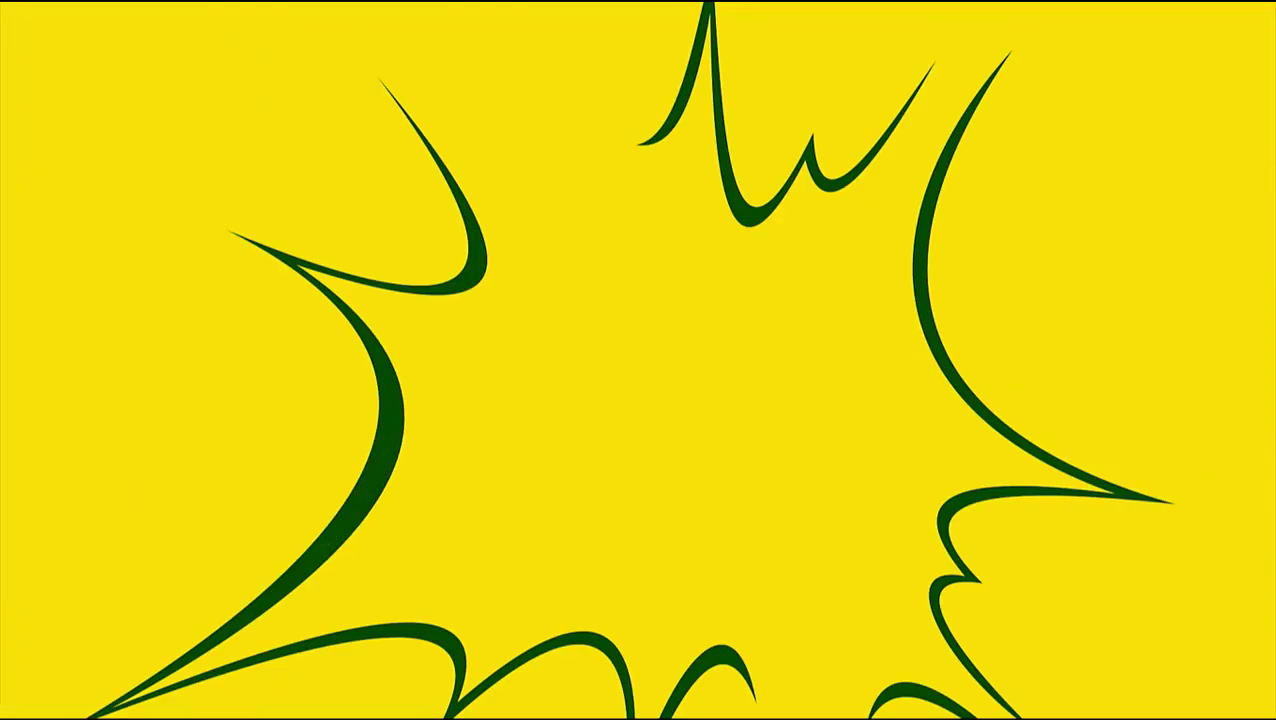
# Step: Scroll to bring the Untitled-1 composite and its Layers panel into view
pyautogui.scroll(3, 1099, 405)
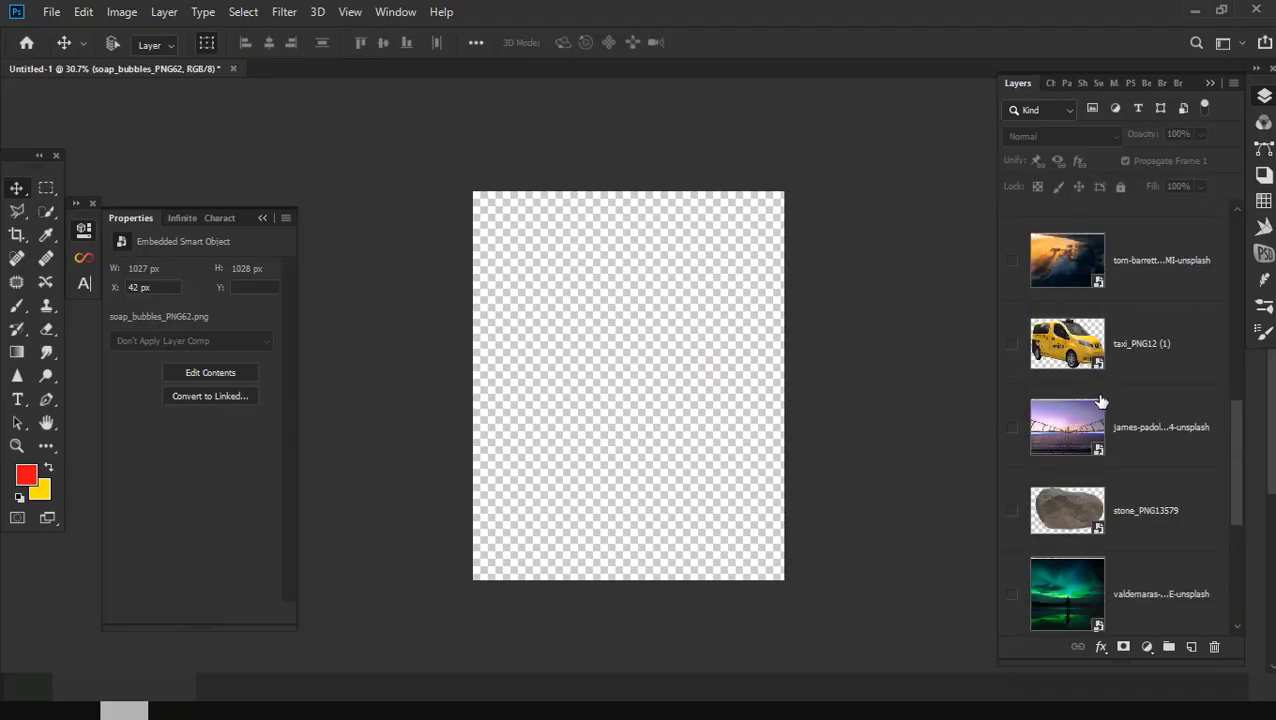
pyautogui.scroll(4, 1099, 405)
# Step: Shift the night-street photo sideways and stretch its bottom edge slightly down
pyautogui.scroll(1, 1042, 583)
pyautogui.click(1042, 583)
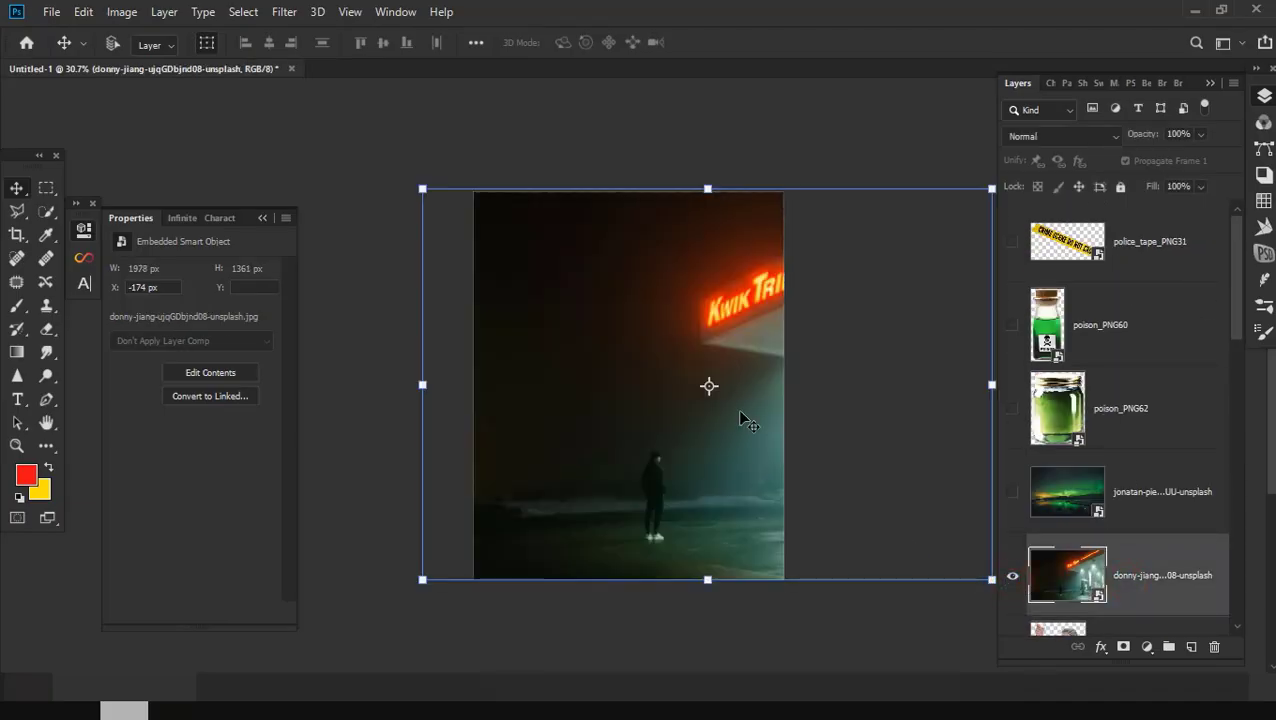
pyautogui.moveTo(739, 441)
pyautogui.mouseDown()
pyautogui.moveTo(671, 418)
pyautogui.moveTo(853, 420)
pyautogui.mouseUp()
pyautogui.hotkey('ctrl', 't')
pyautogui.hotkey('ctrl', '0')
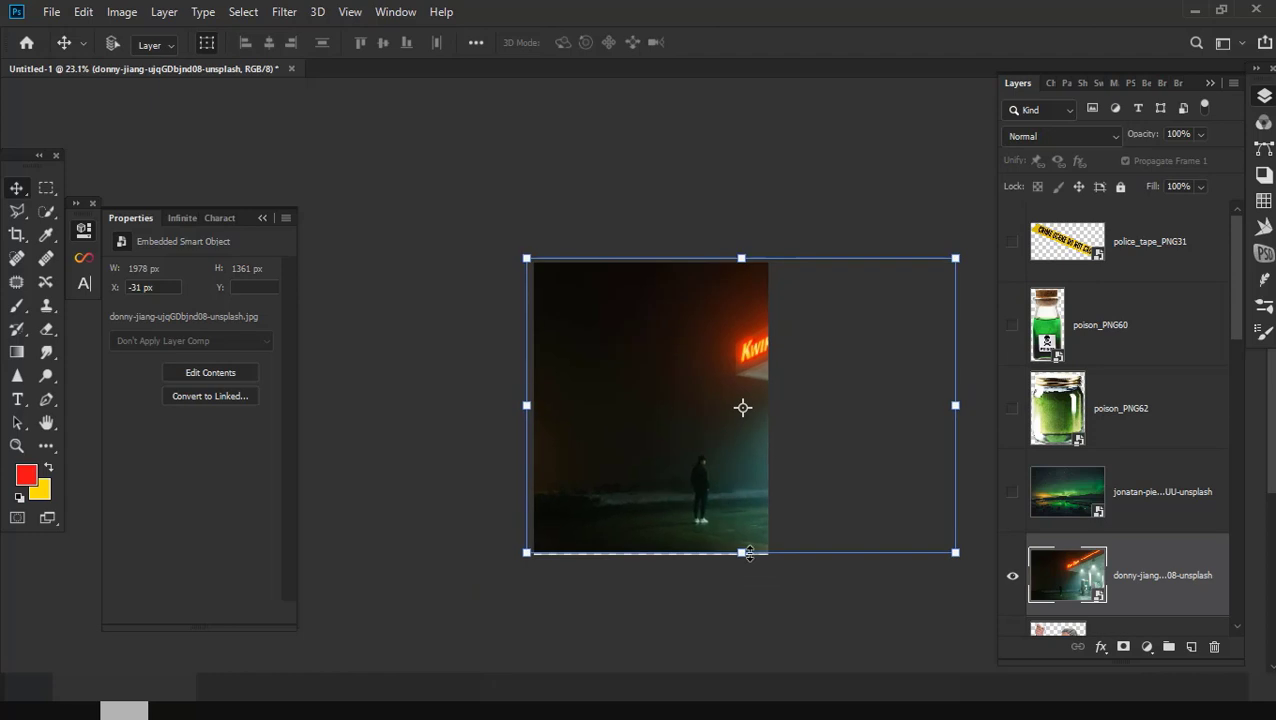
pyautogui.moveTo(750, 562); pyautogui.dragTo(750, 570)
pyautogui.press('Return')
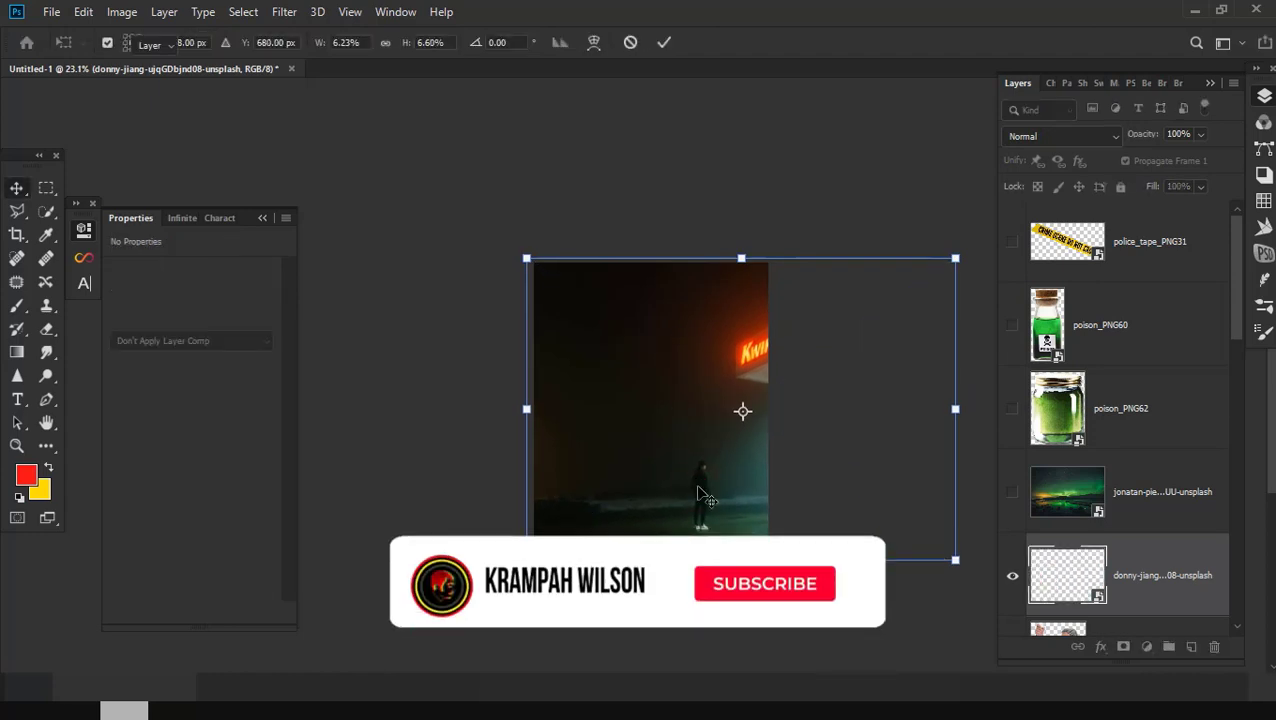
# Step: Rasterize the night-street photo layer into pixels
pyautogui.scroll(3, 703, 495)
pyautogui.rightClick(1005, 510)
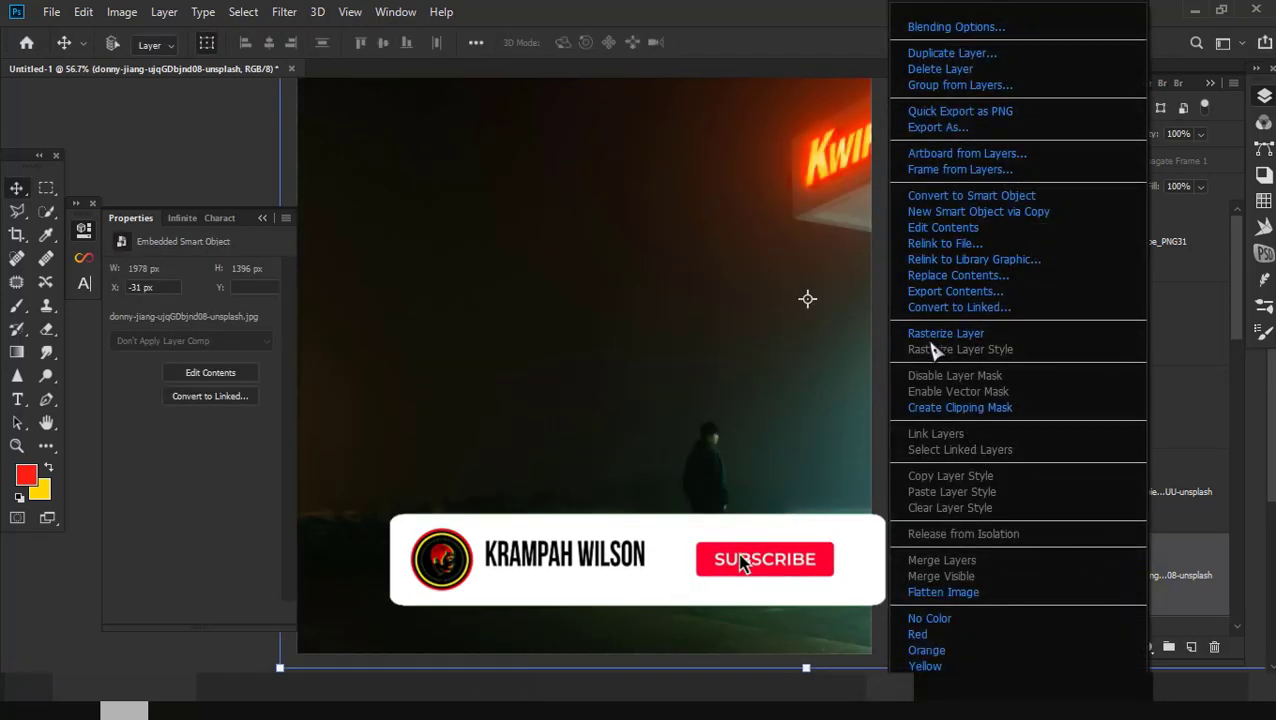
pyautogui.click(931, 336)
pyautogui.scroll(-2, 520, 344)
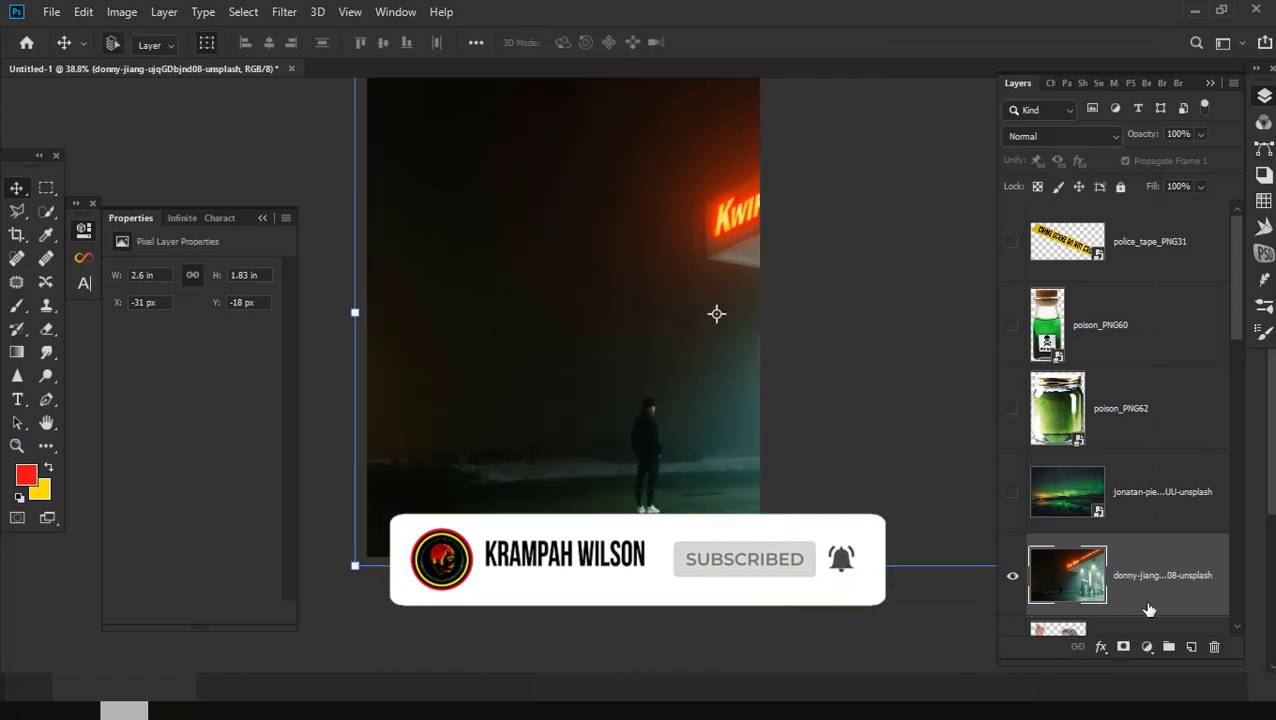
# Step: Group the photo into a group named 'station' and duplicate the photo layer
pyautogui.hotkey('ctrl', 'g')
pyautogui.doubleClick(1081, 546)
pyautogui.write('station')
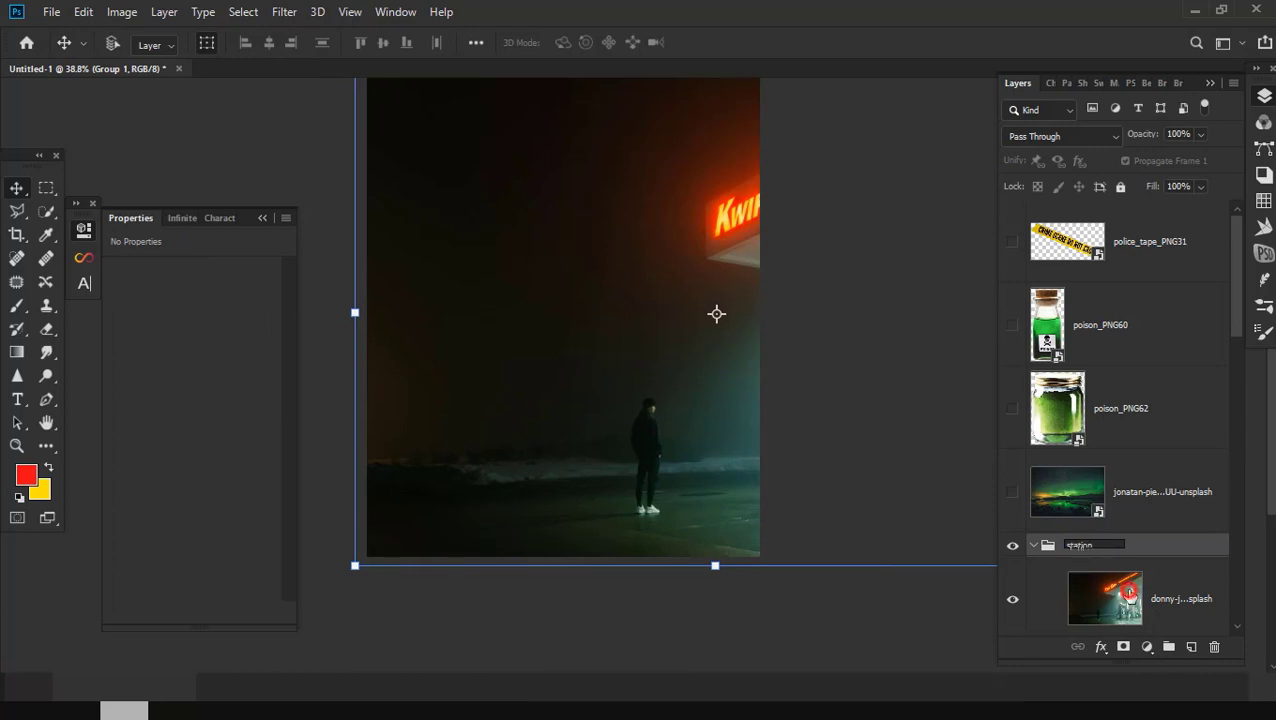
pyautogui.click(730, 513)
pyautogui.scroll(-1, 1033, 570)
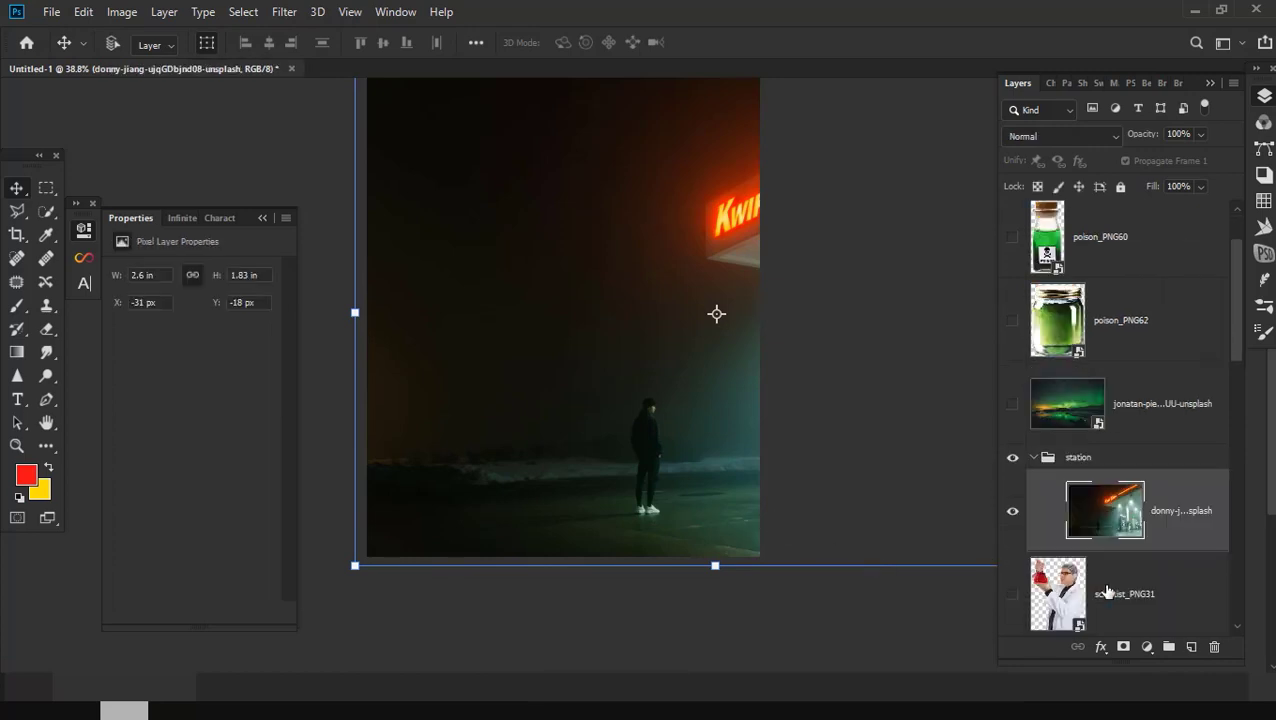
pyautogui.scroll(-1, 1100, 590)
pyautogui.hotkey('ctrl', 'j')
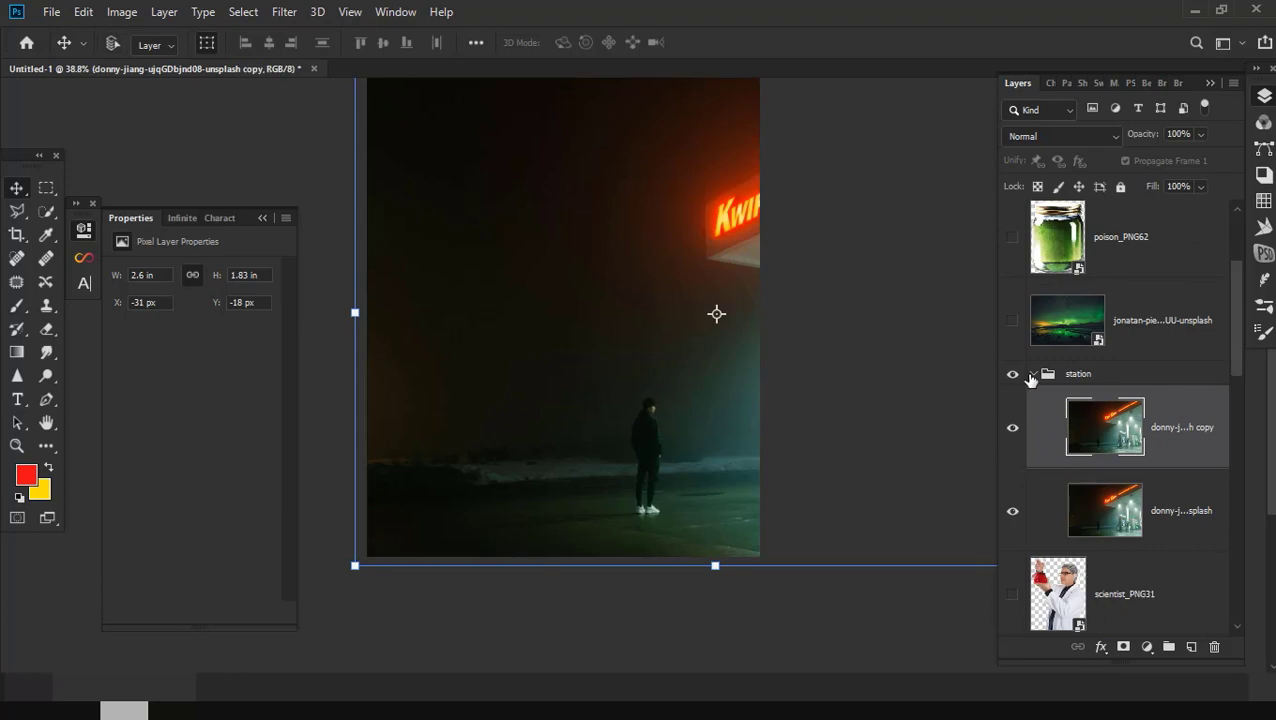
# Step: Remove the standing person with a rectangular selection and Content-Aware fill
pyautogui.click(46, 187)
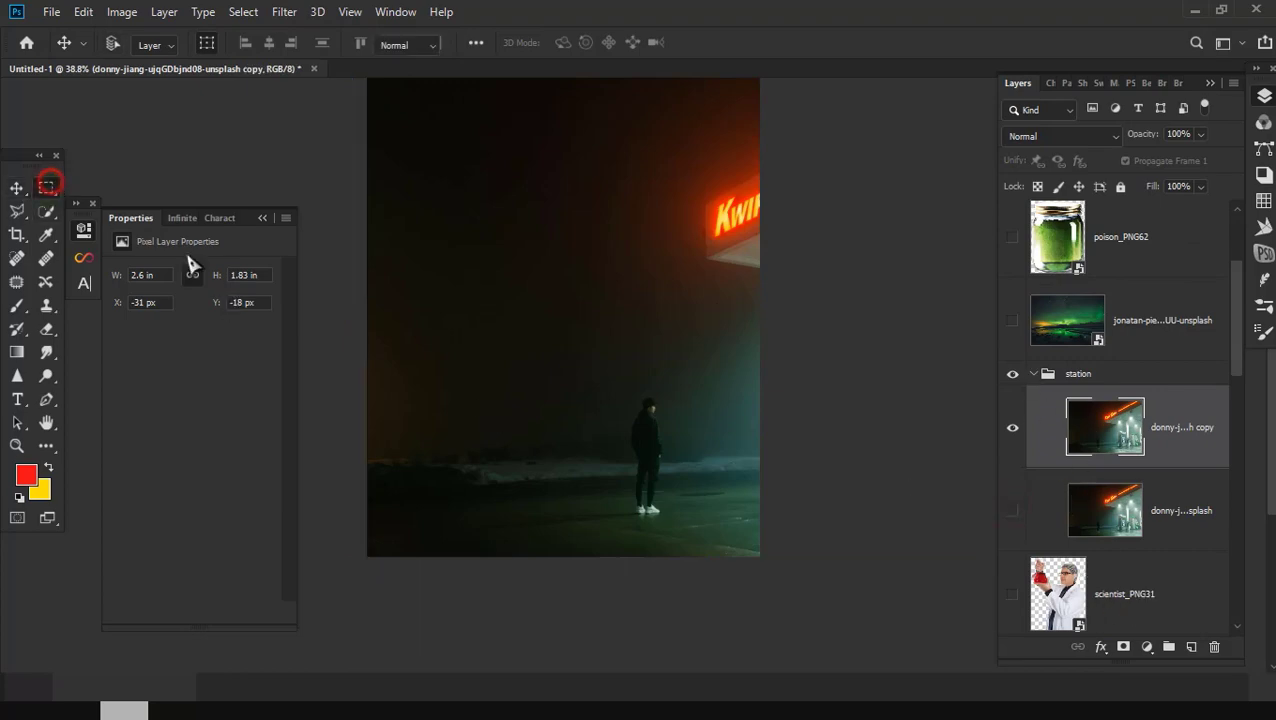
pyautogui.moveTo(656, 413); pyautogui.dragTo(661, 519)
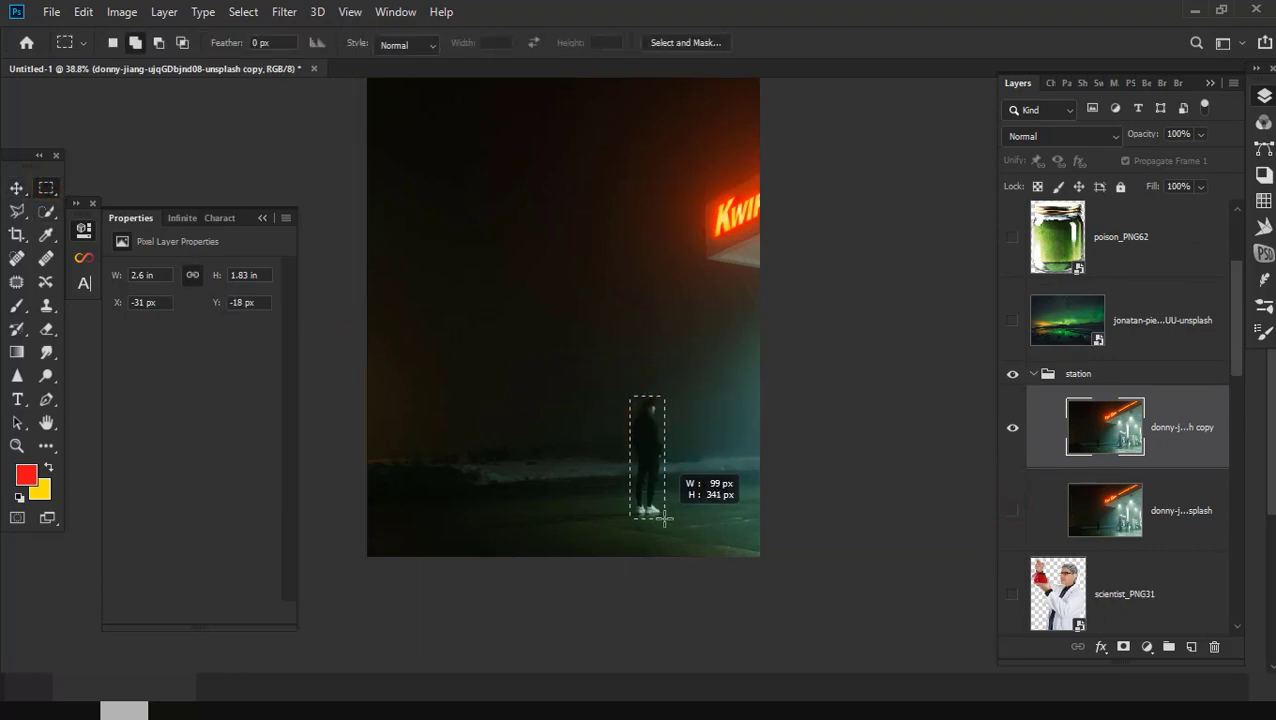
pyautogui.rightClick(389, 166)
pyautogui.click(416, 389)
pyautogui.click(640, 168)
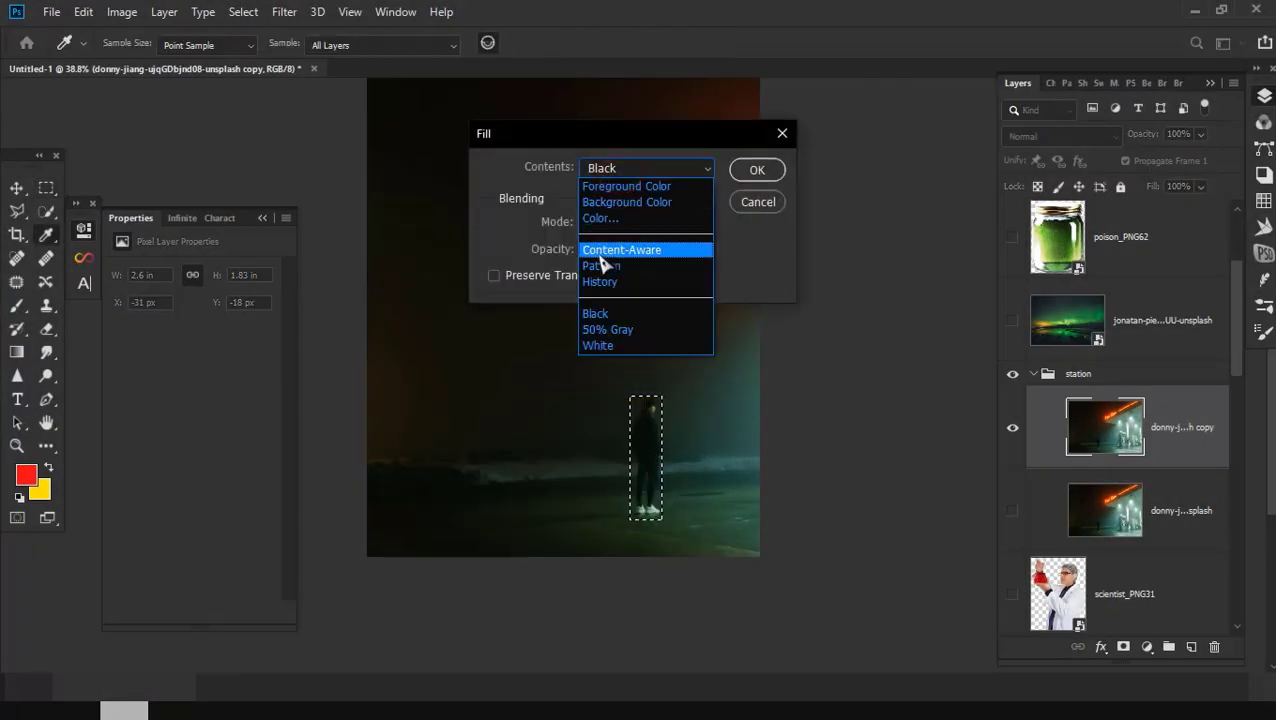
pyautogui.click(600, 250)
pyautogui.click(758, 171)
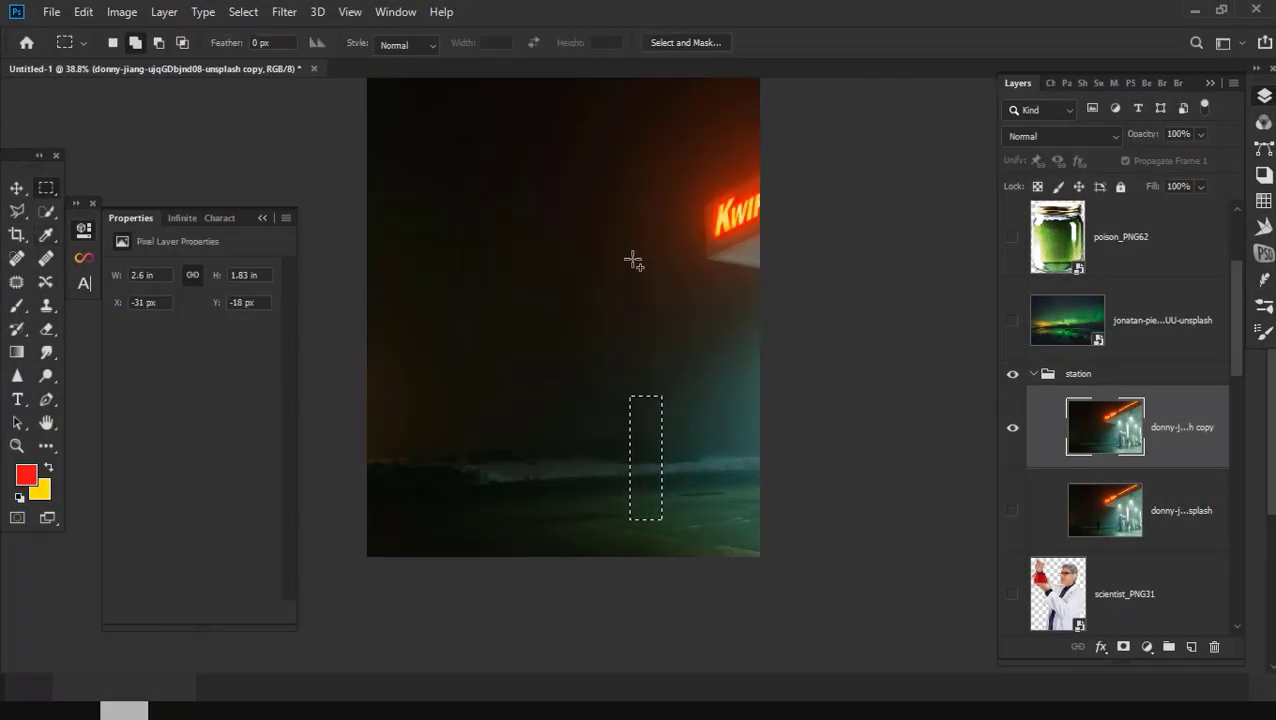
# Step: Lasso the ground mark and remove it with another Content-Aware fill
pyautogui.scroll(3, 496, 524)
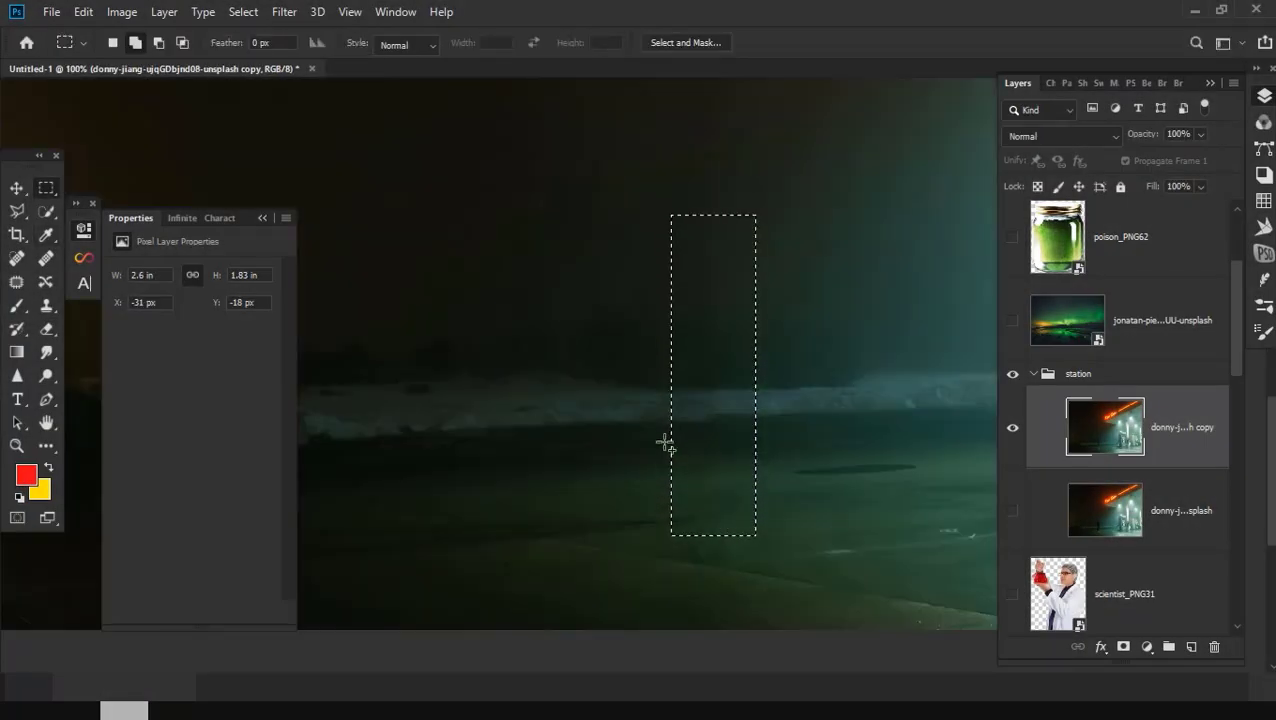
pyautogui.press('l')
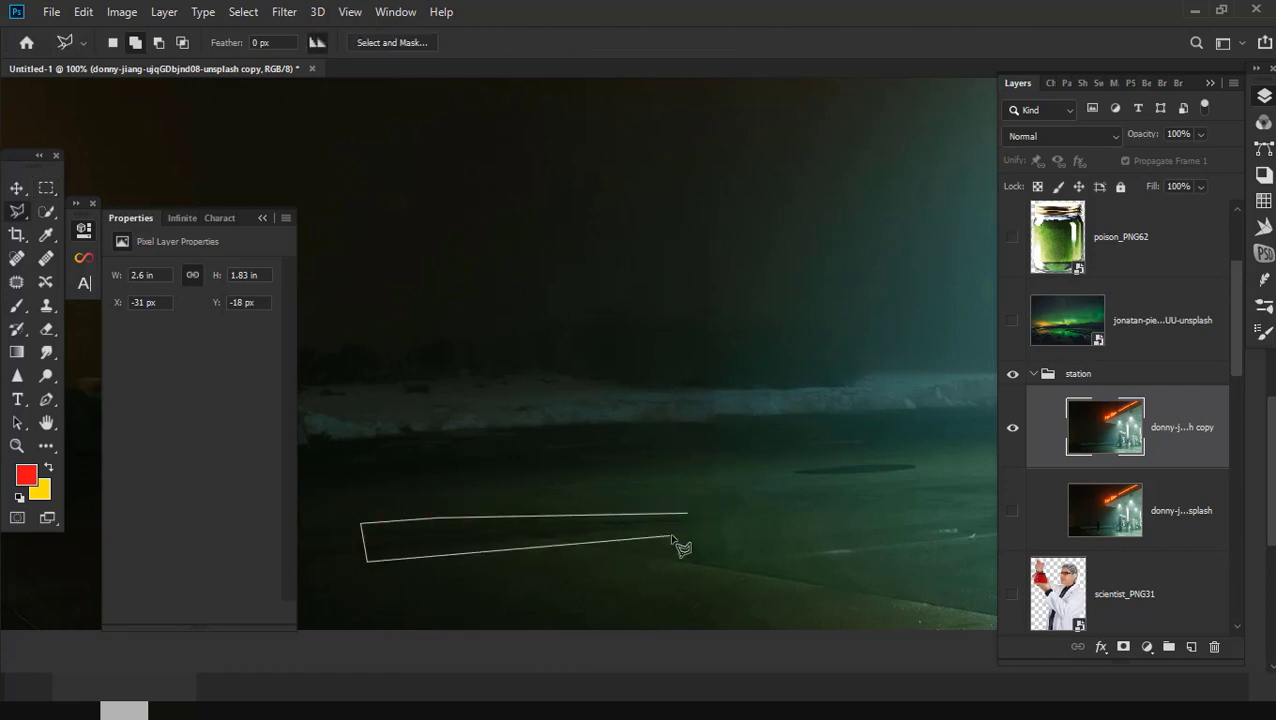
pyautogui.rightClick(692, 521)
pyautogui.click(601, 405)
pyautogui.press('Return')
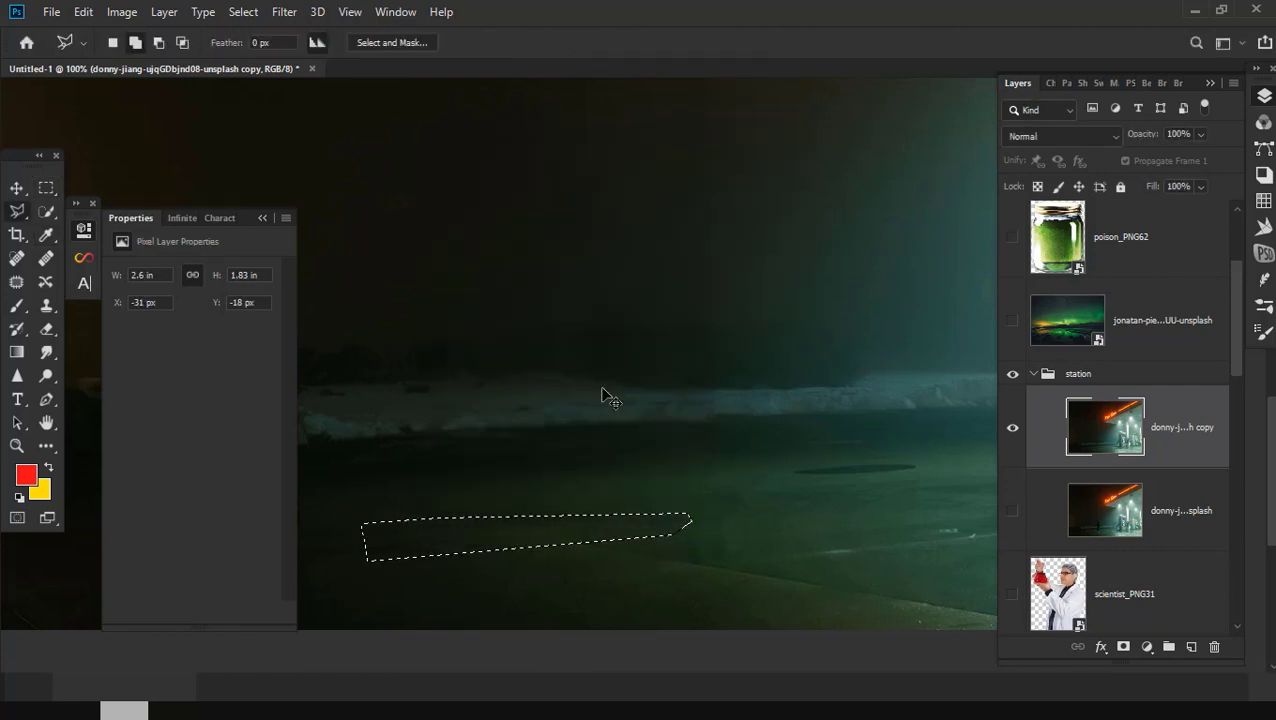
# Step: Nest the station group inside a new group named 'bg'
pyautogui.scroll(-3, 615, 336)
pyautogui.scroll(-2, 621, 450)
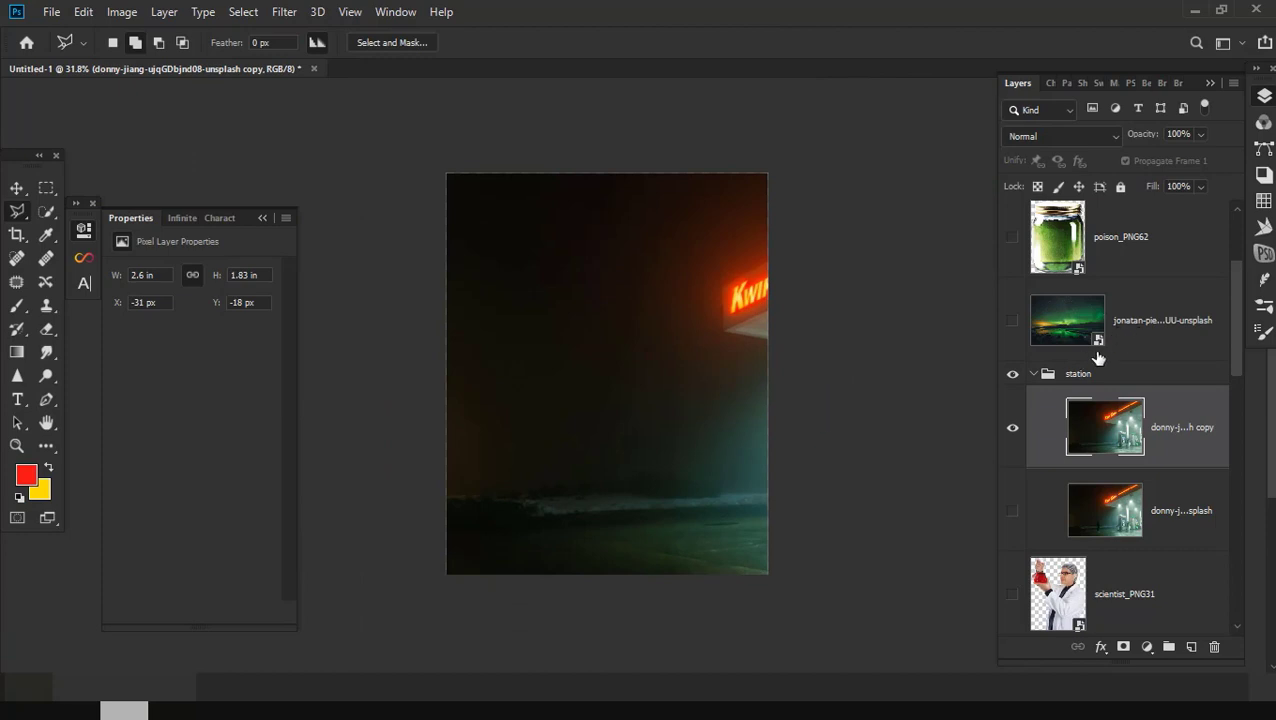
pyautogui.click(1035, 376)
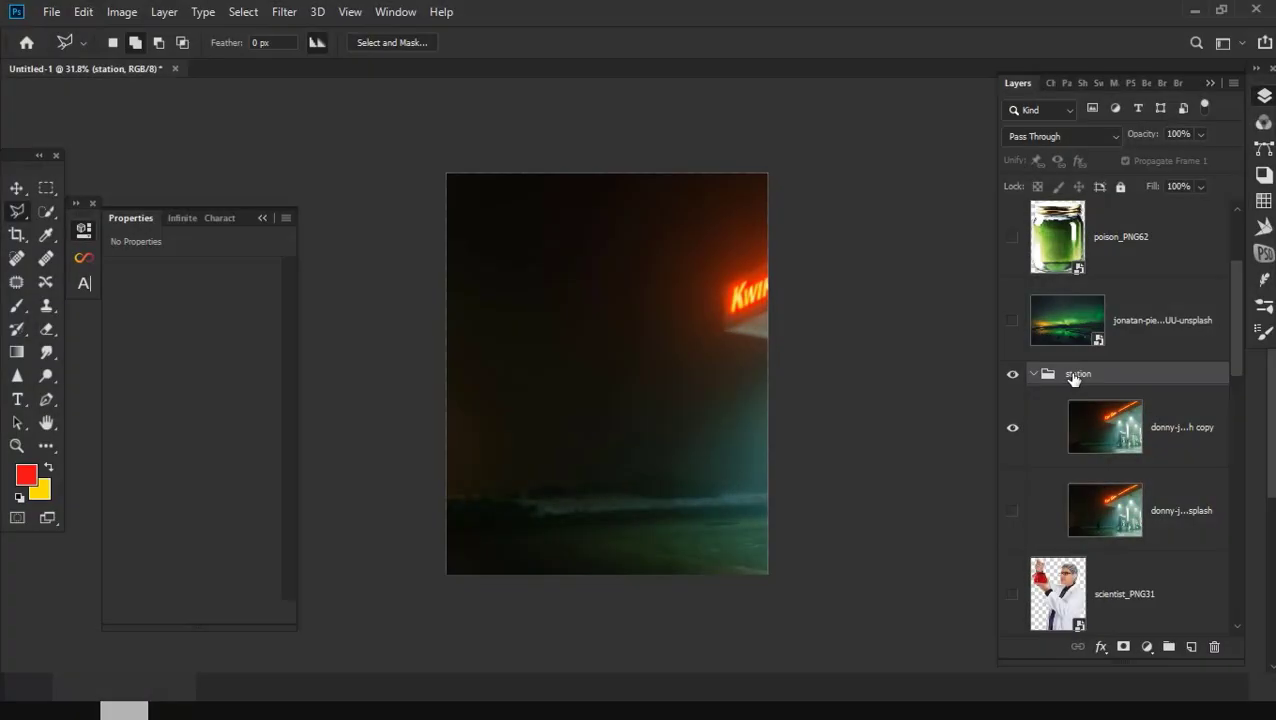
pyautogui.hotkey('ctrl', 'g')
pyautogui.write('bg')
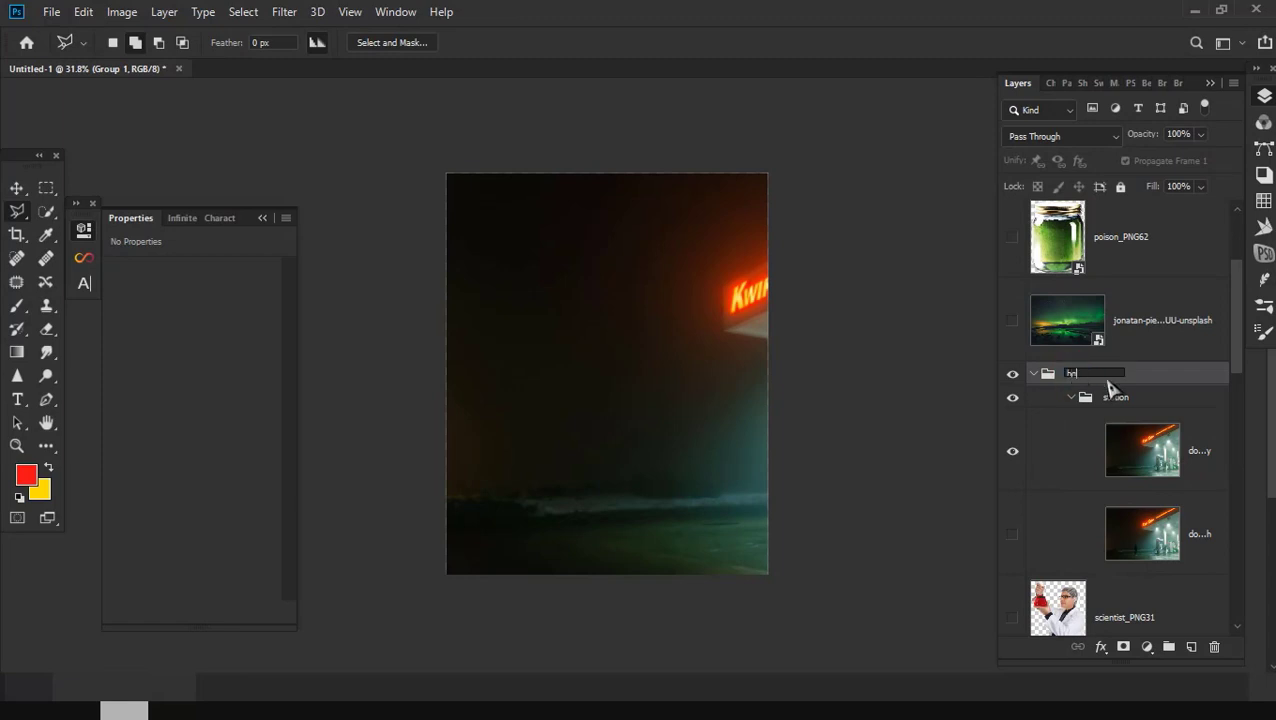
pyautogui.click(1112, 401)
# Step: Move the aurora photo into the station group above the street copy
pyautogui.click(1138, 473)
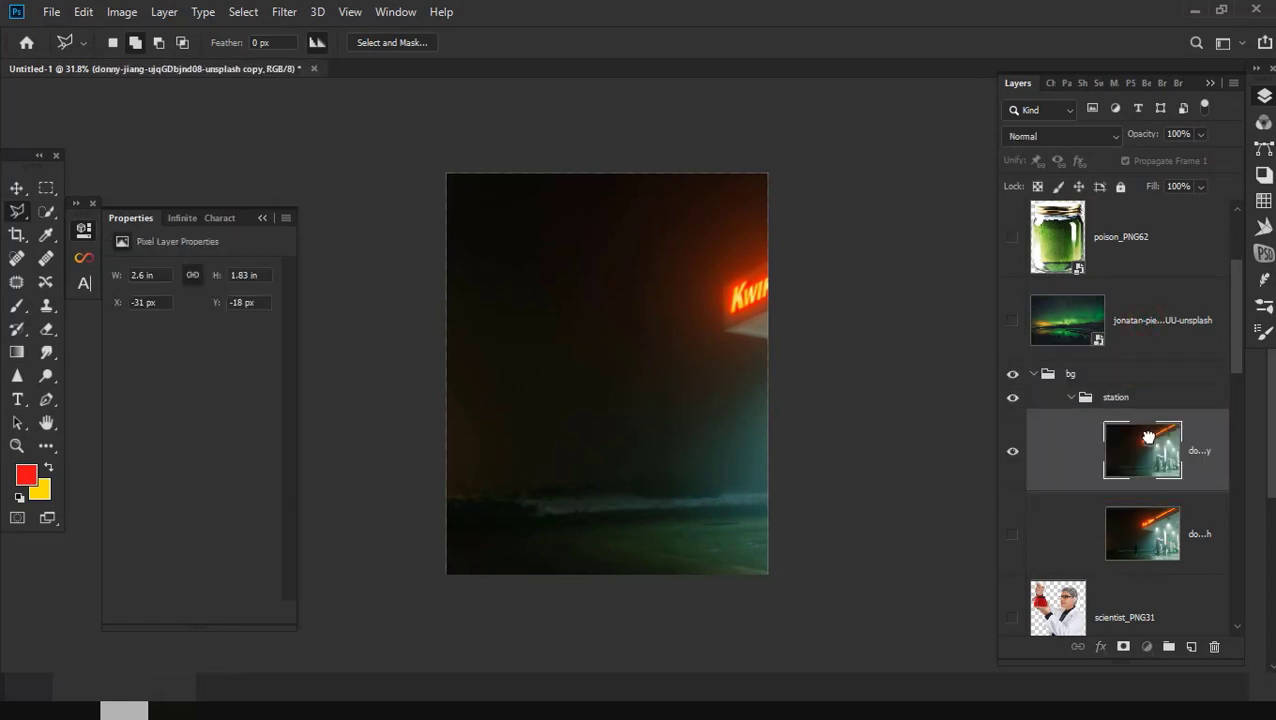
pyautogui.moveTo(1147, 330); pyautogui.dragTo(1060, 418)
pyautogui.scroll(-2, 703, 390)
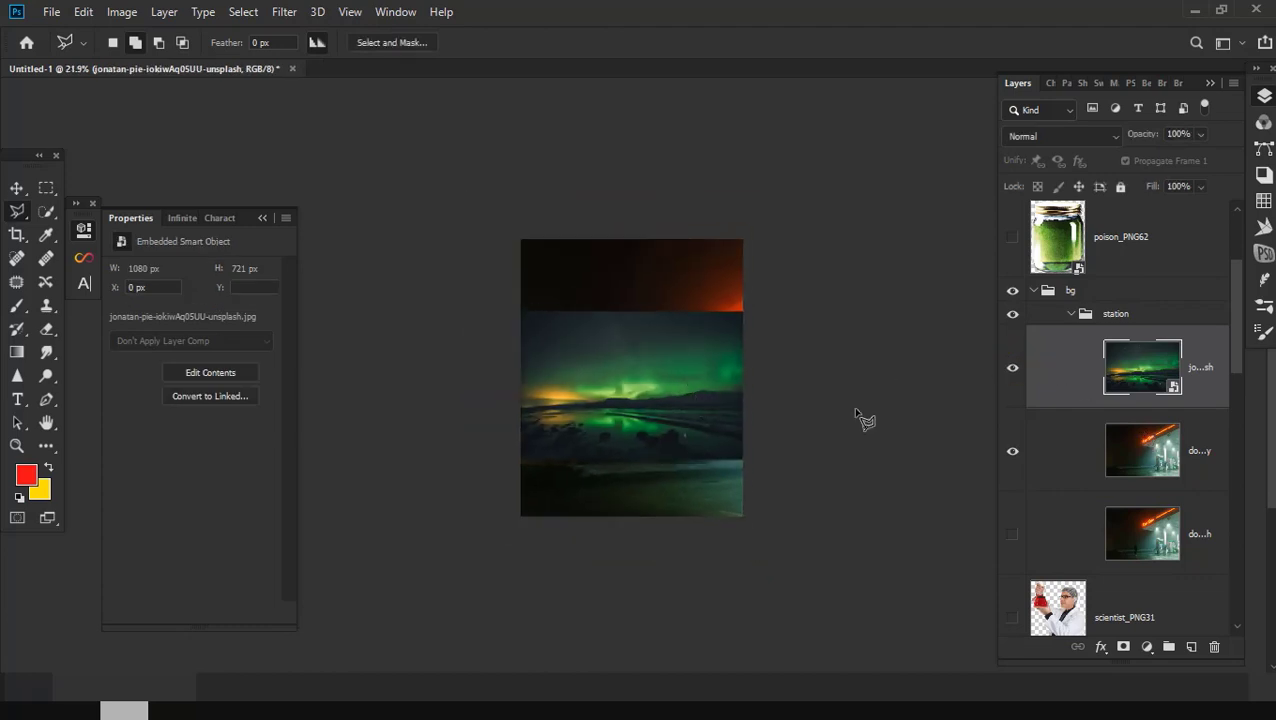
# Step: Scale and stretch the aurora photo over the canvas and set it to Color Dodge
pyautogui.click(16, 188)
pyautogui.moveTo(742, 458); pyautogui.dragTo(855, 582)
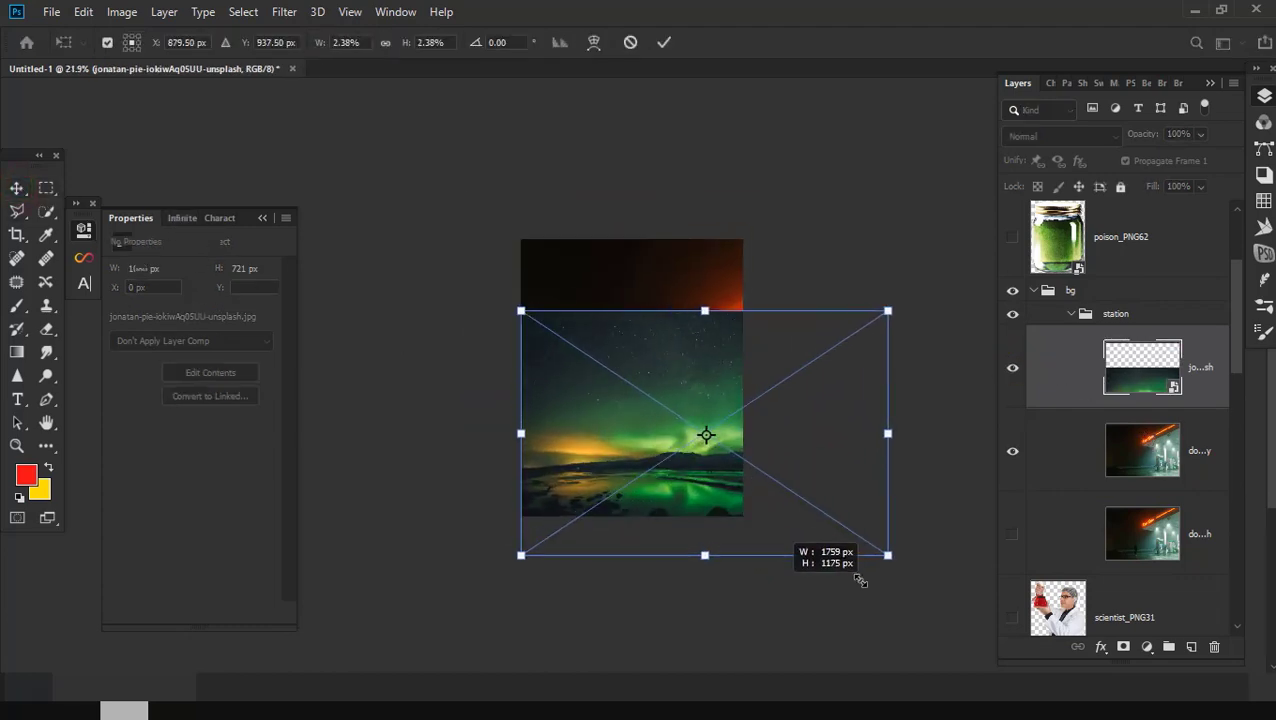
pyautogui.moveTo(738, 508)
pyautogui.mouseDown()
pyautogui.moveTo(675, 440)
pyautogui.moveTo(683, 462)
pyautogui.mouseUp()
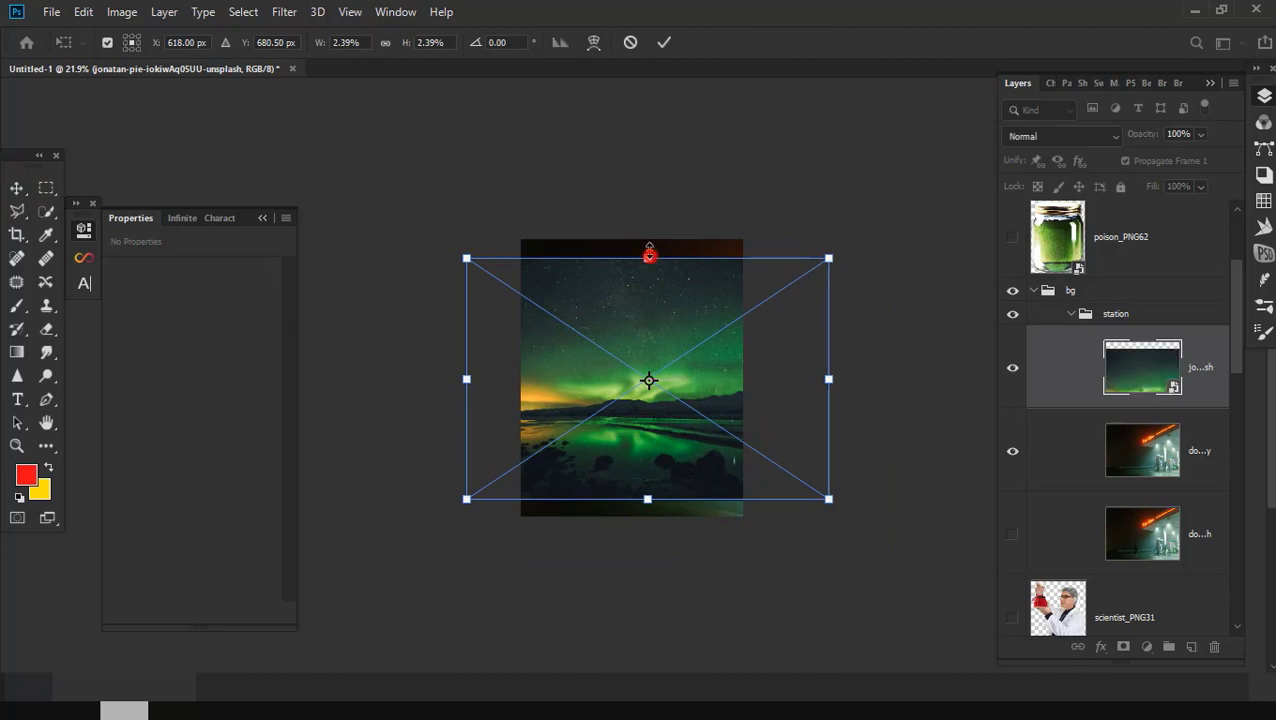
pyautogui.moveTo(649, 254); pyautogui.dragTo(649, 228)
pyautogui.moveTo(642, 507); pyautogui.dragTo(645, 540)
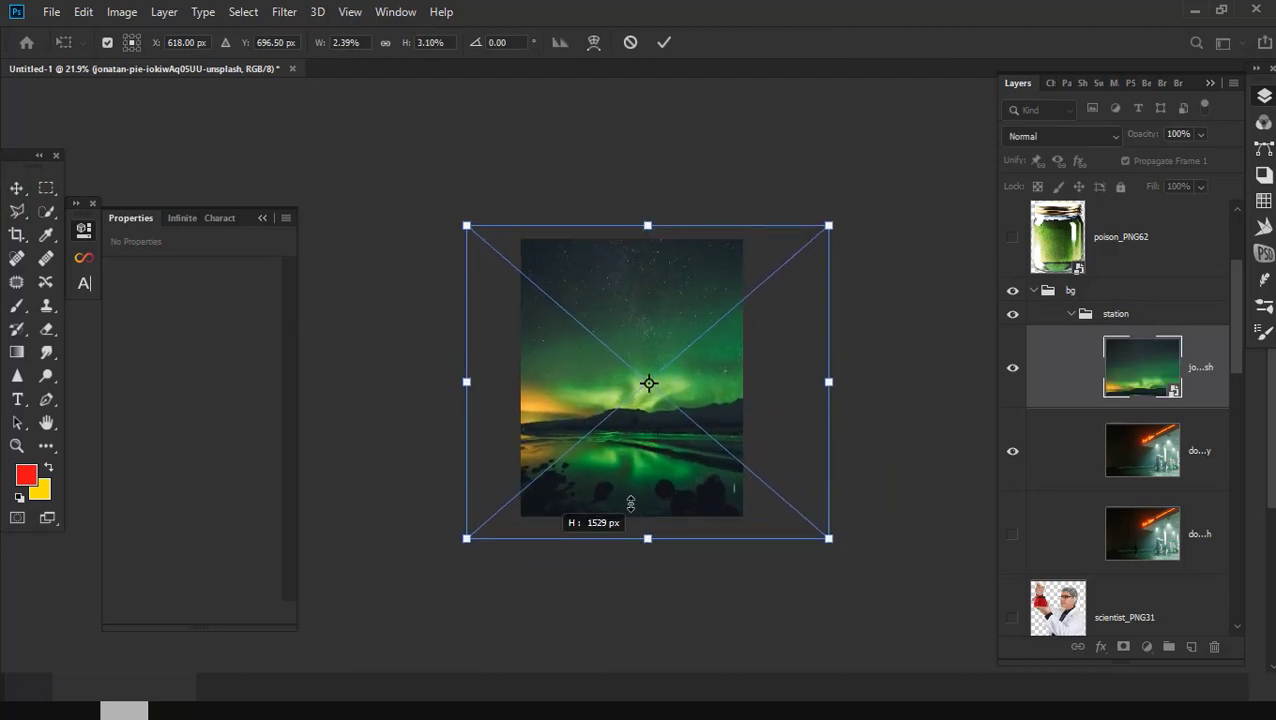
pyautogui.press('Return')
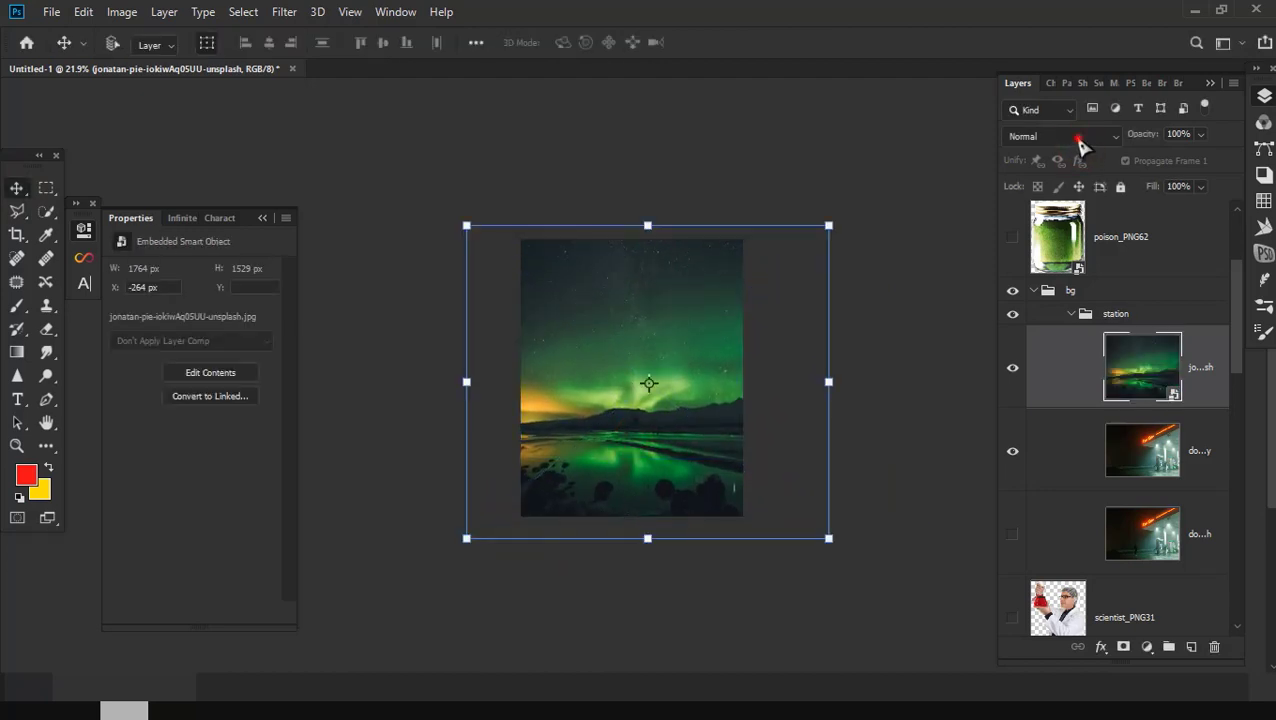
pyautogui.click(1062, 136)
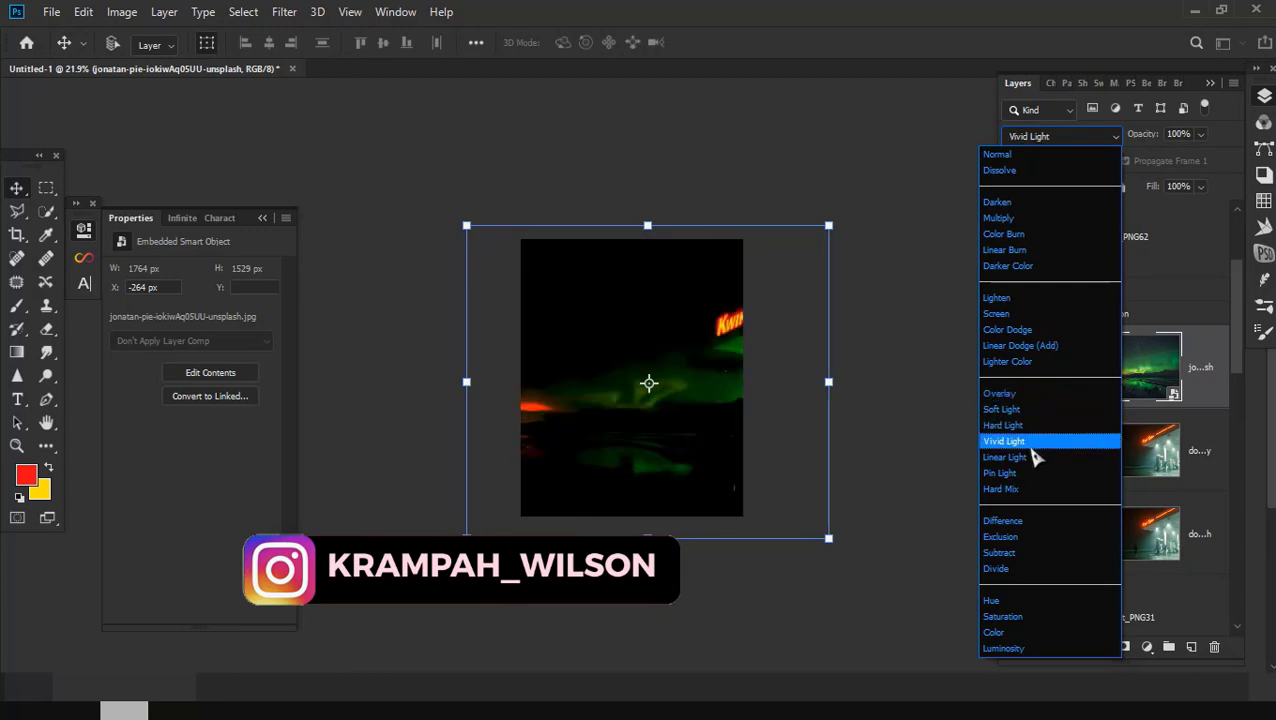
pyautogui.click(1023, 330)
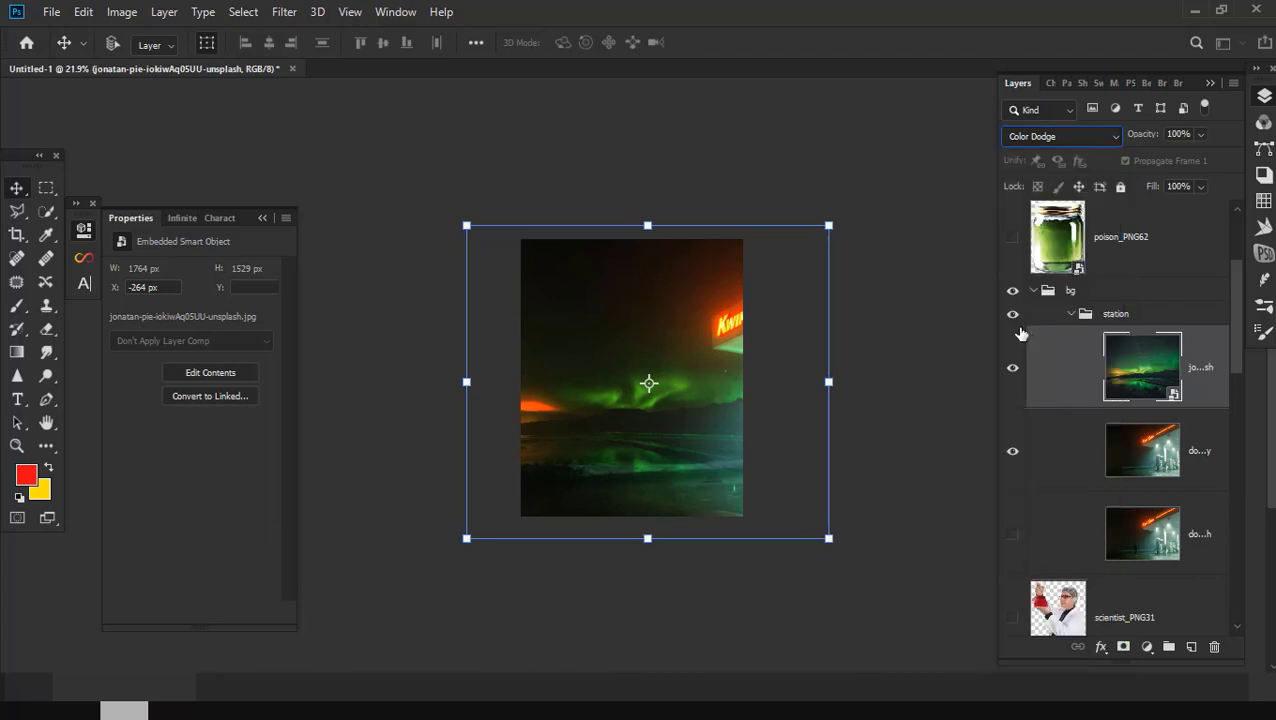
# Step: Add a layer mask and paint out the bottom reflection with a 403 px brush
pyautogui.click(1122, 647)
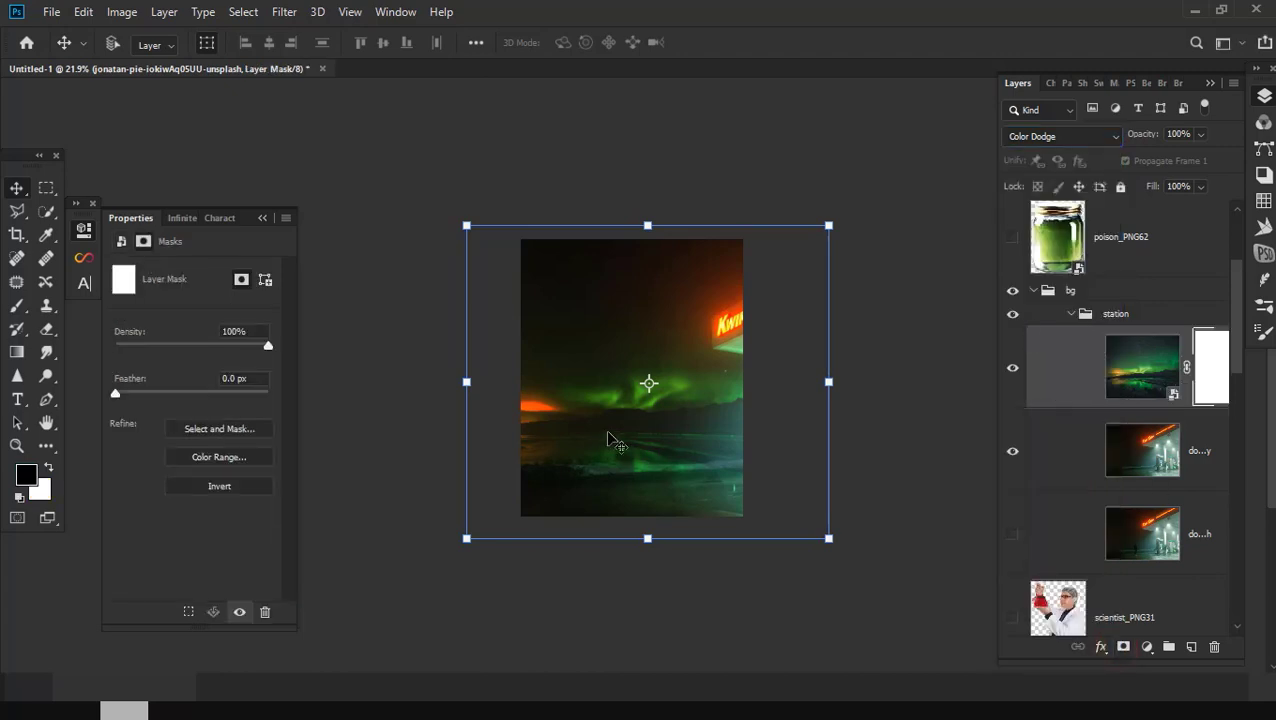
pyautogui.scroll(5, 650, 383)
pyautogui.scroll(-3, 594, 400)
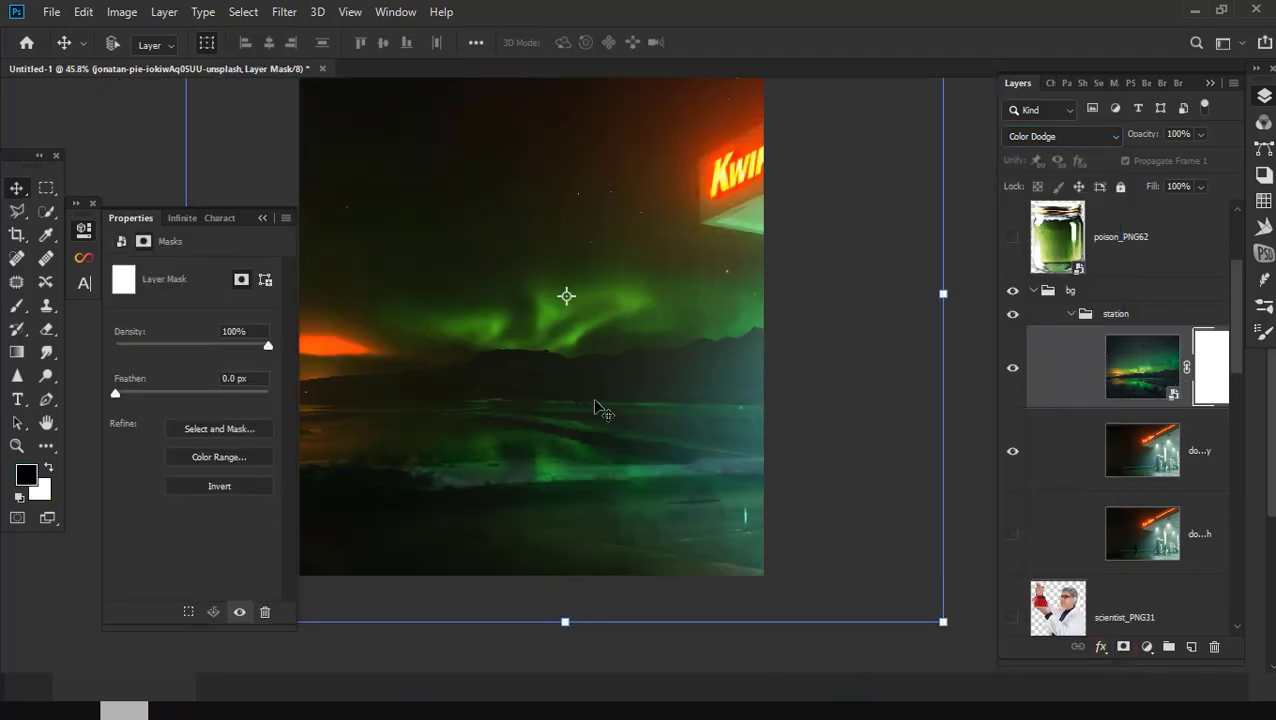
pyautogui.press('b')
pyautogui.rightClick(612, 461)
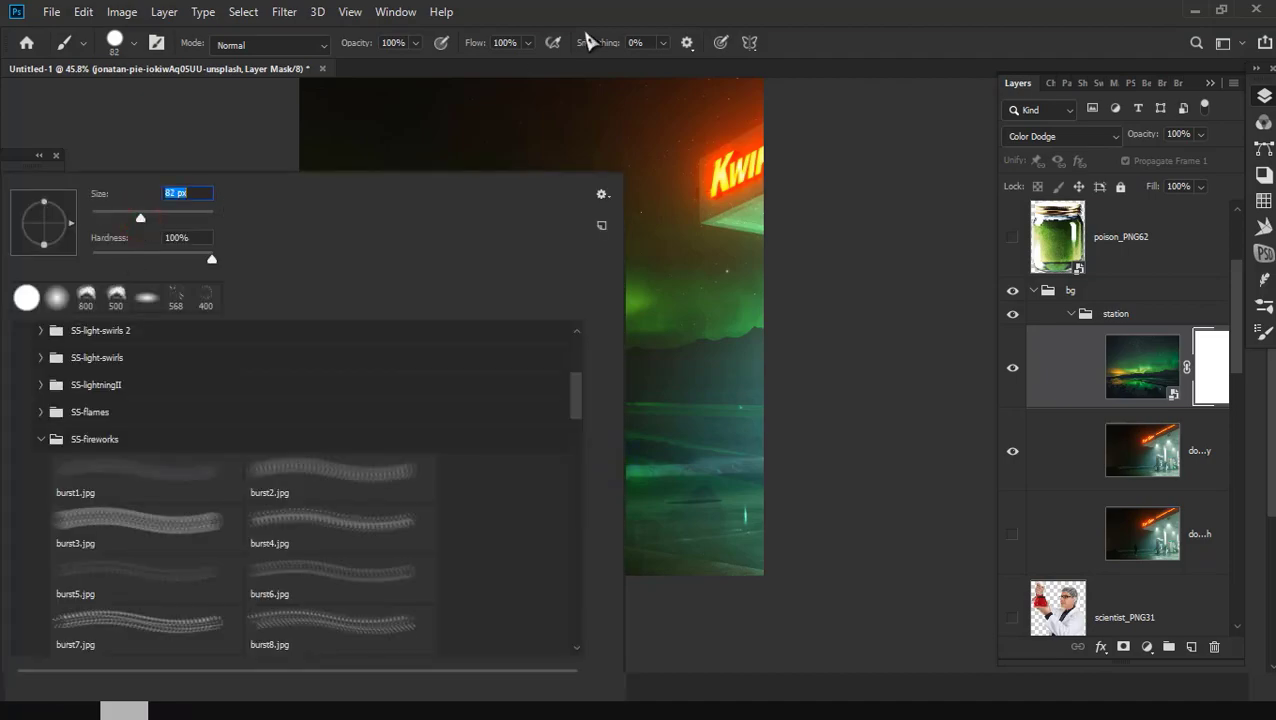
pyautogui.press('Return')
pyautogui.scroll(1, 684, 541)
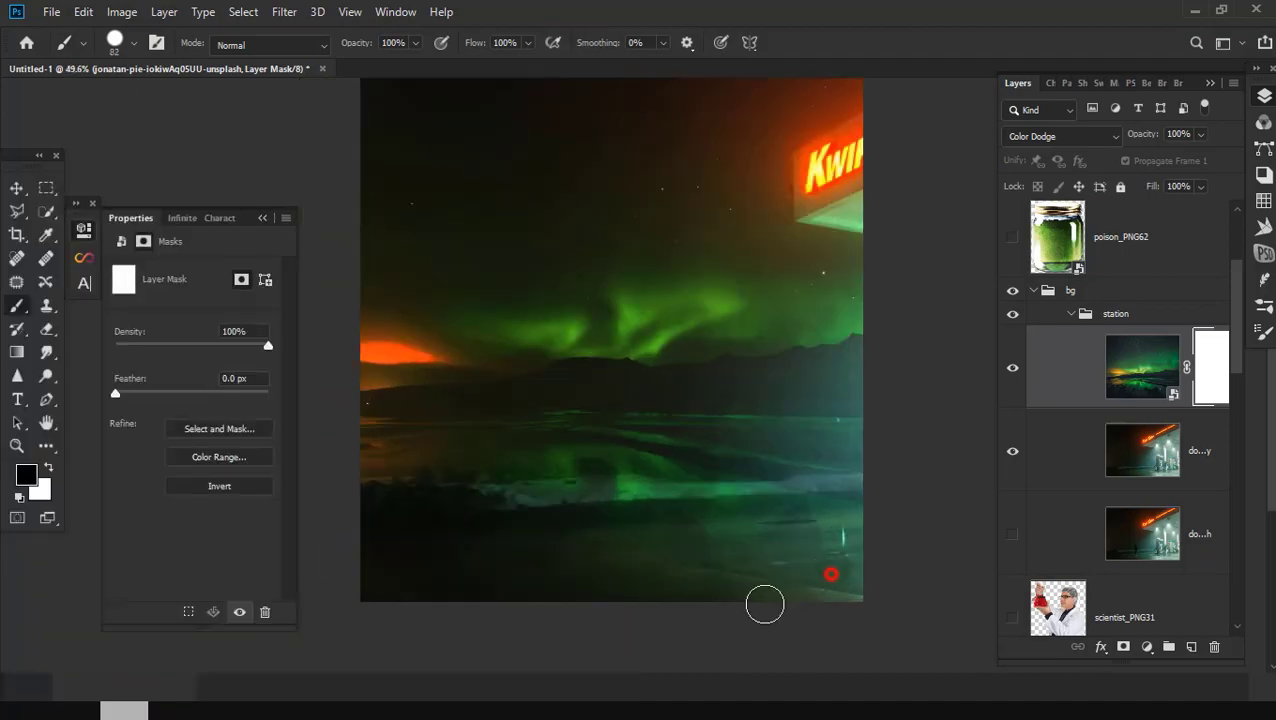
pyautogui.rightClick(764, 604)
pyautogui.doubleClick(177, 194)
pyautogui.write('403')
pyautogui.press('Return')
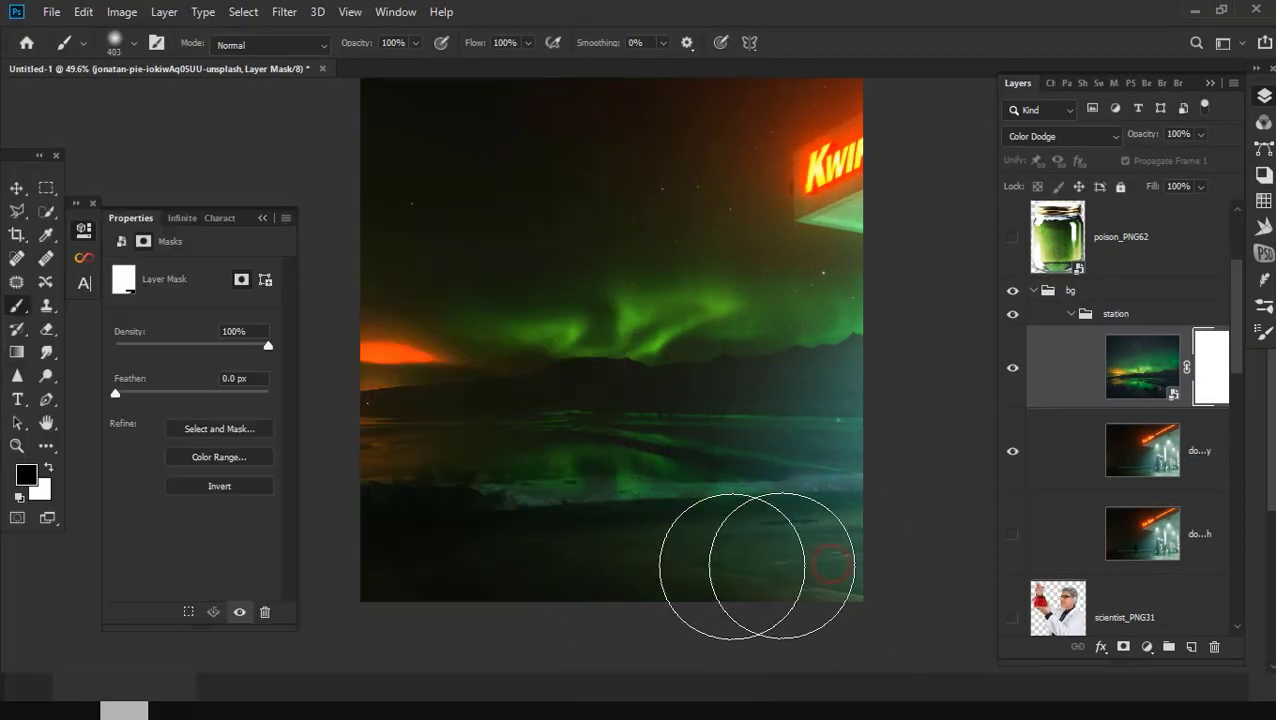
pyautogui.moveTo(854, 507); pyautogui.dragTo(442, 479)
# Step: Apply a Levels smart filter to the aurora image, raising midtones to about 1.29
pyautogui.scroll(-1, 552, 595)
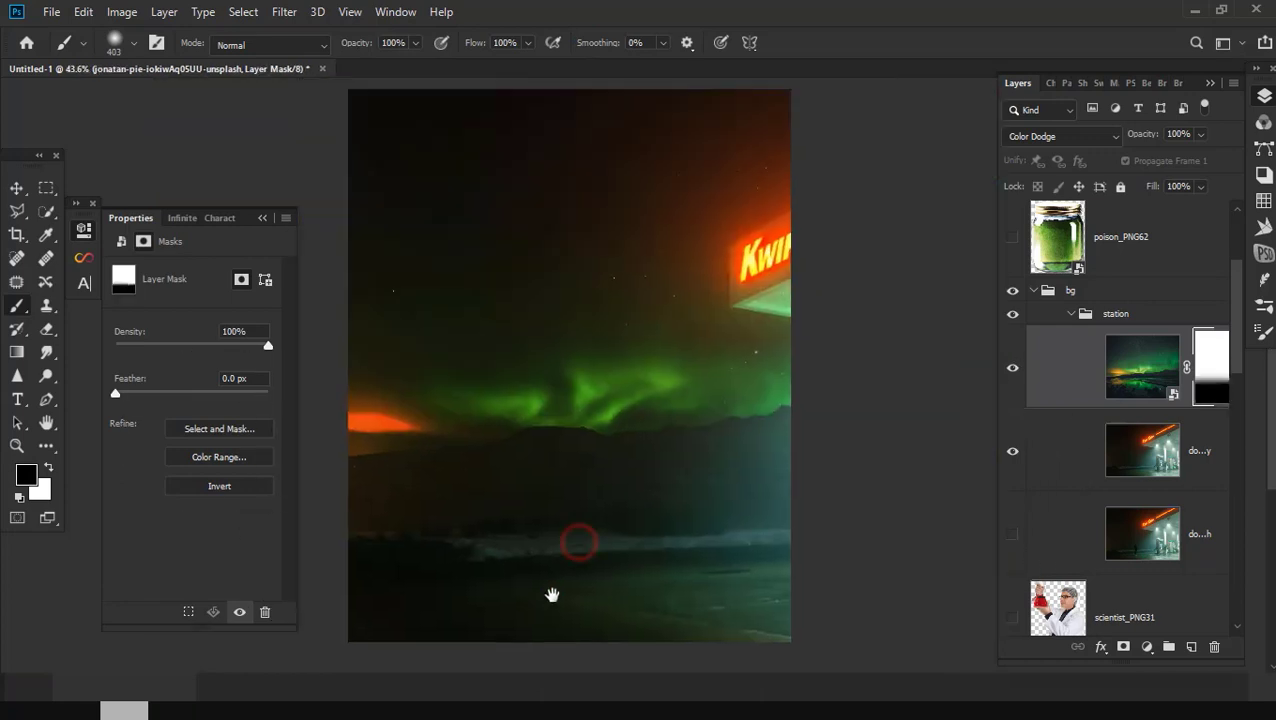
pyautogui.scroll(1, 552, 595)
pyautogui.scroll(-1, 690, 581)
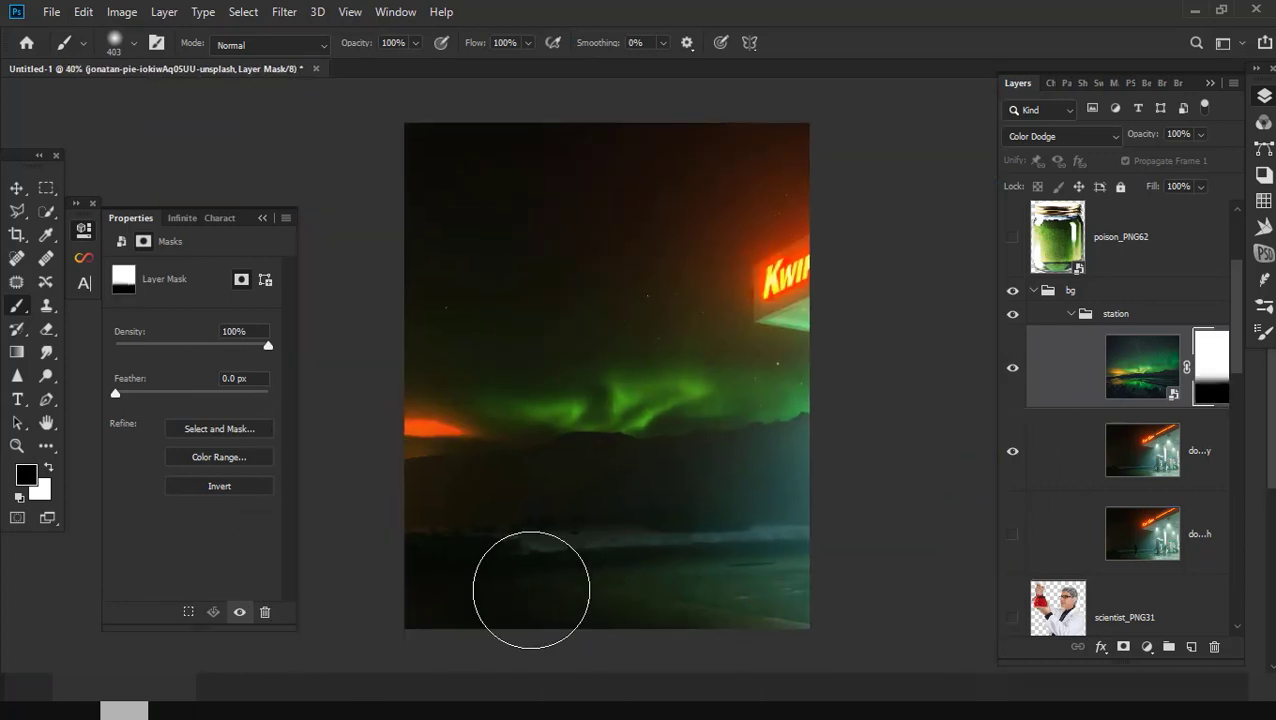
pyautogui.scroll(2, 530, 587)
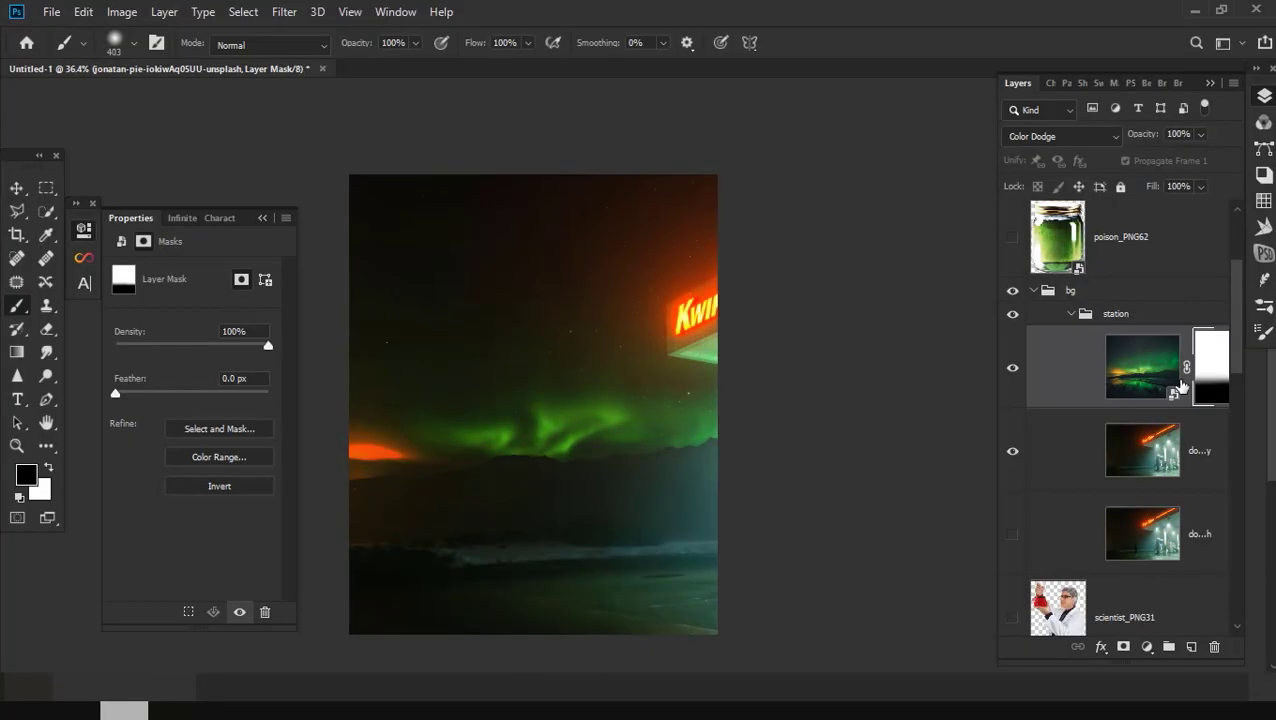
pyautogui.click(1155, 385)
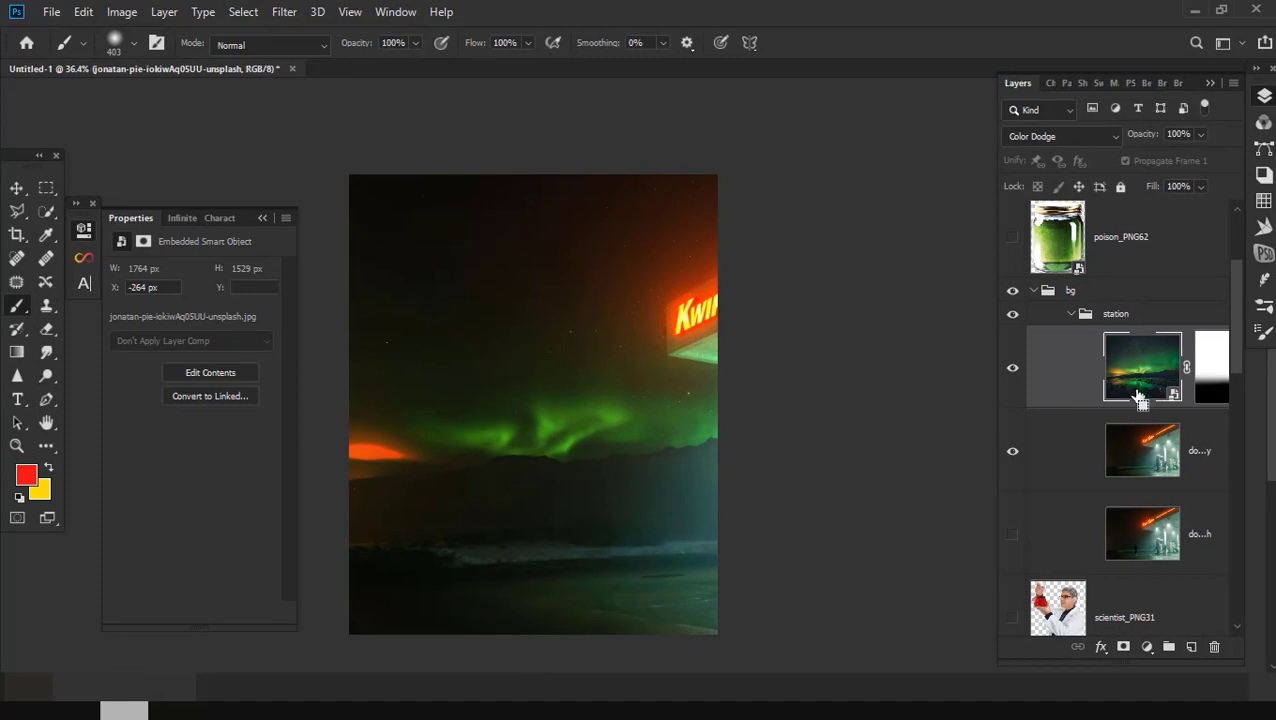
pyautogui.hotkey('ctrl', 'l')
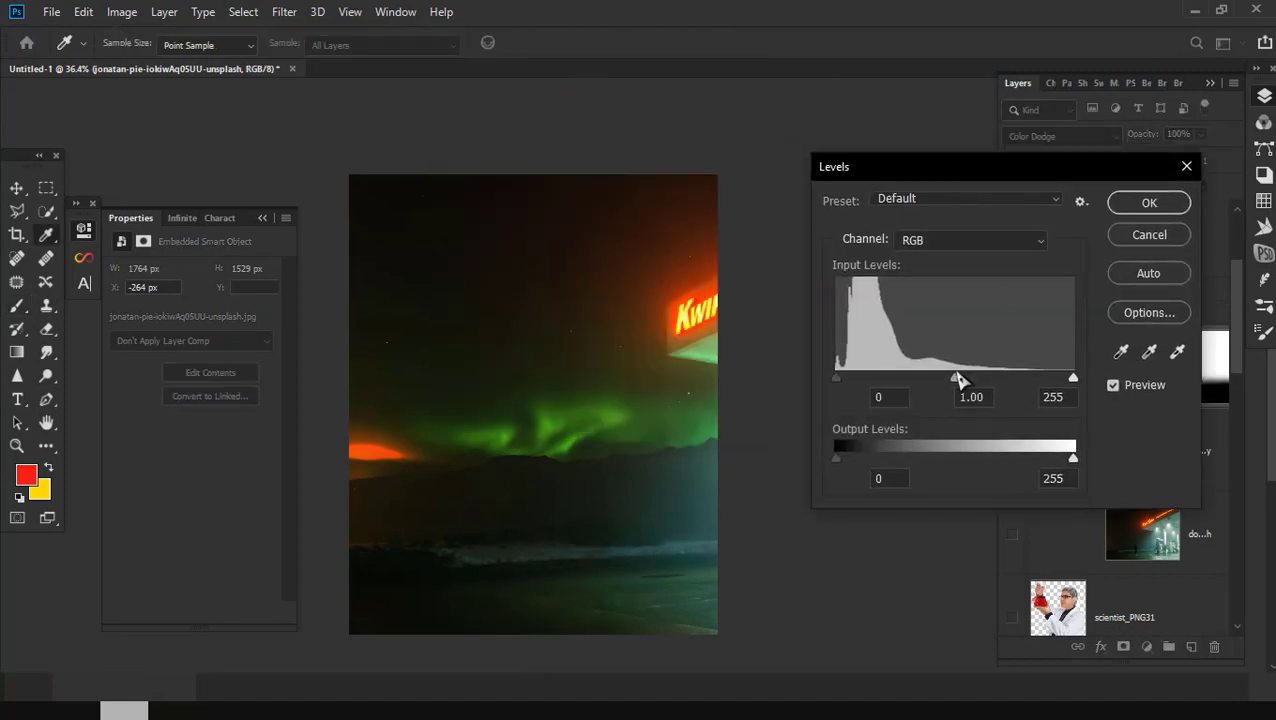
pyautogui.moveTo(958, 378)
pyautogui.mouseDown()
pyautogui.moveTo(984, 380)
pyautogui.moveTo(932, 386)
pyautogui.mouseUp()
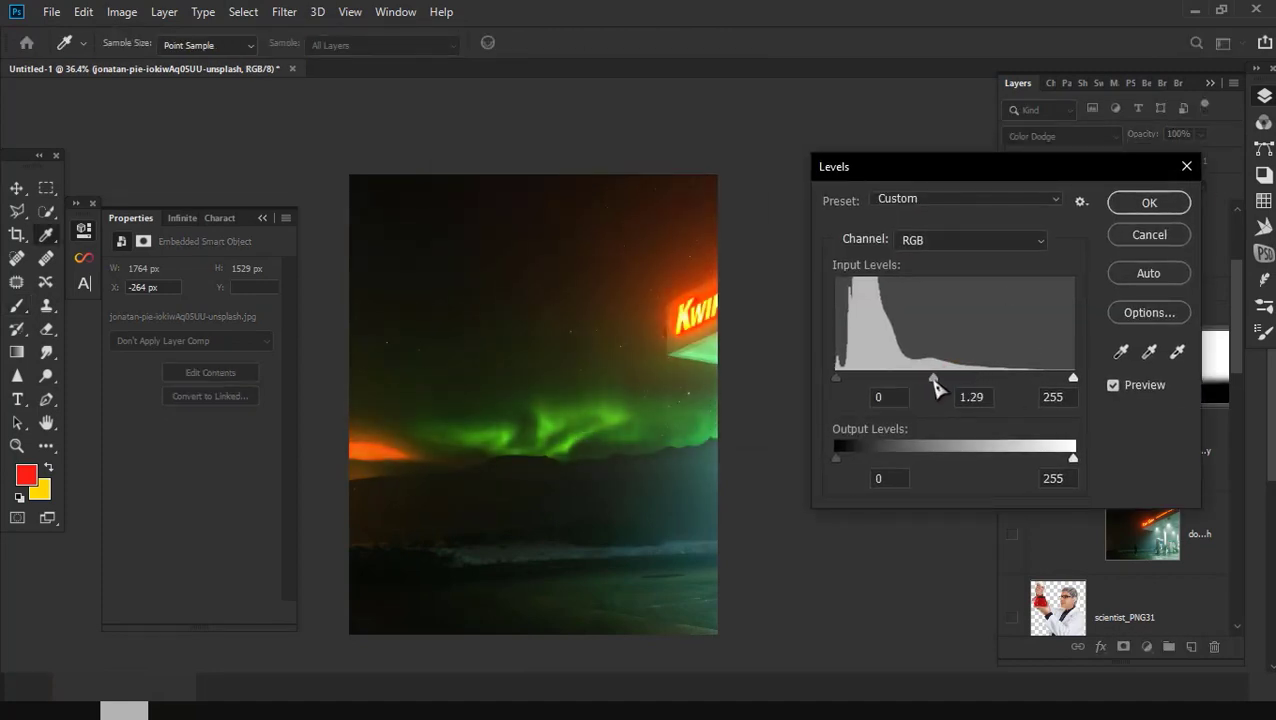
pyautogui.click(1142, 204)
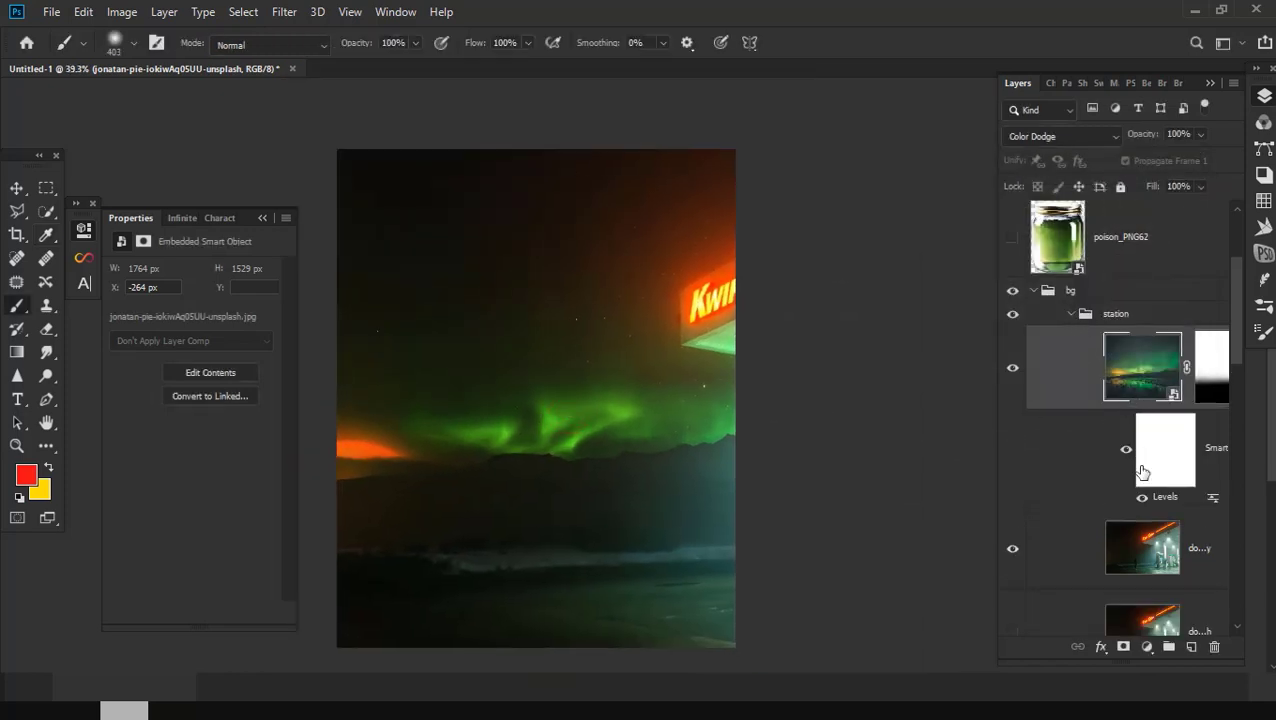
pyautogui.scroll(-1, 1142, 472)
pyautogui.scroll(-3, 1142, 472)
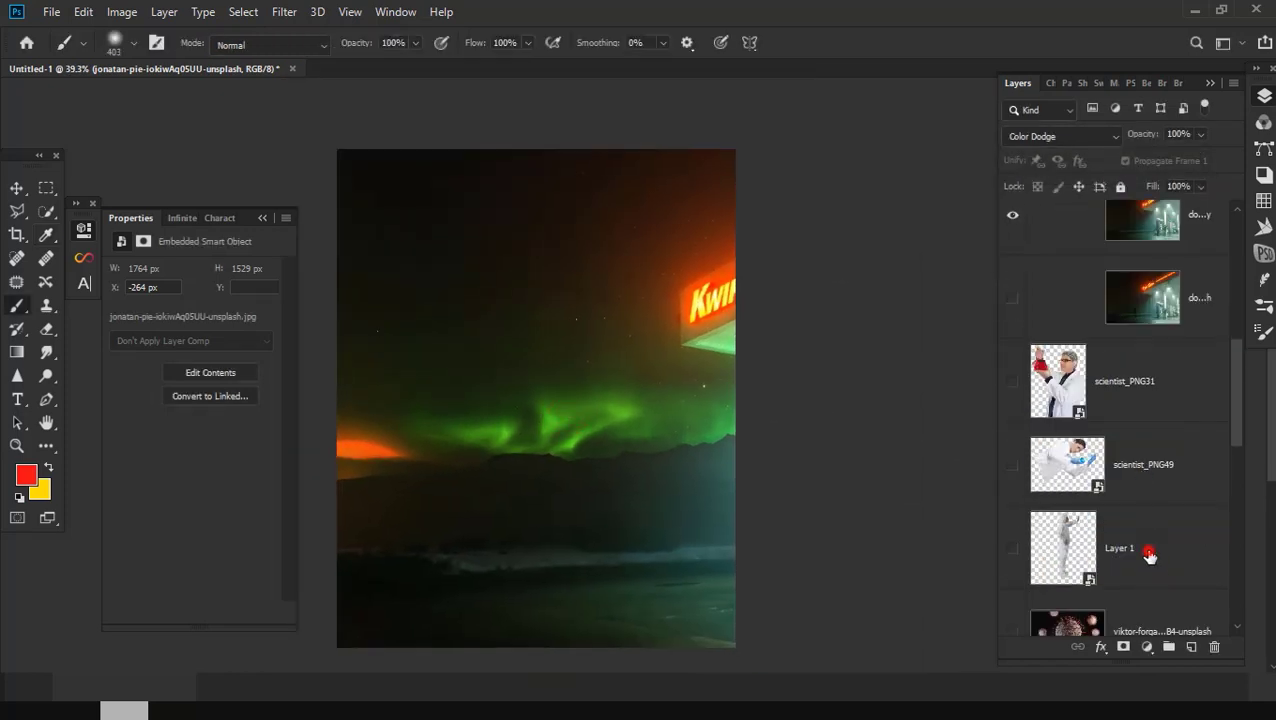
# Step: Move Layer 1 above the bg group and make the hazmat figure visible
pyautogui.moveTo(1148, 555); pyautogui.dragTo(1122, 95)
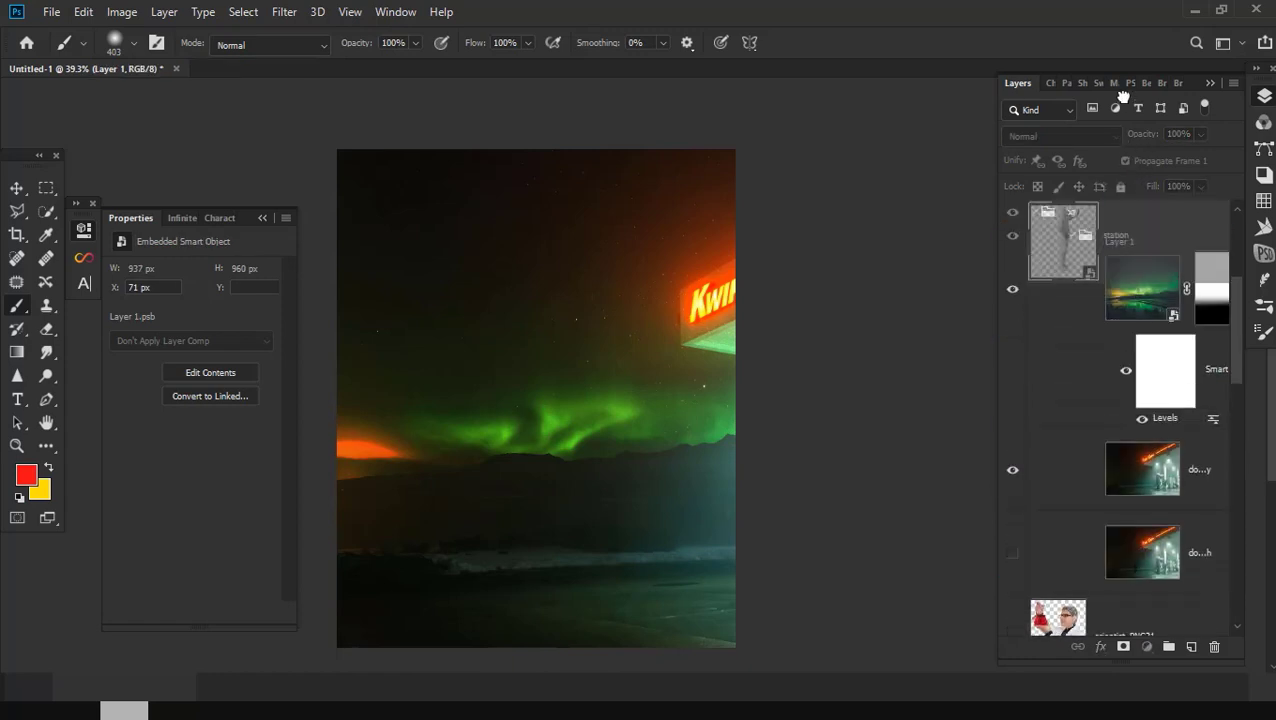
pyautogui.moveTo(1122, 95); pyautogui.dragTo(1103, 290)
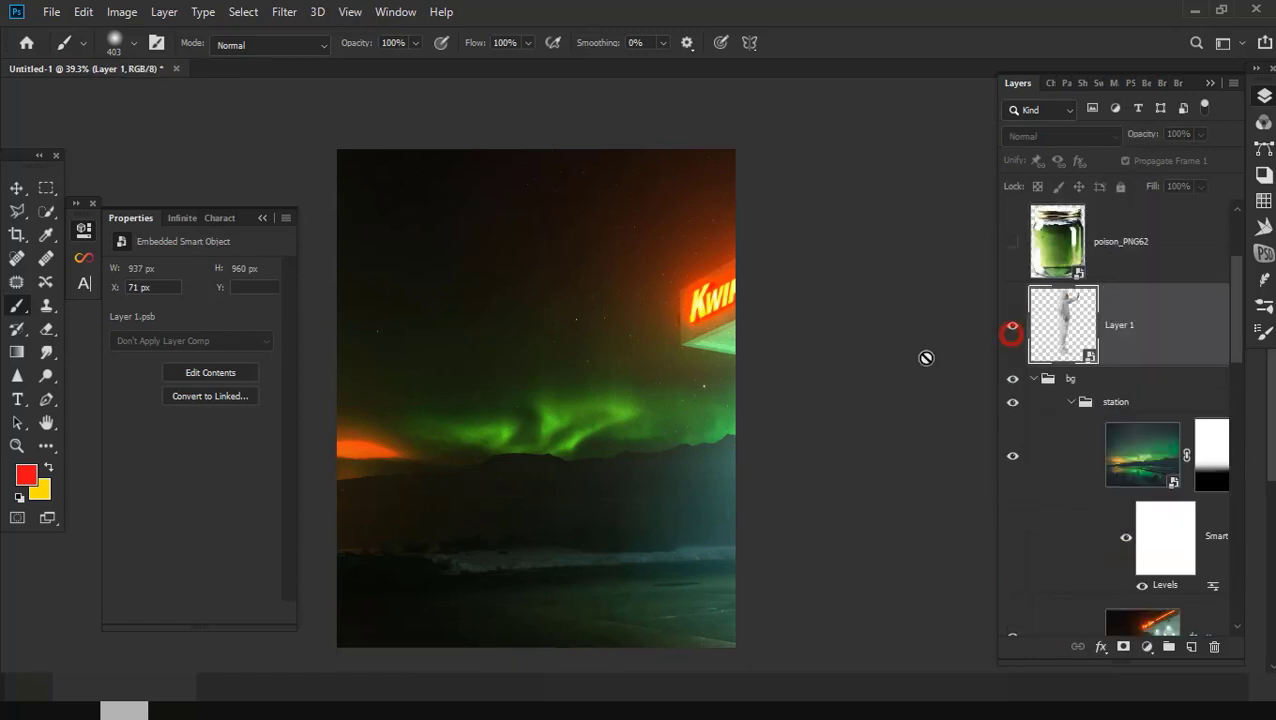
pyautogui.click(1012, 327)
pyautogui.keyDown('alt'); pyautogui.scroll(-2, 413, 393); pyautogui.keyUp('alt')
# Step: Scale the figure to about 50%, tilt it slightly and place it lower-left
pyautogui.press('v')
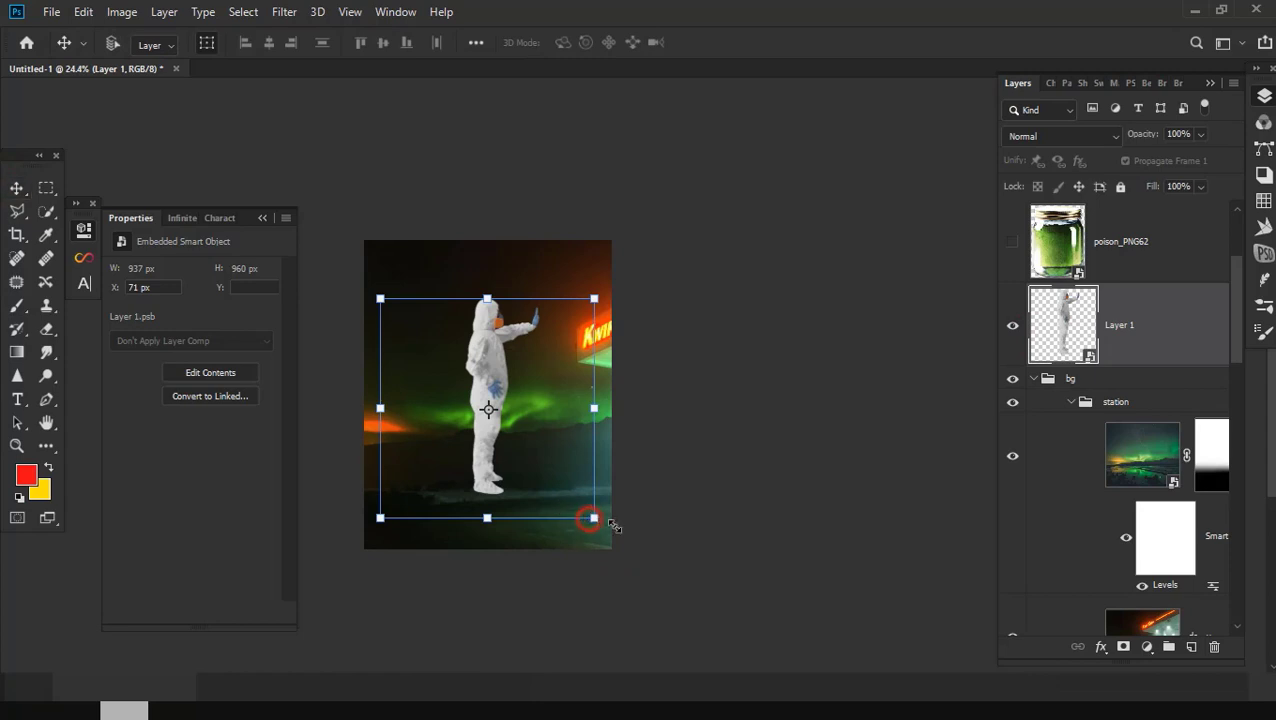
pyautogui.moveTo(594, 518)
pyautogui.mouseDown()
pyautogui.moveTo(490, 413)
pyautogui.moveTo(466, 524)
pyautogui.moveTo(430, 545)
pyautogui.moveTo(460, 522)
pyautogui.mouseUp()
pyautogui.keyDown('alt'); pyautogui.scroll(3, 430, 545); pyautogui.keyUp('alt')
pyautogui.keyDown('alt'); pyautogui.scroll(2, 430, 540); pyautogui.keyUp('alt')
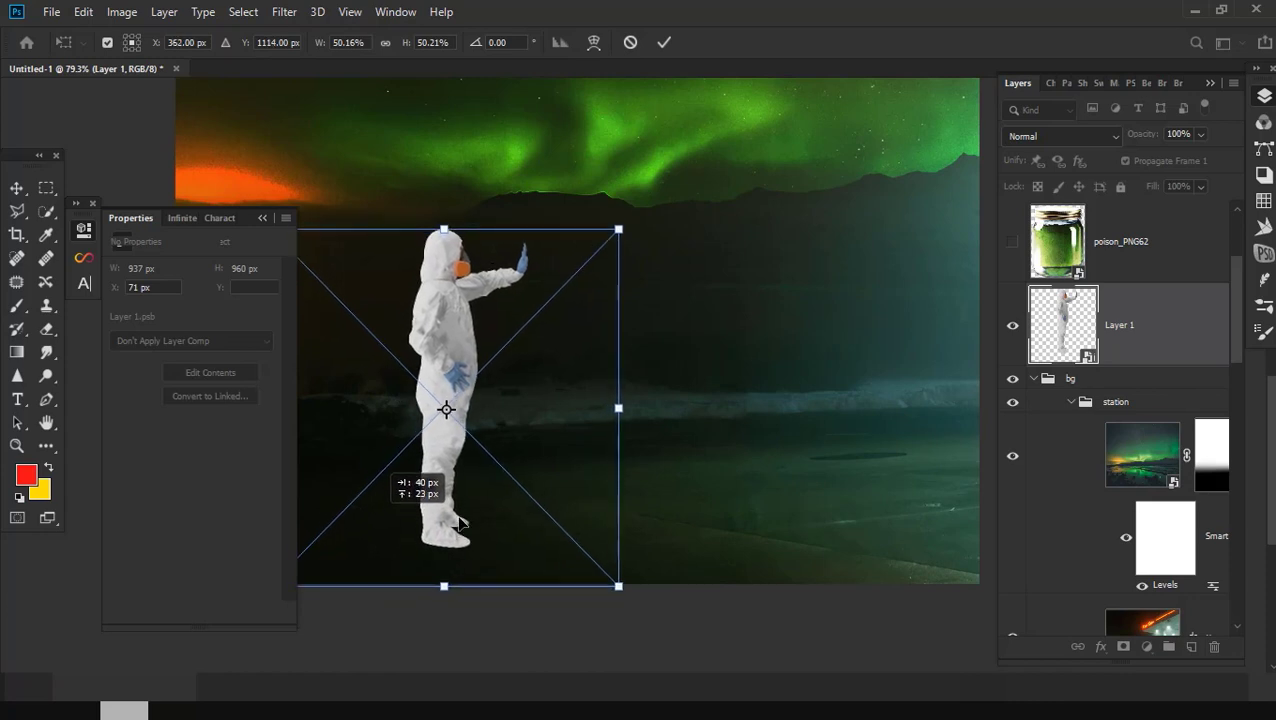
pyautogui.moveTo(675, 427); pyautogui.dragTo(680, 425)
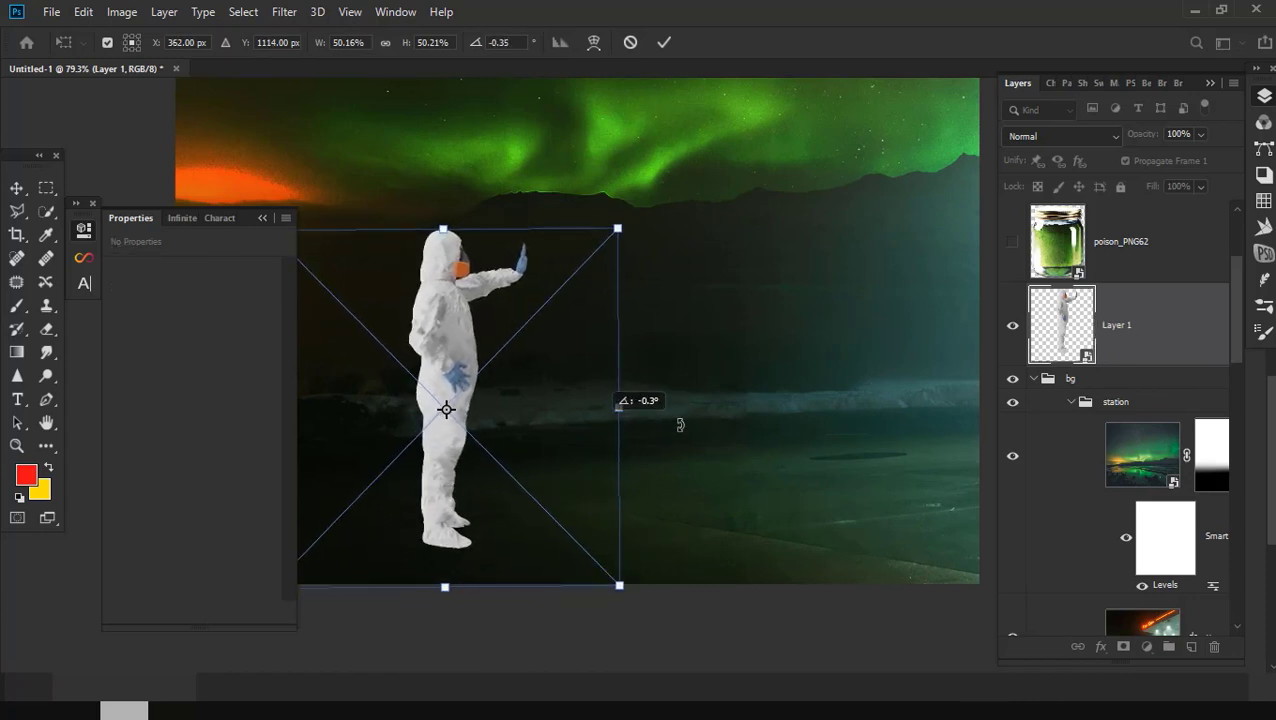
pyautogui.keyDown('alt'); pyautogui.scroll(-2, 570, 454); pyautogui.keyUp('alt')
pyautogui.moveTo(541, 470); pyautogui.dragTo(500, 475)
pyautogui.press('Return')
pyautogui.keyDown('alt'); pyautogui.scroll(3, 490, 470); pyautogui.keyUp('alt')
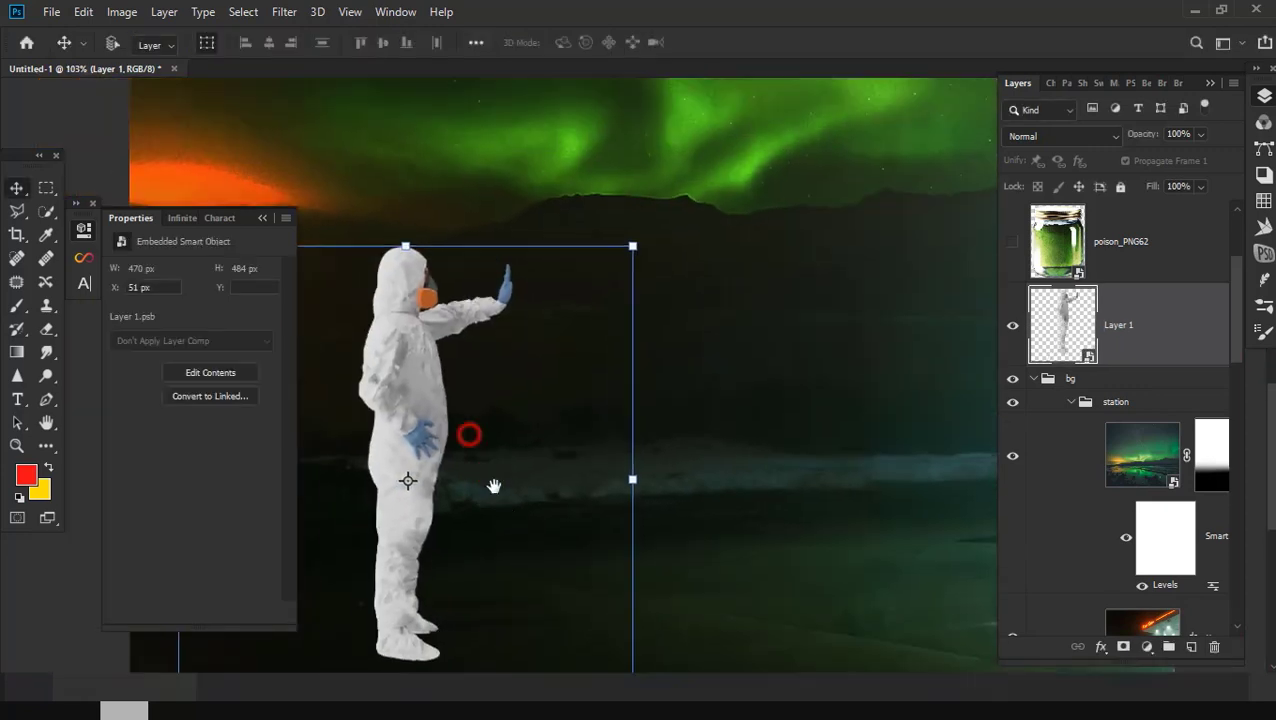
# Step: Rasterize and duplicate Layer 1, group both as Group 1 inside a 'doc' group
pyautogui.rightClick(1166, 352)
pyautogui.click(962, 335)
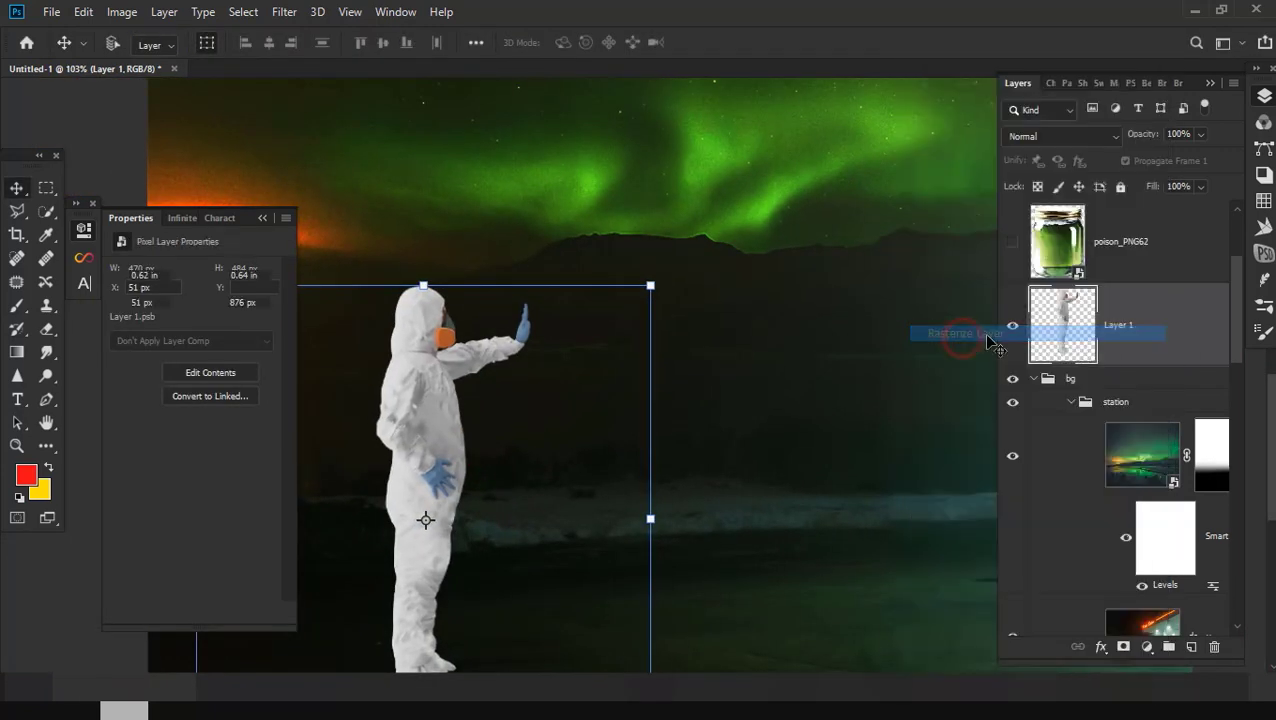
pyautogui.hotkey('ctrl', 'j')
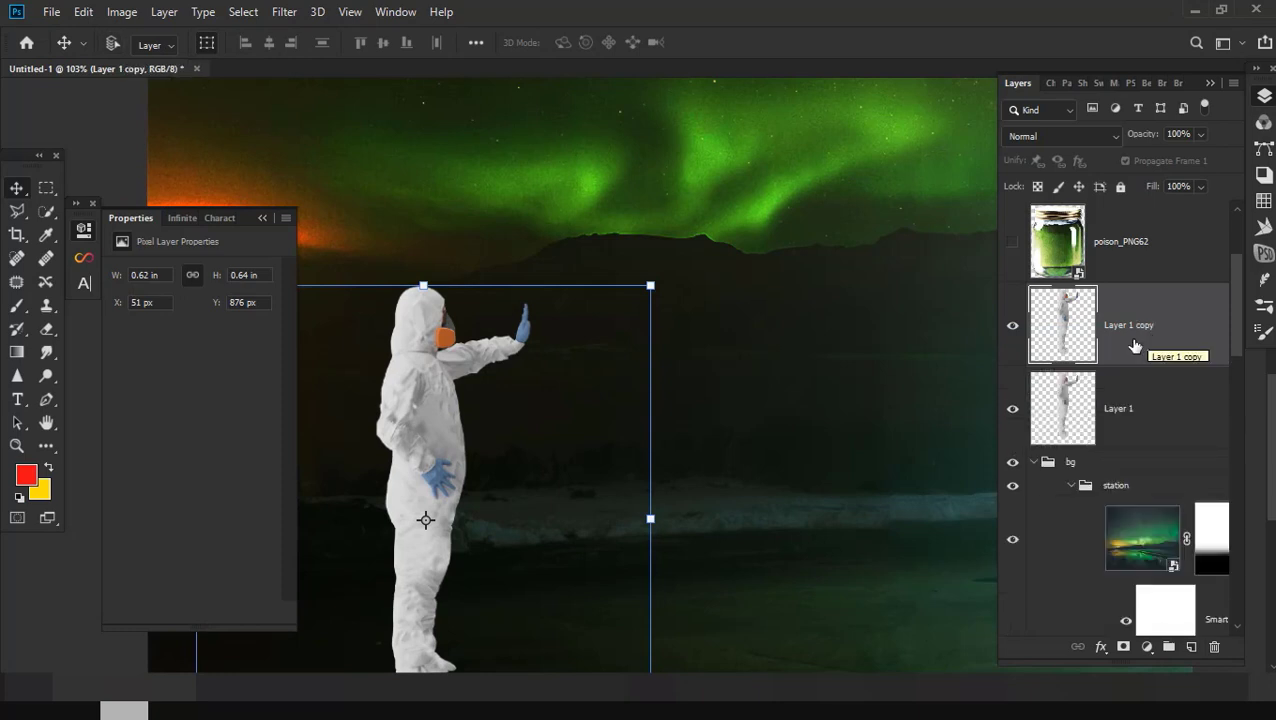
pyautogui.keyDown('shift'); pyautogui.click(1149, 402); pyautogui.keyUp('shift')
pyautogui.hotkey('ctrl', 'g')
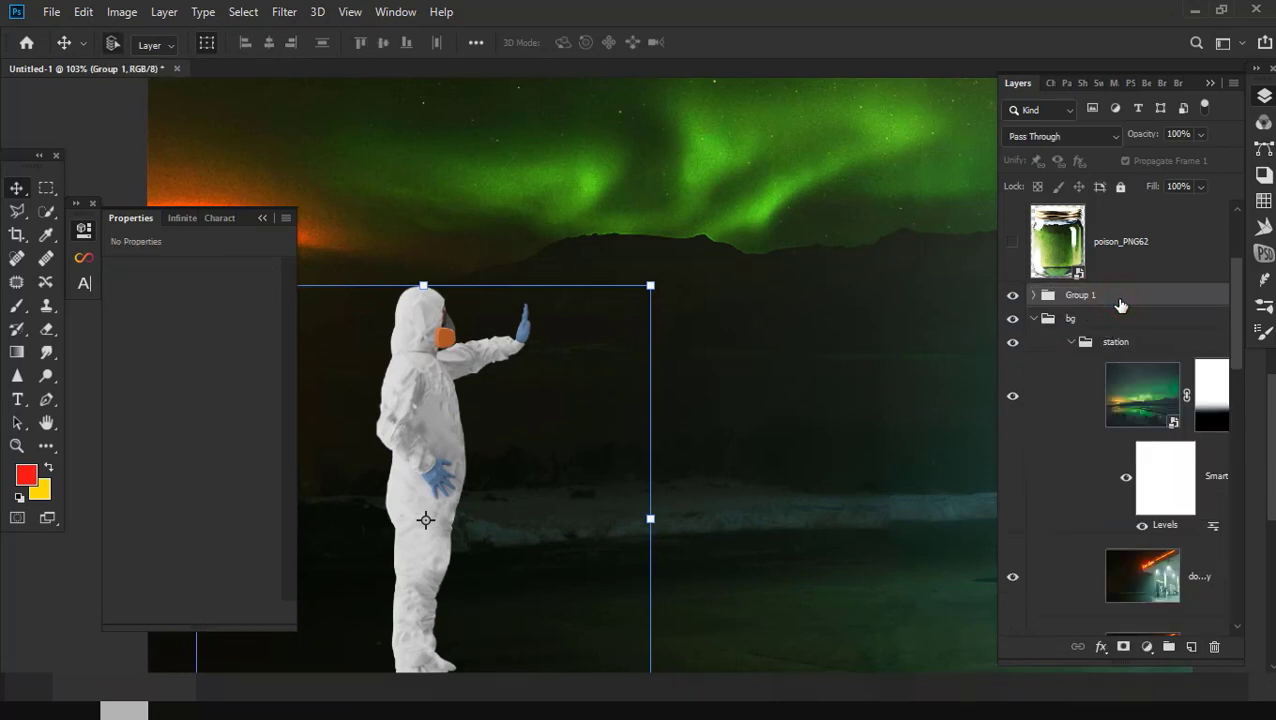
pyautogui.hotkey('ctrl', 'g')
pyautogui.write('ddd')
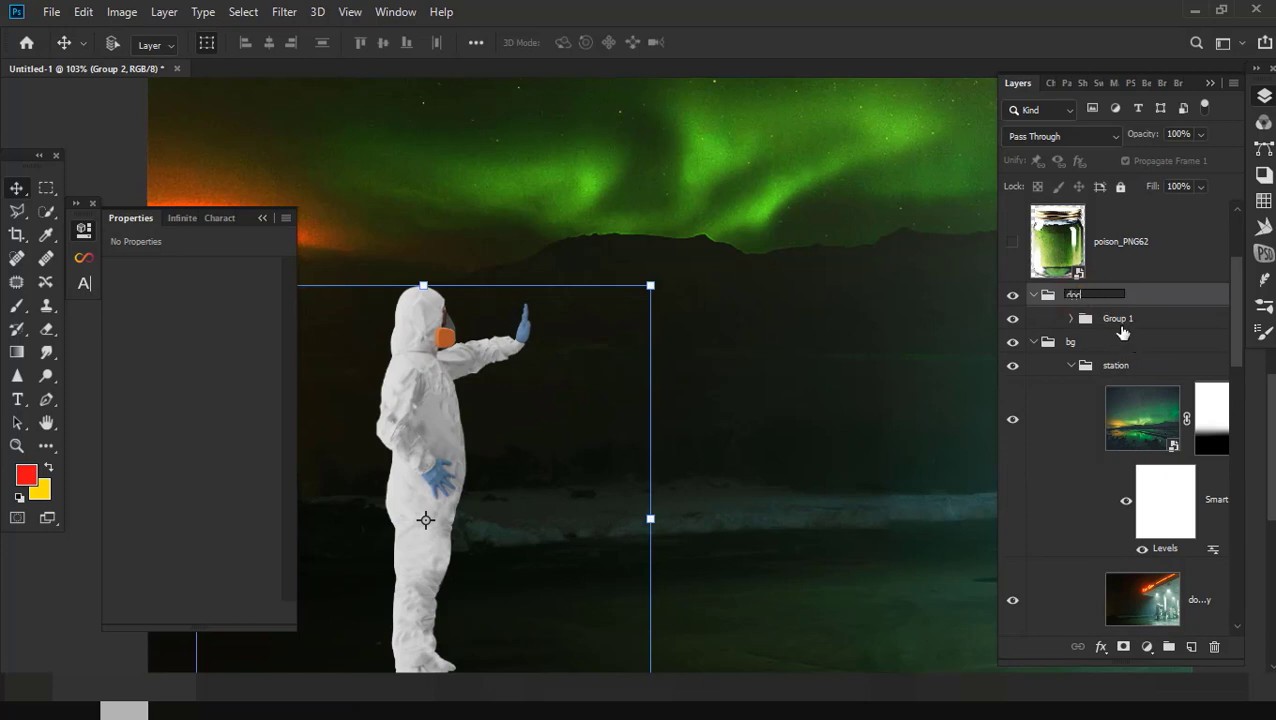
pyautogui.click(1120, 324)
# Step: Start a Puppet Warp on Layer 1 copy
pyautogui.click(1071, 318)
pyautogui.click(1150, 402)
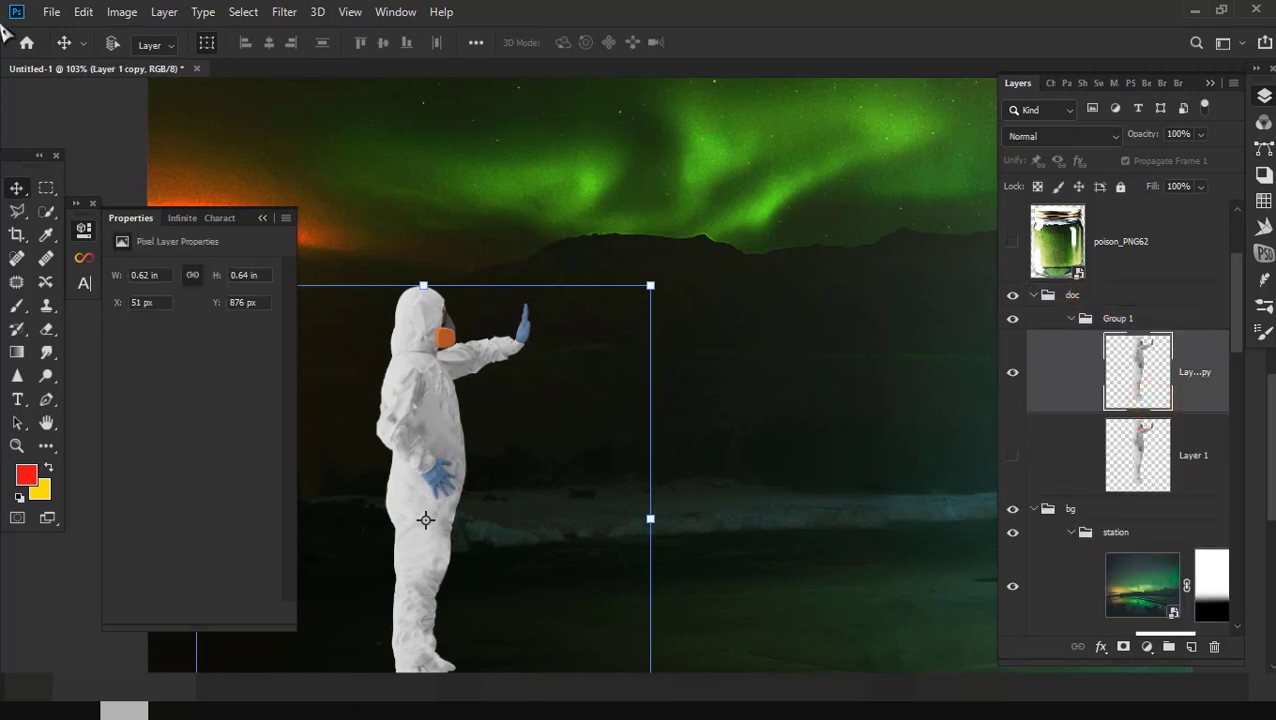
pyautogui.click(83, 11)
pyautogui.click(190, 379)
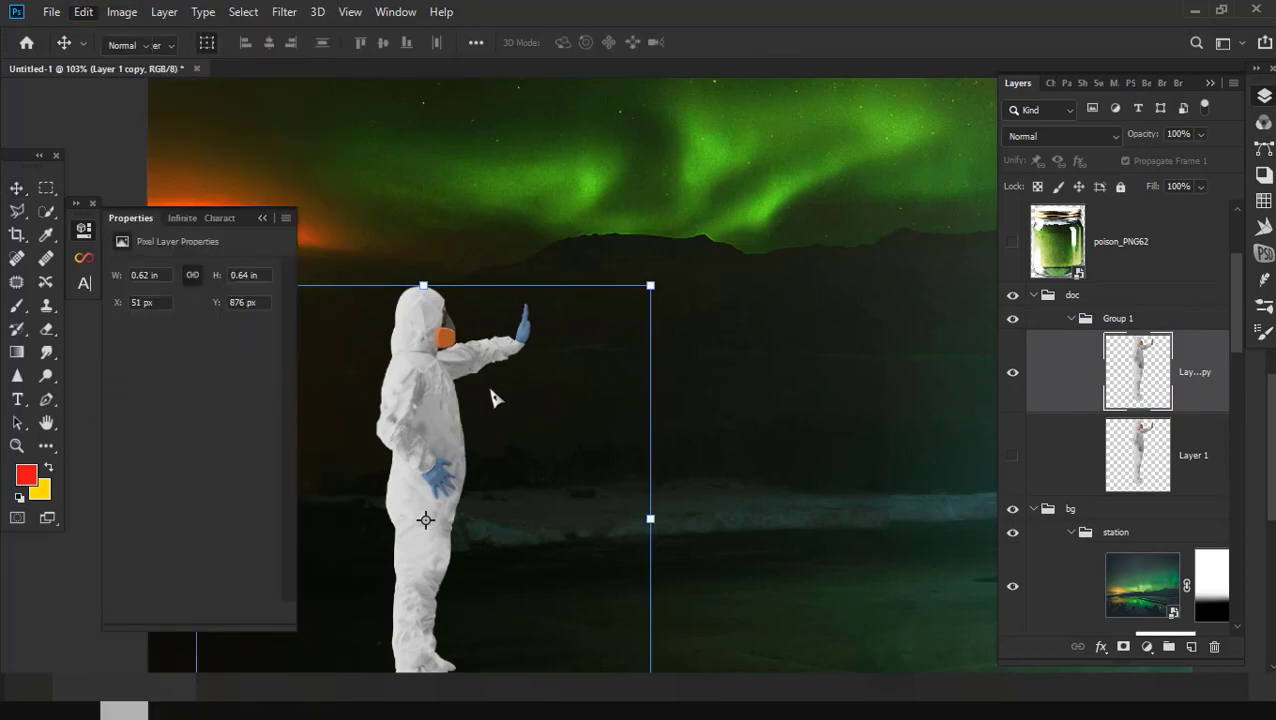
# Step: Place puppet pins on the legs, torso, hip, shoulder and raised arm
pyautogui.click(416, 560)
pyautogui.click(428, 475)
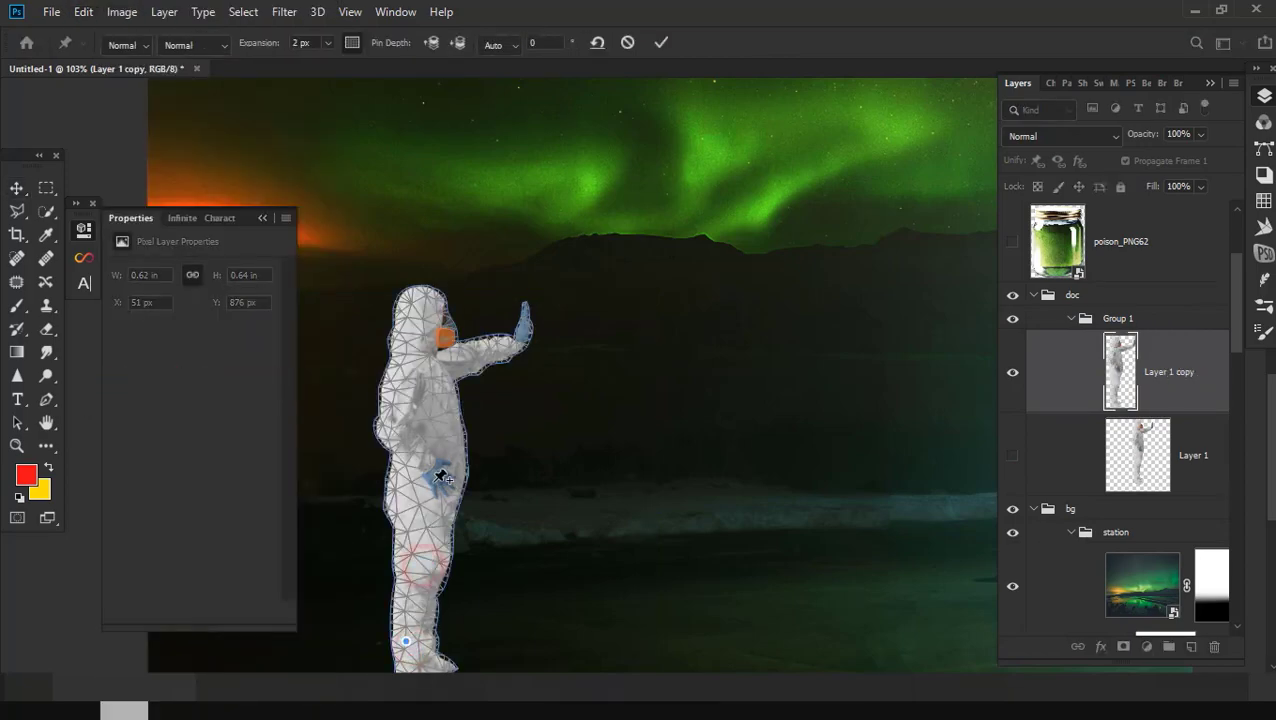
pyautogui.click(397, 433)
pyautogui.click(416, 368)
pyautogui.click(444, 366)
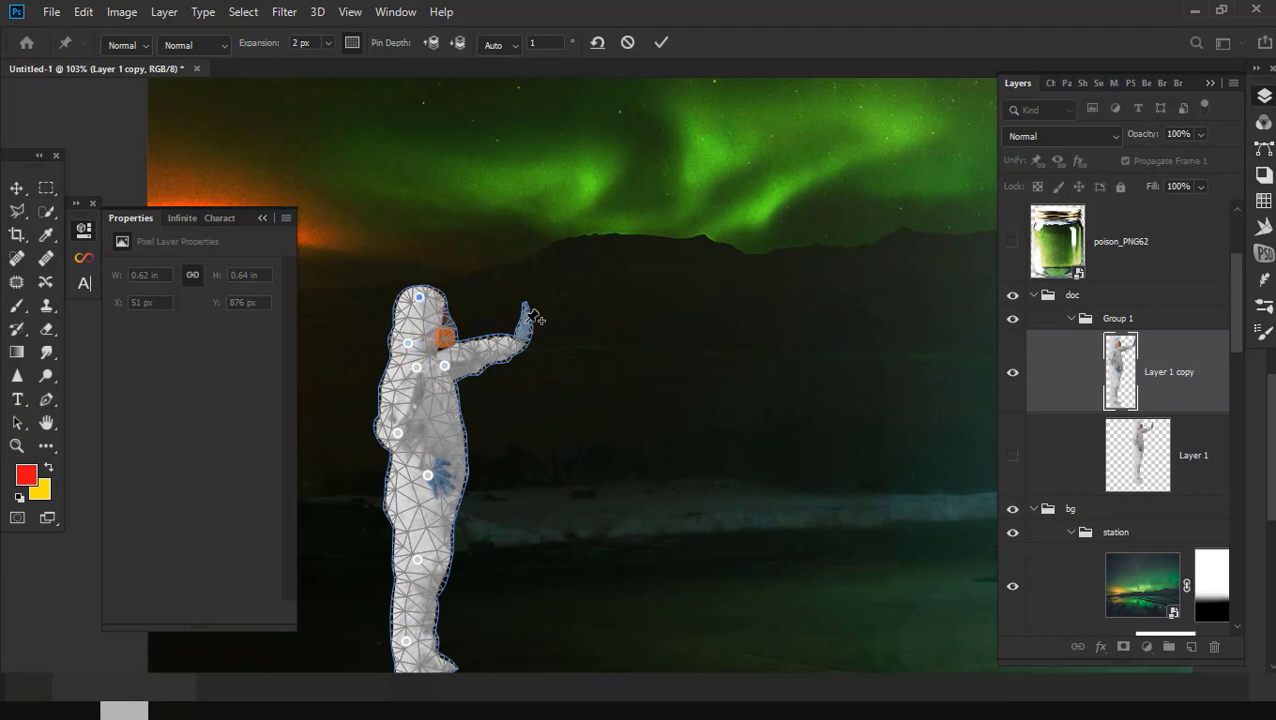
# Step: Bend the raised arm, adjust head, torso and foot, commit, and compare with the original
pyautogui.moveTo(520, 318); pyautogui.dragTo(511, 304)
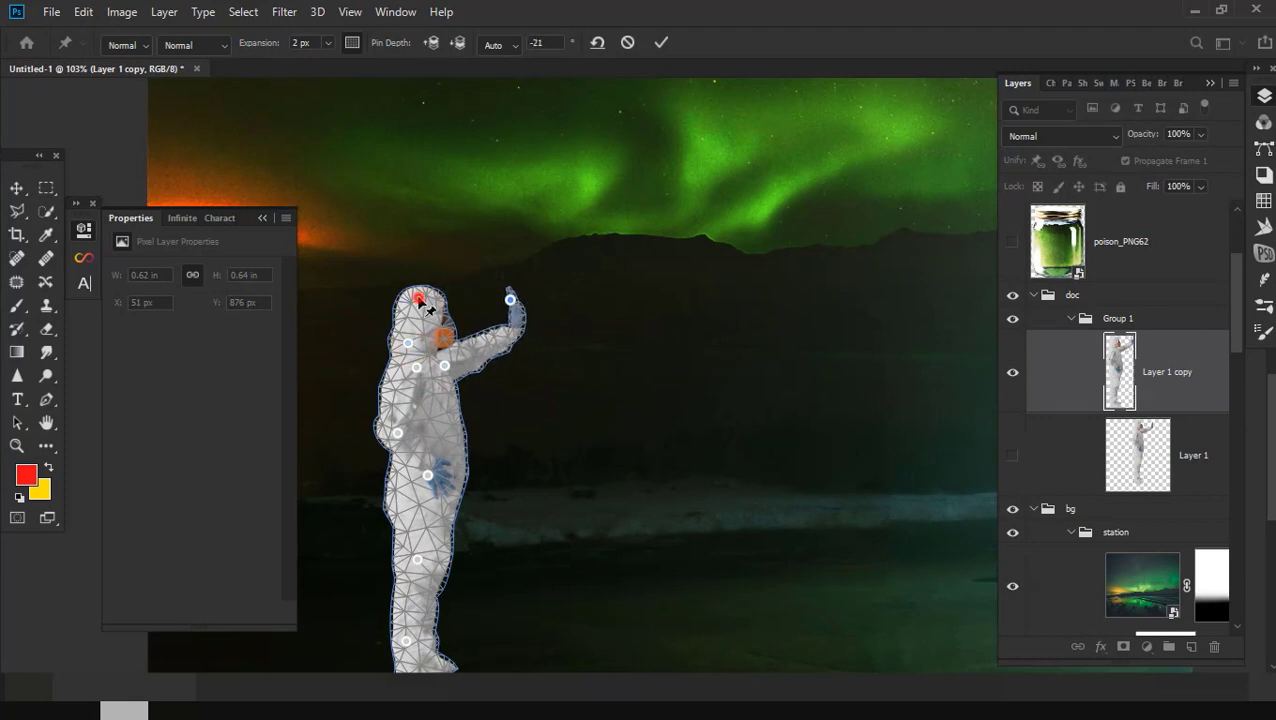
pyautogui.moveTo(420, 300); pyautogui.dragTo(403, 293)
pyautogui.scroll(-2, 482, 332)
pyautogui.moveTo(401, 370); pyautogui.dragTo(392, 363)
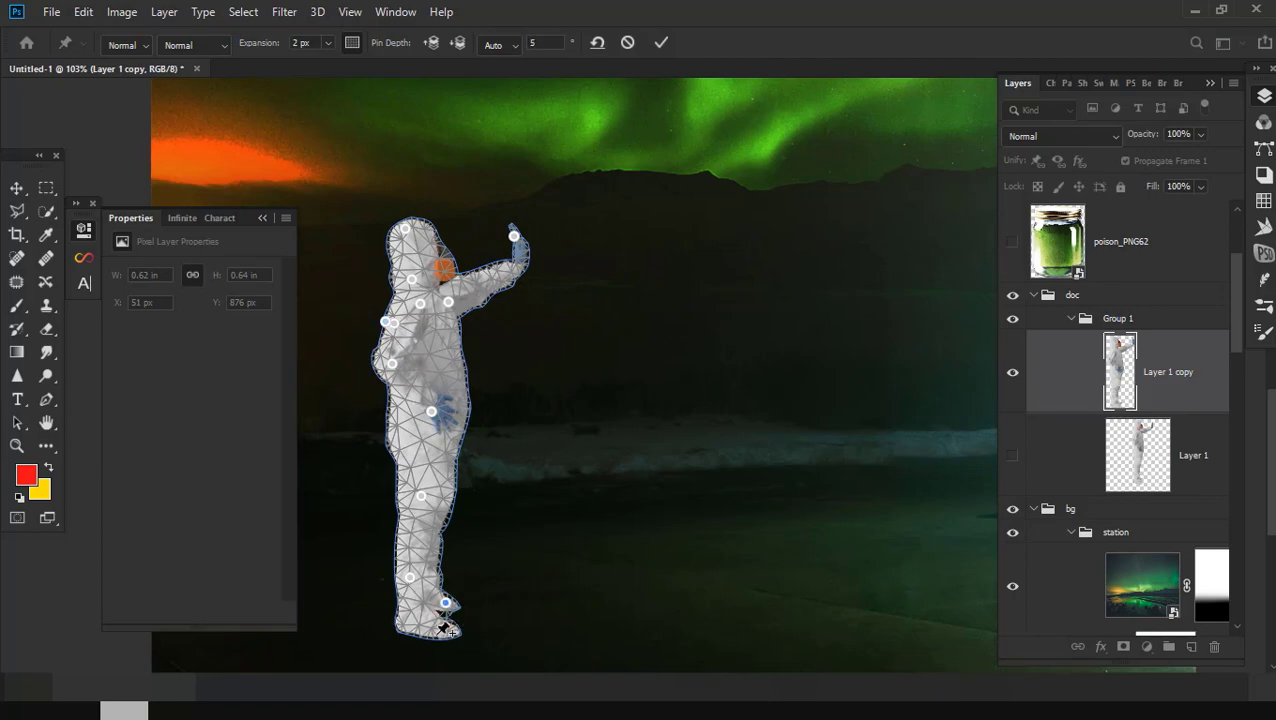
pyautogui.moveTo(404, 633); pyautogui.dragTo(409, 638)
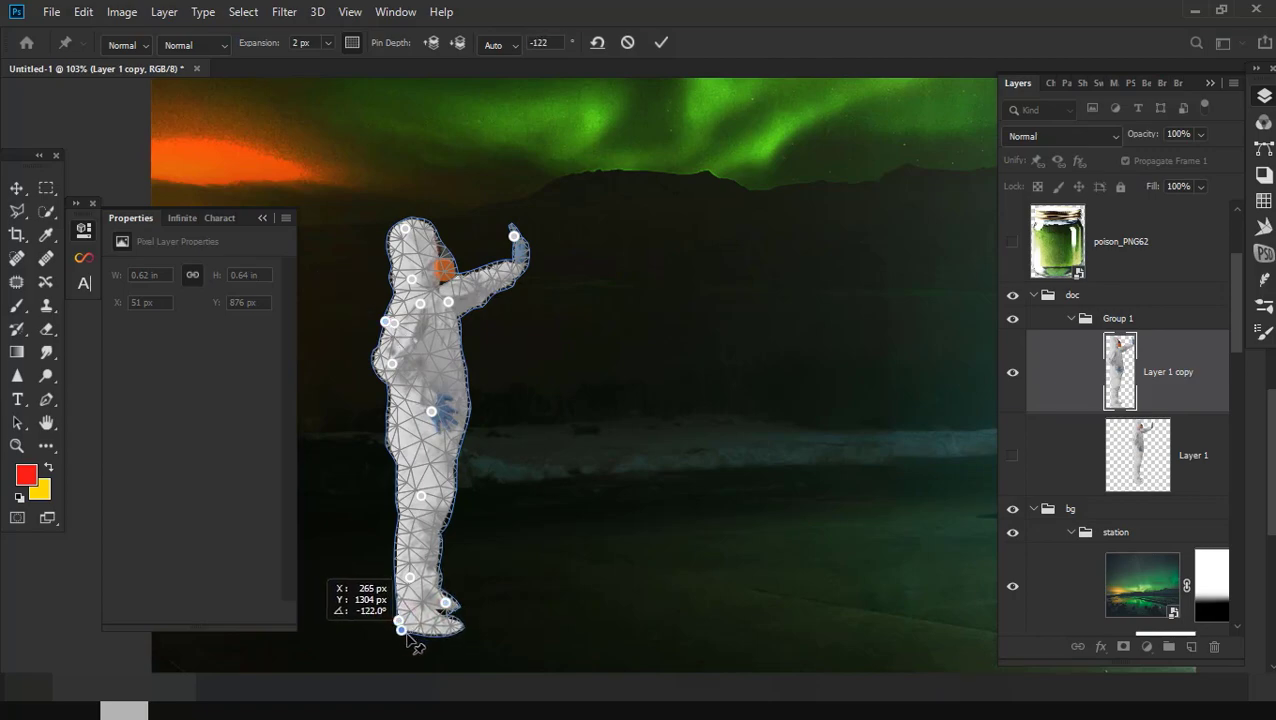
pyautogui.press('Return')
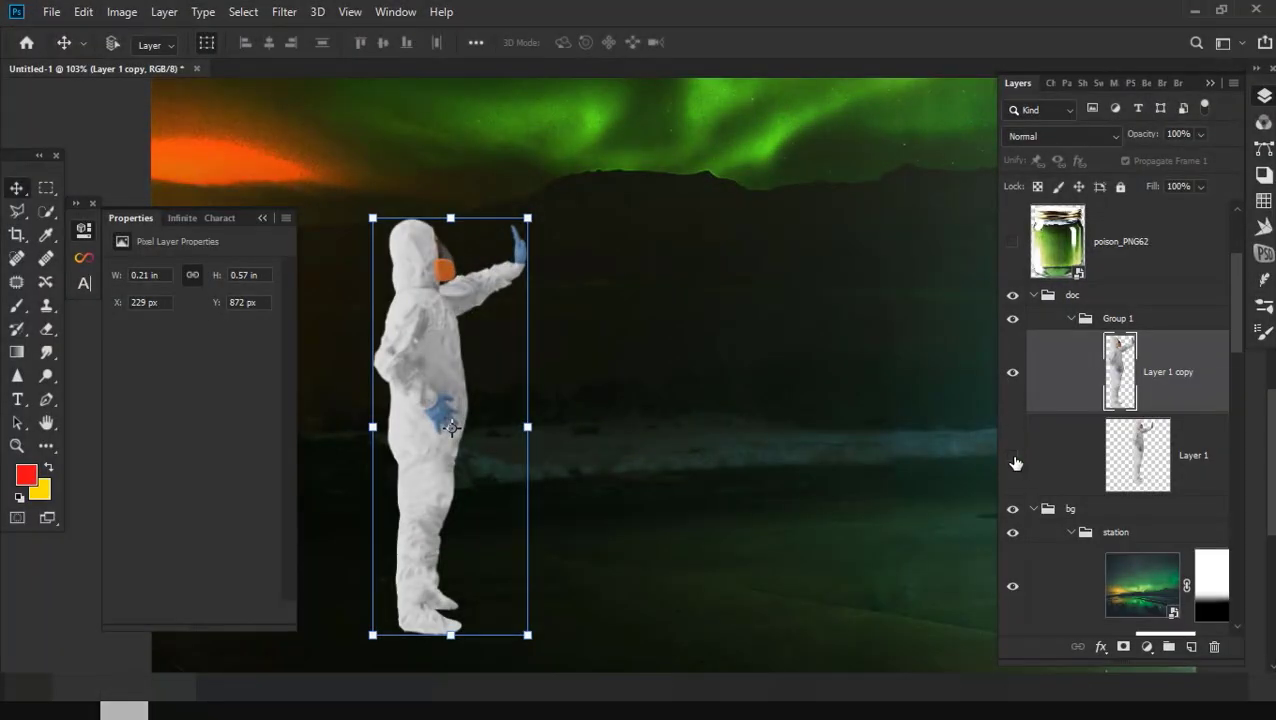
pyautogui.click(1014, 372)
pyautogui.click(1014, 373)
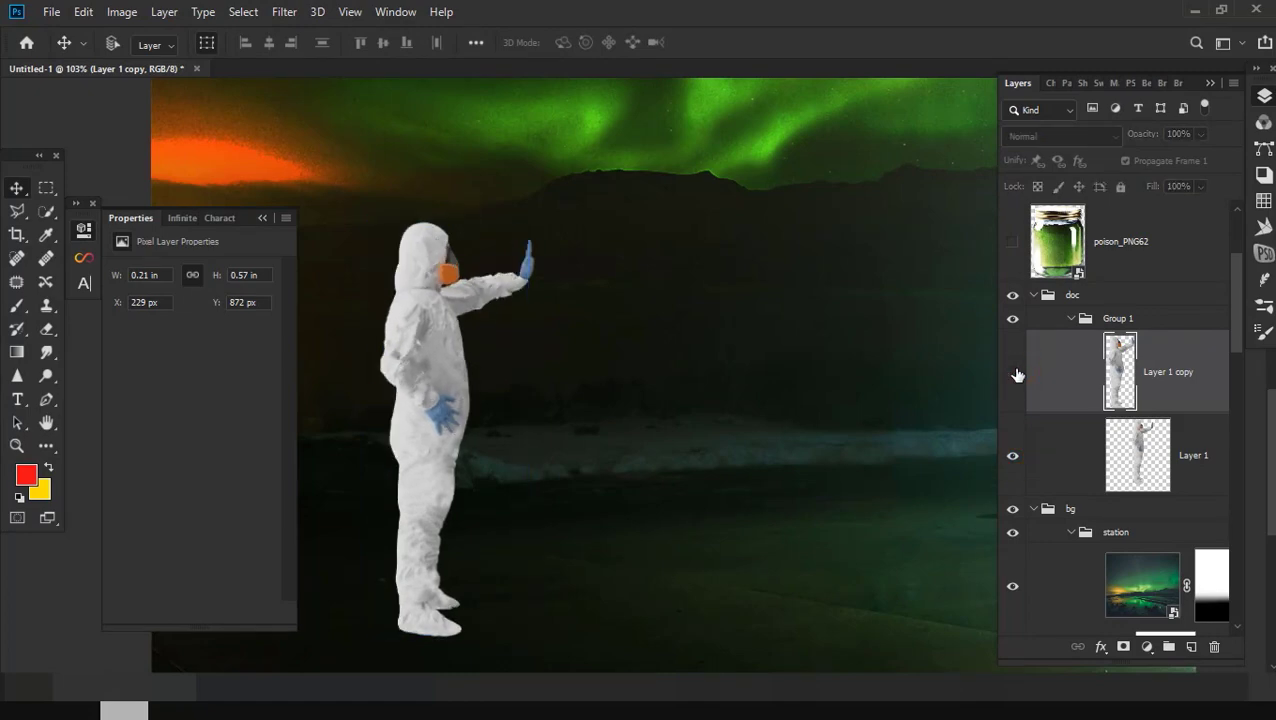
# Step: Show the warped figure, hide the original, and resize and tilt the scientist over it
pyautogui.click(1013, 372)
pyautogui.click(1012, 455)
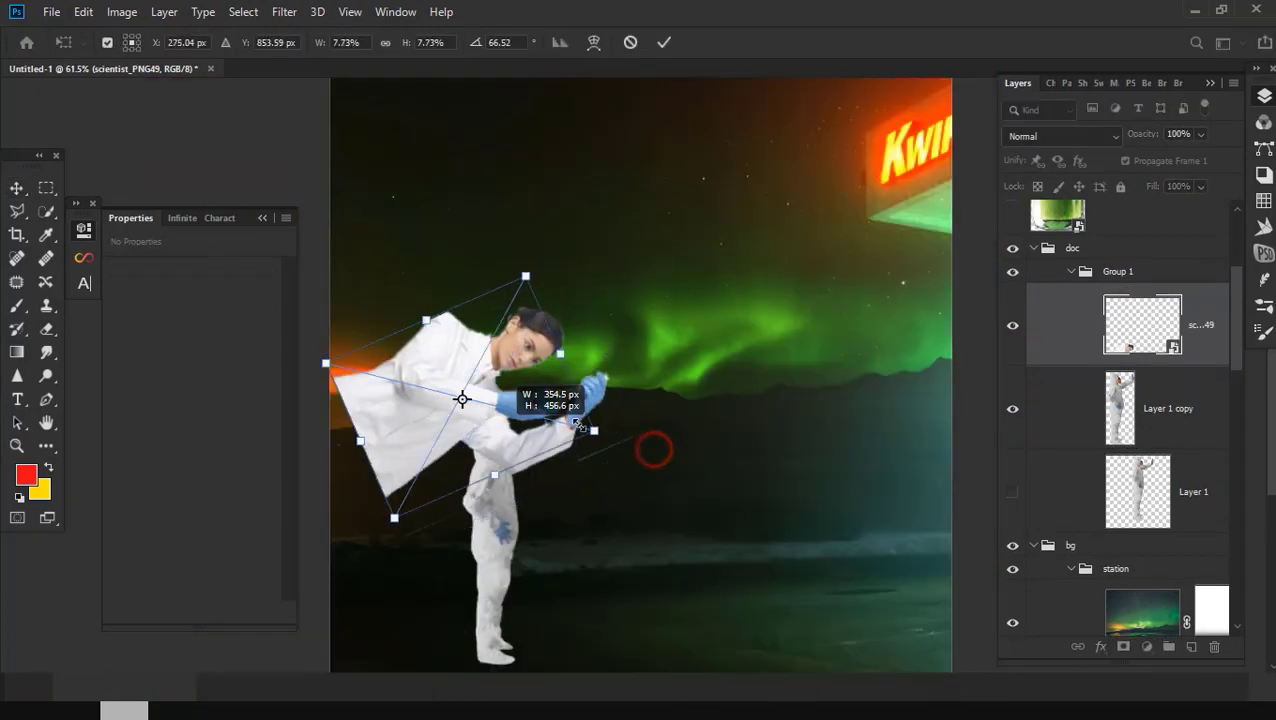
pyautogui.scroll(5, 565, 422)
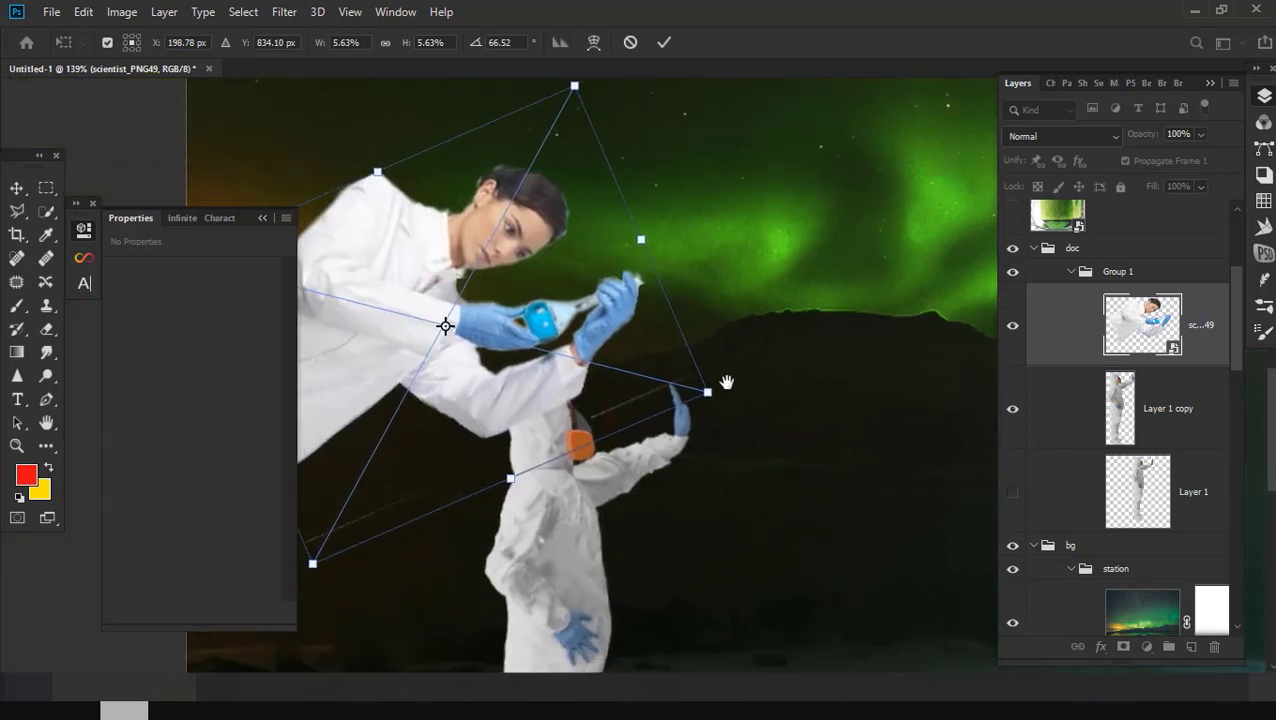
pyautogui.moveTo(648, 454)
pyautogui.mouseDown()
pyautogui.moveTo(694, 456)
pyautogui.moveTo(674, 464)
pyautogui.moveTo(685, 472)
pyautogui.moveTo(684, 441)
pyautogui.mouseUp()
pyautogui.press('Return')
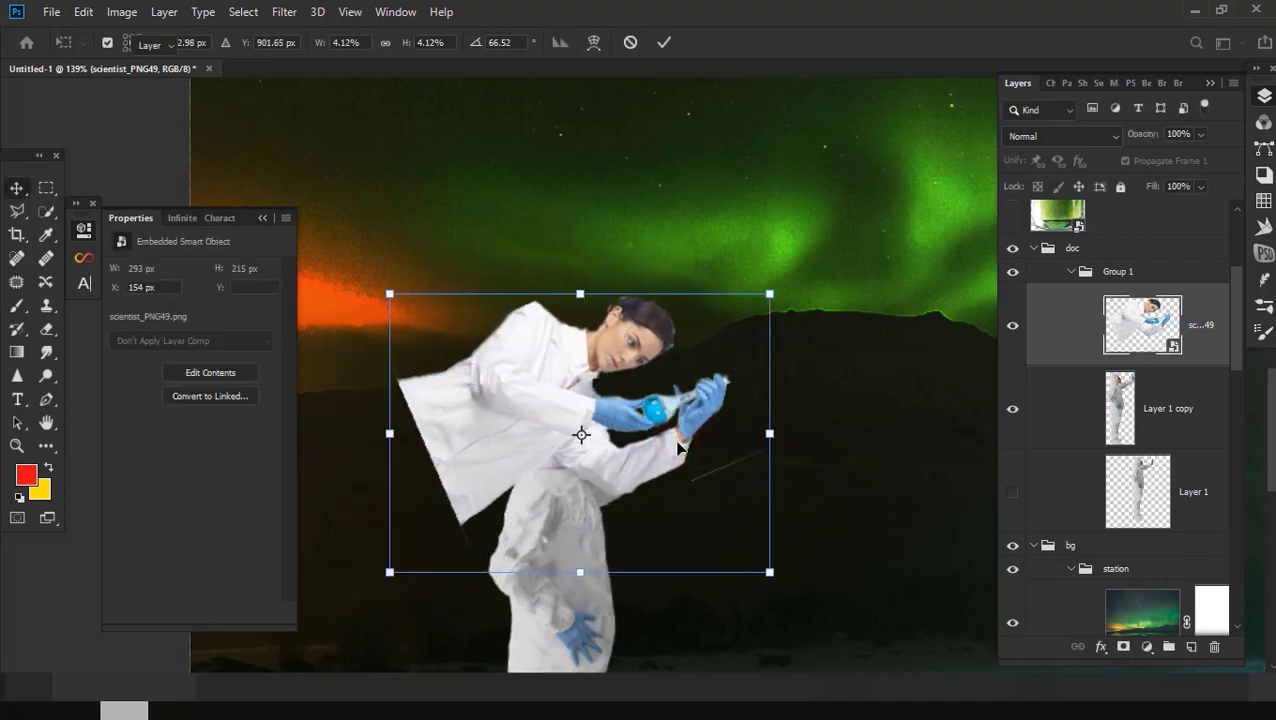
pyautogui.scroll(5, 684, 441)
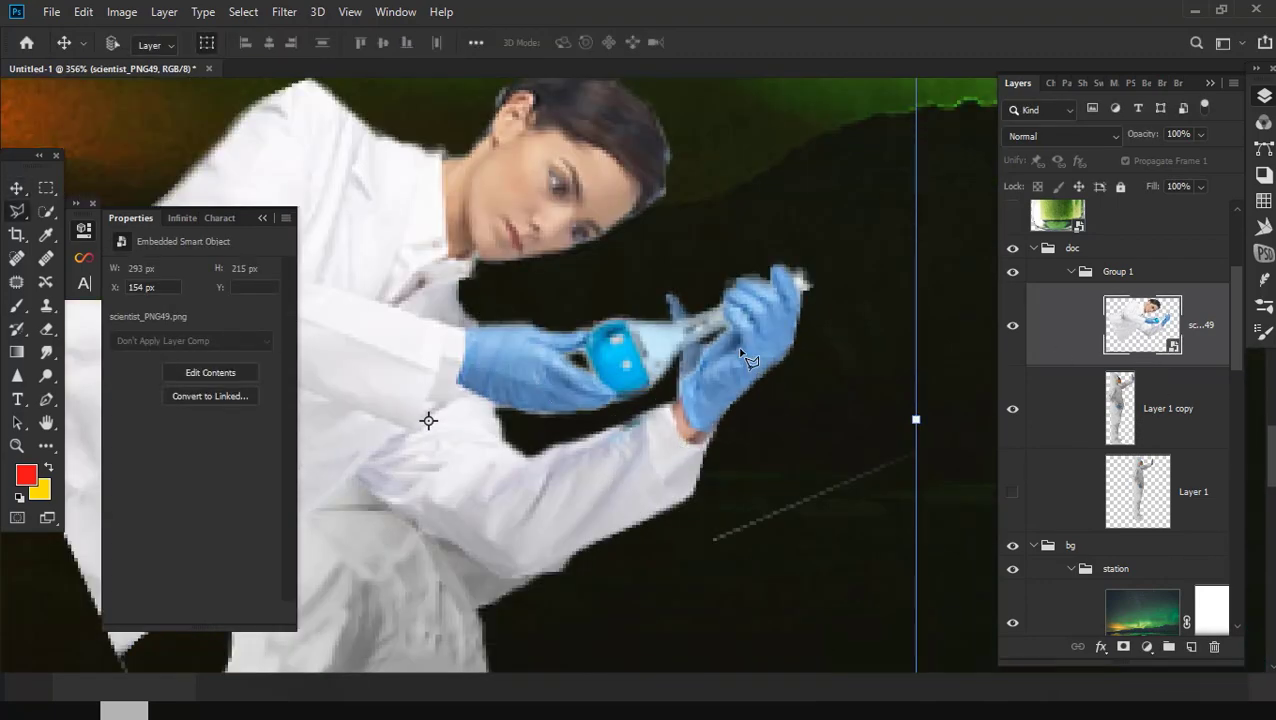
# Step: Outline the scientist's hand and flask with the Polygonal Lasso
pyautogui.press('l')
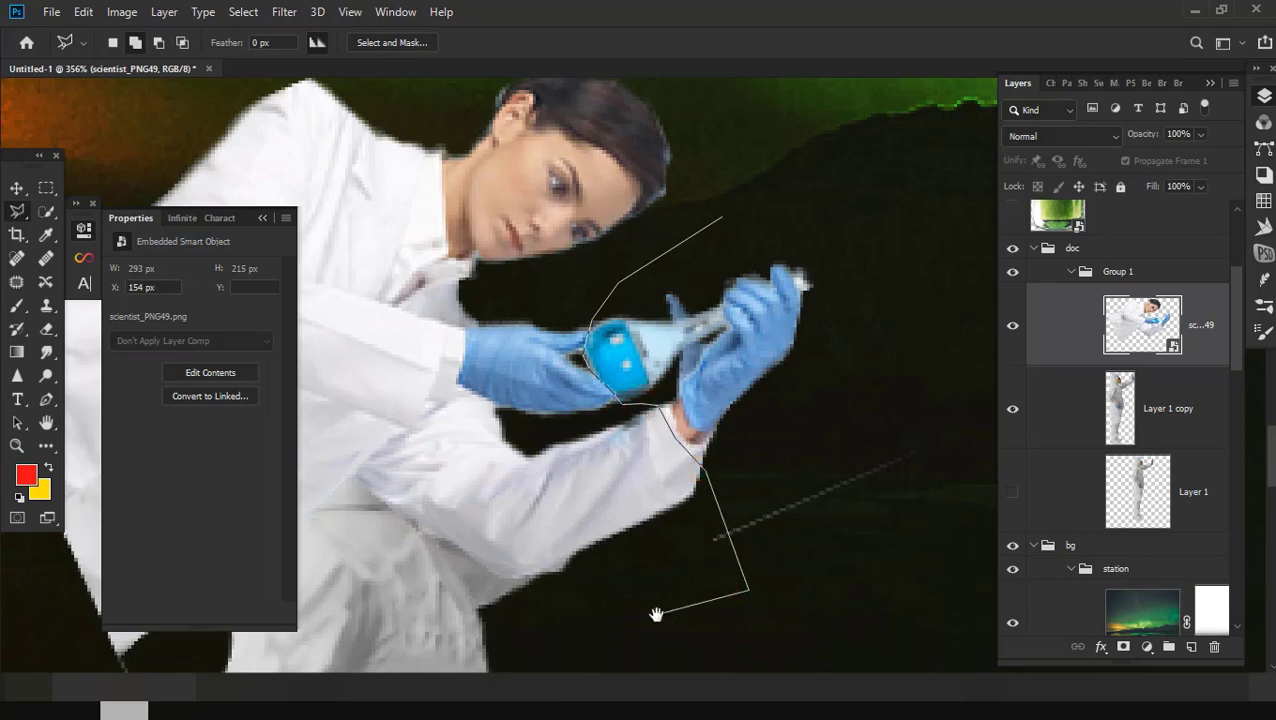
pyautogui.moveTo(656, 614); pyautogui.dragTo(613, 420)
pyautogui.moveTo(444, 498); pyautogui.dragTo(692, 450)
pyautogui.click(413, 427)
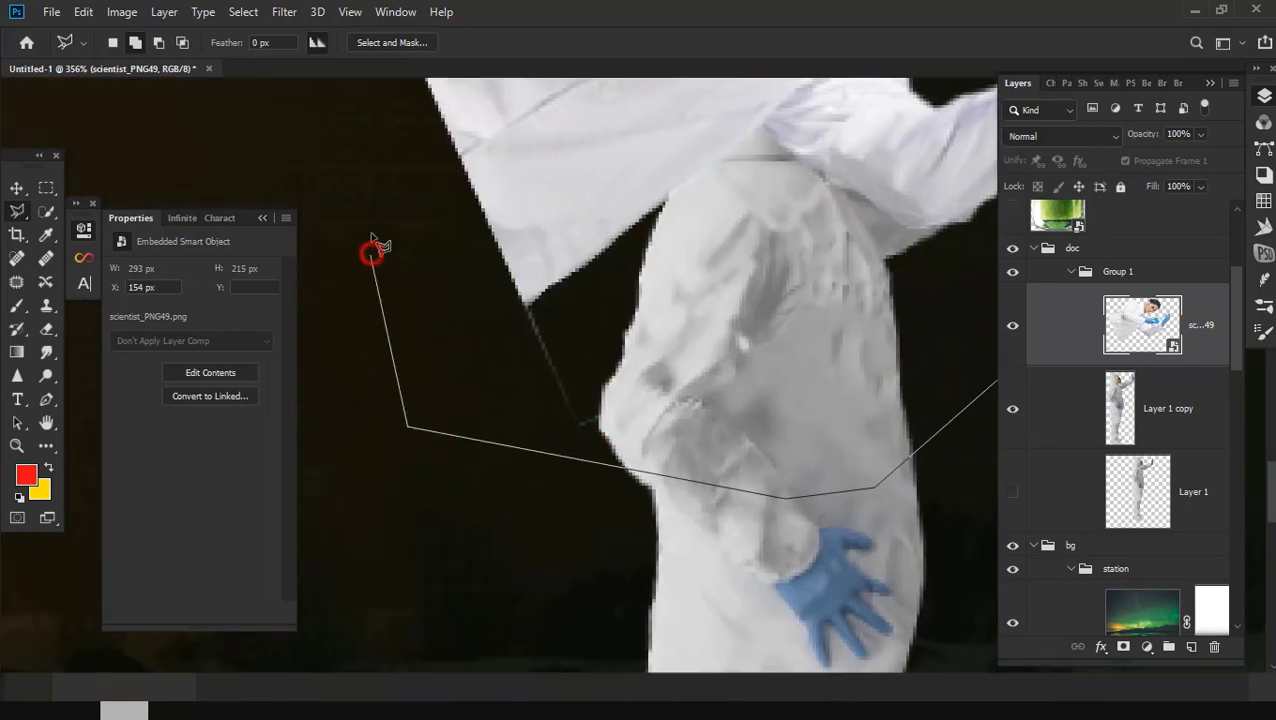
pyautogui.moveTo(370, 251); pyautogui.dragTo(388, 544)
pyautogui.moveTo(589, 148); pyautogui.dragTo(412, 406)
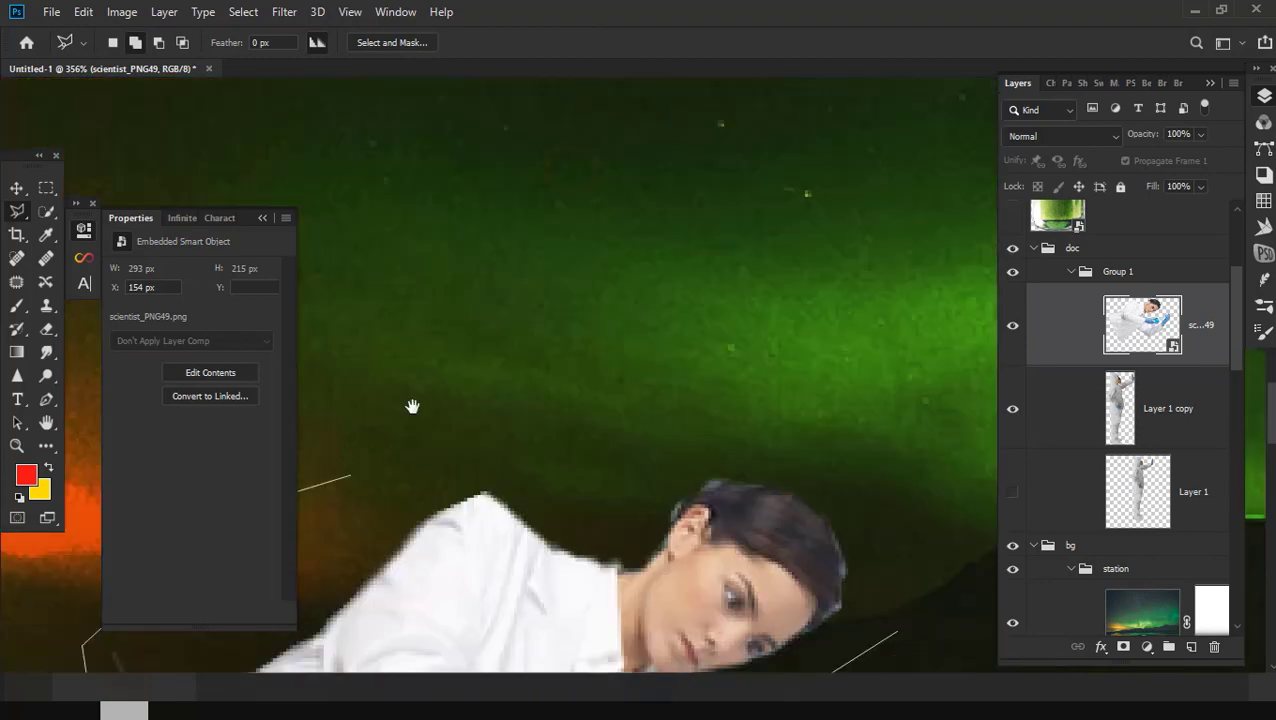
pyautogui.moveTo(885, 402); pyautogui.dragTo(705, 235)
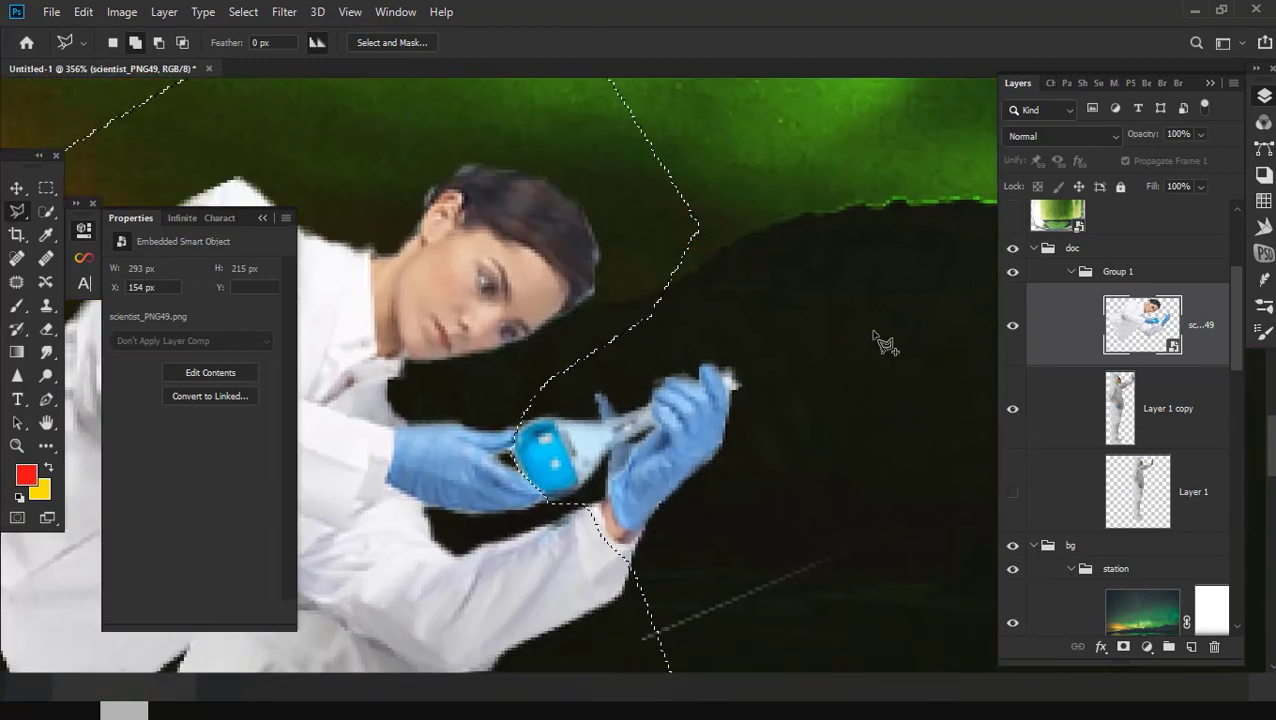
# Step: Mask the scientist layer so only the gloved hand and blue flask show
pyautogui.click(1123, 646)
pyautogui.hotkey('ctrl', 'i')
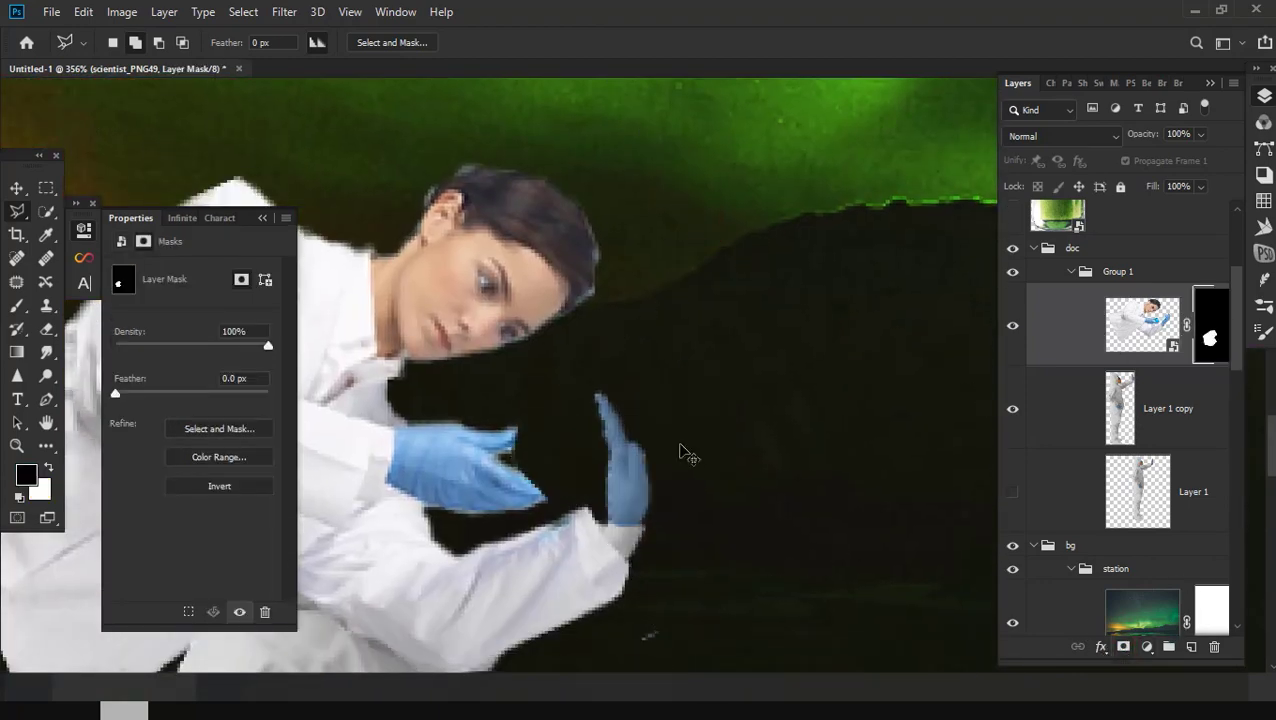
pyautogui.hotkey('ctrl', 'i')
pyautogui.scroll(-3, 683, 450)
pyautogui.scroll(-2, 666, 455)
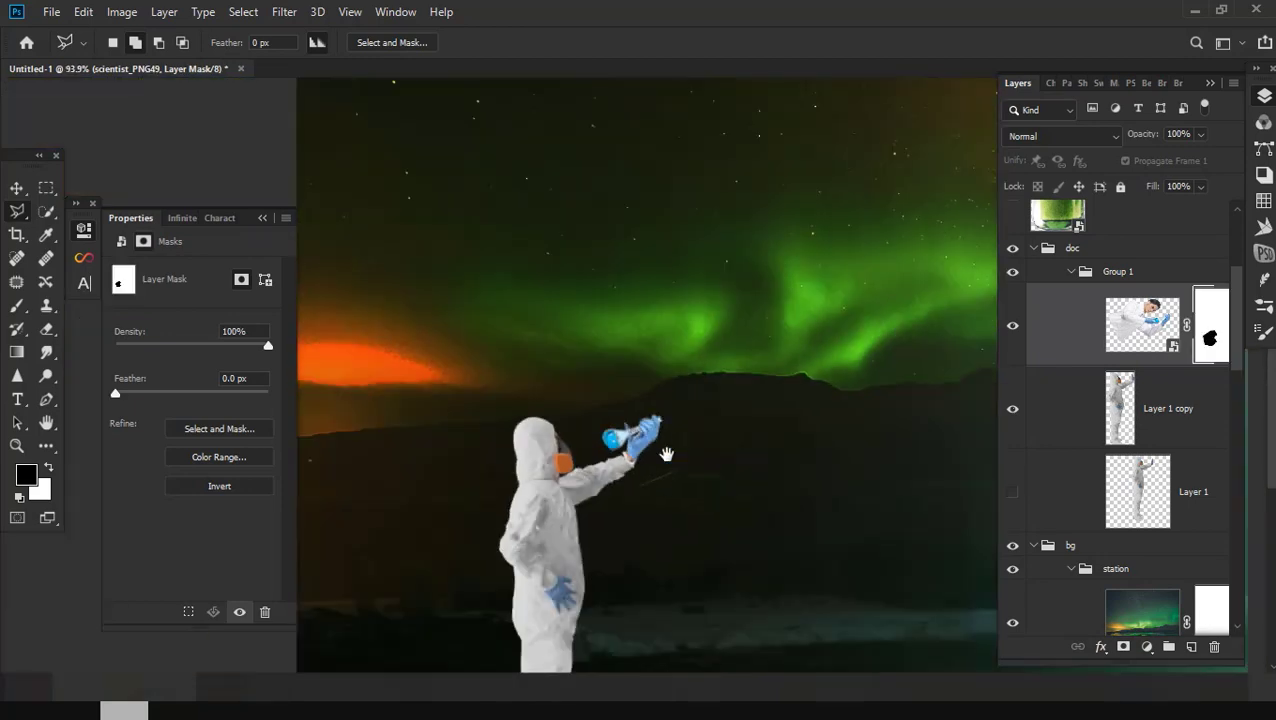
pyautogui.scroll(2, 666, 455)
# Step: Resize the flask hand and move it into the suited figure's glove
pyautogui.click(17, 188)
pyautogui.scroll(2, 680, 455)
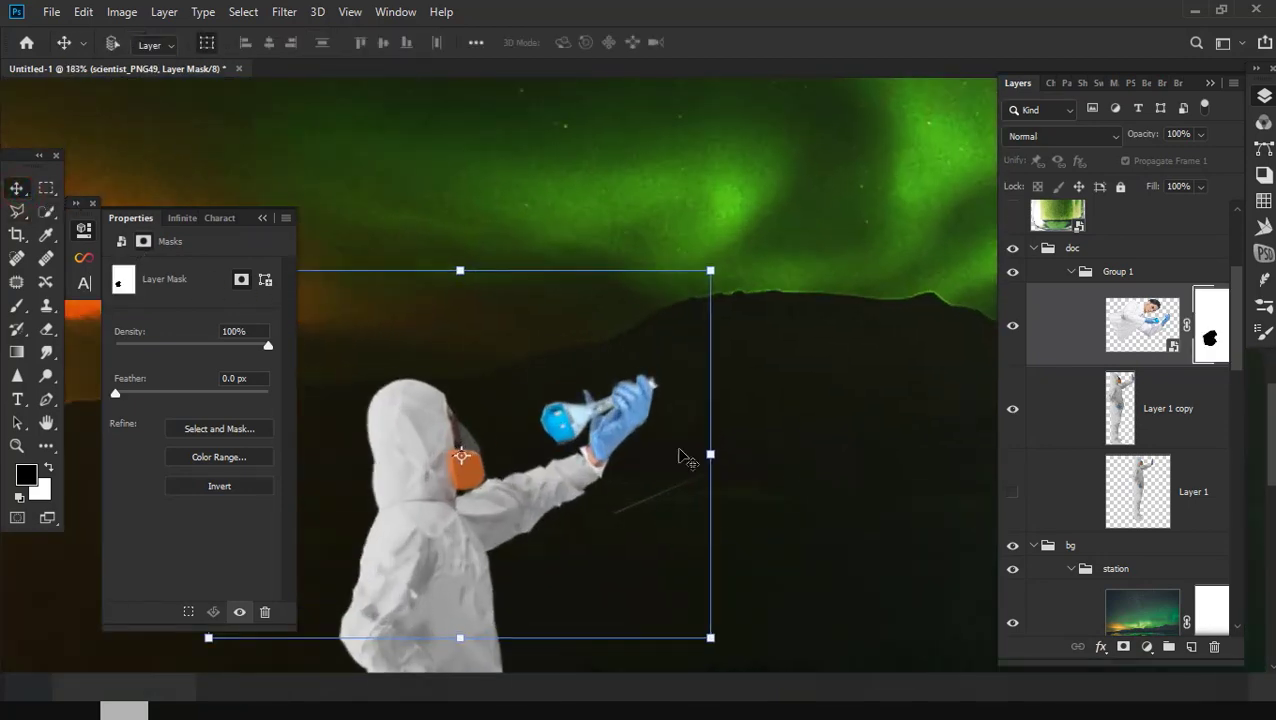
pyautogui.moveTo(709, 636)
pyautogui.mouseDown()
pyautogui.moveTo(720, 657)
pyautogui.moveTo(669, 606)
pyautogui.mouseUp()
pyautogui.moveTo(567, 427)
pyautogui.mouseDown()
pyautogui.moveTo(607, 482)
pyautogui.moveTo(590, 468)
pyautogui.mouseUp()
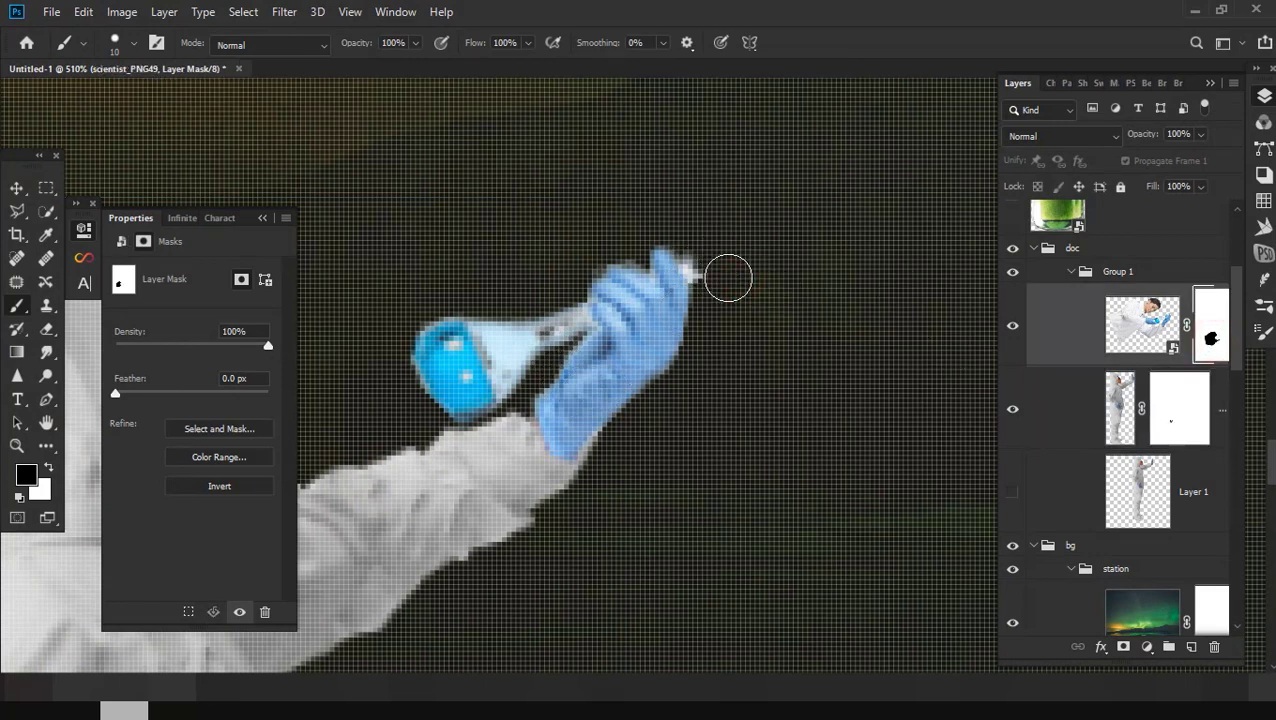
pyautogui.scroll(-5, 672, 417)
pyautogui.scroll(-2, 665, 395)
pyautogui.scroll(-1, 669, 370)
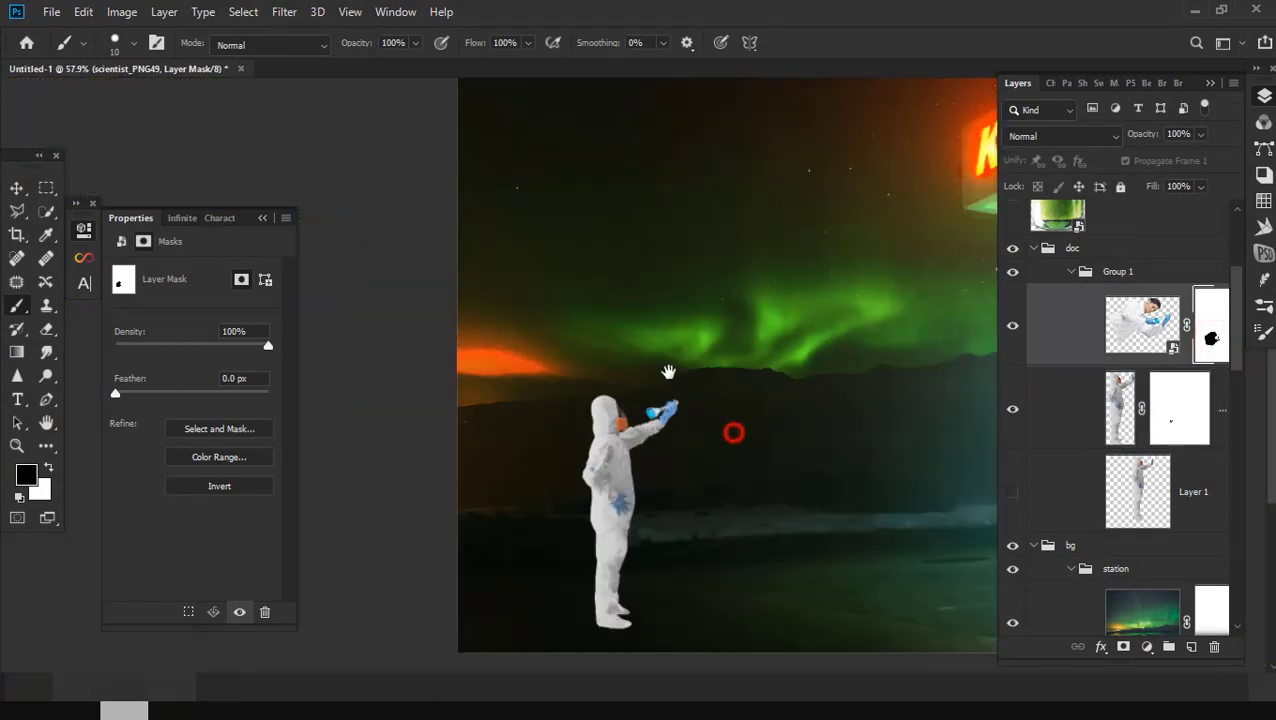
pyautogui.scroll(-1, 641, 316)
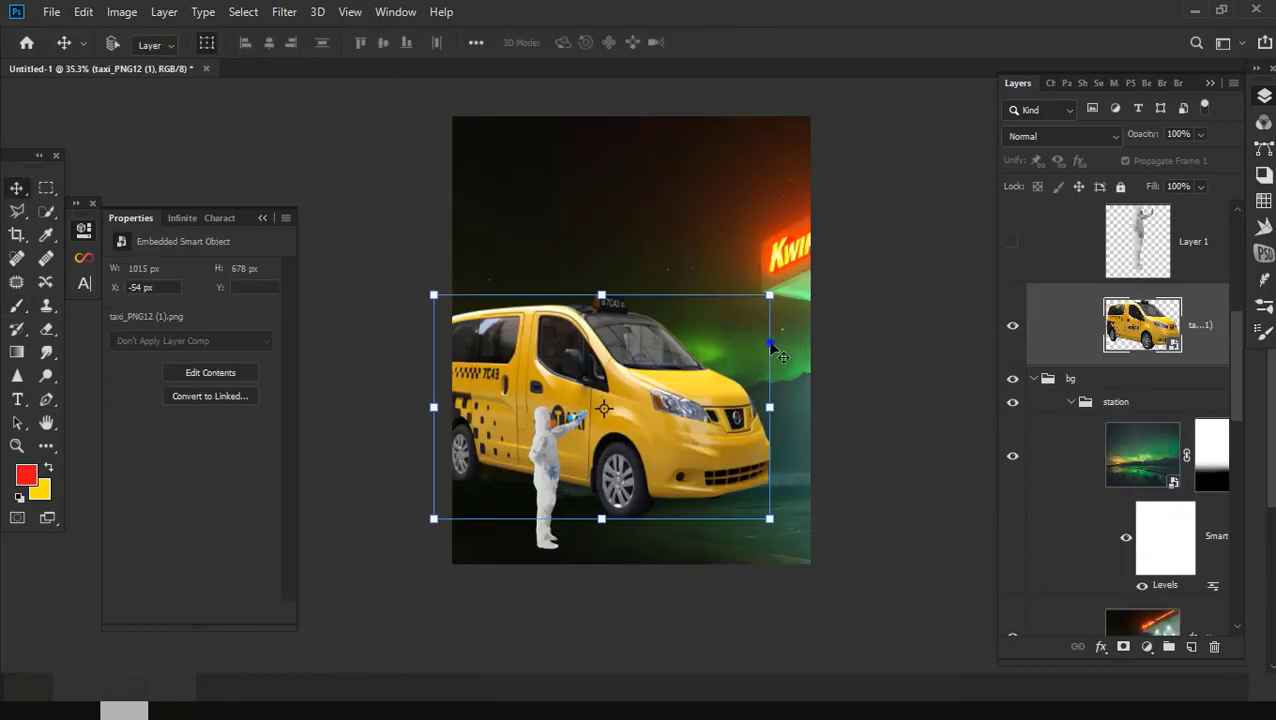
# Step: Scale the yellow taxi down and slide it to the scene's left edge
pyautogui.rightClick(745, 470)
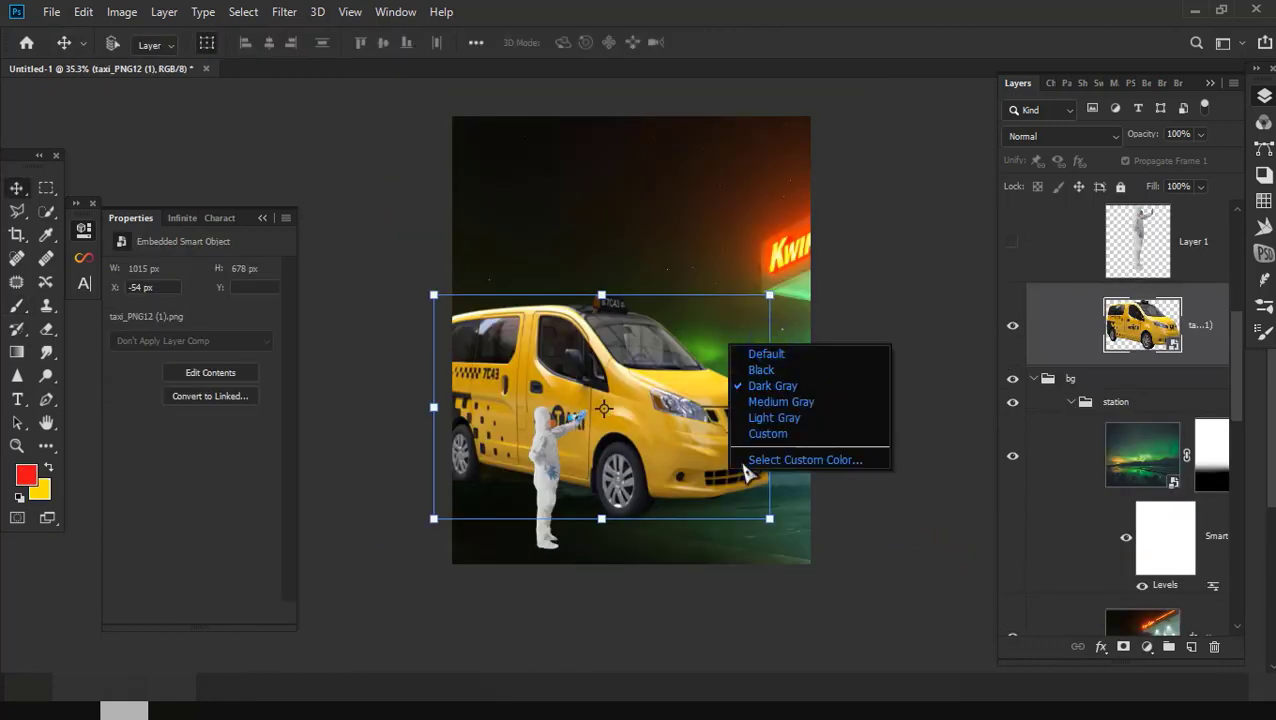
pyautogui.press('Escape')
pyautogui.moveTo(769, 519)
pyautogui.mouseDown()
pyautogui.moveTo(780, 535)
pyautogui.moveTo(621, 416)
pyautogui.mouseUp()
pyautogui.moveTo(606, 373); pyautogui.dragTo(509, 503)
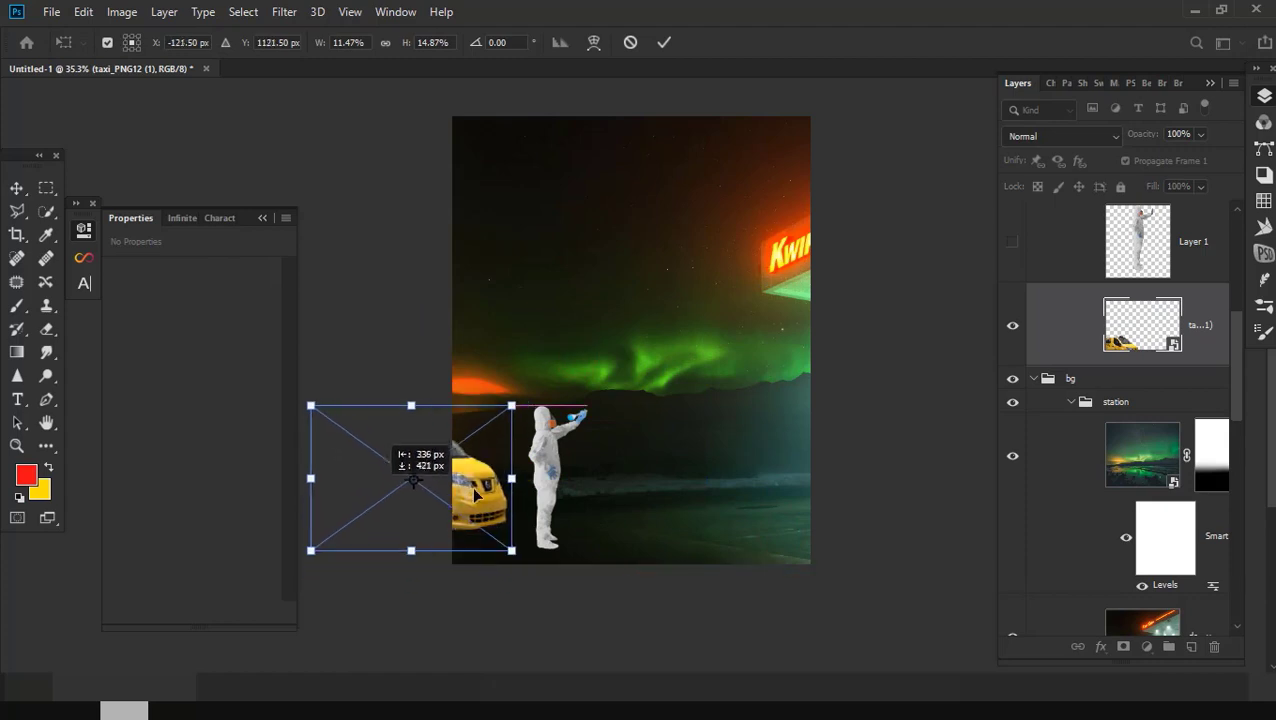
pyautogui.moveTo(527, 553); pyautogui.dragTo(590, 593)
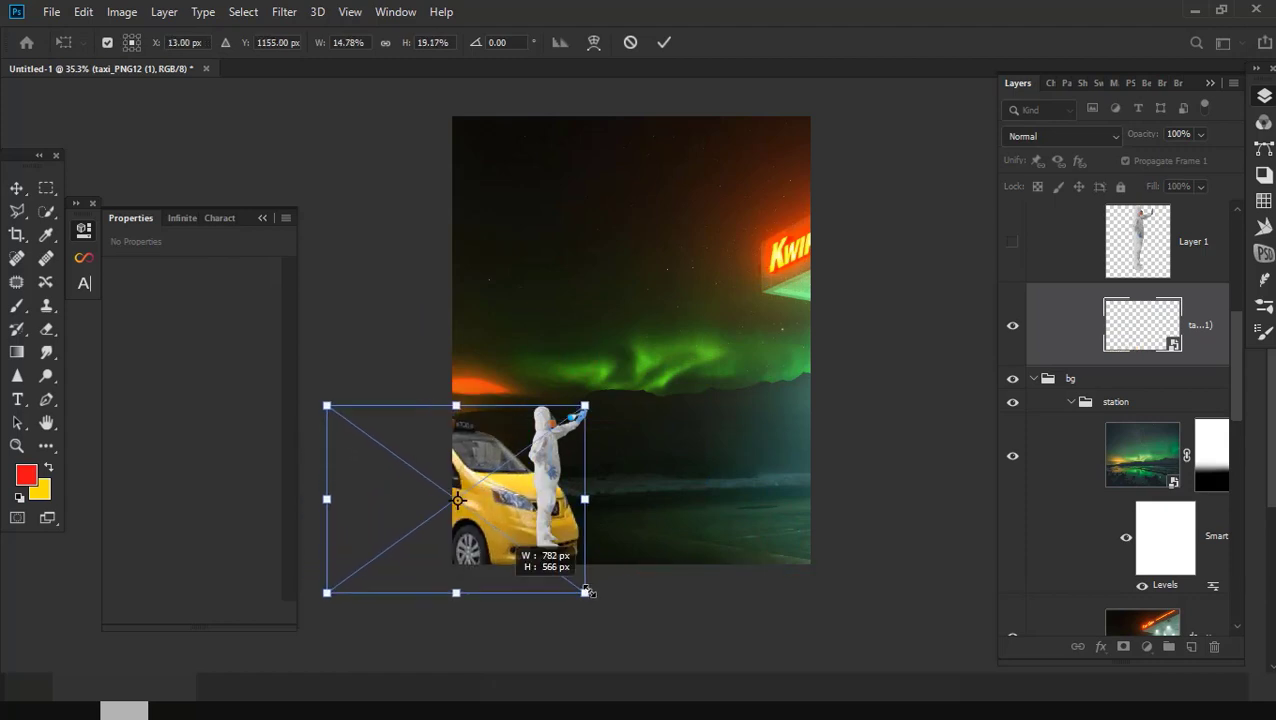
pyautogui.moveTo(485, 479); pyautogui.dragTo(483, 508)
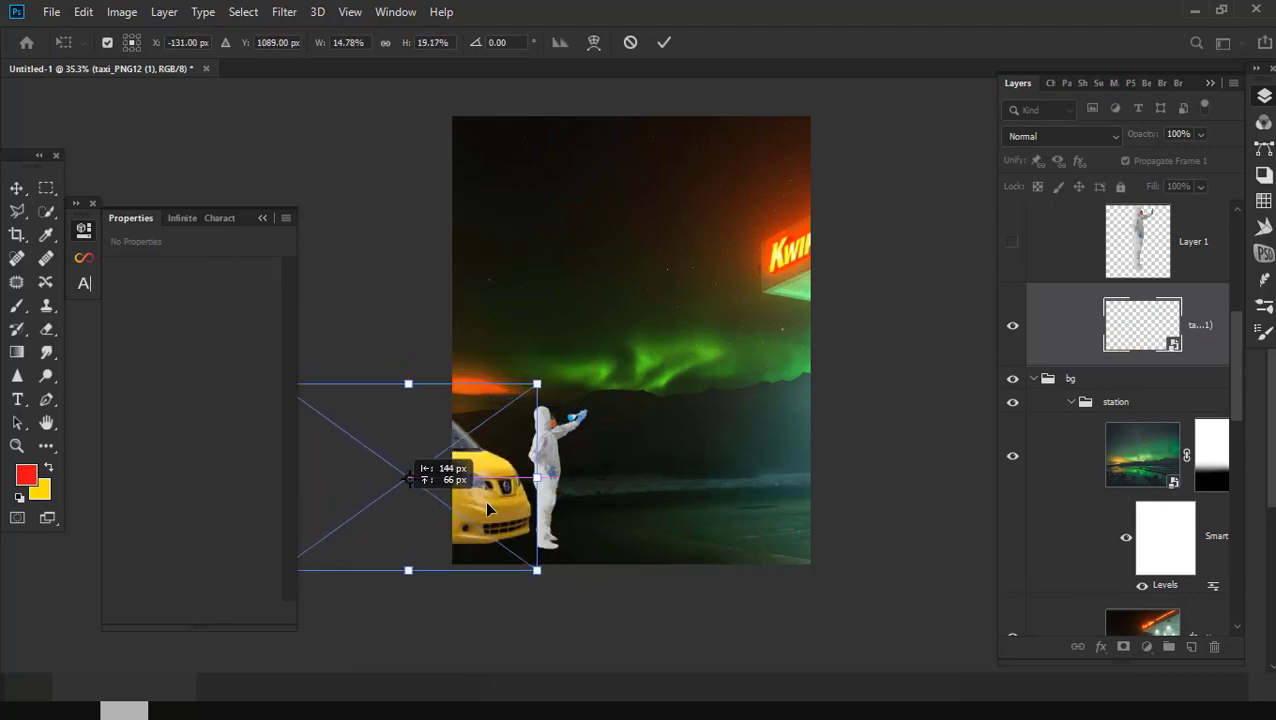
pyautogui.scroll(1, 494, 484)
pyautogui.press('Return')
# Step: Narrow the taxi slightly from its right side and wrap it in its own group, Group 2
pyautogui.scroll(-1, 620, 475)
pyautogui.scroll(1, 620, 475)
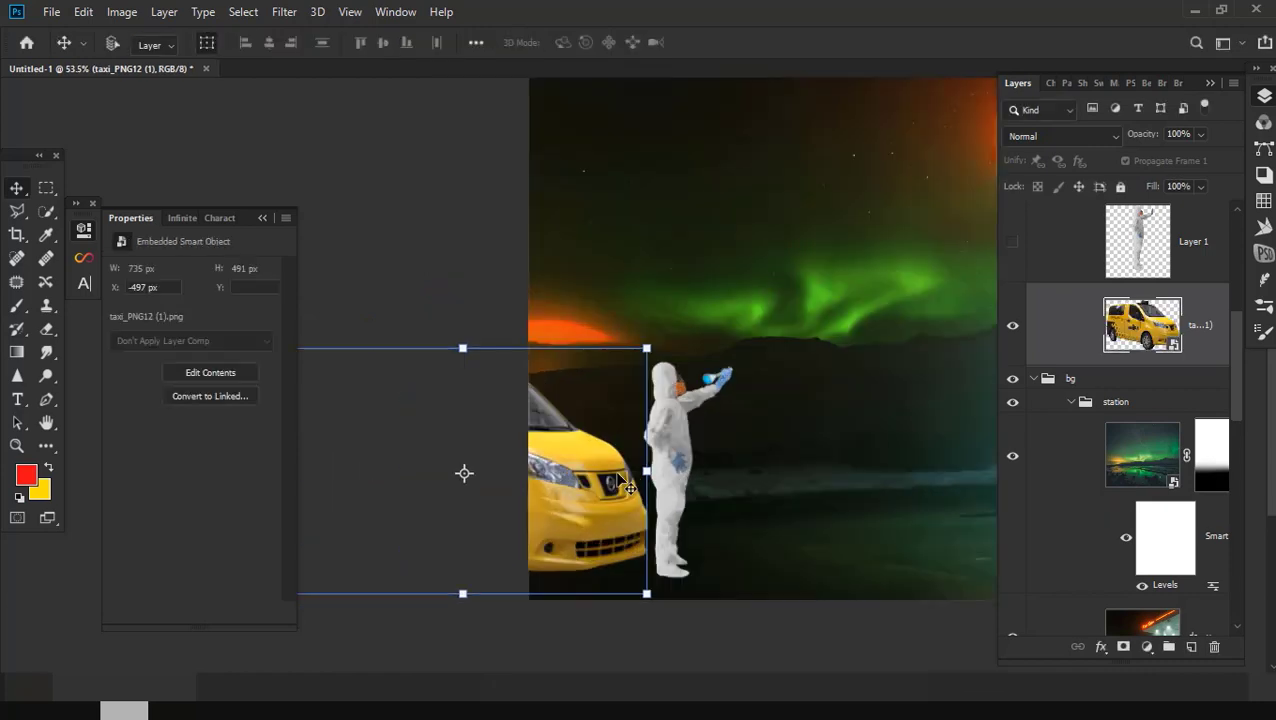
pyautogui.scroll(1, 625, 476)
pyautogui.scroll(-1, 640, 478)
pyautogui.scroll(-1, 652, 479)
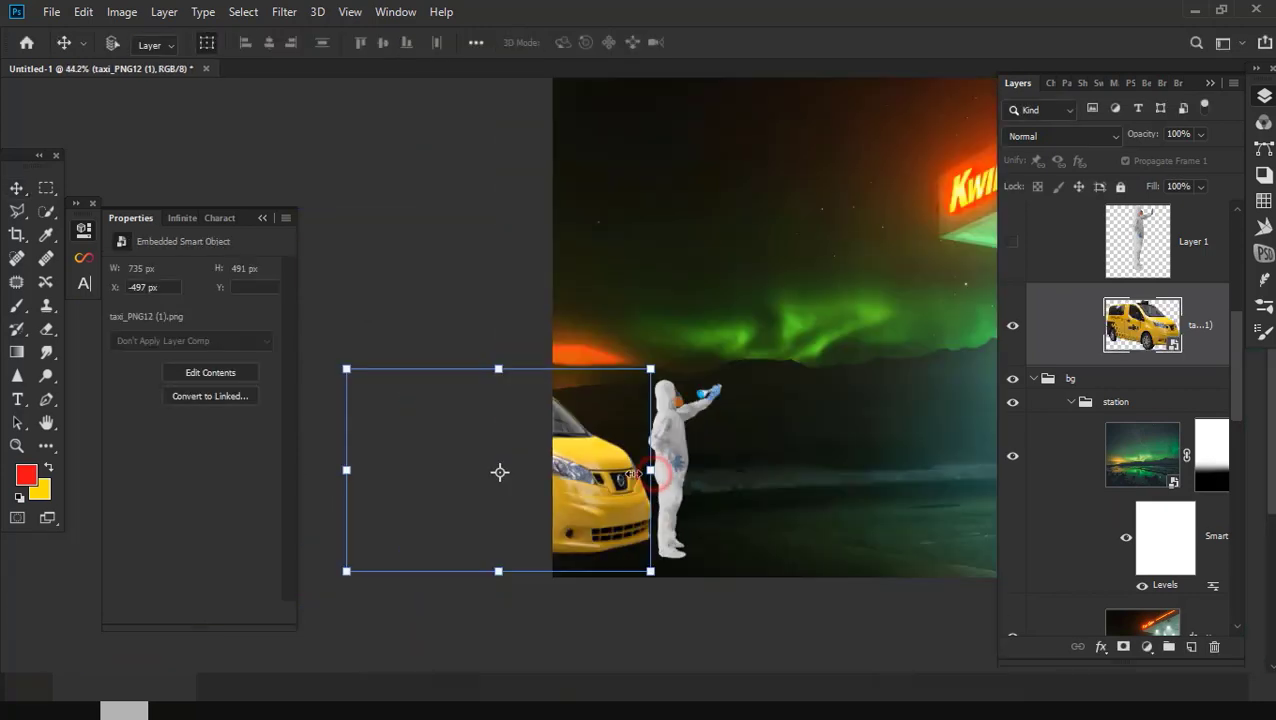
pyautogui.moveTo(633, 473); pyautogui.dragTo(622, 472)
pyautogui.press('Return')
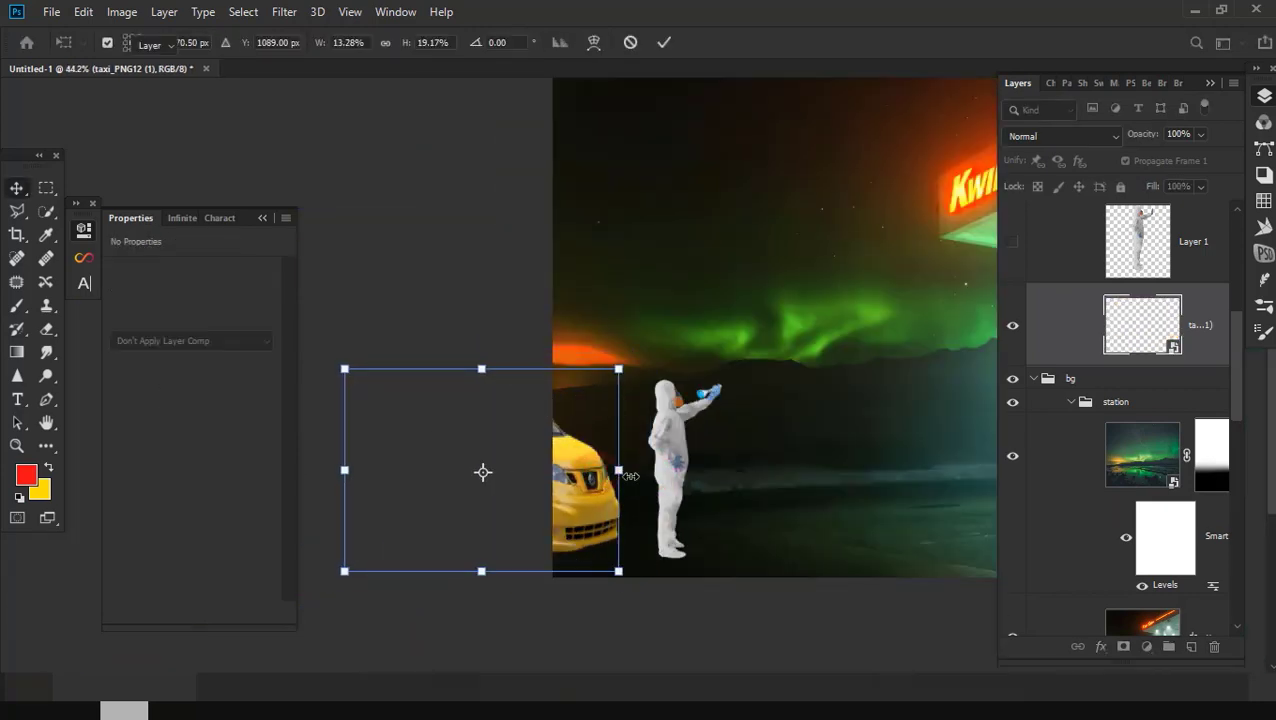
pyautogui.scroll(-1, 625, 478)
pyautogui.scroll(2, 624, 500)
pyautogui.scroll(1, 623, 500)
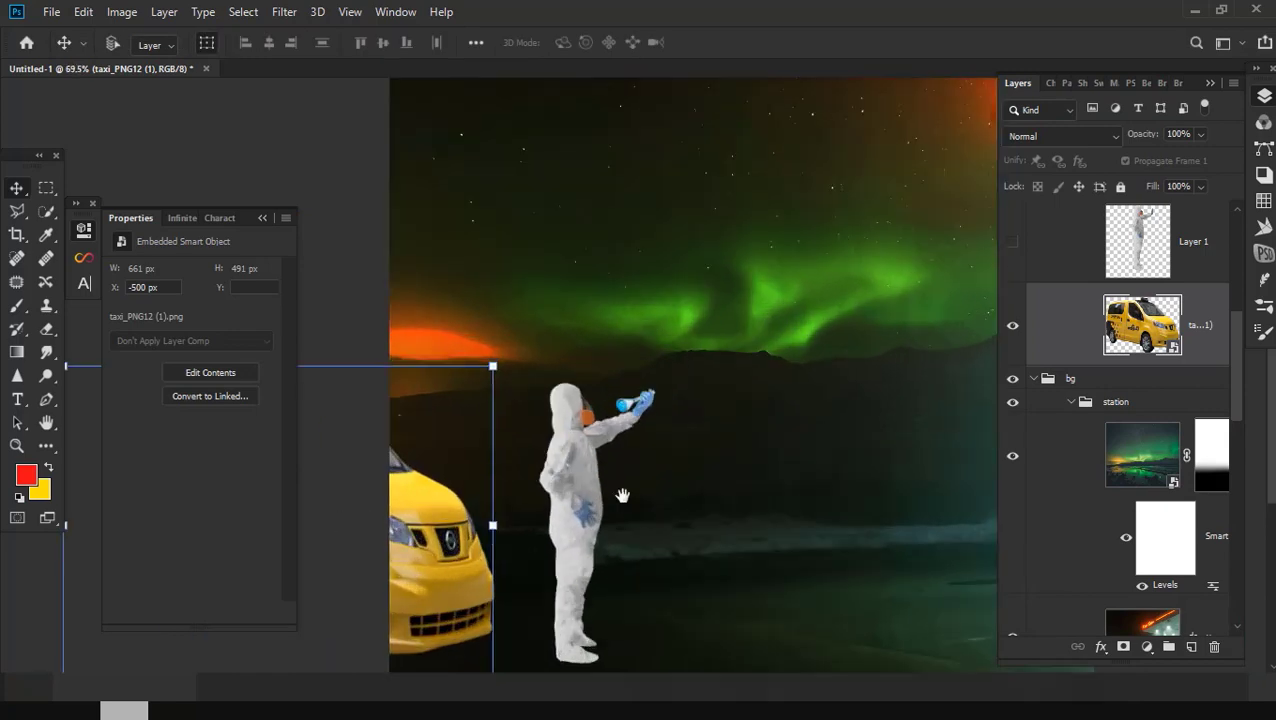
pyautogui.scroll(-2, 620, 502)
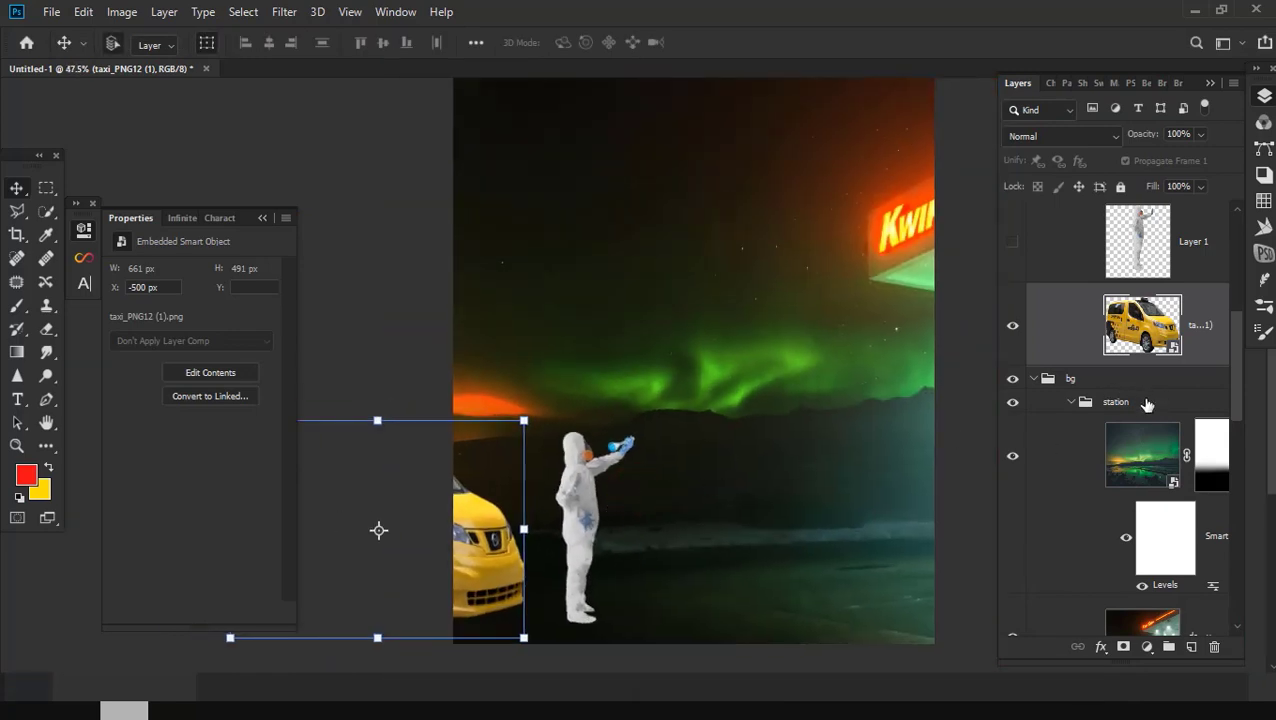
pyautogui.hotkey('ctrl', 'g')
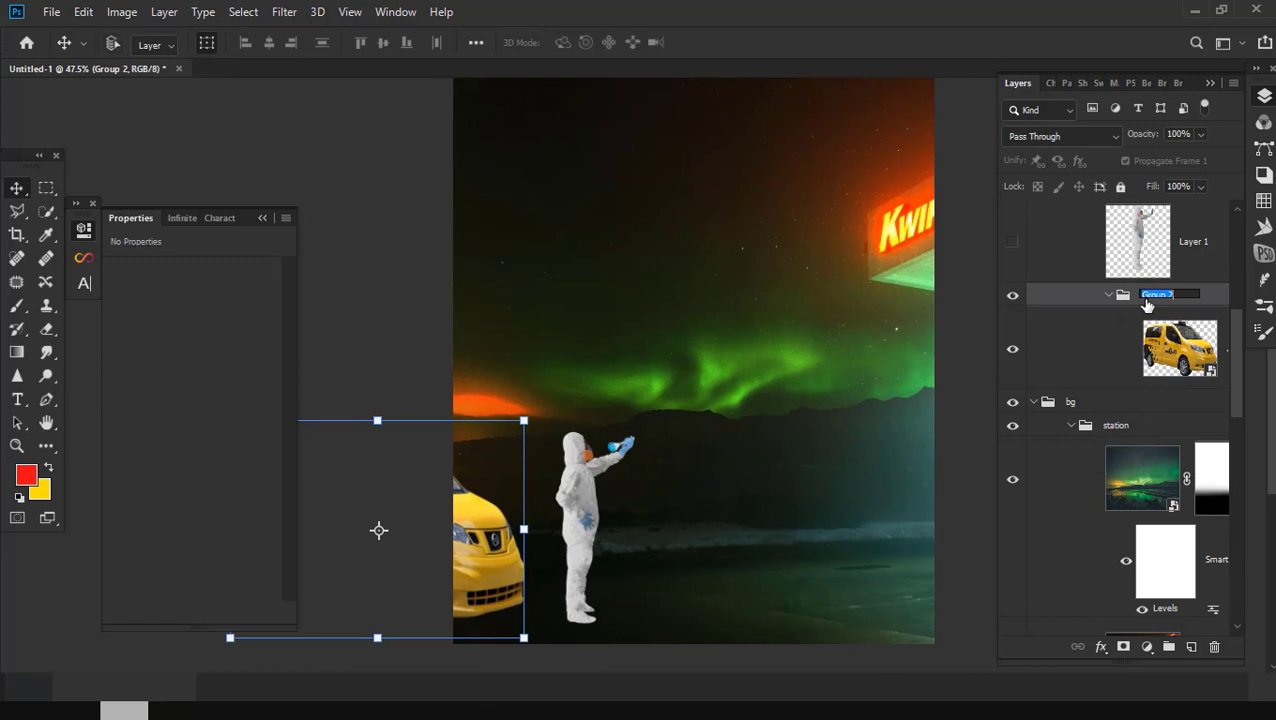
# Step: Nest the taxi group inside a new group named car
pyautogui.hotkey('ctrl', 'g')
pyautogui.write('car')
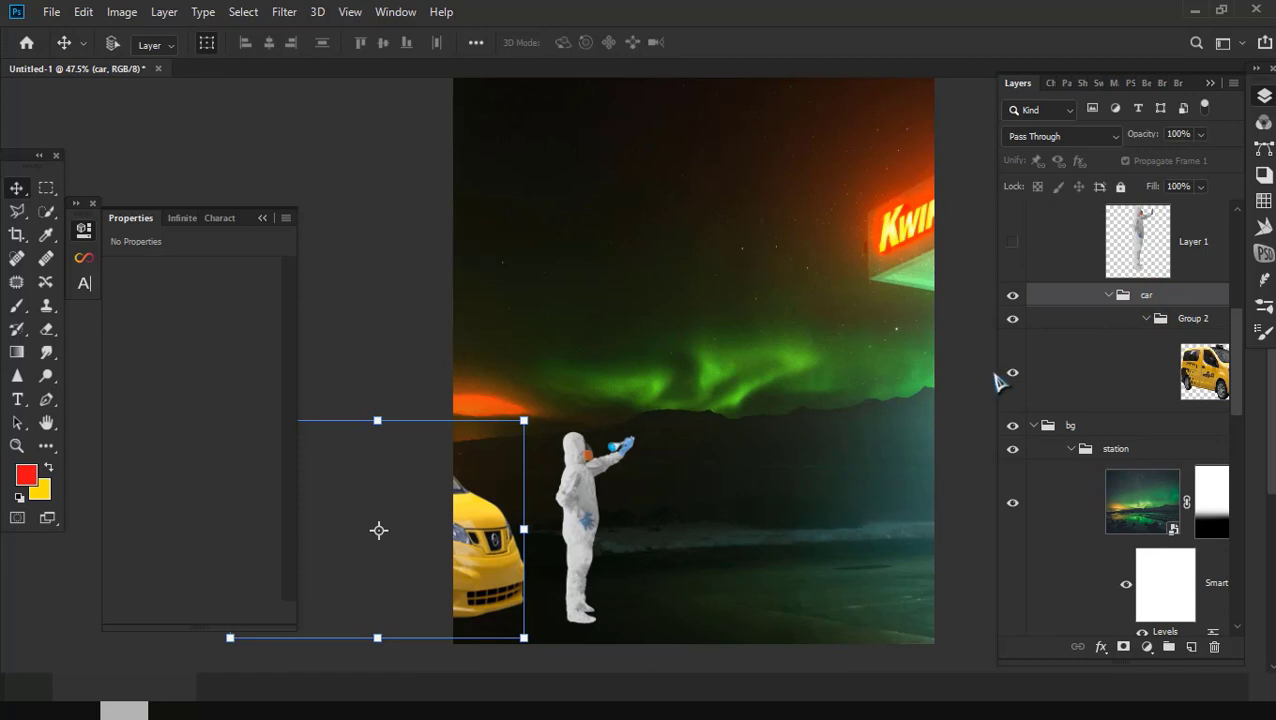
pyautogui.moveTo(993, 385); pyautogui.dragTo(960, 380)
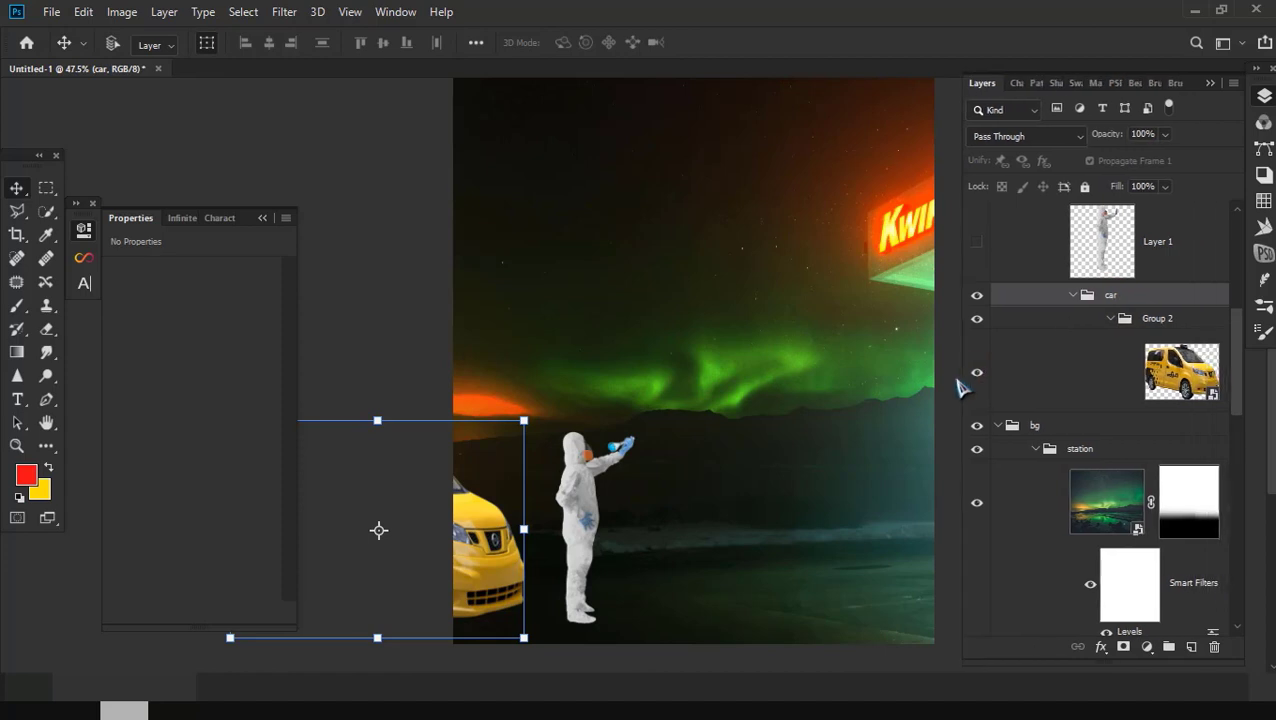
pyautogui.keyDown('alt'); pyautogui.scroll(-2, 635, 463); pyautogui.keyUp('alt')
pyautogui.scroll(5, 1103, 451)
pyautogui.scroll(-5, 1103, 451)
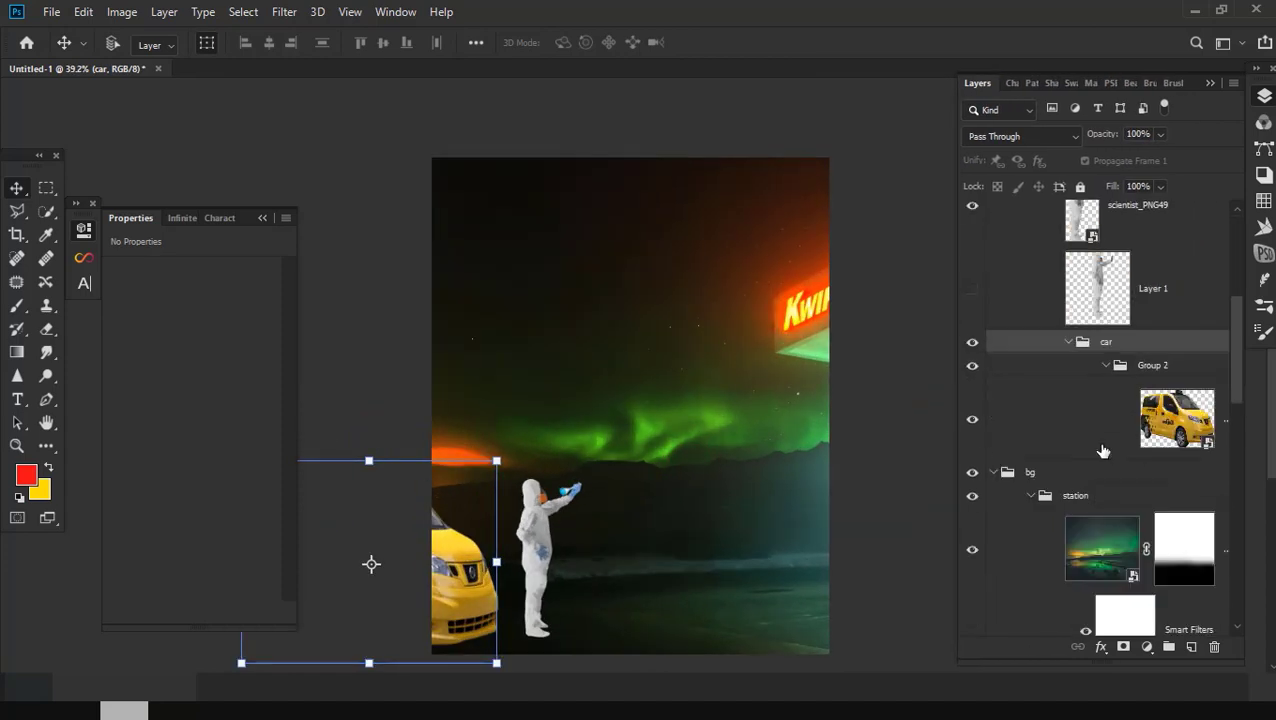
pyautogui.scroll(-5, 1103, 453)
pyautogui.scroll(-5, 1103, 455)
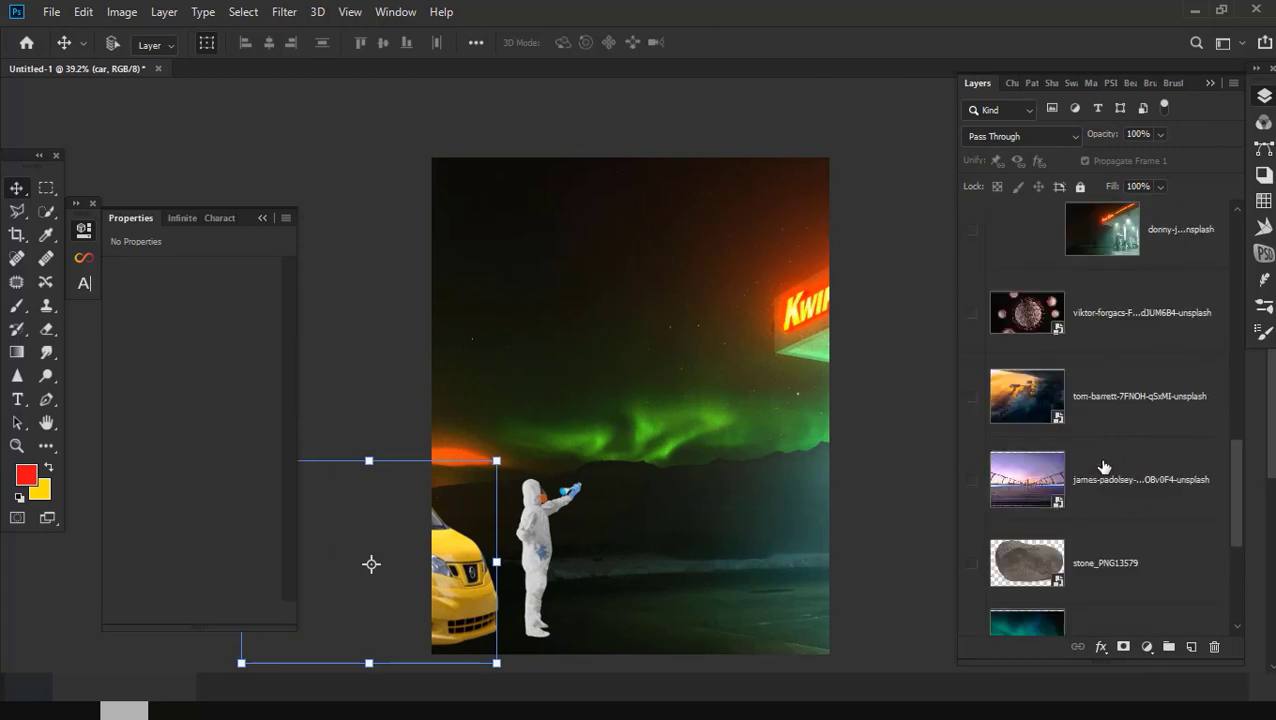
# Step: Make the purple bridge photo visible and move it above the aurora layer in station
pyautogui.click(1062, 492)
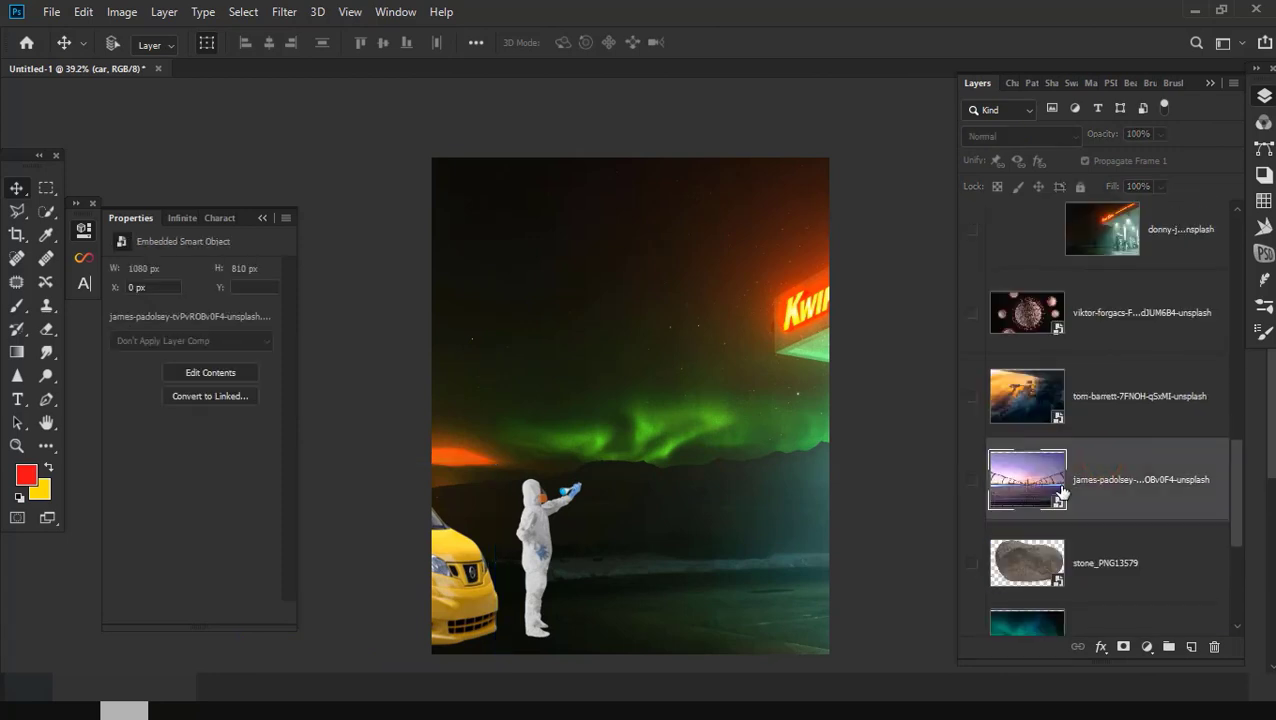
pyautogui.click(974, 482)
pyautogui.scroll(5, 1110, 356)
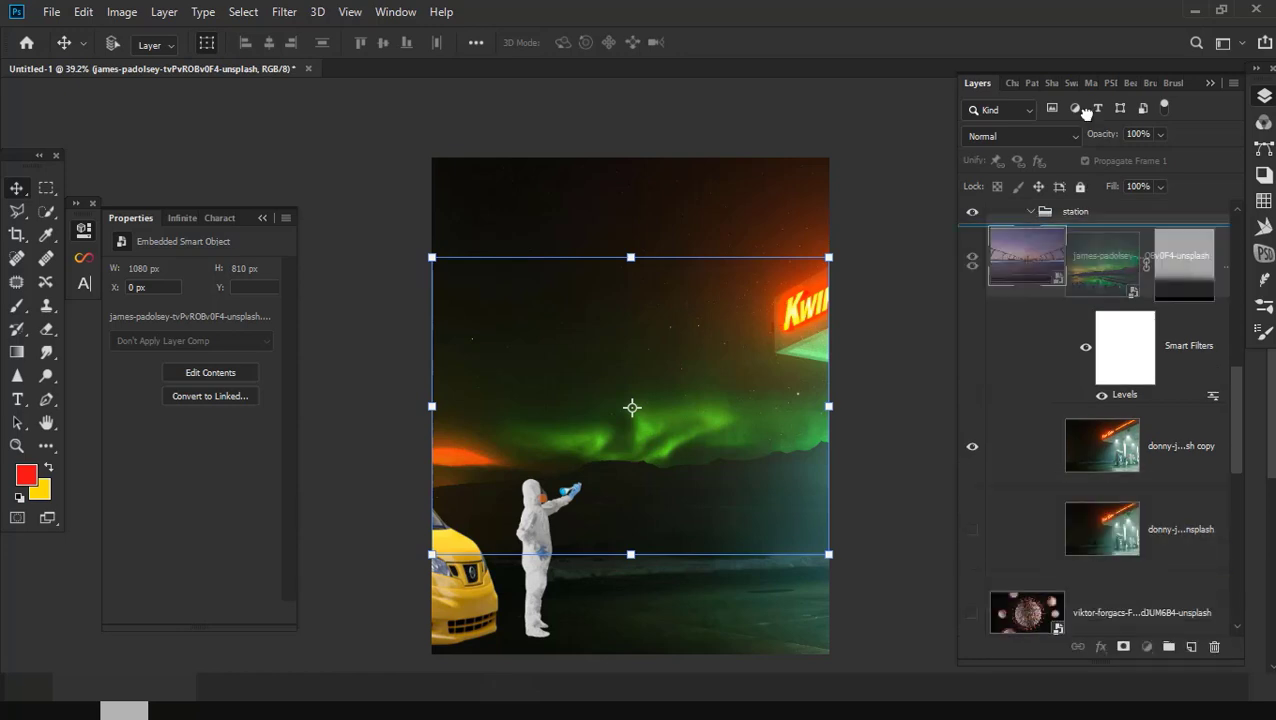
pyautogui.moveTo(1086, 113); pyautogui.dragTo(1096, 313)
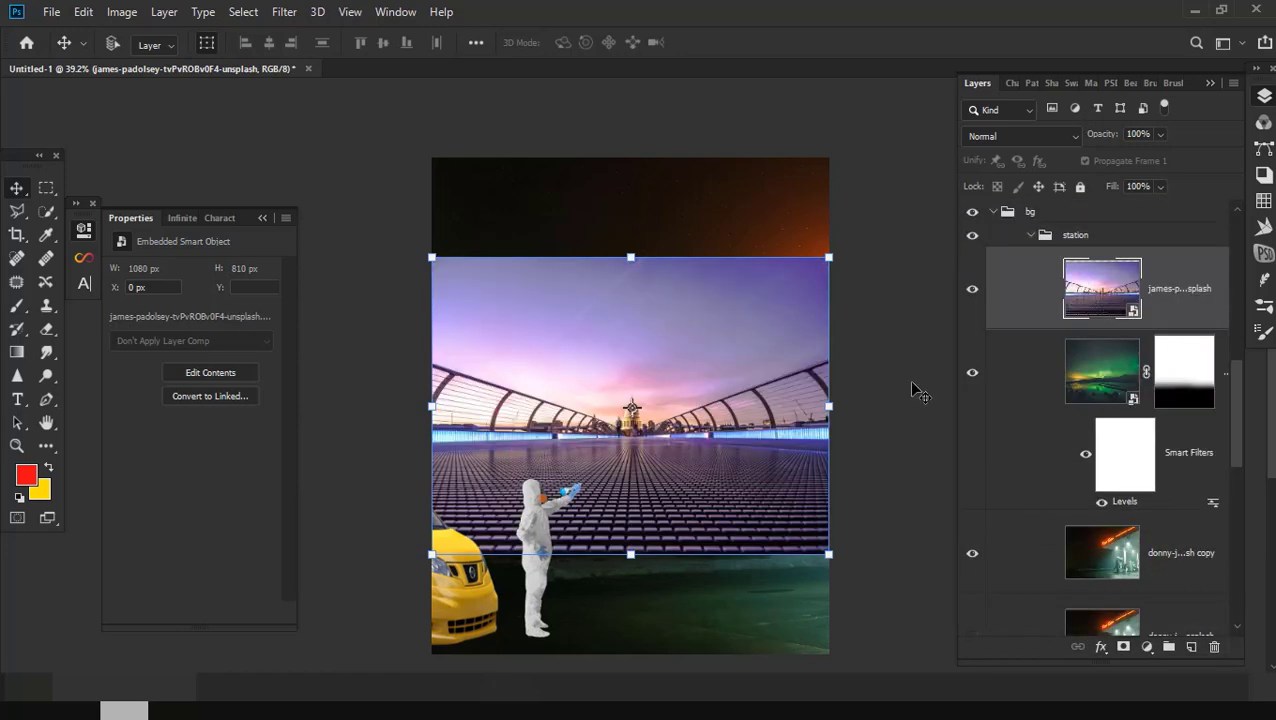
# Step: Lower the bridge photo, set its blend mode to Soft Light, and pull its top edge down
pyautogui.scroll(-2, 660, 415)
pyautogui.moveTo(660, 415); pyautogui.dragTo(676, 478)
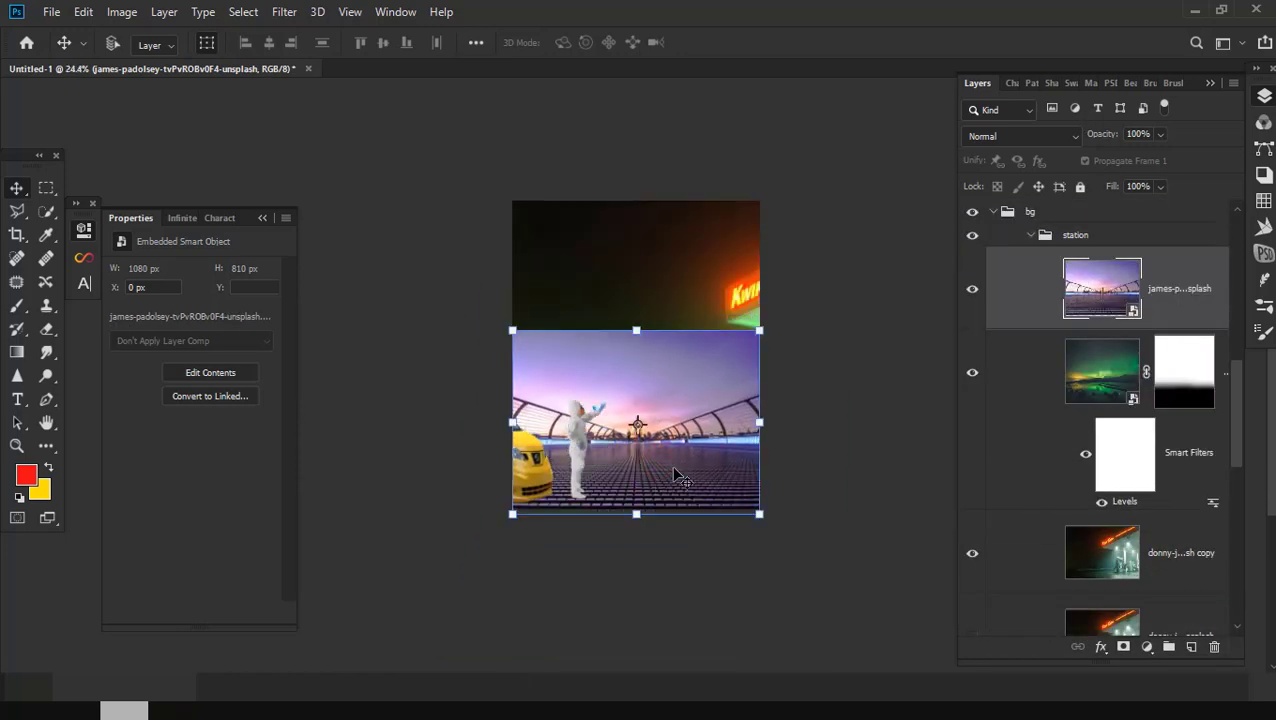
pyautogui.click(1030, 145)
pyautogui.click(975, 410)
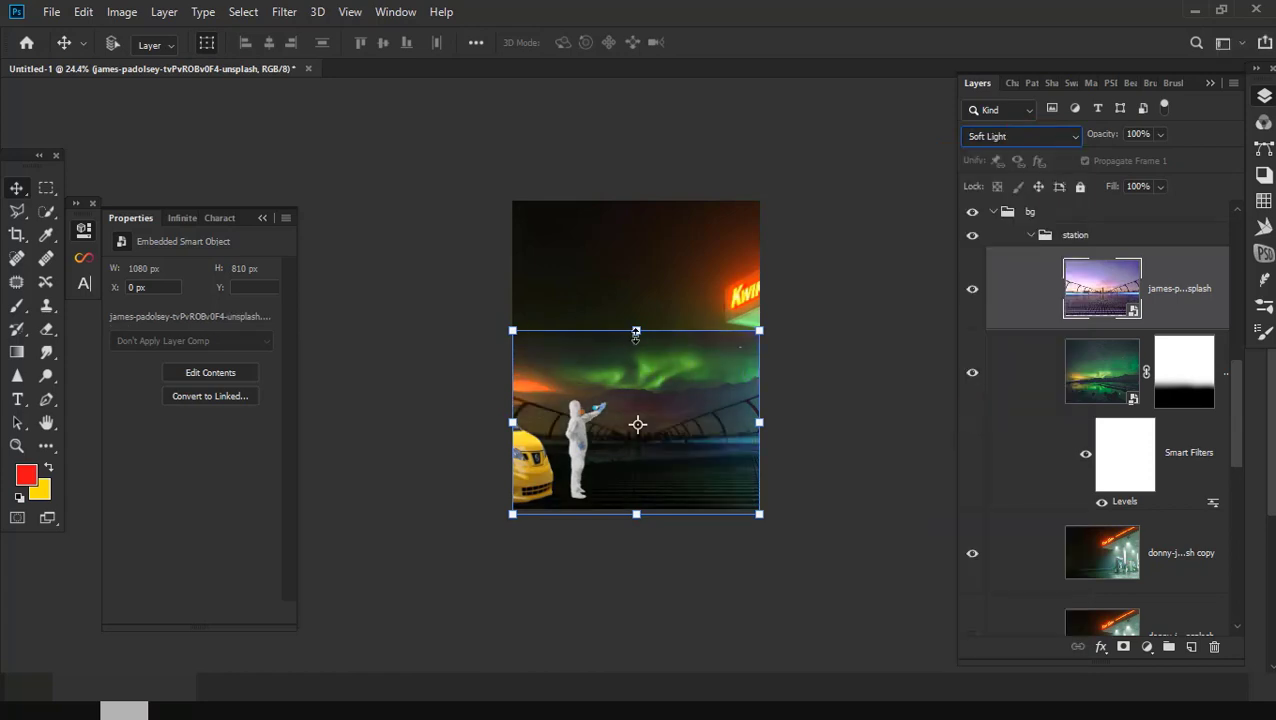
pyautogui.moveTo(636, 333); pyautogui.dragTo(641, 386)
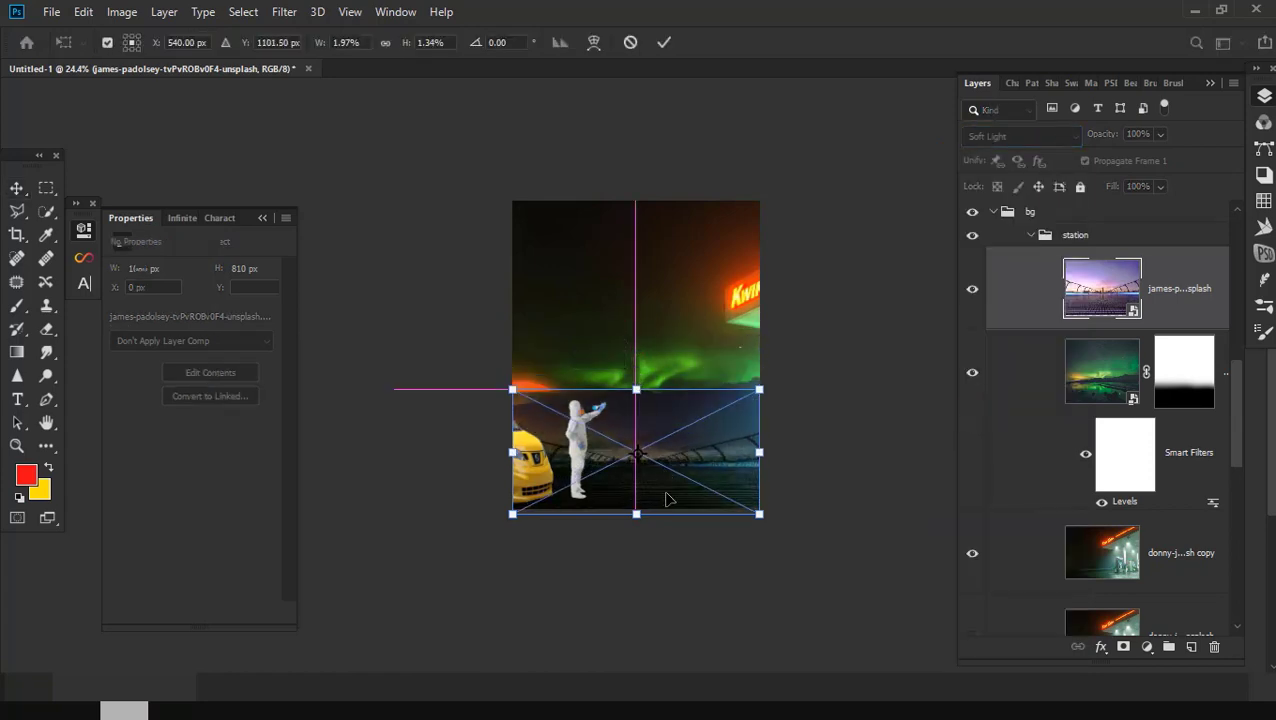
pyautogui.scroll(5, 653, 486)
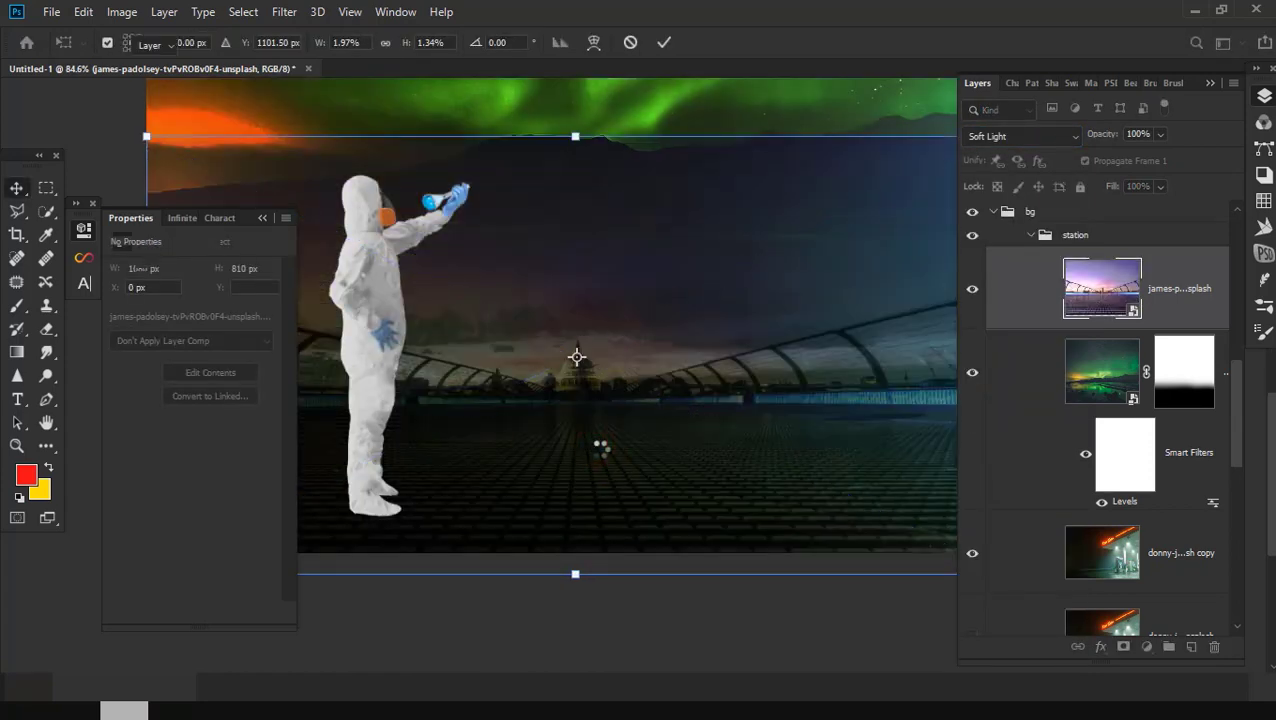
pyautogui.press('Return')
pyautogui.hotkey('ctrl', '0')
# Step: Add a layer mask and paint out the bridge photo's purple sky with a soft black brush
pyautogui.click(1124, 647)
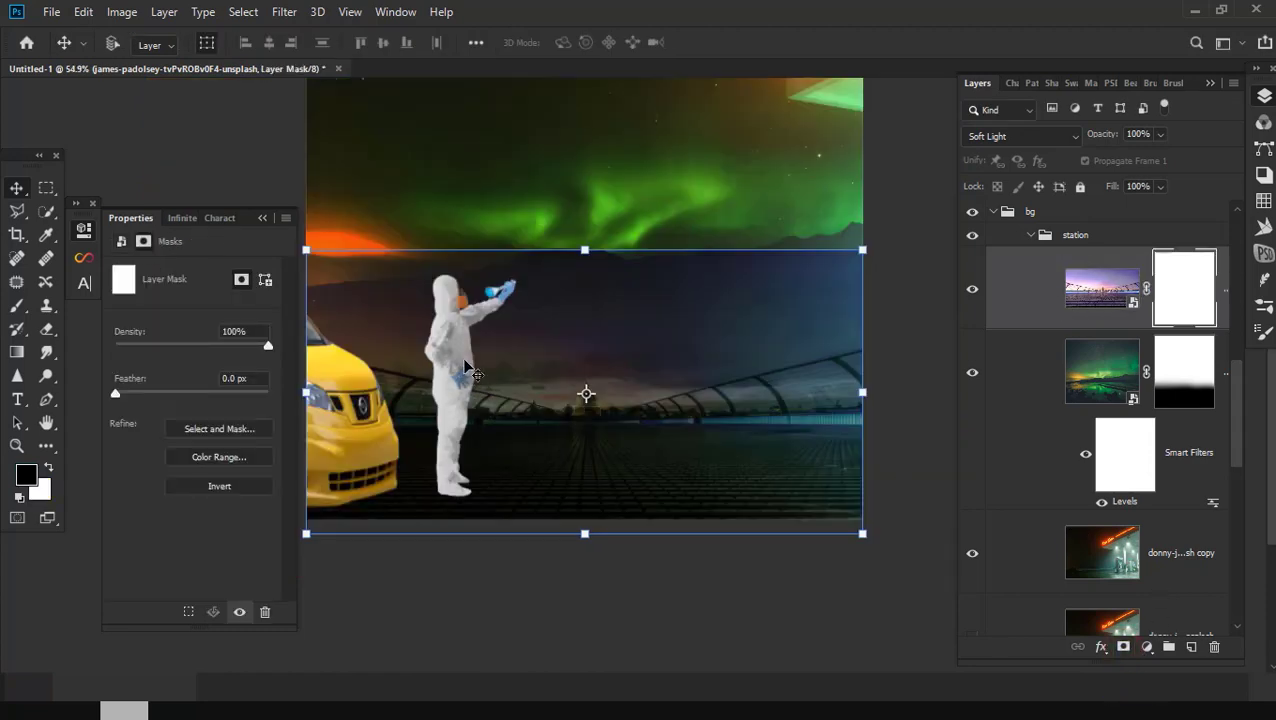
pyautogui.press('b')
pyautogui.rightClick(324, 185)
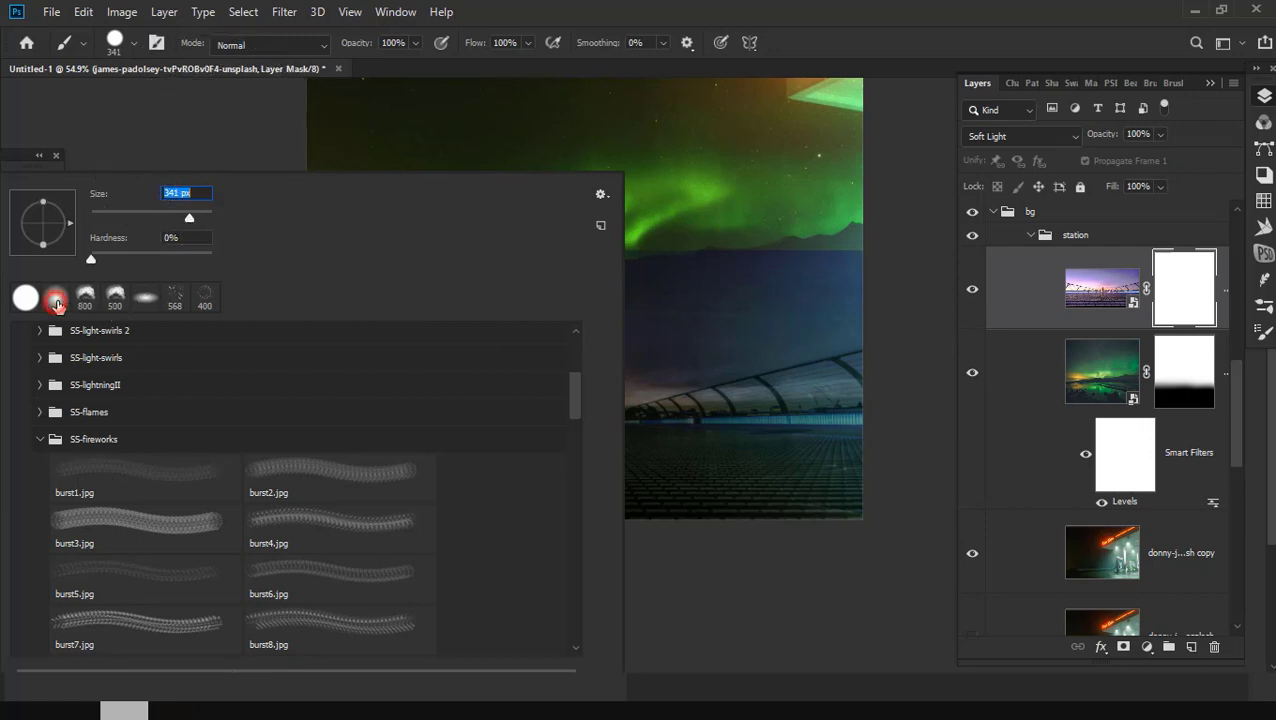
pyautogui.press('Return')
pyautogui.scroll(2, 598, 213)
pyautogui.scroll(-3, 592, 276)
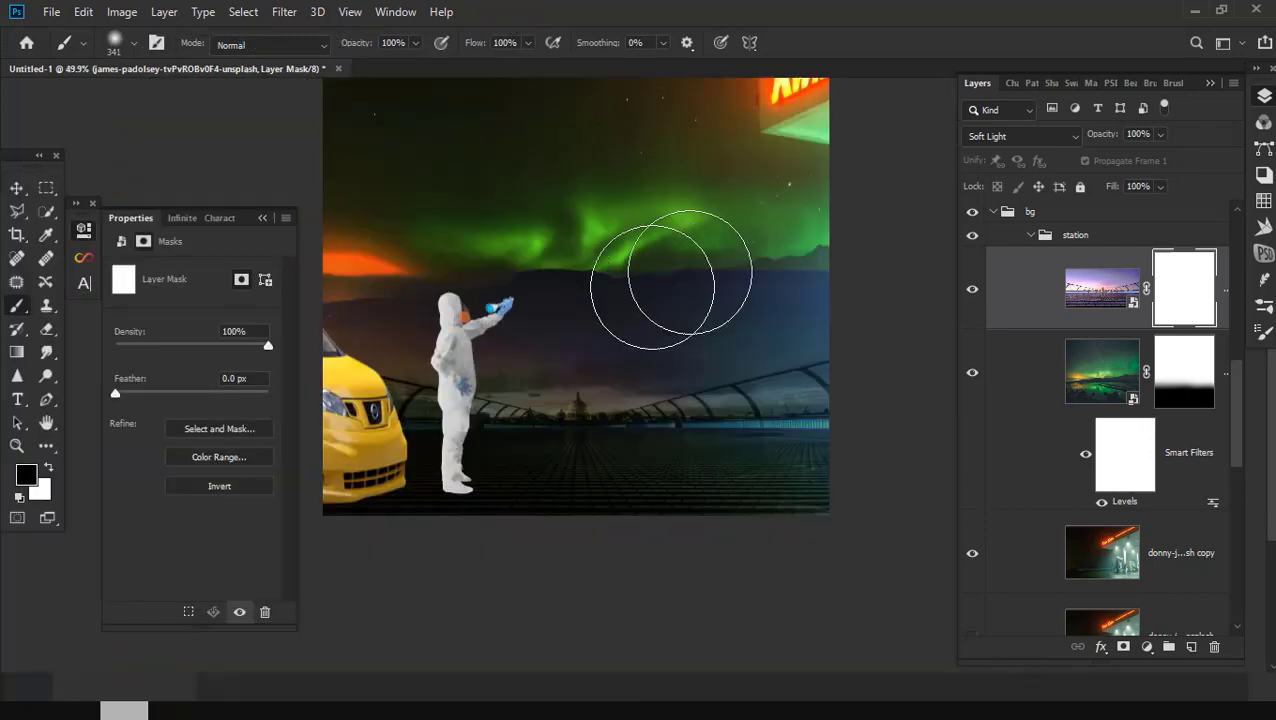
pyautogui.moveTo(773, 263)
pyautogui.mouseDown()
pyautogui.moveTo(476, 313)
pyautogui.moveTo(846, 375)
pyautogui.mouseUp()
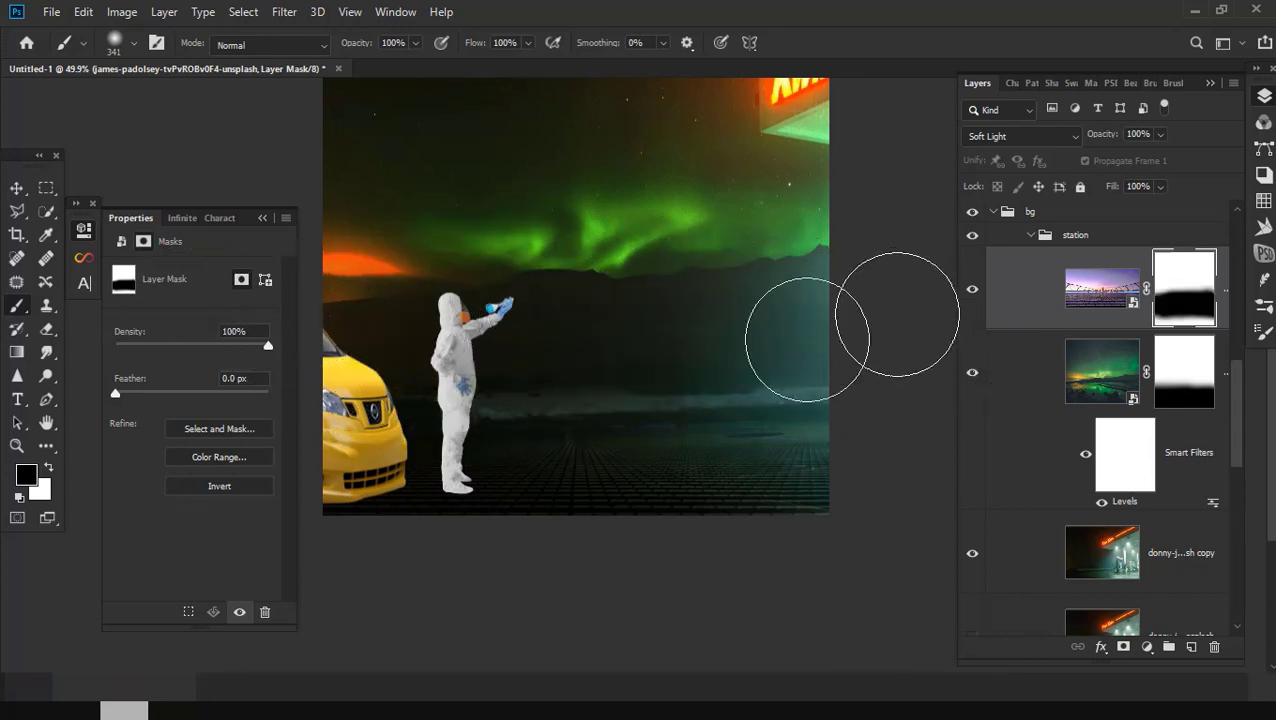
pyautogui.scroll(5, 627, 455)
pyautogui.scroll(-3, 638, 455)
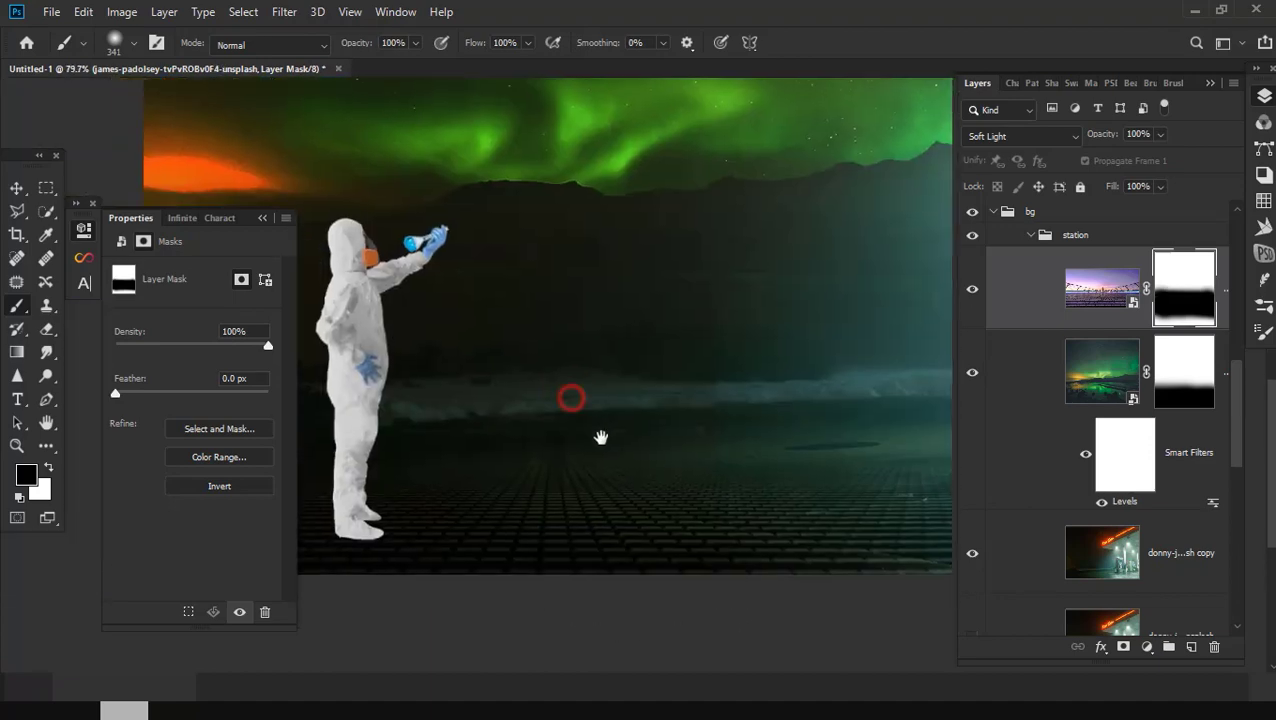
pyautogui.scroll(-3, 883, 361)
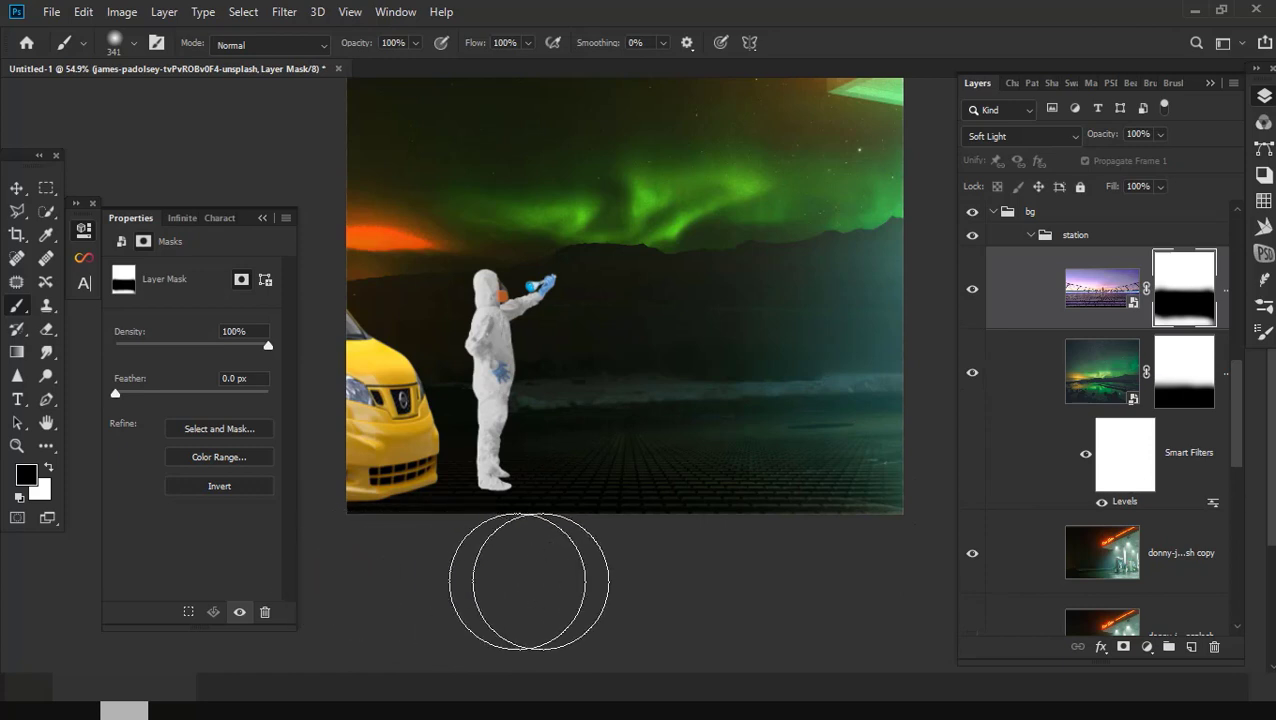
# Step: Paint more on the mask to lightly fade the bridge over the ground
pyautogui.moveTo(870, 355); pyautogui.dragTo(849, 395)
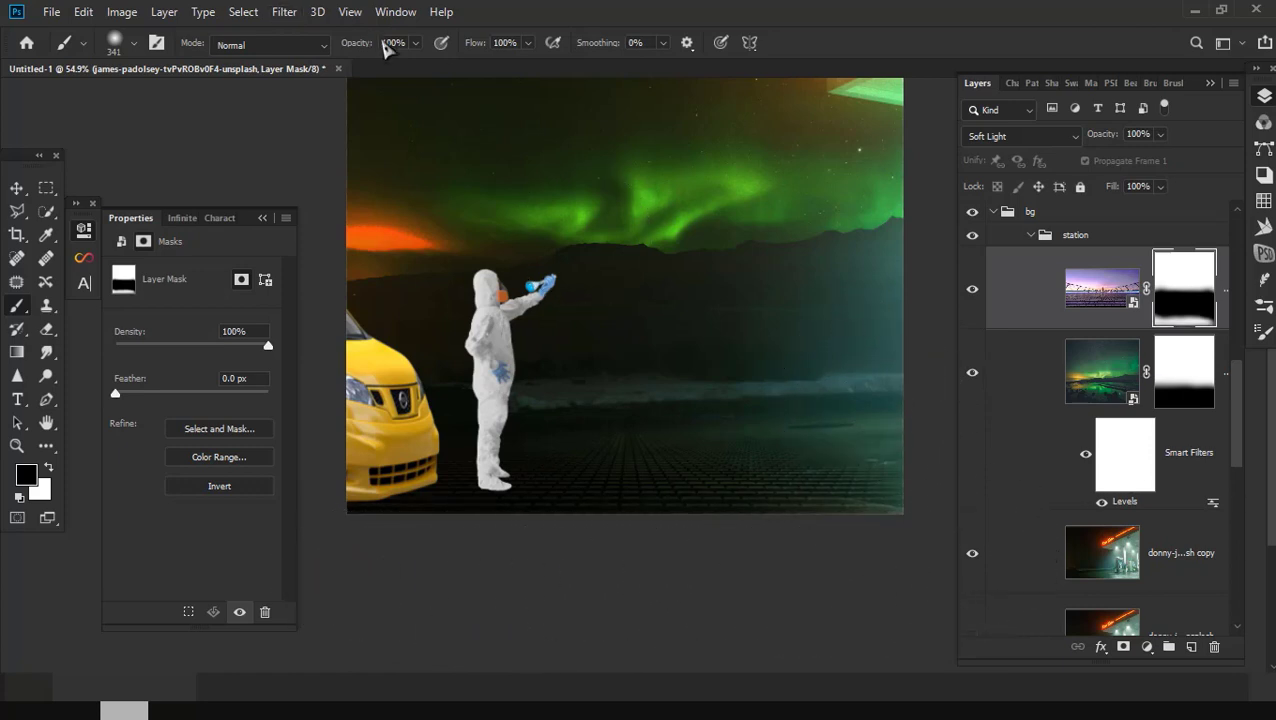
pyautogui.scroll(2, 765, 470)
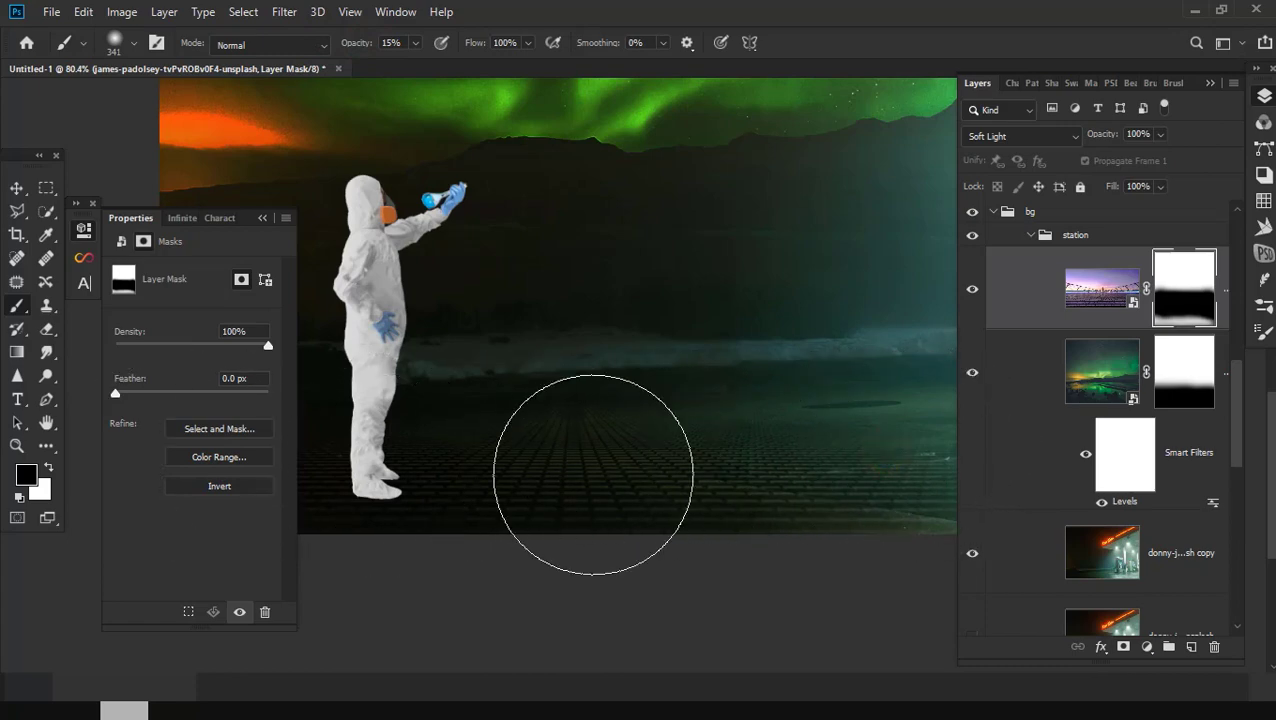
pyautogui.scroll(-2, 700, 475)
pyautogui.click(653, 404)
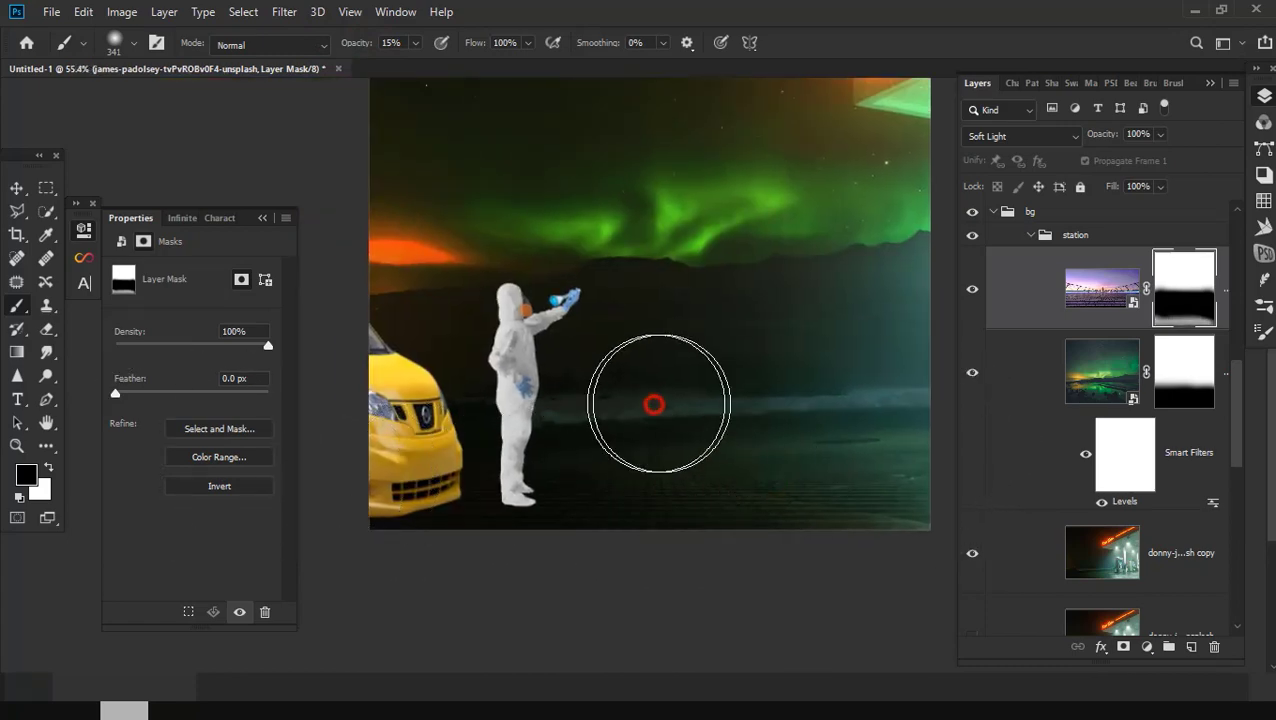
pyautogui.scroll(2, 650, 430)
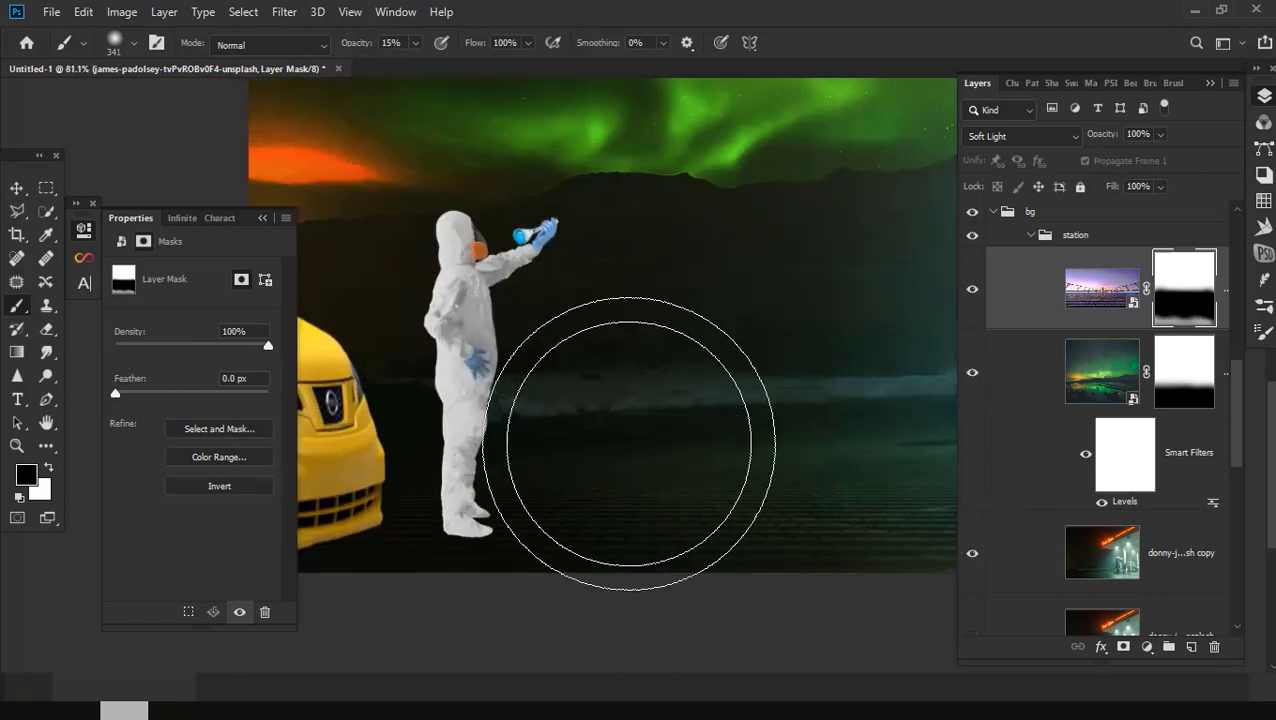
pyautogui.scroll(1, 627, 464)
pyautogui.scroll(-2, 678, 450)
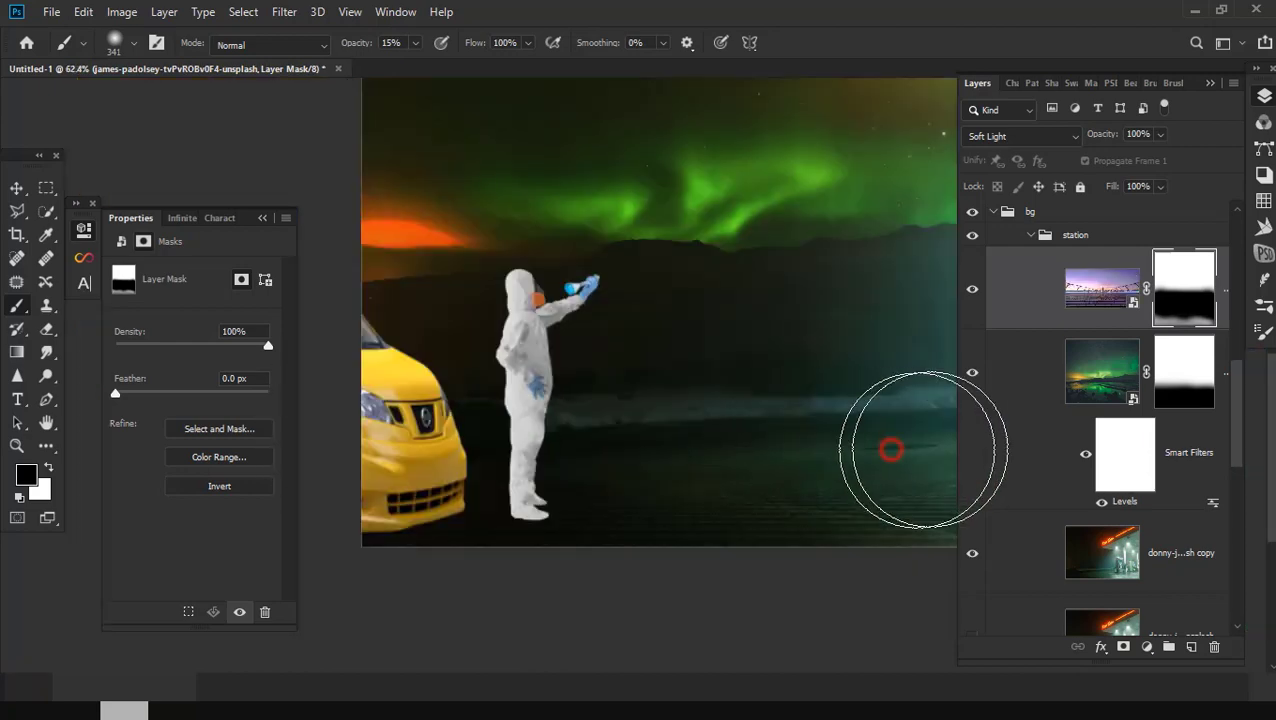
pyautogui.scroll(-1, 885, 450)
pyautogui.scroll(1, 669, 516)
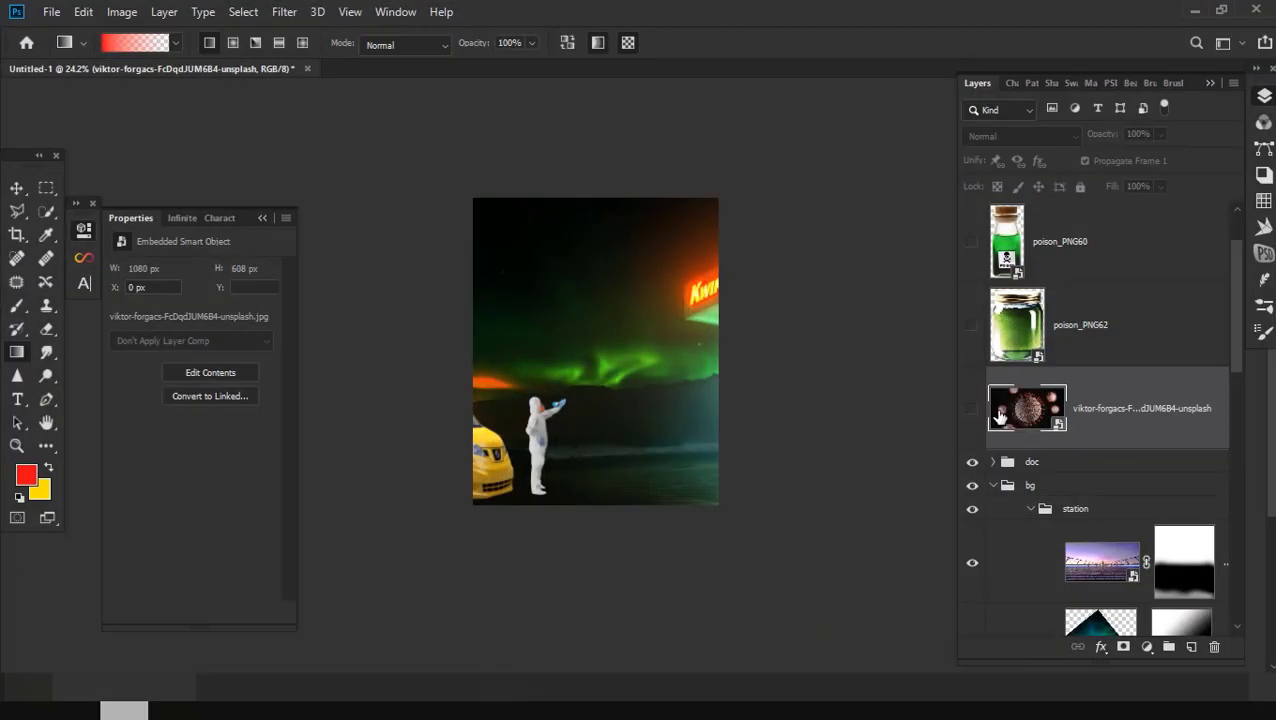
# Step: Group the virus photo twice, lasso the virus onto a new layer, and hide the original
pyautogui.hotkey('ctrl', 'g')
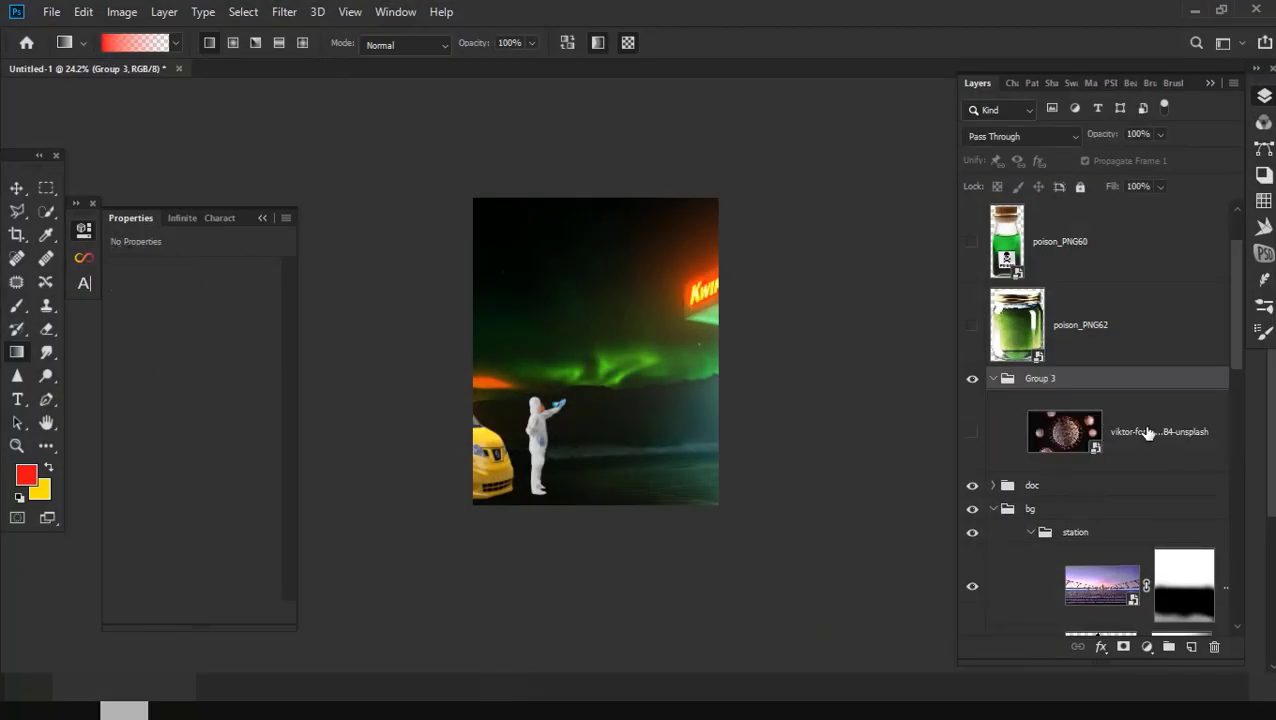
pyautogui.hotkey('ctrl', 'g')
pyautogui.write('virus')
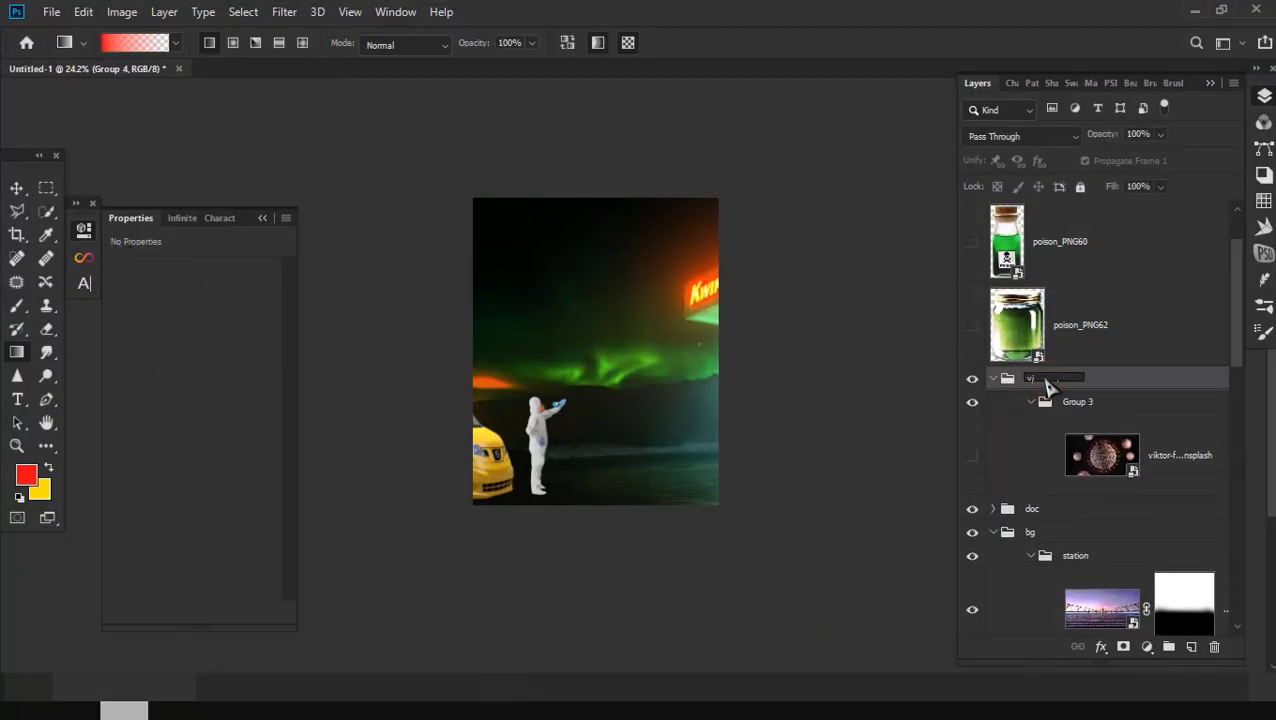
pyautogui.click(1150, 443)
pyautogui.scroll(5, 593, 374)
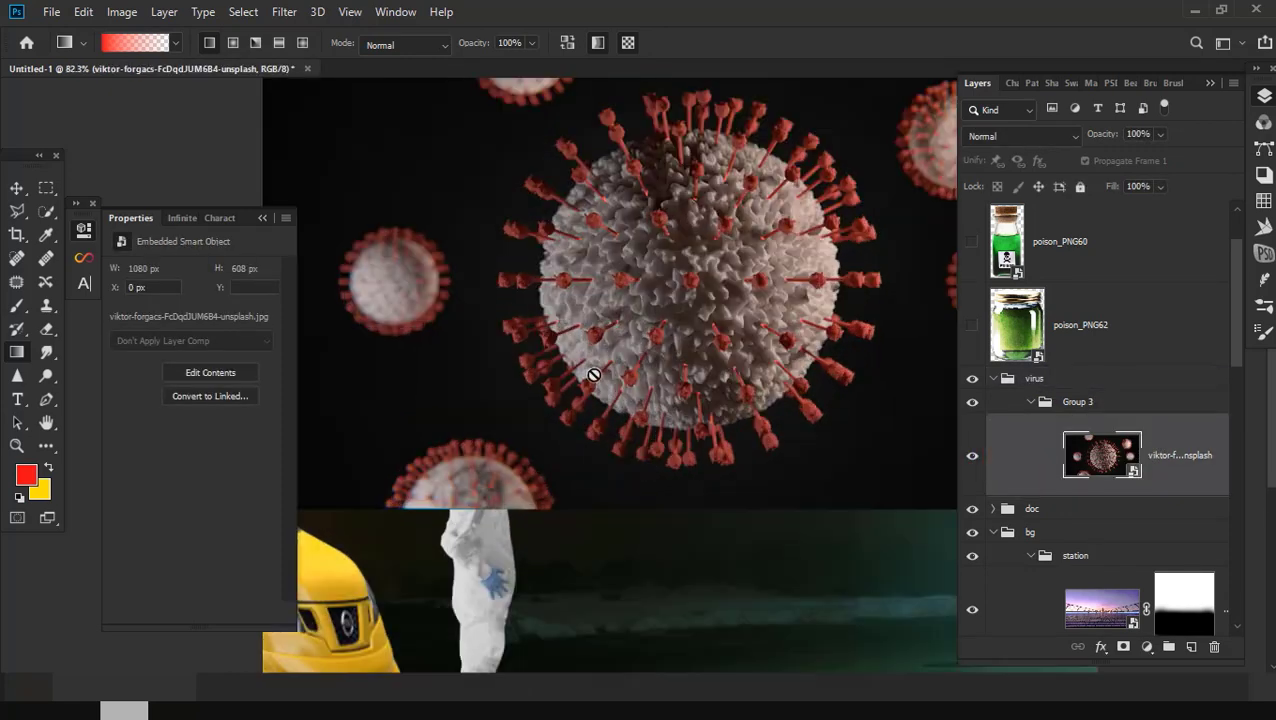
pyautogui.scroll(-1, 640, 373)
pyautogui.click(18, 212)
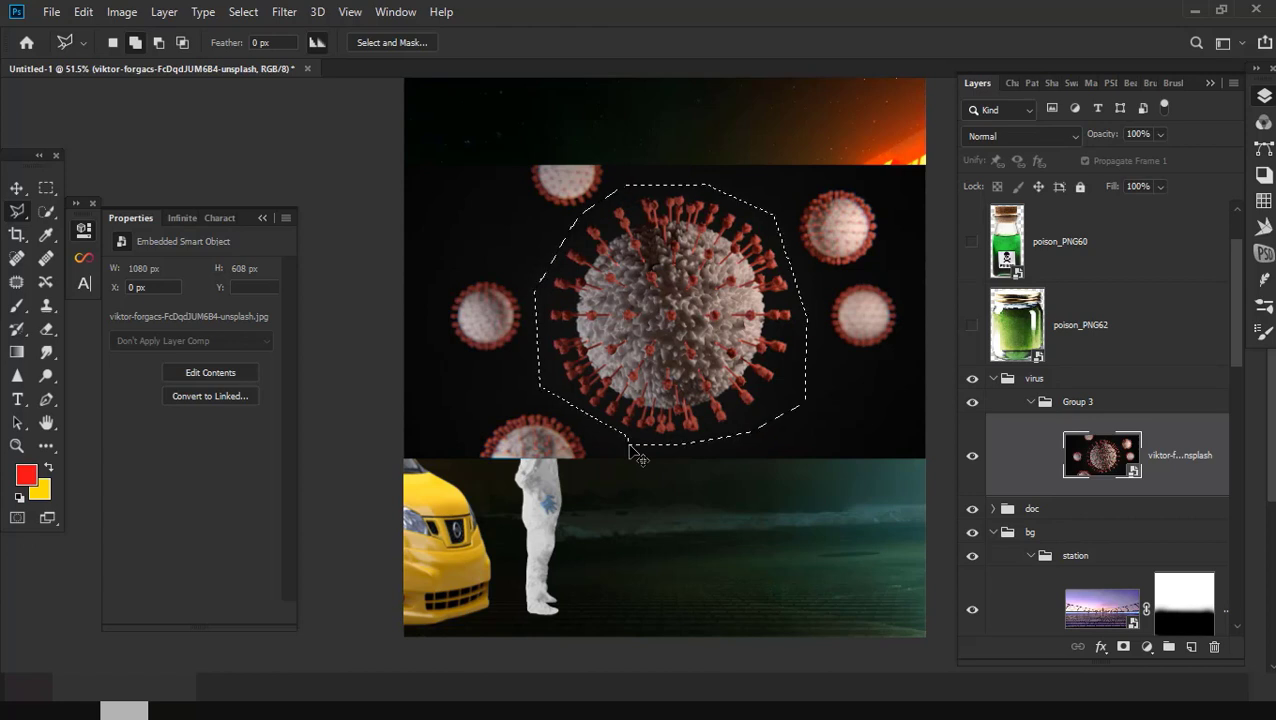
pyautogui.hotkey('ctrl', 'j')
pyautogui.click(969, 551)
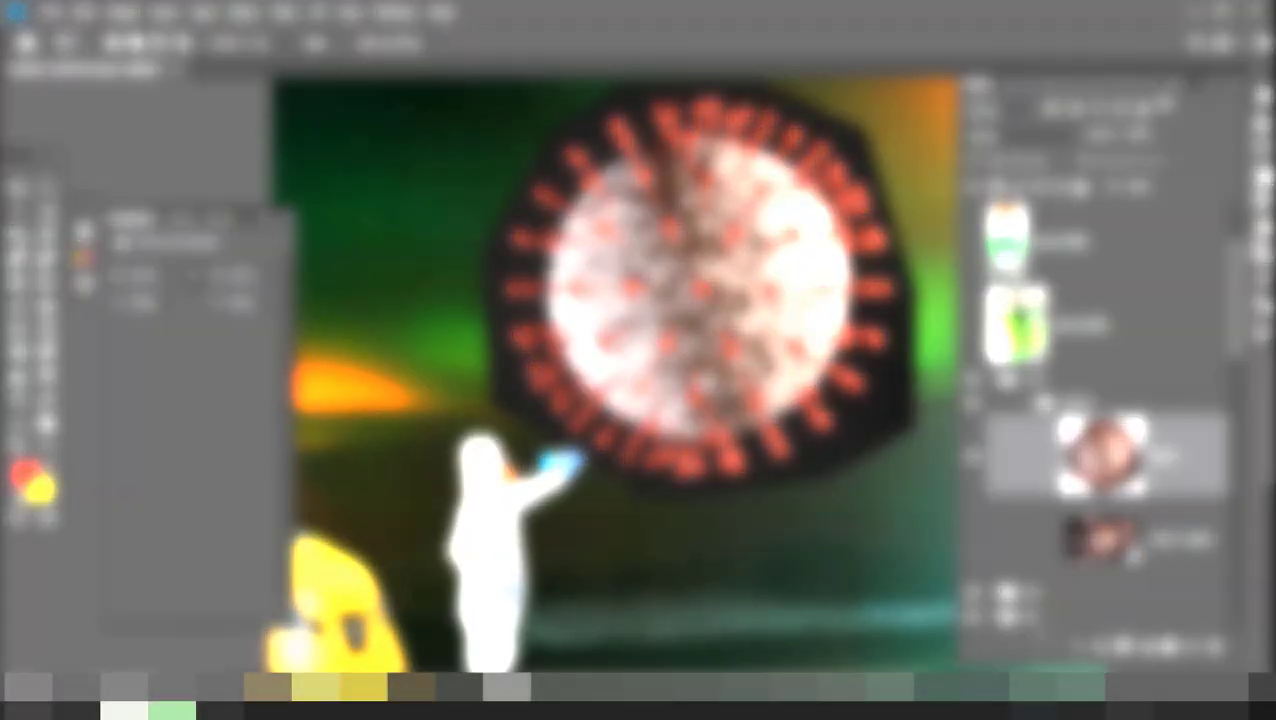
# Step: Select the virus by Color Range, sampling the dark surround with reduced fuzziness
pyautogui.click(243, 11)
pyautogui.click(125, 196)
pyautogui.moveTo(560, 50); pyautogui.dragTo(854, 117)
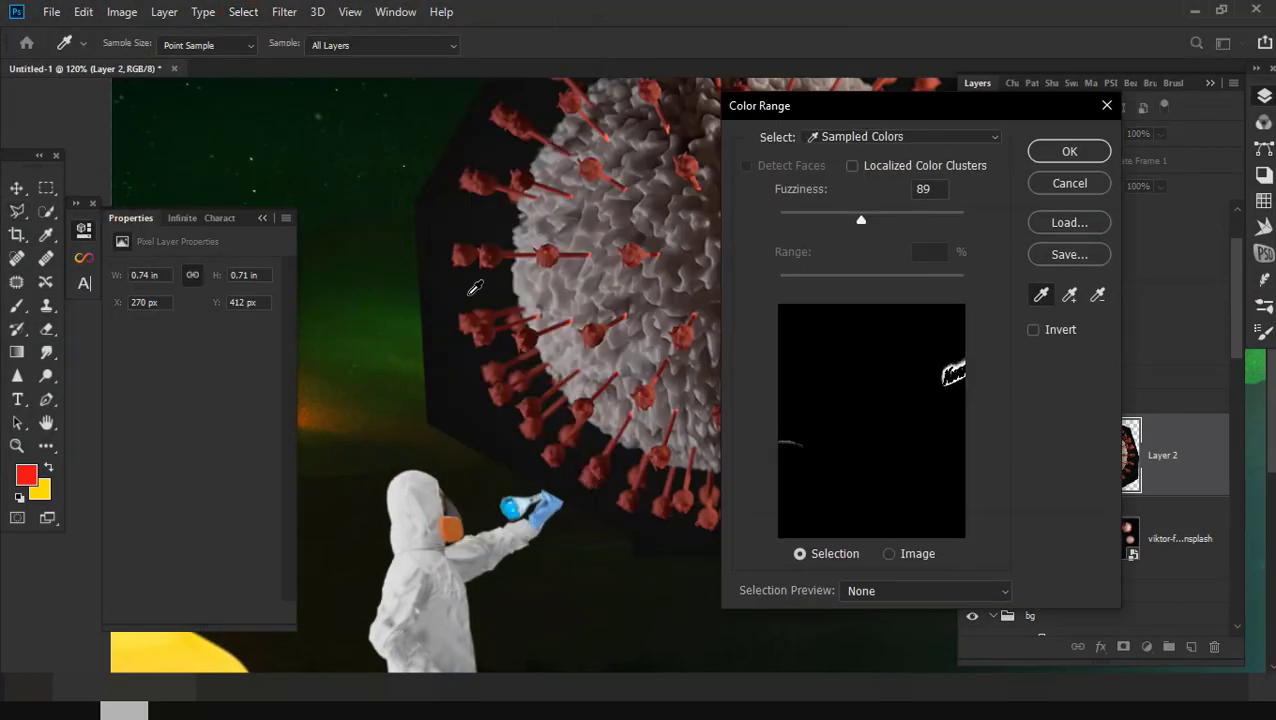
pyautogui.click(474, 286)
pyautogui.moveTo(863, 219); pyautogui.dragTo(803, 222)
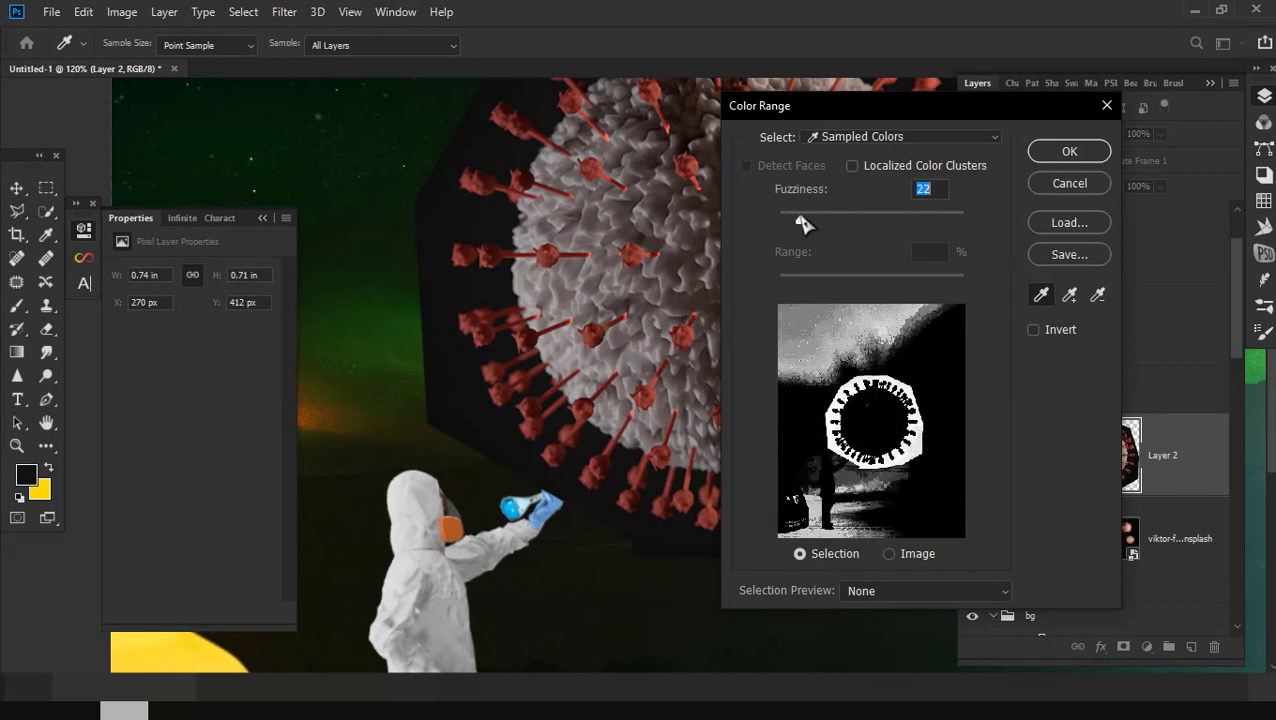
pyautogui.click(1069, 151)
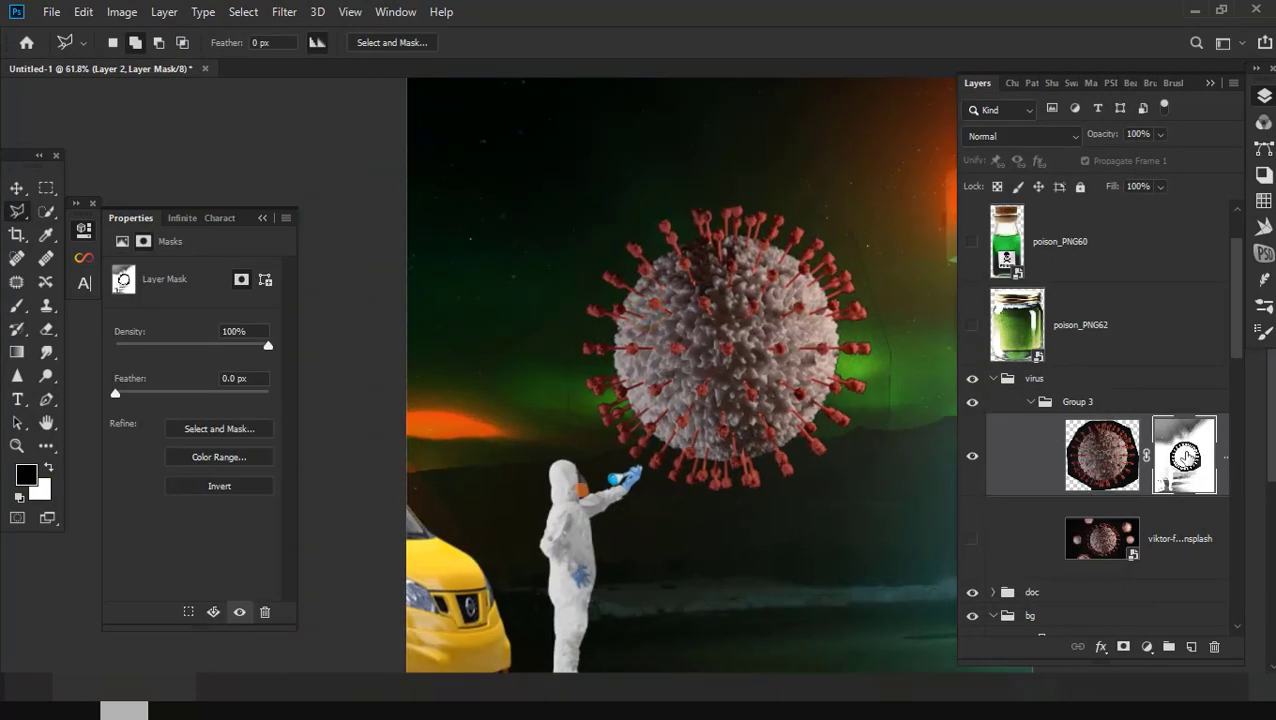
# Step: Refine the virus mask in Select and Mask, shifting the edge to -69%
pyautogui.hotkey('ctrl', 'alt', 'r')
pyautogui.scroll(5, 692, 393)
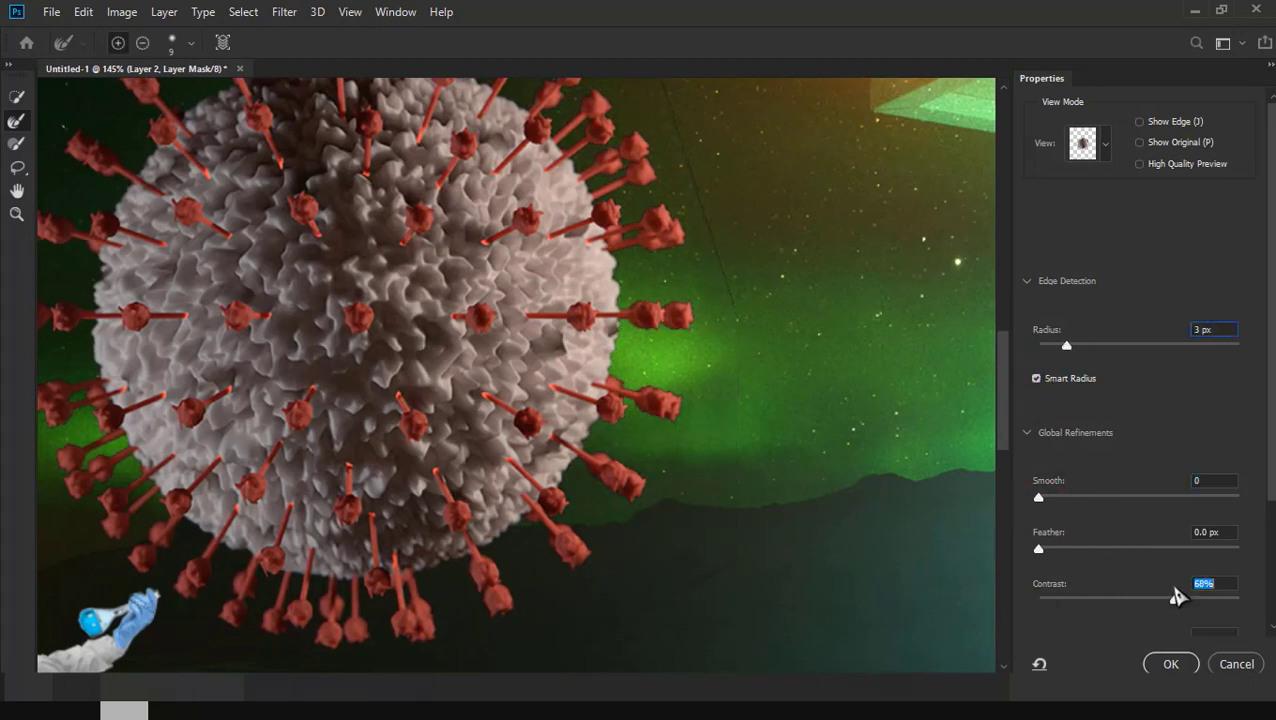
pyautogui.scroll(-1, 1145, 592)
pyautogui.click(1069, 606)
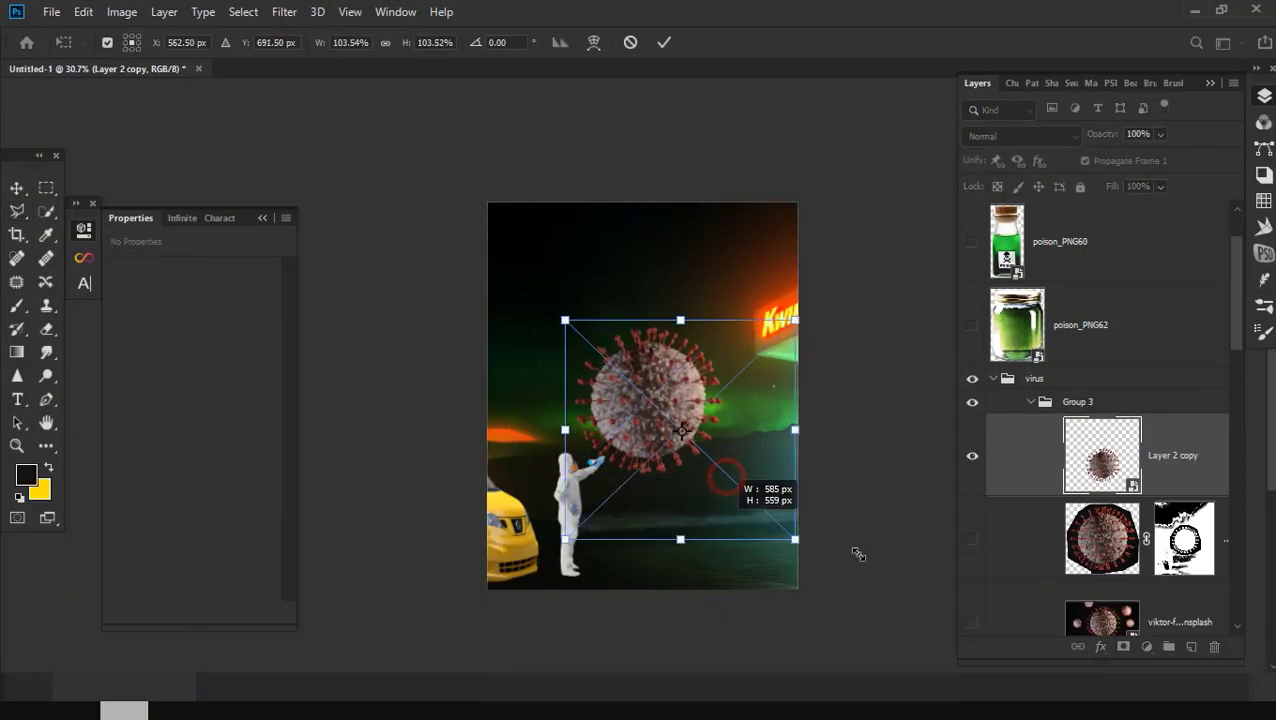
# Step: Resize the virus copy and shift it toward the lower right
pyautogui.moveTo(858, 554); pyautogui.dragTo(885, 600)
pyautogui.moveTo(745, 545); pyautogui.dragTo(762, 416)
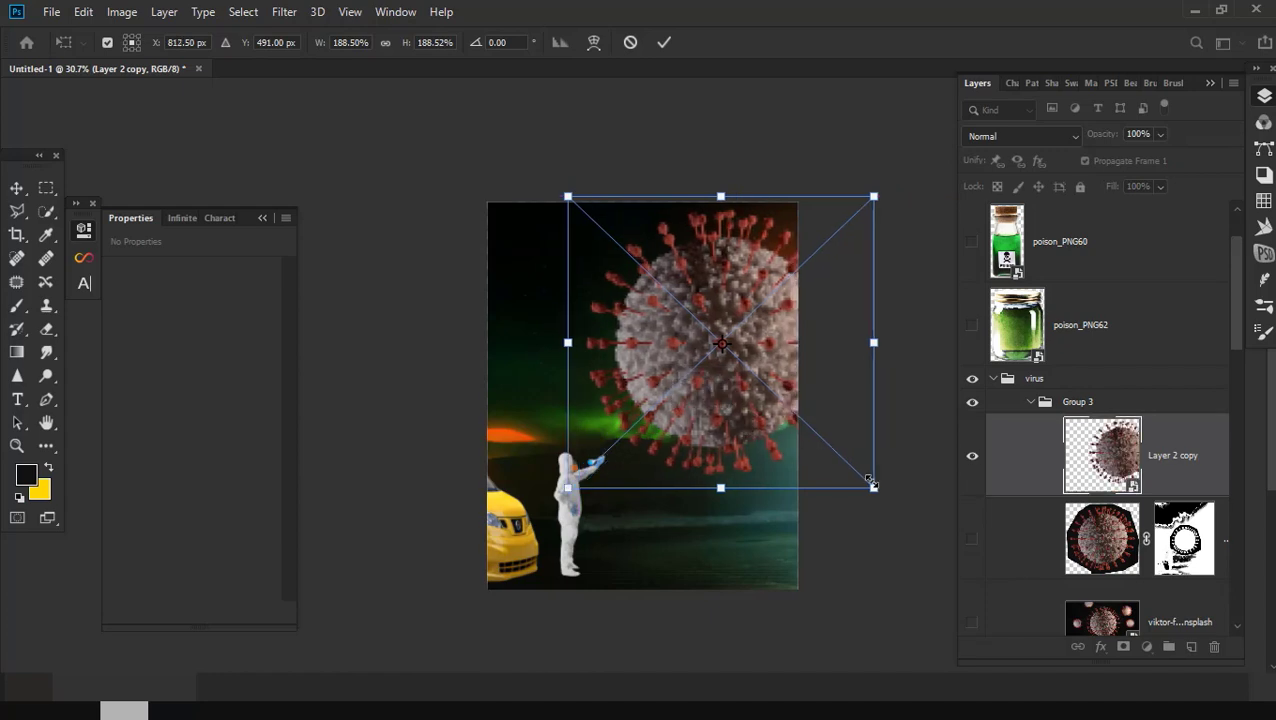
pyautogui.moveTo(885, 487); pyautogui.dragTo(831, 440)
pyautogui.moveTo(720, 347); pyautogui.dragTo(731, 401)
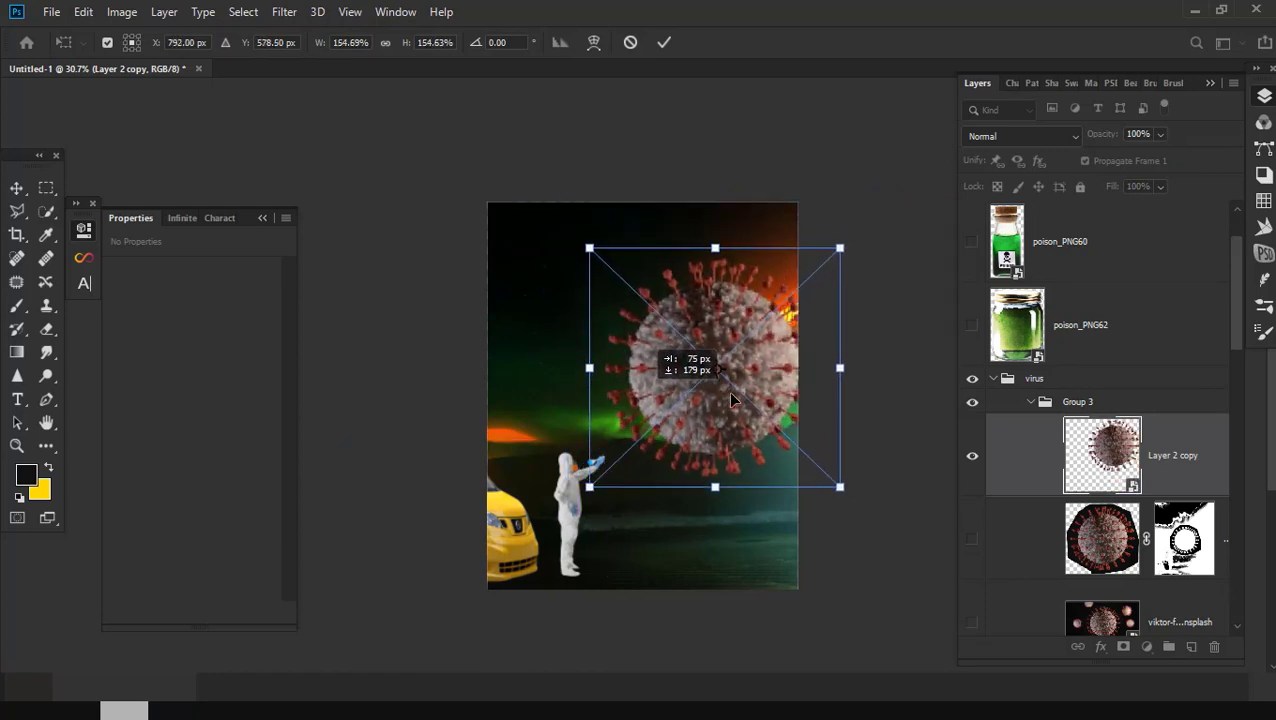
pyautogui.press('Return')
pyautogui.scroll(2, 720, 400)
pyautogui.click(712, 430)
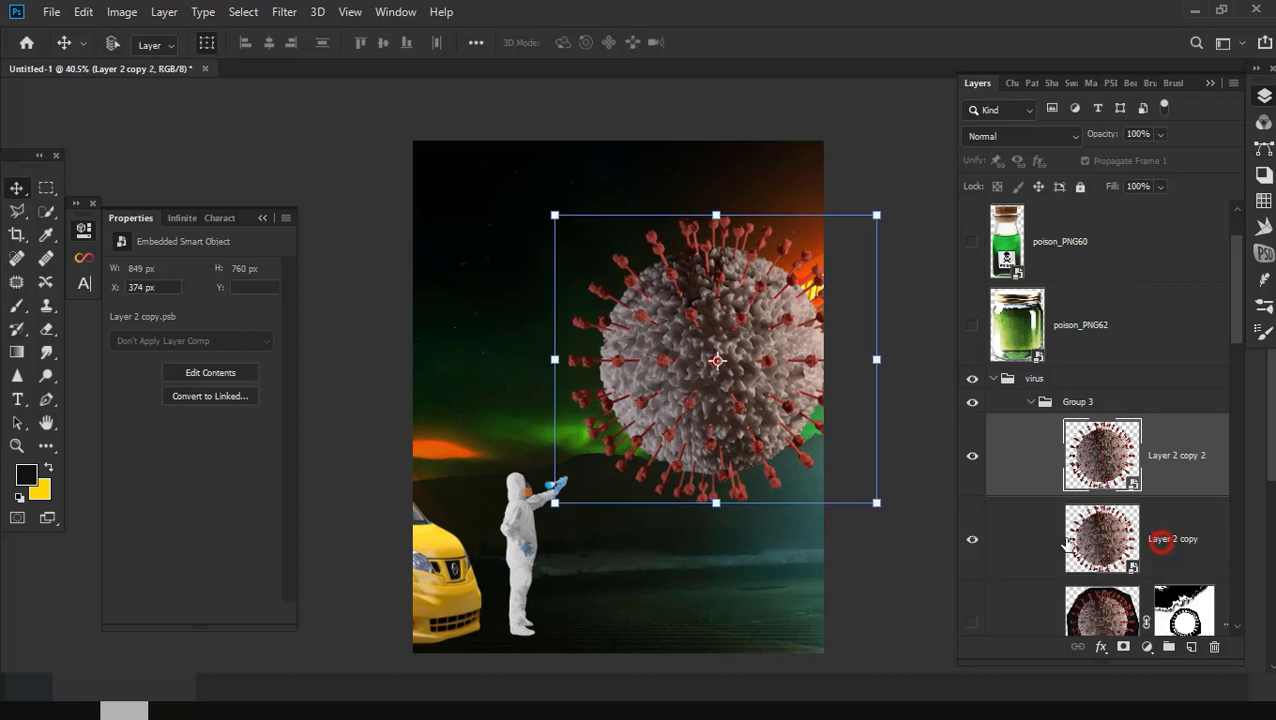
pyautogui.scroll(-2, 680, 466)
# Step: Duplicate the first virus copy, scale it down slightly, and stack it above Layer 2 copy 2
pyautogui.click(1060, 465)
pyautogui.scroll(-1, 726, 487)
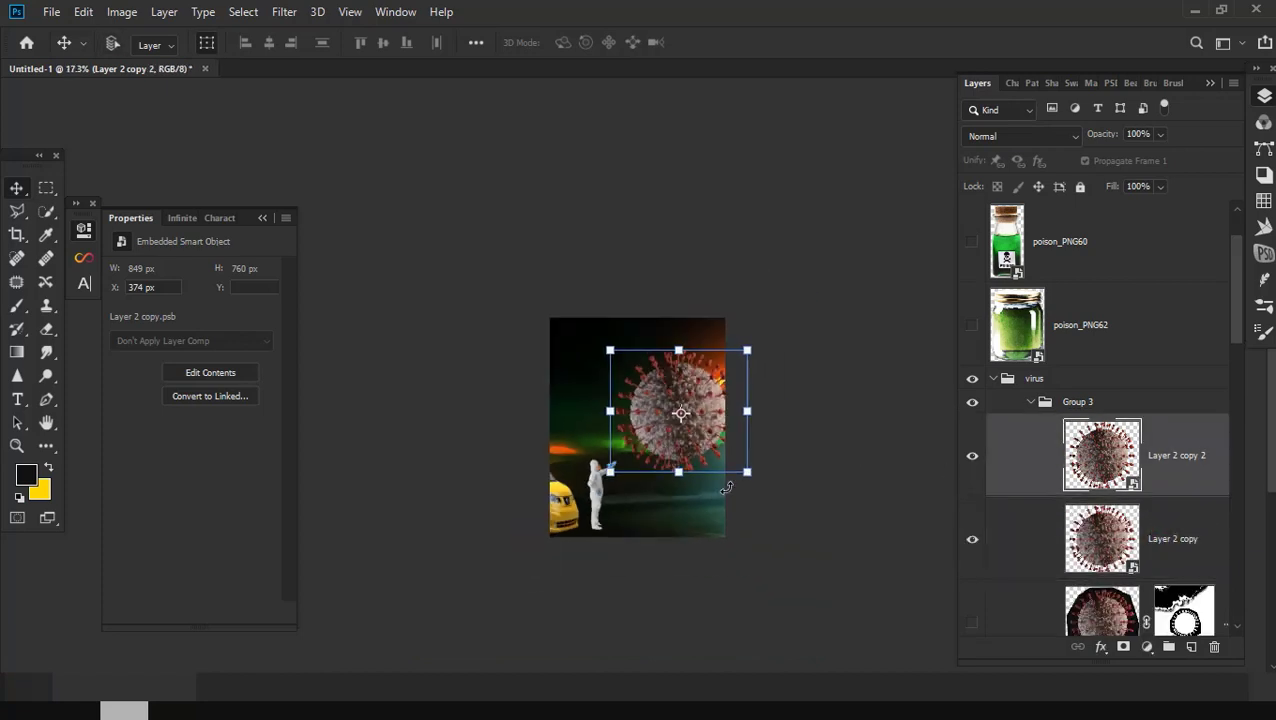
pyautogui.moveTo(749, 475); pyautogui.dragTo(733, 628)
pyautogui.press('Escape')
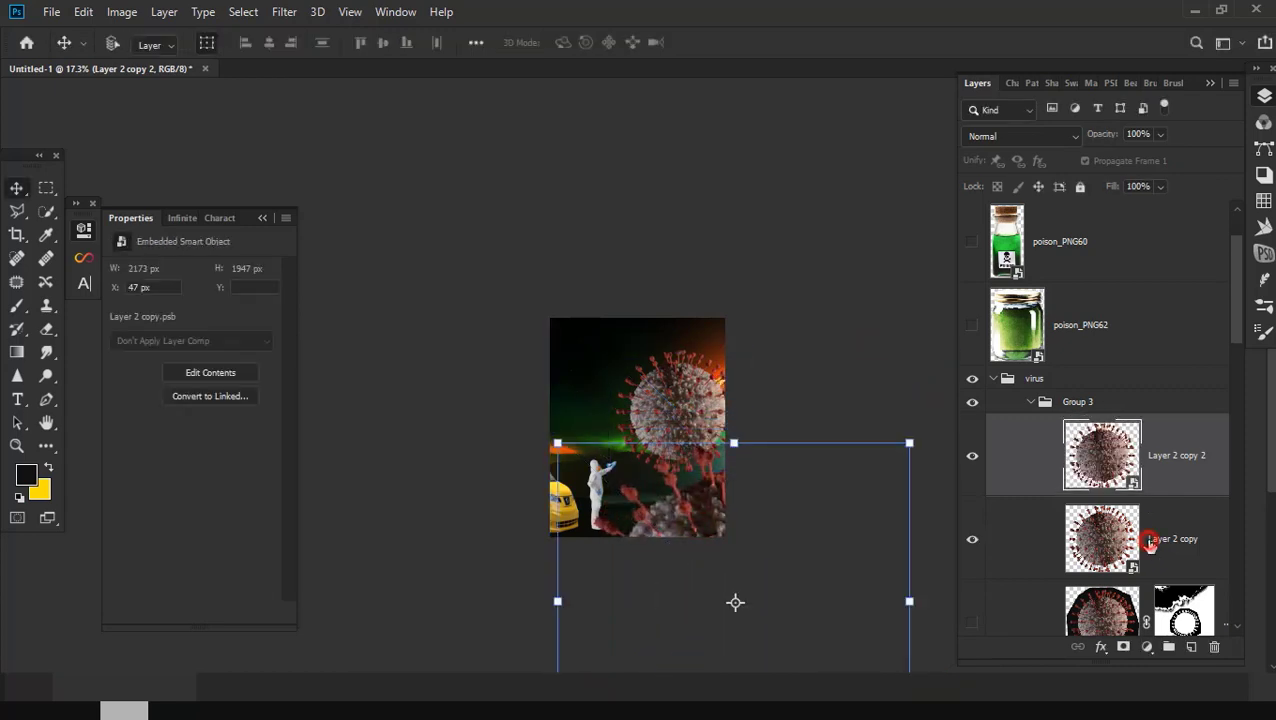
pyautogui.click(1150, 545)
pyautogui.hotkey('ctrl', 'j')
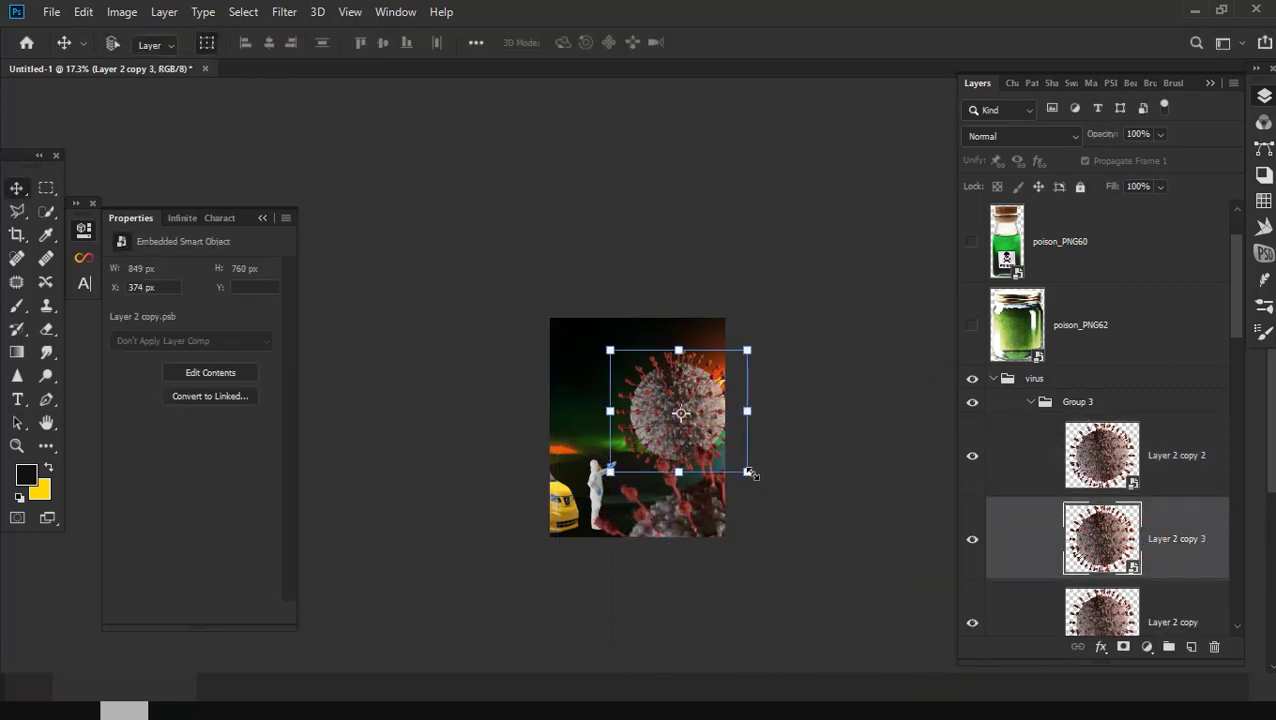
pyautogui.moveTo(749, 473); pyautogui.dragTo(692, 425)
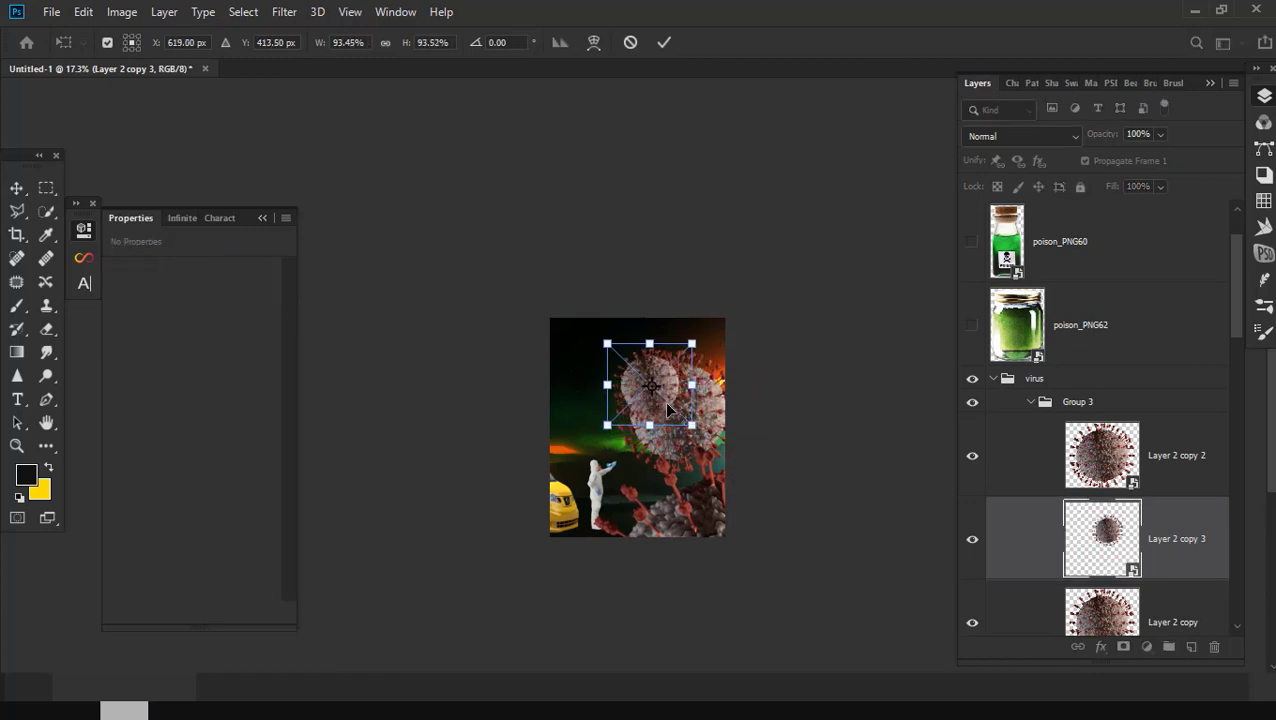
pyautogui.moveTo(1175, 562); pyautogui.dragTo(1175, 415)
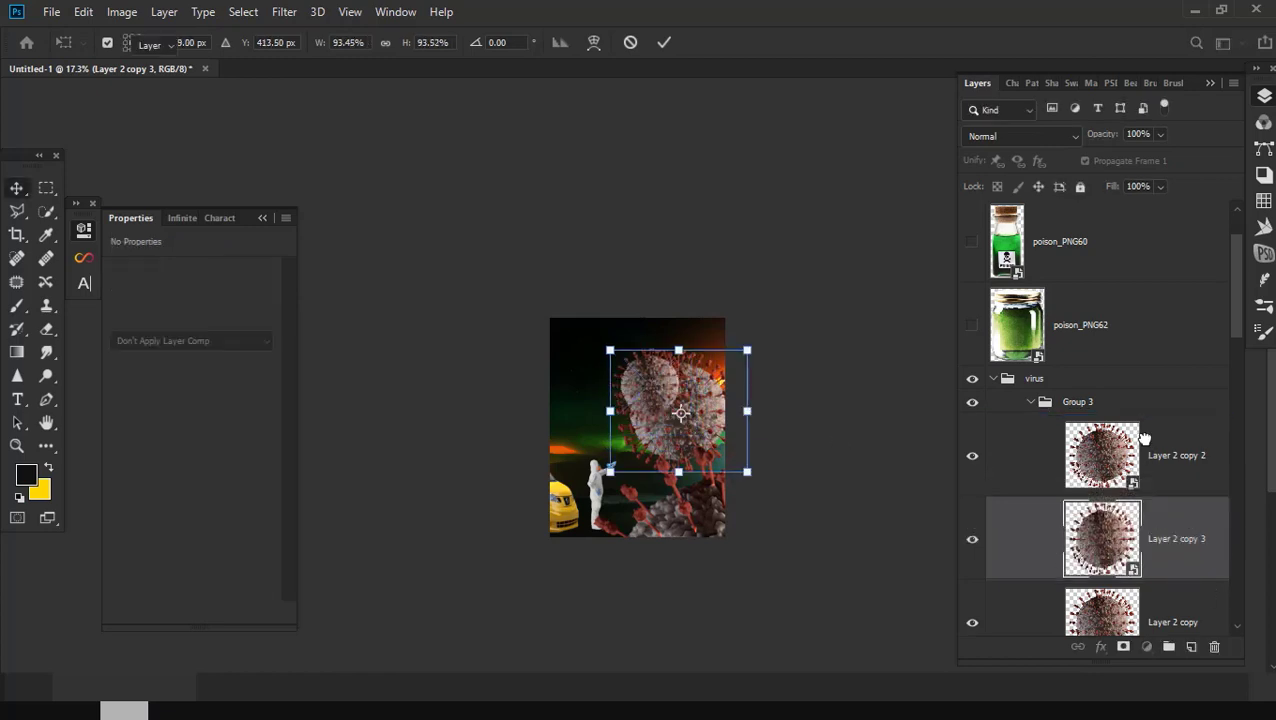
pyautogui.moveTo(652, 386); pyautogui.dragTo(652, 472)
# Step: Move Layer 2 copy 3 out of the virus group, between the doc and bg groups
pyautogui.moveTo(1128, 482); pyautogui.dragTo(1159, 592)
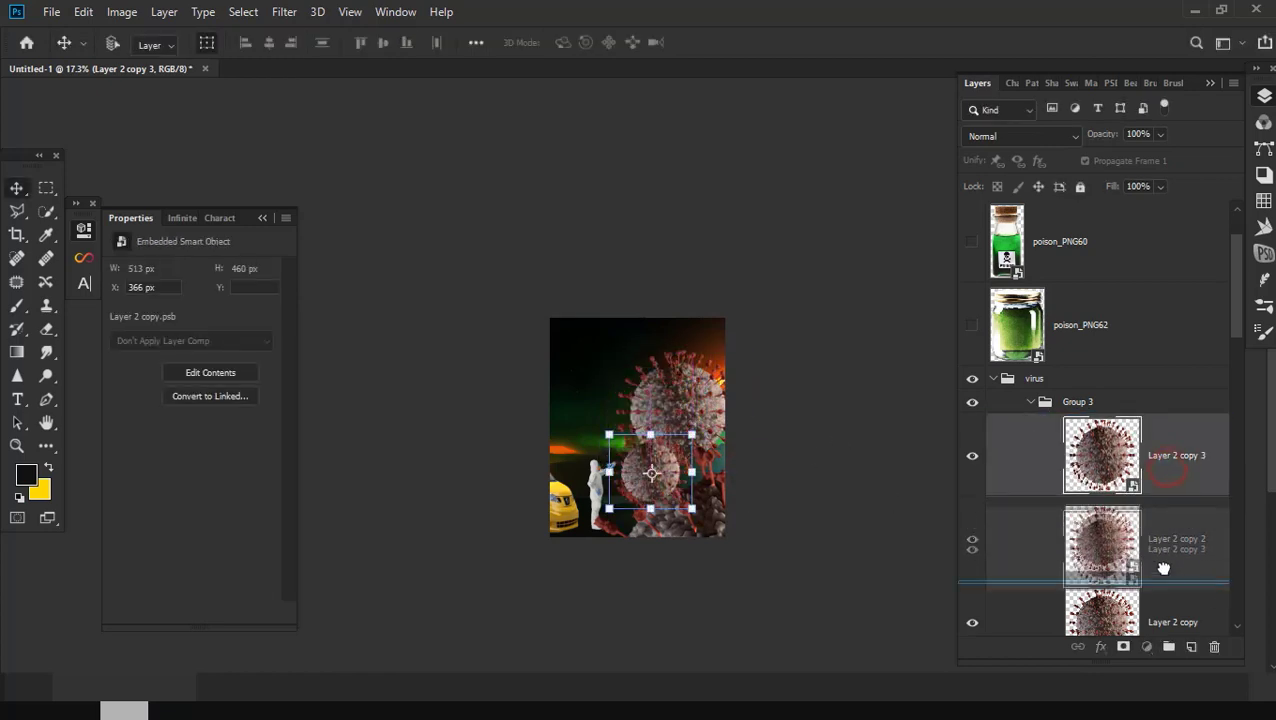
pyautogui.moveTo(1130, 640); pyautogui.dragTo(1159, 557)
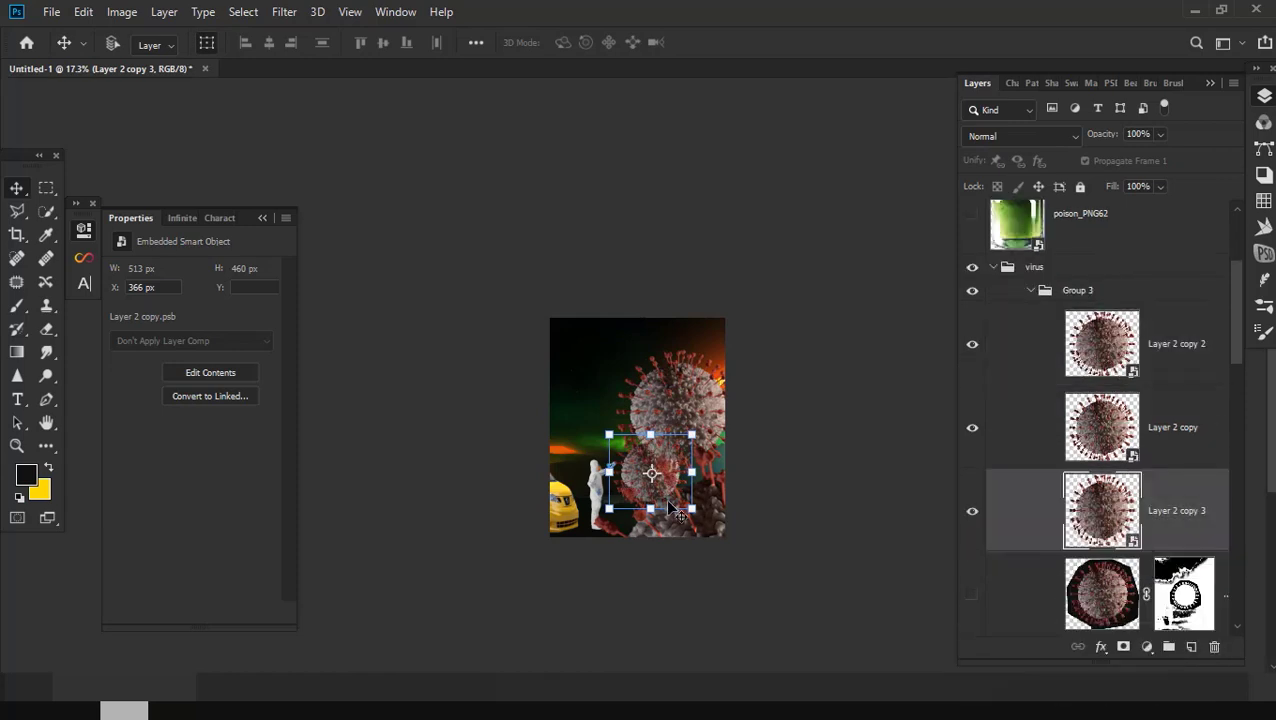
pyautogui.moveTo(672, 500)
pyautogui.mouseDown()
pyautogui.moveTo(615, 445)
pyautogui.moveTo(644, 483)
pyautogui.mouseUp()
pyautogui.scroll(2, 610, 441)
pyautogui.scroll(2, 610, 441)
pyautogui.scroll(3, 1140, 510)
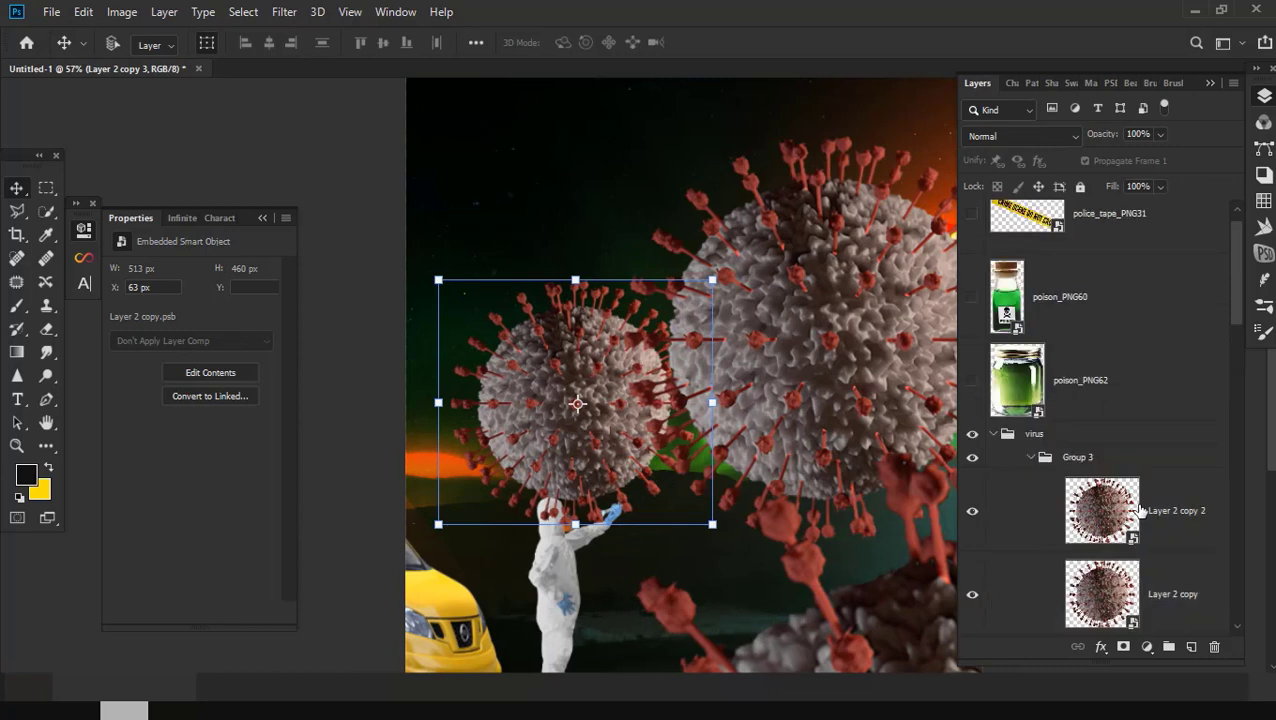
pyautogui.scroll(-2, 1140, 510)
pyautogui.scroll(-1, 1140, 510)
pyautogui.scroll(-1, 1140, 510)
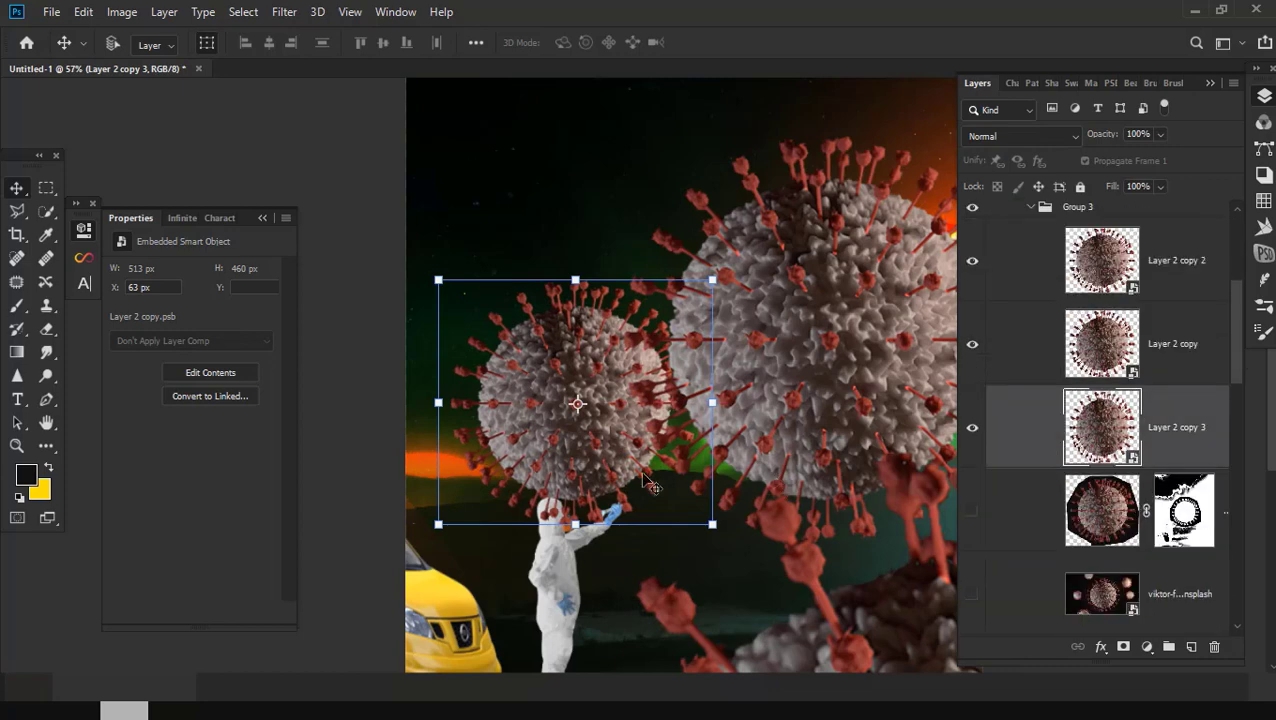
pyautogui.moveTo(1170, 450); pyautogui.dragTo(1134, 592)
pyautogui.moveTo(649, 402); pyautogui.dragTo(660, 461)
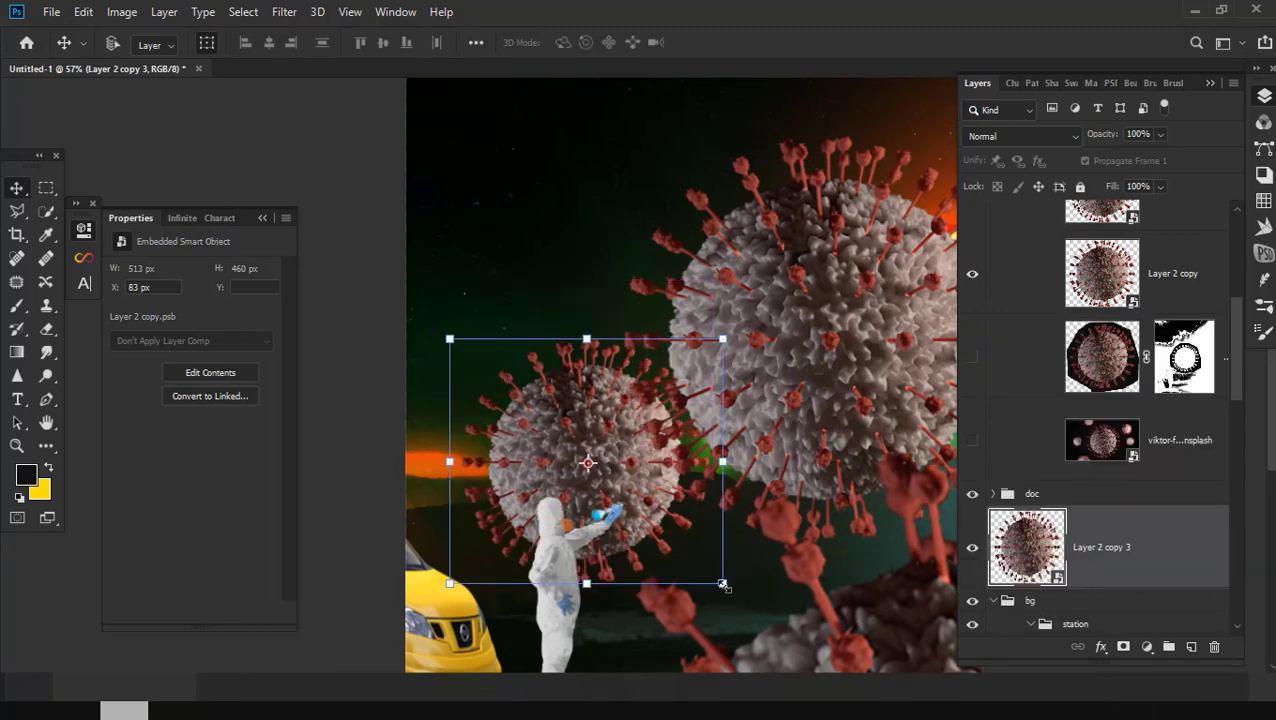
# Step: Shrink the small virus to about 66% at the left edge and raise the large virus higher
pyautogui.moveTo(723, 584)
pyautogui.mouseDown()
pyautogui.moveTo(587, 461)
pyautogui.moveTo(515, 512)
pyautogui.mouseUp()
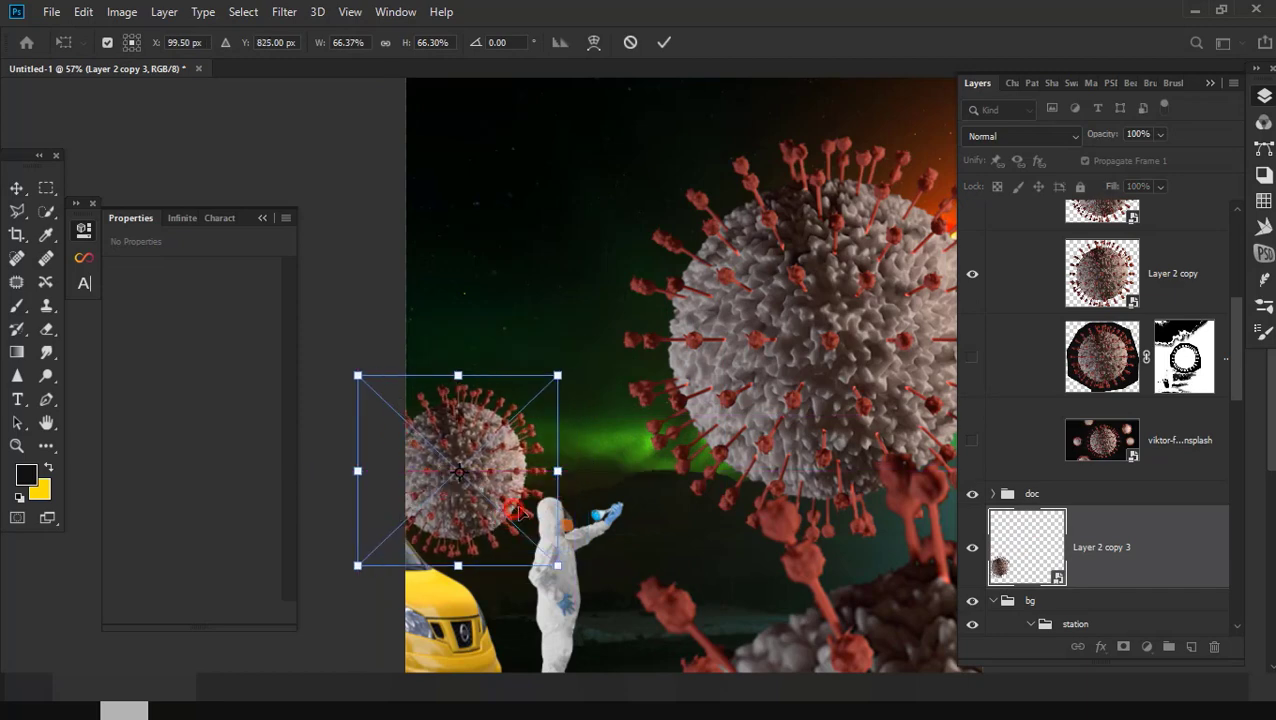
pyautogui.press('Return')
pyautogui.scroll(2, 985, 460)
pyautogui.click(972, 440)
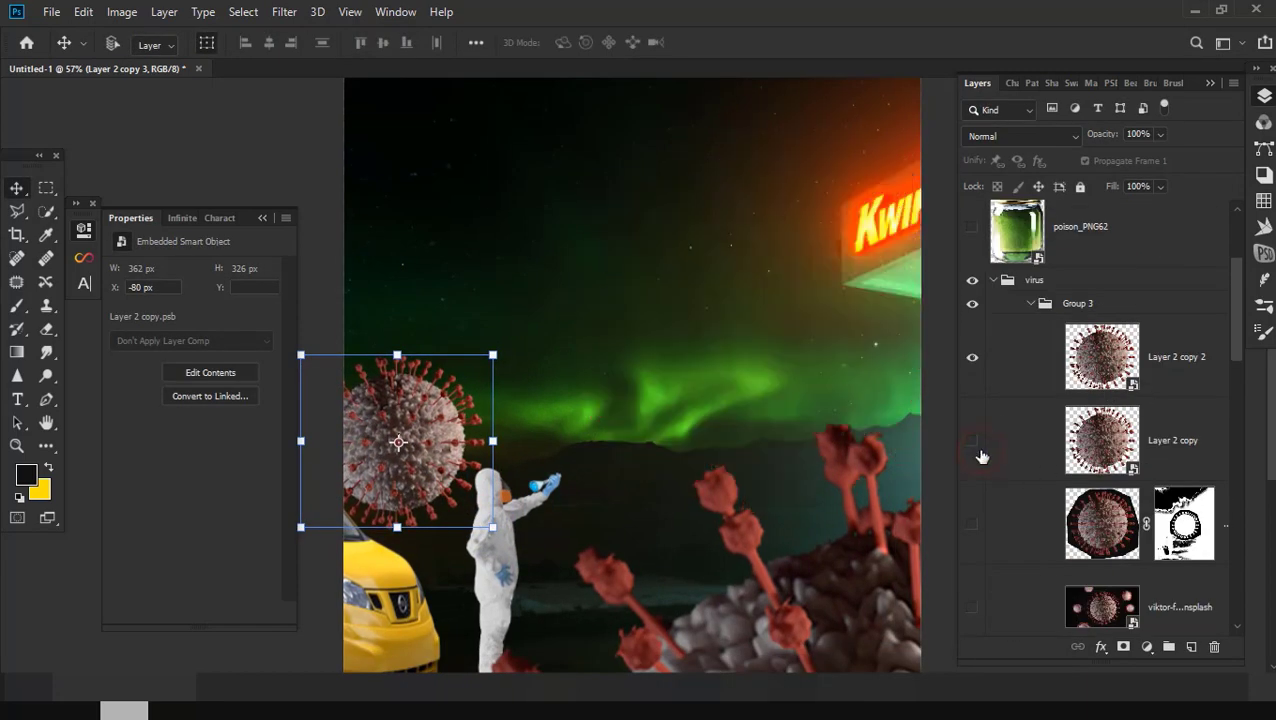
pyautogui.click(1040, 440)
pyautogui.scroll(-2, 700, 330)
pyautogui.moveTo(737, 350); pyautogui.dragTo(737, 396)
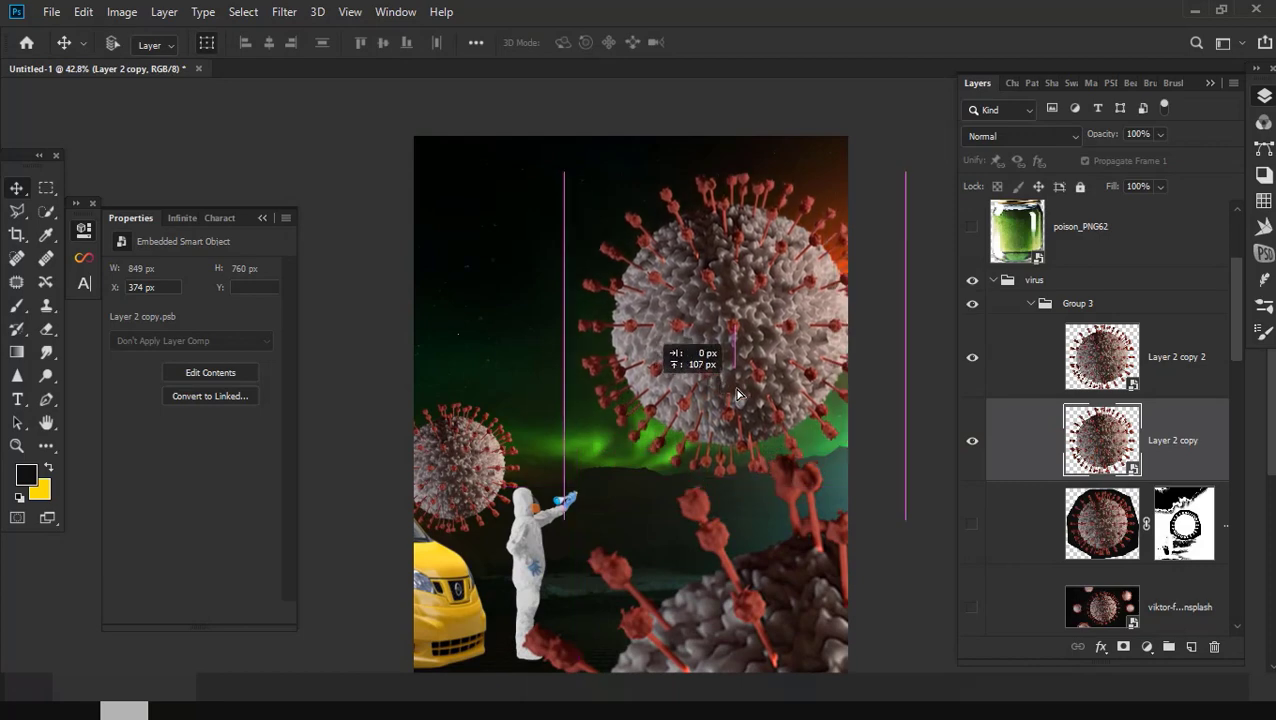
pyautogui.click(963, 360)
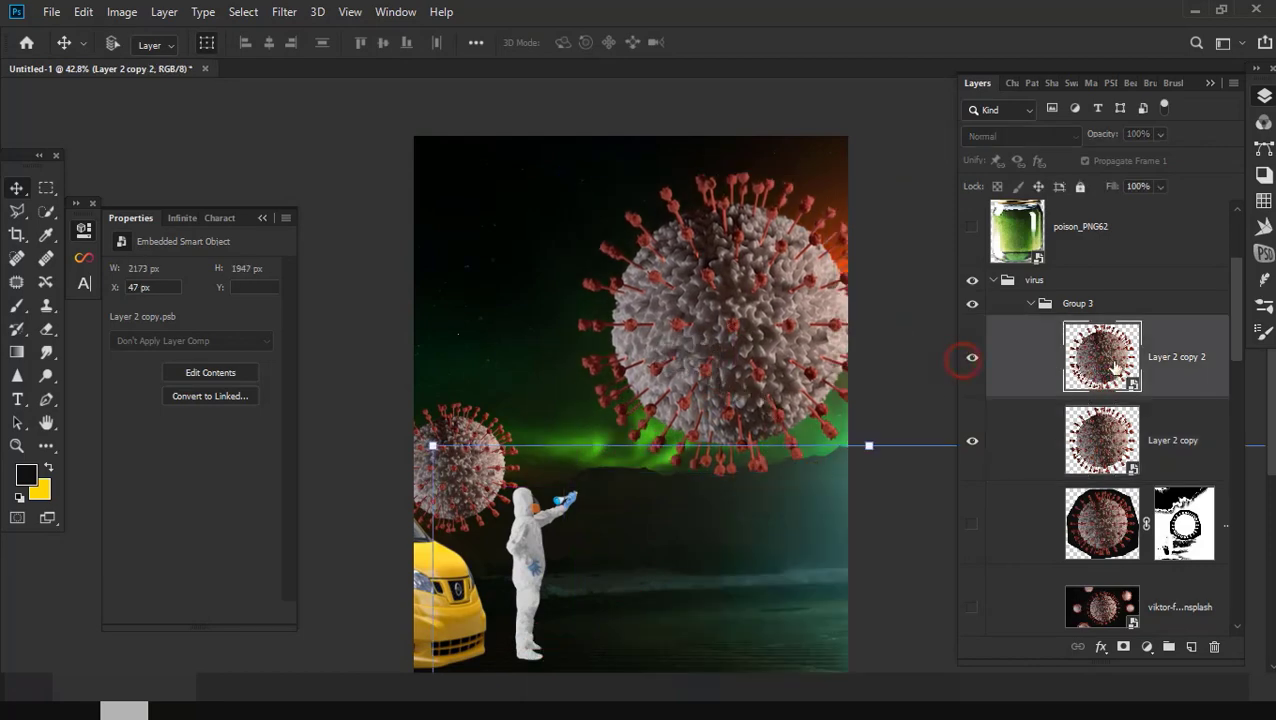
pyautogui.click(284, 12)
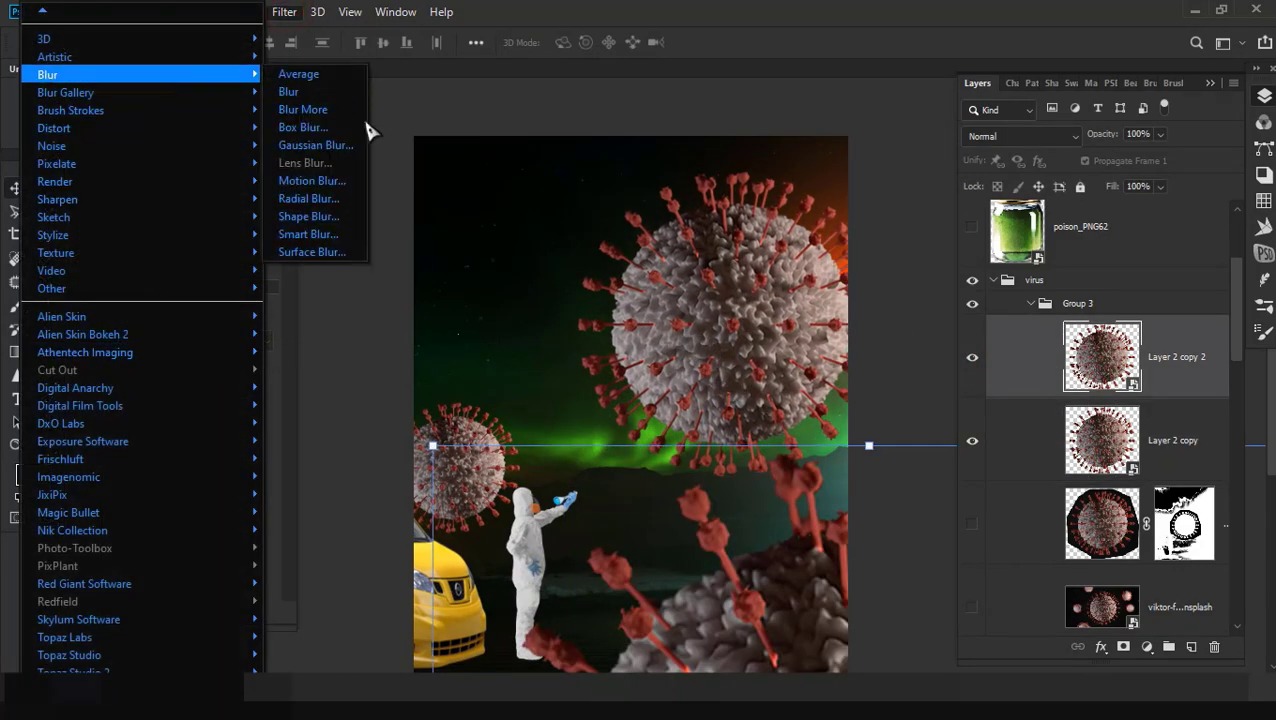
# Step: Give Layer 2 copy 2 a 12.5-radius Gaussian Blur, then try and cancel a rotation
pyautogui.click(313, 143)
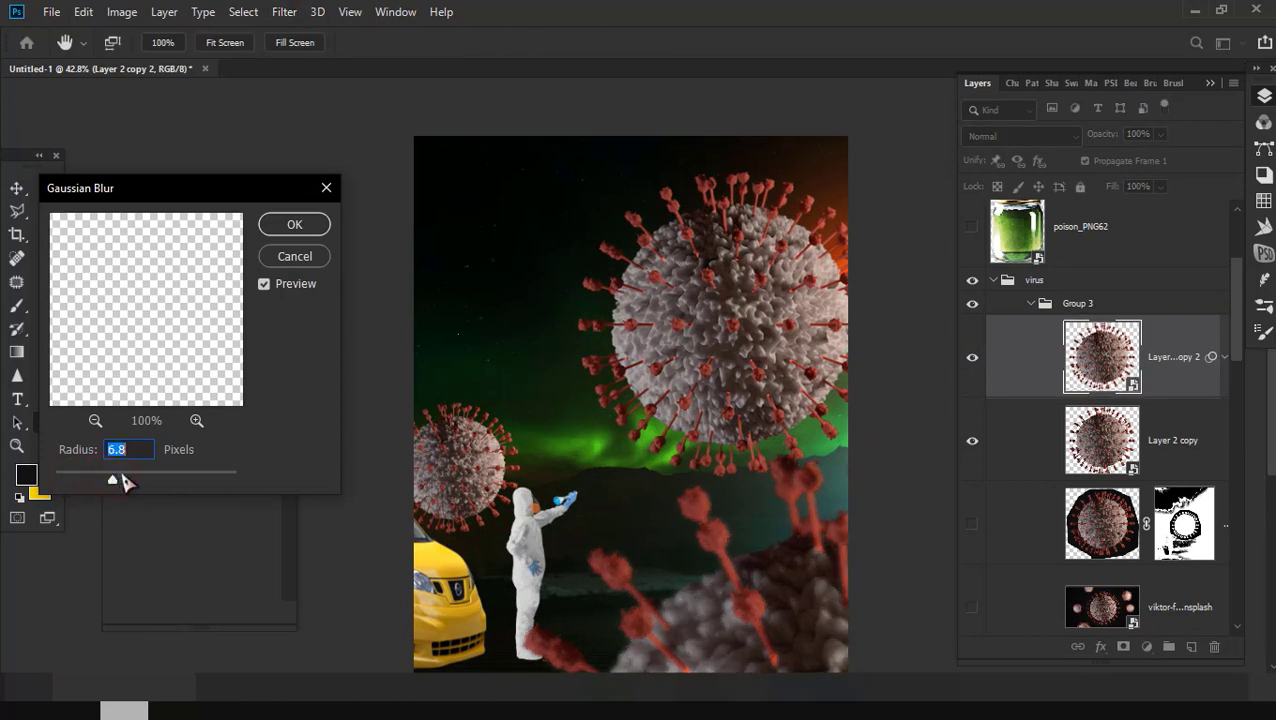
pyautogui.moveTo(132, 481); pyautogui.dragTo(133, 482)
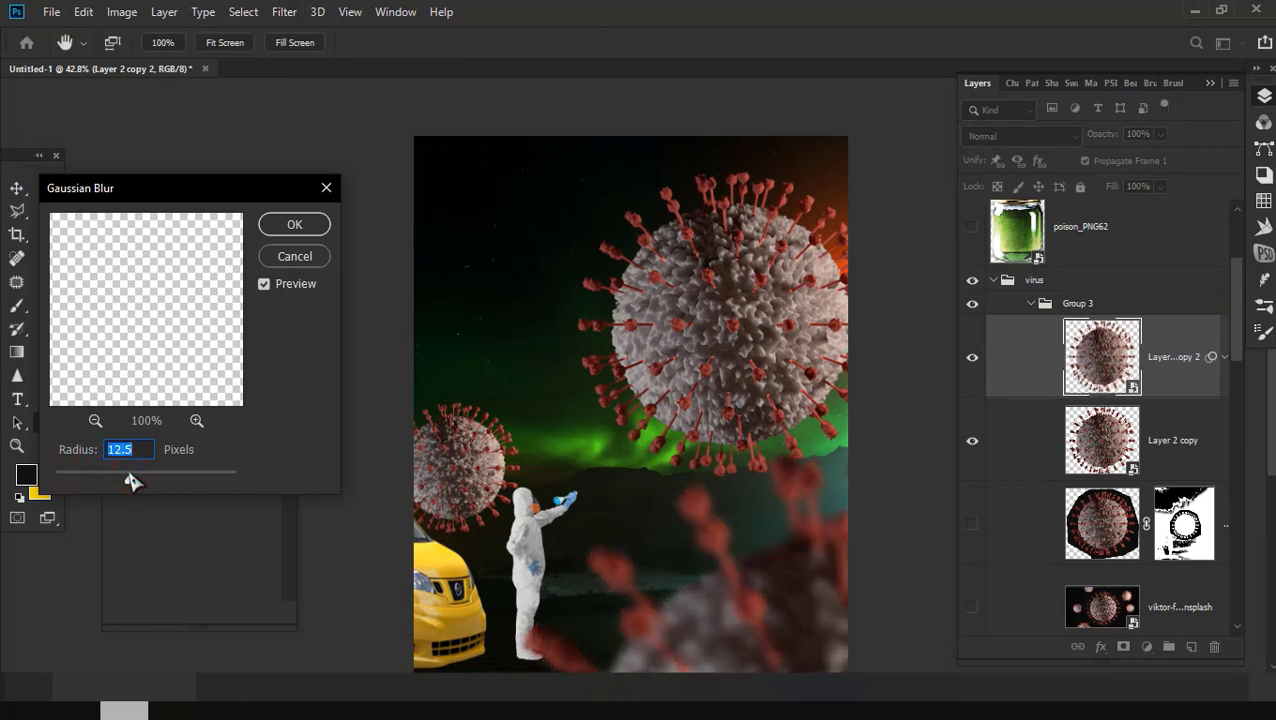
pyautogui.click(290, 226)
pyautogui.hotkey('ctrl', 't')
pyautogui.scroll(-2, 490, 612)
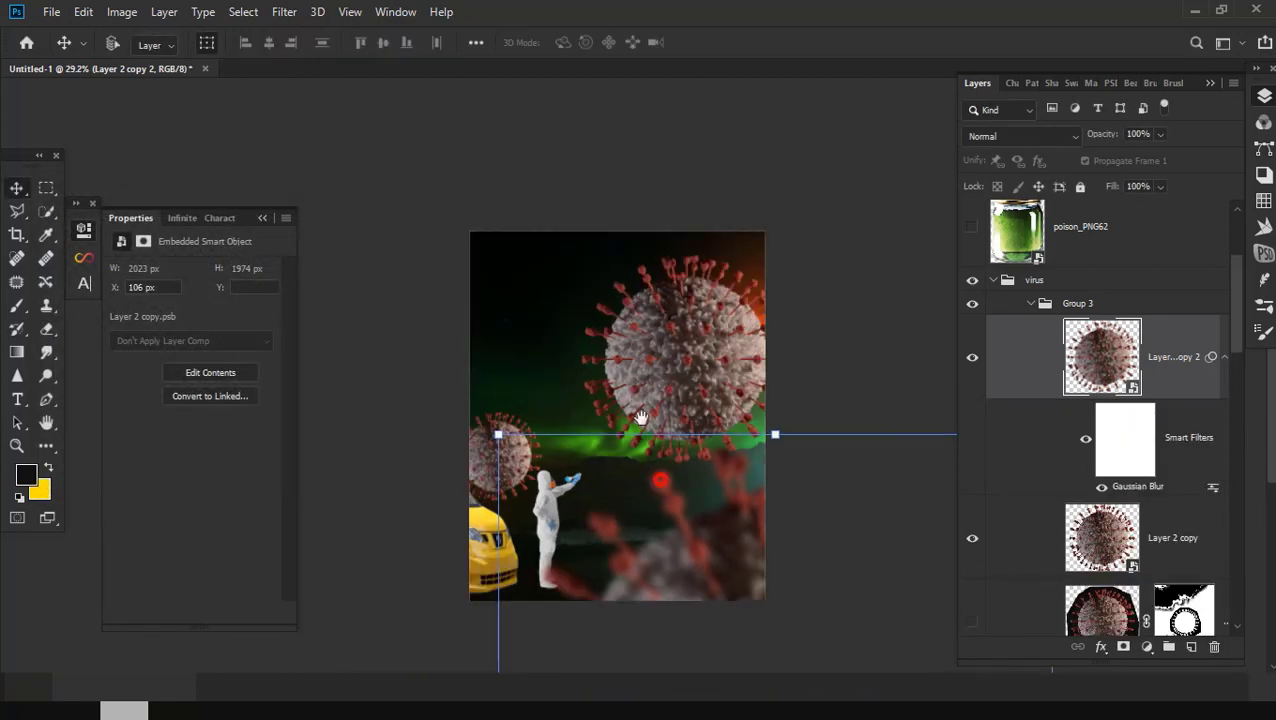
pyautogui.moveTo(450, 585); pyautogui.dragTo(451, 617)
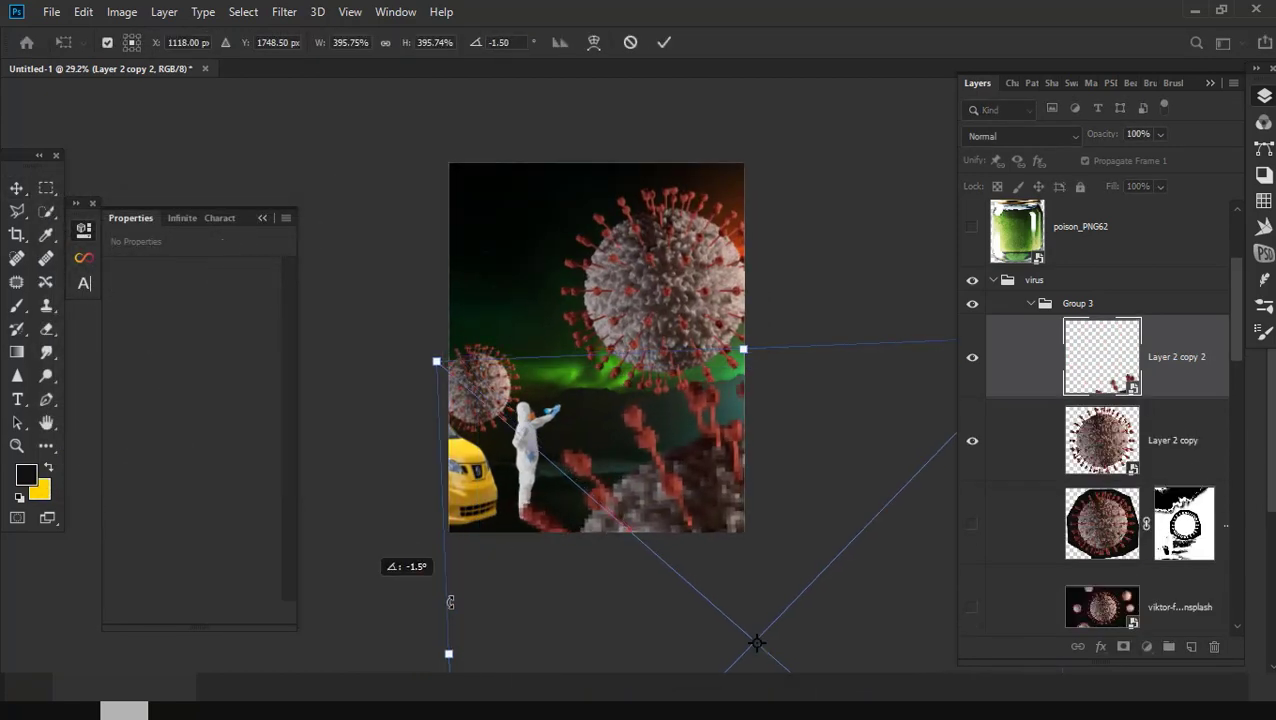
pyautogui.press('Escape')
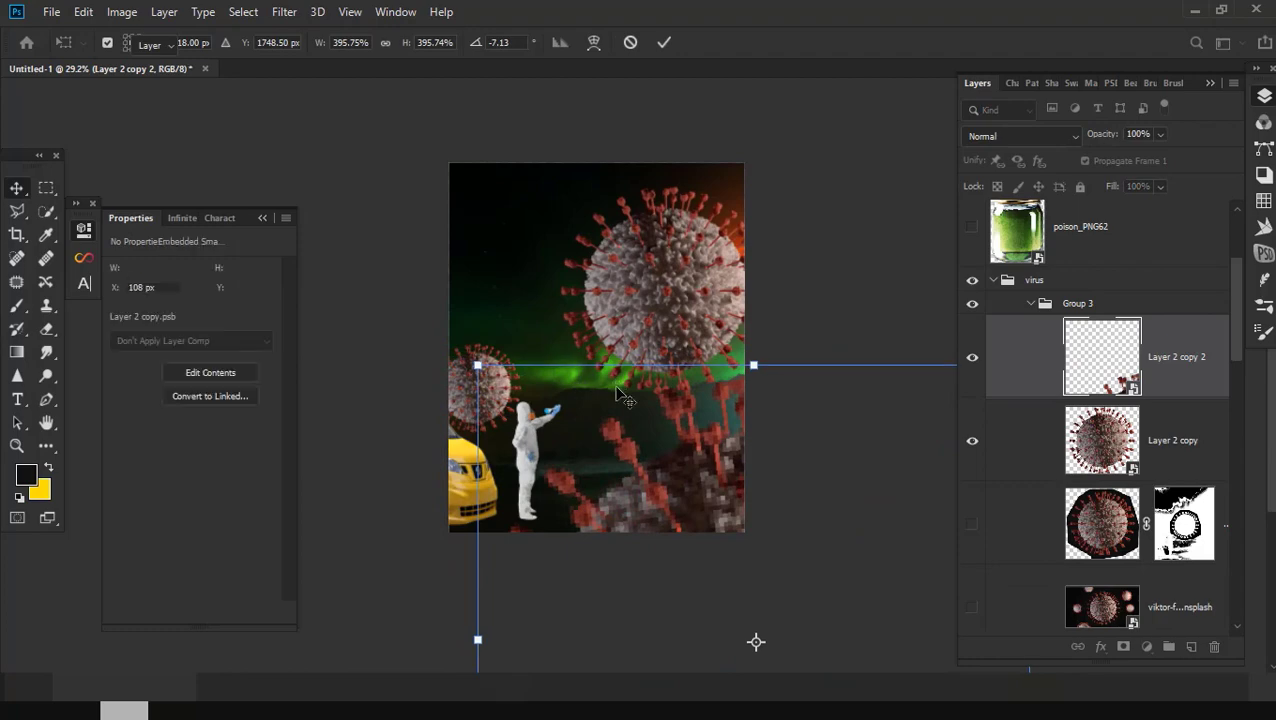
pyautogui.scroll(2, 584, 421)
pyautogui.scroll(-1, 584, 421)
pyautogui.scroll(-1, 593, 438)
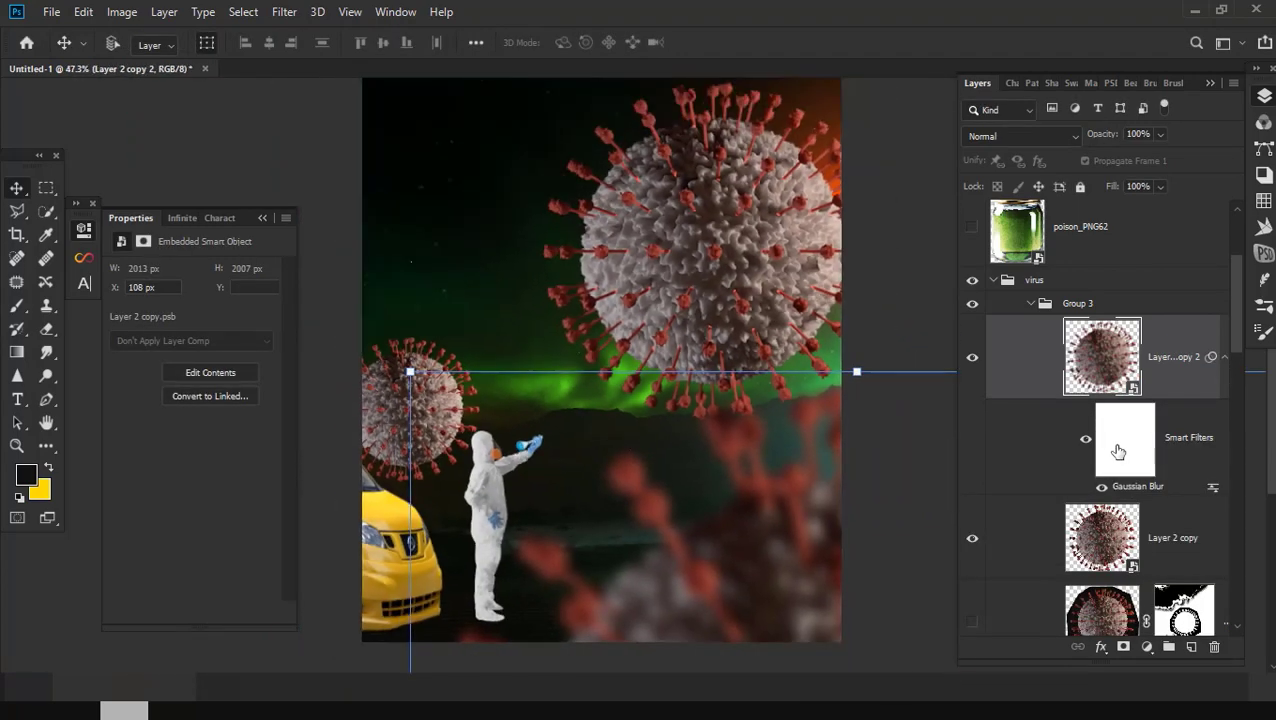
# Step: Shrink the left-edge virus, Layer 2 copy 3, further
pyautogui.moveTo(1108, 548); pyautogui.dragTo(1085, 425)
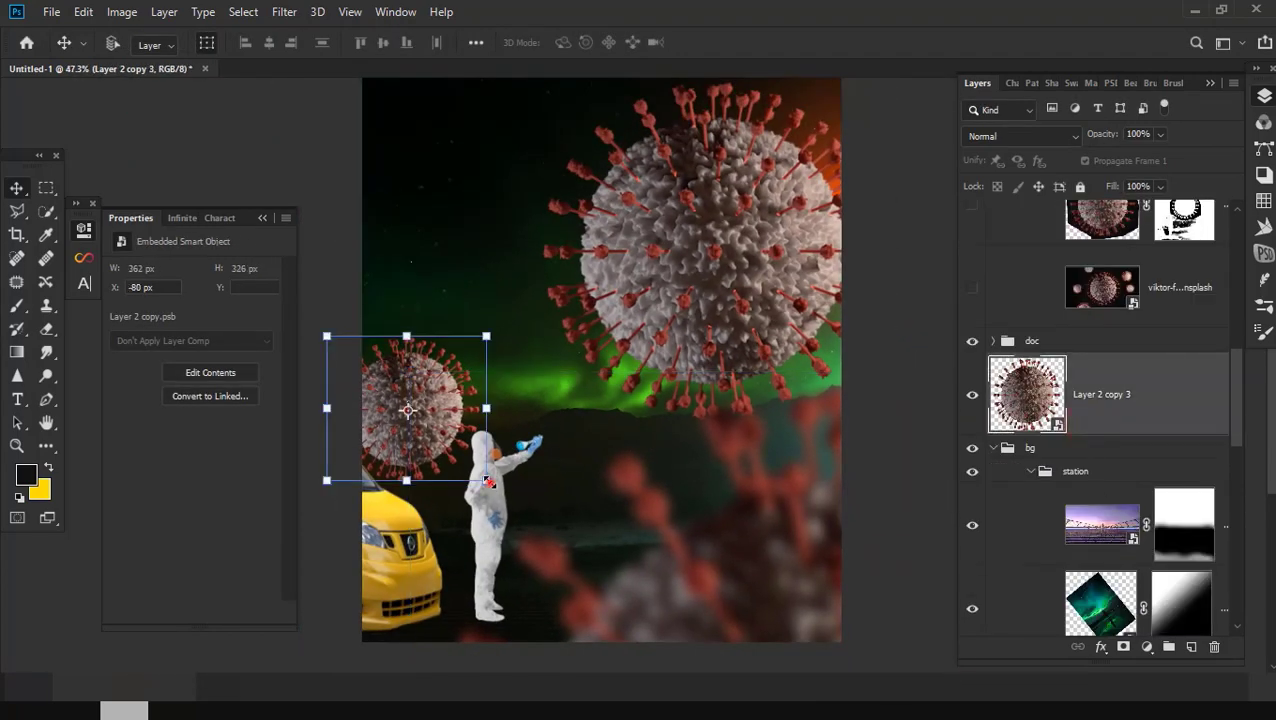
pyautogui.moveTo(486, 480); pyautogui.dragTo(424, 426)
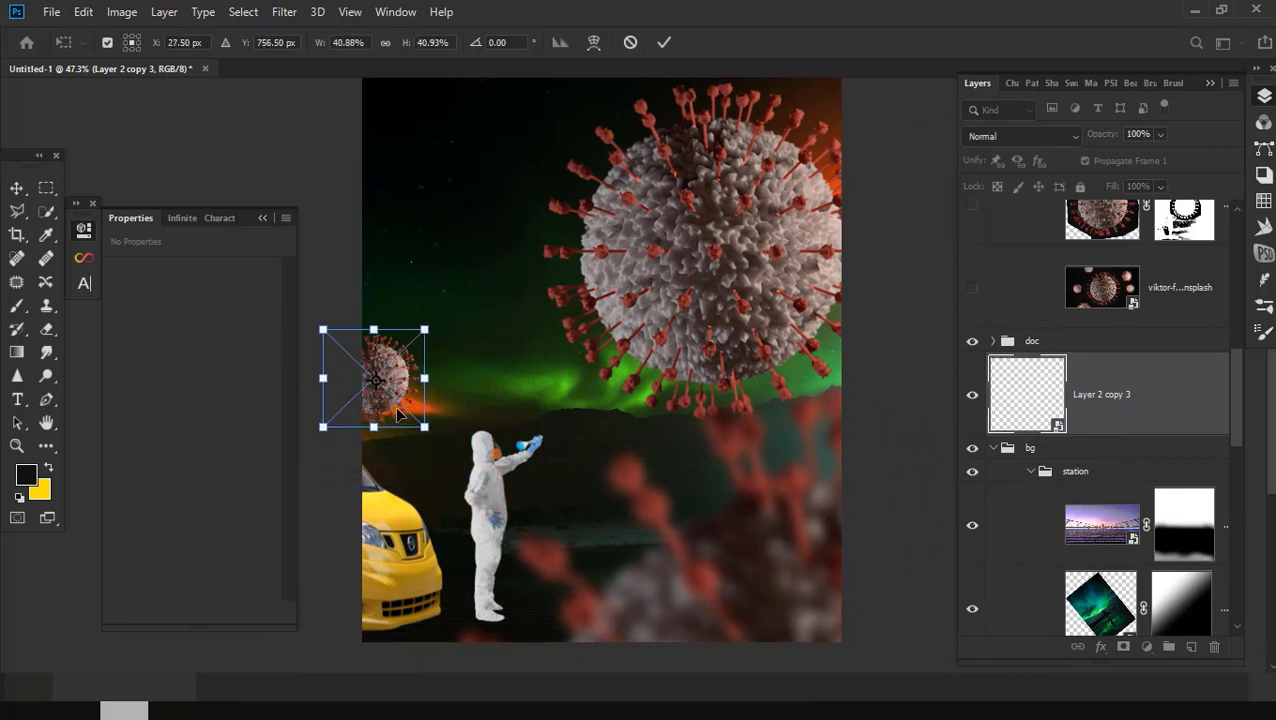
pyautogui.press('Return')
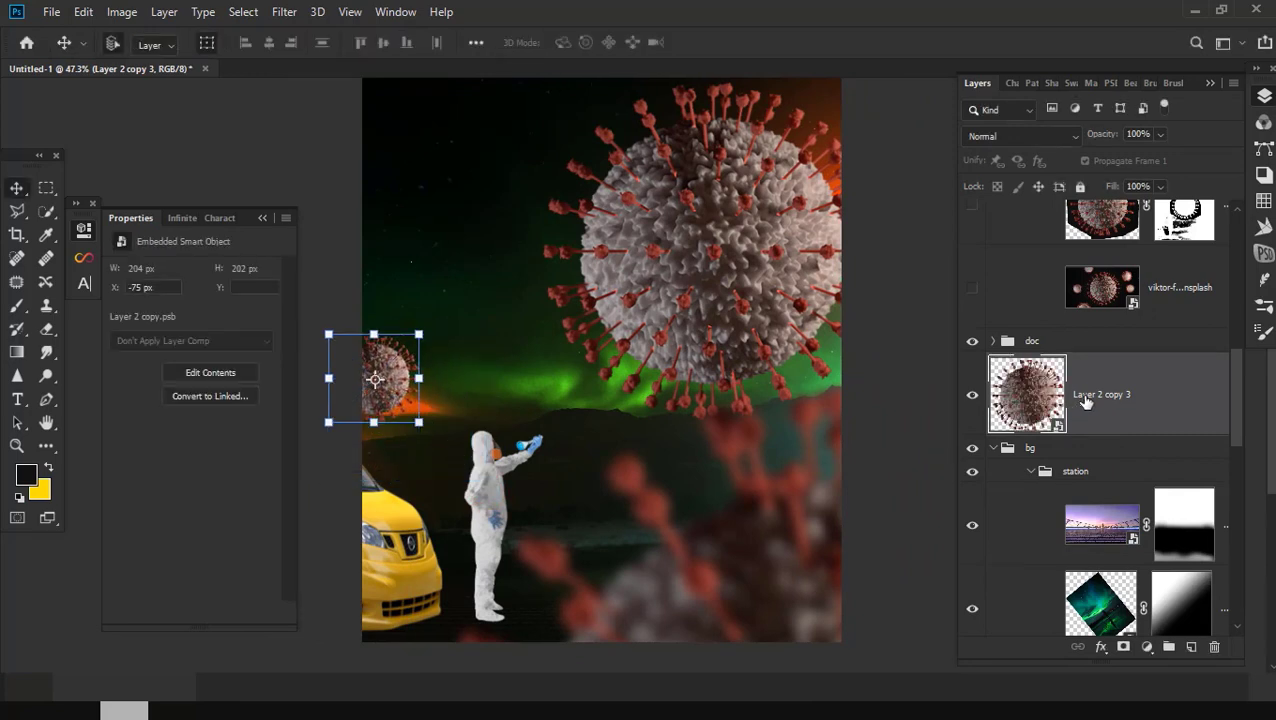
# Step: Duplicate it and scale the copy to about 20% beside the suited figure's raised hand
pyautogui.hotkey('ctrl', 'j')
pyautogui.scroll(-3, 660, 430)
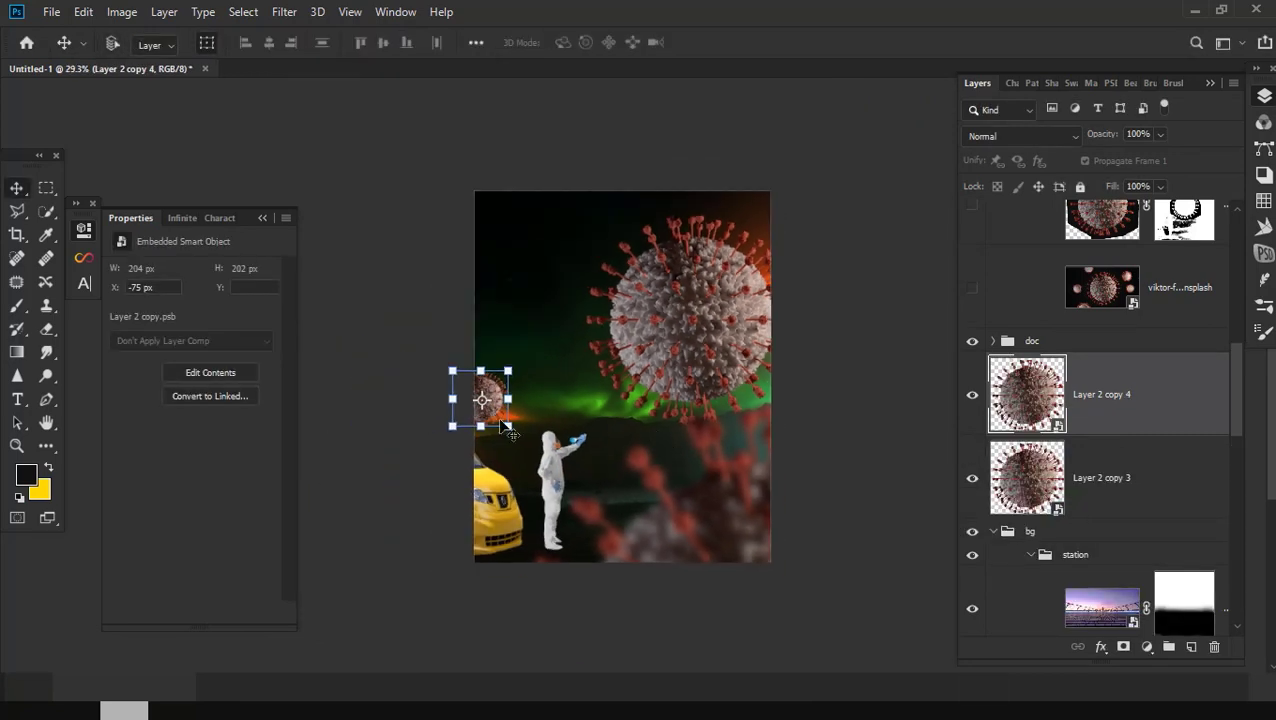
pyautogui.moveTo(508, 430); pyautogui.dragTo(676, 477)
pyautogui.scroll(3, 697, 487)
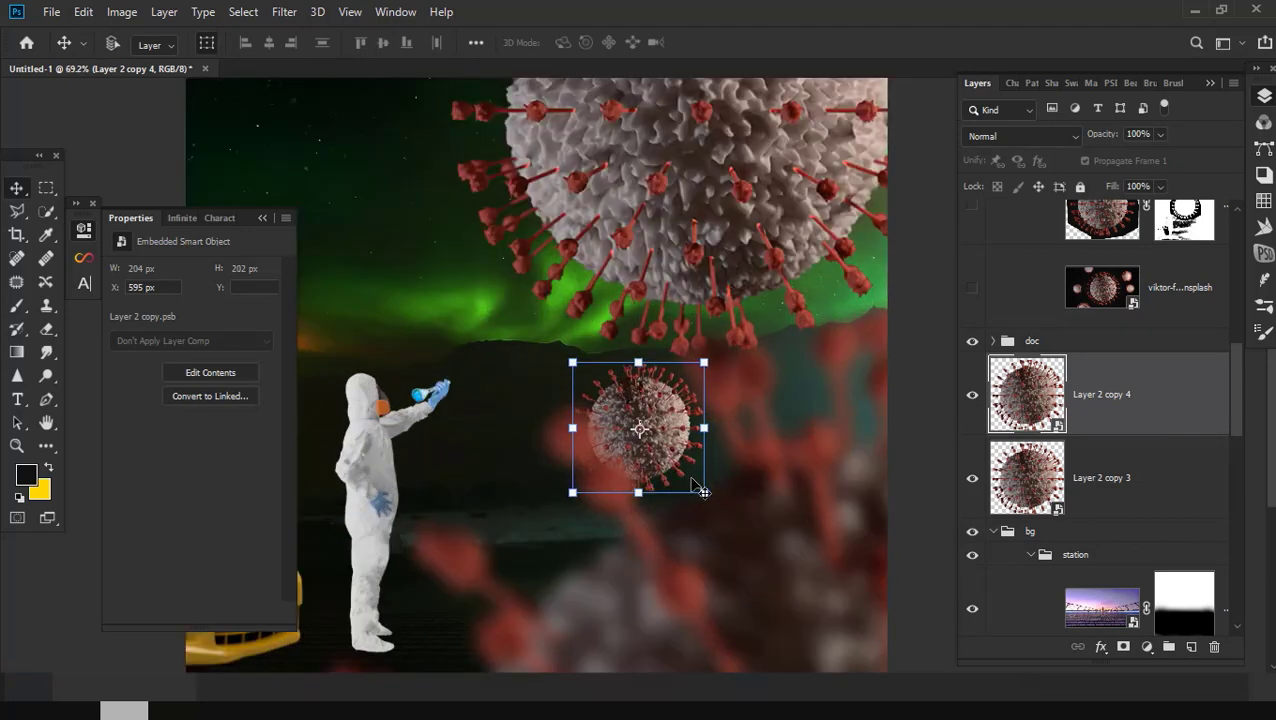
pyautogui.moveTo(707, 493)
pyautogui.mouseDown()
pyautogui.moveTo(634, 424)
pyautogui.moveTo(653, 449)
pyautogui.mouseUp()
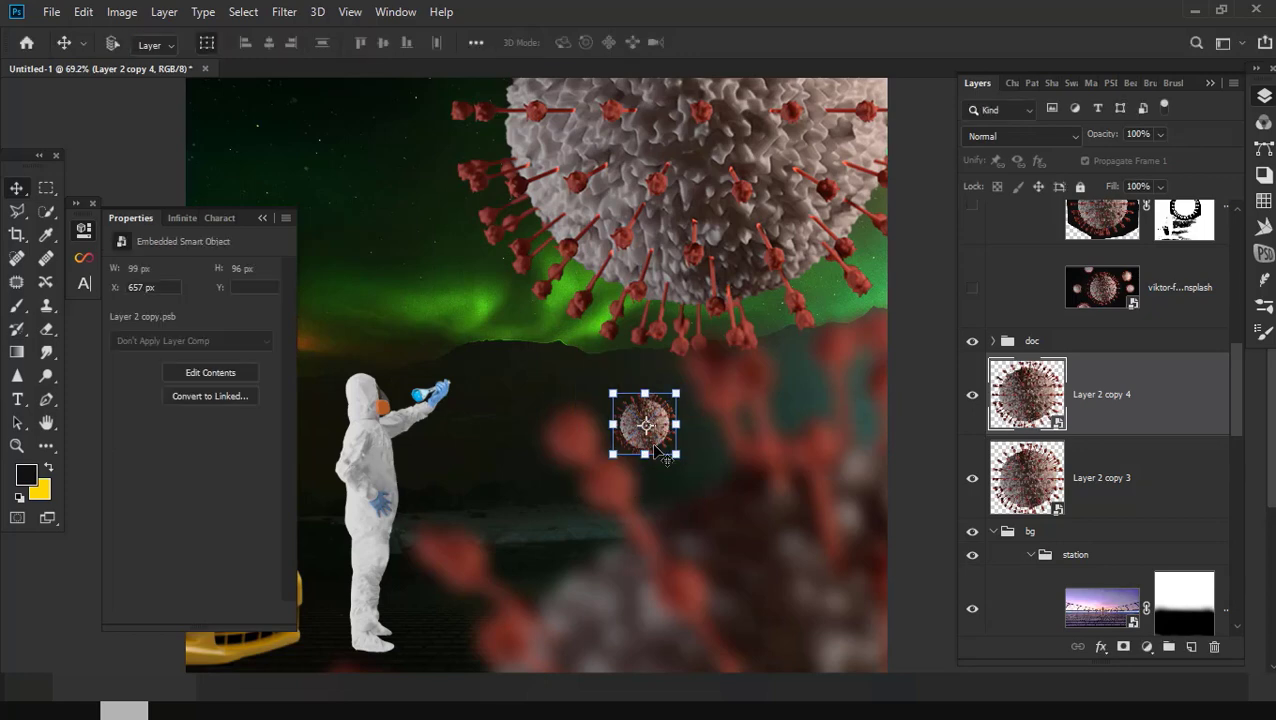
pyautogui.scroll(-2, 655, 447)
pyautogui.moveTo(666, 448); pyautogui.dragTo(561, 469)
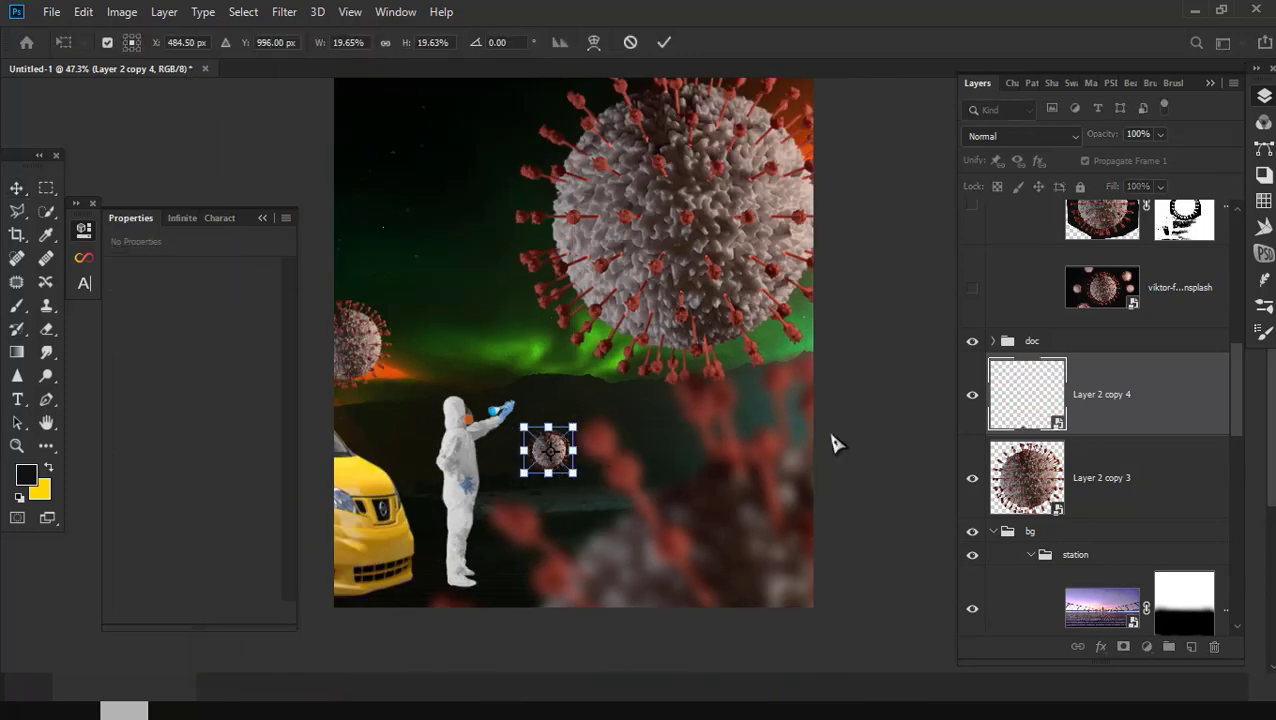
pyautogui.scroll(-1, 464, 420)
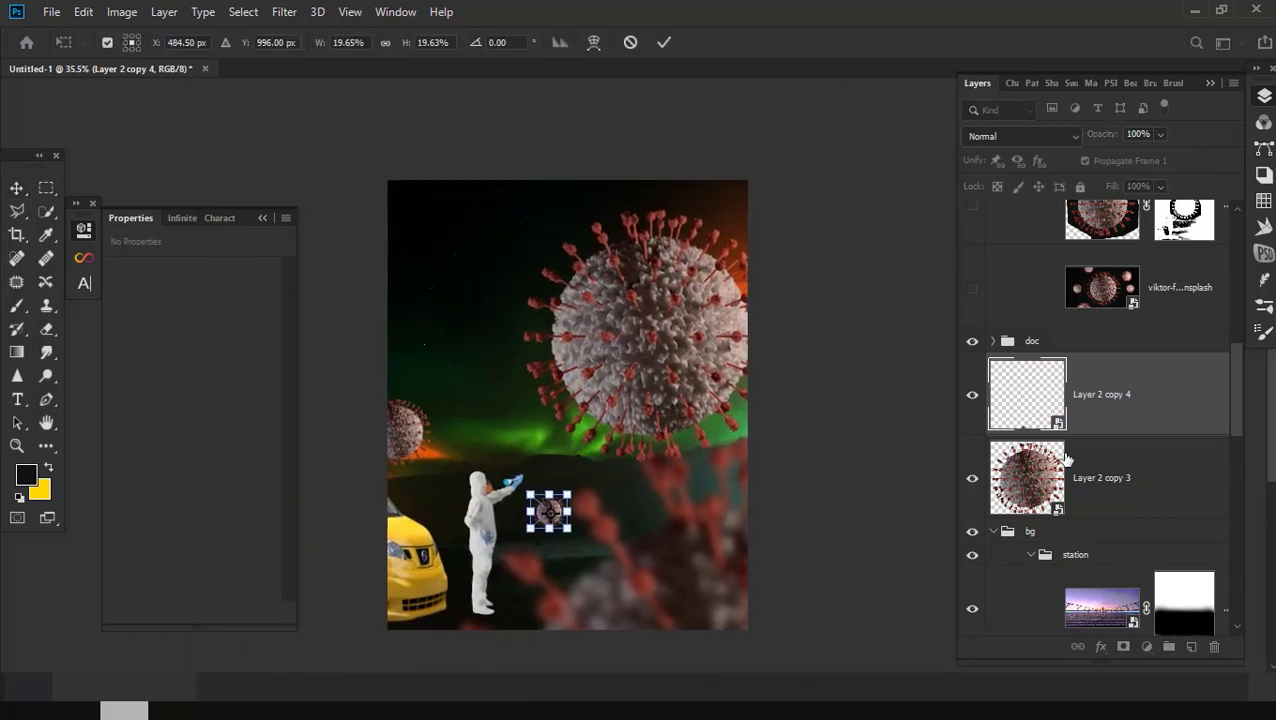
pyautogui.scroll(2, 1067, 458)
pyautogui.scroll(3, 1066, 458)
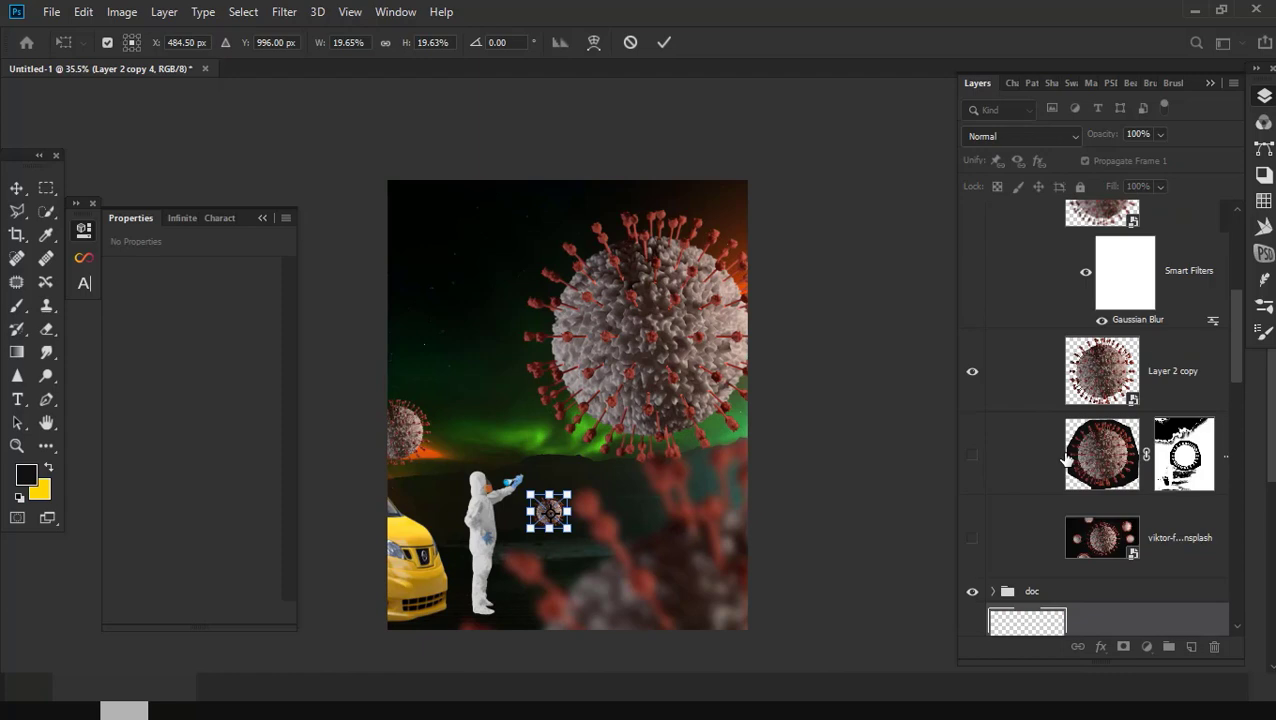
# Step: Duplicate the blurred foreground virus layer, then rotate and enlarge the new copy
pyautogui.click(1102, 380)
pyautogui.moveTo(1102, 357); pyautogui.dragTo(869, 379)
pyautogui.scroll(-2, 690, 430)
pyautogui.scroll(-2, 690, 430)
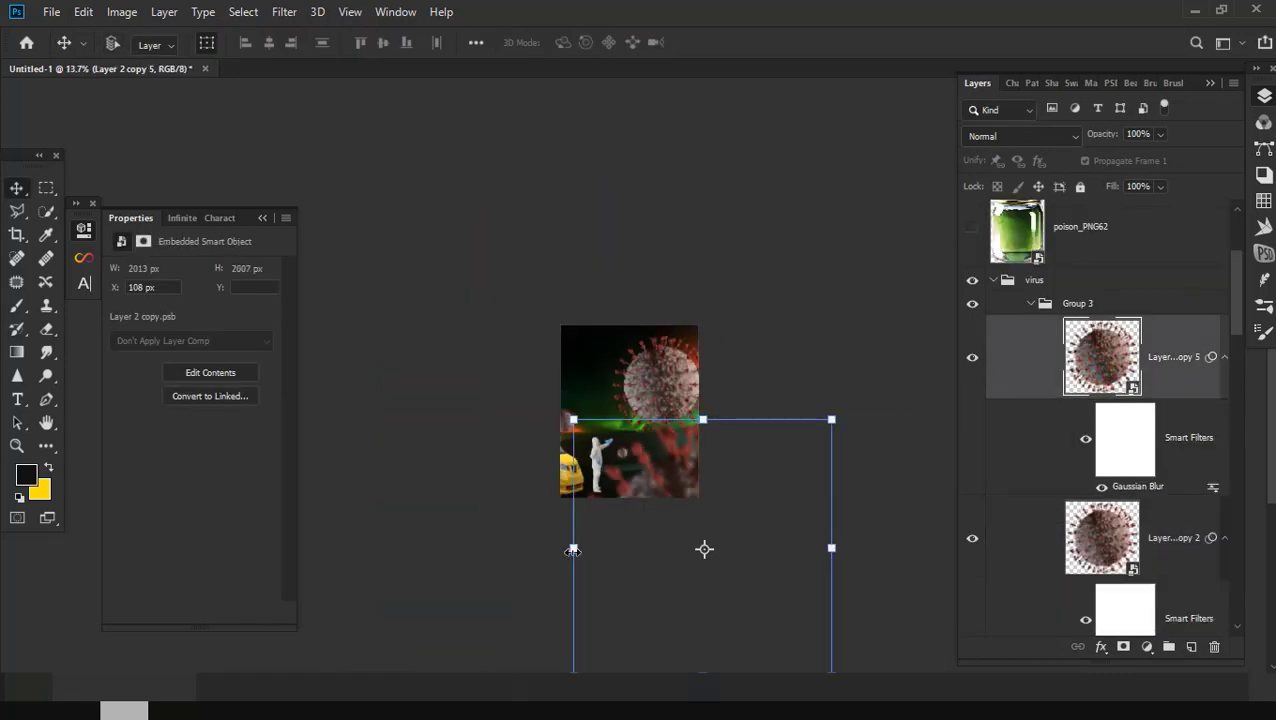
pyautogui.moveTo(573, 551)
pyautogui.mouseDown()
pyautogui.moveTo(541, 447)
pyautogui.moveTo(547, 570)
pyautogui.moveTo(504, 535)
pyautogui.moveTo(748, 580)
pyautogui.moveTo(545, 335)
pyautogui.mouseUp()
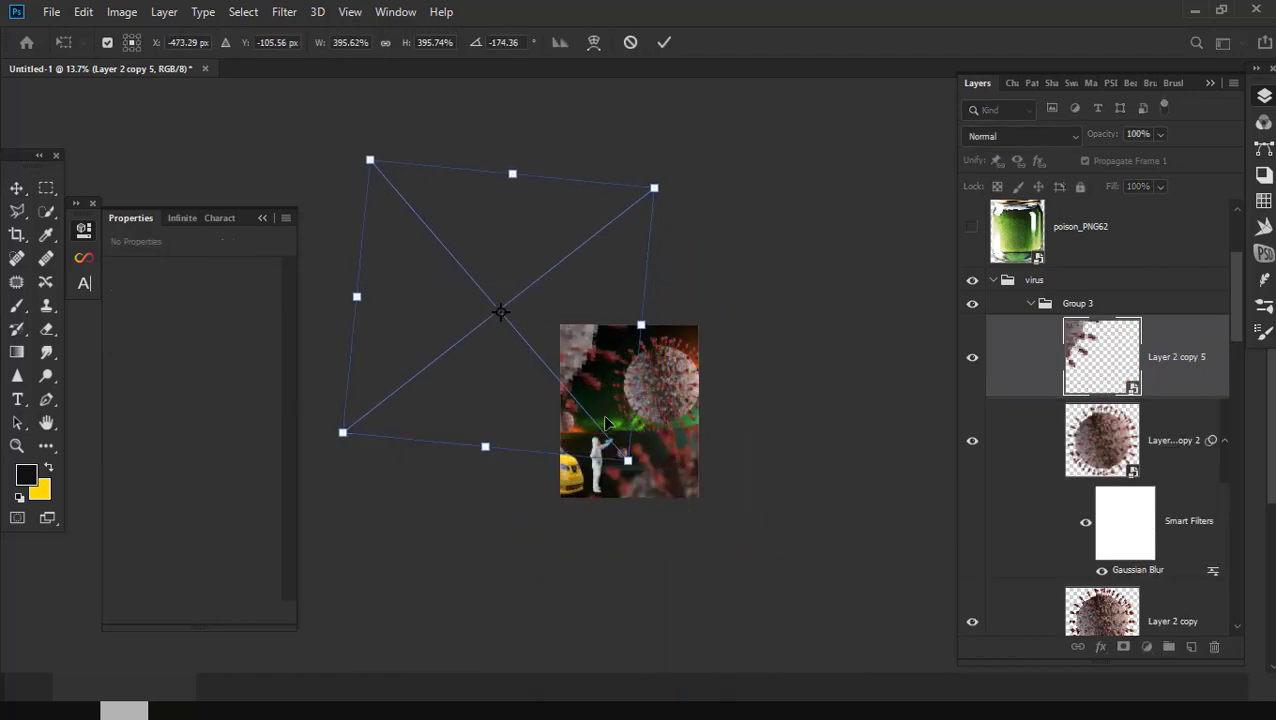
pyautogui.scroll(-2, 604, 423)
pyautogui.moveTo(600, 424); pyautogui.dragTo(541, 398)
pyautogui.press('Return')
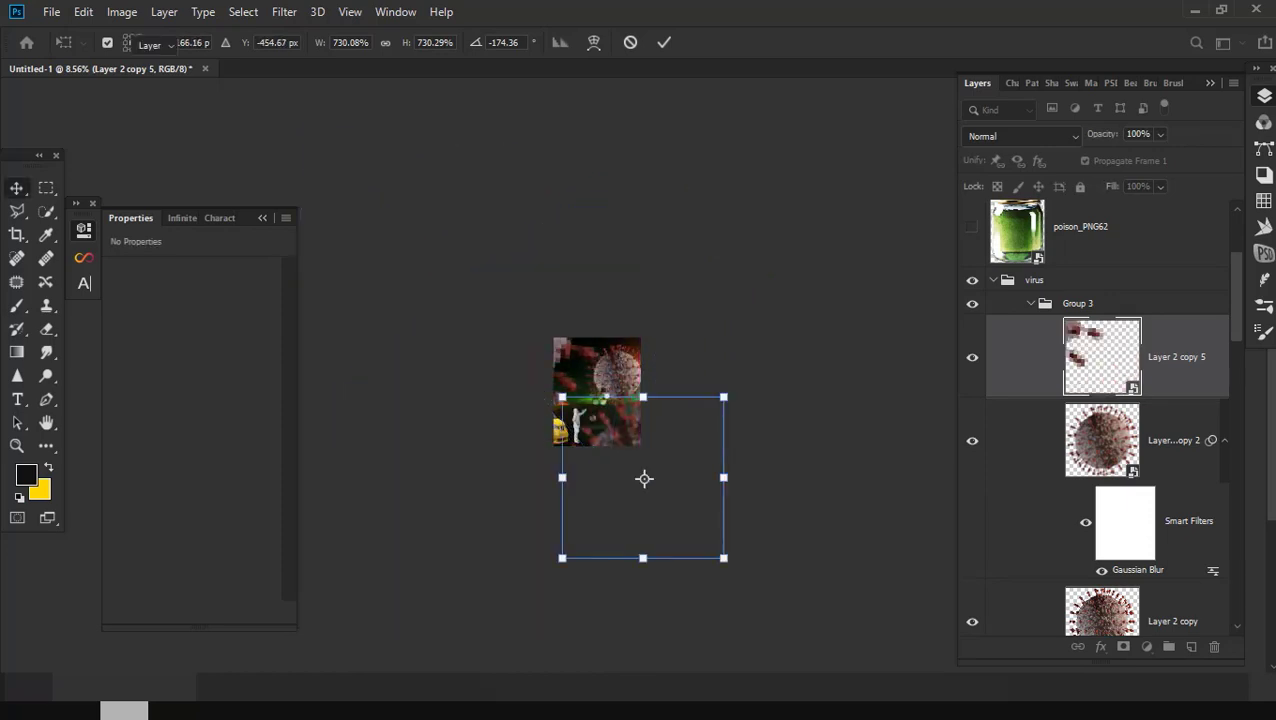
# Step: Move one blurred virus copy up-left and the other right and down
pyautogui.scroll(5, 459, 302)
pyautogui.scroll(-2, 614, 374)
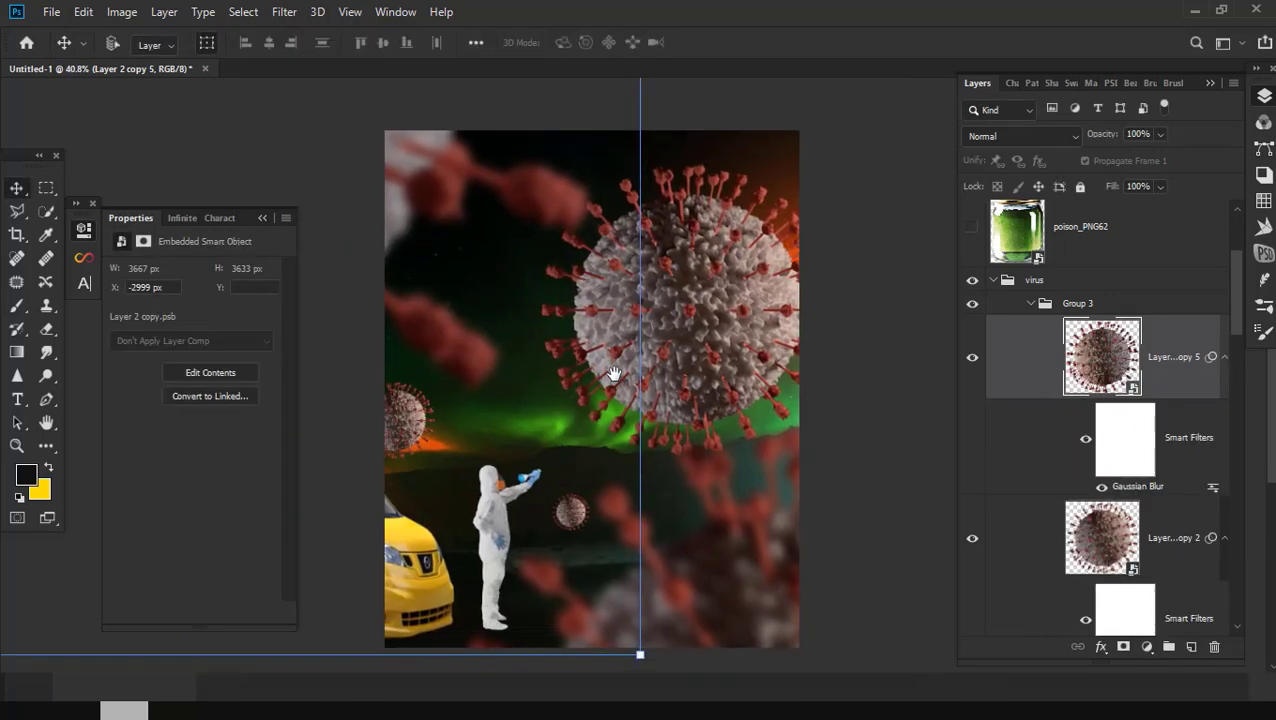
pyautogui.moveTo(494, 318); pyautogui.dragTo(470, 303)
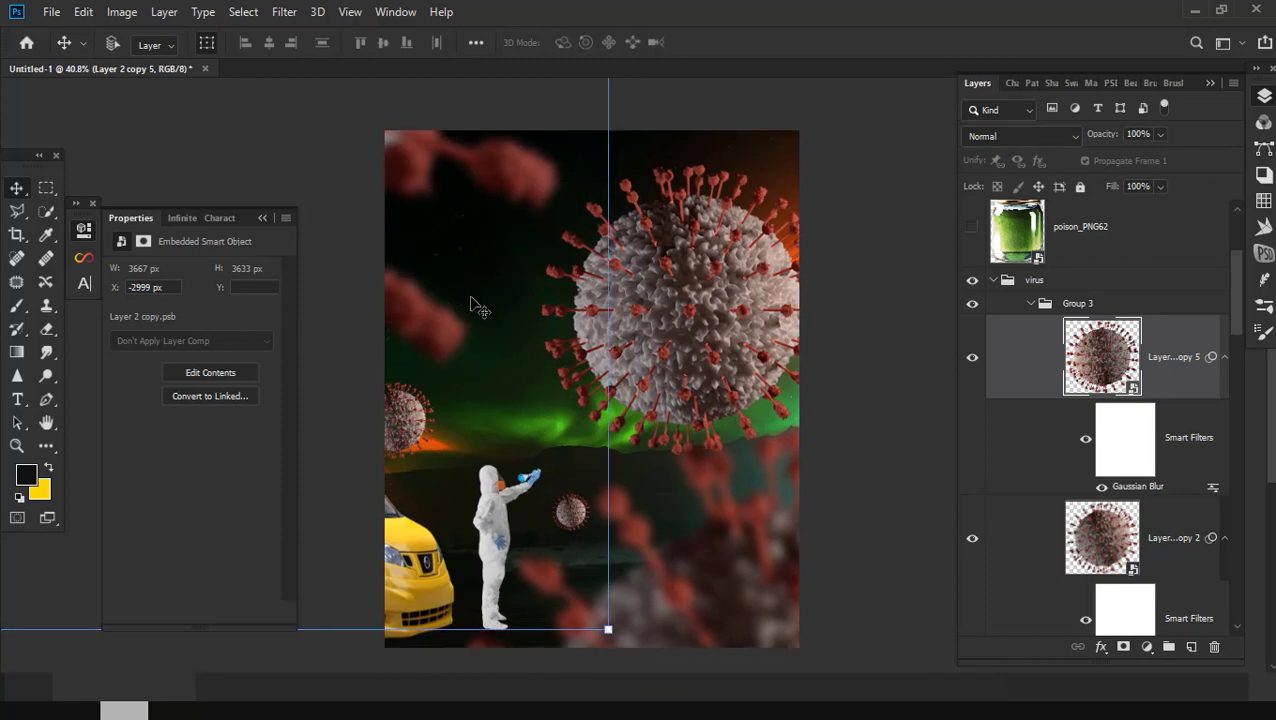
pyautogui.moveTo(685, 500); pyautogui.dragTo(804, 521)
# Step: Select Layer 2 copy 5 and then Layer 2 copy 4 in the Layers panel
pyautogui.scroll(2, 646, 447)
pyautogui.scroll(-3, 669, 447)
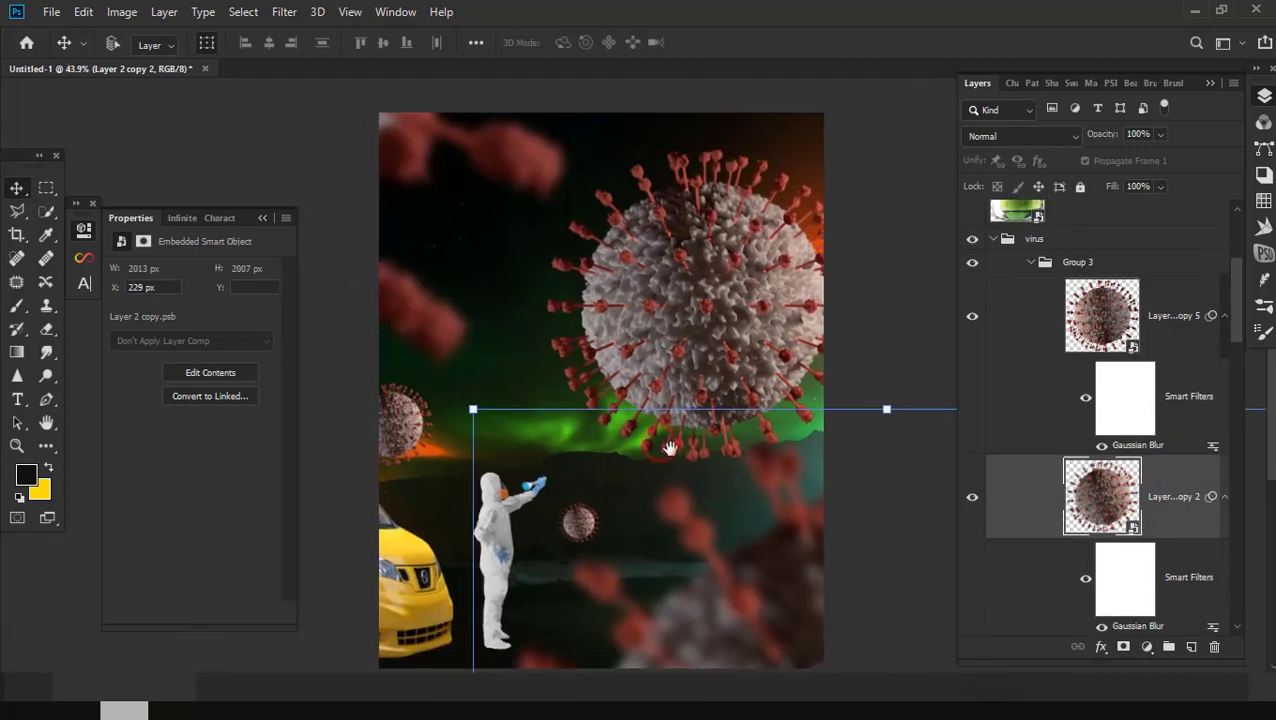
pyautogui.scroll(3, 1099, 484)
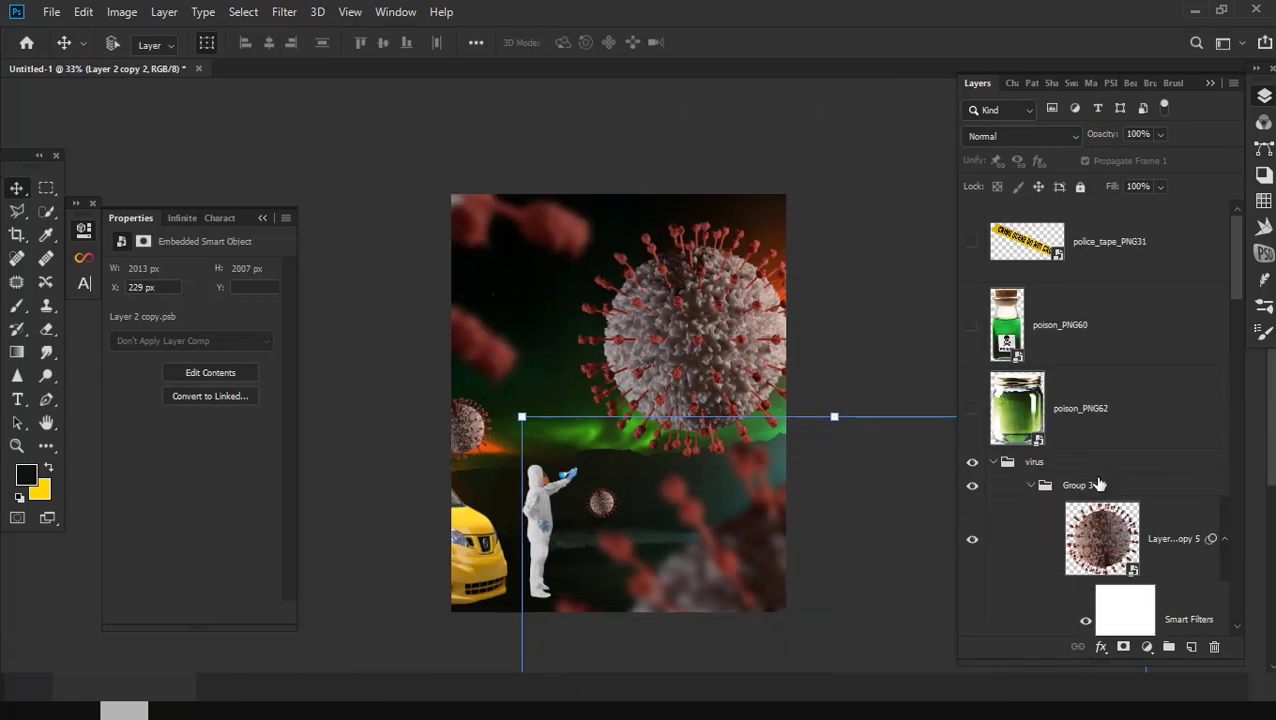
pyautogui.click(1132, 537)
pyautogui.scroll(-3, 1132, 537)
pyautogui.scroll(-3, 1132, 537)
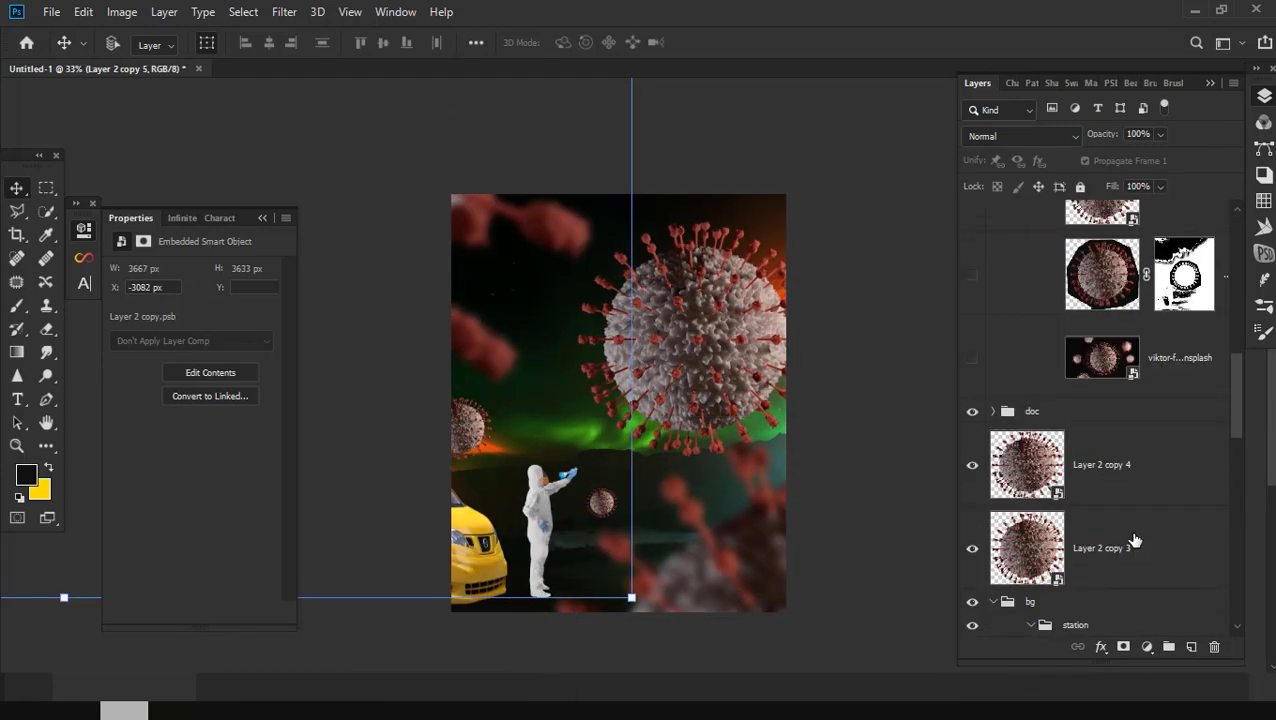
pyautogui.click(1117, 498)
# Step: Group Layer 2 copy 3 and Layer 2 copy 4 into a group named virus2
pyautogui.keyDown('shift'); pyautogui.click(1146, 556); pyautogui.keyUp('shift')
pyautogui.hotkey('ctrl', 'g')
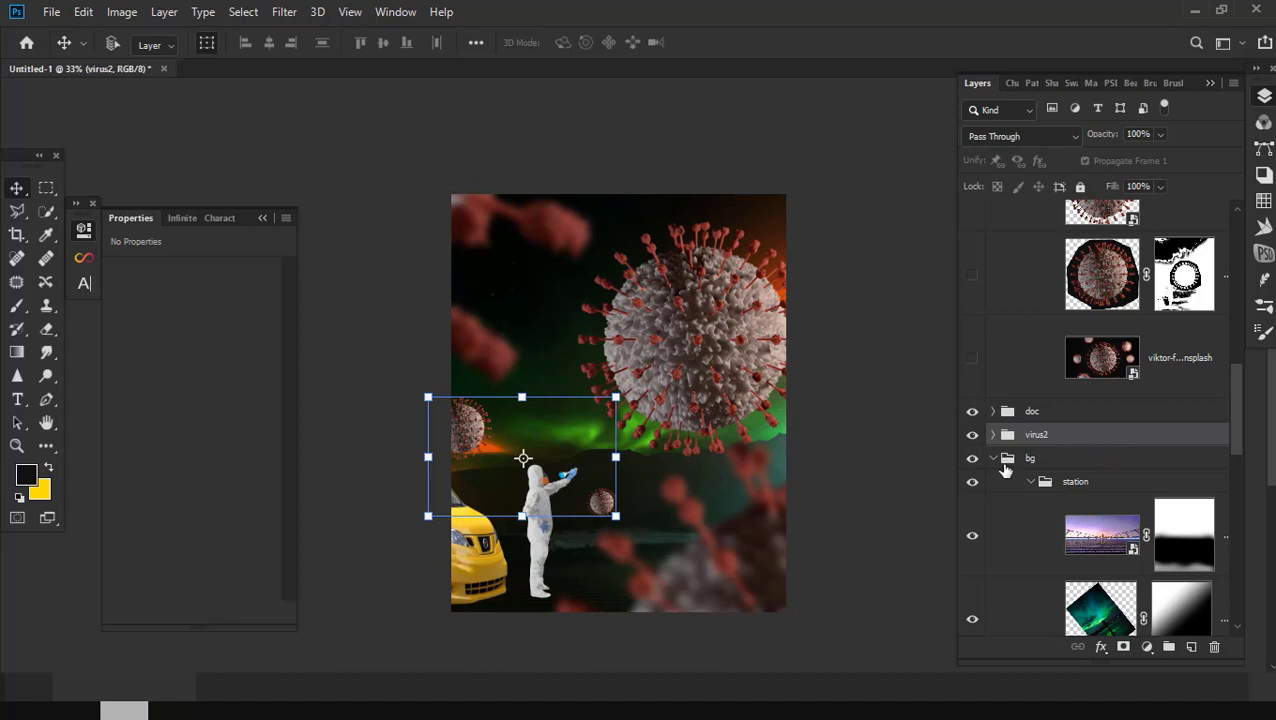
pyautogui.scroll(-5, 1065, 470)
pyautogui.scroll(-5, 1066, 476)
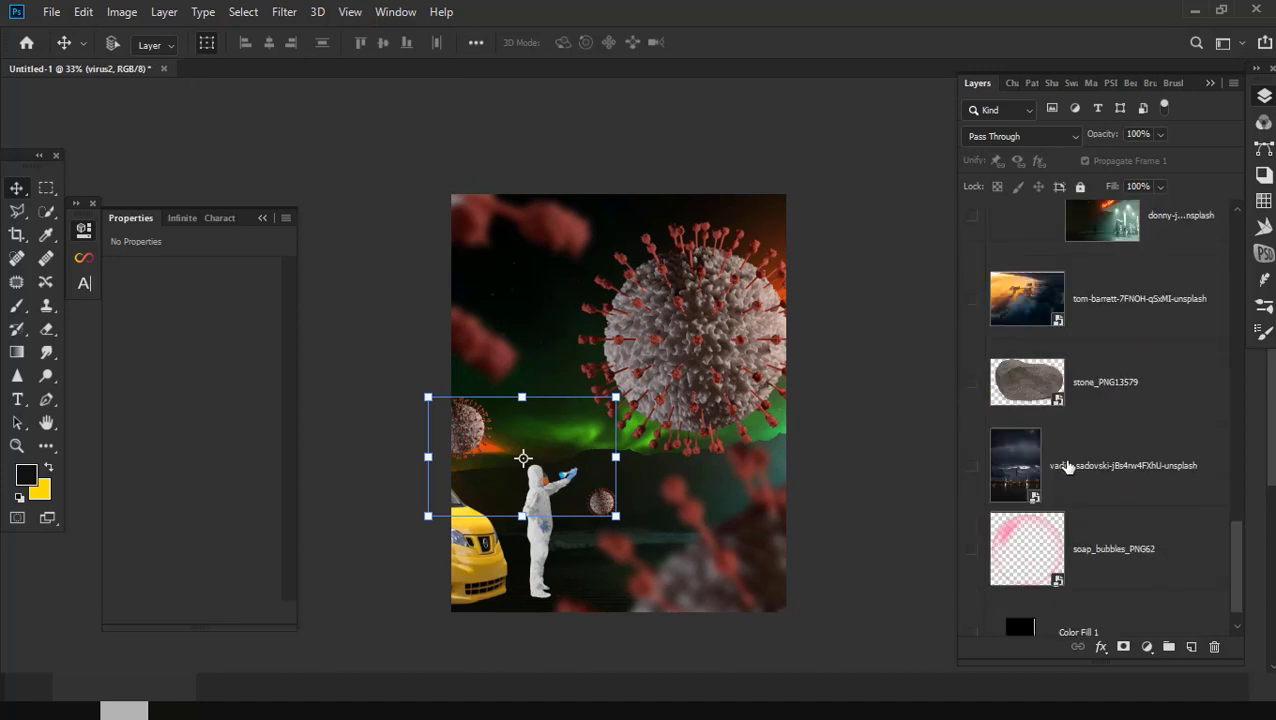
# Step: Delete the vadim-sadovski photo layer and move soap_bubbles_PNG62 into Group 3
pyautogui.click(1113, 484)
pyautogui.click(1214, 647)
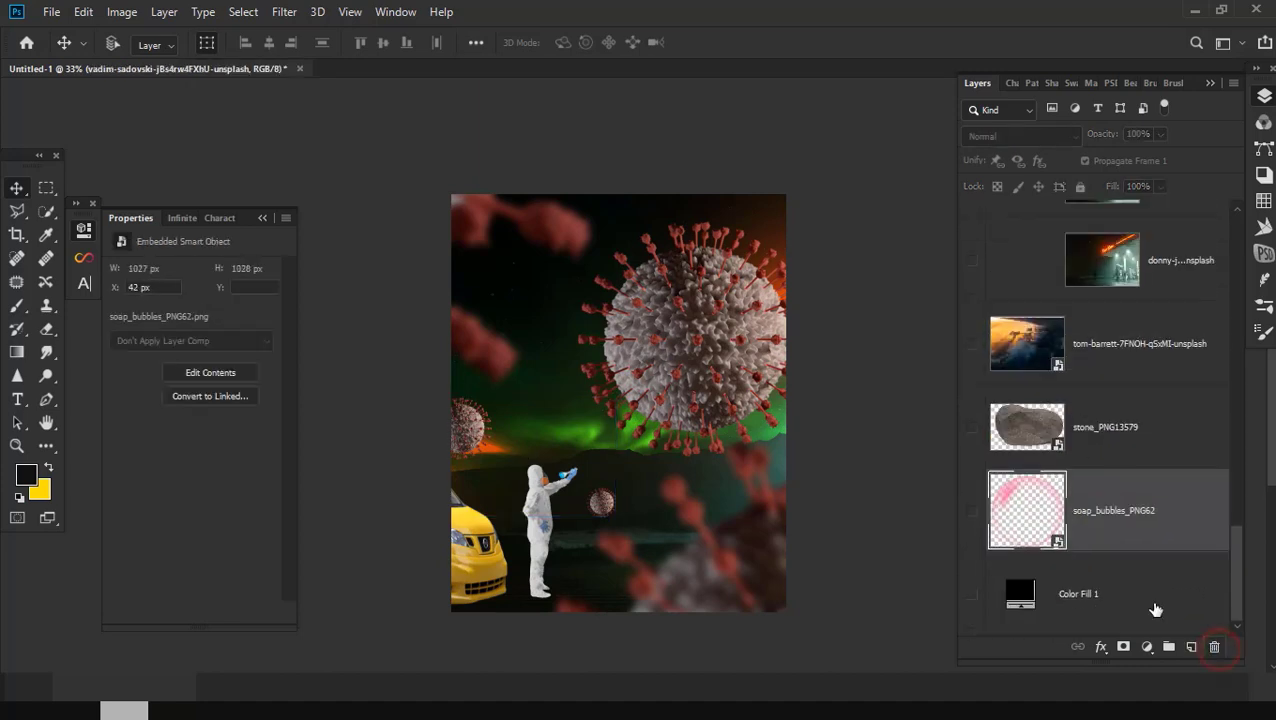
pyautogui.click(1122, 516)
pyautogui.moveTo(1105, 420); pyautogui.dragTo(1085, 360)
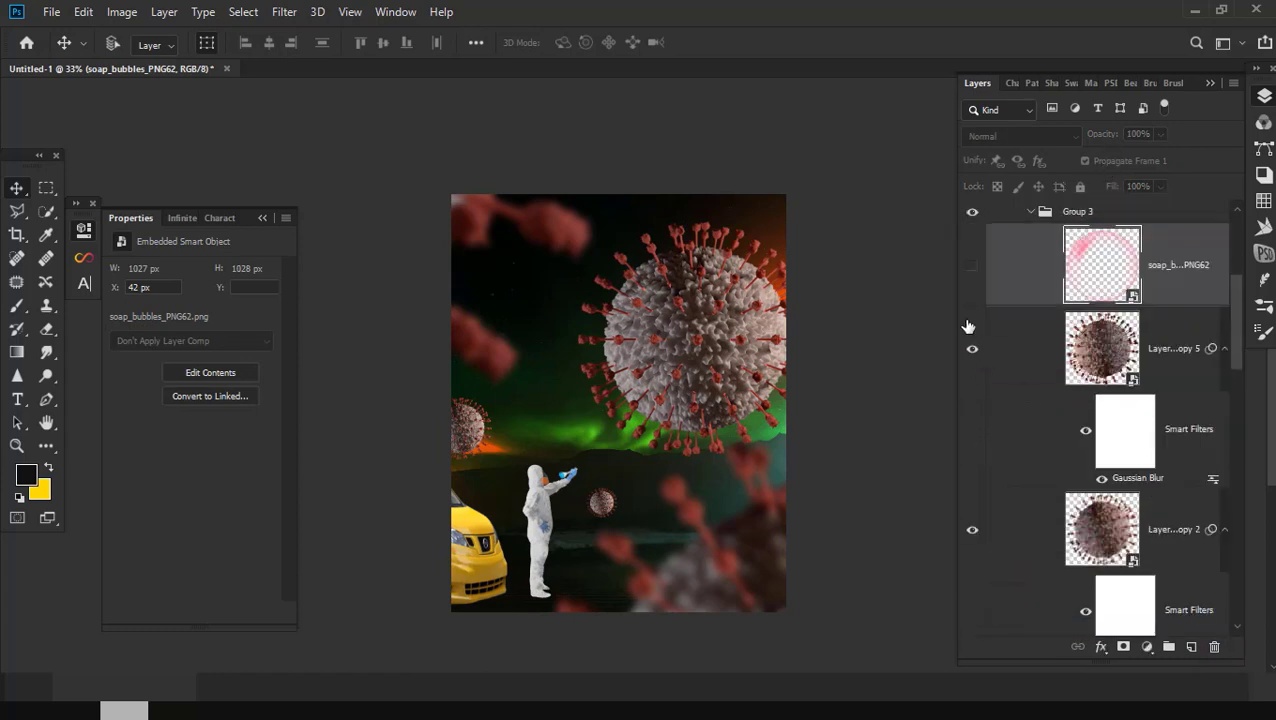
# Step: Show the soap bubble in Color Dodge and shift its hue -180 to green
pyautogui.click(971, 268)
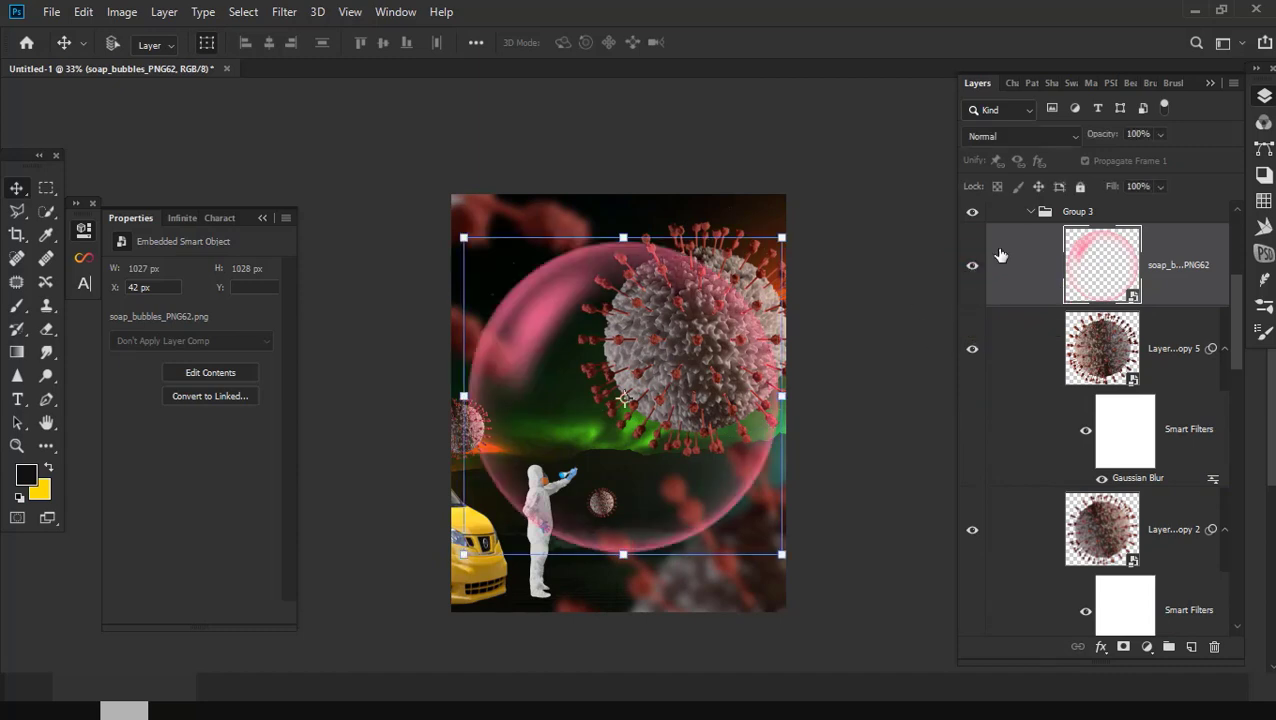
pyautogui.click(1013, 137)
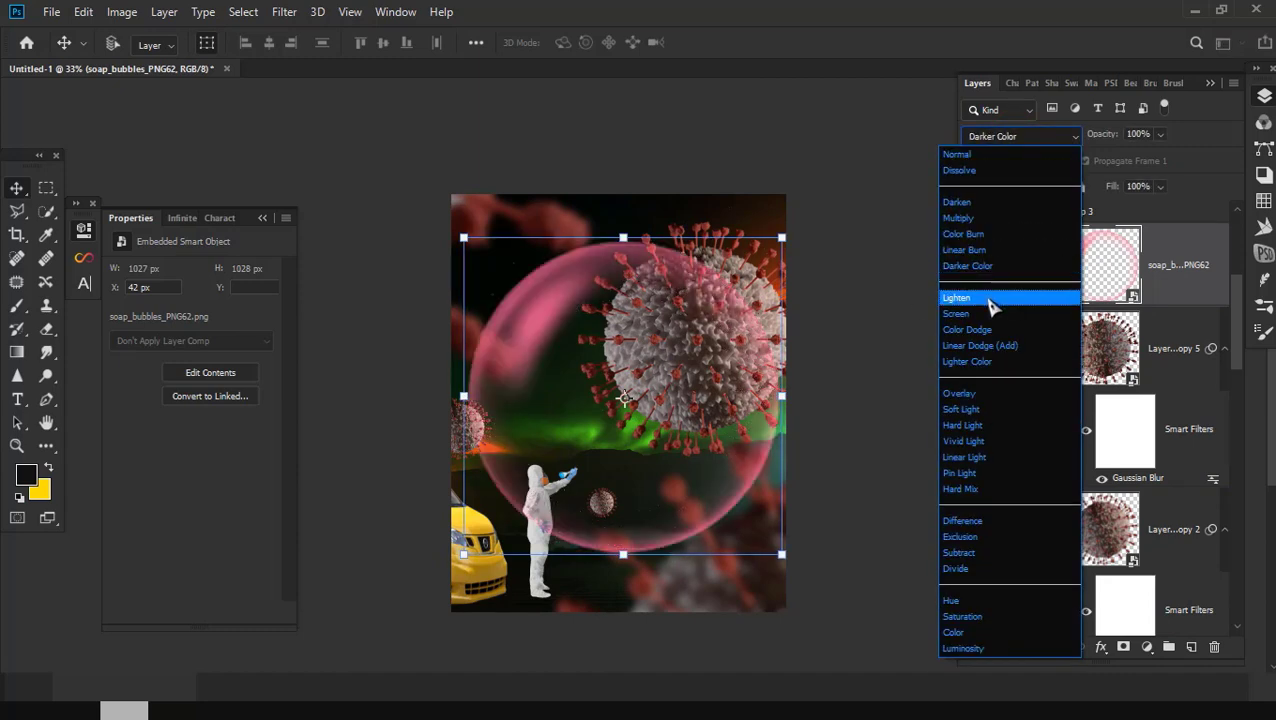
pyautogui.click(981, 338)
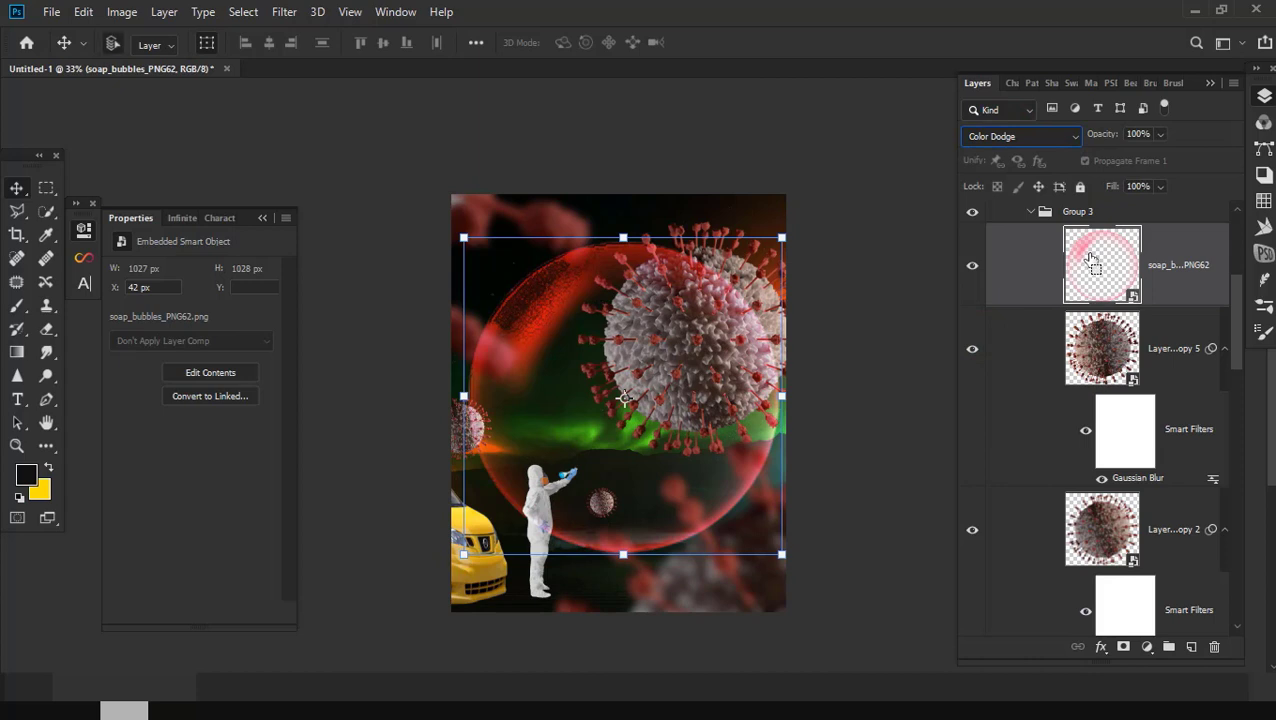
pyautogui.hotkey('ctrl', 'u')
pyautogui.moveTo(712, 114); pyautogui.dragTo(265, 130)
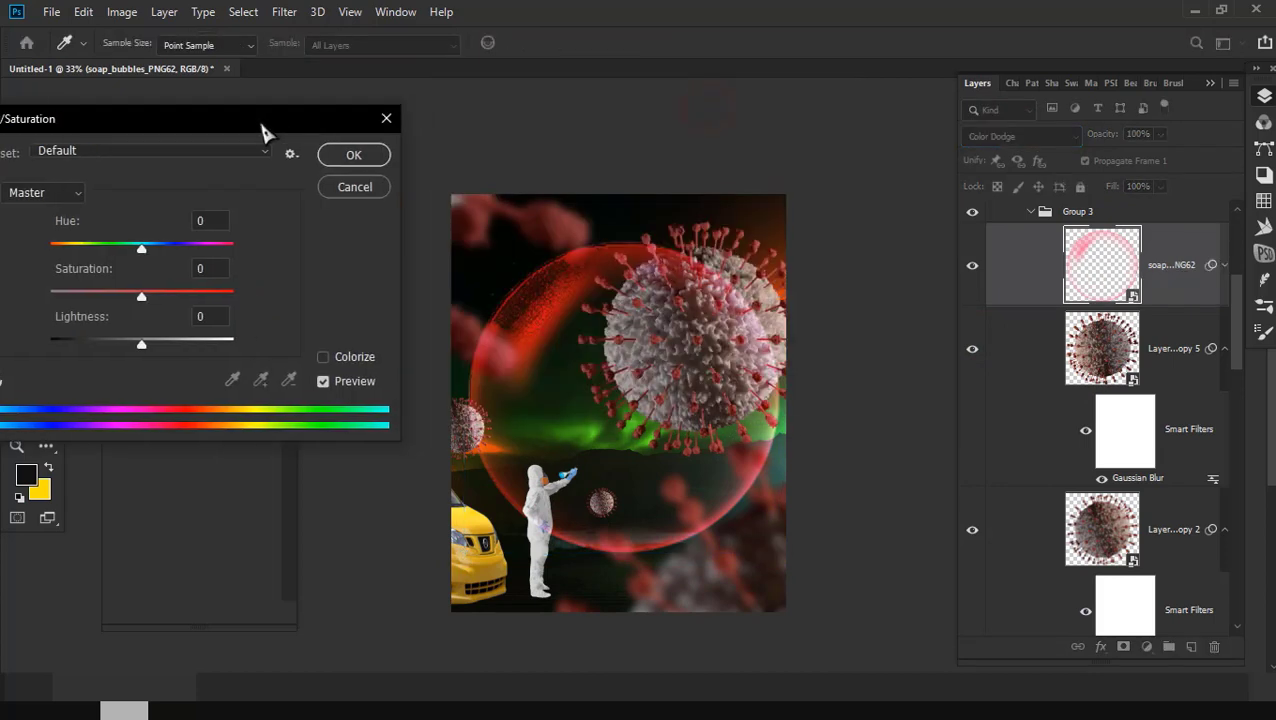
pyautogui.moveTo(141, 247); pyautogui.dragTo(48, 253)
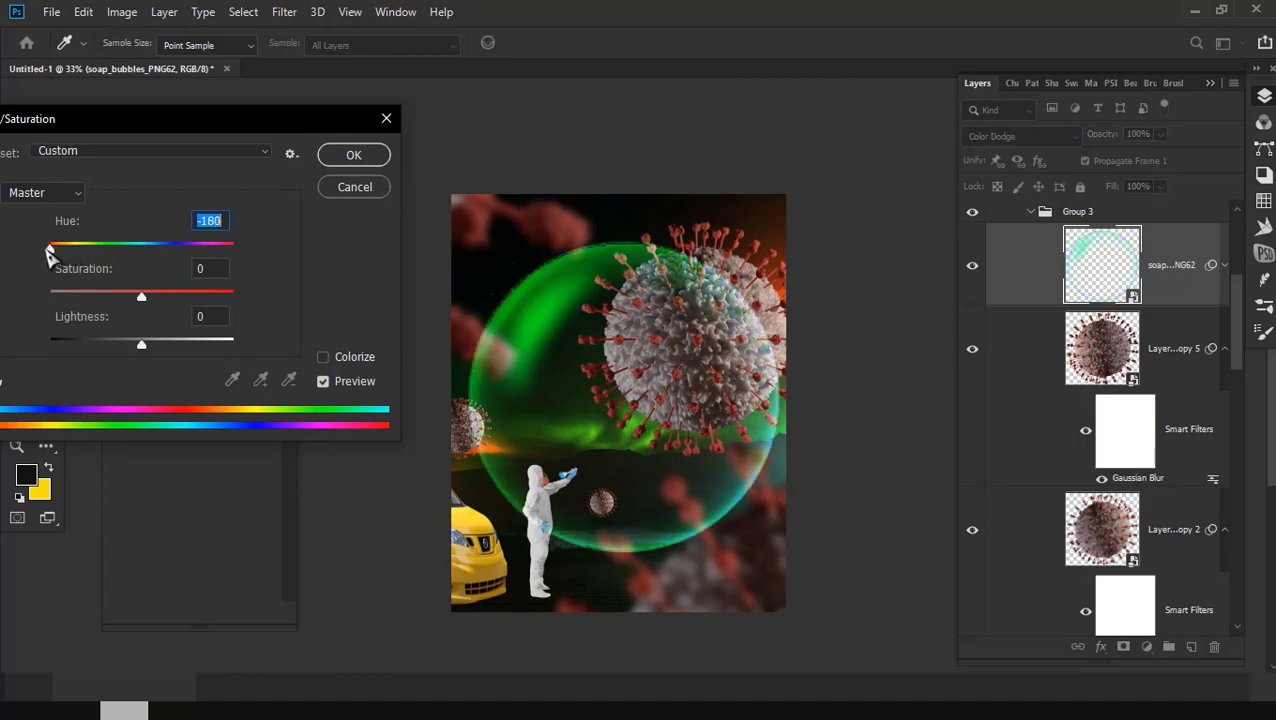
pyautogui.click(353, 156)
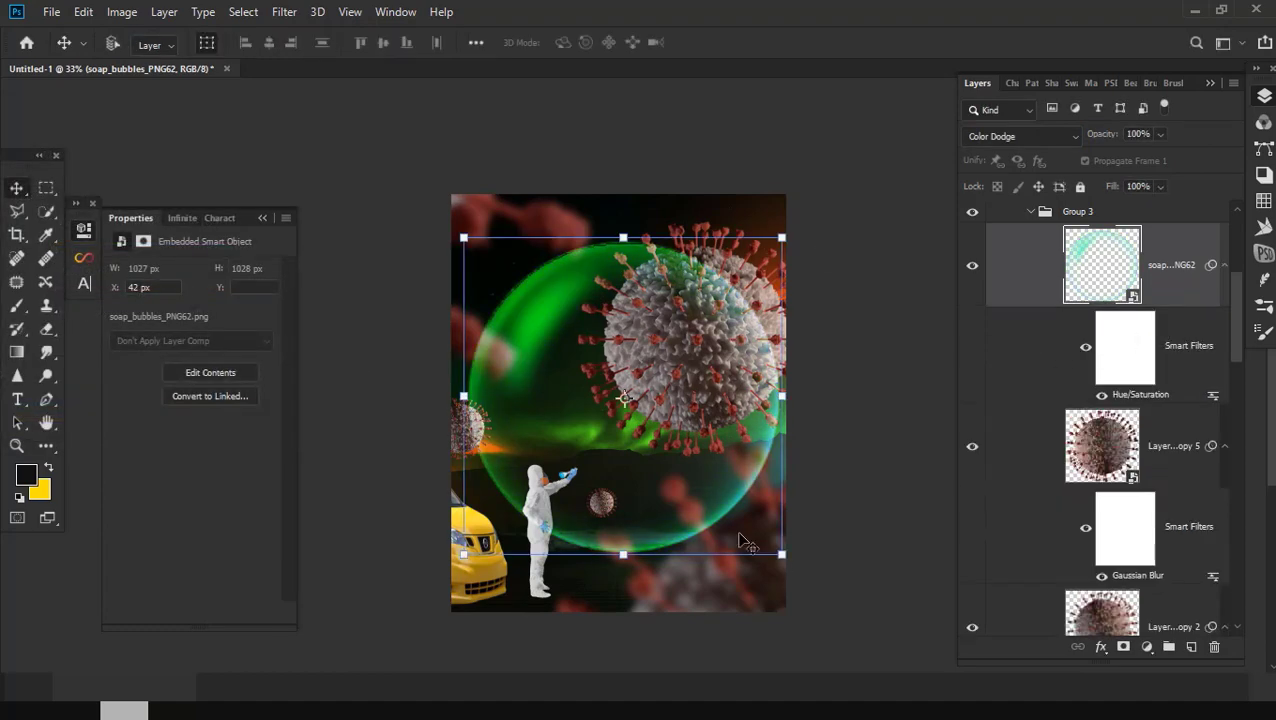
# Step: Enlarge the bubble to 787 px over the virus, then hide Layer 2 copy
pyautogui.moveTo(745, 541)
pyautogui.mouseDown()
pyautogui.moveTo(818, 479)
pyautogui.moveTo(731, 380)
pyautogui.moveTo(749, 417)
pyautogui.mouseUp()
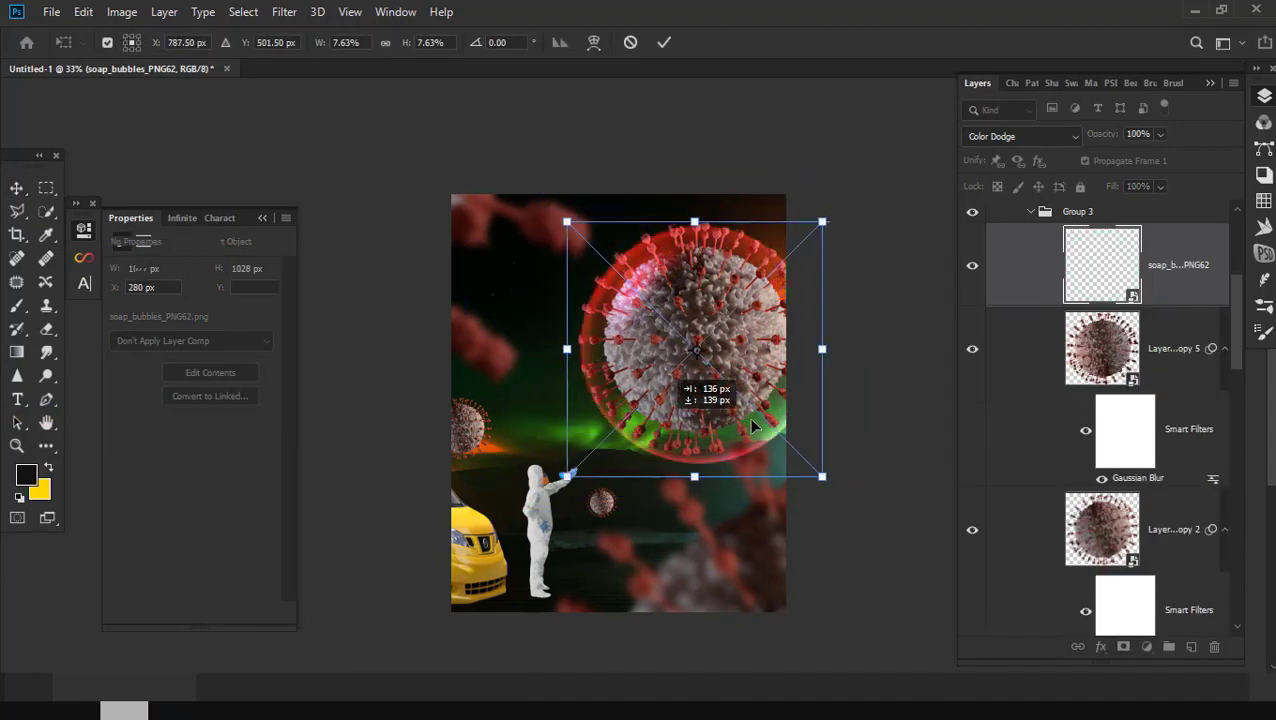
pyautogui.press('Return')
pyautogui.scroll(2, 716, 390)
pyautogui.scroll(2, 716, 390)
pyautogui.scroll(1, 716, 390)
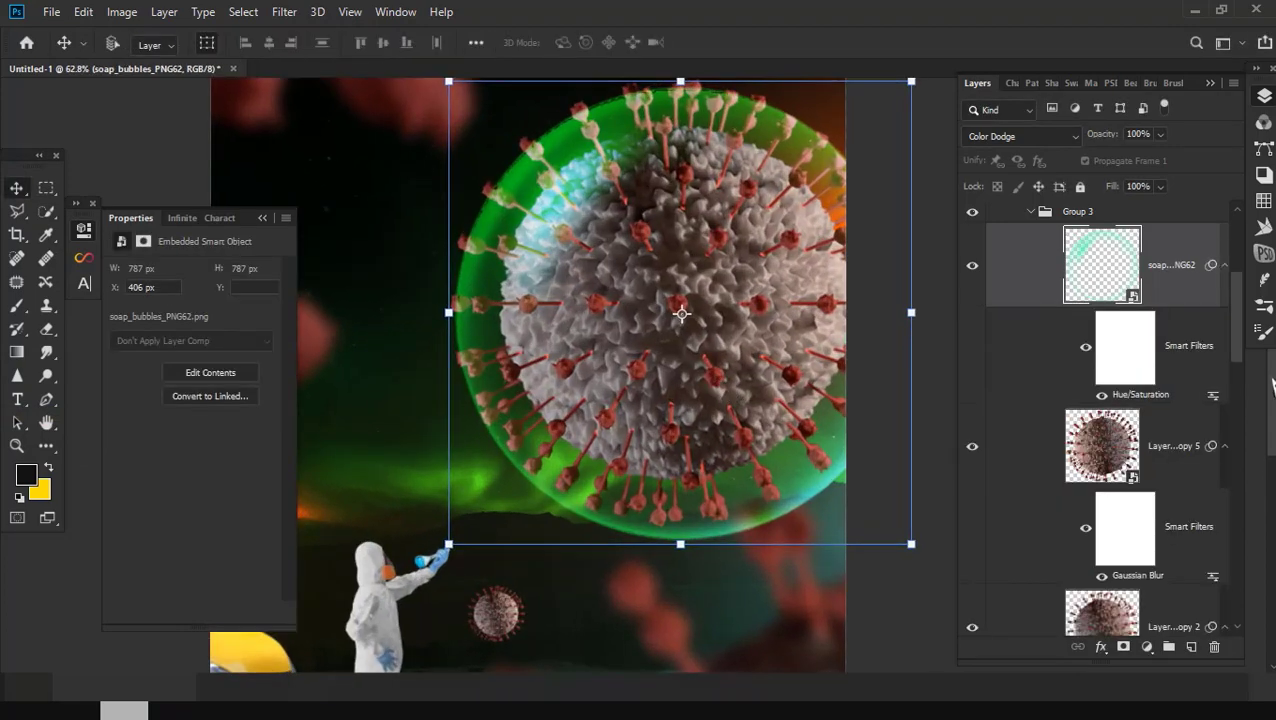
pyautogui.scroll(-3, 1049, 473)
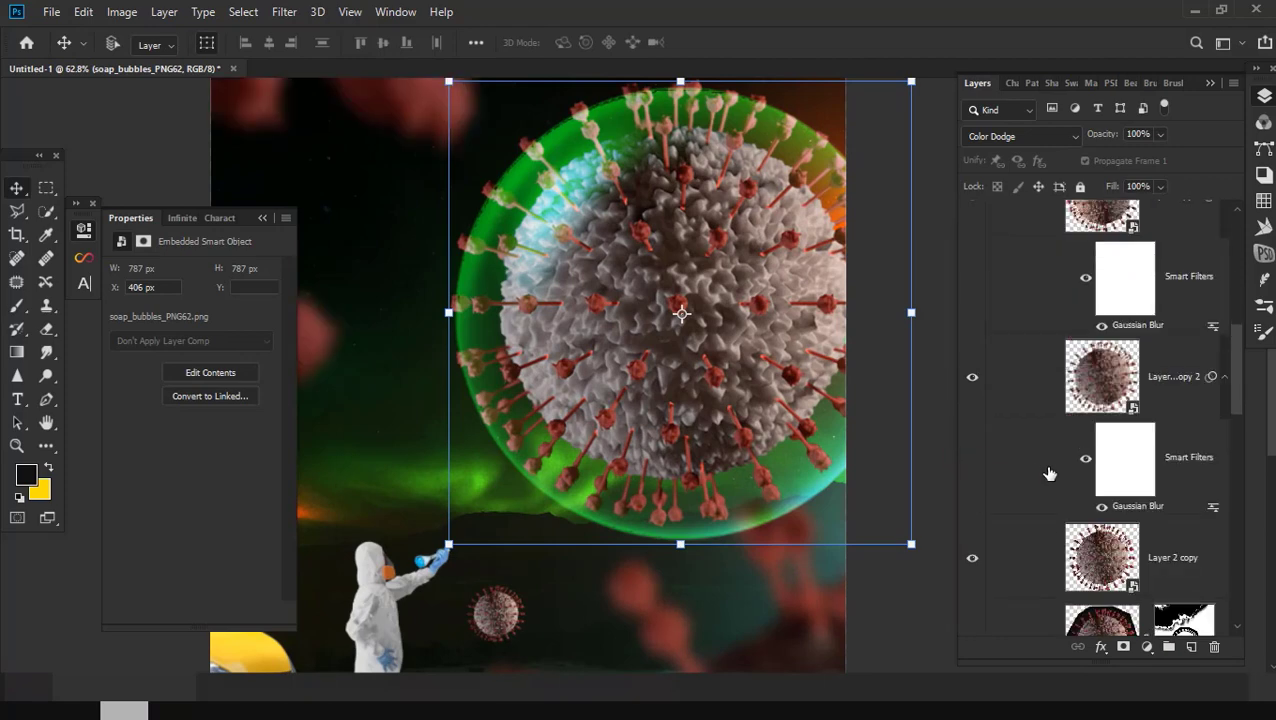
pyautogui.click(972, 378)
pyautogui.scroll(-2, 972, 380)
pyautogui.click(970, 314)
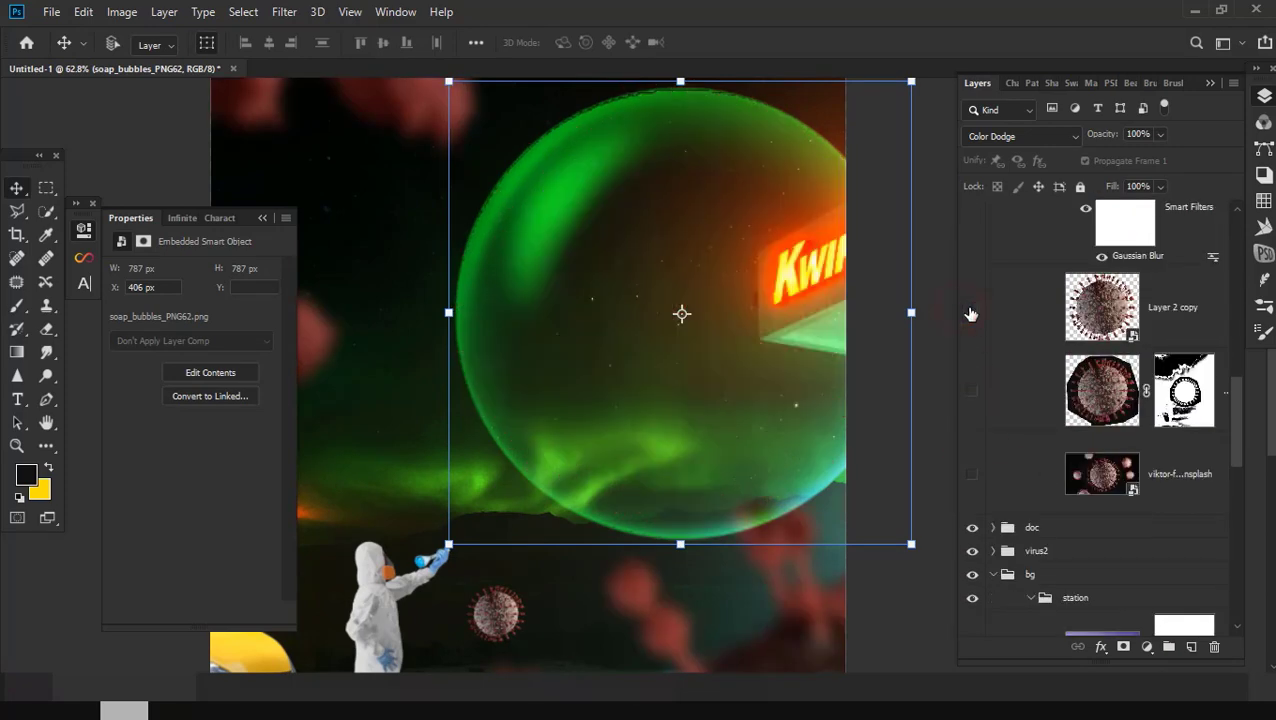
# Step: Show Layer 2 copy again and tint its spikes green with Hue +95
pyautogui.click(1120, 315)
pyautogui.hotkey('ctrl', 'u')
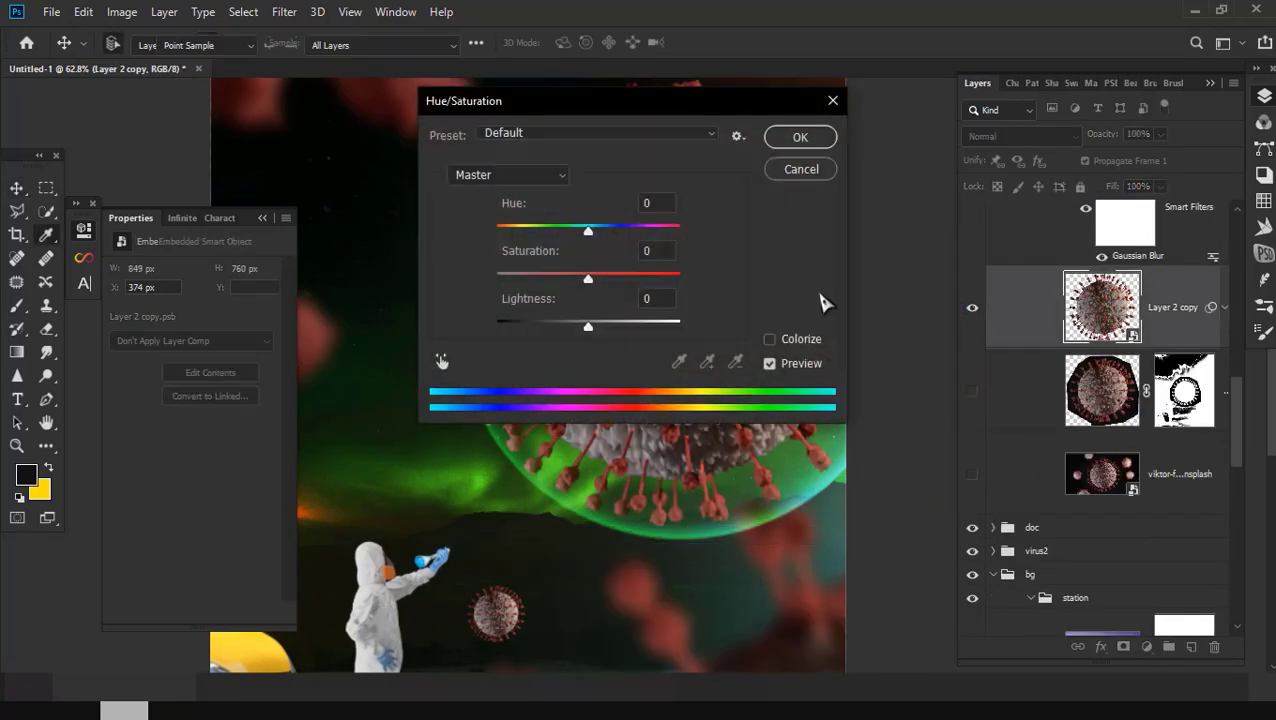
pyautogui.moveTo(584, 120); pyautogui.dragTo(66, 146)
pyautogui.moveTo(85, 258); pyautogui.dragTo(18, 262)
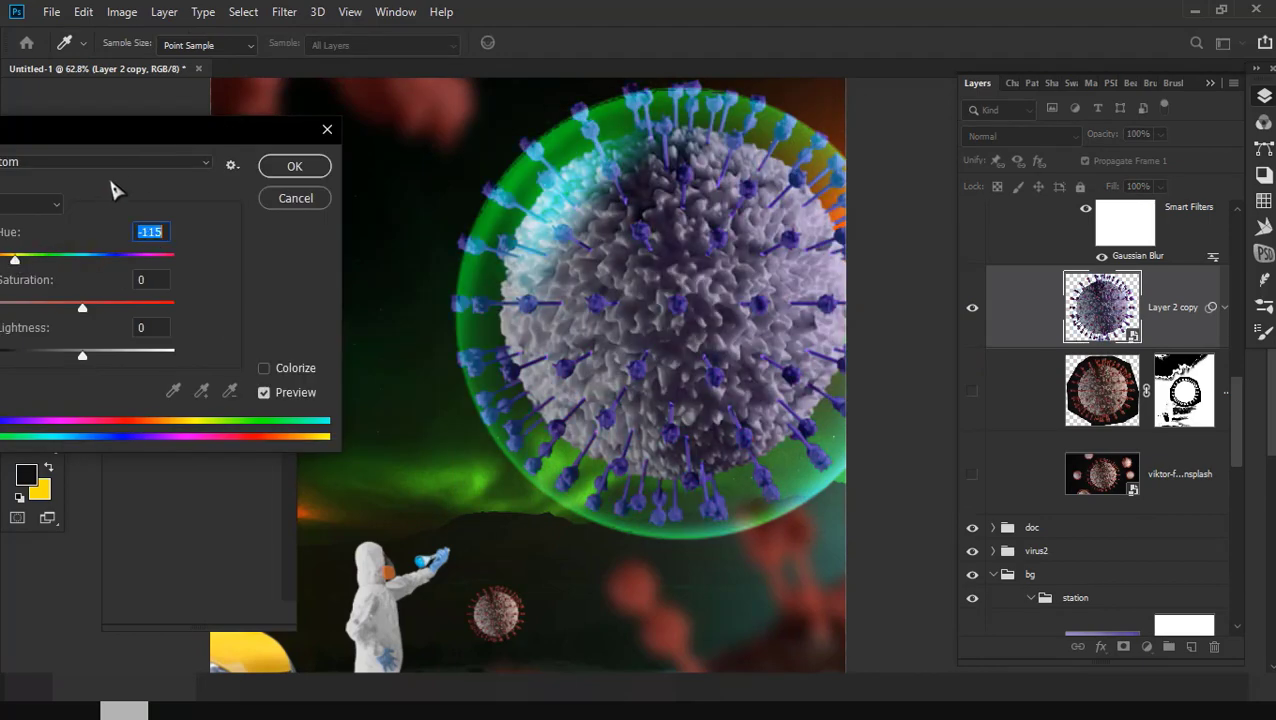
pyautogui.moveTo(140, 133); pyautogui.dragTo(245, 133)
pyautogui.moveTo(119, 260)
pyautogui.mouseDown()
pyautogui.moveTo(105, 262)
pyautogui.moveTo(158, 263)
pyautogui.mouseUp()
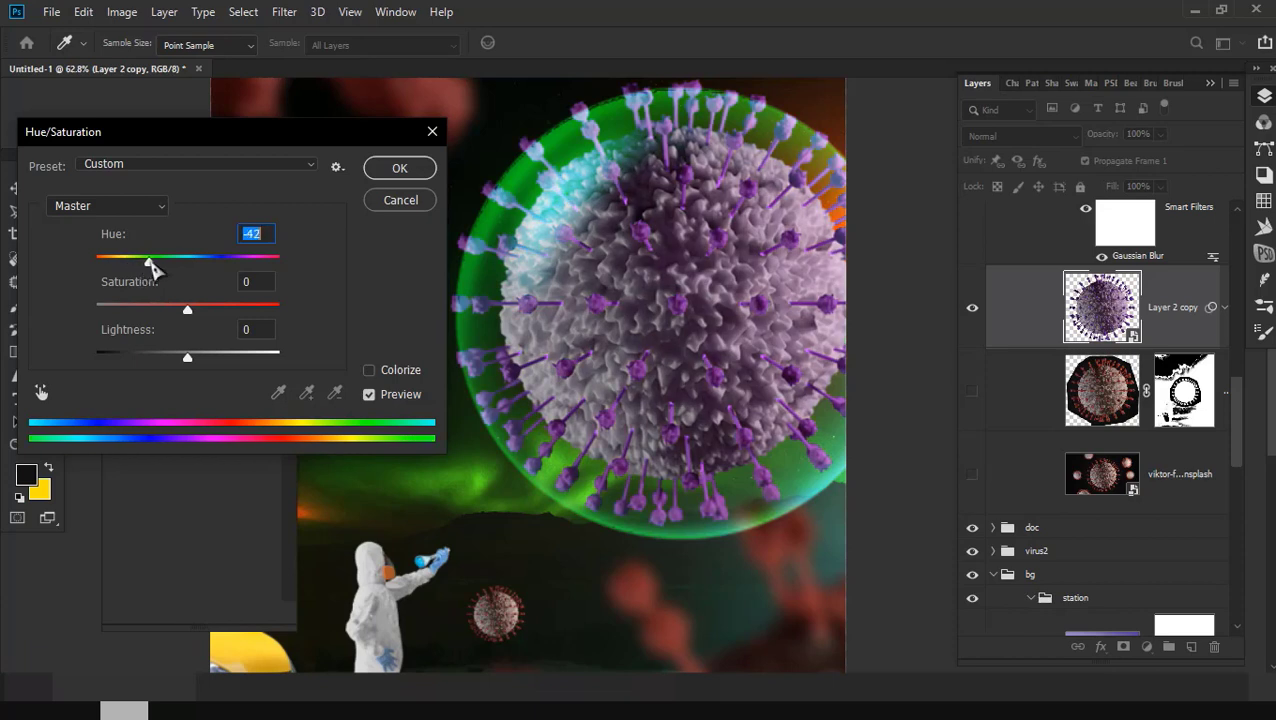
pyautogui.moveTo(173, 262); pyautogui.dragTo(248, 262)
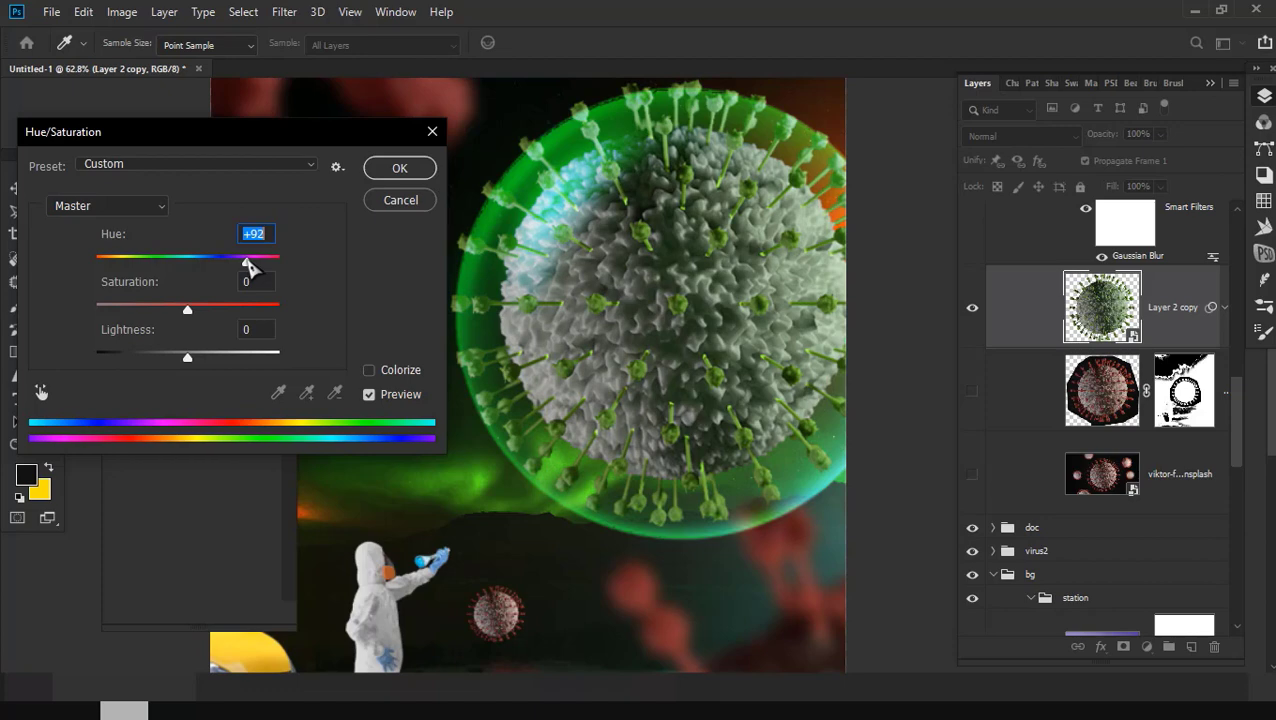
pyautogui.click(377, 170)
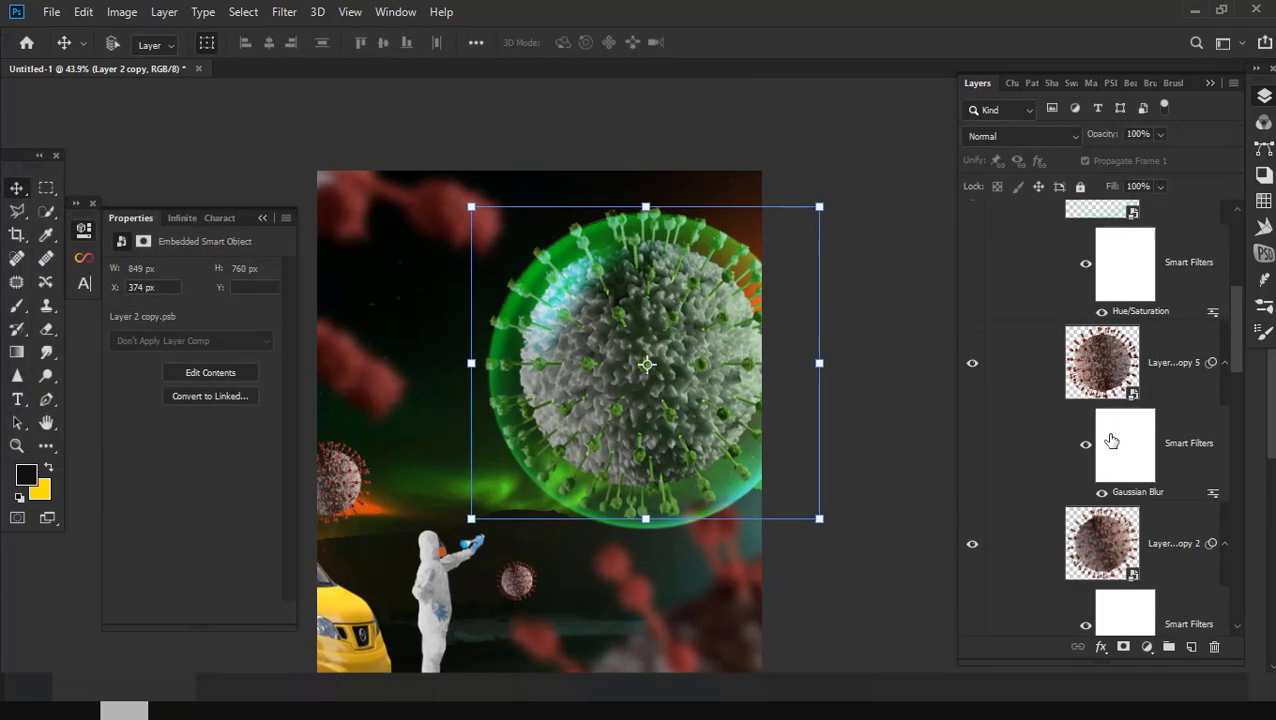
# Step: Start Free Transform on soap_bubbles_PNG62 and enlarge it around the green virus
pyautogui.scroll(5, 1111, 441)
pyautogui.click(1105, 525)
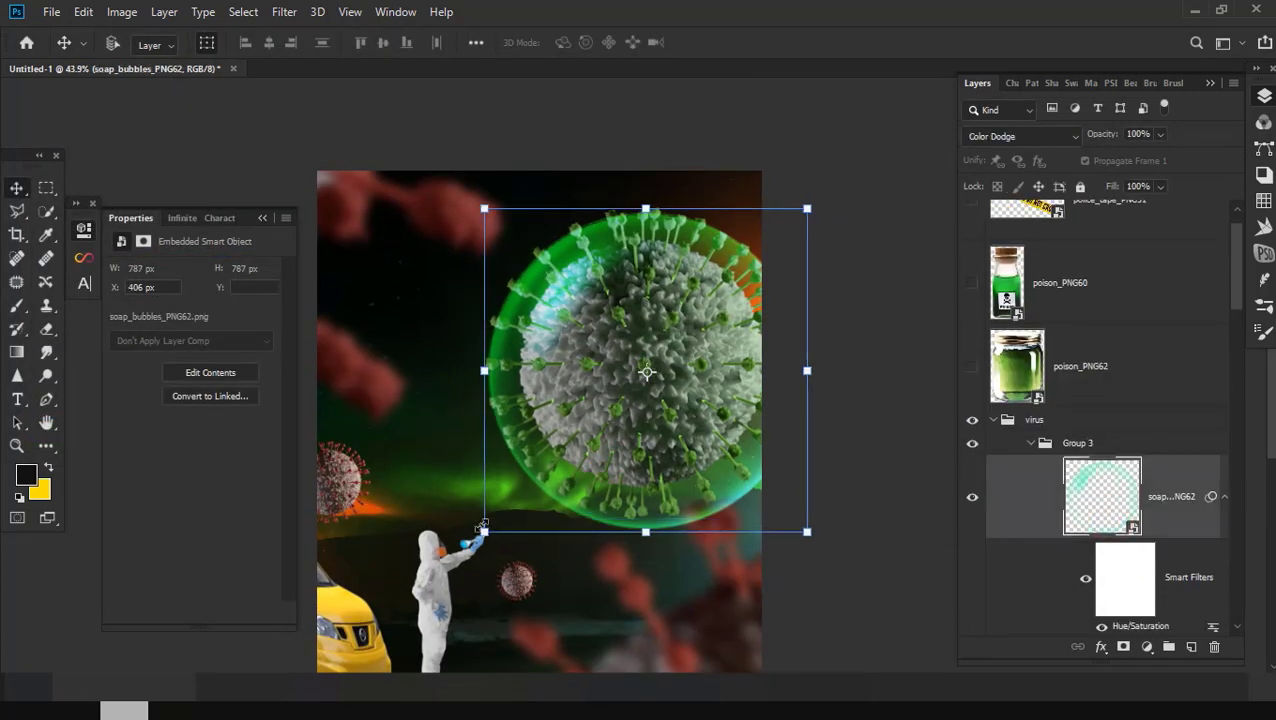
pyautogui.hotkey('ctrl', 't')
pyautogui.moveTo(482, 530)
pyautogui.mouseDown()
pyautogui.moveTo(450, 560)
pyautogui.moveTo(510, 507)
pyautogui.mouseUp()
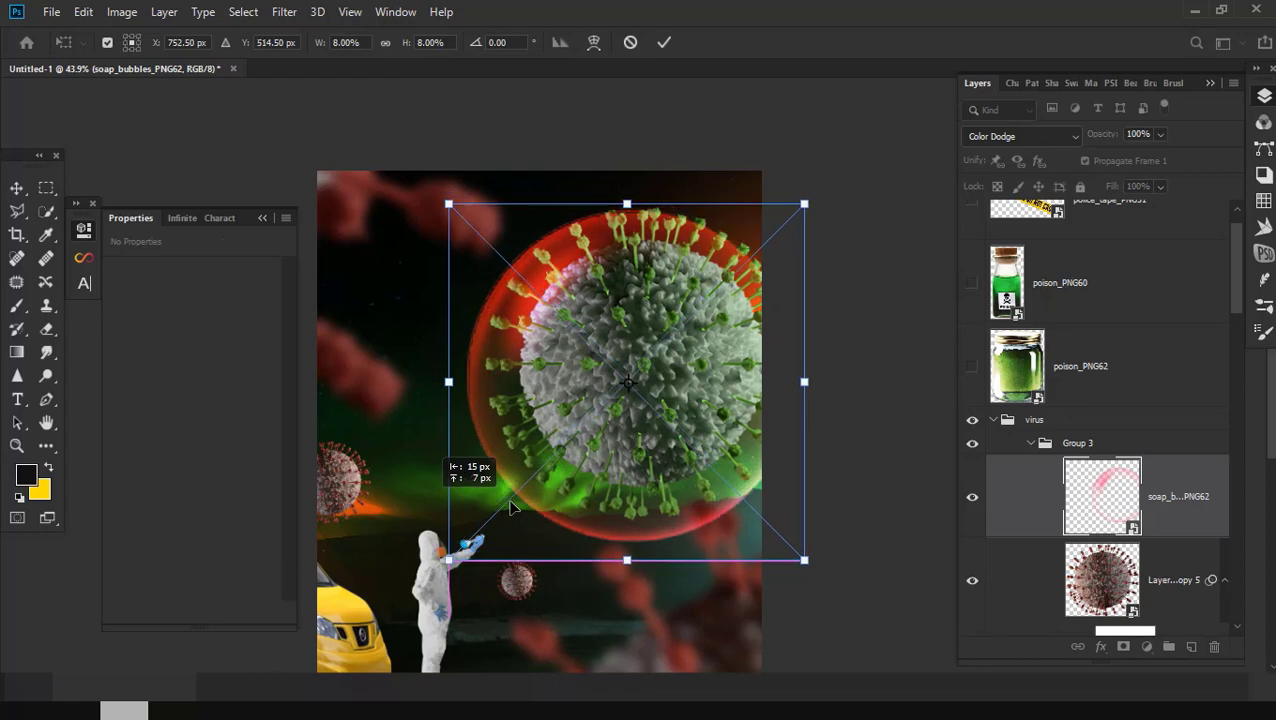
# Step: Commit the bubble resize and give the bubble copy a 15.3 px Gaussian Blur
pyautogui.press('Return')
pyautogui.scroll(3, 570, 497)
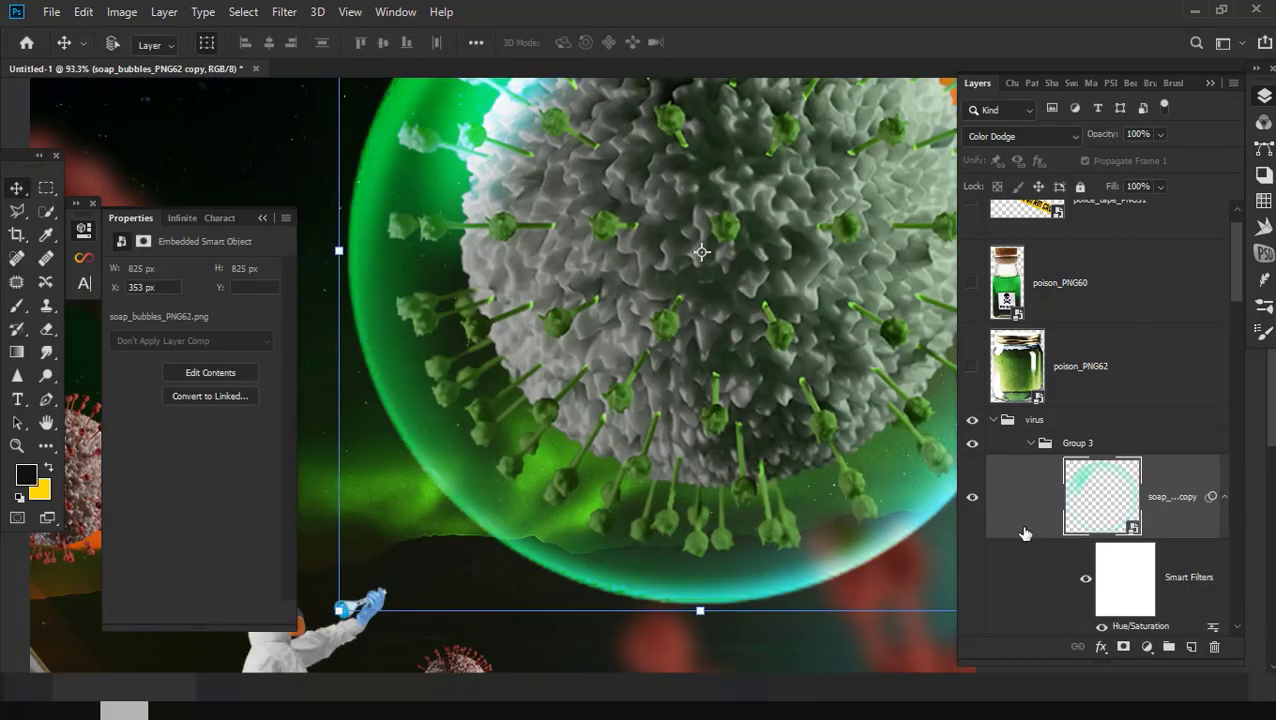
pyautogui.scroll(-3, 545, 430)
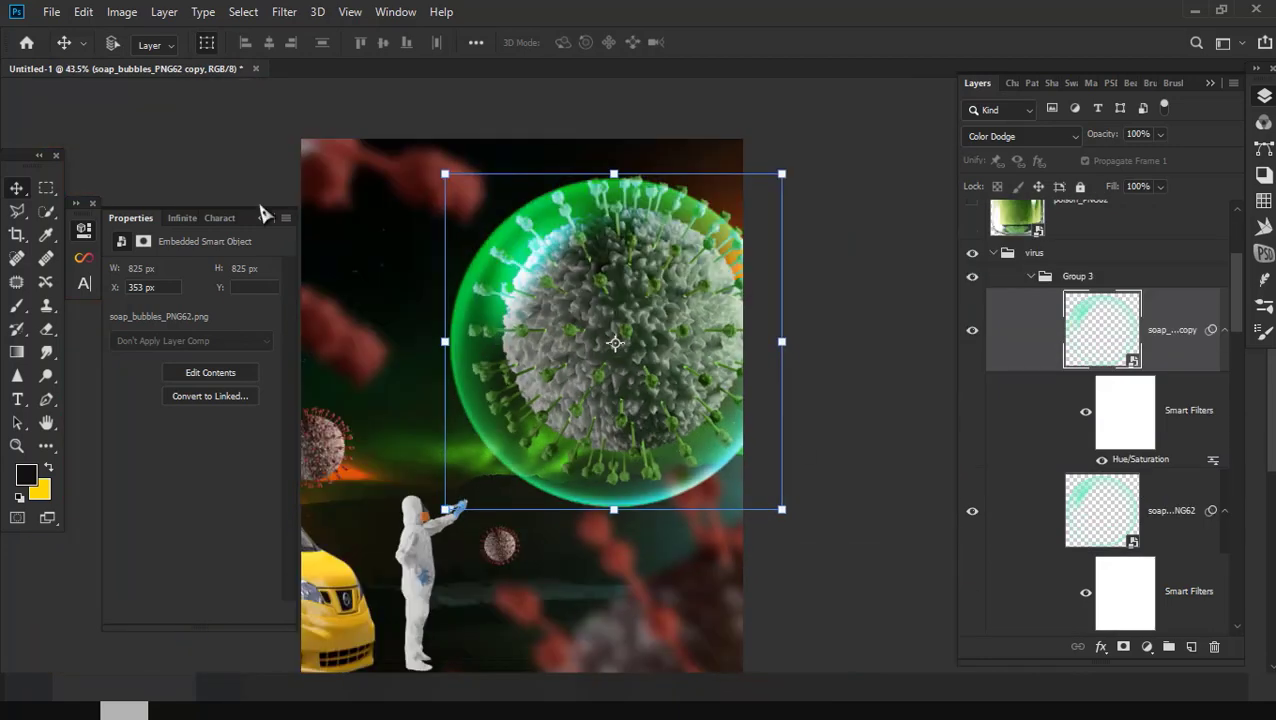
pyautogui.click(284, 12)
pyautogui.click(320, 149)
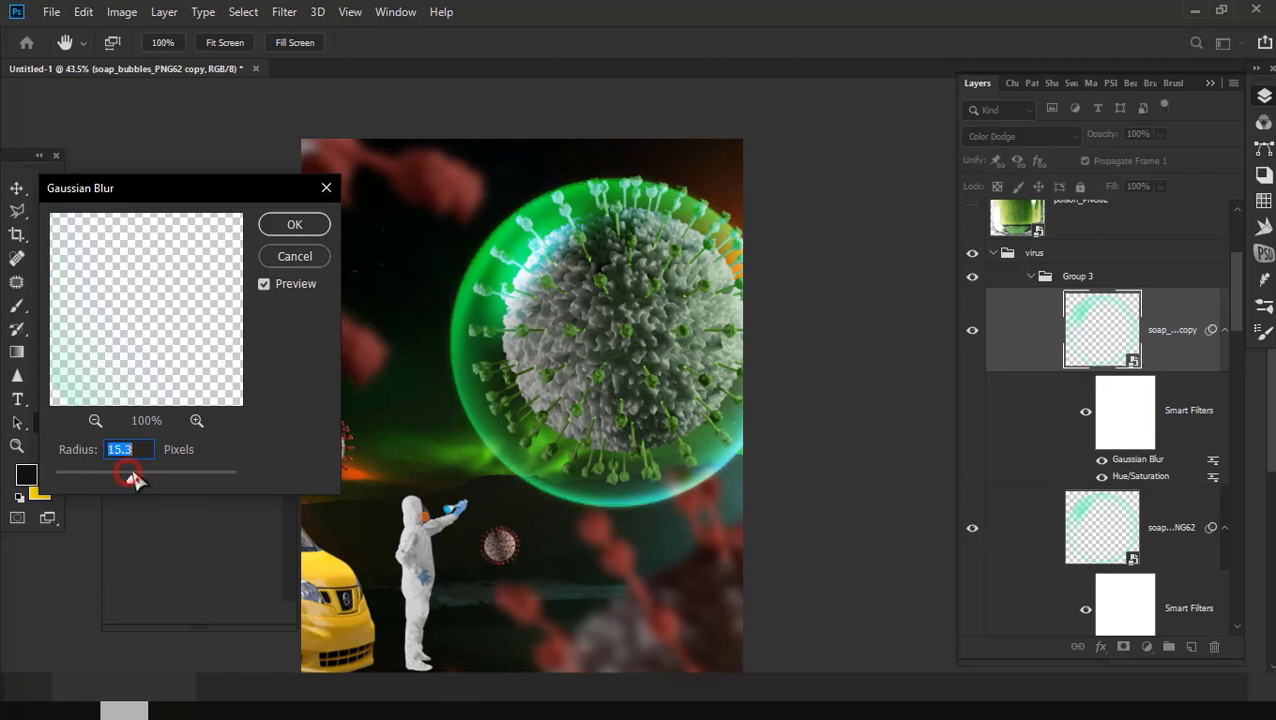
pyautogui.click(294, 224)
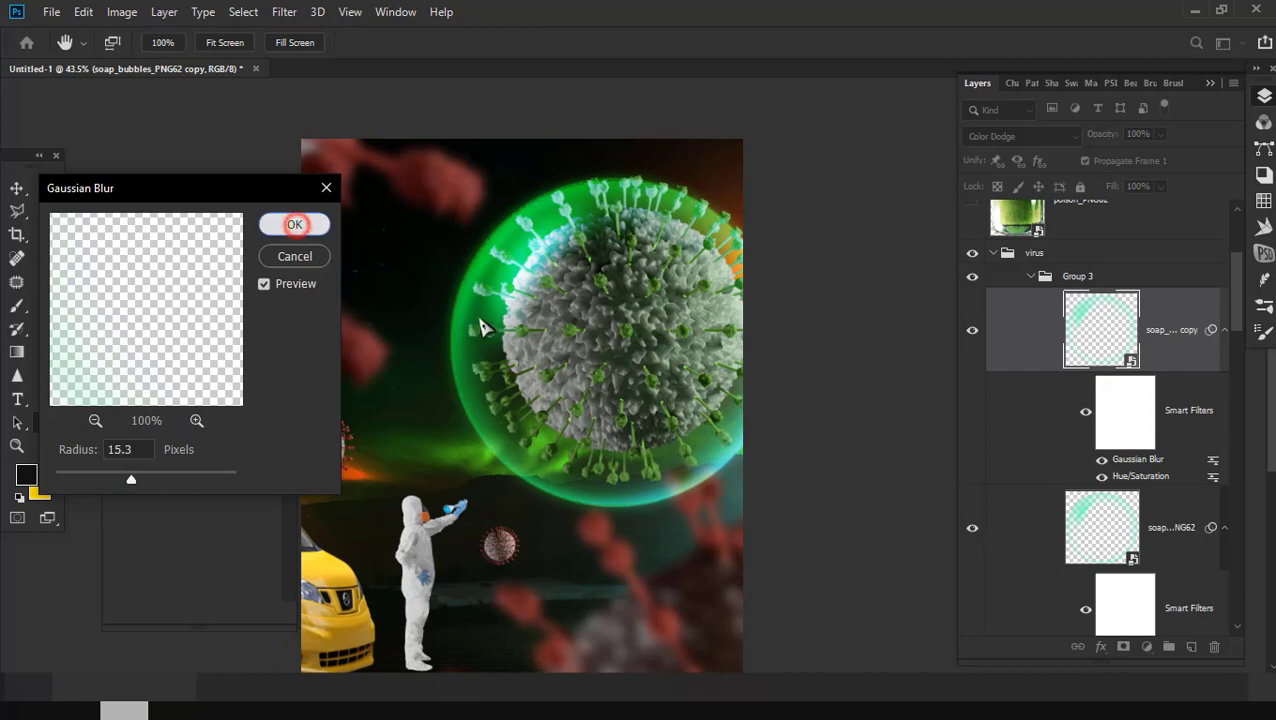
# Step: Select both soap-bubble layers with the Move tool and group them together
pyautogui.press('v')
pyautogui.scroll(-2, 580, 386)
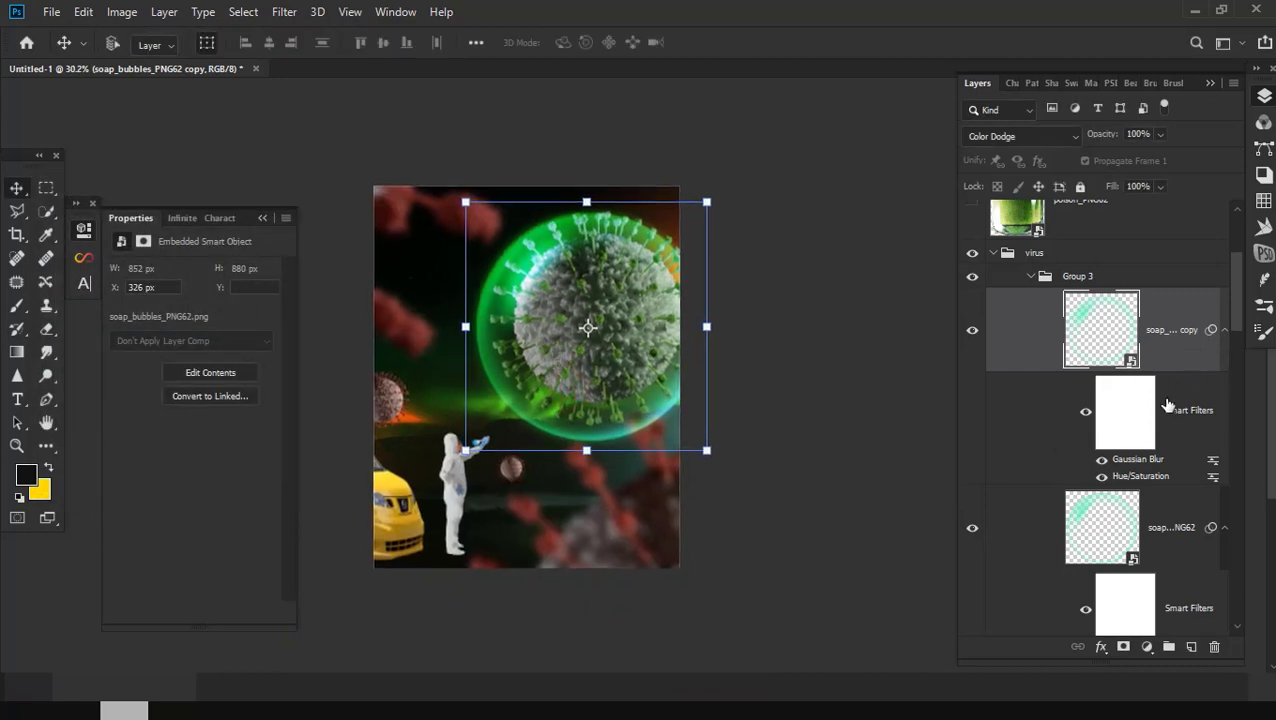
pyautogui.scroll(-2, 1167, 404)
pyautogui.click(1163, 453)
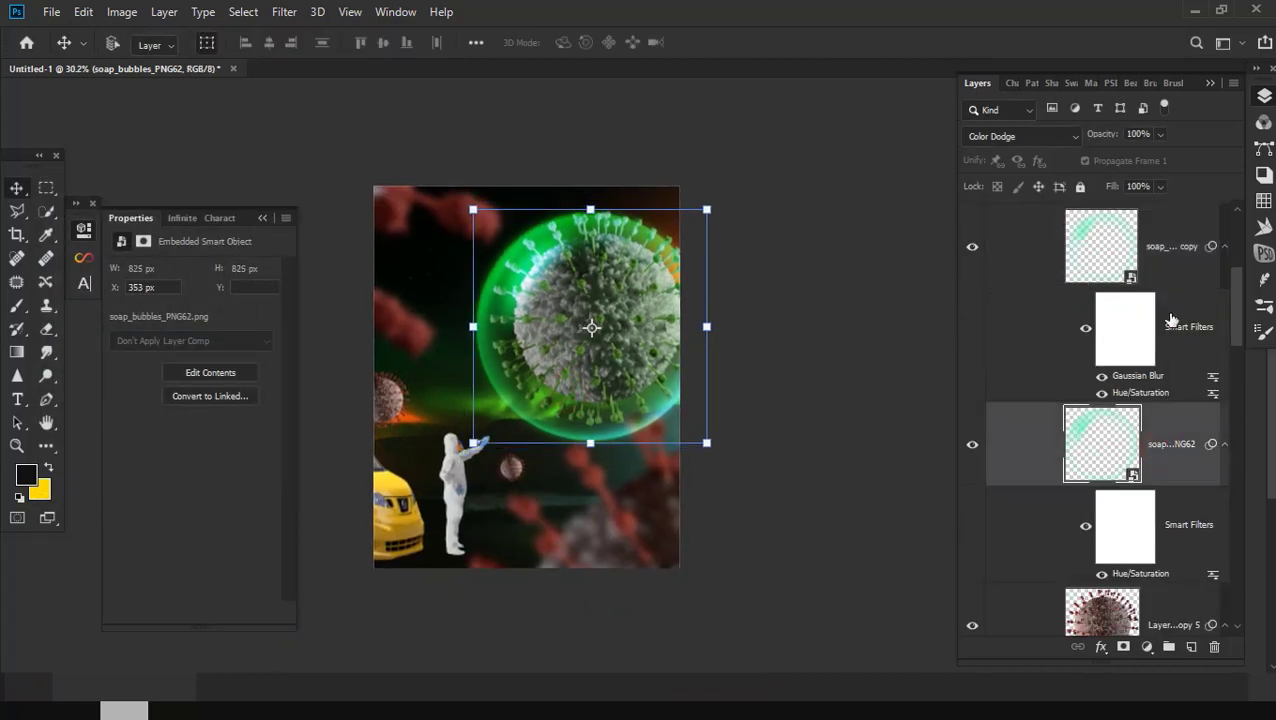
pyautogui.keyDown('shift'); pyautogui.click(1180, 260); pyautogui.keyUp('shift')
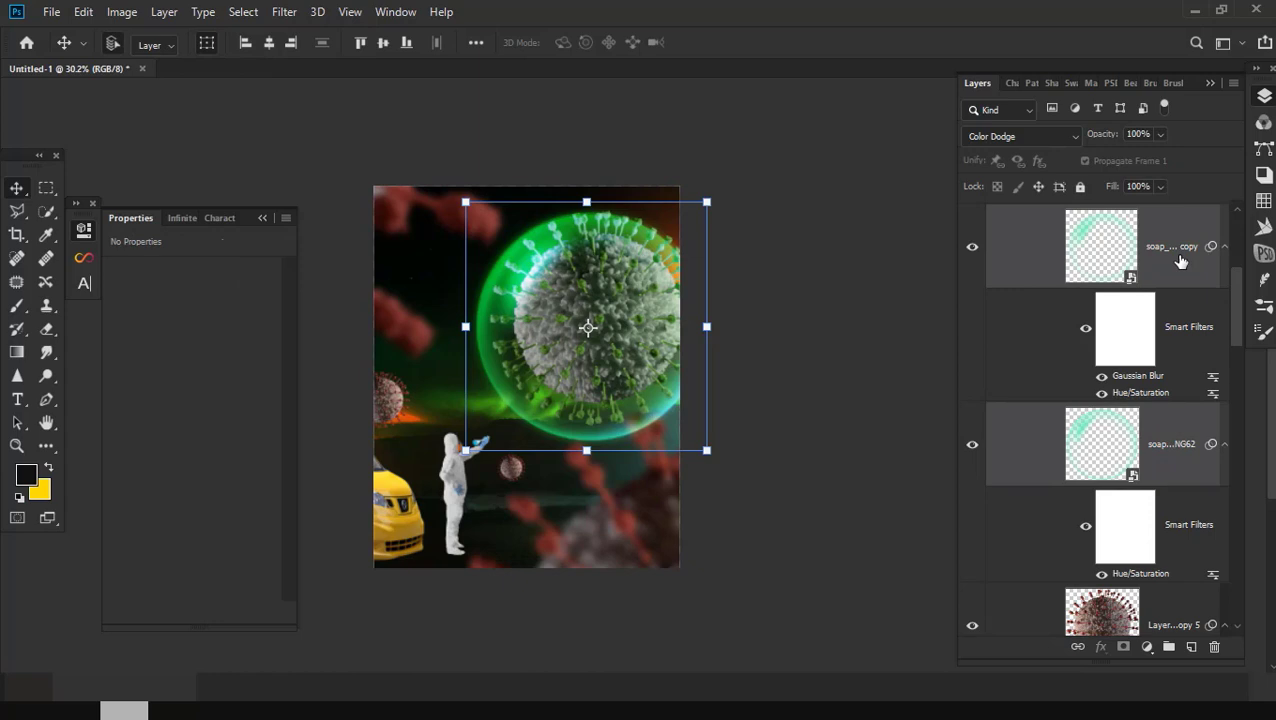
pyautogui.hotkey('ctrl', 'g')
# Step: Name the group cover, duplicate it, and move cover below Layer copy 5
pyautogui.scroll(4, 1115, 402)
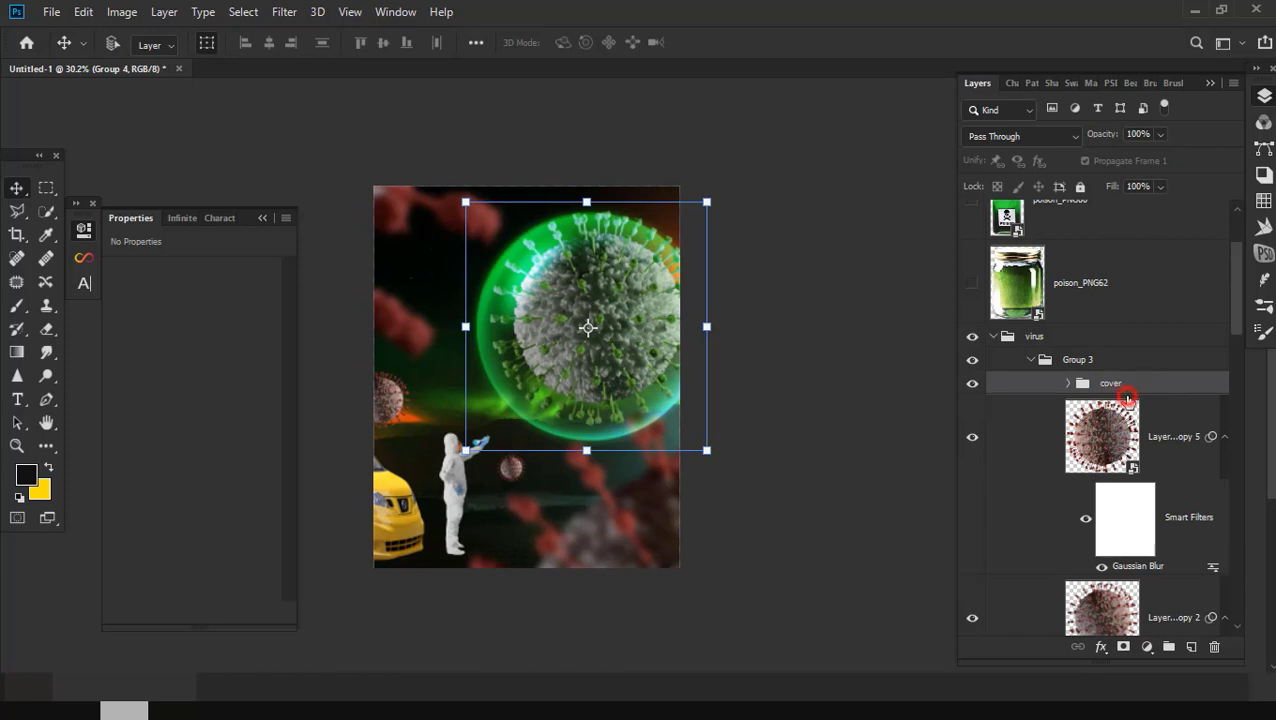
pyautogui.click(1127, 398)
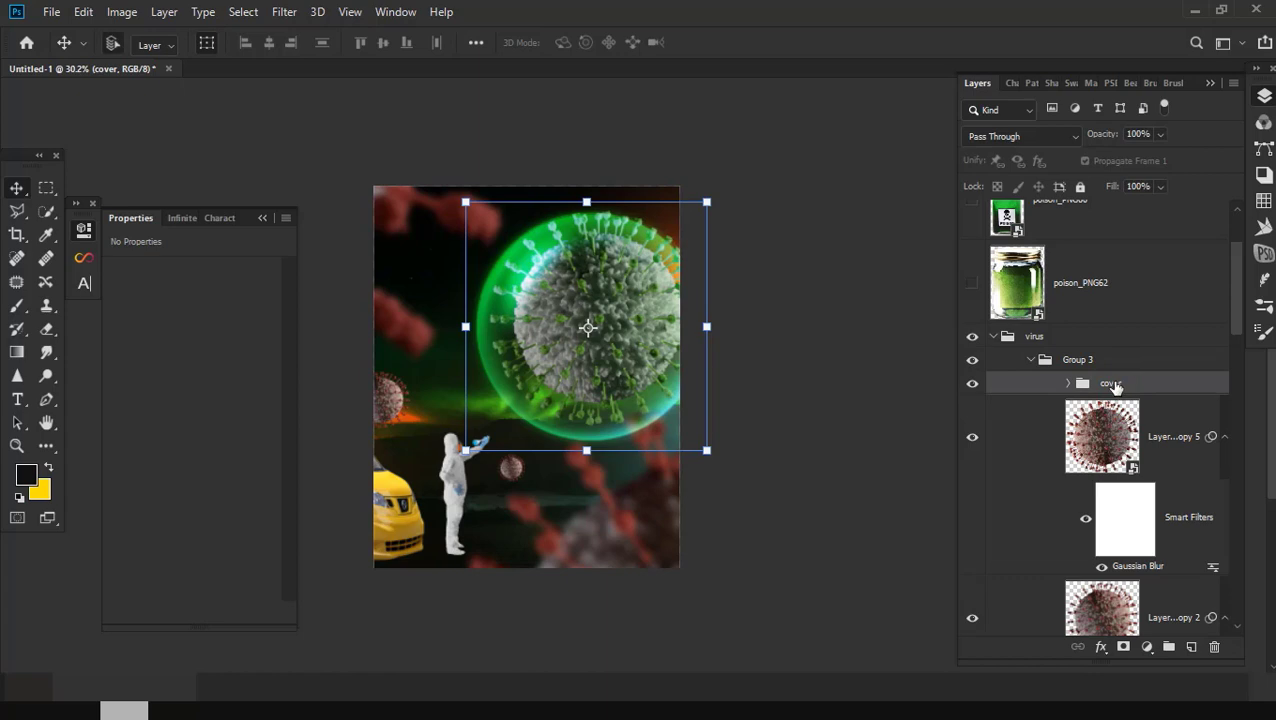
pyautogui.hotkey('ctrl', 'j')
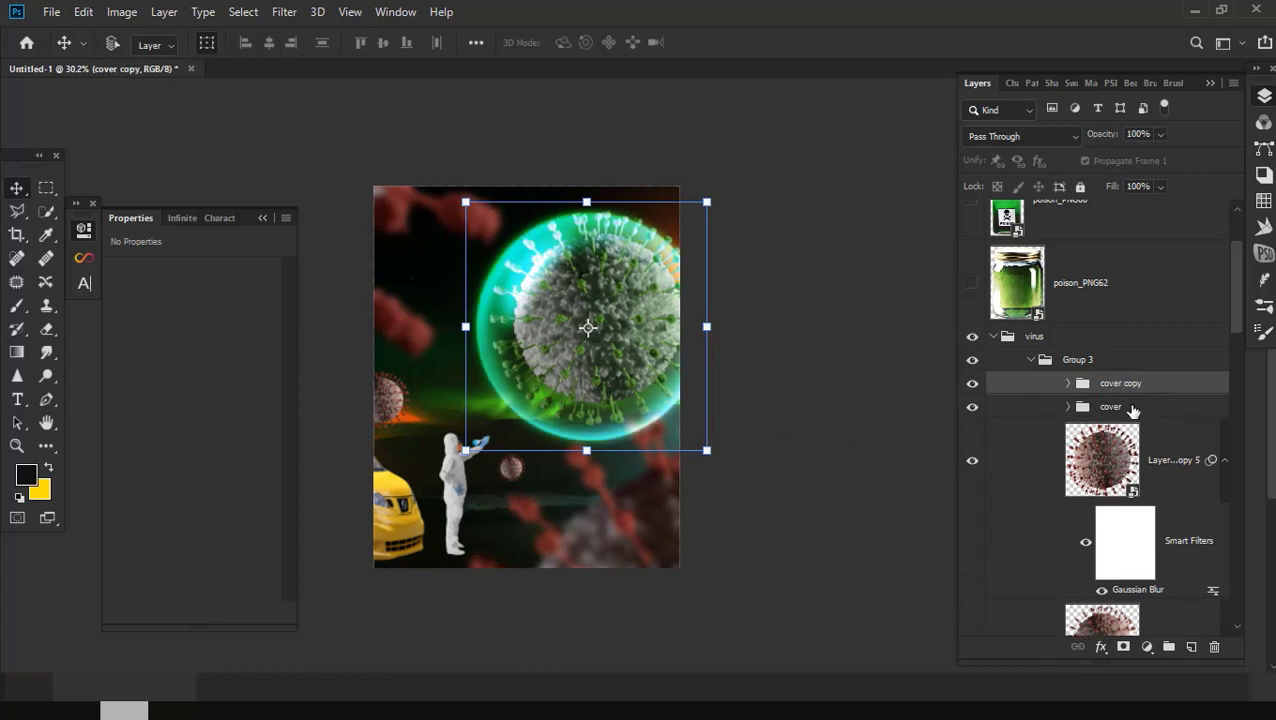
pyautogui.moveTo(1132, 411)
pyautogui.mouseDown()
pyautogui.moveTo(1106, 453)
pyautogui.moveTo(1135, 400)
pyautogui.mouseUp()
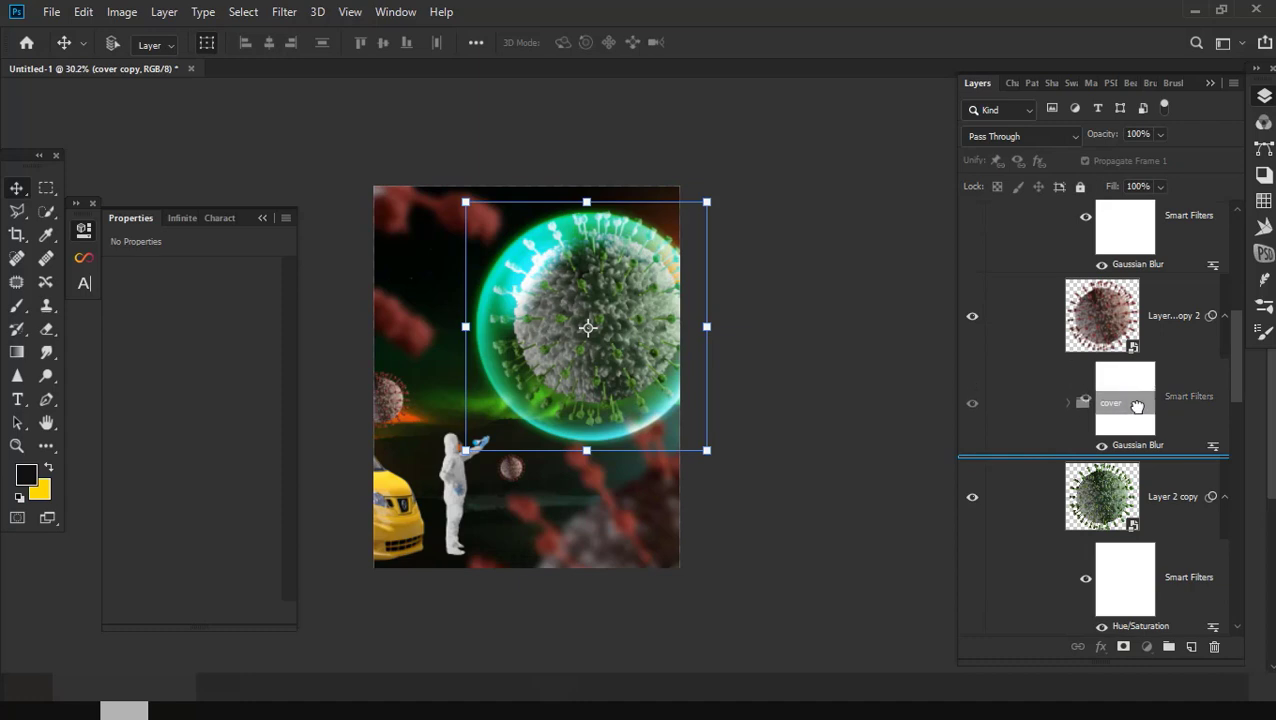
pyautogui.moveTo(1137, 406); pyautogui.dragTo(1100, 212)
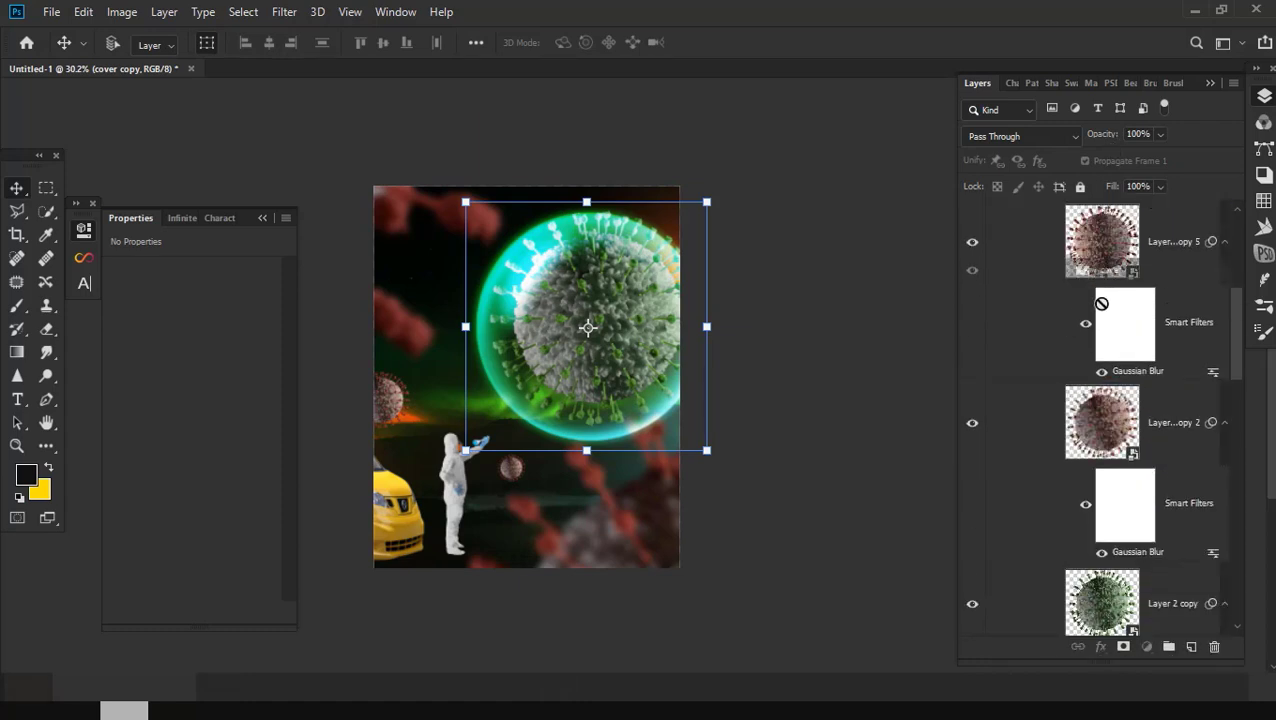
pyautogui.click(970, 424)
# Step: Move the cover bubble to the lower right and enlarge it to about 181%
pyautogui.moveTo(608, 361); pyautogui.dragTo(650, 553)
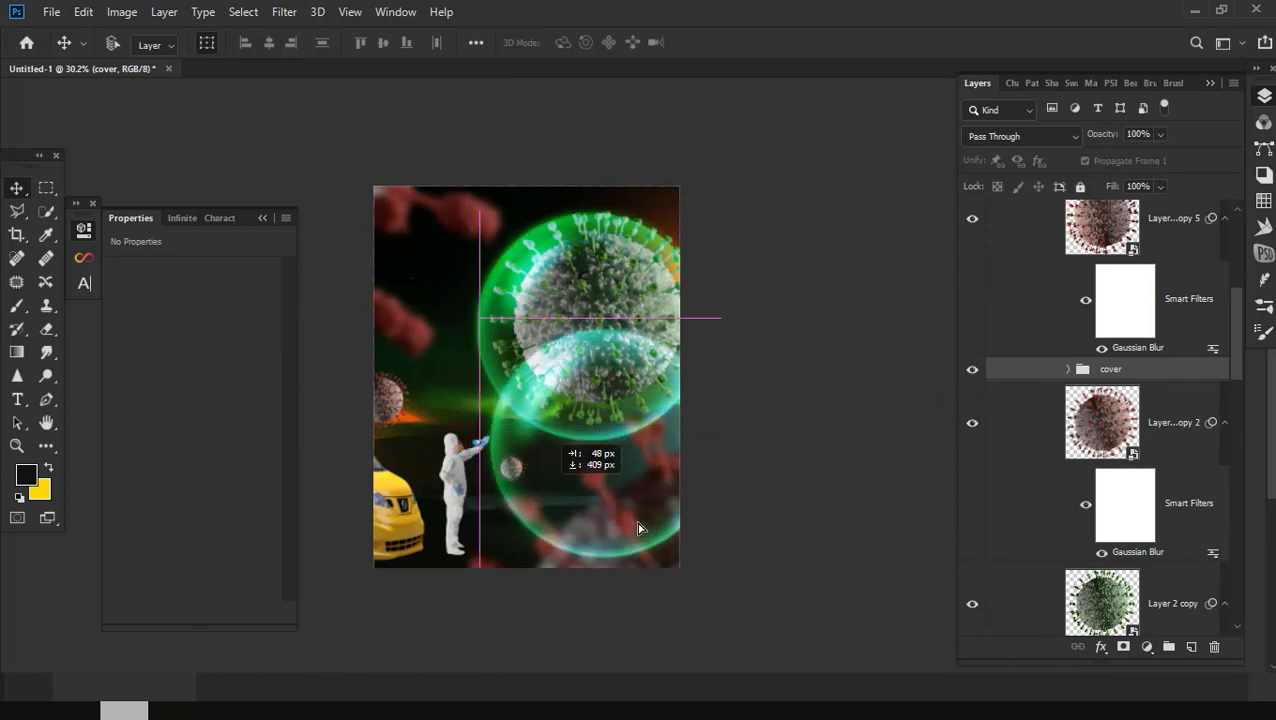
pyautogui.scroll(1, 655, 560)
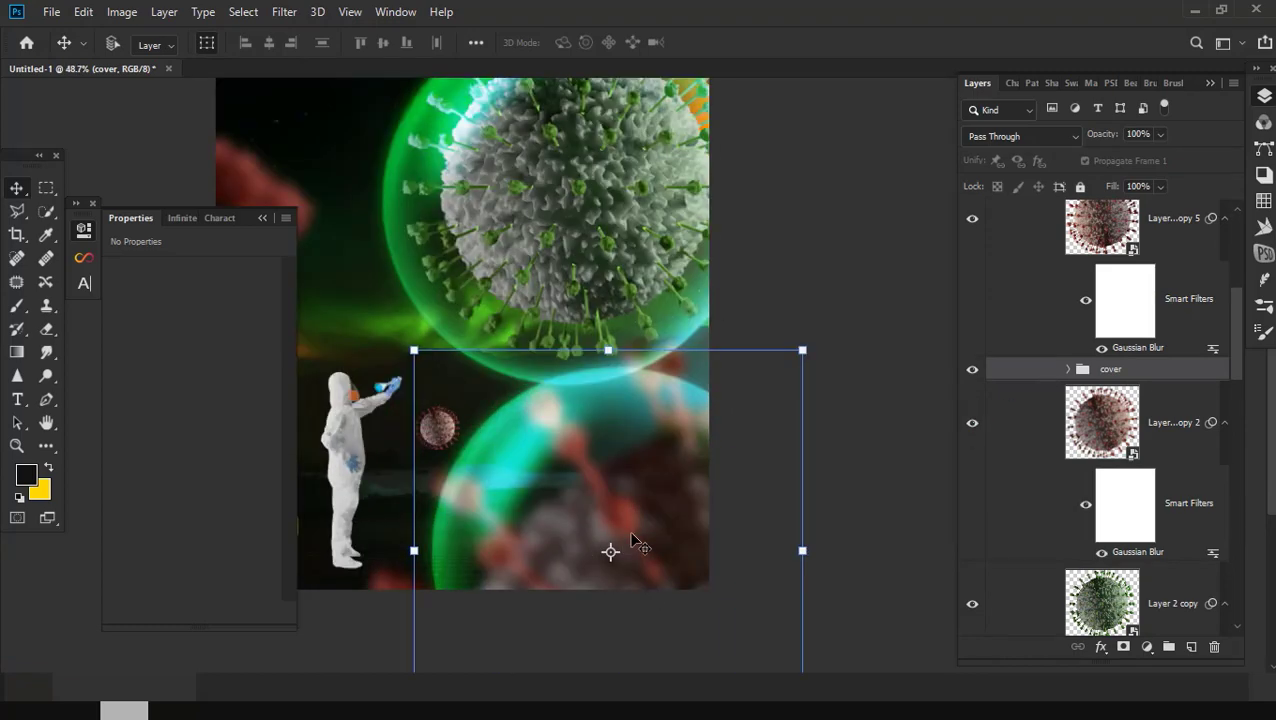
pyautogui.scroll(-1, 607, 547)
pyautogui.scroll(-1, 620, 541)
pyautogui.scroll(-1, 600, 530)
pyautogui.scroll(-2, 716, 607)
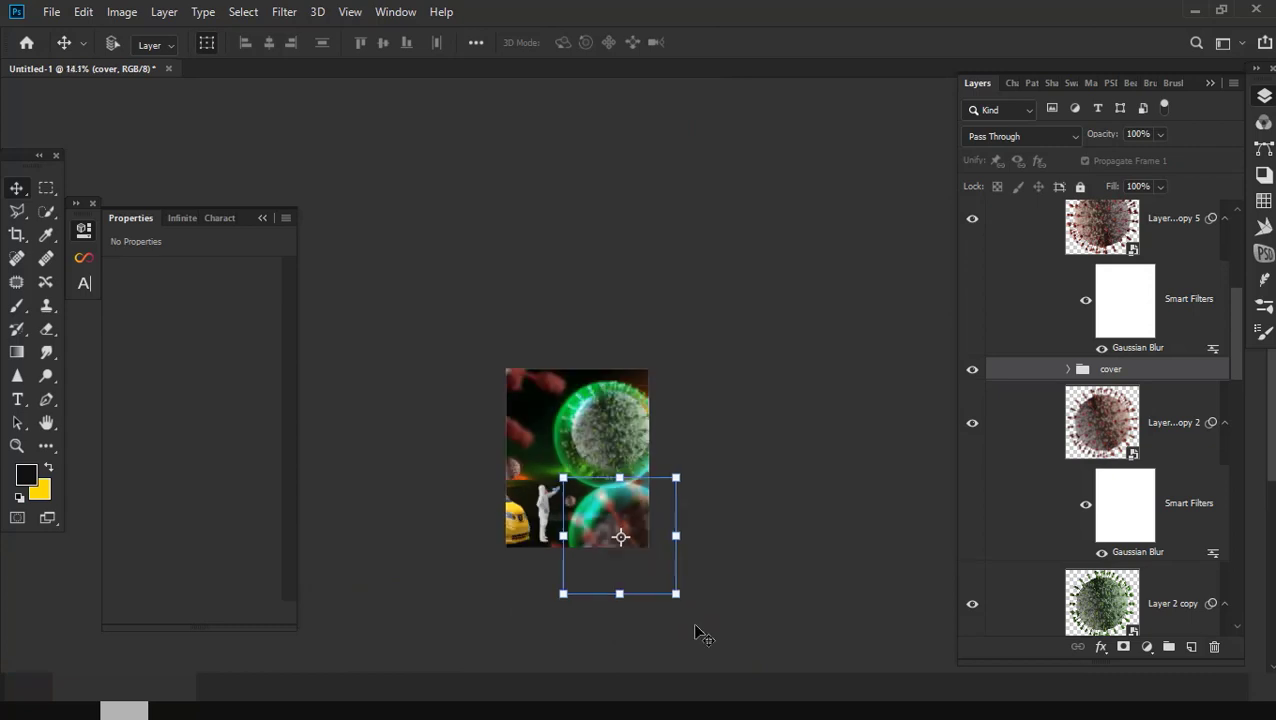
pyautogui.moveTo(678, 595); pyautogui.dragTo(770, 684)
pyautogui.moveTo(738, 640); pyautogui.dragTo(695, 630)
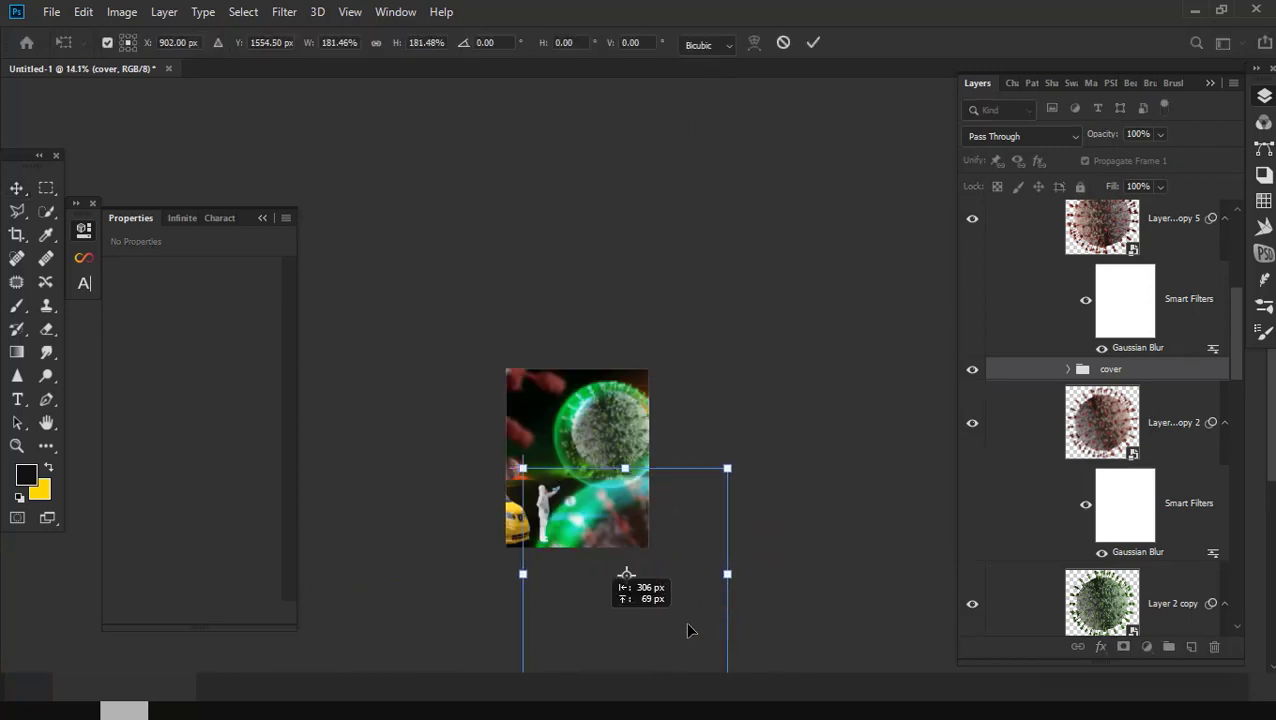
pyautogui.press('Return')
pyautogui.scroll(3, 620, 527)
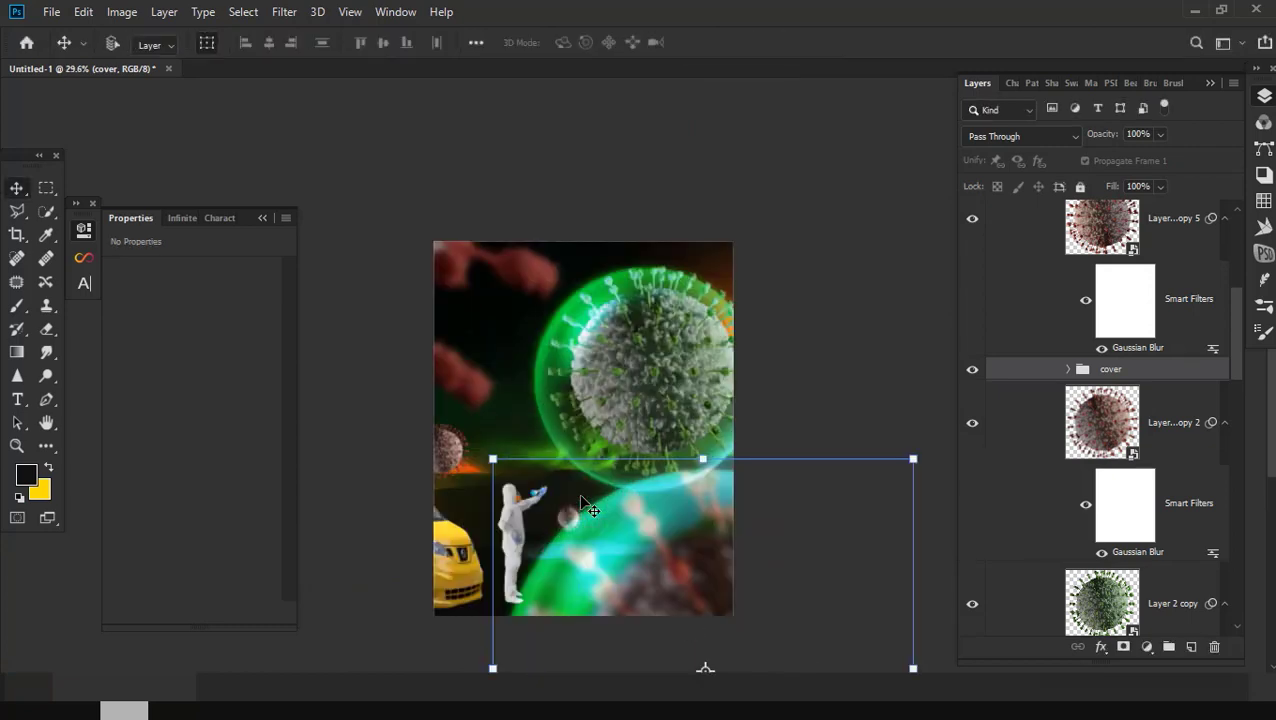
pyautogui.scroll(1, 618, 525)
pyautogui.moveTo(618, 527); pyautogui.dragTo(624, 539)
# Step: Move the lower blurred virus, Layer copy 2, slightly down
pyautogui.click(1025, 452)
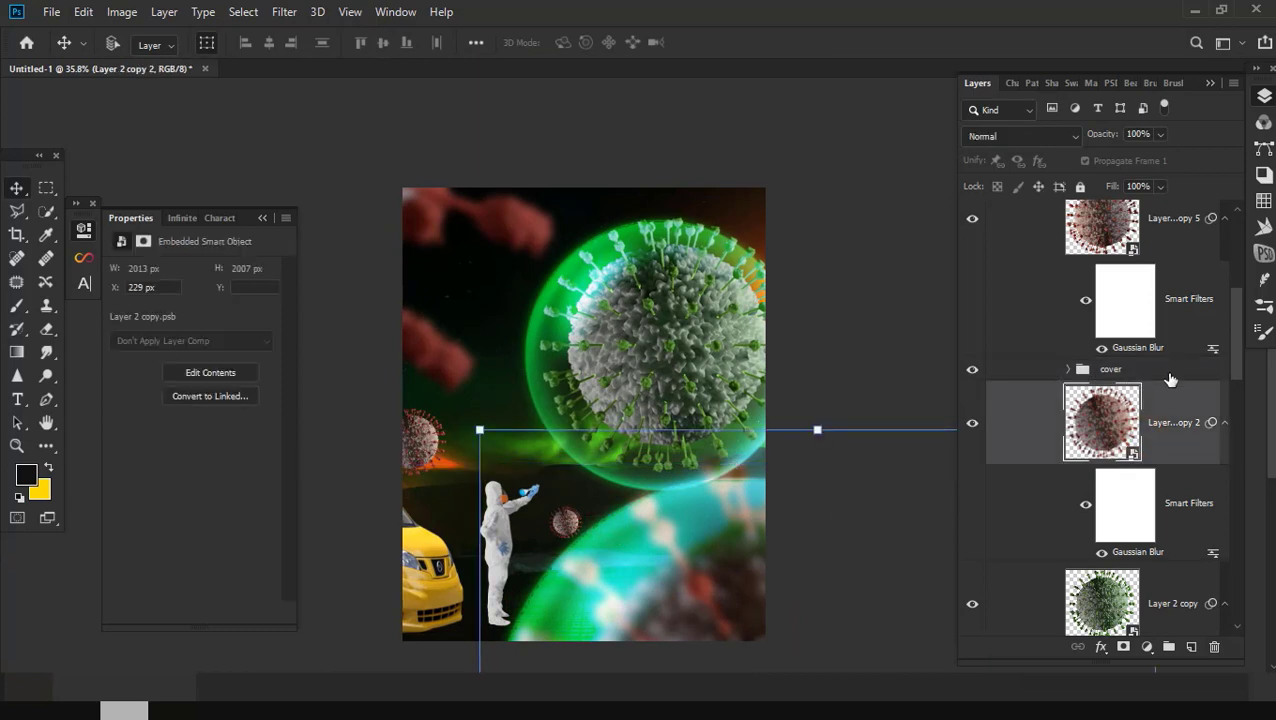
pyautogui.click(1165, 378)
pyautogui.click(1145, 456)
pyautogui.moveTo(643, 537)
pyautogui.mouseDown()
pyautogui.moveTo(651, 581)
pyautogui.moveTo(650, 569)
pyautogui.mouseUp()
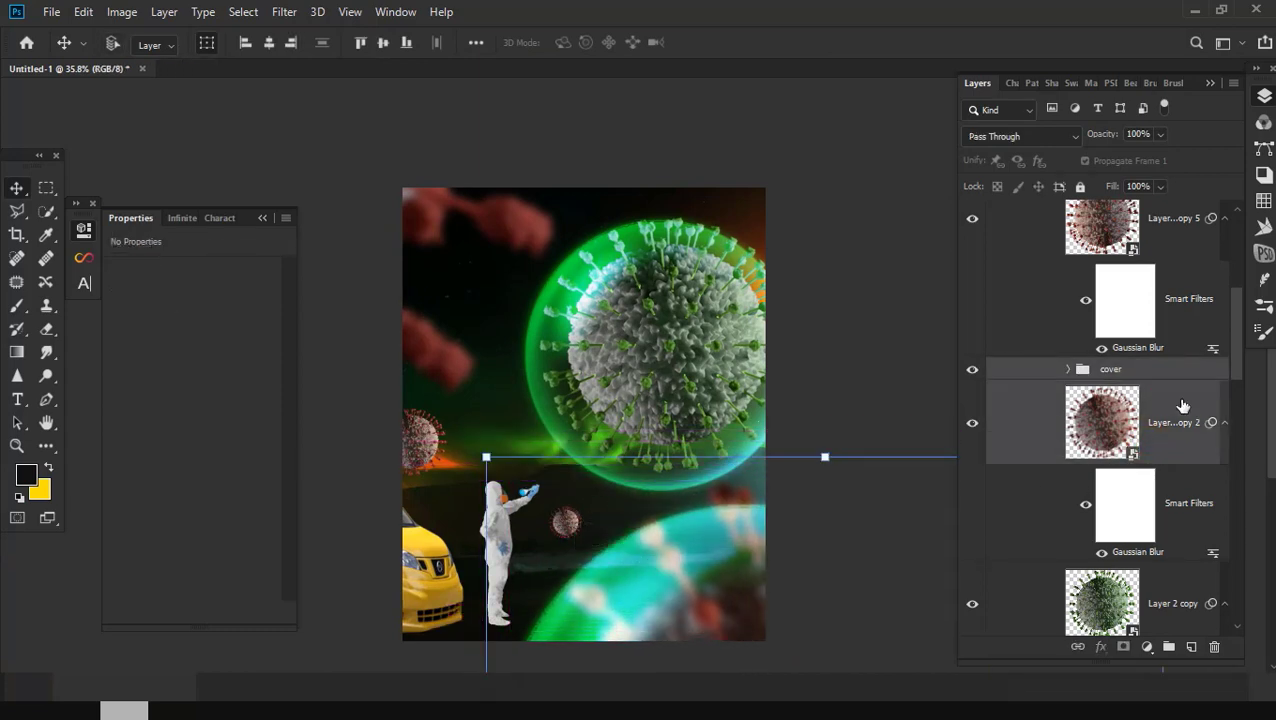
pyautogui.click(1117, 420)
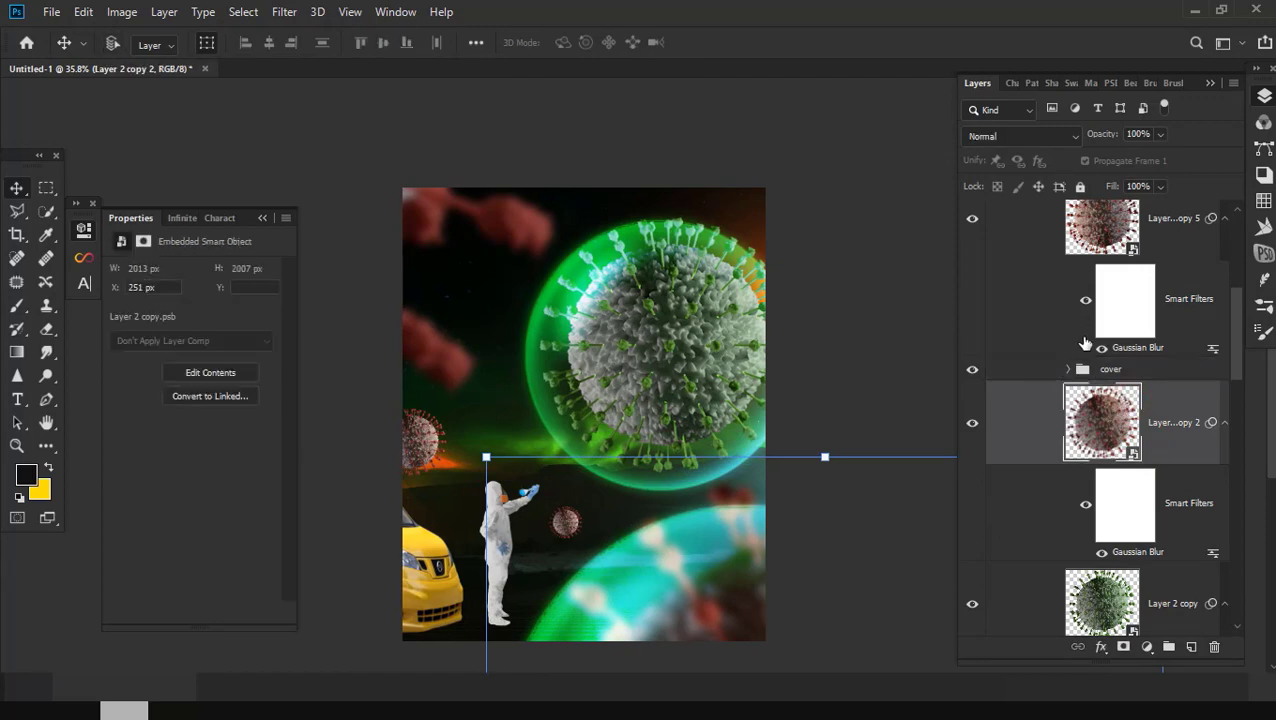
# Step: Copy the green Hue/Saturation smart filter from Layer 2 copy onto the lower virus
pyautogui.scroll(2, 1085, 343)
pyautogui.scroll(1, 1150, 353)
pyautogui.scroll(-3, 1150, 350)
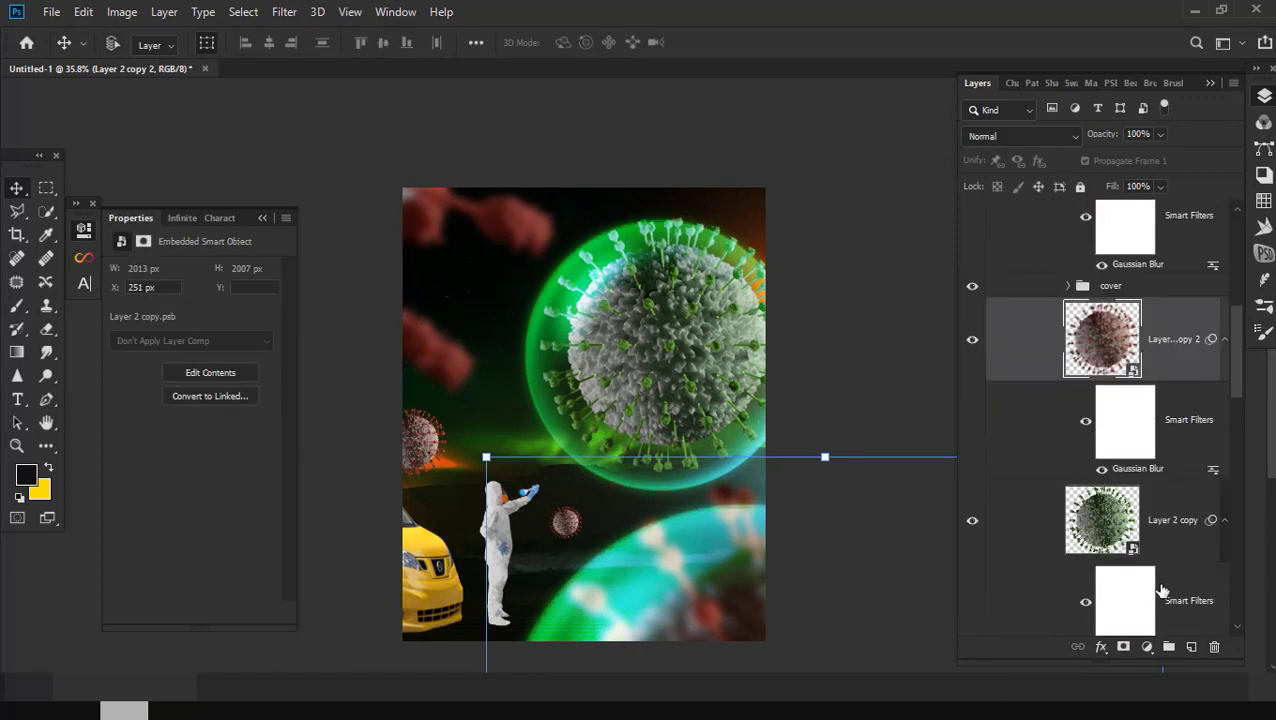
pyautogui.scroll(-2, 1155, 590)
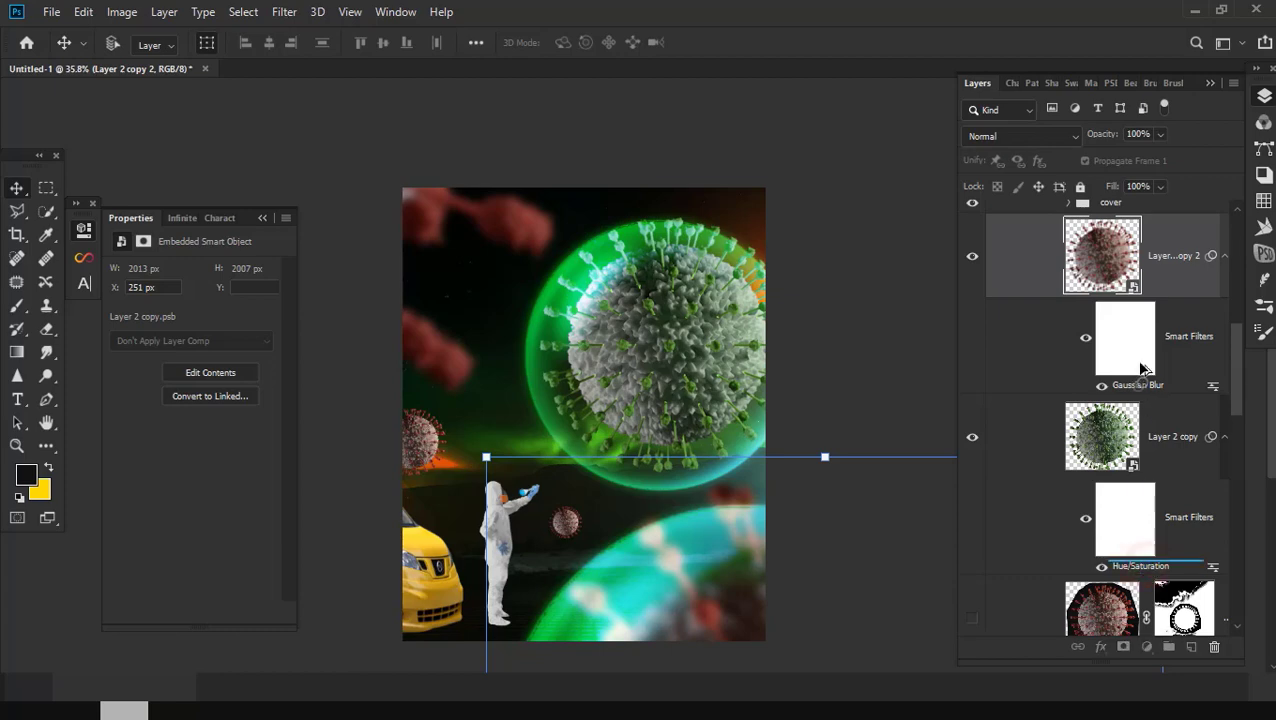
pyautogui.moveTo(1148, 573); pyautogui.dragTo(1118, 262)
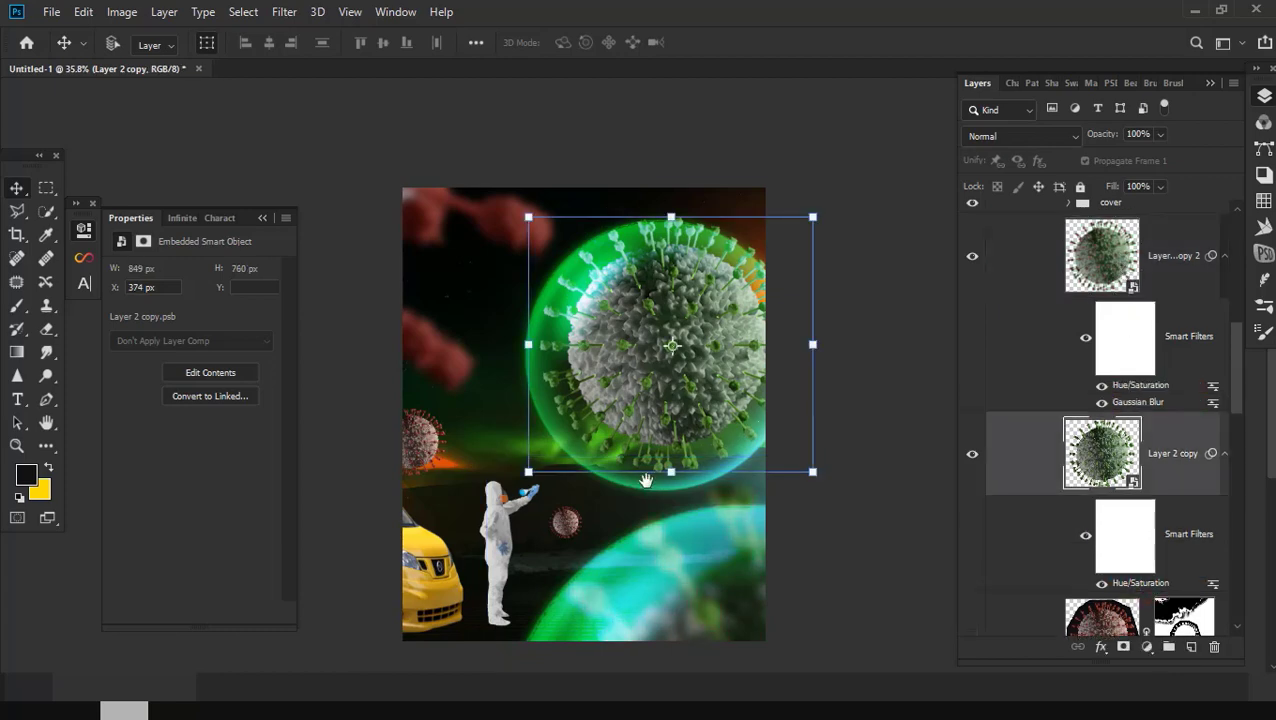
pyautogui.scroll(2, 646, 481)
pyautogui.scroll(1, 655, 483)
pyautogui.scroll(1, 661, 484)
pyautogui.scroll(1, 684, 407)
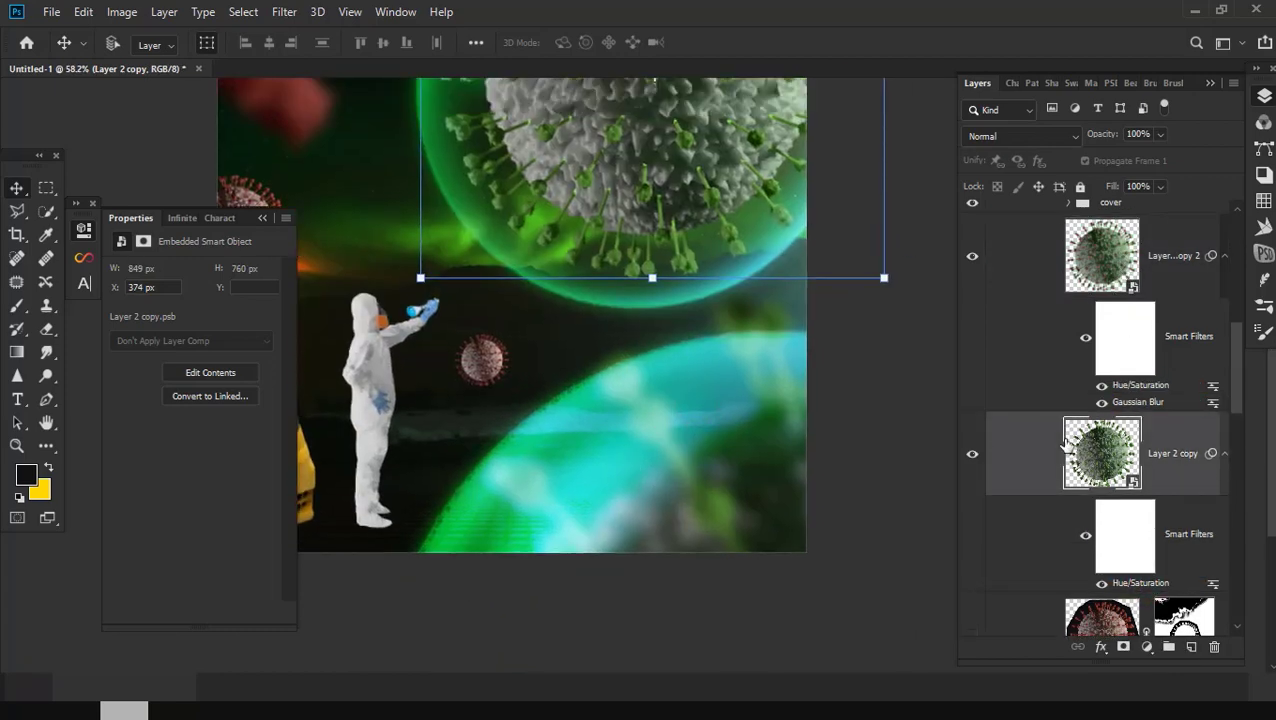
pyautogui.scroll(5, 1128, 505)
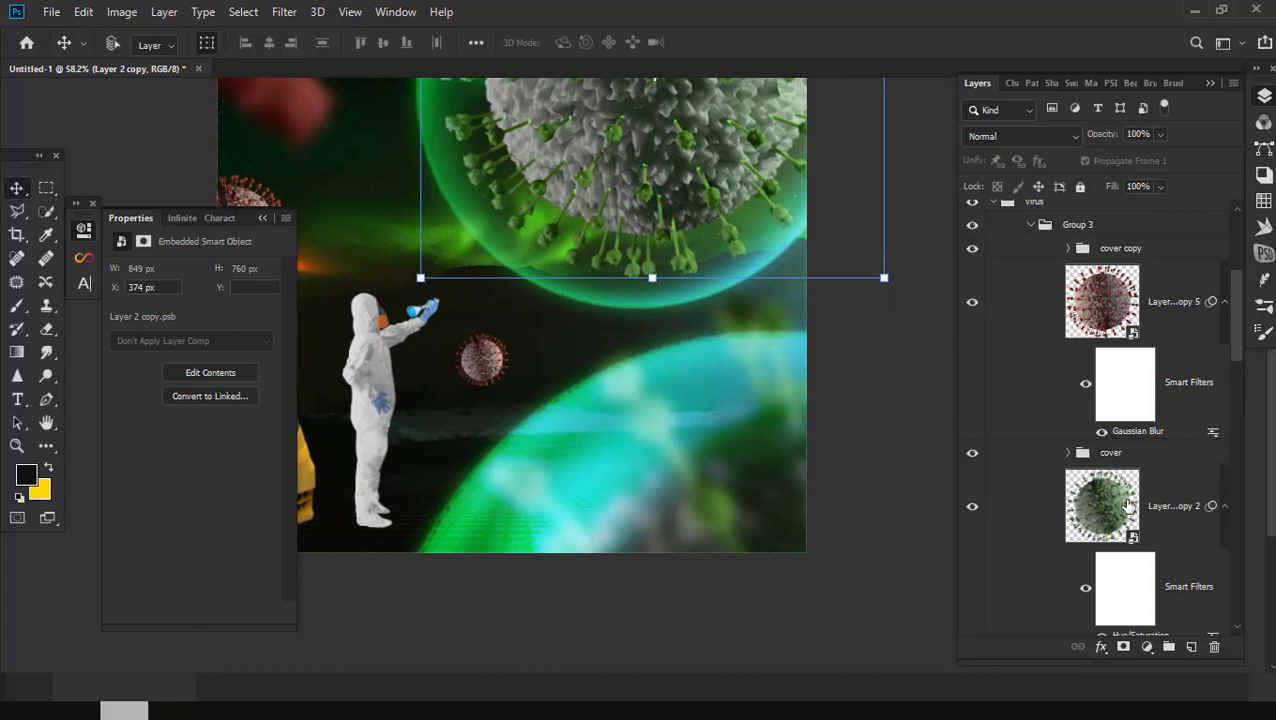
# Step: Convert the cover group to a smart object blended in Vivid Light
pyautogui.click(981, 453)
pyautogui.rightClick(1125, 460)
pyautogui.click(990, 258)
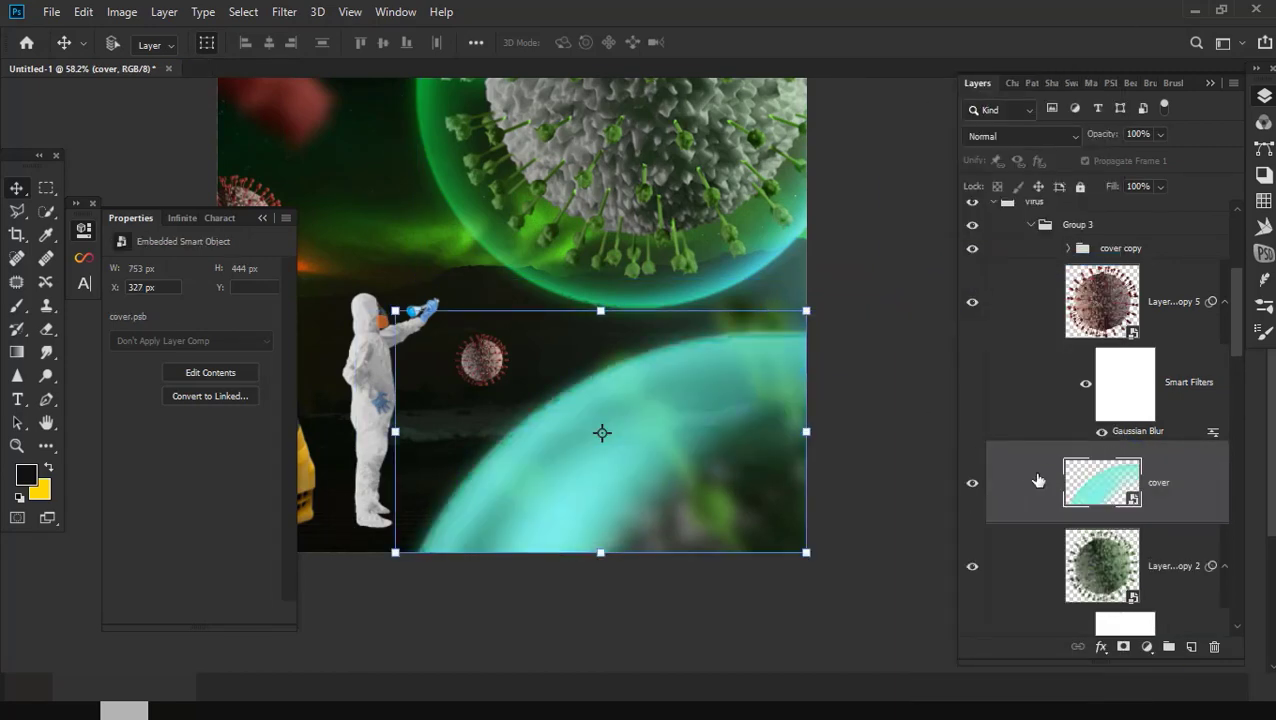
pyautogui.click(994, 136)
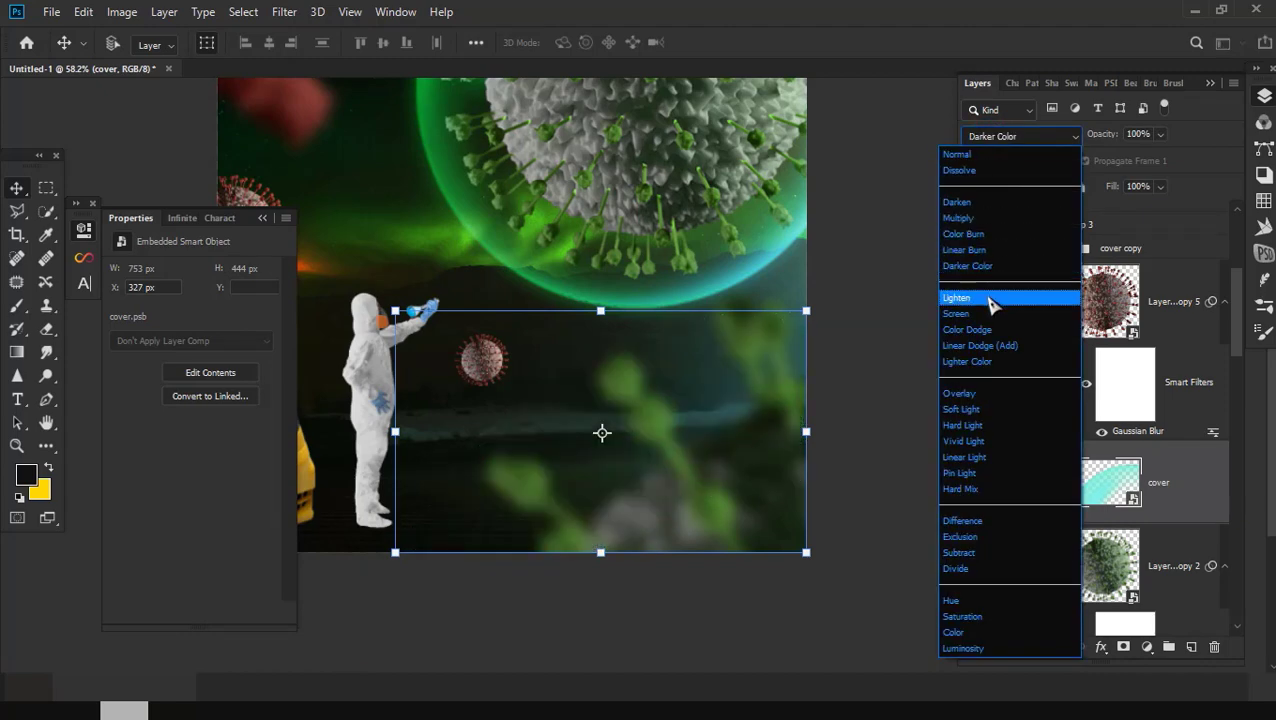
pyautogui.click(966, 441)
# Step: Apply a 15.3 px Gaussian Blur to cover, keep Vivid Light, and nudge it right
pyautogui.click(284, 11)
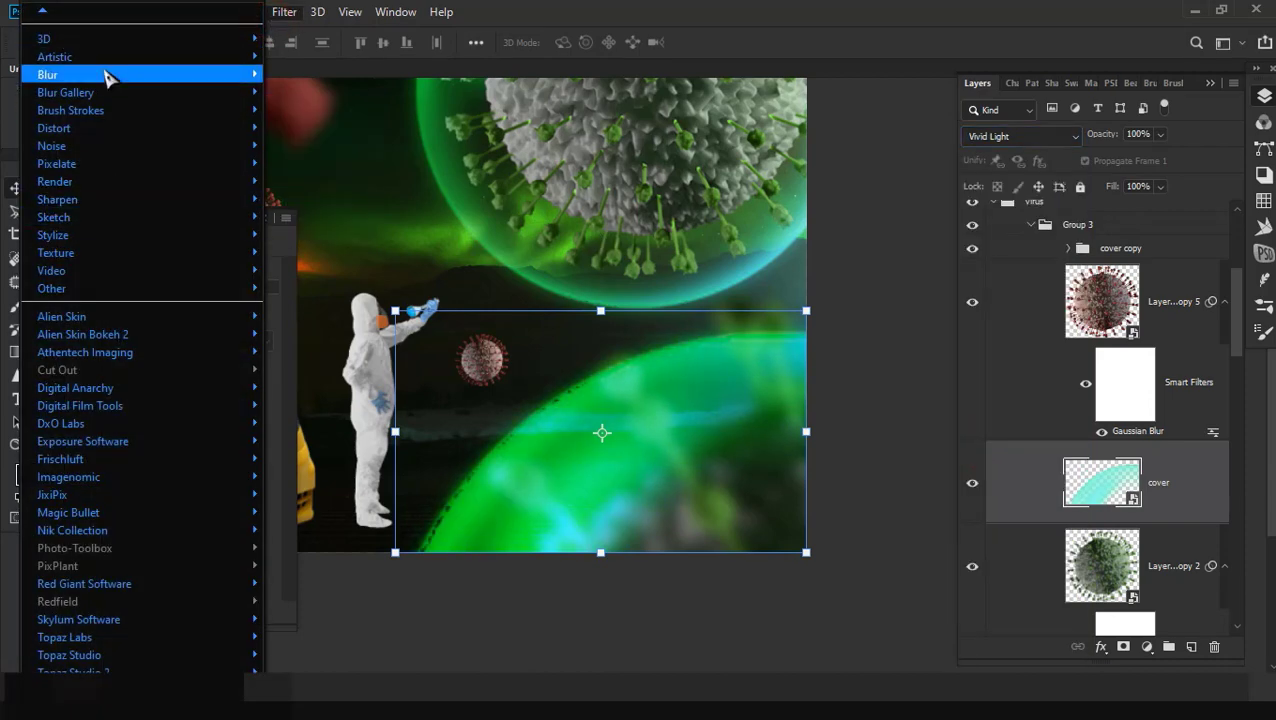
pyautogui.click(320, 140)
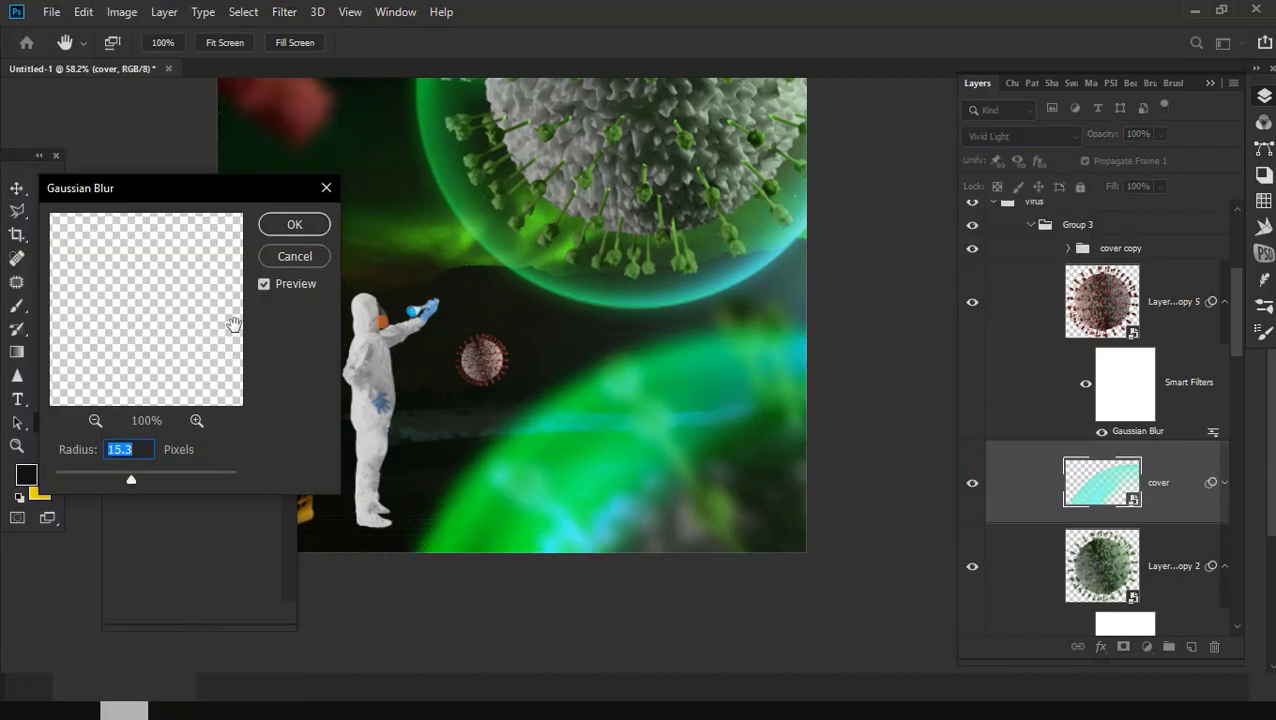
pyautogui.click(294, 224)
pyautogui.click(1020, 136)
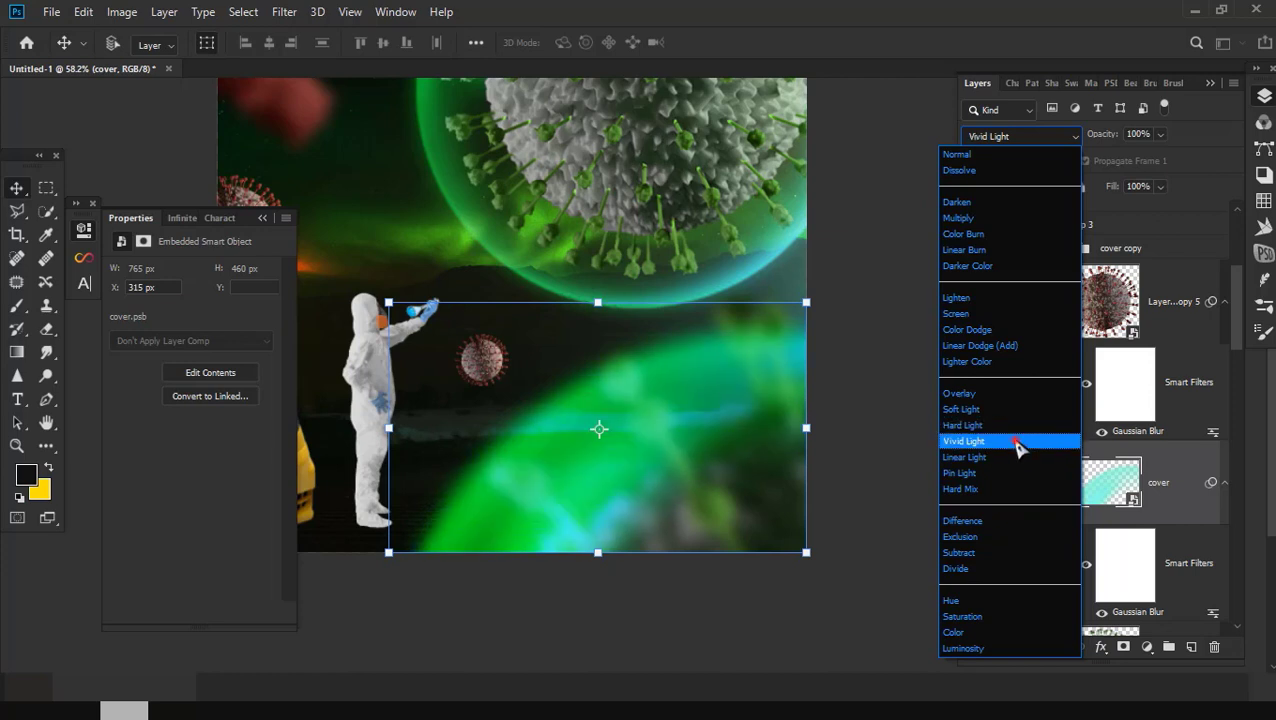
pyautogui.click(1018, 441)
pyautogui.moveTo(668, 451)
pyautogui.mouseDown()
pyautogui.moveTo(683, 455)
pyautogui.moveTo(662, 467)
pyautogui.mouseUp()
# Step: Shrink the main green virus bubble to about 76%
pyautogui.scroll(-3, 683, 455)
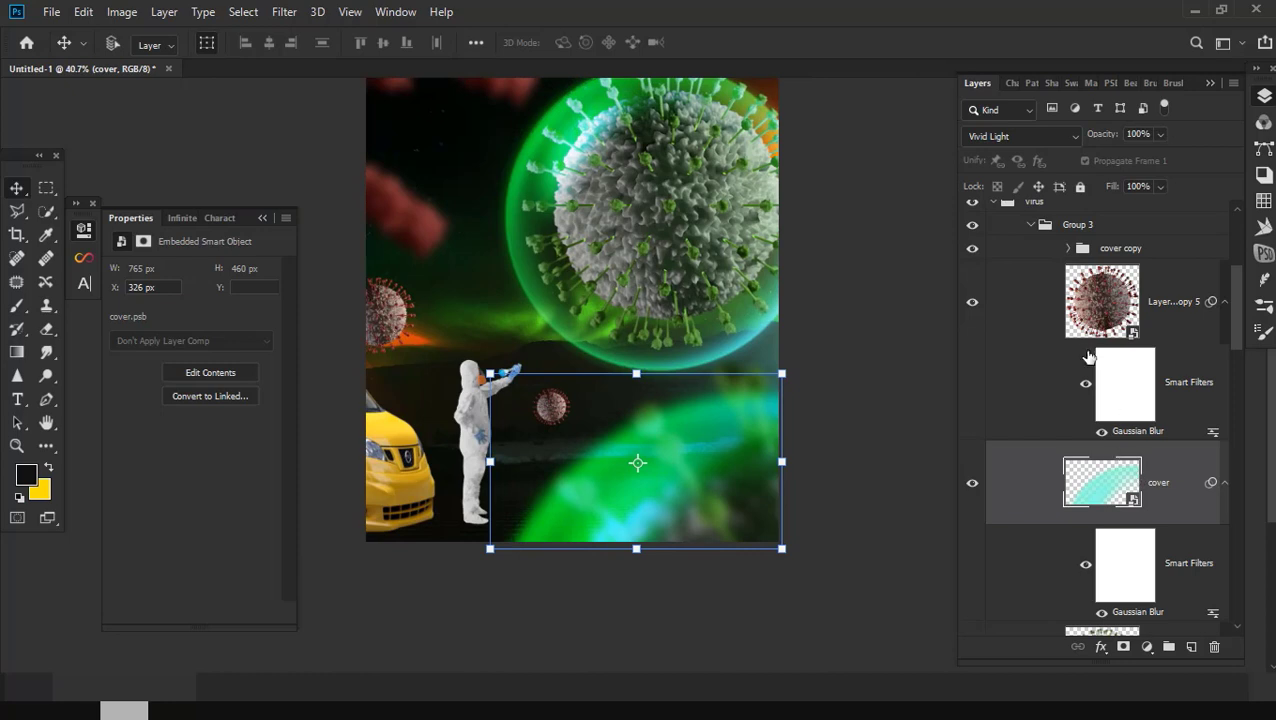
pyautogui.click(985, 318)
pyautogui.moveTo(760, 416); pyautogui.dragTo(775, 421)
pyautogui.moveTo(669, 327); pyautogui.dragTo(612, 364)
pyautogui.moveTo(550, 216); pyautogui.dragTo(524, 160)
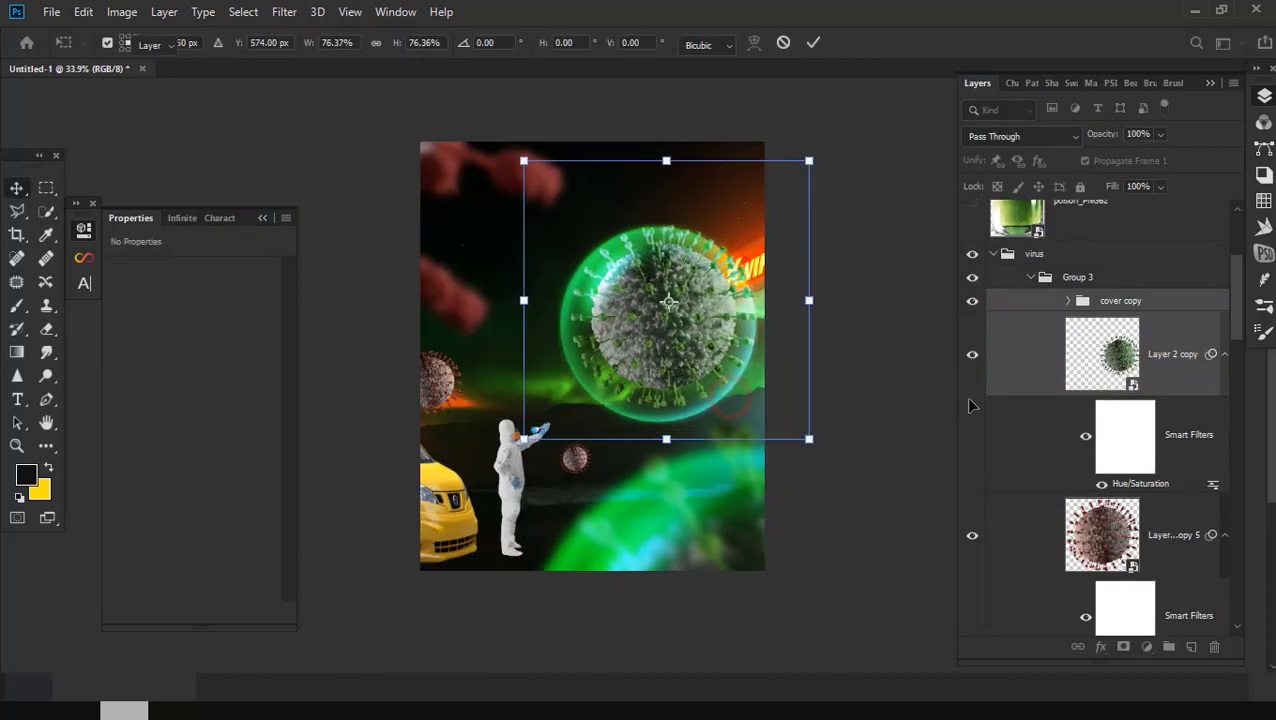
pyautogui.press('Return')
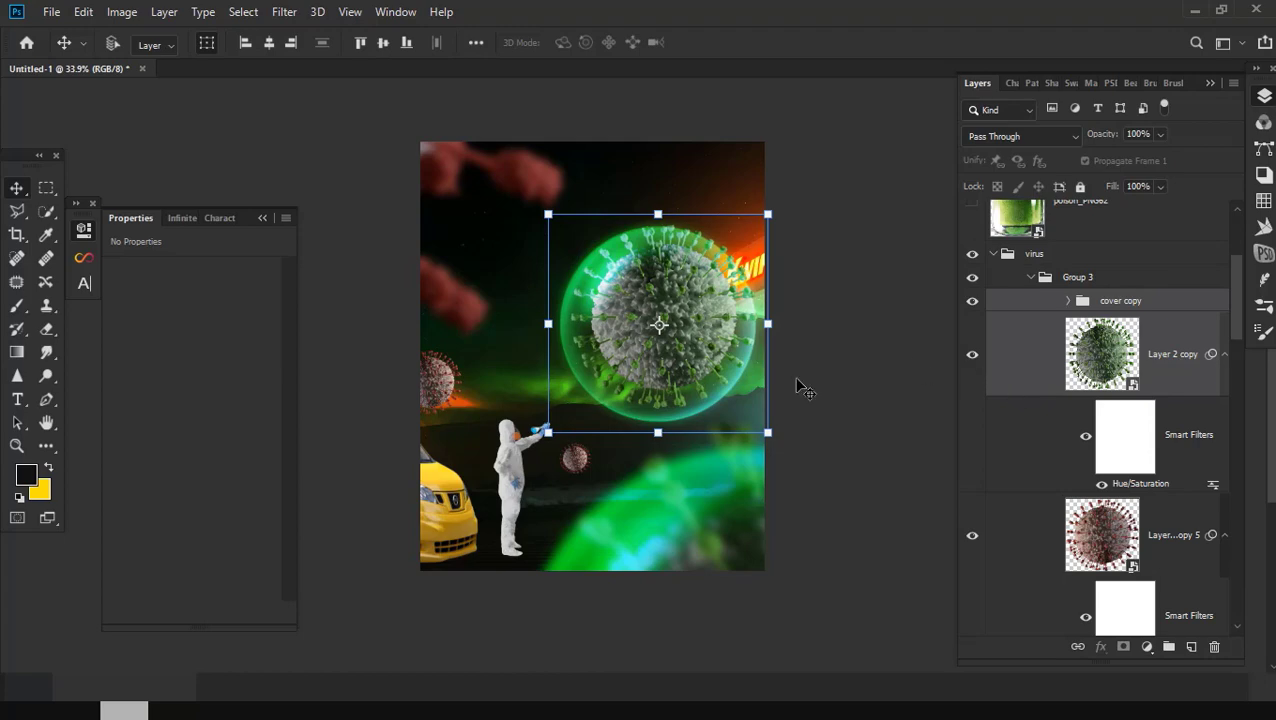
pyautogui.scroll(4, 805, 388)
pyautogui.scroll(-2, 668, 382)
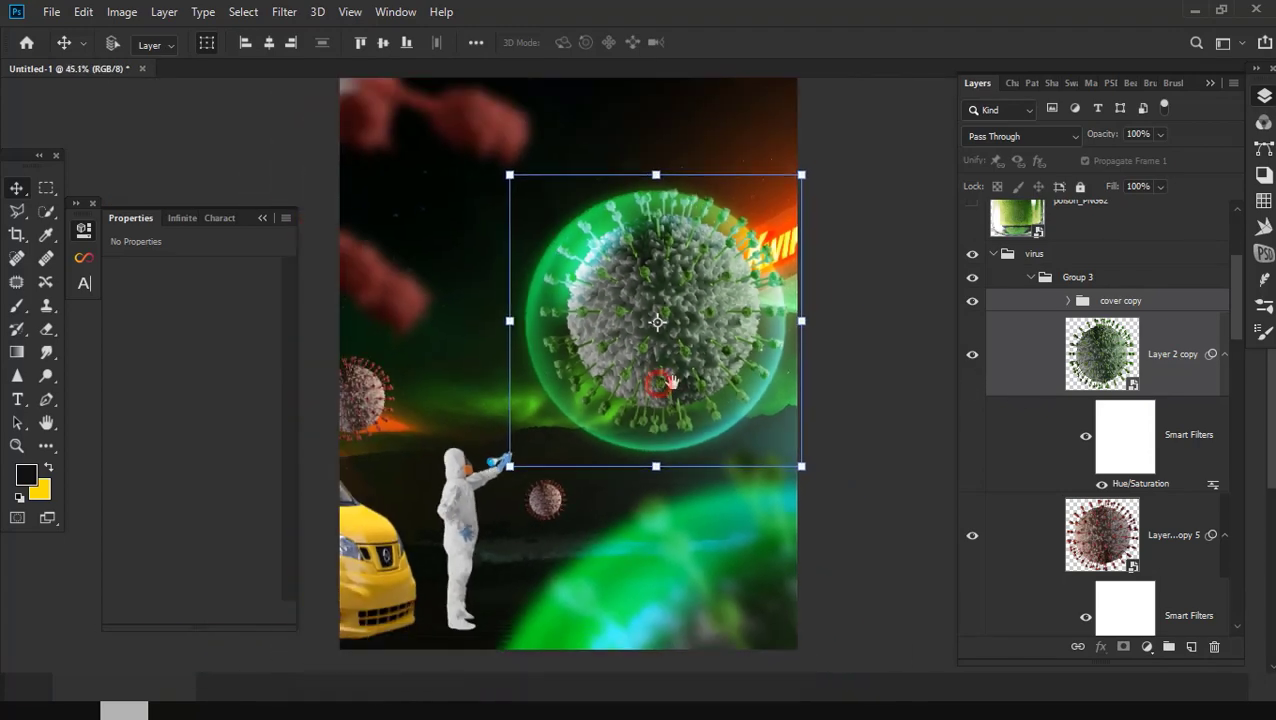
pyautogui.scroll(3, 1048, 410)
pyautogui.click(1090, 449)
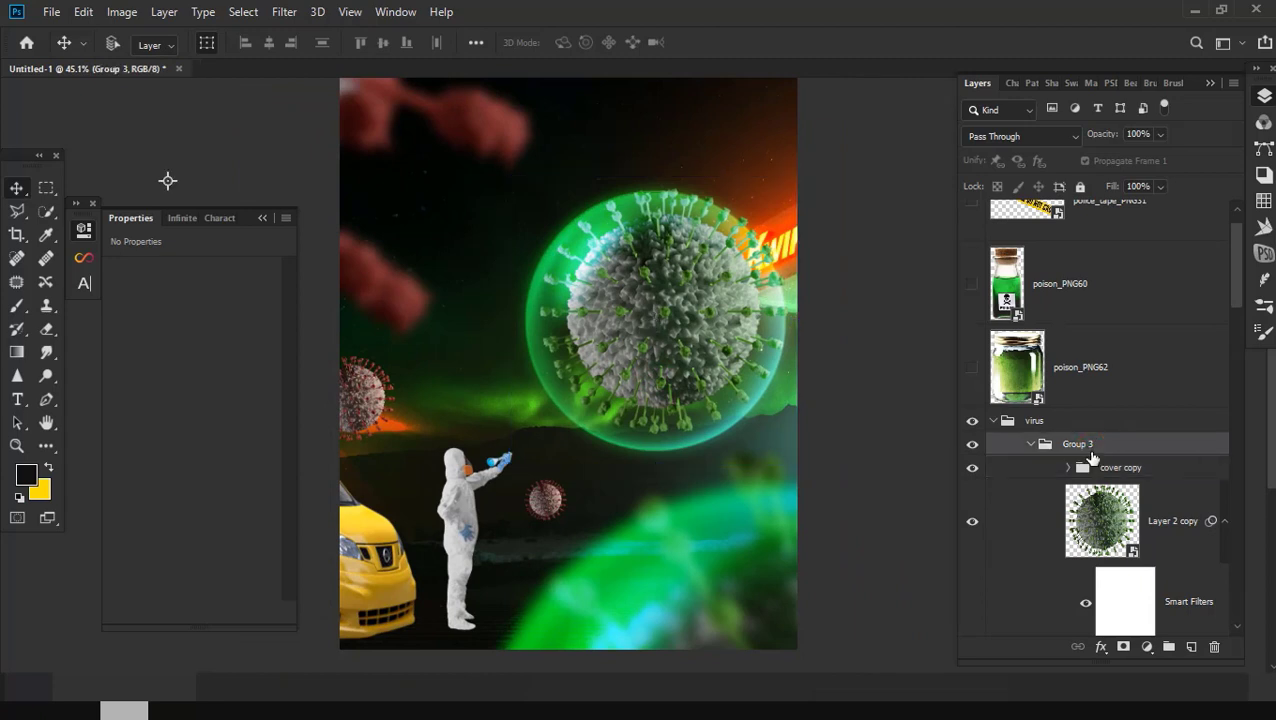
pyautogui.click(1058, 420)
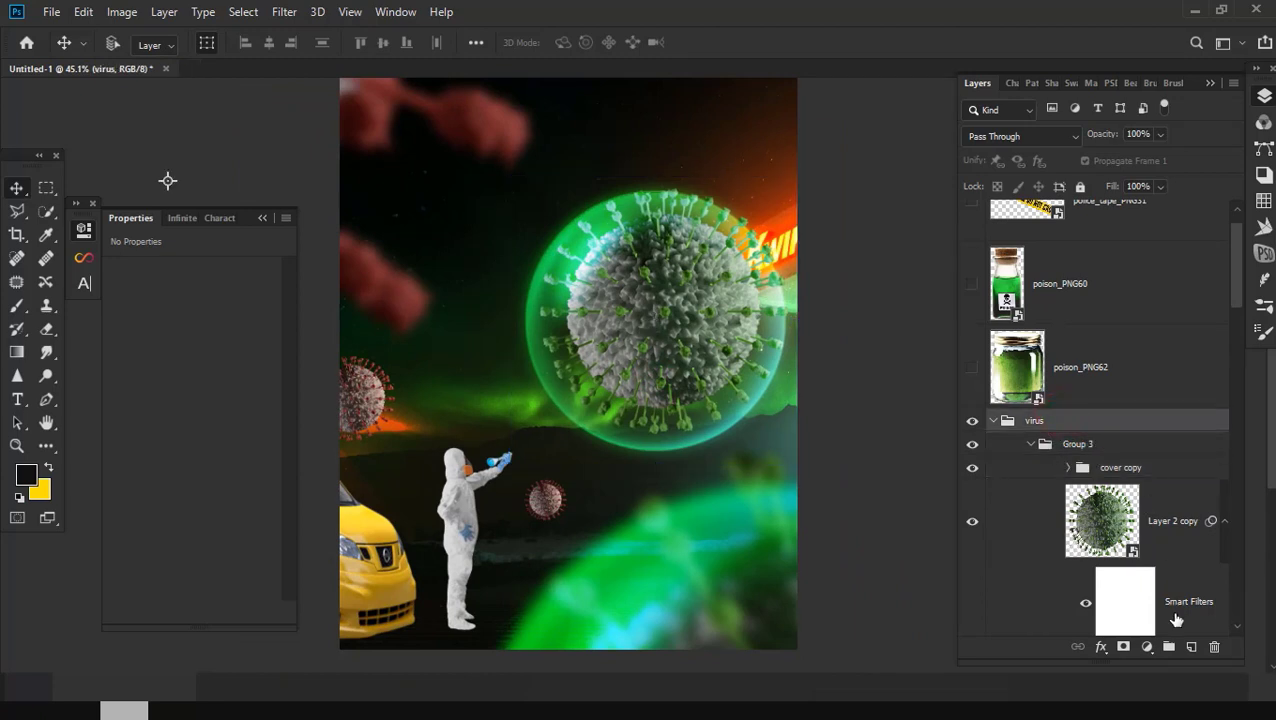
# Step: Add empty Layer 3 and place the cloud photo layer above the virus group
pyautogui.click(1191, 650)
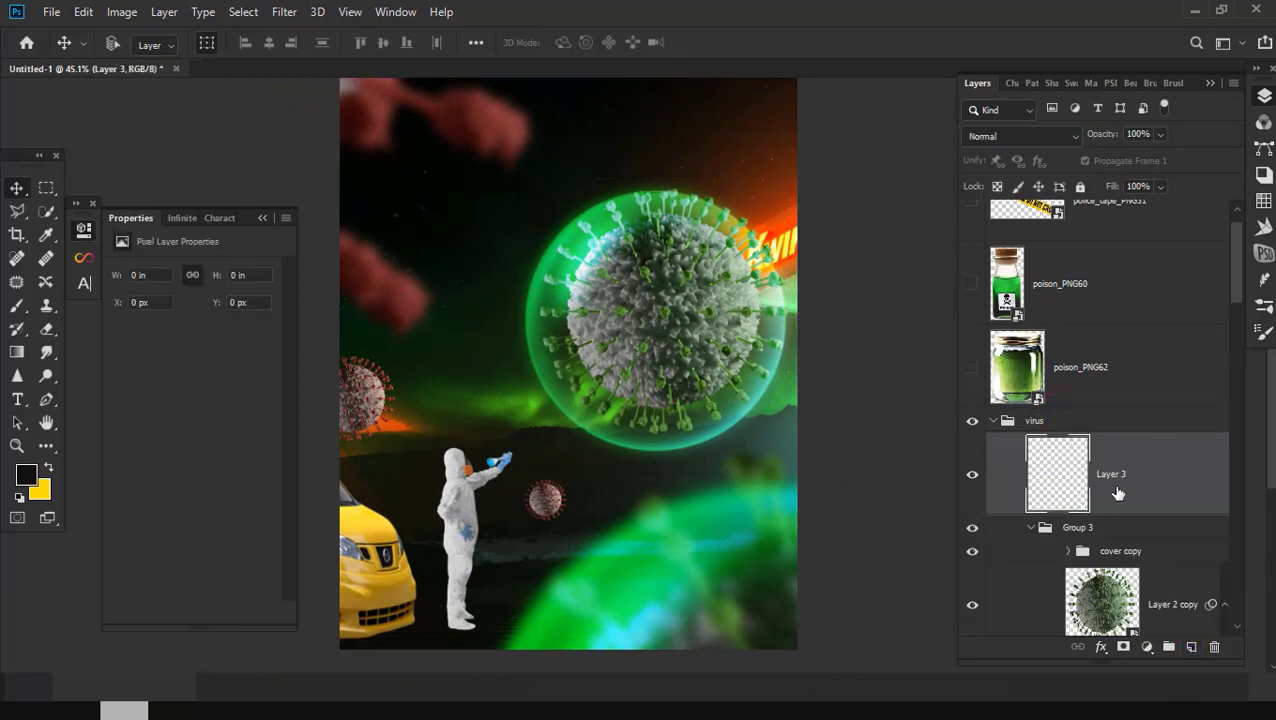
pyautogui.moveTo(1117, 493); pyautogui.dragTo(1090, 407)
pyautogui.scroll(-5, 1110, 580)
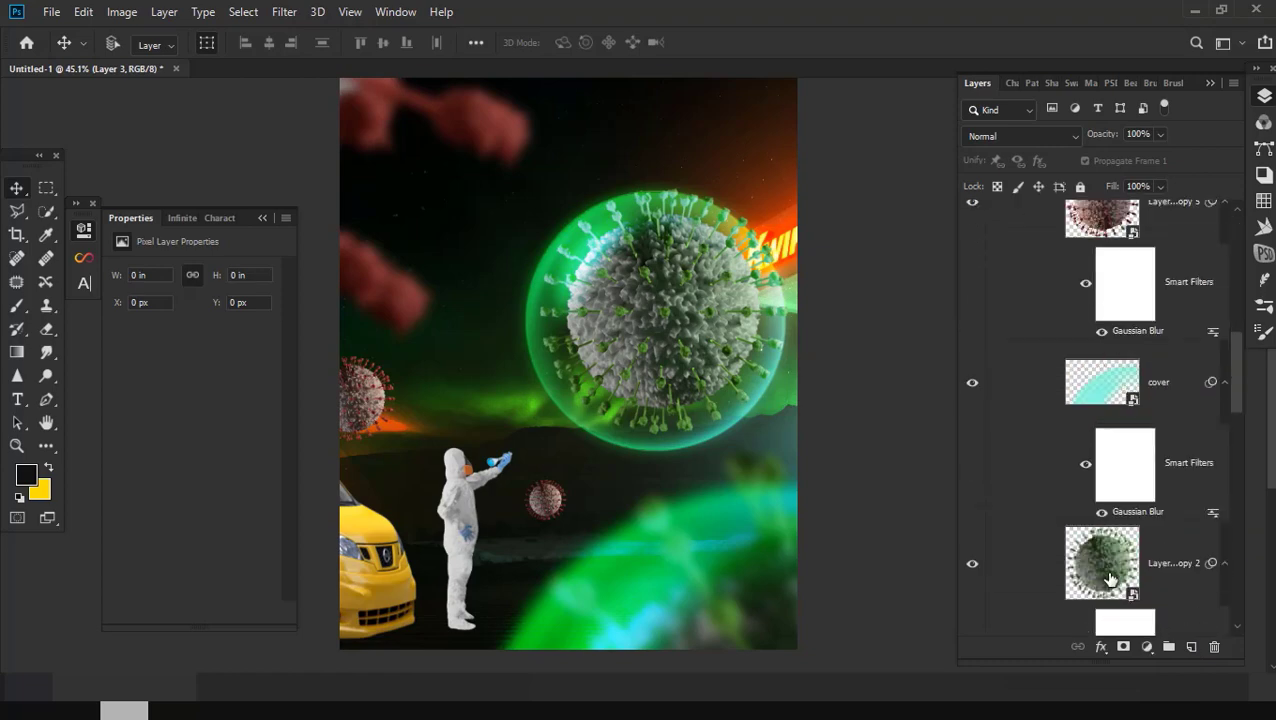
pyautogui.scroll(-5, 1110, 580)
pyautogui.scroll(-5, 1100, 545)
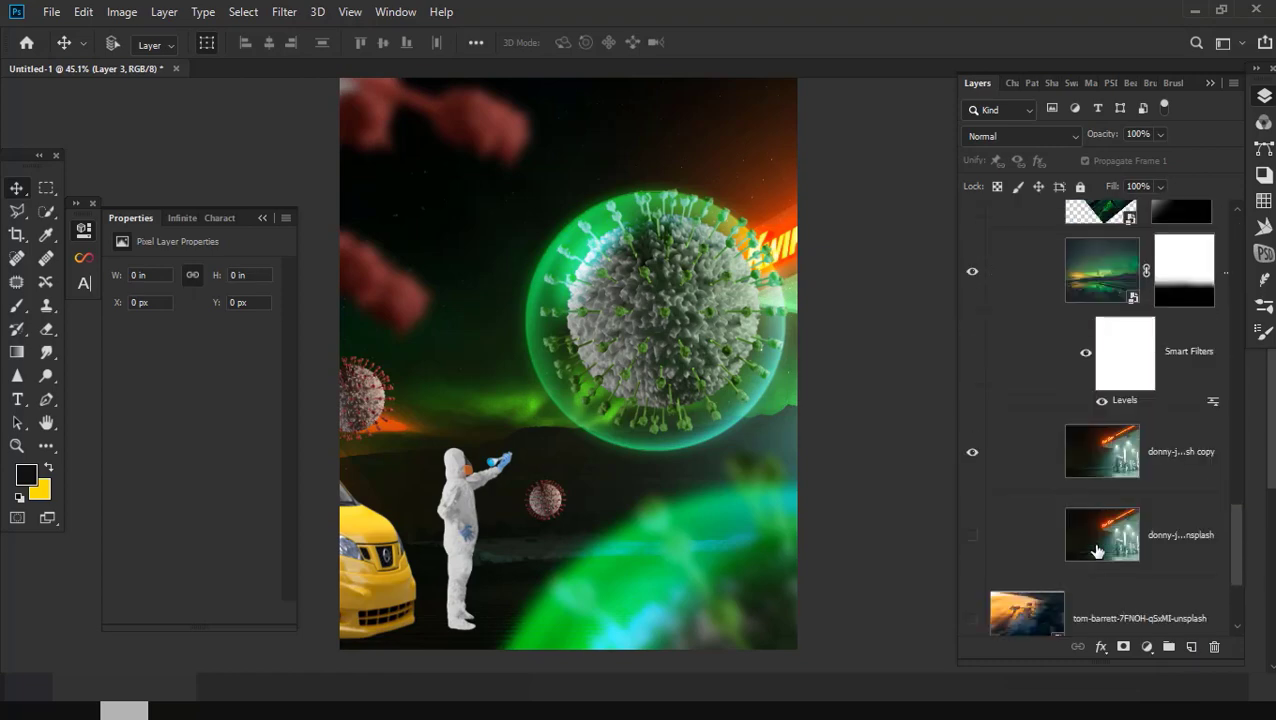
pyautogui.scroll(-3, 1097, 551)
pyautogui.moveTo(1100, 447); pyautogui.dragTo(1088, 120)
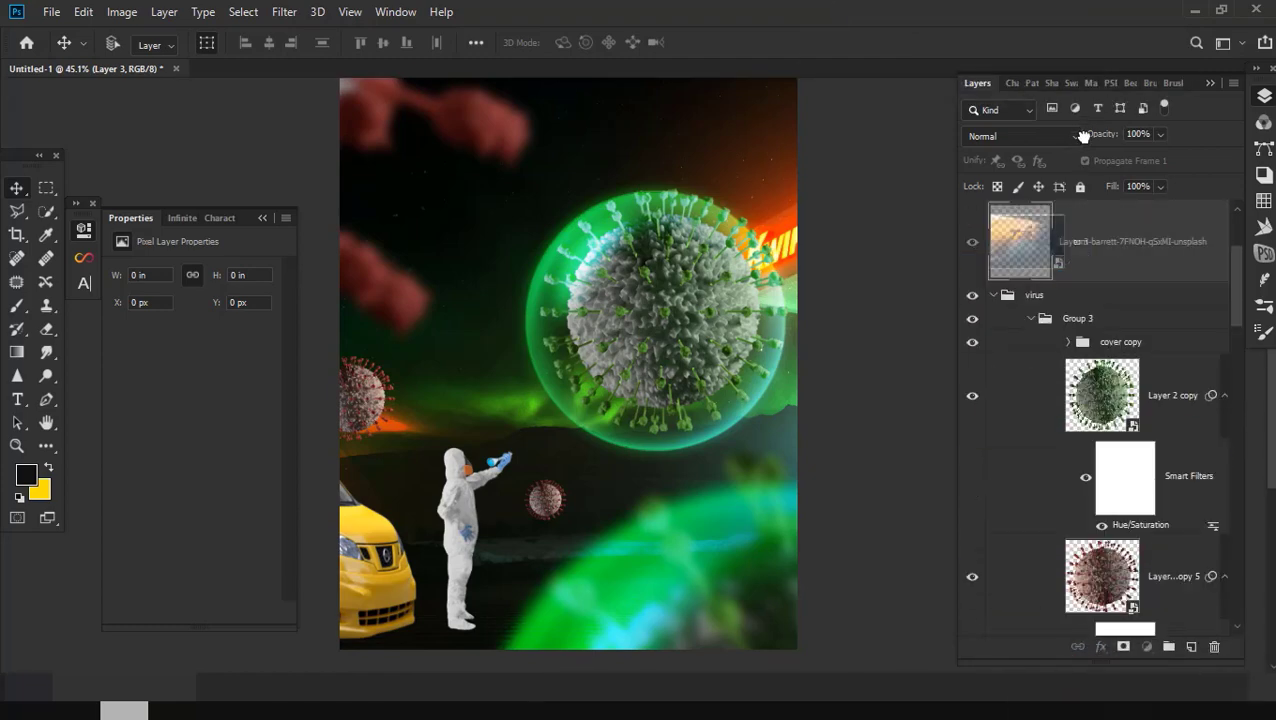
pyautogui.moveTo(1088, 120); pyautogui.dragTo(1095, 349)
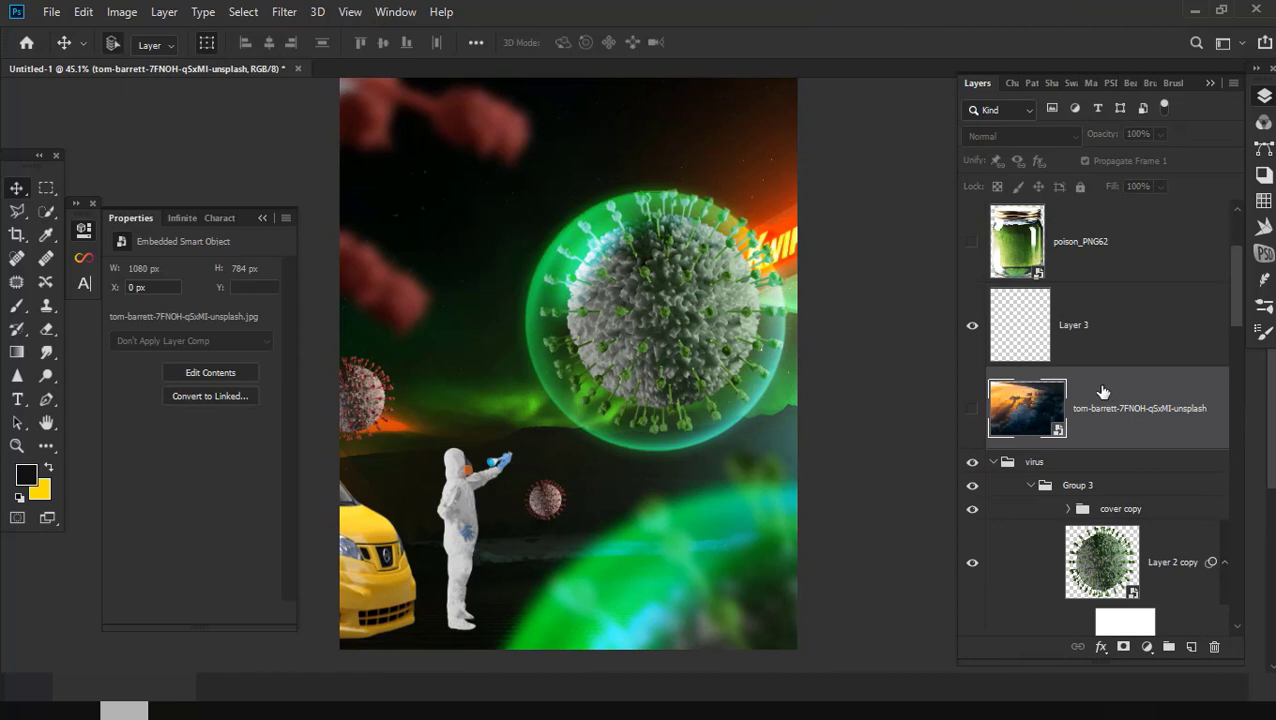
# Step: Wrap the cloud photo in a group named clouds and make it visible
pyautogui.hotkey('ctrl', 'g')
pyautogui.write('clouds')
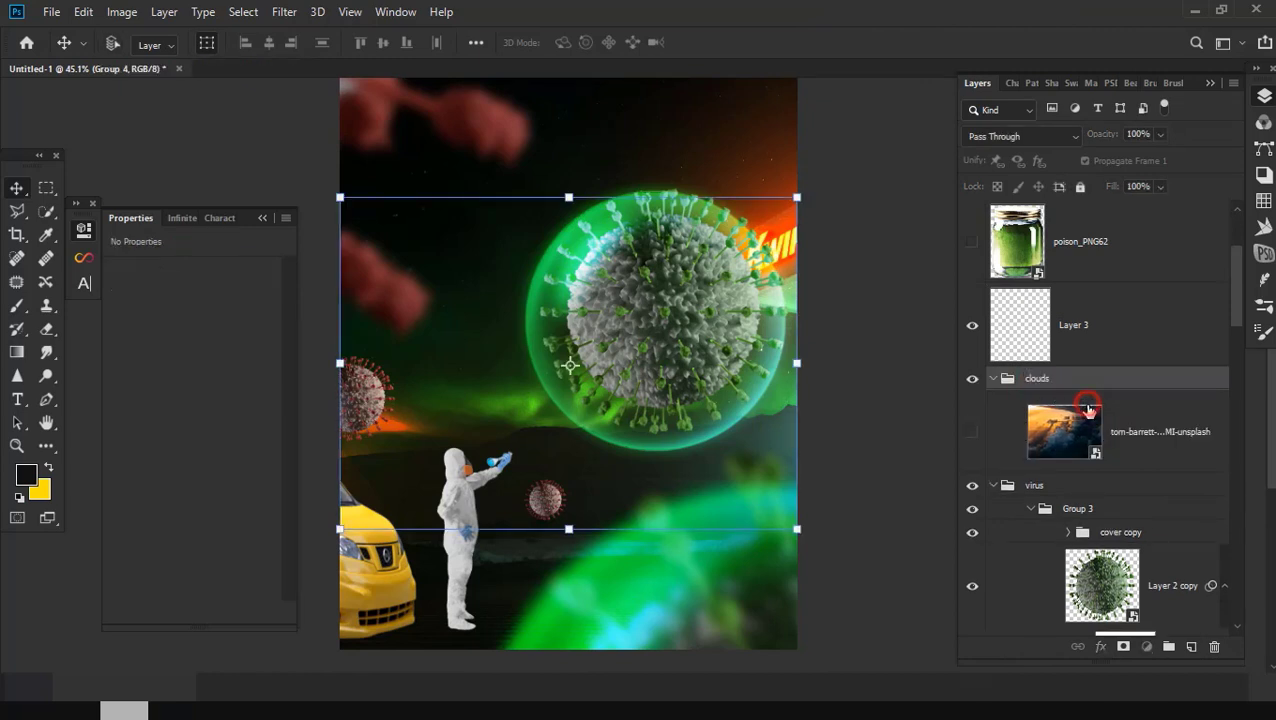
pyautogui.click(1065, 430)
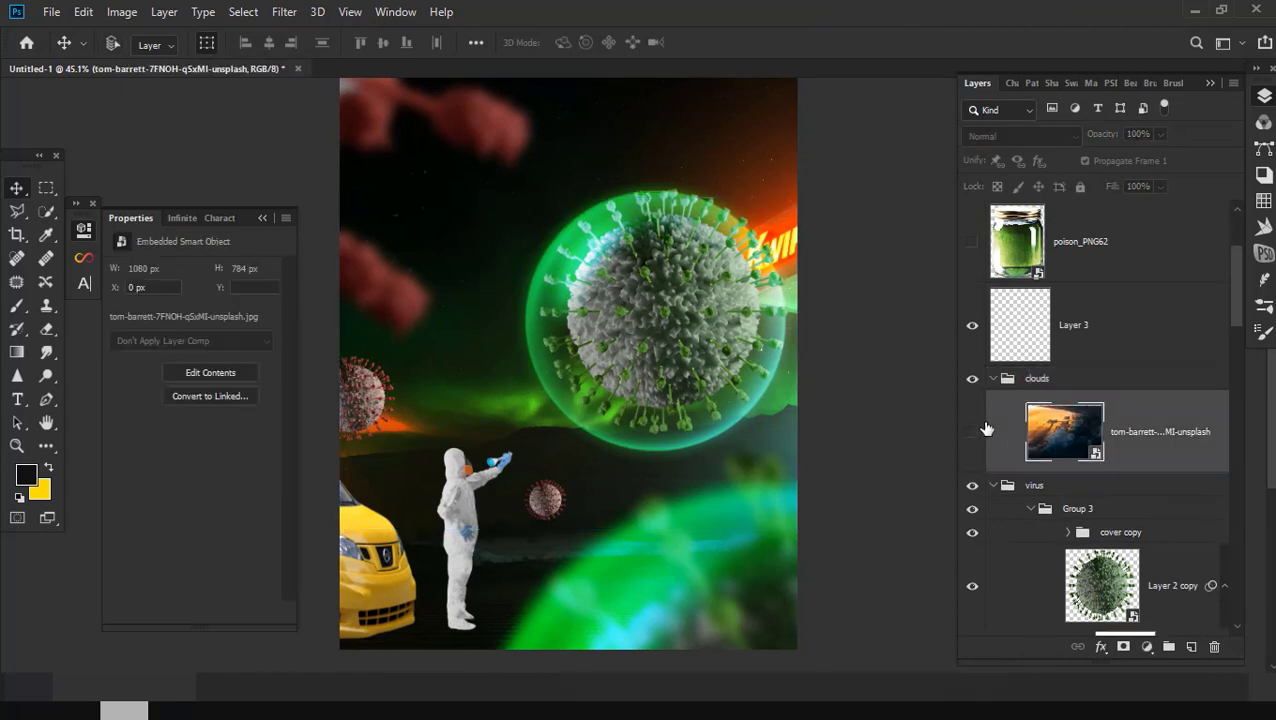
pyautogui.click(972, 431)
pyautogui.scroll(-2, 760, 420)
# Step: Rotate the cloud photo about -65° and scale it up to cover the scene
pyautogui.hotkey('ctrl', 't')
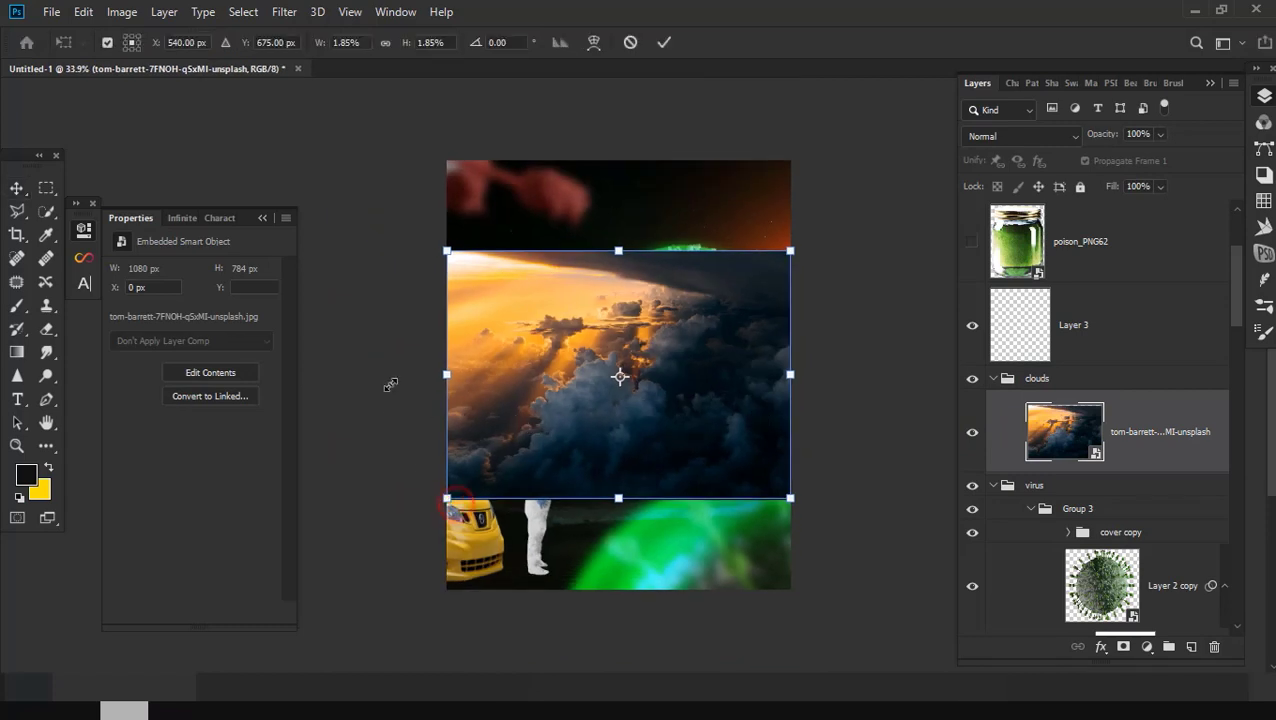
pyautogui.moveTo(390, 381); pyautogui.dragTo(513, 530)
pyautogui.scroll(-6, 658, 541)
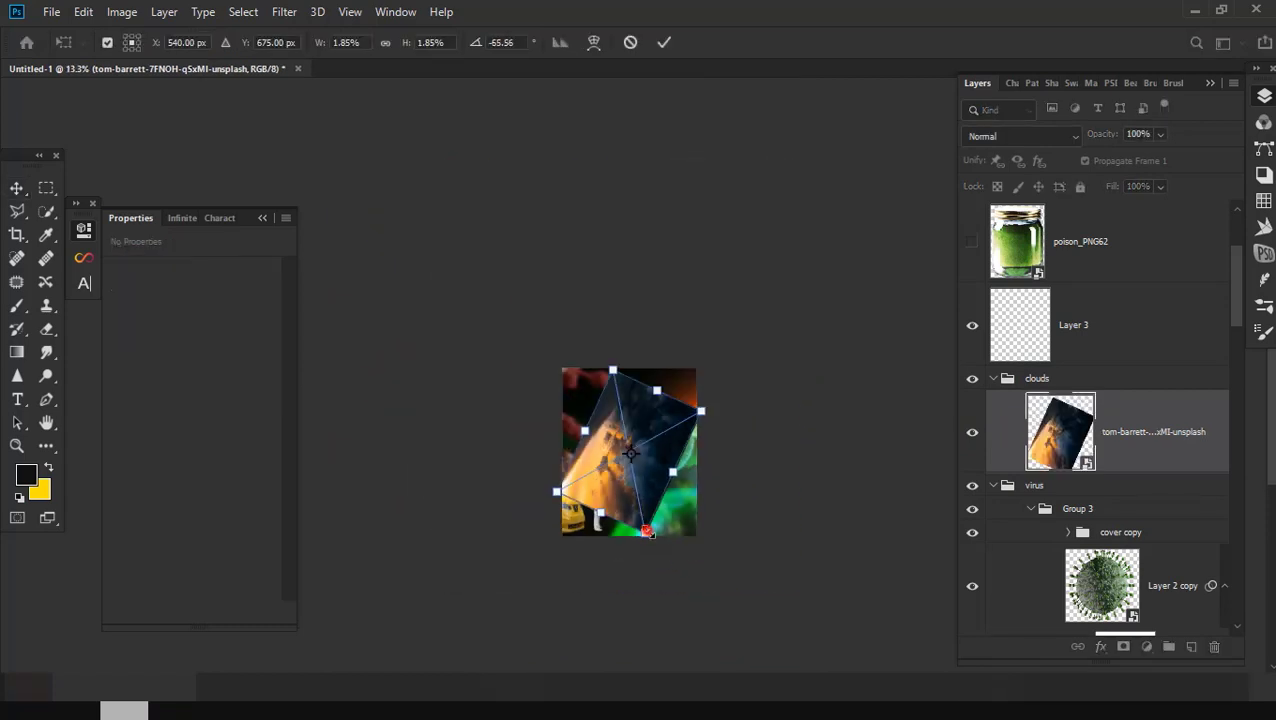
pyautogui.moveTo(658, 541)
pyautogui.mouseDown()
pyautogui.moveTo(735, 626)
pyautogui.moveTo(685, 550)
pyautogui.mouseUp()
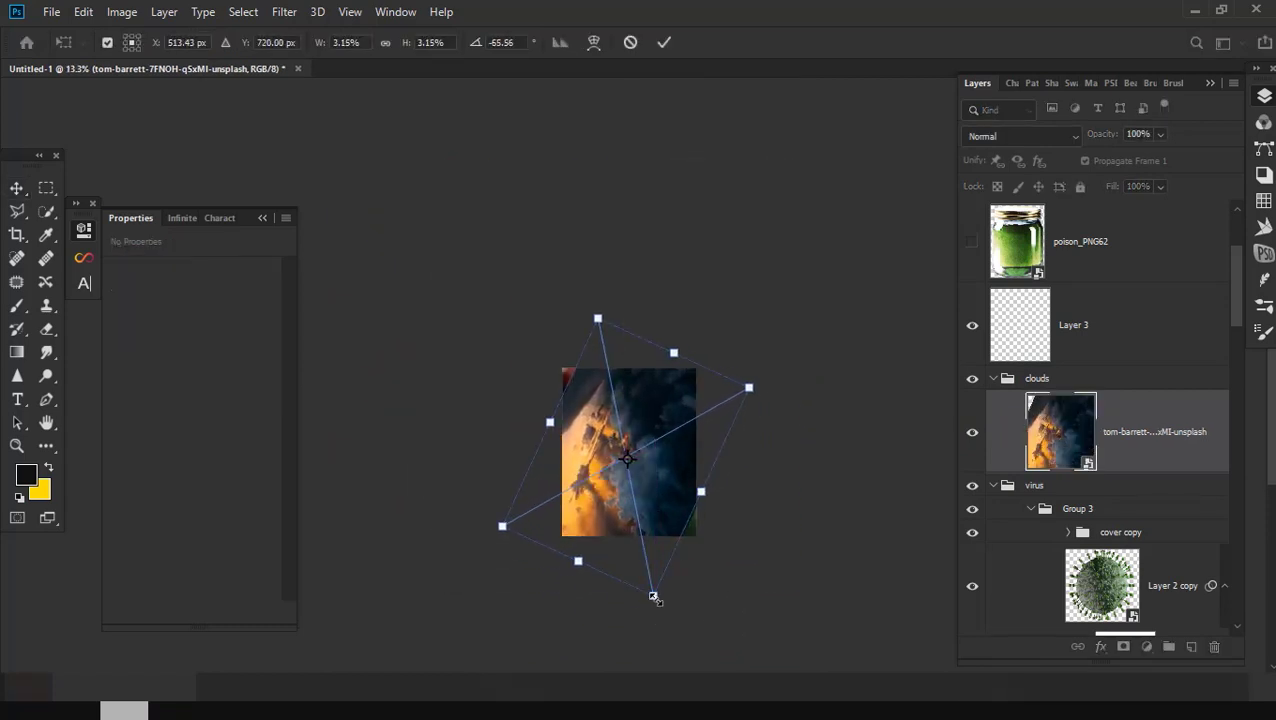
pyautogui.moveTo(654, 597); pyautogui.dragTo(651, 650)
pyautogui.press('Return')
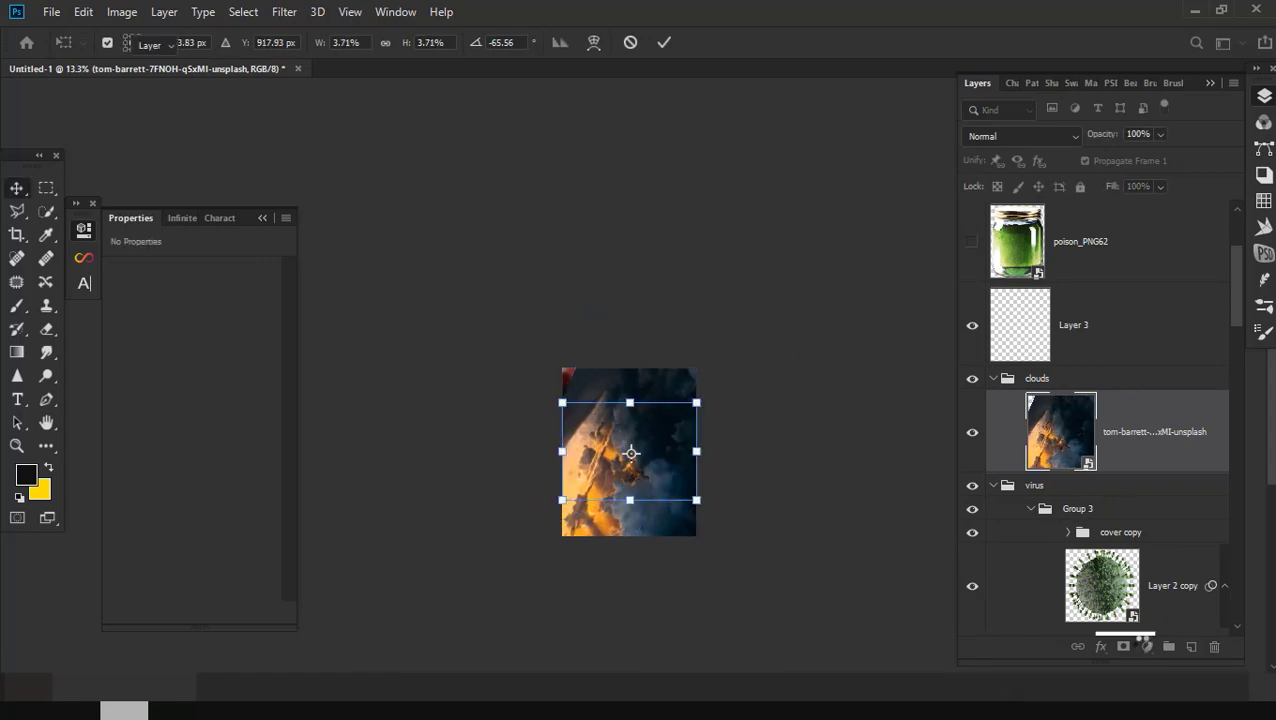
pyautogui.press('Return')
pyautogui.scroll(1, 631, 453)
# Step: Add a black hide-all mask to the clouds and pick a 169 px soft round brush
pyautogui.keyDown('alt'); pyautogui.click(1123, 646); pyautogui.keyUp('alt')
pyautogui.press('b')
pyautogui.rightClick(90, 323)
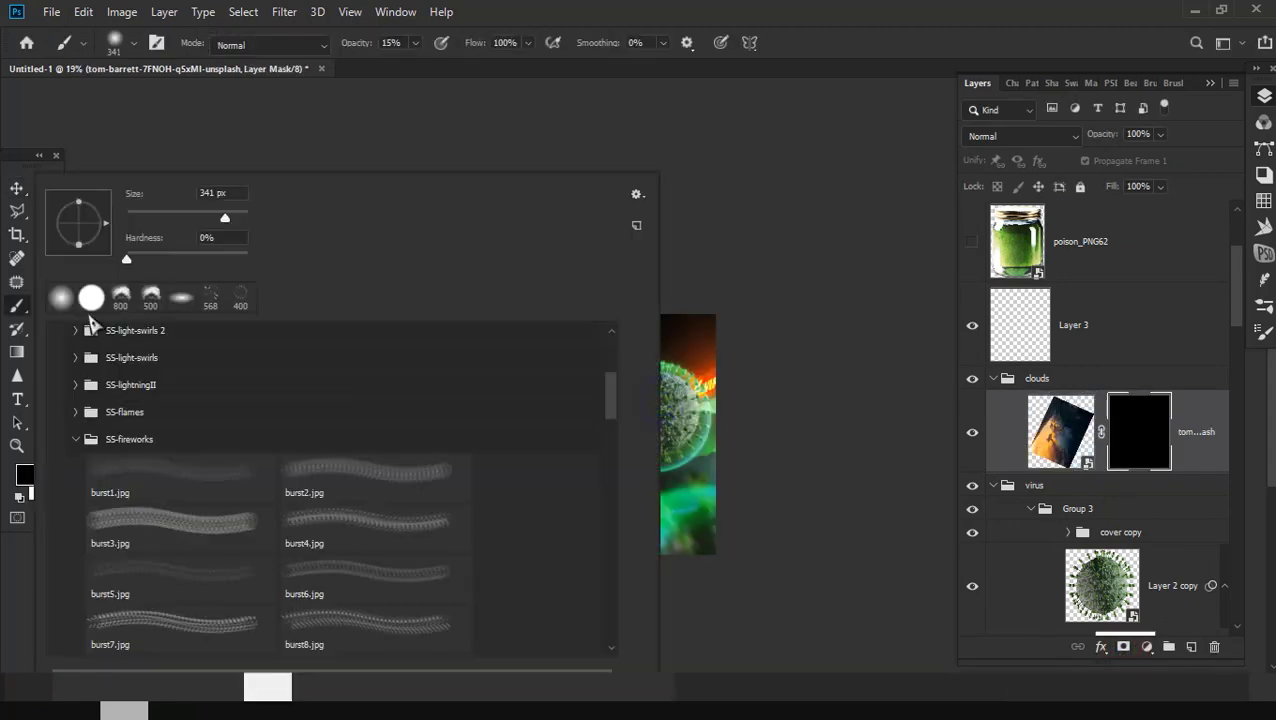
pyautogui.click(151, 296)
pyautogui.moveTo(236, 217); pyautogui.dragTo(205, 217)
pyautogui.press('Return')
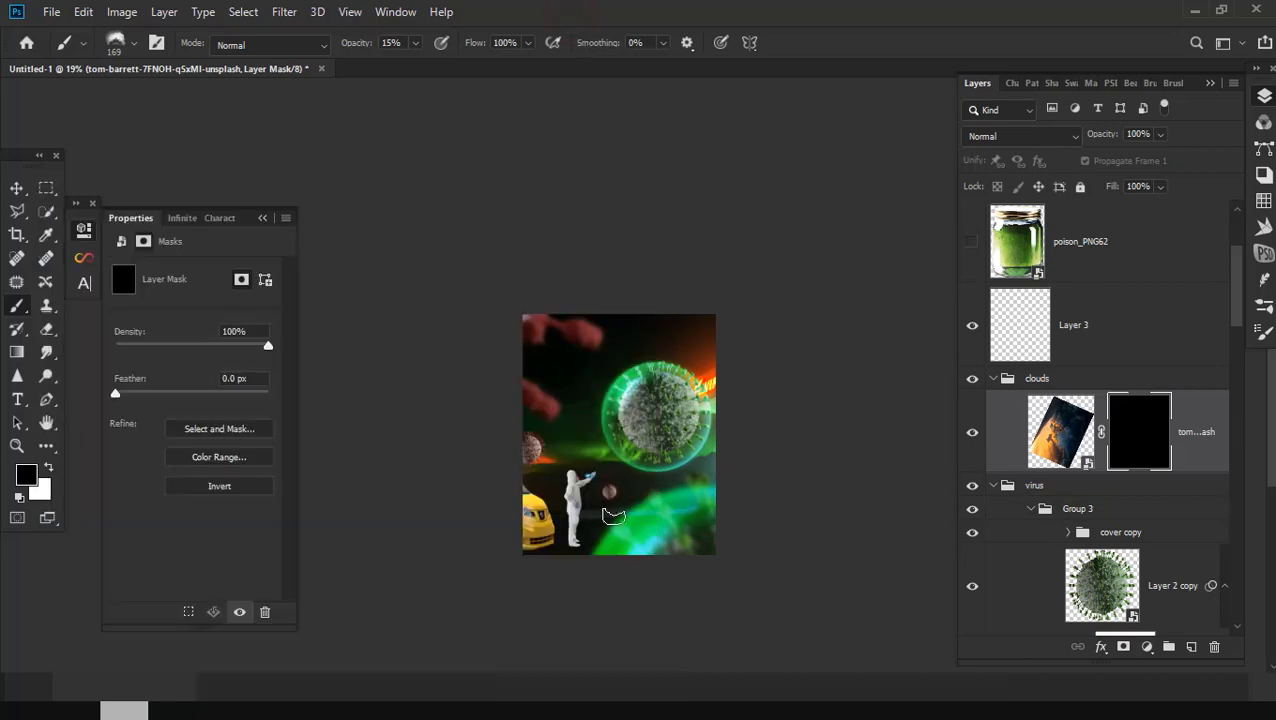
# Step: Paint white on the mask to reveal dark clouds over the bubble's right side and top
pyautogui.scroll(2, 568, 490)
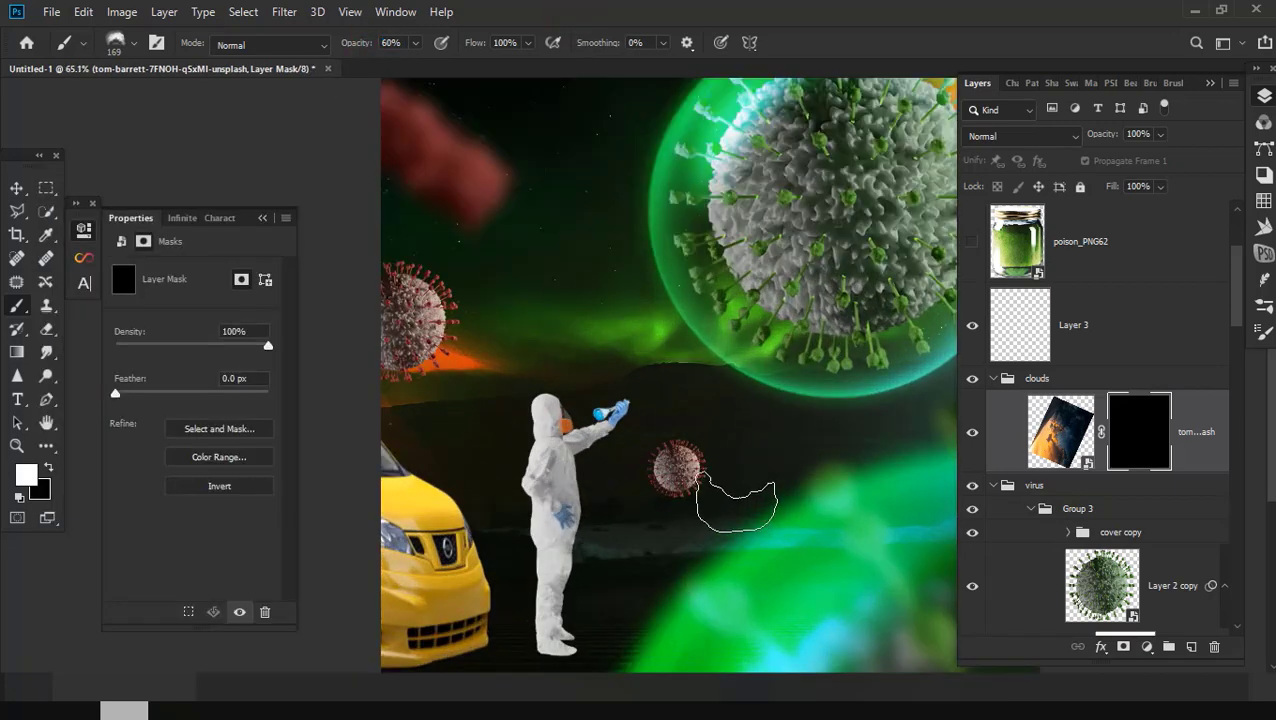
pyautogui.press('x')
pyautogui.click(741, 406)
pyautogui.scroll(1, 741, 406)
pyautogui.click(843, 381)
pyautogui.moveTo(843, 381); pyautogui.dragTo(868, 285)
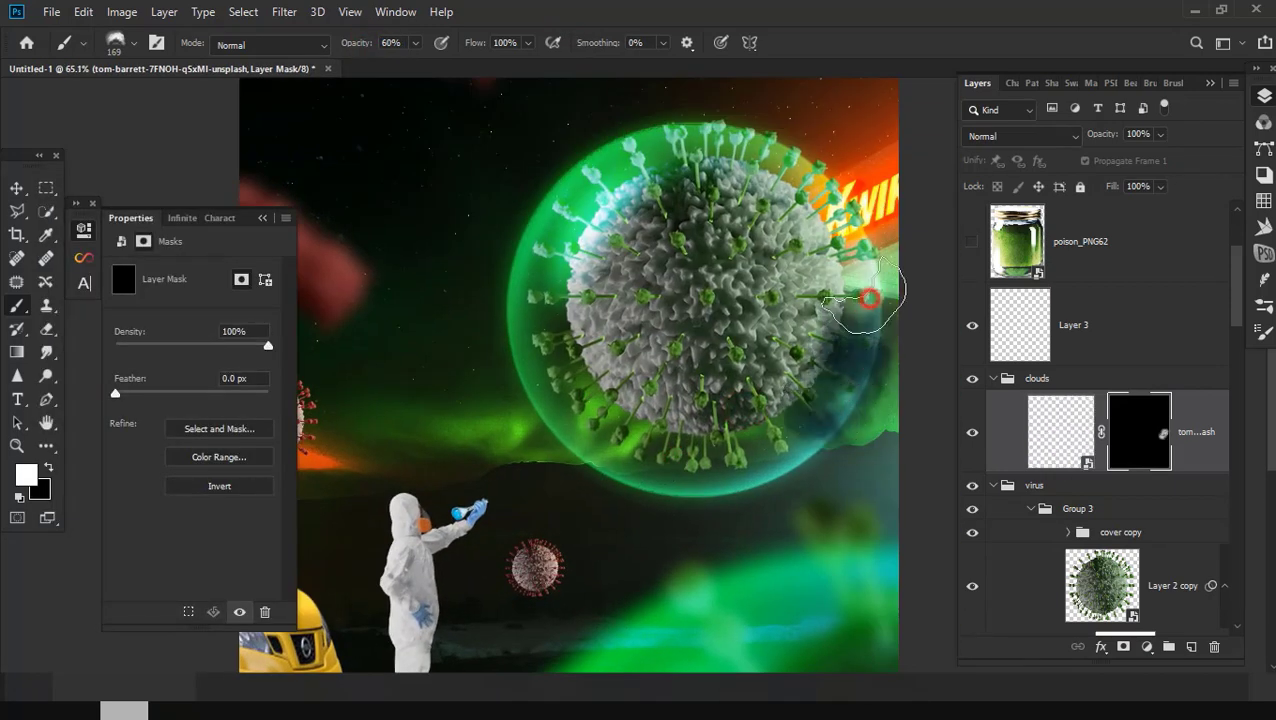
pyautogui.moveTo(608, 163); pyautogui.dragTo(521, 213)
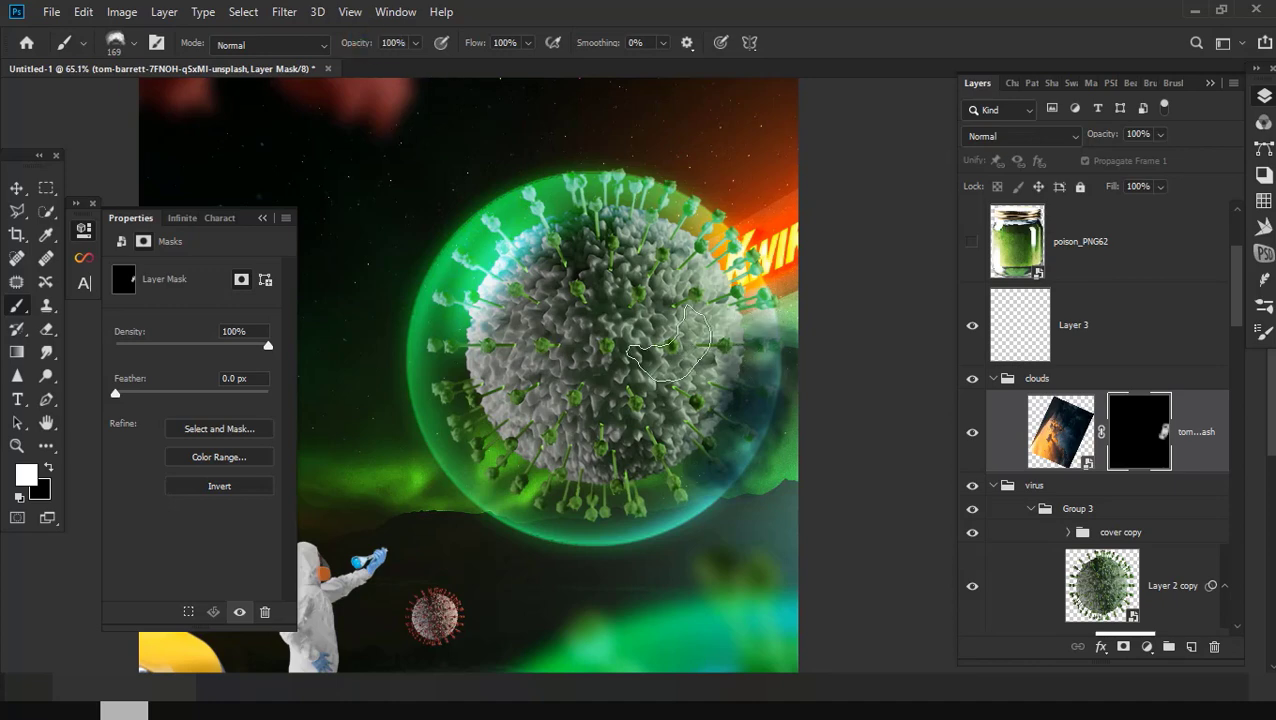
pyautogui.moveTo(810, 330); pyautogui.dragTo(737, 215)
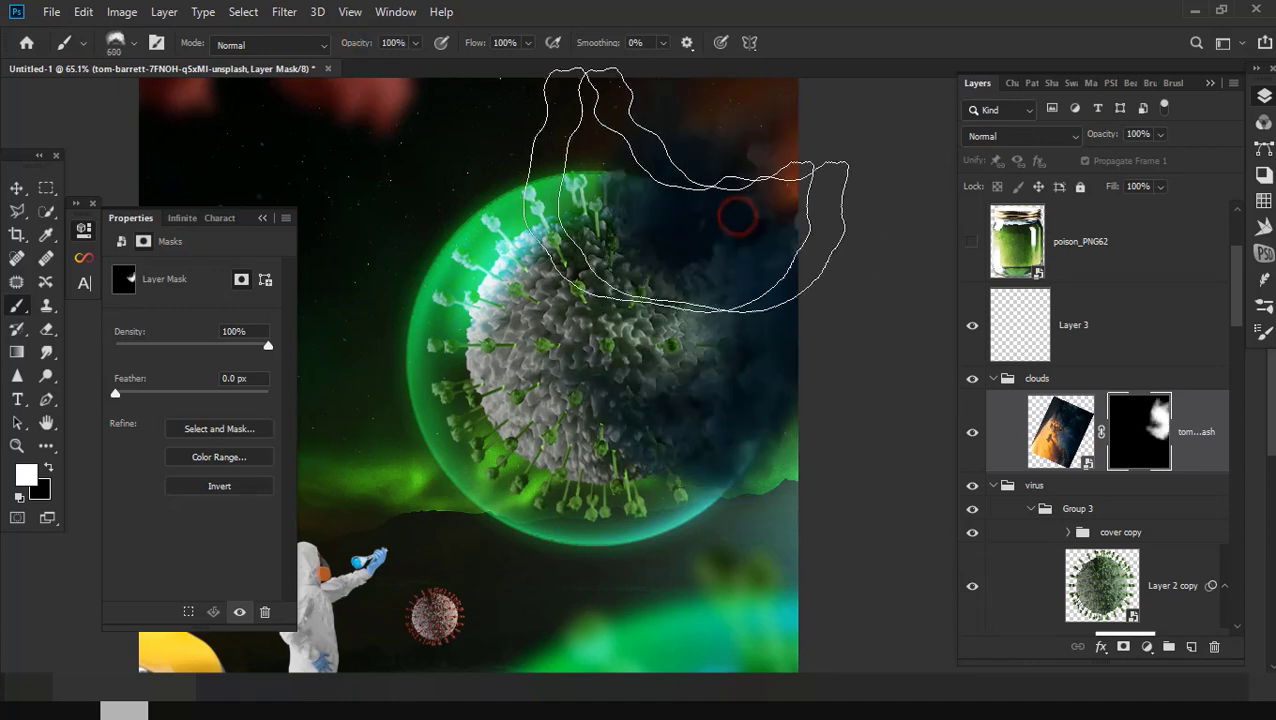
pyautogui.scroll(-2, 700, 300)
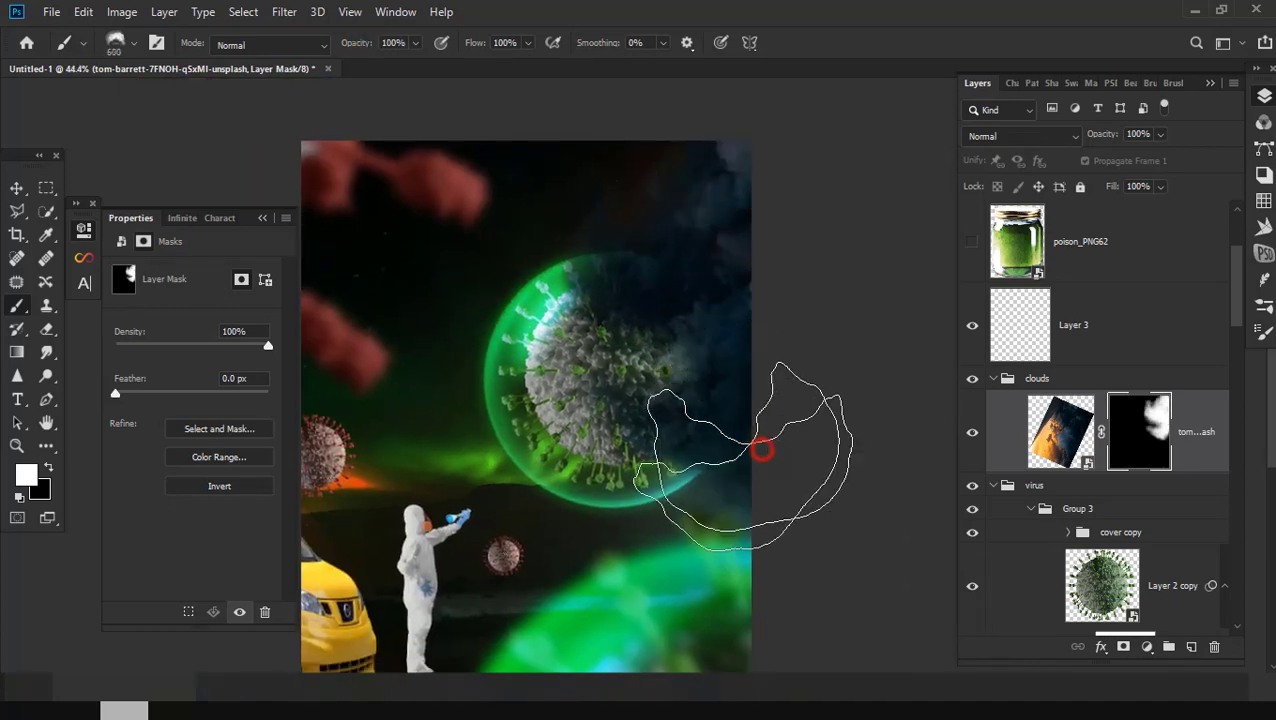
pyautogui.moveTo(762, 451)
pyautogui.mouseDown()
pyautogui.moveTo(662, 247)
pyautogui.moveTo(639, 319)
pyautogui.mouseUp()
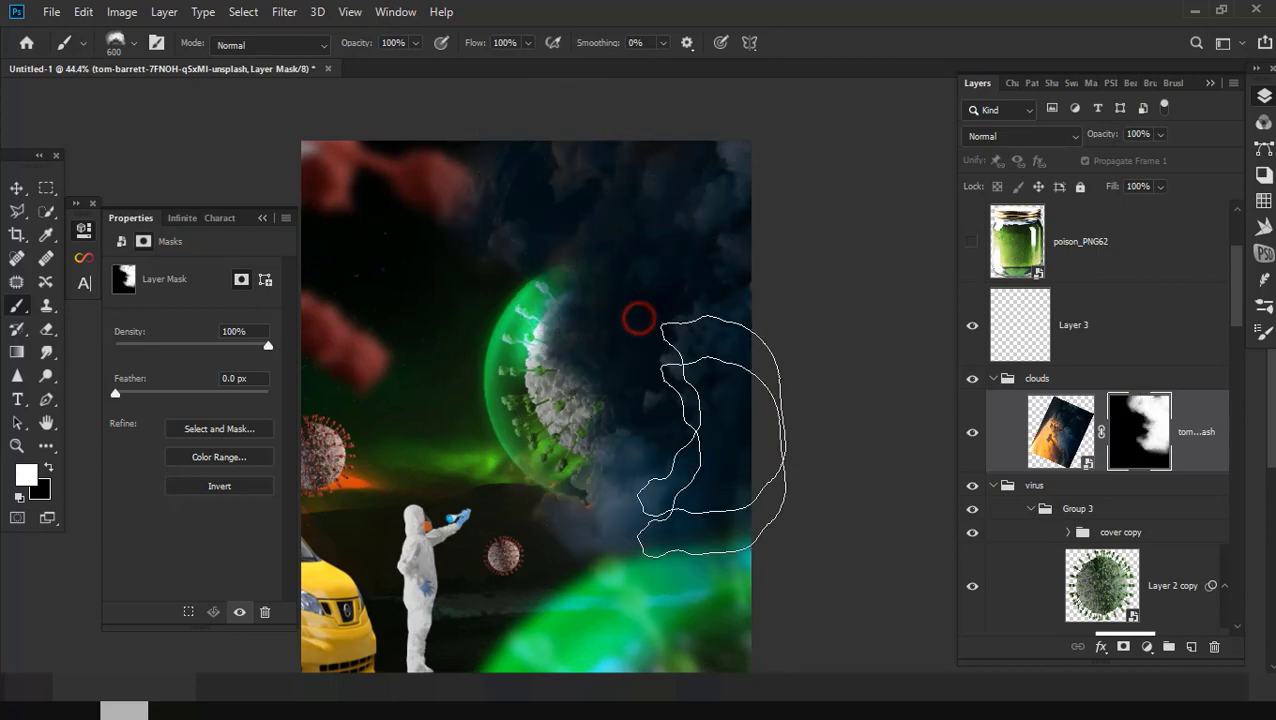
pyautogui.scroll(-1, 770, 500)
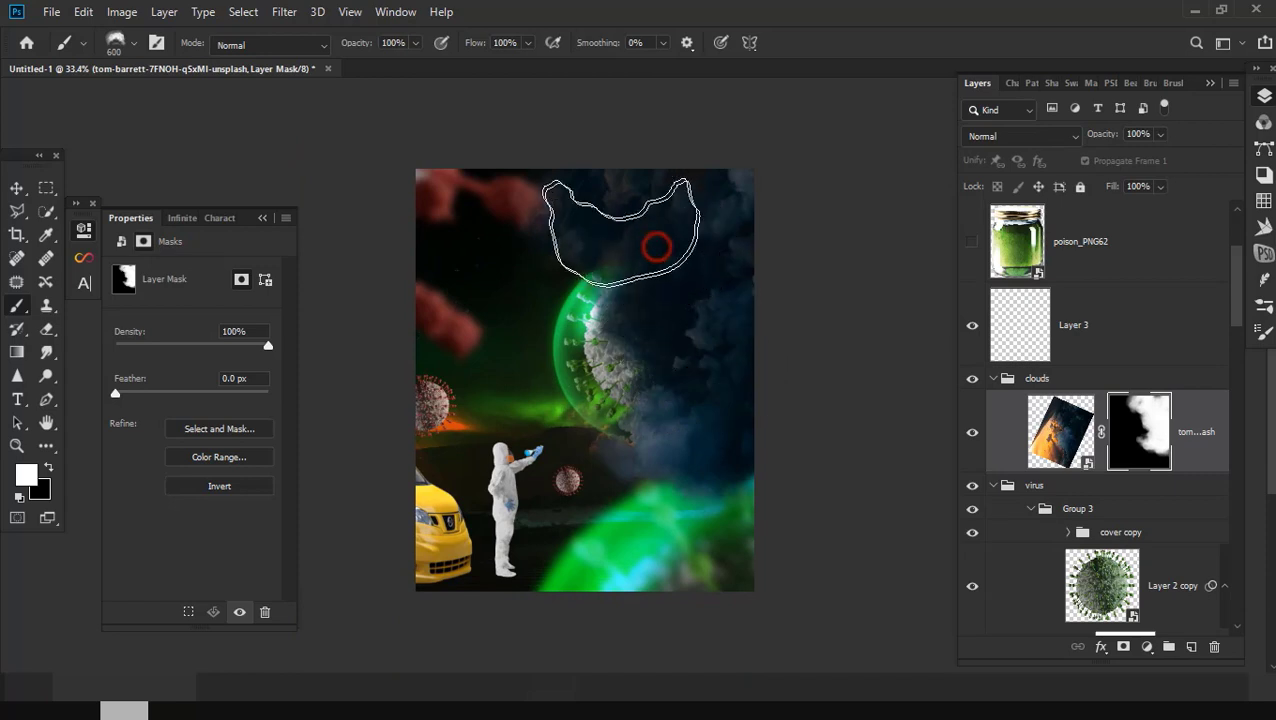
pyautogui.moveTo(656, 246)
pyautogui.mouseDown()
pyautogui.moveTo(601, 196)
pyautogui.moveTo(738, 265)
pyautogui.moveTo(746, 481)
pyautogui.moveTo(693, 505)
pyautogui.mouseUp()
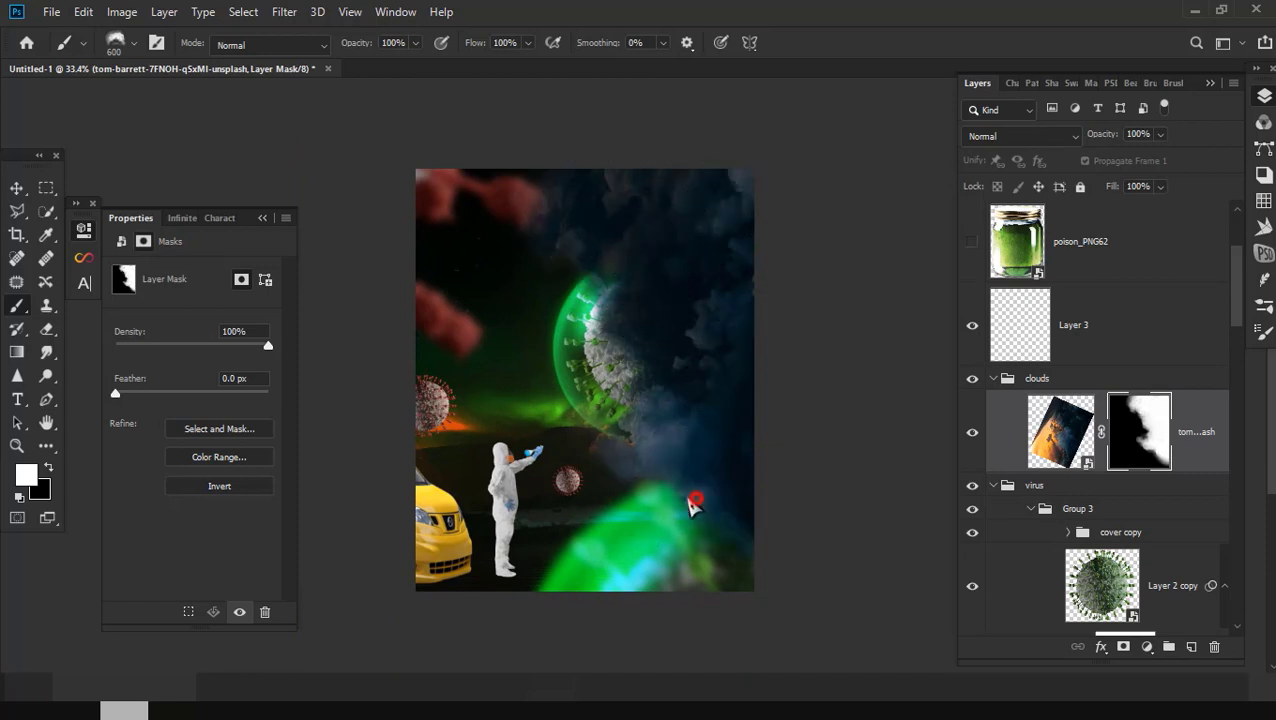
pyautogui.scroll(2, 640, 450)
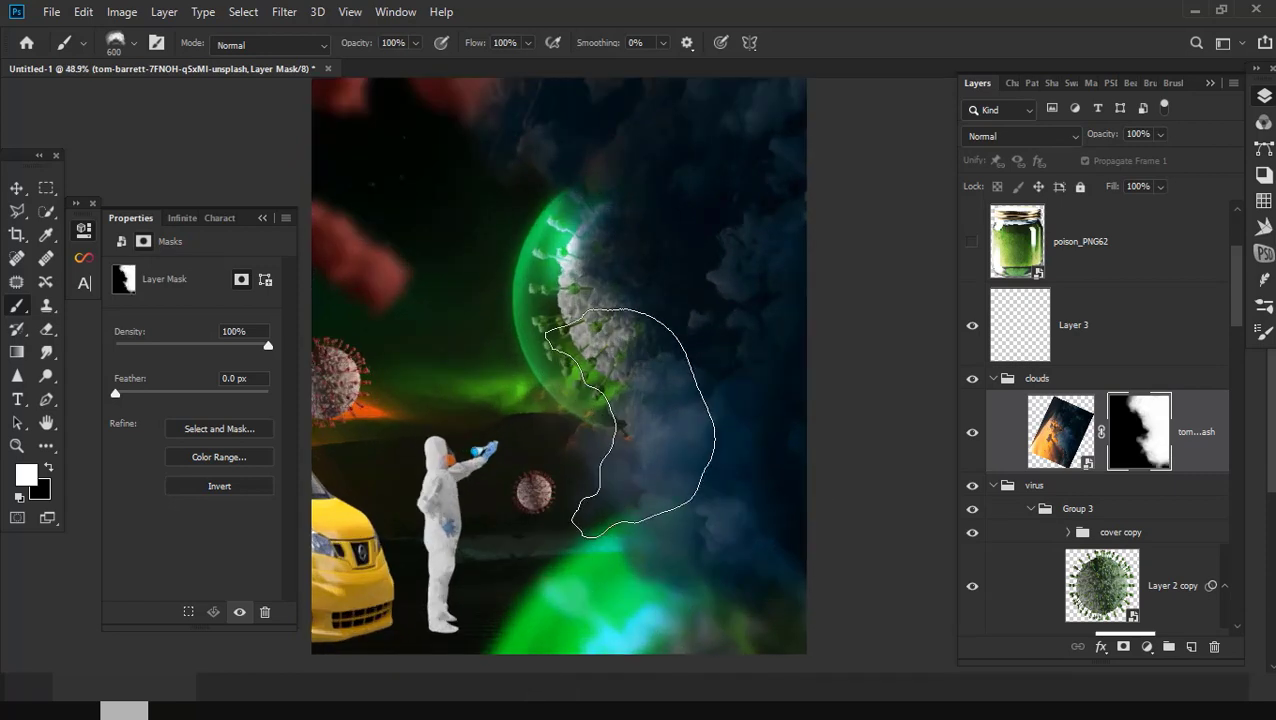
# Step: Paint black on the mask to hide clouds back off the virus sphere
pyautogui.press('x')
pyautogui.moveTo(622, 428)
pyautogui.mouseDown()
pyautogui.moveTo(649, 205)
pyautogui.moveTo(584, 242)
pyautogui.moveTo(590, 328)
pyautogui.moveTo(549, 410)
pyautogui.moveTo(547, 374)
pyautogui.moveTo(601, 429)
pyautogui.mouseUp()
pyautogui.moveTo(590, 330)
pyautogui.mouseDown()
pyautogui.moveTo(547, 264)
pyautogui.moveTo(552, 228)
pyautogui.mouseUp()
pyautogui.scroll(-2, 800, 480)
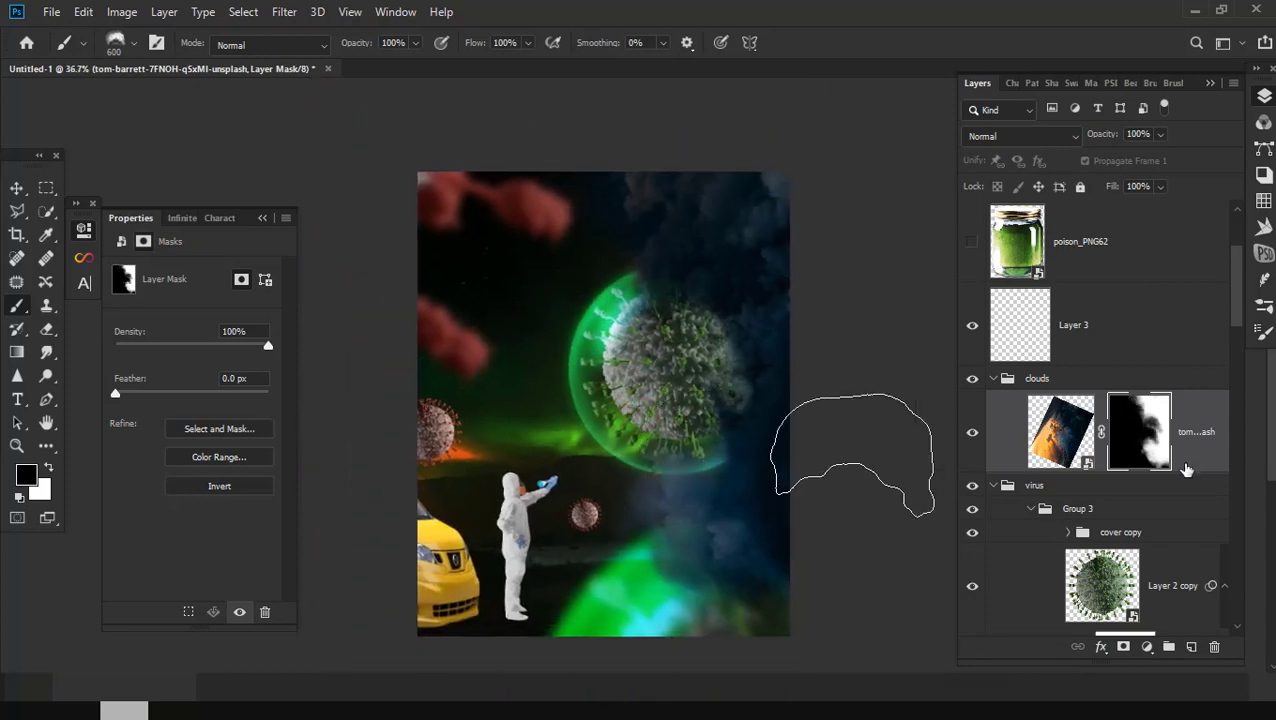
# Step: With a 200 px brush, reveal clouds on the mask along the bubble's lower right edge
pyautogui.click(1062, 440)
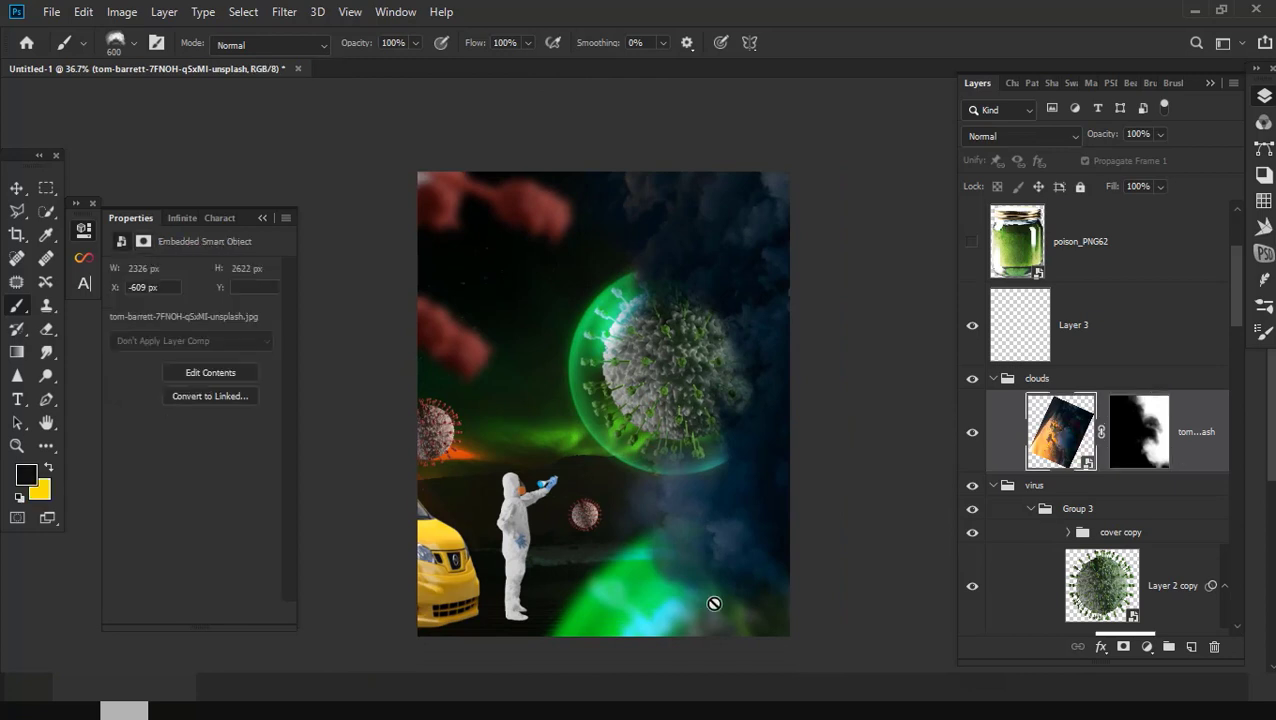
pyautogui.click(1130, 455)
pyautogui.scroll(2, 712, 590)
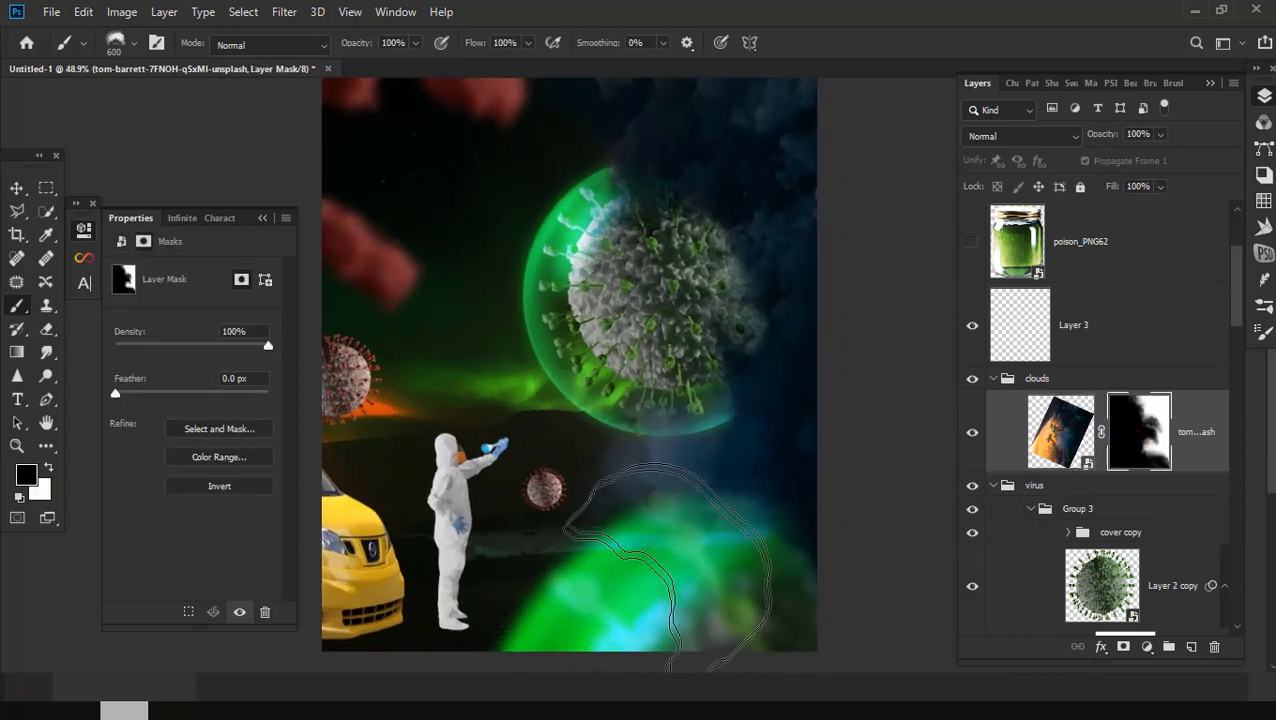
pyautogui.scroll(2, 700, 500)
pyautogui.press('[')
pyautogui.press('[')
pyautogui.press('[')
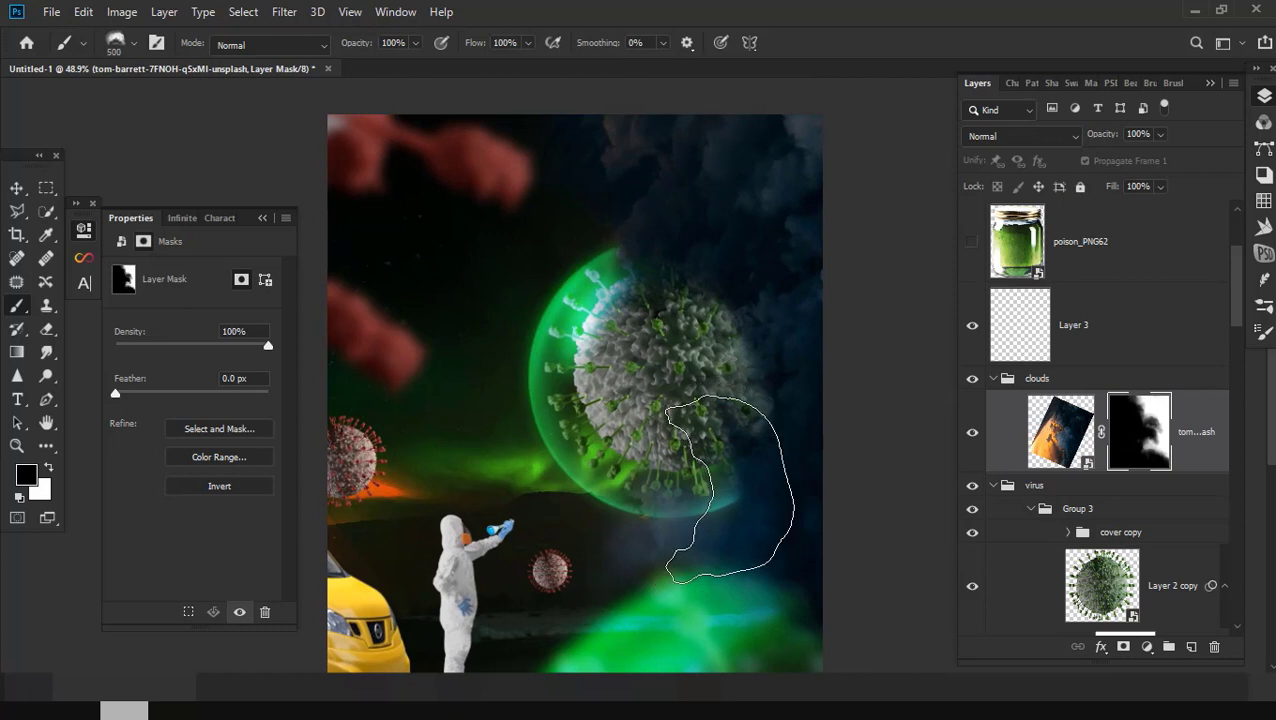
pyautogui.press('x')
pyautogui.moveTo(727, 488)
pyautogui.mouseDown()
pyautogui.moveTo(706, 504)
pyautogui.moveTo(748, 379)
pyautogui.moveTo(726, 333)
pyautogui.moveTo(636, 270)
pyautogui.moveTo(617, 289)
pyautogui.moveTo(670, 285)
pyautogui.moveTo(730, 380)
pyautogui.mouseUp()
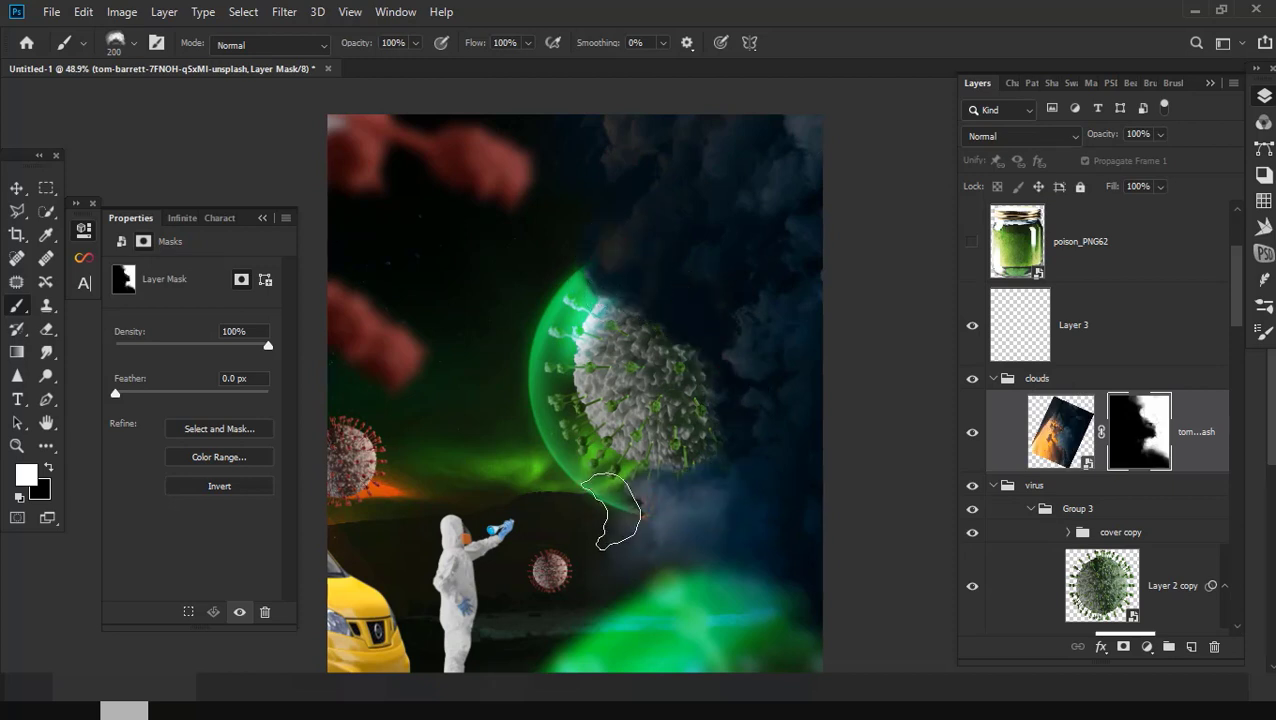
pyautogui.scroll(-2, 716, 505)
# Step: Apply Levels to the cloud image, shifting the Blue channel midtones to darken and cool it
pyautogui.click(1060, 430)
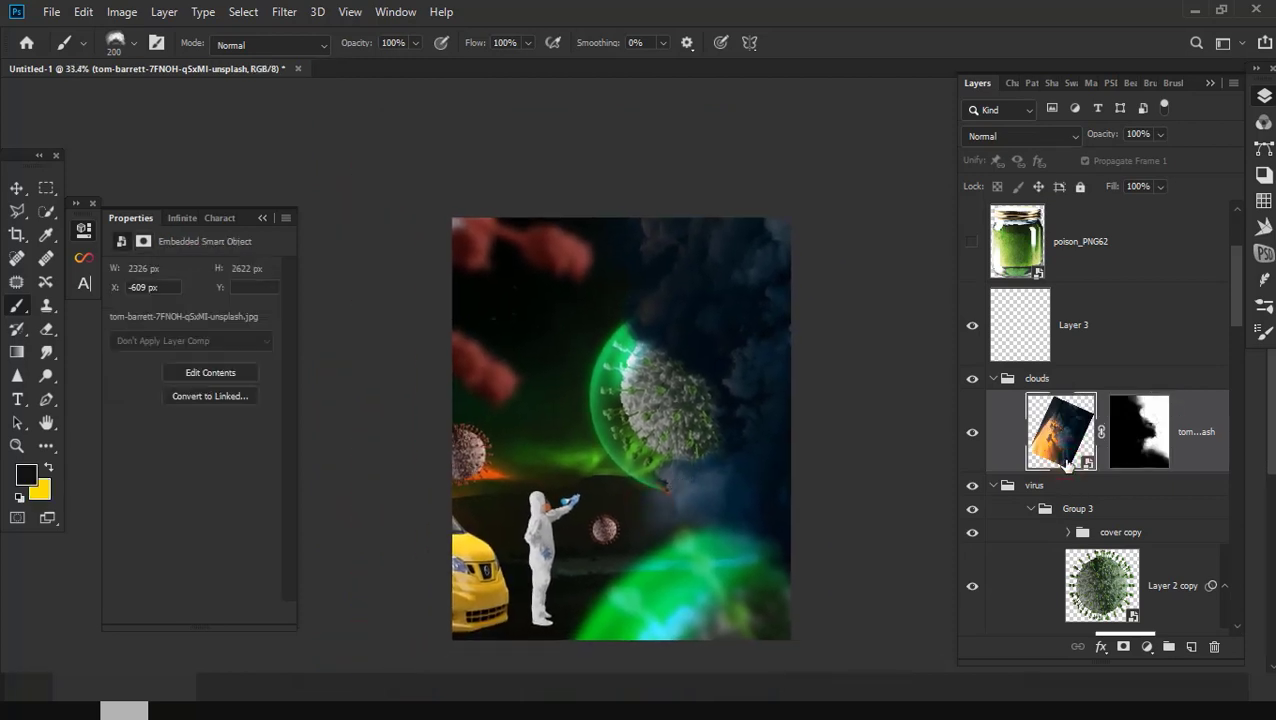
pyautogui.hotkey('ctrl', 'l')
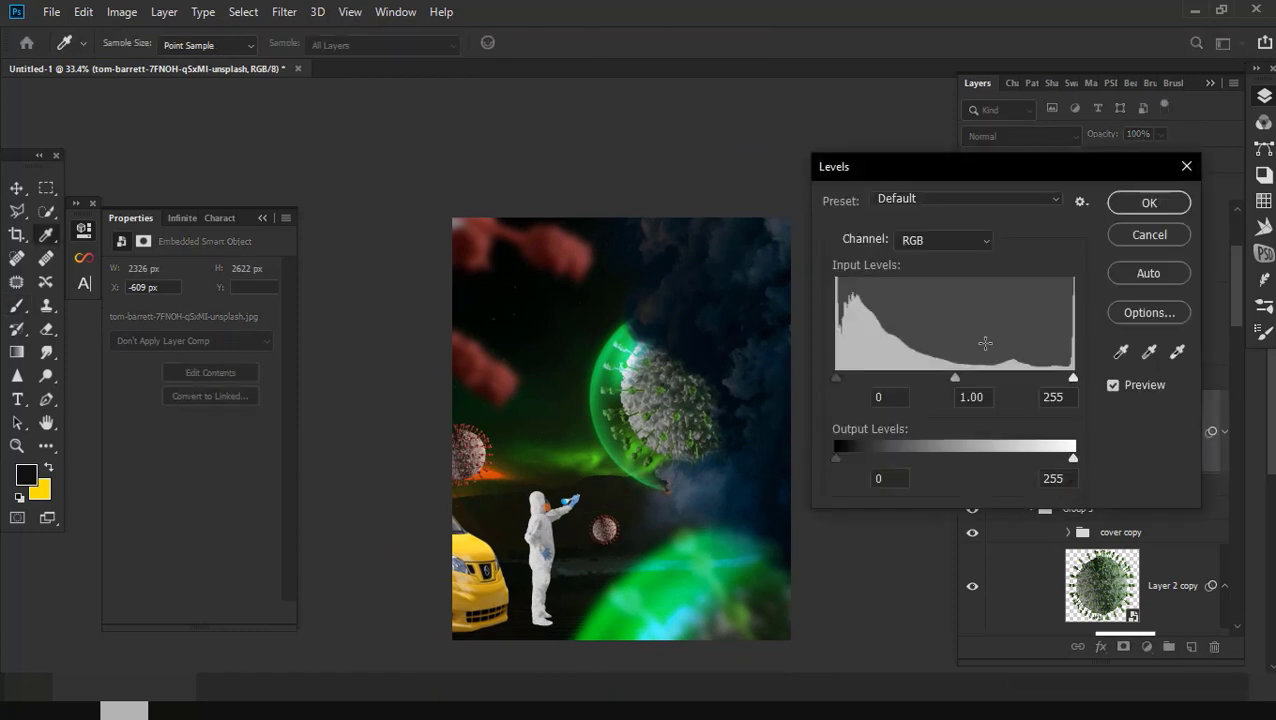
pyautogui.moveTo(956, 378)
pyautogui.mouseDown()
pyautogui.moveTo(997, 380)
pyautogui.moveTo(955, 380)
pyautogui.mouseUp()
pyautogui.click(944, 240)
pyautogui.click(920, 300)
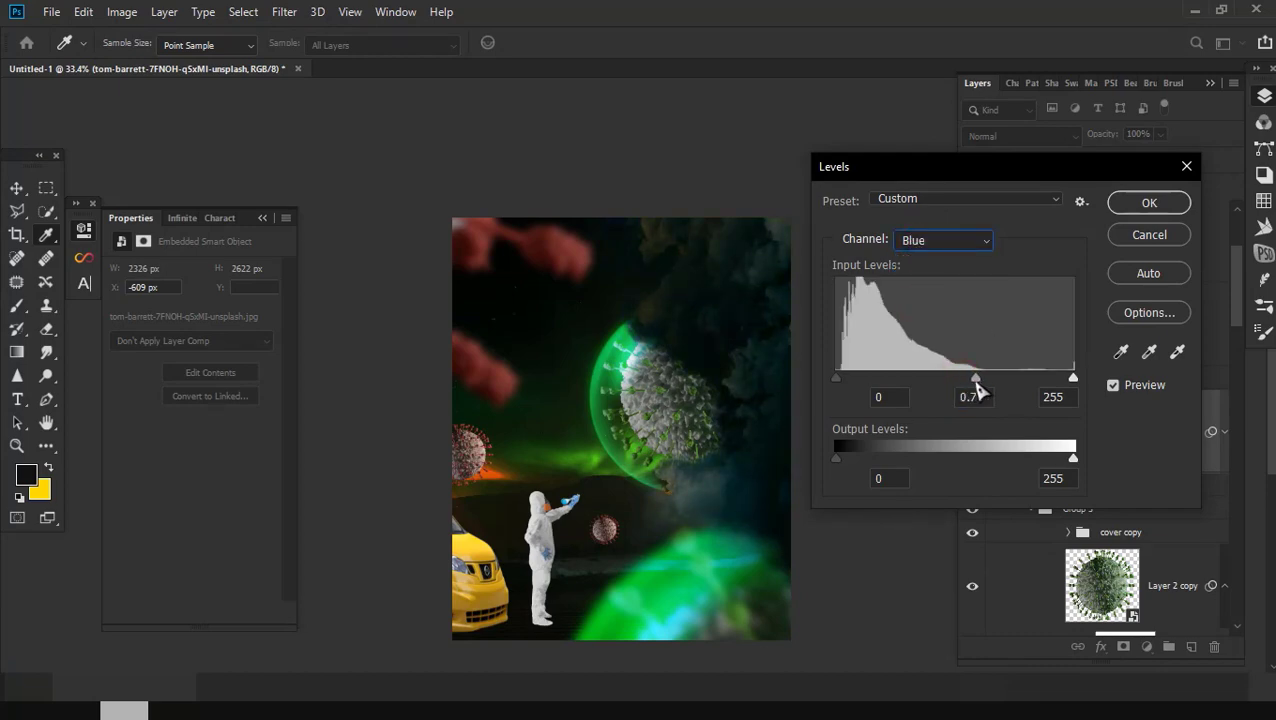
pyautogui.click(1149, 202)
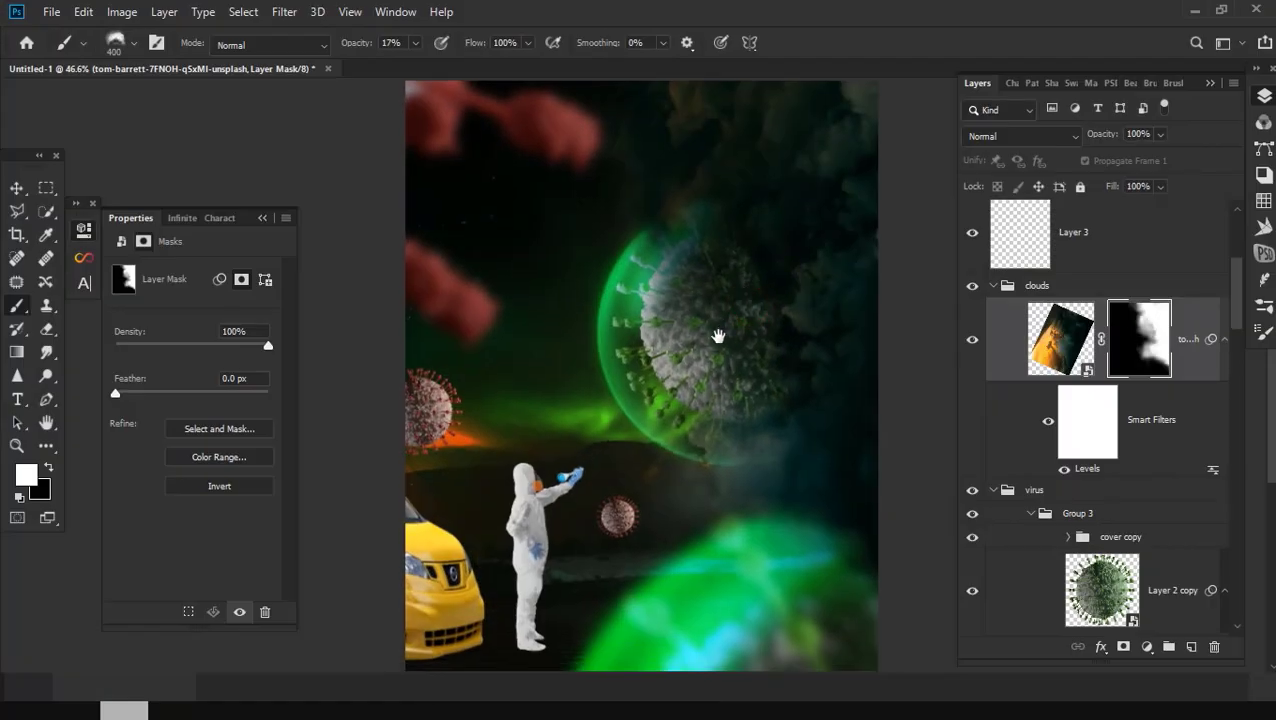
# Step: Collapse the clouds, virus and bg groups, then expand the doc group to reach the taxi
pyautogui.scroll(-2, 777, 364)
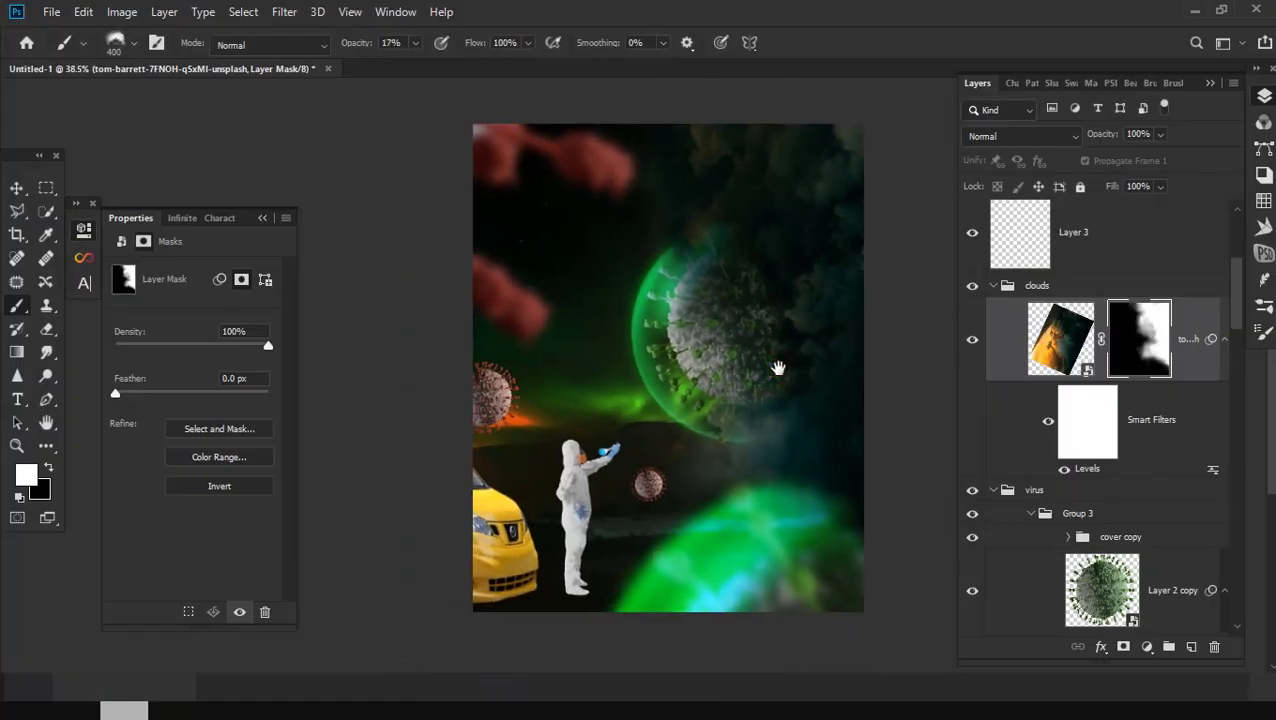
pyautogui.scroll(3, 1083, 492)
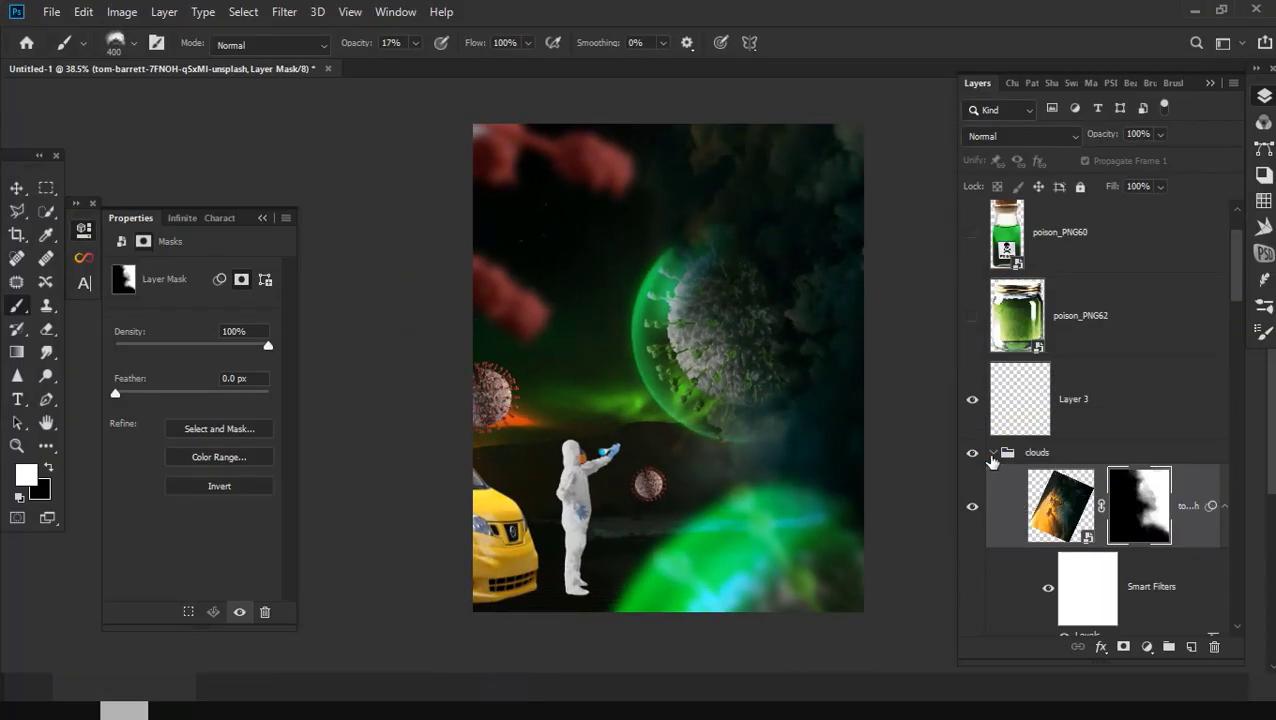
pyautogui.click(992, 455)
pyautogui.click(992, 477)
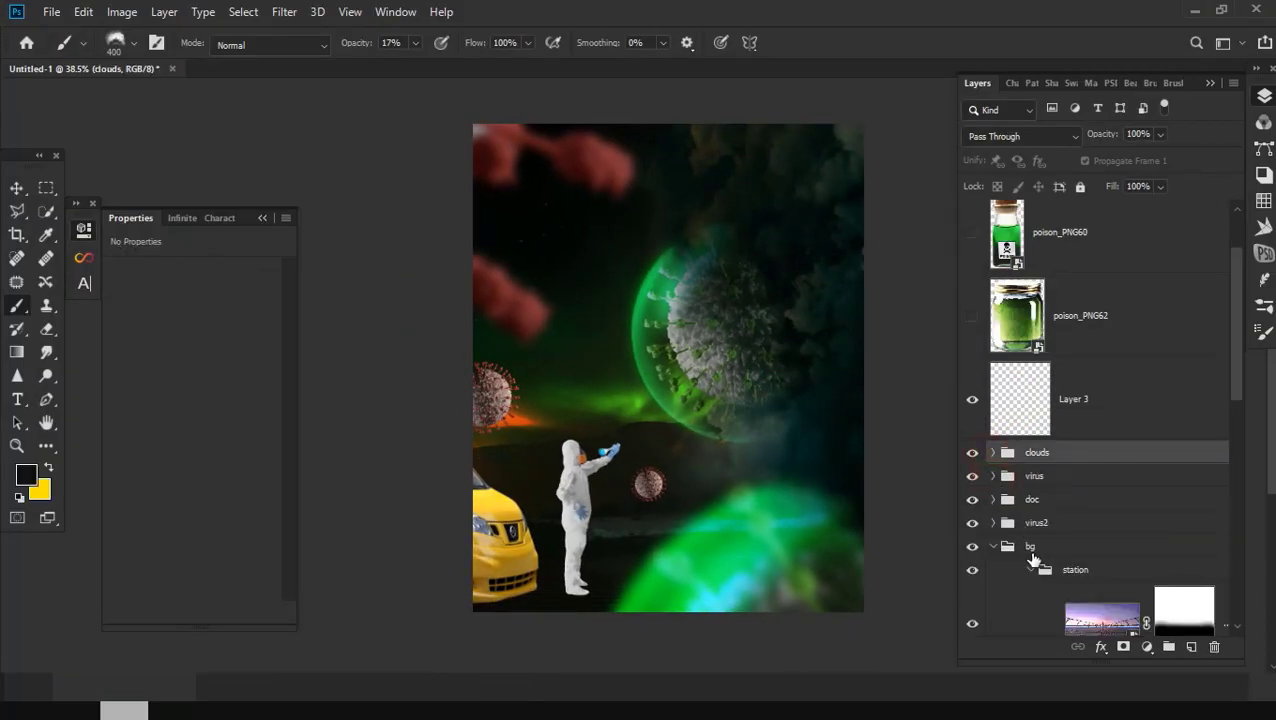
pyautogui.scroll(-2, 1033, 558)
pyautogui.click(992, 458)
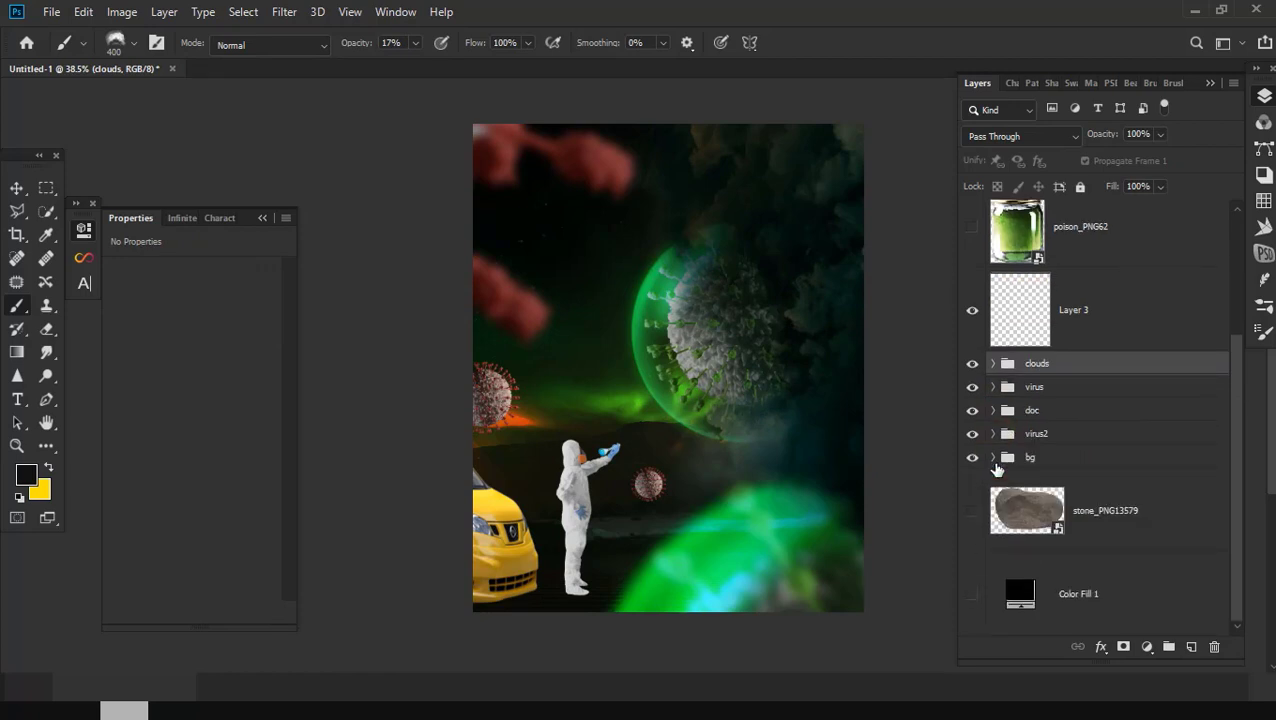
pyautogui.scroll(4, 1040, 432)
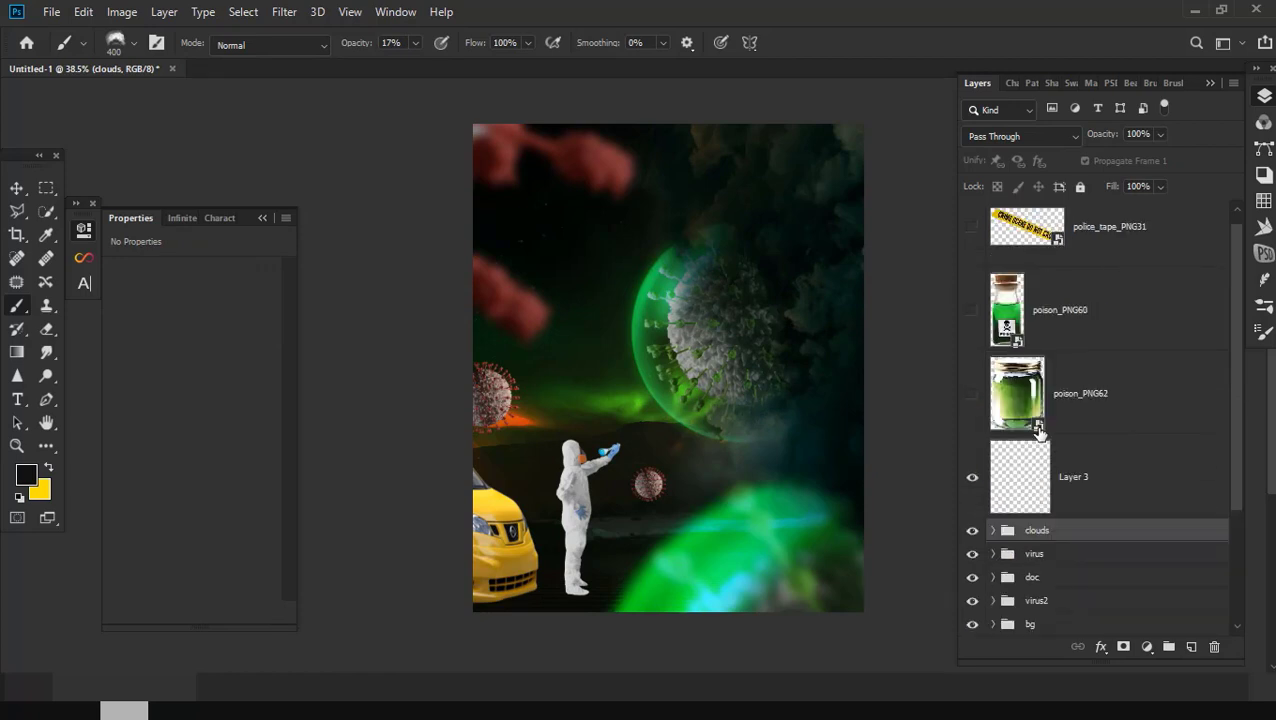
pyautogui.scroll(-4, 1040, 432)
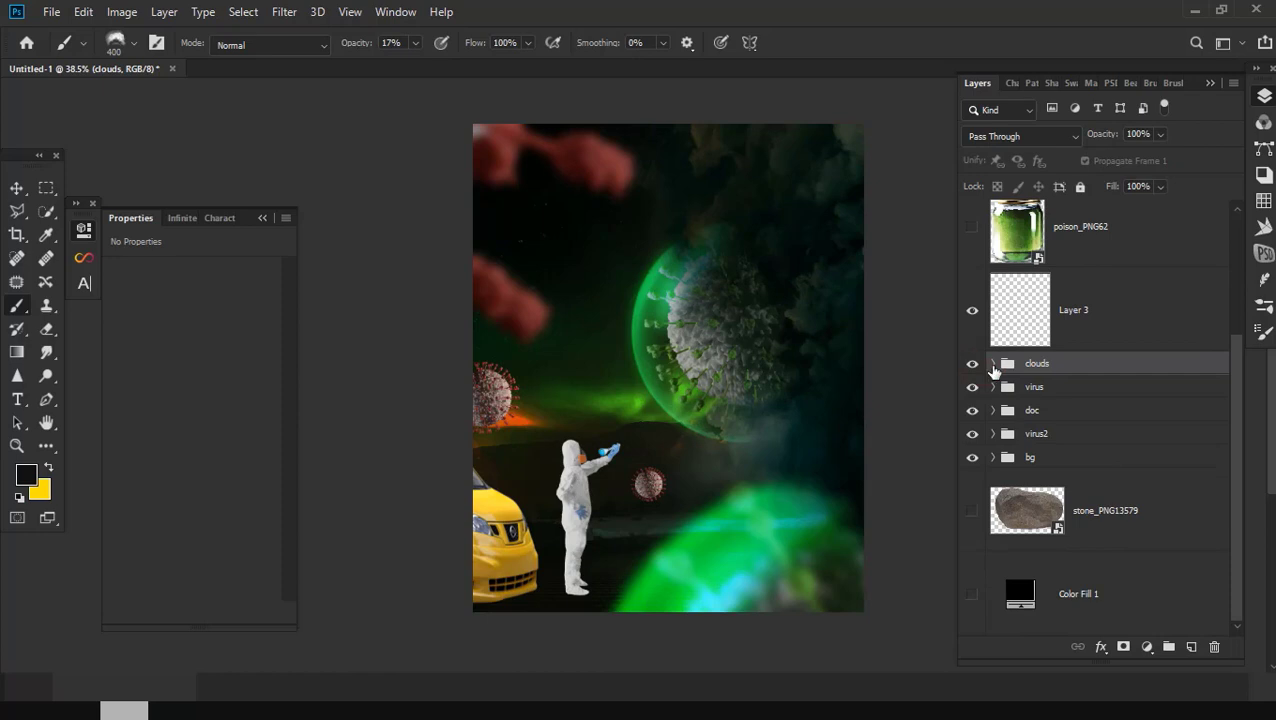
pyautogui.click(993, 388)
pyautogui.scroll(-3, 1055, 500)
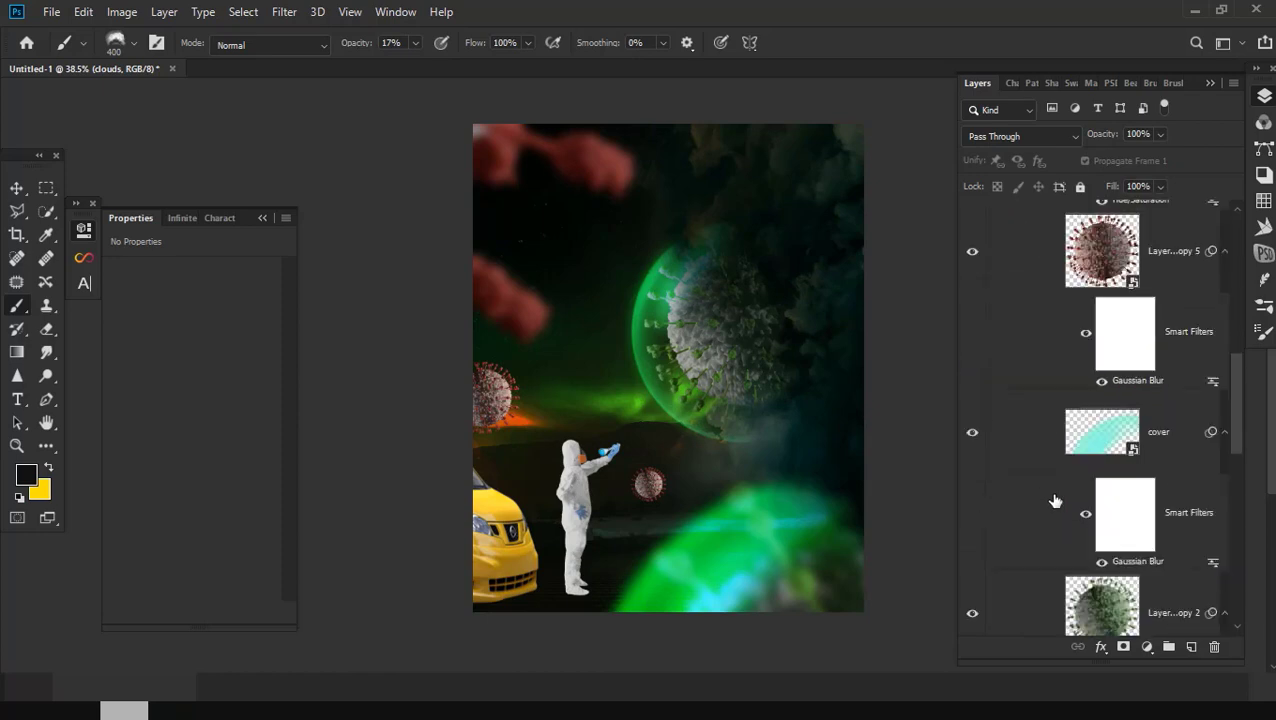
pyautogui.scroll(-3, 1055, 500)
pyautogui.scroll(-3, 1055, 500)
pyautogui.click(993, 410)
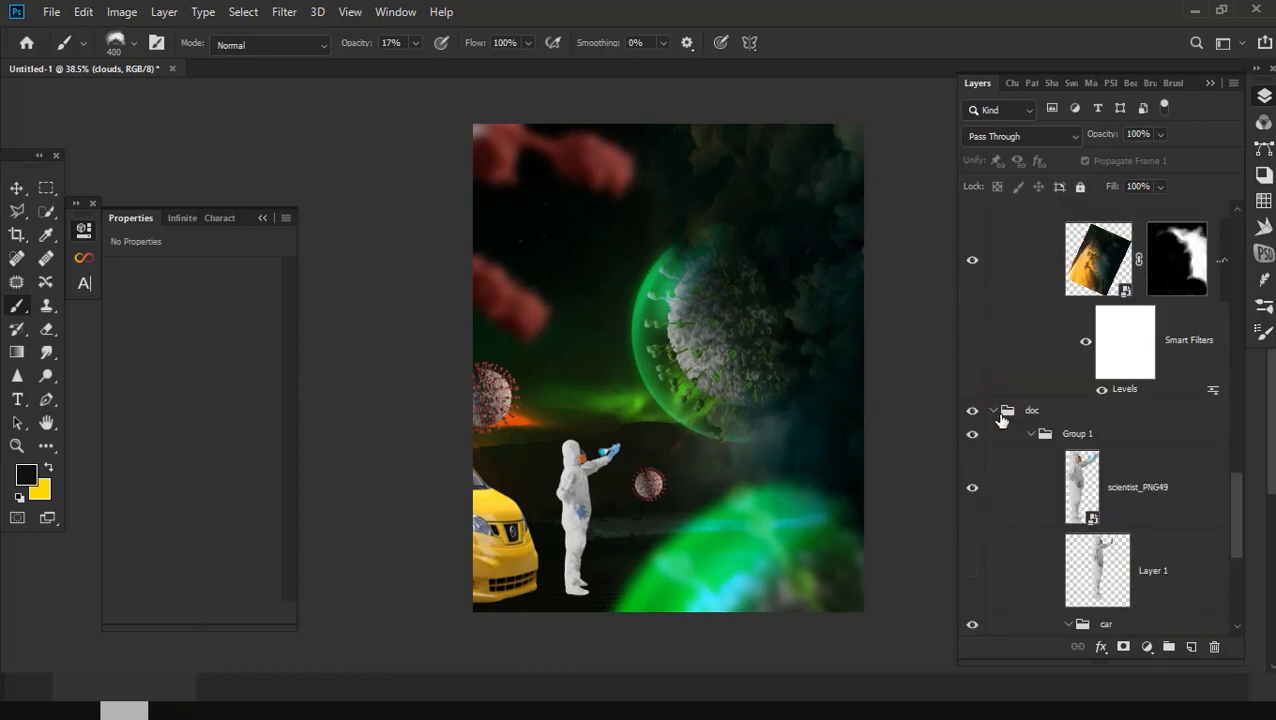
pyautogui.scroll(-3, 1090, 500)
# Step: Group the taxi_PNG12 (1) layer into Group 4 and delete the old car group
pyautogui.click(1077, 465)
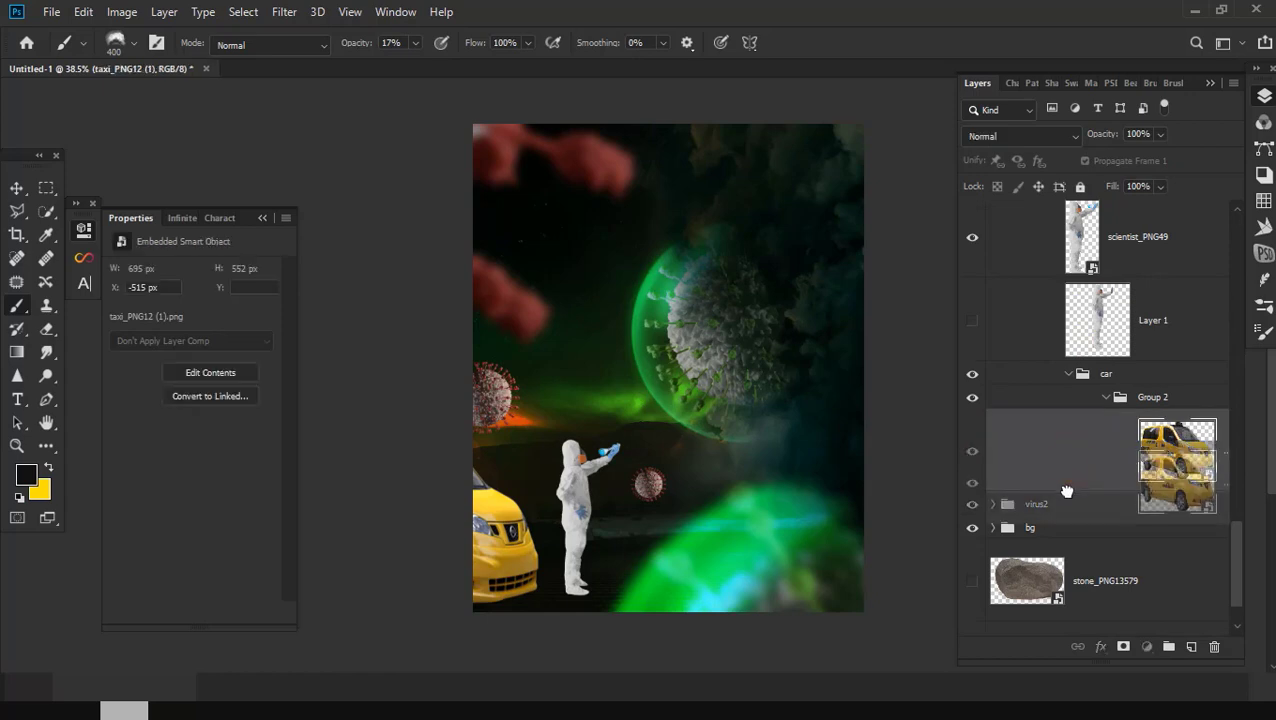
pyautogui.moveTo(1077, 465); pyautogui.dragTo(1072, 500)
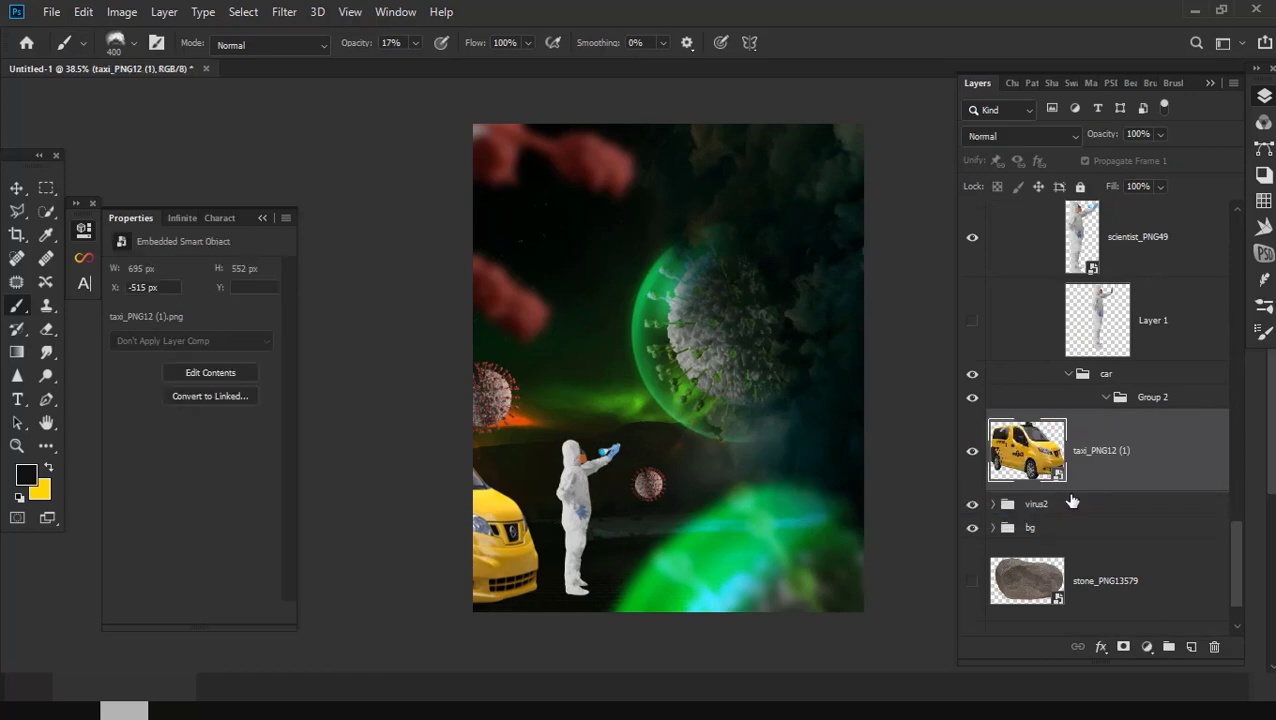
pyautogui.hotkey('ctrl', 'g')
pyautogui.click(1038, 421)
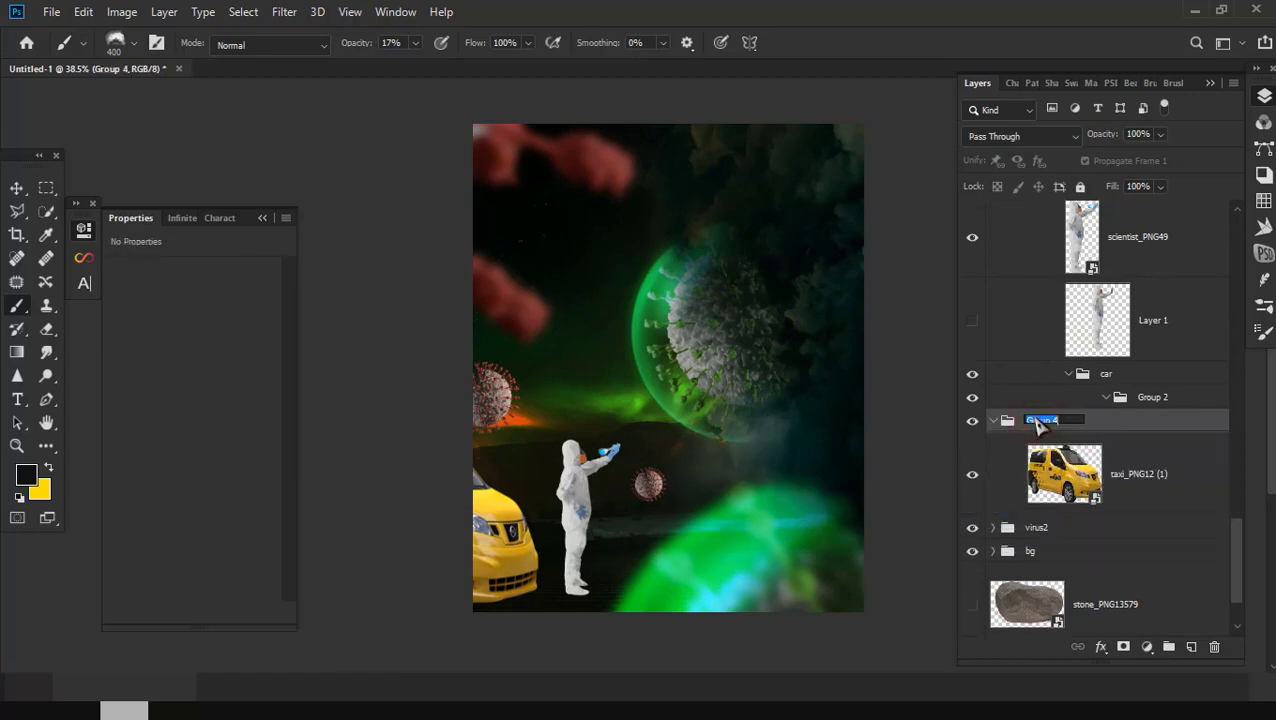
pyautogui.click(1126, 380)
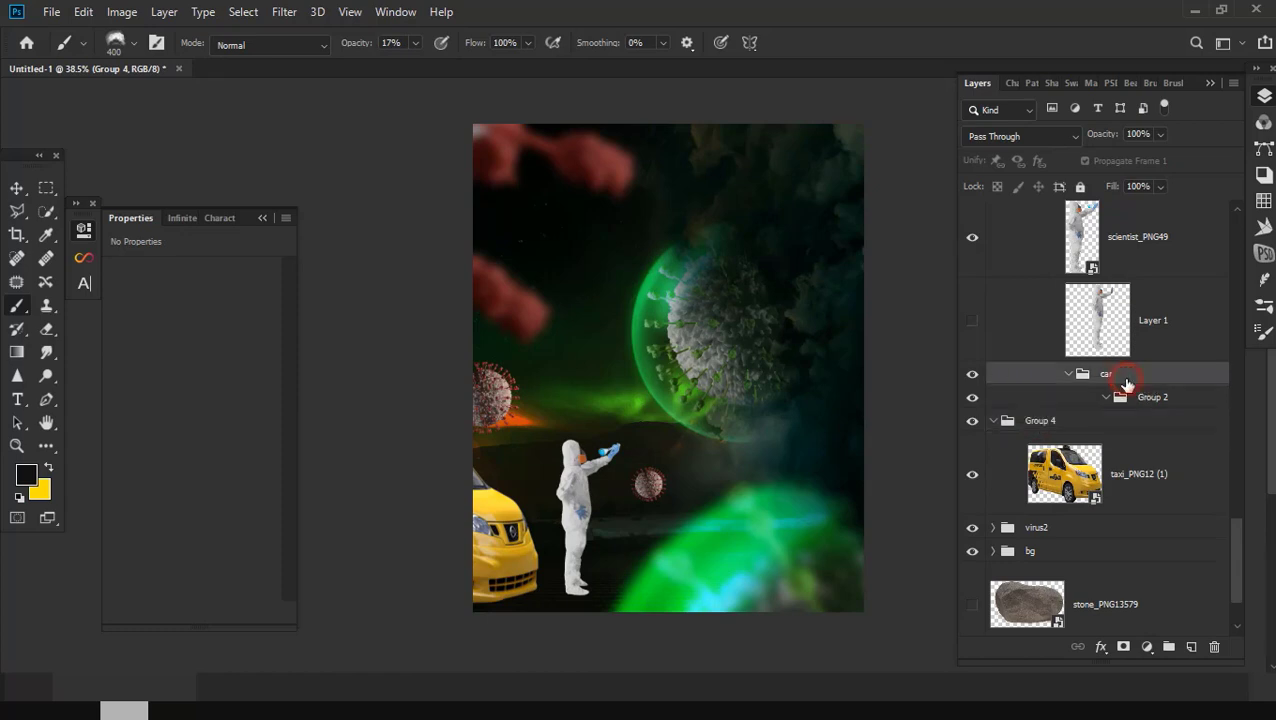
pyautogui.click(1215, 648)
pyautogui.click(605, 276)
# Step: Nest Group 4 inside a new outer group renamed car
pyautogui.click(1040, 375)
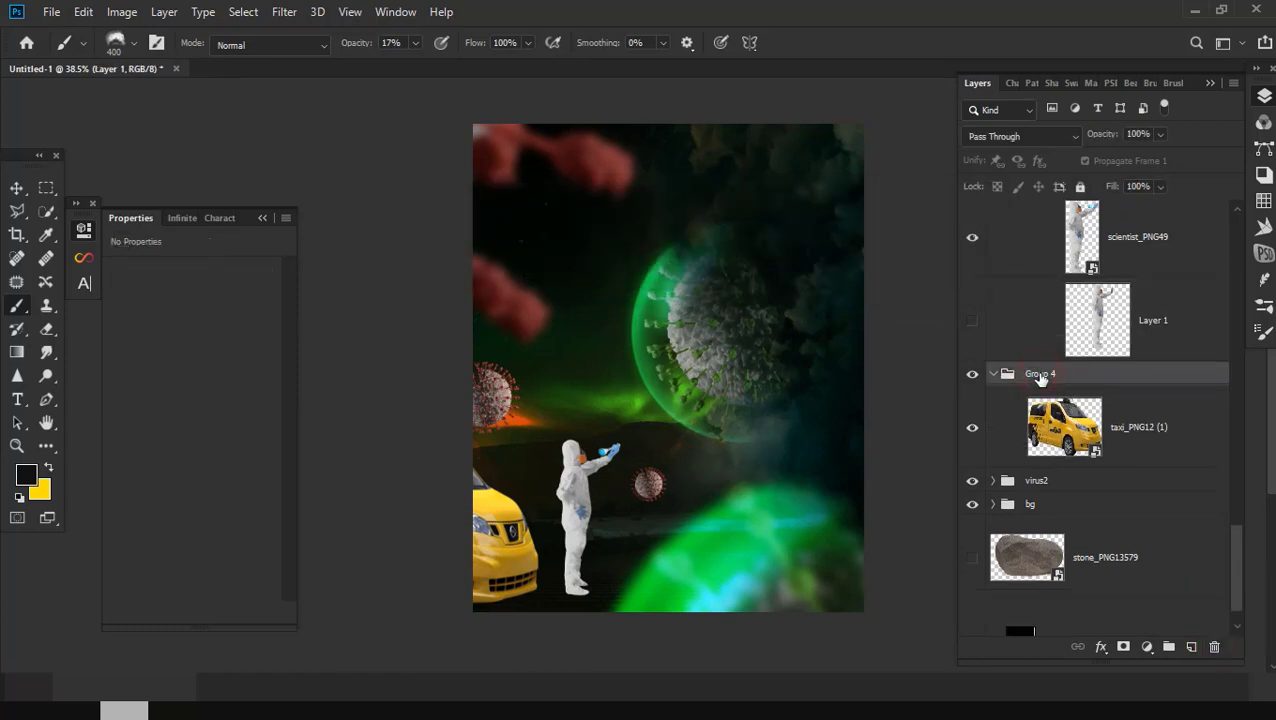
pyautogui.hotkey('ctrl', 'g')
pyautogui.doubleClick(1043, 375)
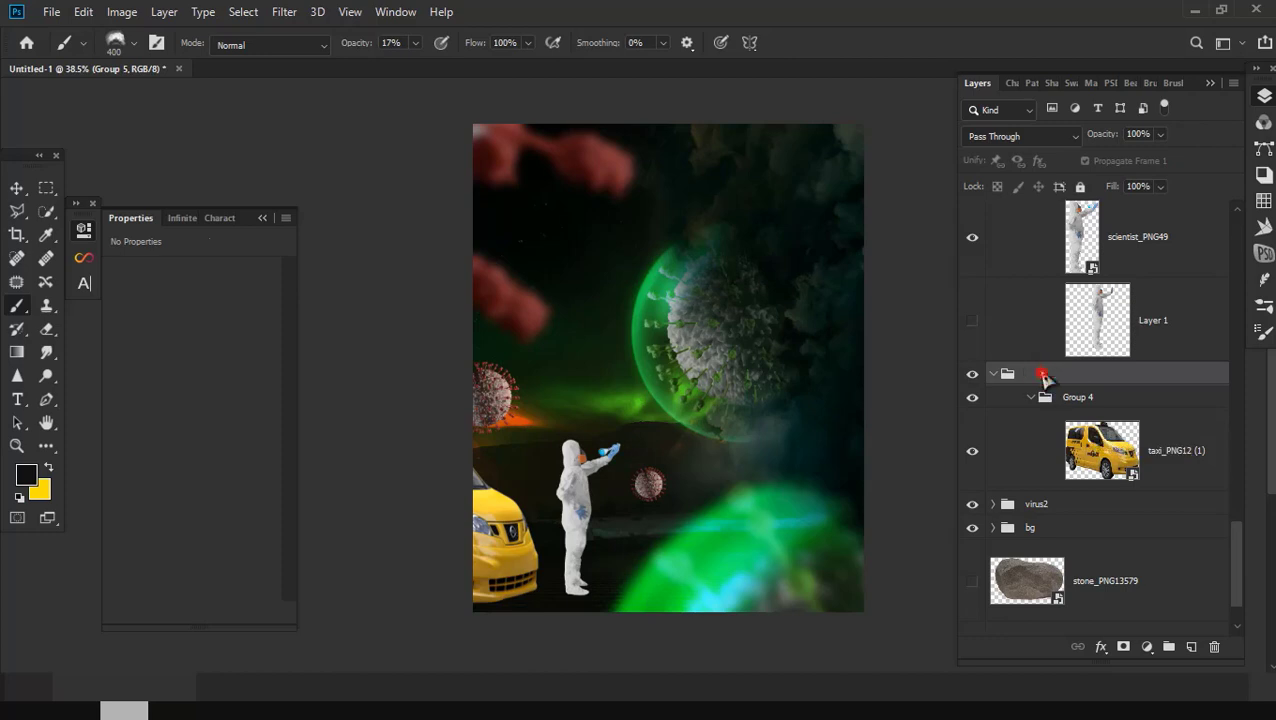
pyautogui.write('car')
pyautogui.click(1124, 420)
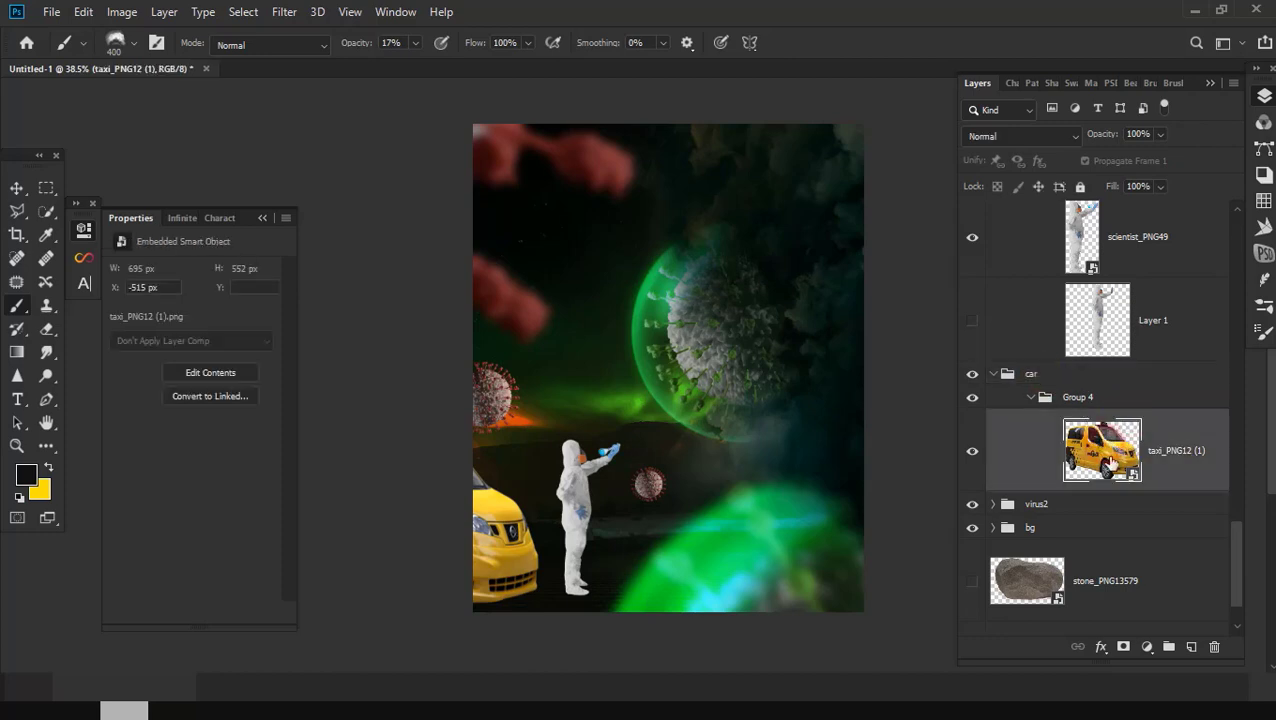
pyautogui.click(1072, 397)
pyautogui.click(1147, 647)
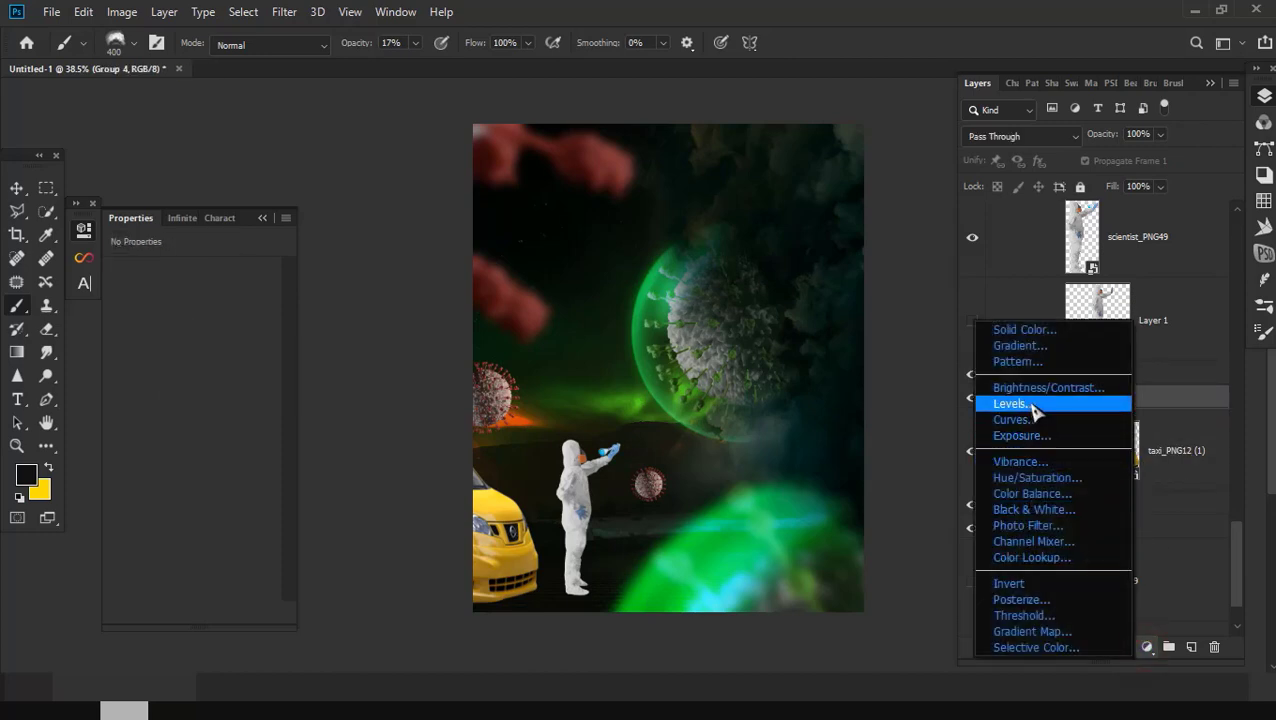
# Step: Add a Hue/Saturation layer clipped to Group 4 with Hue +75 and Lightness -21
pyautogui.click(1035, 477)
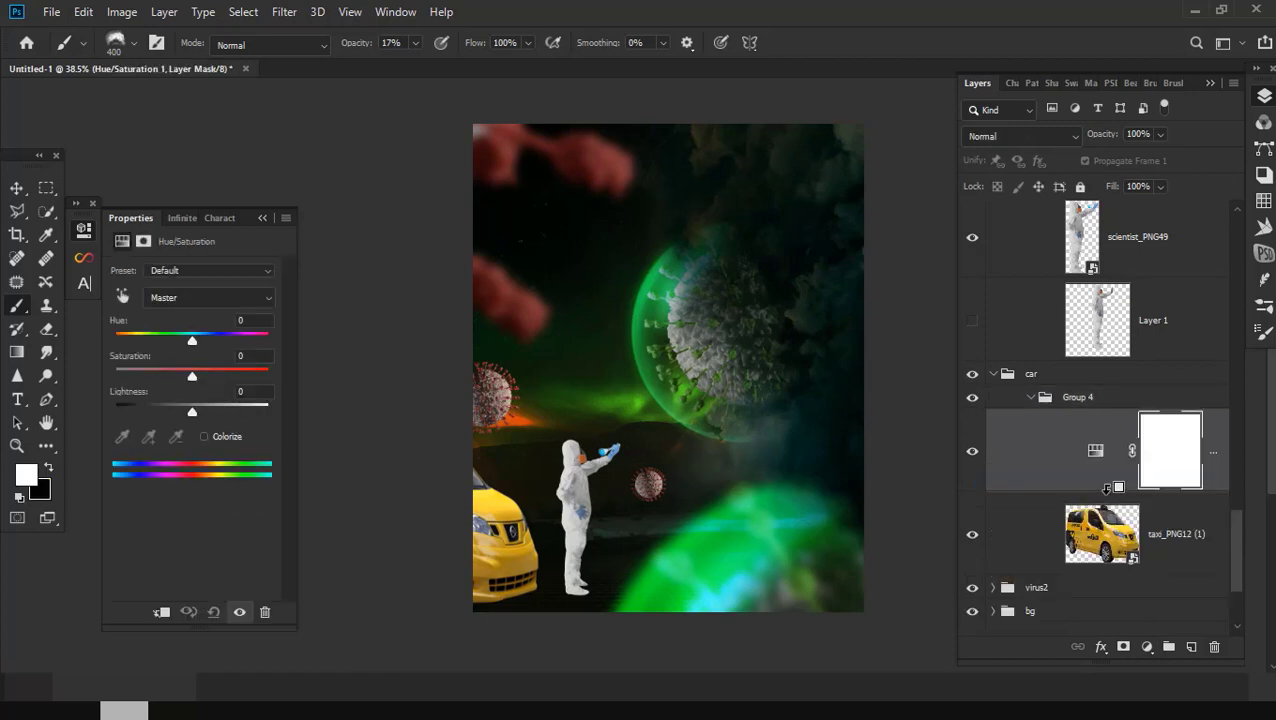
pyautogui.moveTo(1106, 488); pyautogui.dragTo(1056, 384)
pyautogui.hotkey('ctrl', 'alt', 'g')
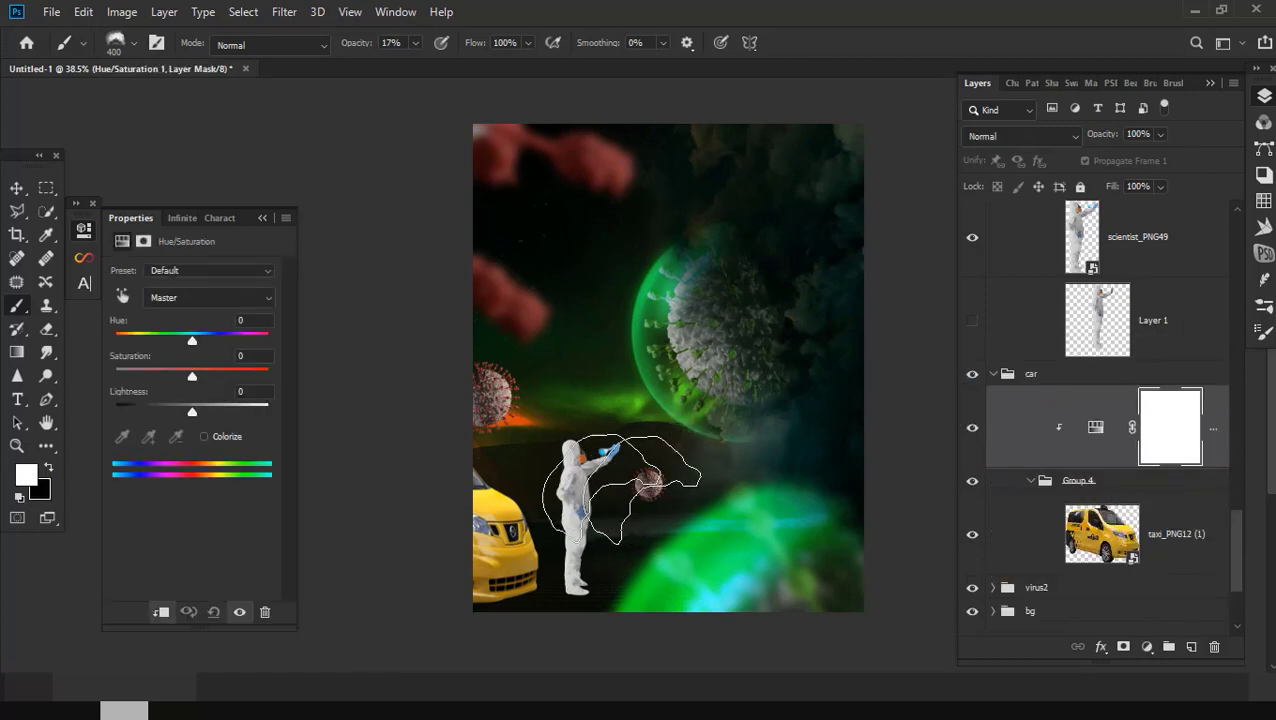
pyautogui.scroll(-2, 648, 484)
pyautogui.moveTo(179, 410); pyautogui.dragTo(175, 410)
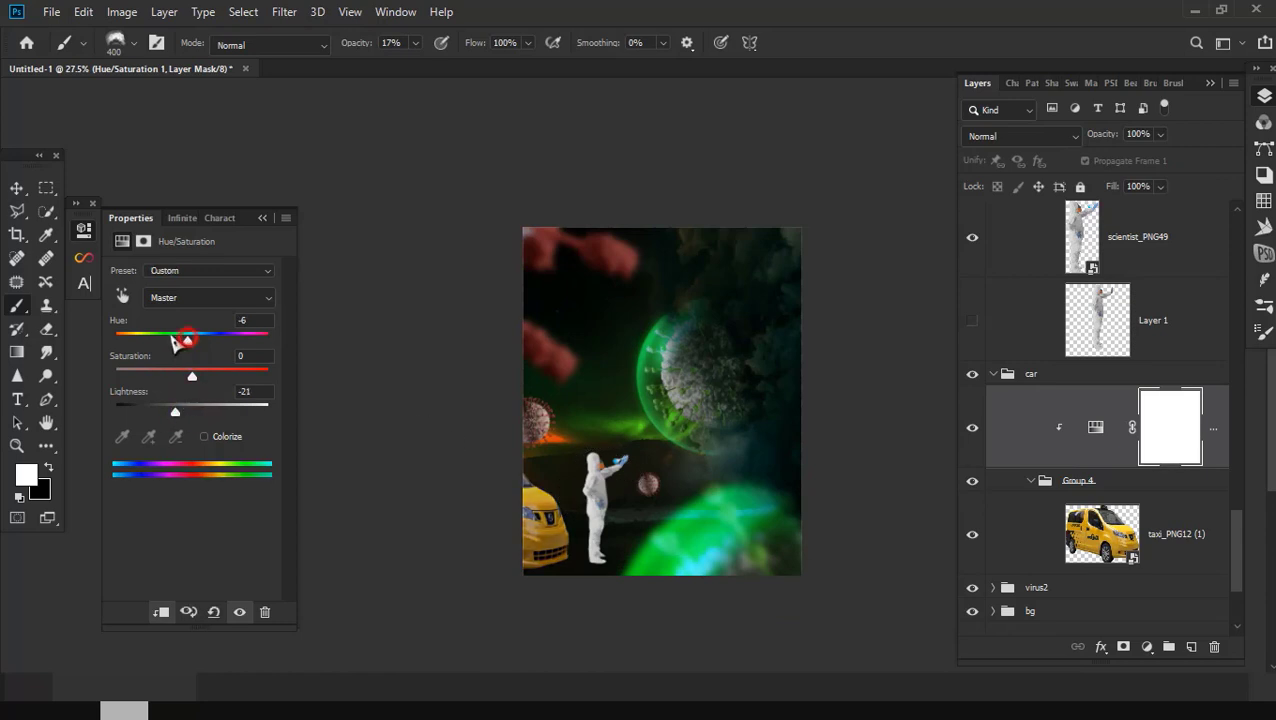
pyautogui.moveTo(175, 343)
pyautogui.mouseDown()
pyautogui.moveTo(118, 343)
pyautogui.moveTo(236, 343)
pyautogui.mouseUp()
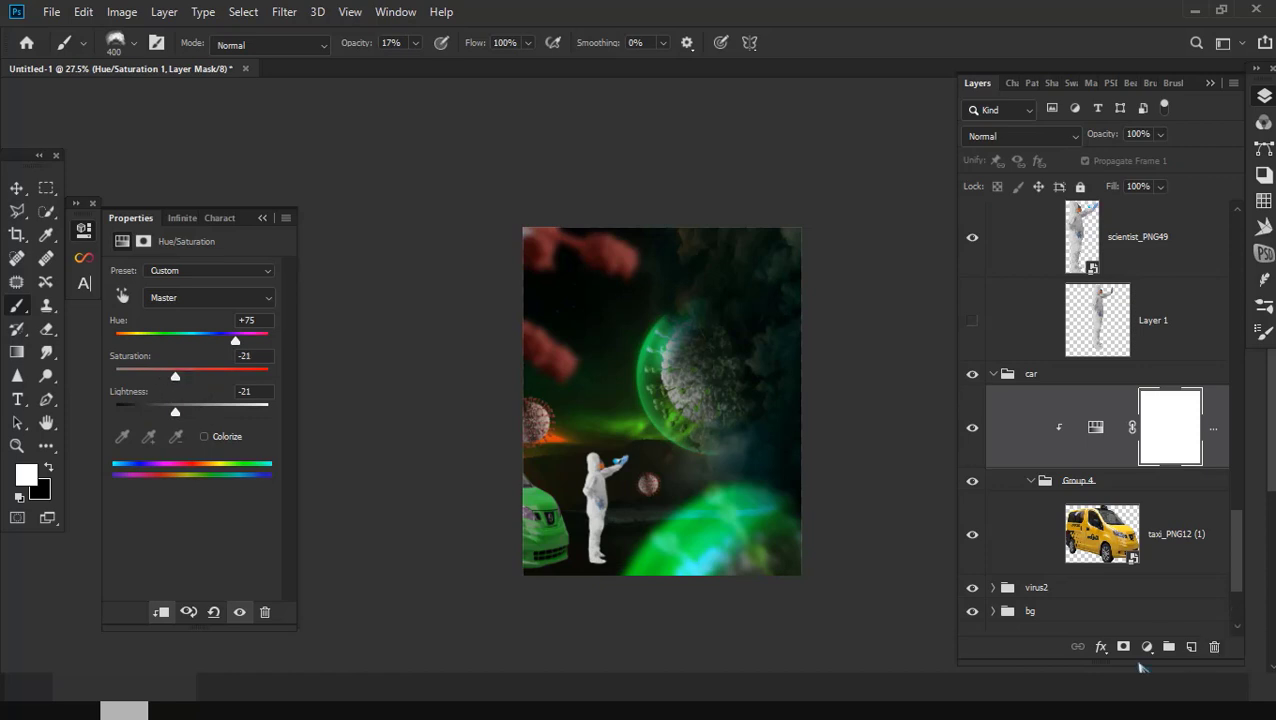
# Step: Add a Curves layer clipped to the green car, pulling highlights and midtones down to darken it
pyautogui.click(1147, 647)
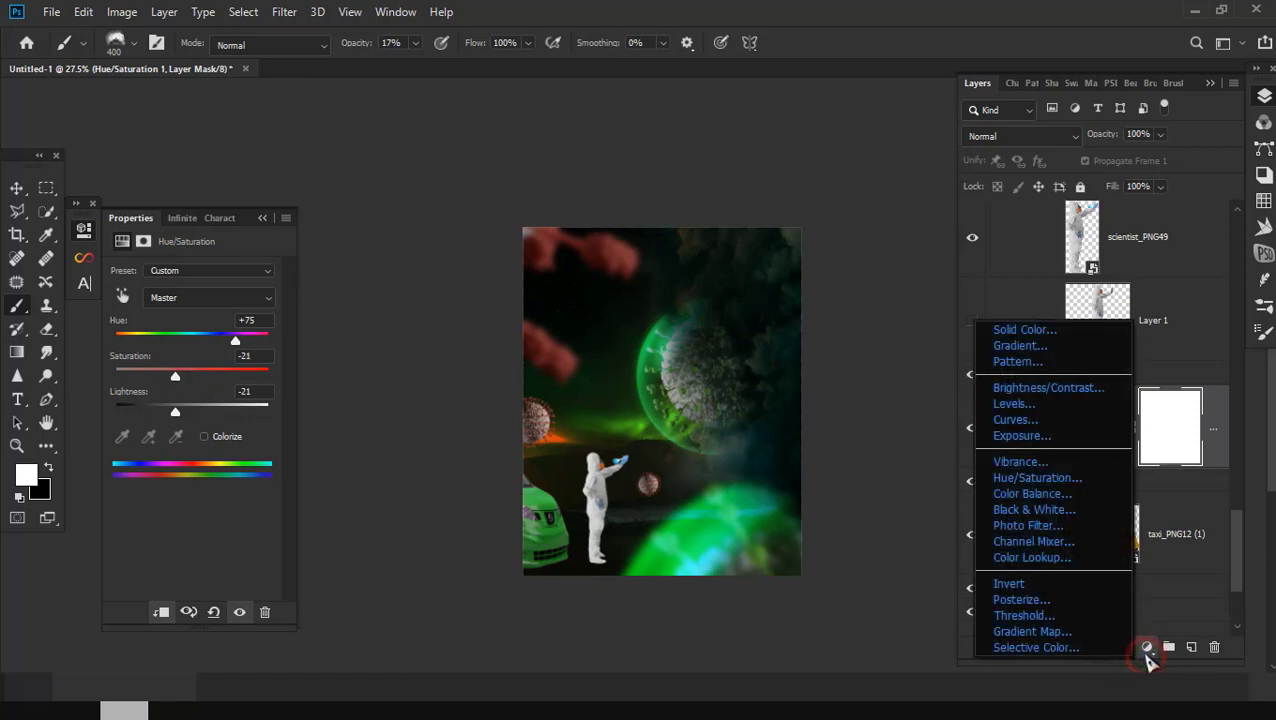
pyautogui.click(1025, 420)
pyautogui.keyDown('alt'); pyautogui.click(1206, 466); pyautogui.keyUp('alt')
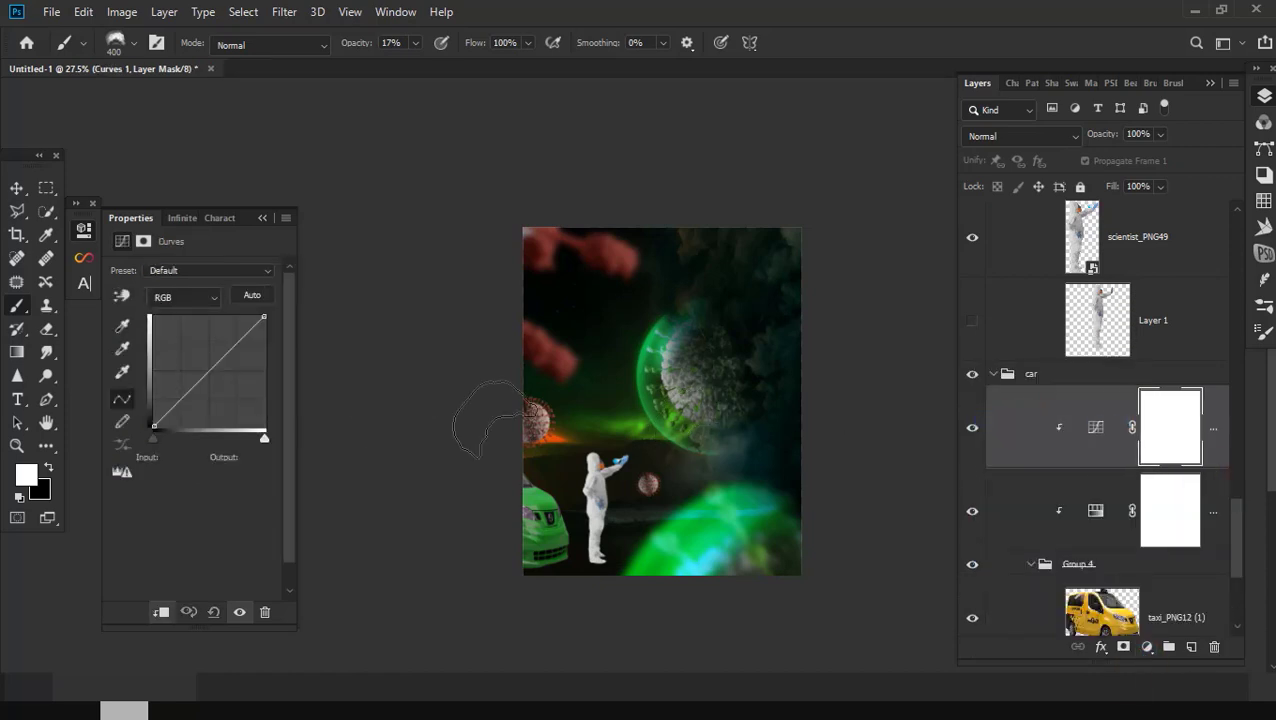
pyautogui.moveTo(264, 317); pyautogui.dragTo(325, 345)
pyautogui.moveTo(380, 383); pyautogui.dragTo(386, 371)
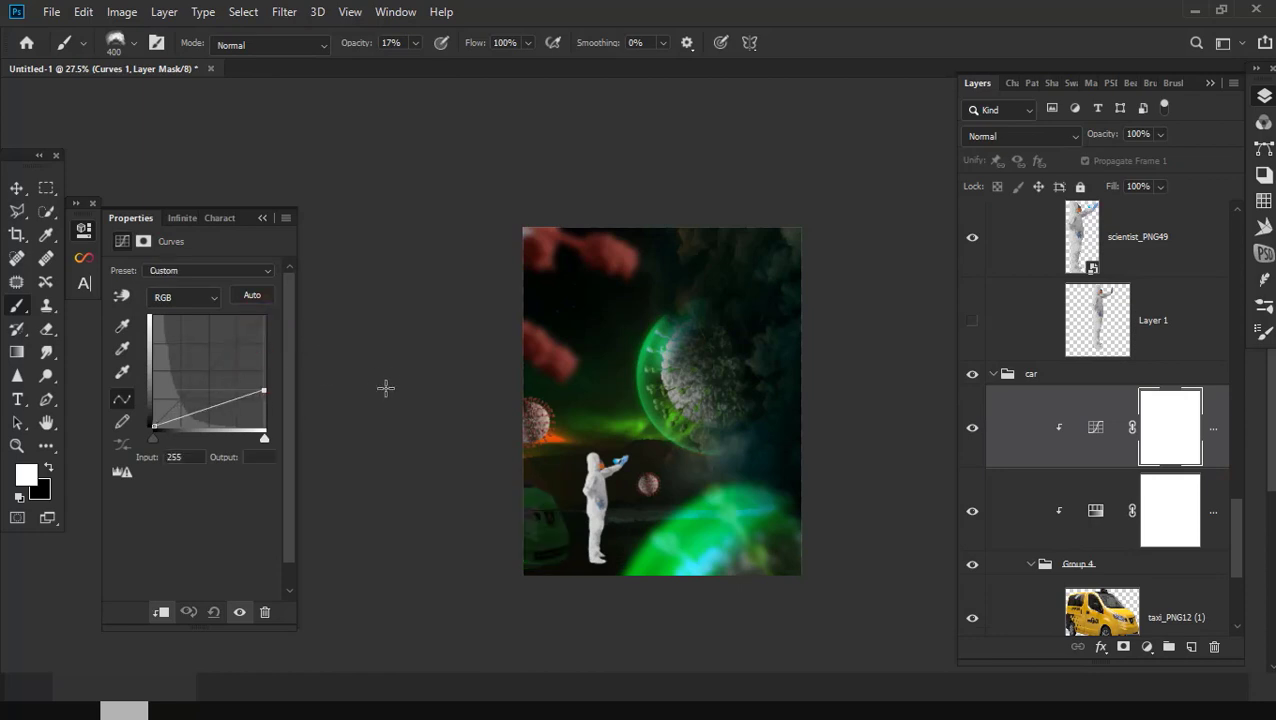
pyautogui.moveTo(216, 399); pyautogui.dragTo(218, 402)
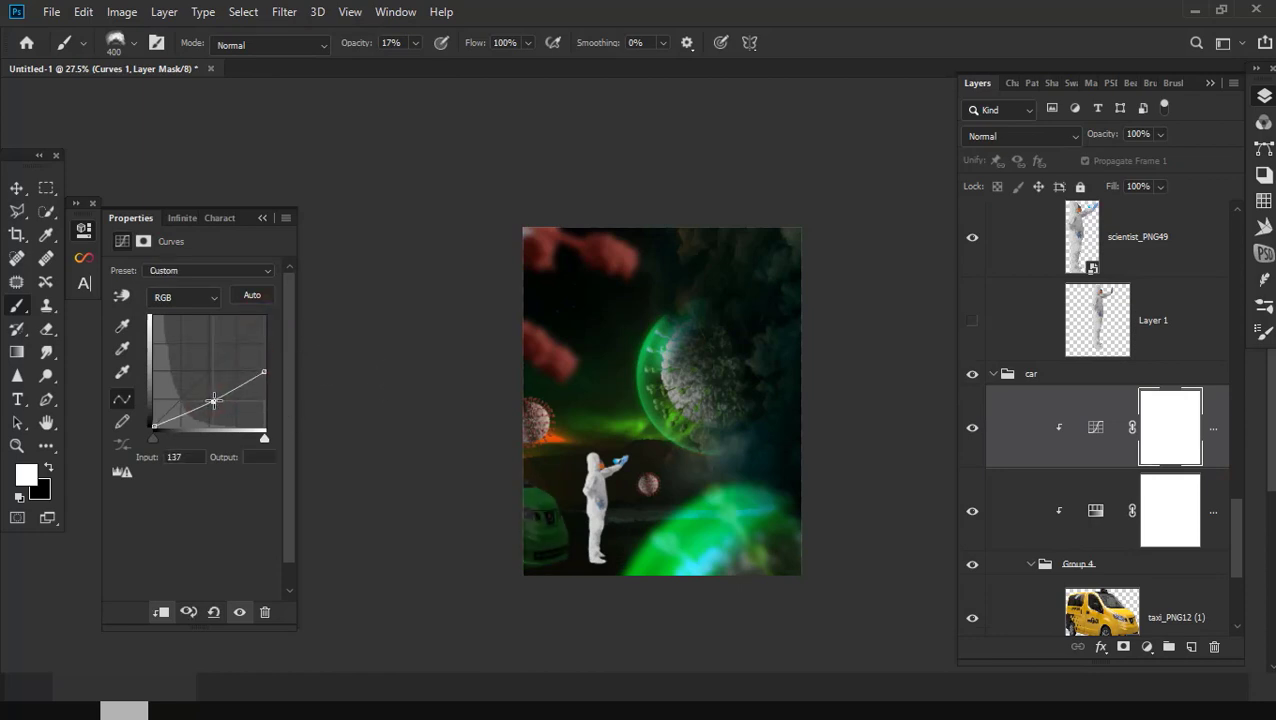
pyautogui.scroll(-1, 1124, 570)
# Step: Create a new Layer 4 and place it beneath the taxi layer
pyautogui.click(1150, 540)
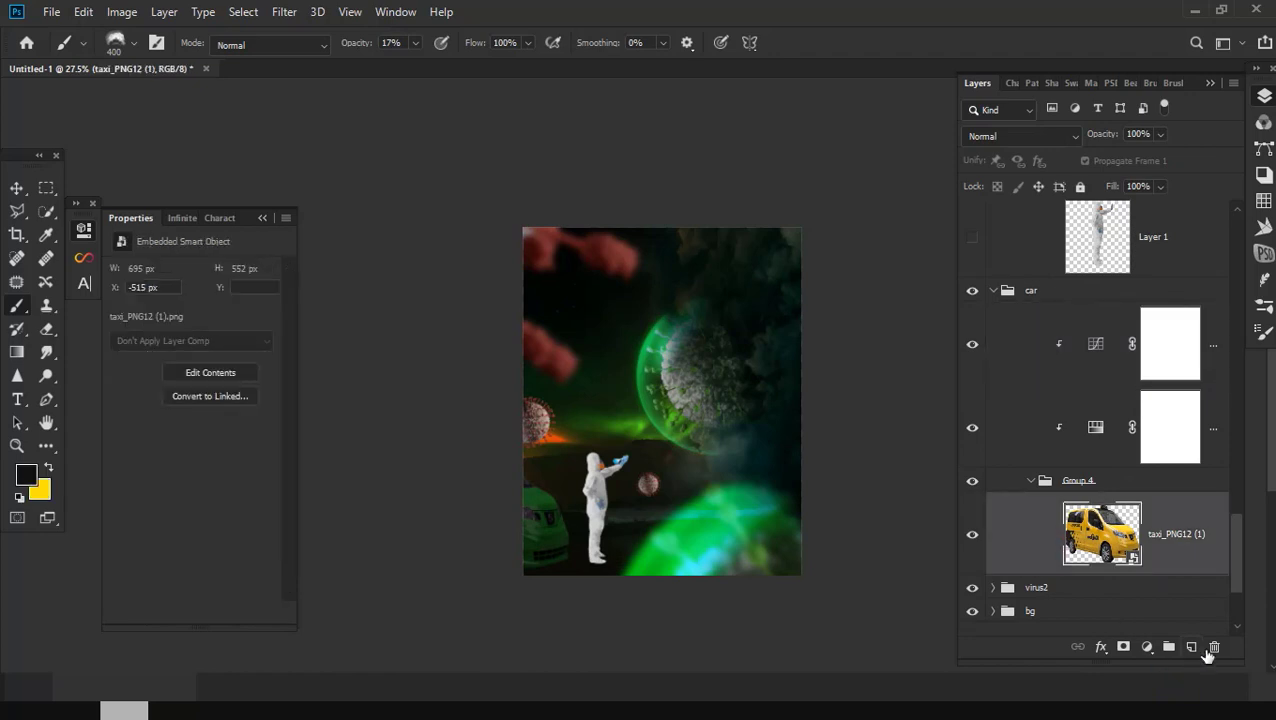
pyautogui.click(1191, 646)
pyautogui.moveTo(1110, 490); pyautogui.dragTo(1124, 603)
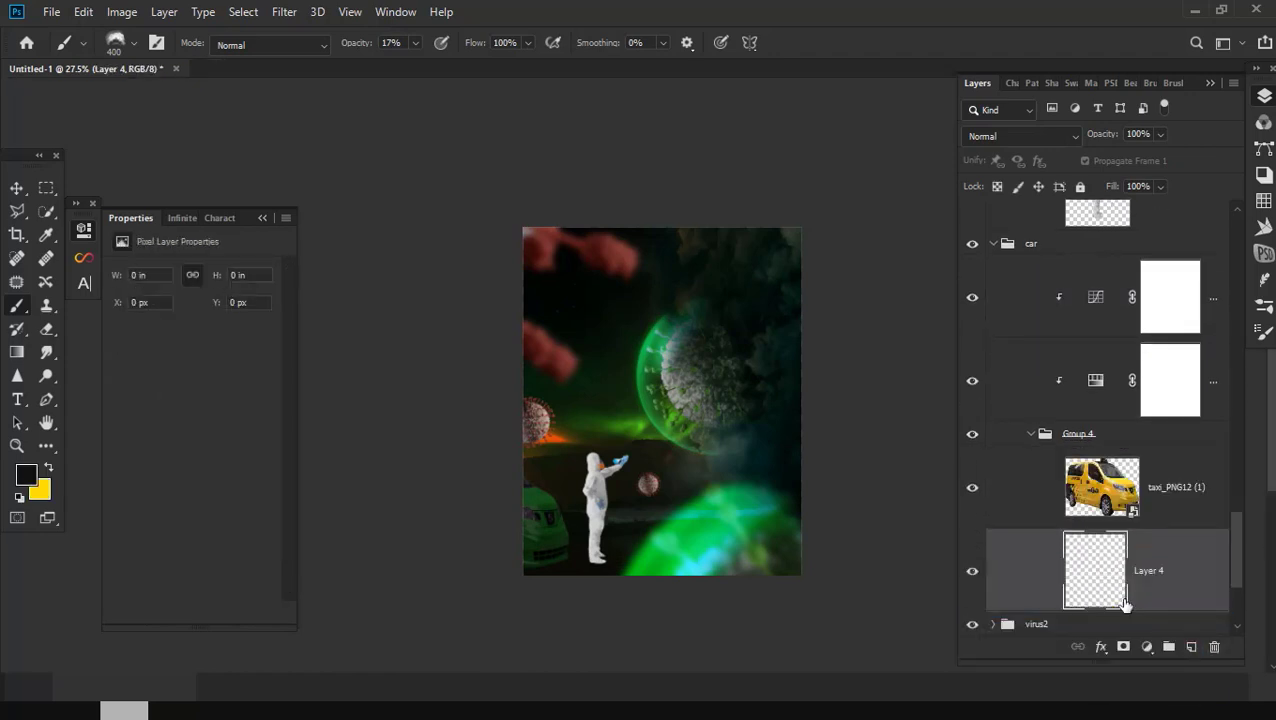
pyautogui.scroll(5, 660, 540)
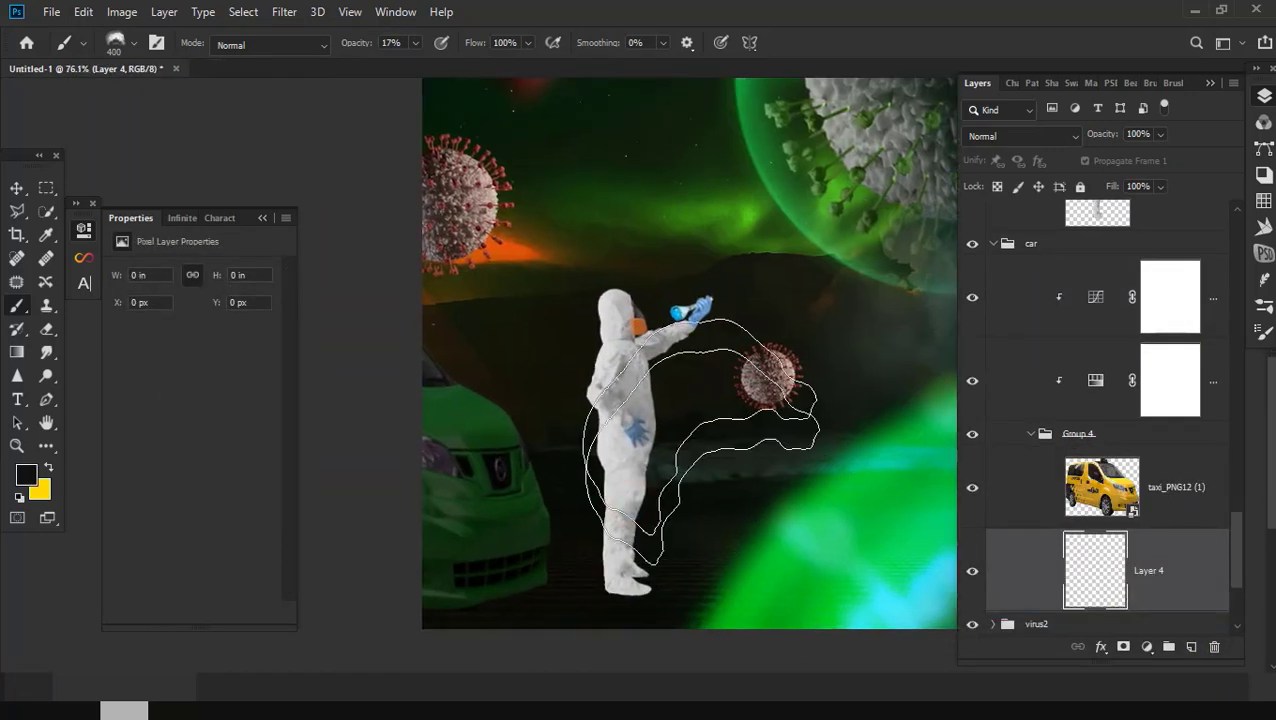
# Step: Pick a soft round 78 px brush and paint a dark smudge below the car's front
pyautogui.rightClick(660, 485)
pyautogui.click(170, 303)
pyautogui.click(172, 218)
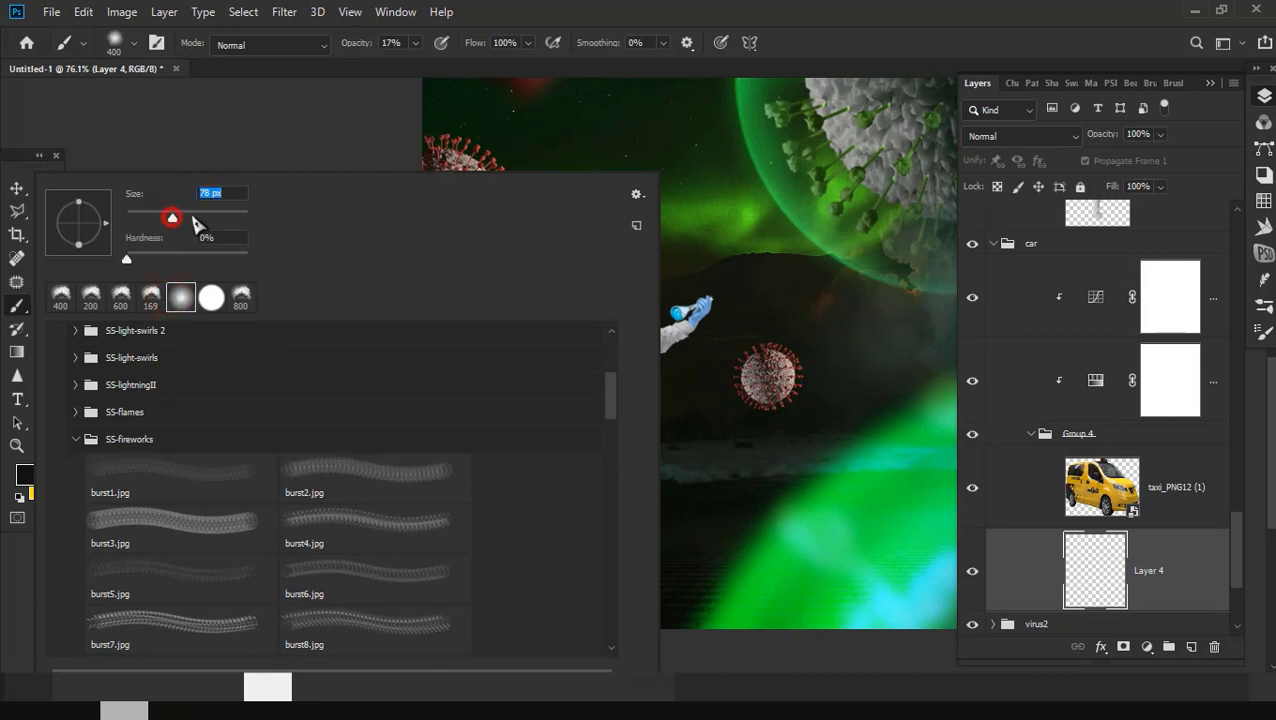
pyautogui.click(566, 15)
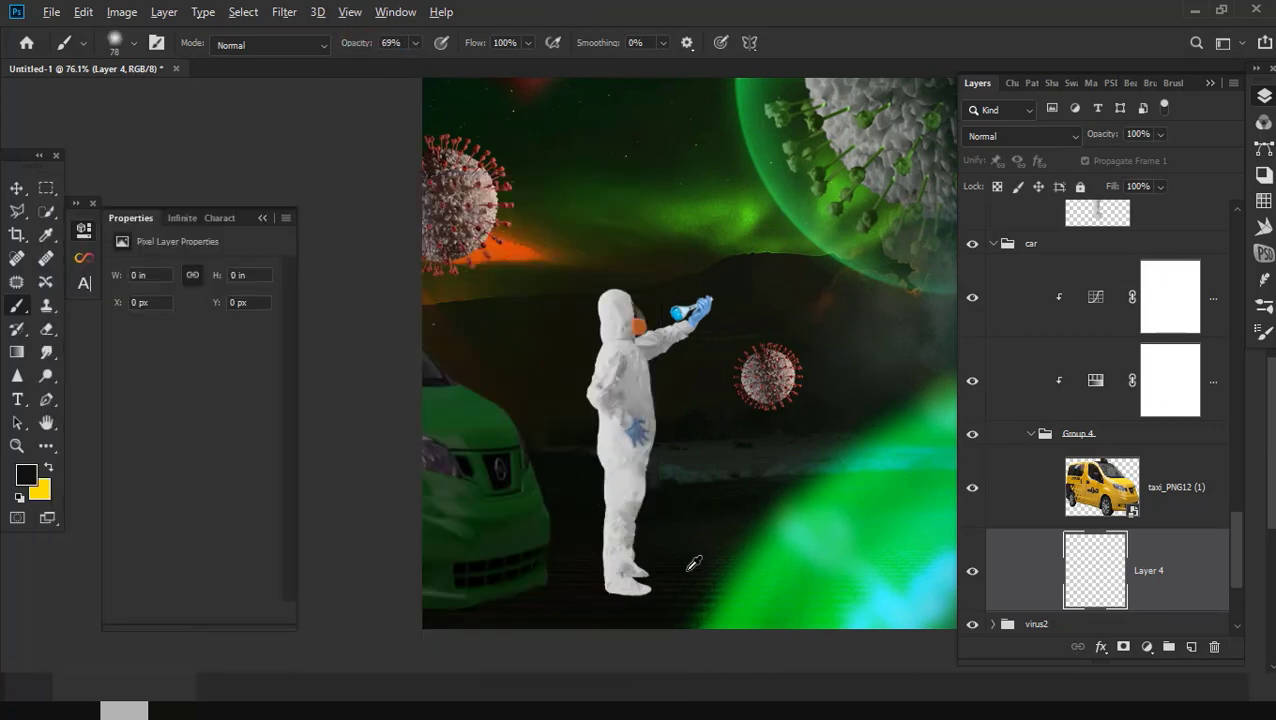
pyautogui.scroll(2, 630, 609)
pyautogui.click(483, 575)
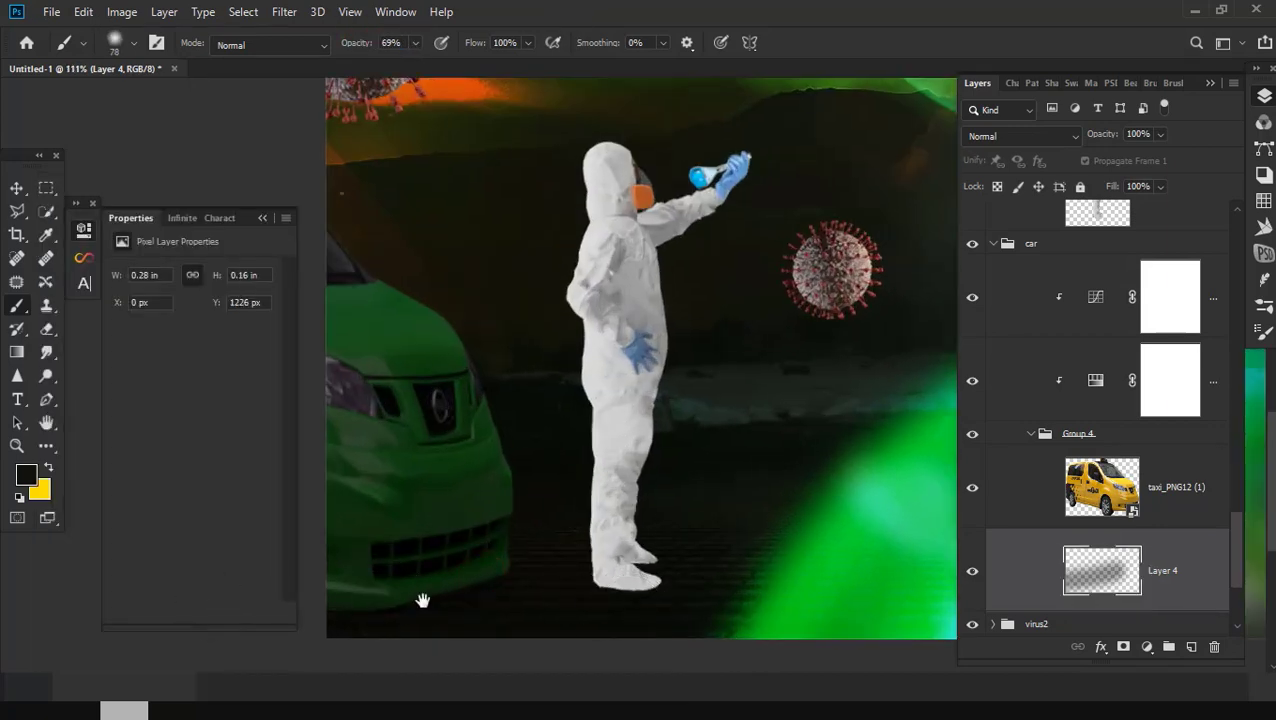
# Step: Set Layer 4 to Multiply and extend the shadow along the car's lower front
pyautogui.hscroll(-3, 937, 316)
pyautogui.click(985, 136)
pyautogui.click(958, 218)
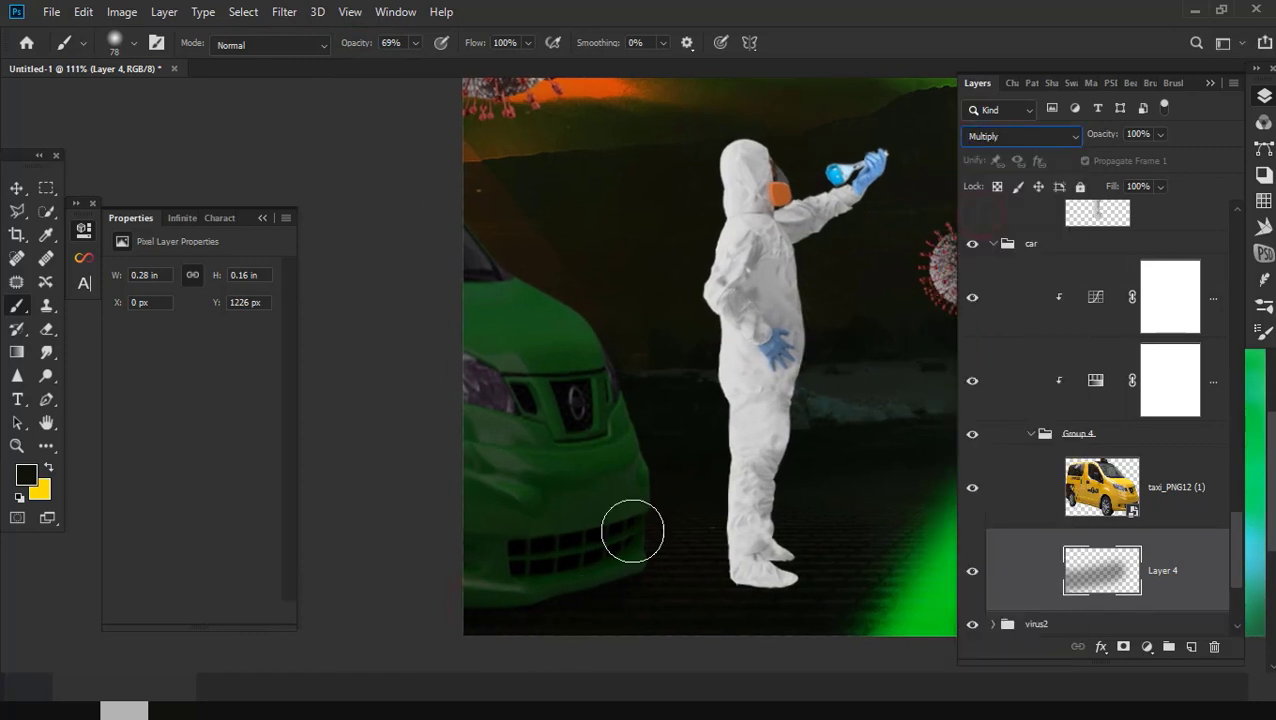
pyautogui.click(550, 595)
pyautogui.moveTo(550, 595)
pyautogui.mouseDown()
pyautogui.moveTo(610, 555)
pyautogui.moveTo(515, 635)
pyautogui.mouseUp()
pyautogui.scroll(-2, 560, 598)
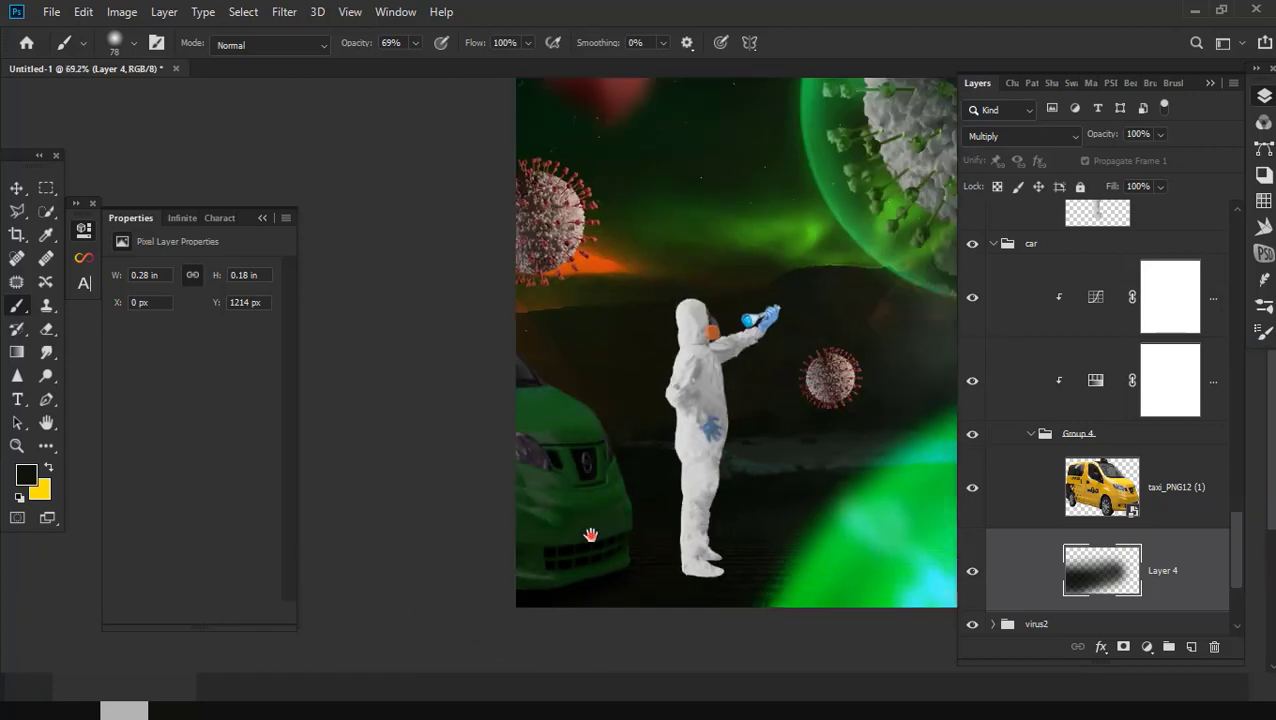
pyautogui.scroll(-1, 560, 598)
pyautogui.scroll(-2, 565, 606)
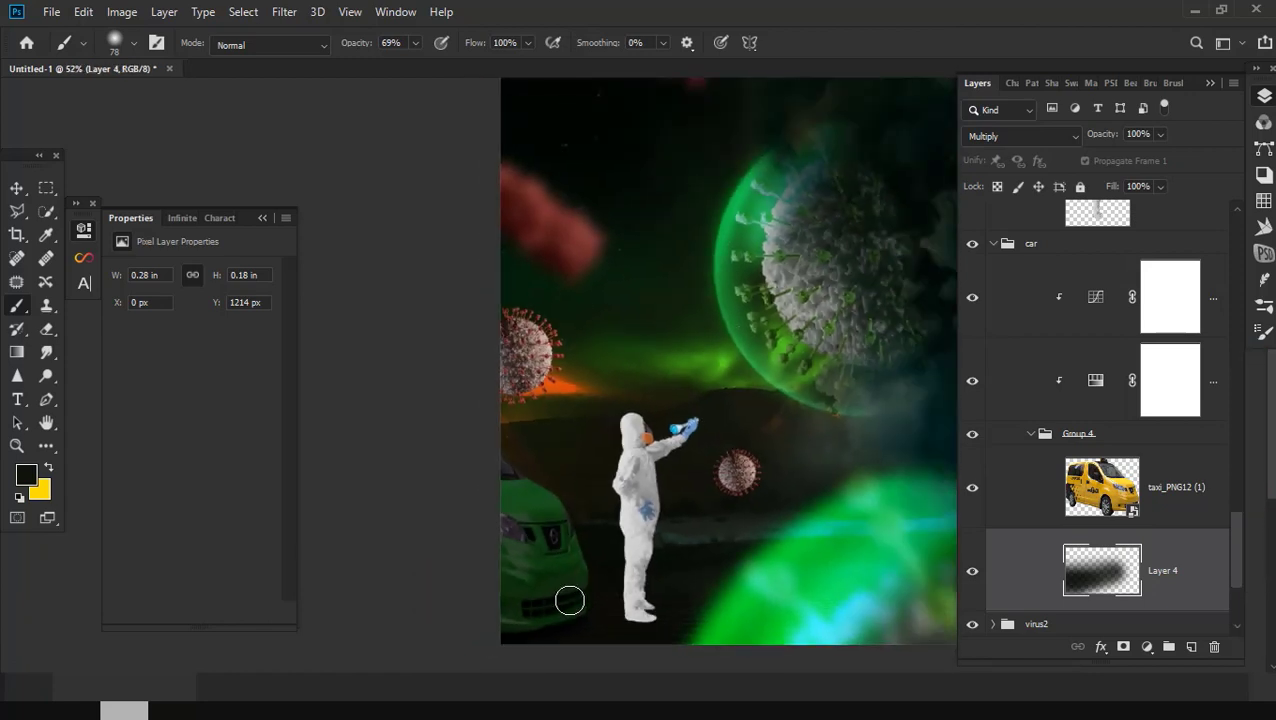
pyautogui.scroll(1, 672, 531)
pyautogui.scroll(1, 664, 532)
pyautogui.scroll(1, 650, 535)
pyautogui.scroll(1, 718, 452)
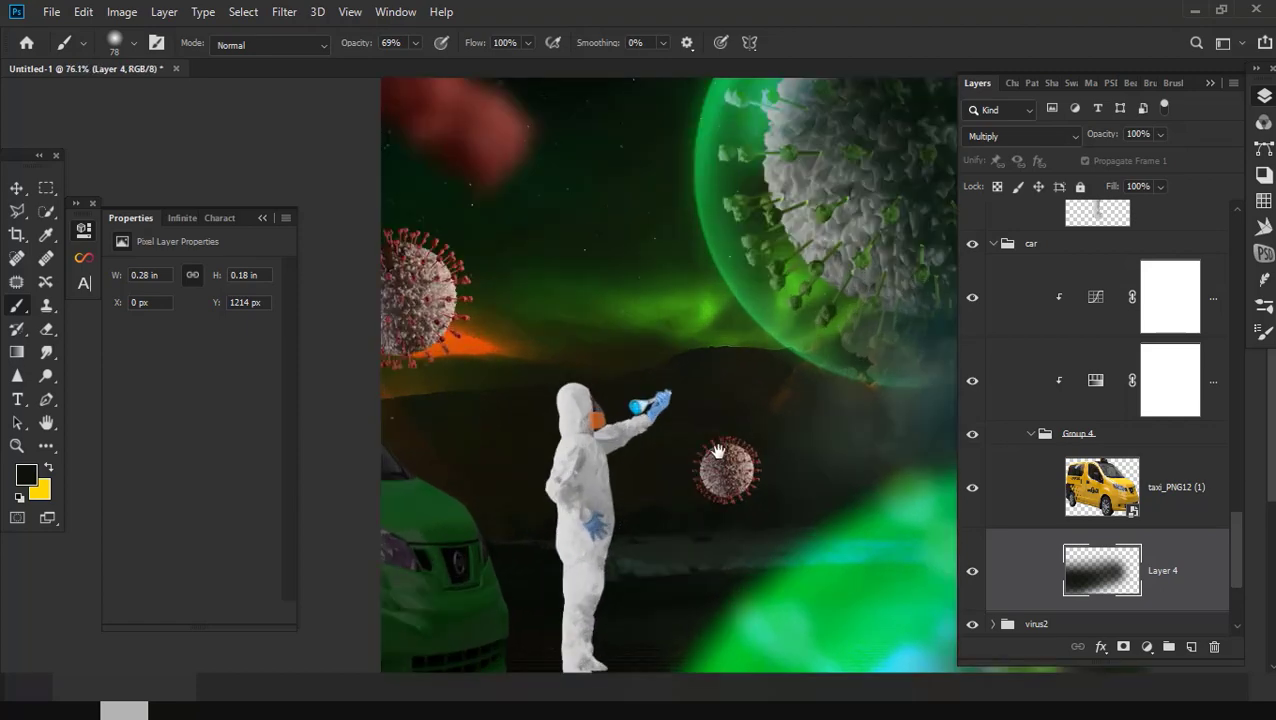
pyautogui.scroll(1, 610, 462)
pyautogui.scroll(2, 607, 464)
pyautogui.scroll(-1, 607, 464)
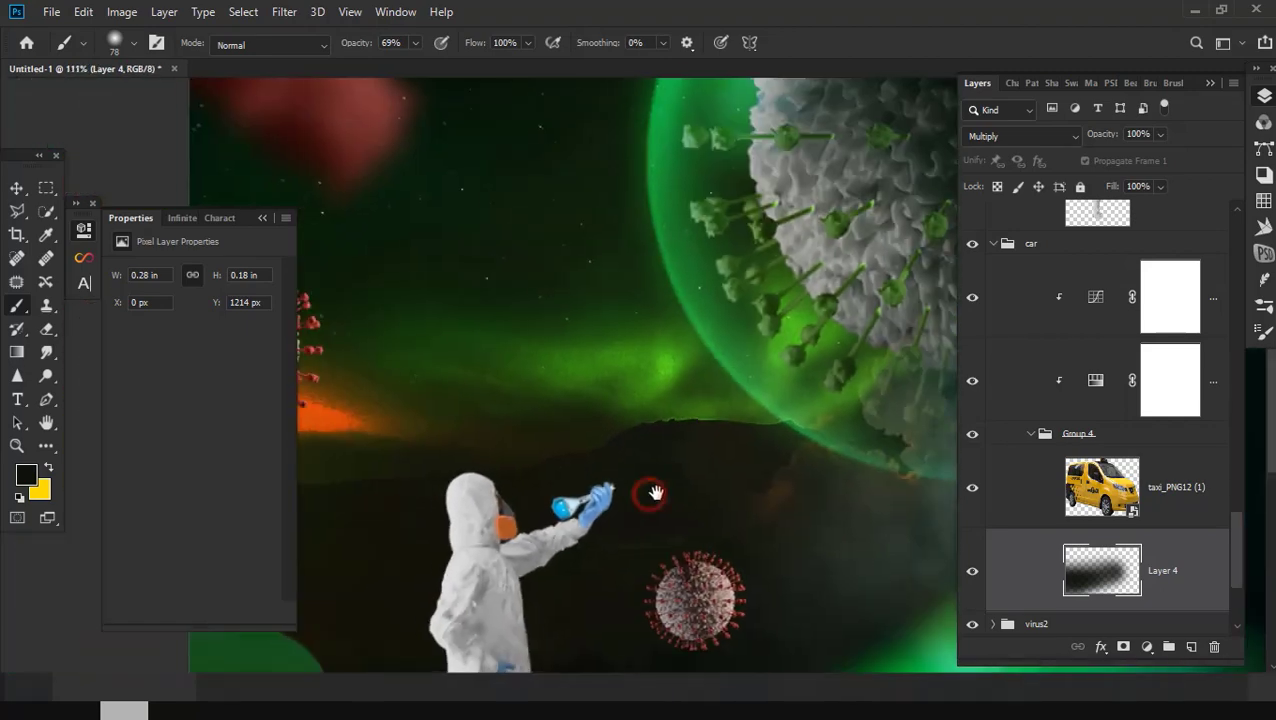
pyautogui.scroll(-1, 652, 492)
pyautogui.scroll(2, 1070, 483)
pyautogui.scroll(2, 1070, 483)
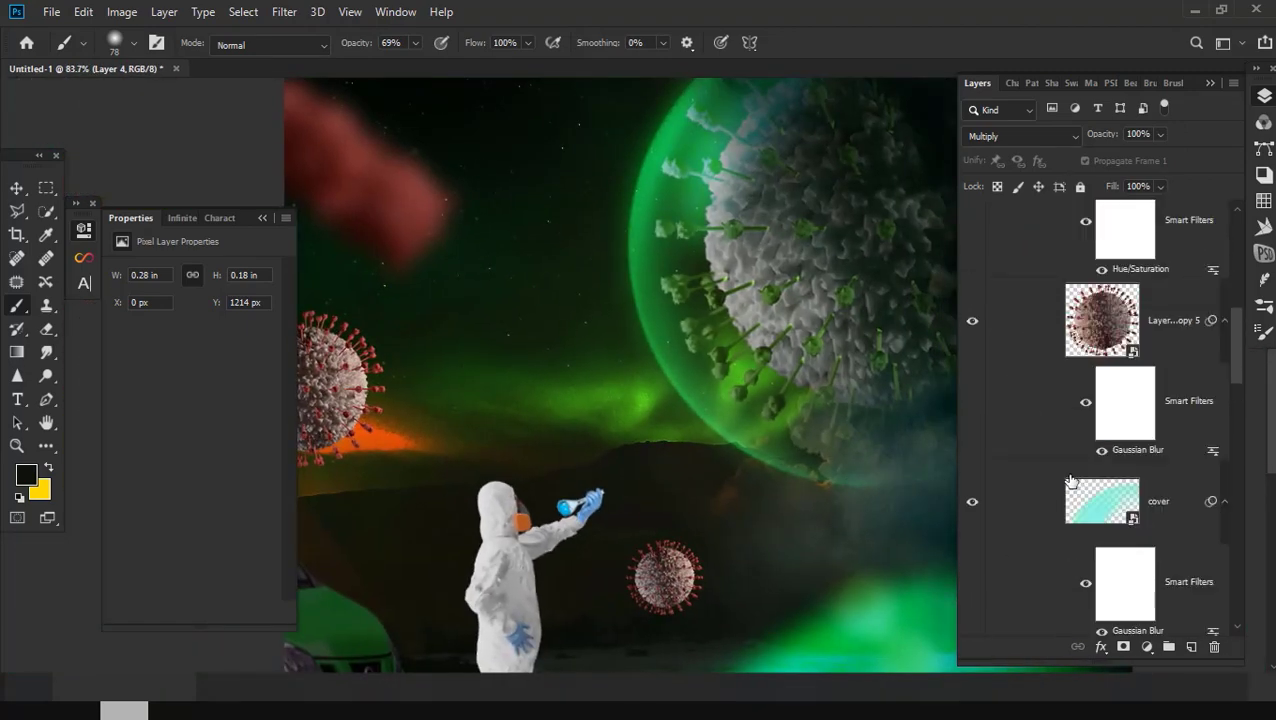
pyautogui.scroll(3, 1070, 483)
pyautogui.scroll(-2, 643, 413)
pyautogui.scroll(-2, 752, 396)
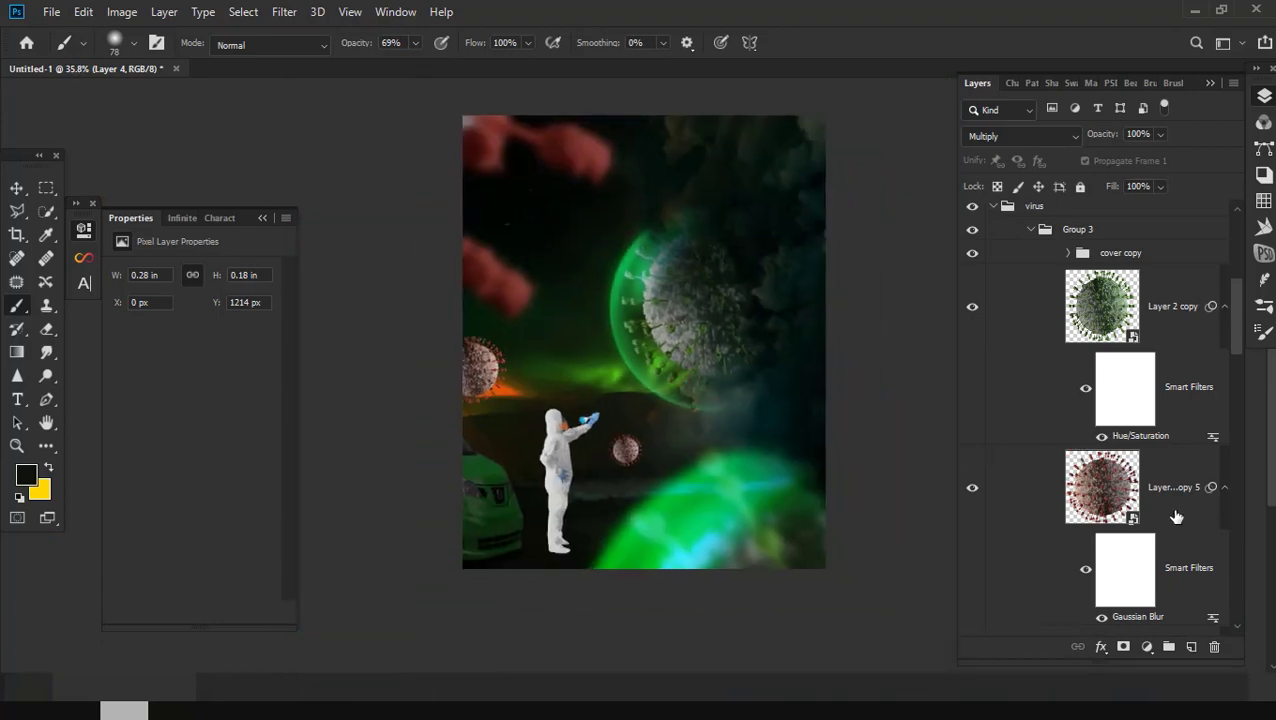
pyautogui.scroll(3, 1120, 500)
pyautogui.scroll(1, 1077, 488)
# Step: Expand the clouds group and select the clouds image layer
pyautogui.click(1010, 518)
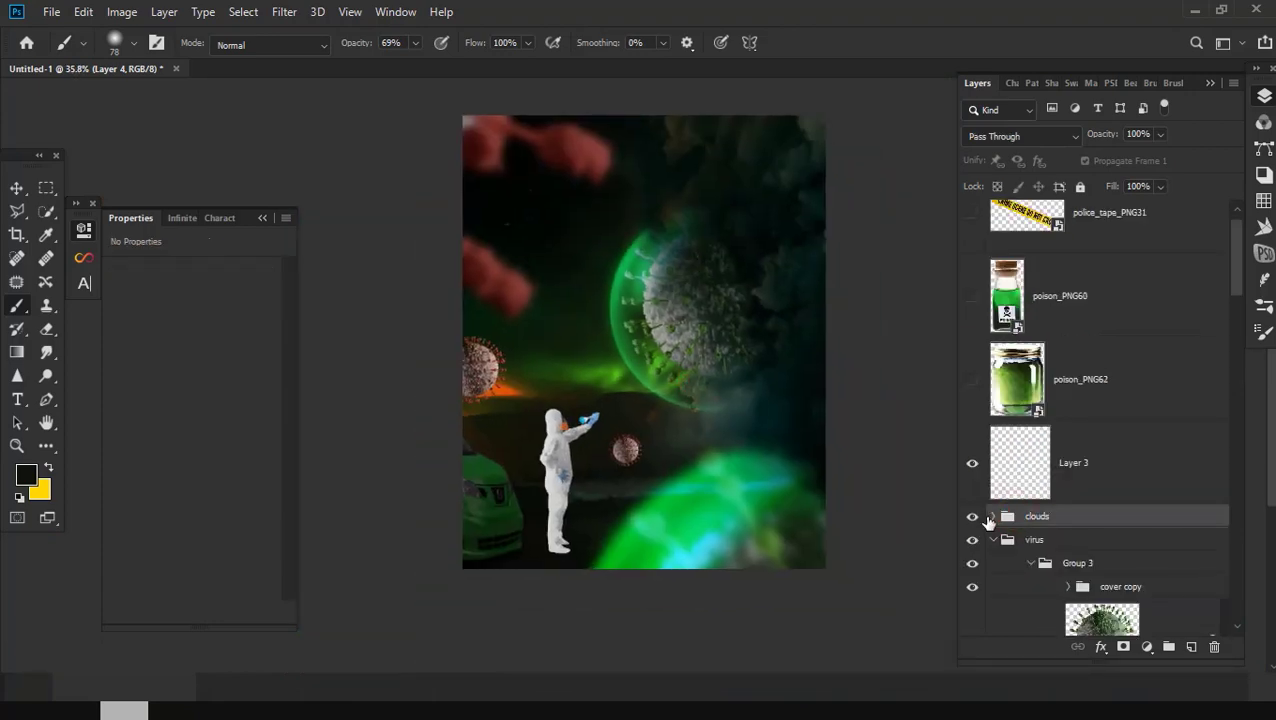
pyautogui.click(972, 516)
pyautogui.click(1060, 541)
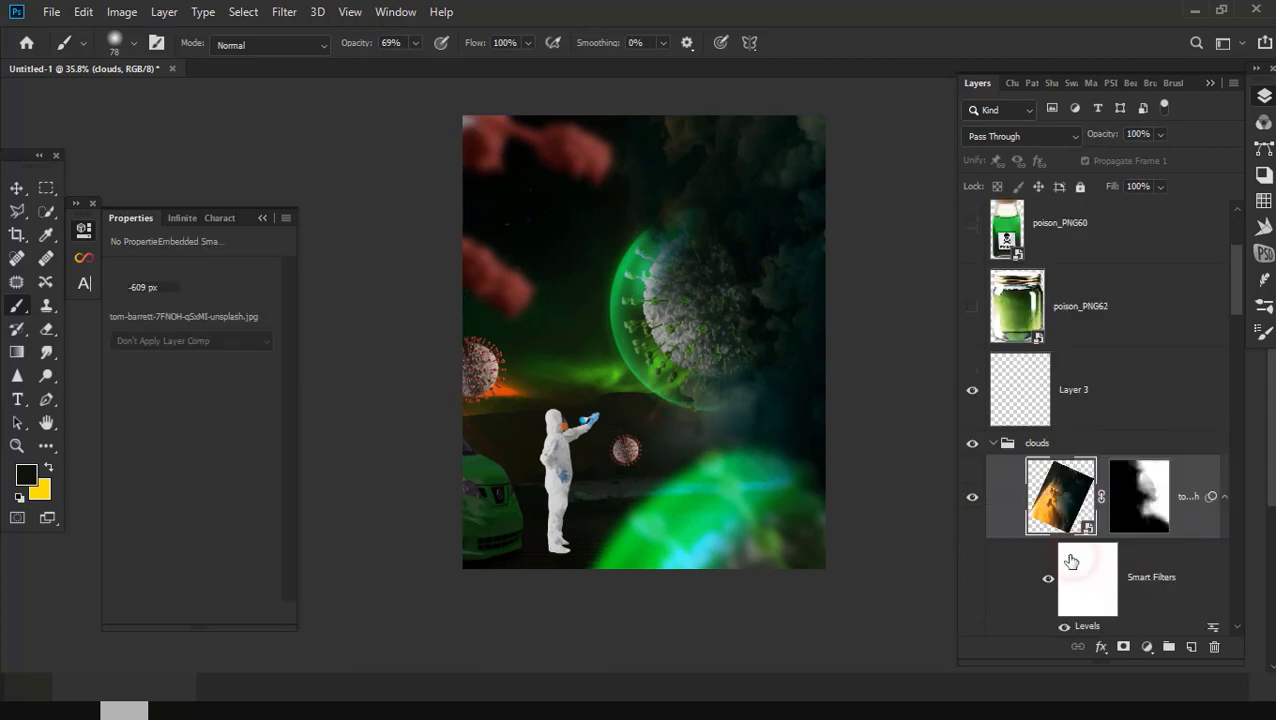
pyautogui.scroll(-4, 1068, 552)
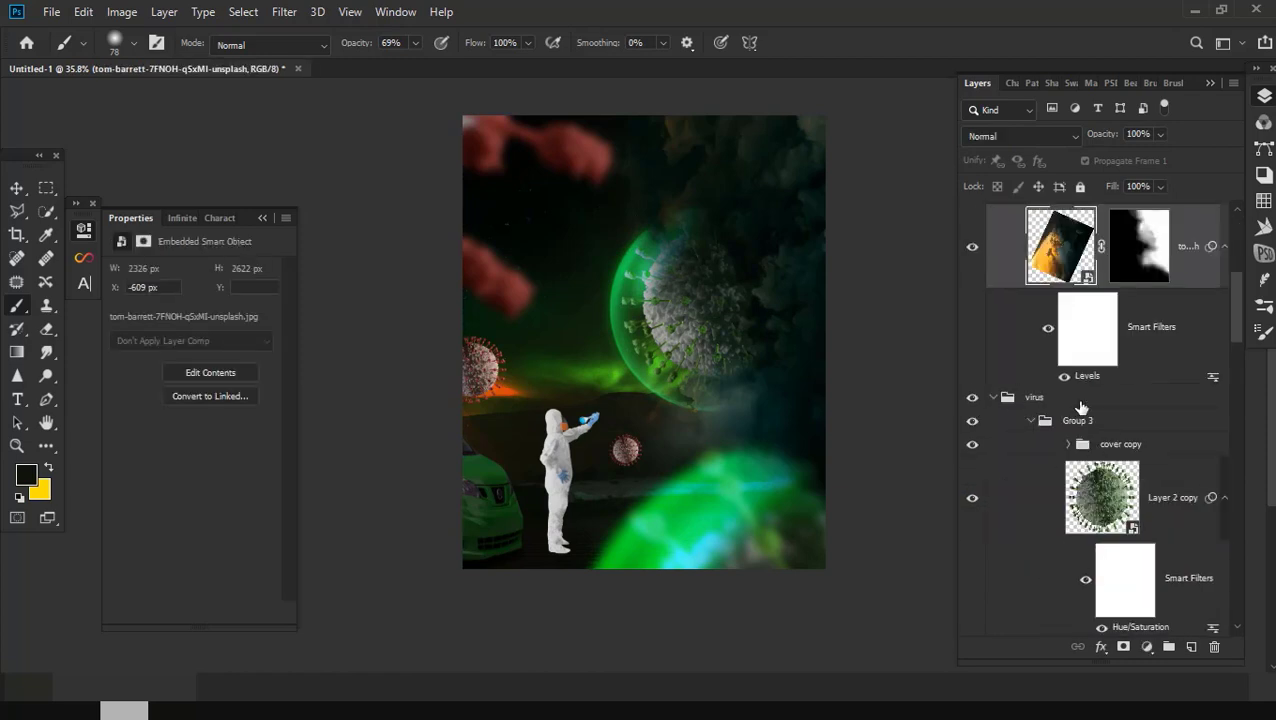
# Step: Apply Curves (Ctrl+M), bowing the RGB curve up to brighten the clouds
pyautogui.hotkey('ctrl', 'm')
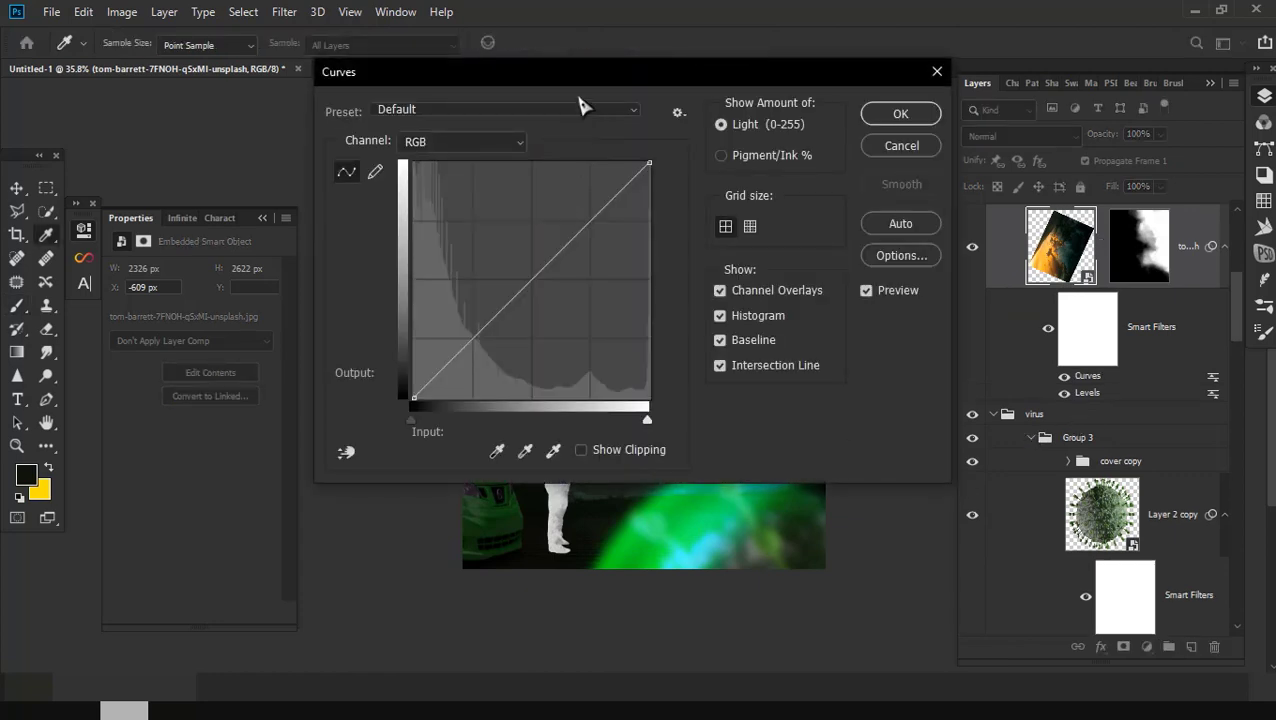
pyautogui.moveTo(616, 68); pyautogui.dragTo(297, 101)
pyautogui.moveTo(239, 272)
pyautogui.mouseDown()
pyautogui.moveTo(216, 245)
pyautogui.moveTo(235, 248)
pyautogui.mouseUp()
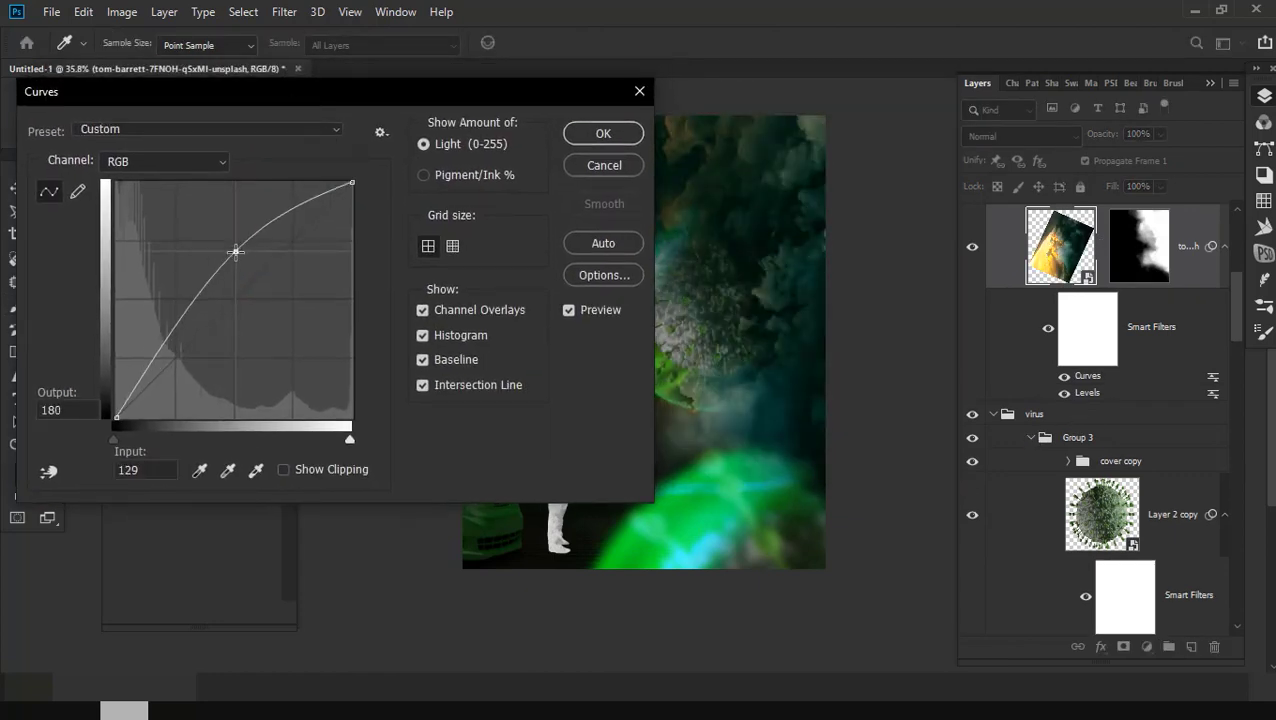
pyautogui.moveTo(186, 316); pyautogui.dragTo(190, 321)
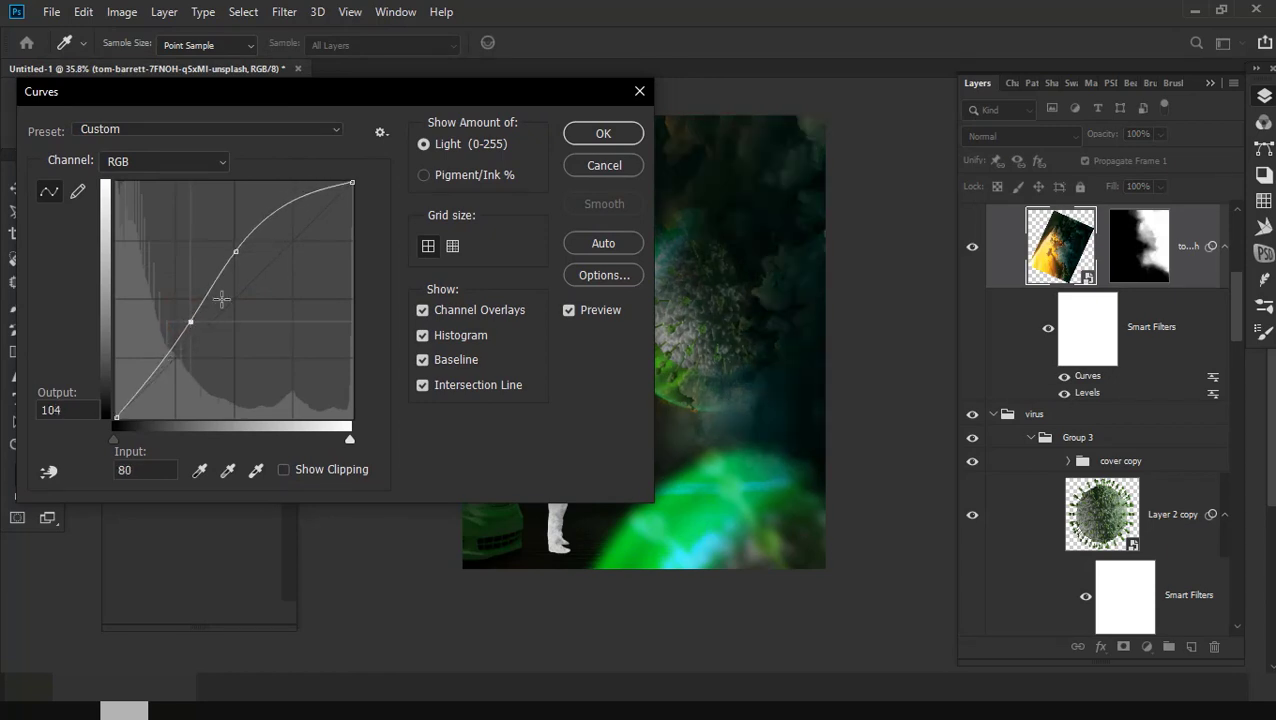
pyautogui.moveTo(270, 201); pyautogui.dragTo(272, 198)
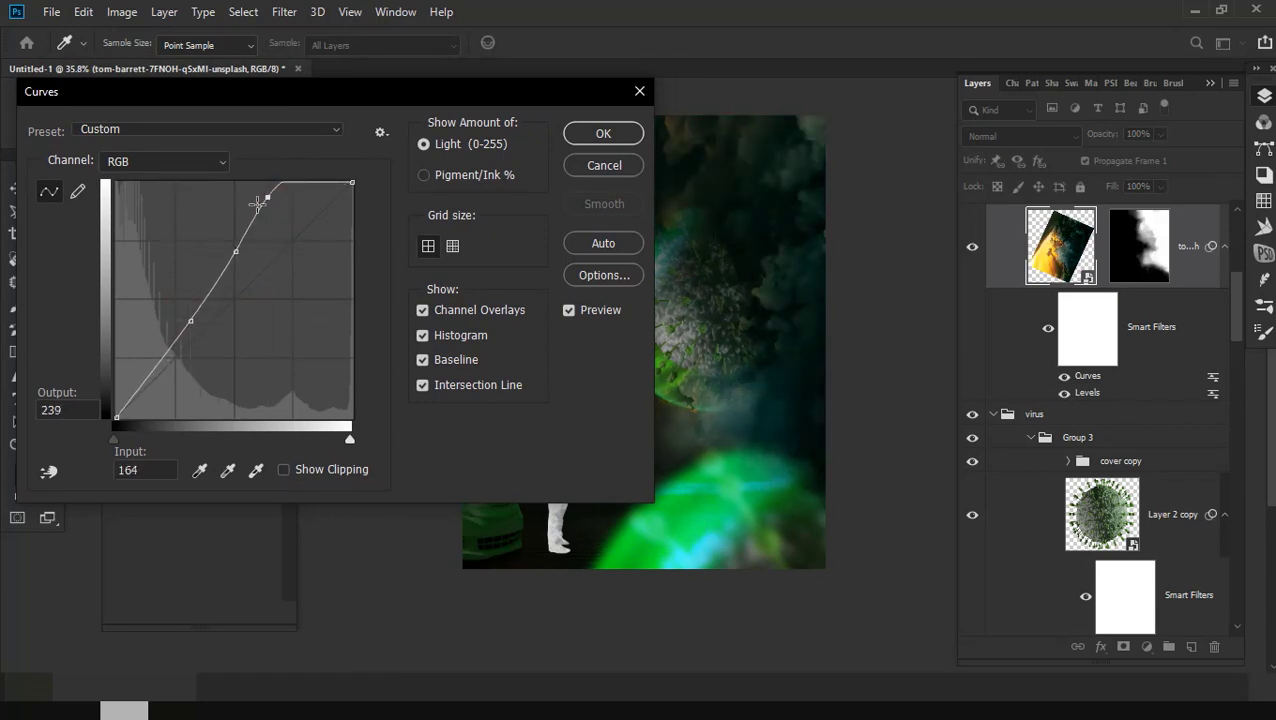
# Step: Raise the Green channel midtones to tint the clouds green and apply the curve
pyautogui.click(155, 215)
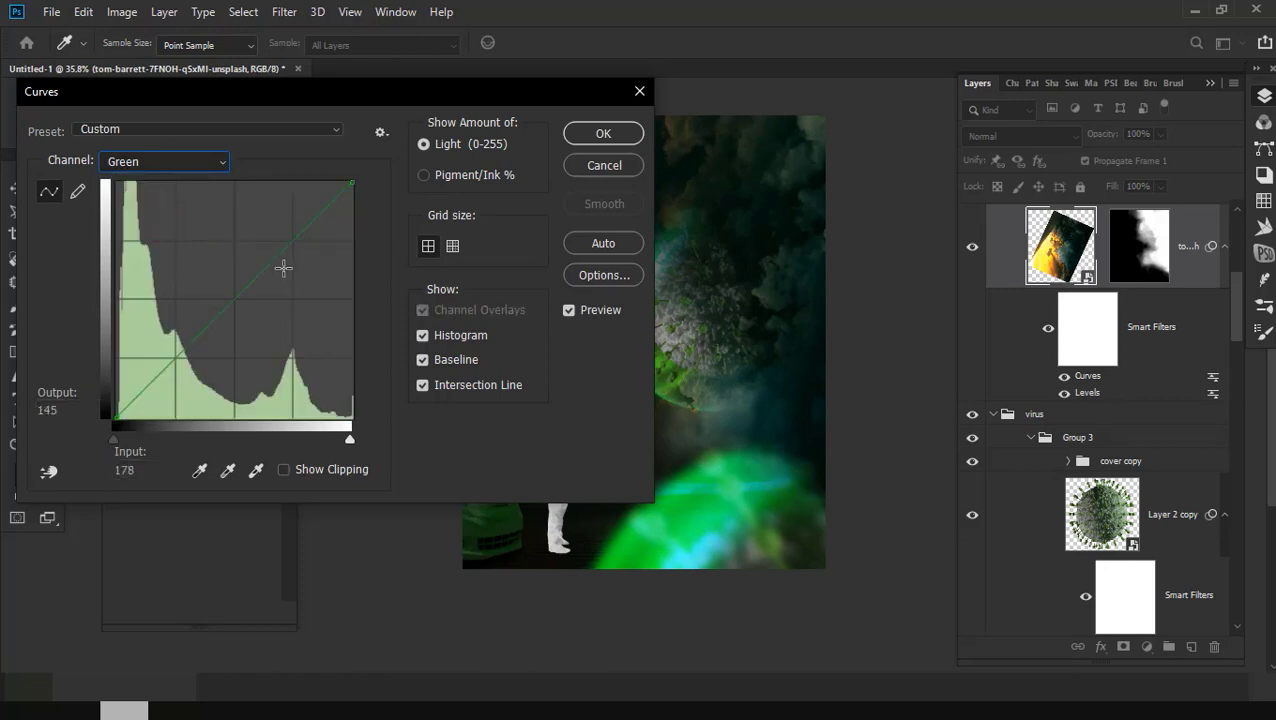
pyautogui.moveTo(241, 290); pyautogui.dragTo(232, 279)
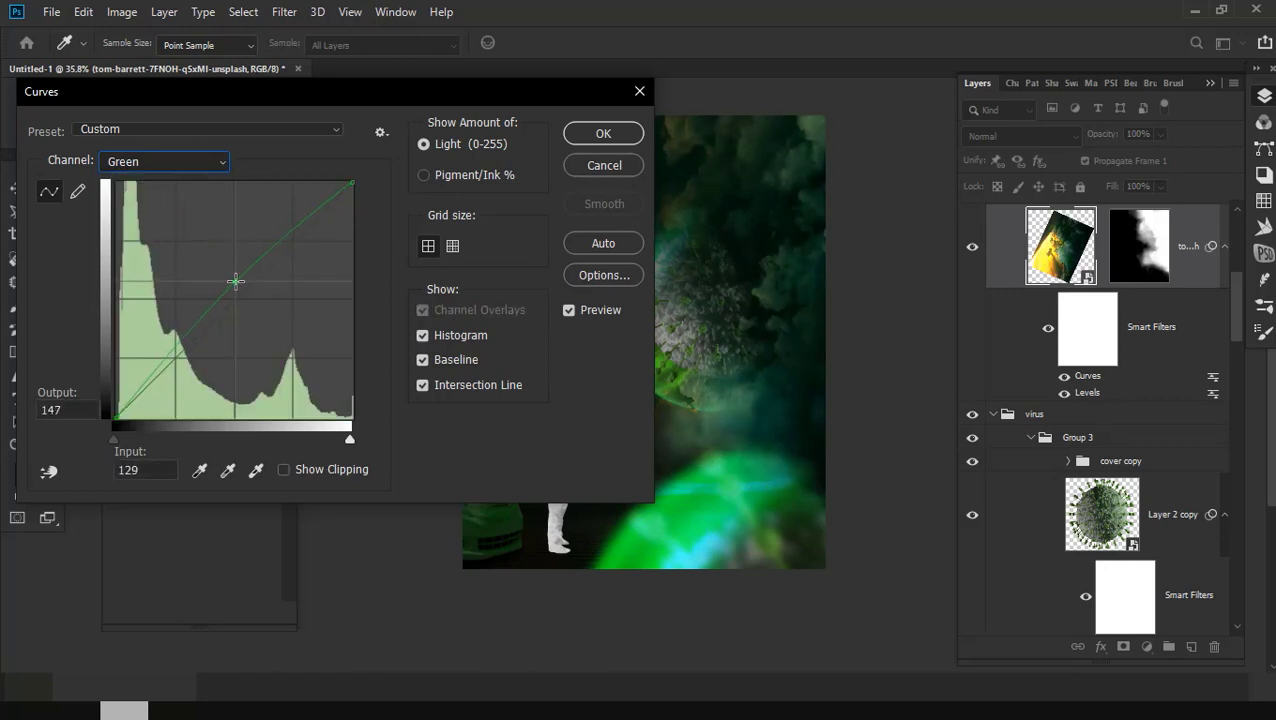
pyautogui.moveTo(408, 95); pyautogui.dragTo(192, 133)
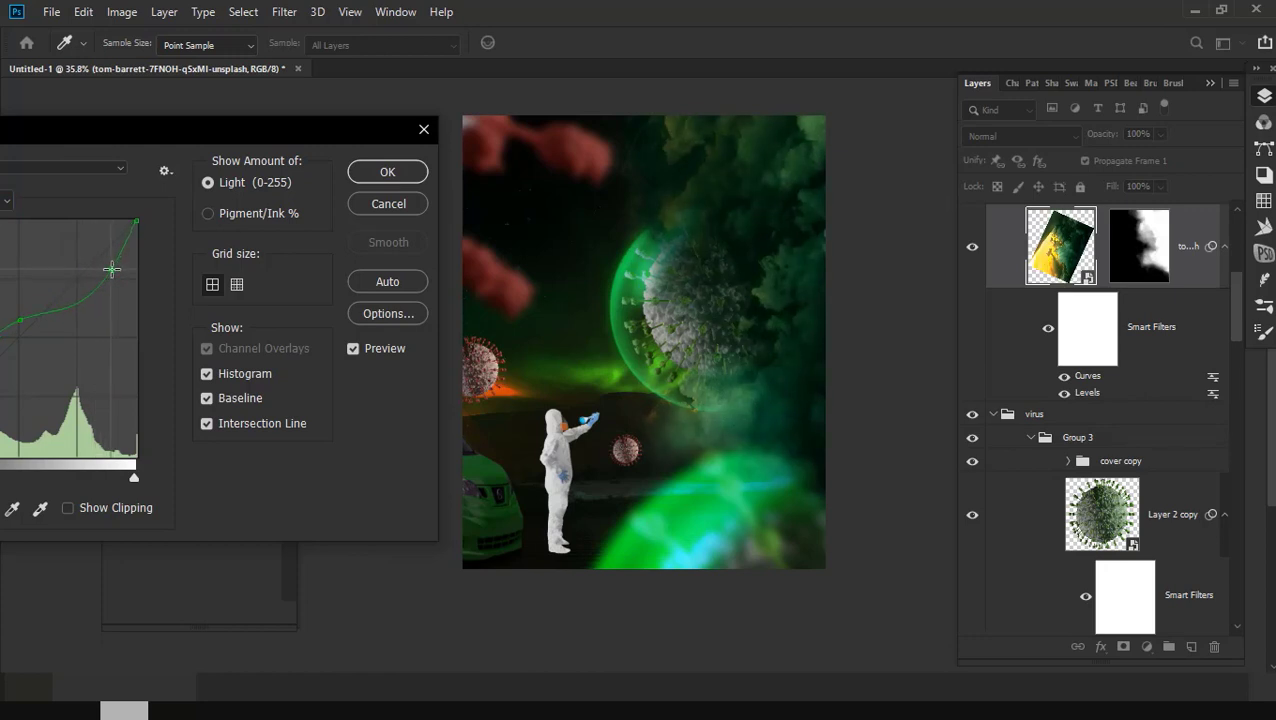
pyautogui.click(385, 172)
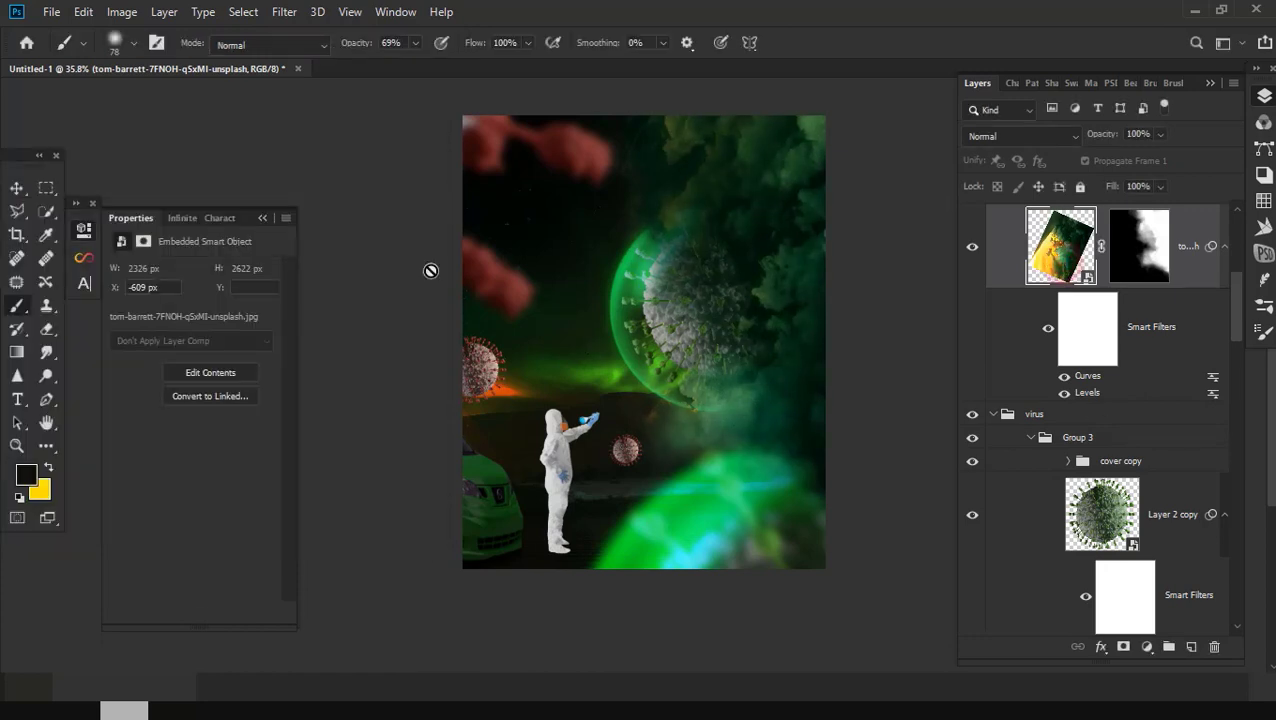
# Step: Run Topaz Labs > Topaz Adjust 5 on the clouds and choose the Dynamic Pop preset
pyautogui.click(281, 14)
pyautogui.moveTo(65, 637)
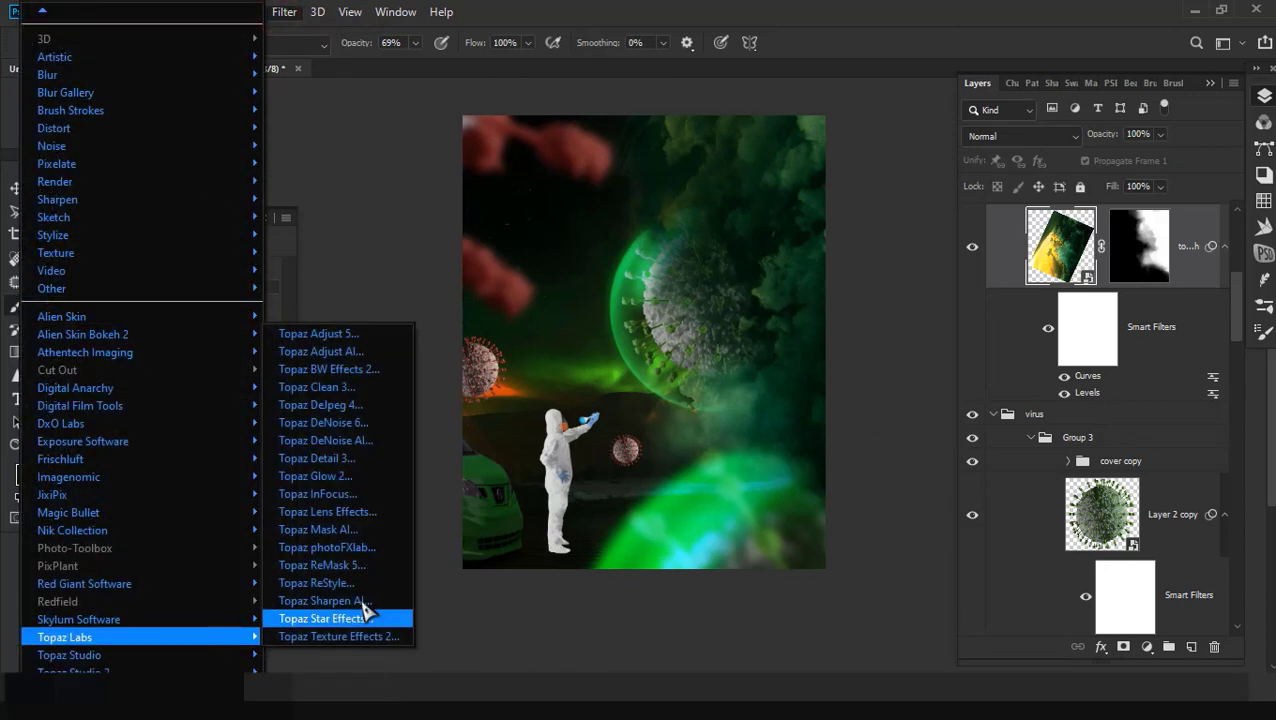
pyautogui.click(530, 410)
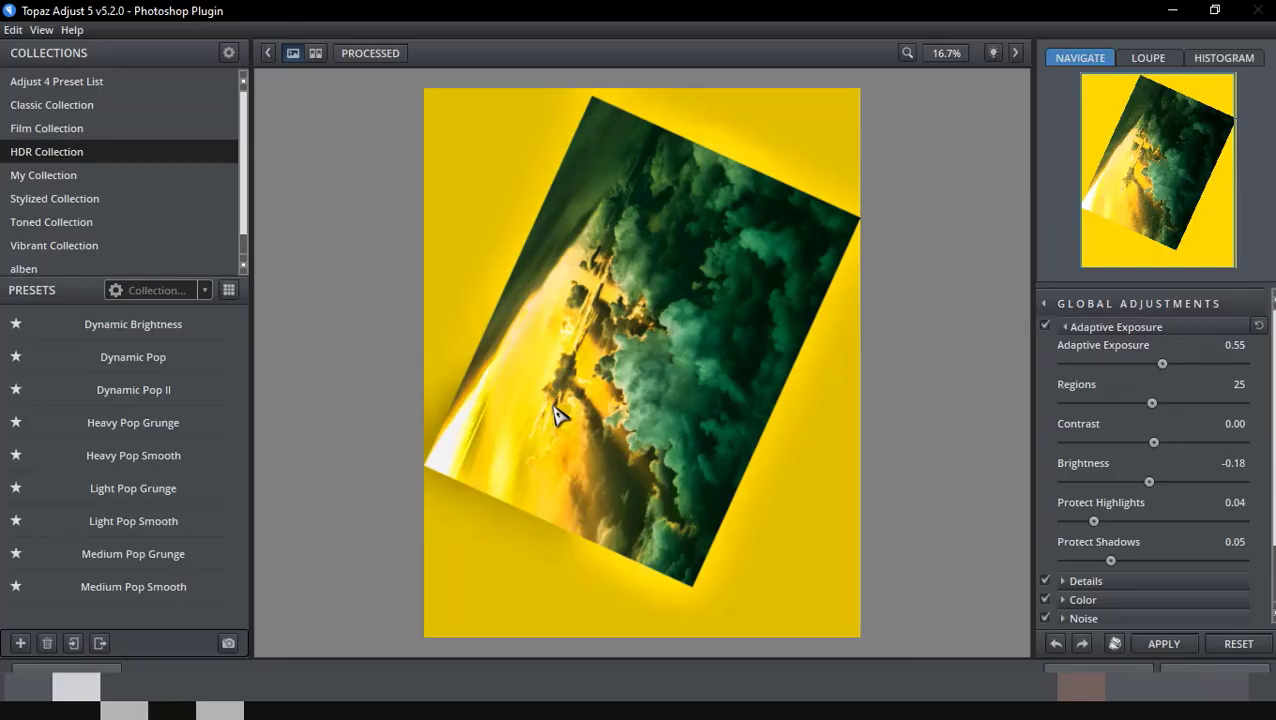
pyautogui.click(152, 362)
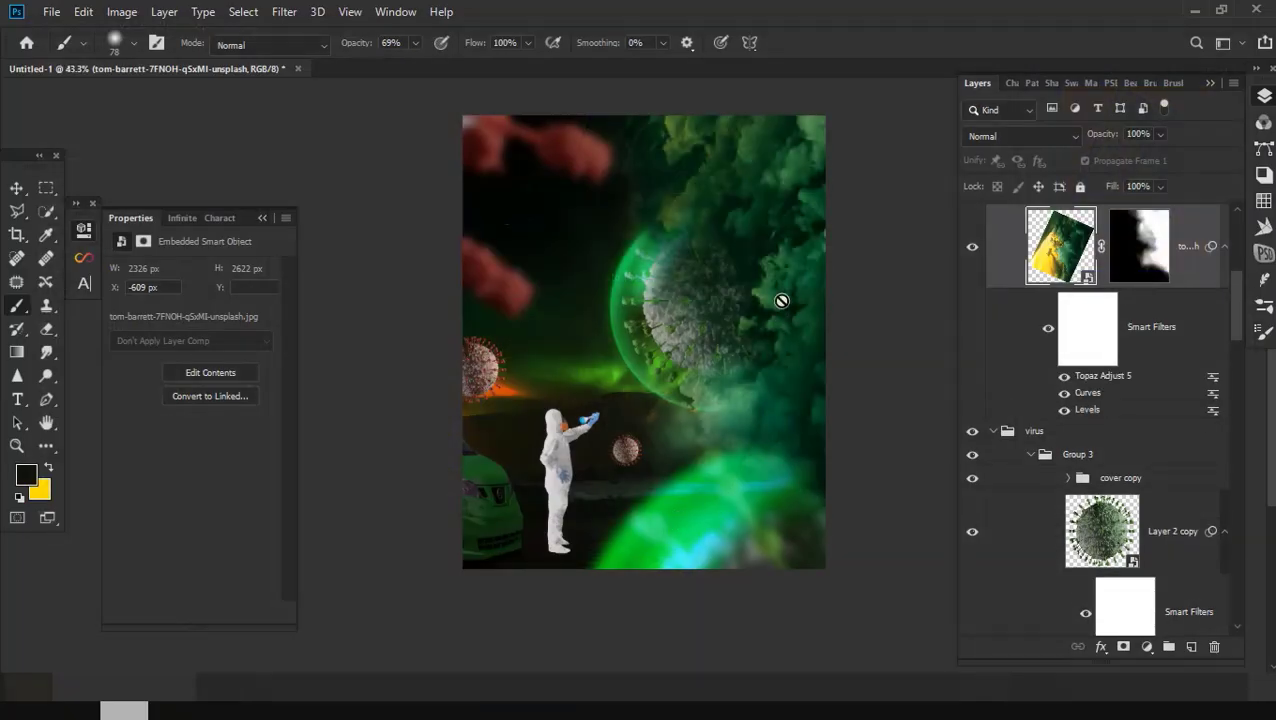
# Step: Select Layer 2 copy, the large green virus, and toggle its visibility to check it
pyautogui.scroll(5, 781, 300)
pyautogui.scroll(-4, 687, 273)
pyautogui.moveTo(661, 265); pyautogui.dragTo(732, 293)
pyautogui.scroll(-1, 732, 293)
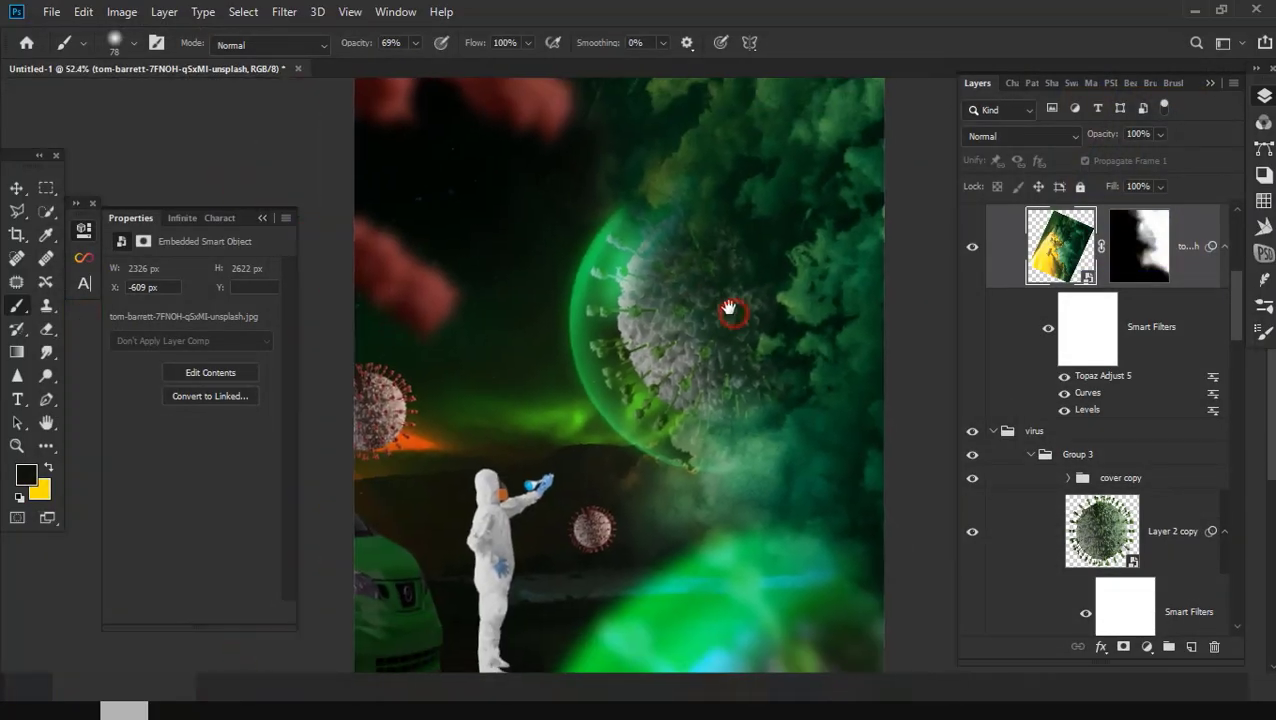
pyautogui.scroll(-2, 729, 311)
pyautogui.scroll(3, 1015, 315)
pyautogui.scroll(-4, 1030, 390)
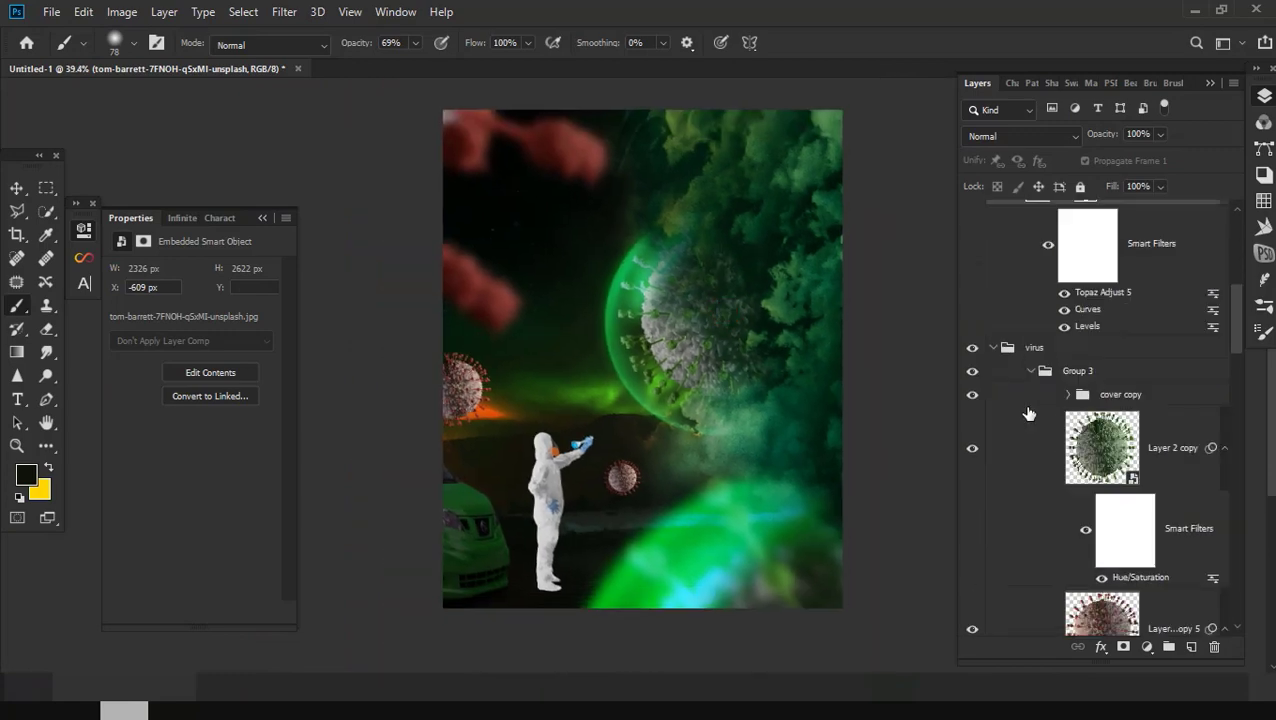
pyautogui.scroll(-4, 1029, 413)
pyautogui.scroll(2, 1075, 372)
pyautogui.scroll(3, 1075, 372)
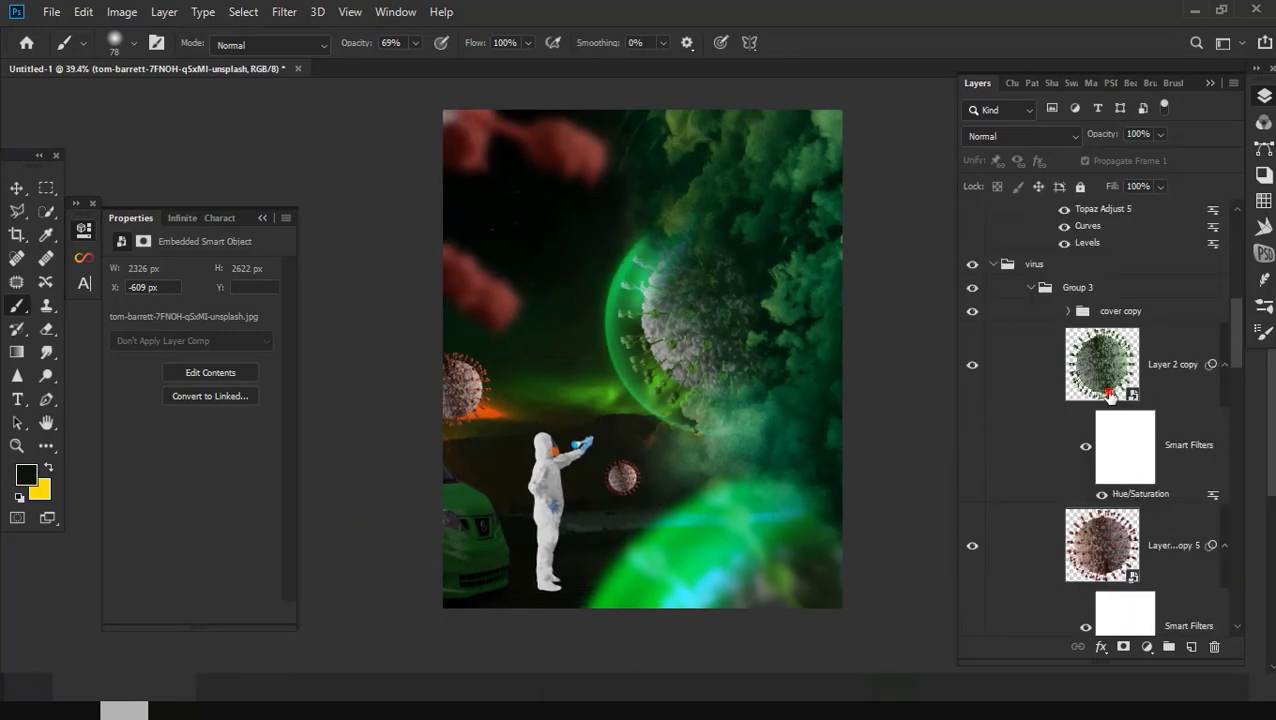
pyautogui.click(1080, 366)
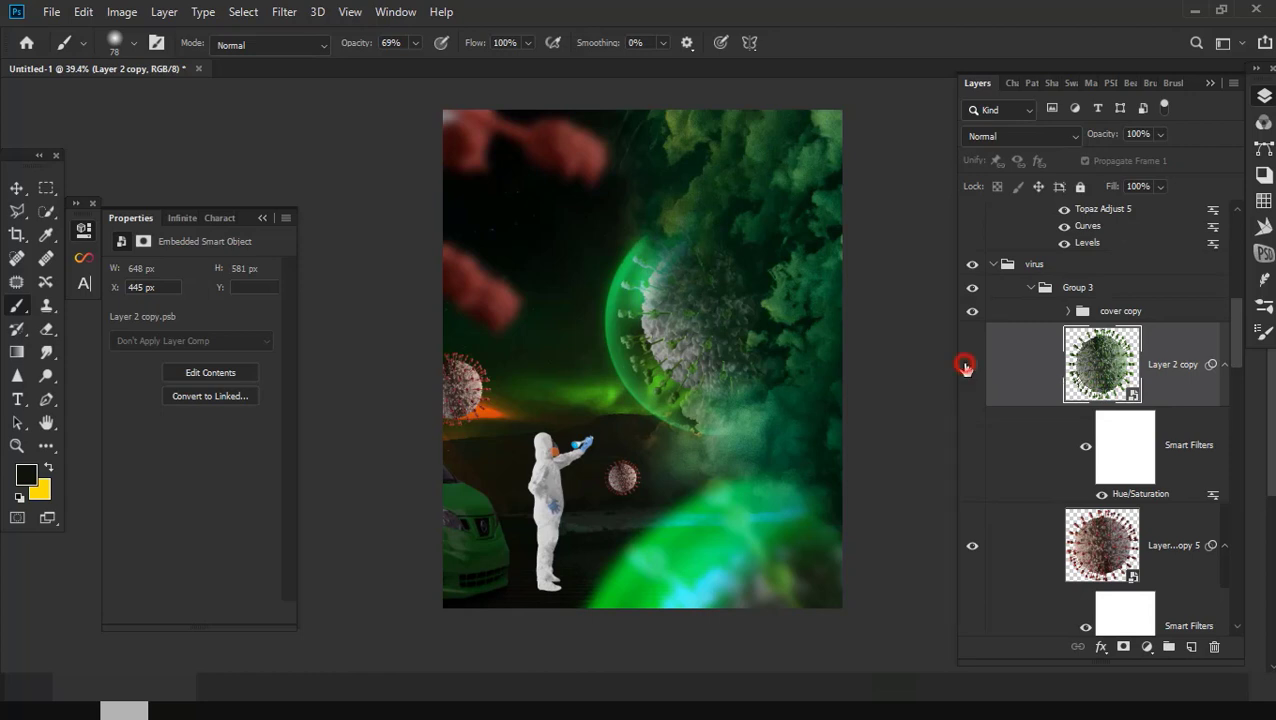
pyautogui.click(966, 366)
# Step: Apply Topaz Adjust 5's Dynamic Pop preset to Layer 2 copy, then expand the cover copy group
pyautogui.click(295, 15)
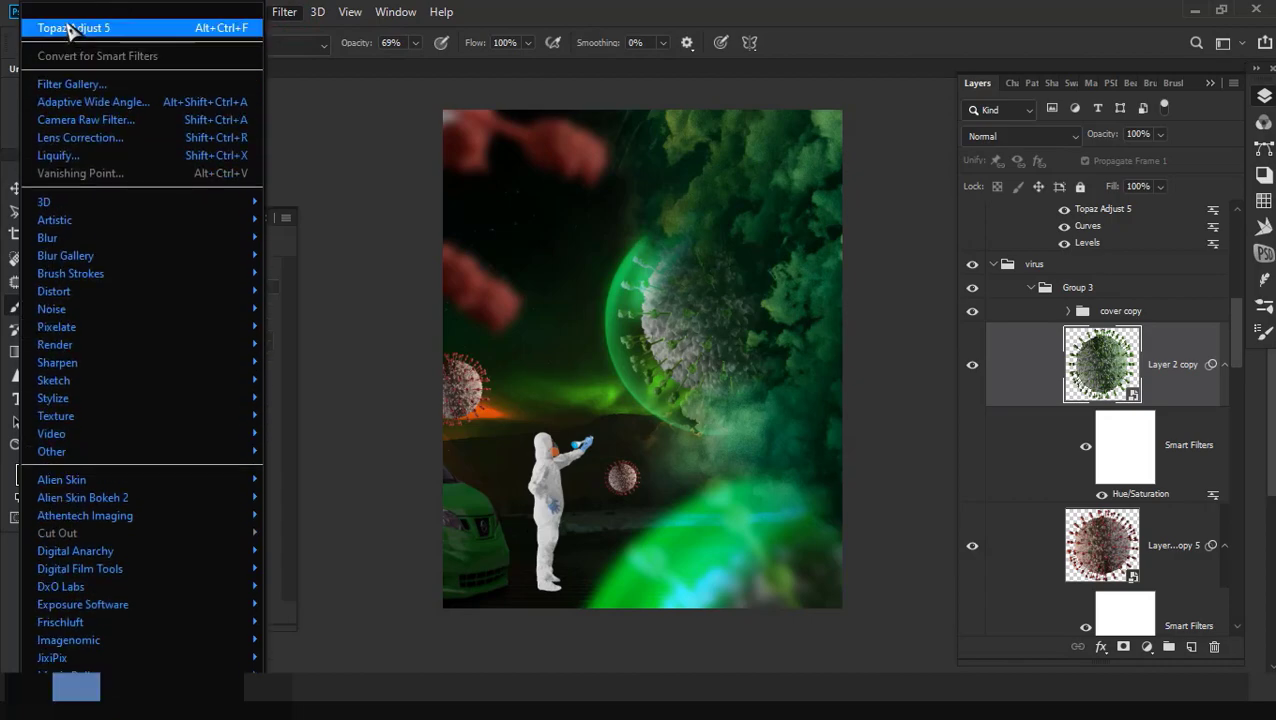
pyautogui.click(70, 28)
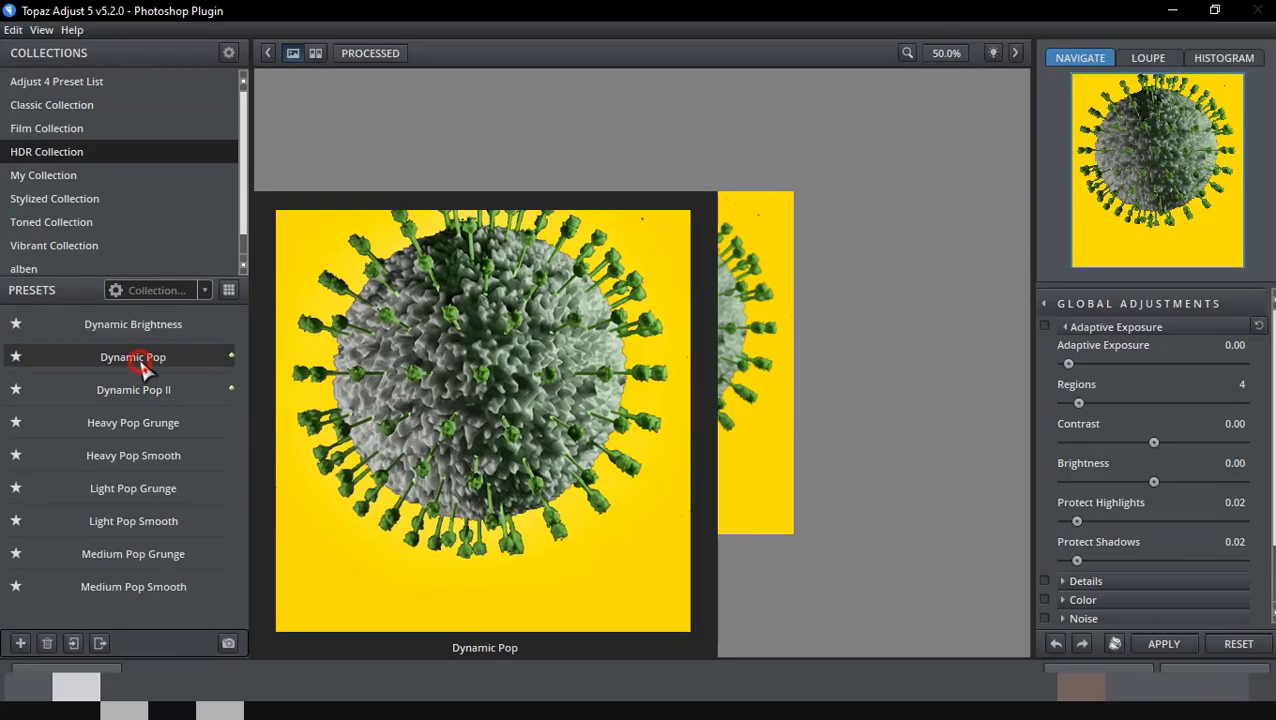
pyautogui.click(151, 358)
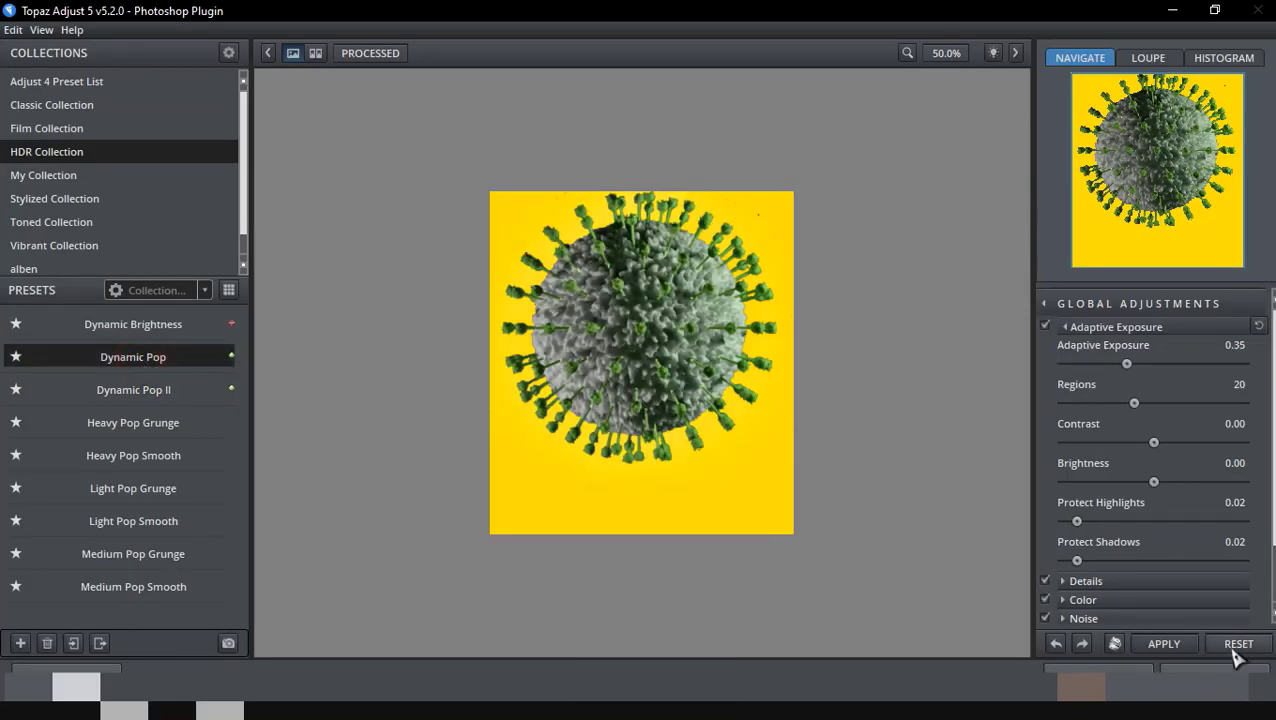
pyautogui.click(1164, 643)
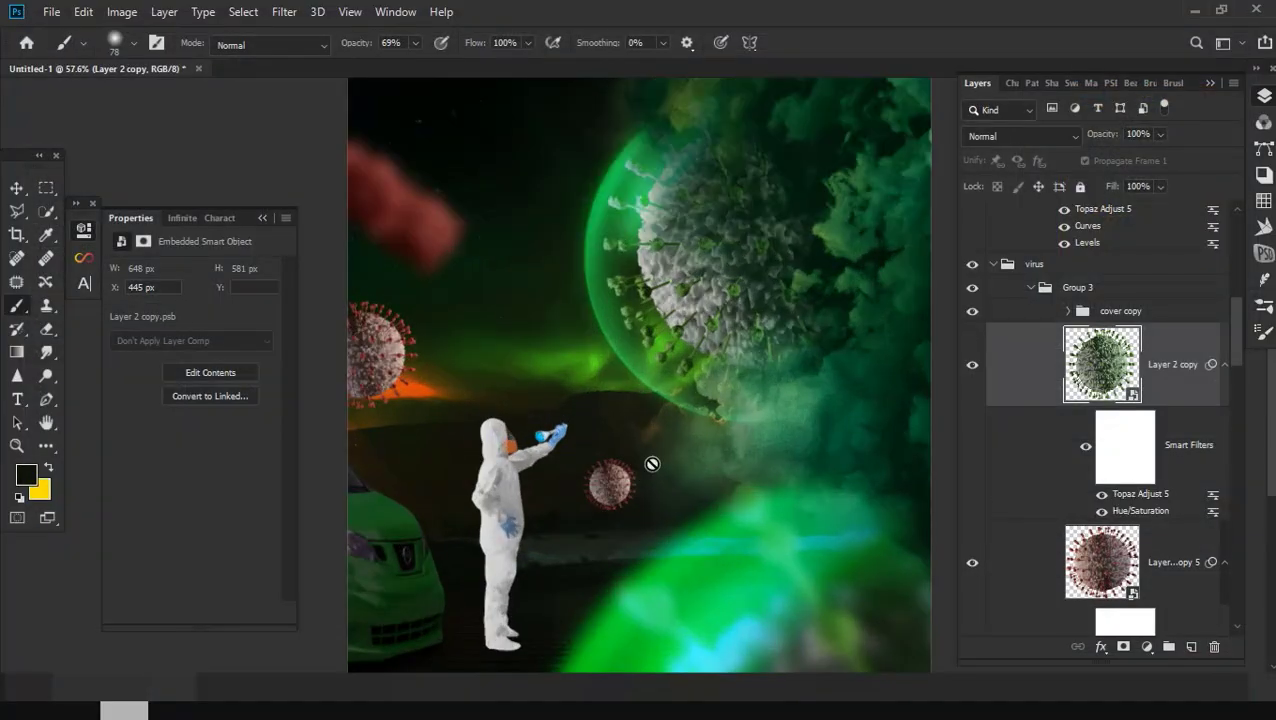
pyautogui.click(1070, 316)
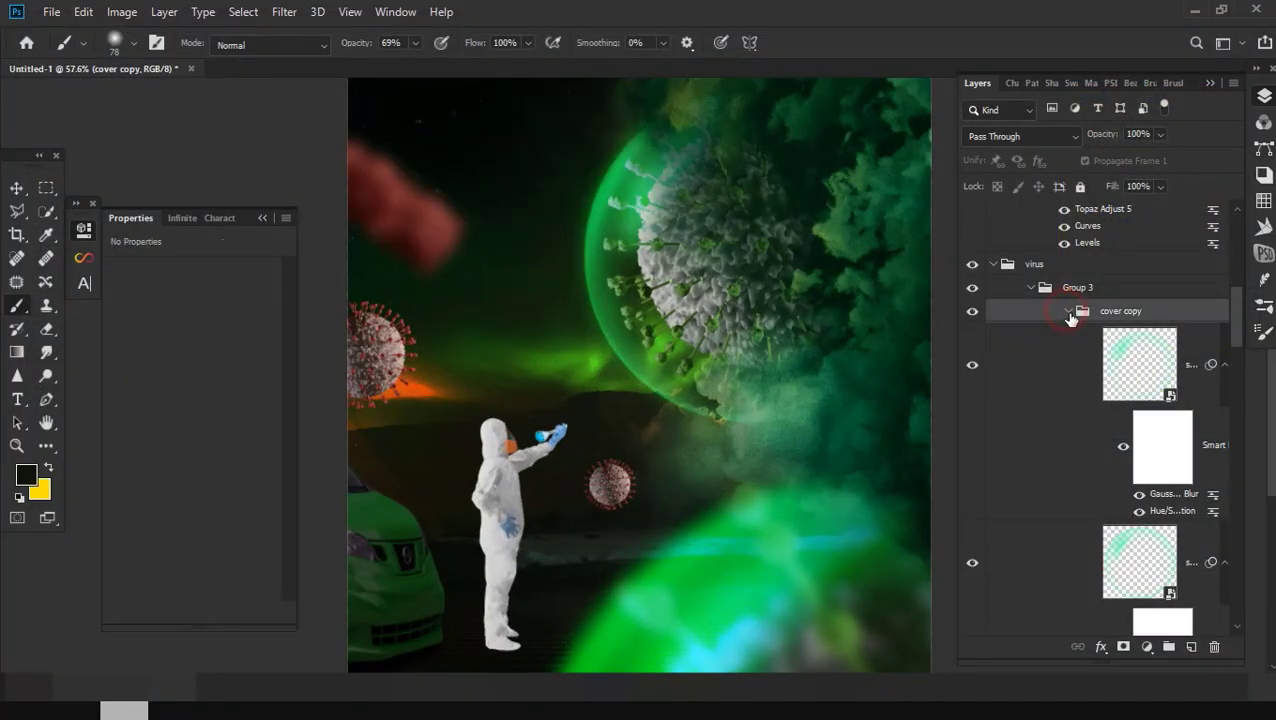
# Step: Collapse the clouds and virus groups, select scientist_PNG49, and open the Filter menu
pyautogui.scroll(-2, 800, 445)
pyautogui.scroll(-2, 1040, 464)
pyautogui.scroll(3, 1040, 464)
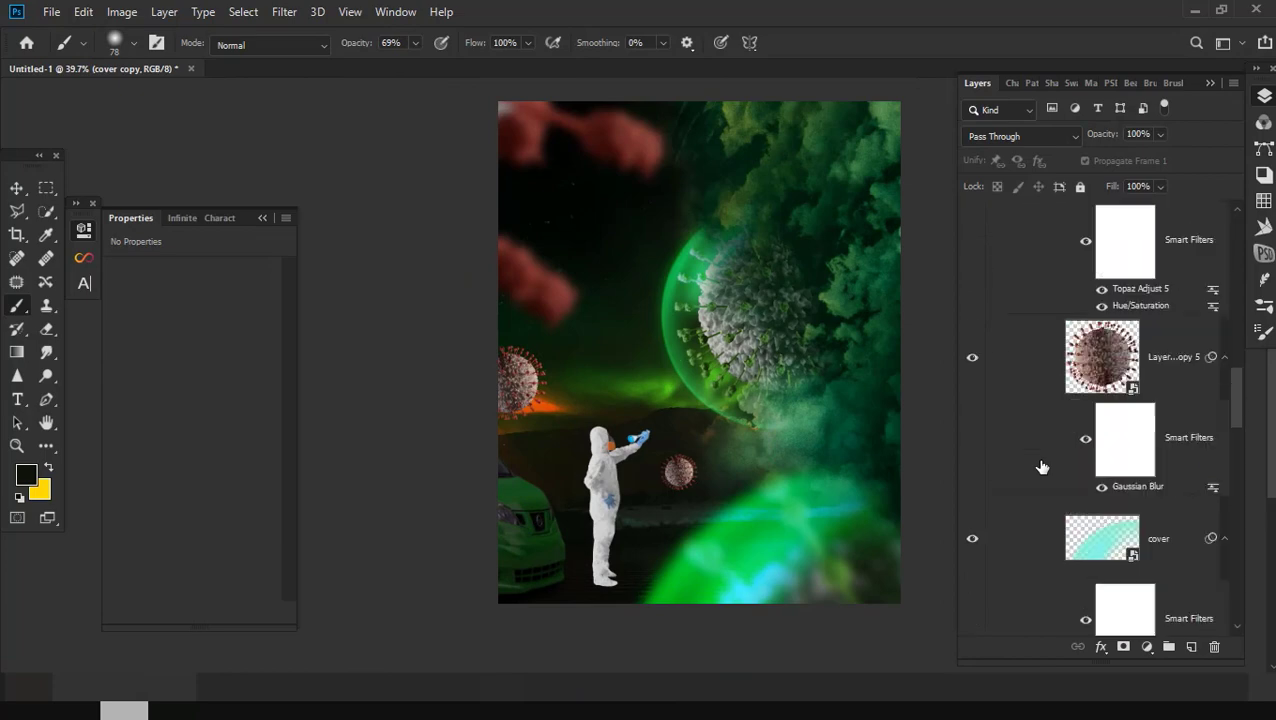
pyautogui.scroll(2, 1037, 467)
pyautogui.scroll(5, 1037, 467)
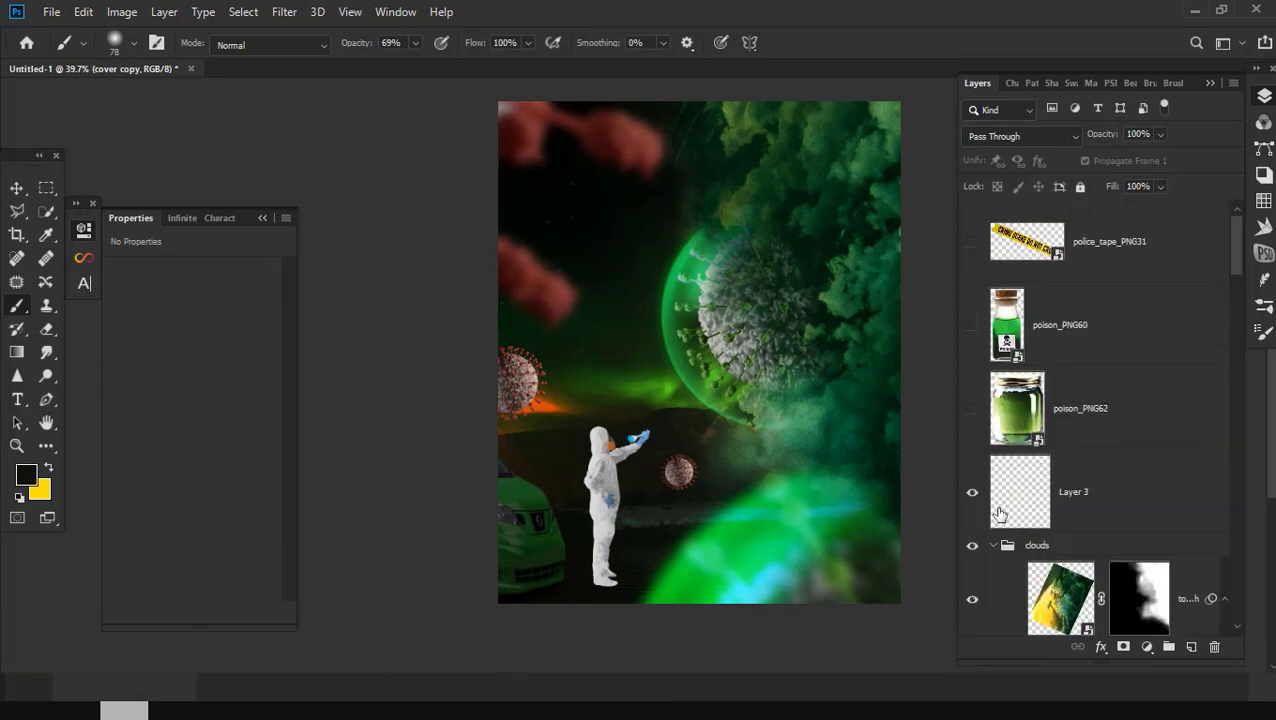
pyautogui.click(994, 546)
pyautogui.scroll(-5, 1034, 551)
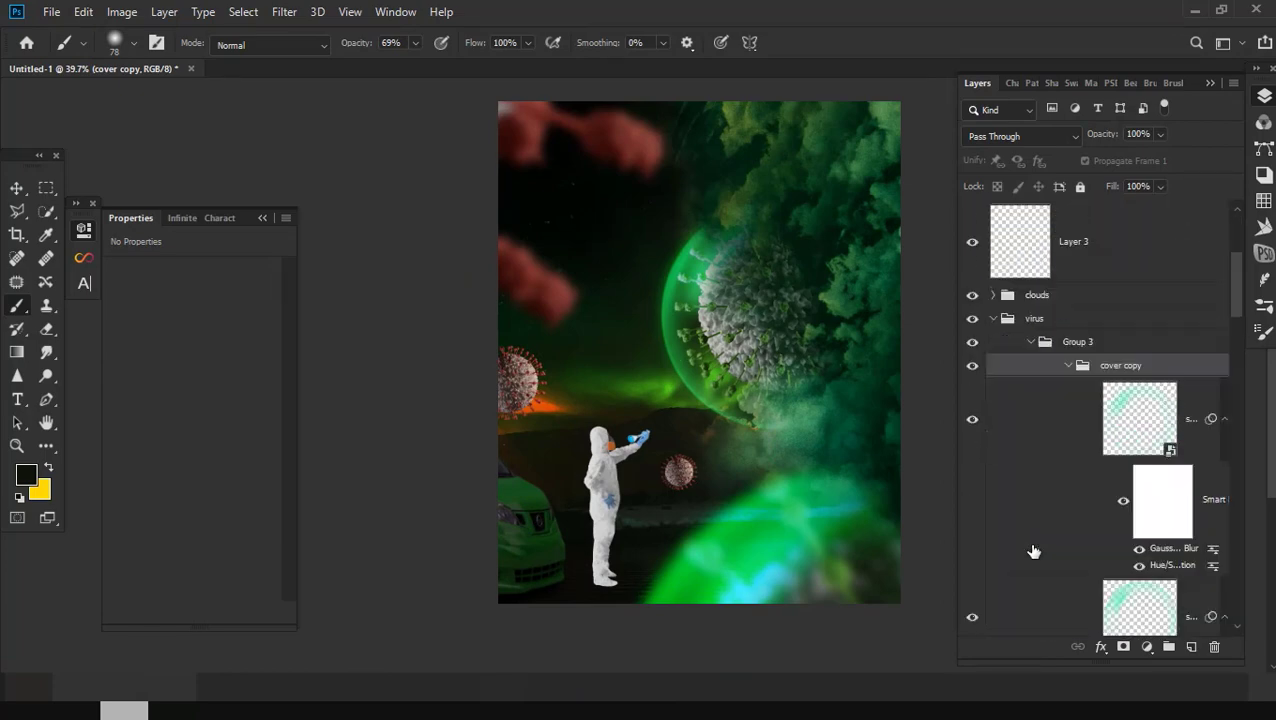
pyautogui.click(993, 318)
pyautogui.scroll(-3, 1060, 425)
pyautogui.scroll(2, 1100, 385)
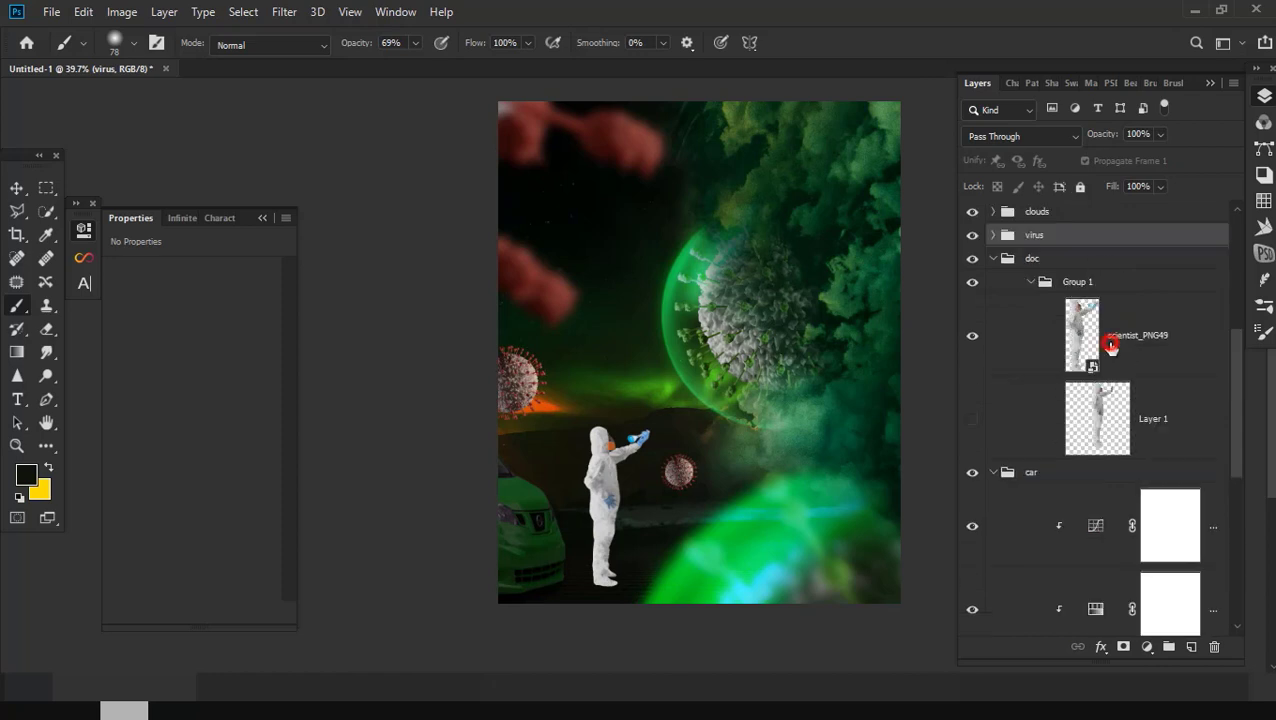
pyautogui.click(1110, 340)
pyautogui.click(300, 14)
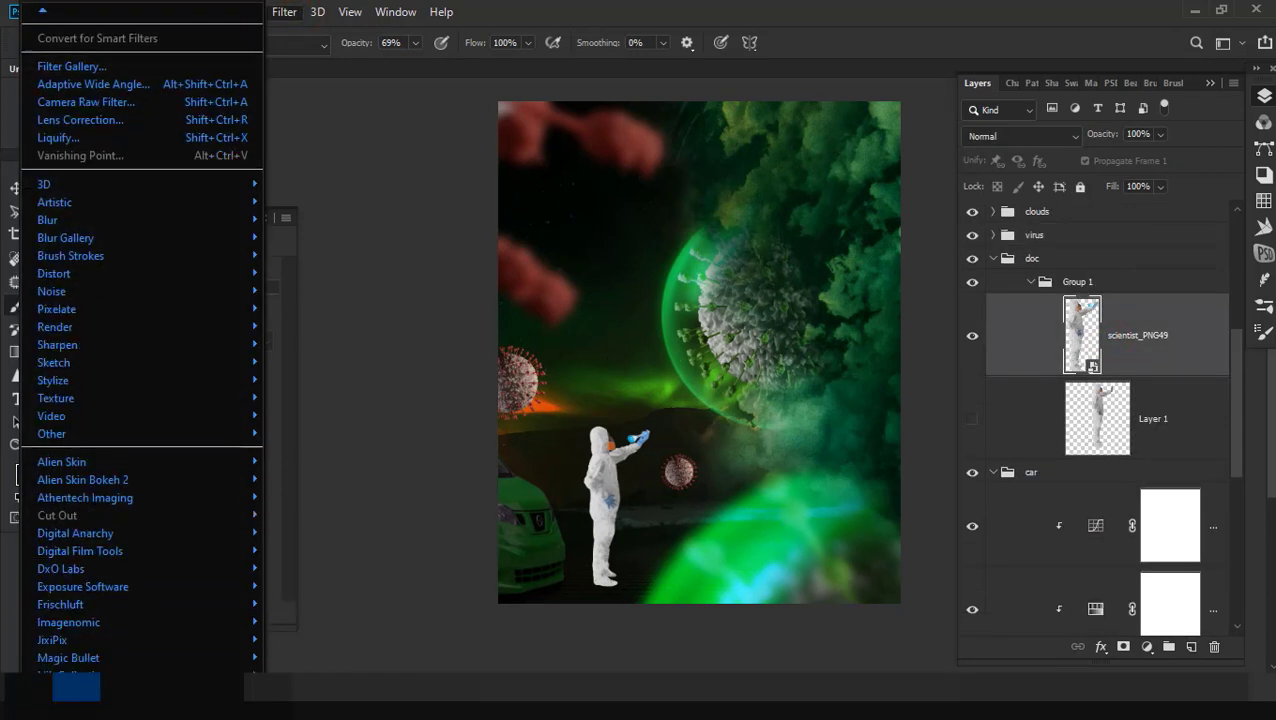
pyautogui.moveTo(140, 655)
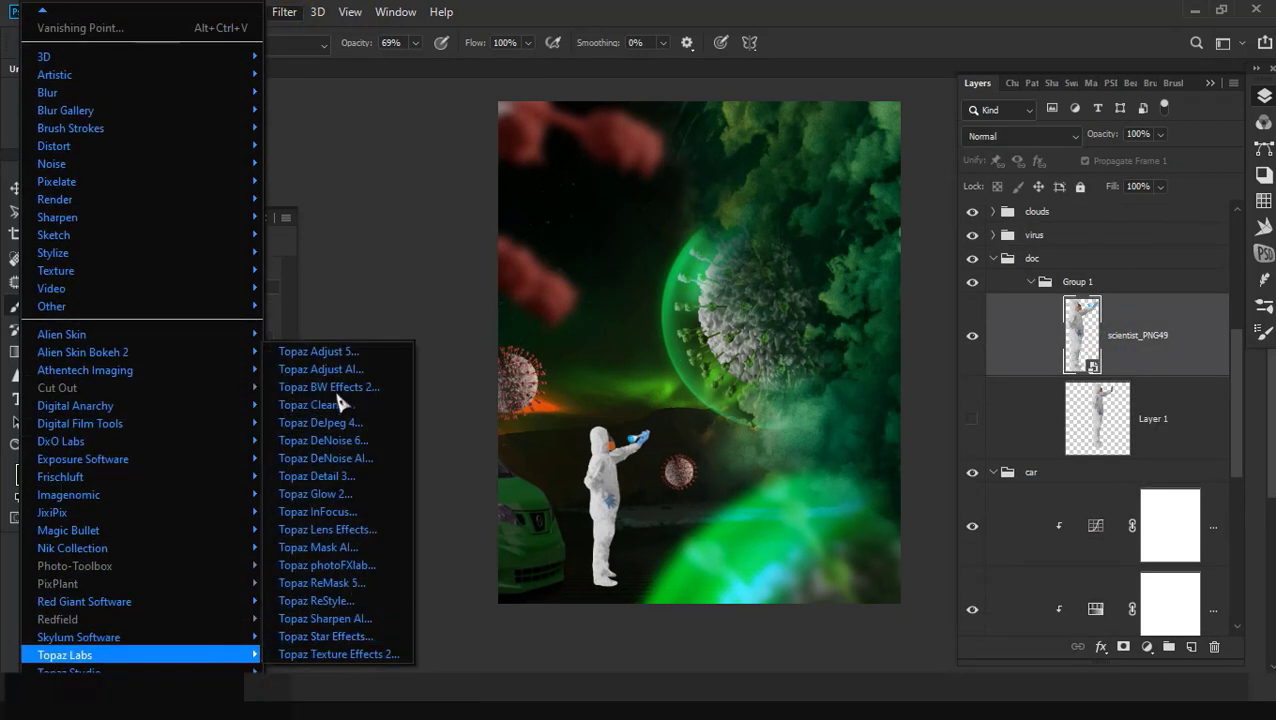
# Step: Apply Topaz Adjust 5 with the Dynamic Pop preset to scientist_PNG49, then select Group 1
pyautogui.click(353, 365)
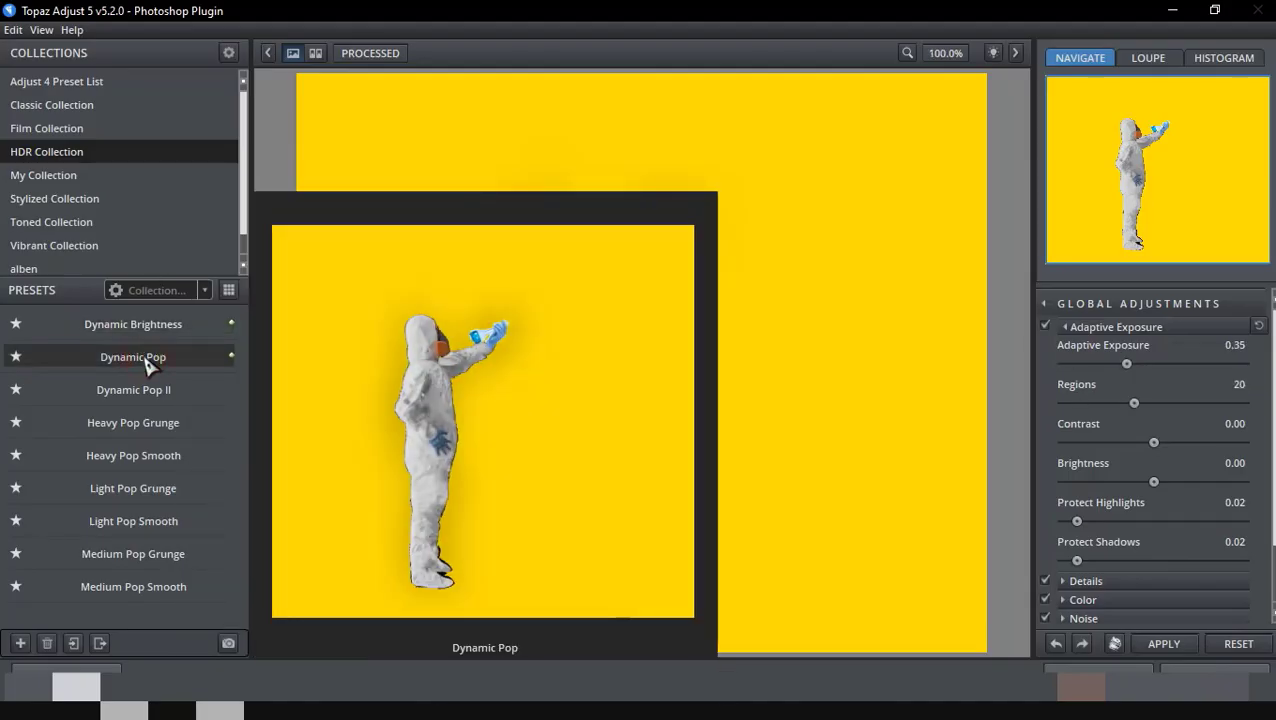
pyautogui.click(146, 362)
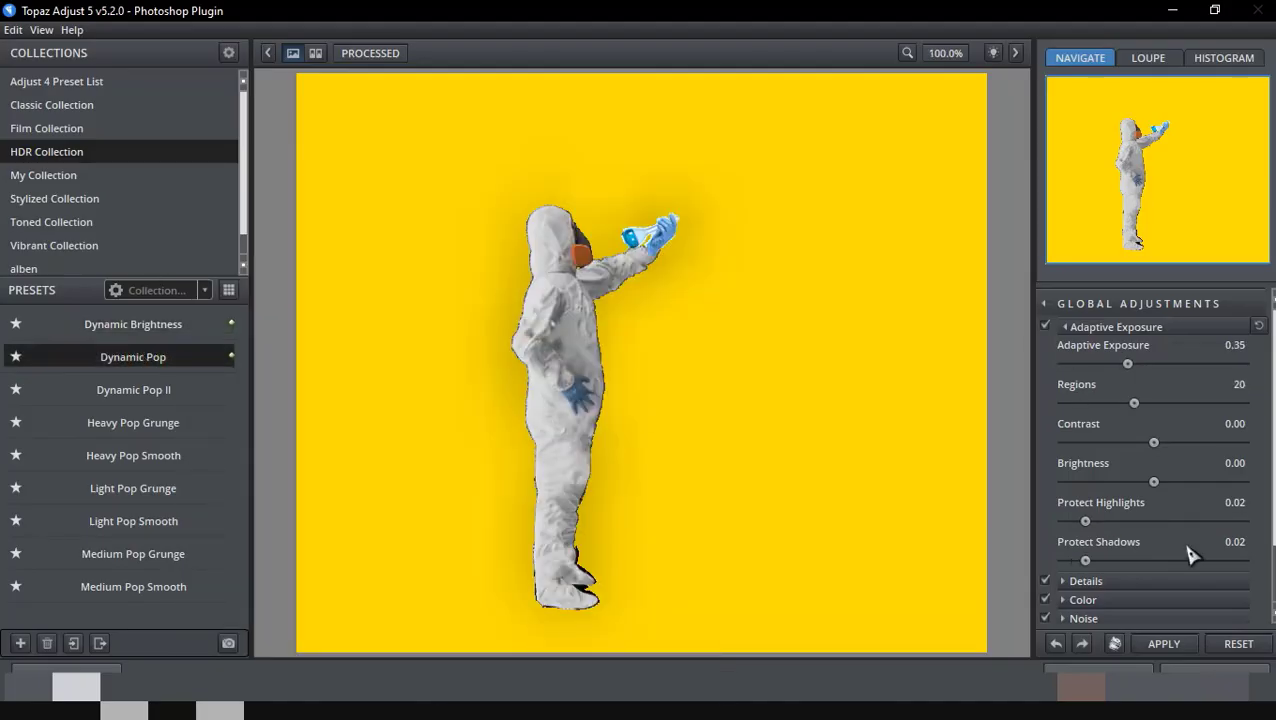
pyautogui.click(1160, 645)
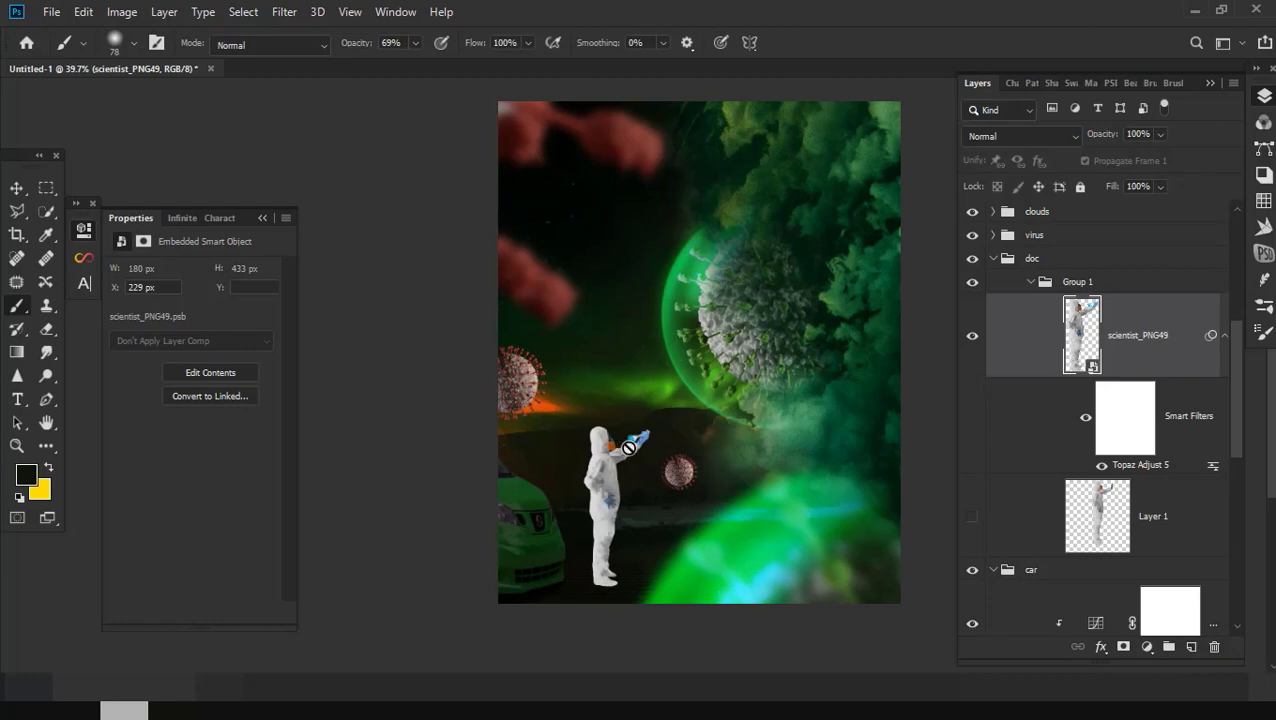
pyautogui.scroll(5, 628, 447)
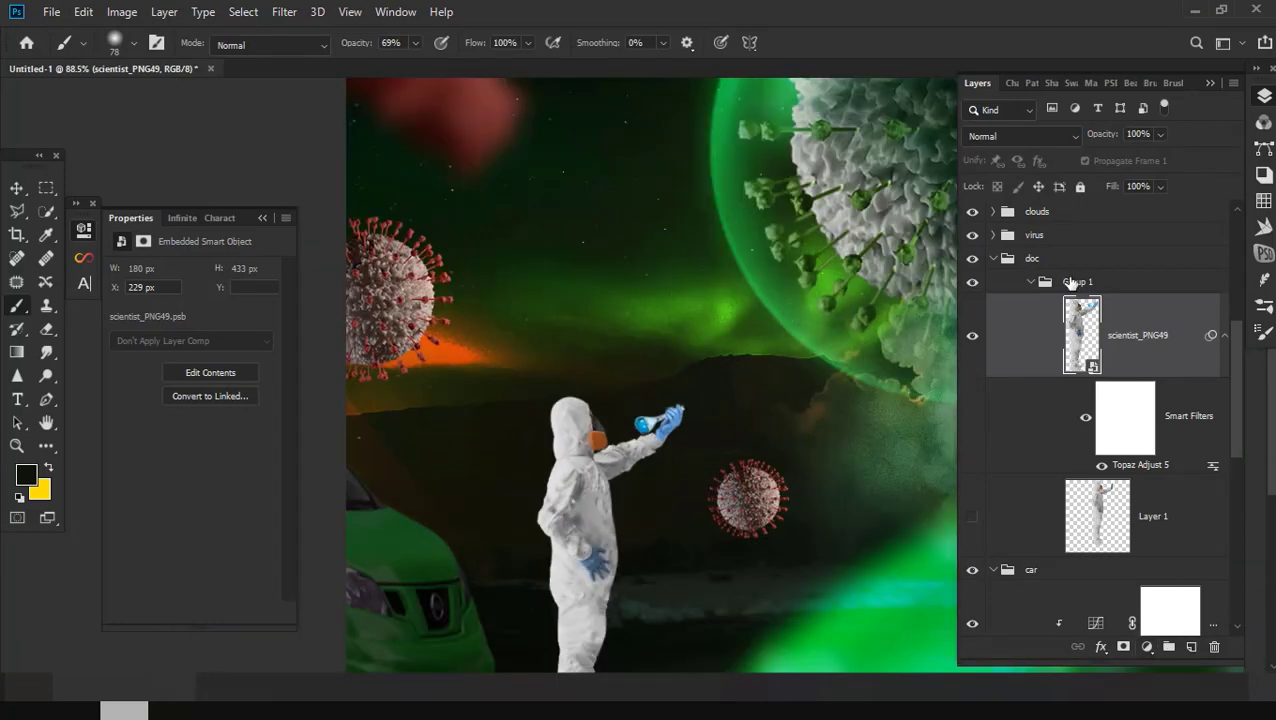
pyautogui.click(1072, 284)
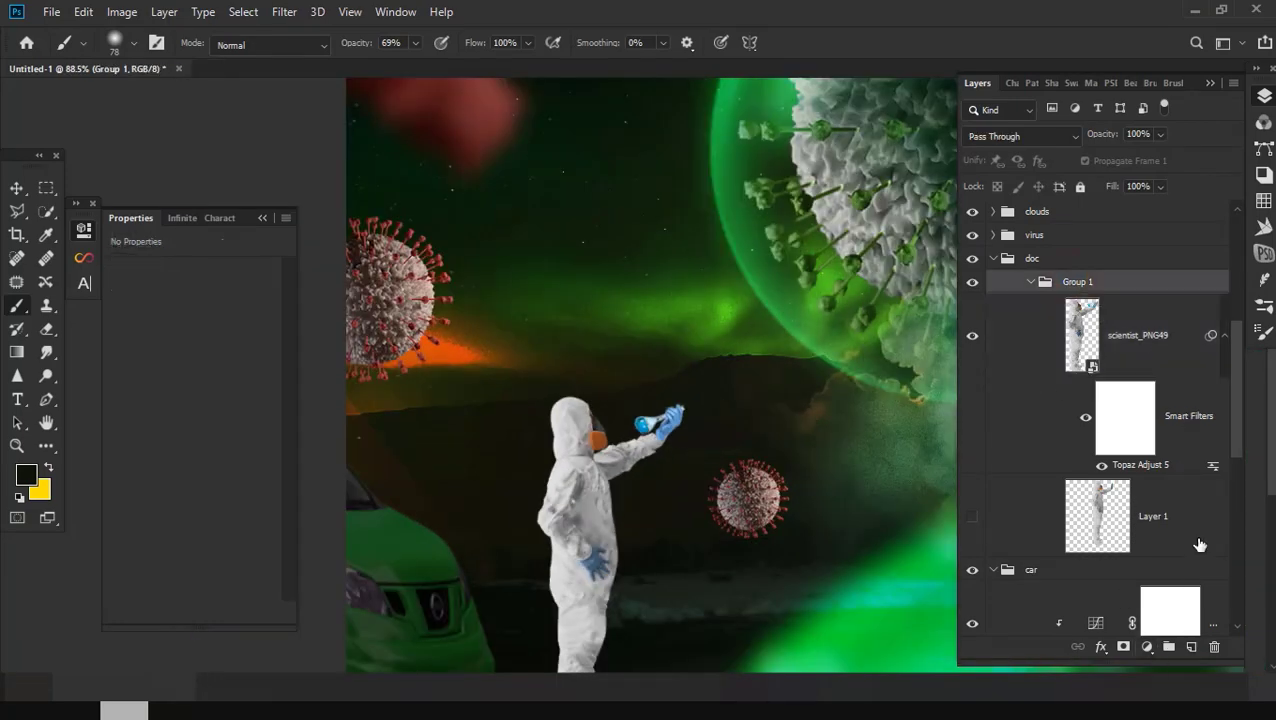
# Step: Add a Brightness/Contrast layer clipped to Group 1 with Brightness -82 and Contrast 51
pyautogui.click(1146, 648)
pyautogui.click(1020, 382)
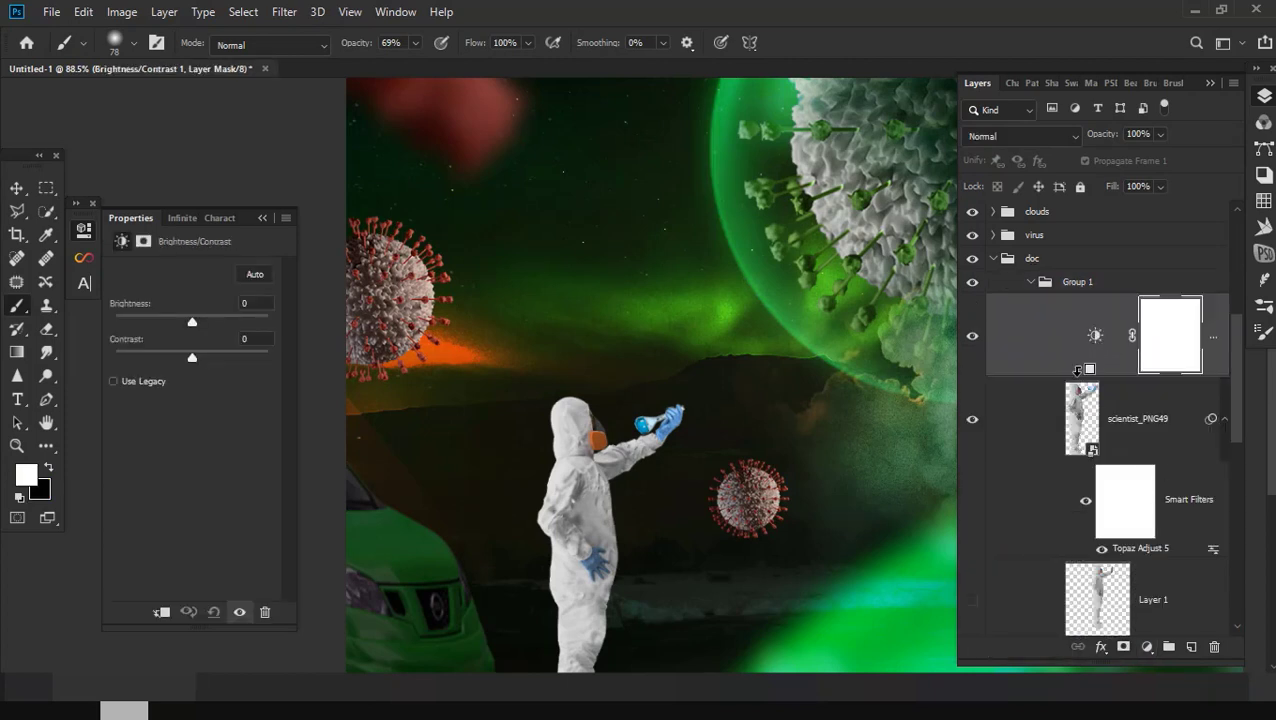
pyautogui.moveTo(1045, 347); pyautogui.dragTo(1040, 272)
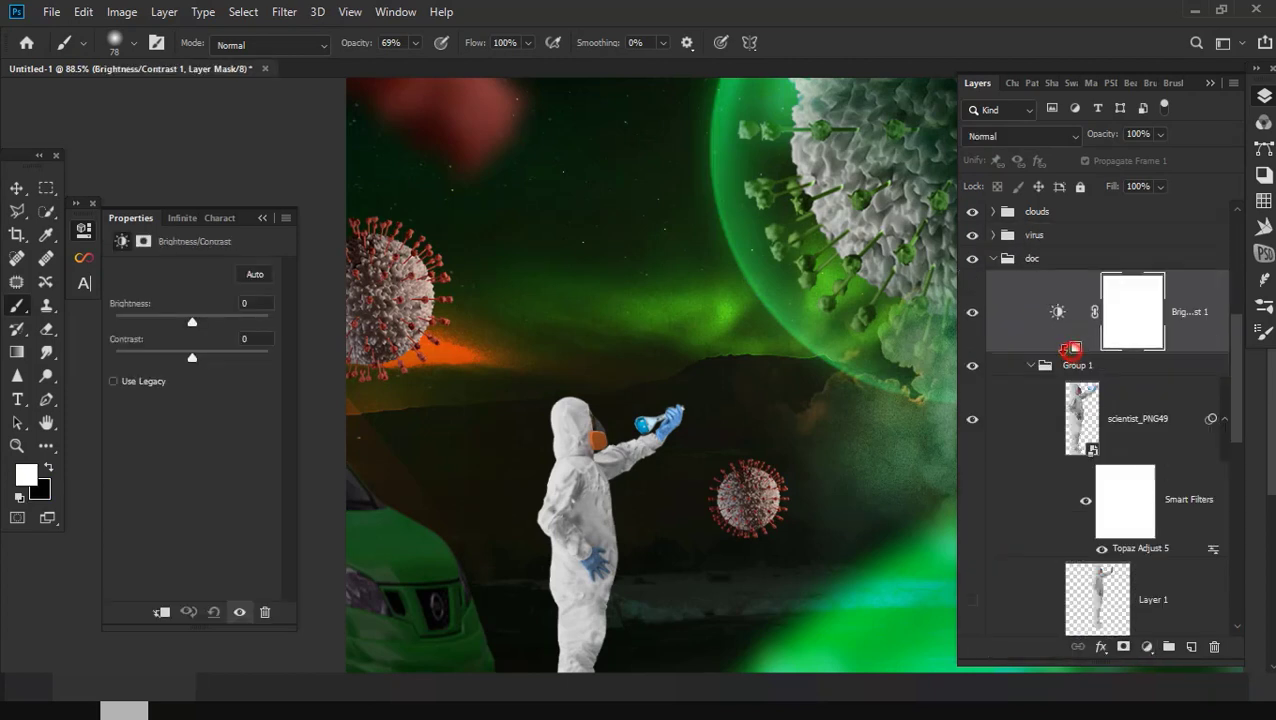
pyautogui.keyDown('alt'); pyautogui.click(1070, 349); pyautogui.keyUp('alt')
pyautogui.moveTo(242, 360)
pyautogui.mouseDown()
pyautogui.moveTo(103, 356)
pyautogui.moveTo(235, 374)
pyautogui.mouseUp()
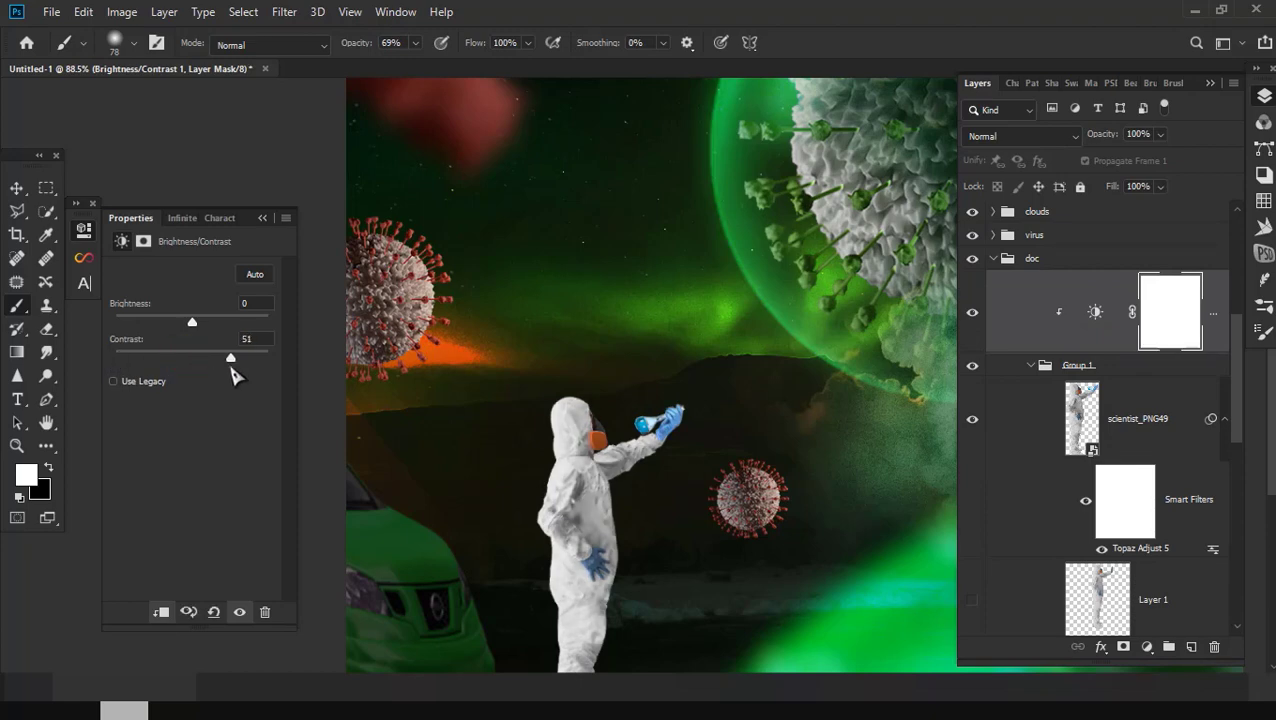
pyautogui.scroll(-2, 565, 480)
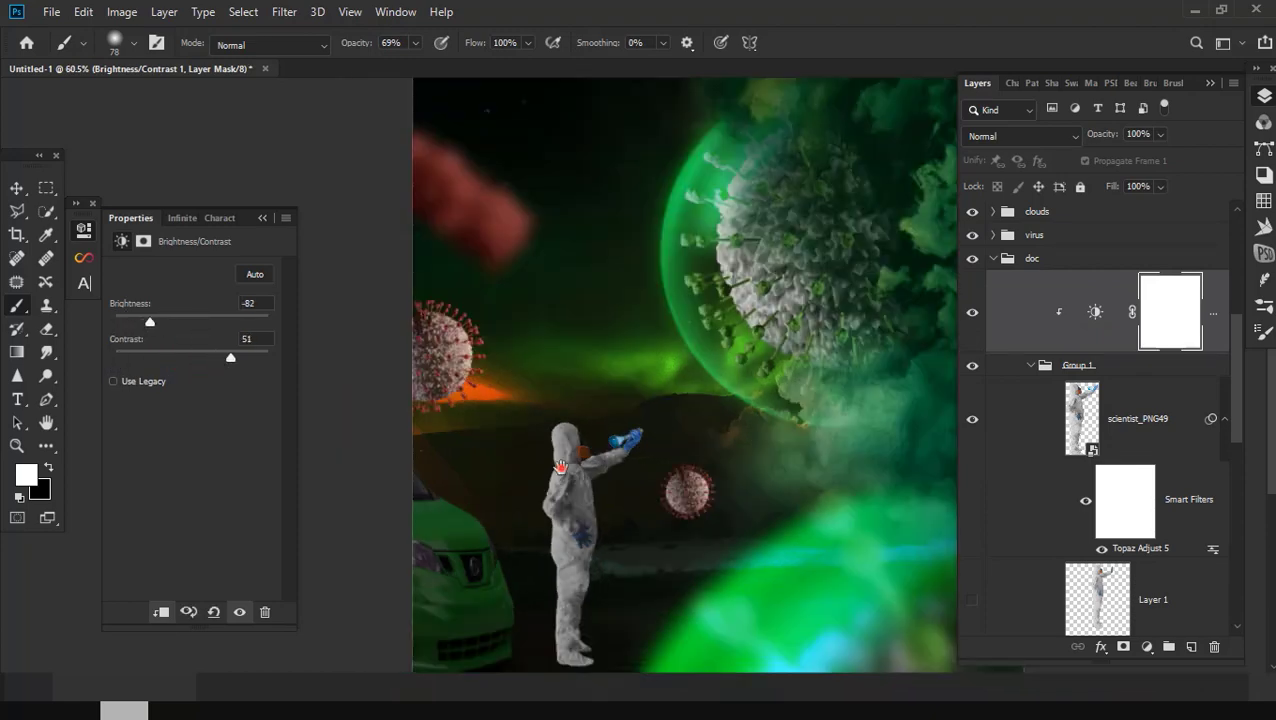
pyautogui.scroll(3, 650, 520)
pyautogui.scroll(-1, 660, 525)
pyautogui.scroll(-2, 715, 478)
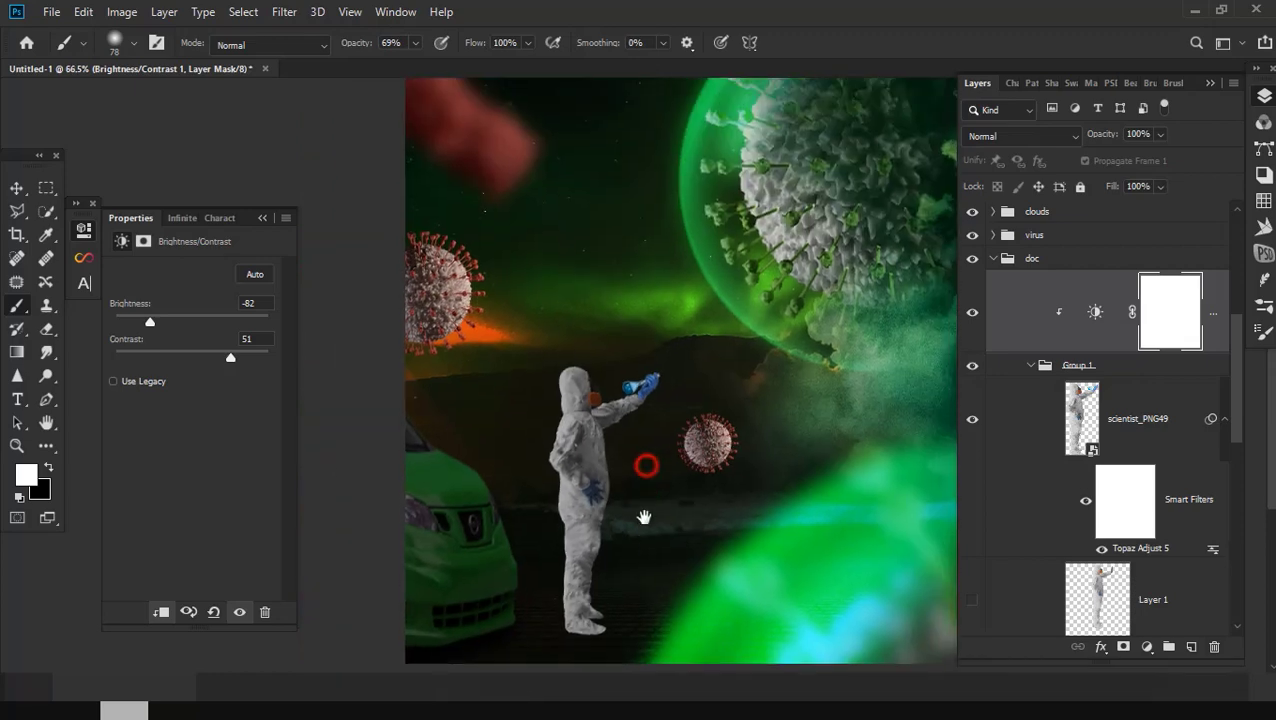
pyautogui.scroll(1, 647, 518)
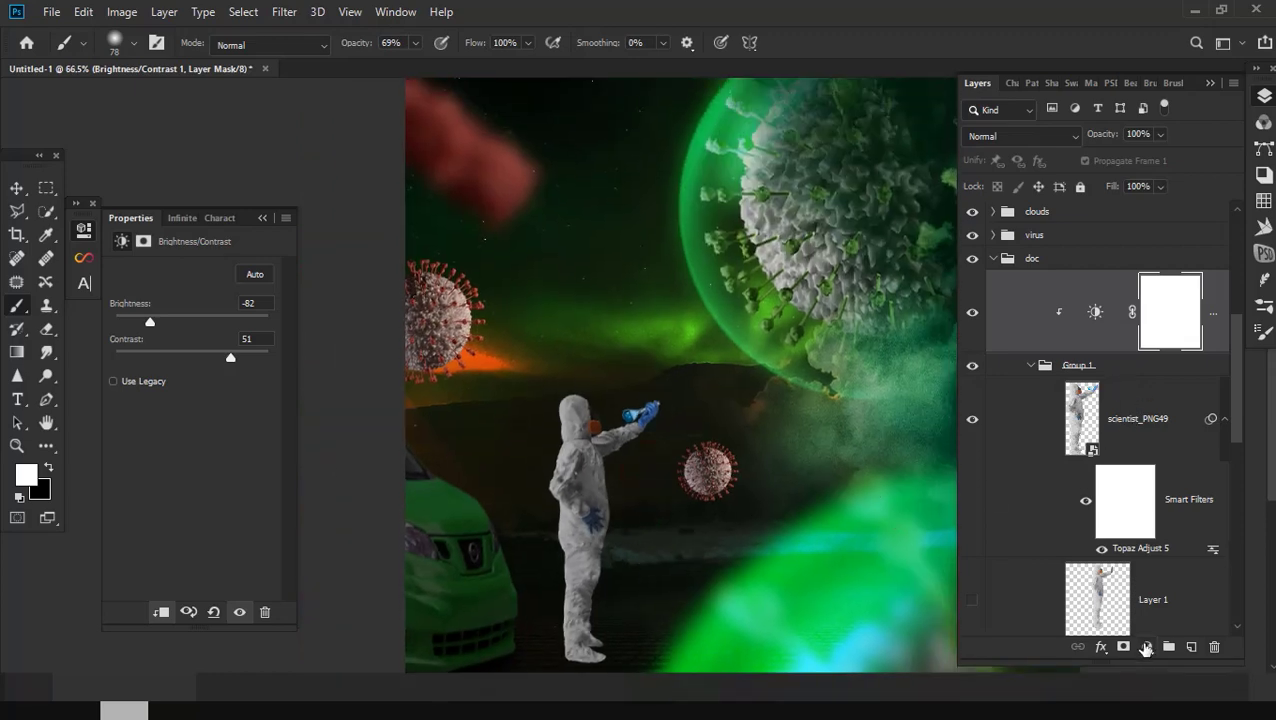
# Step: Add a clipped Curves layer that pulls the highlights down to darken the scientist
pyautogui.click(1146, 647)
pyautogui.click(1034, 427)
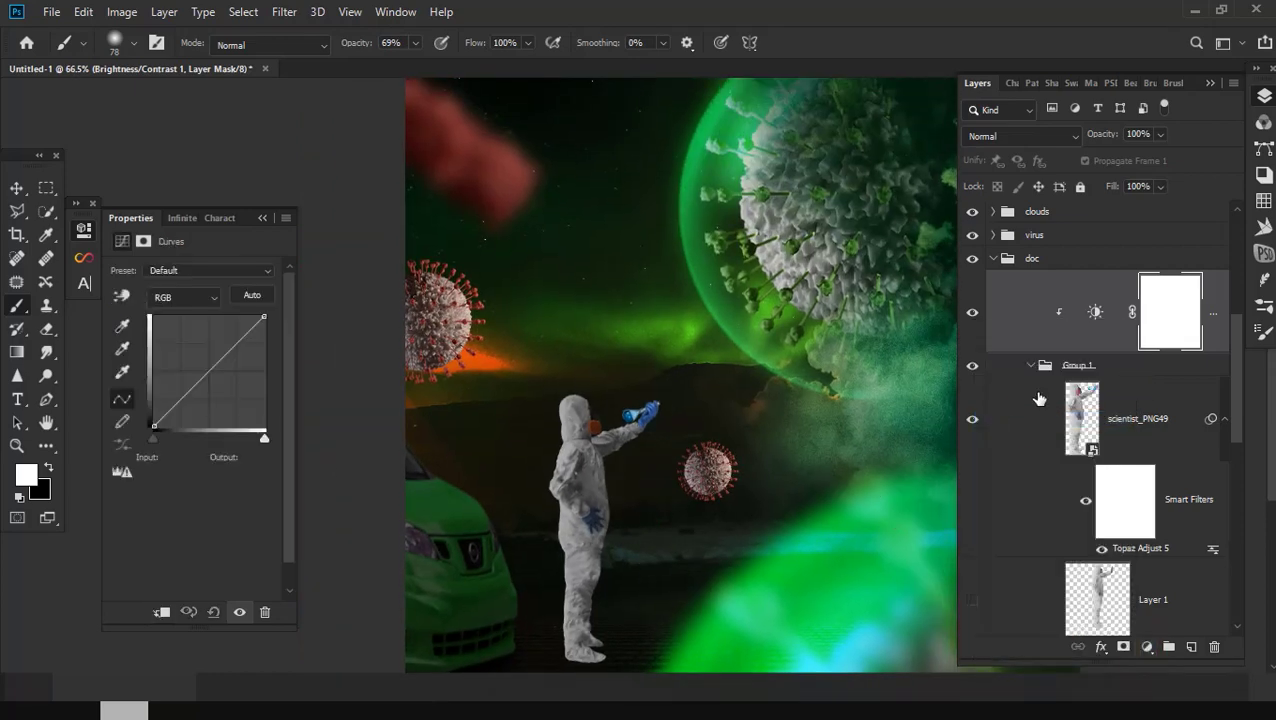
pyautogui.keyDown('alt'); pyautogui.click(1044, 352); pyautogui.keyUp('alt')
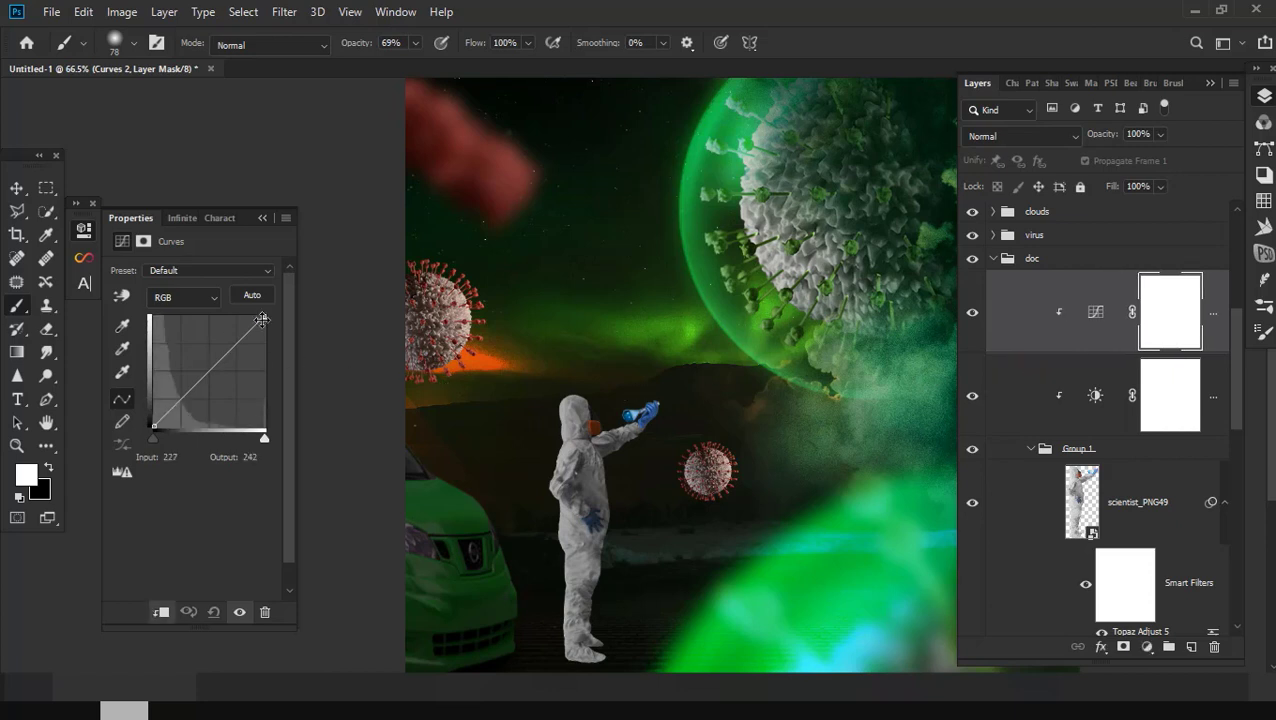
pyautogui.moveTo(263, 318); pyautogui.dragTo(324, 381)
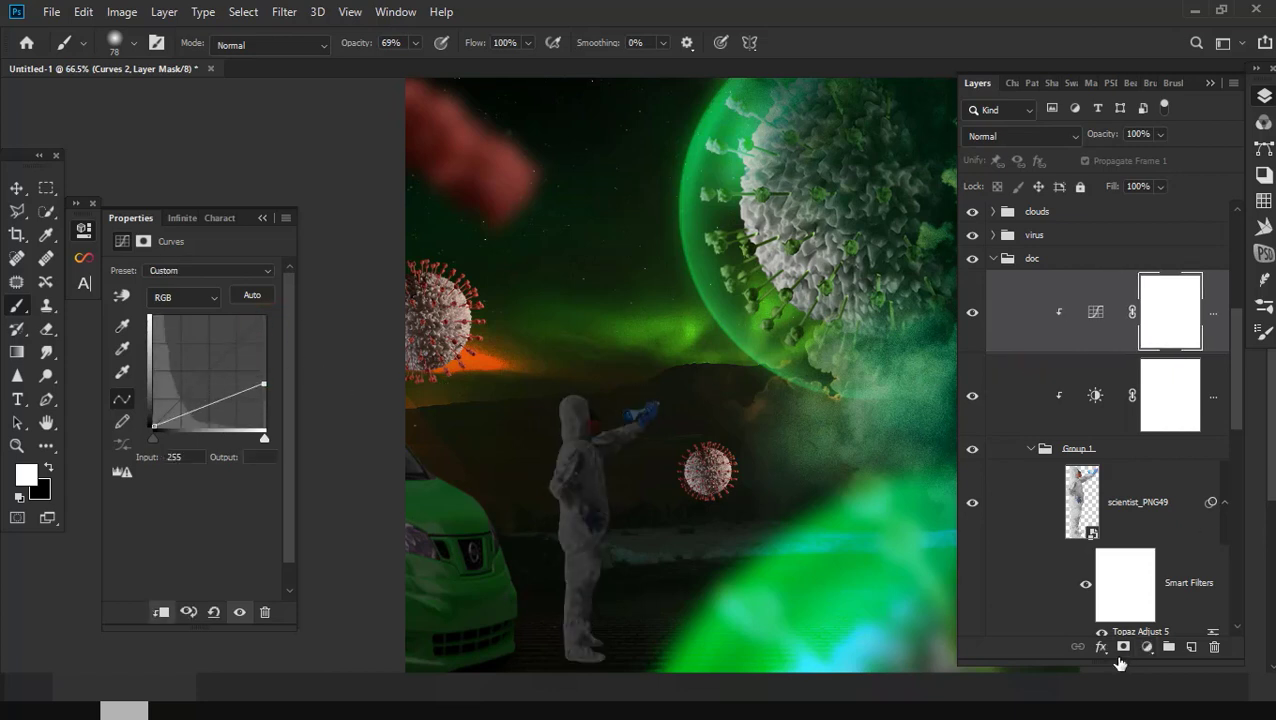
# Step: Add an Exposure adjustment layer set to +4.05
pyautogui.click(1146, 647)
pyautogui.click(1027, 450)
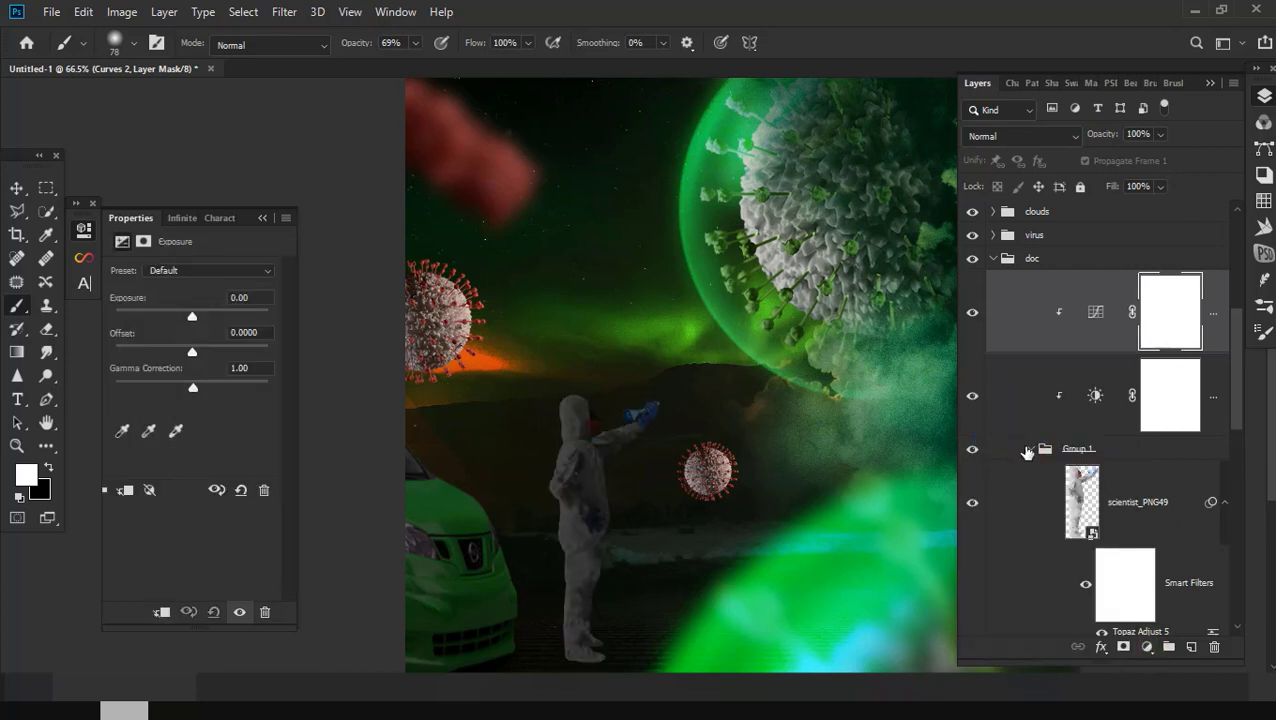
pyautogui.moveTo(193, 320); pyautogui.dragTo(240, 320)
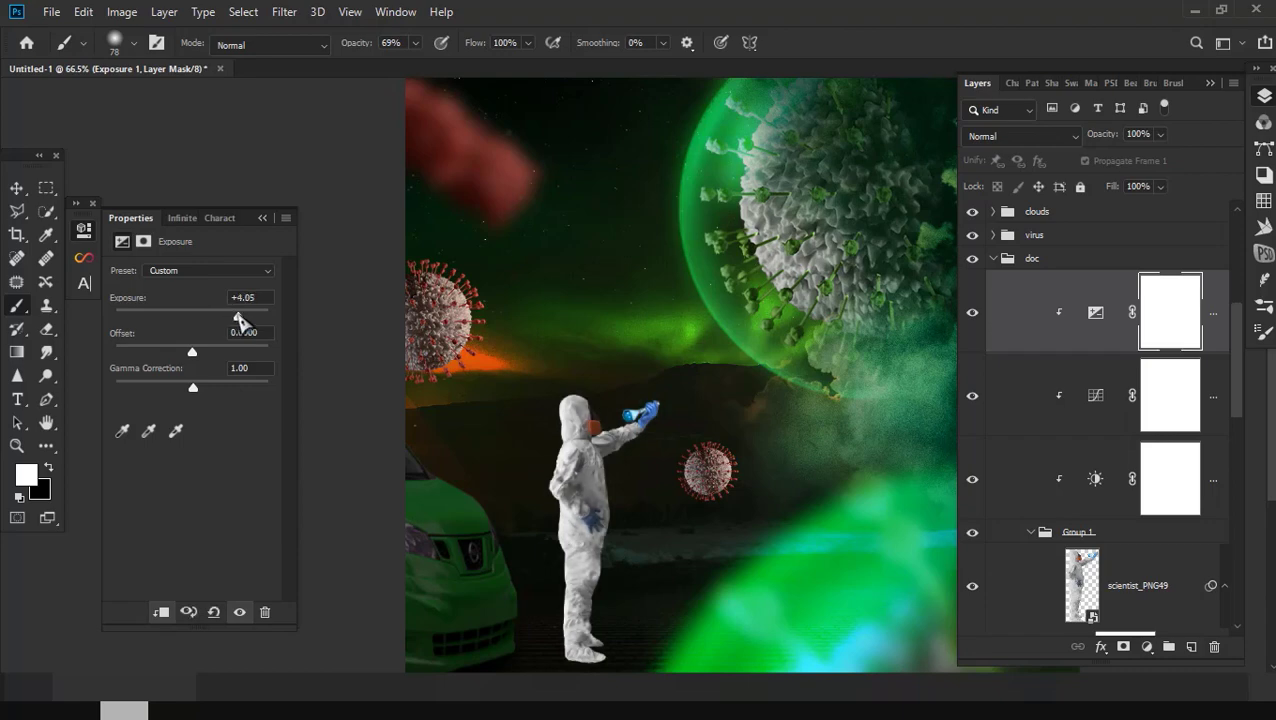
# Step: Invert the Exposure mask to black and paint white over the scientist's body, flask, head and arm
pyautogui.hotkey('ctrl', 'i')
pyautogui.scroll(4, 649, 563)
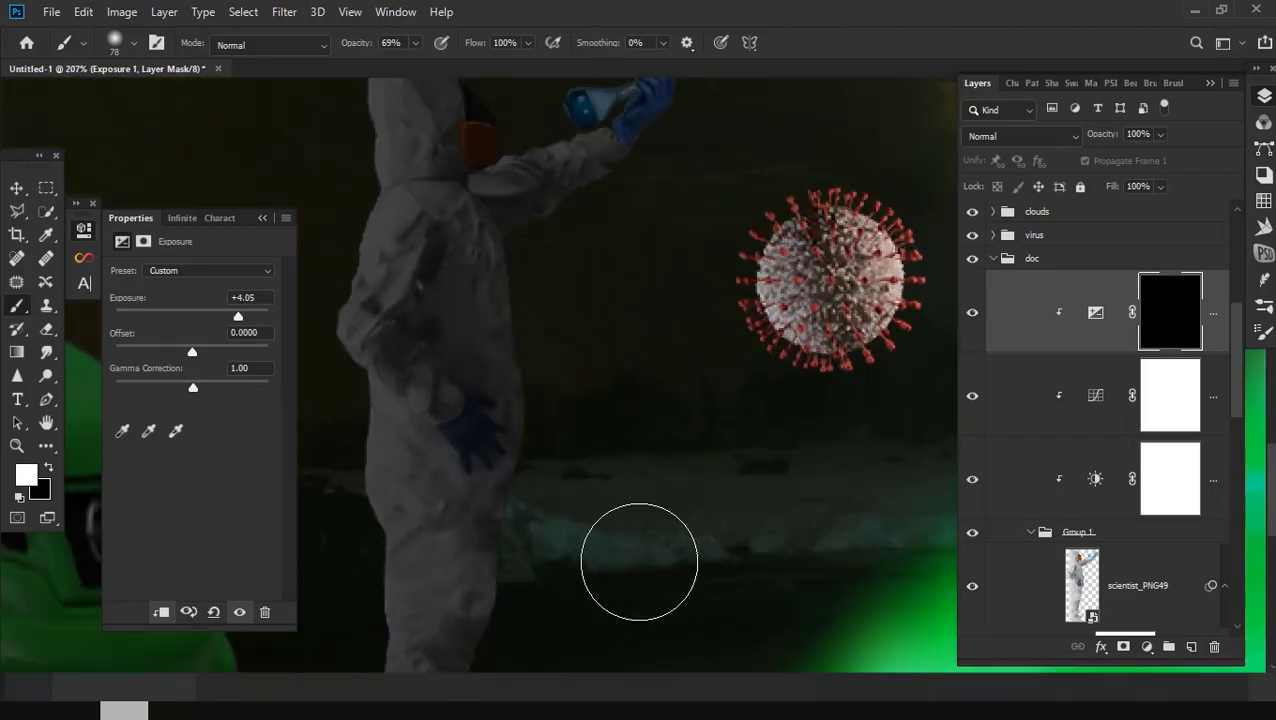
pyautogui.moveTo(589, 260); pyautogui.dragTo(561, 650)
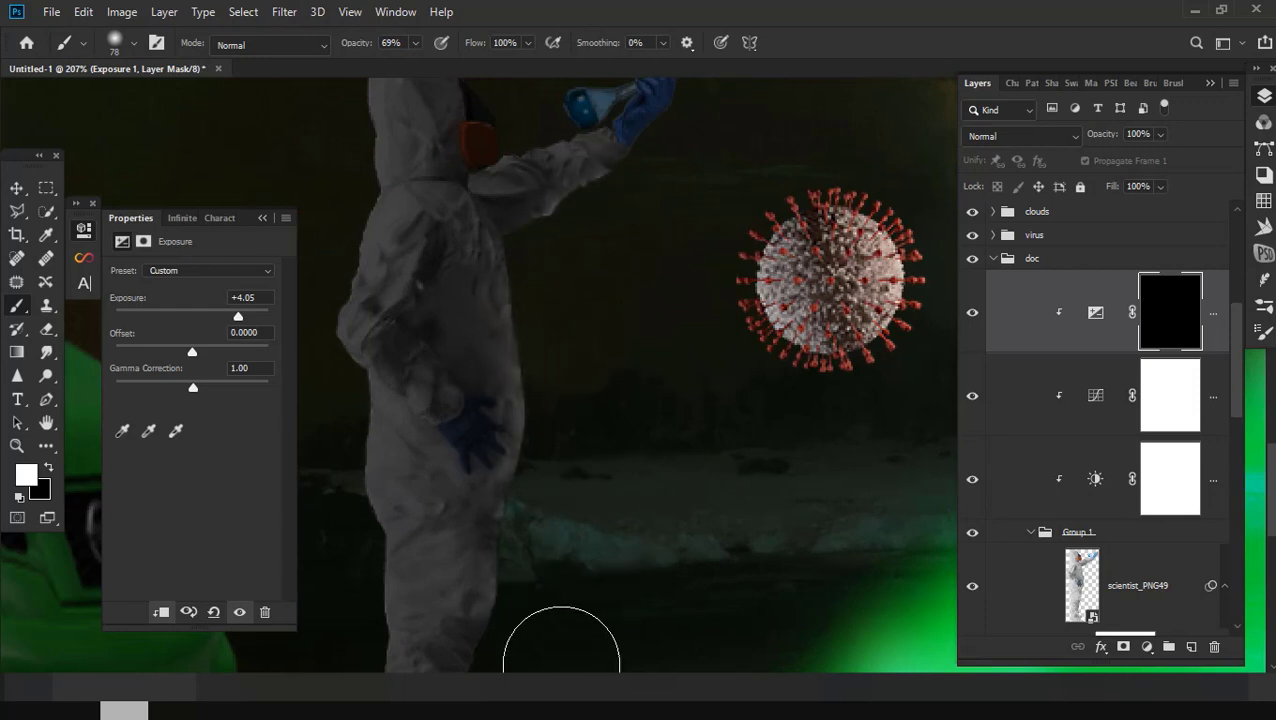
pyautogui.scroll(-2, 596, 502)
pyautogui.scroll(2, 692, 262)
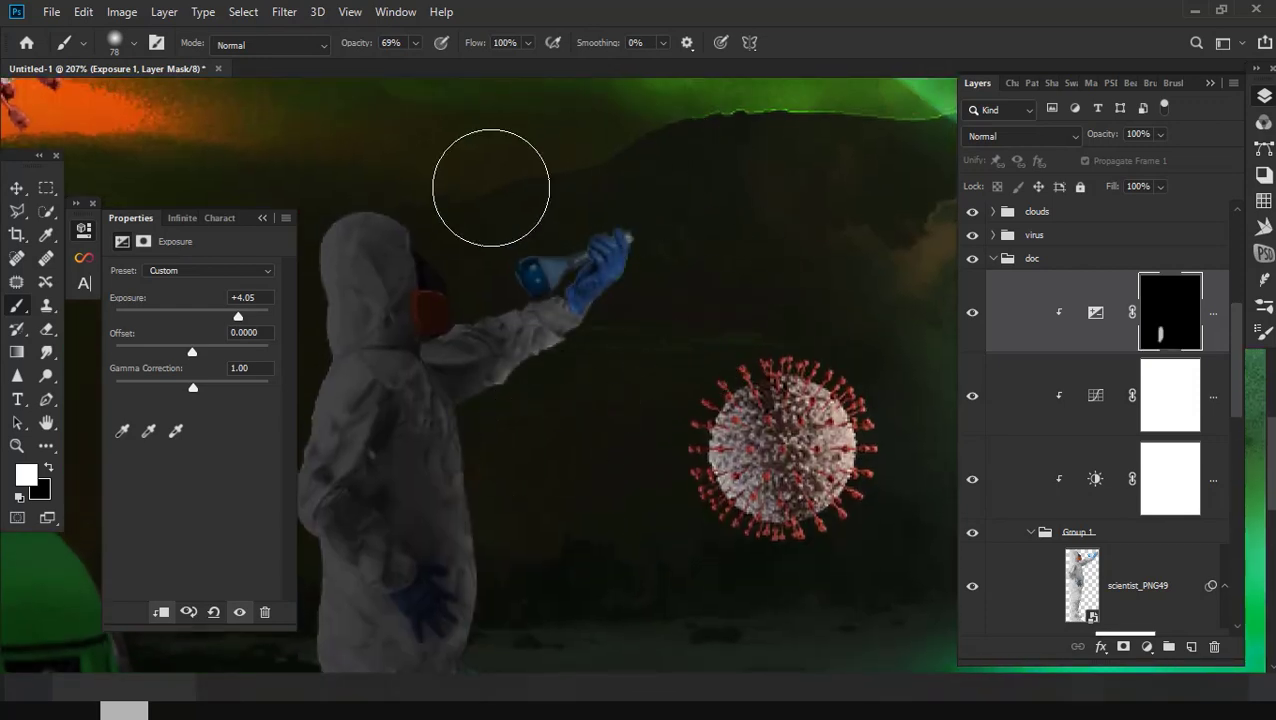
pyautogui.moveTo(490, 185)
pyautogui.mouseDown()
pyautogui.moveTo(533, 219)
pyautogui.moveTo(447, 162)
pyautogui.mouseUp()
pyautogui.moveTo(438, 213); pyautogui.dragTo(476, 421)
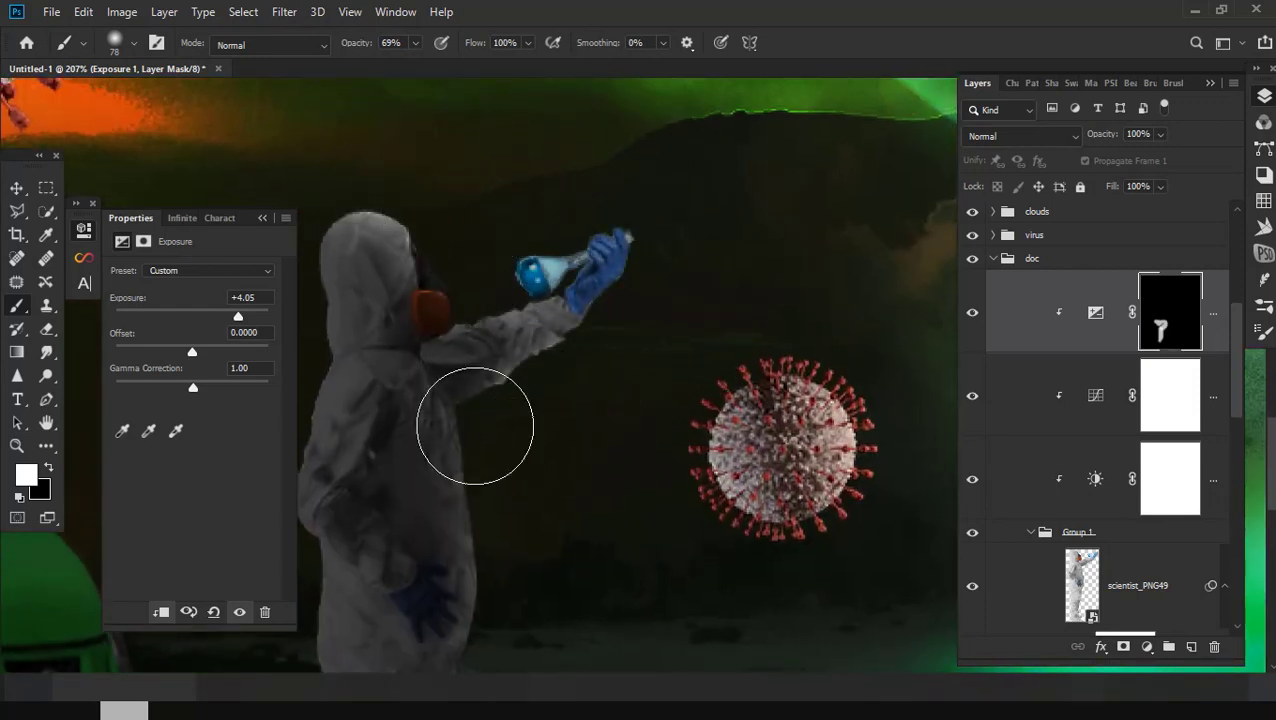
# Step: Set the brush to 175 px at 40% opacity and bring the whole scientist into view
pyautogui.press(']')
pyautogui.press(']')
pyautogui.press(']')
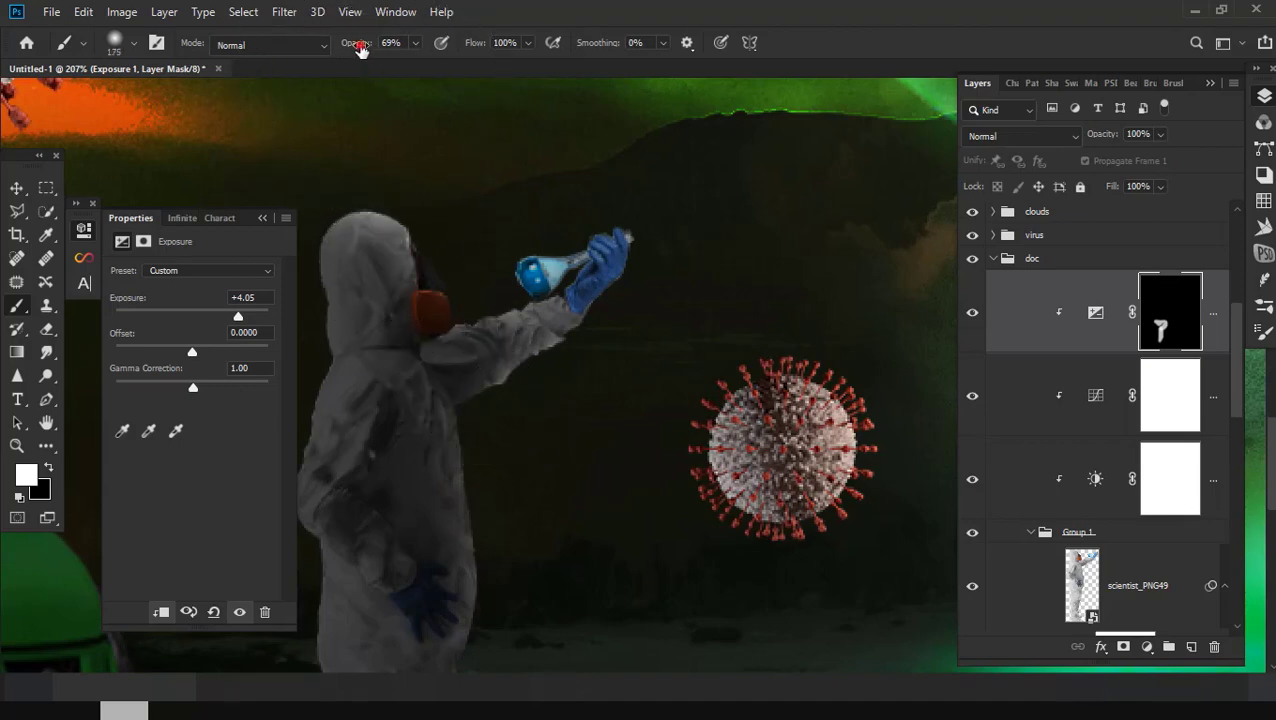
pyautogui.moveTo(333, 55); pyautogui.dragTo(330, 55)
pyautogui.scroll(-3, 560, 530)
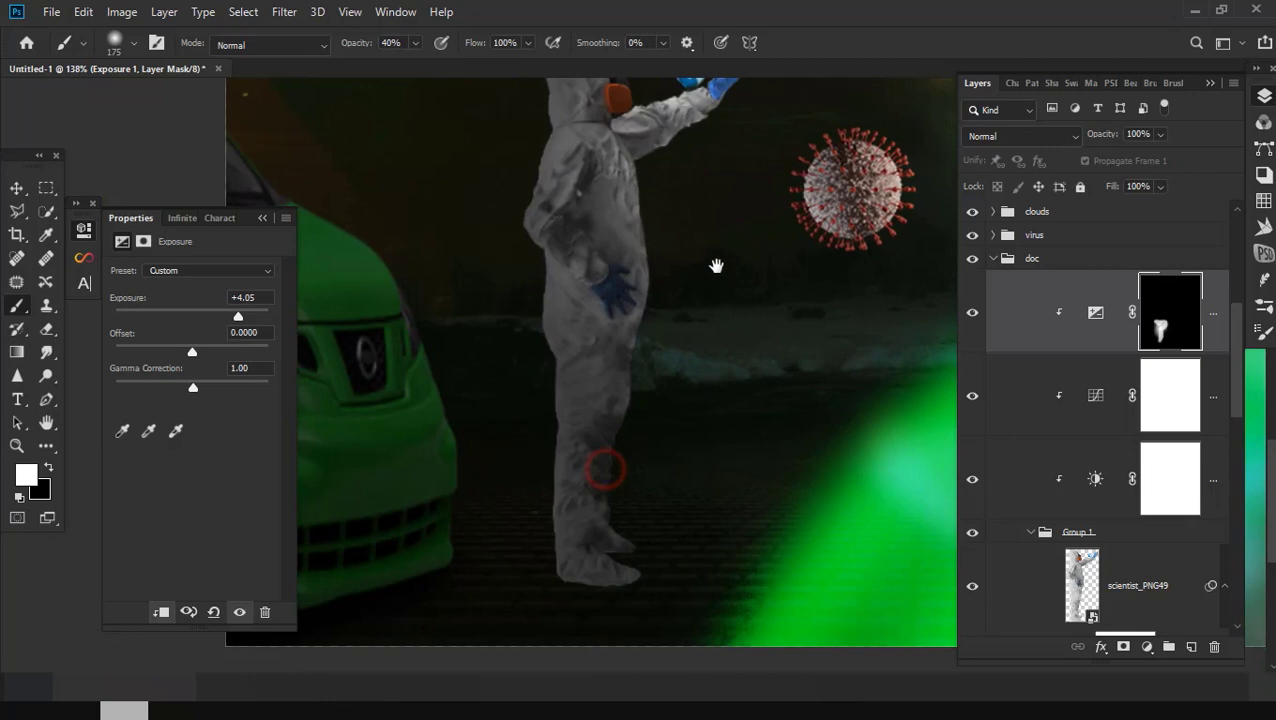
pyautogui.moveTo(592, 493); pyautogui.dragTo(712, 265)
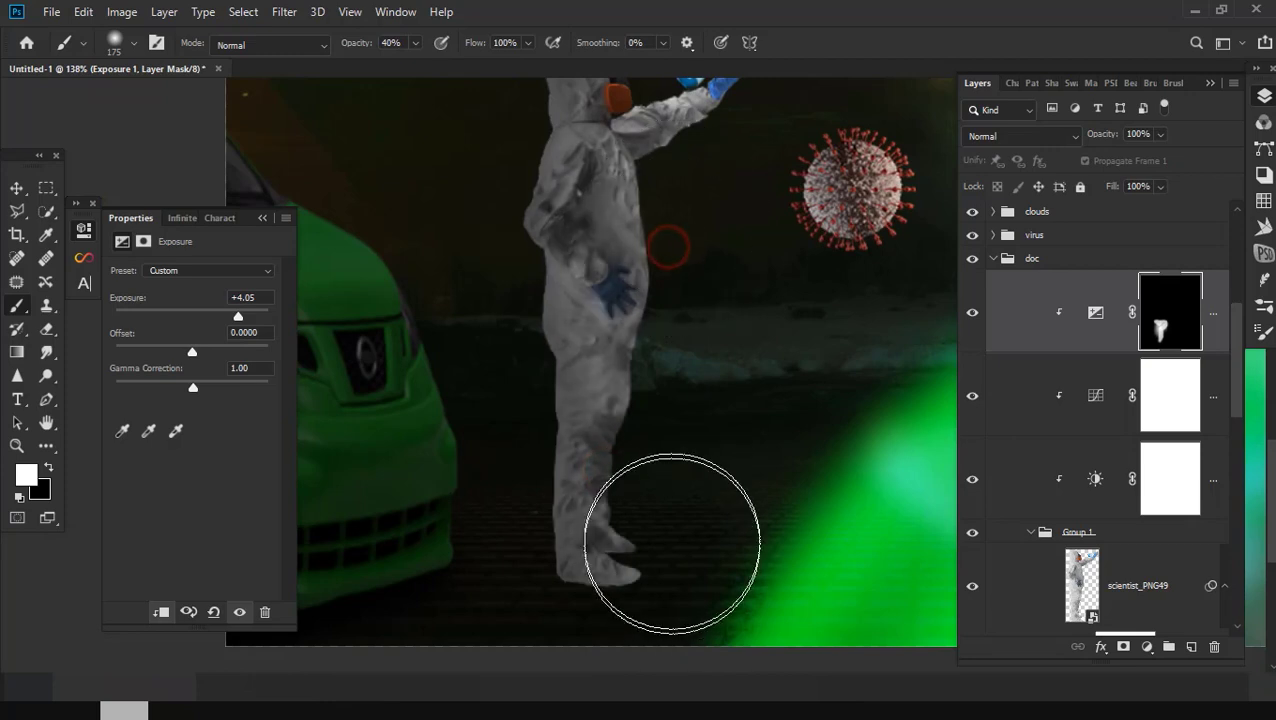
pyautogui.scroll(-3, 674, 525)
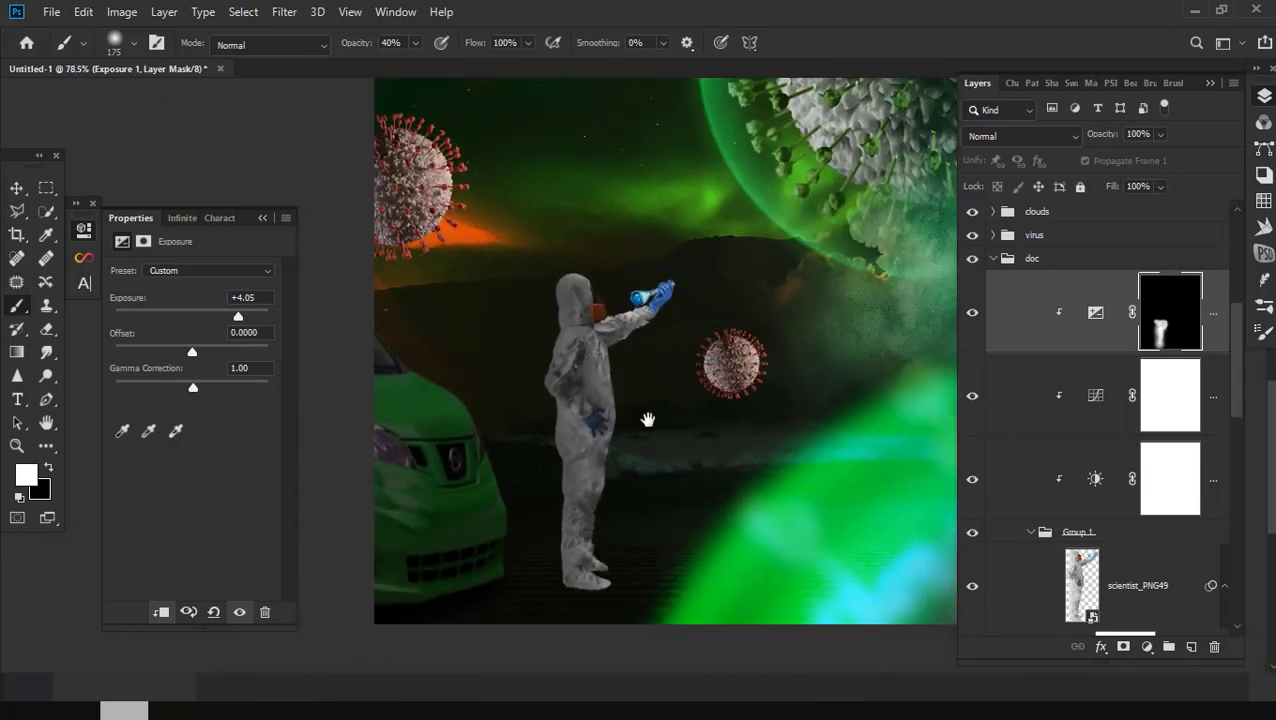
pyautogui.moveTo(650, 421); pyautogui.dragTo(592, 513)
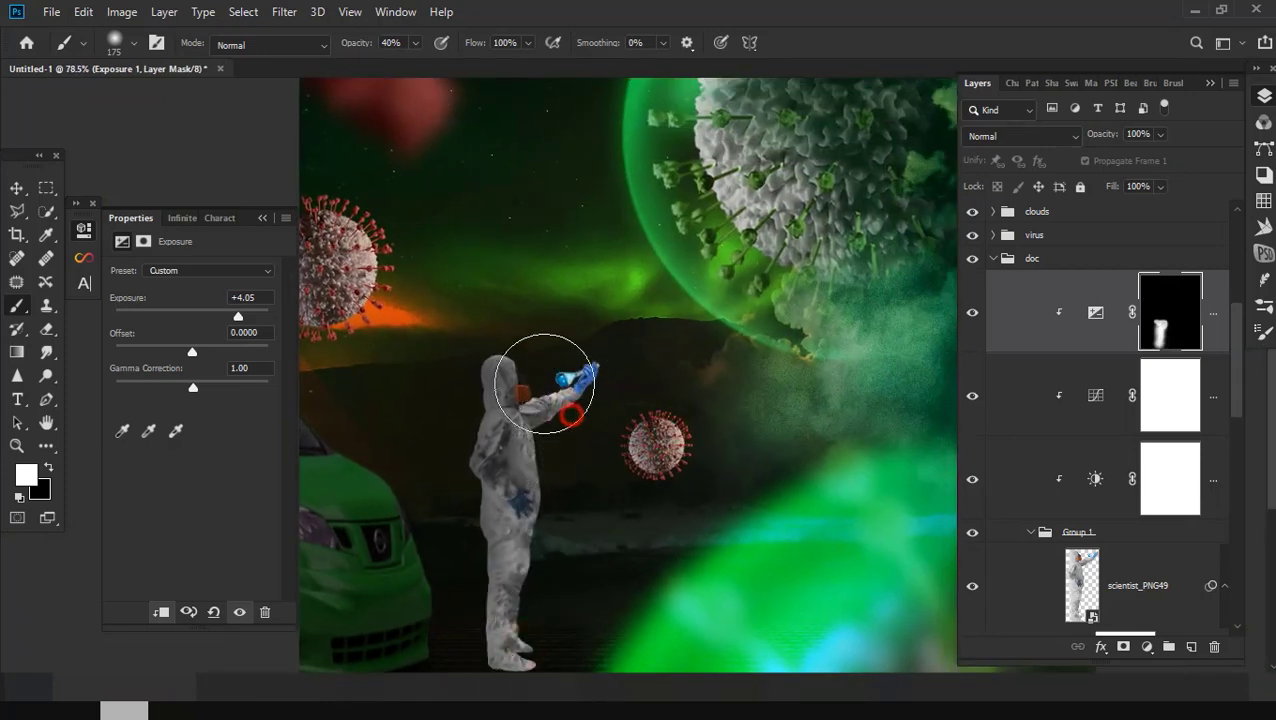
pyautogui.scroll(-2, 557, 507)
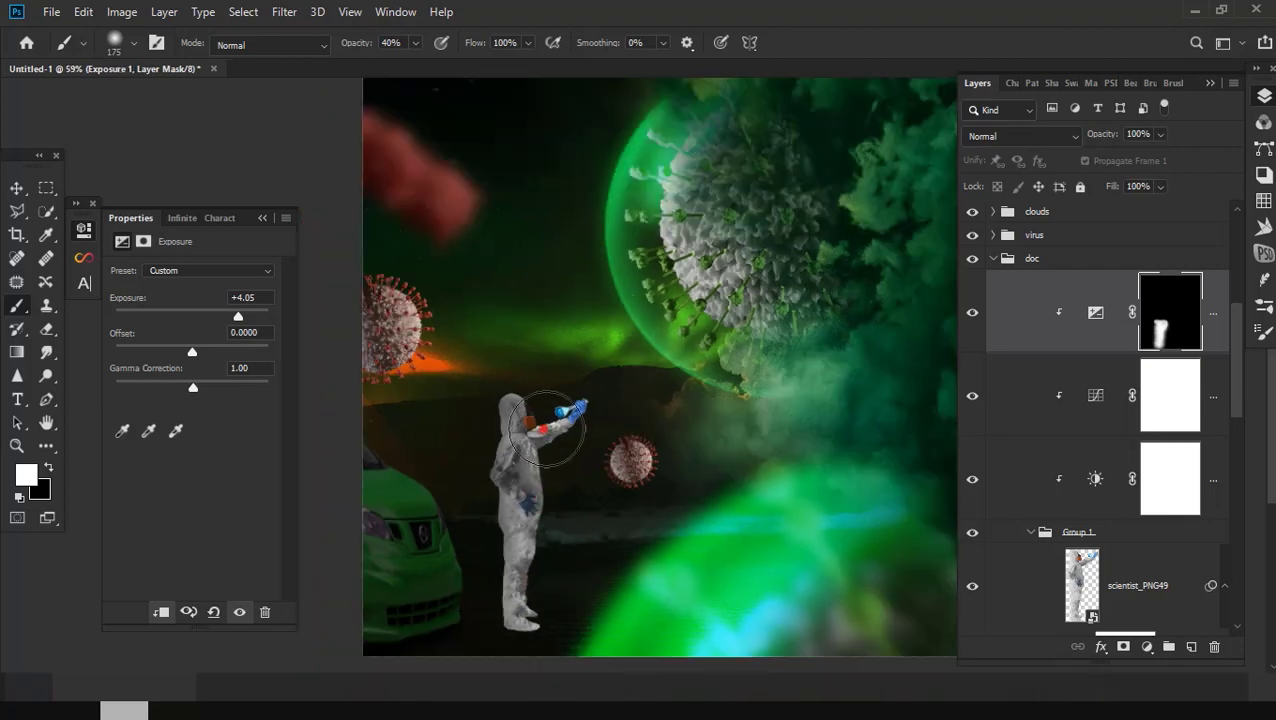
pyautogui.scroll(-2, 569, 501)
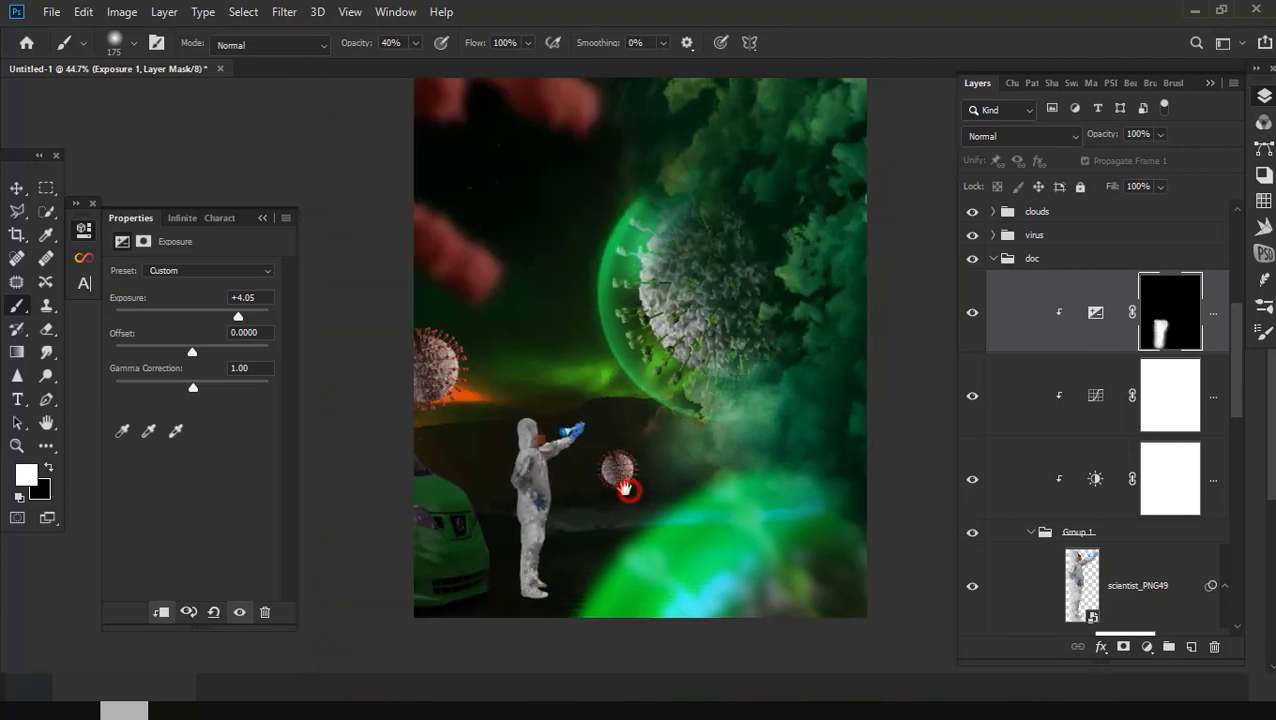
pyautogui.scroll(-3, 1100, 452)
# Step: Add a near-black #070905 Solid Color fill layer from the car group
pyautogui.scroll(-3, 1105, 484)
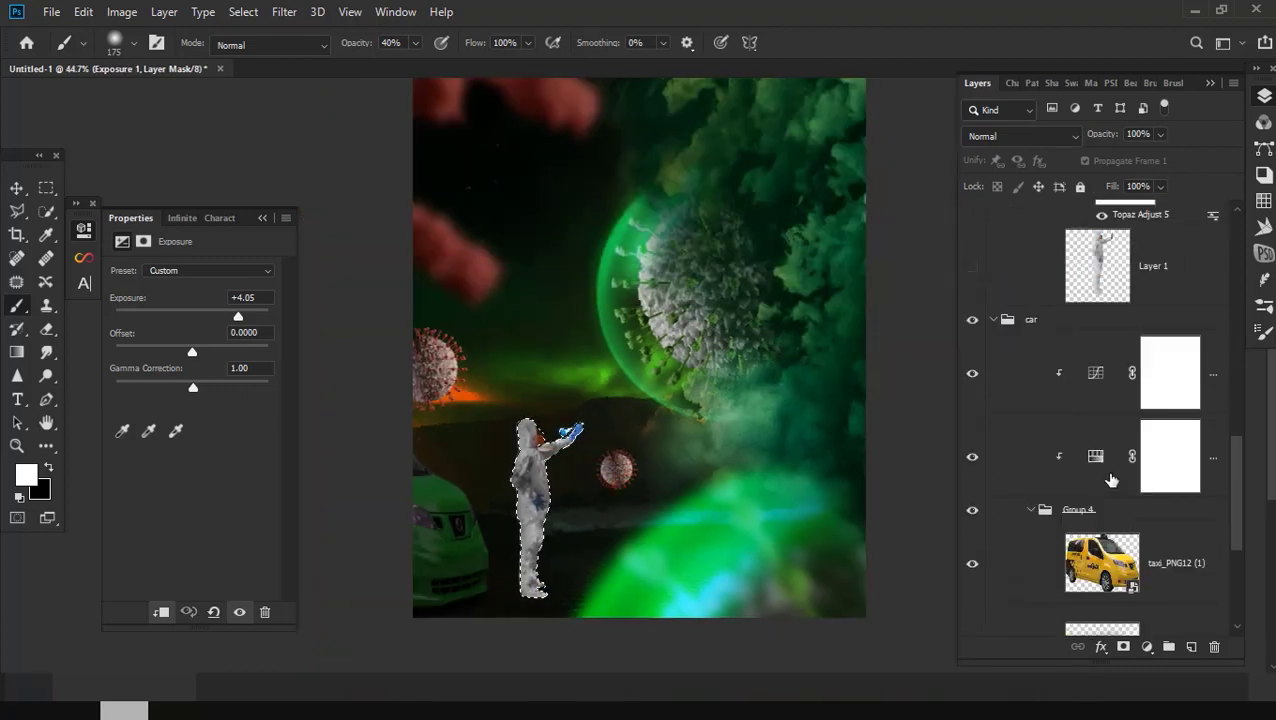
pyautogui.keyDown('ctrl'); pyautogui.click(1170, 380); pyautogui.keyUp('ctrl')
pyautogui.click(1097, 320)
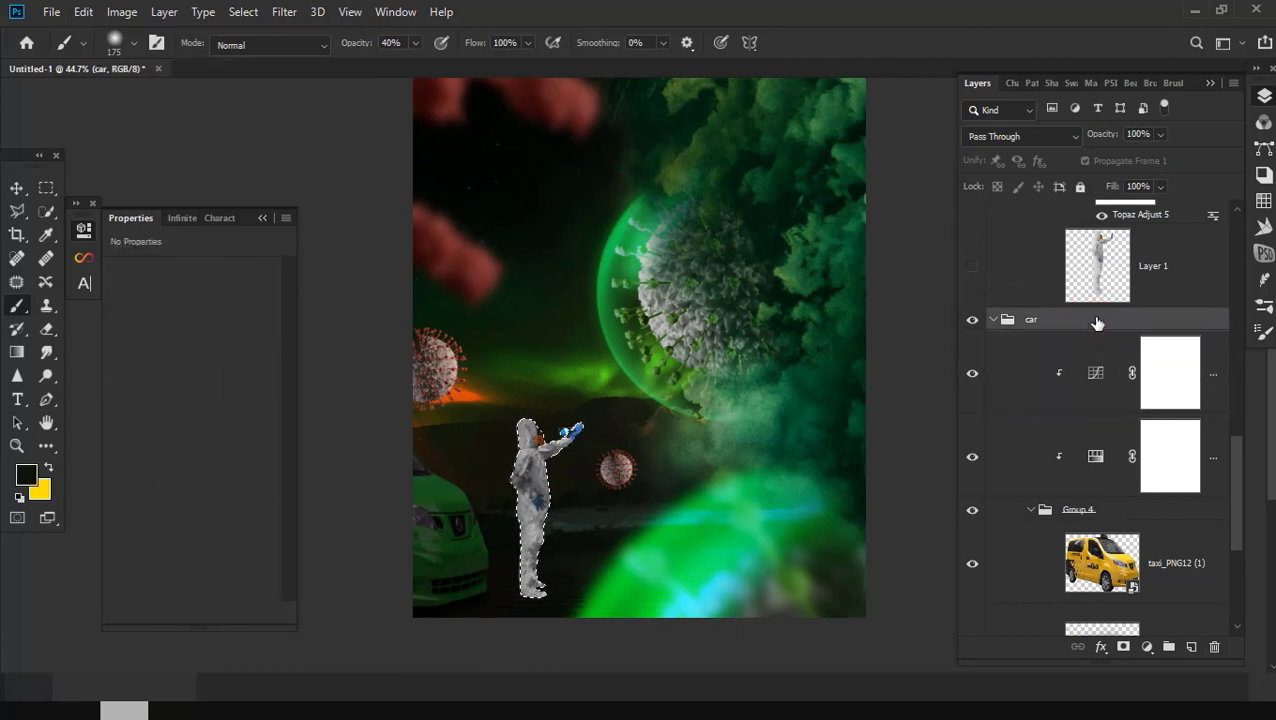
pyautogui.click(1145, 647)
pyautogui.click(1035, 328)
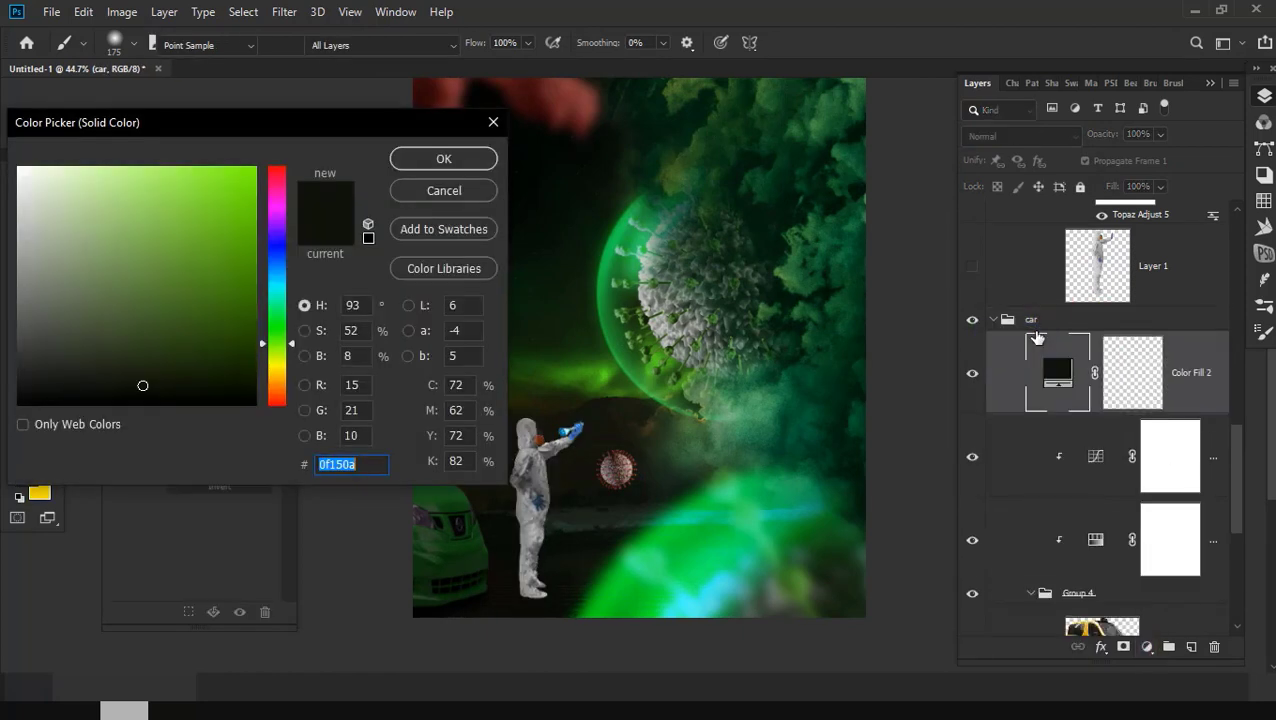
pyautogui.moveTo(138, 388)
pyautogui.mouseDown()
pyautogui.moveTo(154, 376)
pyautogui.moveTo(136, 397)
pyautogui.mouseUp()
pyautogui.click(438, 166)
# Step: Move Color Fill 2 out of the car group to just above it, and target its mask
pyautogui.moveTo(1110, 375); pyautogui.dragTo(1040, 318)
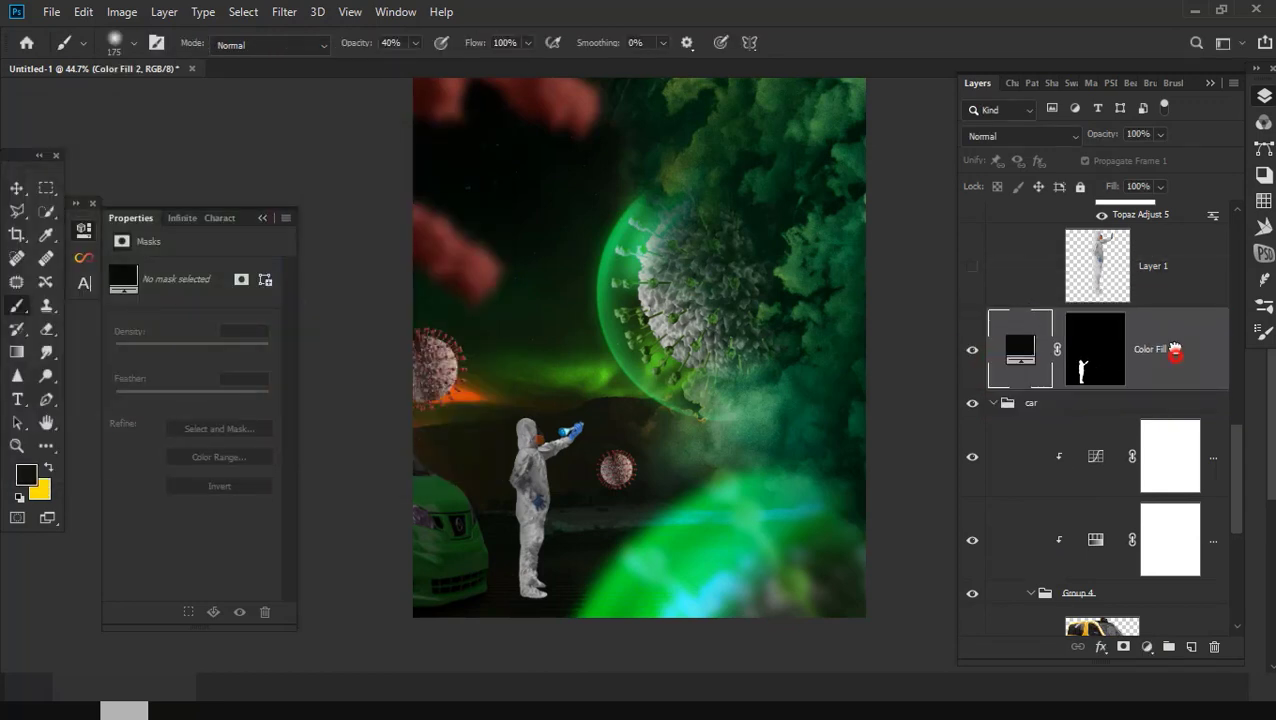
pyautogui.moveTo(1175, 350); pyautogui.dragTo(1078, 390)
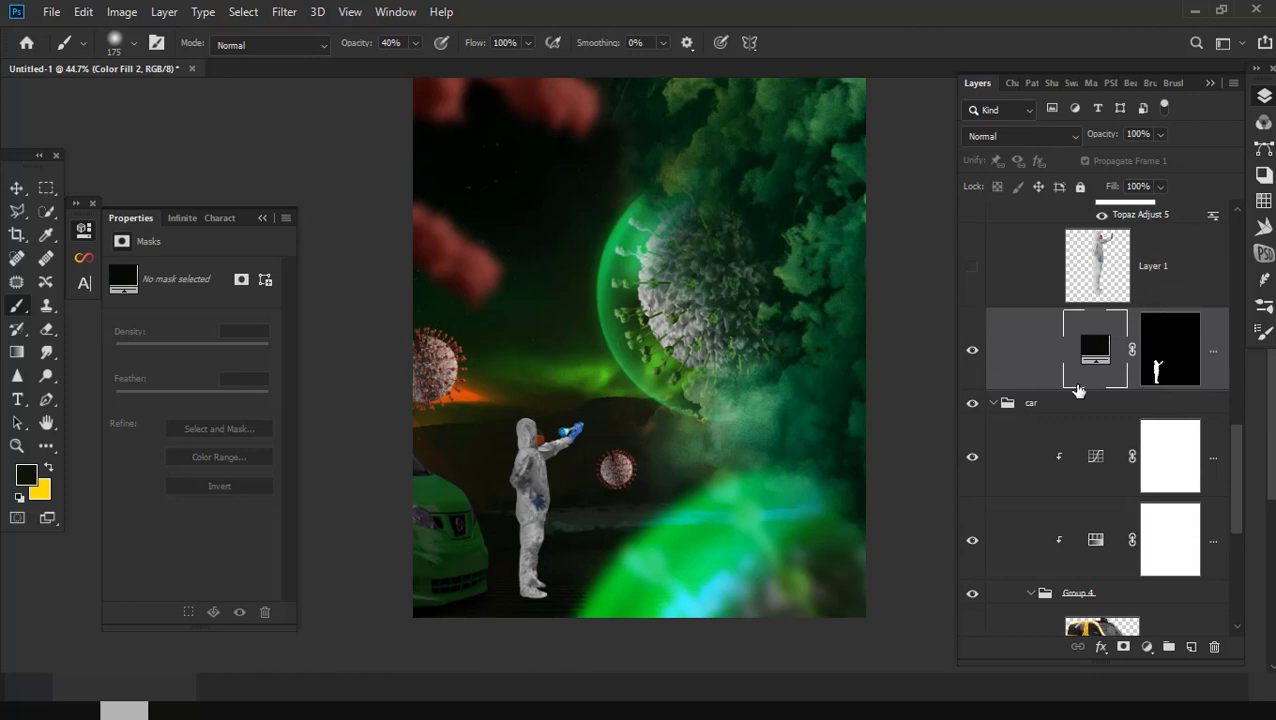
pyautogui.click(1168, 362)
pyautogui.click(17, 211)
# Step: Flip the silhouette mask vertically, then squash and slant it into a shadow below the scientist
pyautogui.hotkey('ctrl', 't')
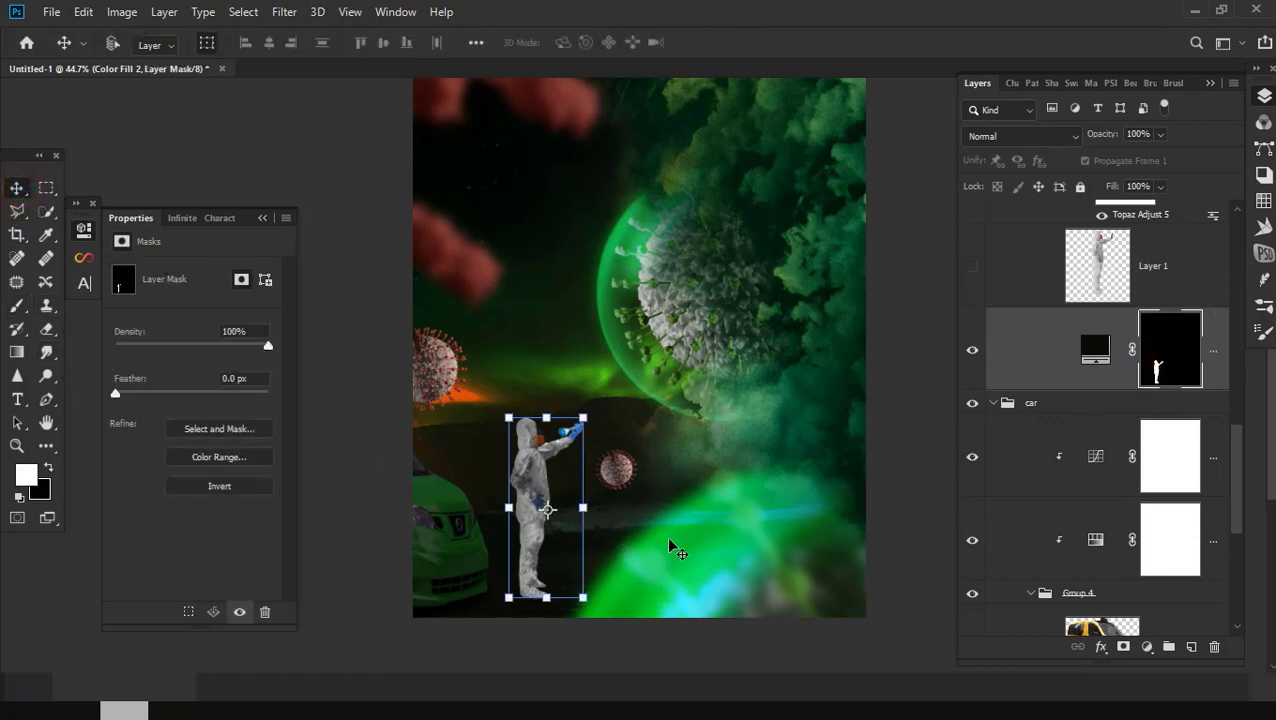
pyautogui.scroll(-2, 670, 540)
pyautogui.rightClick(590, 493)
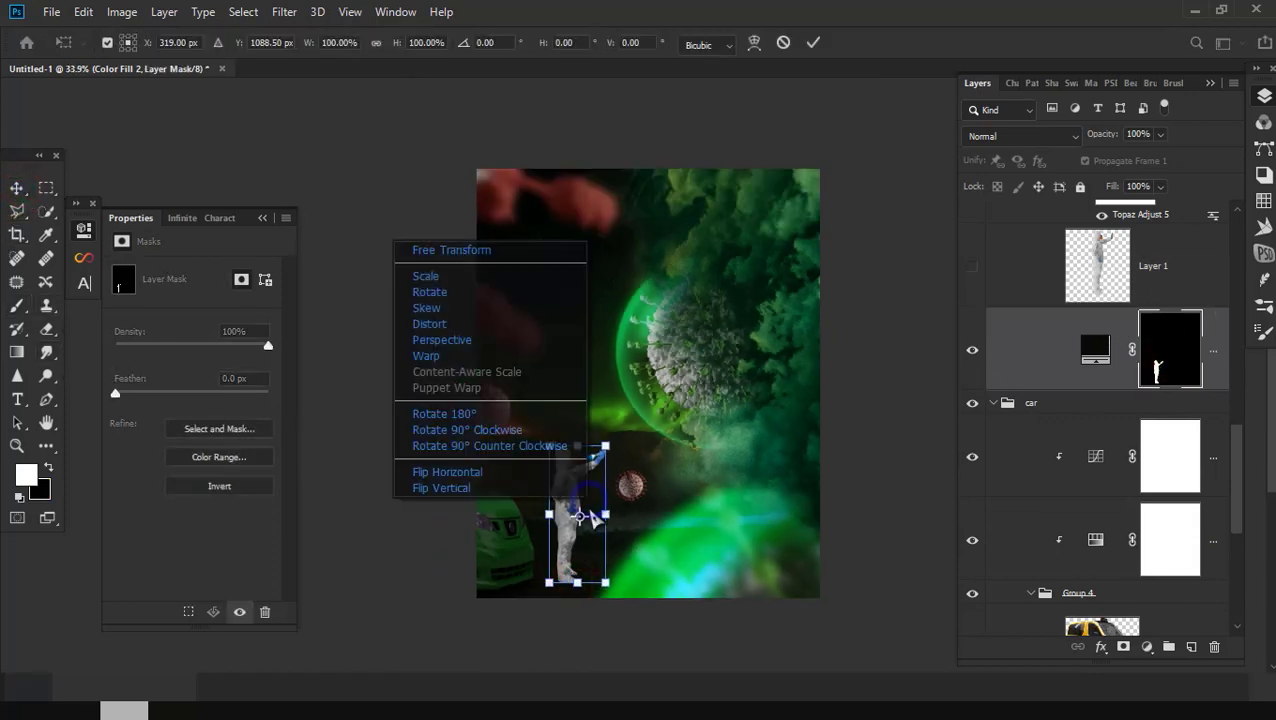
pyautogui.click(460, 487)
pyautogui.scroll(-2, 715, 445)
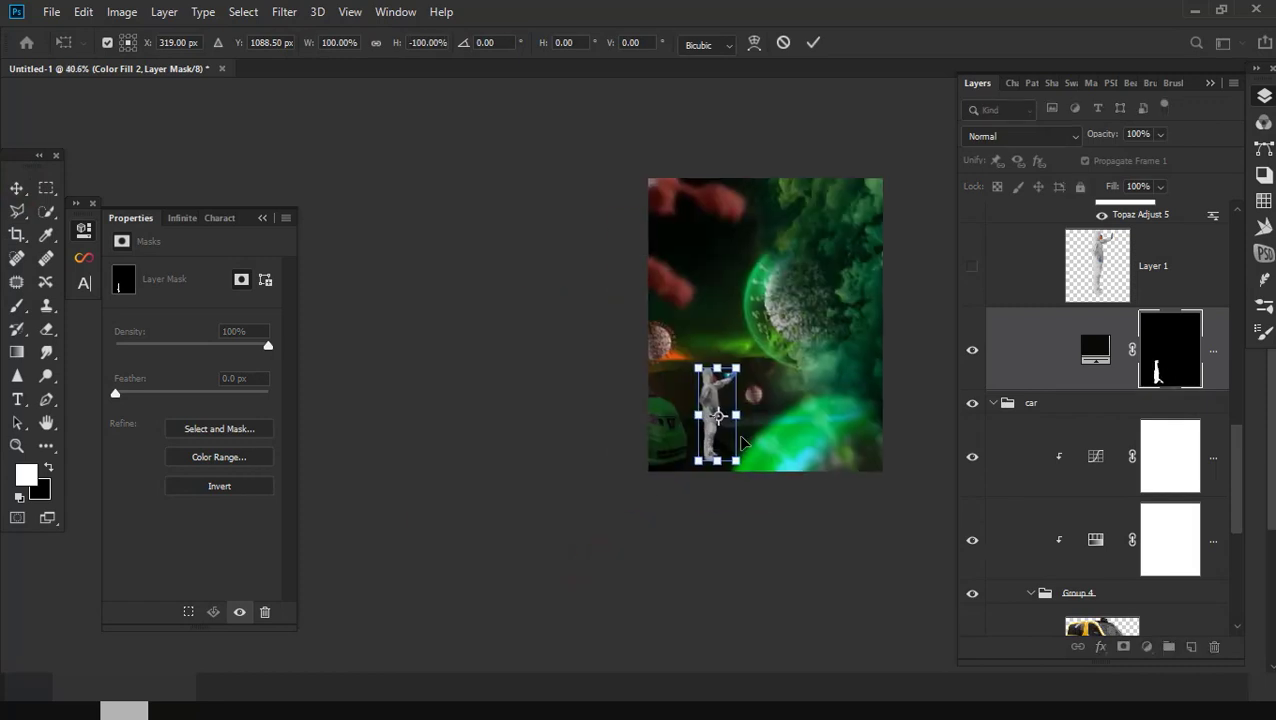
pyautogui.scroll(3, 715, 445)
pyautogui.scroll(3, 715, 445)
pyautogui.moveTo(672, 350); pyautogui.dragTo(601, 498)
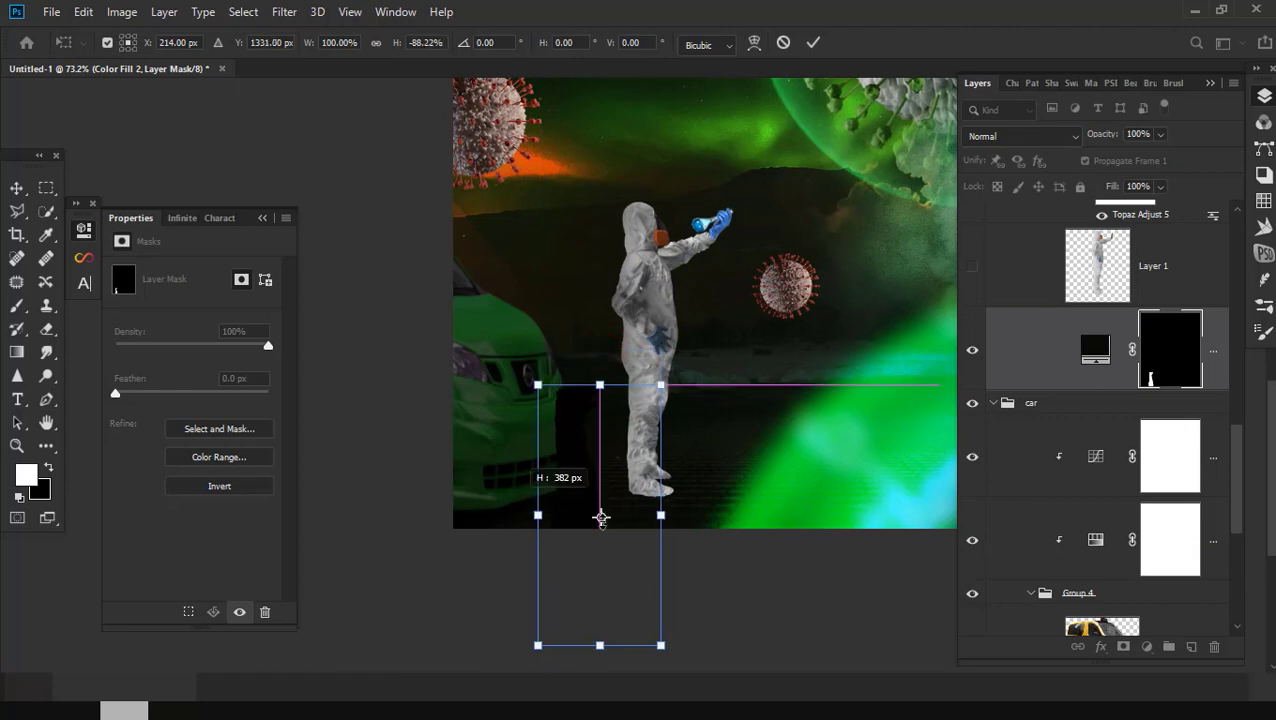
pyautogui.moveTo(600, 349); pyautogui.dragTo(601, 528)
pyautogui.moveTo(624, 570); pyautogui.dragTo(697, 524)
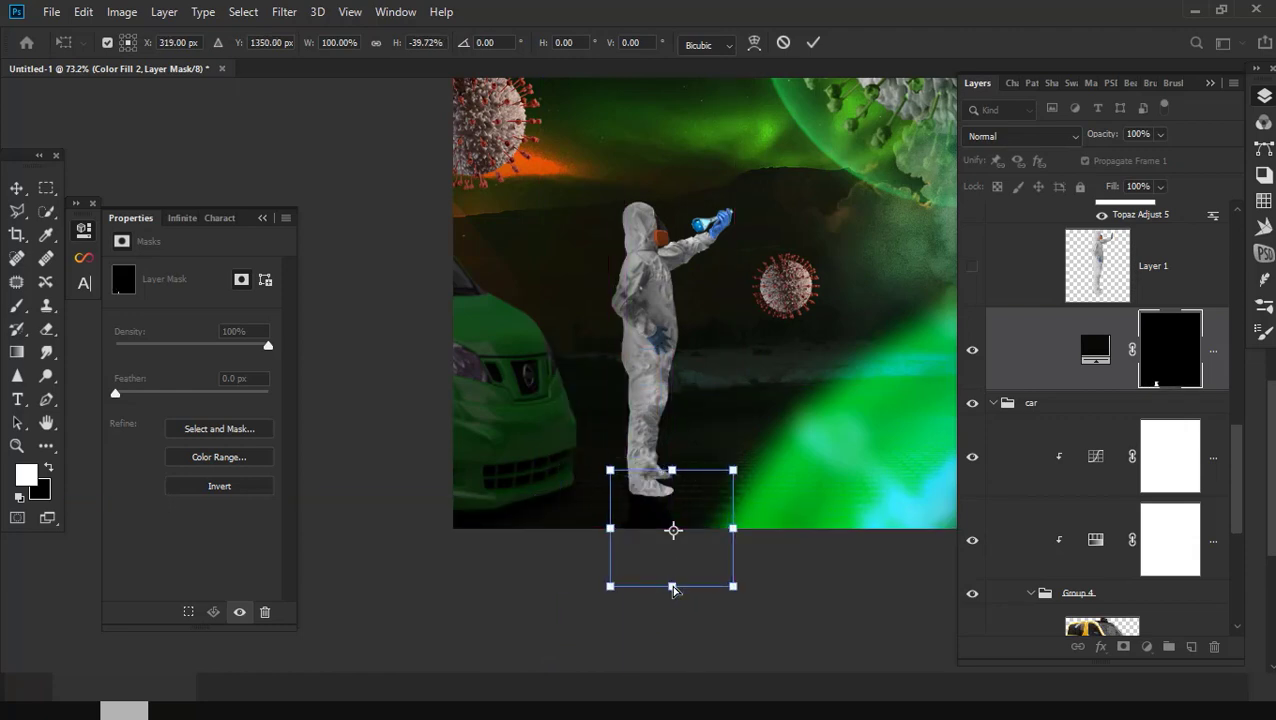
pyautogui.moveTo(662, 586)
pyautogui.mouseDown()
pyautogui.moveTo(464, 538)
pyautogui.moveTo(500, 548)
pyautogui.mouseUp()
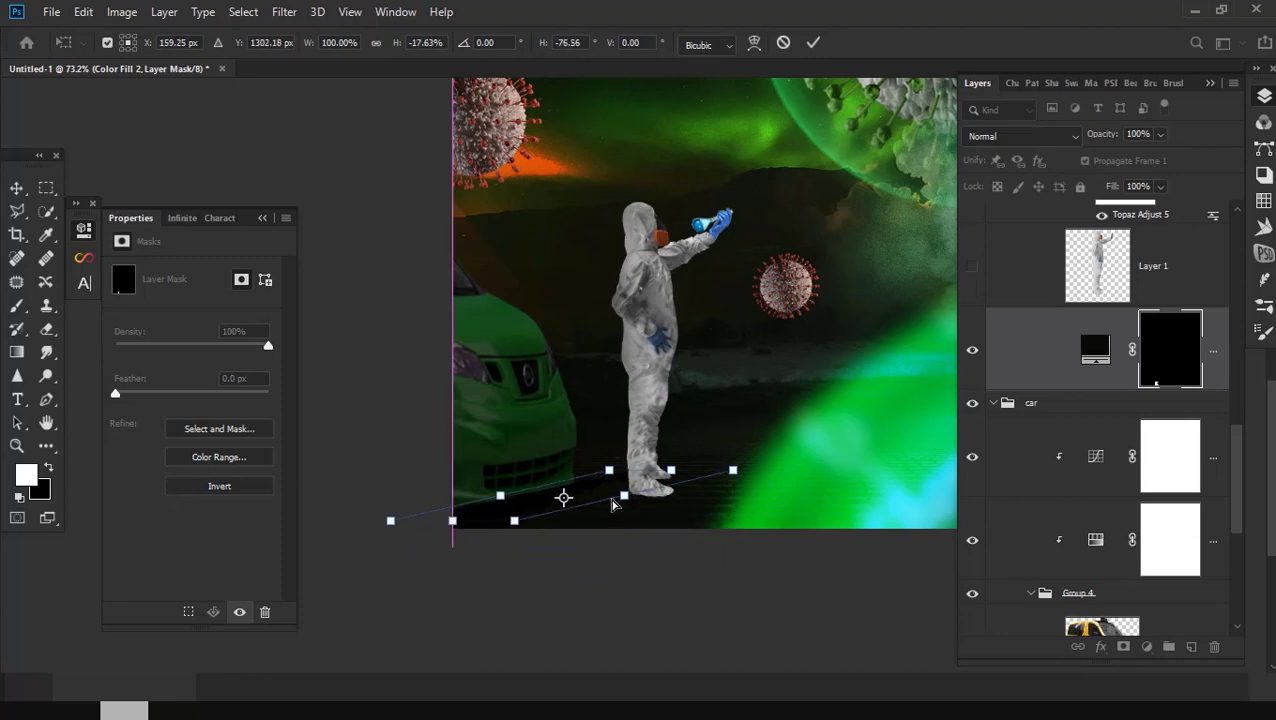
pyautogui.scroll(-2, 500, 548)
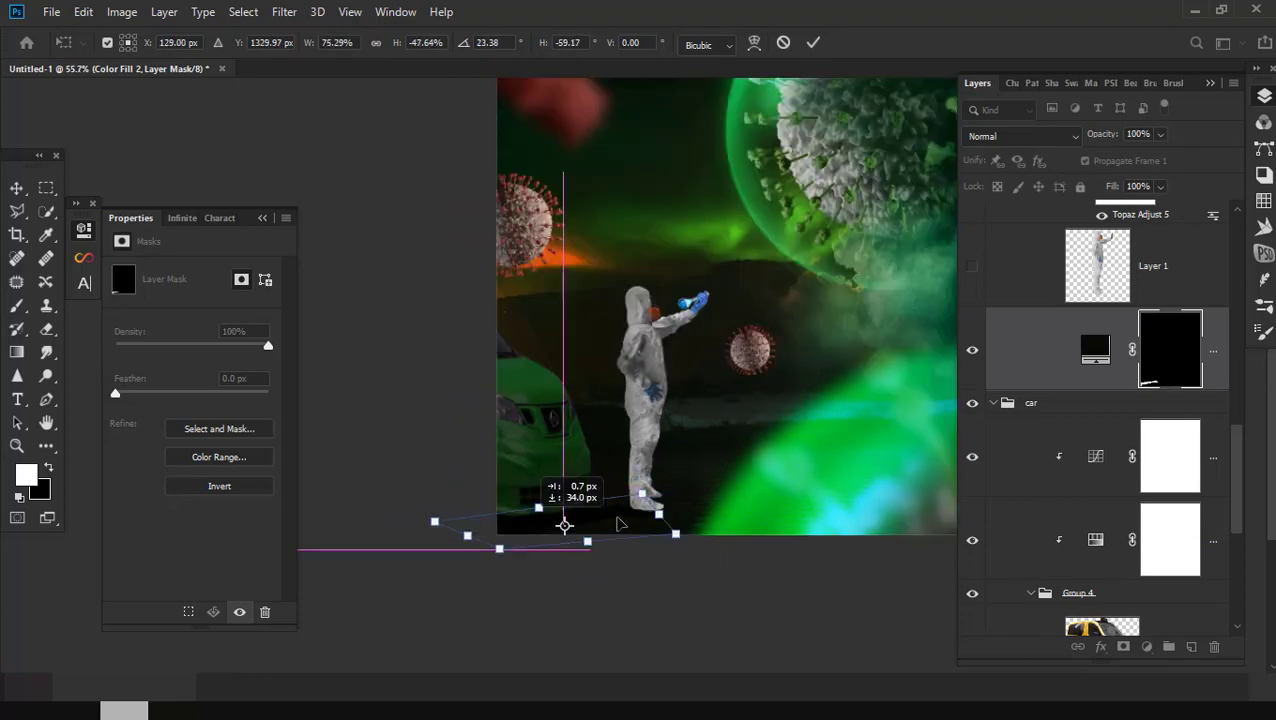
pyautogui.moveTo(617, 512); pyautogui.dragTo(610, 520)
pyautogui.press('Return')
# Step: Nudge the cast shadow left and down so it lines up with the scientist's feet
pyautogui.scroll(3, 632, 522)
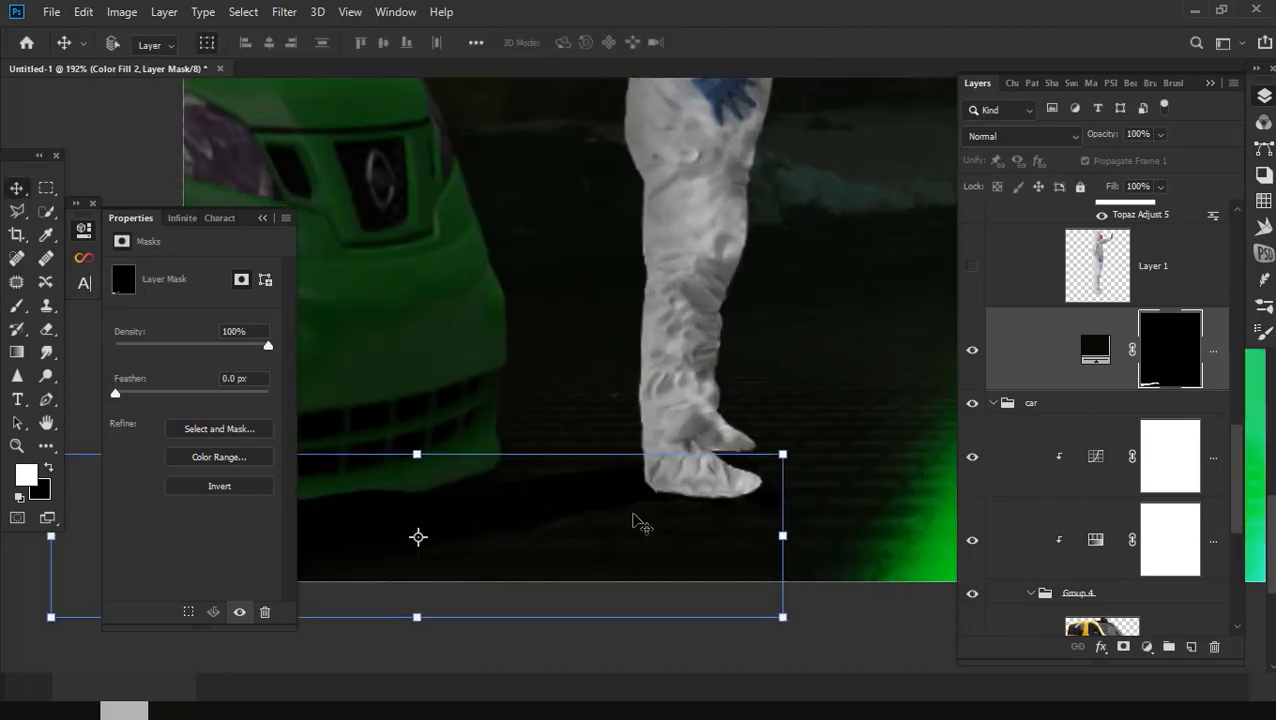
pyautogui.scroll(1, 636, 521)
pyautogui.scroll(2, 694, 505)
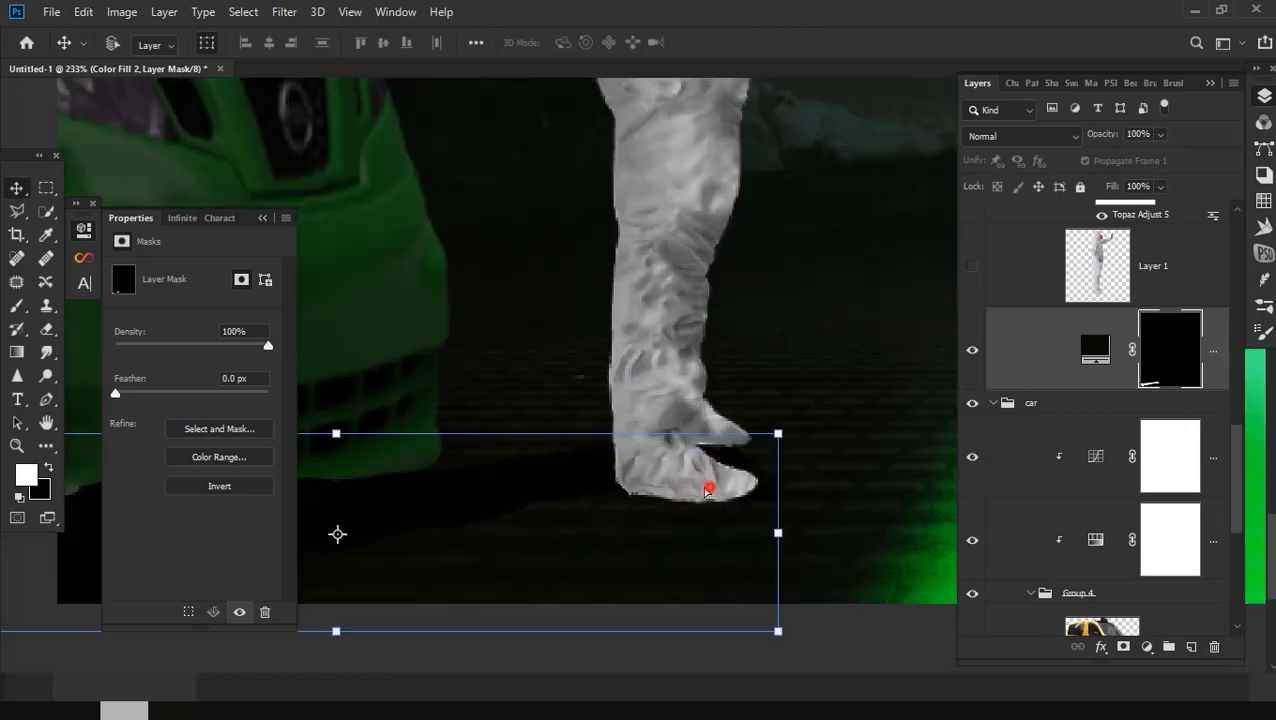
pyautogui.moveTo(708, 489); pyautogui.dragTo(697, 489)
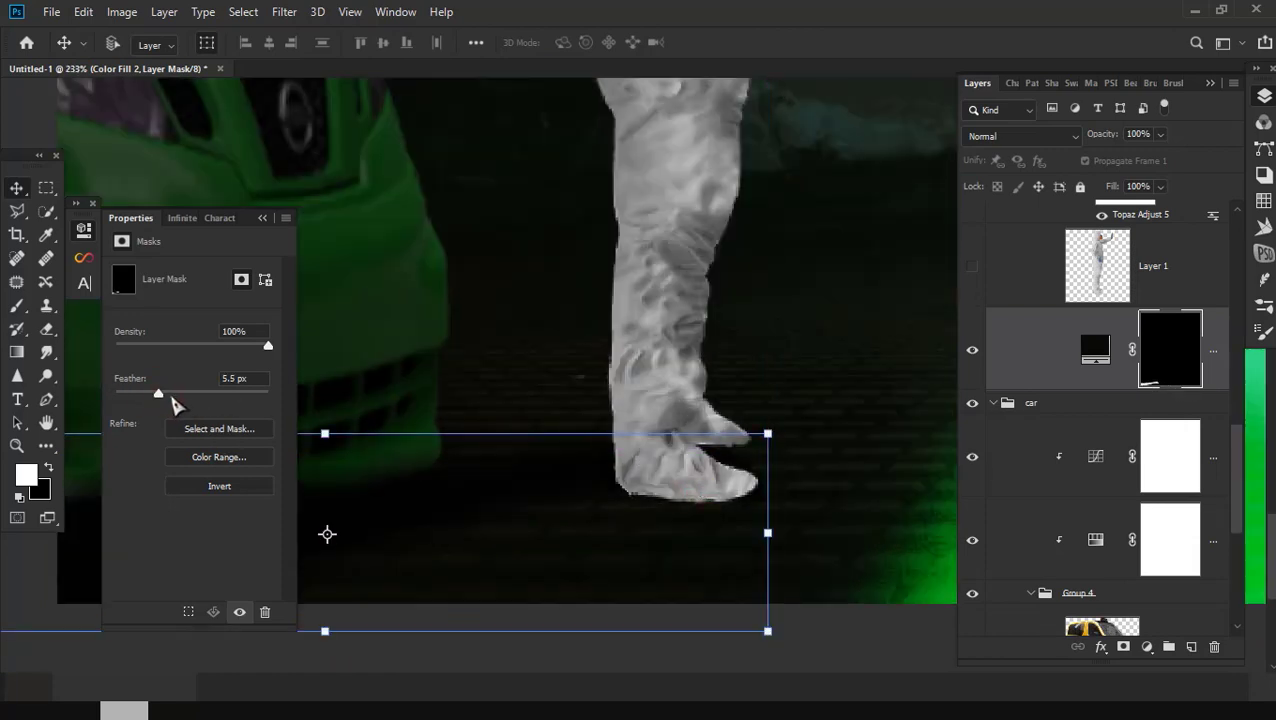
pyautogui.scroll(-2, 424, 478)
pyautogui.scroll(-2, 447, 561)
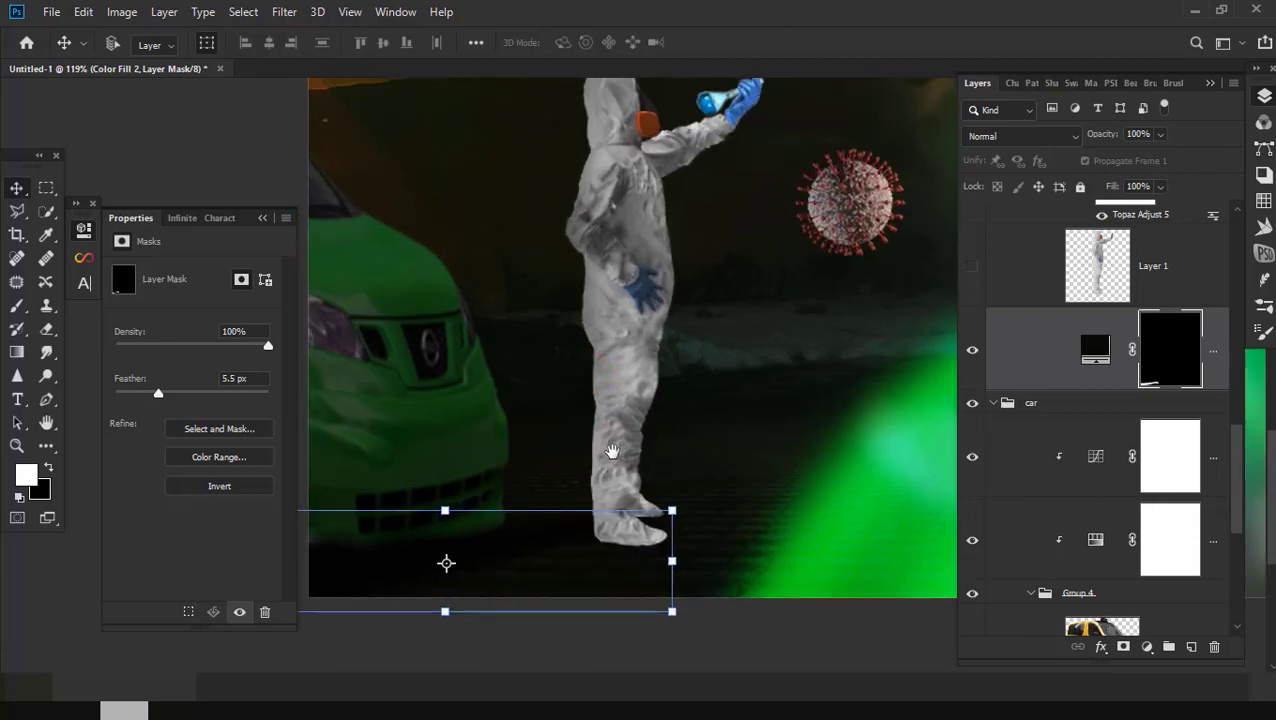
pyautogui.scroll(3, 620, 535)
pyautogui.moveTo(590, 534); pyautogui.dragTo(587, 546)
pyautogui.scroll(-3, 587, 546)
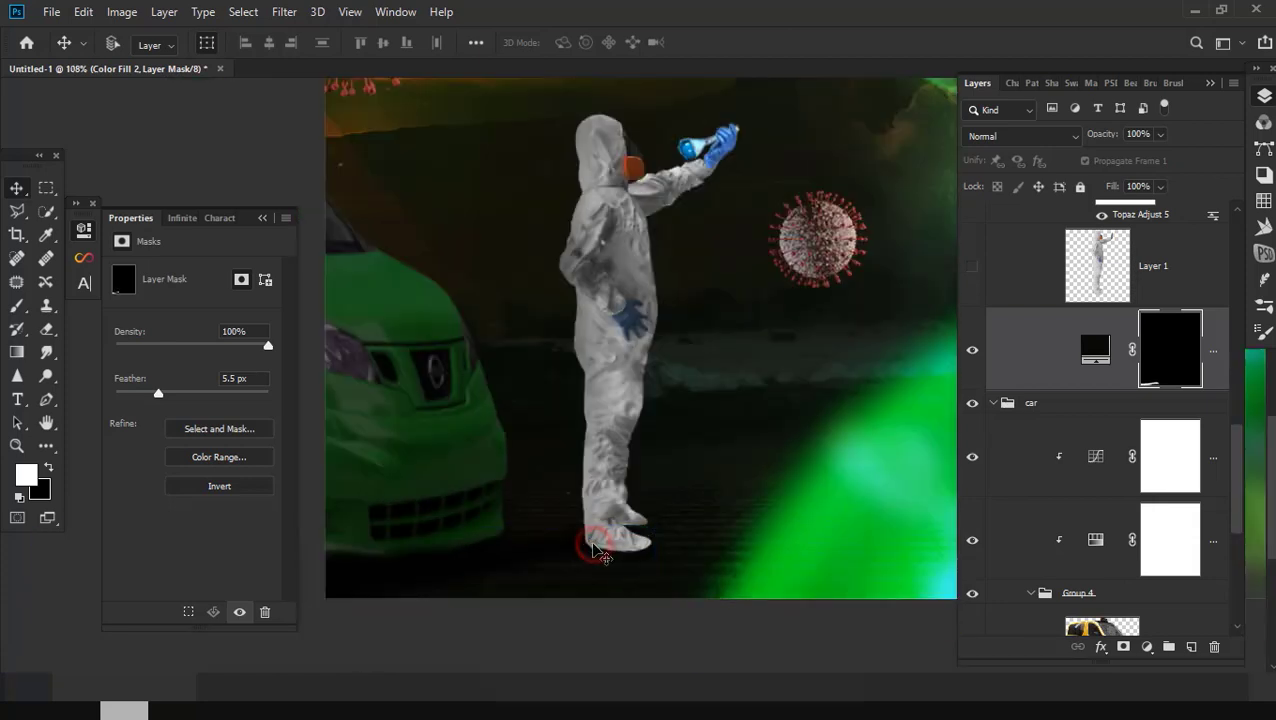
pyautogui.scroll(-3, 865, 492)
pyautogui.scroll(1, 865, 492)
# Step: Select the taxi_PNG12 layer in the car group and open the Filter menu
pyautogui.scroll(1, 1173, 379)
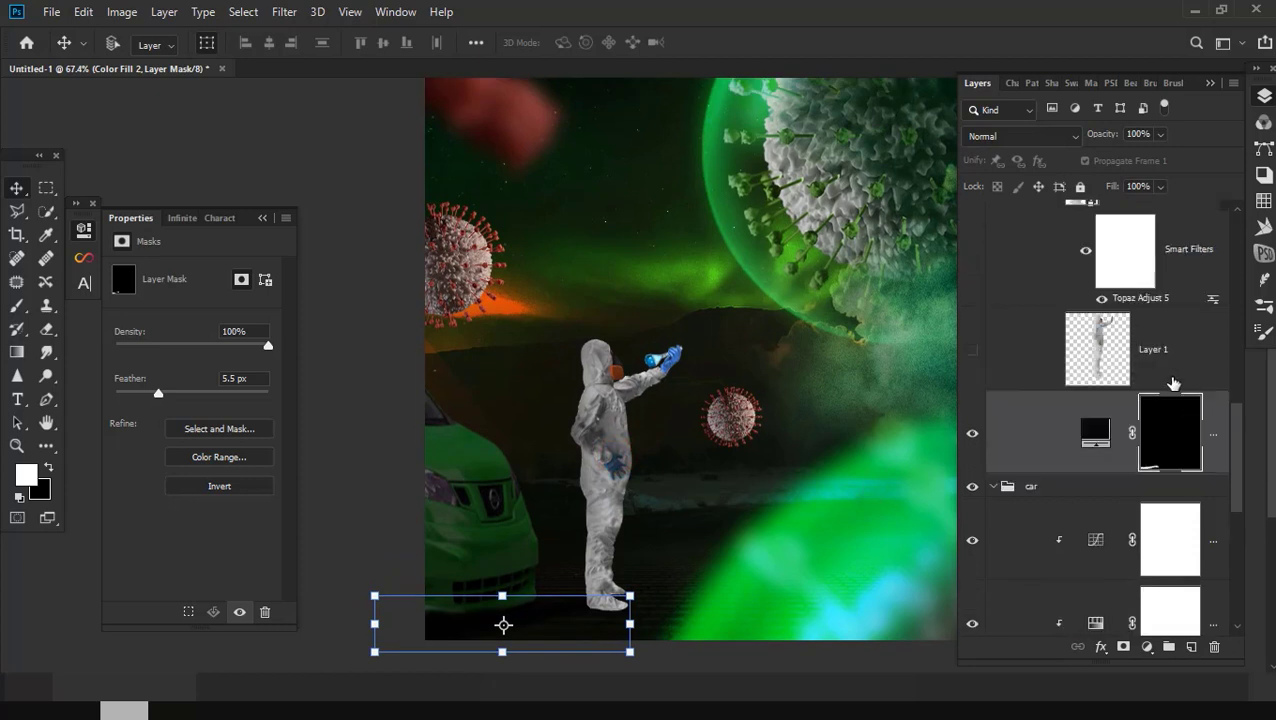
pyautogui.click(1170, 379)
pyautogui.scroll(2, 1168, 379)
pyautogui.click(1158, 268)
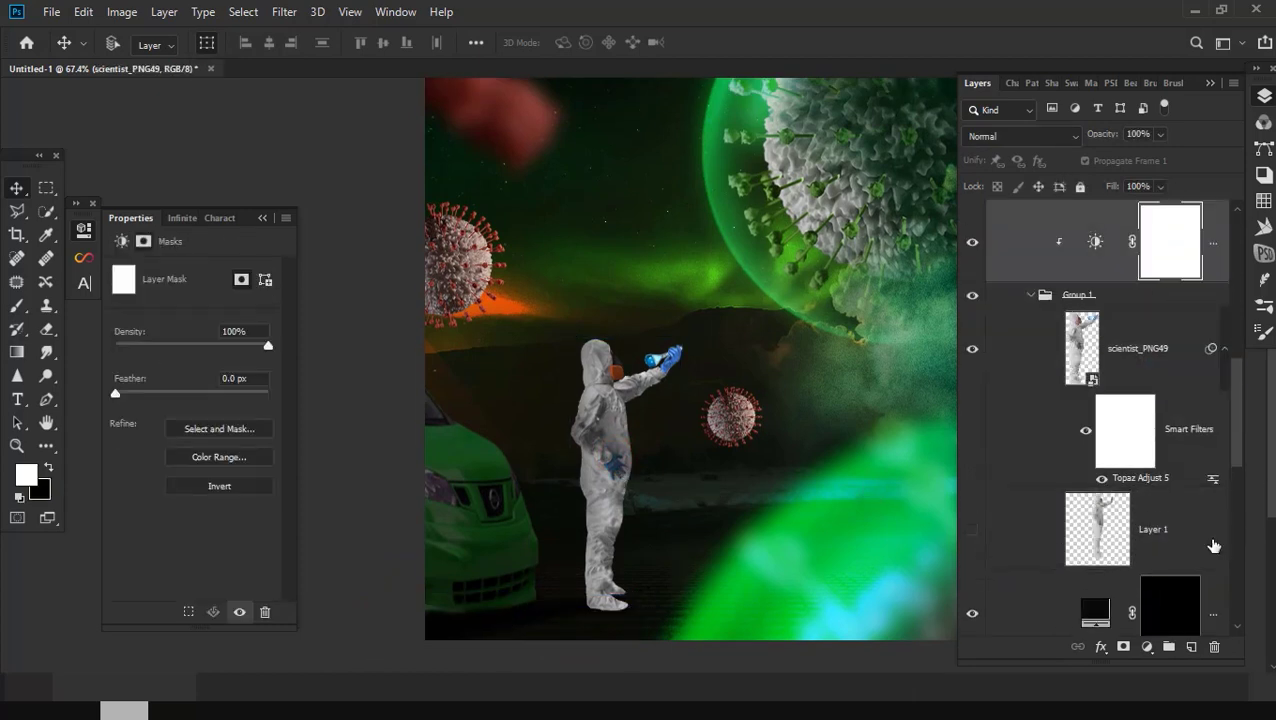
pyautogui.scroll(1, 1200, 550)
pyautogui.scroll(1, 1145, 588)
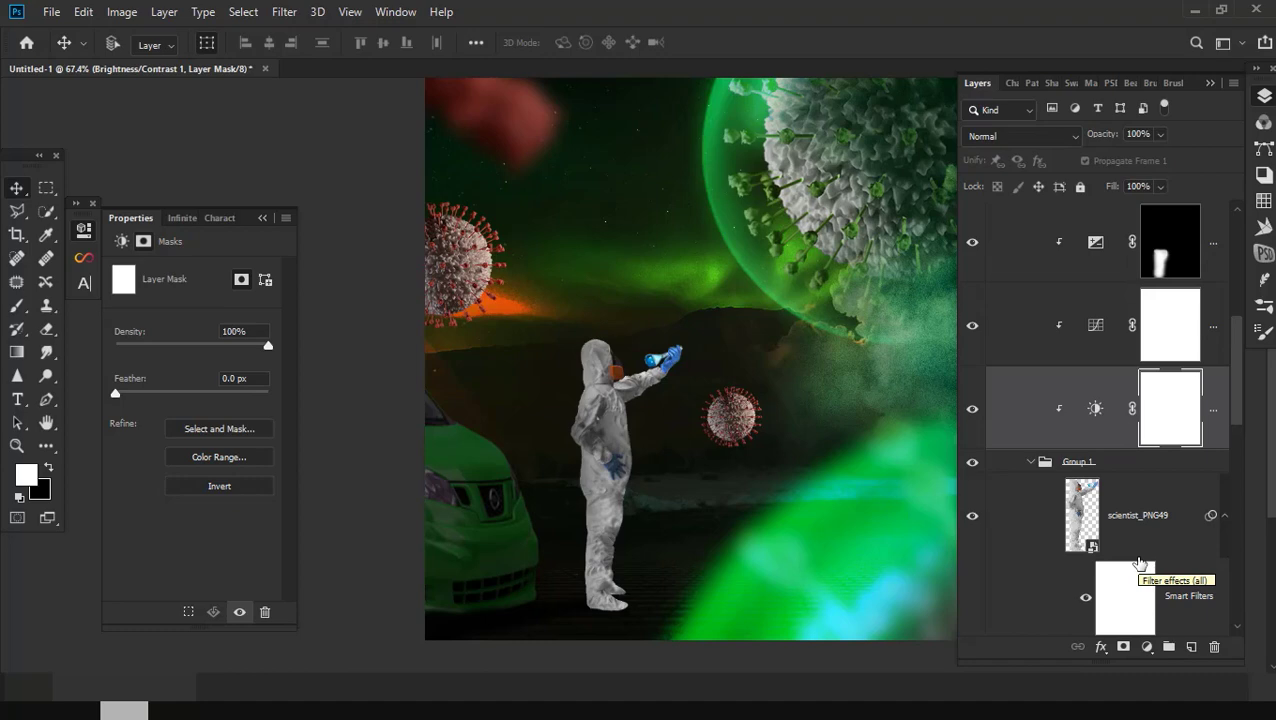
pyautogui.scroll(-2, 672, 405)
pyautogui.scroll(-3, 1134, 470)
pyautogui.click(1165, 600)
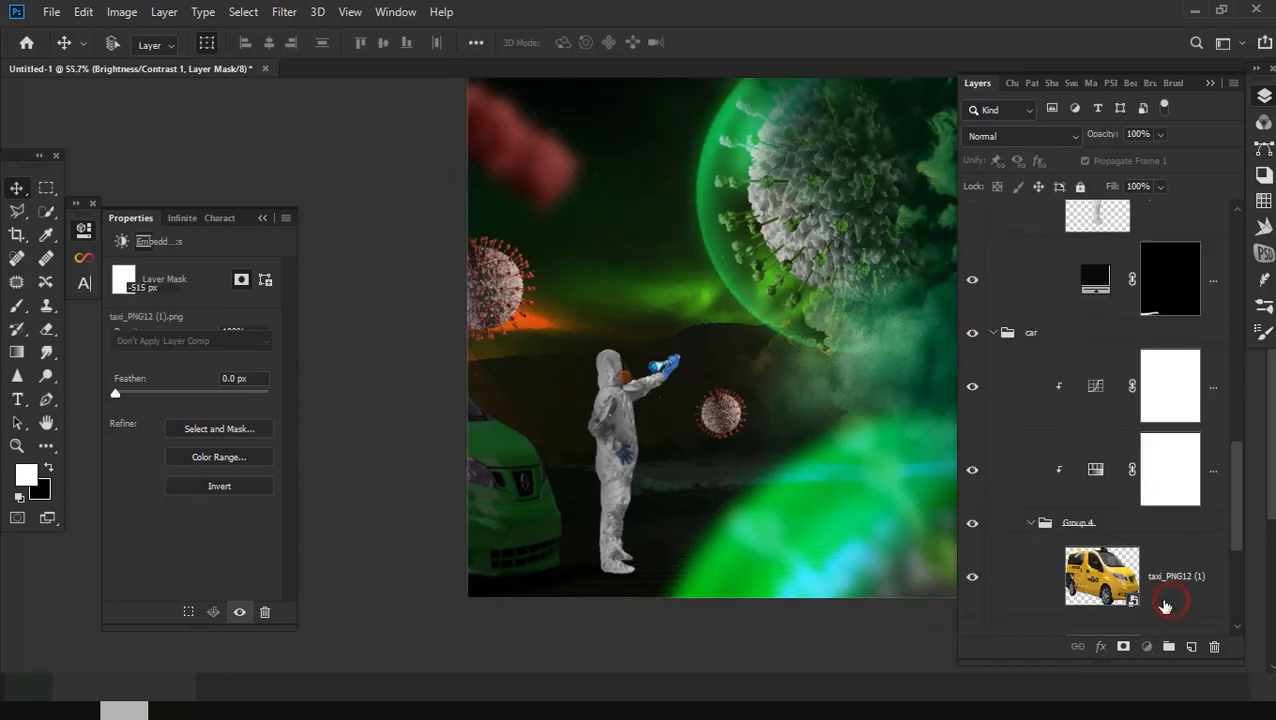
pyautogui.click(284, 11)
pyautogui.moveTo(65, 655)
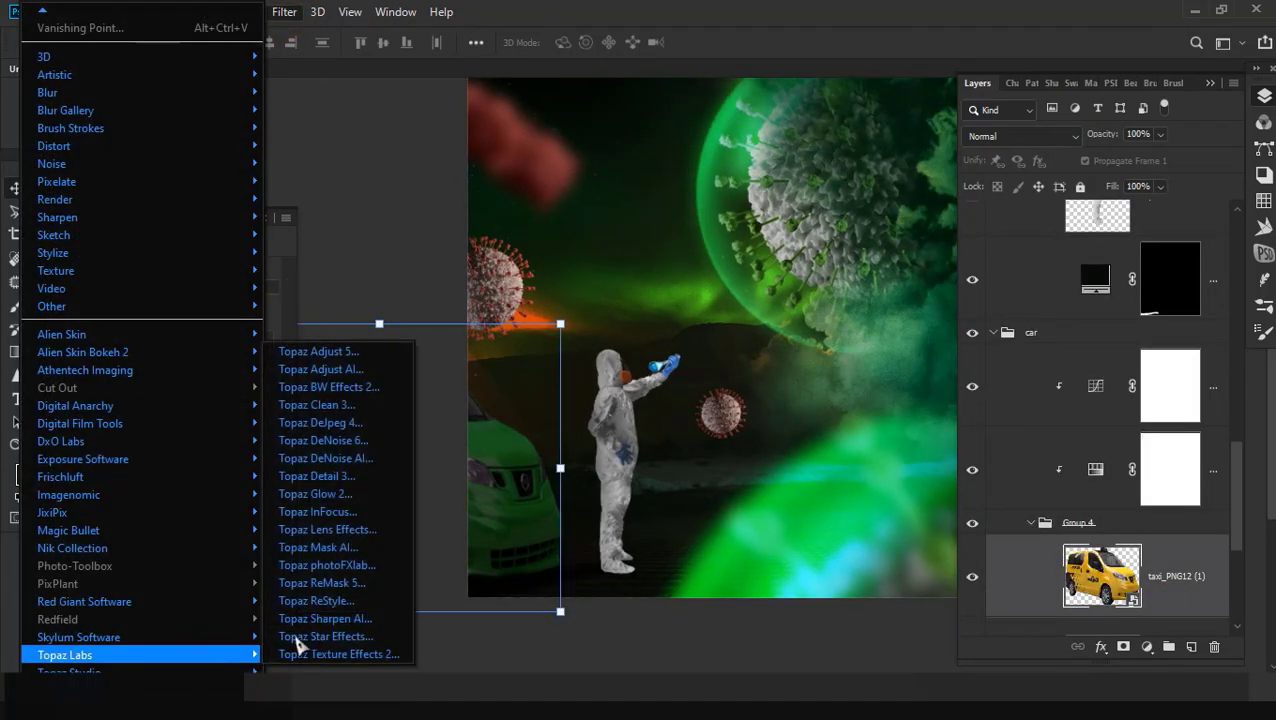
# Step: Run Topaz Adjust 5 on the taxi and apply its Dynamic Pop preset
pyautogui.click(330, 387)
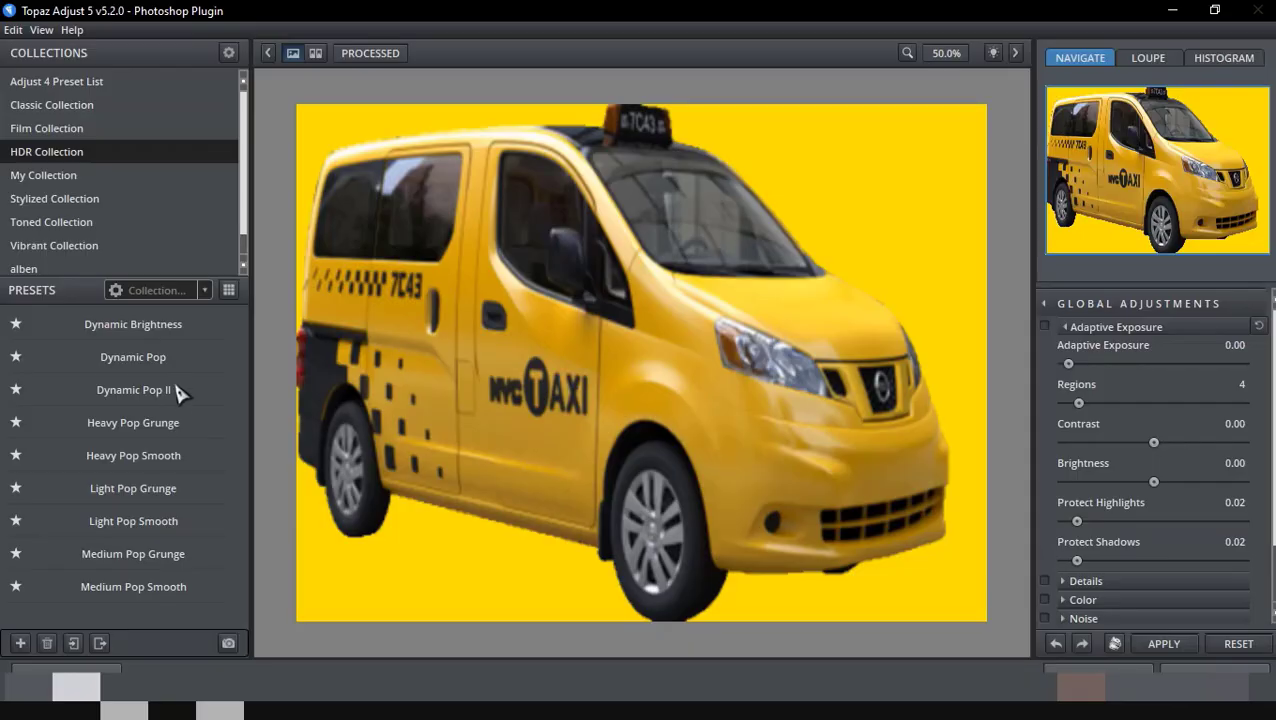
pyautogui.moveTo(133, 357)
pyautogui.click(1164, 644)
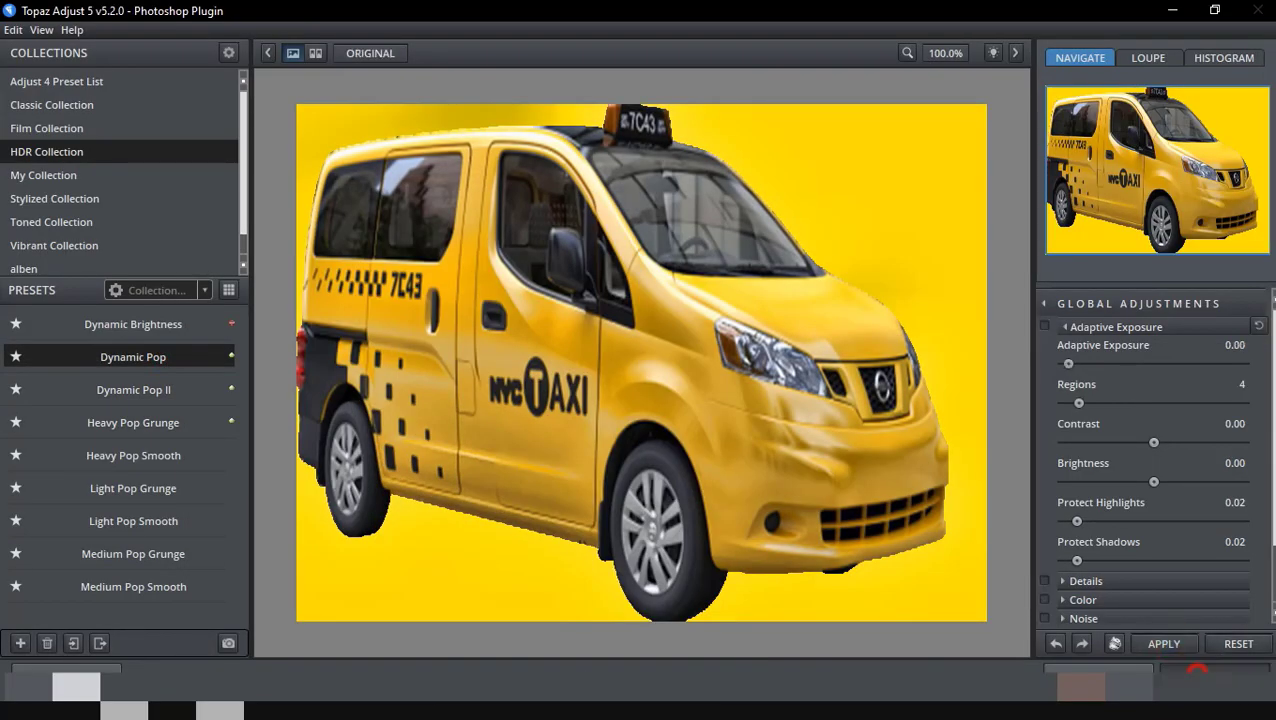
pyautogui.scroll(-3, 712, 492)
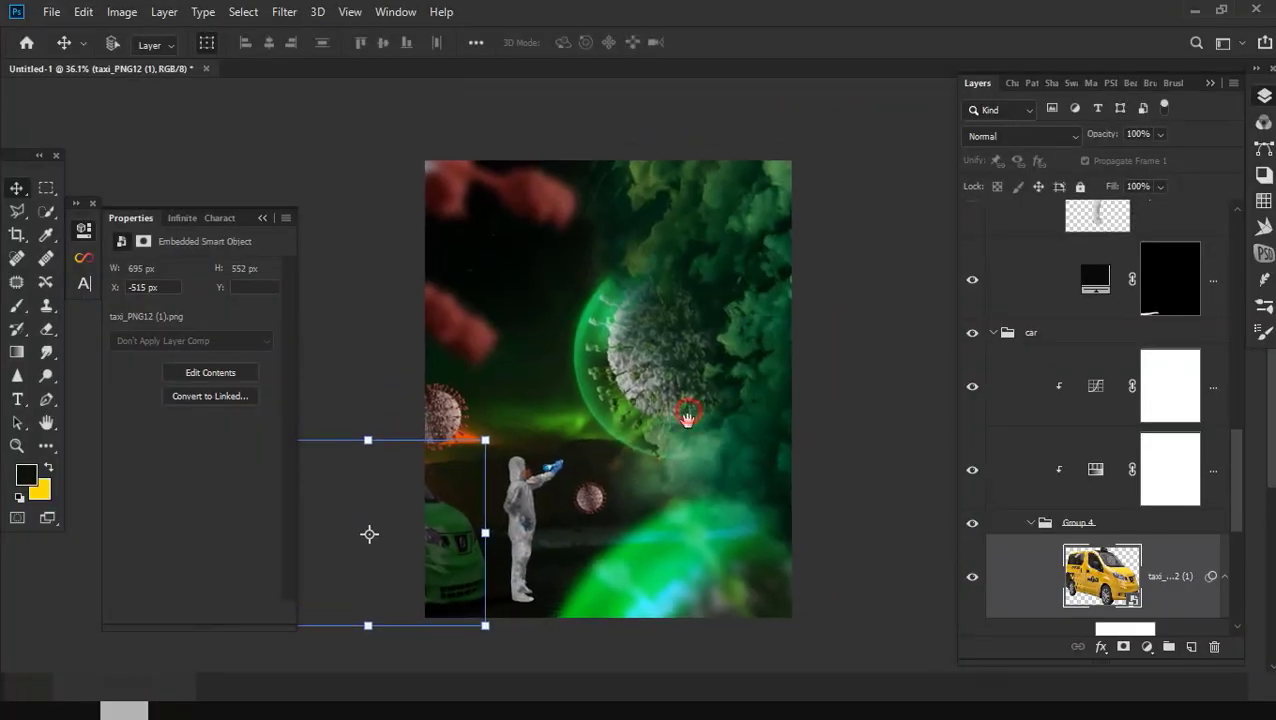
# Step: Expand the clouds group and add a green #519716 Solid Color fill above the clouds image
pyautogui.scroll(5, 1120, 402)
pyautogui.scroll(5, 1120, 402)
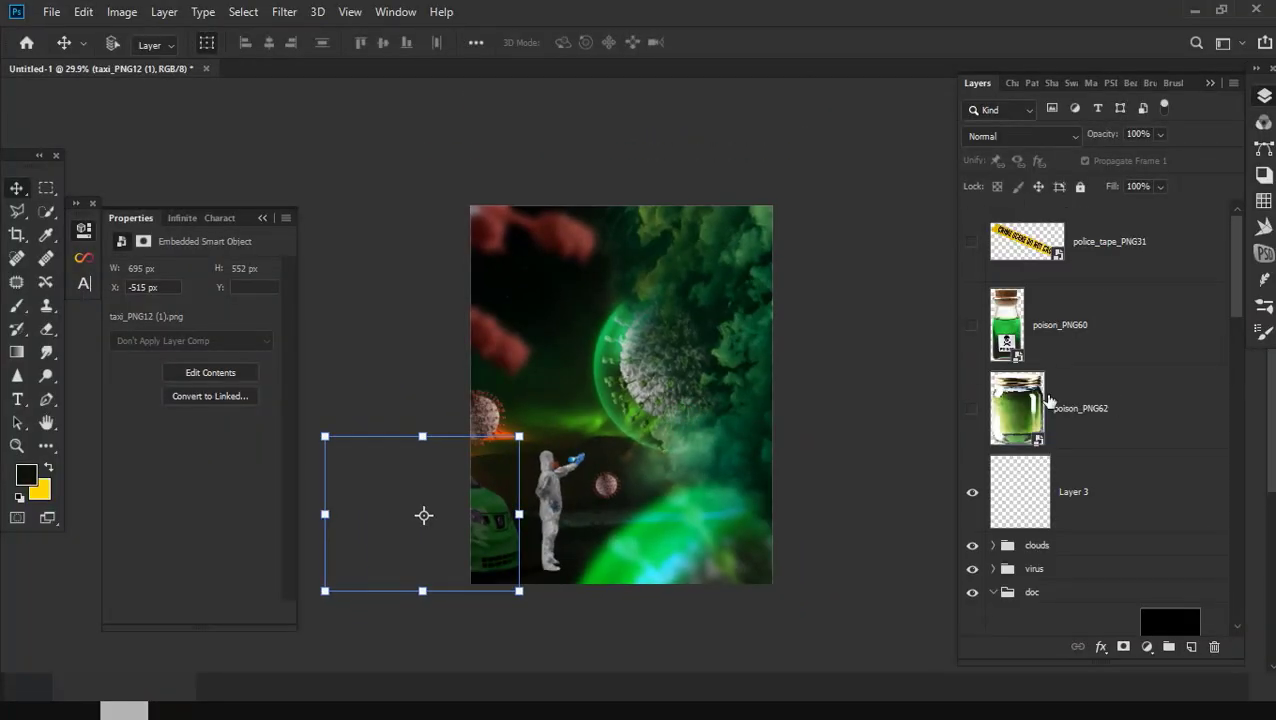
pyautogui.scroll(-3, 1048, 405)
pyautogui.scroll(-2, 1065, 392)
pyautogui.click(991, 296)
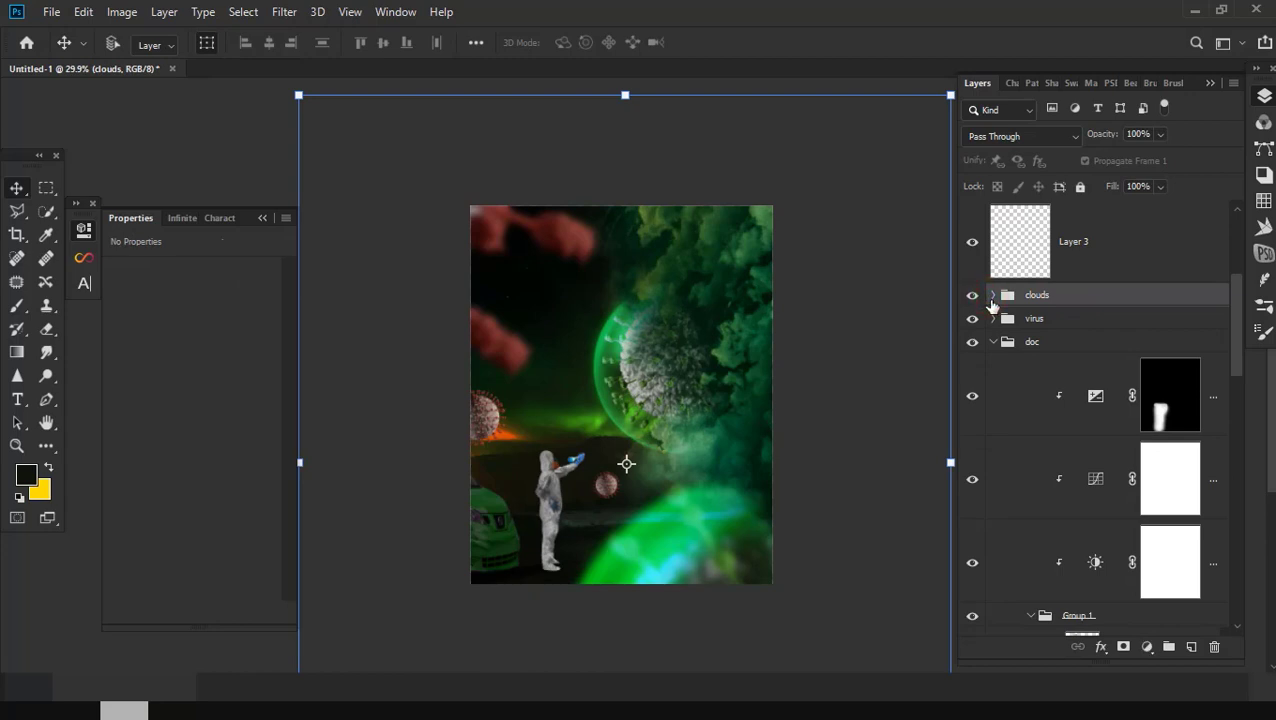
pyautogui.click(992, 296)
pyautogui.click(1068, 340)
pyautogui.click(1147, 647)
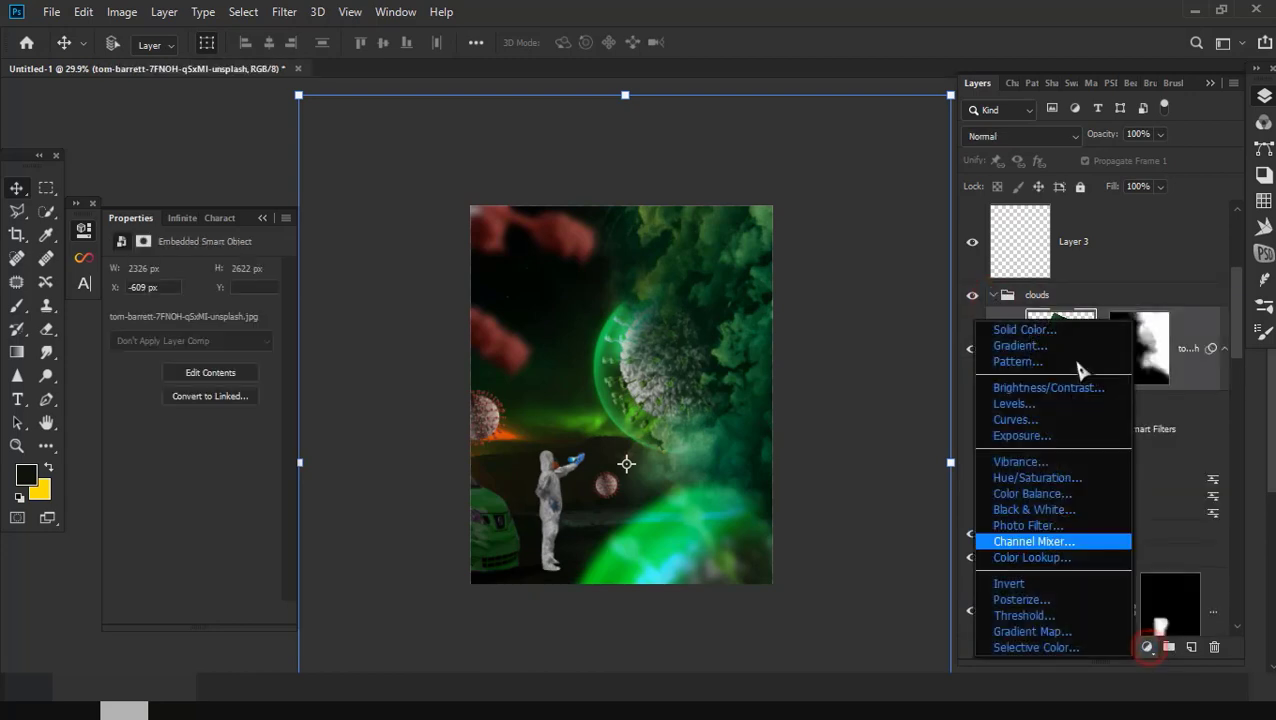
pyautogui.click(1024, 329)
pyautogui.moveTo(151, 322); pyautogui.dragTo(225, 246)
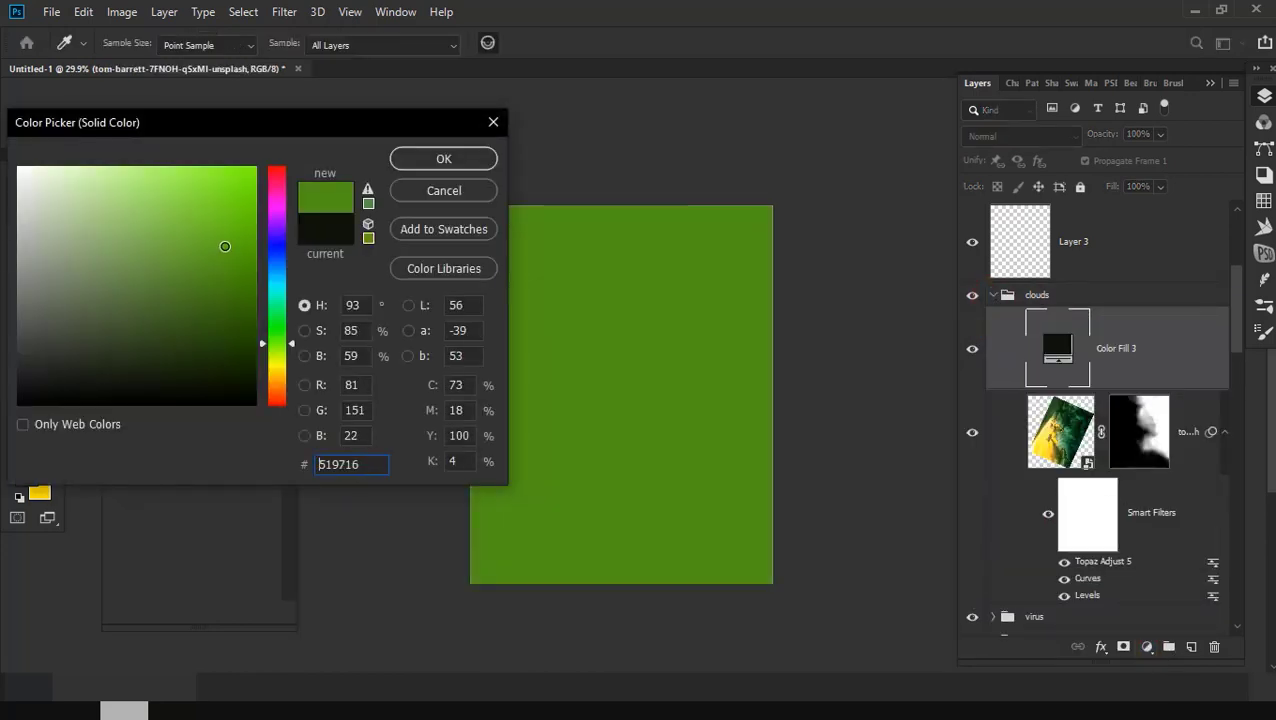
pyautogui.click(415, 159)
# Step: Set the green fill to Overlay blending and give it a black mask
pyautogui.click(1015, 136)
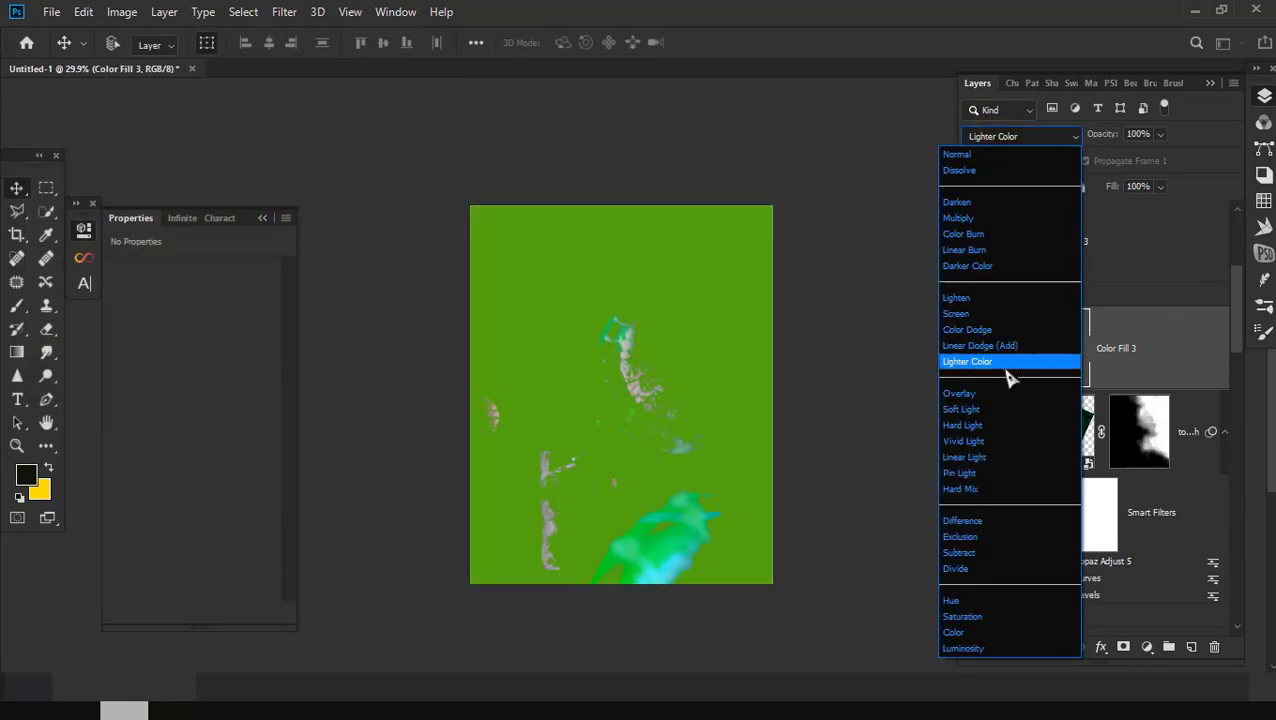
pyautogui.click(1010, 410)
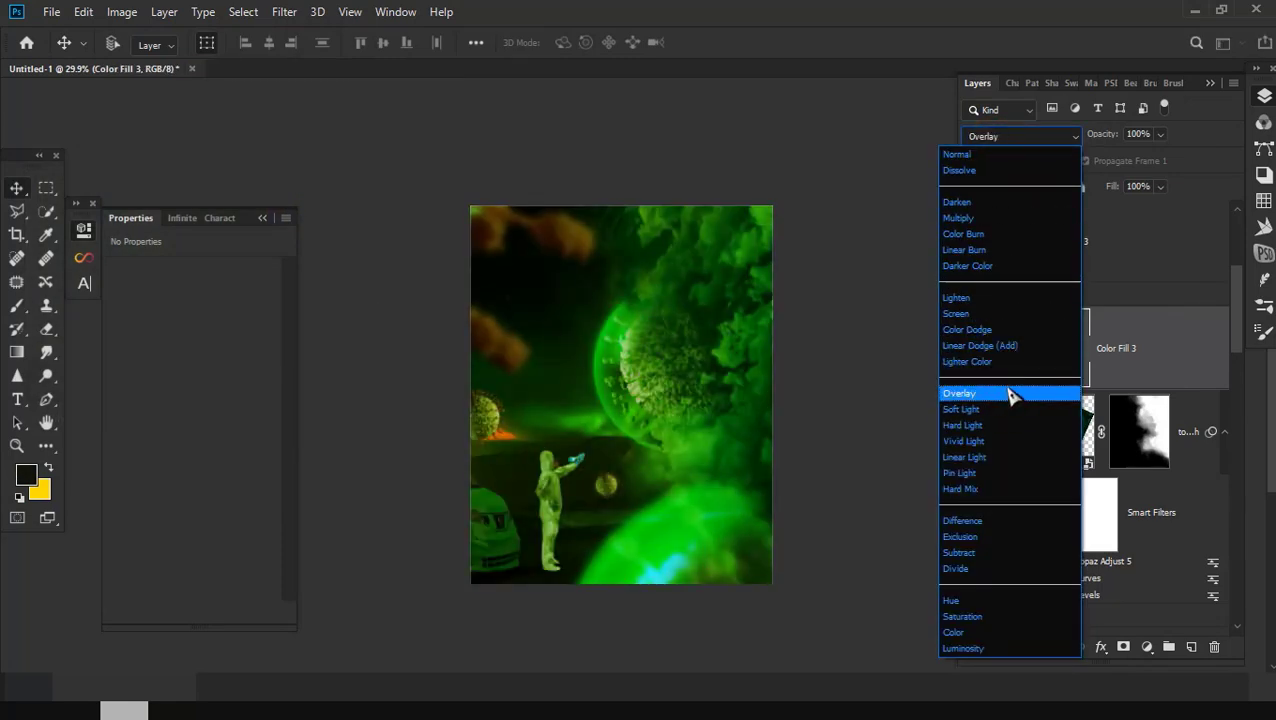
pyautogui.click(1009, 393)
pyautogui.keyDown('alt'); pyautogui.click(1121, 648); pyautogui.keyUp('alt')
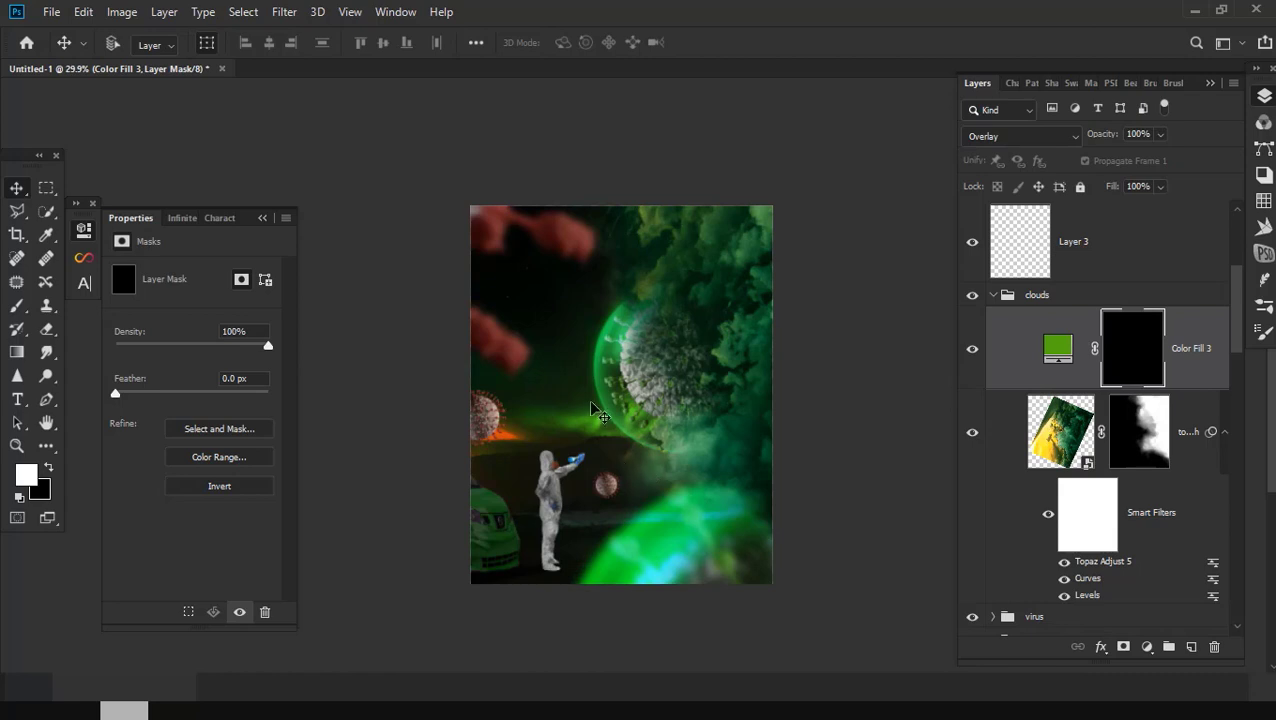
# Step: Paint white over the right-side clouds with a 434 px soft round brush at 71% opacity
pyautogui.press('b')
pyautogui.scroll(2, 595, 385)
pyautogui.rightClick(621, 375)
pyautogui.click(155, 298)
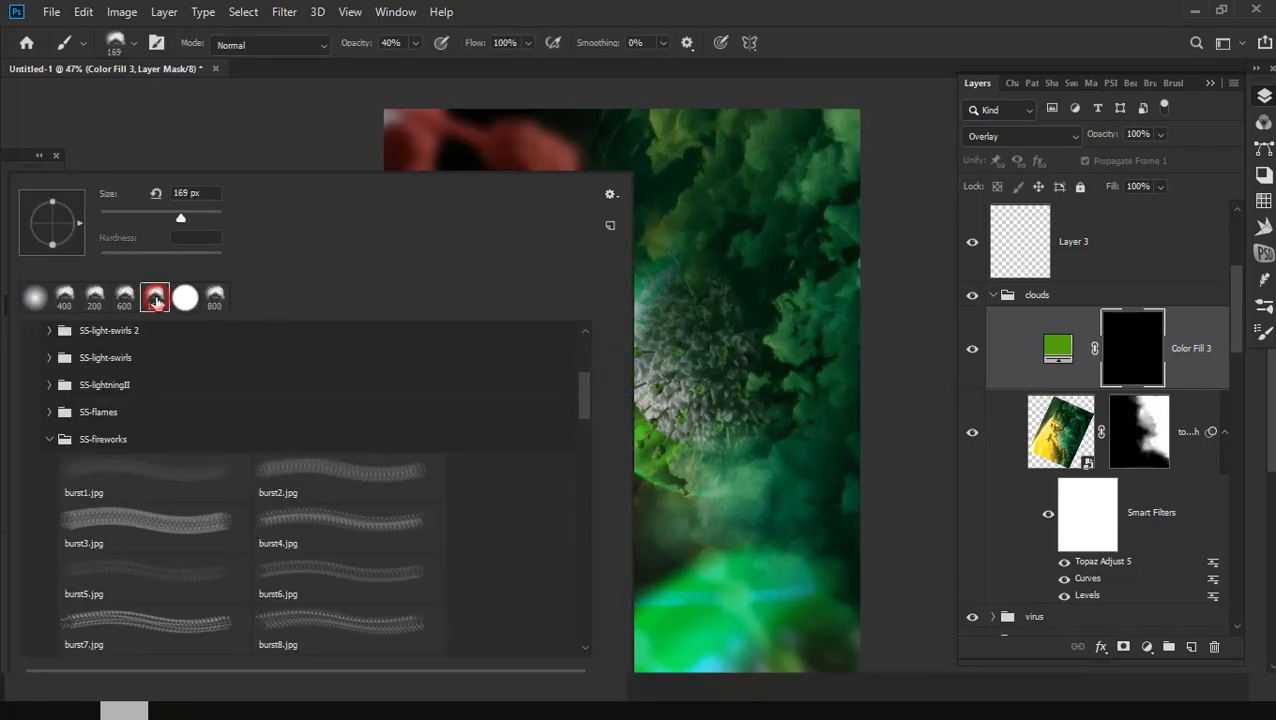
pyautogui.press('Escape')
pyautogui.scroll(1, 600, 380)
pyautogui.moveTo(348, 45); pyautogui.dragTo(400, 45)
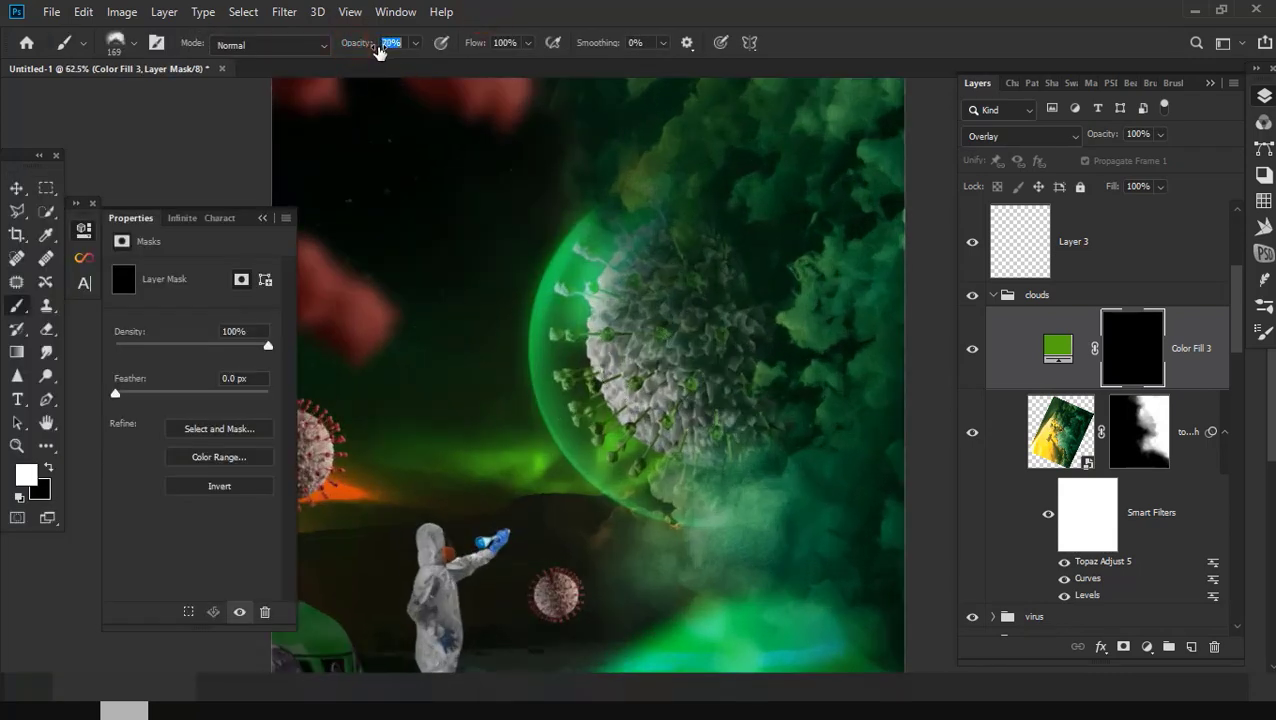
pyautogui.rightClick(525, 240)
pyautogui.moveTo(198, 226); pyautogui.dragTo(206, 218)
pyautogui.press('Return')
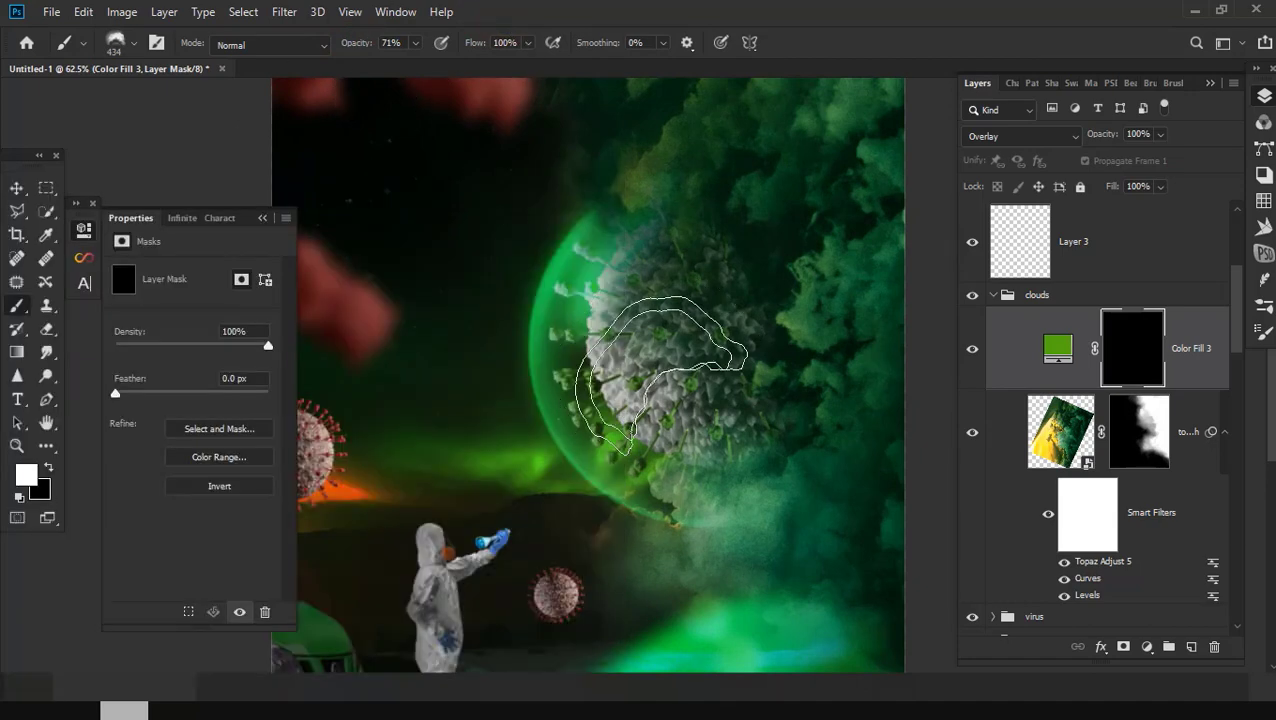
pyautogui.scroll(-1, 660, 390)
pyautogui.moveTo(650, 360)
pyautogui.mouseDown()
pyautogui.moveTo(658, 404)
pyautogui.moveTo(747, 349)
pyautogui.moveTo(789, 293)
pyautogui.moveTo(616, 480)
pyautogui.moveTo(848, 376)
pyautogui.mouseUp()
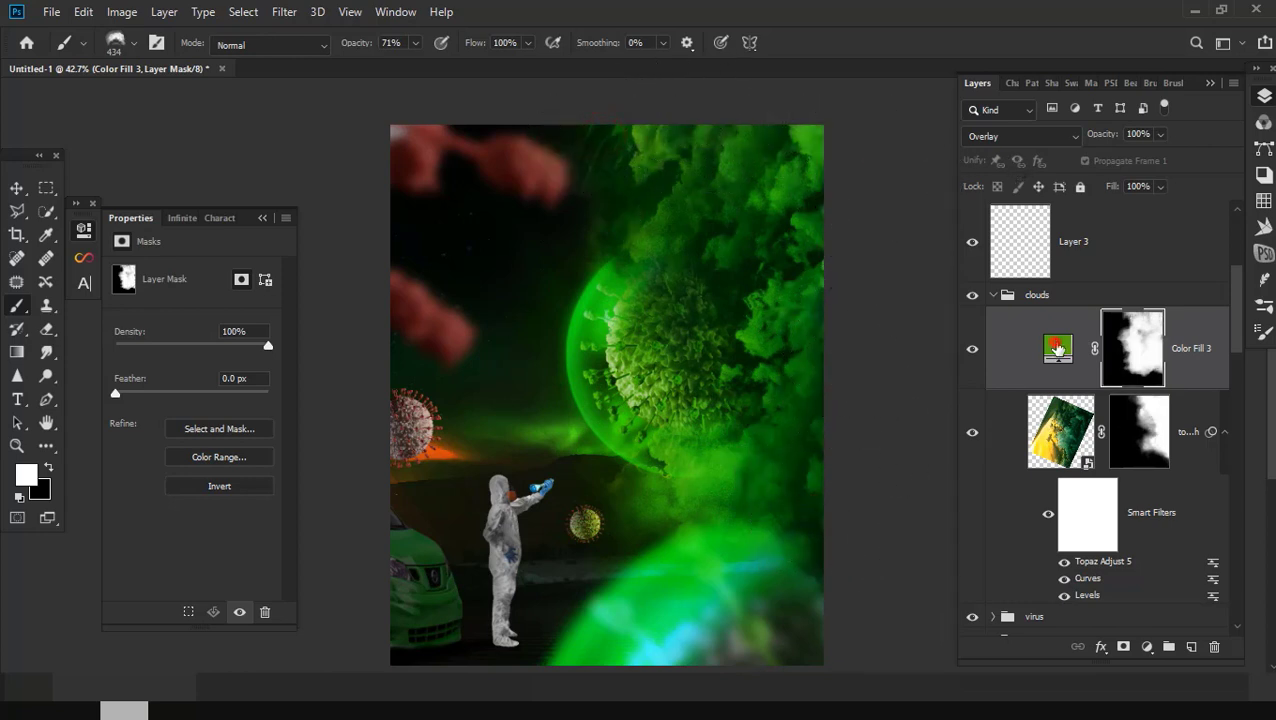
# Step: Change Color Fill 3 to brighter green #4ca700, keeping it in Overlay blending
pyautogui.doubleClick(1057, 347)
pyautogui.moveTo(228, 225)
pyautogui.mouseDown()
pyautogui.moveTo(246, 205)
pyautogui.moveTo(254, 249)
pyautogui.mouseUp()
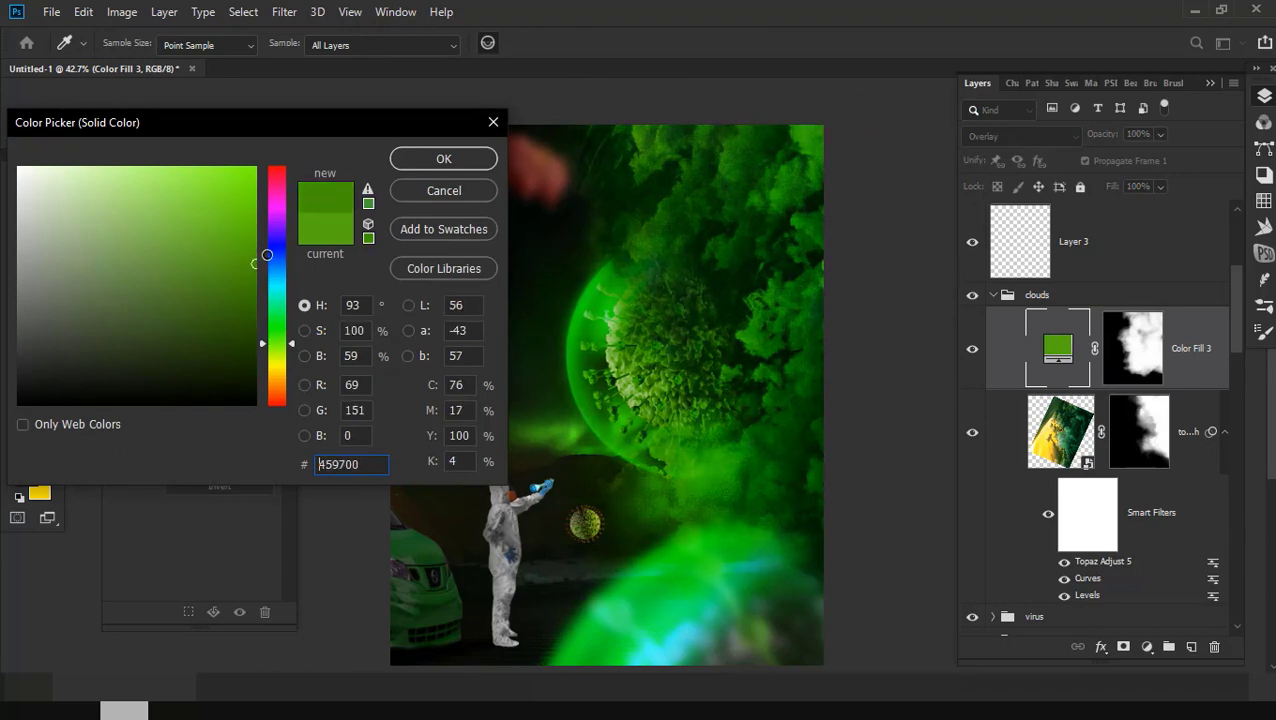
pyautogui.click(445, 162)
pyautogui.click(990, 137)
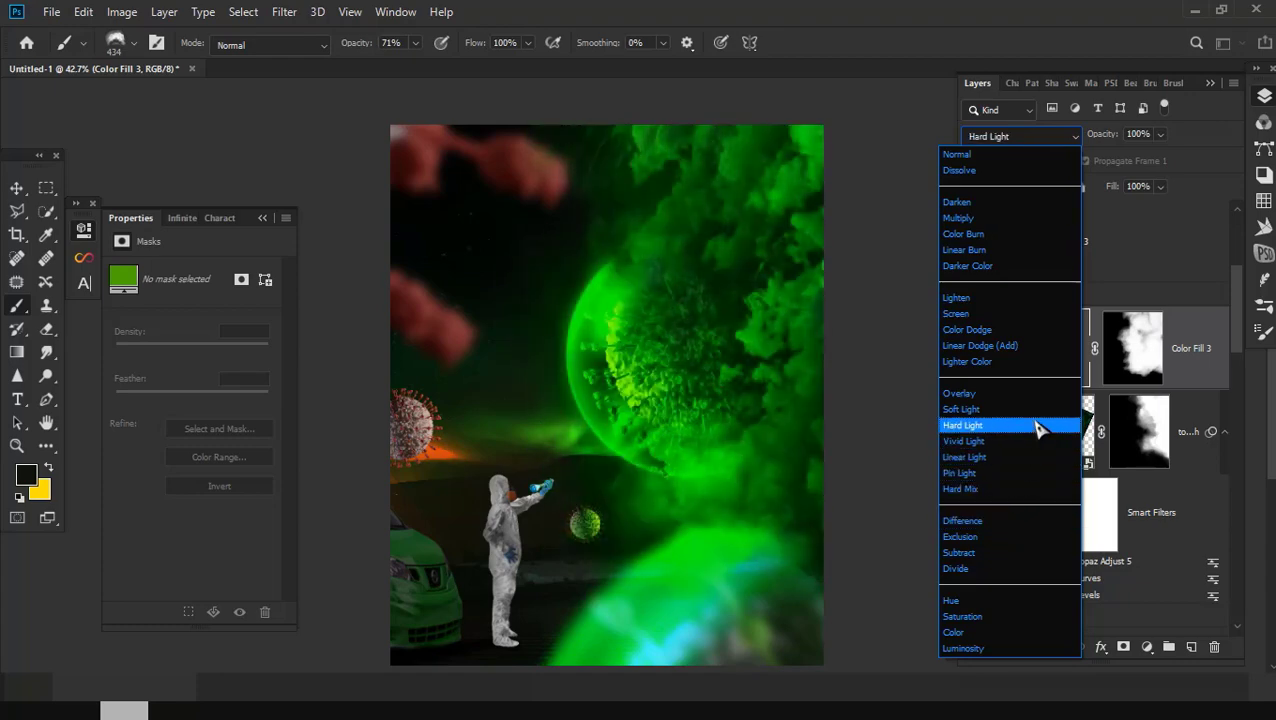
pyautogui.click(1021, 443)
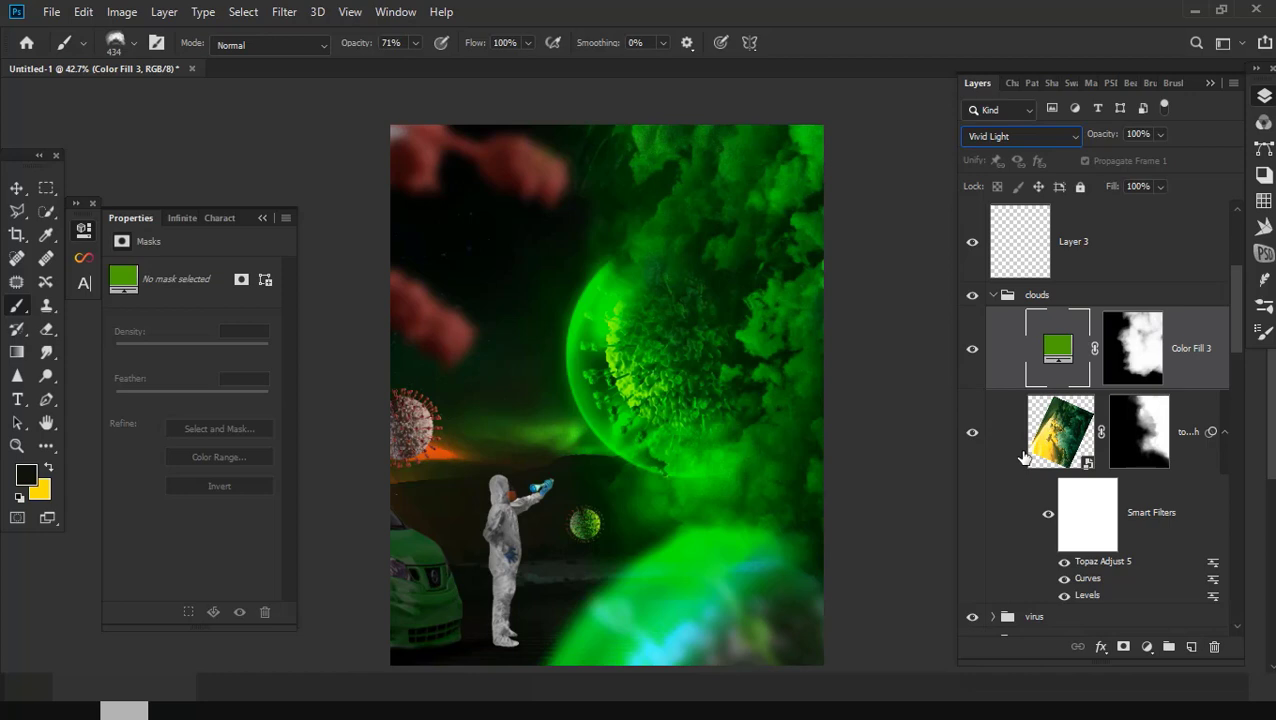
pyautogui.click(1015, 136)
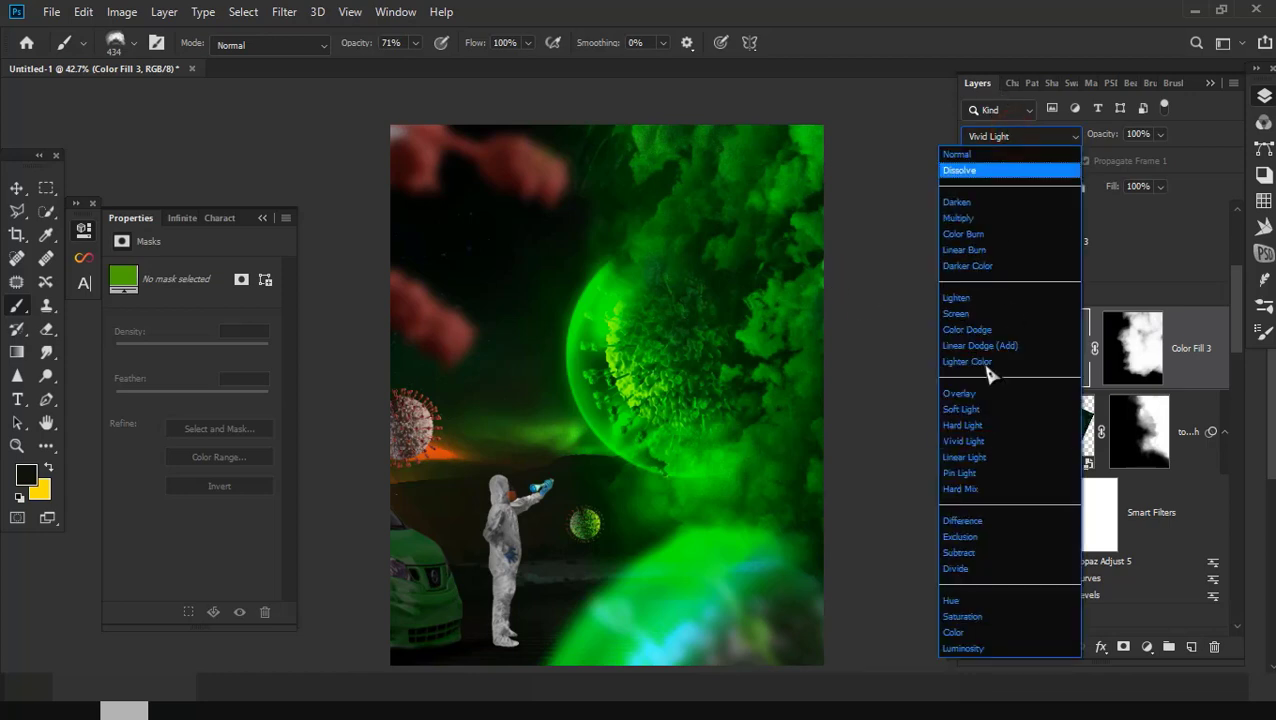
pyautogui.click(988, 396)
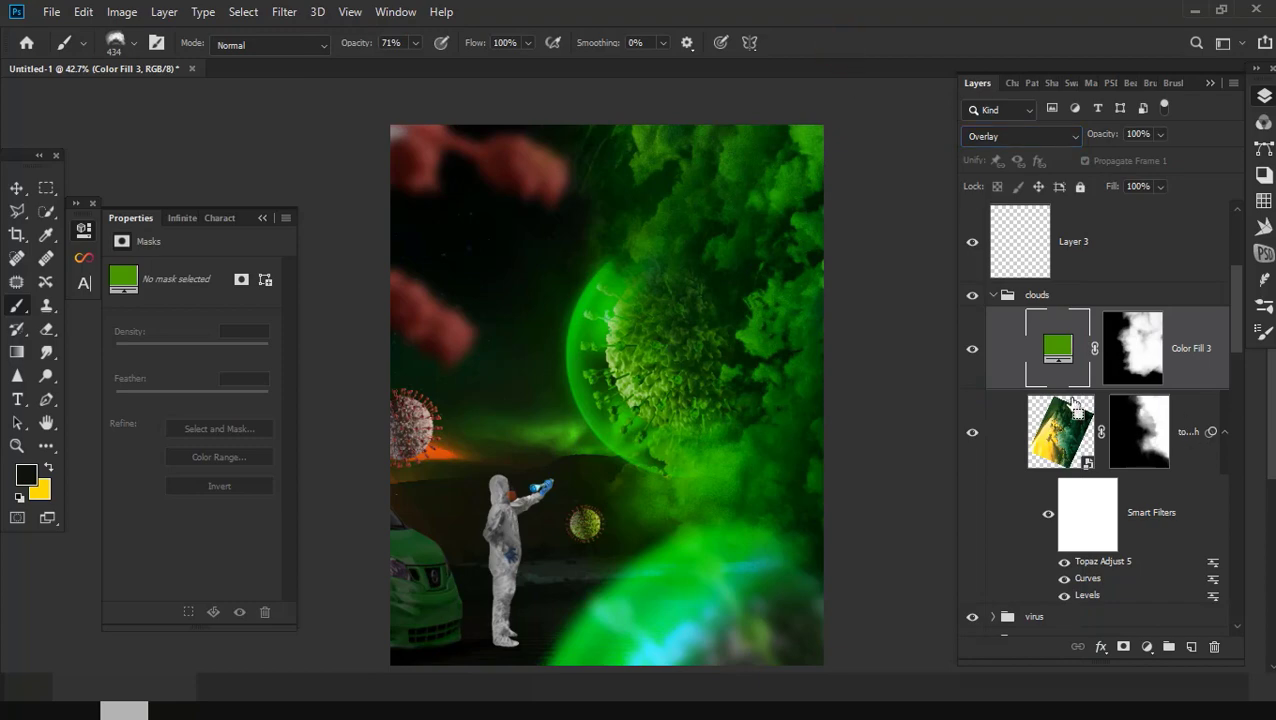
# Step: Duplicate the fill and make the copy pale green #ccffa1, Soft Light, 13% opacity
pyautogui.hotkey('ctrl', 'j')
pyautogui.doubleClick(1050, 352)
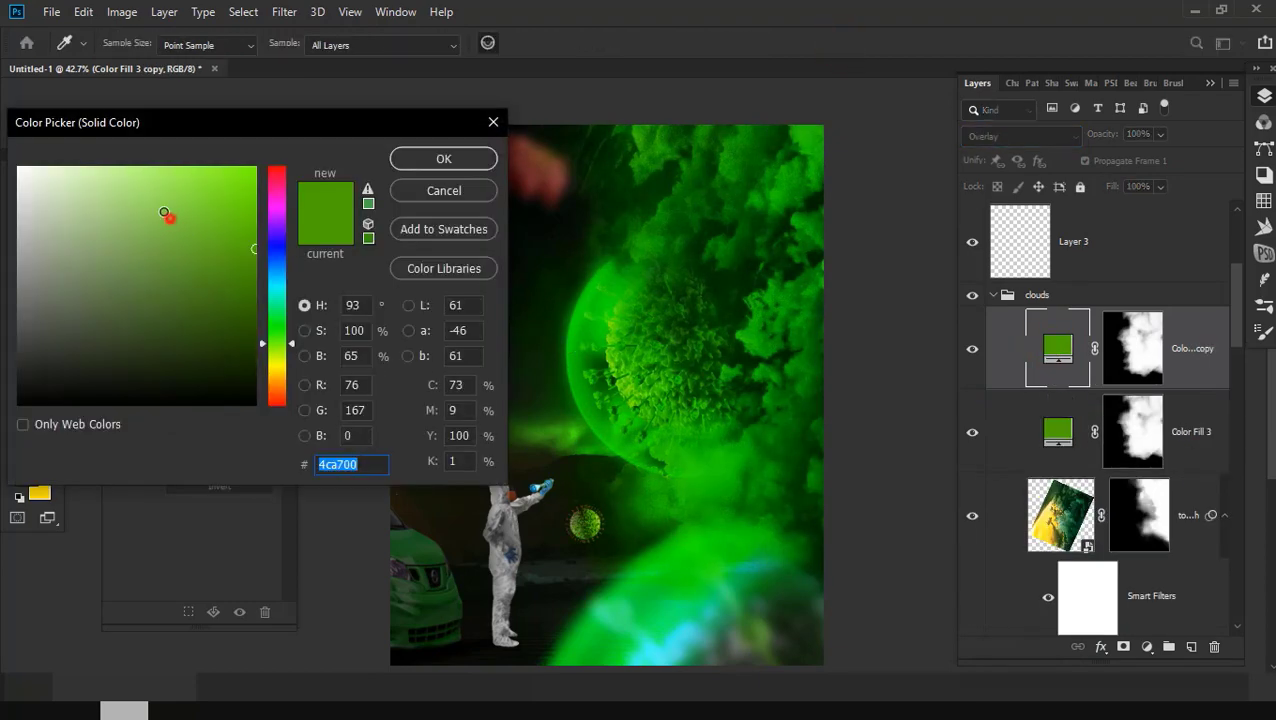
pyautogui.moveTo(165, 213); pyautogui.dragTo(105, 167)
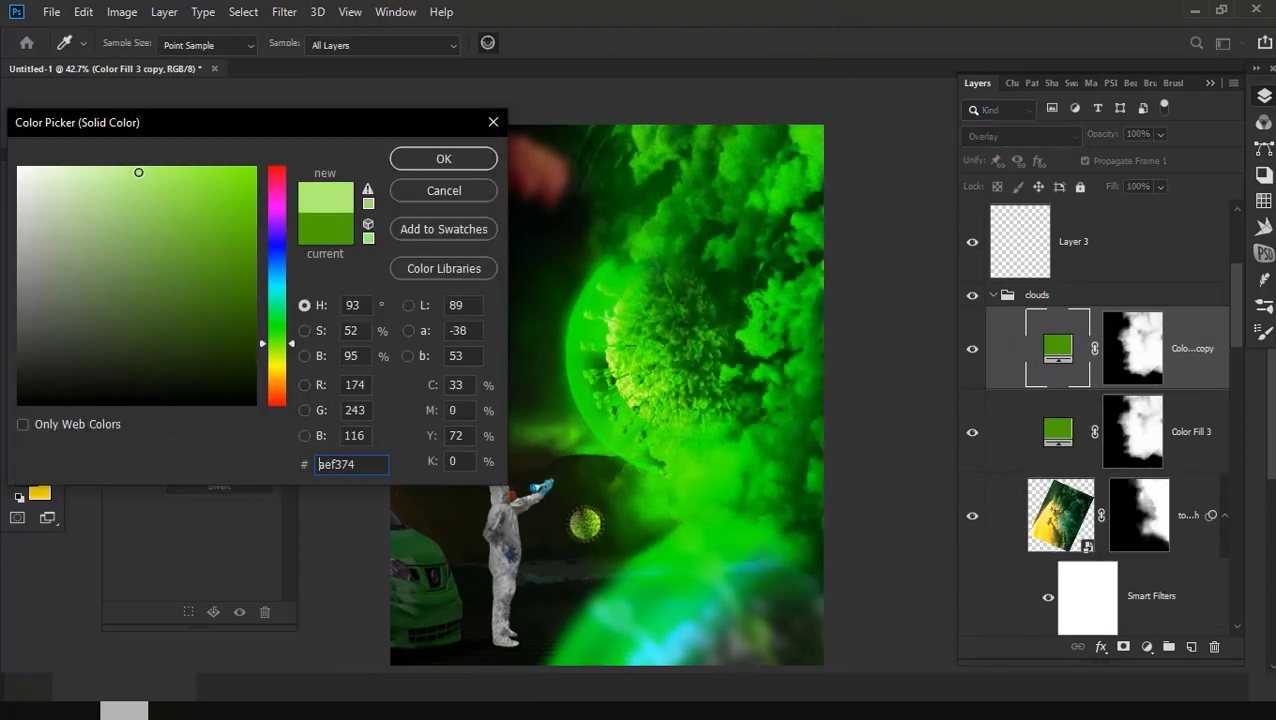
pyautogui.click(432, 160)
pyautogui.click(1020, 136)
pyautogui.click(983, 408)
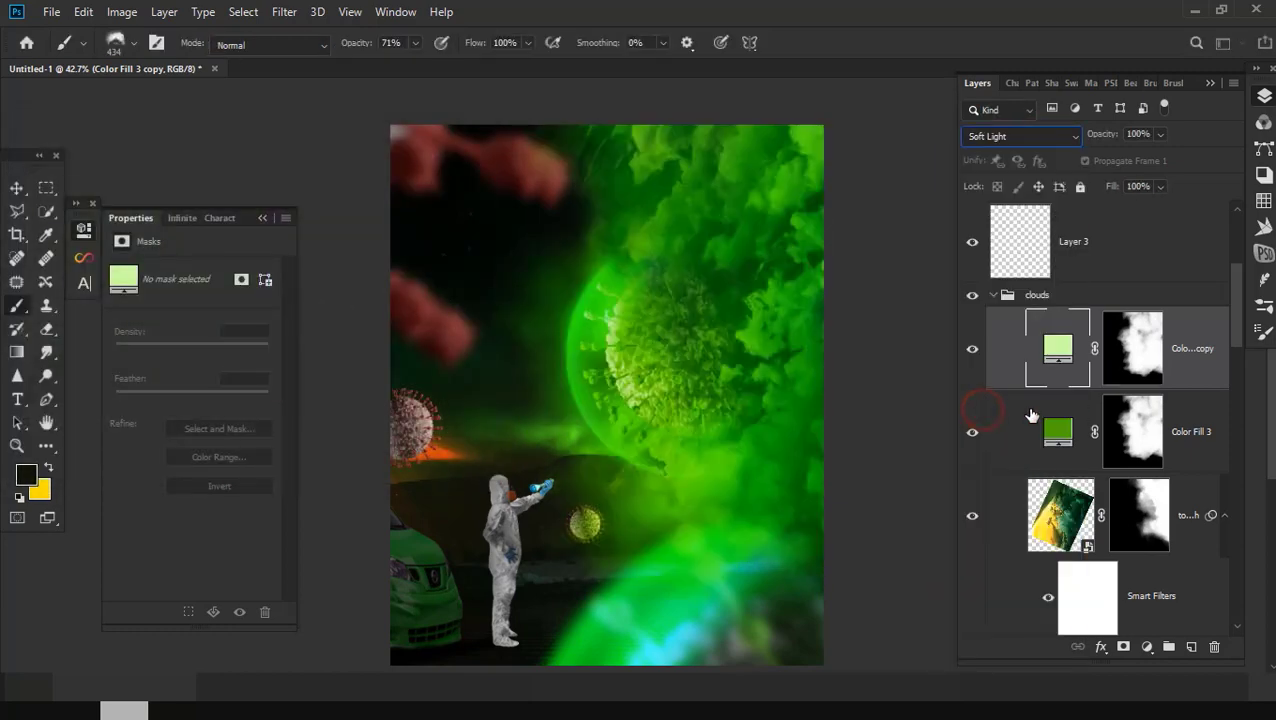
pyautogui.click(1160, 134)
pyautogui.moveTo(1102, 163); pyautogui.dragTo(1087, 161)
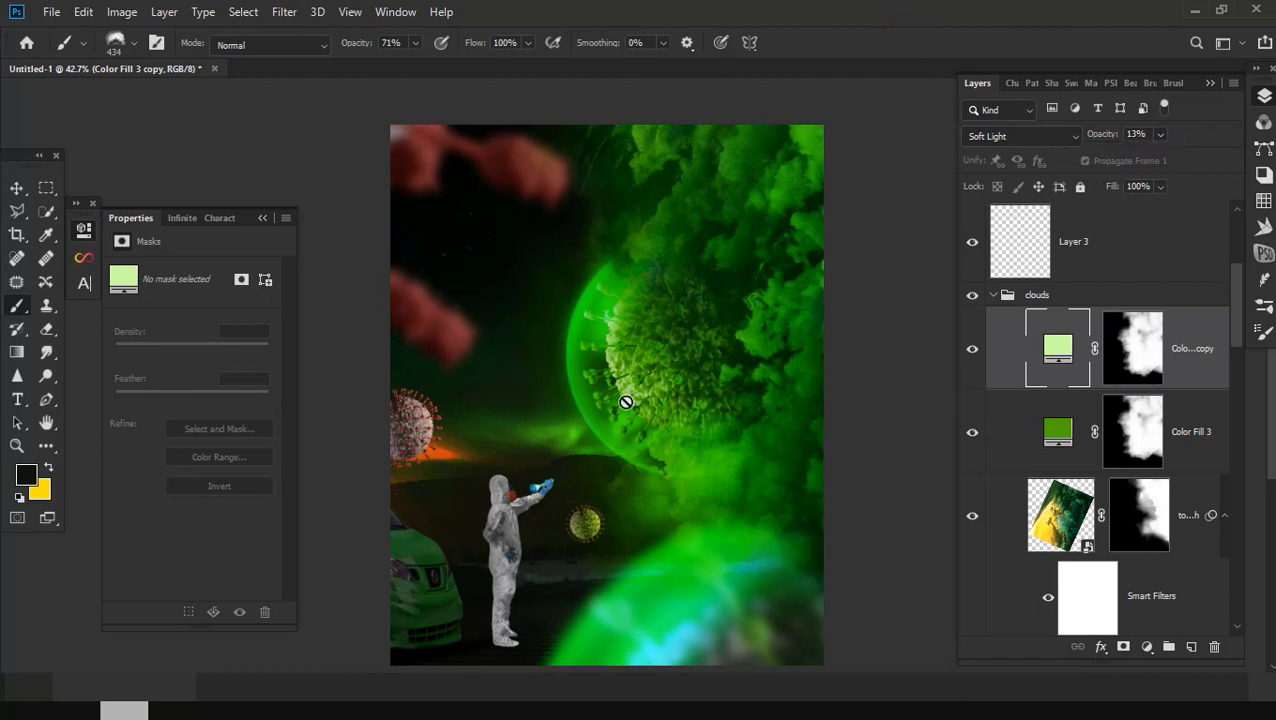
pyautogui.scroll(-1, 645, 421)
pyautogui.scroll(-2, 1135, 528)
# Step: Collapse the doc group, then add a new layer inside a new group named 'light'
pyautogui.scroll(-2, 1135, 528)
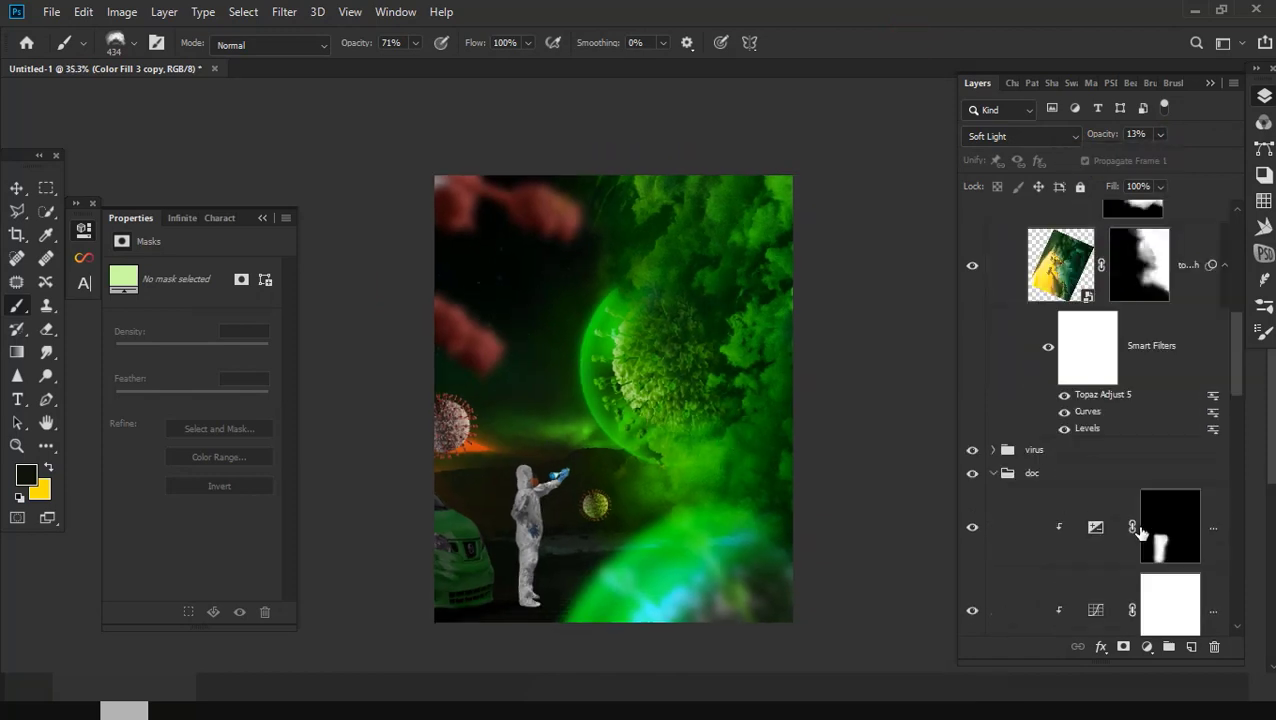
pyautogui.scroll(-3, 1090, 460)
pyautogui.click(1030, 396)
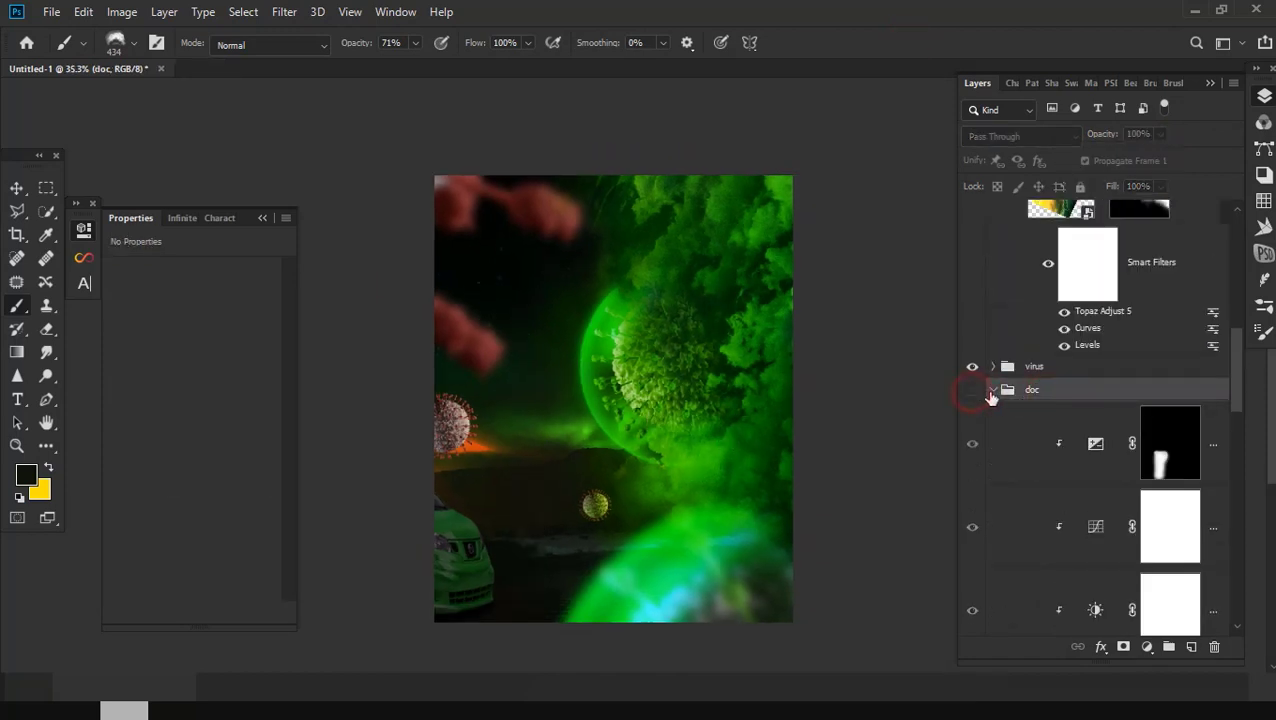
pyautogui.click(994, 392)
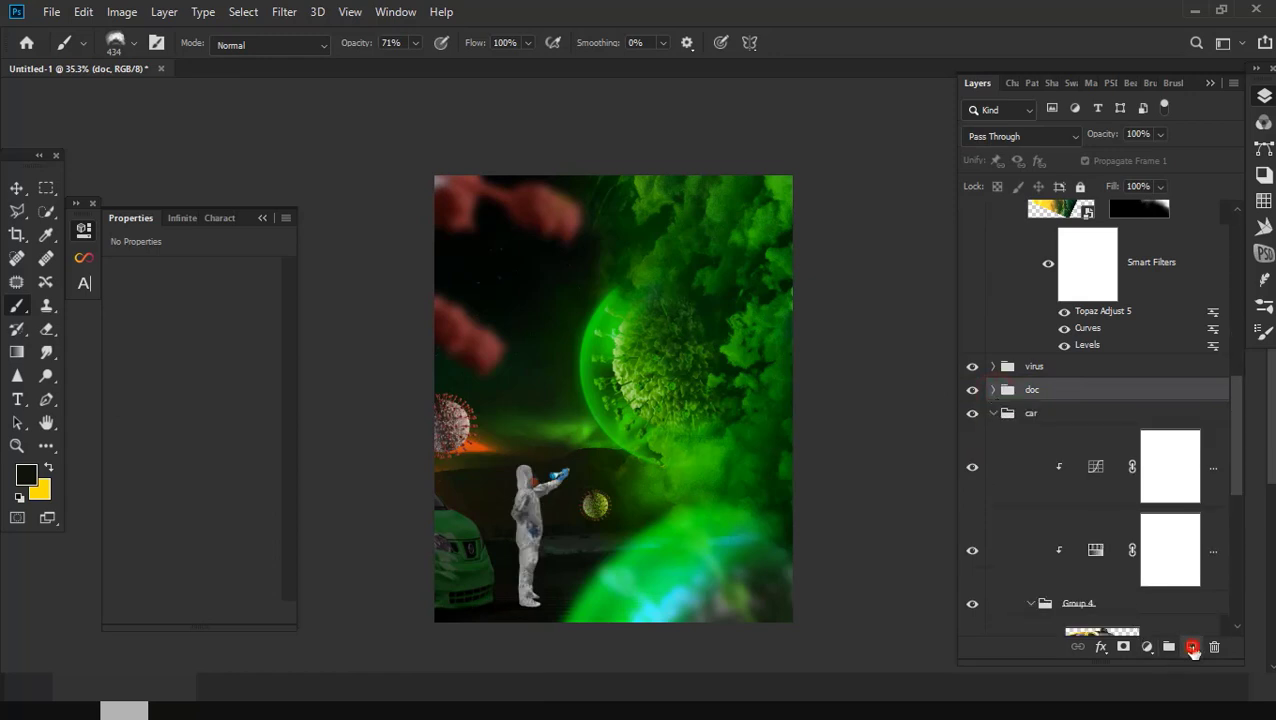
pyautogui.click(1191, 646)
pyautogui.hotkey('ctrl', 'g')
pyautogui.doubleClick(1036, 392)
pyautogui.write('light')
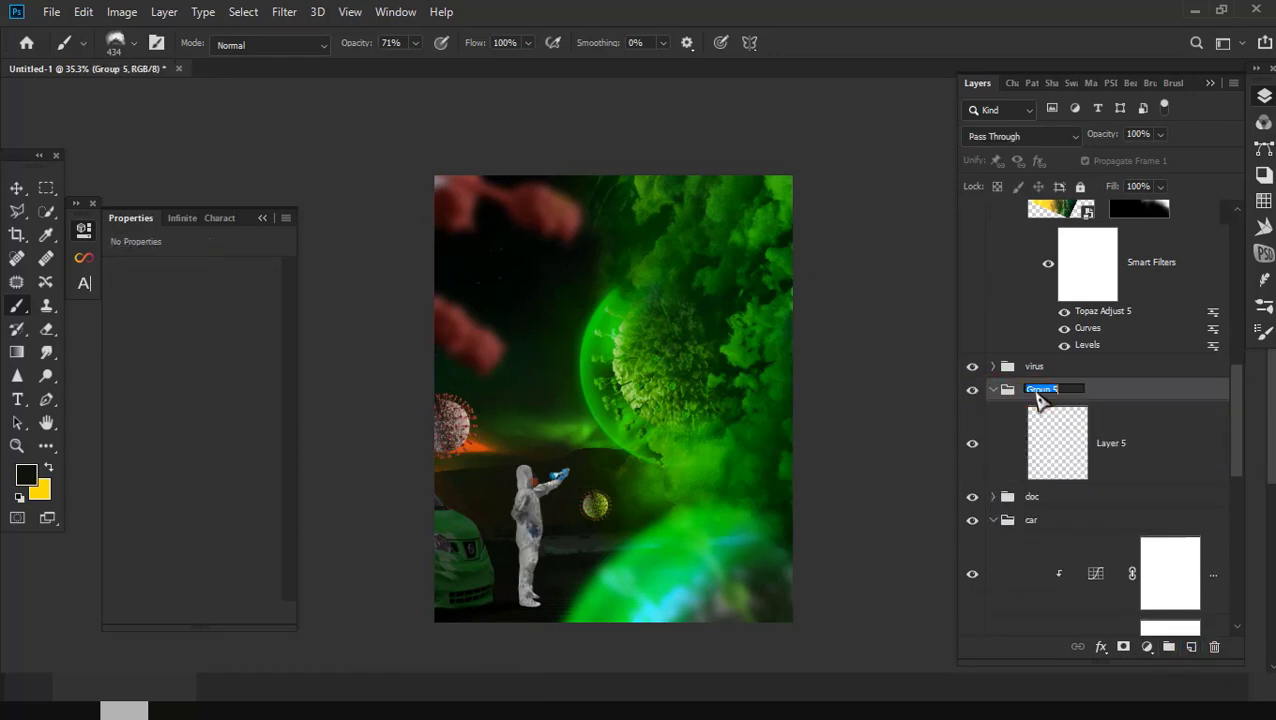
pyautogui.click(1090, 420)
# Step: Fill Layer 5 with white, then drop its lightness to solid black with Hue/Saturation
pyautogui.click(83, 11)
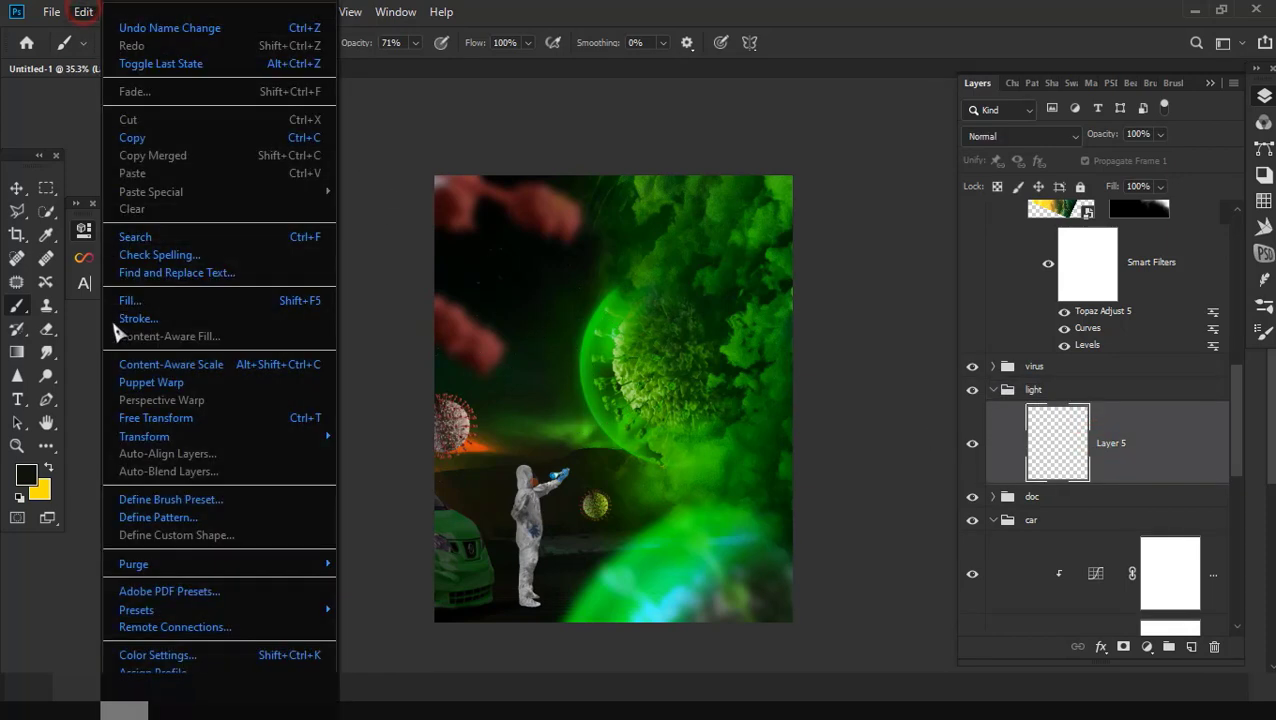
pyautogui.click(130, 300)
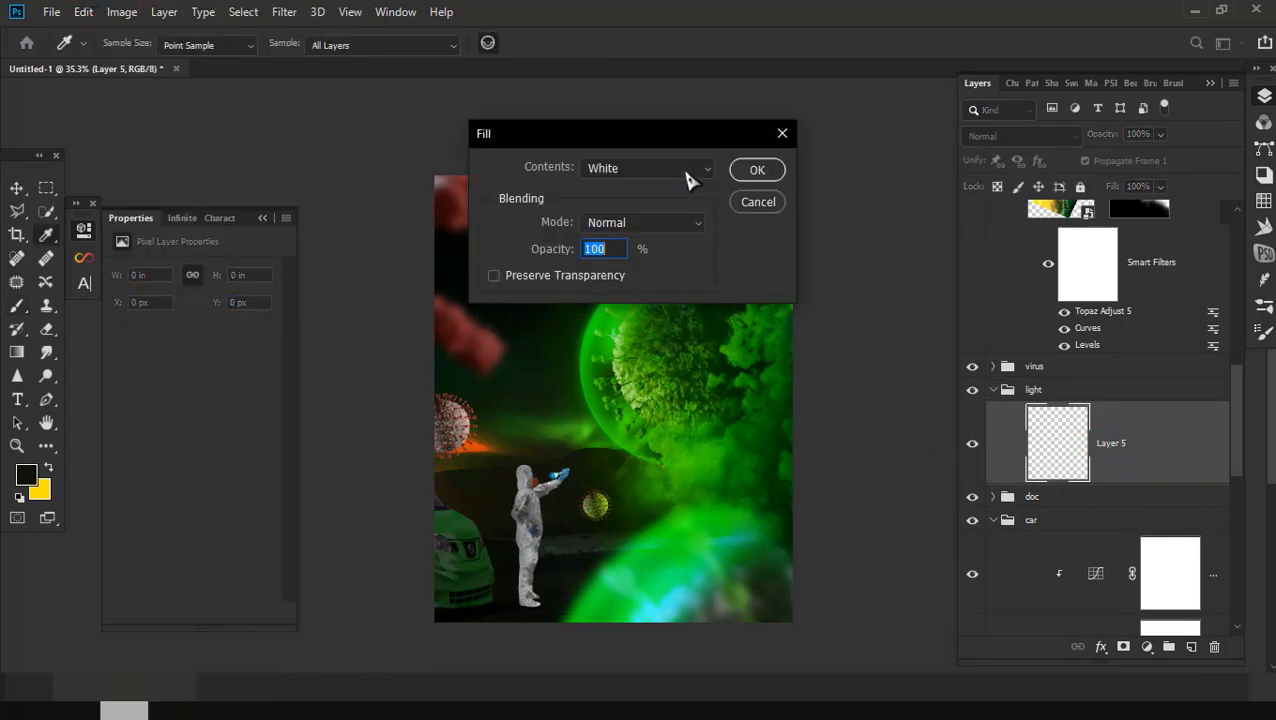
pyautogui.click(757, 170)
pyautogui.press('b')
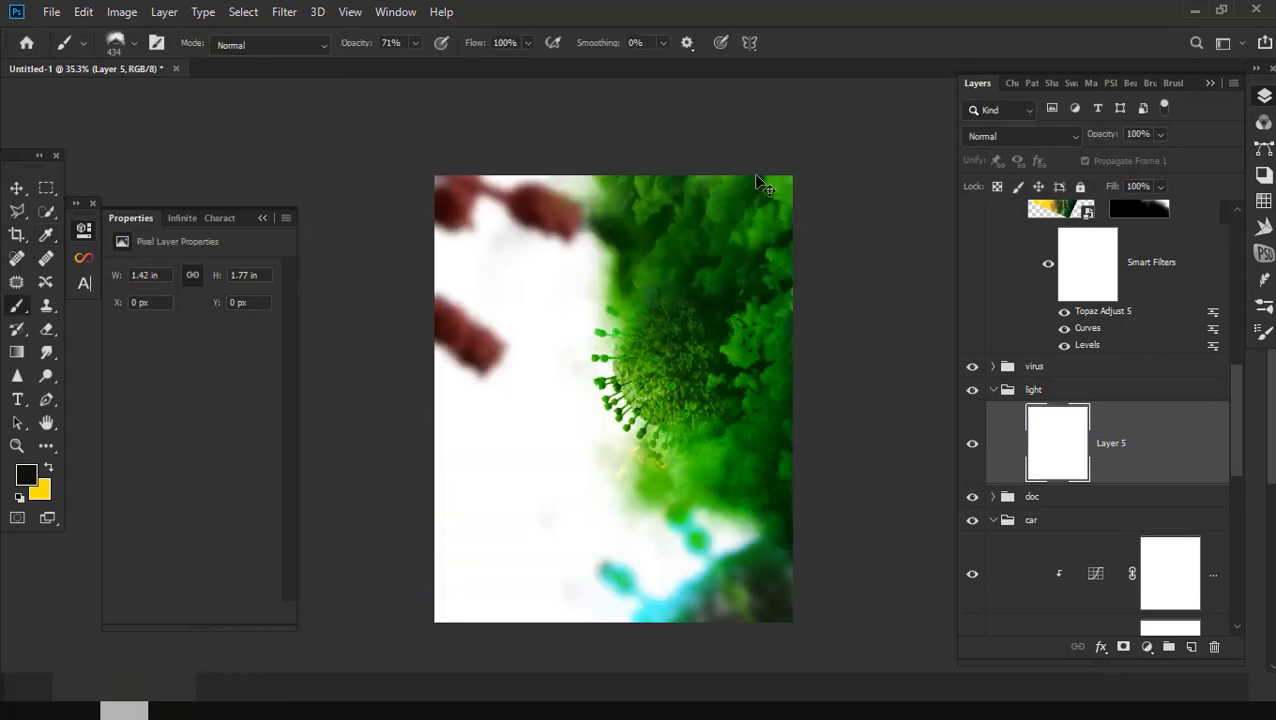
pyautogui.hotkey('ctrl', 'u')
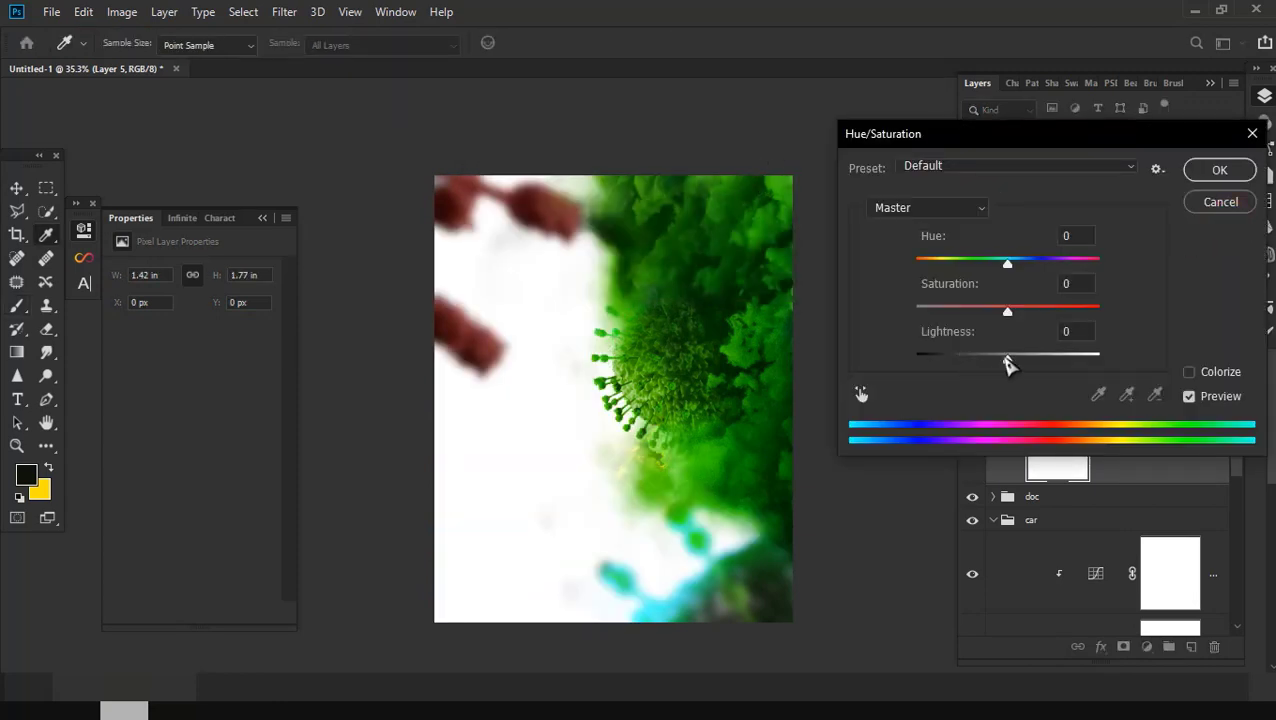
pyautogui.moveTo(1008, 366); pyautogui.dragTo(555, 341)
pyautogui.click(1199, 172)
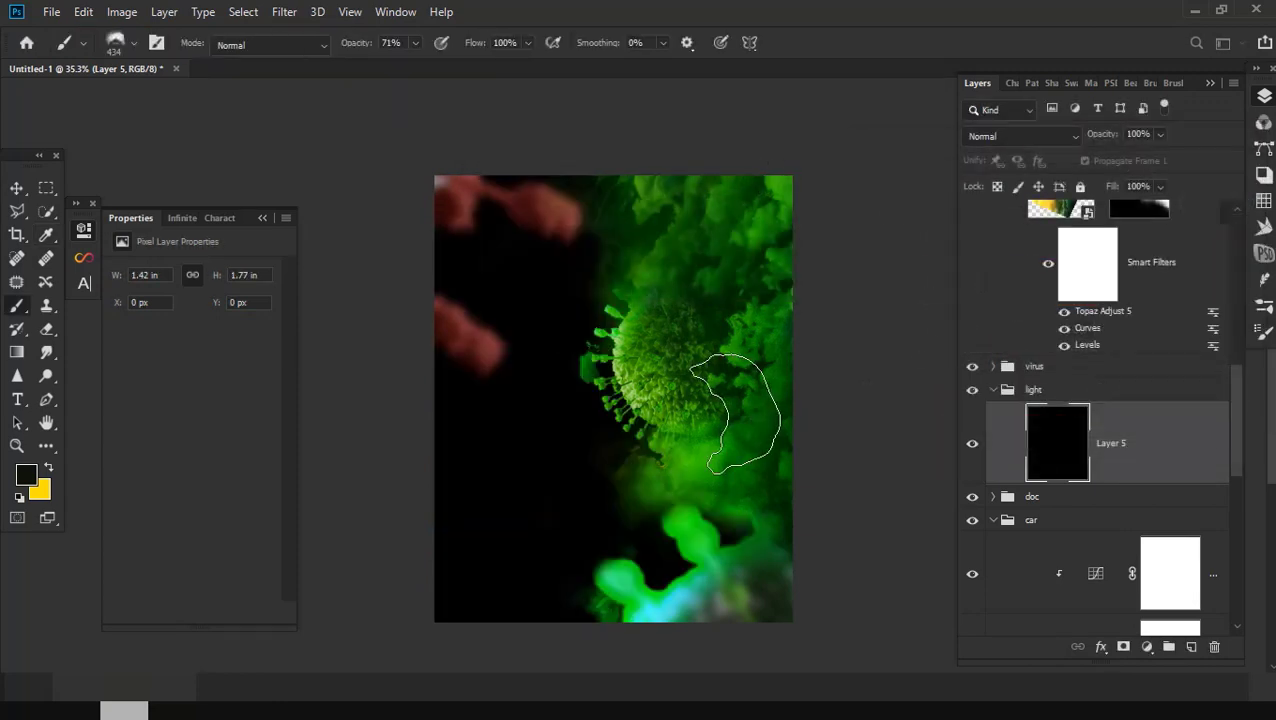
pyautogui.click(284, 12)
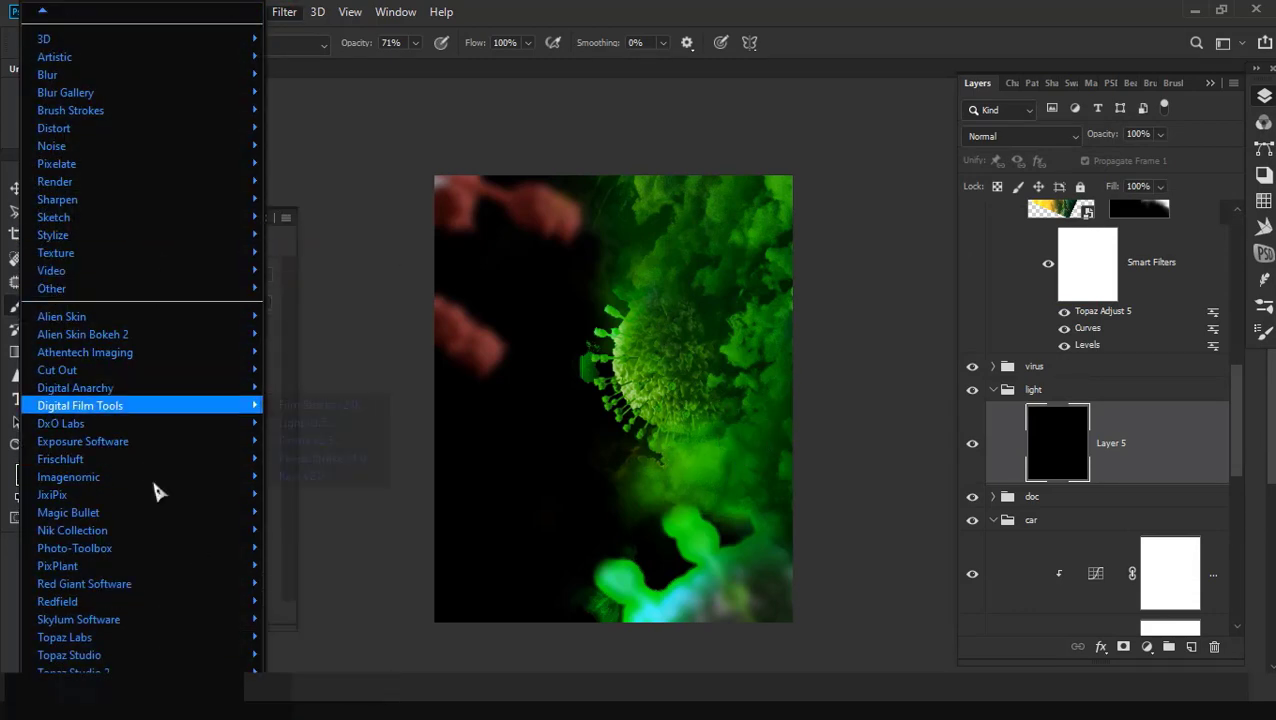
pyautogui.moveTo(84, 584)
pyautogui.click(328, 583)
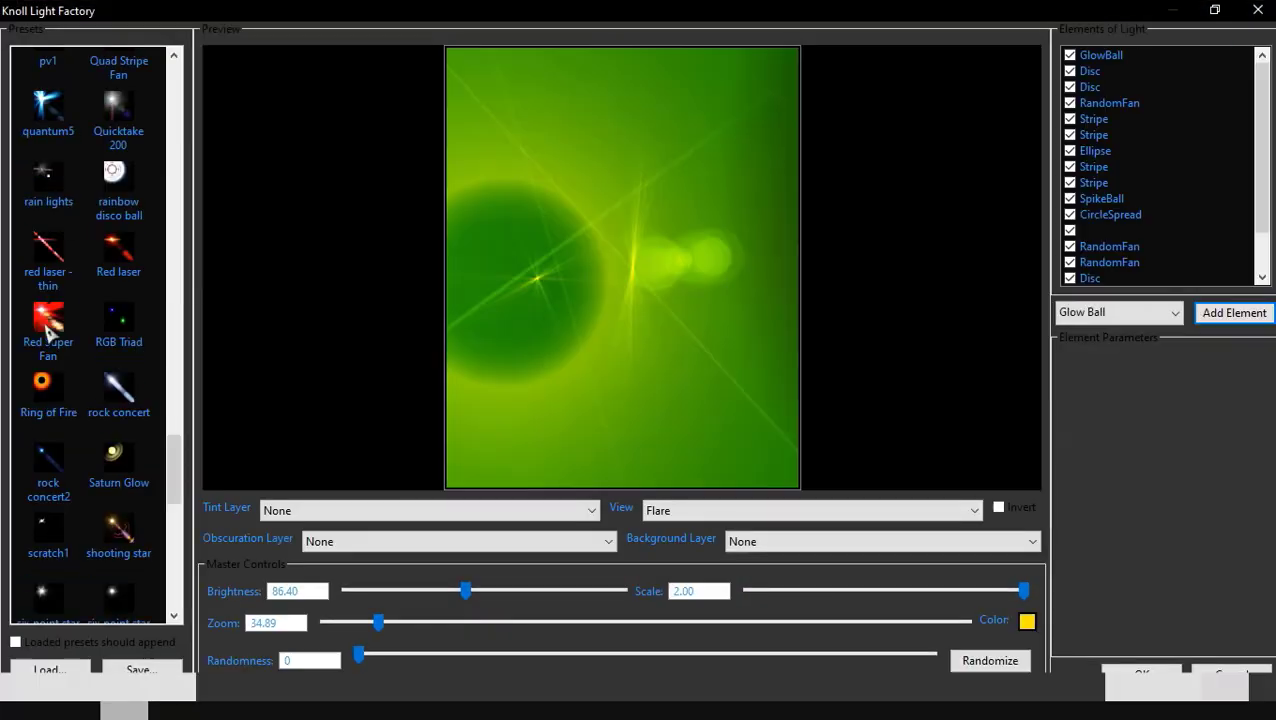
# Step: Render the Red Super Fan flare onto Layer 5 with its bright centre repositioned
pyautogui.click(47, 320)
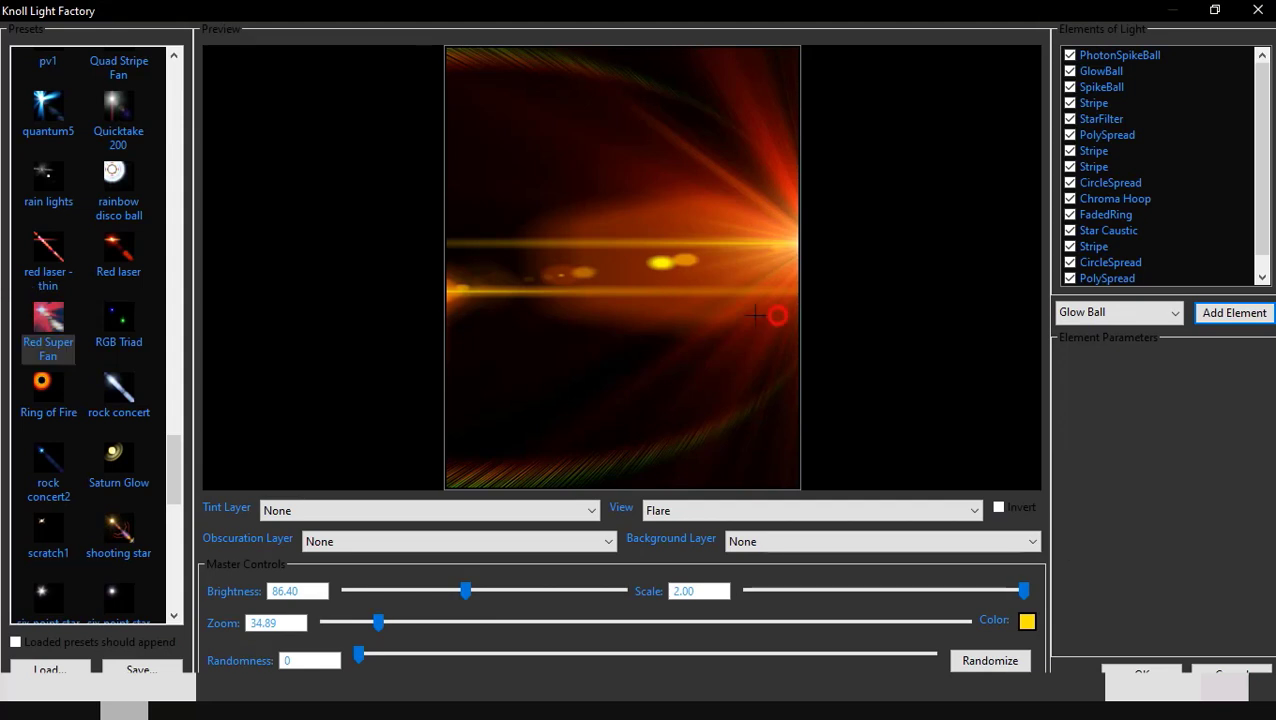
pyautogui.moveTo(755, 315); pyautogui.dragTo(755, 259)
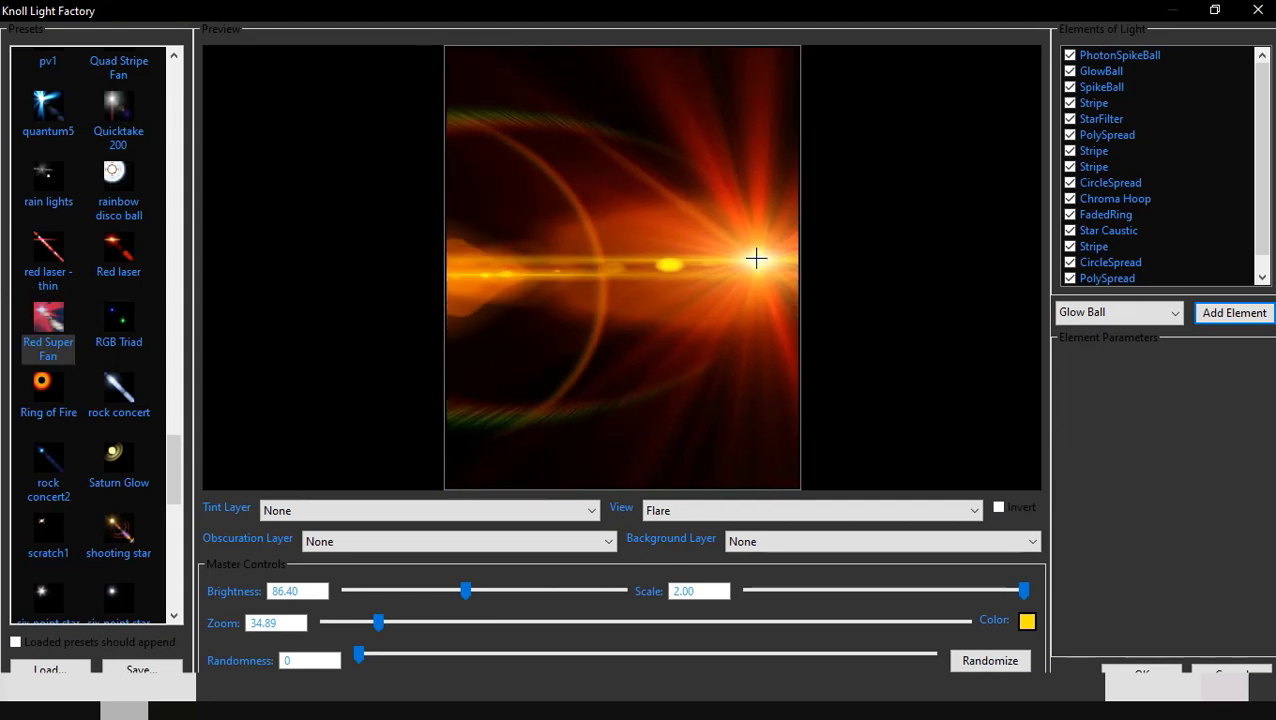
pyautogui.press('Return')
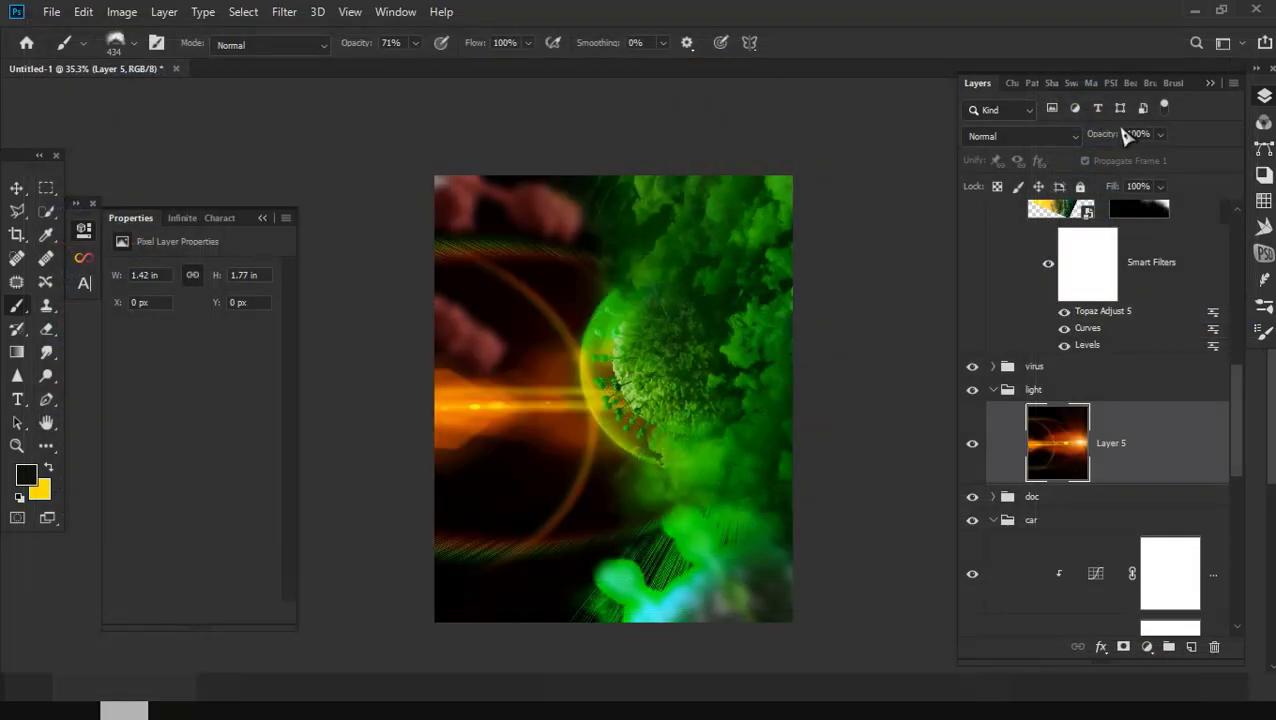
# Step: Set the flare layer to Screen blending and convert it to a smart object
pyautogui.click(1045, 136)
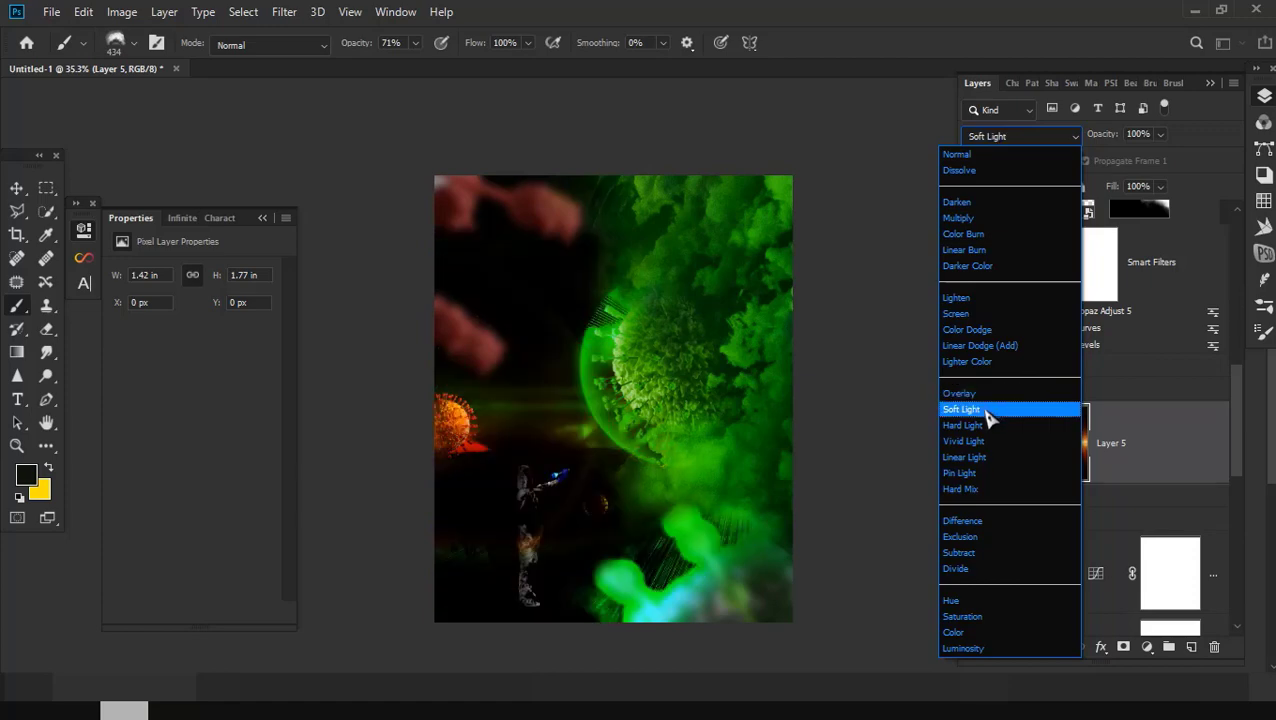
pyautogui.click(977, 313)
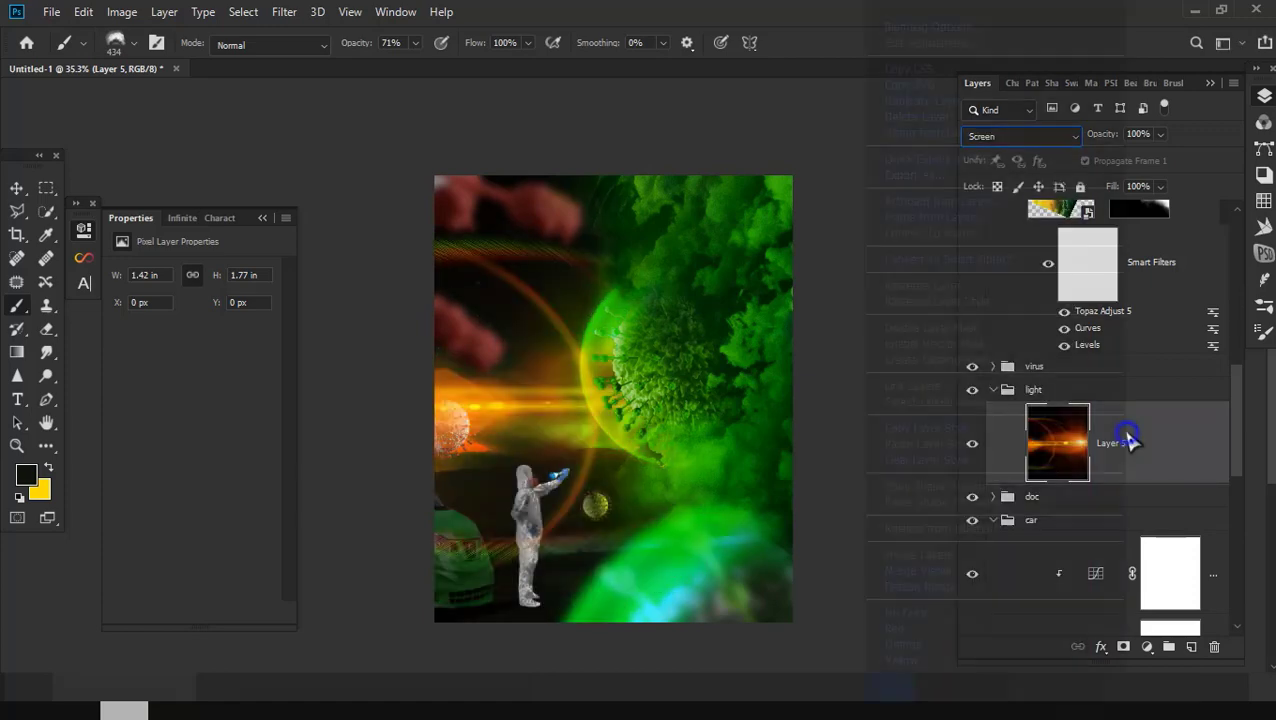
pyautogui.rightClick(1128, 436)
pyautogui.click(905, 259)
# Step: Add a Motion Blur with a distance of 141 pixels to the flare
pyautogui.click(282, 12)
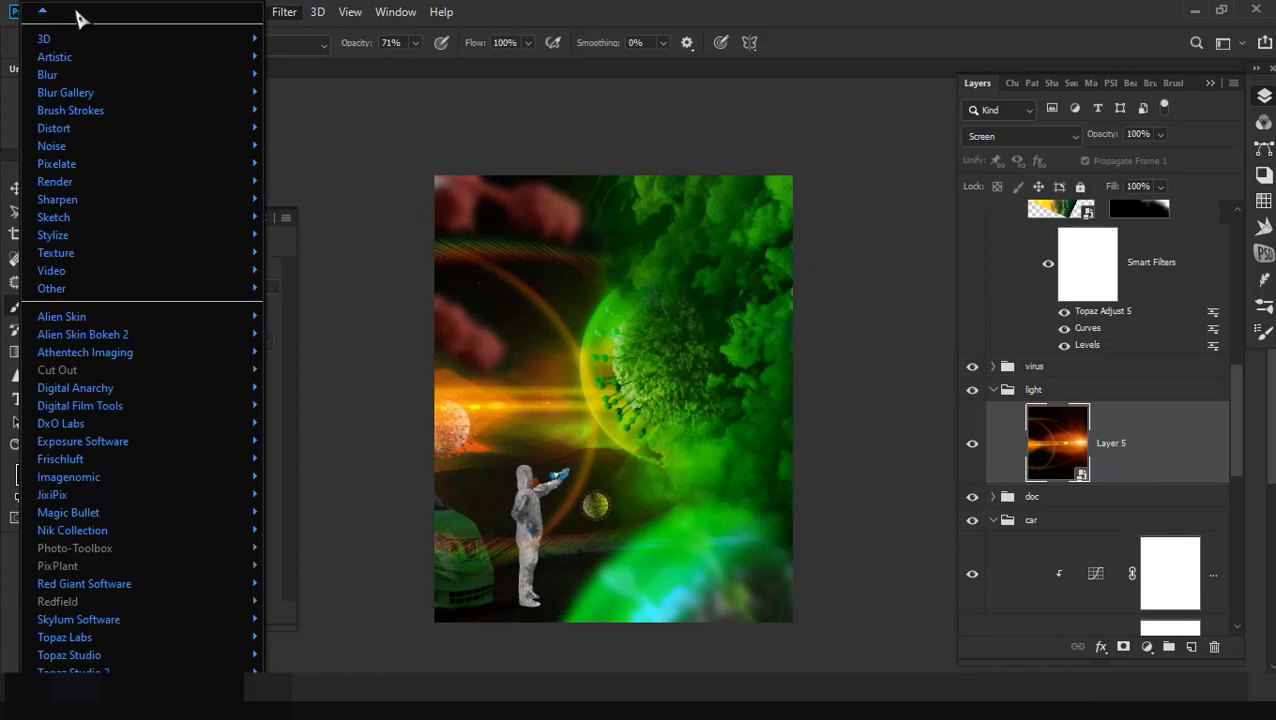
pyautogui.moveTo(349, 11)
pyautogui.click(812, 35)
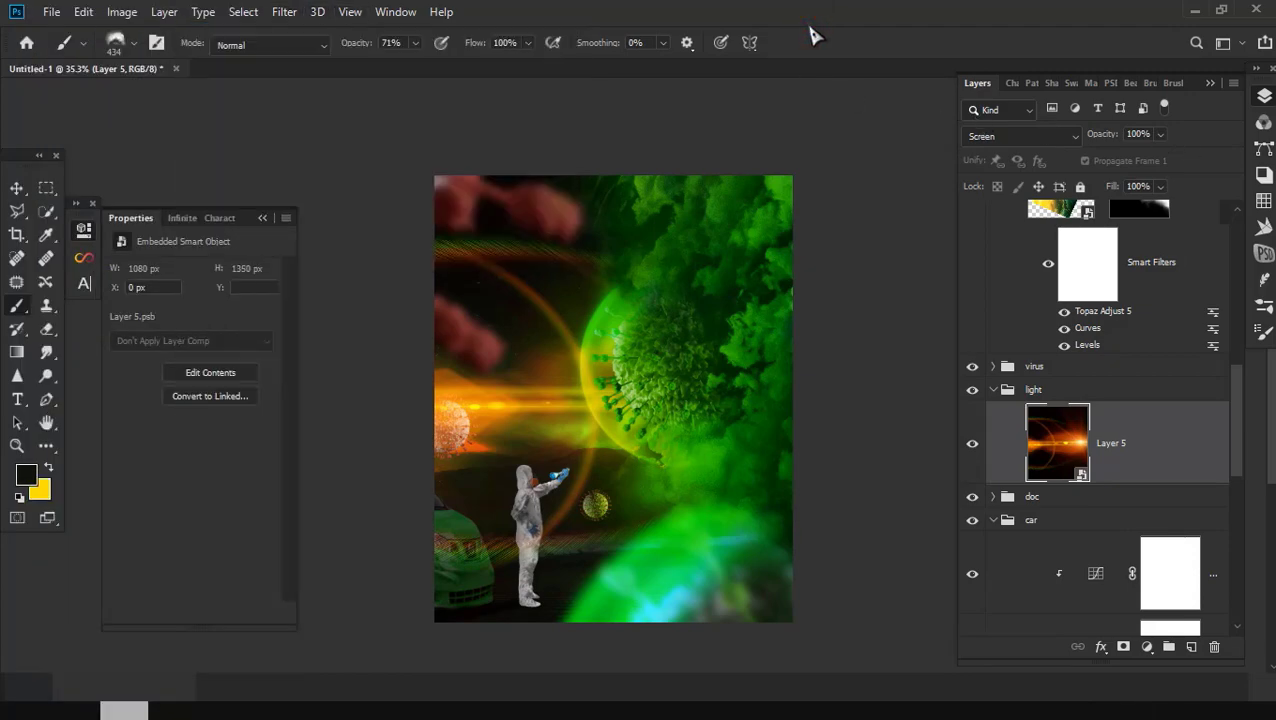
pyautogui.click(245, 12)
pyautogui.moveTo(140, 128)
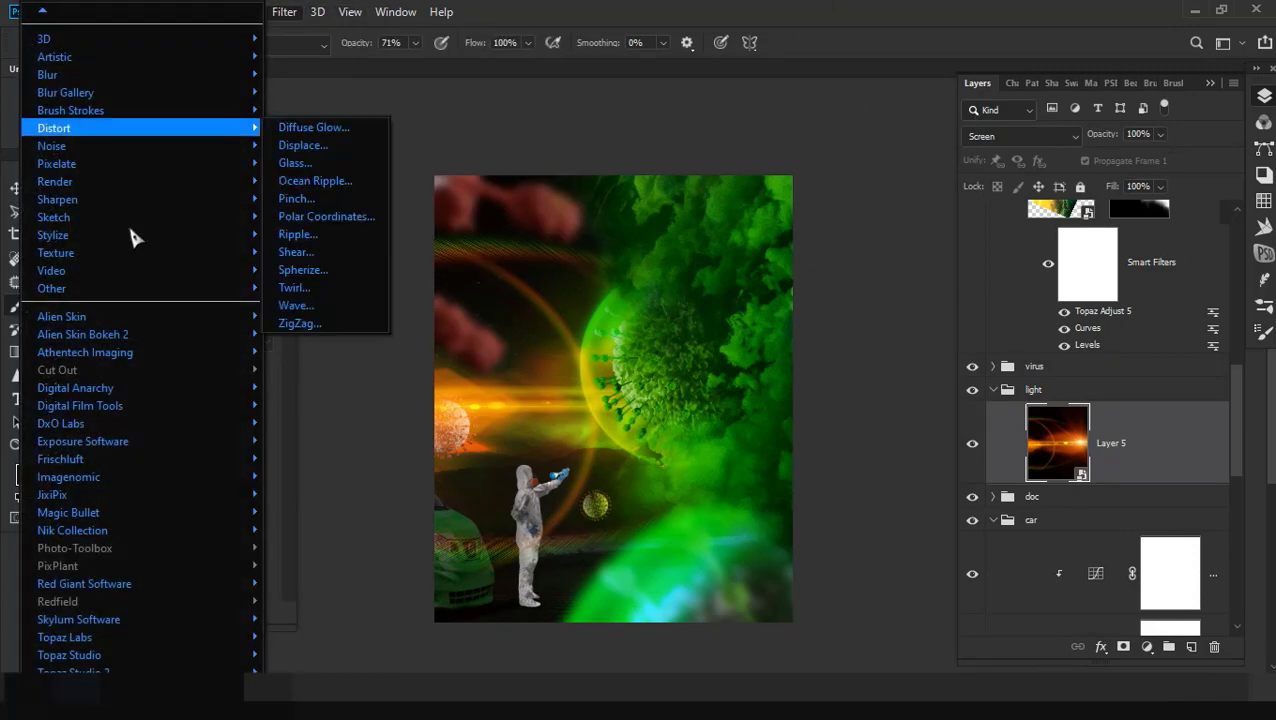
pyautogui.click(316, 181)
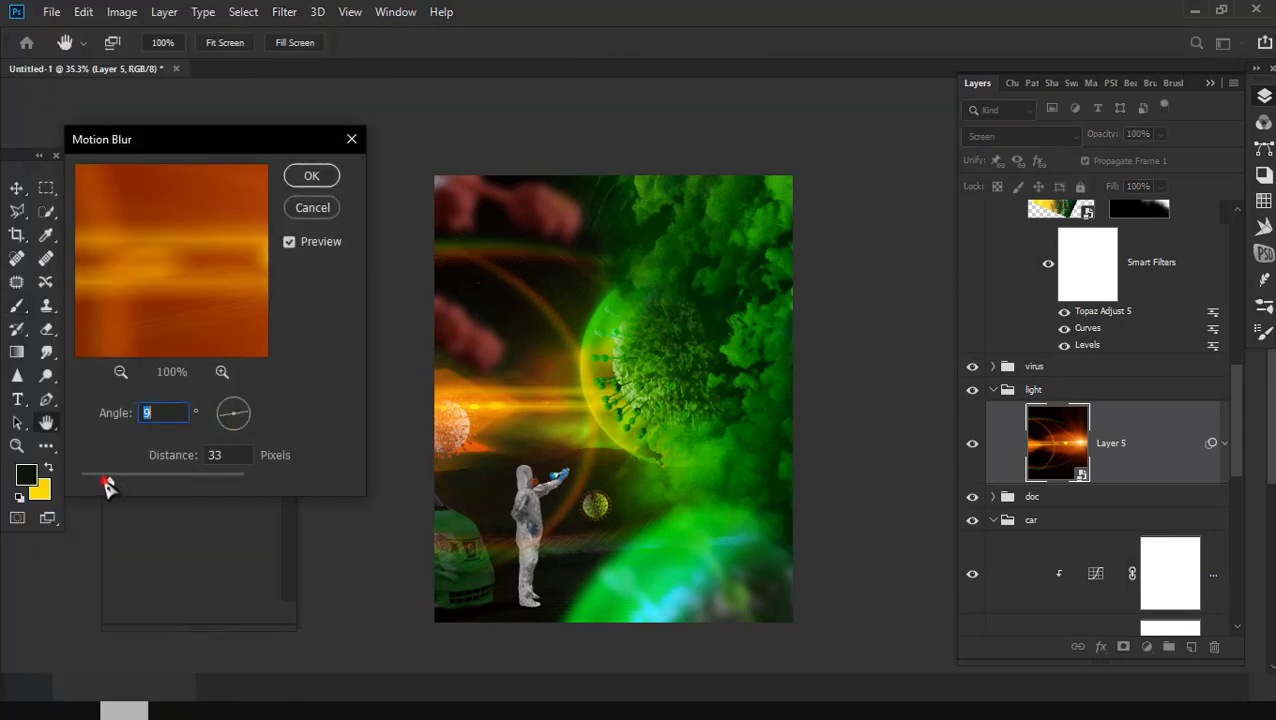
pyautogui.moveTo(107, 485); pyautogui.dragTo(194, 486)
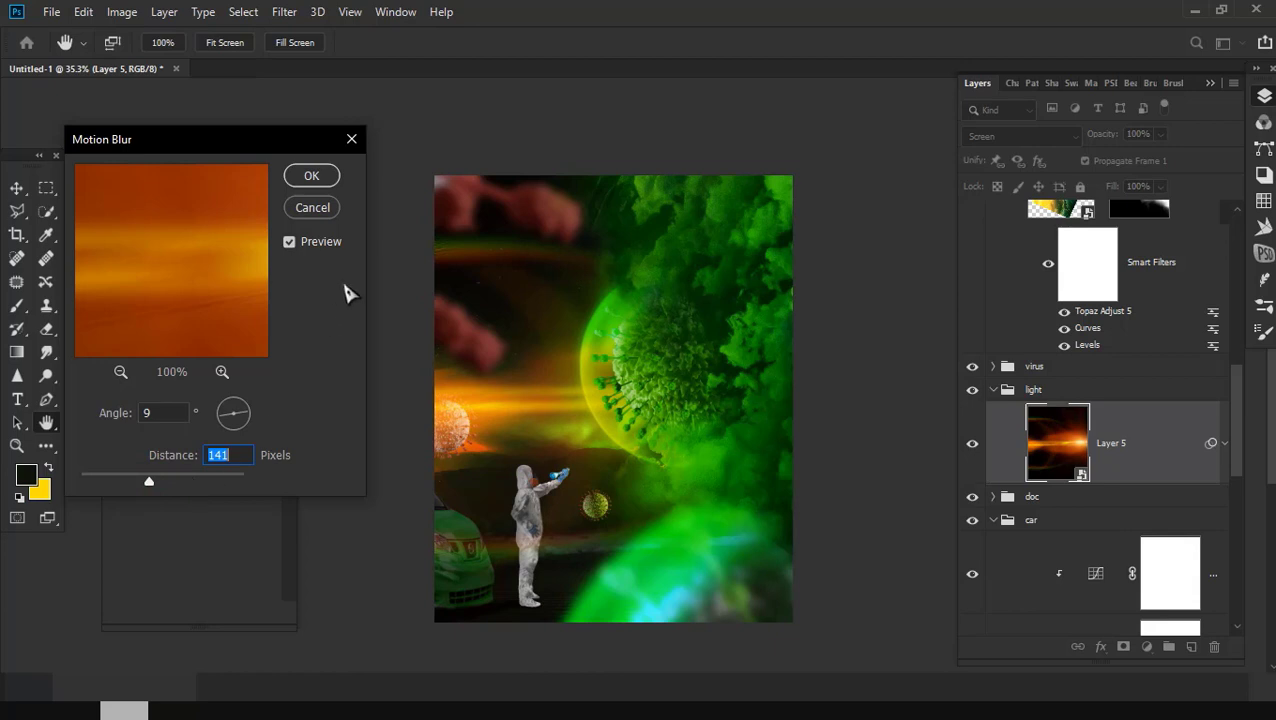
pyautogui.click(307, 177)
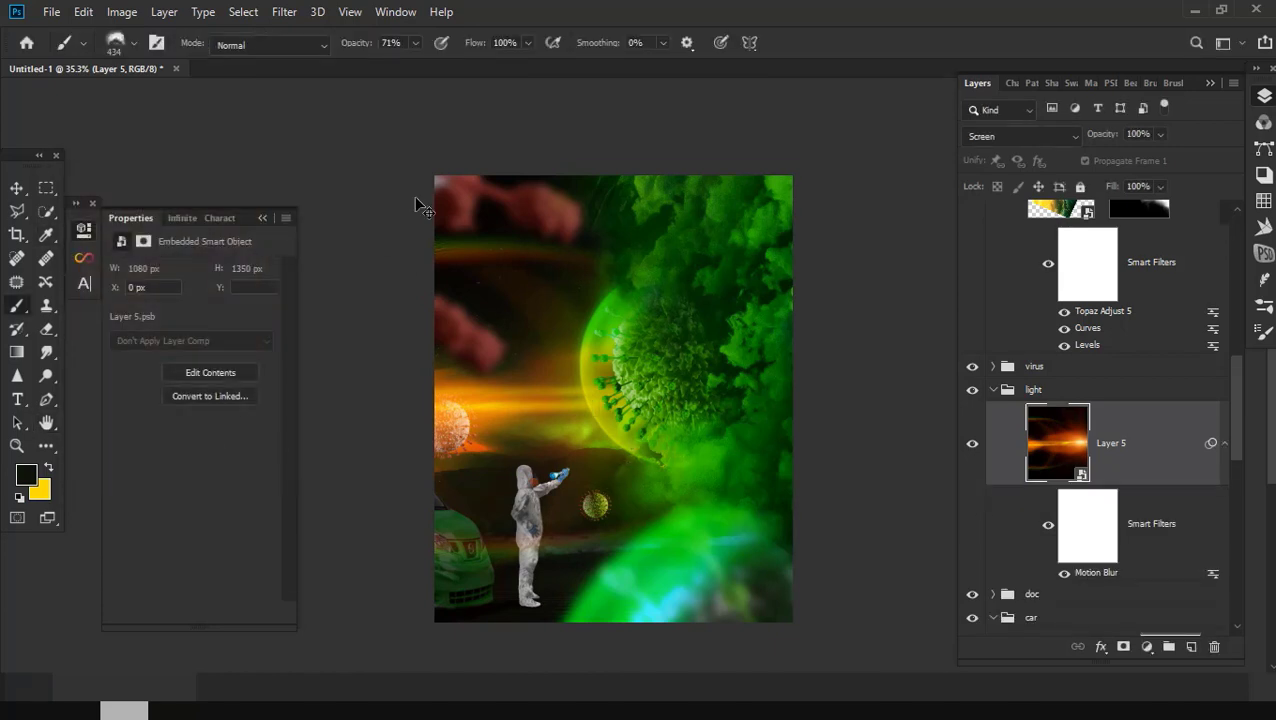
# Step: Add a Hue/Saturation filter to the flare with Hue +19 and Lightness −22
pyautogui.hotkey('ctrl', 'u')
pyautogui.moveTo(187, 257)
pyautogui.mouseDown()
pyautogui.moveTo(67, 260)
pyautogui.moveTo(210, 281)
pyautogui.mouseUp()
pyautogui.moveTo(205, 364)
pyautogui.mouseDown()
pyautogui.moveTo(225, 362)
pyautogui.moveTo(153, 365)
pyautogui.moveTo(171, 366)
pyautogui.mouseUp()
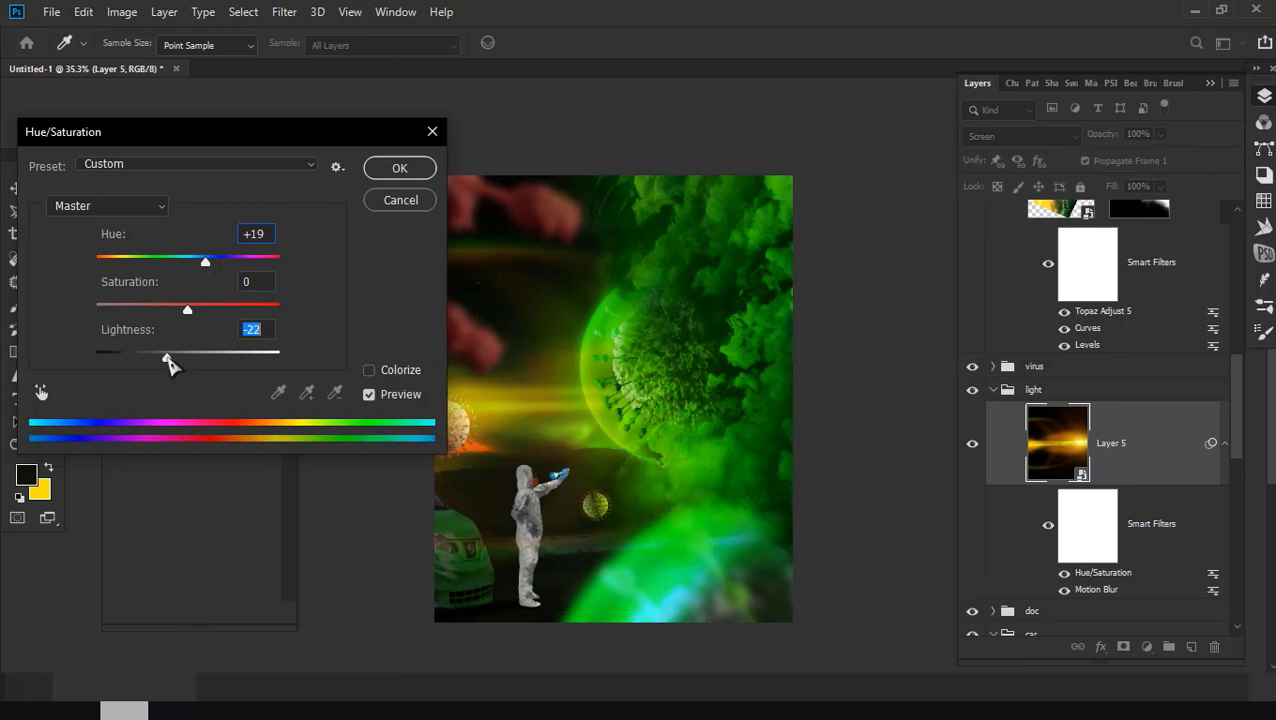
pyautogui.click(399, 168)
# Step: Rotate, flip horizontally and scale the flare into a diagonal beam from the flask
pyautogui.hotkey('ctrl', 't')
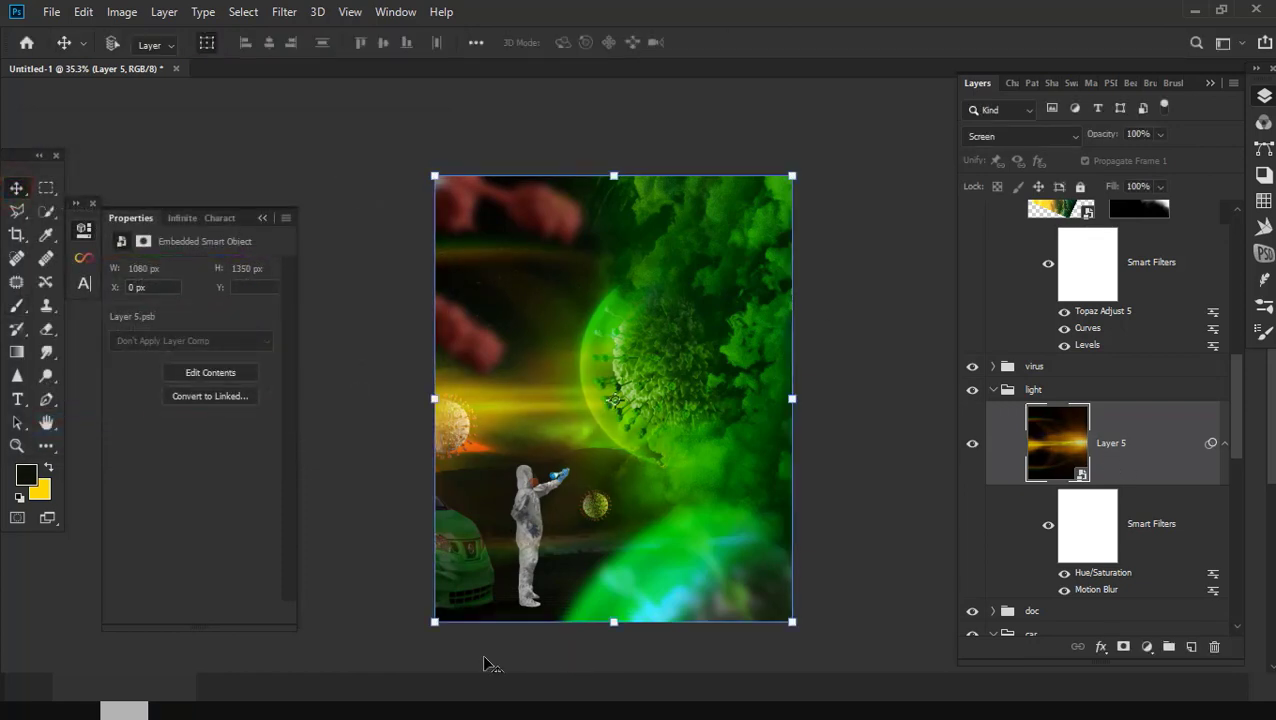
pyautogui.moveTo(425, 628); pyautogui.dragTo(564, 643)
pyautogui.scroll(-3, 608, 536)
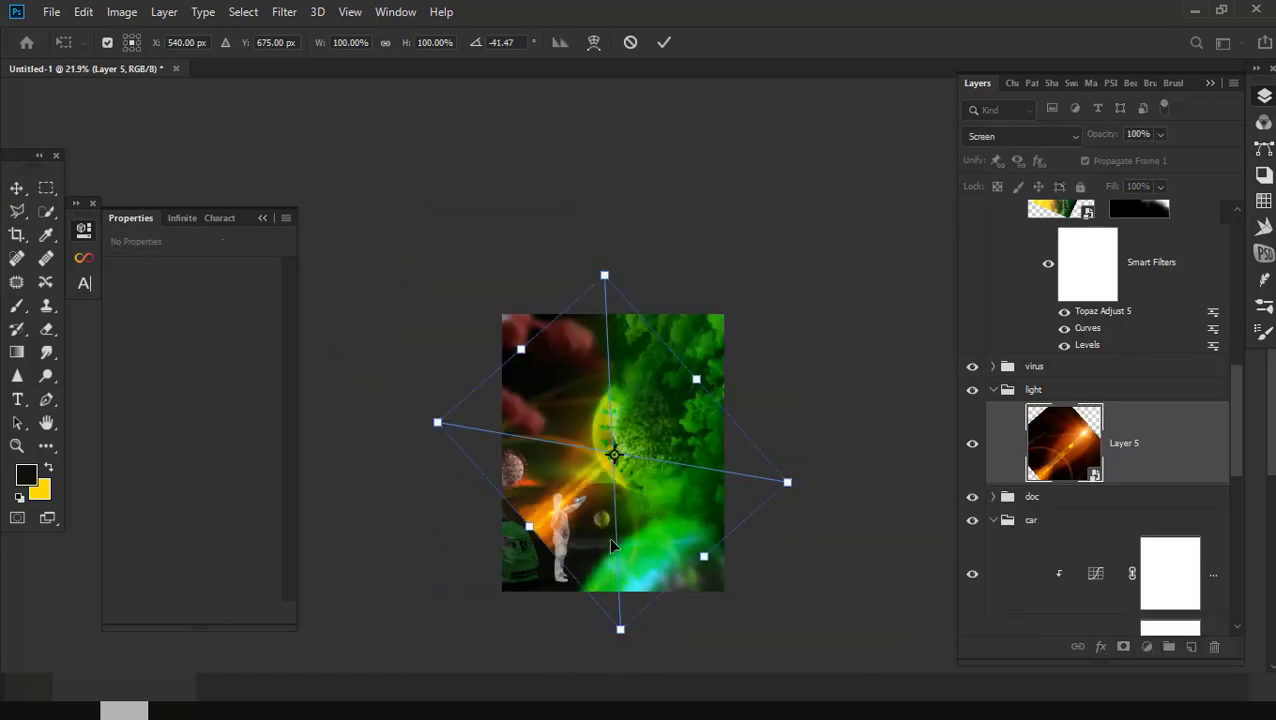
pyautogui.scroll(-2, 608, 536)
pyautogui.scroll(-1, 608, 536)
pyautogui.rightClick(578, 488)
pyautogui.click(486, 643)
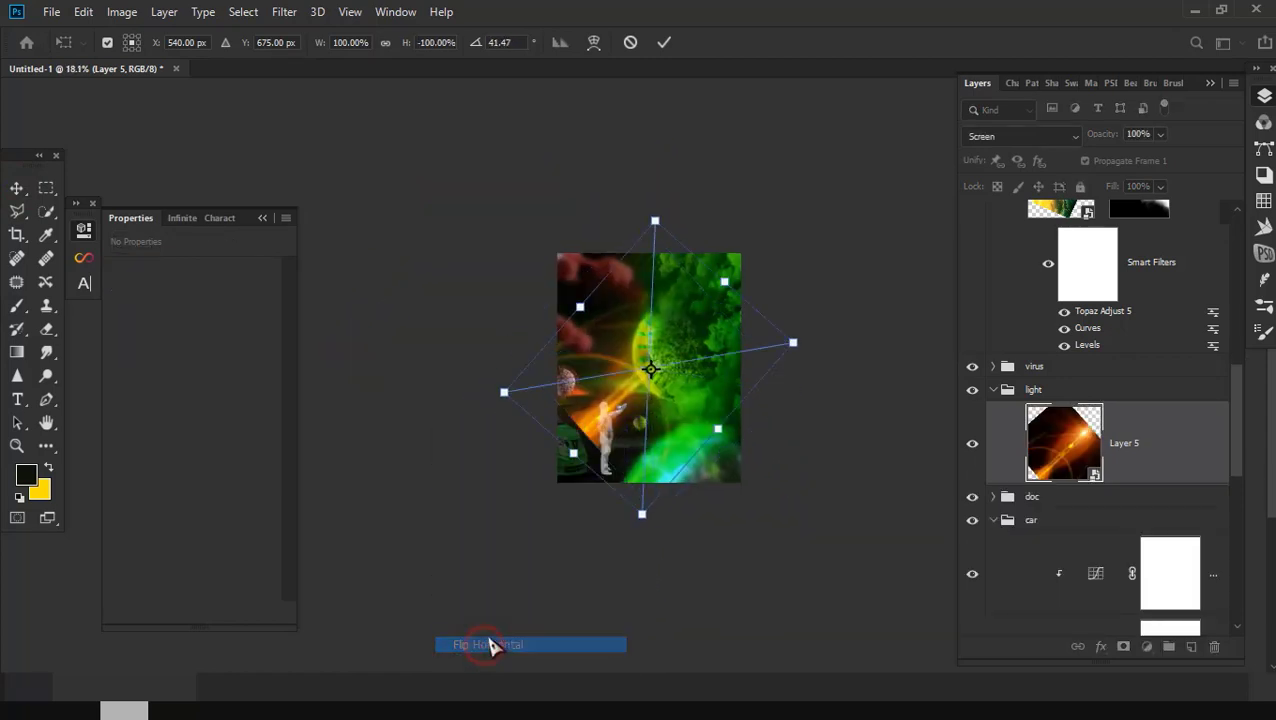
pyautogui.moveTo(479, 394)
pyautogui.mouseDown()
pyautogui.moveTo(669, 513)
pyautogui.moveTo(704, 460)
pyautogui.moveTo(655, 405)
pyautogui.mouseUp()
pyautogui.scroll(2, 668, 410)
pyautogui.scroll(2, 668, 410)
pyautogui.press('Return')
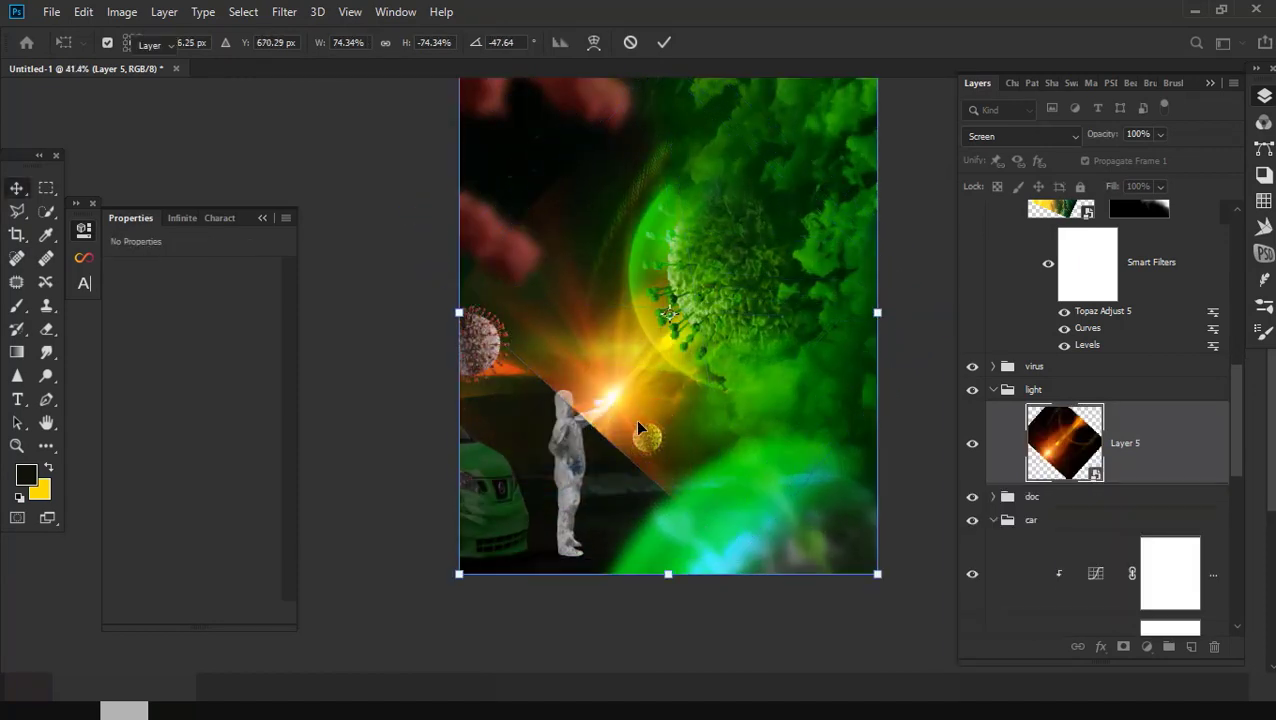
# Step: Lower the flare's Motion Blur distance to 34 pixels
pyautogui.scroll(2, 670, 405)
pyautogui.scroll(-2, 673, 410)
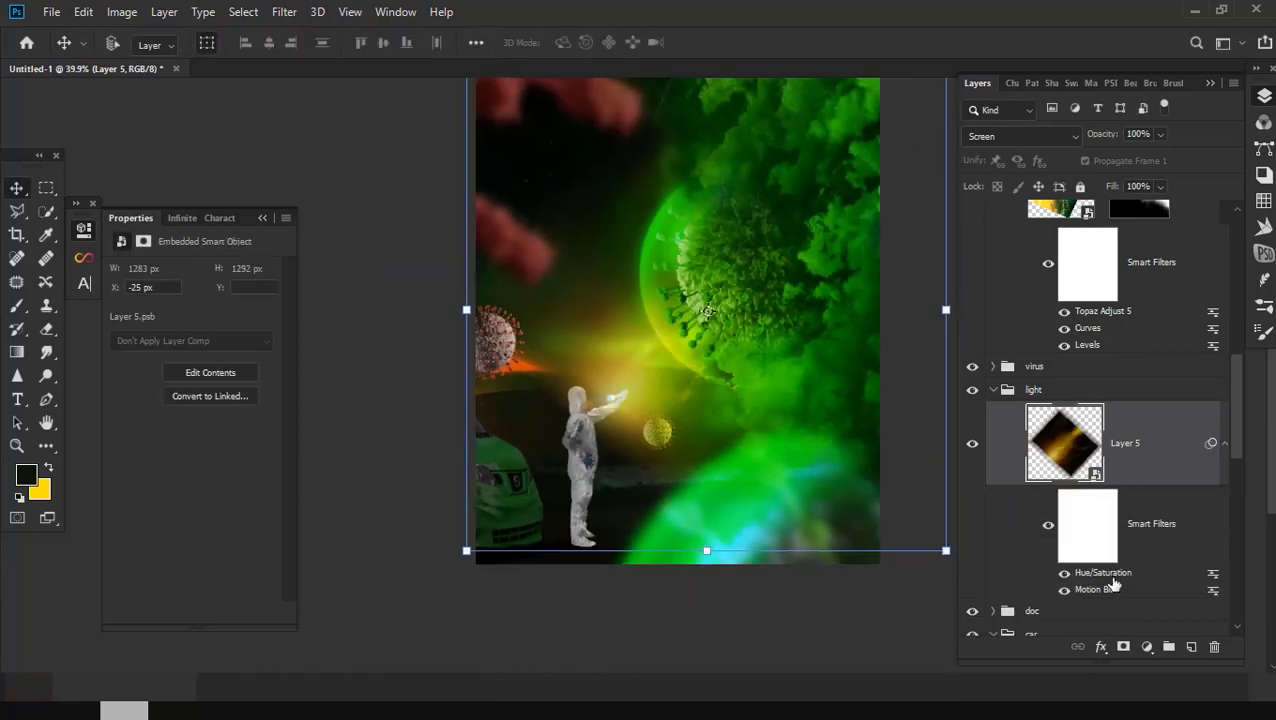
pyautogui.doubleClick(1100, 590)
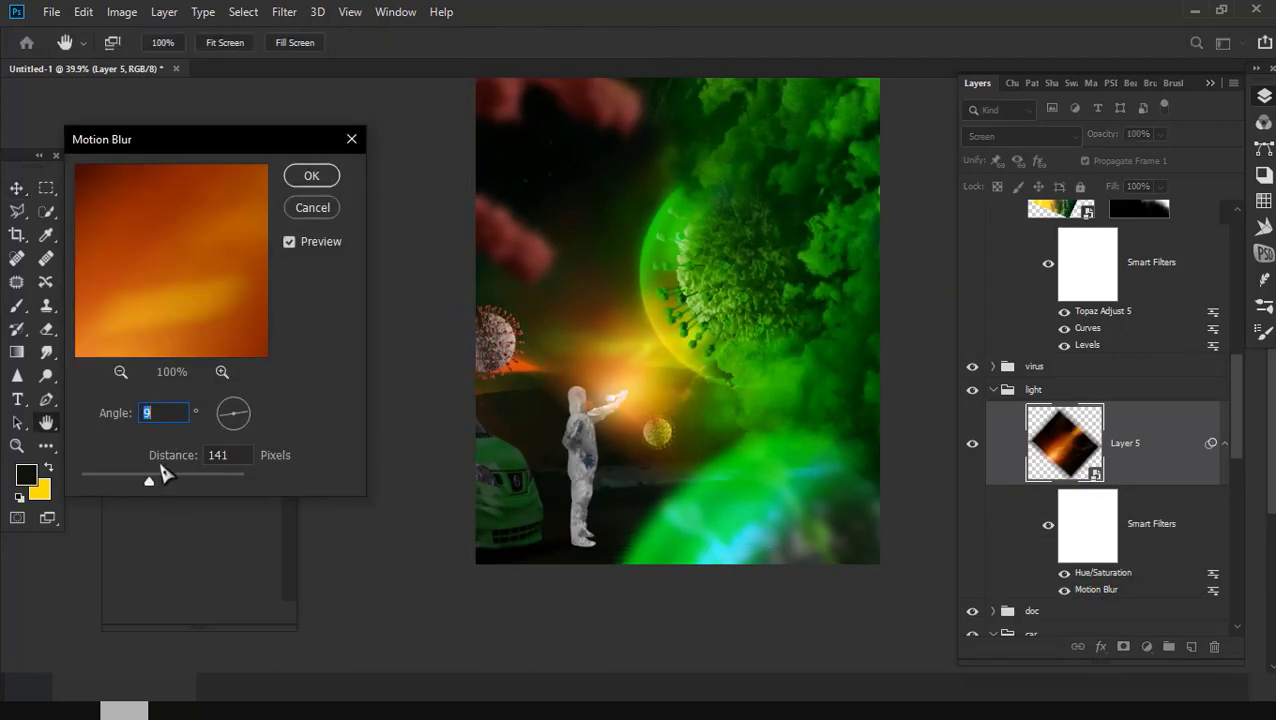
pyautogui.moveTo(166, 478); pyautogui.dragTo(110, 480)
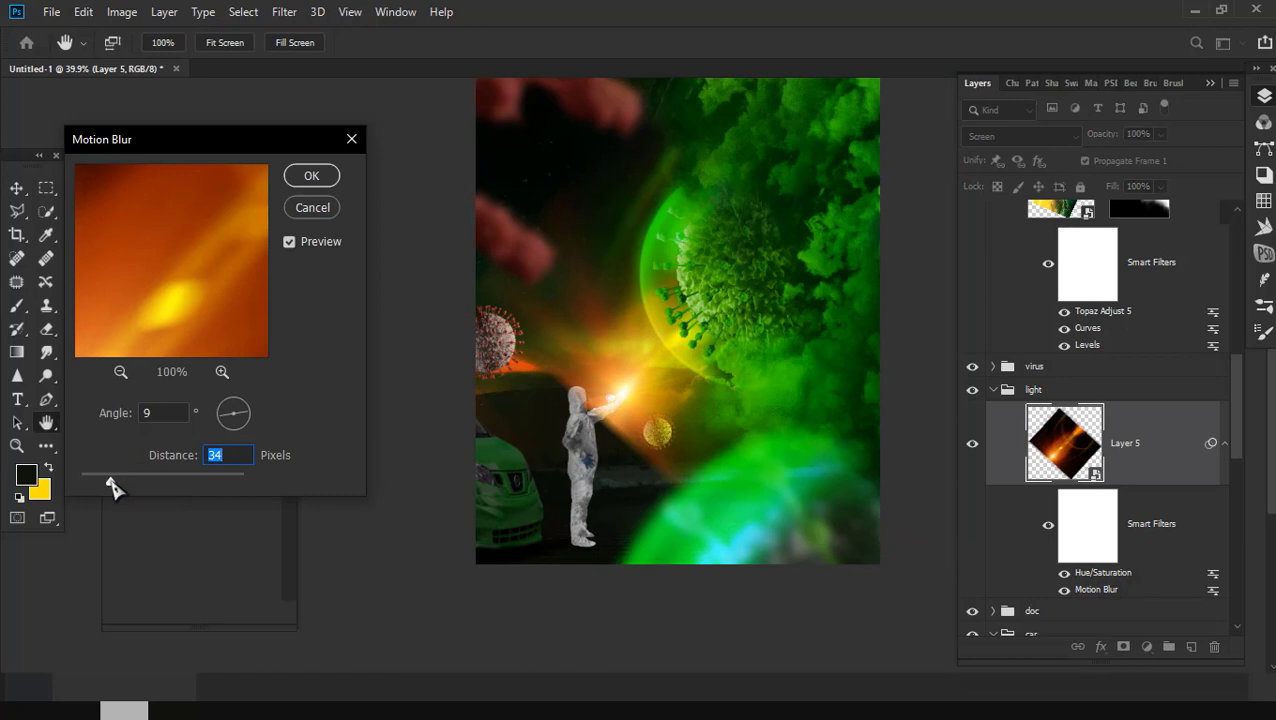
pyautogui.click(311, 176)
# Step: Nudge the beam slightly left and cut the Motion Blur distance to 12 pixels
pyautogui.scroll(2, 647, 435)
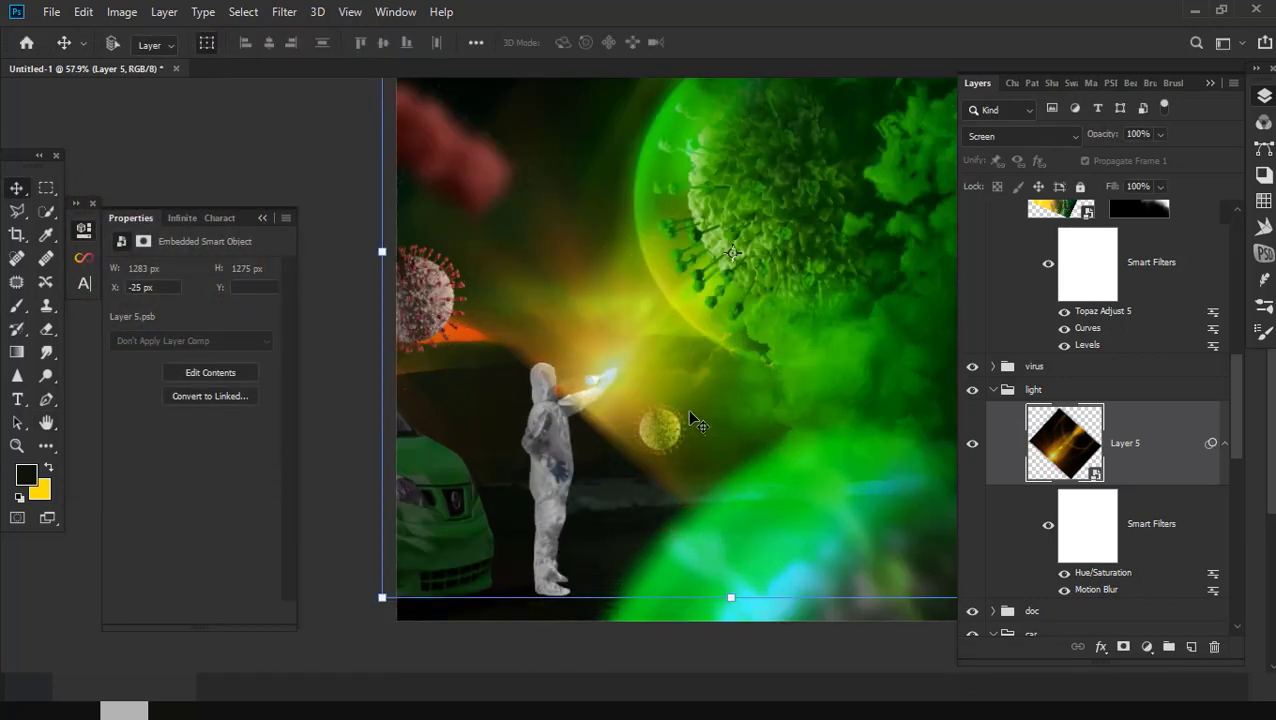
pyautogui.moveTo(639, 385); pyautogui.dragTo(680, 392)
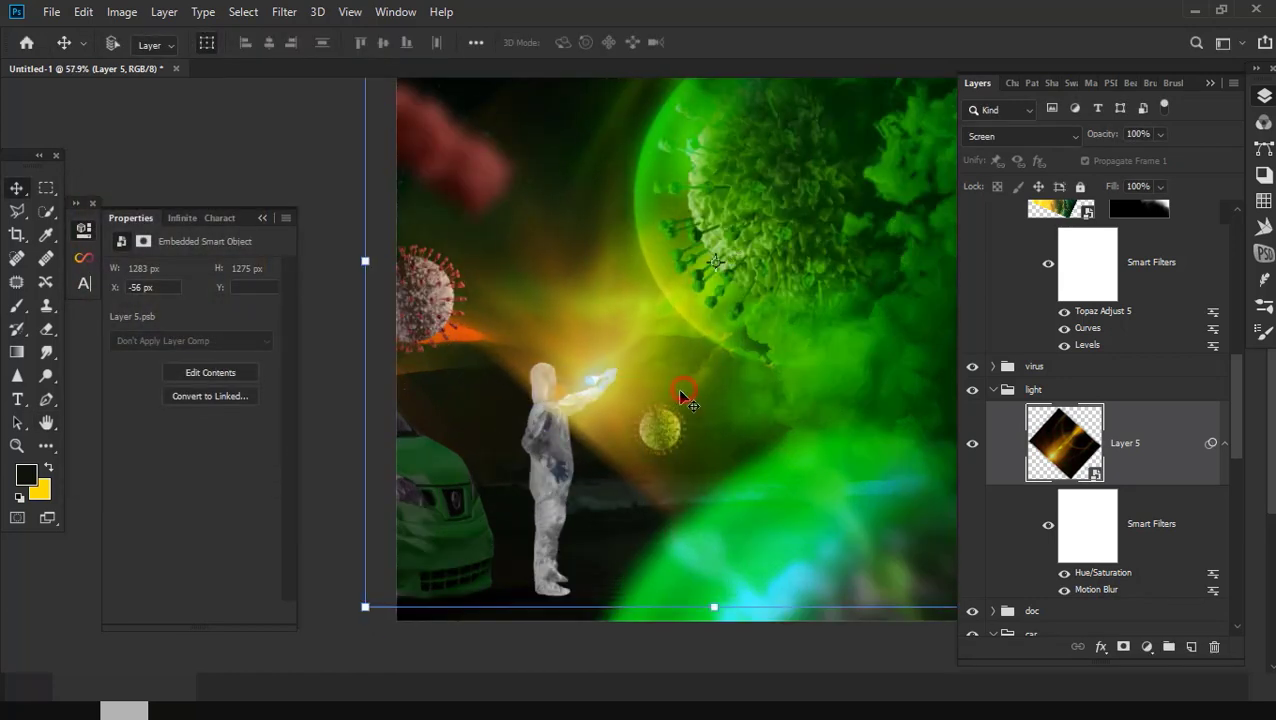
pyautogui.scroll(-2, 598, 441)
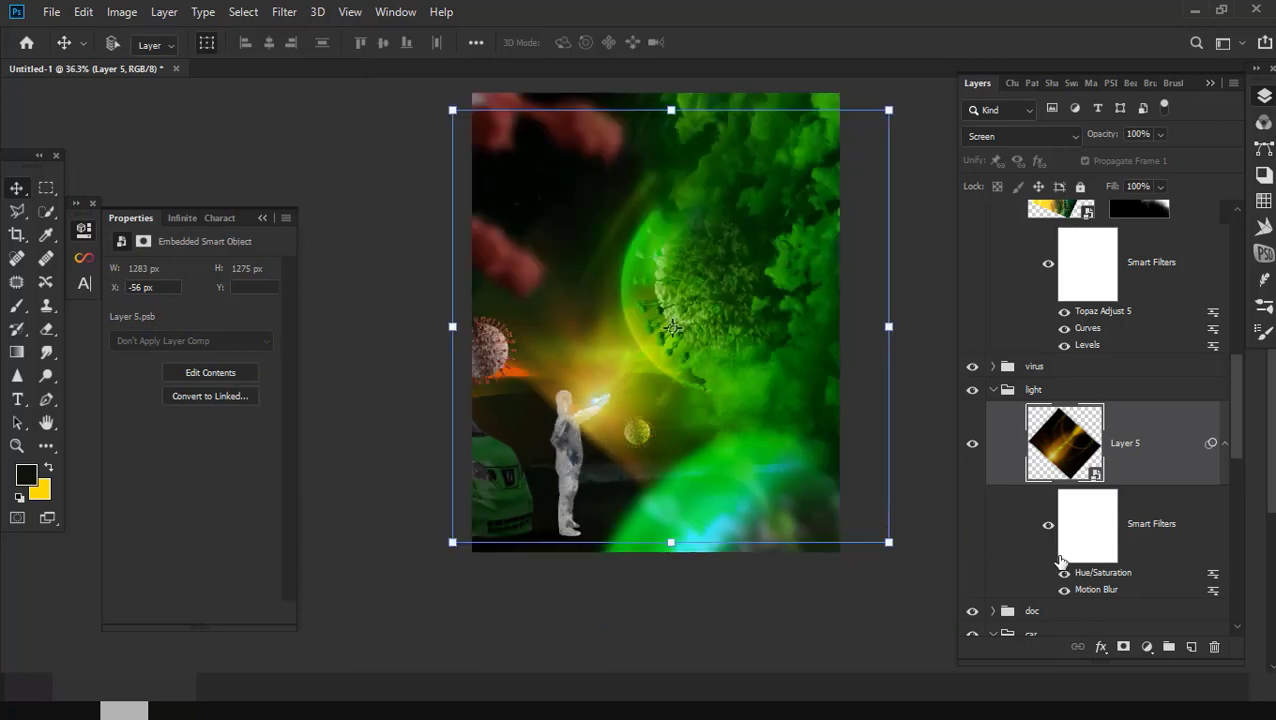
pyautogui.doubleClick(1096, 589)
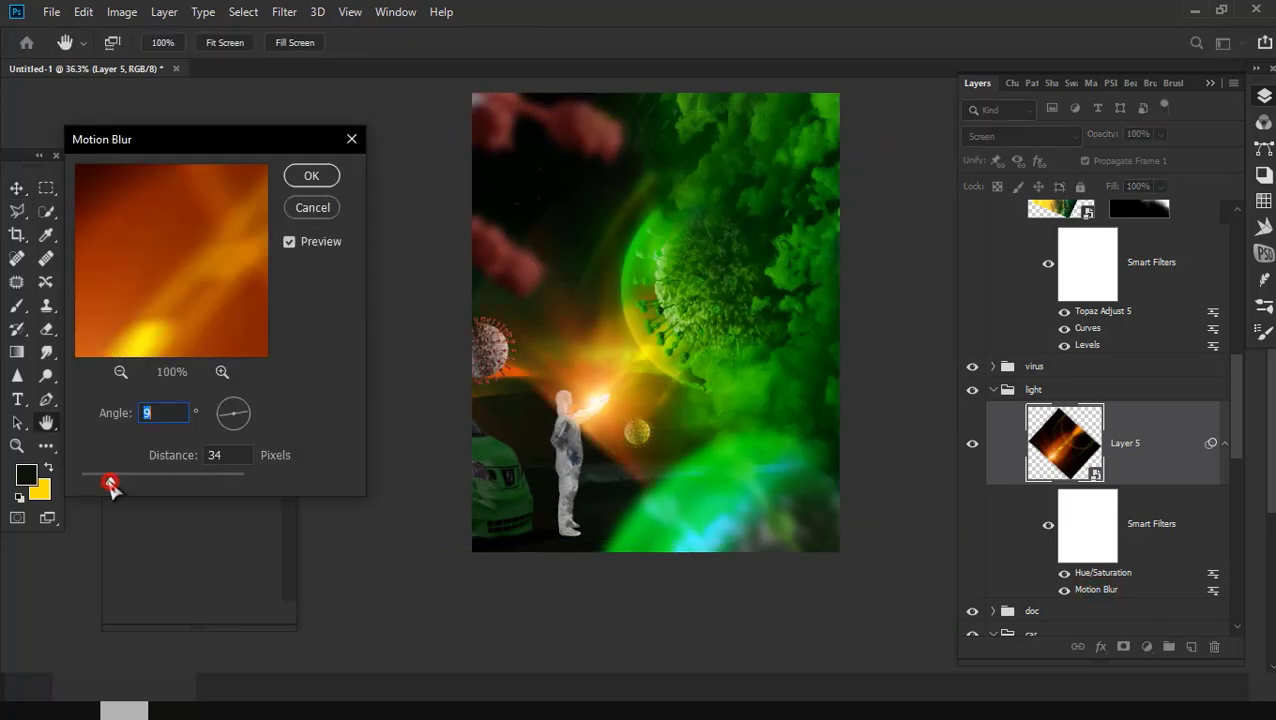
pyautogui.moveTo(91, 481); pyautogui.dragTo(92, 482)
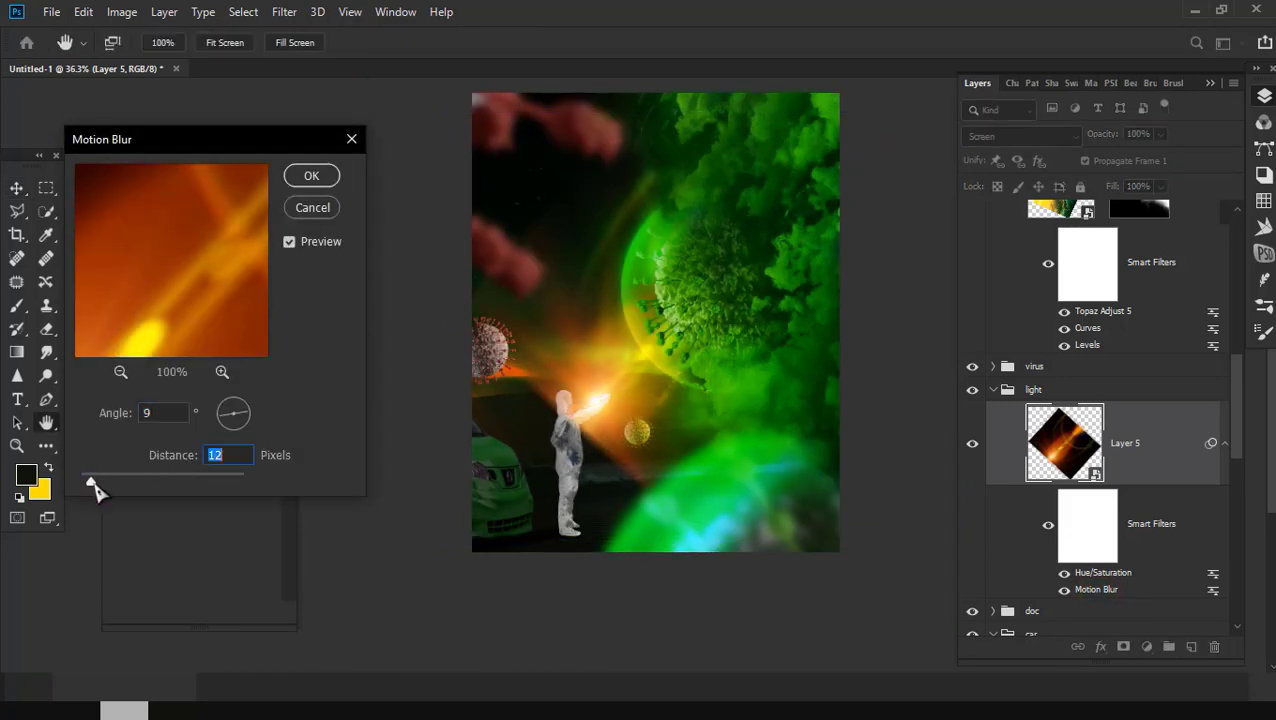
pyautogui.click(305, 177)
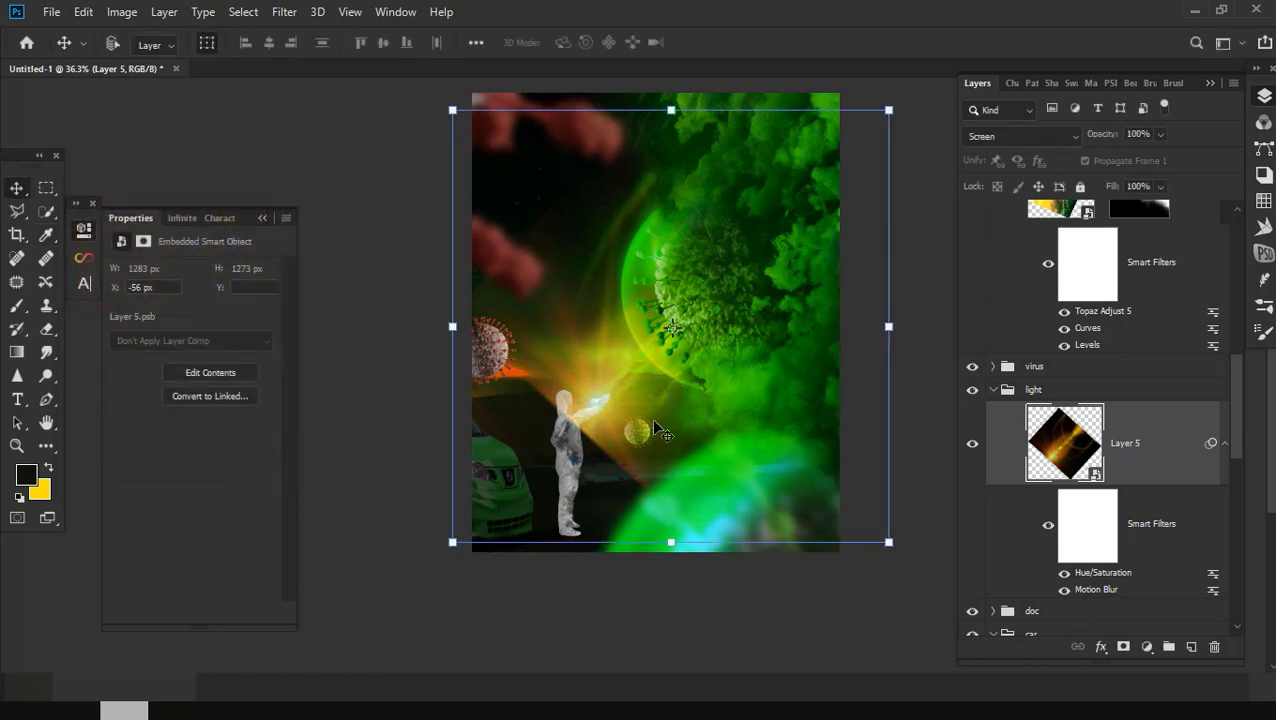
pyautogui.scroll(5, 651, 418)
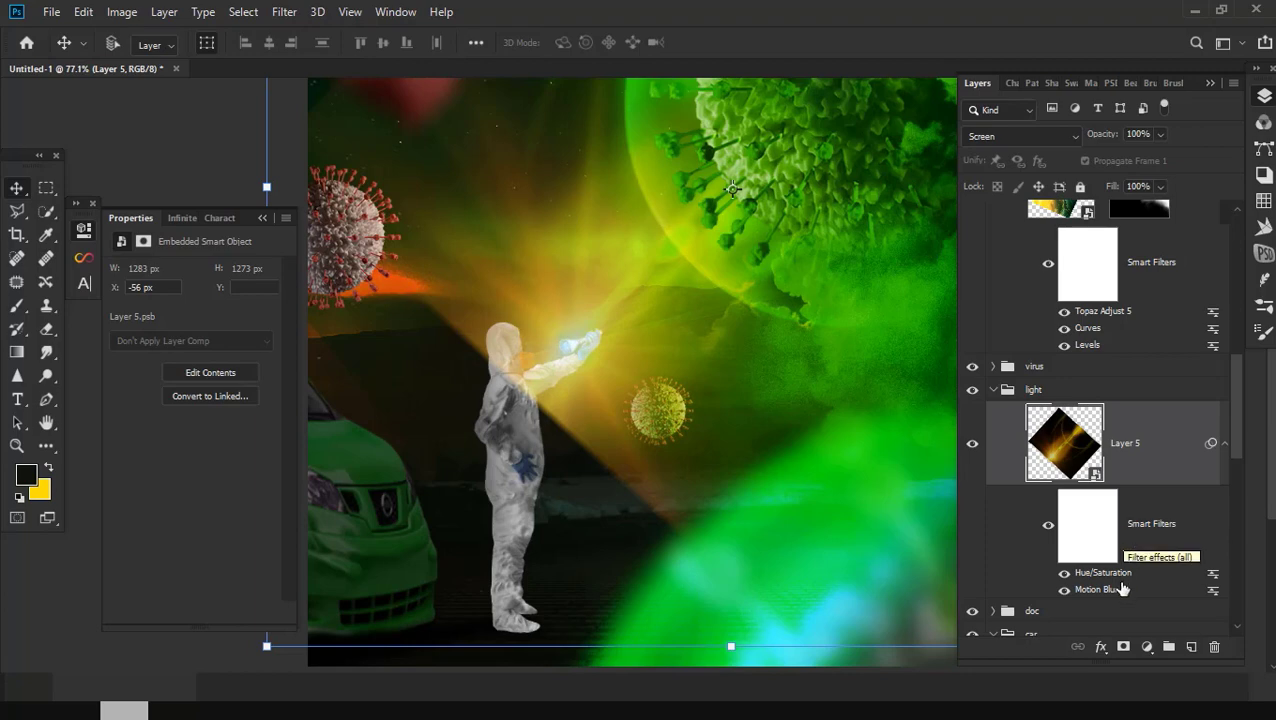
# Step: Delete Layer 5's Motion Blur filter, apply a 6-pixel Gaussian Blur, and reposition the light
pyautogui.rightClick(1120, 592)
pyautogui.click(966, 661)
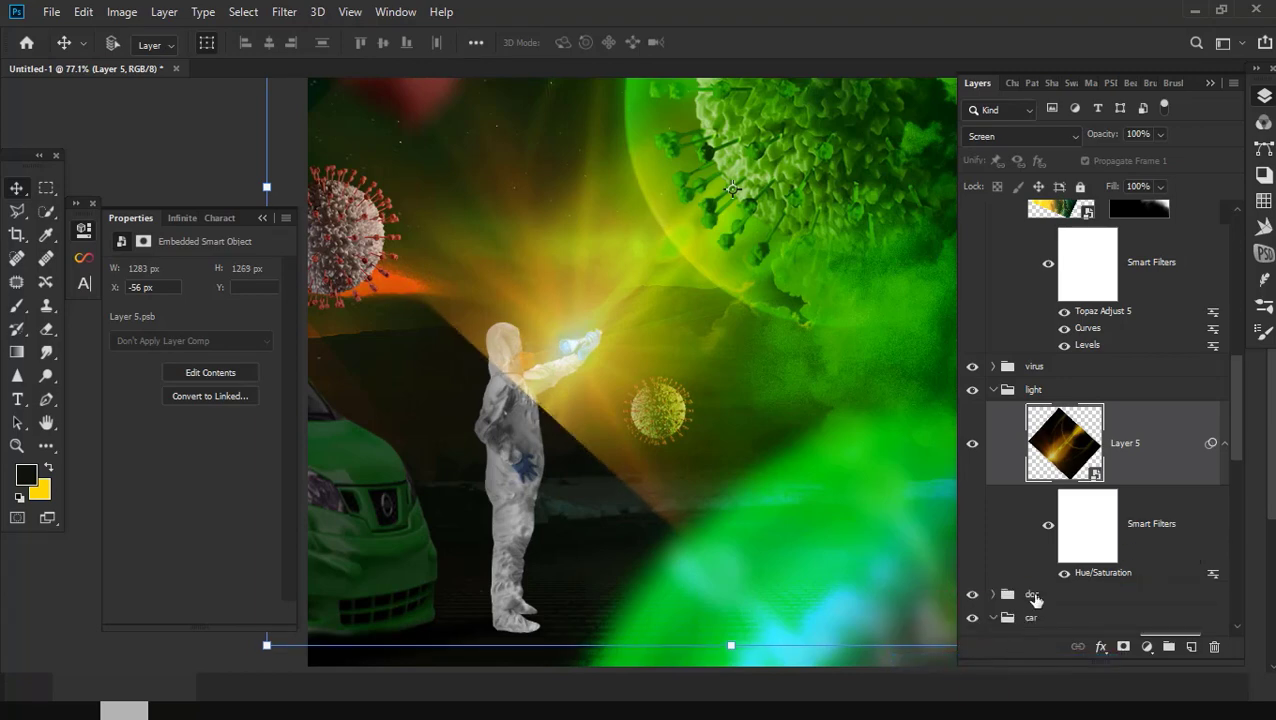
pyautogui.click(284, 12)
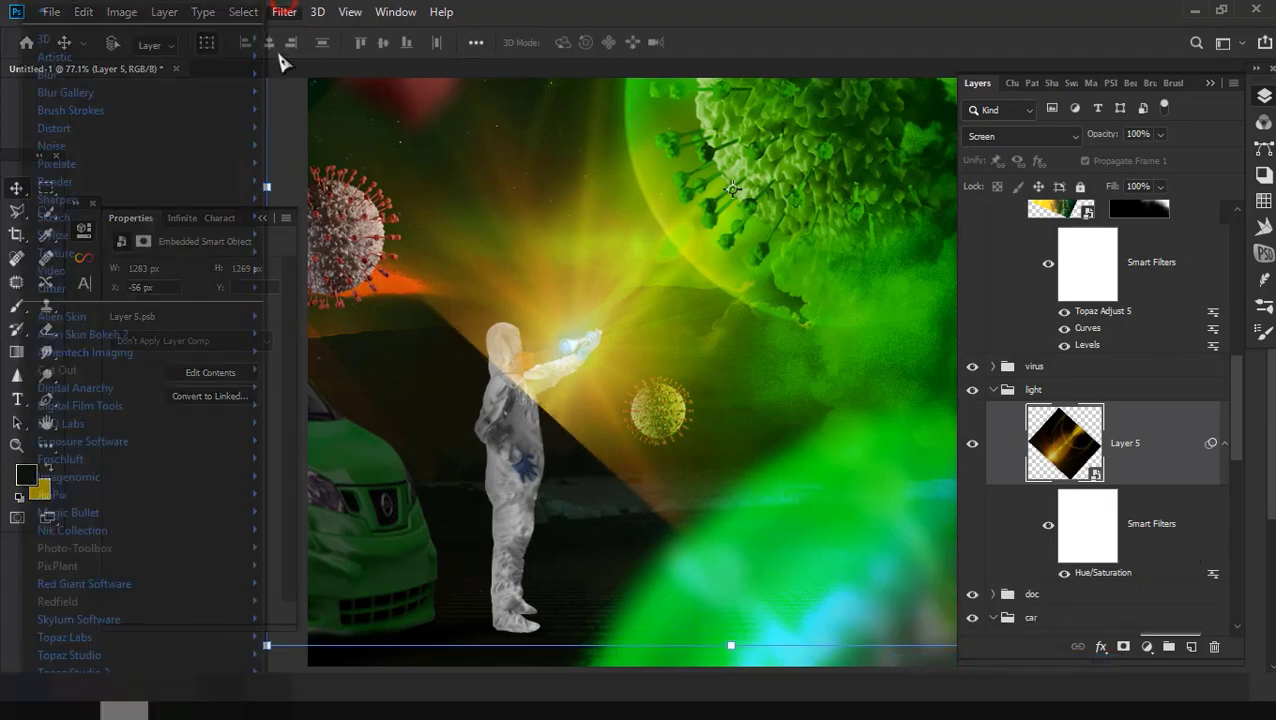
pyautogui.moveTo(60, 74)
pyautogui.click(312, 149)
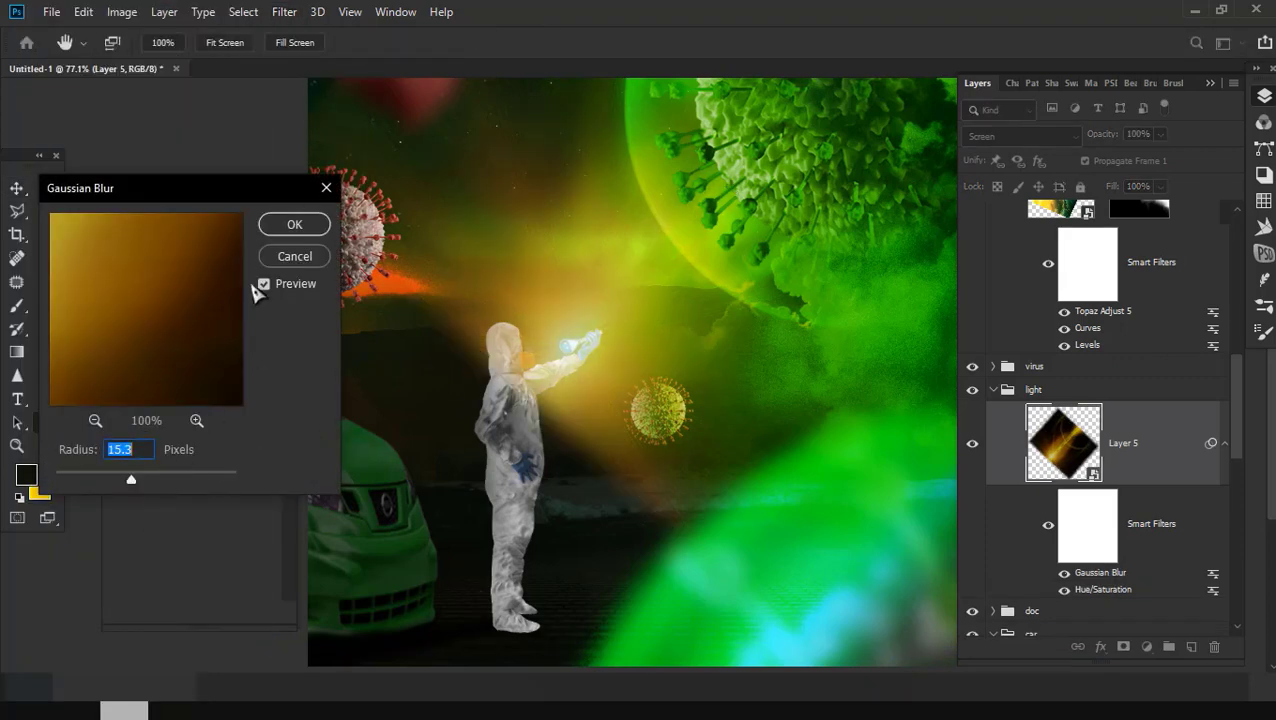
pyautogui.moveTo(131, 484); pyautogui.dragTo(110, 483)
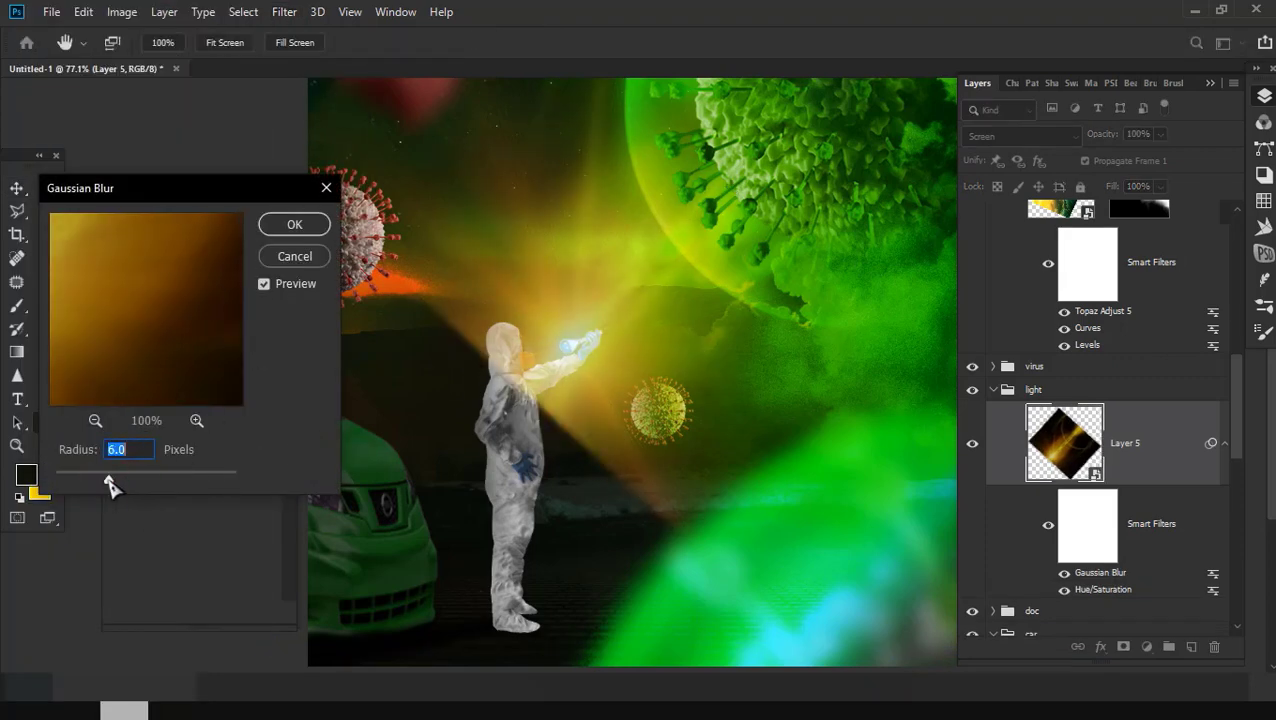
pyautogui.click(285, 224)
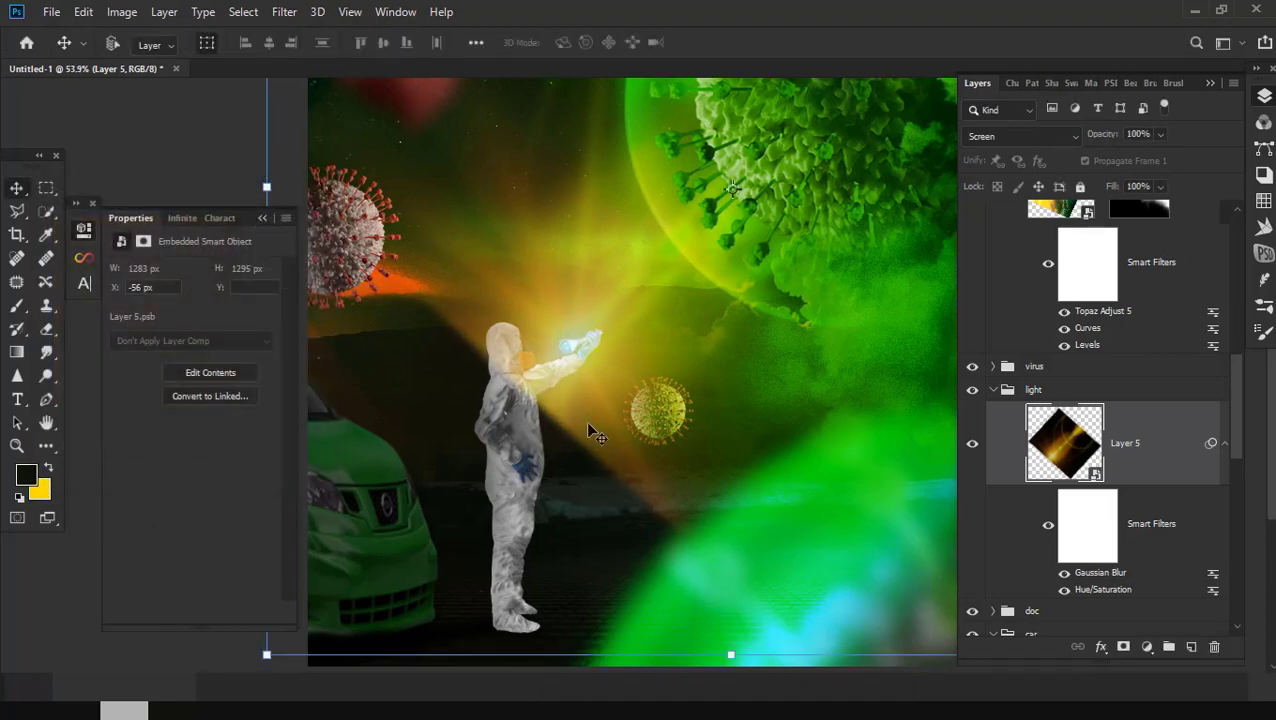
pyautogui.scroll(-2, 593, 432)
pyautogui.moveTo(598, 408); pyautogui.dragTo(600, 412)
# Step: Rotate and shrink the light flare and move it onto the scientist's hand
pyautogui.scroll(-3, 668, 565)
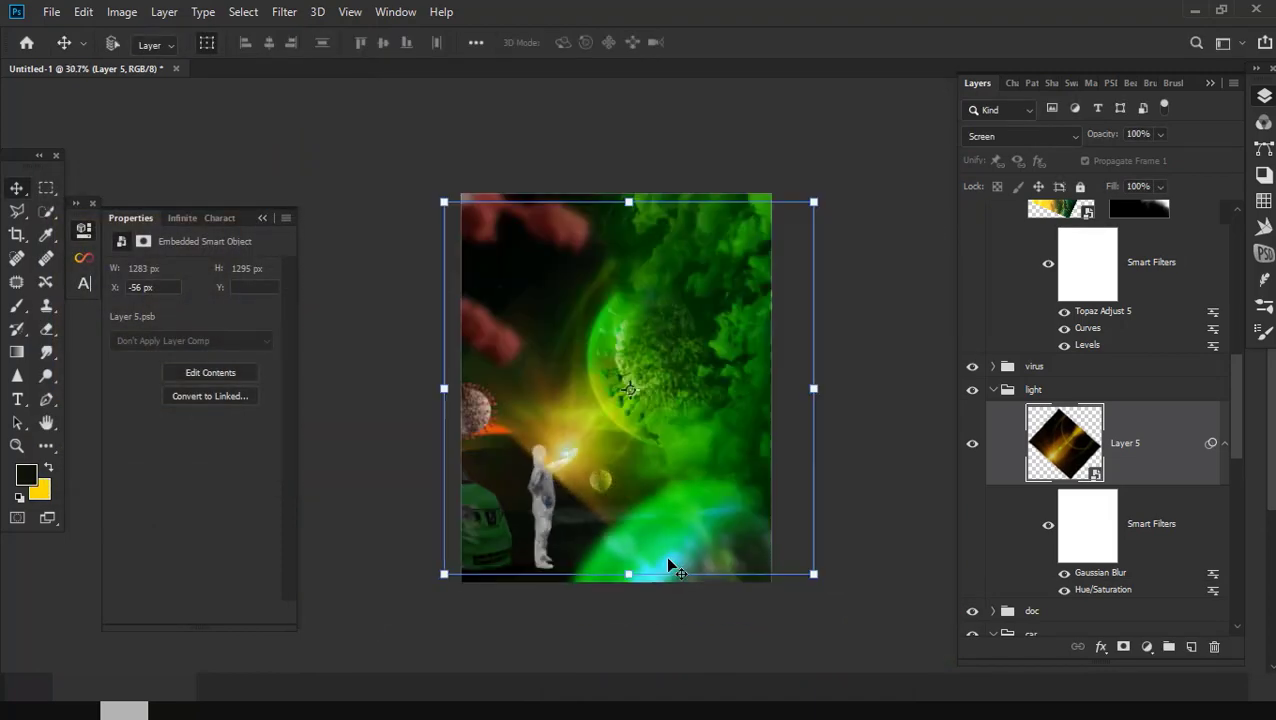
pyautogui.moveTo(813, 576); pyautogui.dragTo(818, 587)
pyautogui.moveTo(637, 577); pyautogui.dragTo(558, 470)
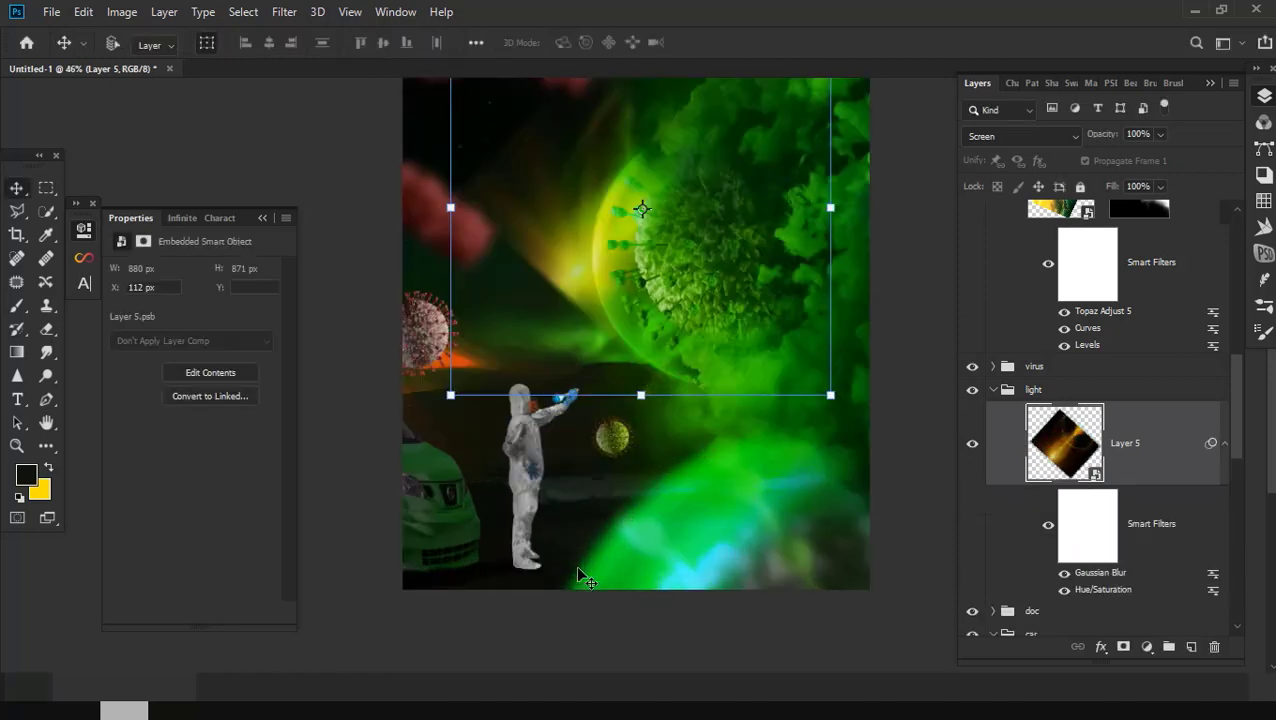
pyautogui.scroll(2, 583, 577)
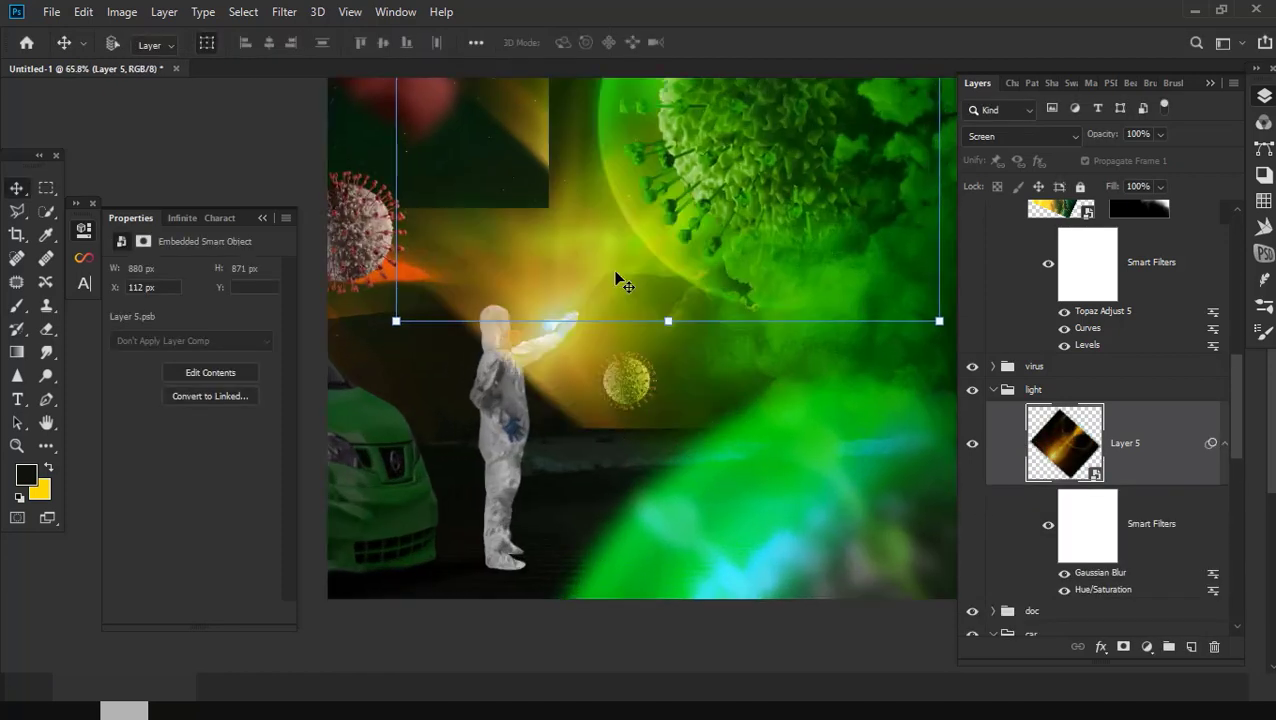
pyautogui.moveTo(621, 279)
pyautogui.mouseDown()
pyautogui.moveTo(600, 434)
pyautogui.moveTo(572, 390)
pyautogui.mouseUp()
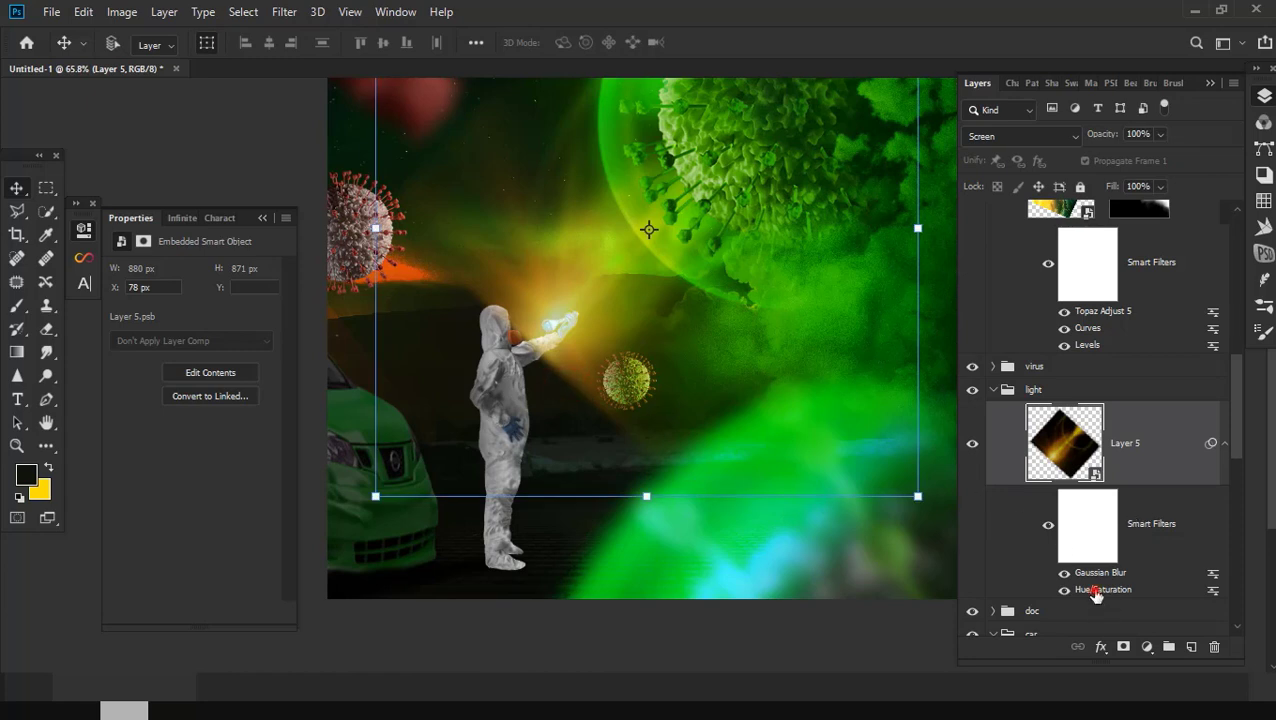
# Step: Shift the light's Hue/Saturation hue to blue
pyautogui.doubleClick(1097, 590)
pyautogui.moveTo(206, 258); pyautogui.dragTo(101, 264)
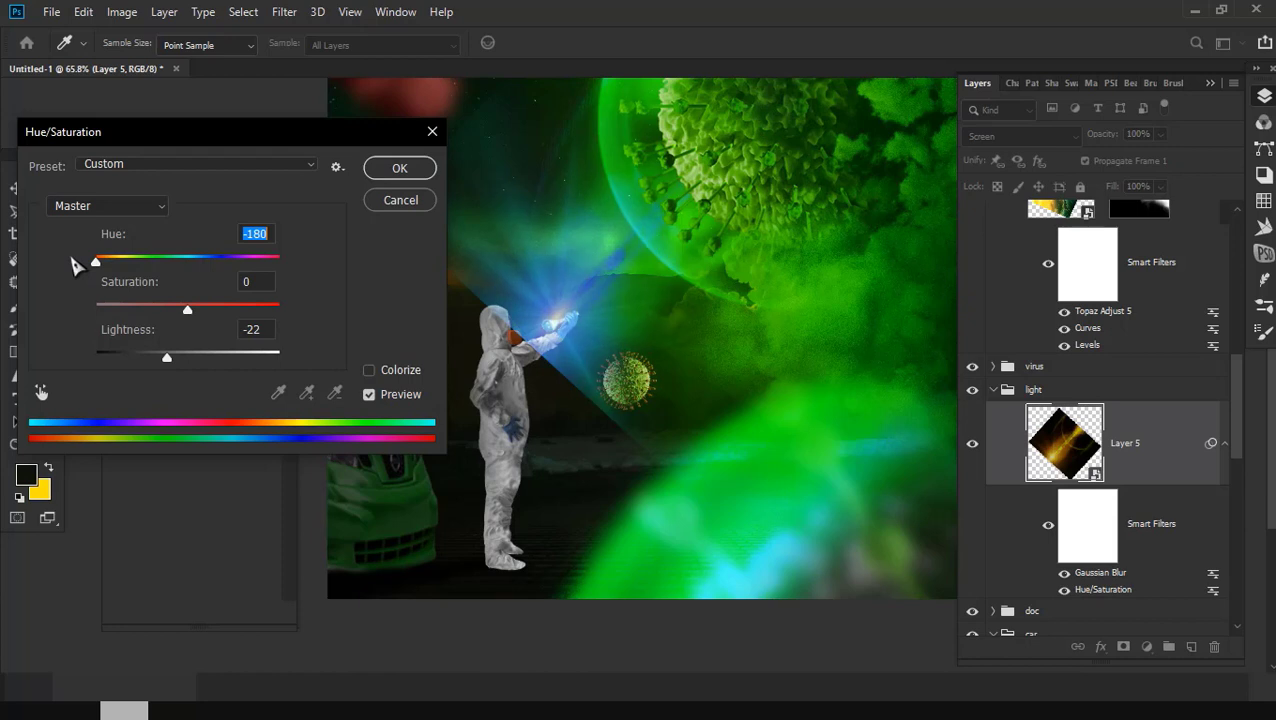
pyautogui.click(399, 169)
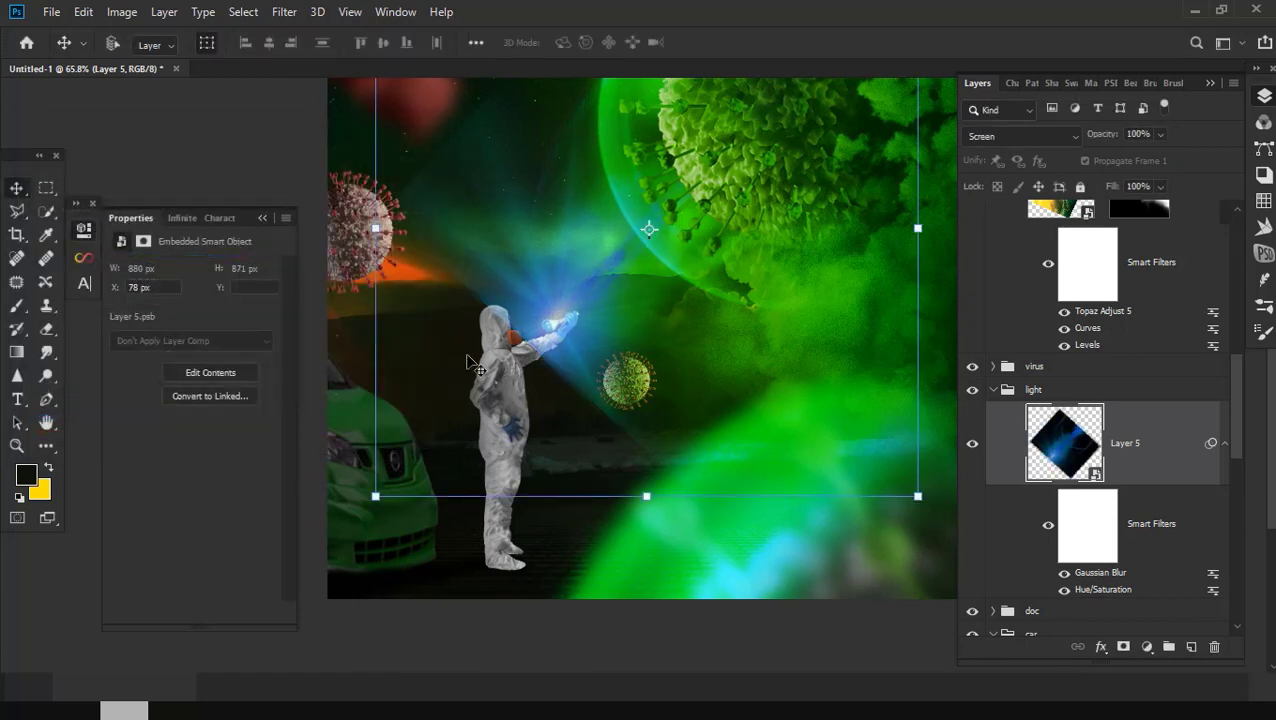
# Step: Angle, shrink and position the beam so it shines from the flask
pyautogui.moveTo(951, 518); pyautogui.dragTo(645, 350)
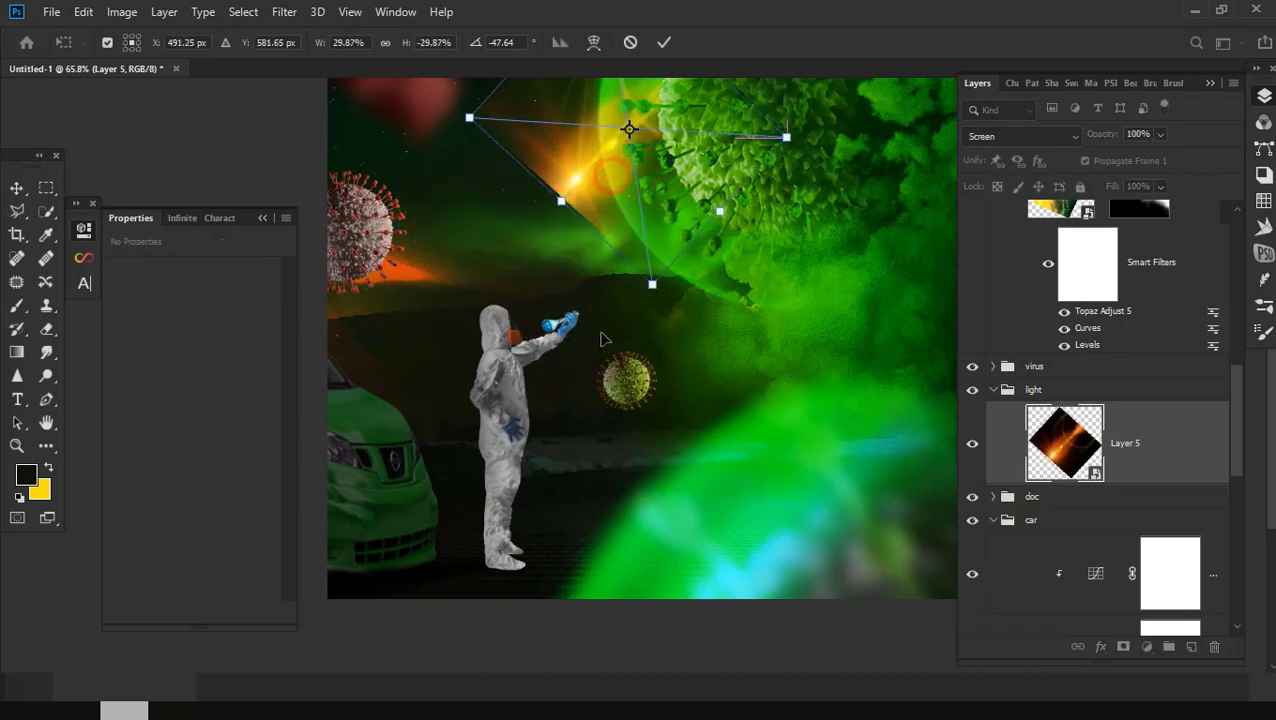
pyautogui.moveTo(645, 350)
pyautogui.mouseDown()
pyautogui.moveTo(530, 372)
pyautogui.moveTo(540, 314)
pyautogui.mouseUp()
pyautogui.press('Return')
# Step: Reduce the beam's Gaussian Blur radius to 2.8 pixels
pyautogui.scroll(3, 549, 346)
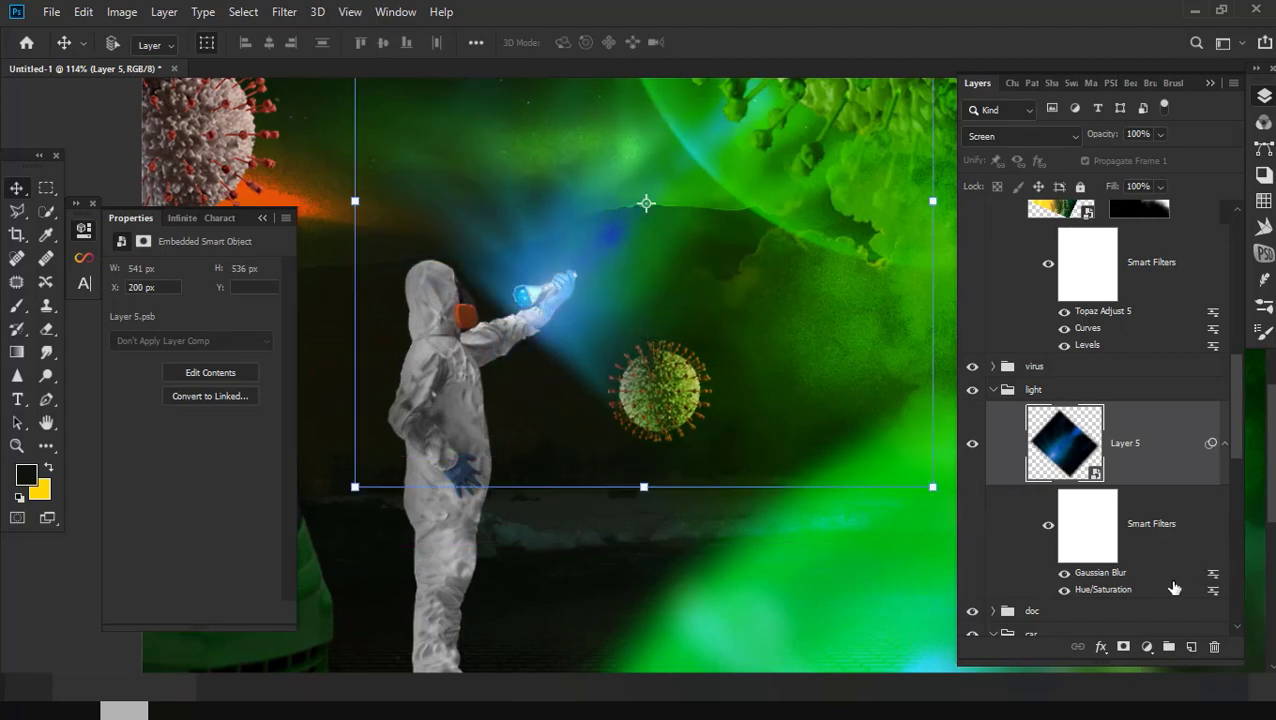
pyautogui.doubleClick(1114, 572)
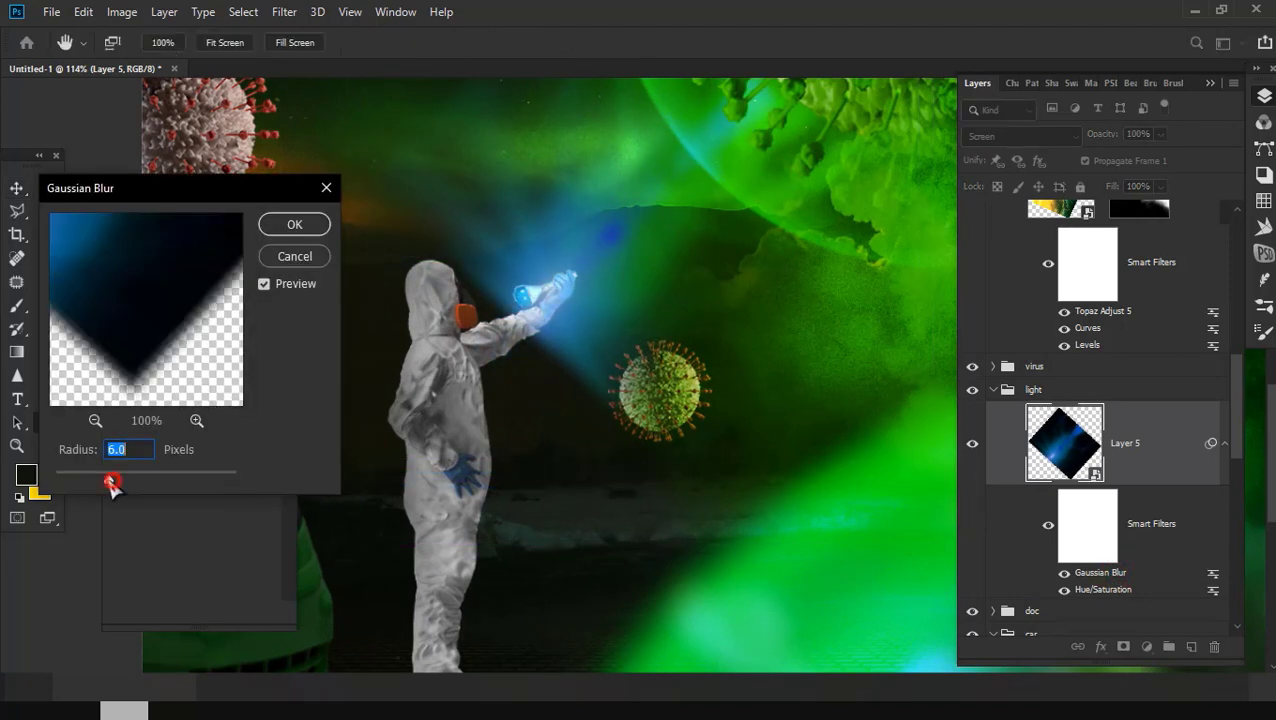
pyautogui.moveTo(112, 485); pyautogui.dragTo(84, 486)
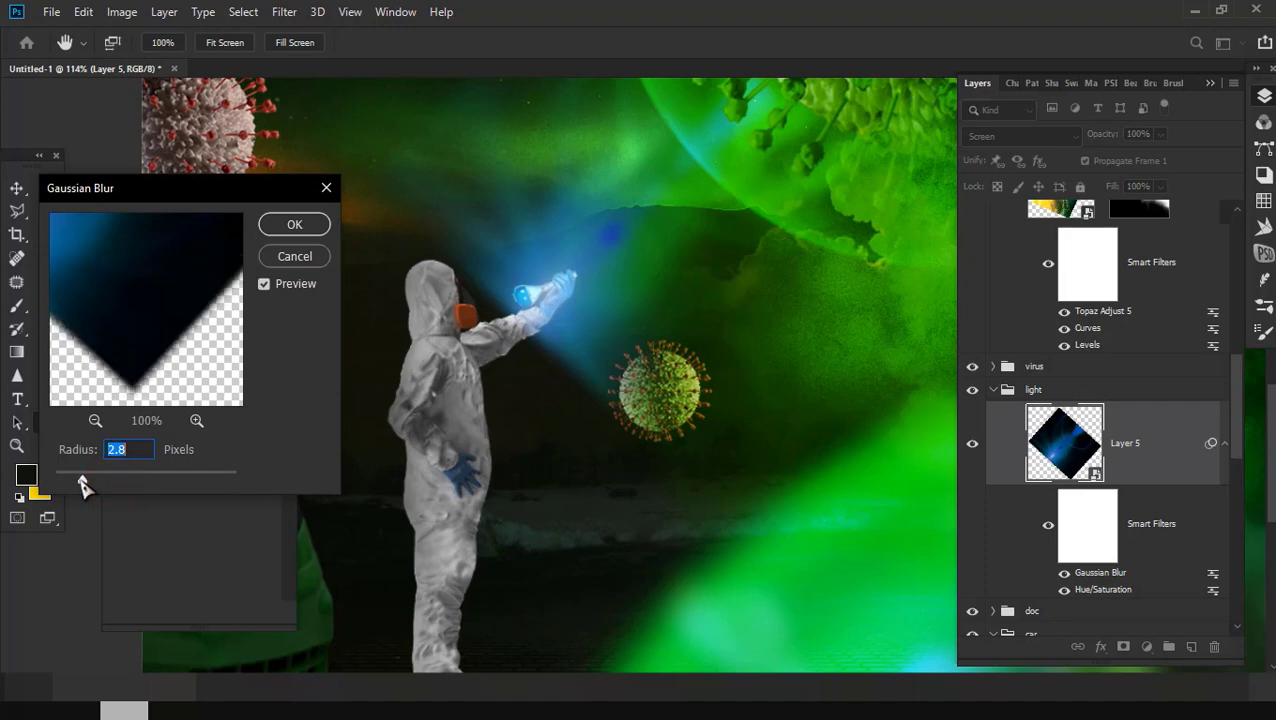
pyautogui.press('Return')
pyautogui.rightClick(550, 365)
pyautogui.press('Escape')
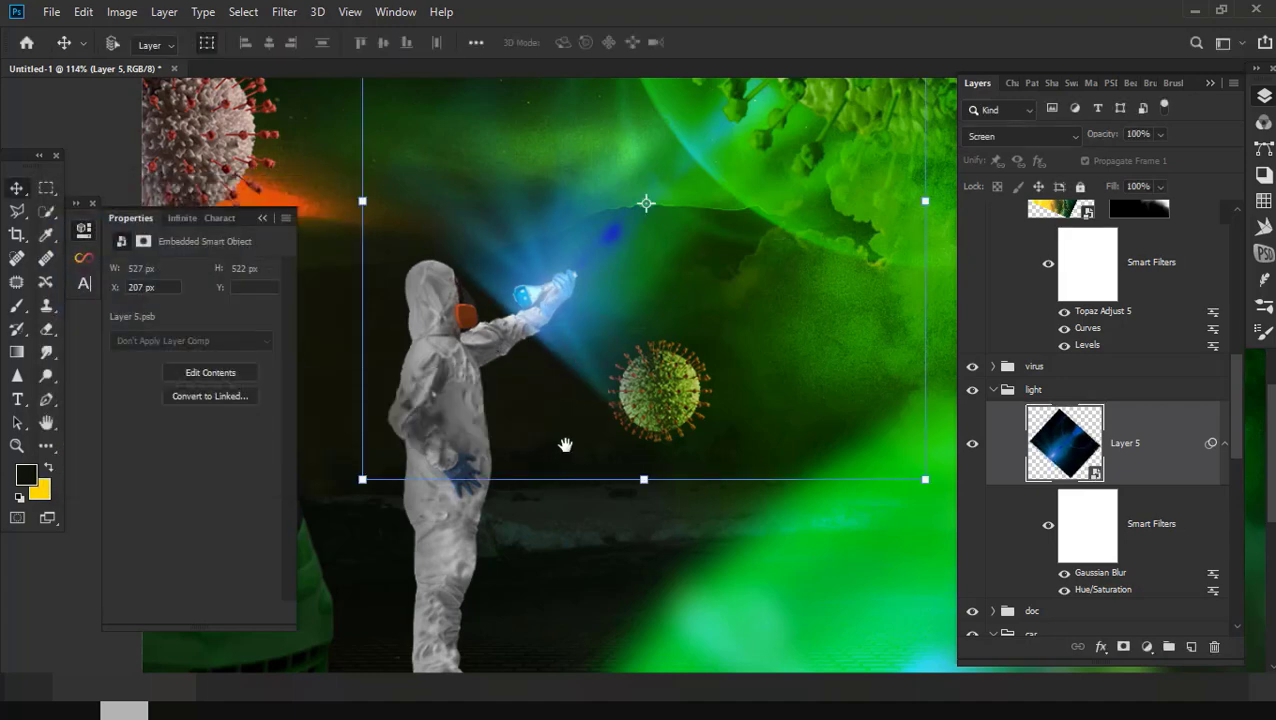
pyautogui.scroll(-2, 540, 460)
# Step: Add a layer mask to Layer 5 and set up a small black brush
pyautogui.click(1122, 647)
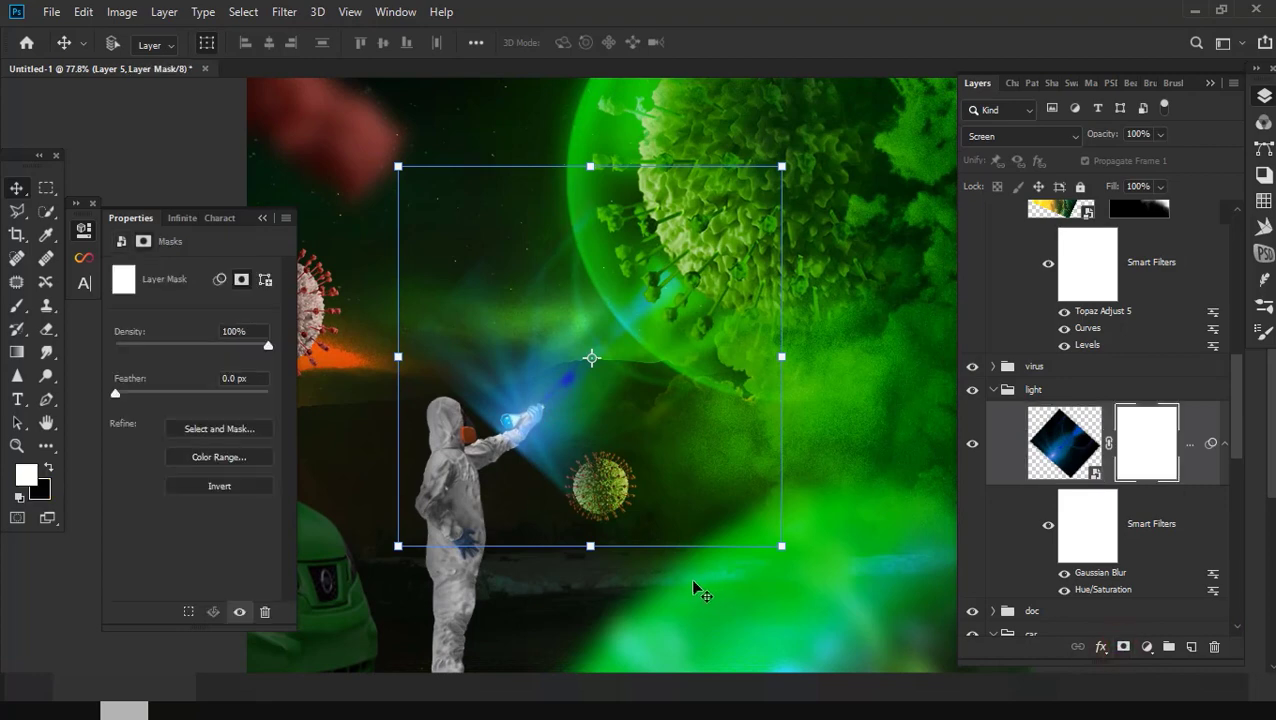
pyautogui.press('b')
pyautogui.press('d')
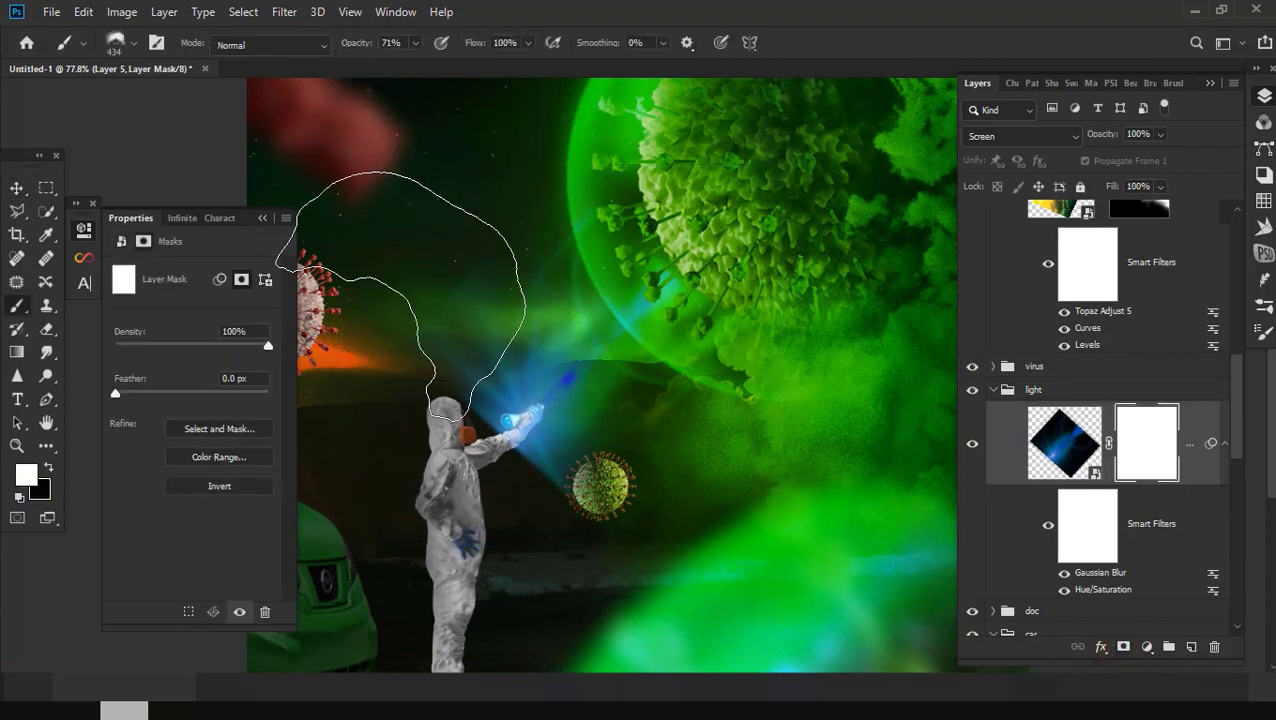
pyautogui.rightClick(400, 295)
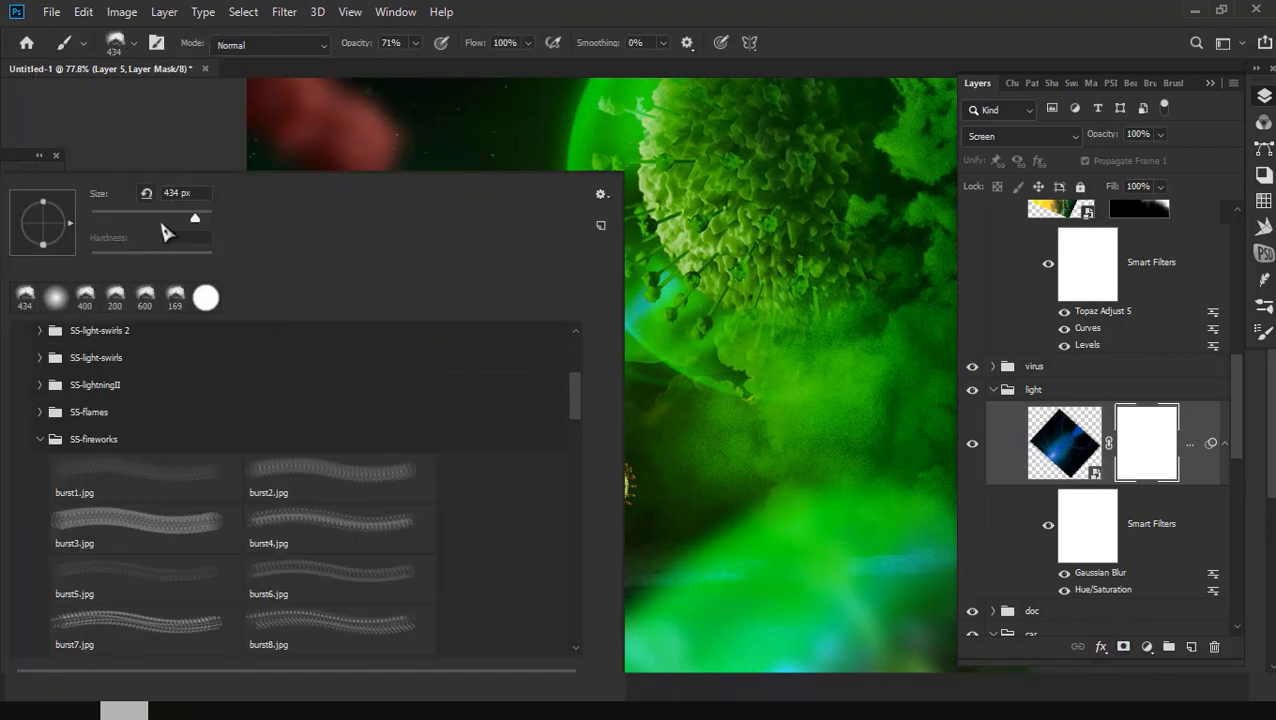
pyautogui.click(701, 13)
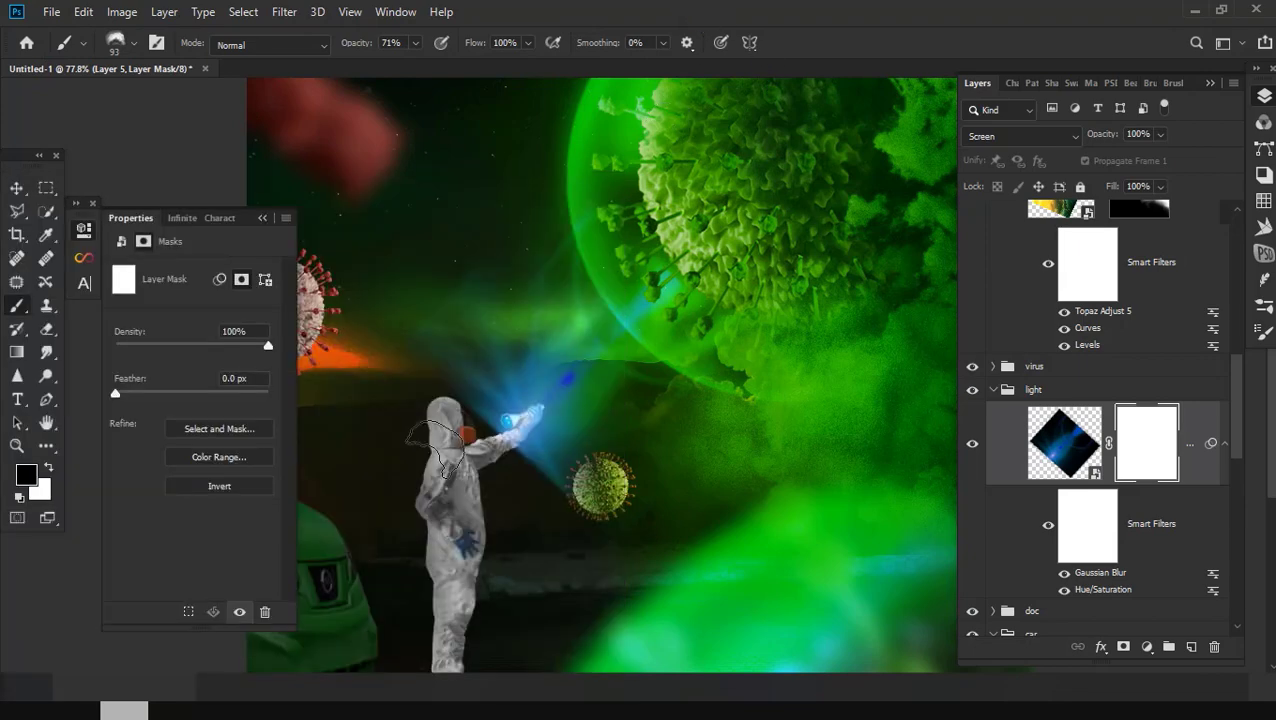
pyautogui.scroll(2, 437, 447)
# Step: Mask out the blue glow above the head, near the arm and above the hand
pyautogui.moveTo(412, 330); pyautogui.dragTo(485, 375)
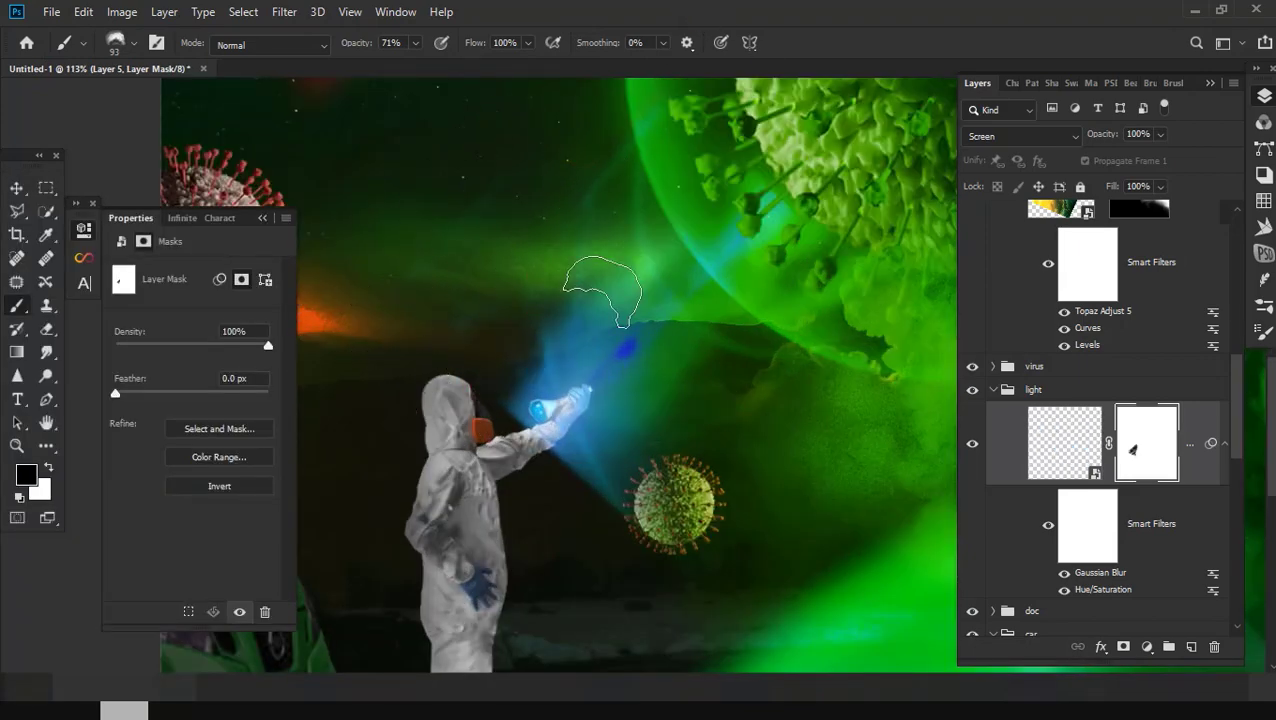
pyautogui.moveTo(607, 527)
pyautogui.mouseDown()
pyautogui.moveTo(527, 463)
pyautogui.moveTo(645, 405)
pyautogui.mouseUp()
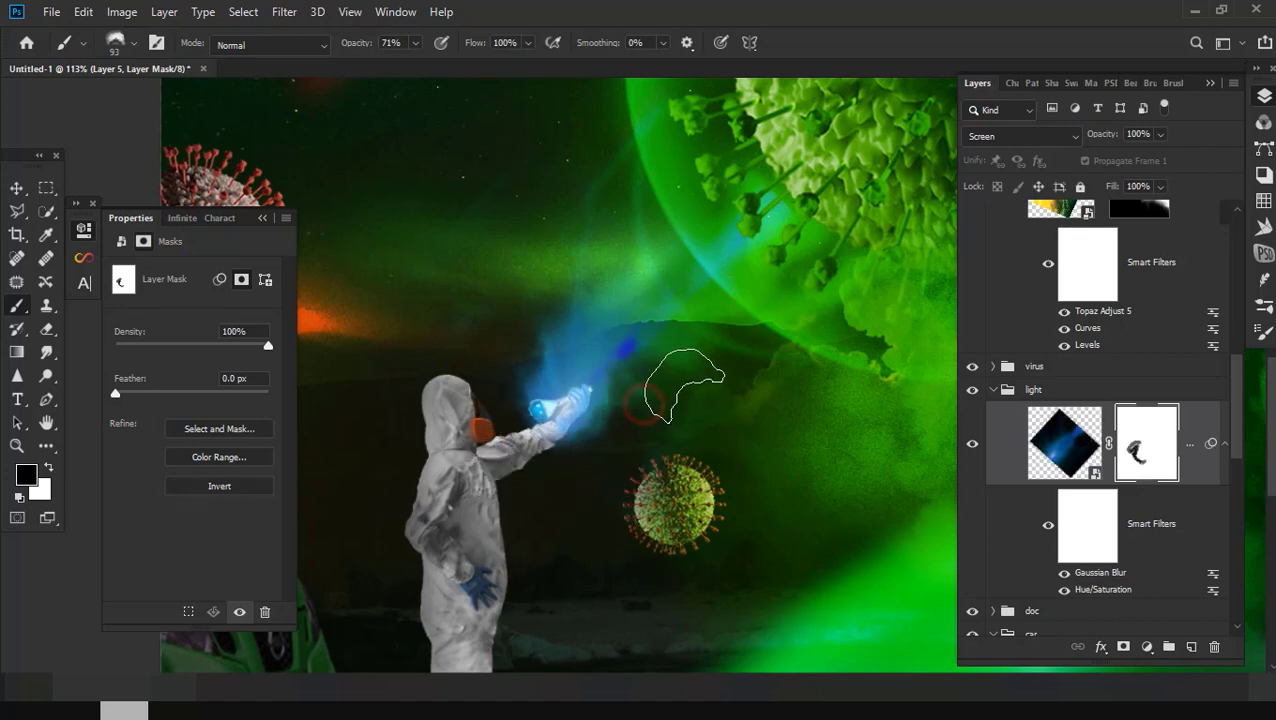
pyautogui.moveTo(550, 340); pyautogui.dragTo(521, 346)
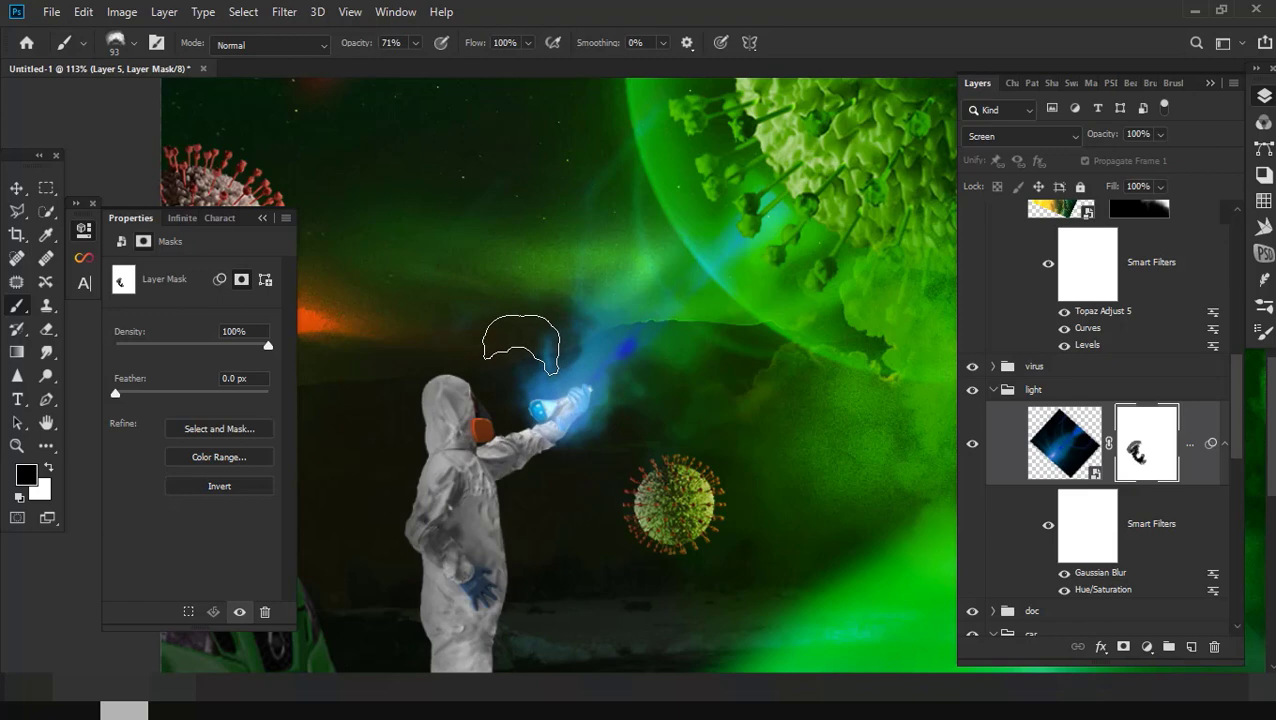
# Step: Switch to a soft round brush and mask the beam's glow below the flask
pyautogui.rightClick(520, 342)
pyautogui.doubleClick(87, 298)
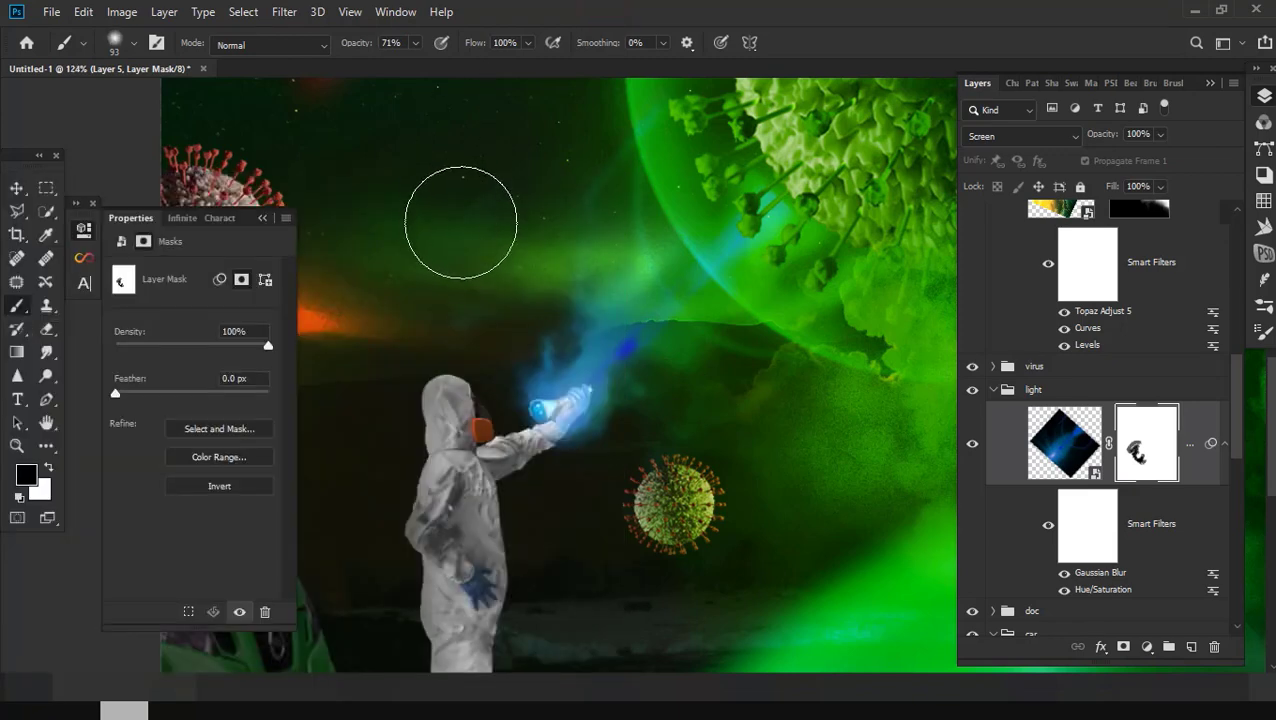
pyautogui.scroll(3, 461, 222)
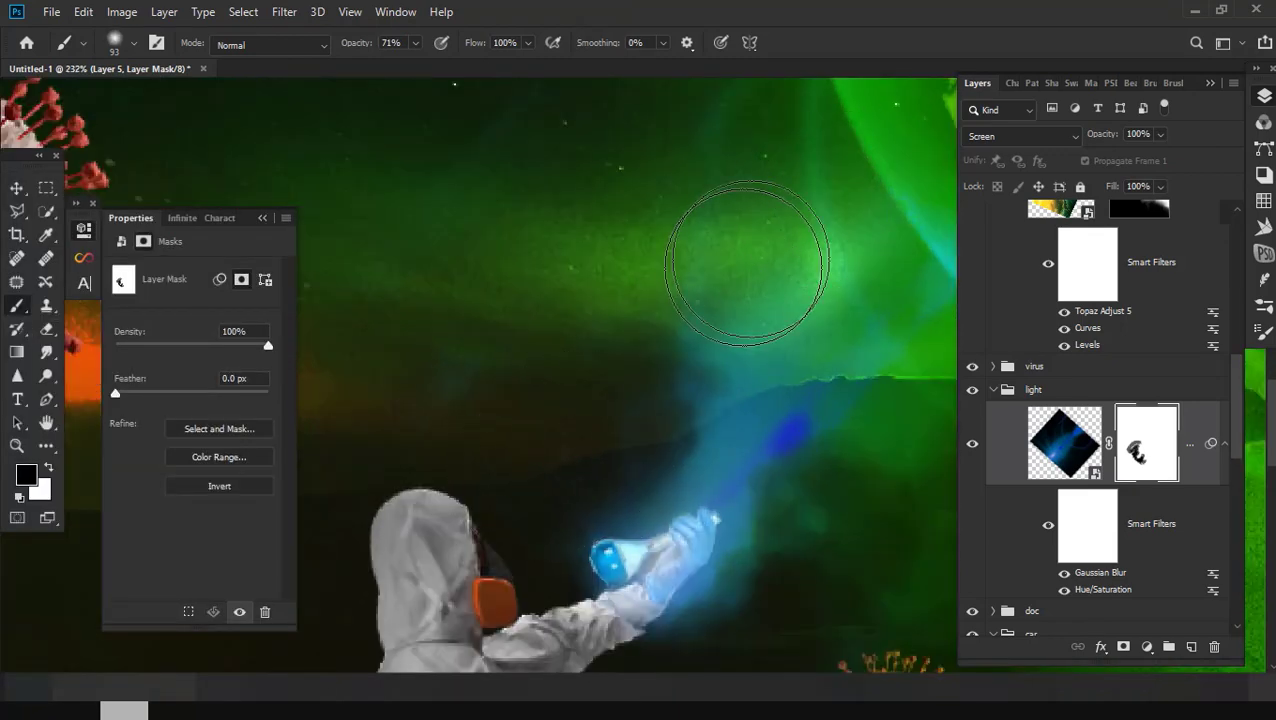
pyautogui.scroll(-2, 747, 264)
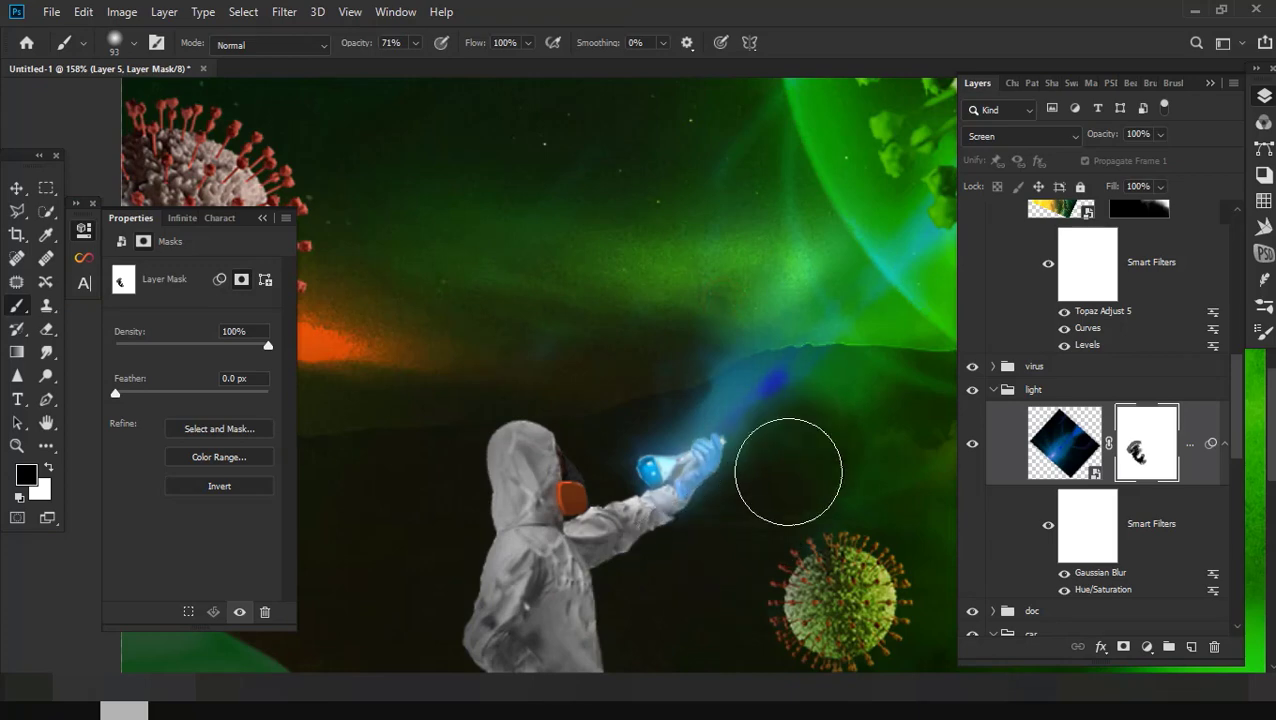
pyautogui.moveTo(669, 404); pyautogui.dragTo(766, 262)
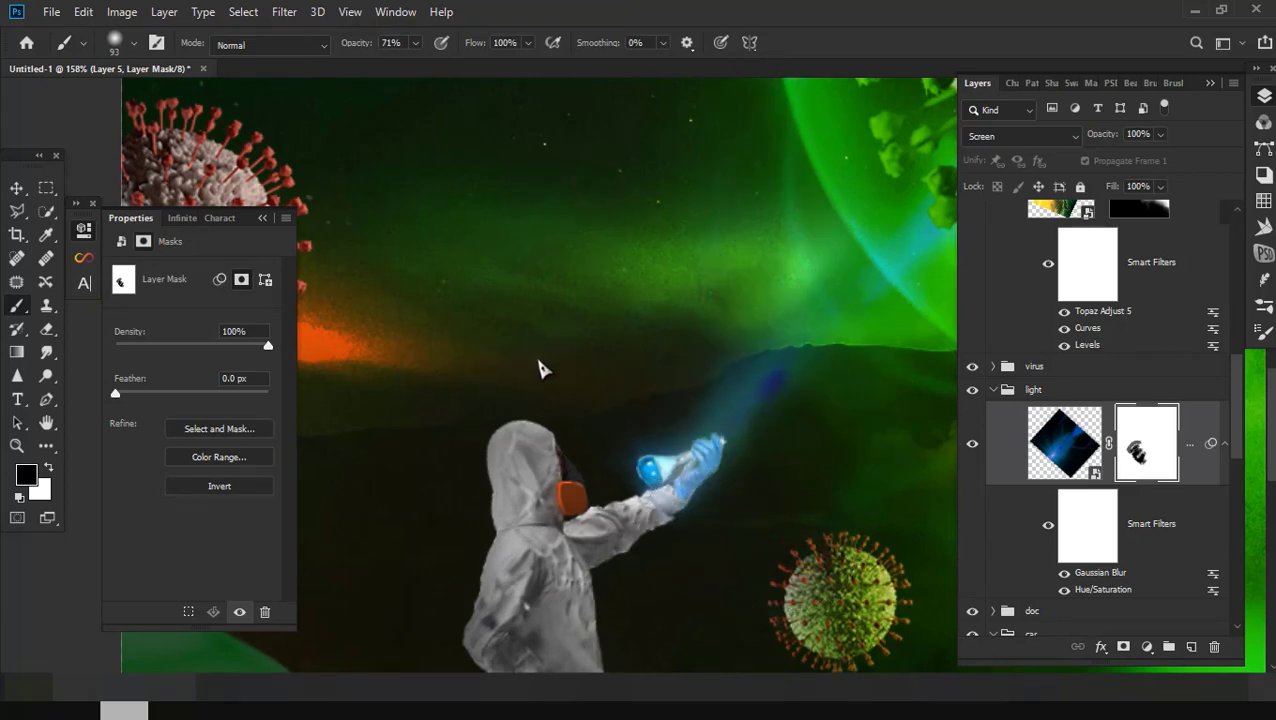
pyautogui.scroll(-2, 575, 395)
pyautogui.scroll(-1, 795, 420)
pyautogui.scroll(-1, 740, 425)
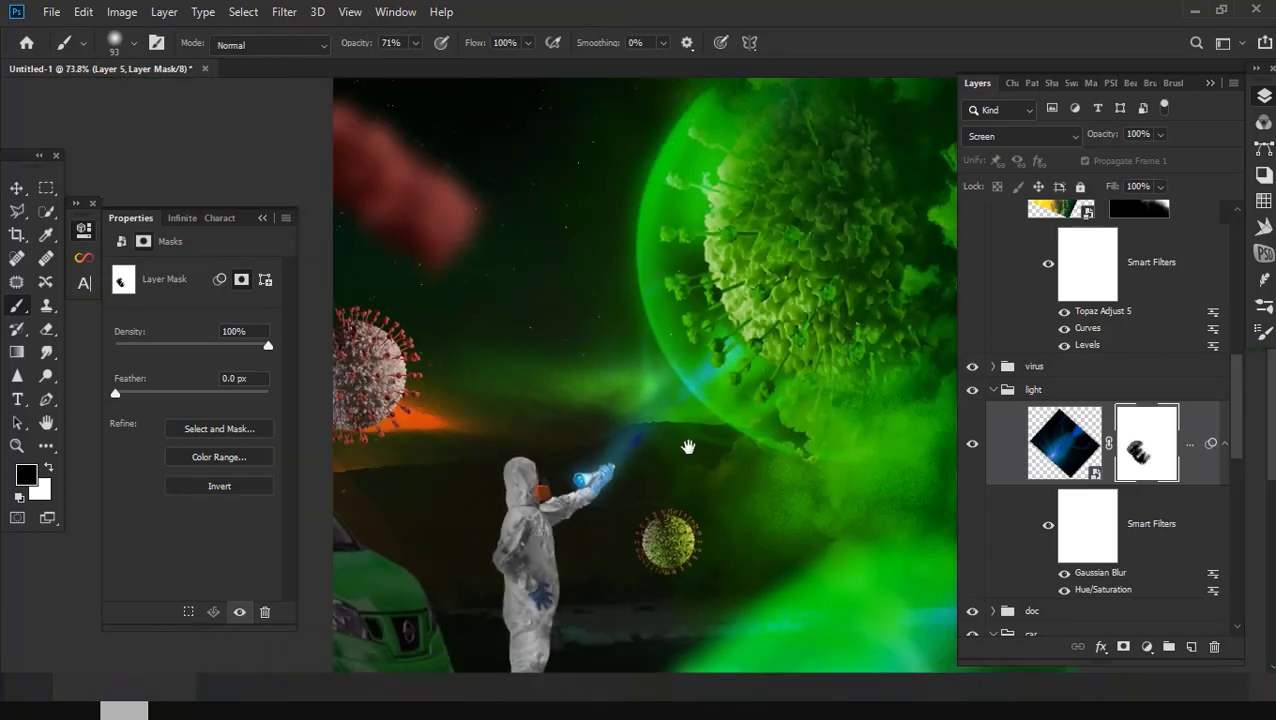
pyautogui.scroll(-1, 620, 455)
pyautogui.scroll(-1, 560, 472)
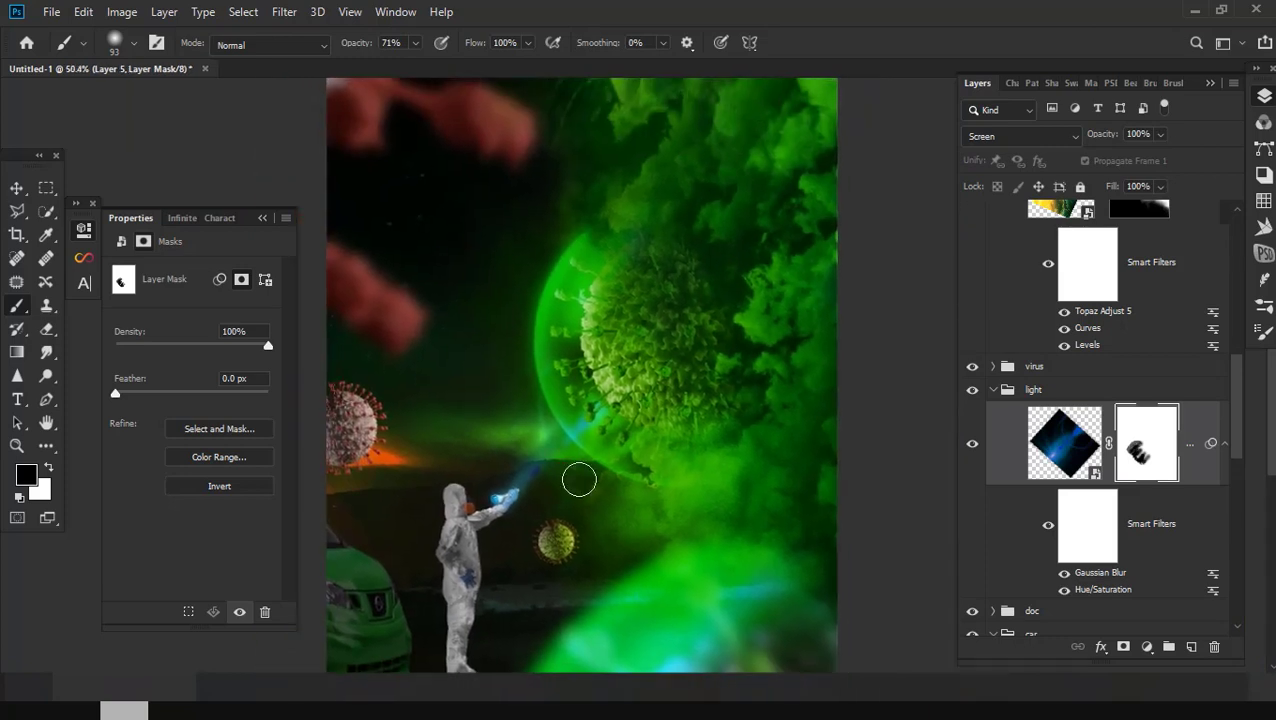
# Step: Add a new Layer 6 above the light beam and fill it with black
pyautogui.click(1191, 646)
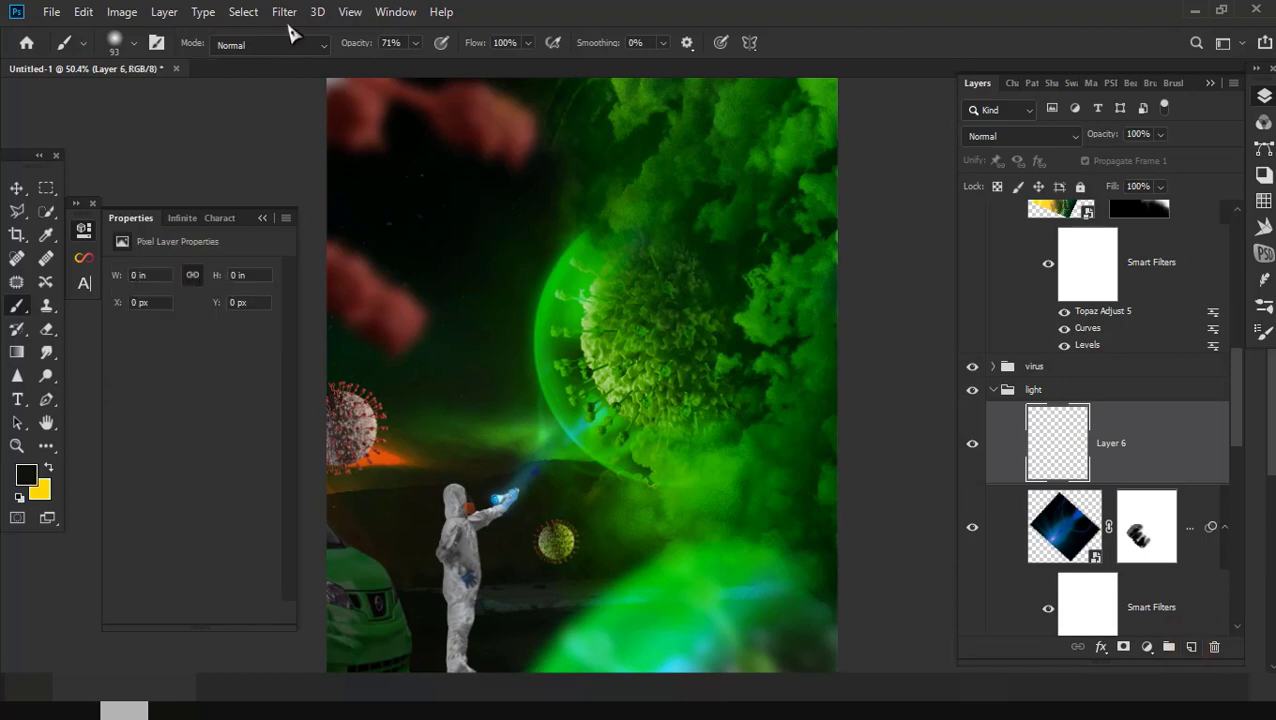
pyautogui.click(83, 11)
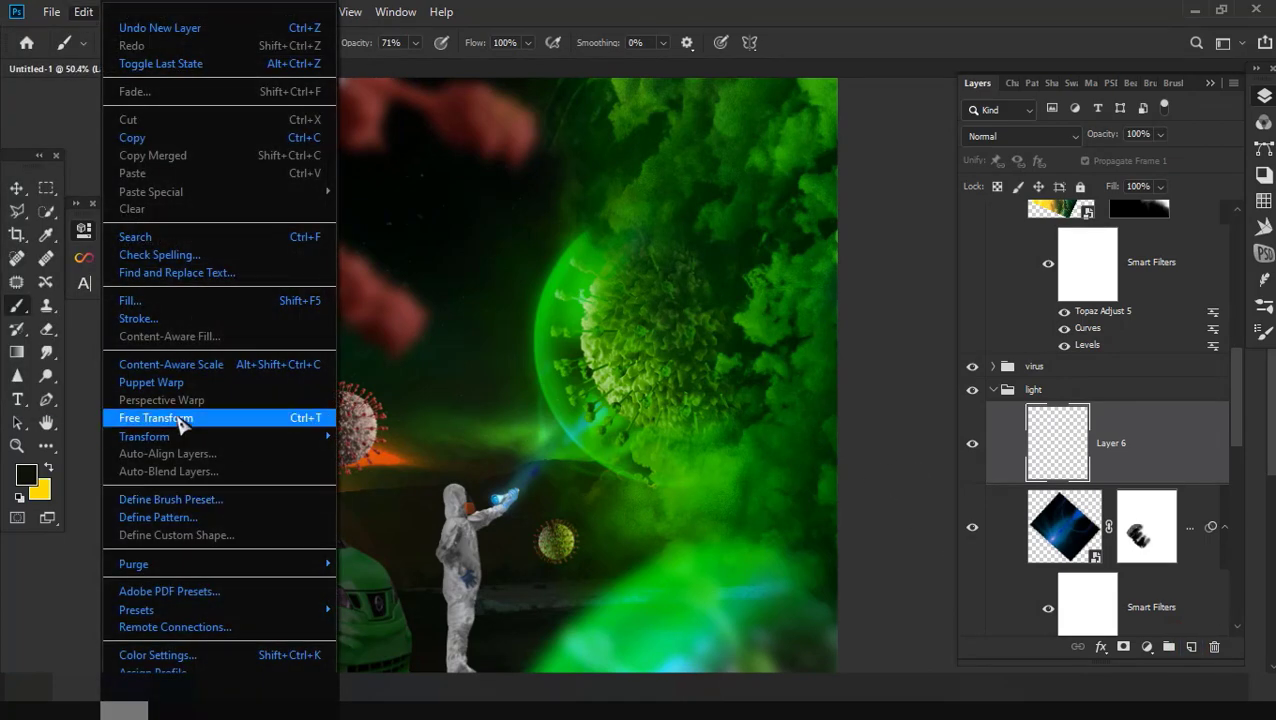
pyautogui.click(175, 305)
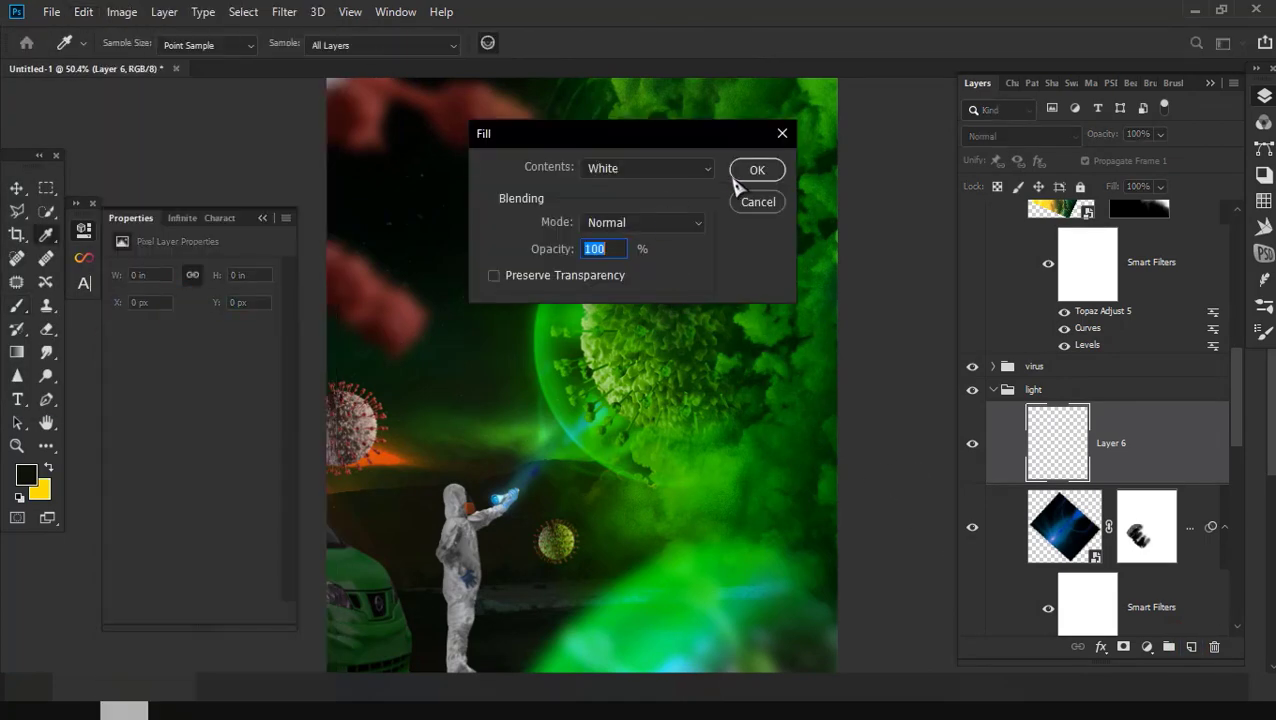
pyautogui.click(686, 169)
pyautogui.click(683, 475)
pyautogui.click(757, 170)
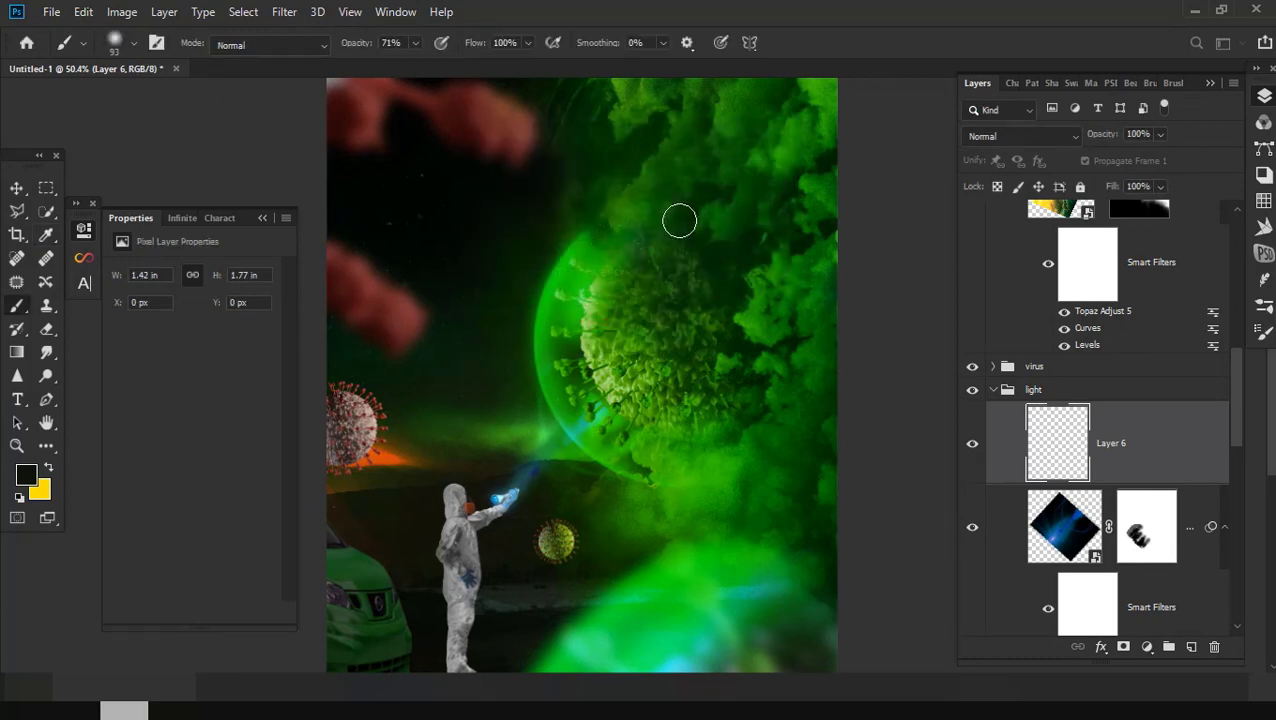
pyautogui.click(284, 12)
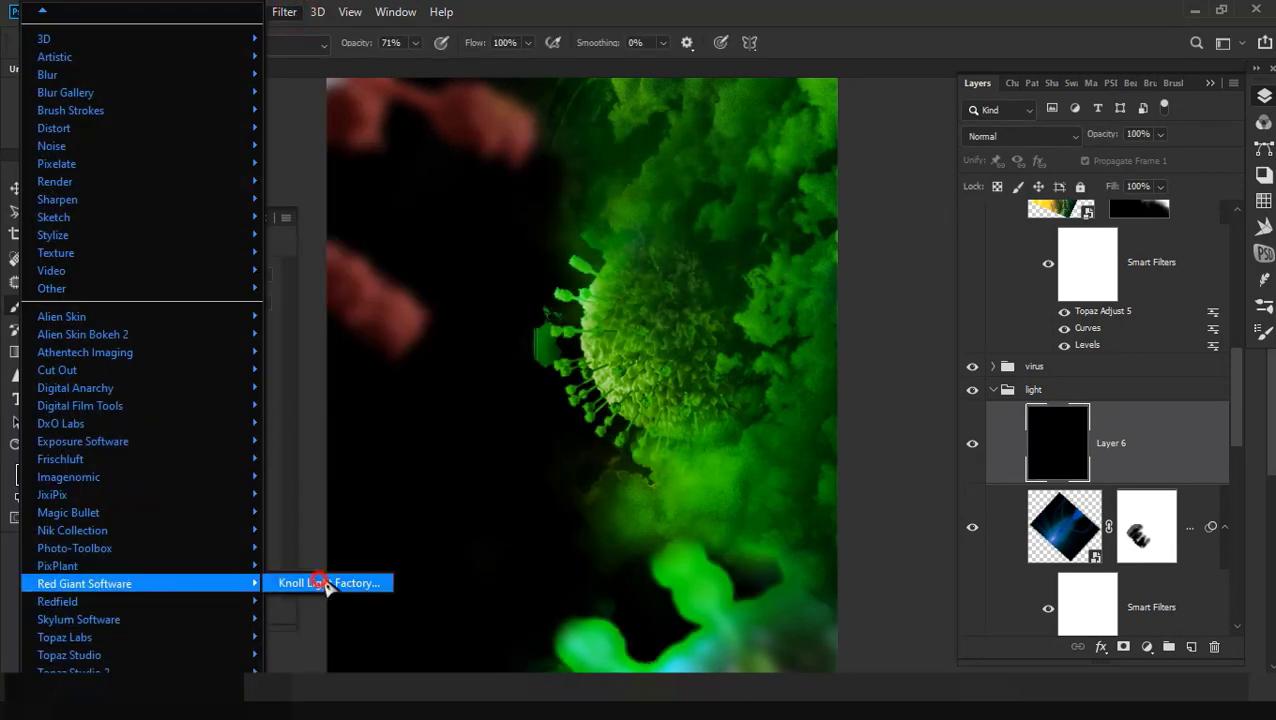
# Step: Render a red Knoll Light Factory glow, blend it with Screen, and make it a smart object
pyautogui.click(330, 584)
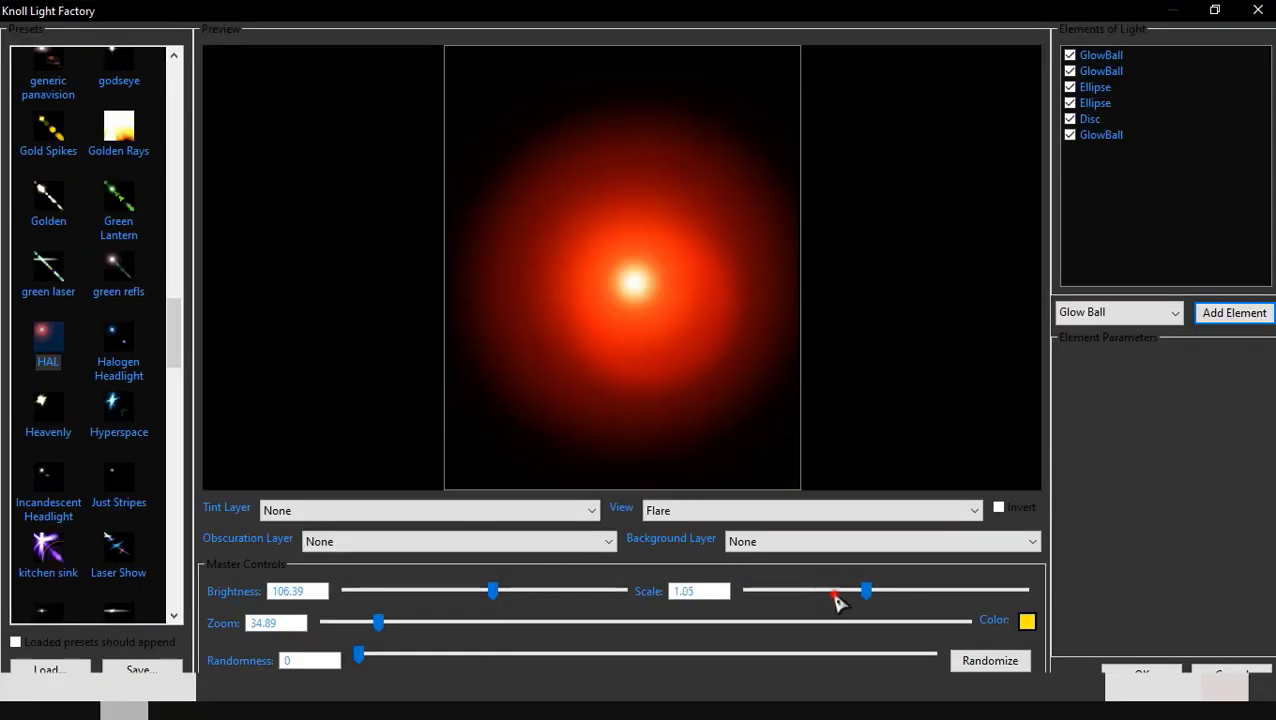
pyautogui.click(1140, 670)
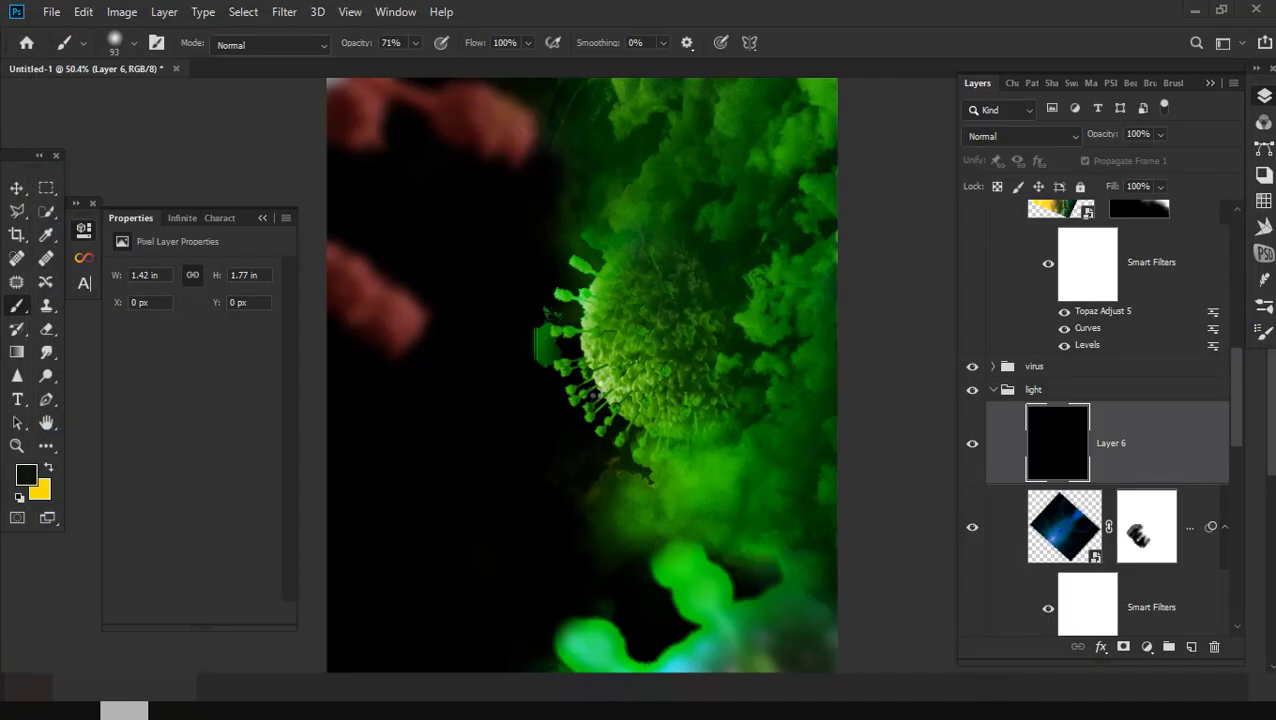
pyautogui.click(1020, 136)
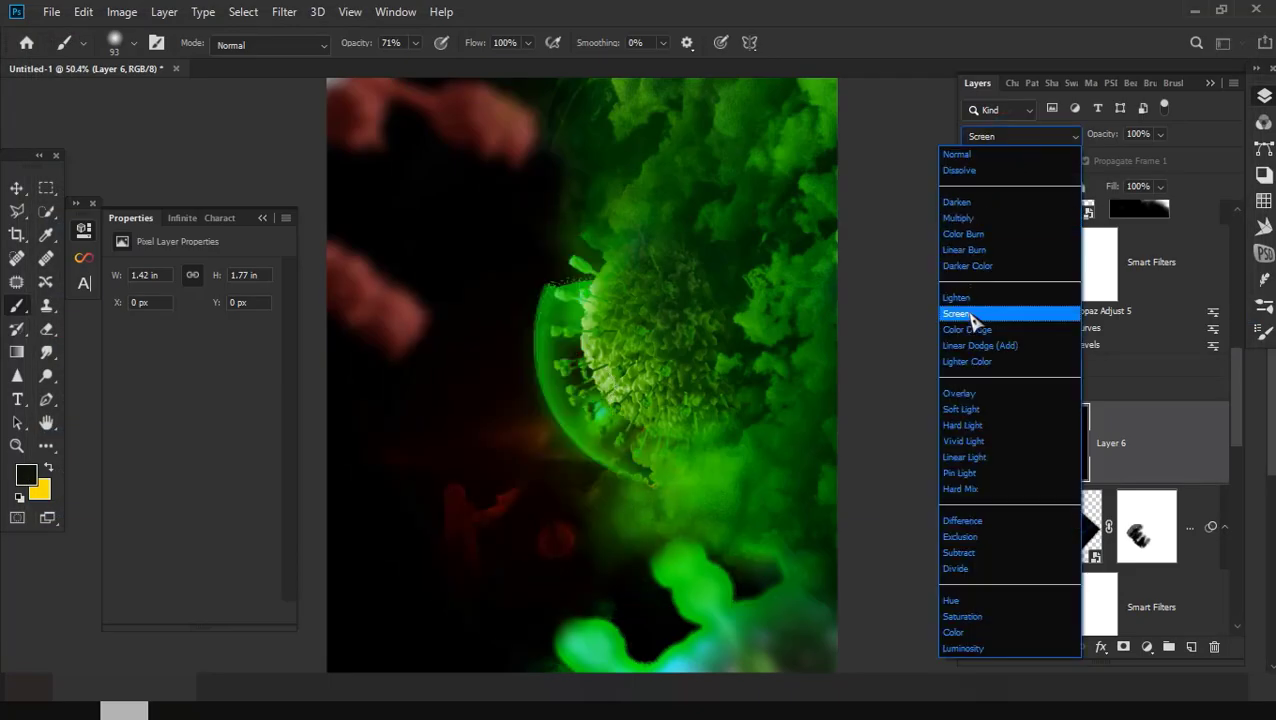
pyautogui.click(975, 317)
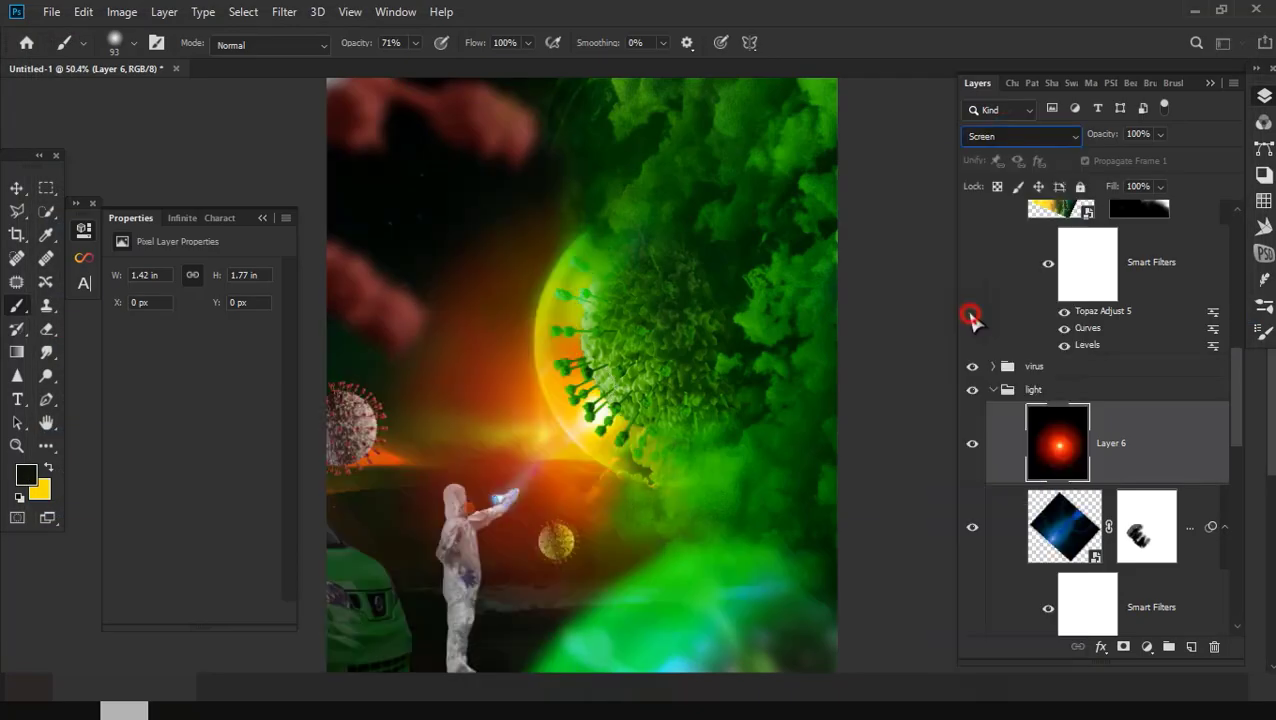
pyautogui.rightClick(1105, 450)
pyautogui.click(885, 260)
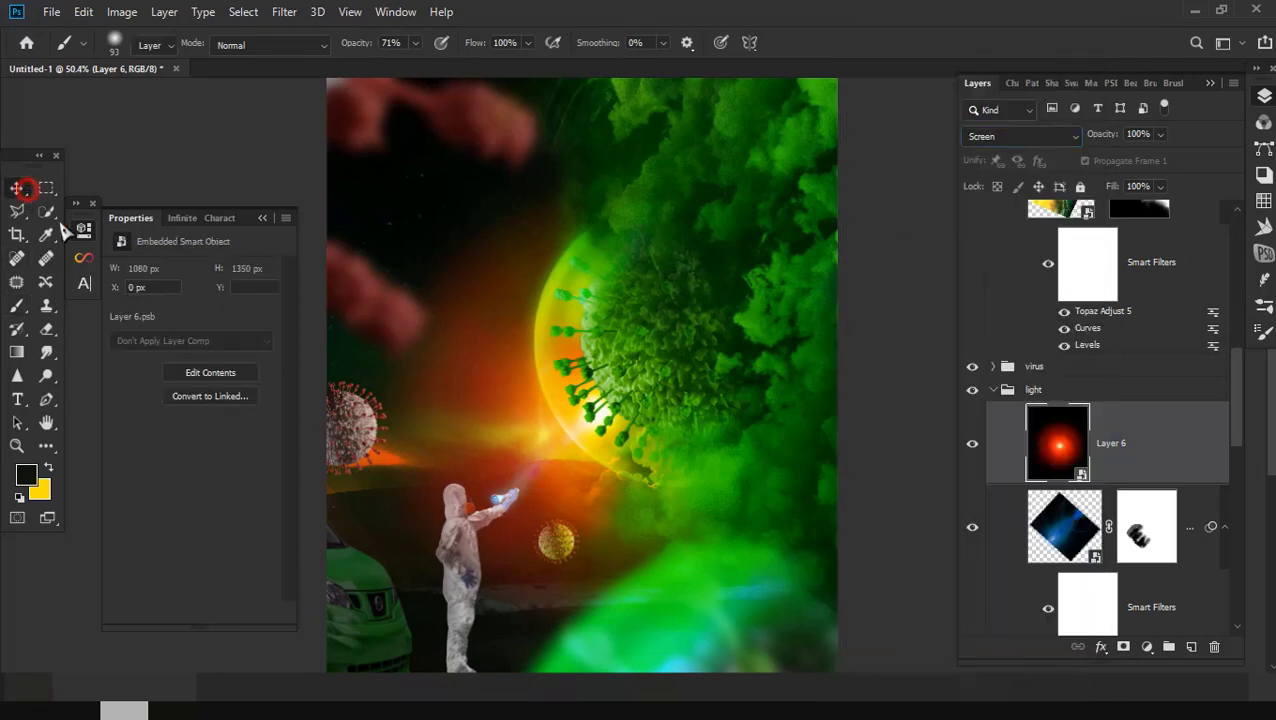
# Step: Scale the red glow down to about a third and move it toward the scientist
pyautogui.click(17, 188)
pyautogui.hotkey('ctrl', '-')
pyautogui.hotkey('ctrl', 't')
pyautogui.moveTo(735, 670); pyautogui.dragTo(503, 388)
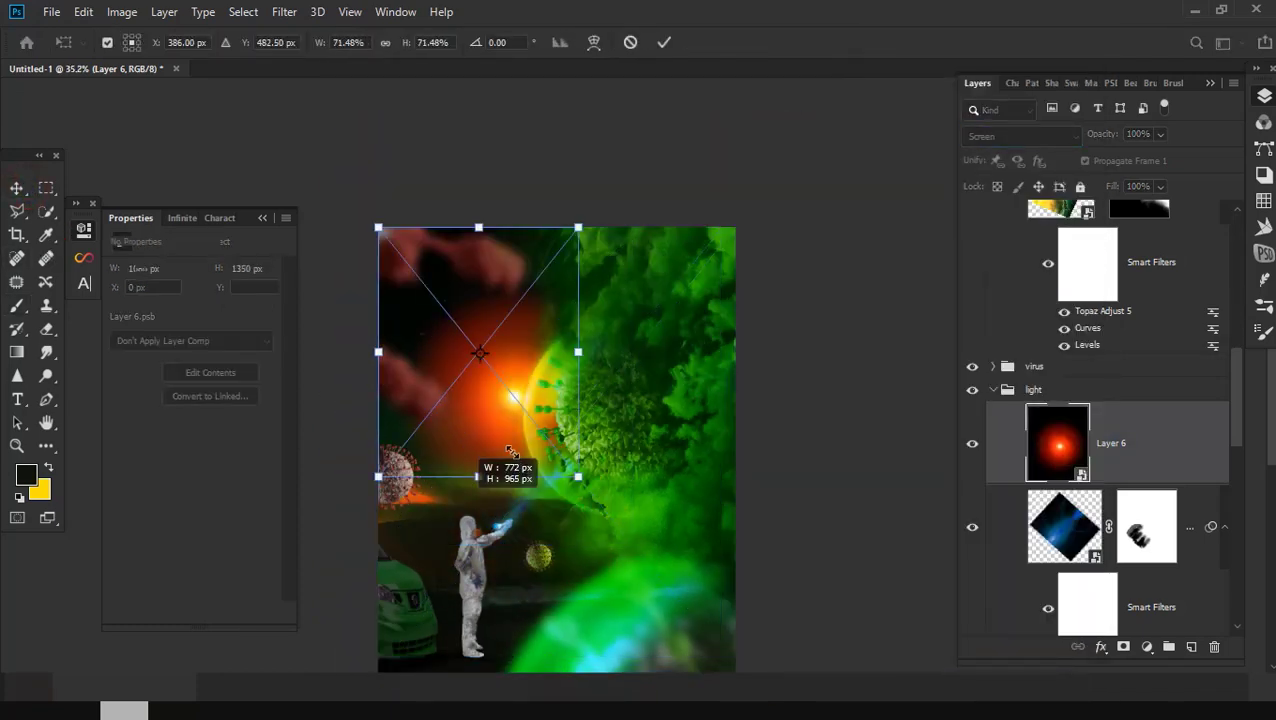
pyautogui.moveTo(450, 345); pyautogui.dragTo(521, 544)
pyautogui.scroll(2, 529, 573)
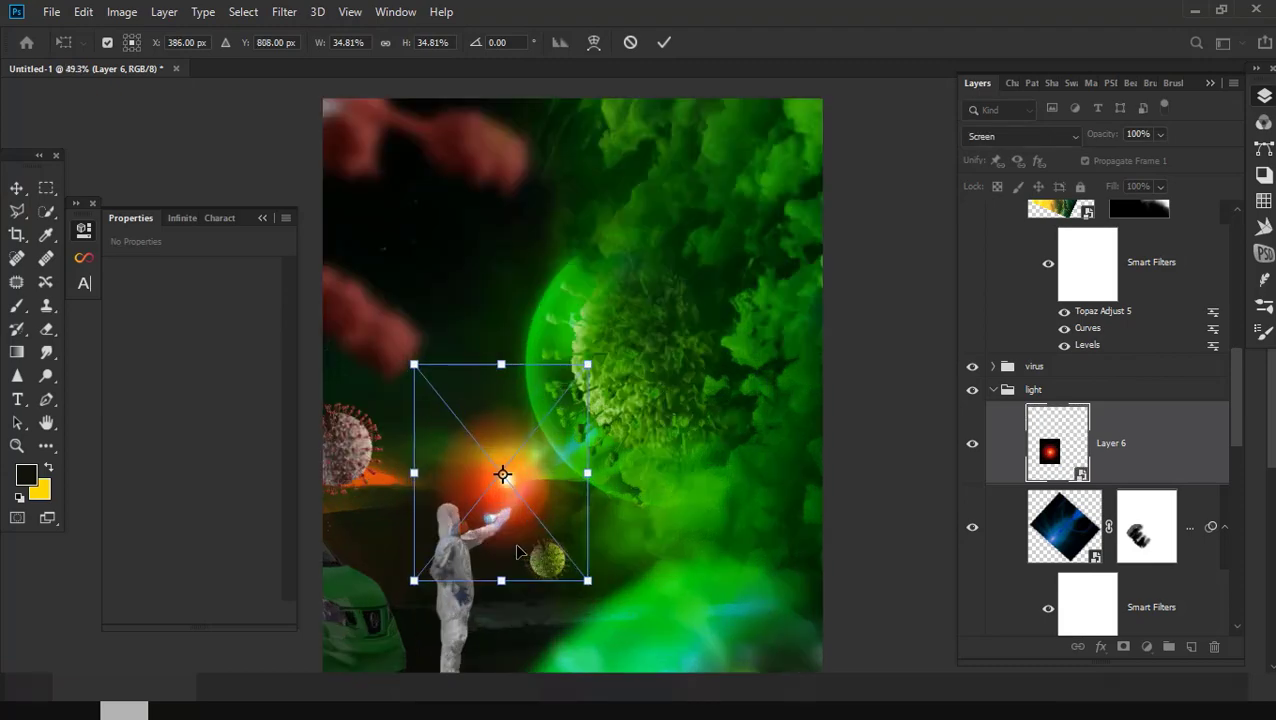
pyautogui.scroll(2, 529, 573)
pyautogui.scroll(2, 529, 573)
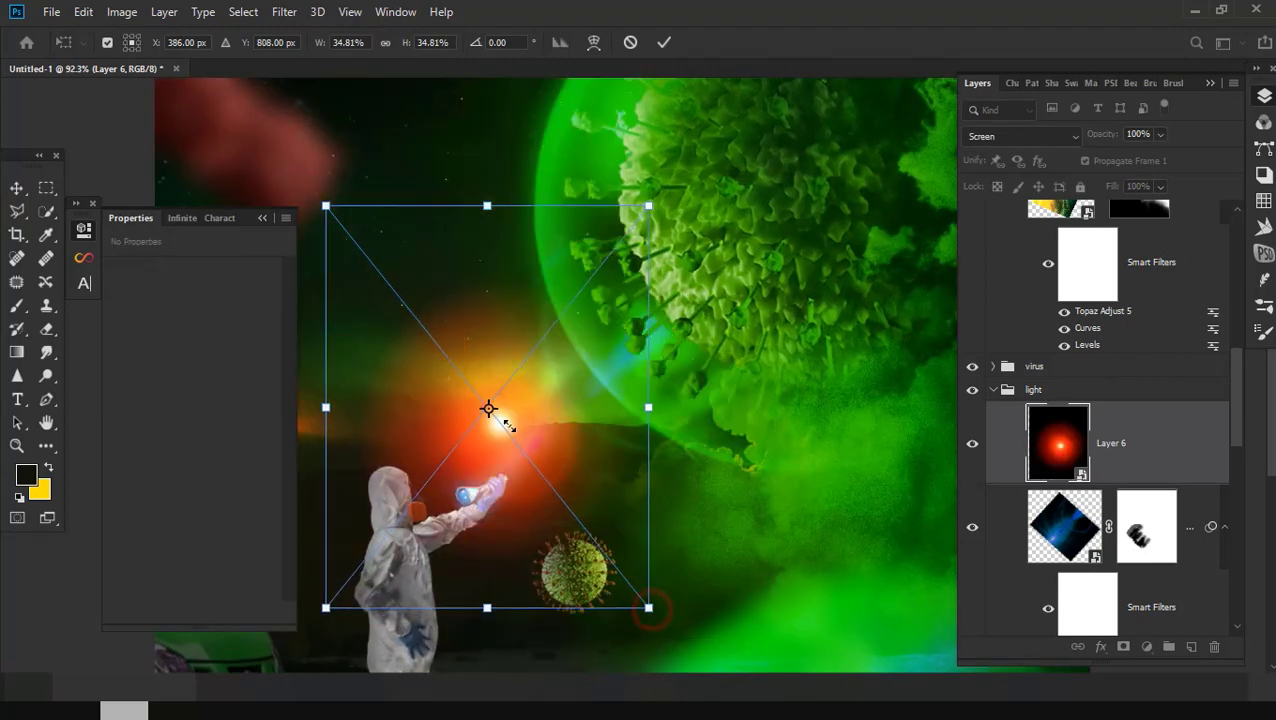
# Step: Shrink the glow further and place it on the scientist's raised hand
pyautogui.moveTo(651, 612)
pyautogui.mouseDown()
pyautogui.moveTo(464, 370)
pyautogui.moveTo(482, 545)
pyautogui.mouseUp()
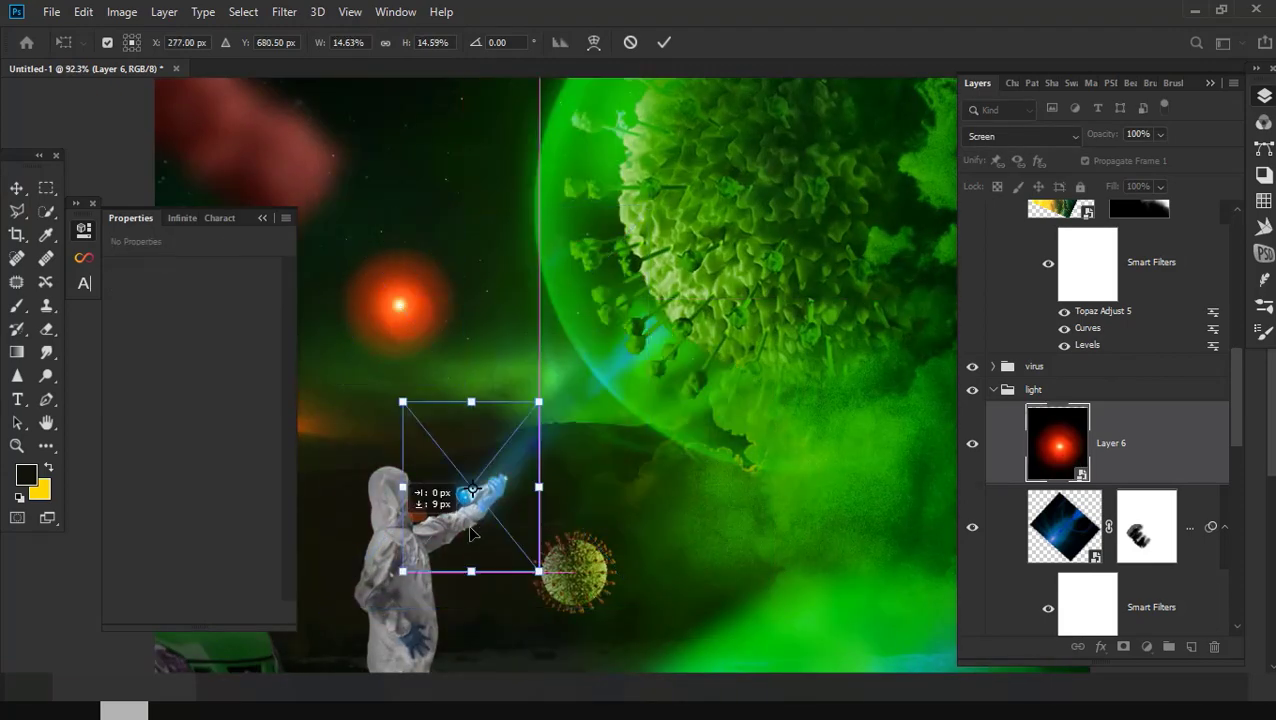
pyautogui.scroll(3, 519, 547)
pyautogui.moveTo(563, 591); pyautogui.dragTo(441, 455)
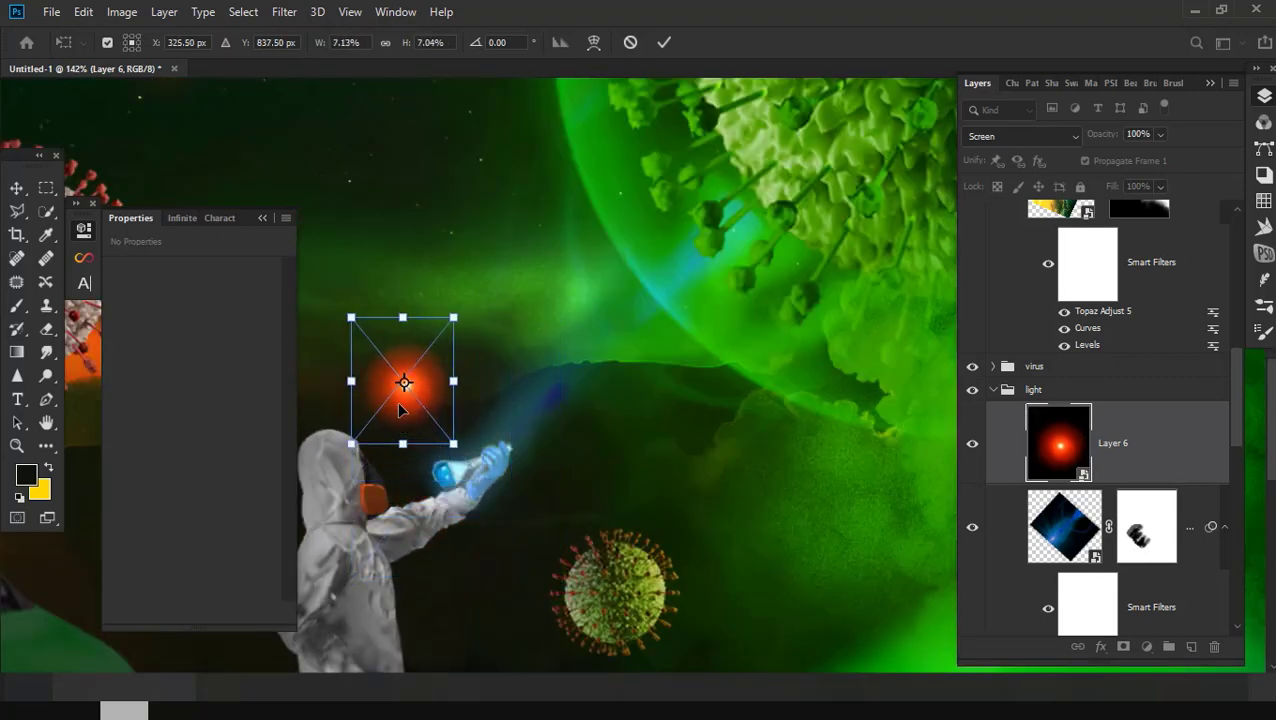
pyautogui.moveTo(402, 401); pyautogui.dragTo(447, 490)
pyautogui.press('Return')
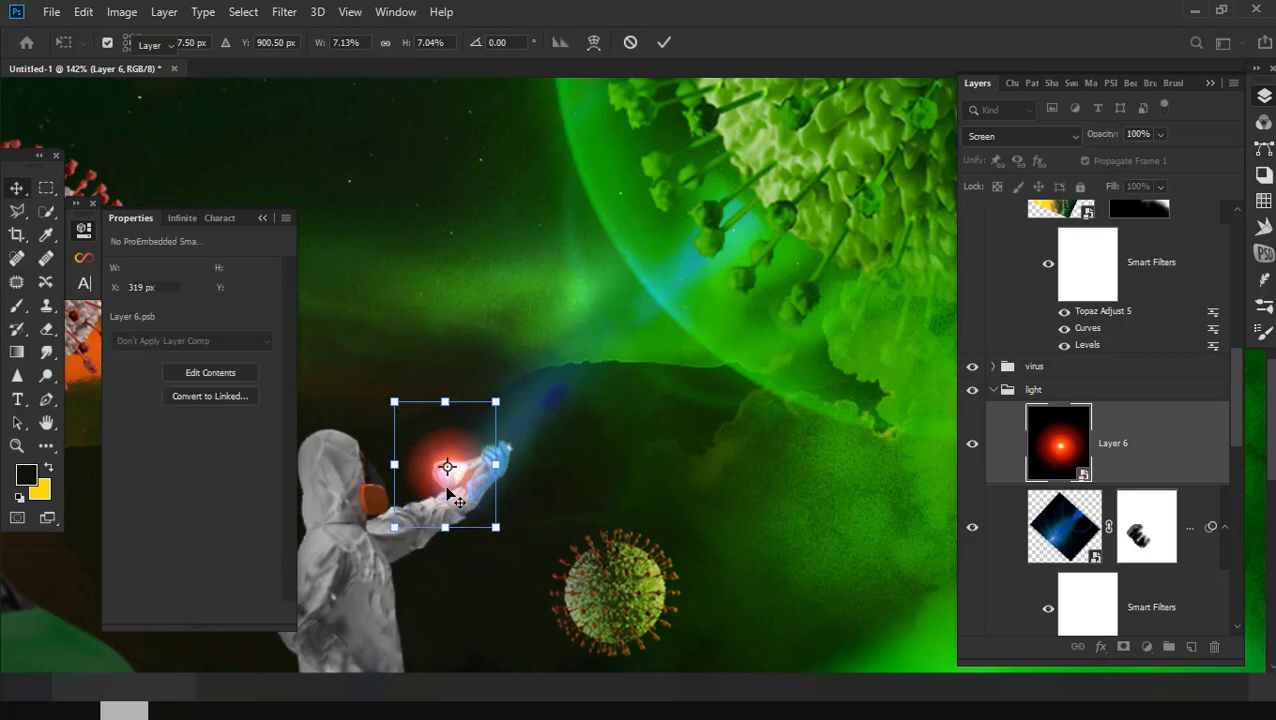
pyautogui.scroll(-2, 447, 480)
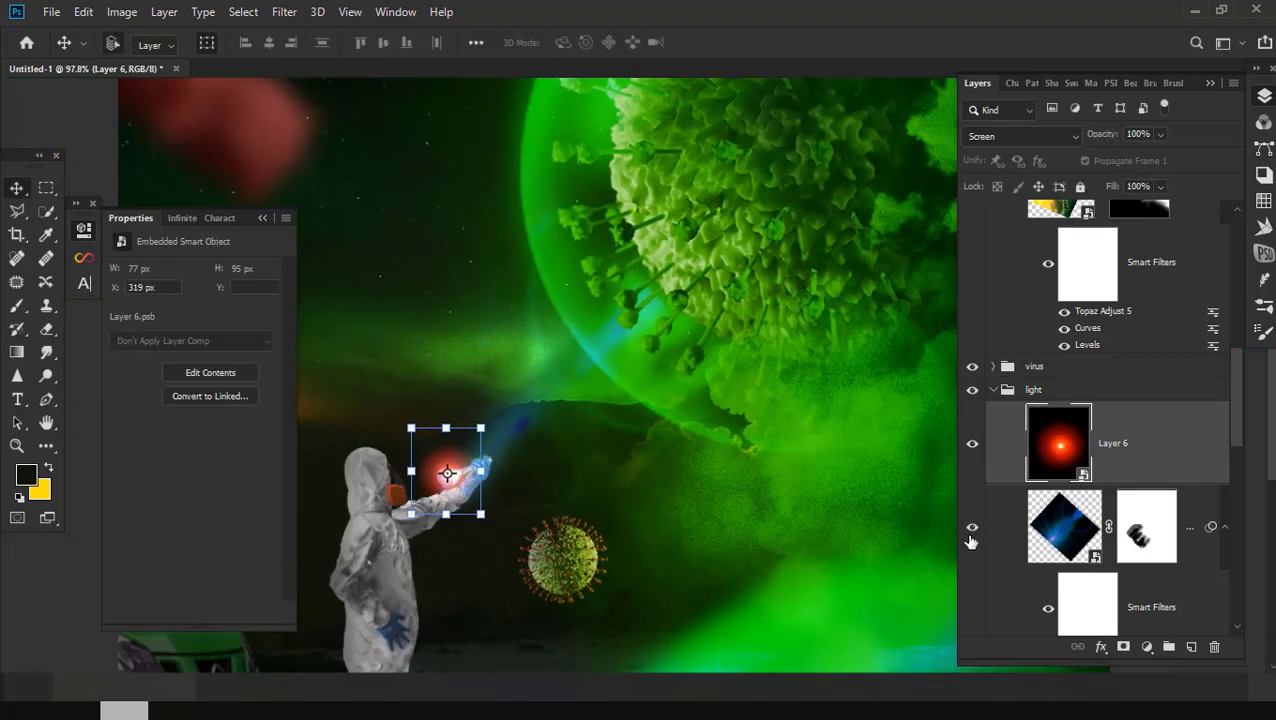
pyautogui.hotkey('ctrl', 'u')
# Step: Set Hue +180, Saturation +48 and Lightness −29 to make the glow cyan blue
pyautogui.moveTo(189, 260)
pyautogui.mouseDown()
pyautogui.moveTo(95, 258)
pyautogui.moveTo(169, 276)
pyautogui.moveTo(312, 272)
pyautogui.mouseUp()
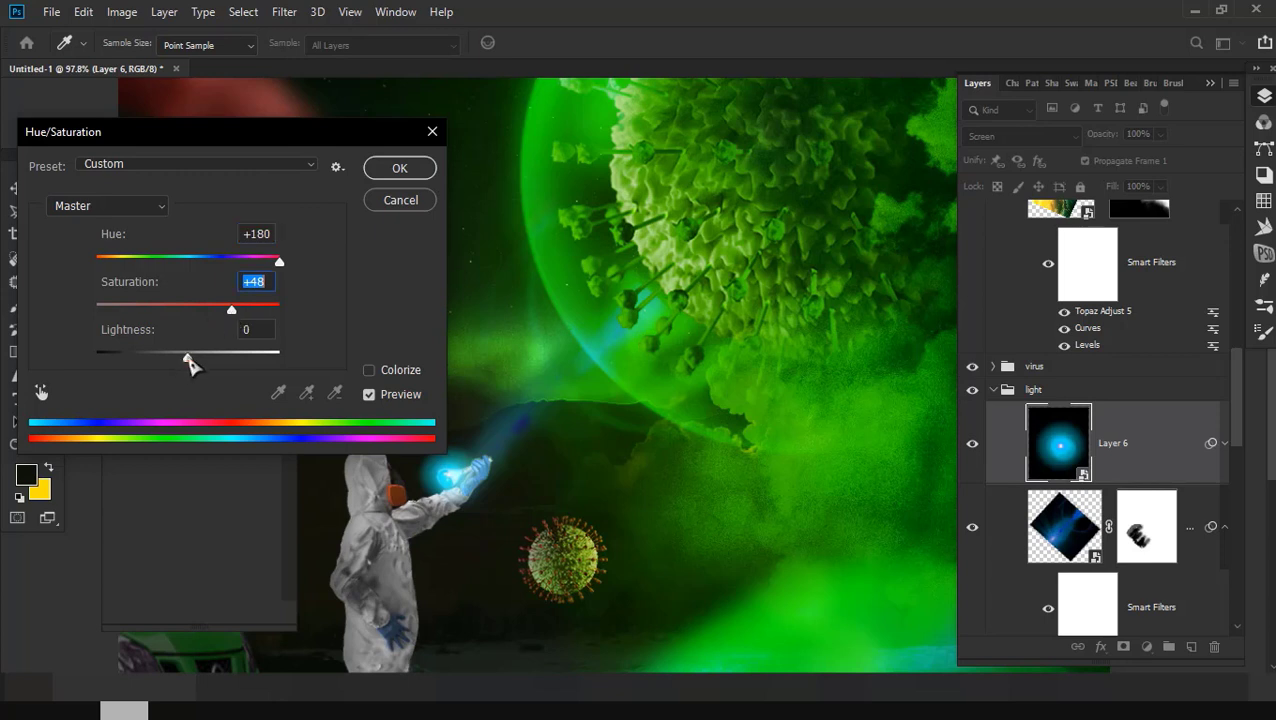
pyautogui.moveTo(190, 364); pyautogui.dragTo(166, 363)
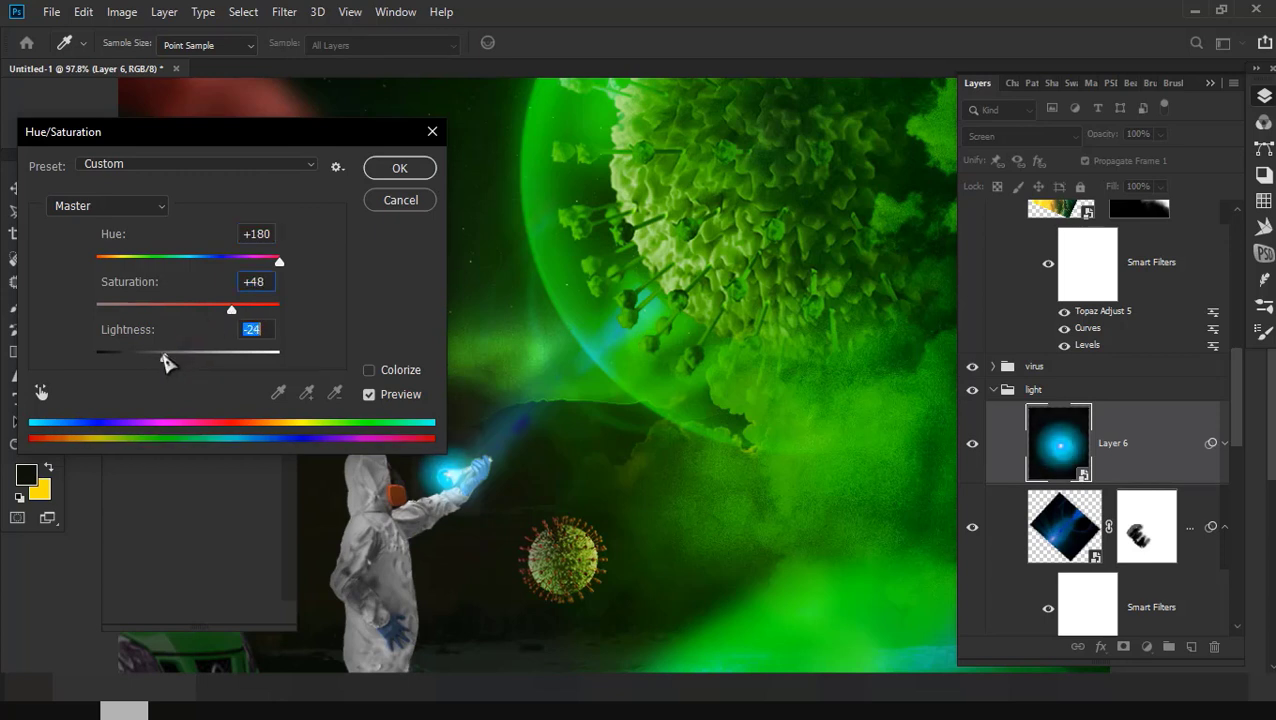
pyautogui.click(399, 168)
# Step: Duplicate the blue glow as Layer 6 copy and give it a 16.6-pixel Gaussian Blur
pyautogui.hotkey('ctrl', 'j')
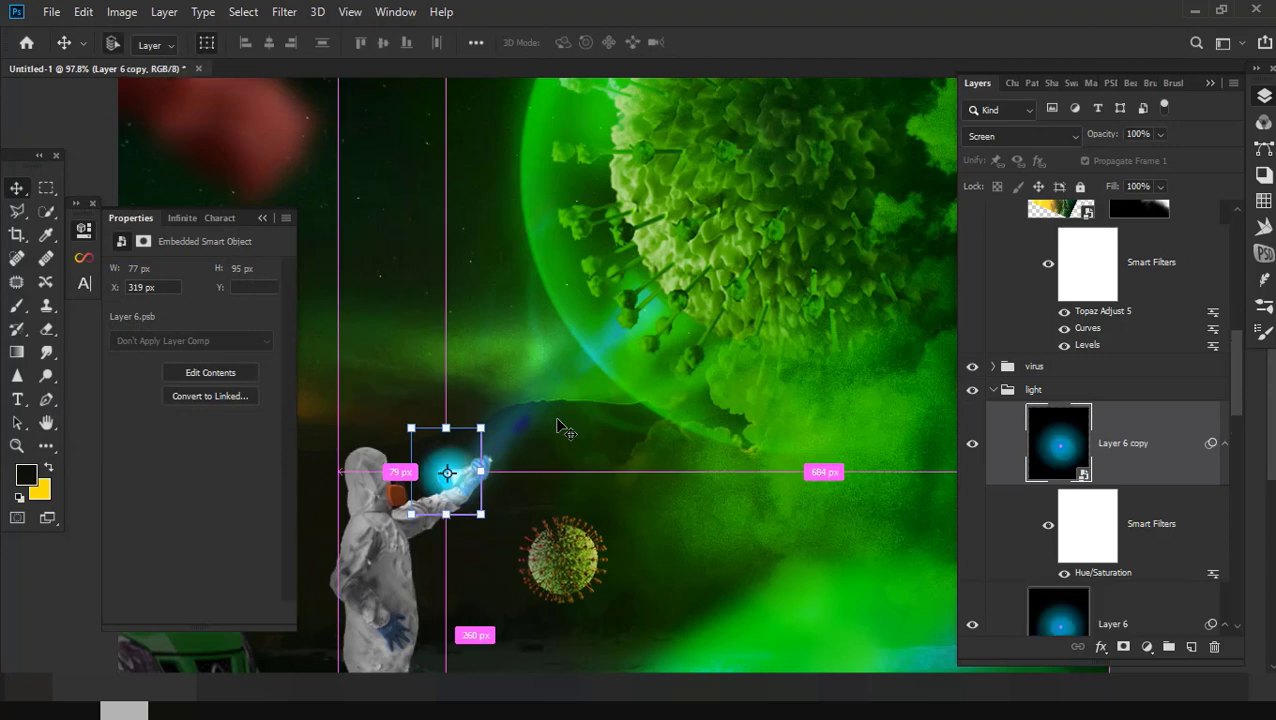
pyautogui.scroll(3, 505, 467)
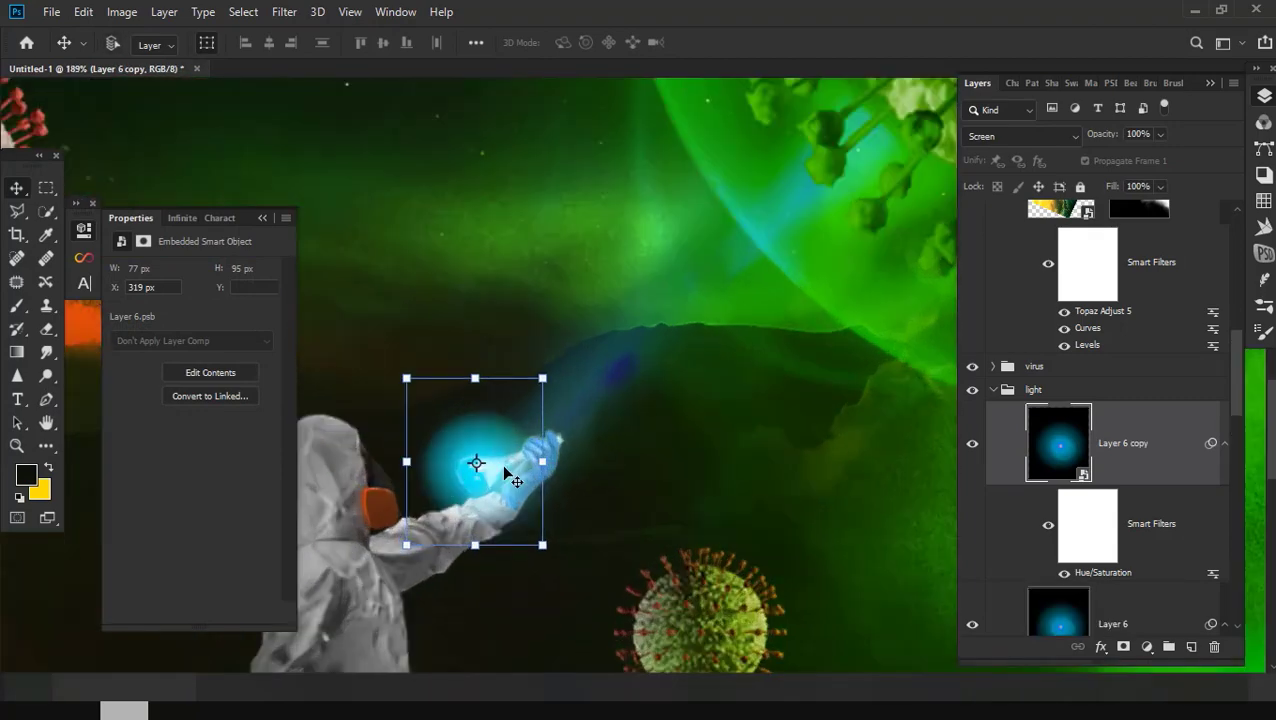
pyautogui.click(285, 12)
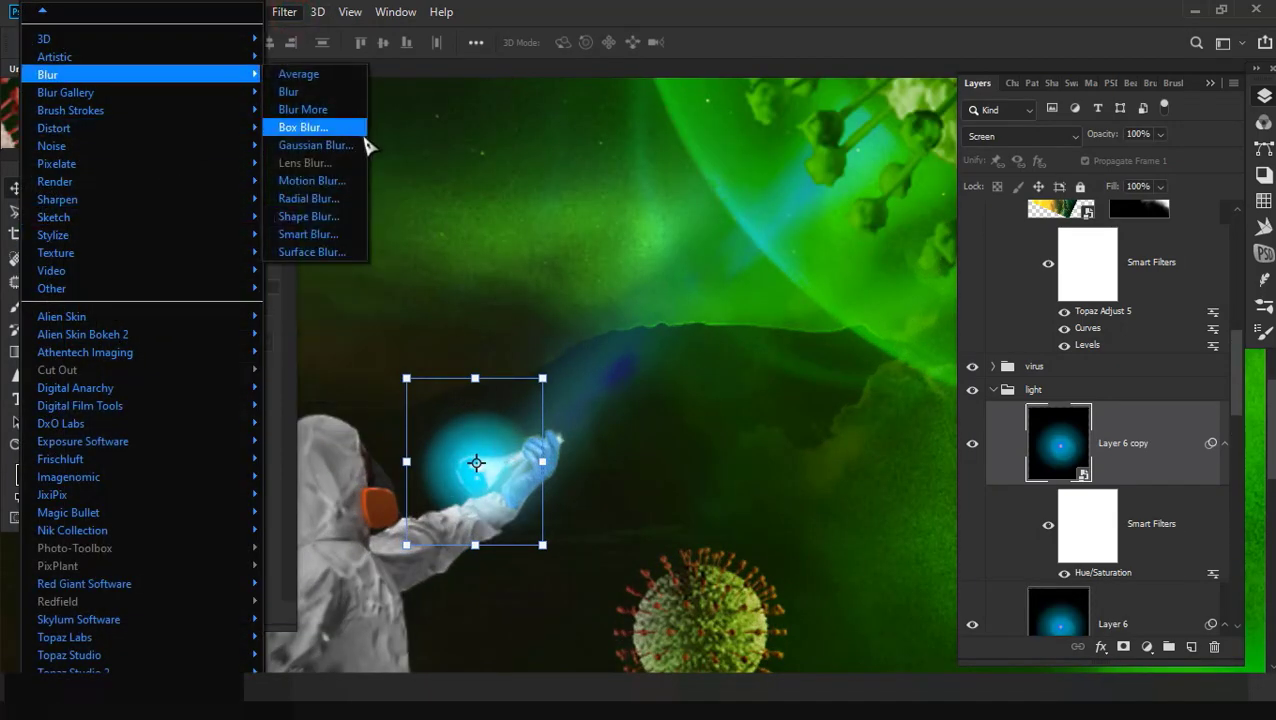
pyautogui.click(360, 145)
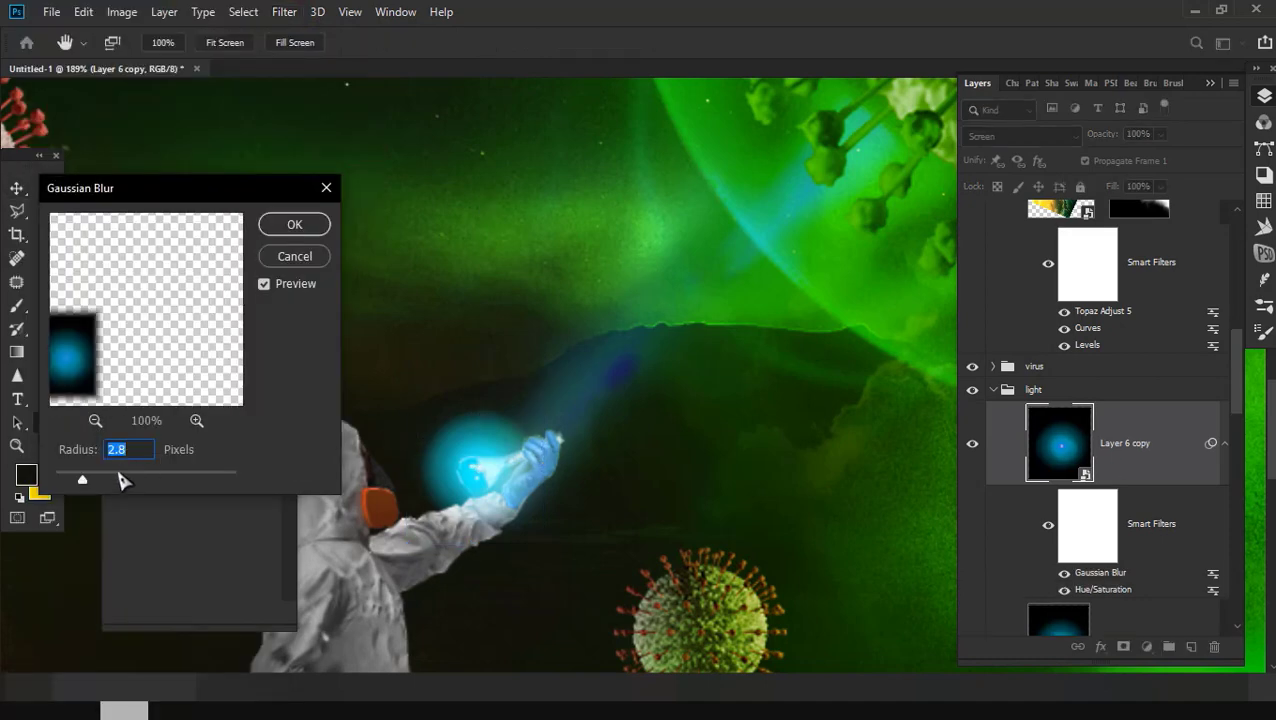
pyautogui.moveTo(120, 481); pyautogui.dragTo(130, 484)
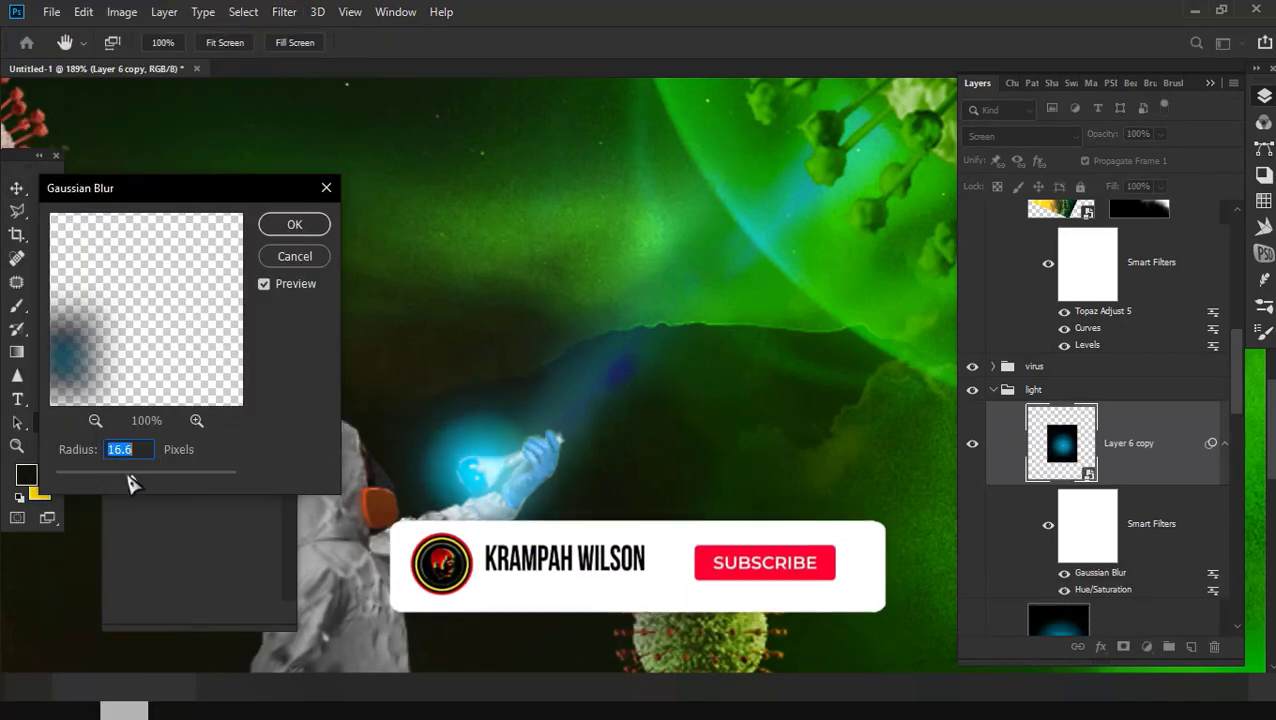
pyautogui.press('Return')
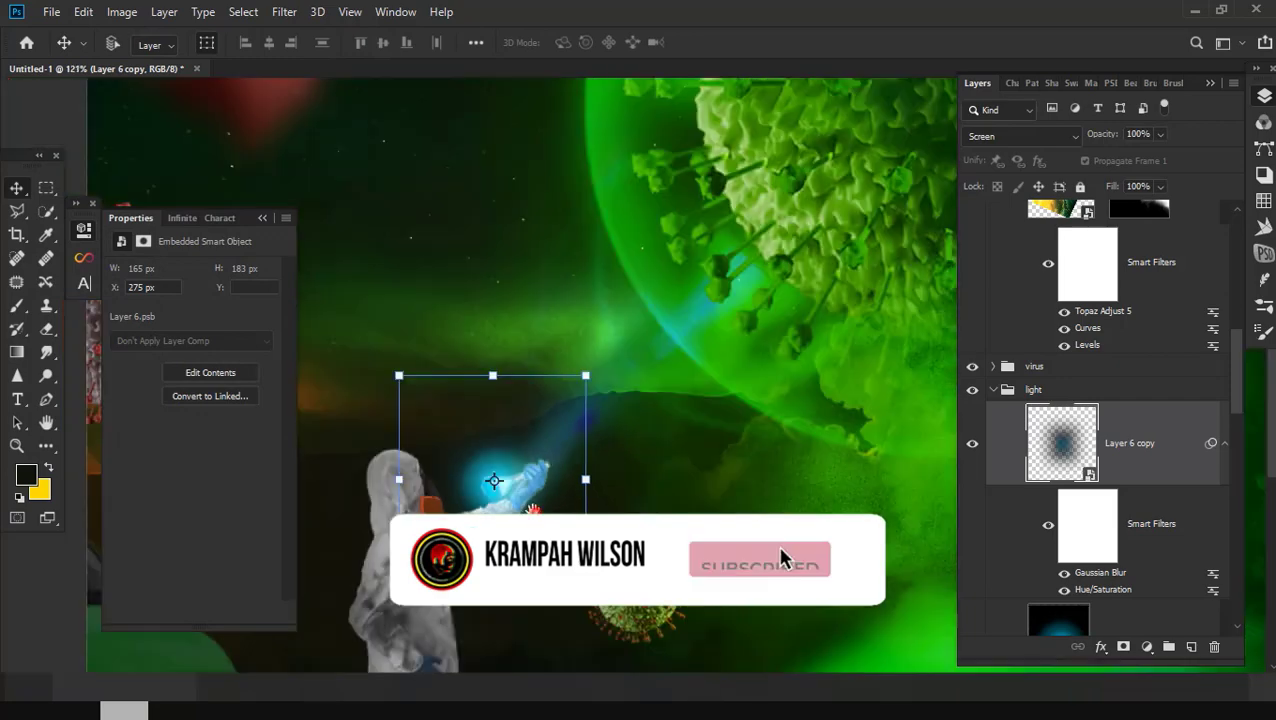
# Step: Add a new Layer 7 and fill it with black
pyautogui.click(1192, 648)
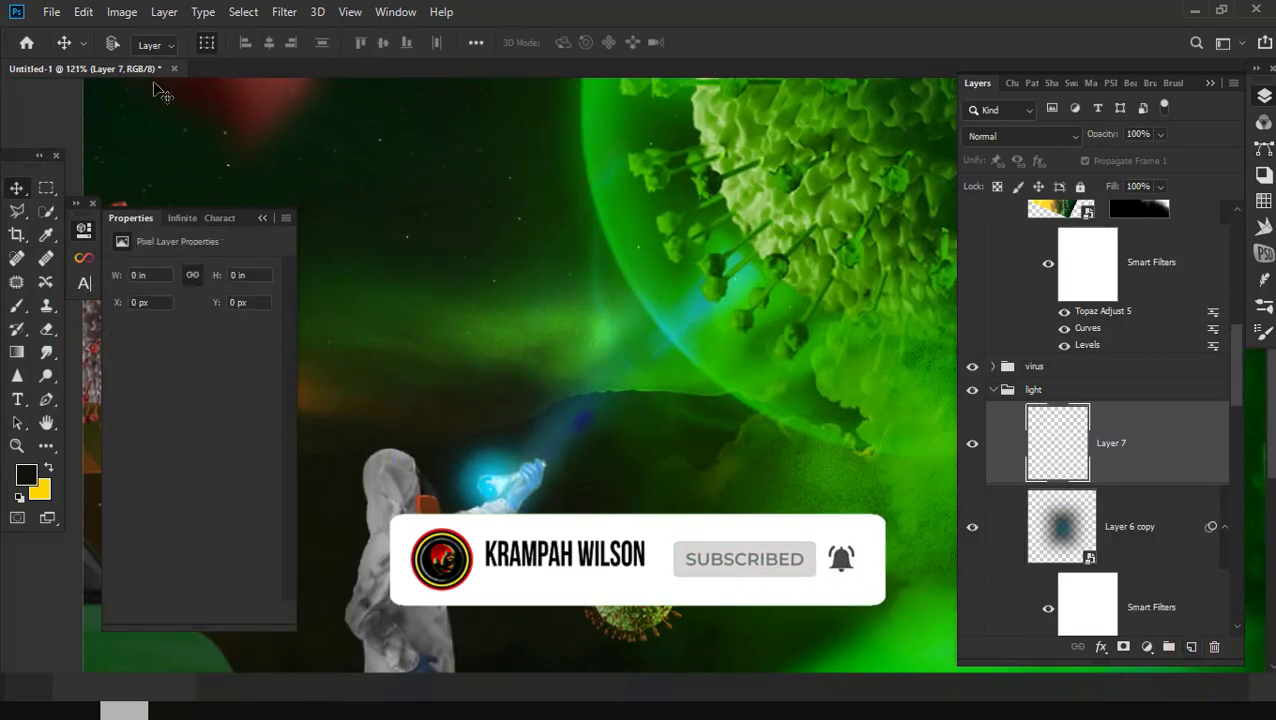
pyautogui.click(84, 12)
pyautogui.click(148, 296)
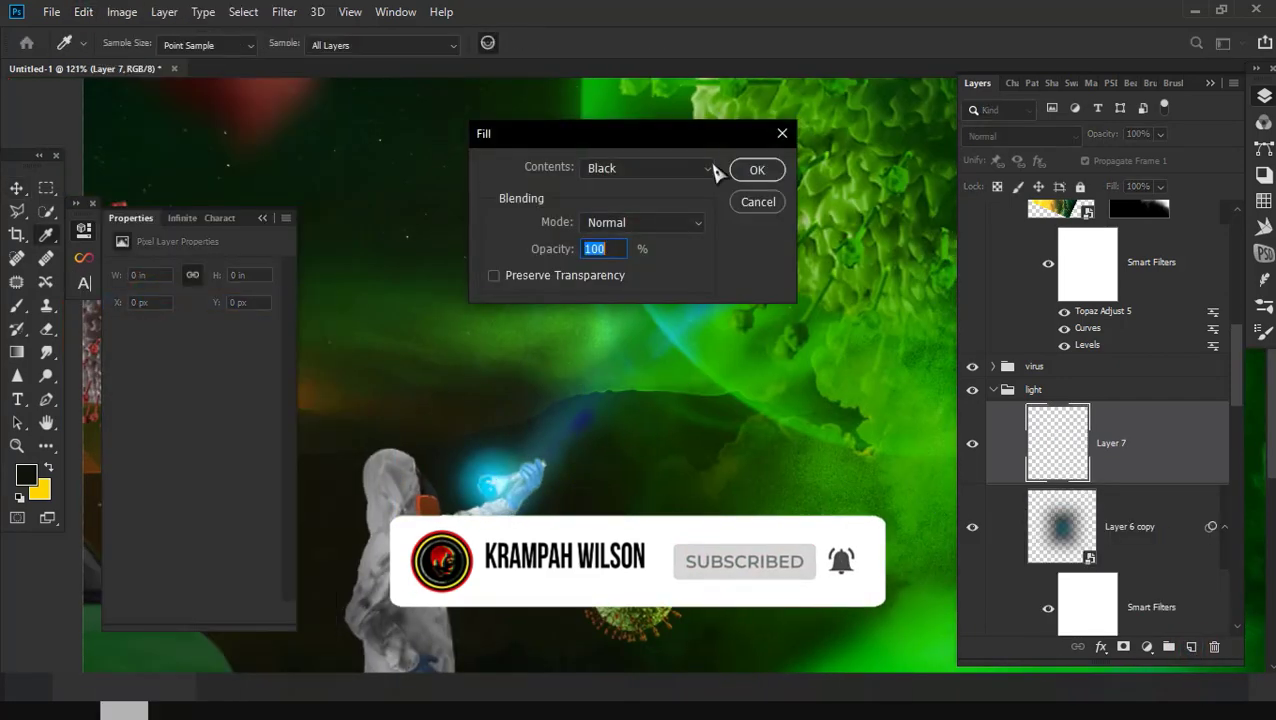
pyautogui.click(752, 170)
# Step: Render a light-teal Knoll Light Factory Digicam Double Hoop flare onto Layer 7
pyautogui.click(284, 12)
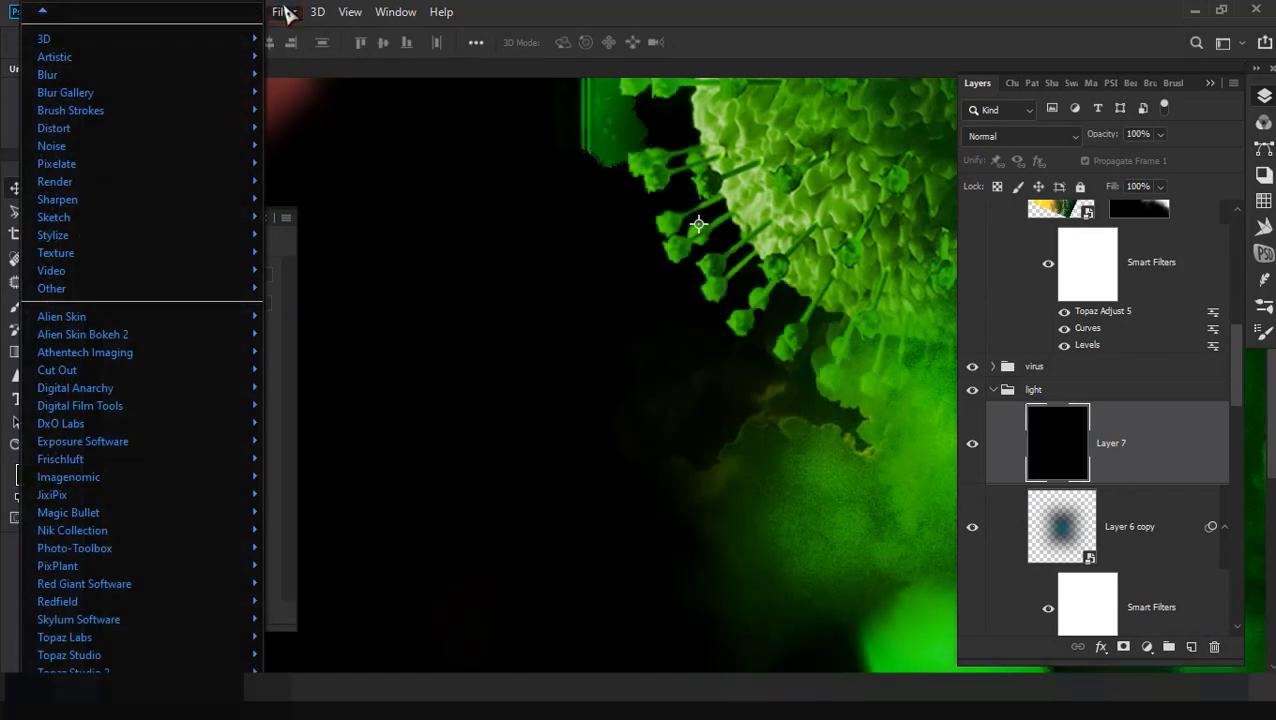
pyautogui.click(533, 488)
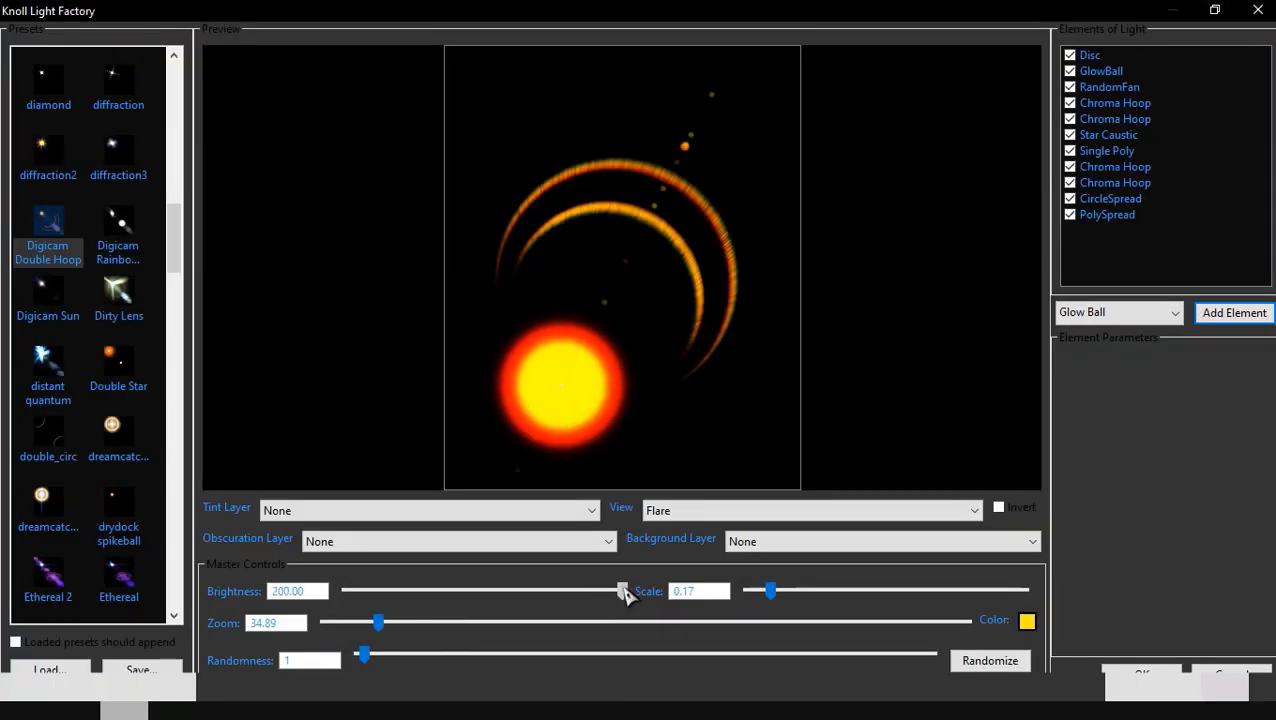
pyautogui.moveTo(381, 622)
pyautogui.mouseDown()
pyautogui.moveTo(436, 622)
pyautogui.moveTo(378, 623)
pyautogui.mouseUp()
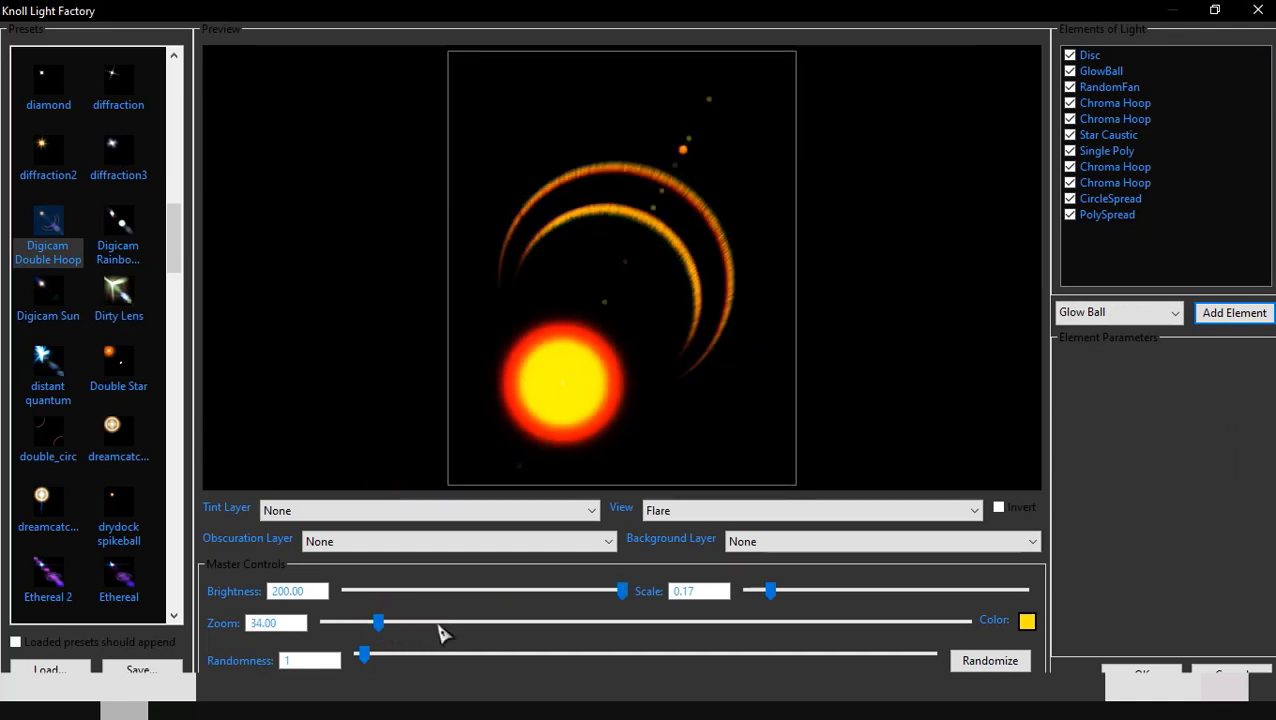
pyautogui.click(1027, 622)
pyautogui.moveTo(268, 212)
pyautogui.mouseDown()
pyautogui.moveTo(181, 179)
pyautogui.moveTo(240, 176)
pyautogui.mouseUp()
pyautogui.click(275, 296)
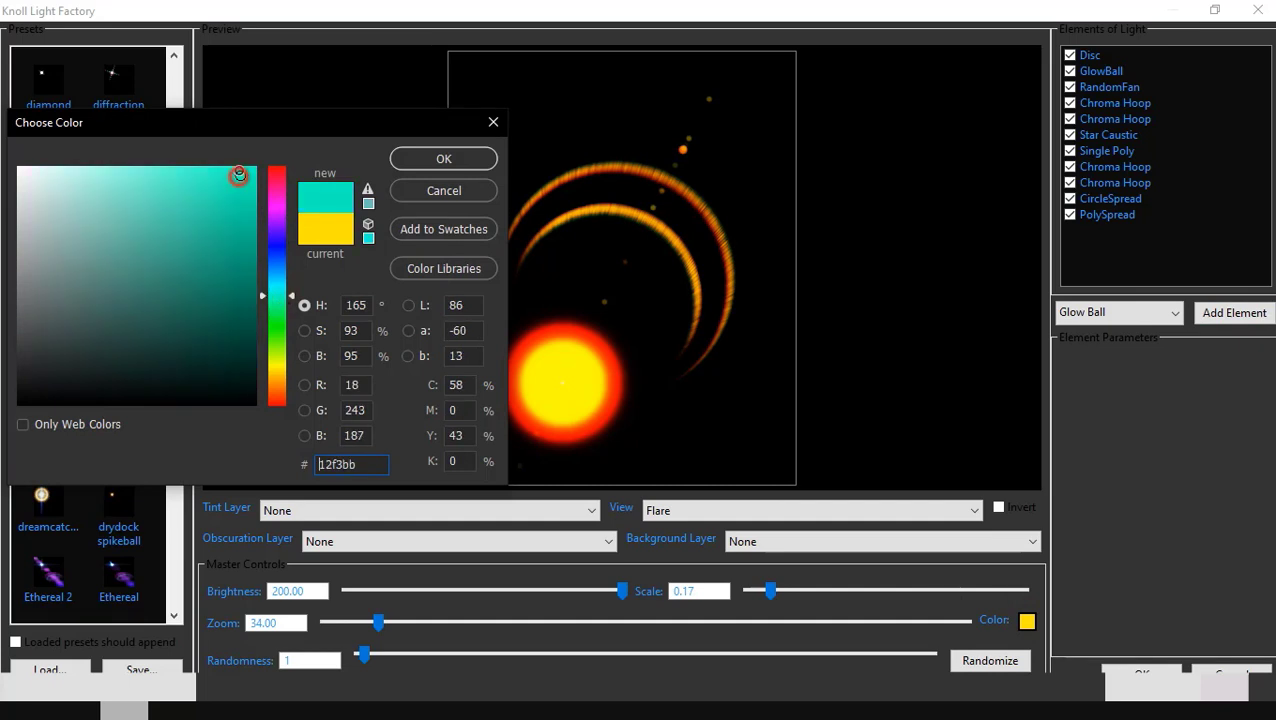
pyautogui.click(443, 159)
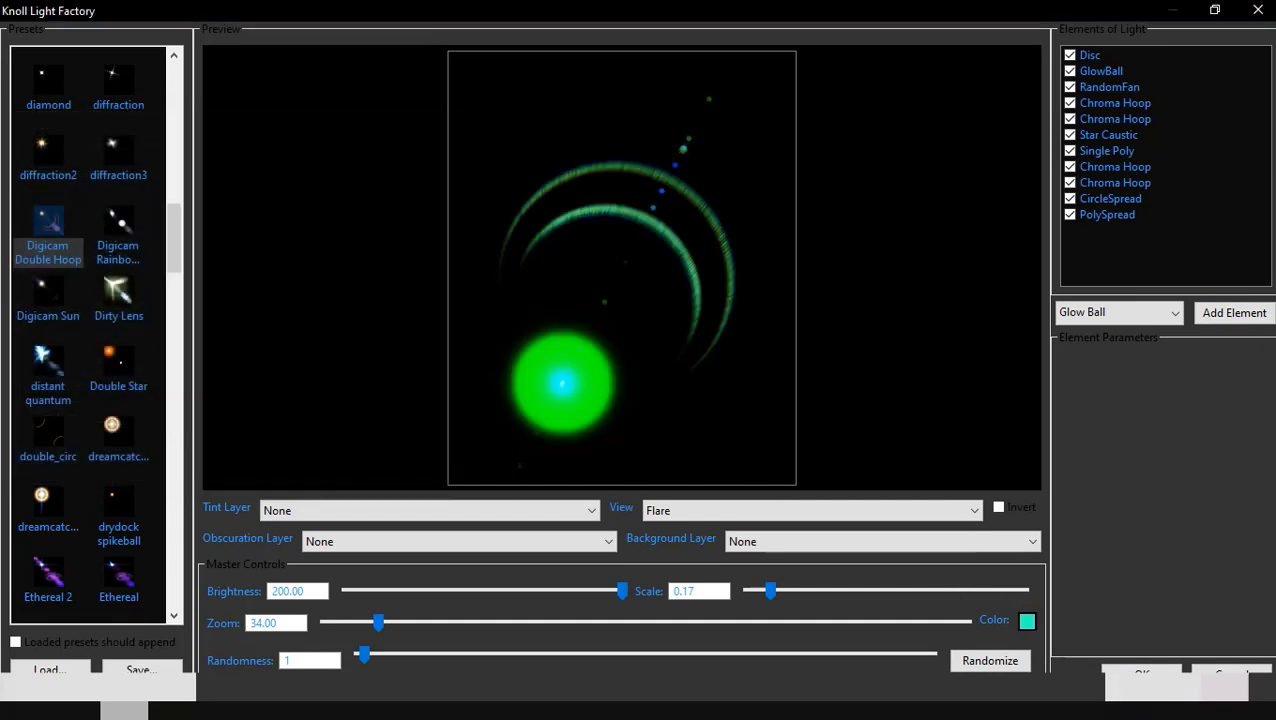
pyautogui.click(1027, 621)
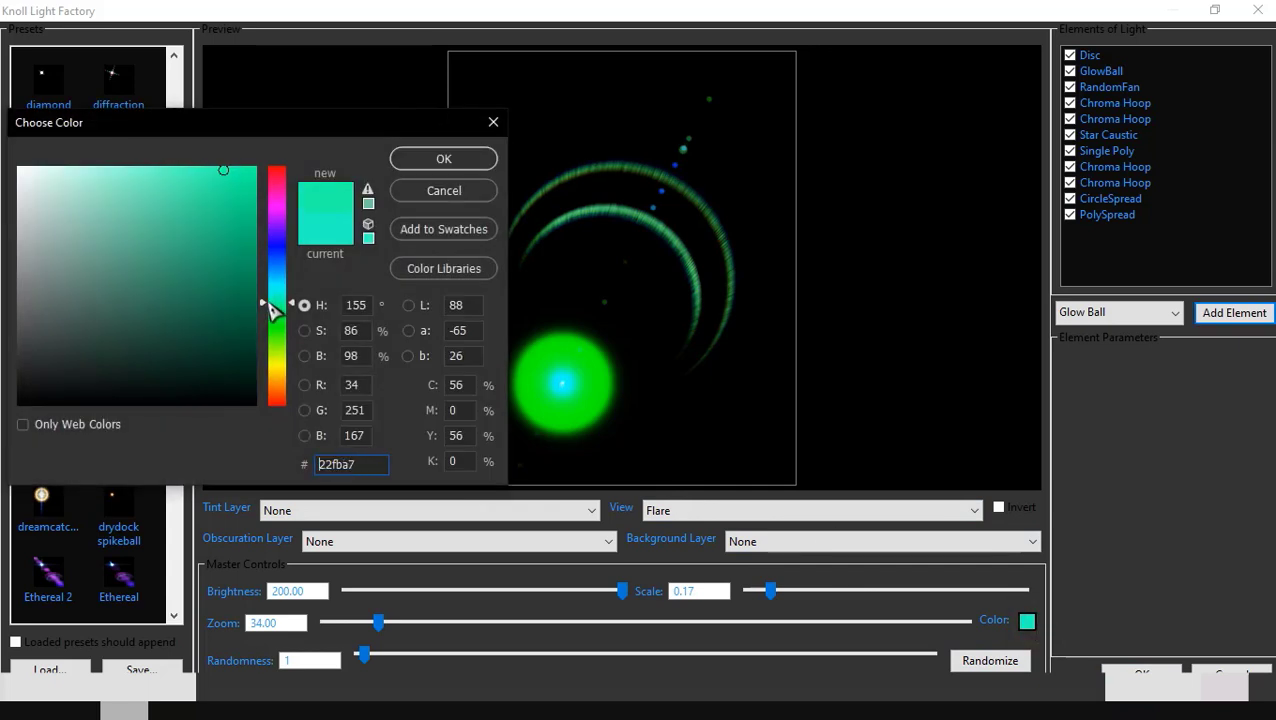
pyautogui.moveTo(231, 157); pyautogui.dragTo(180, 158)
pyautogui.click(448, 158)
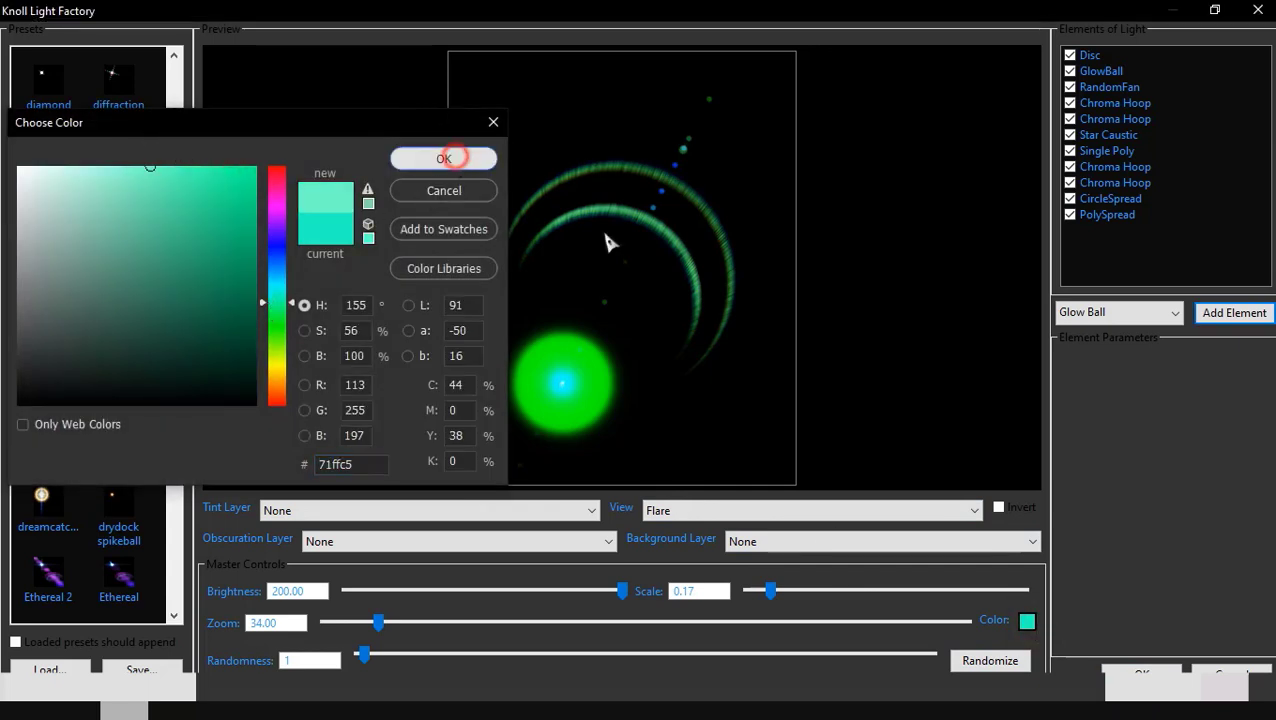
pyautogui.click(1141, 673)
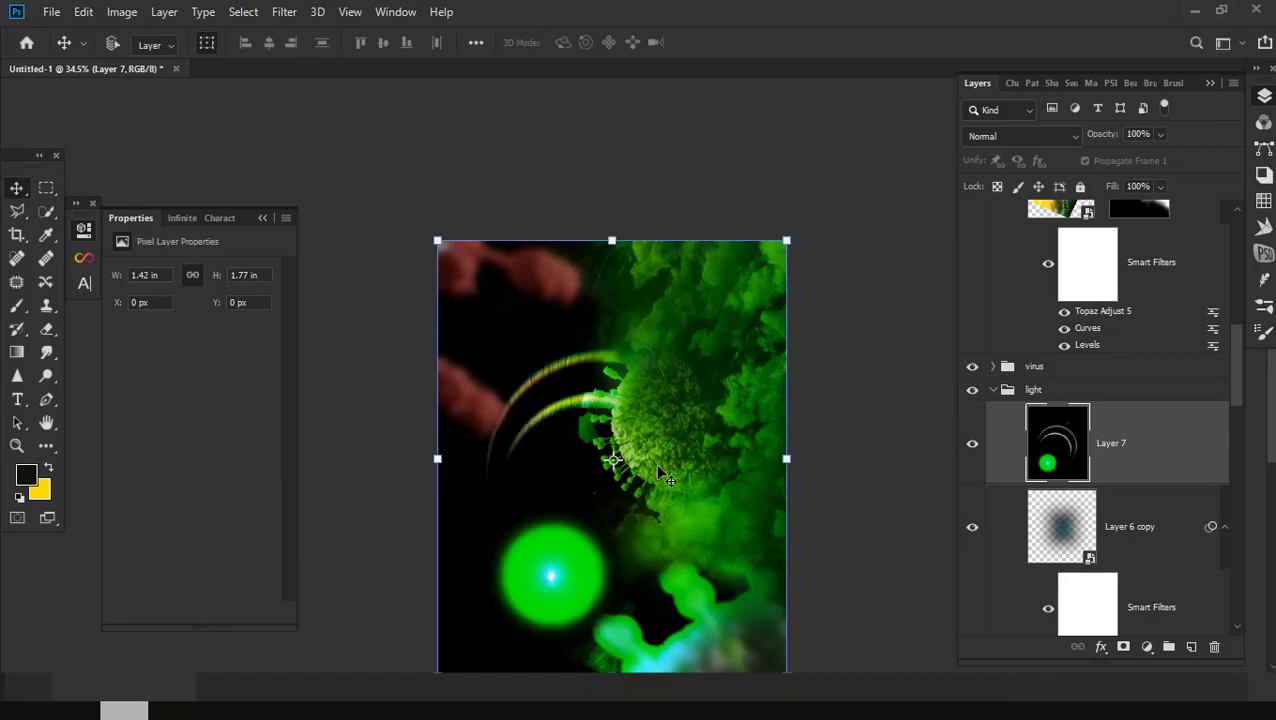
# Step: Set the flare layer to Screen blend mode and convert it to a smart object
pyautogui.scroll(-2, 810, 428)
pyautogui.click(1020, 136)
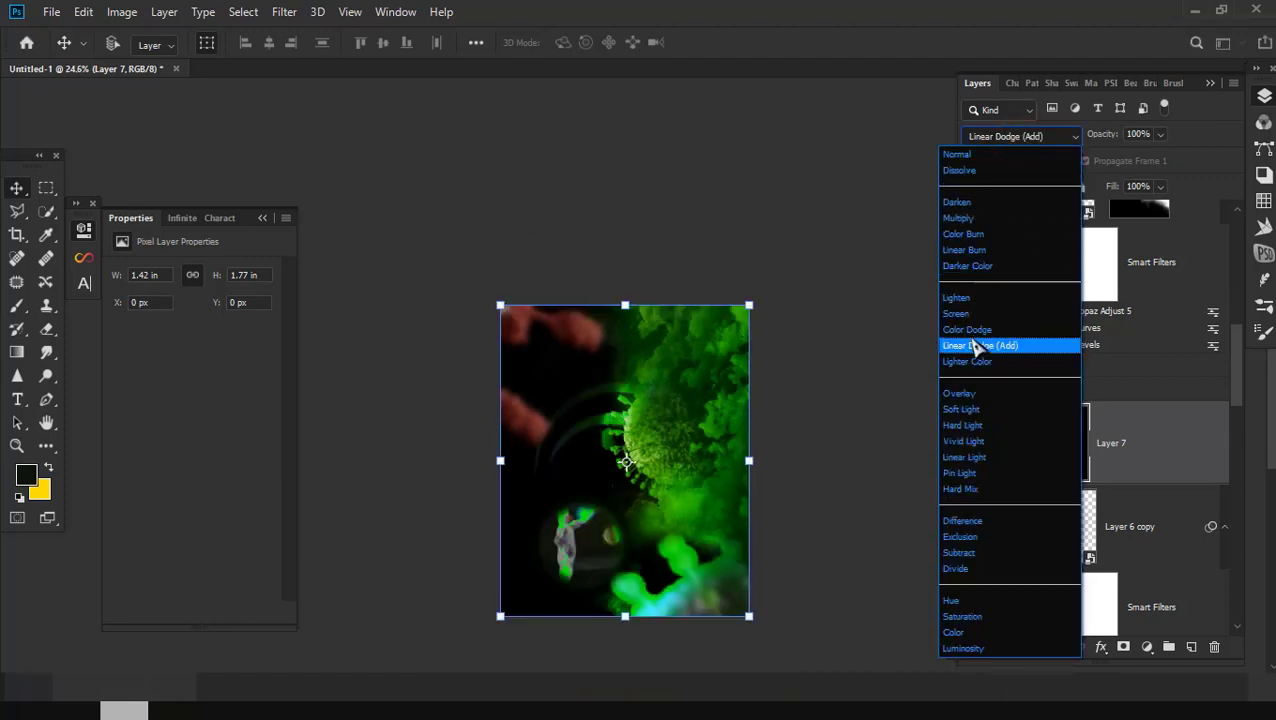
pyautogui.click(971, 316)
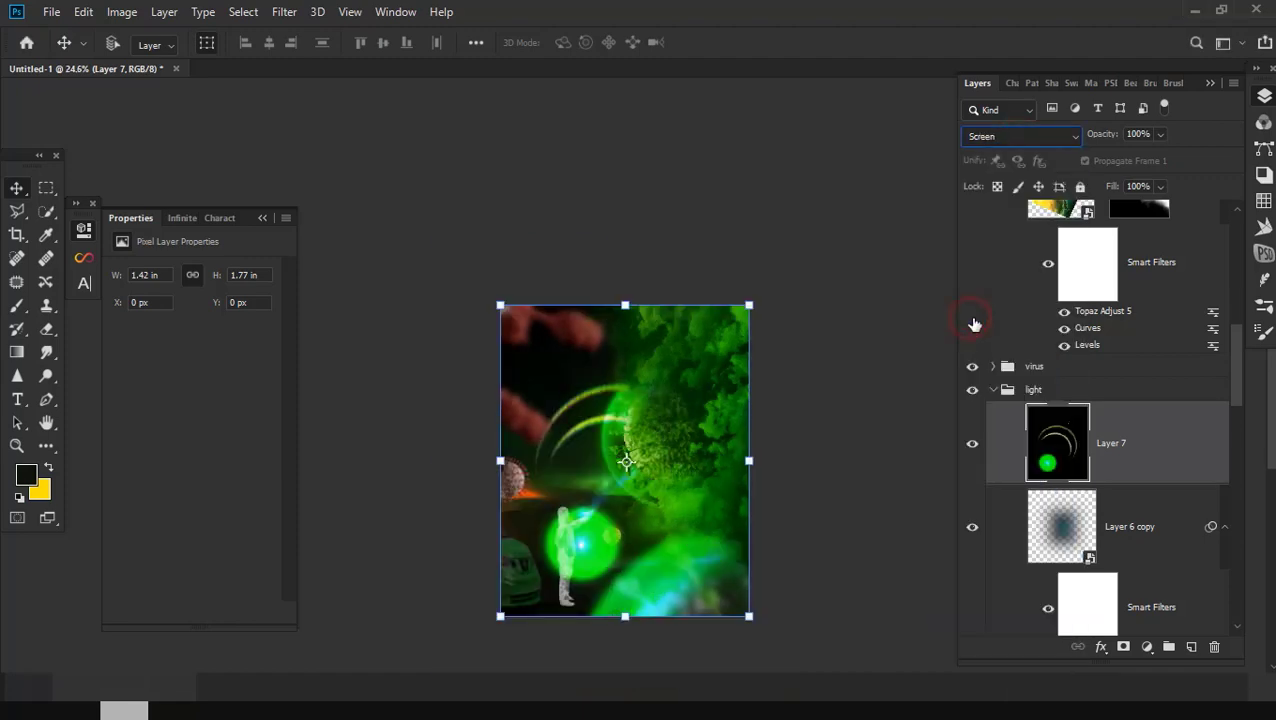
pyautogui.rightClick(1127, 424)
pyautogui.click(931, 259)
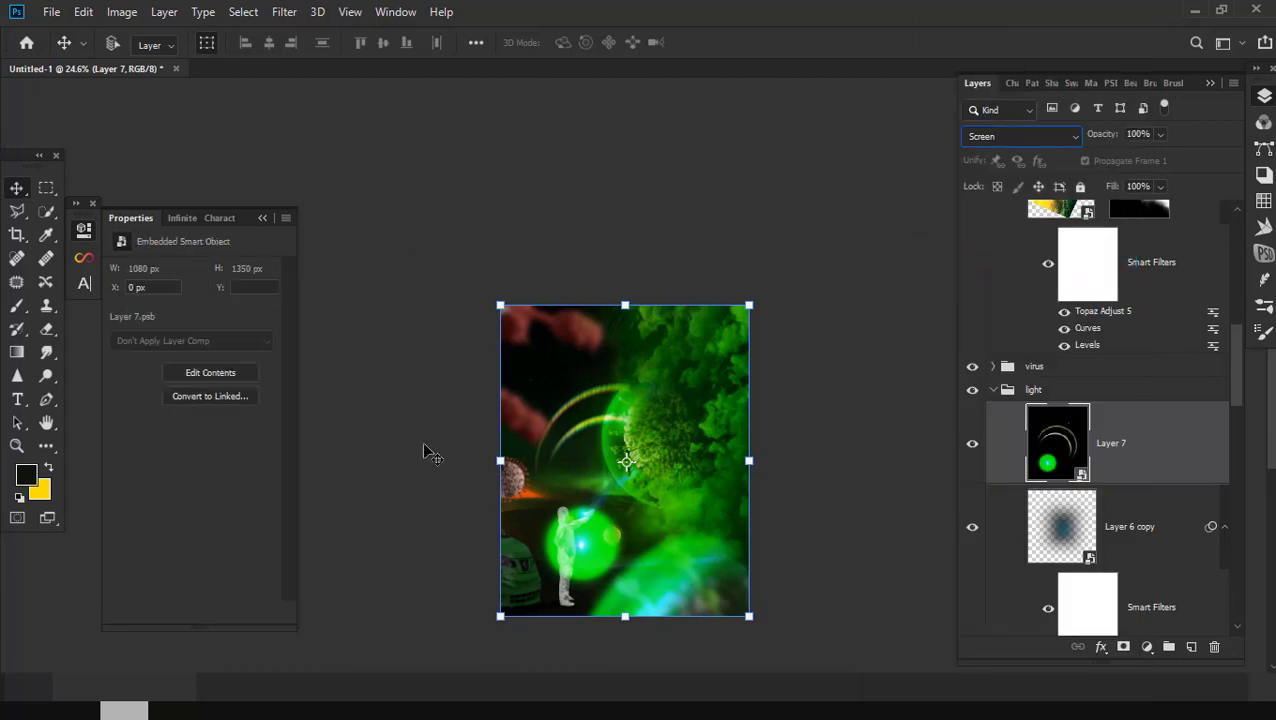
# Step: Shrink the flare to roughly 28% and move it onto the scientist's hand
pyautogui.hotkey('ctrl', 't')
pyautogui.moveTo(749, 617); pyautogui.dragTo(581, 406)
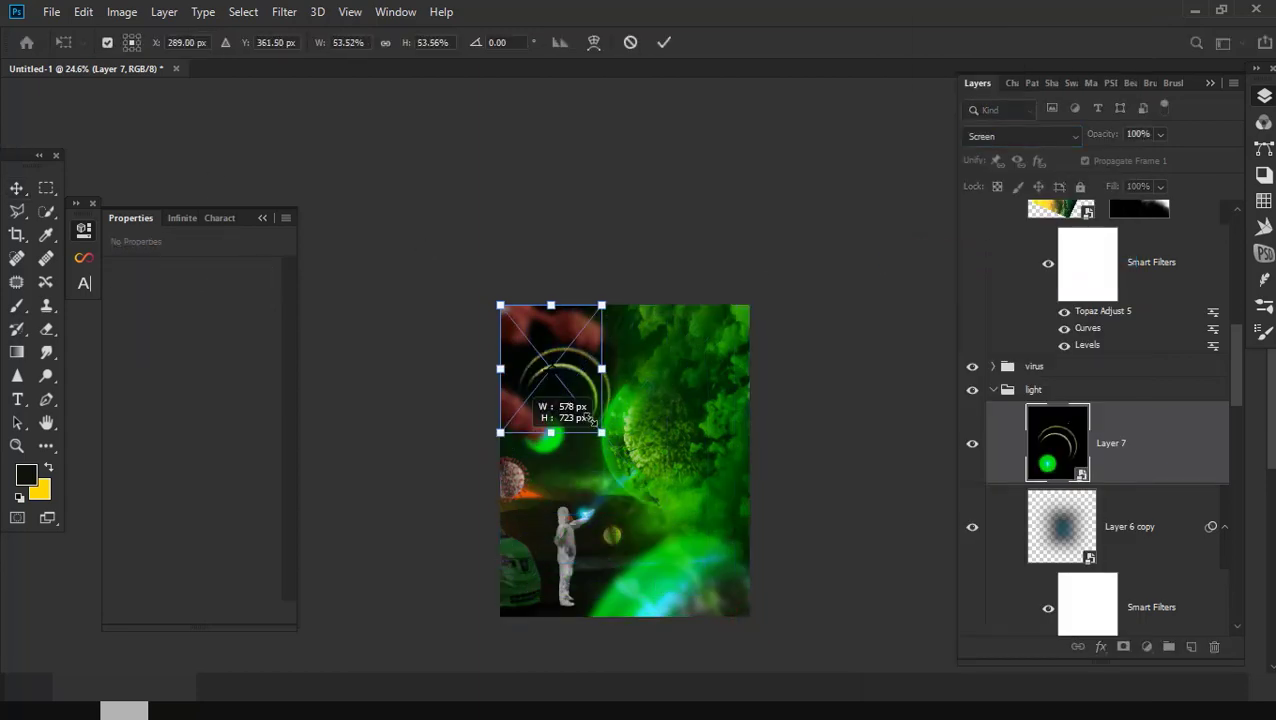
pyautogui.scroll(2, 547, 414)
pyautogui.moveTo(535, 330); pyautogui.dragTo(640, 565)
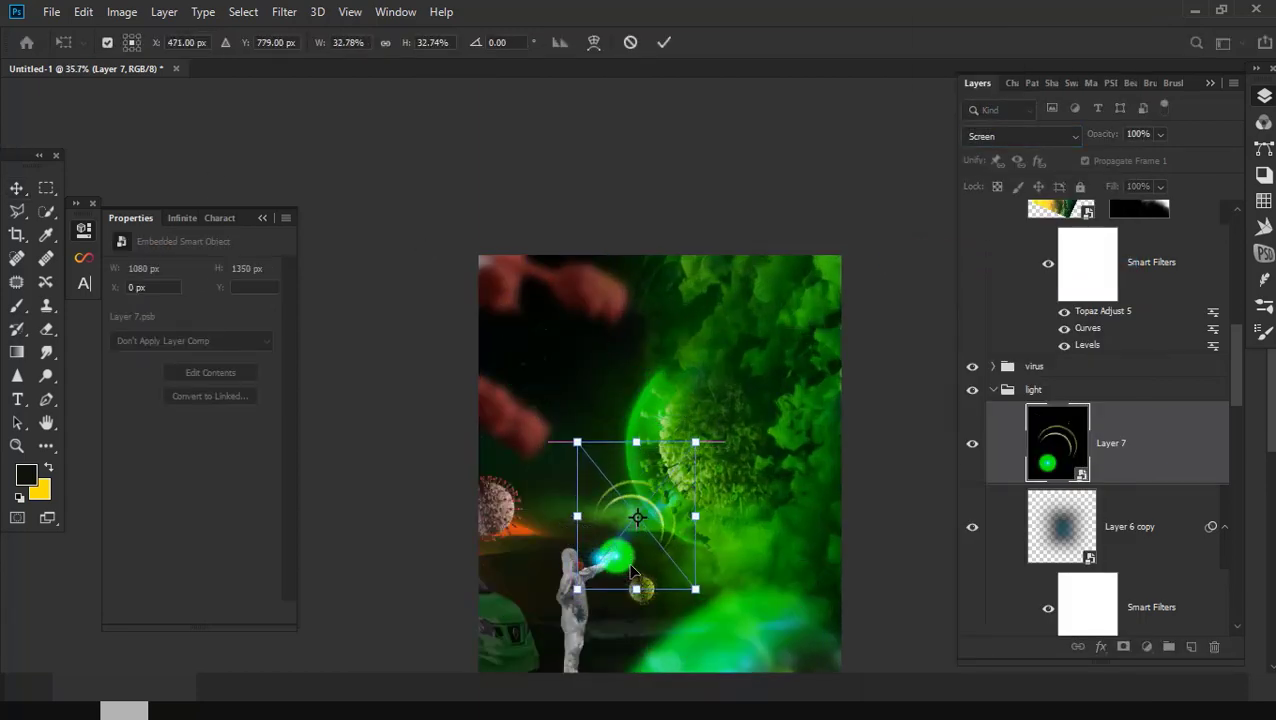
pyautogui.scroll(2, 714, 571)
pyautogui.scroll(2, 714, 571)
pyautogui.scroll(1, 714, 571)
# Step: Rotate the flare about 22.88°, nudge it onto the flask, and commit the transform
pyautogui.moveTo(763, 569)
pyautogui.mouseDown()
pyautogui.moveTo(689, 645)
pyautogui.moveTo(700, 640)
pyautogui.mouseUp()
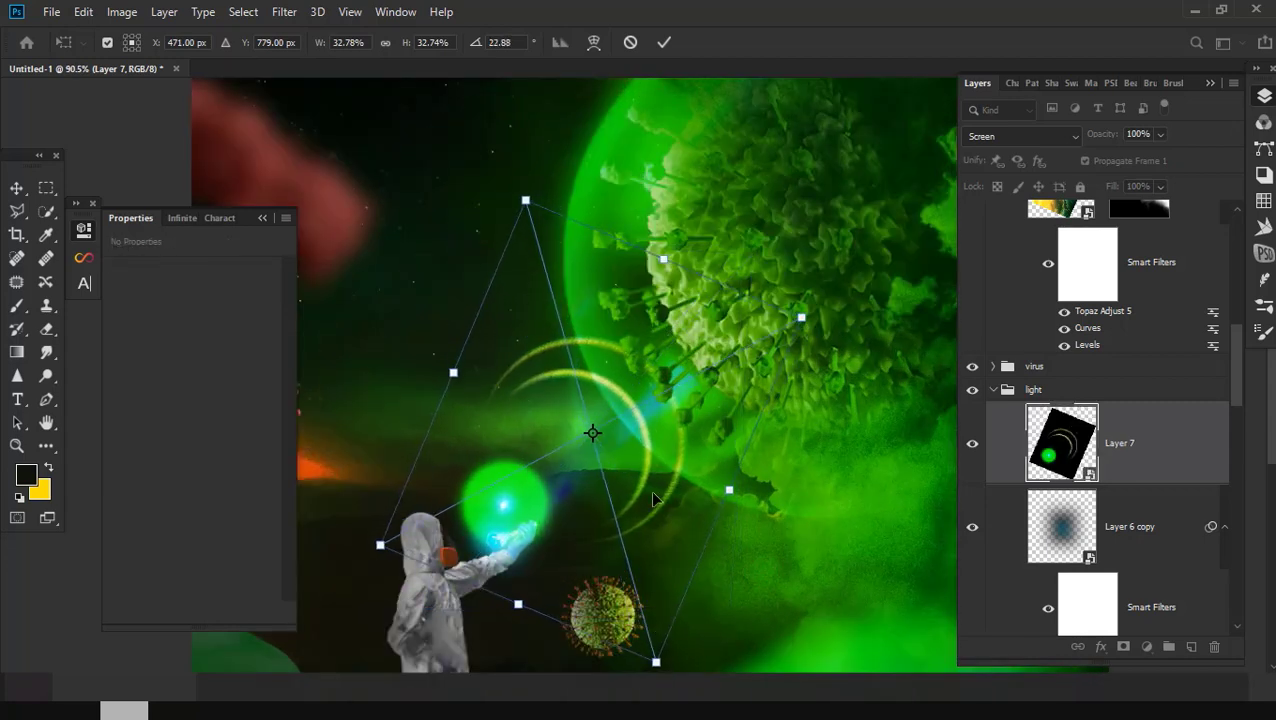
pyautogui.moveTo(652, 509)
pyautogui.mouseDown()
pyautogui.moveTo(620, 556)
pyautogui.moveTo(570, 522)
pyautogui.mouseUp()
pyautogui.scroll(-3, 580, 503)
pyautogui.scroll(-1, 580, 503)
pyautogui.scroll(2, 580, 503)
pyautogui.scroll(1, 505, 478)
pyautogui.scroll(2, 505, 478)
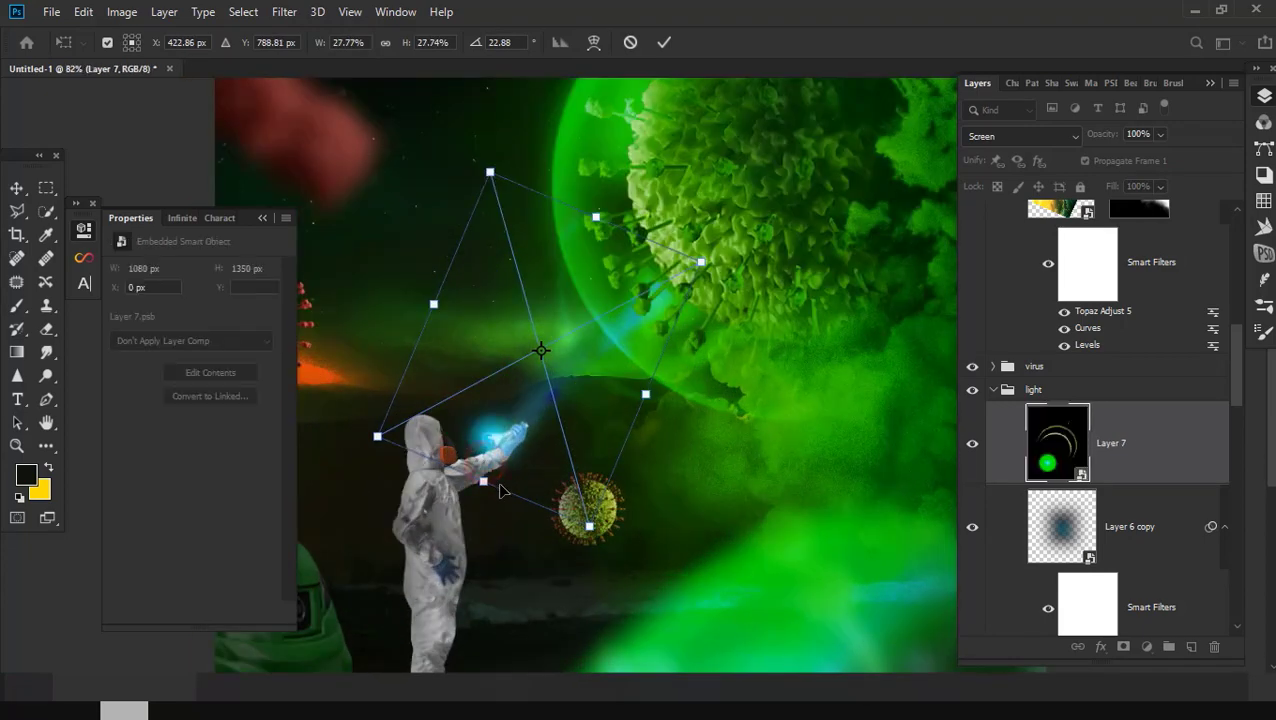
pyautogui.moveTo(503, 470); pyautogui.dragTo(511, 482)
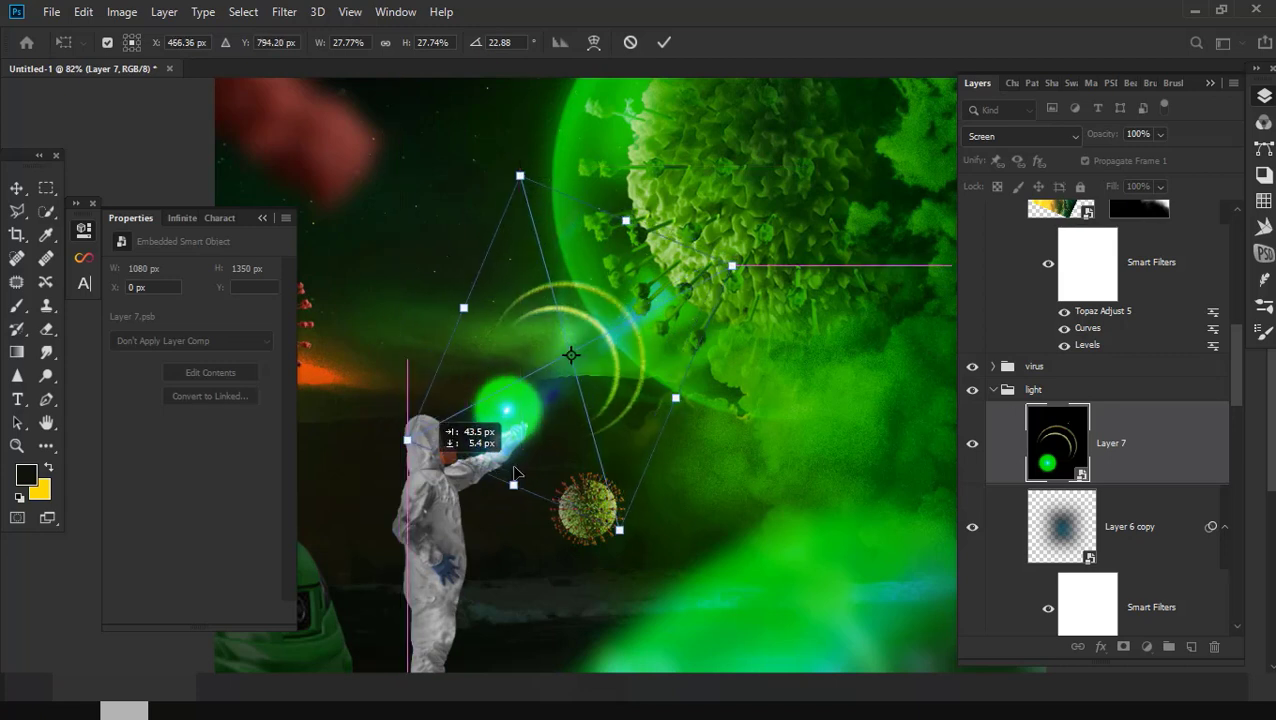
pyautogui.press('Return')
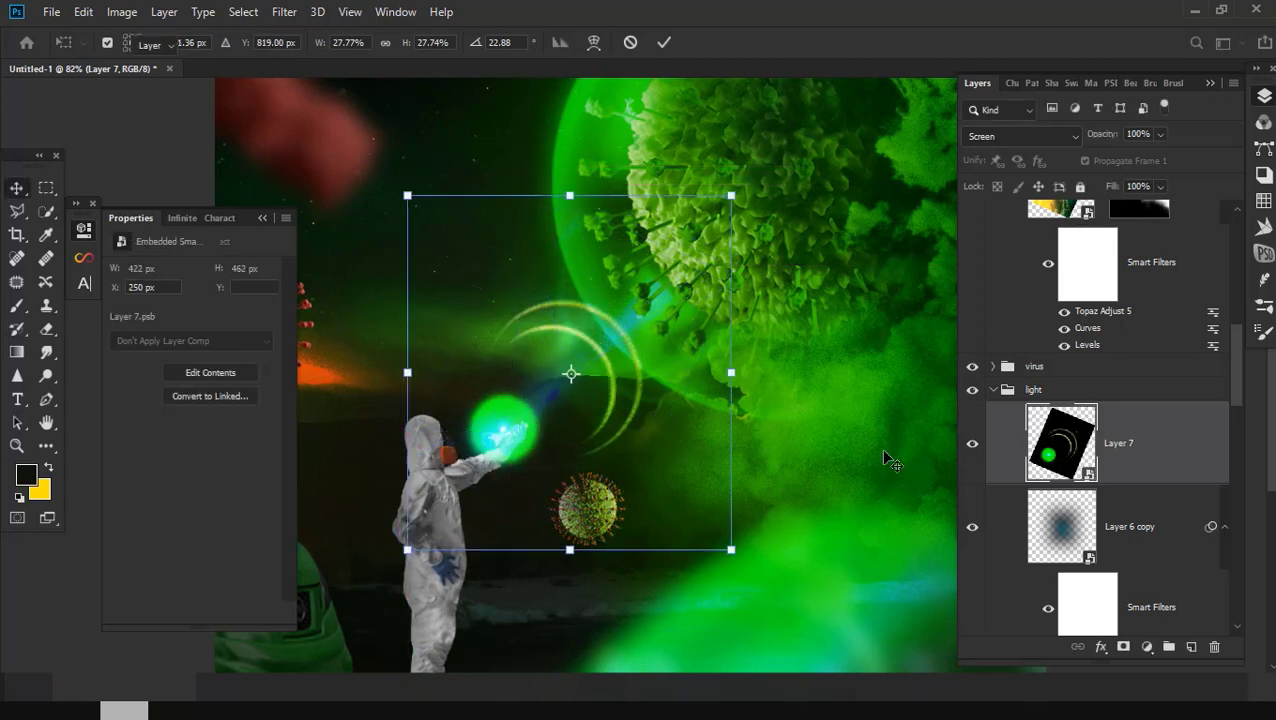
pyautogui.hotkey('ctrl', 'u')
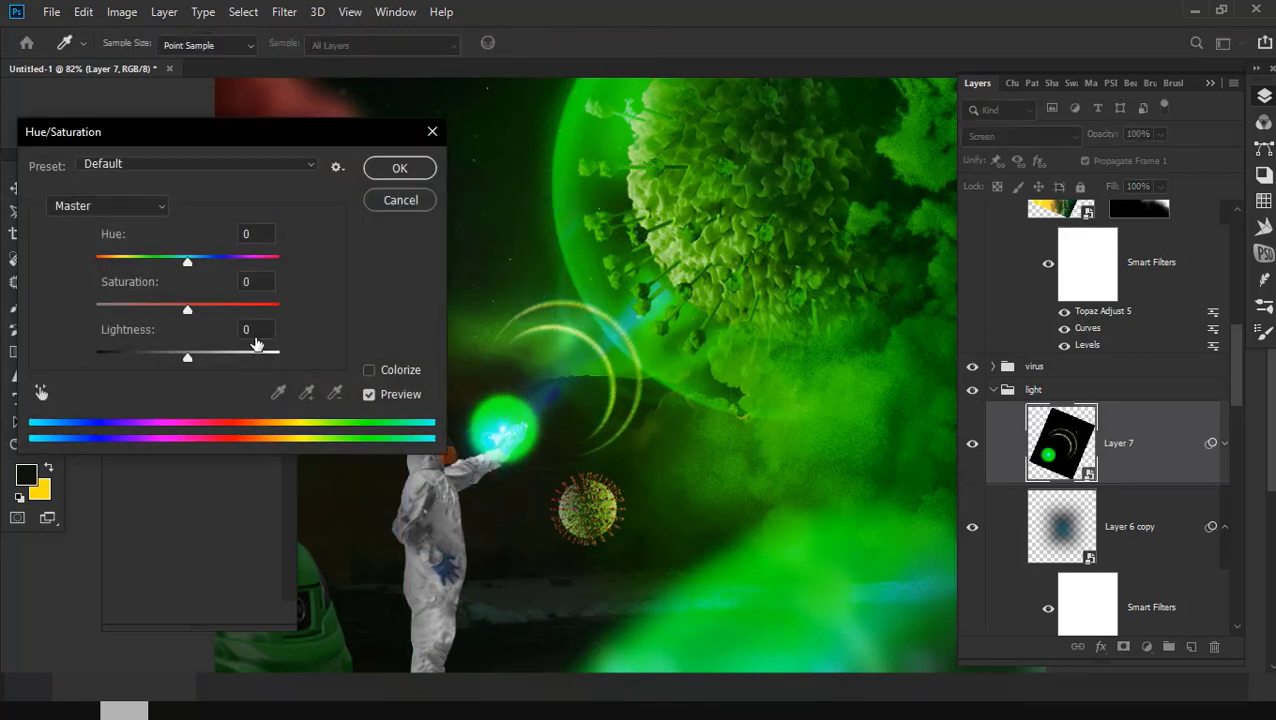
# Step: Set Hue to +72 to turn the orb blue, lower Lightness slightly, and apply
pyautogui.moveTo(189, 264)
pyautogui.mouseDown()
pyautogui.moveTo(290, 268)
pyautogui.moveTo(241, 270)
pyautogui.mouseUp()
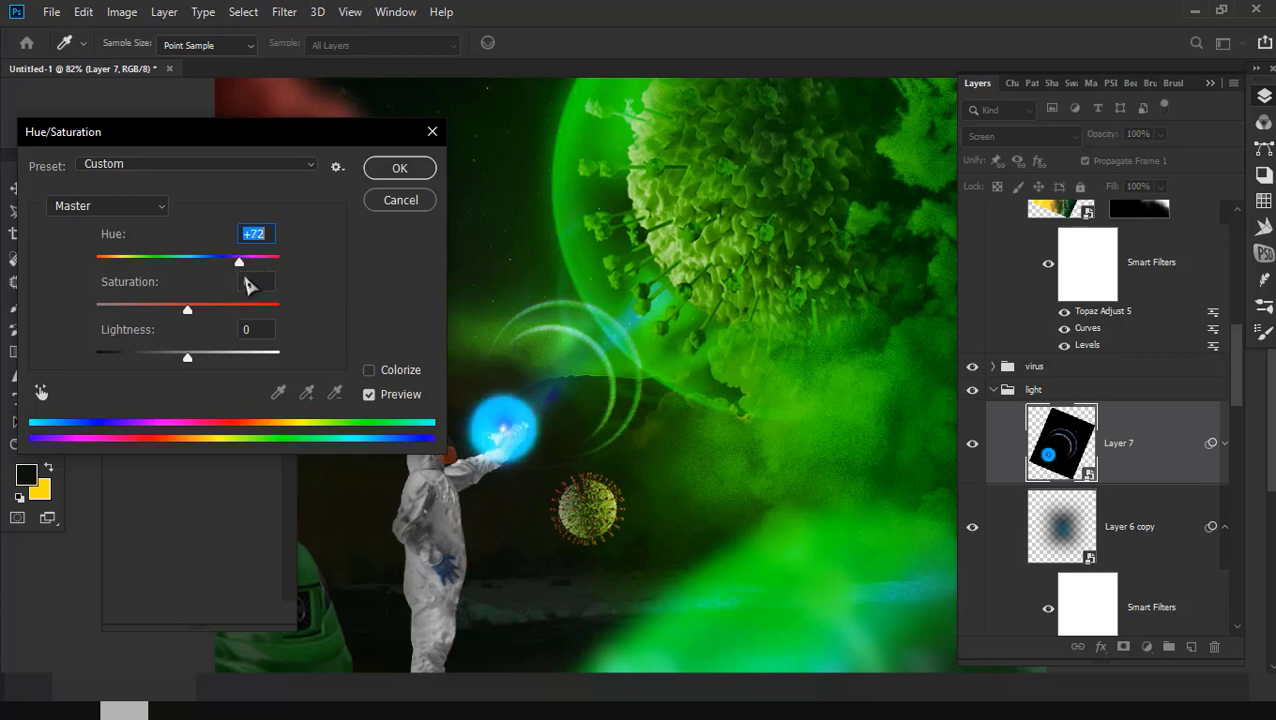
pyautogui.moveTo(189, 363); pyautogui.dragTo(165, 365)
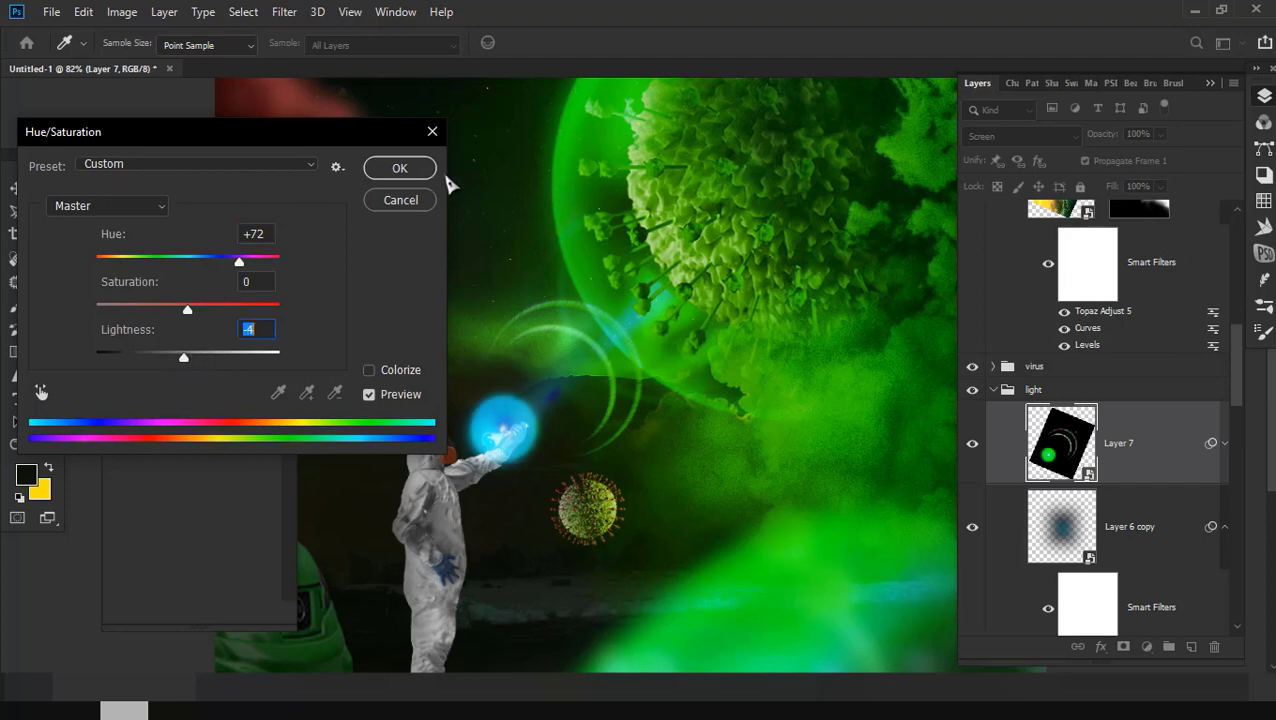
pyautogui.click(405, 168)
# Step: Scale Layer 7's blue orb down to about 231×254 px and nudge it onto the hand
pyautogui.scroll(3, 535, 415)
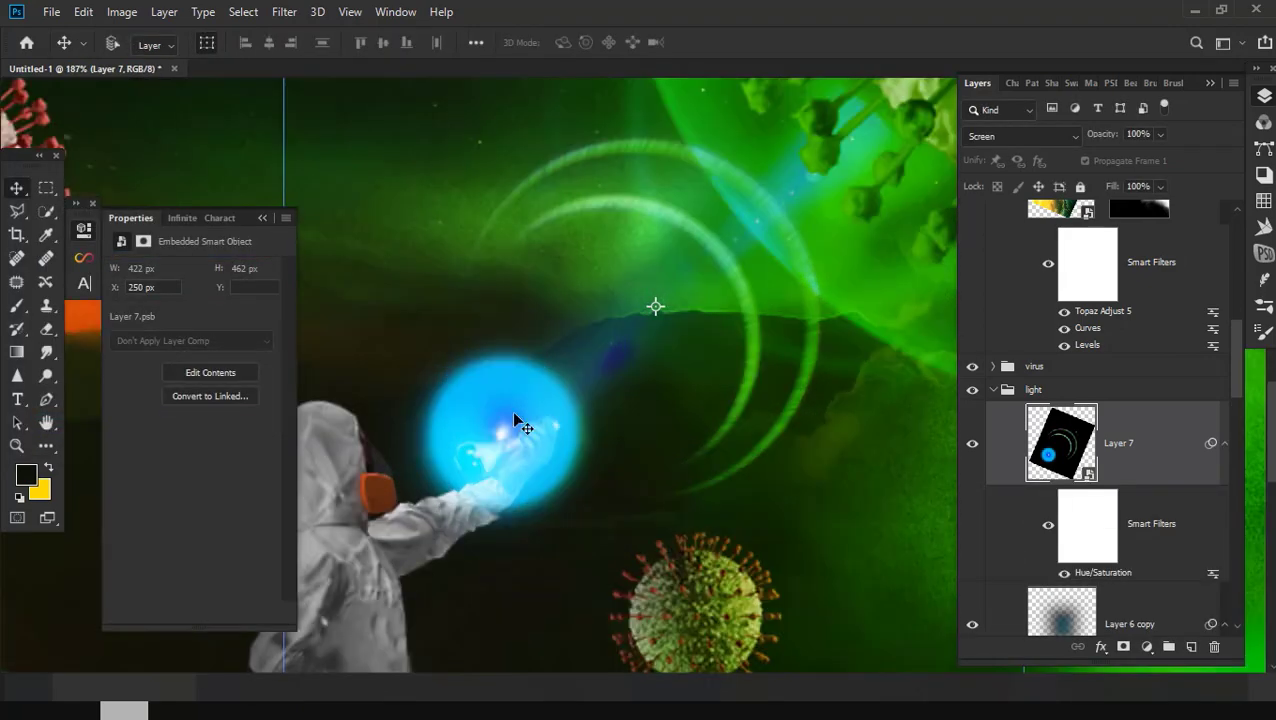
pyautogui.scroll(-1, 510, 427)
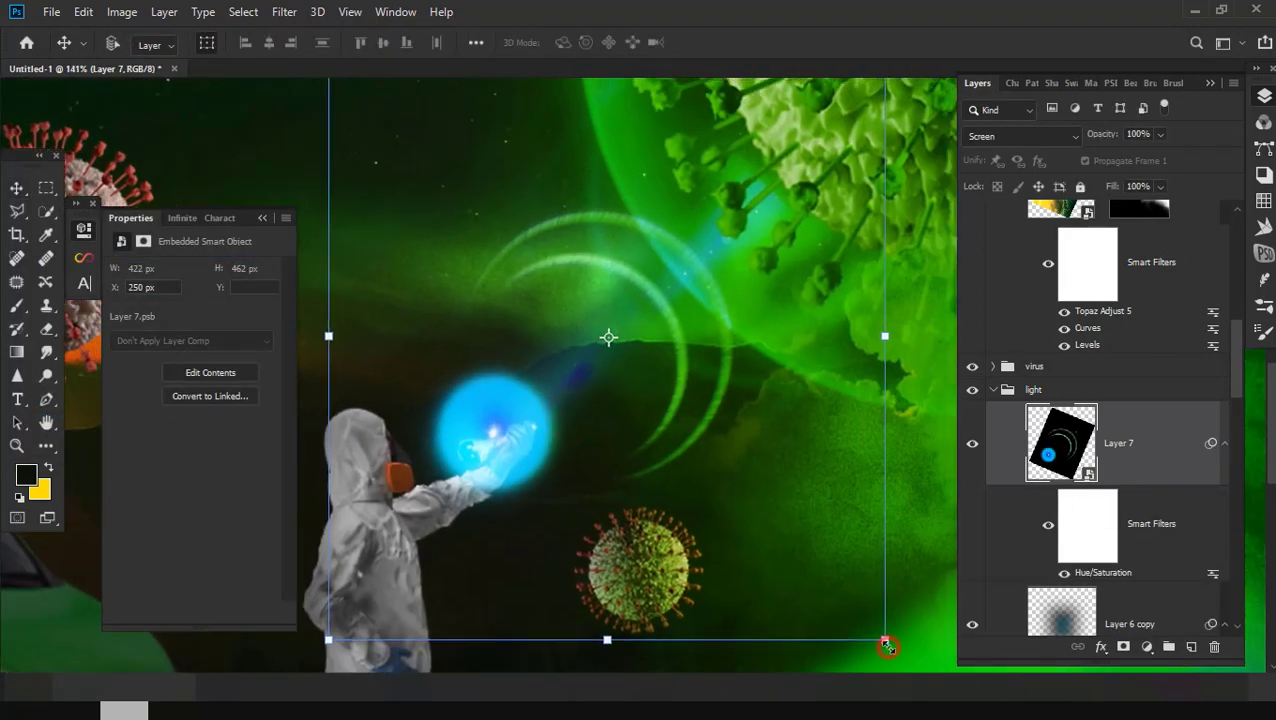
pyautogui.moveTo(888, 647)
pyautogui.mouseDown()
pyautogui.moveTo(524, 389)
pyautogui.moveTo(527, 312)
pyautogui.moveTo(505, 485)
pyautogui.mouseUp()
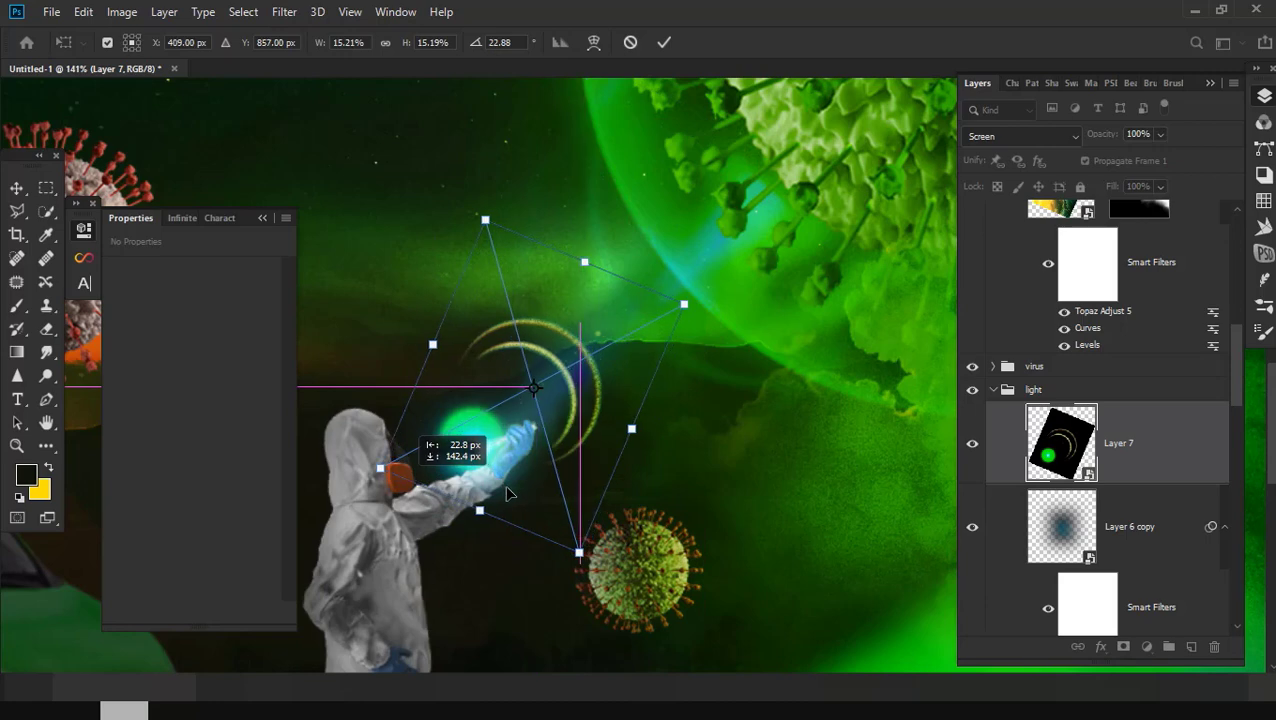
pyautogui.moveTo(505, 485); pyautogui.dragTo(497, 485)
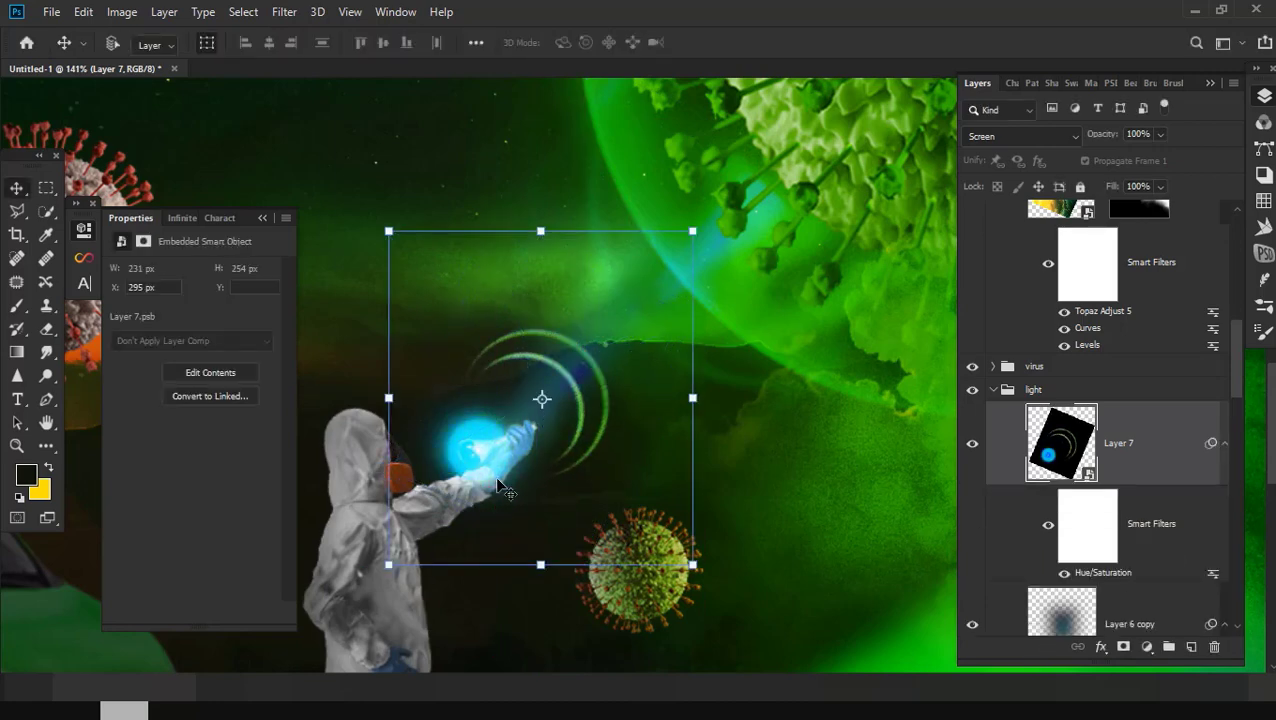
pyautogui.scroll(2, 512, 483)
pyautogui.scroll(-3, 537, 410)
pyautogui.scroll(-2, 537, 410)
# Step: Hide the virus2 group and scroll the Layers panel to the bg > station group
pyautogui.scroll(-2, 558, 387)
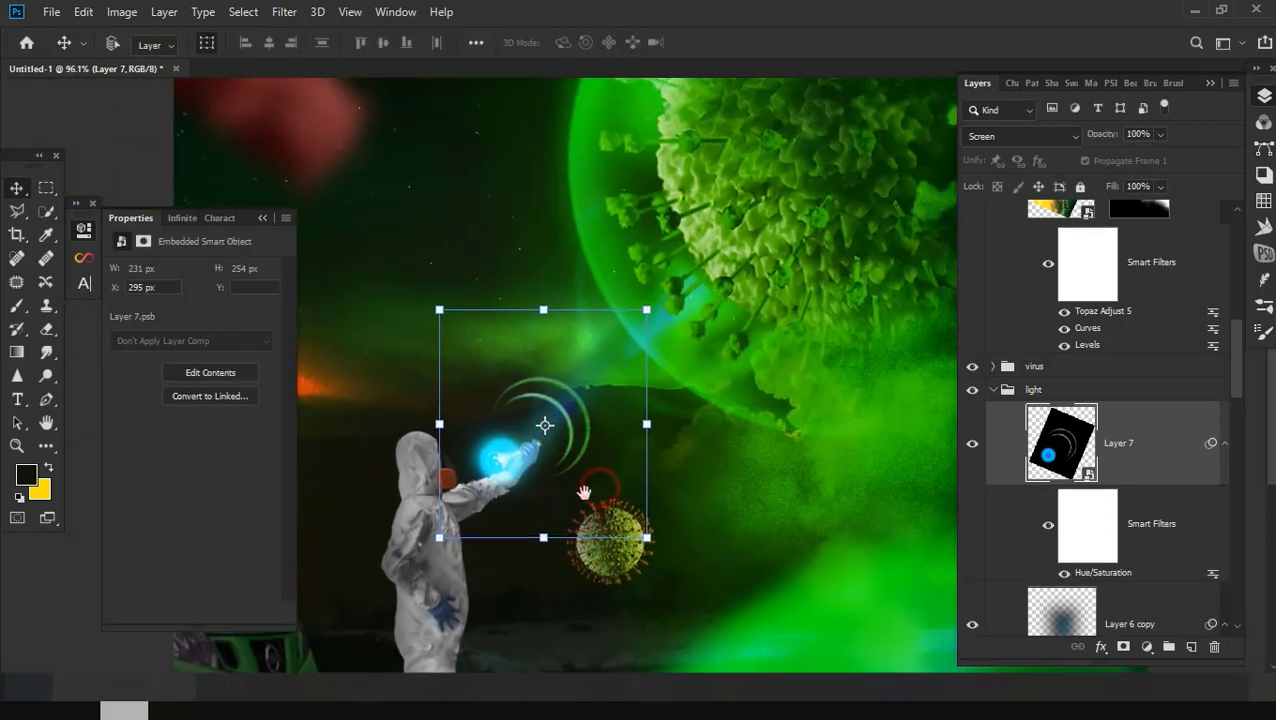
pyautogui.scroll(-2, 541, 421)
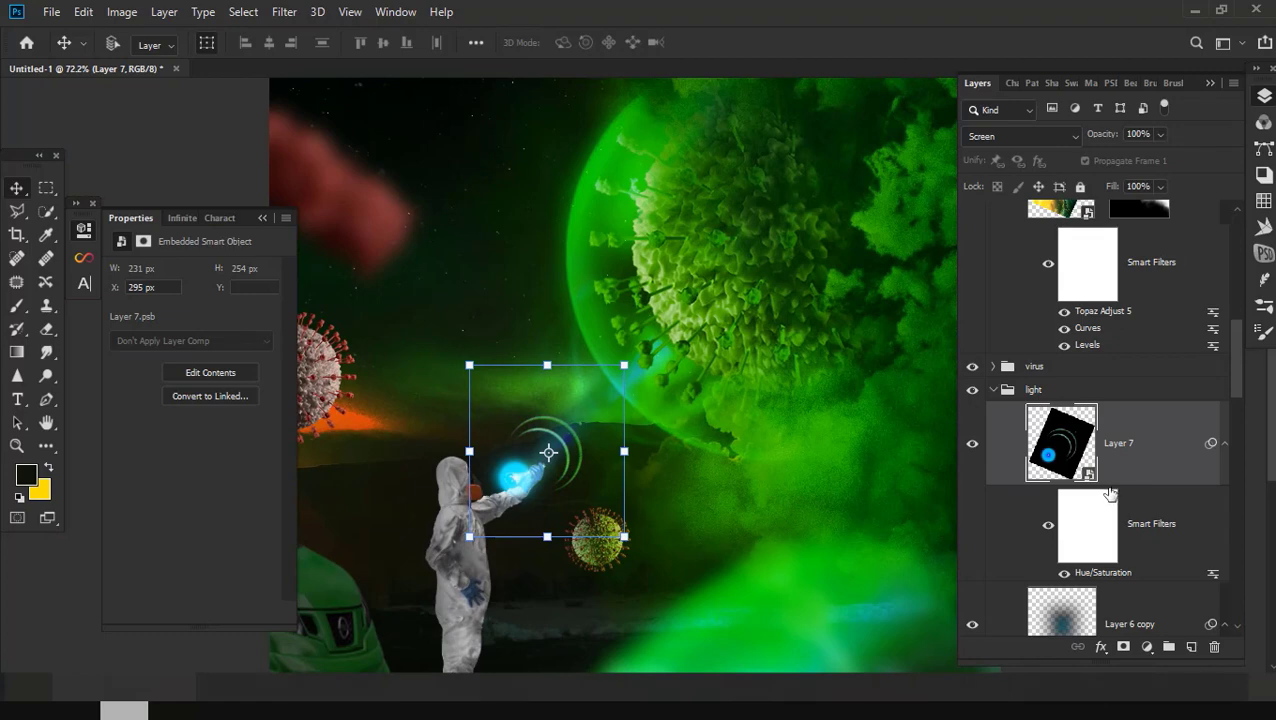
pyautogui.scroll(-3, 1110, 492)
pyautogui.scroll(-1, 1110, 492)
pyautogui.scroll(-3, 1110, 492)
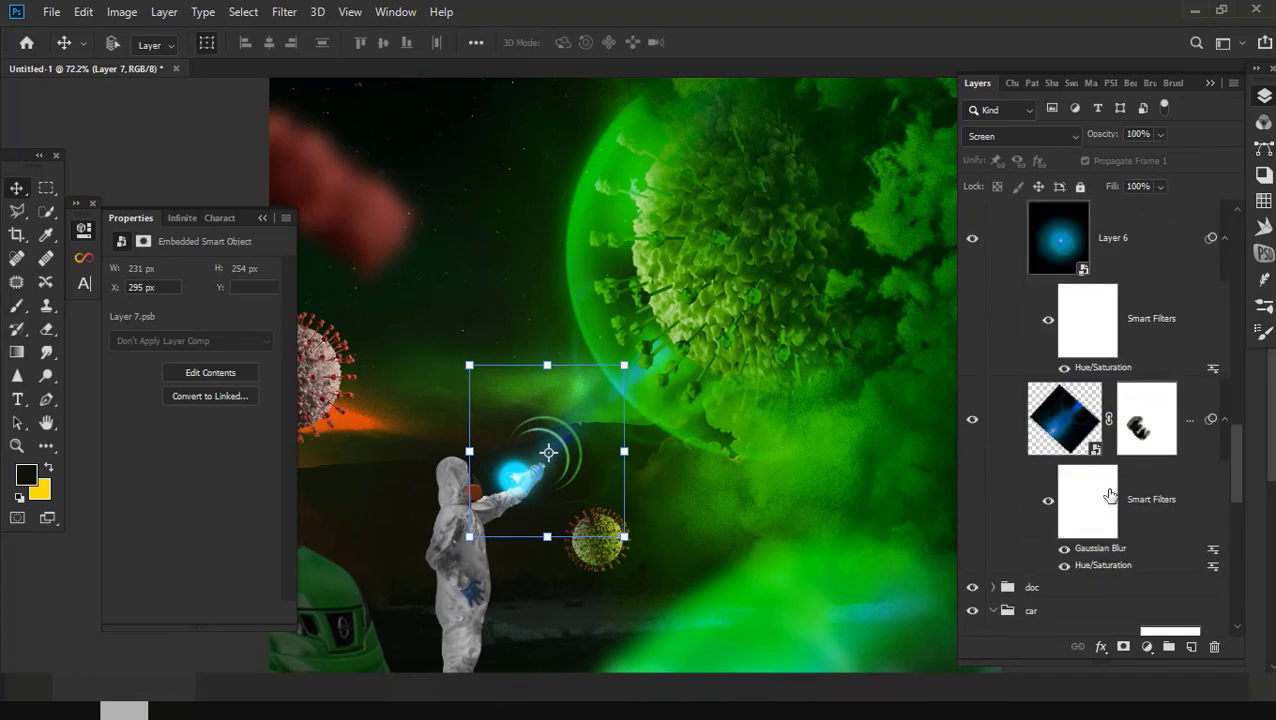
pyautogui.scroll(-3, 1110, 495)
pyautogui.scroll(-3, 1110, 495)
pyautogui.scroll(-1, 1107, 498)
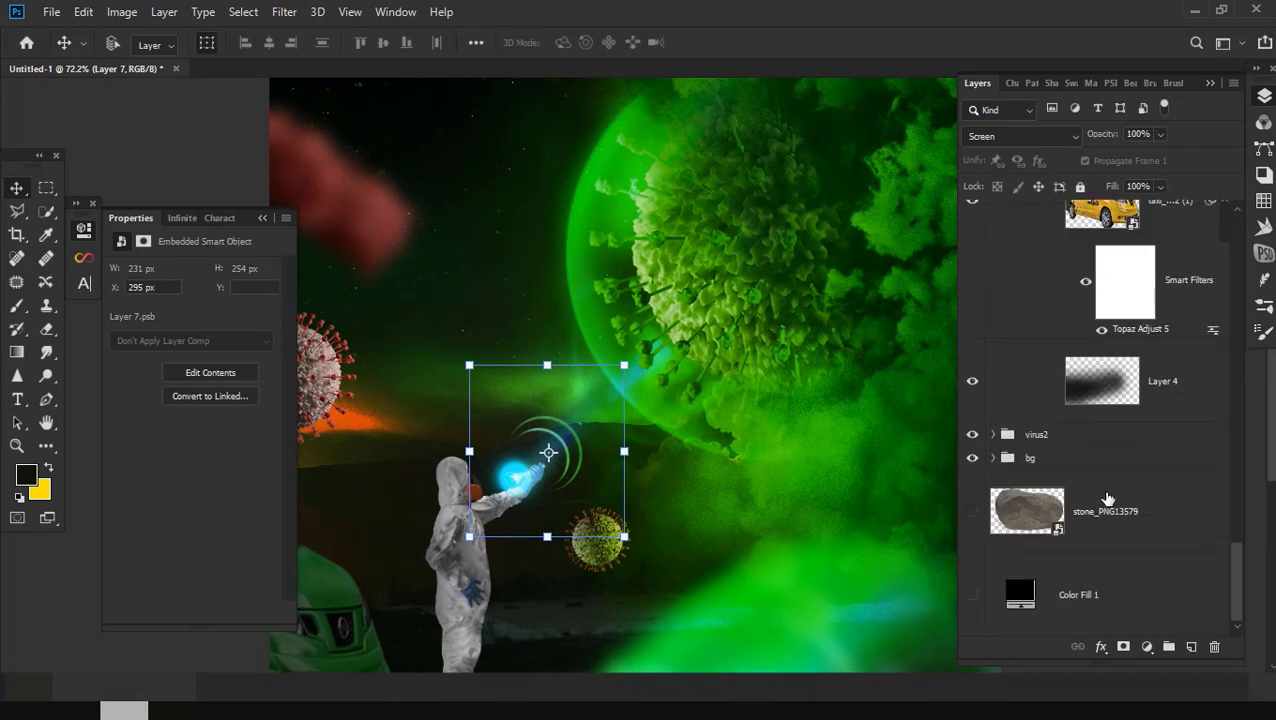
pyautogui.click(969, 435)
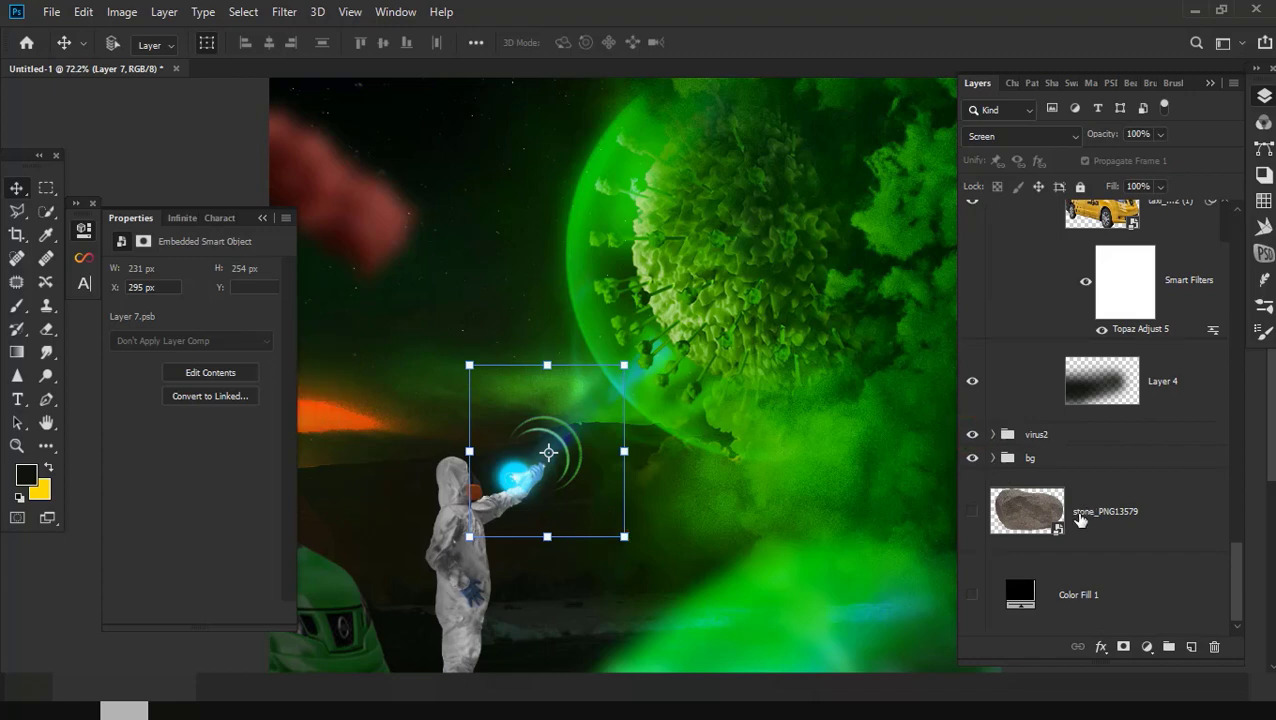
pyautogui.scroll(5, 1080, 518)
pyautogui.scroll(3, 1080, 518)
pyautogui.scroll(-2, 1081, 517)
pyautogui.scroll(-2, 1081, 517)
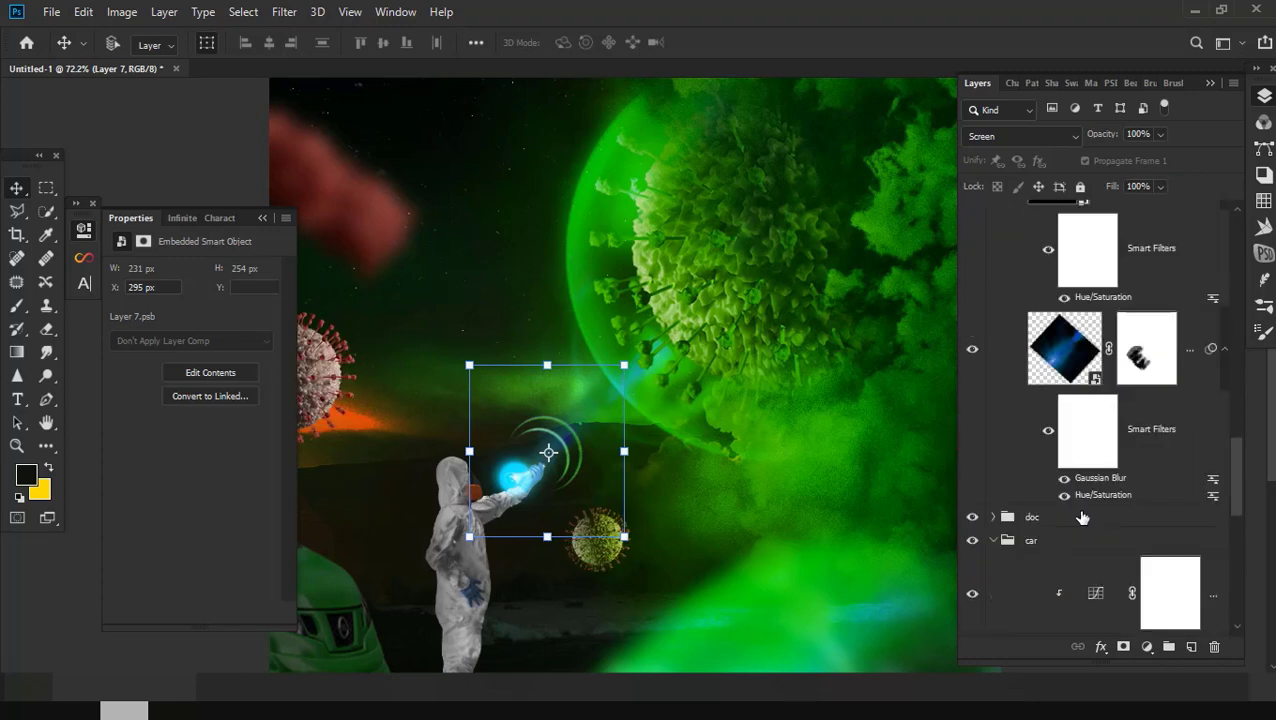
pyautogui.scroll(2, 1082, 518)
pyautogui.scroll(3, 1083, 519)
pyautogui.scroll(-3, 1128, 525)
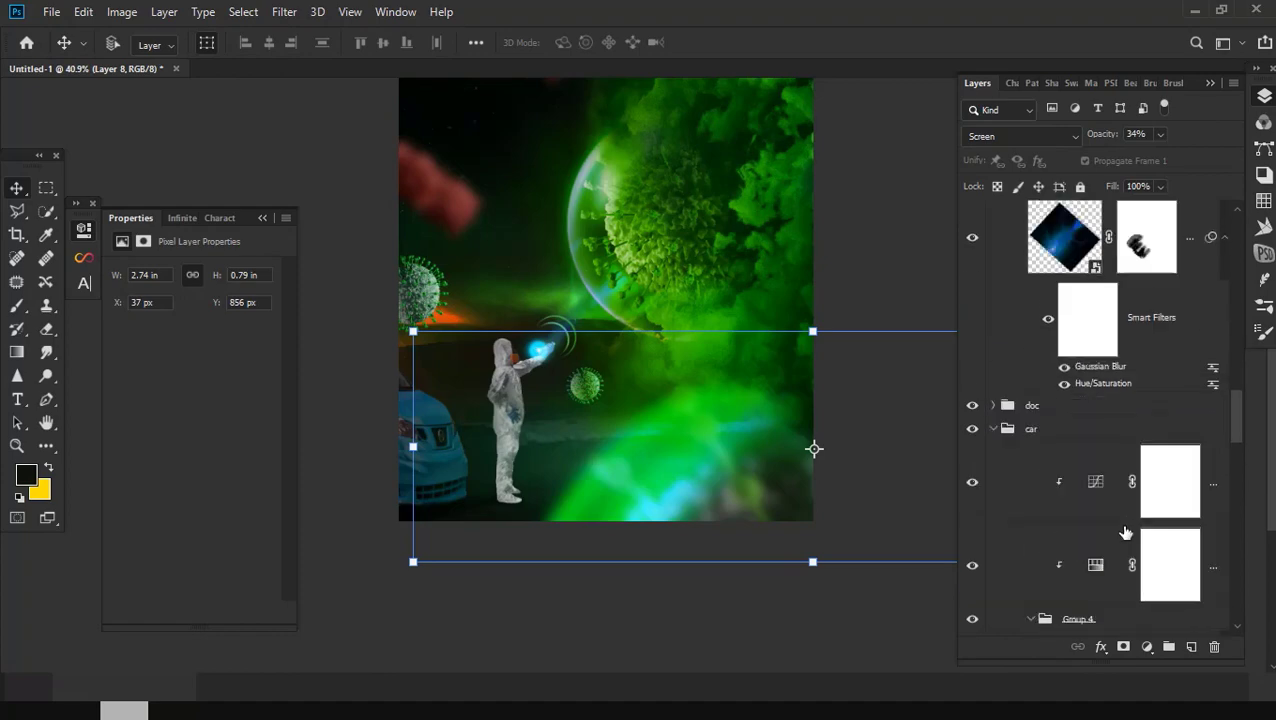
pyautogui.scroll(-3, 1125, 533)
pyautogui.scroll(-3, 1122, 550)
pyautogui.scroll(3, 1110, 535)
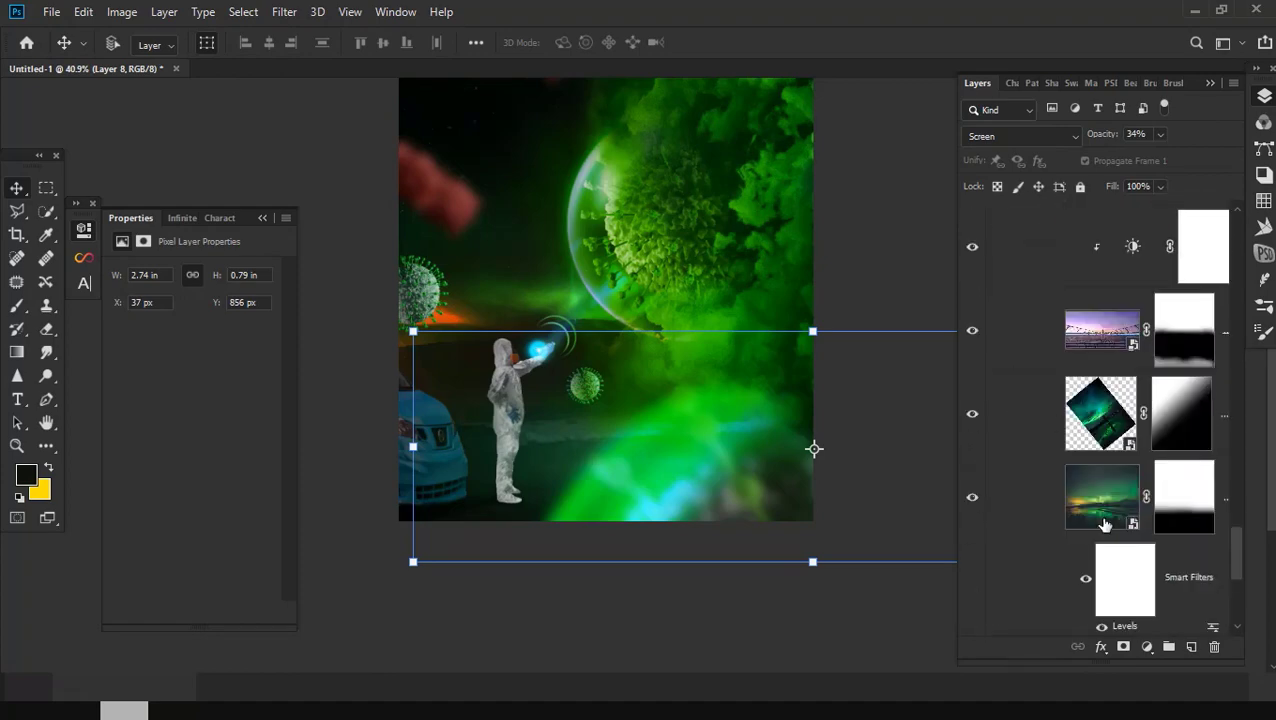
pyautogui.scroll(3, 1100, 520)
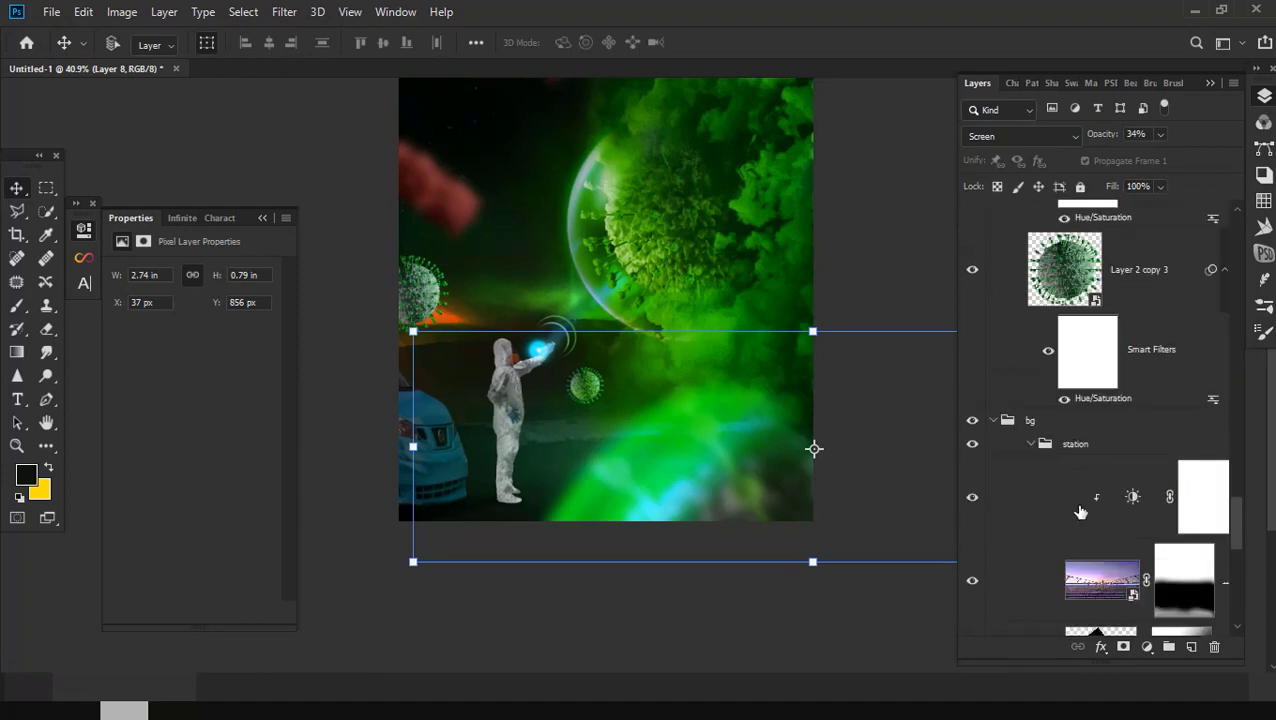
pyautogui.scroll(1, 1080, 512)
pyautogui.scroll(-1, 1080, 512)
# Step: Move Brightness/Contrast 2 above the station group and clip it to that group
pyautogui.click(1136, 508)
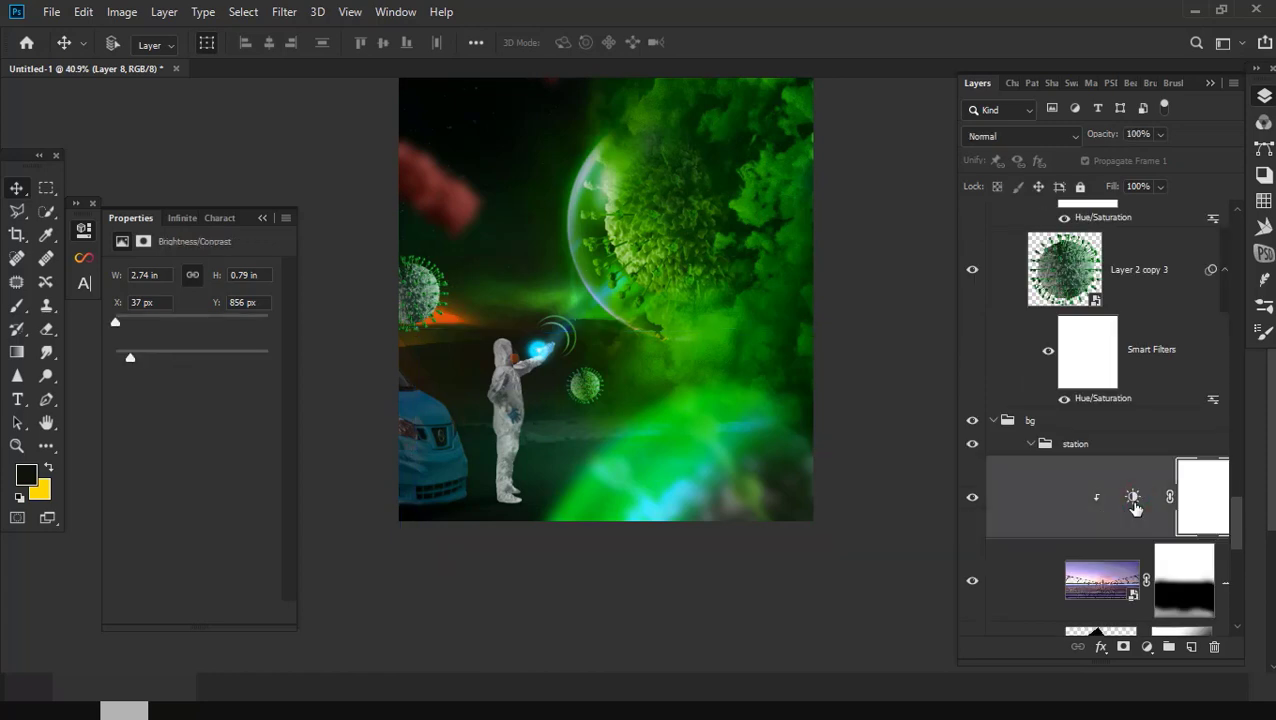
pyautogui.scroll(-2, 1100, 510)
pyautogui.scroll(-2, 1117, 522)
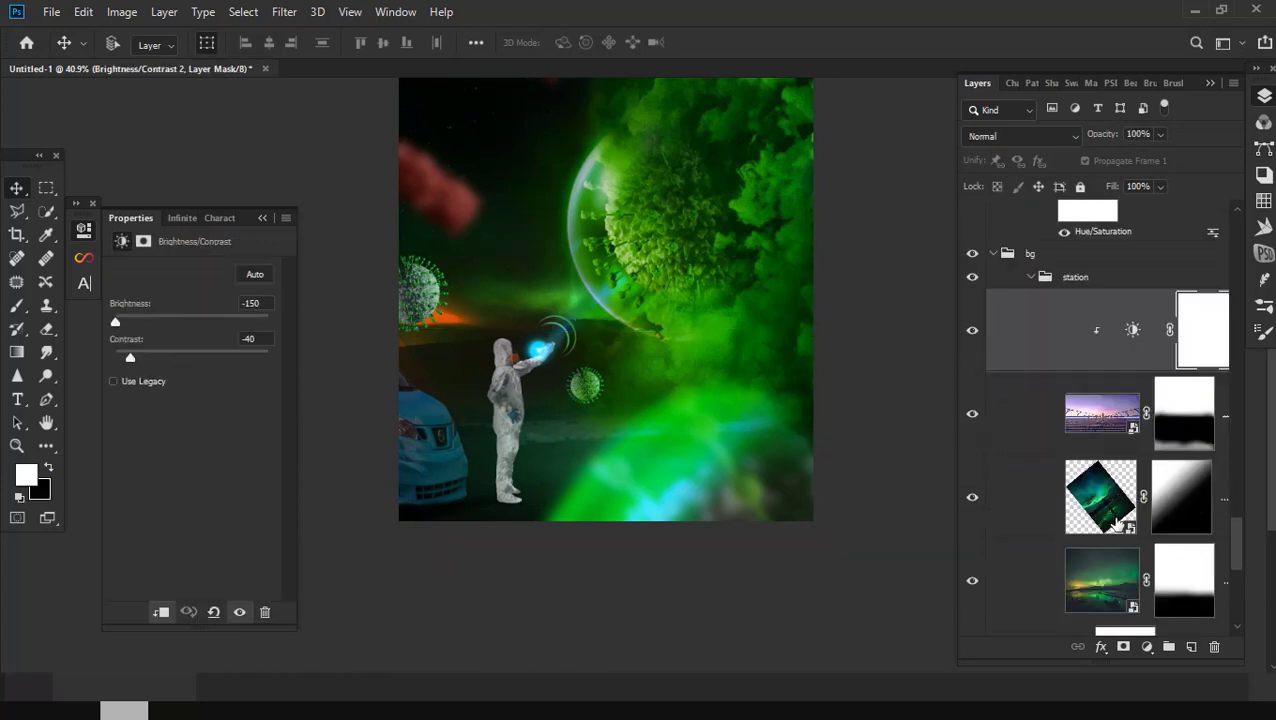
pyautogui.click(972, 333)
pyautogui.moveTo(1059, 352); pyautogui.dragTo(1053, 266)
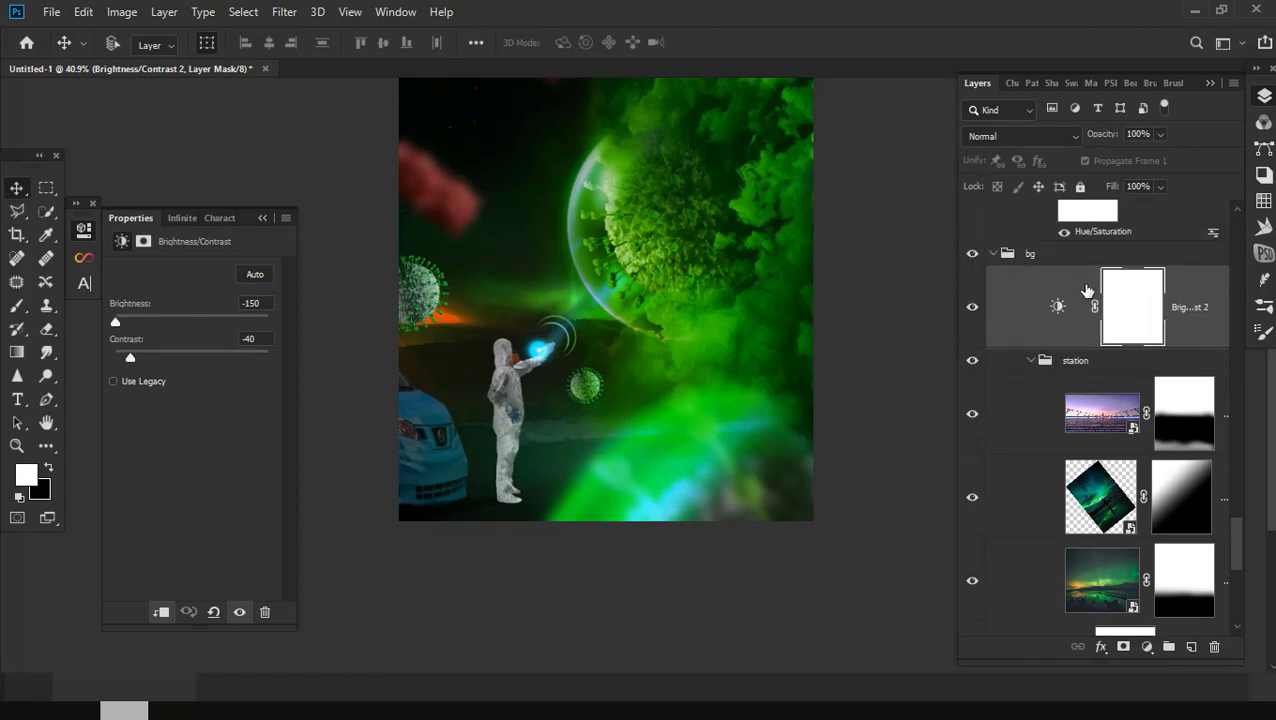
pyautogui.keyDown('alt'); pyautogui.click(1083, 347); pyautogui.keyUp('alt')
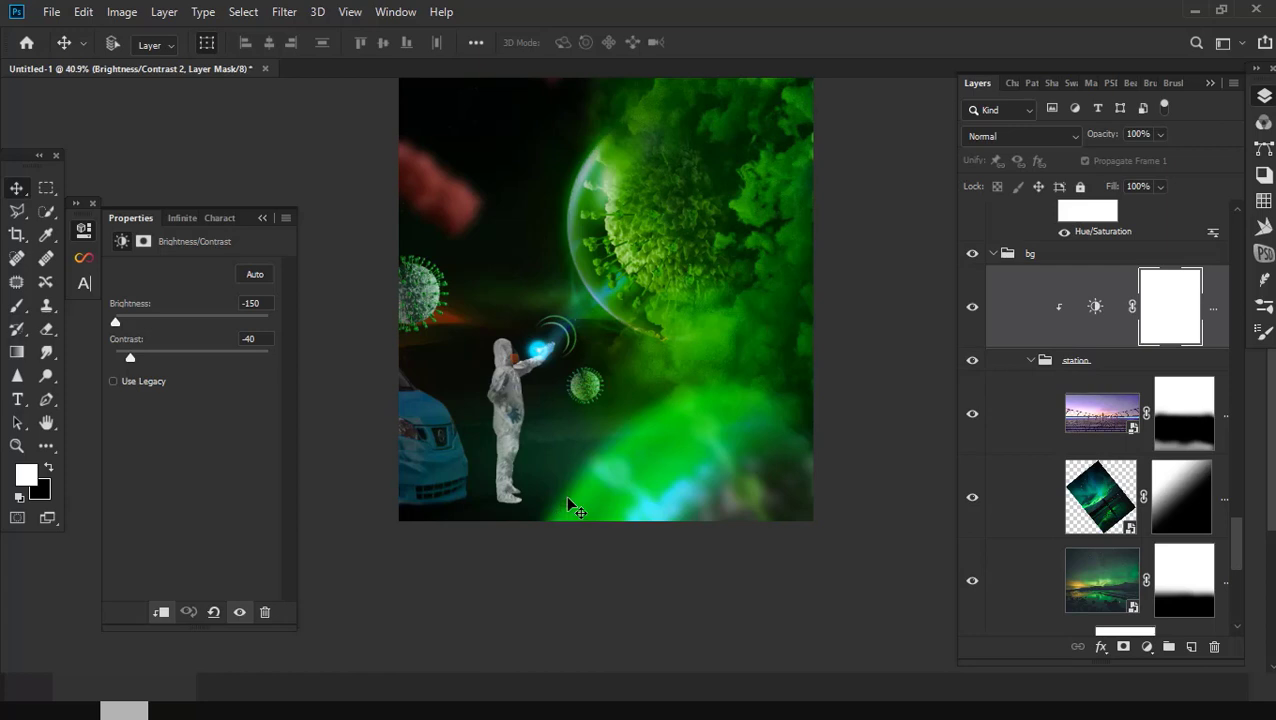
pyautogui.click(1147, 647)
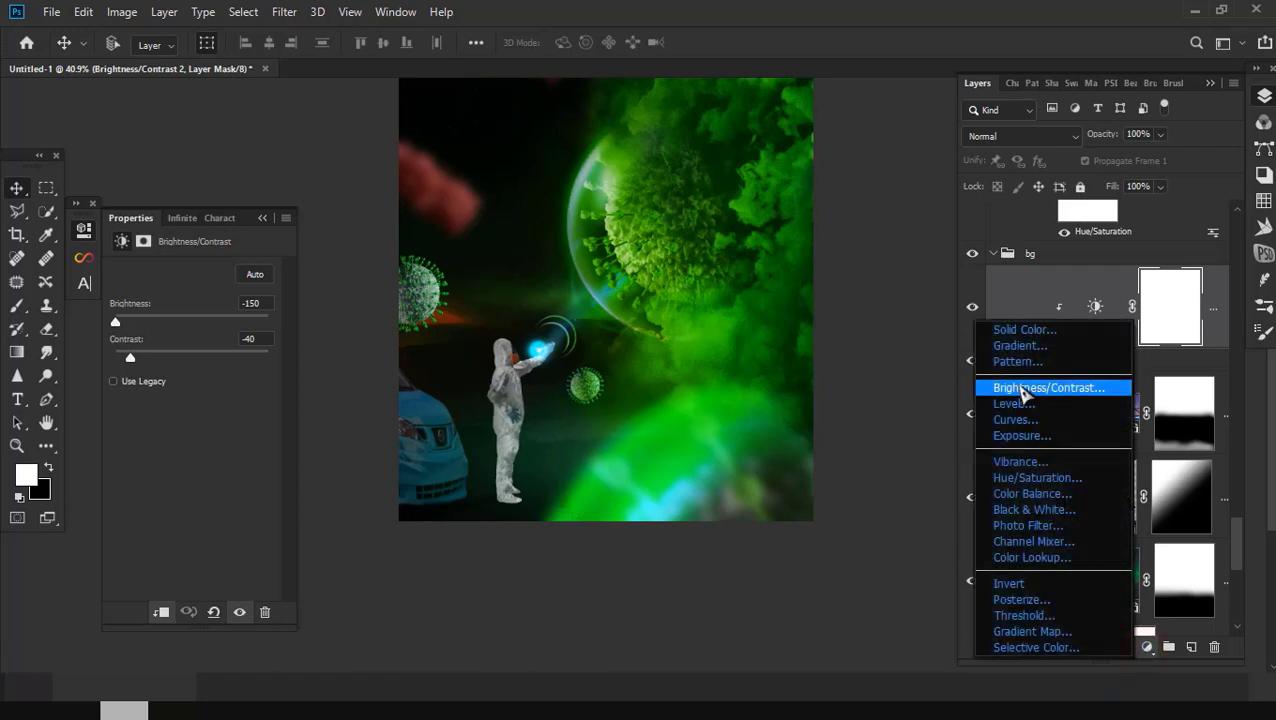
# Step: Add a clipped Curves 3 adjustment, bow its curve upward to brighten, then hide it
pyautogui.click(1030, 421)
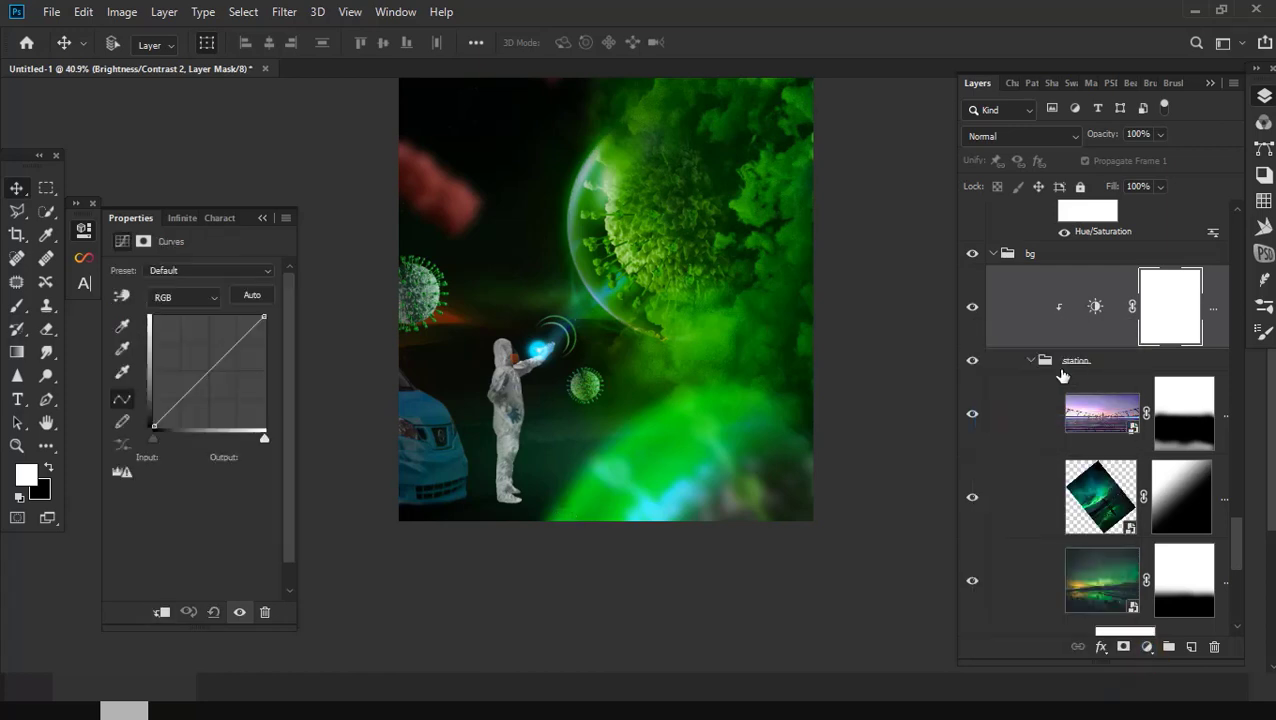
pyautogui.keyDown('alt'); pyautogui.click(1012, 366); pyautogui.keyUp('alt')
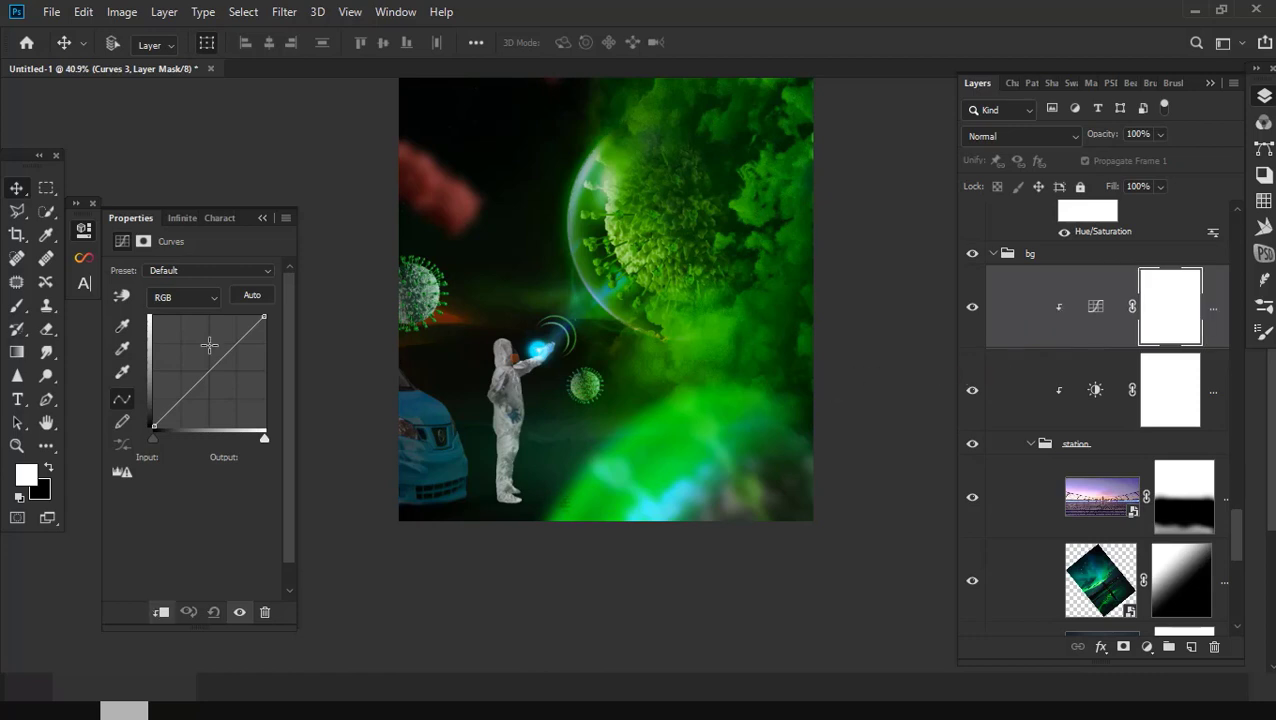
pyautogui.moveTo(196, 357); pyautogui.dragTo(193, 337)
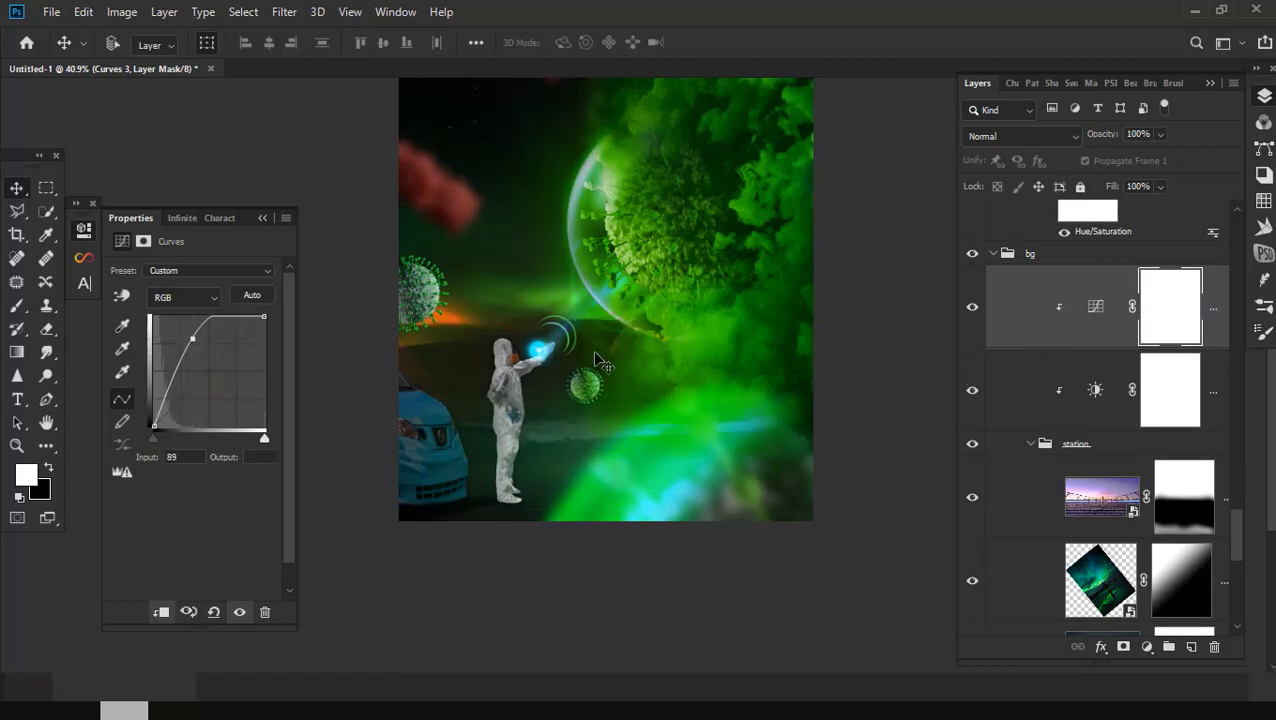
pyautogui.click(972, 309)
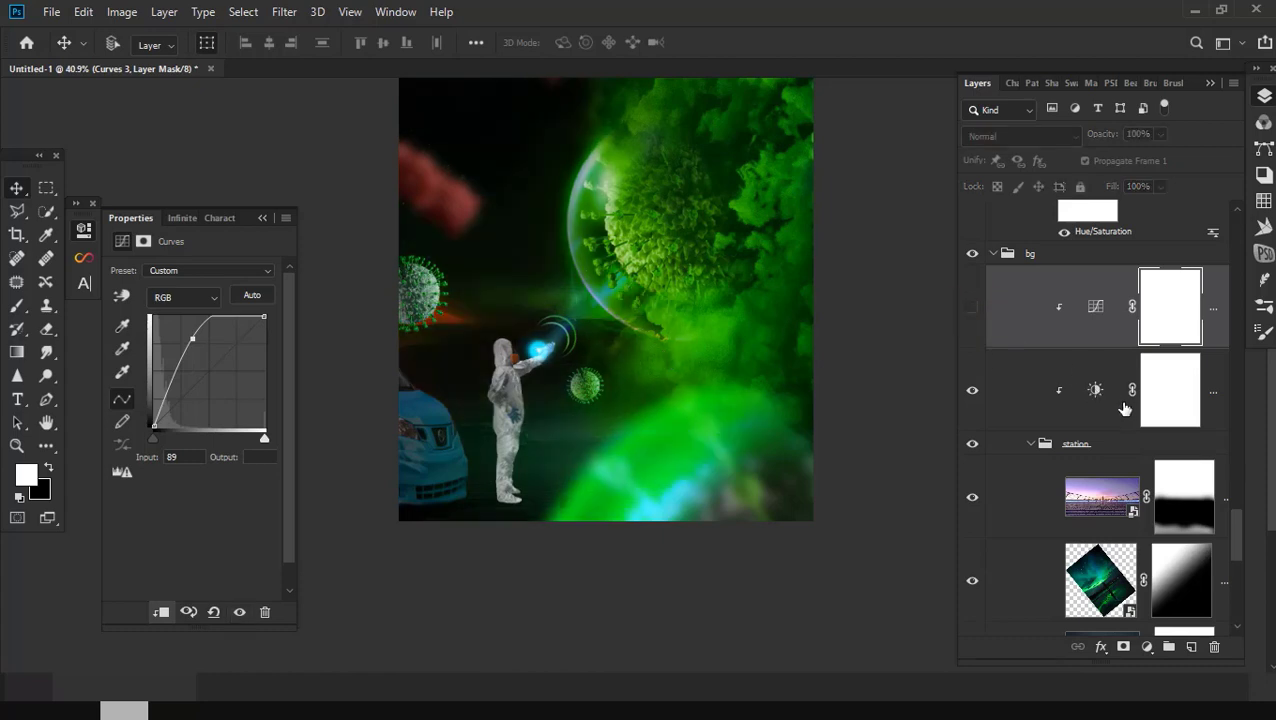
pyautogui.click(1160, 395)
# Step: Paint black with a 900 px brush on the Brightness/Contrast mask, then invert it
pyautogui.press('b')
pyautogui.rightClick(550, 378)
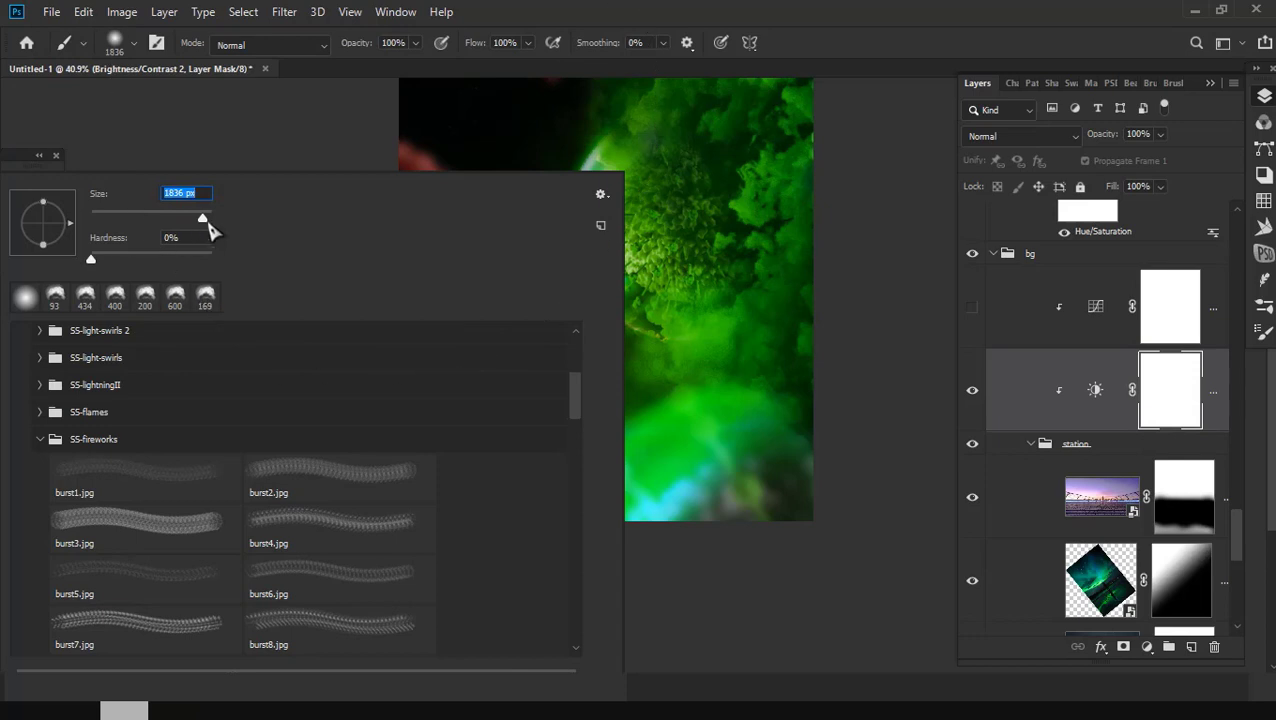
pyautogui.press('Return')
pyautogui.scroll(-3, 593, 334)
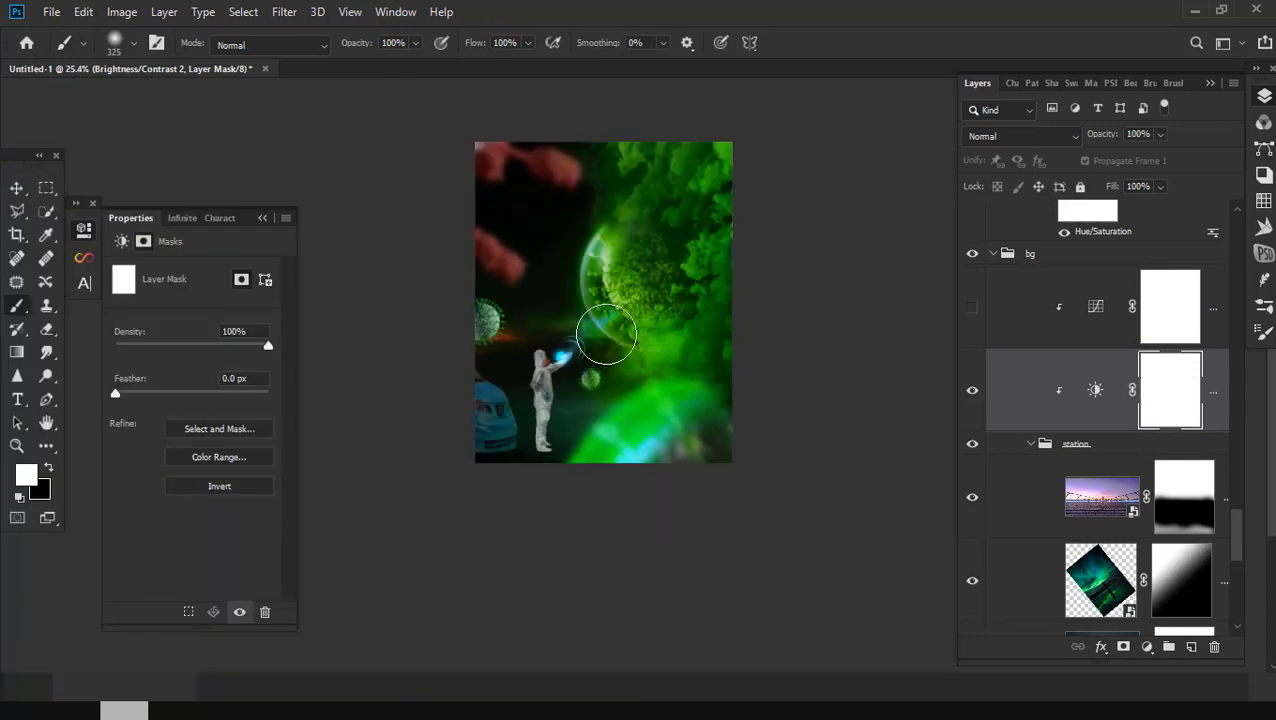
pyautogui.press(']')
pyautogui.press(']')
pyautogui.press(']')
pyautogui.press(']')
pyautogui.press(']')
pyautogui.press(']')
pyautogui.press('x')
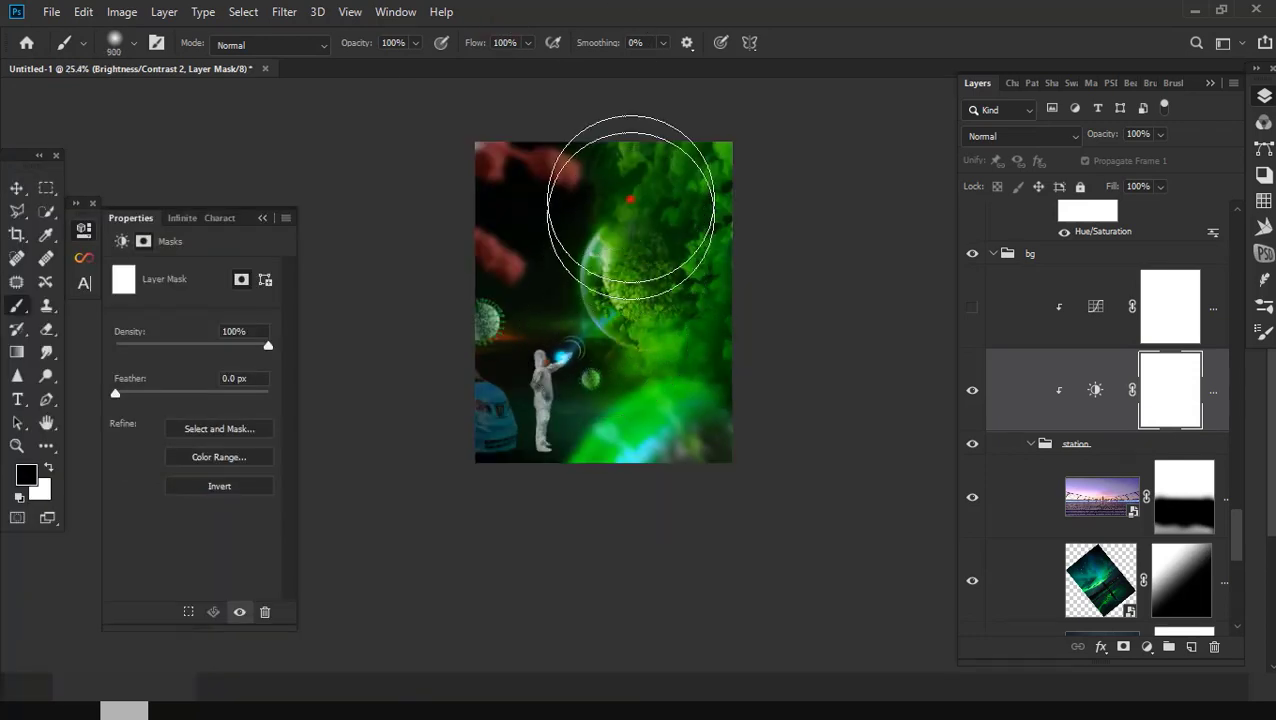
pyautogui.moveTo(590, 200); pyautogui.dragTo(517, 183)
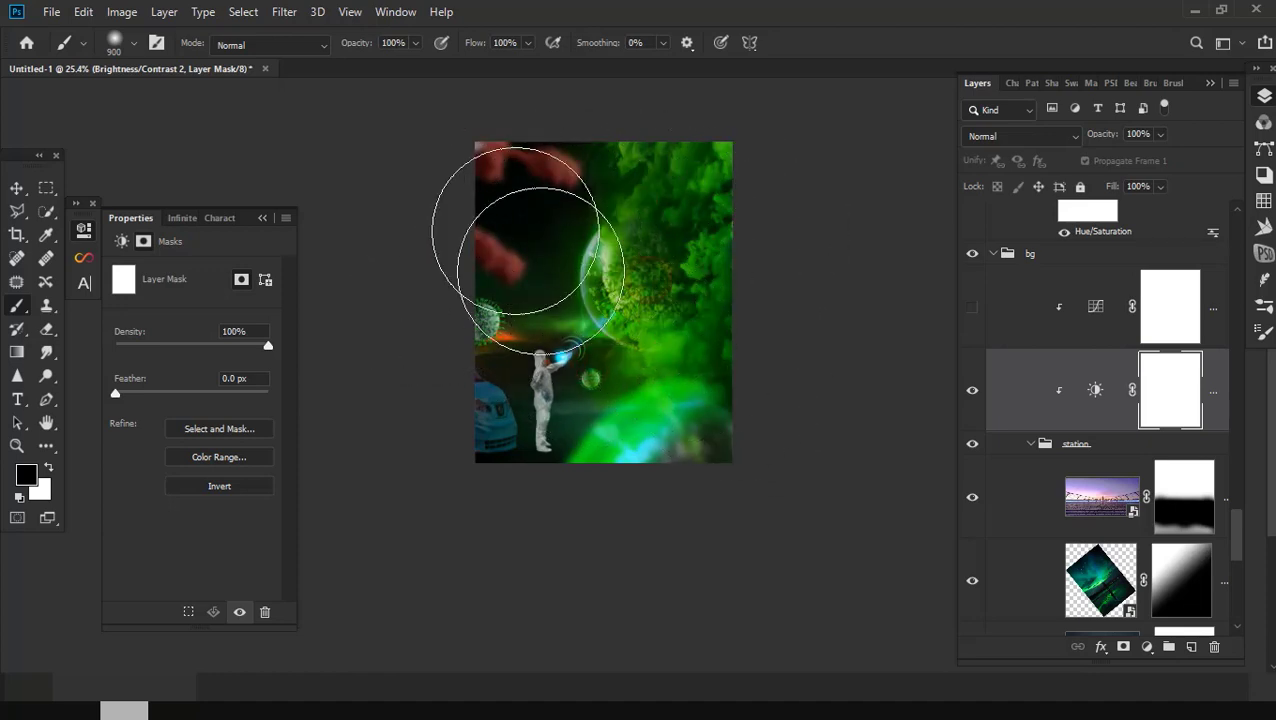
pyautogui.hotkey('ctrl', 'i')
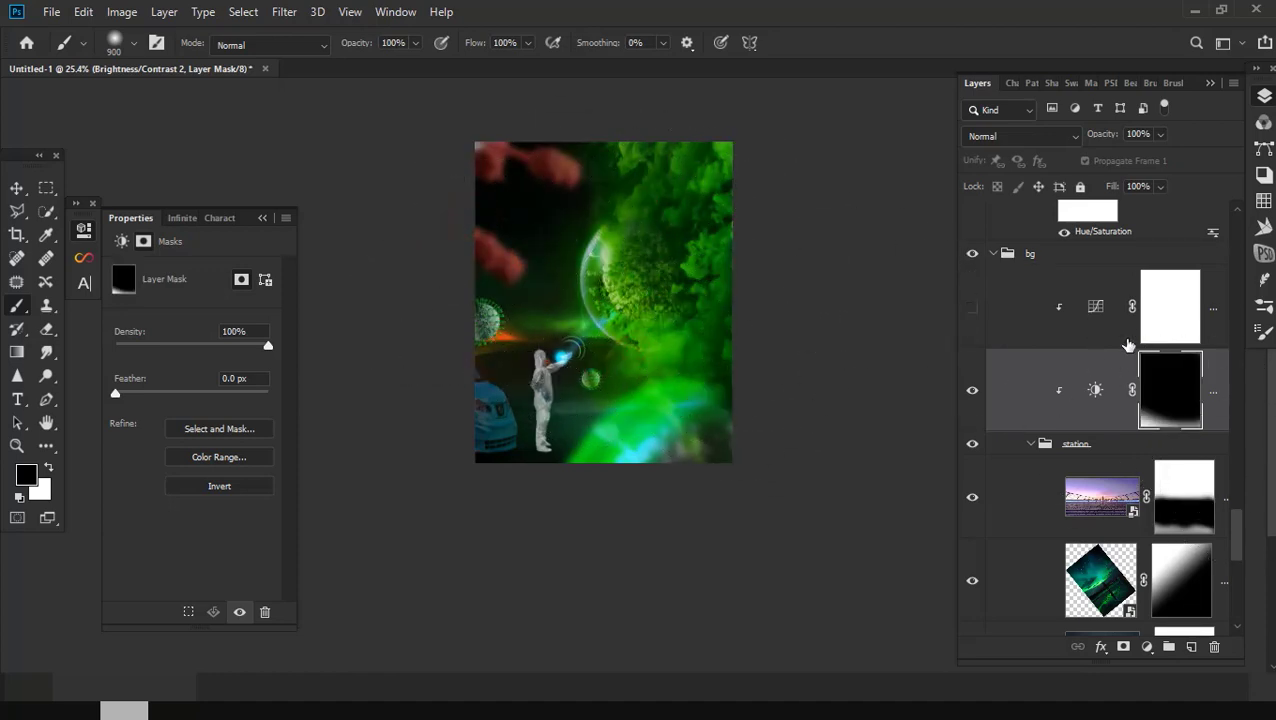
# Step: Show Curves 3 and paint its mask black over the upper-left, bottom and bubble areas
pyautogui.click(1170, 305)
pyautogui.click(972, 307)
pyautogui.scroll(2, 536, 373)
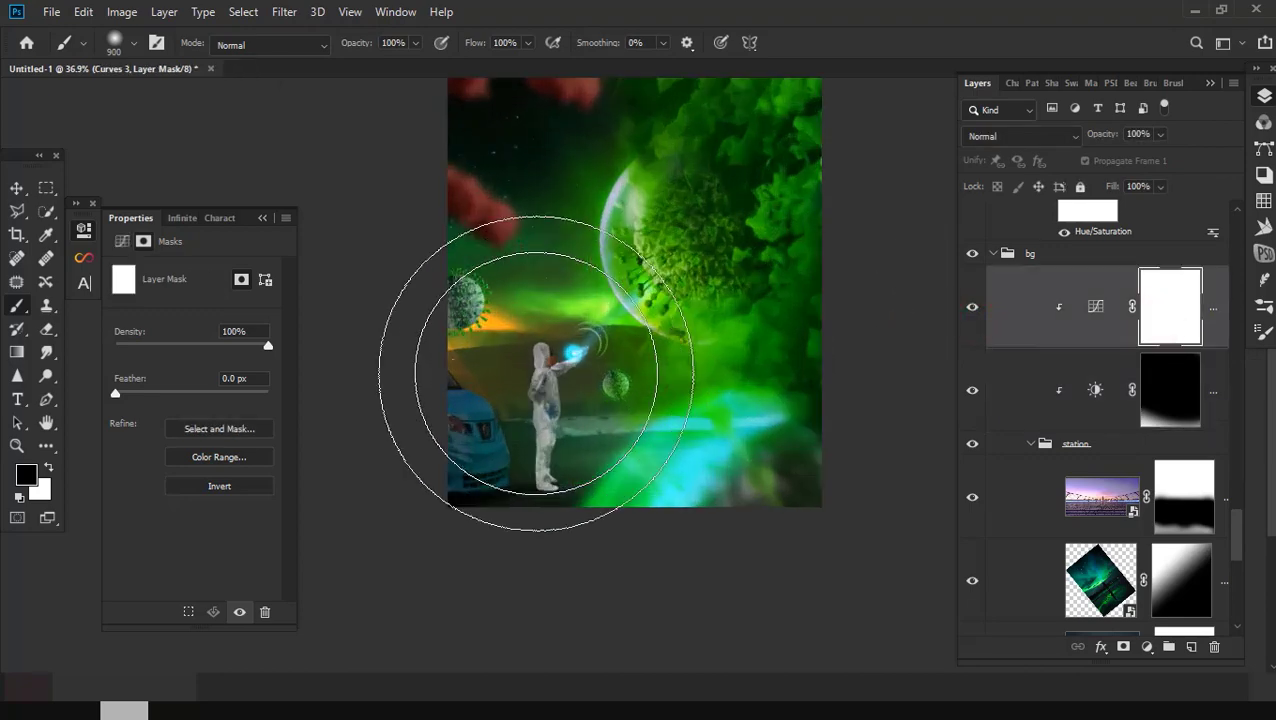
pyautogui.scroll(1, 555, 313)
pyautogui.scroll(-2, 664, 450)
pyautogui.scroll(1, 493, 350)
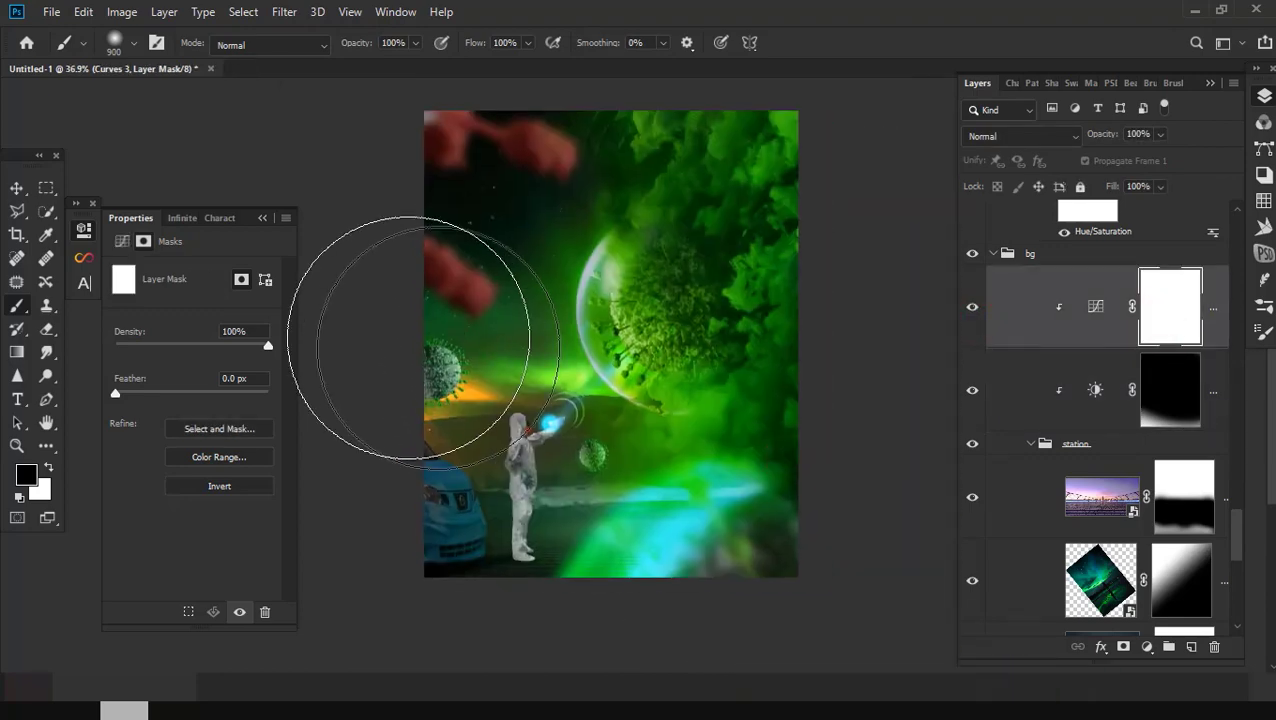
pyautogui.moveTo(385, 347)
pyautogui.mouseDown()
pyautogui.moveTo(621, 177)
pyautogui.moveTo(477, 175)
pyautogui.mouseUp()
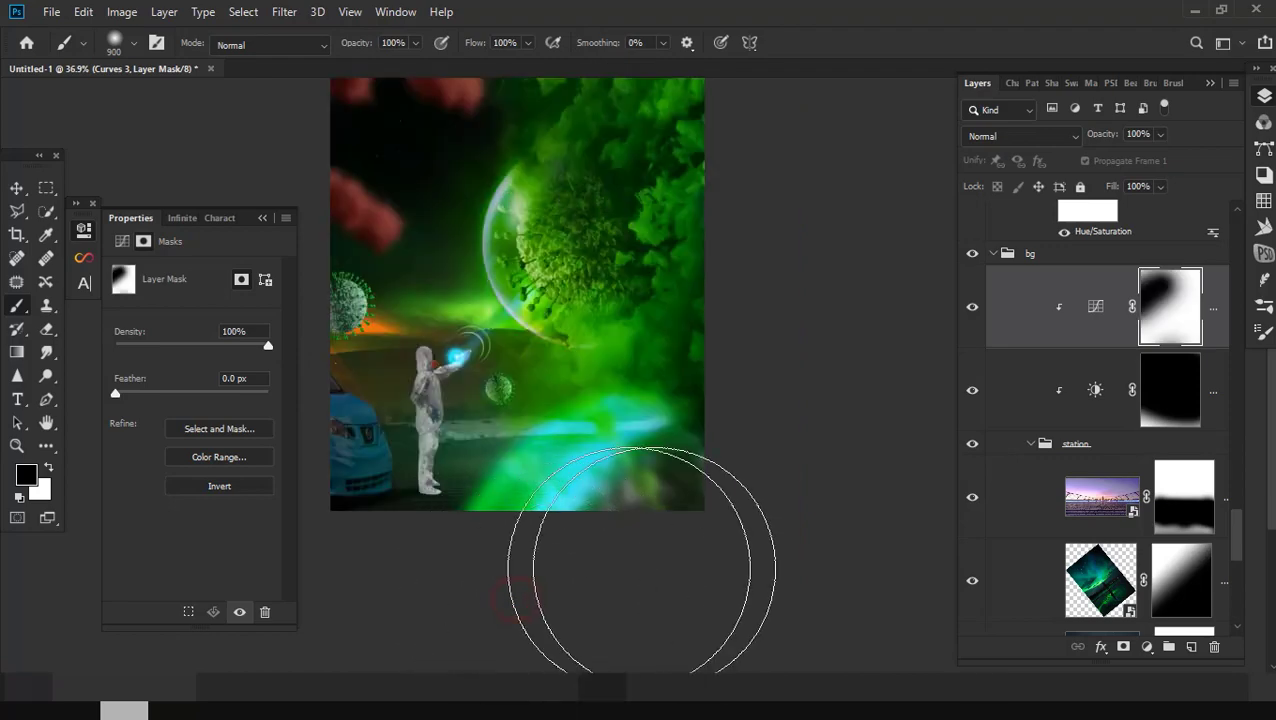
pyautogui.moveTo(690, 558)
pyautogui.mouseDown()
pyautogui.moveTo(345, 285)
pyautogui.moveTo(531, 378)
pyautogui.mouseUp()
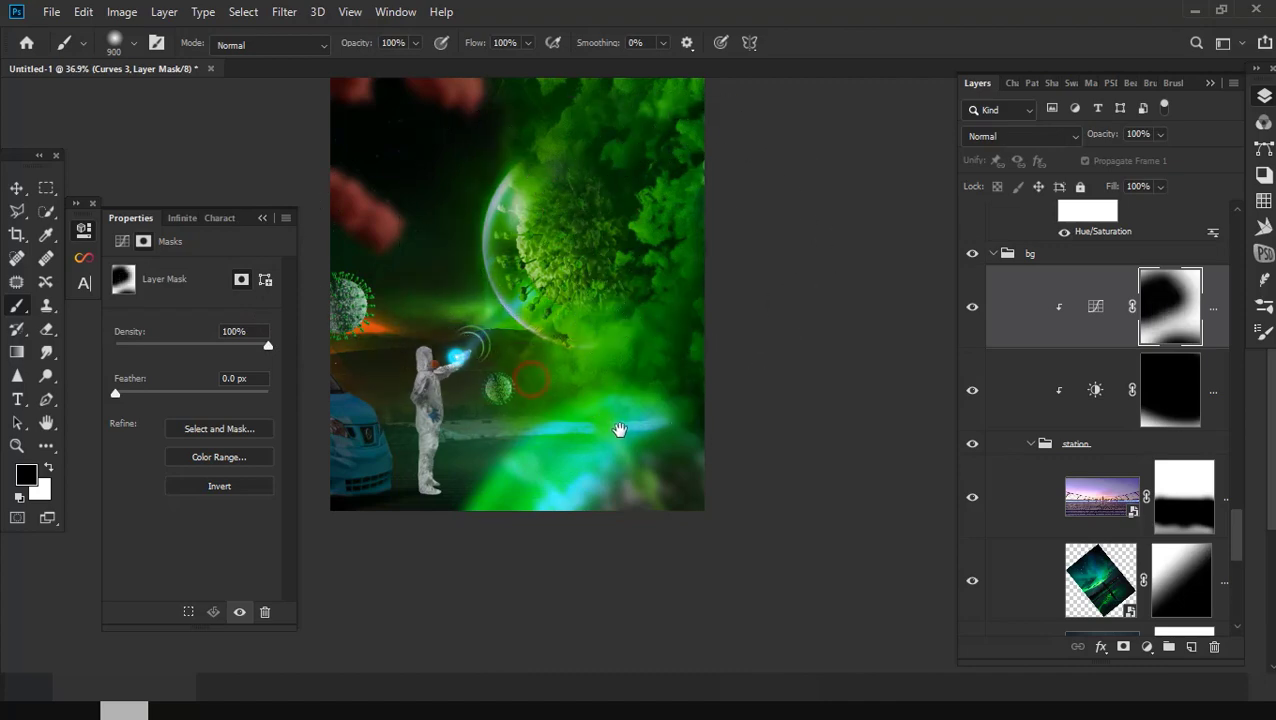
pyautogui.moveTo(619, 430); pyautogui.dragTo(709, 449)
pyautogui.moveTo(740, 228)
pyautogui.mouseDown()
pyautogui.moveTo(692, 251)
pyautogui.moveTo(660, 288)
pyautogui.mouseUp()
# Step: Steepen the Curves 3 curve slightly and add a new empty Layer 9
pyautogui.click(970, 309)
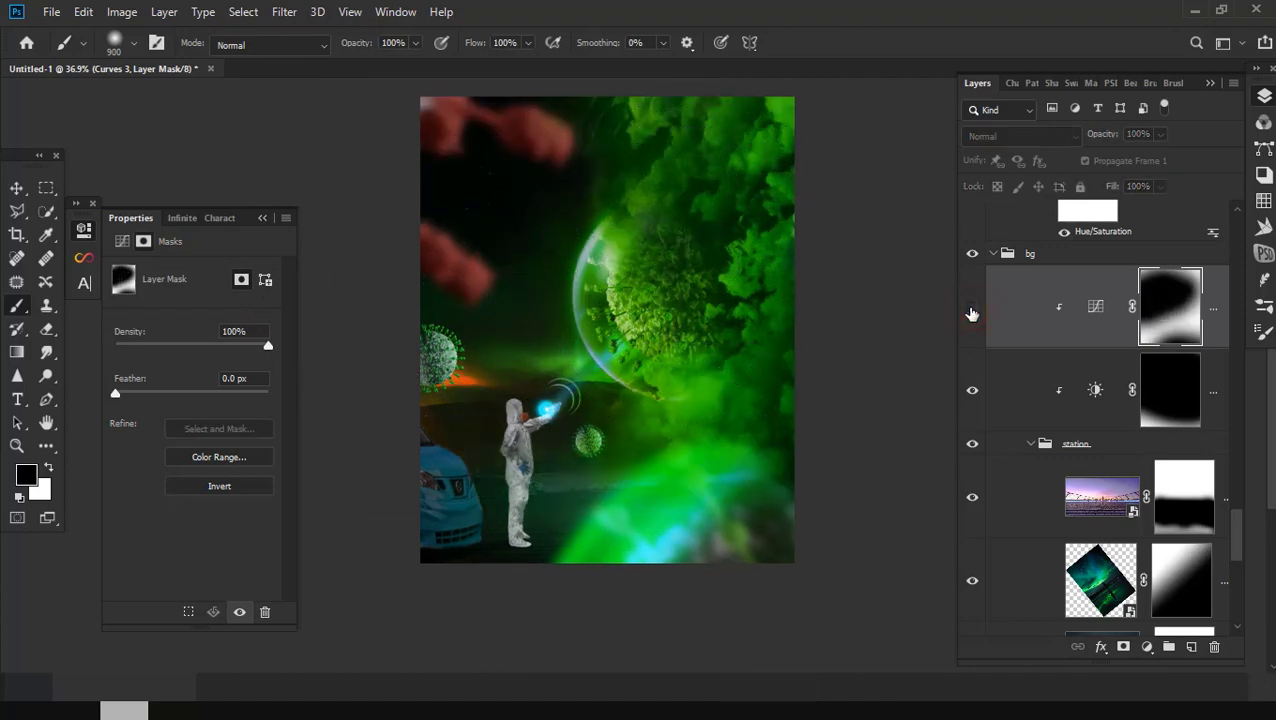
pyautogui.click(971, 311)
pyautogui.click(1097, 308)
pyautogui.moveTo(190, 352)
pyautogui.mouseDown()
pyautogui.moveTo(176, 337)
pyautogui.moveTo(222, 360)
pyautogui.moveTo(208, 348)
pyautogui.mouseUp()
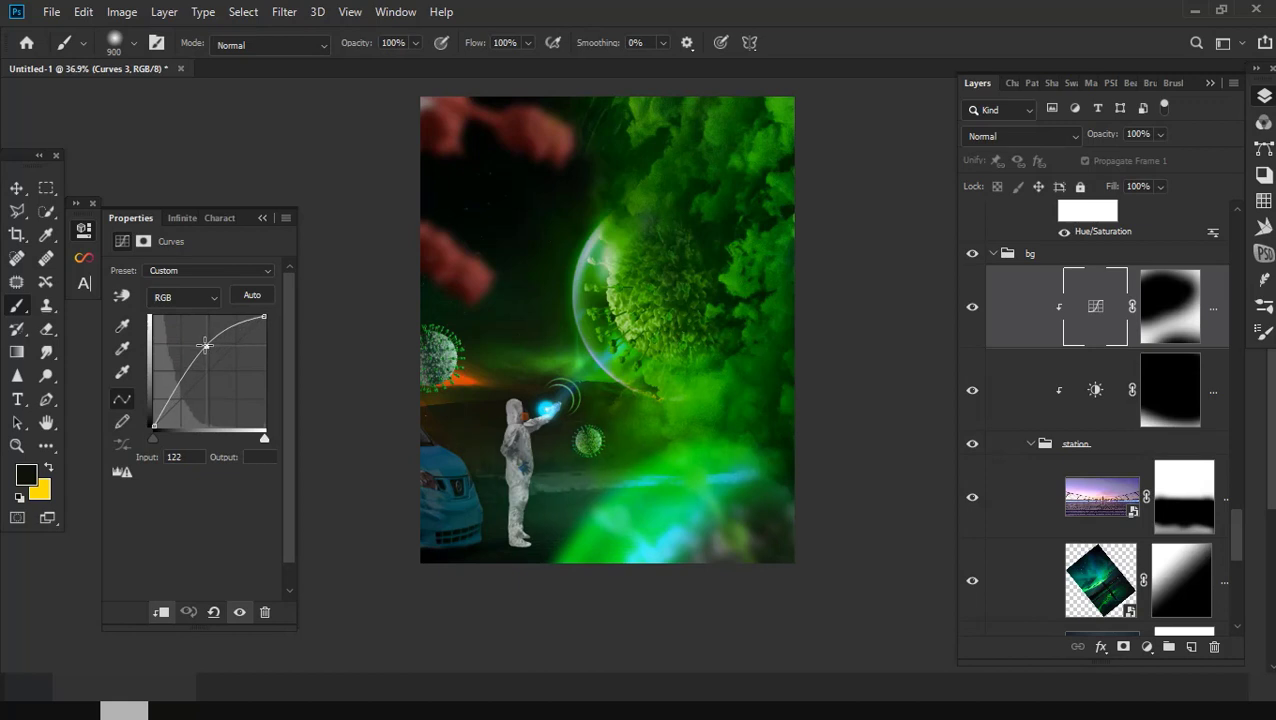
pyautogui.click(1191, 650)
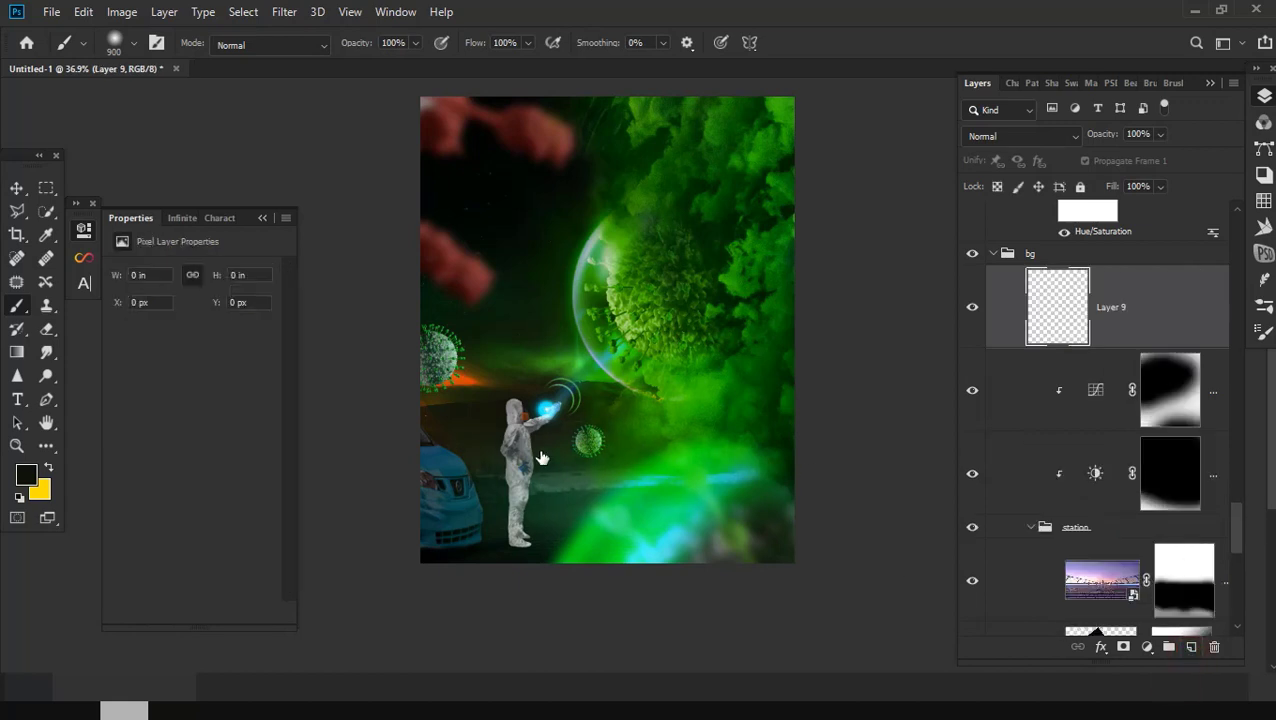
# Step: Sample green and paint a soft glow across the ground on Layer 9
pyautogui.keyDown('alt'); pyautogui.click(655, 530); pyautogui.keyUp('alt')
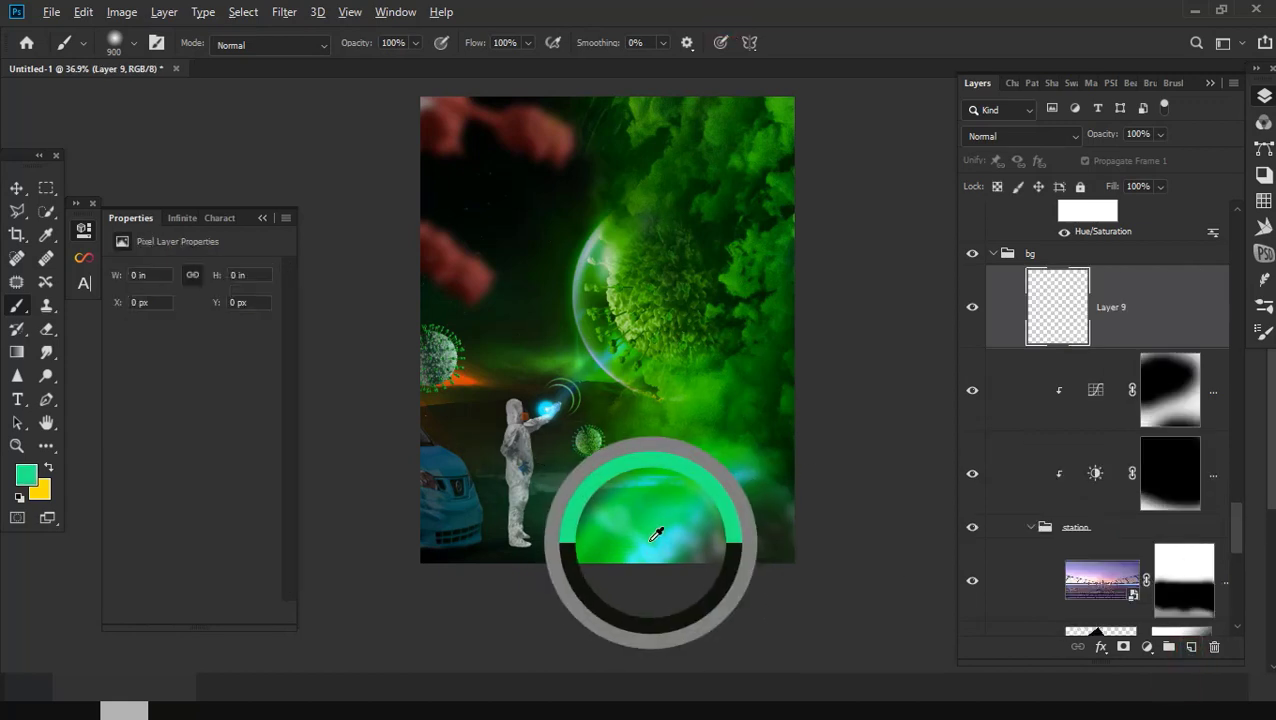
pyautogui.rightClick(634, 507)
pyautogui.click(181, 224)
pyautogui.click(612, 22)
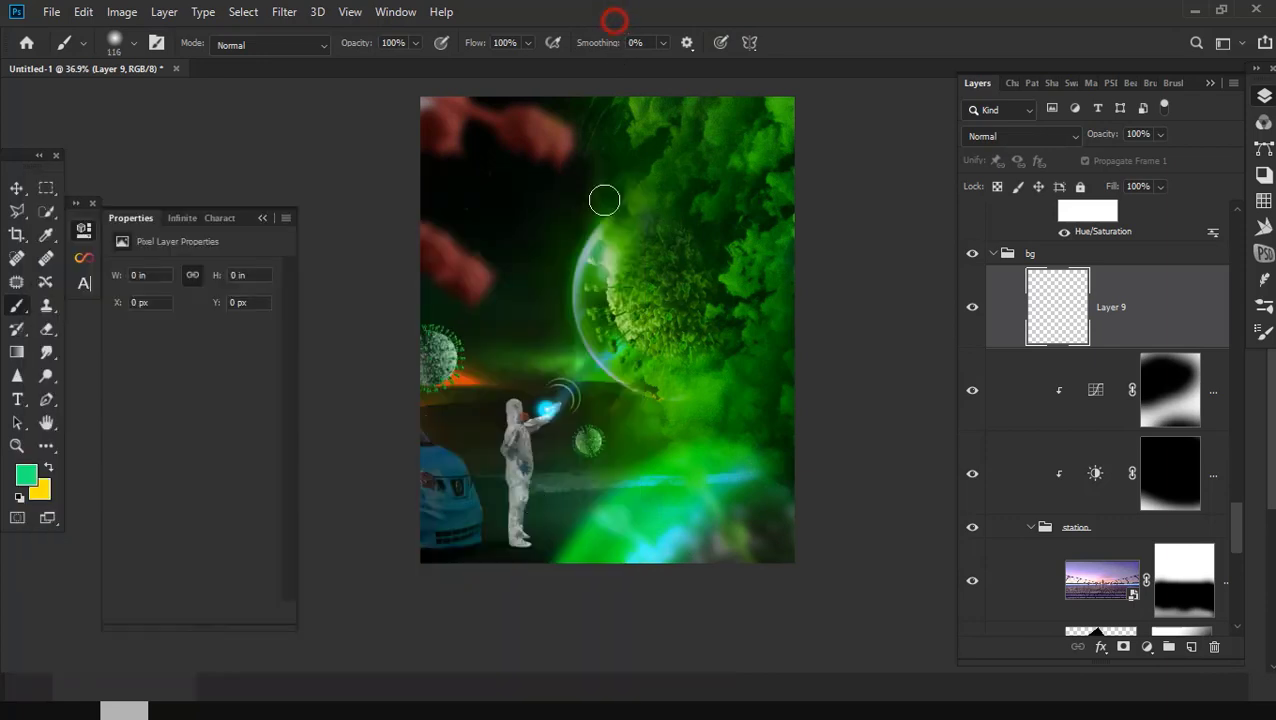
pyautogui.scroll(3, 631, 520)
pyautogui.moveTo(774, 469)
pyautogui.mouseDown()
pyautogui.moveTo(644, 507)
pyautogui.moveTo(421, 484)
pyautogui.moveTo(752, 490)
pyautogui.moveTo(293, 535)
pyautogui.mouseUp()
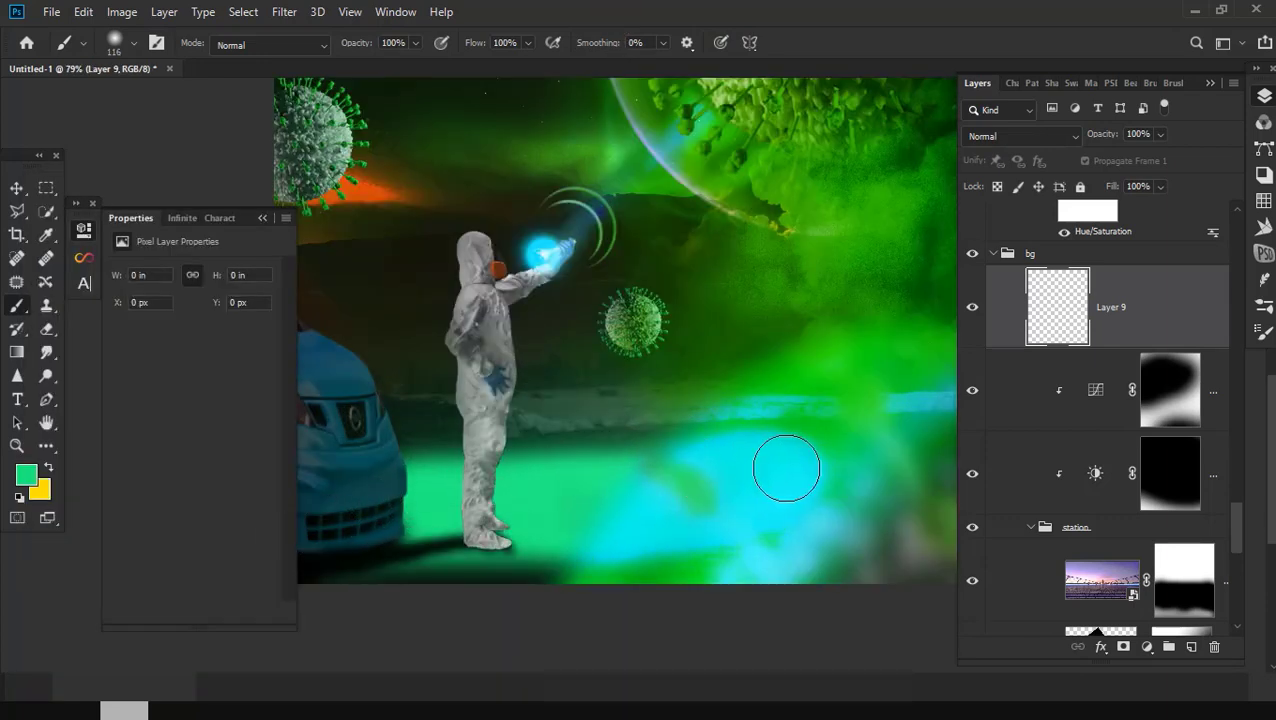
pyautogui.moveTo(786, 468); pyautogui.dragTo(864, 422)
# Step: Blend Layer 9 as Overlay, mask part of the glow away, and paint green over the left headlight
pyautogui.click(999, 141)
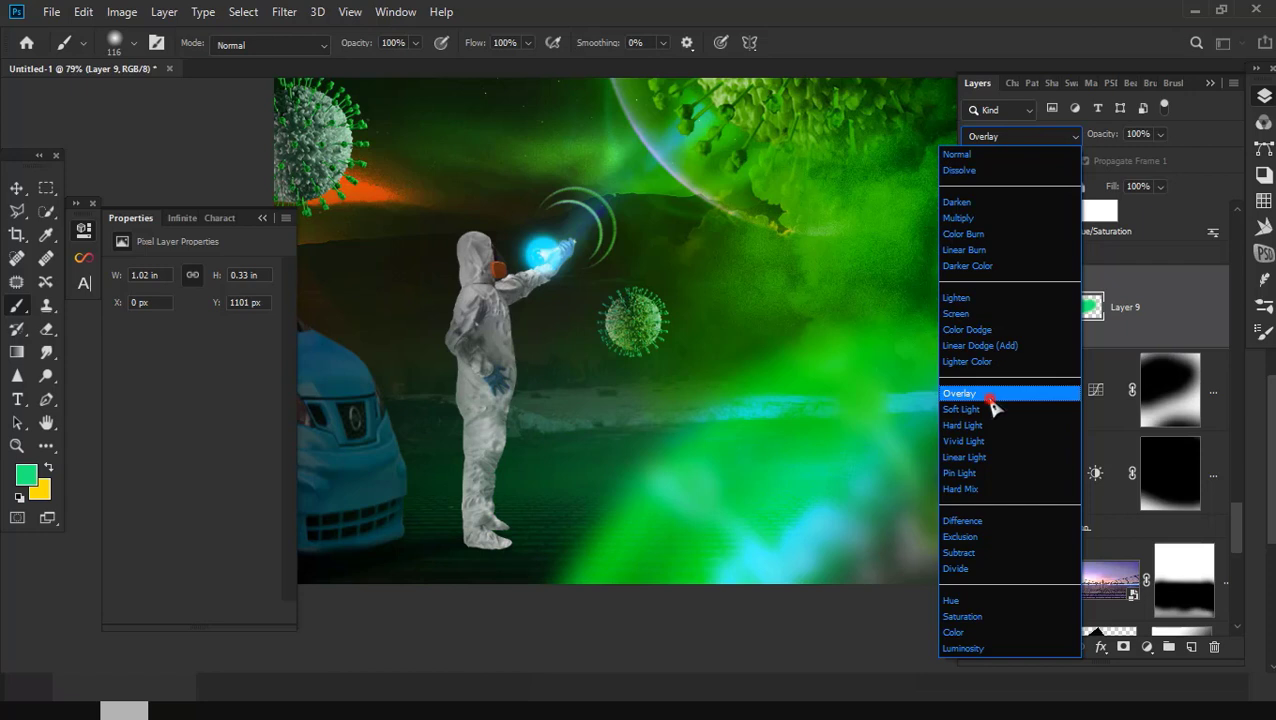
pyautogui.click(993, 398)
pyautogui.click(1124, 647)
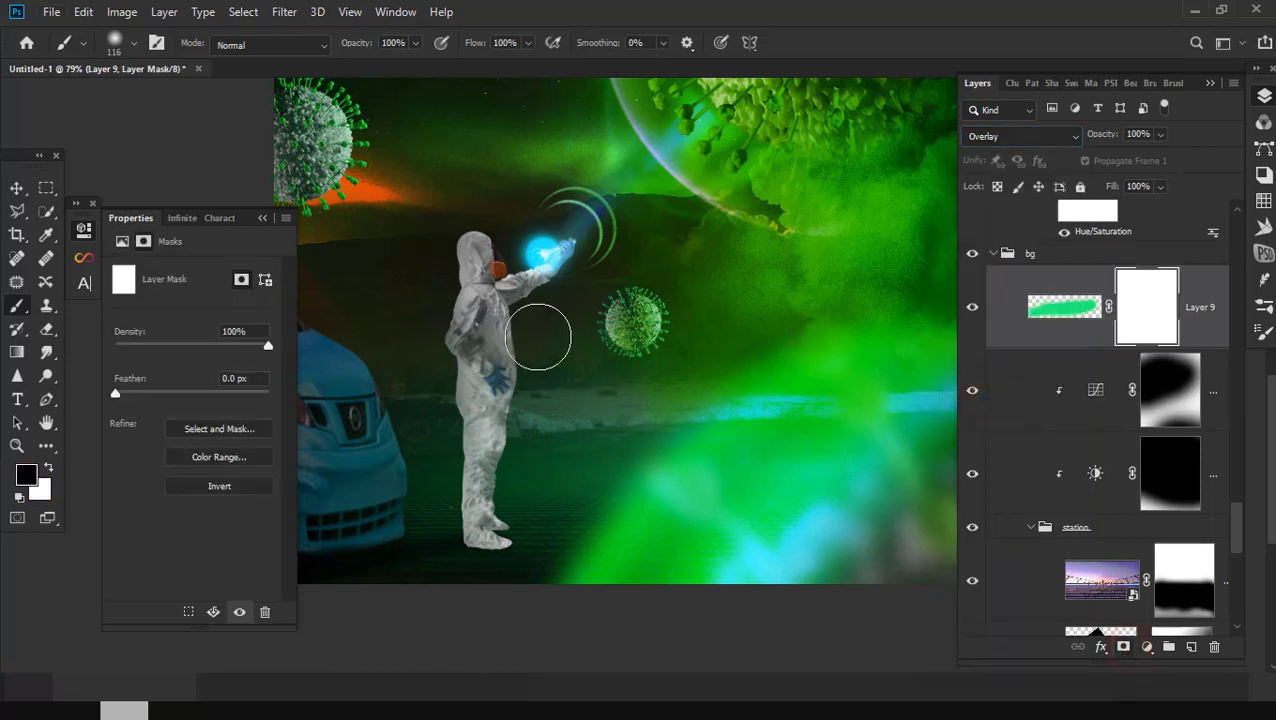
pyautogui.scroll(3, 608, 414)
pyautogui.moveTo(322, 447); pyautogui.dragTo(345, 455)
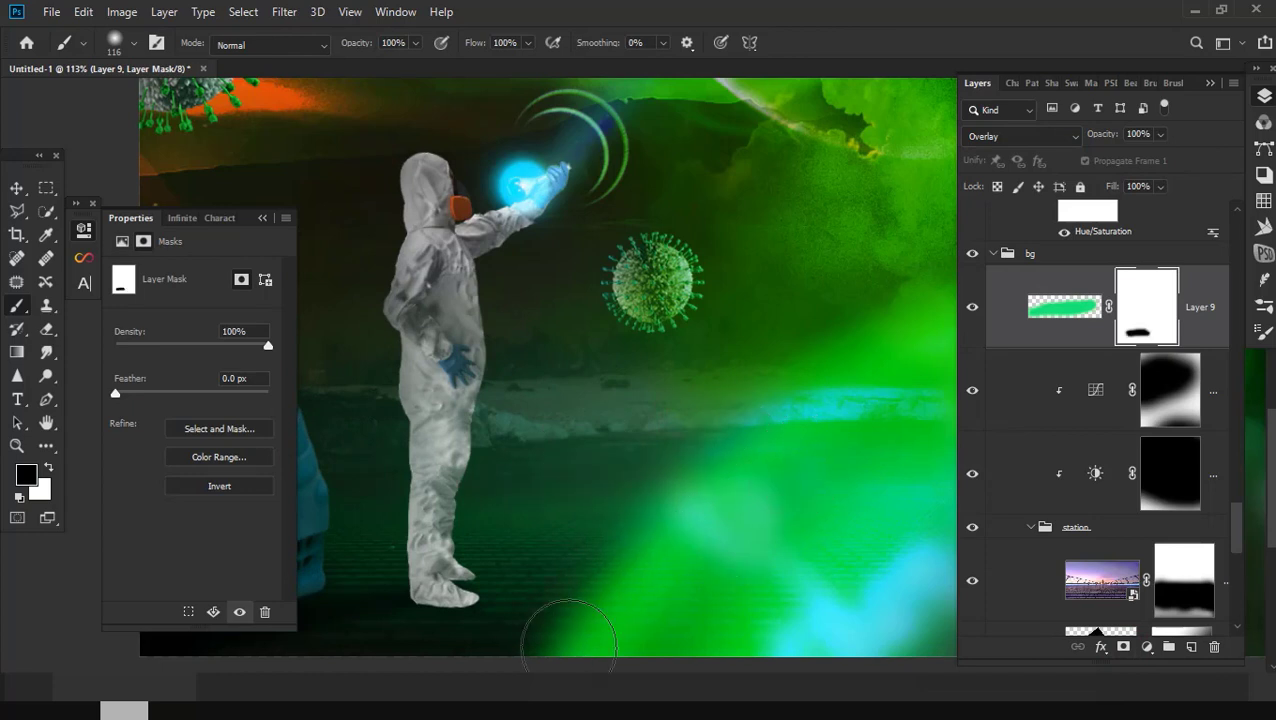
pyautogui.moveTo(568, 640); pyautogui.dragTo(911, 607)
pyautogui.scroll(-2, 795, 561)
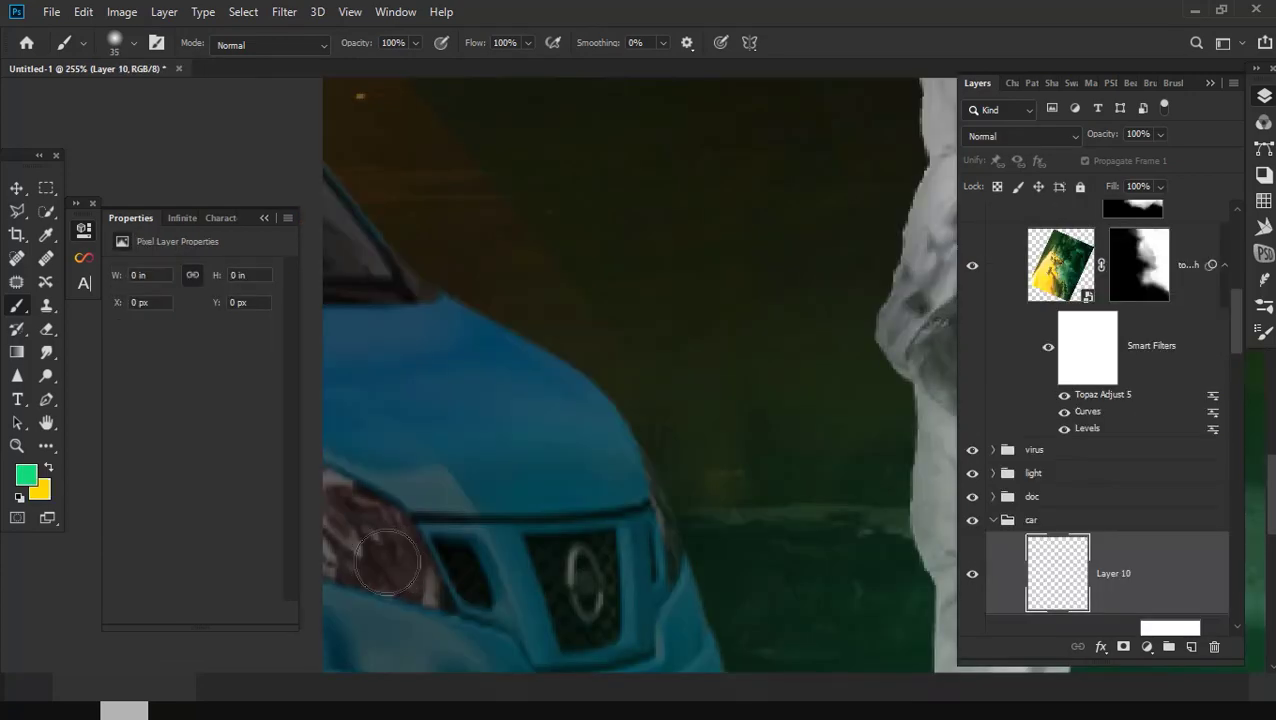
pyautogui.moveTo(395, 565)
pyautogui.mouseDown()
pyautogui.moveTo(327, 502)
pyautogui.moveTo(420, 560)
pyautogui.moveTo(413, 533)
pyautogui.mouseUp()
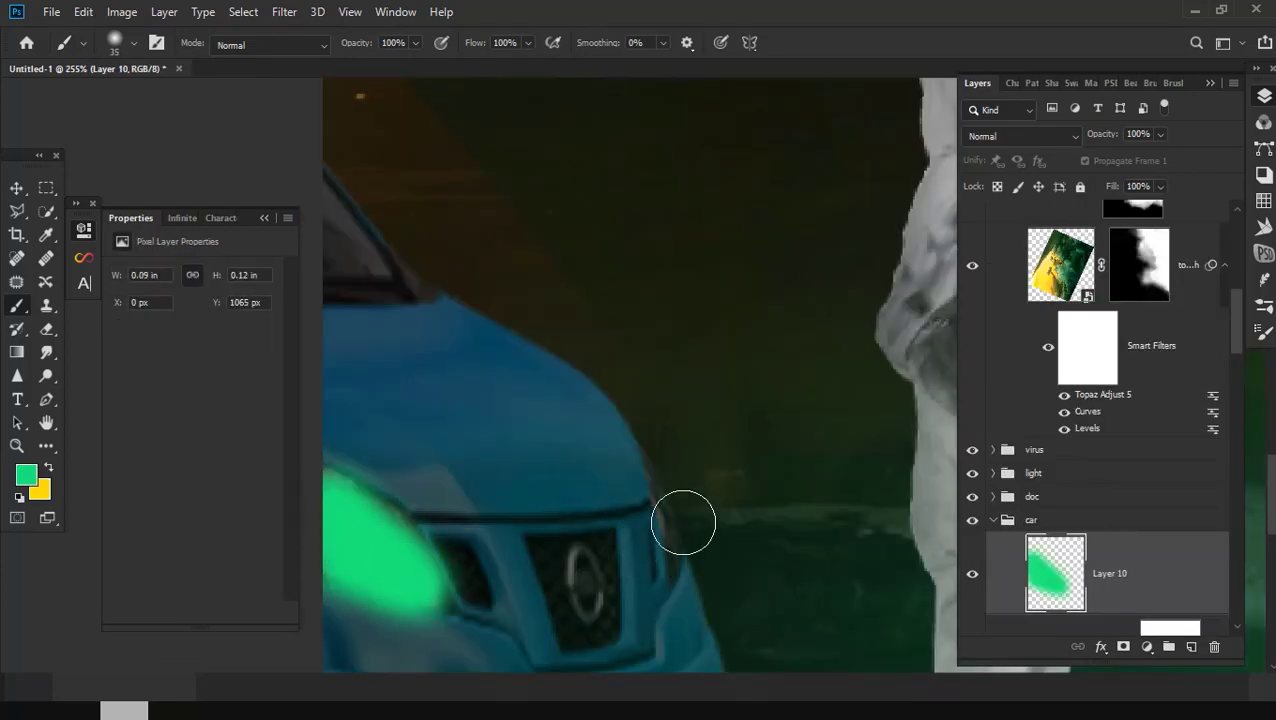
# Step: Paint a green glow along the right headlight and erase the stray paint beside it
pyautogui.moveTo(661, 474); pyautogui.dragTo(678, 566)
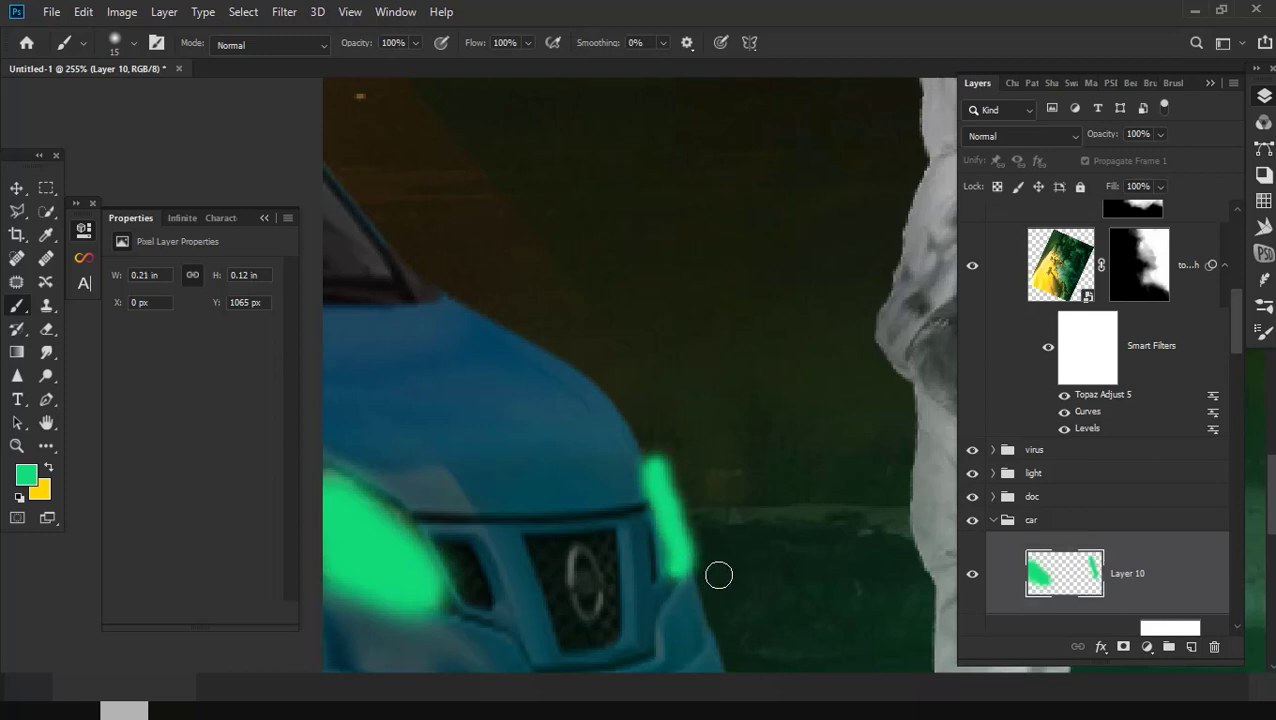
pyautogui.press('e')
pyautogui.click(738, 550)
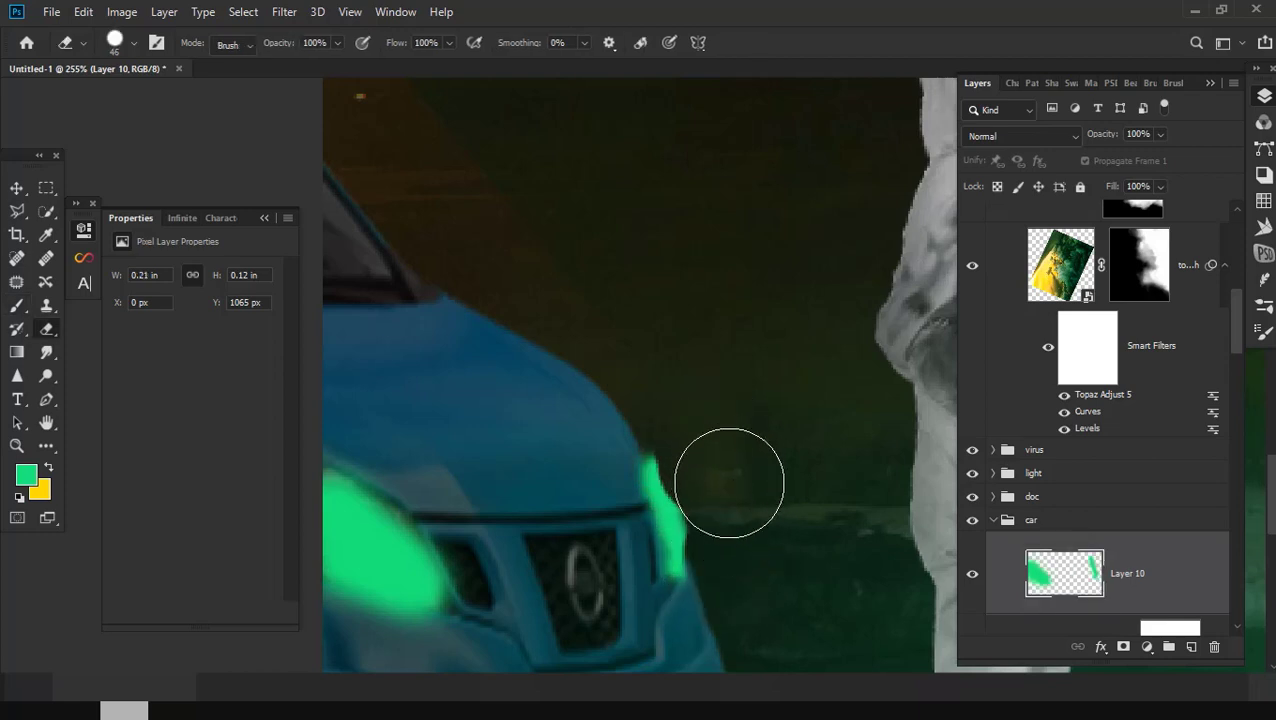
pyautogui.moveTo(738, 527); pyautogui.dragTo(717, 537)
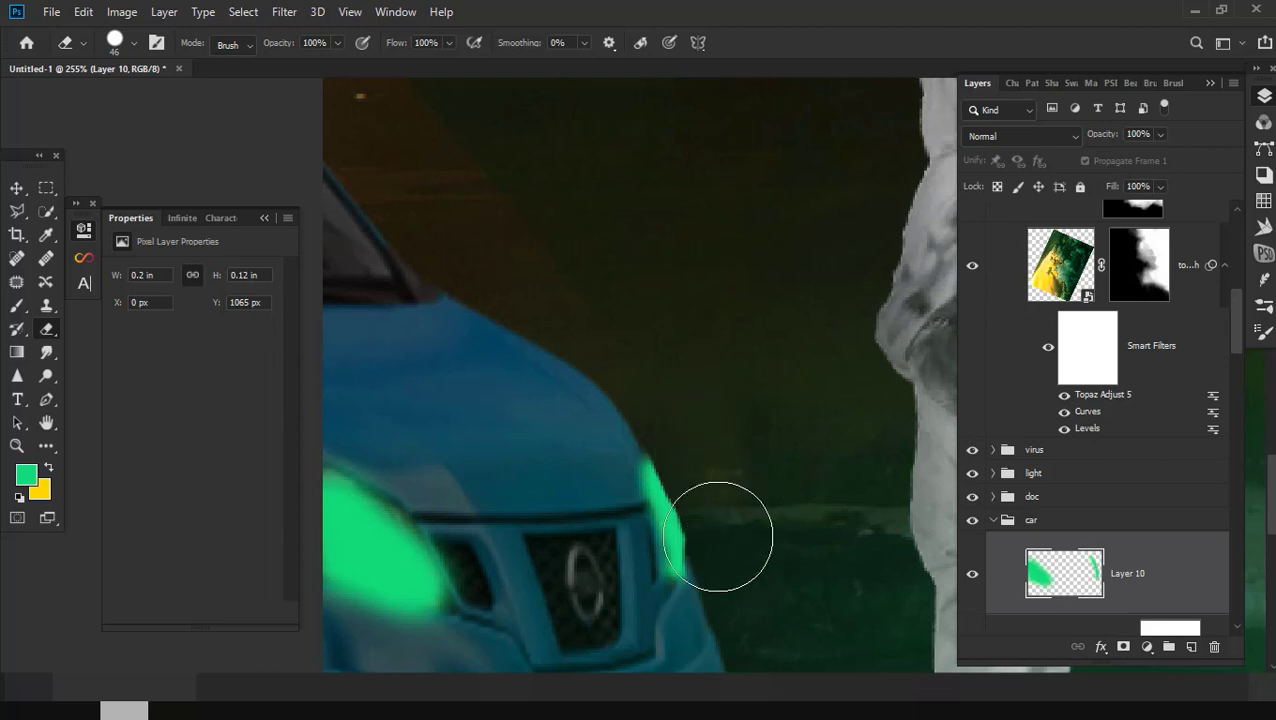
pyautogui.press('b')
pyautogui.scroll(-3, 650, 512)
# Step: Load the headlight shapes as a selection and add a cyan Solid Color fill over them
pyautogui.keyDown('ctrl'); pyautogui.click(1064, 573); pyautogui.keyUp('ctrl')
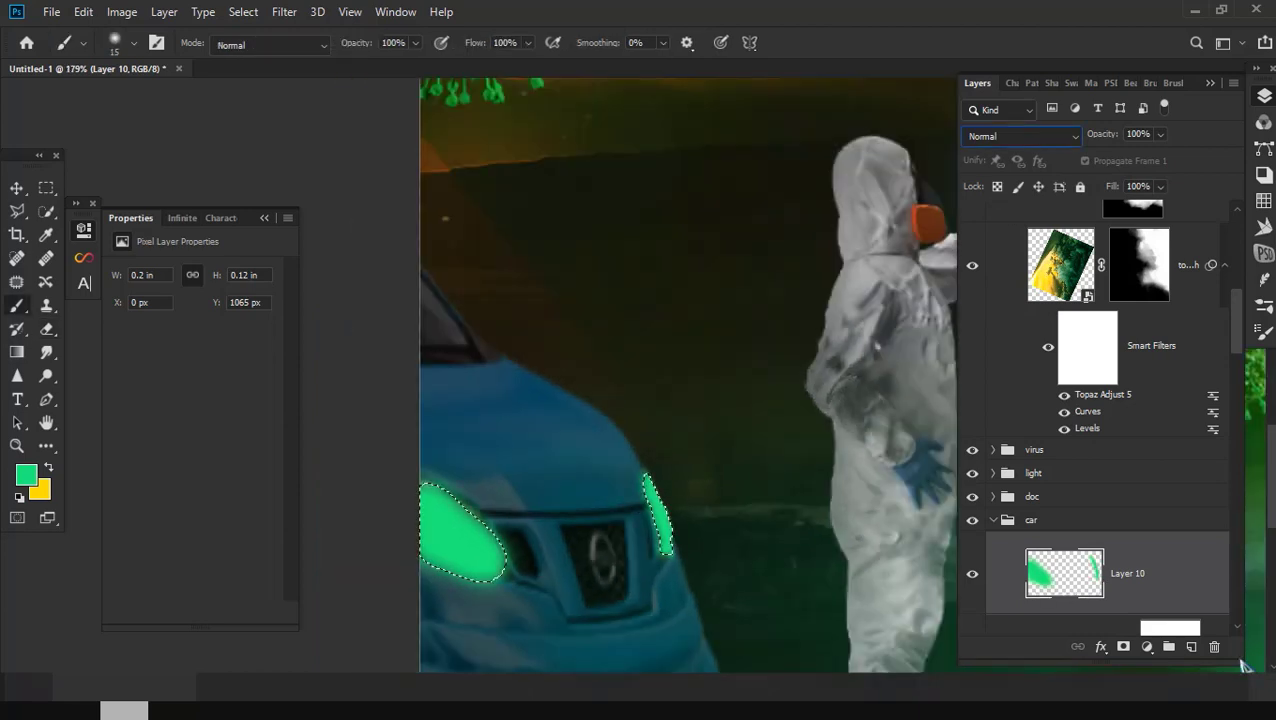
pyautogui.click(1147, 647)
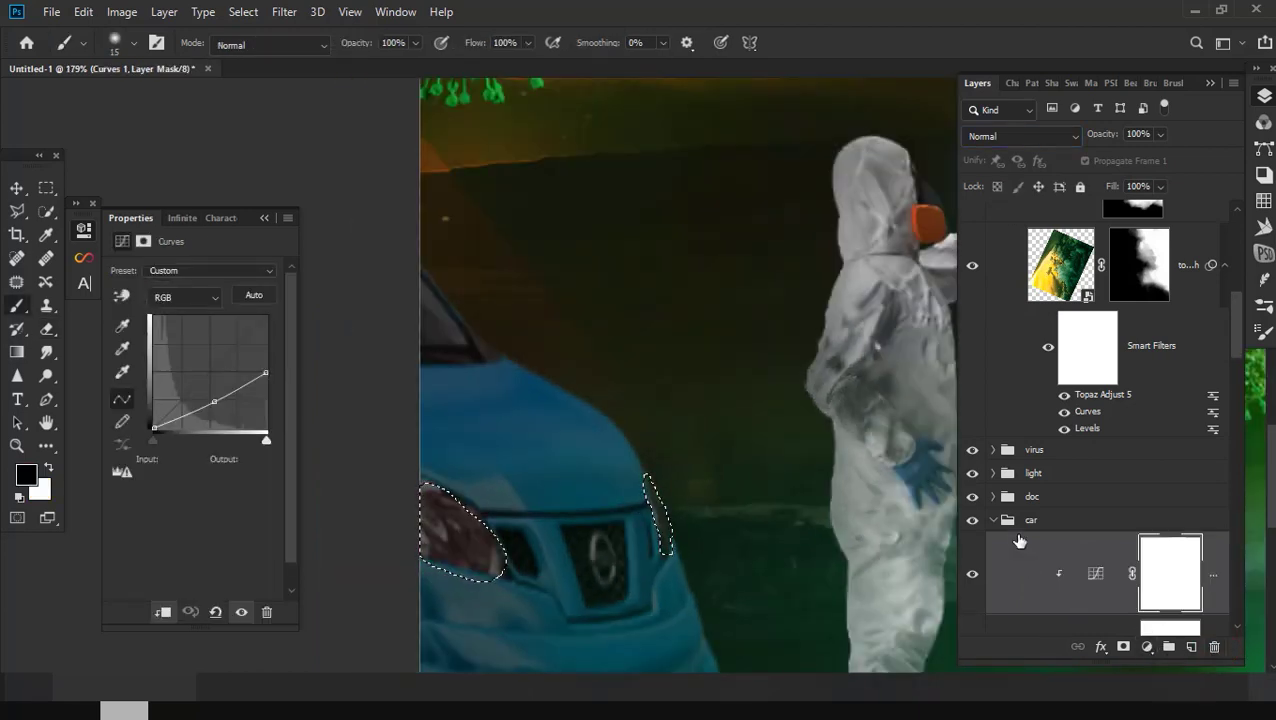
pyautogui.click(1147, 647)
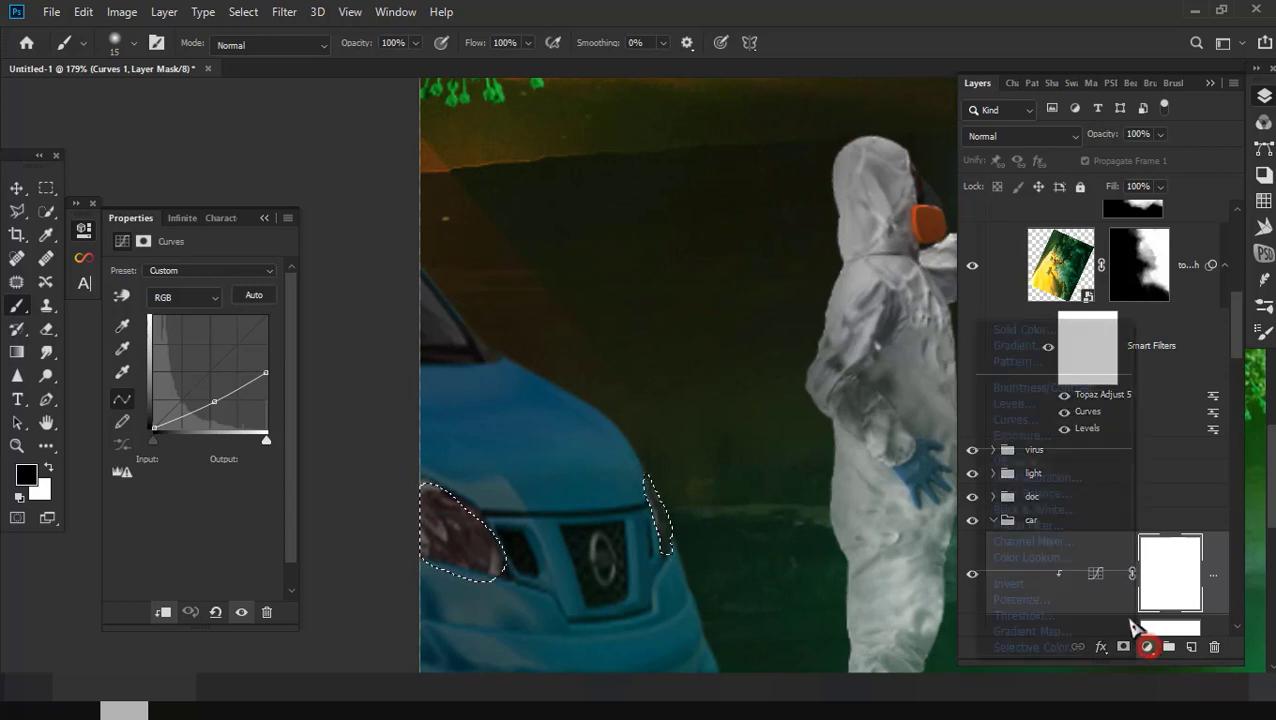
pyautogui.click(1019, 330)
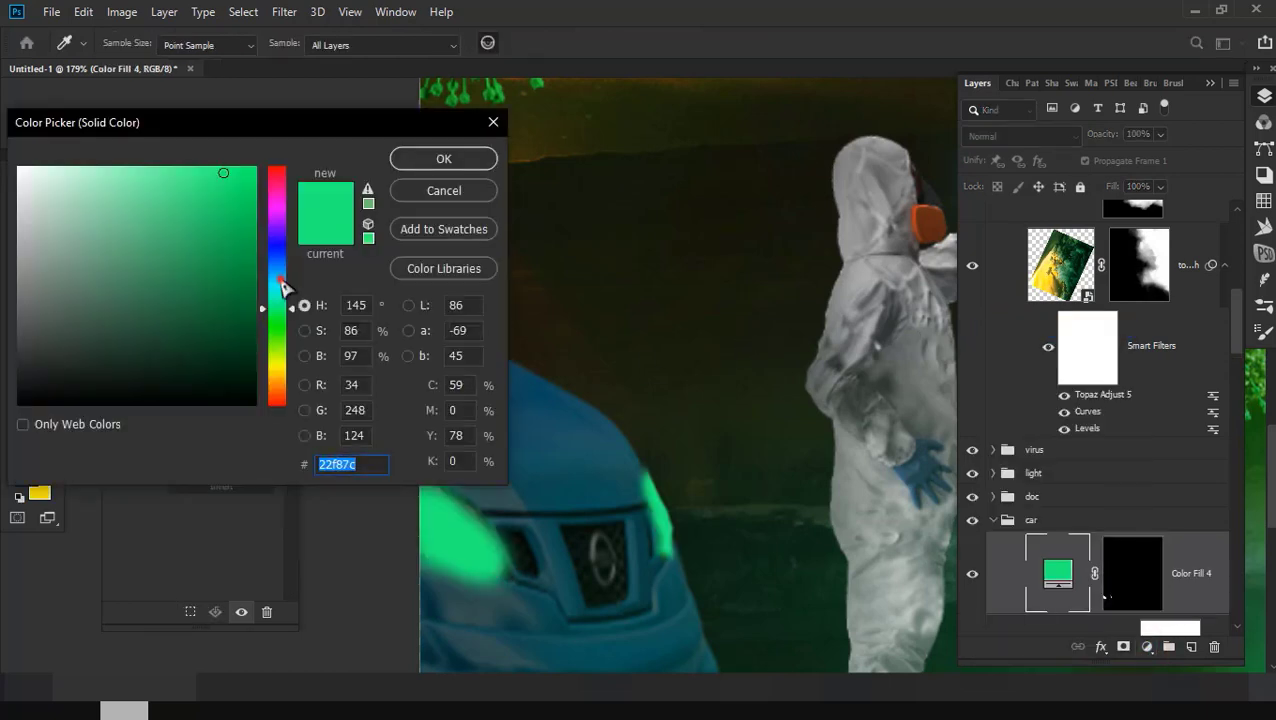
pyautogui.moveTo(281, 281); pyautogui.dragTo(279, 287)
pyautogui.moveTo(195, 171); pyautogui.dragTo(188, 175)
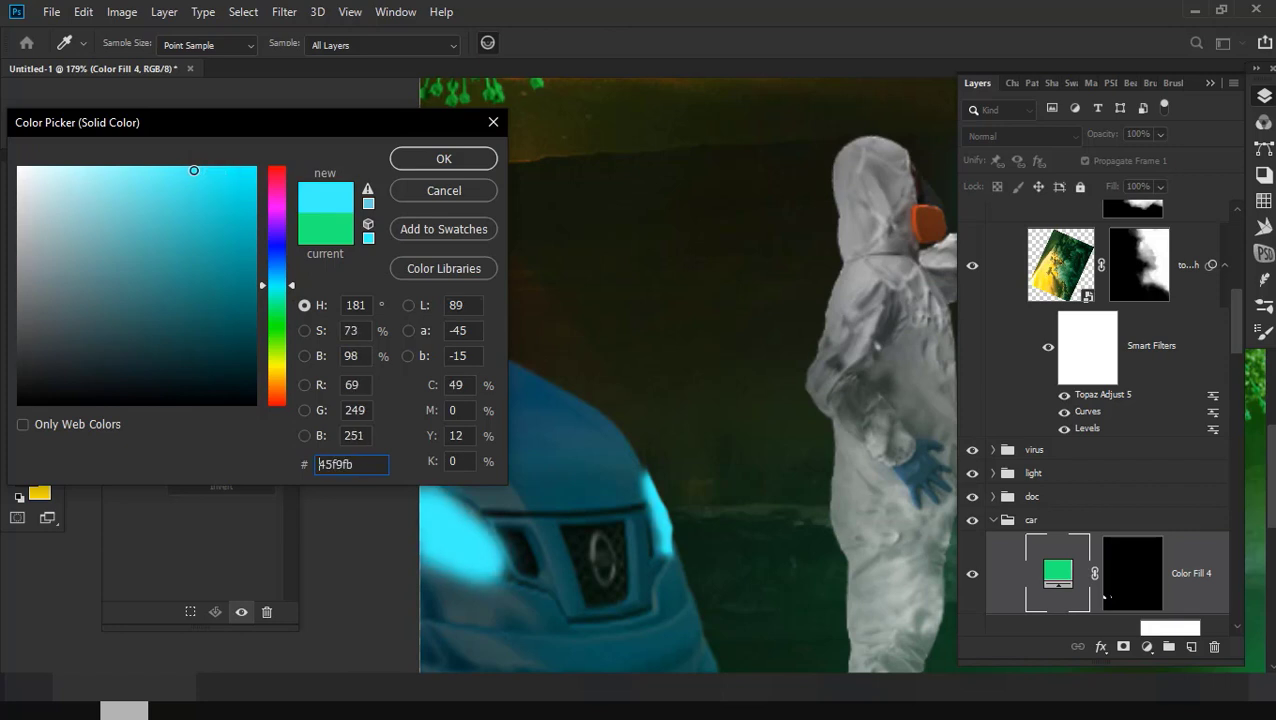
pyautogui.click(427, 160)
pyautogui.click(990, 137)
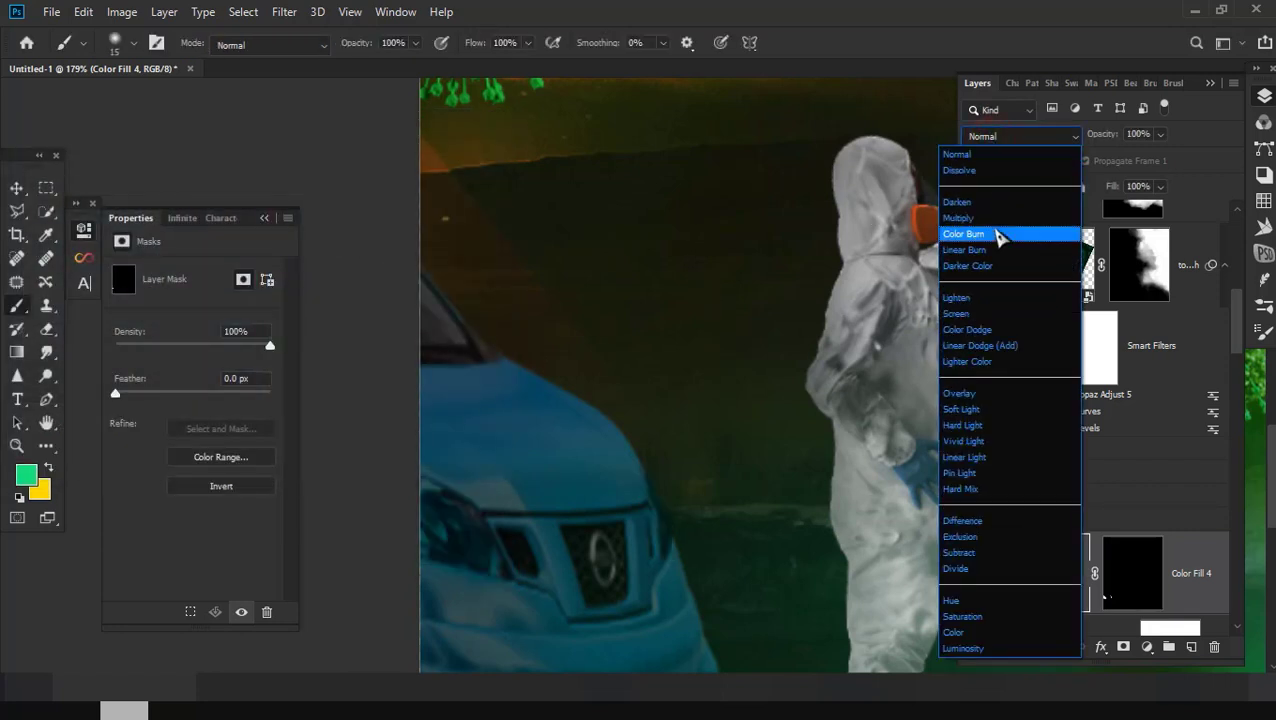
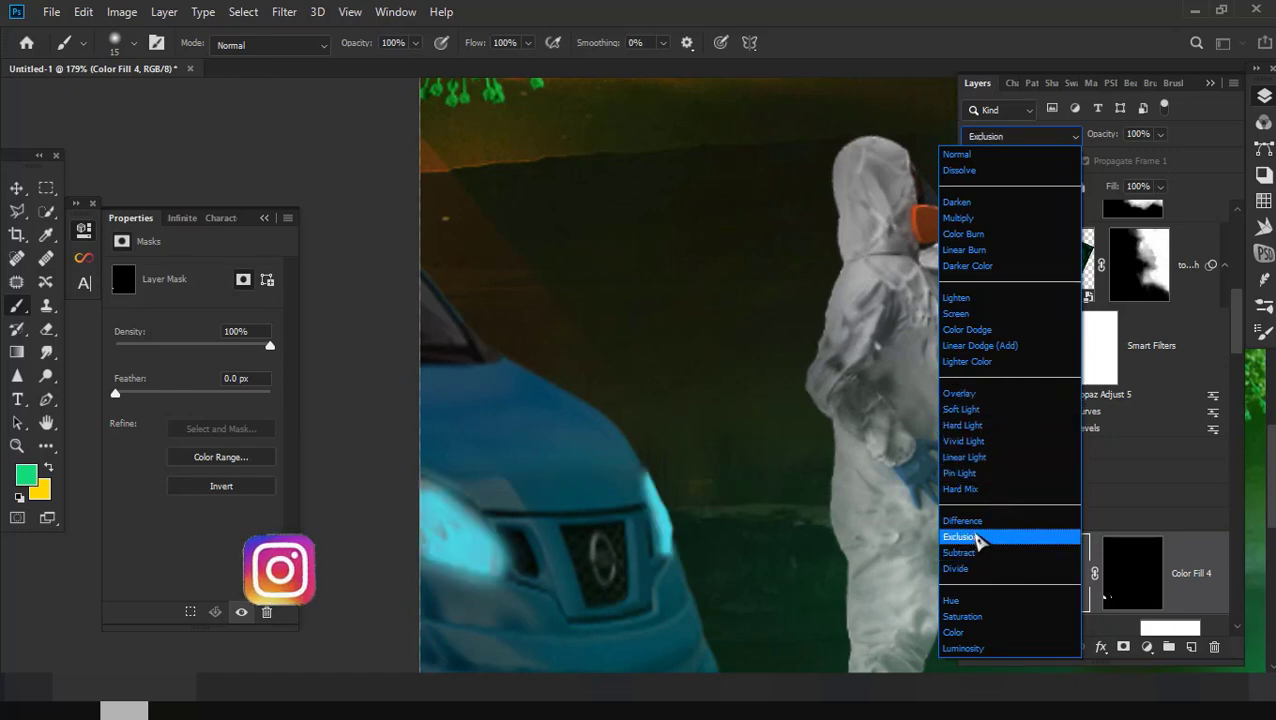
# Step: Set the cyan fill layer to Exclusion blending and add a new empty layer above it
pyautogui.click(975, 538)
pyautogui.hotkey('ctrl', '0')
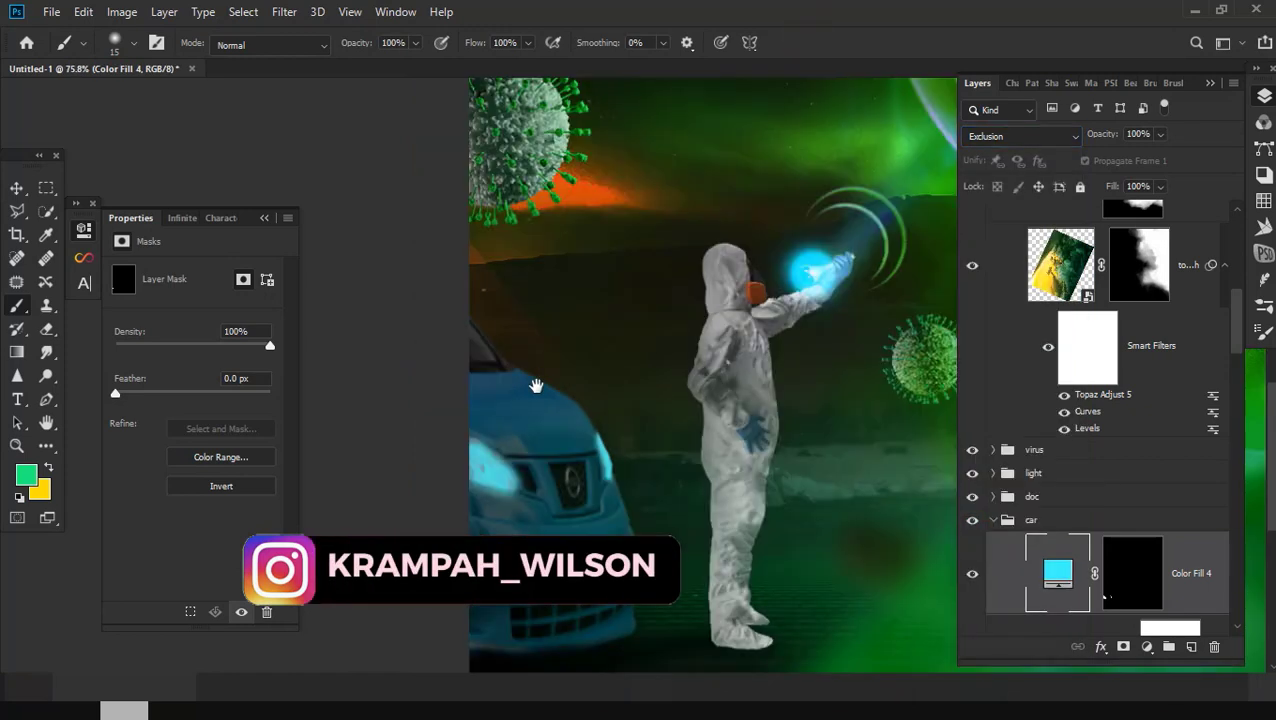
pyautogui.click(1191, 646)
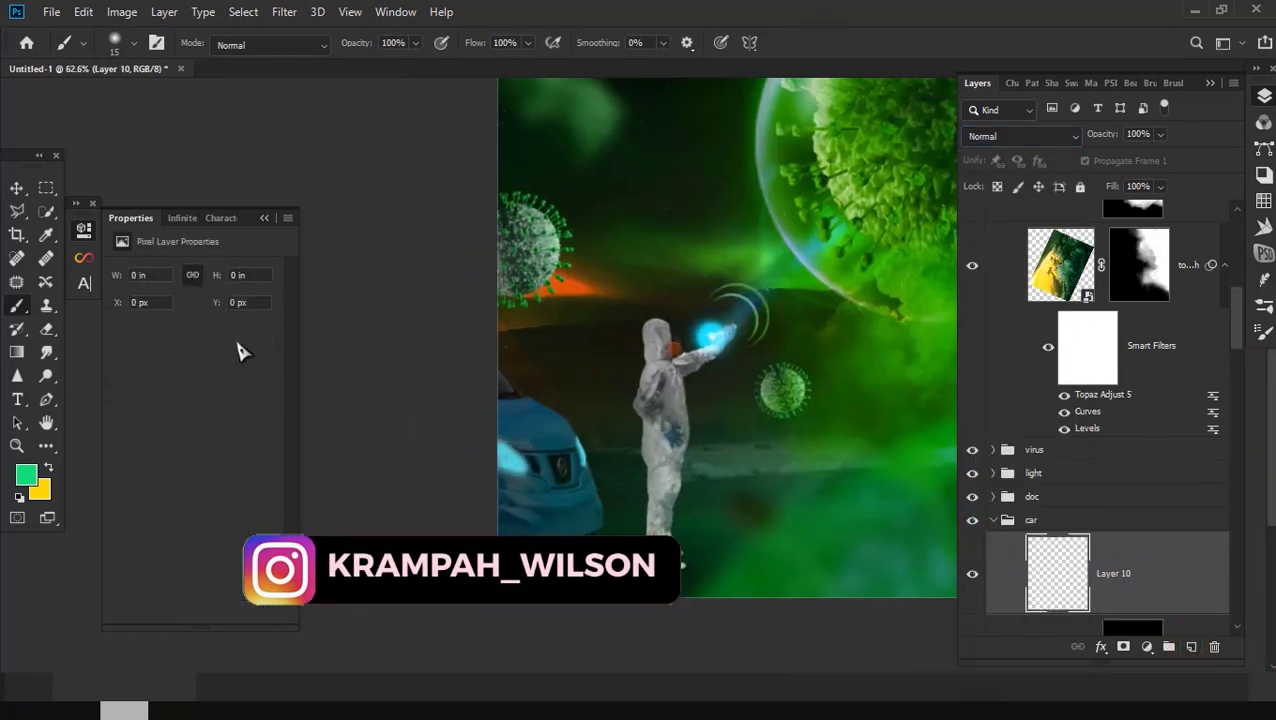
# Step: Outline a wedge-shaped beam from the car headlight to the hazmat figure's foot
pyautogui.press('l')
pyautogui.scroll(2, 510, 455)
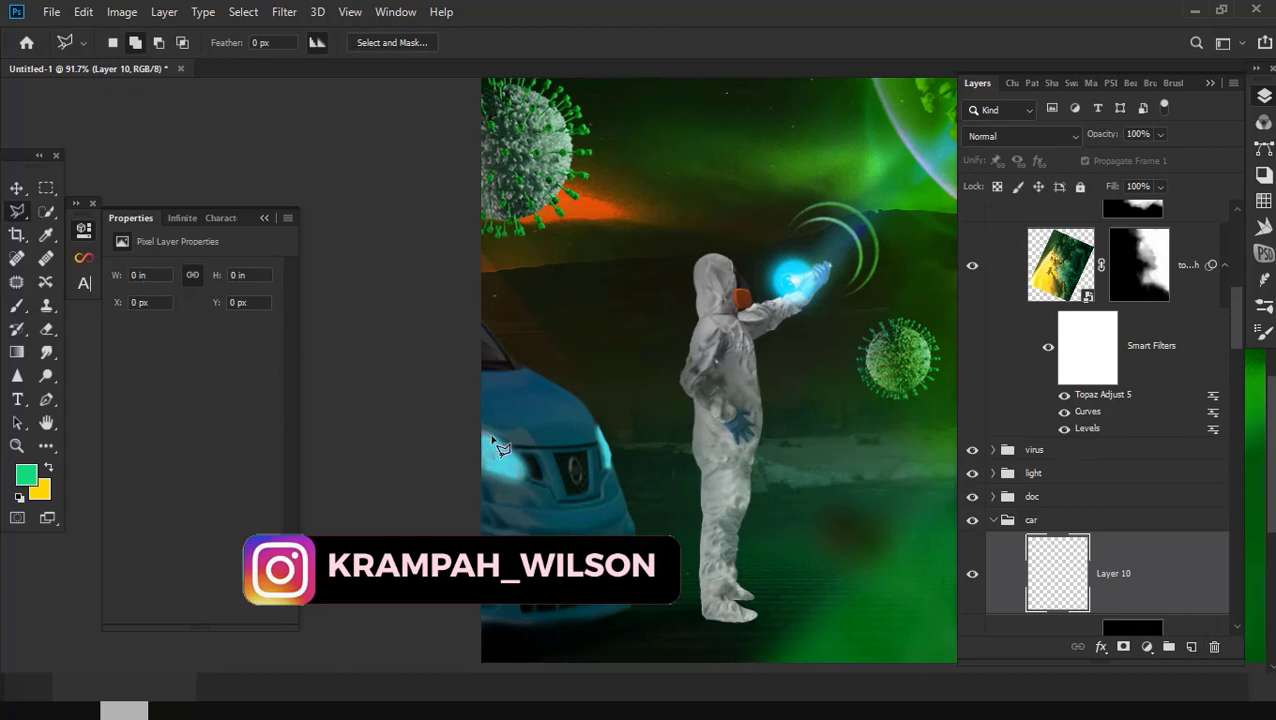
pyautogui.click(492, 438)
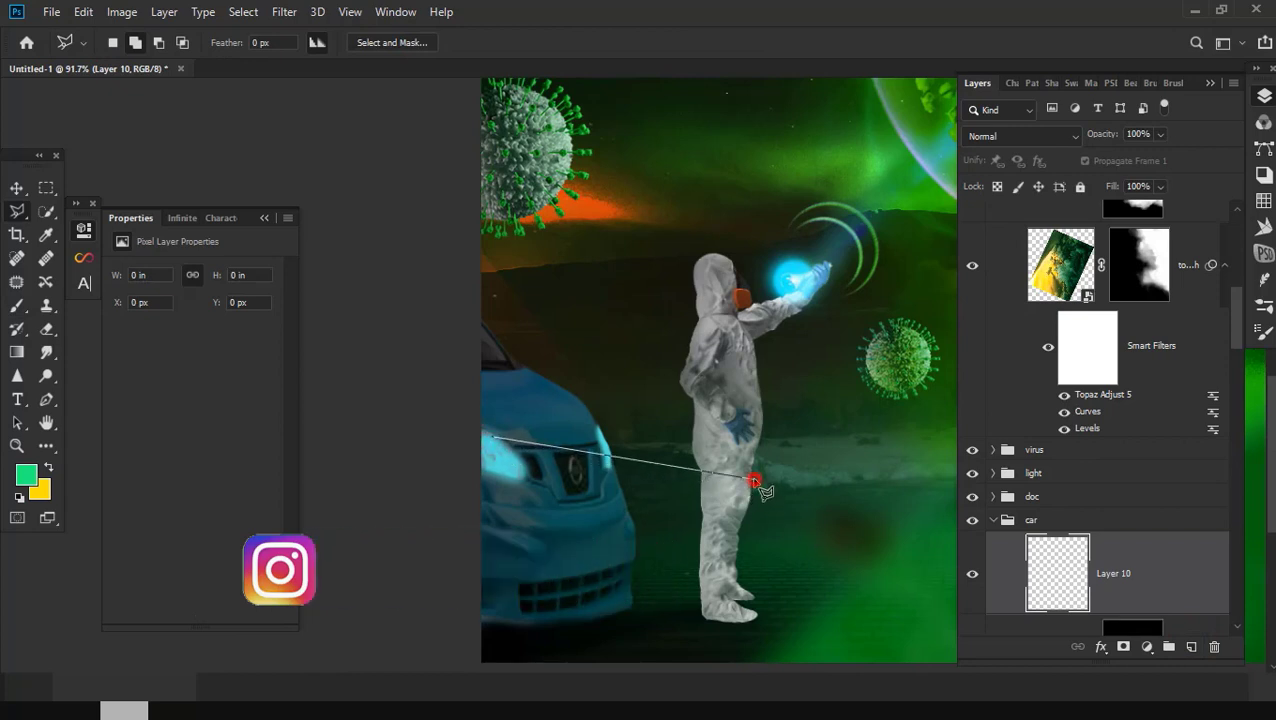
pyautogui.click(753, 481)
pyautogui.click(713, 606)
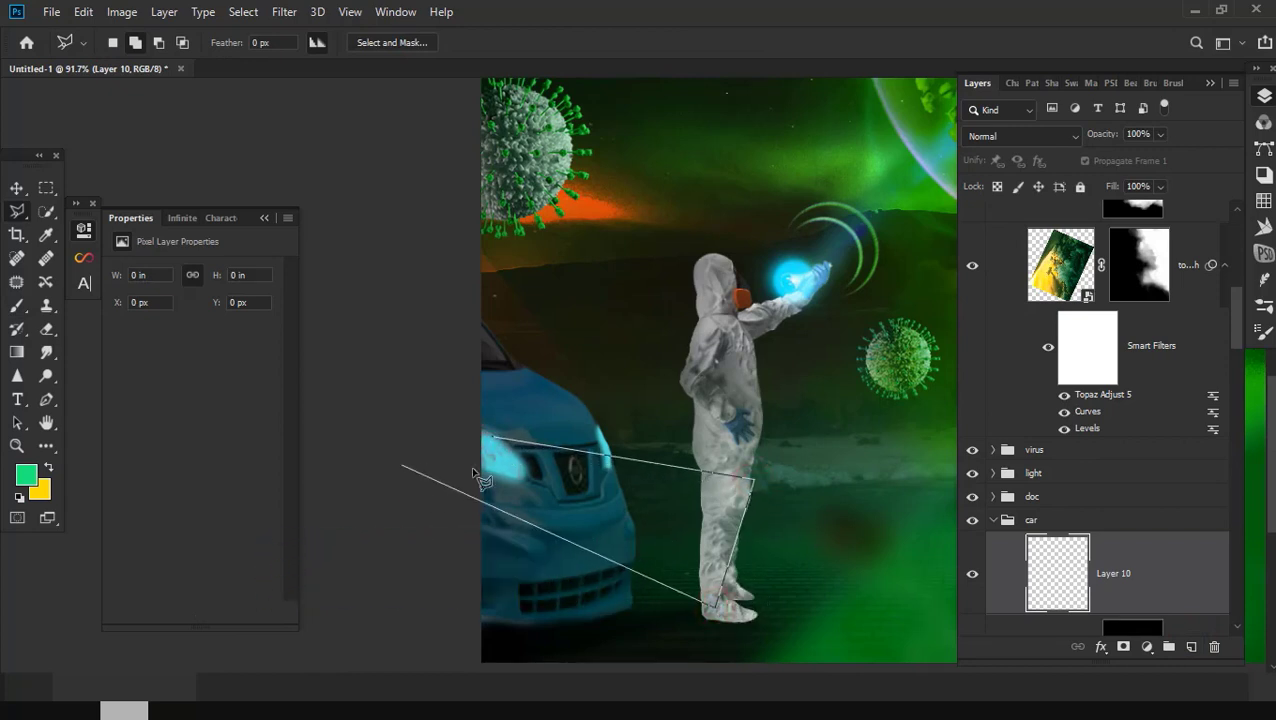
pyautogui.click(470, 465)
pyautogui.click(443, 425)
pyautogui.click(500, 443)
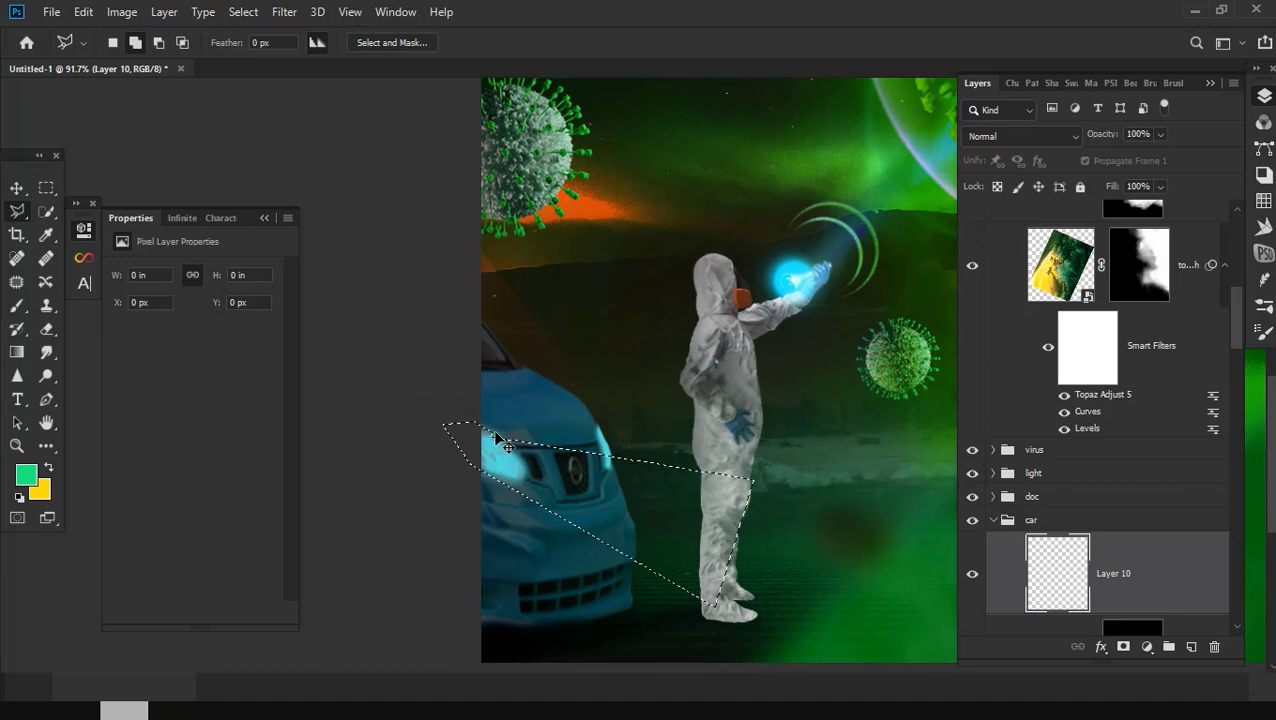
# Step: Add a second beam from the other headlight past the figure to the selection
pyautogui.scroll(2, 600, 430)
pyautogui.click(591, 423)
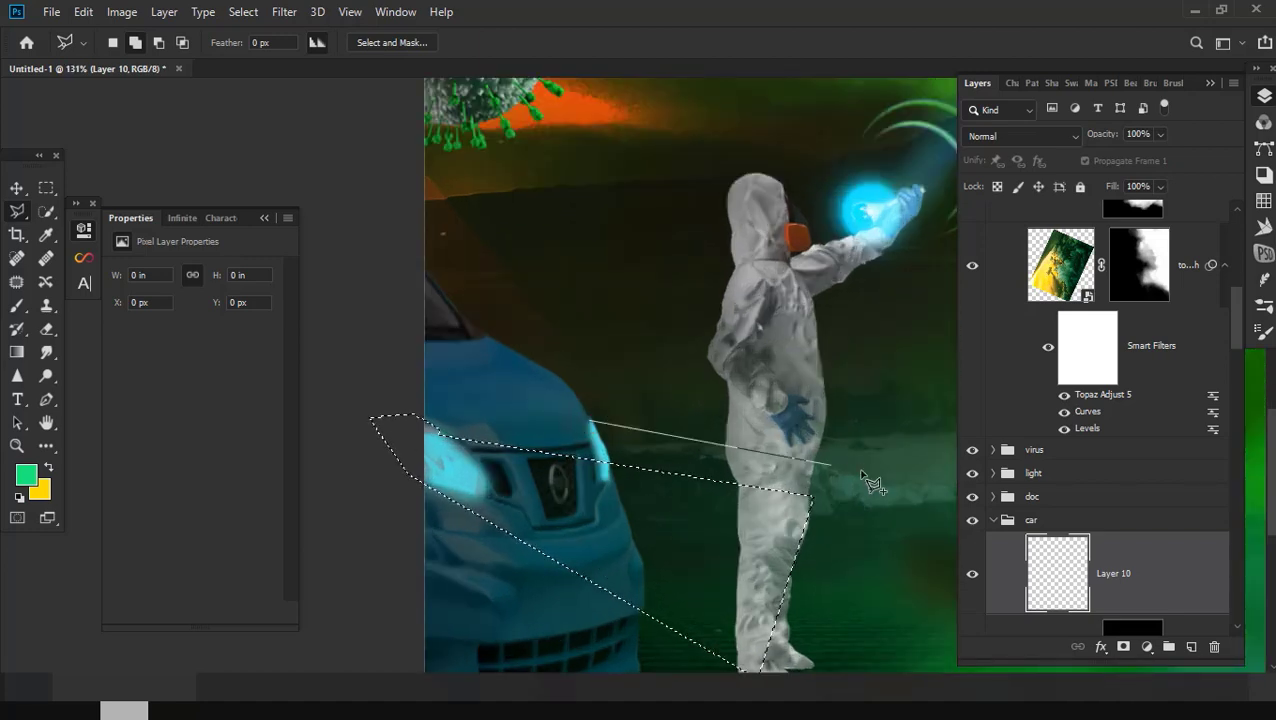
pyautogui.click(821, 588)
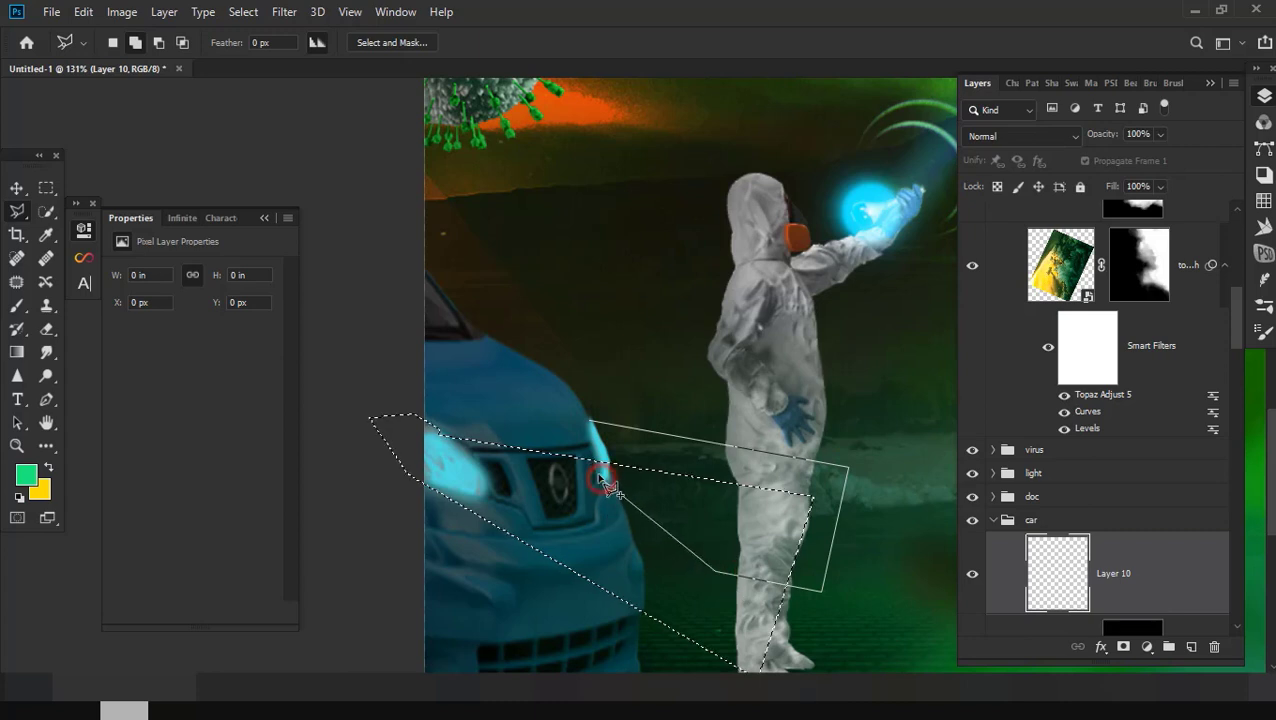
pyautogui.click(591, 424)
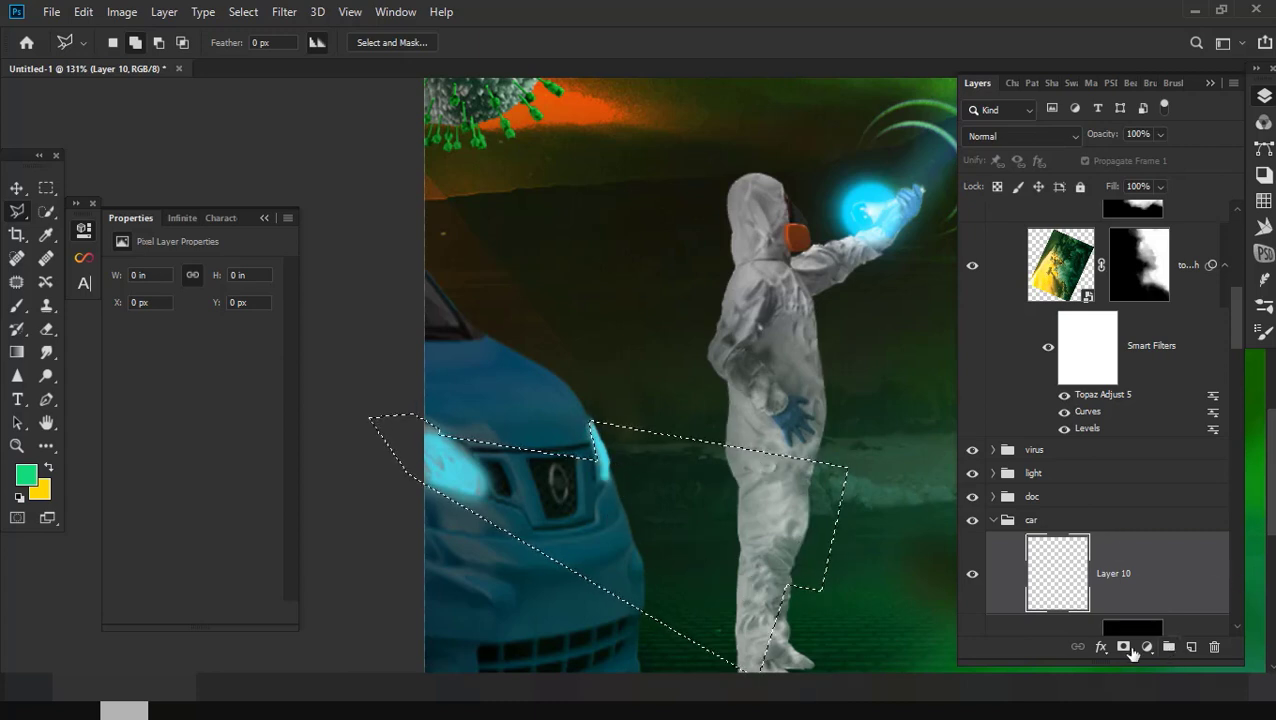
pyautogui.click(1146, 647)
# Step: Fill the beam selection with cyan, blend it as Screen, and duplicate the layer
pyautogui.click(1028, 330)
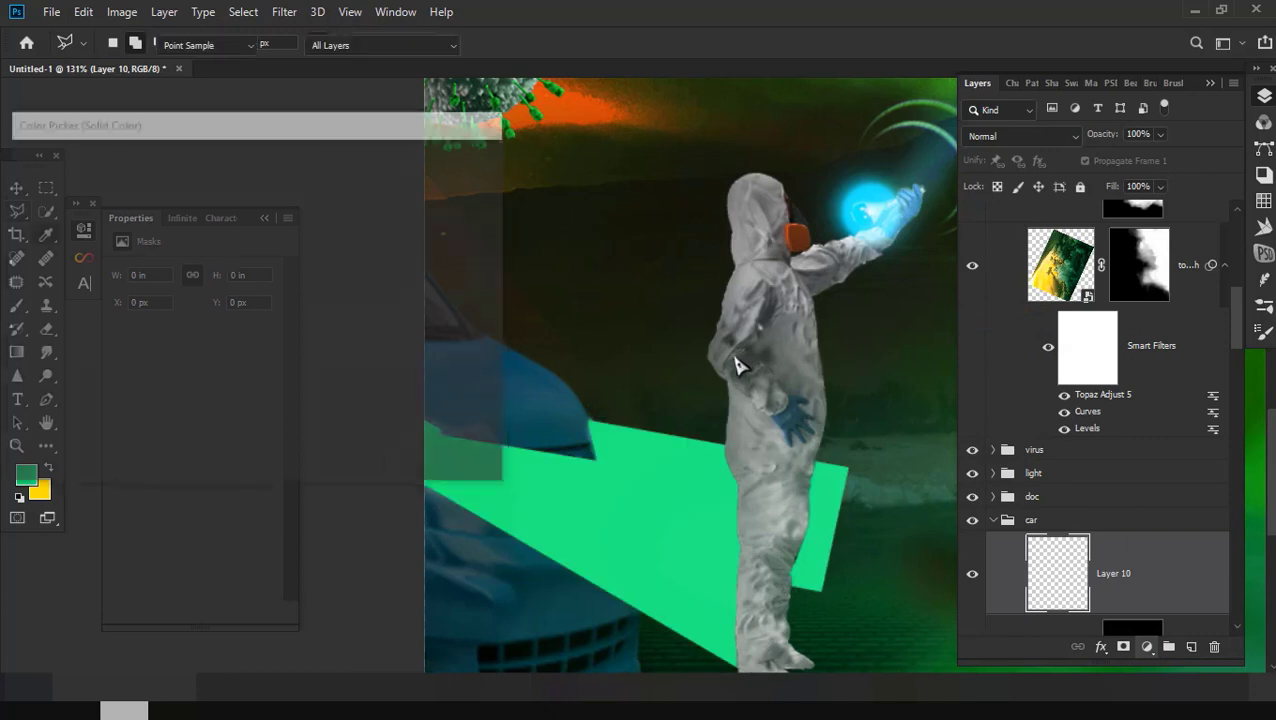
pyautogui.moveTo(272, 262); pyautogui.dragTo(276, 291)
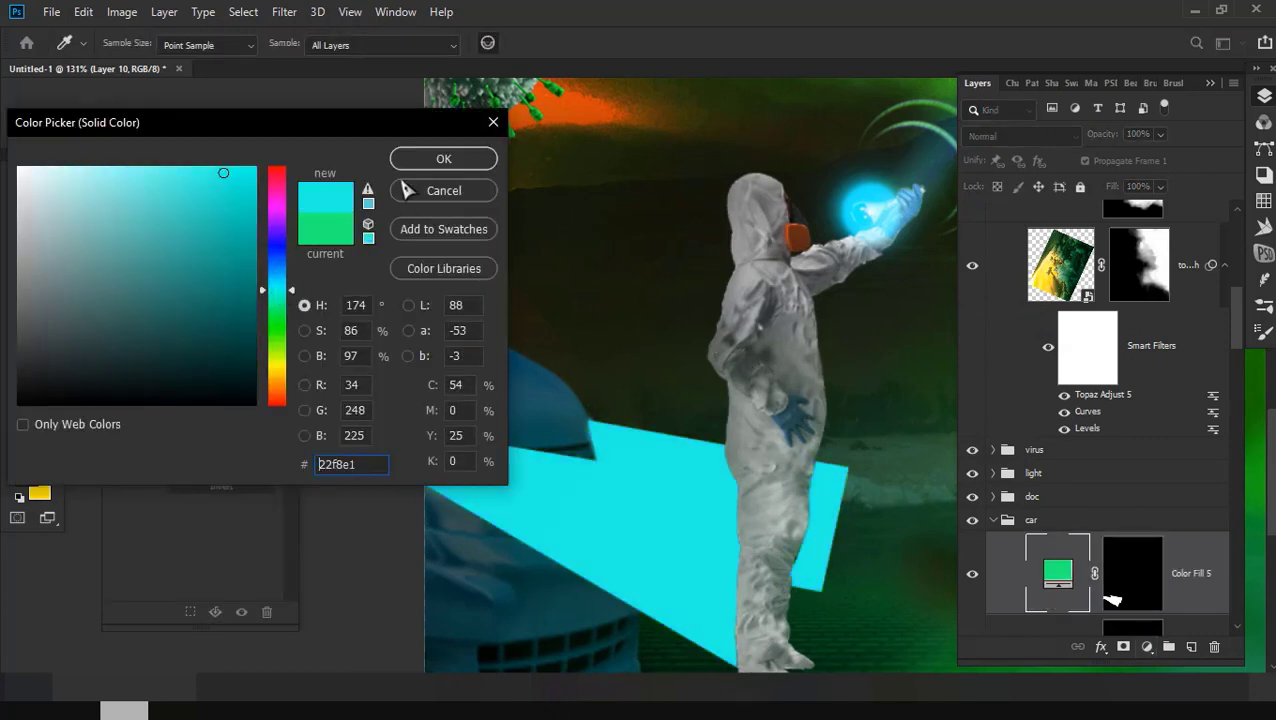
pyautogui.click(440, 160)
pyautogui.click(1018, 135)
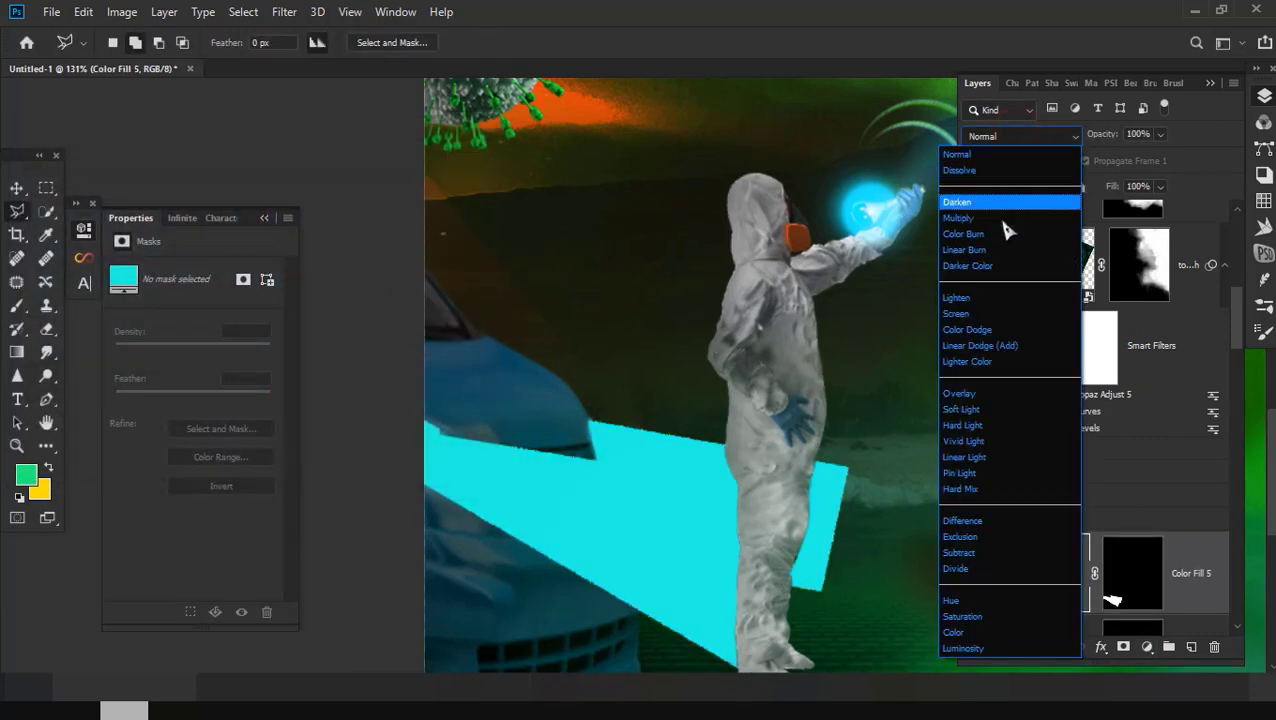
pyautogui.click(999, 315)
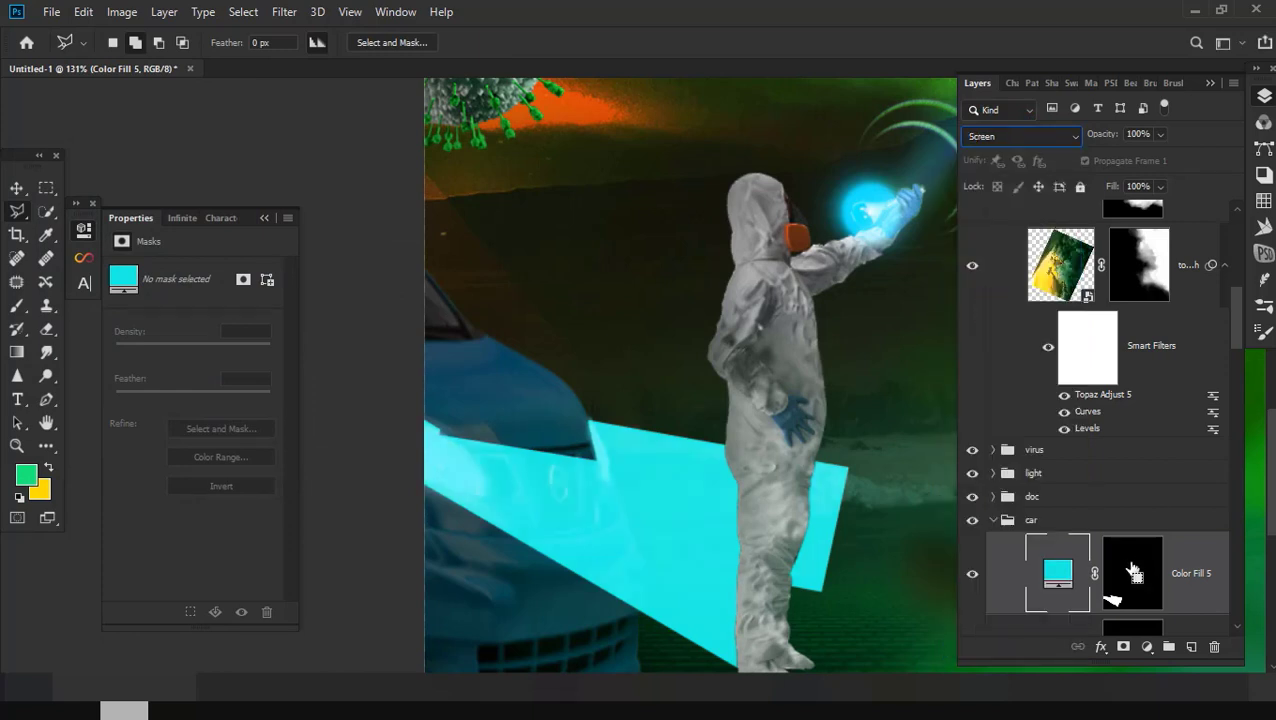
pyautogui.hotkey('ctrl', 'j')
# Step: Soften both beam masks, lower the copy's opacity and keep it on Screen blending
pyautogui.scroll(-3, 1118, 420)
pyautogui.click(1115, 428)
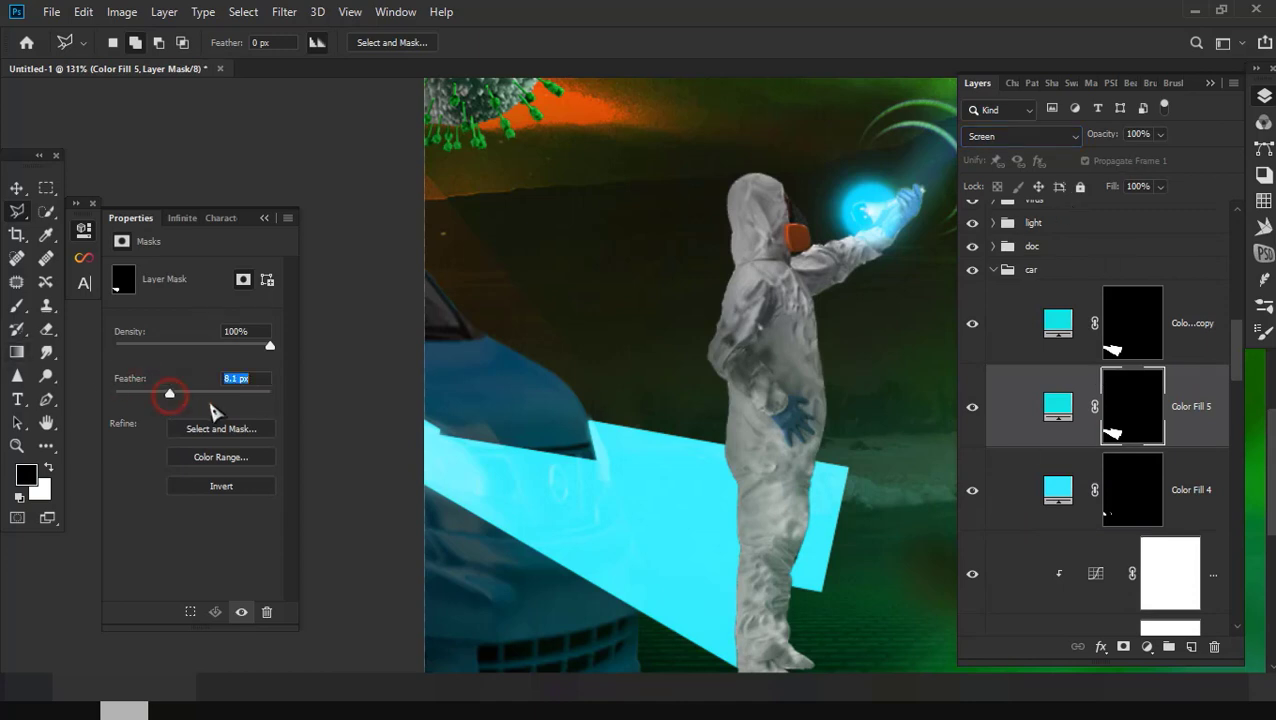
pyautogui.click(1123, 322)
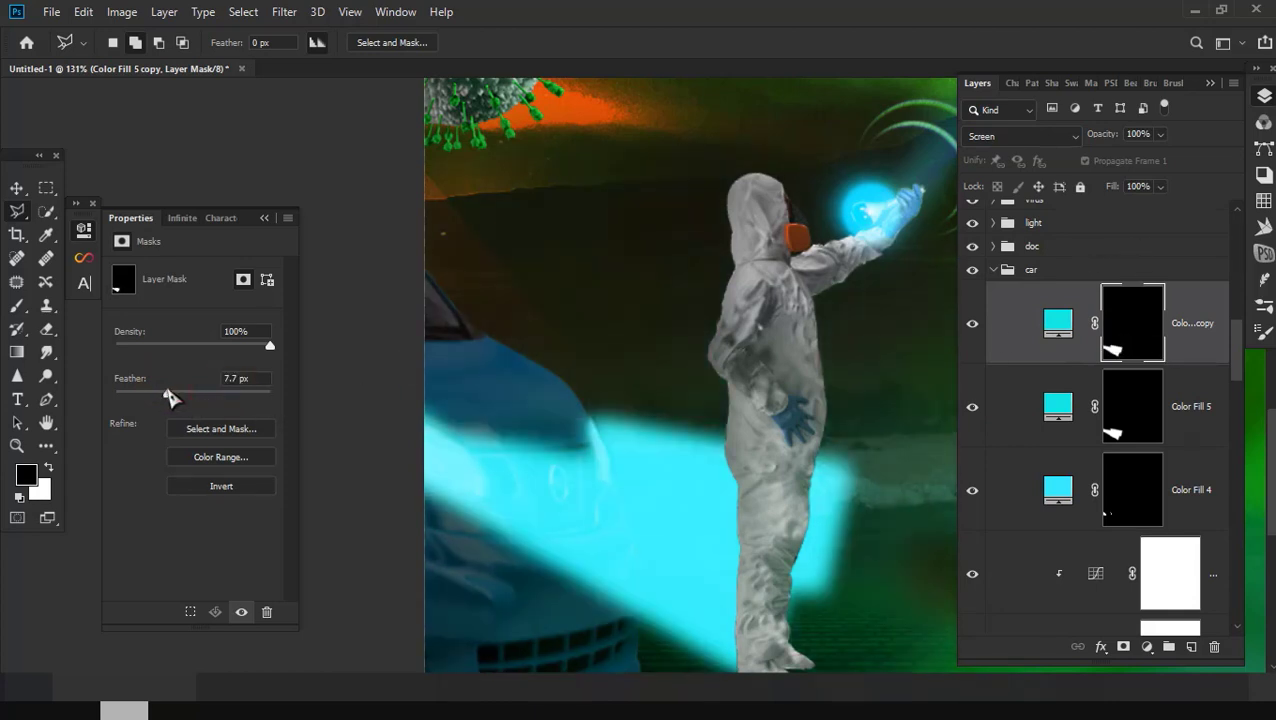
pyautogui.scroll(-5, 619, 393)
pyautogui.click(1159, 433)
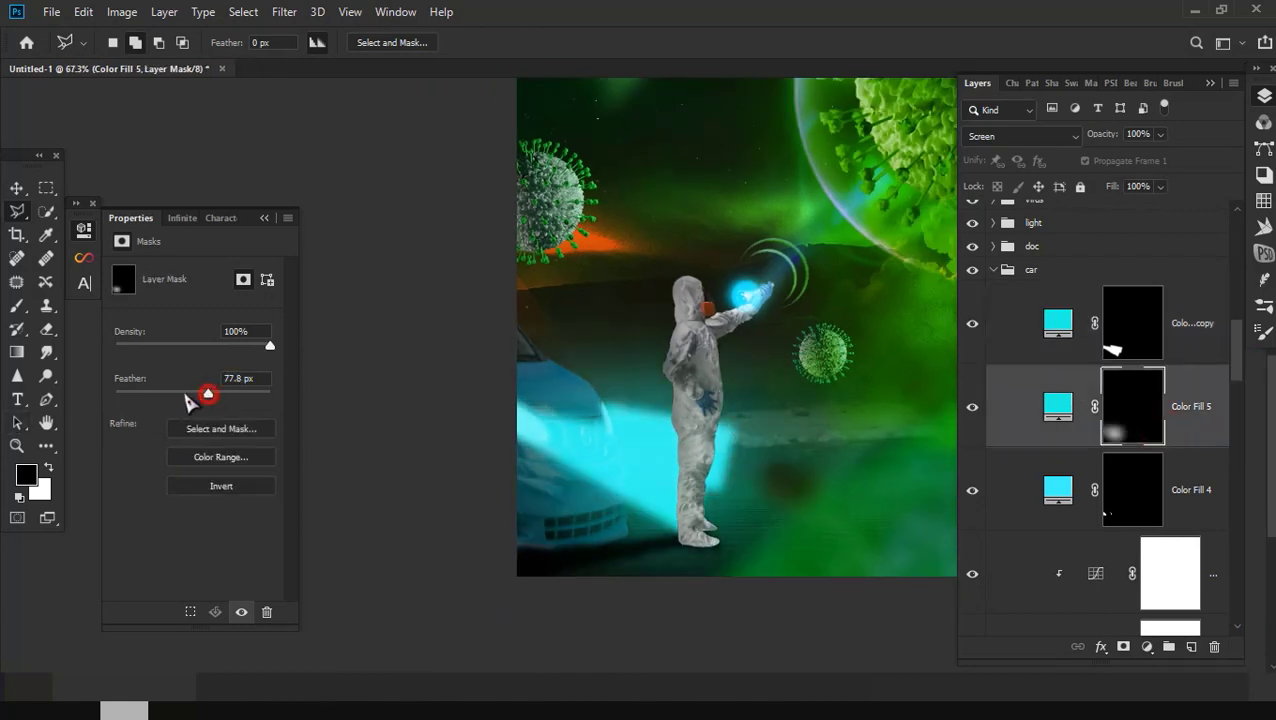
pyautogui.click(1155, 347)
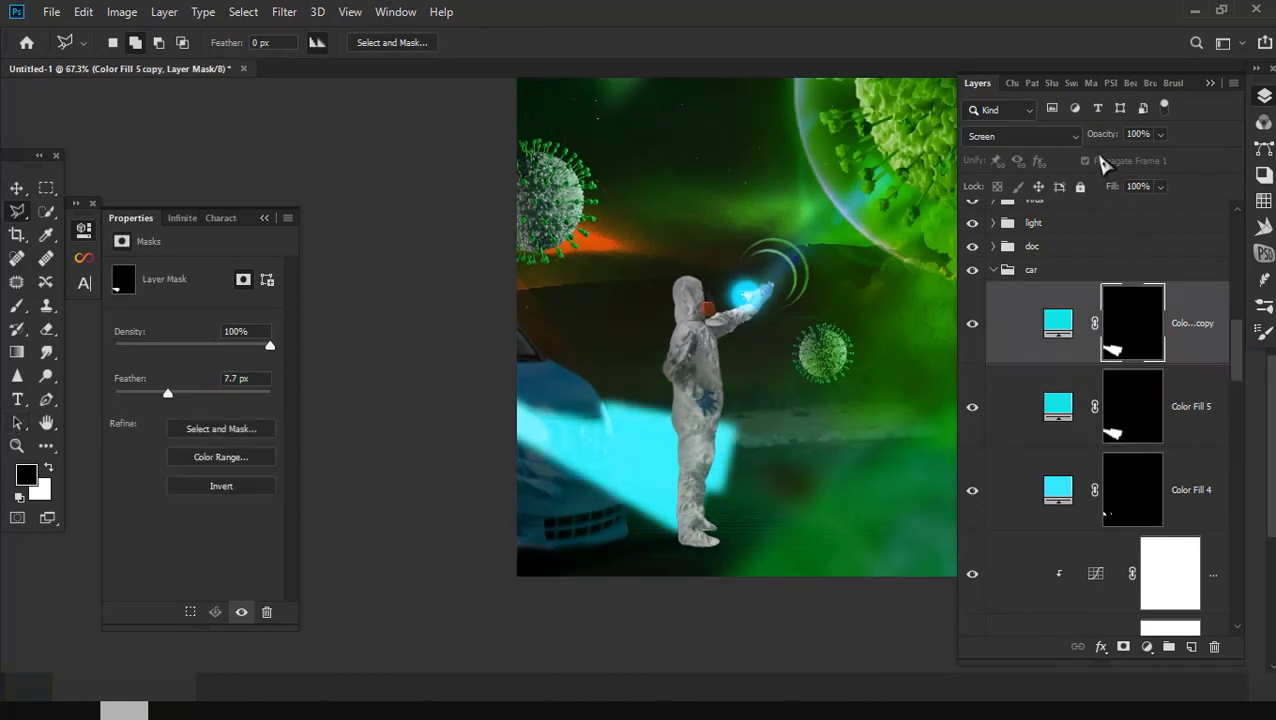
pyautogui.moveTo(1049, 143); pyautogui.dragTo(1125, 152)
pyautogui.click(1030, 137)
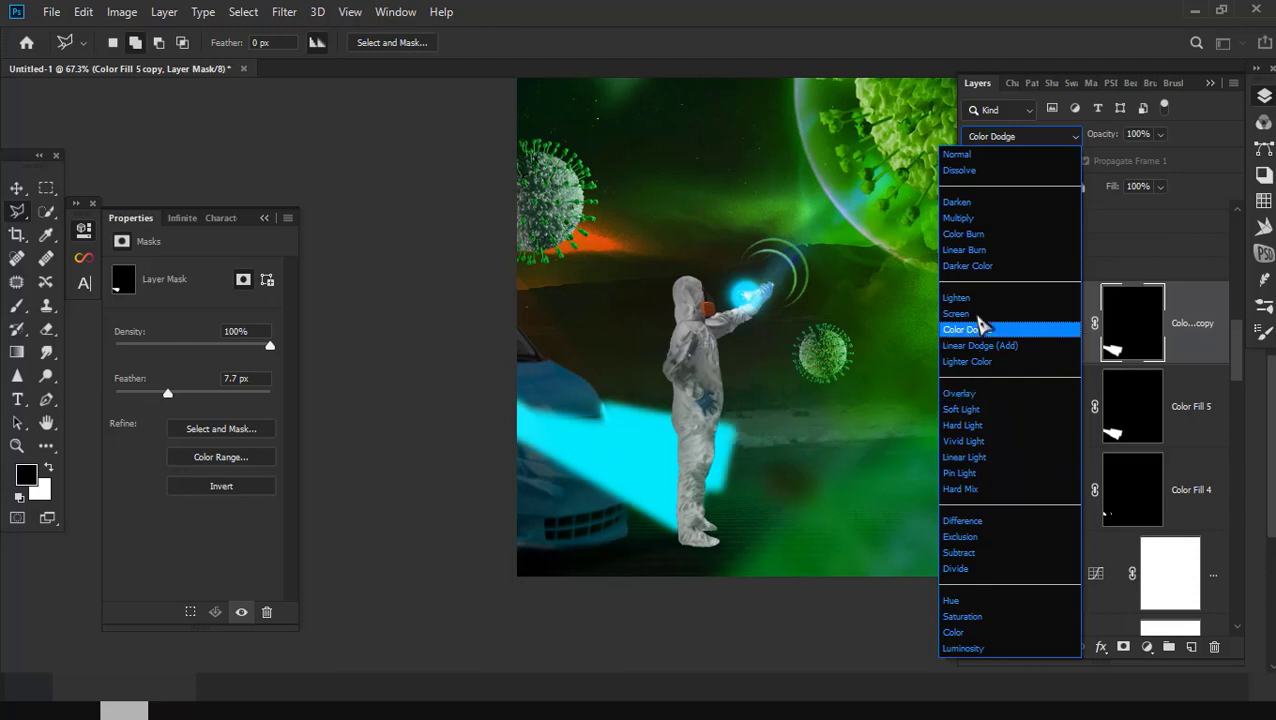
pyautogui.click(977, 316)
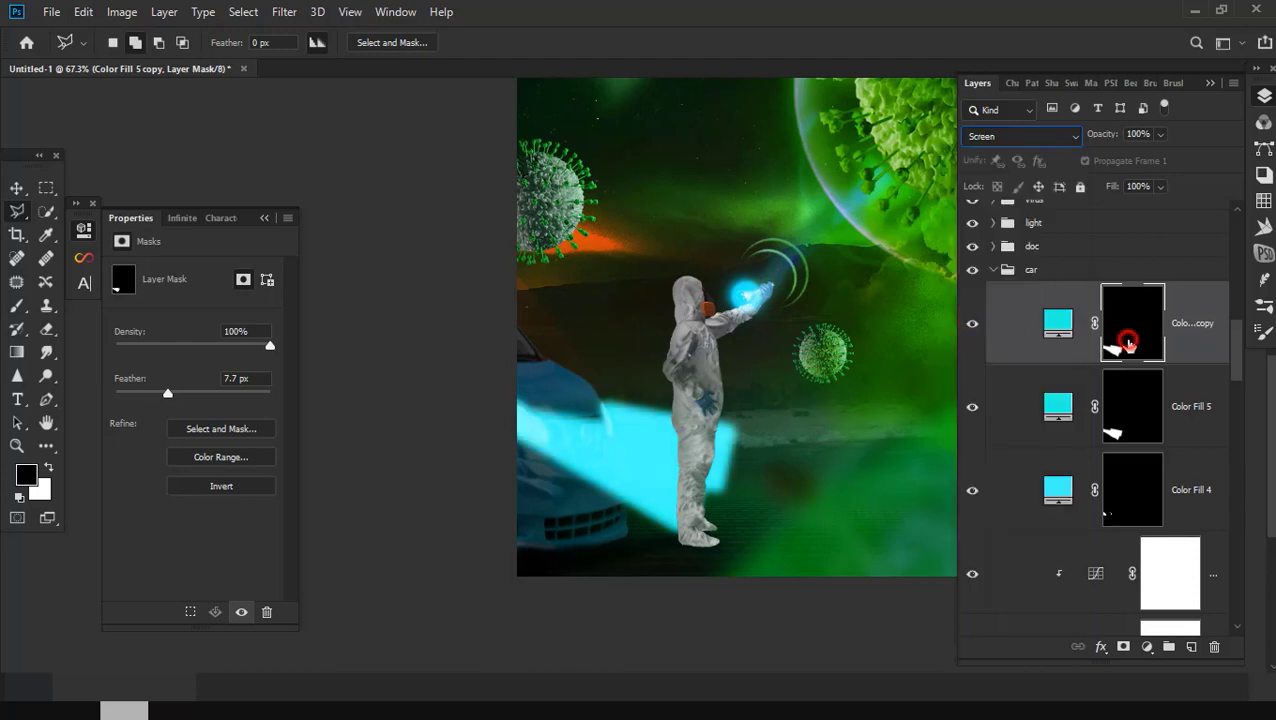
# Step: Fade out the far ends of both beam masks with gradients
pyautogui.click(17, 352)
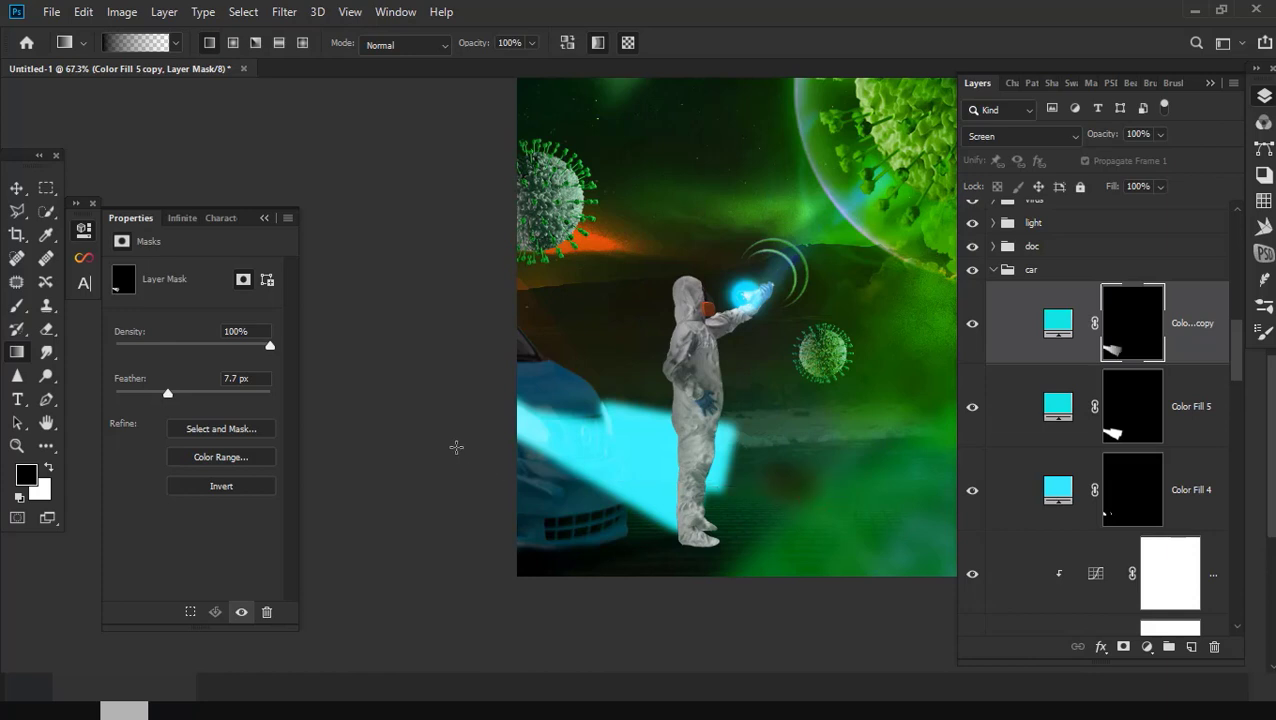
pyautogui.moveTo(455, 393); pyautogui.dragTo(690, 430)
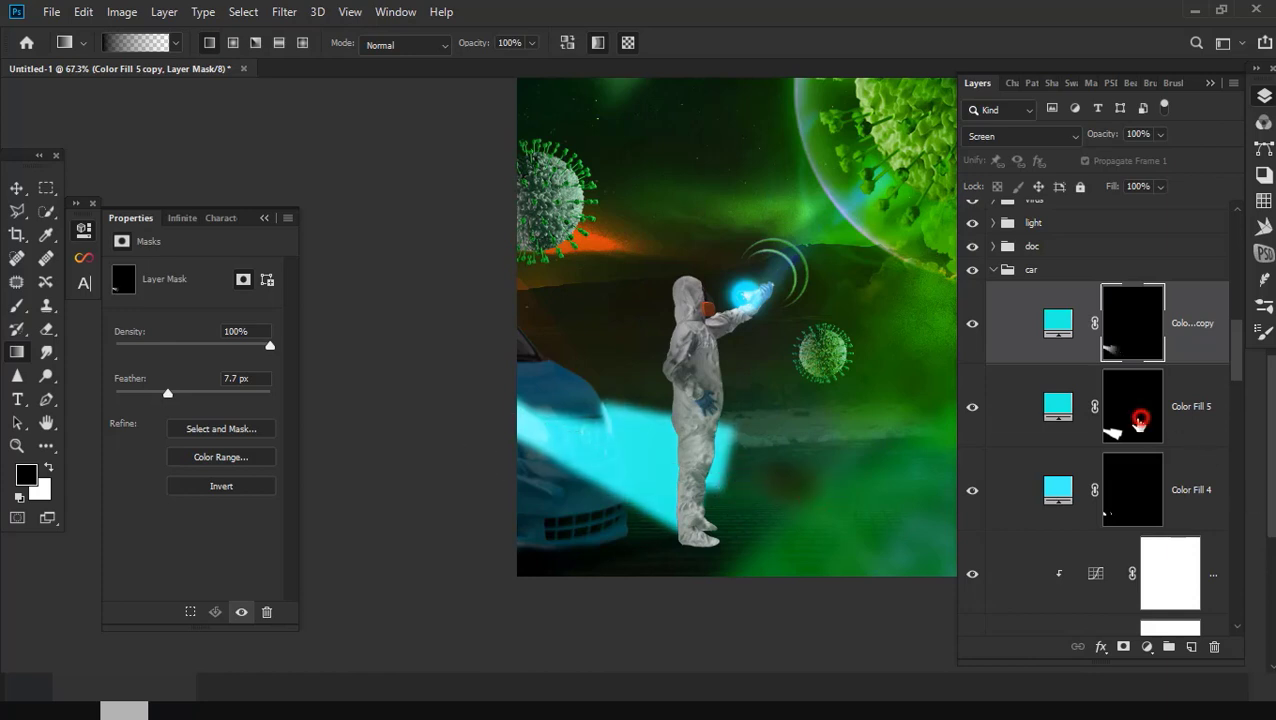
pyautogui.click(1139, 419)
pyautogui.moveTo(421, 436); pyautogui.dragTo(762, 501)
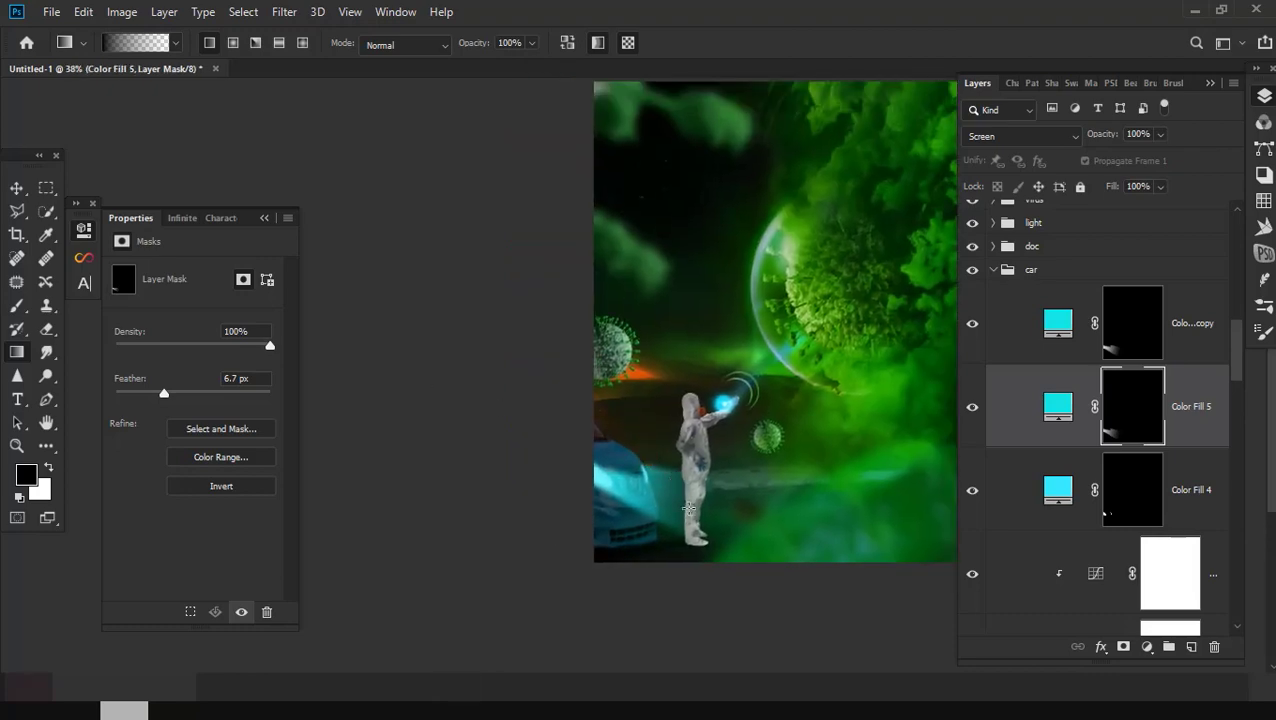
# Step: Duplicate the copied cyan beam again, creating Color Fill 5 copy 2
pyautogui.scroll(3, 672, 462)
pyautogui.scroll(-2, 665, 460)
pyautogui.scroll(-1, 655, 462)
pyautogui.scroll(-2, 651, 465)
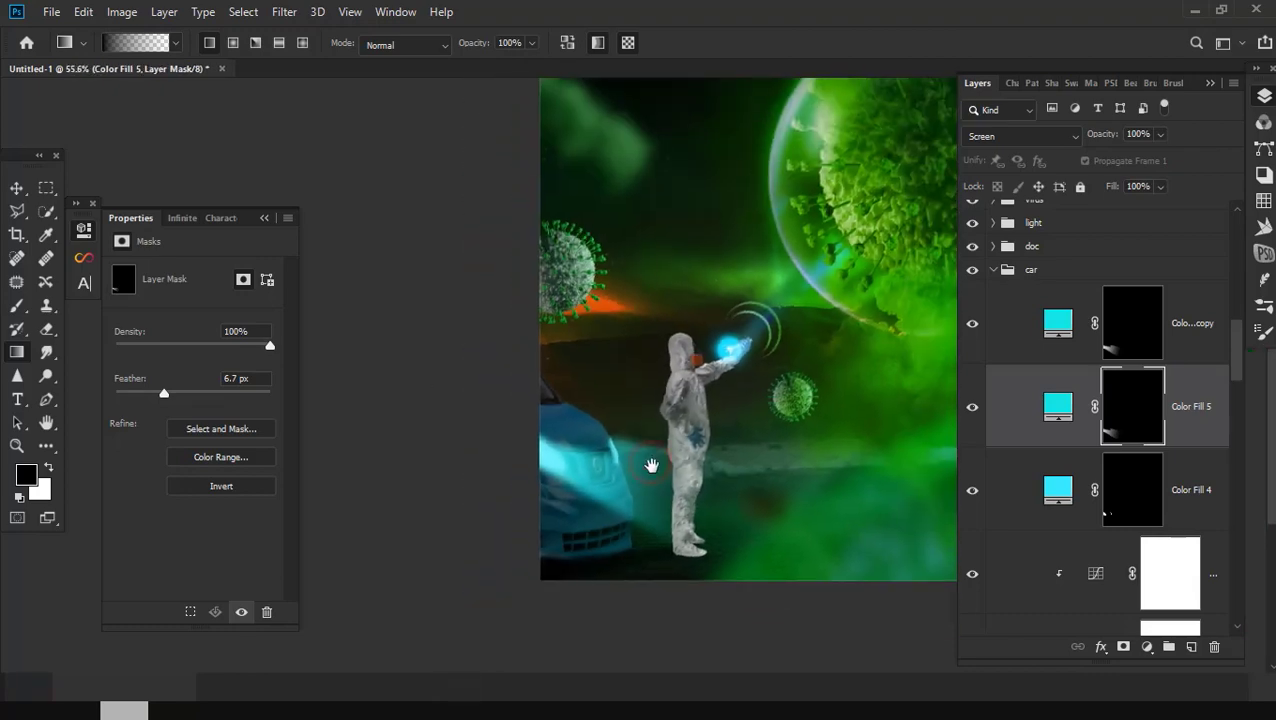
pyautogui.click(1124, 328)
pyautogui.scroll(-1, 758, 396)
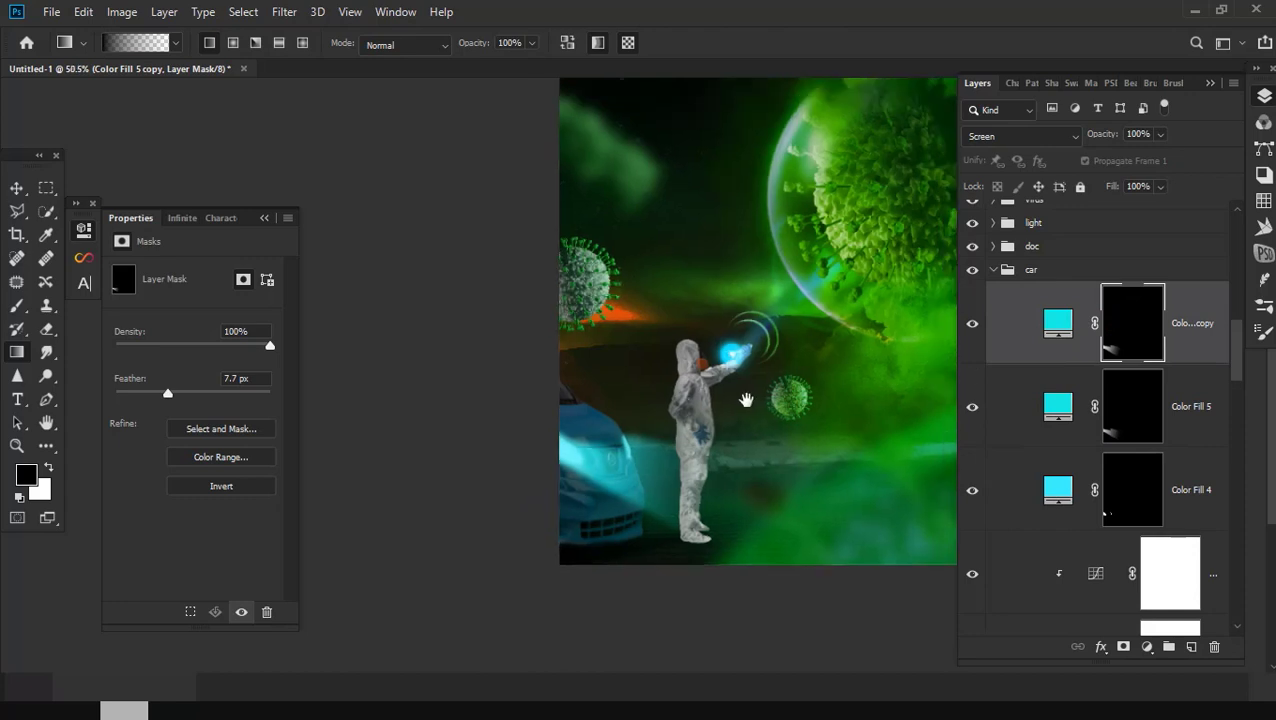
pyautogui.scroll(-1, 746, 398)
pyautogui.hotkey('ctrl', 'j')
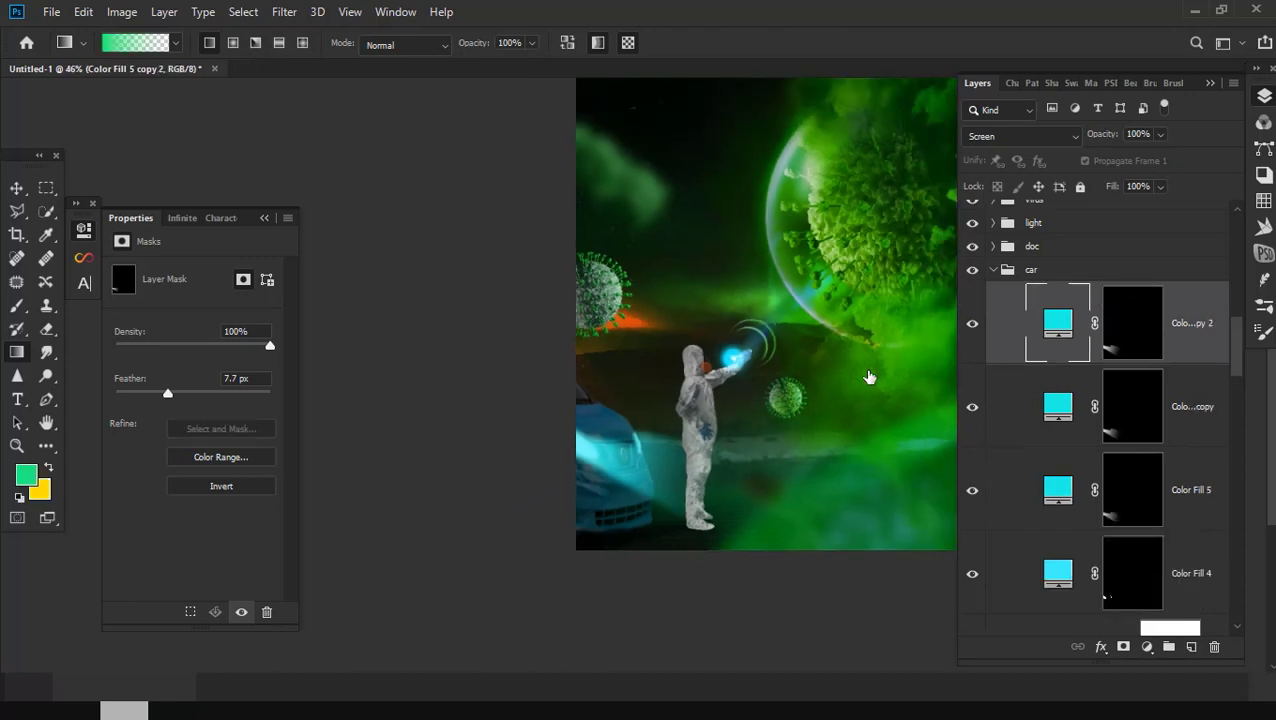
pyautogui.scroll(2, 725, 395)
pyautogui.scroll(3, 723, 395)
pyautogui.scroll(1, 723, 395)
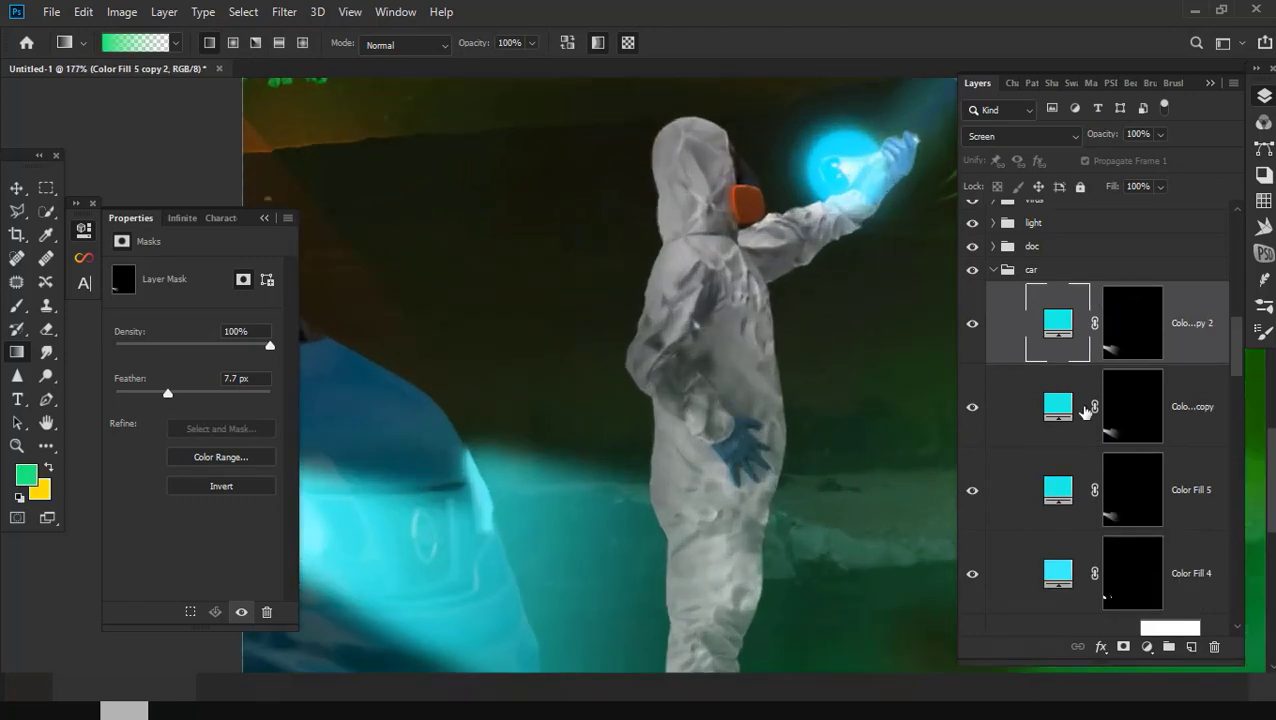
pyautogui.click(1116, 346)
# Step: Collapse the car layer group and expand the doc group
pyautogui.scroll(-4, 615, 410)
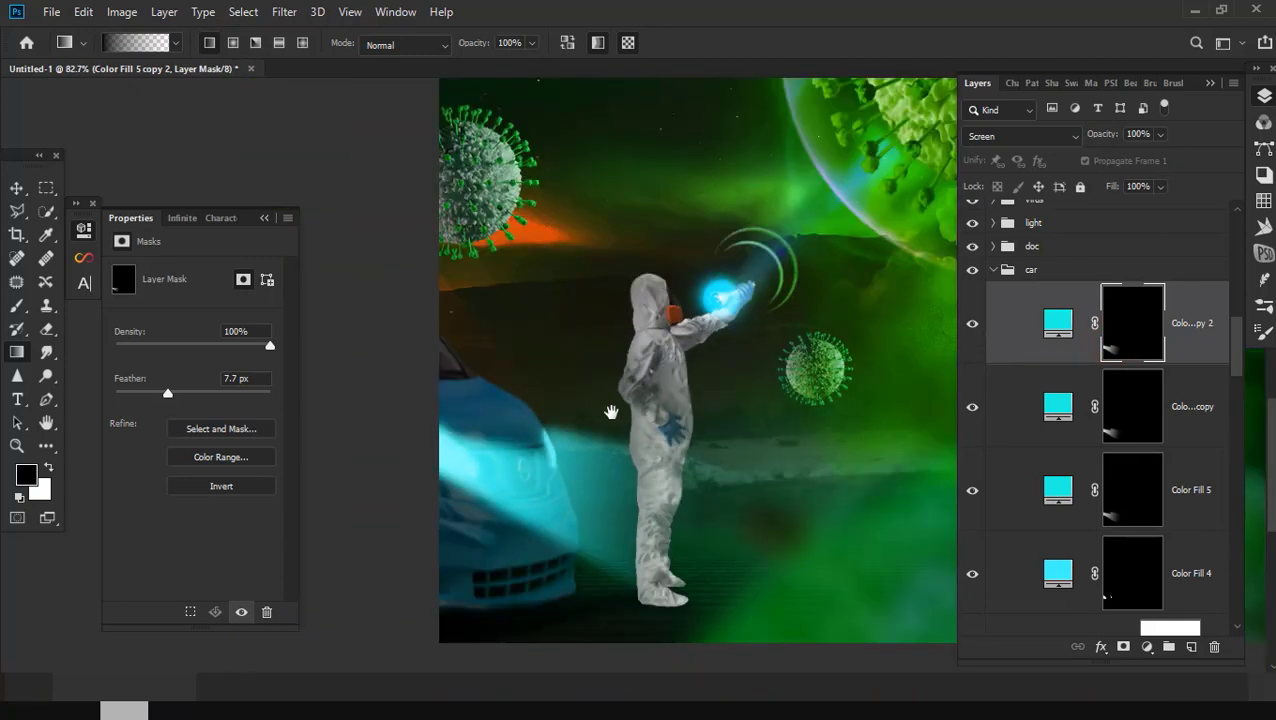
pyautogui.scroll(-1, 621, 415)
pyautogui.scroll(3, 1087, 400)
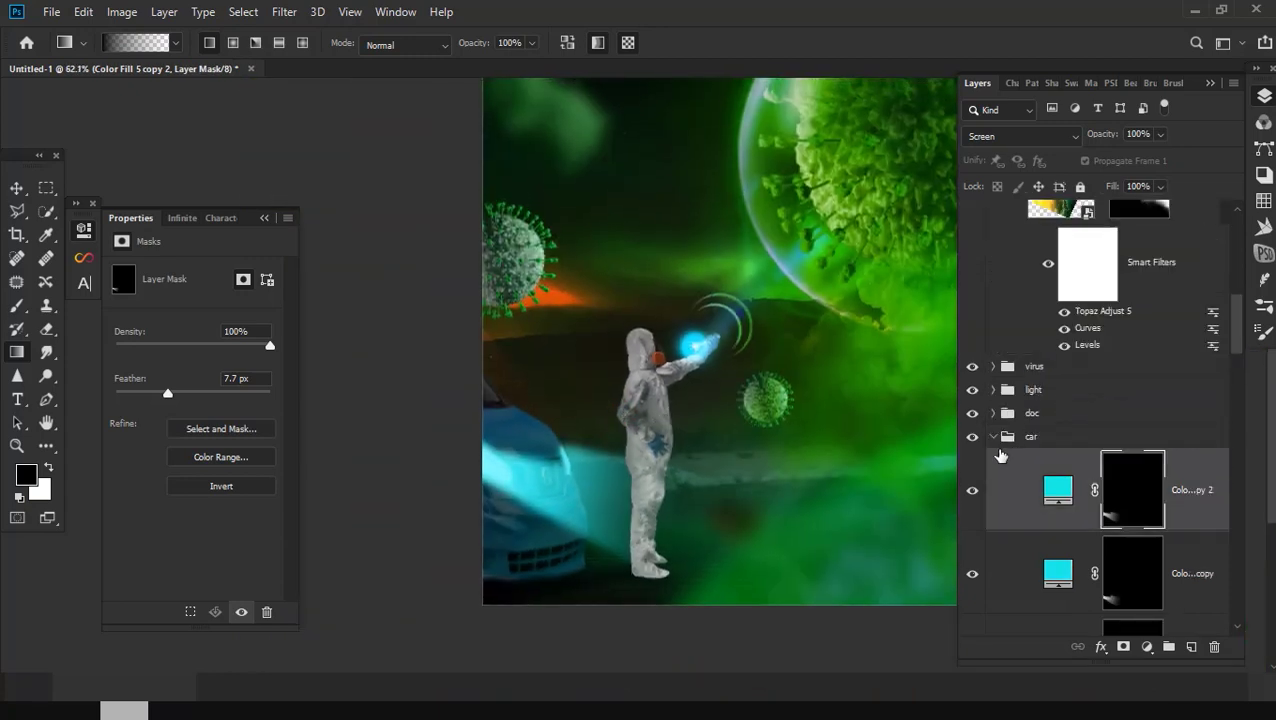
pyautogui.click(1030, 441)
pyautogui.click(1030, 413)
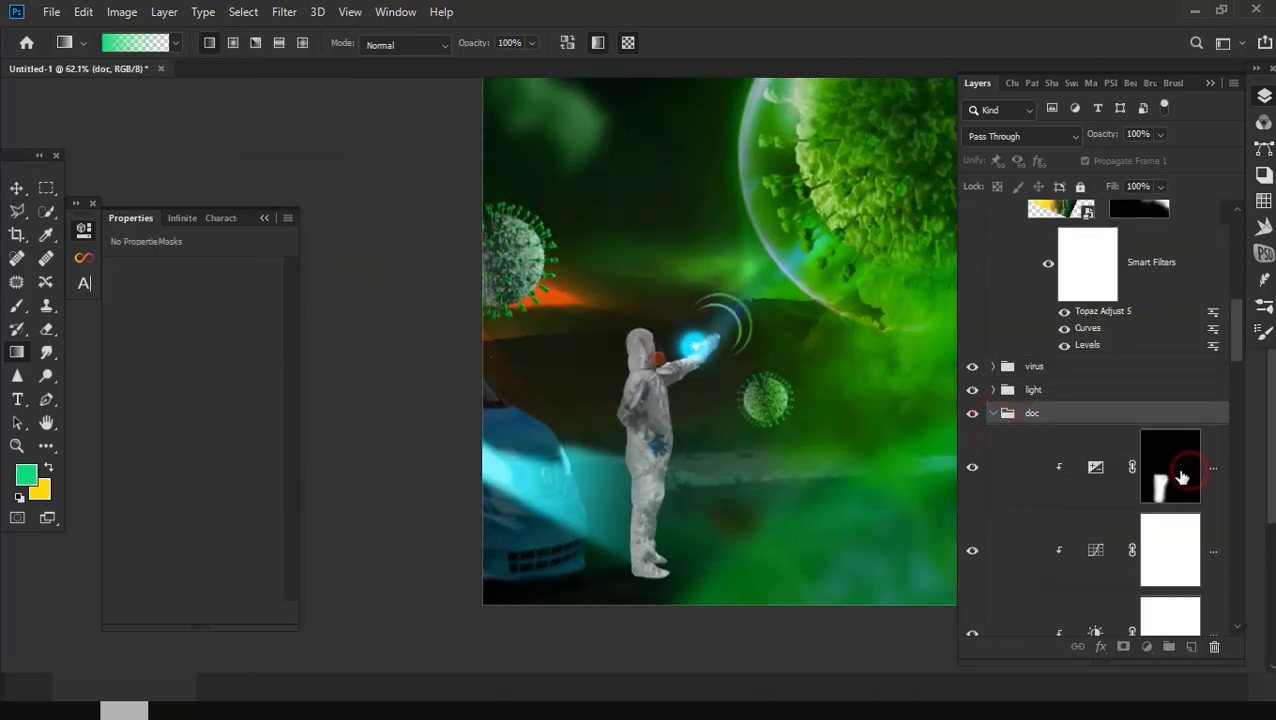
# Step: Create cyan Color Fill 6, clip it to the hazmat figure, and give it a black mask
pyautogui.click(1170, 467)
pyautogui.click(1147, 647)
pyautogui.click(1040, 330)
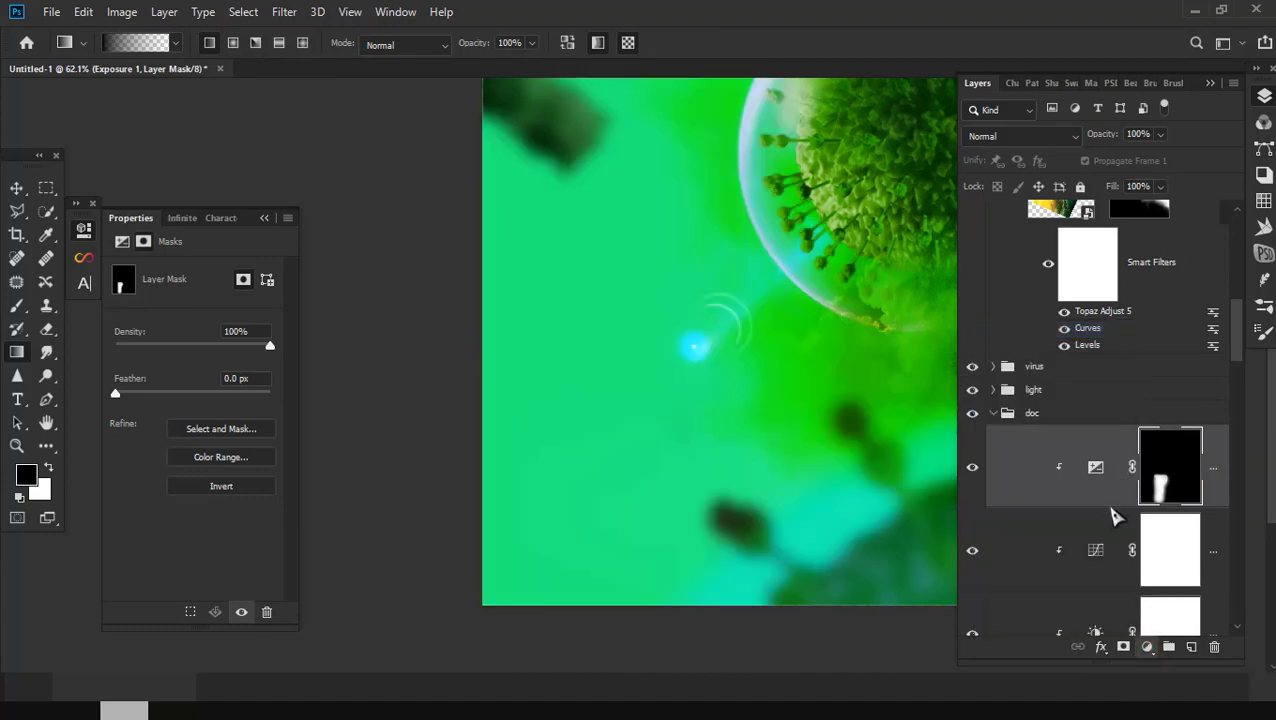
pyautogui.click(278, 291)
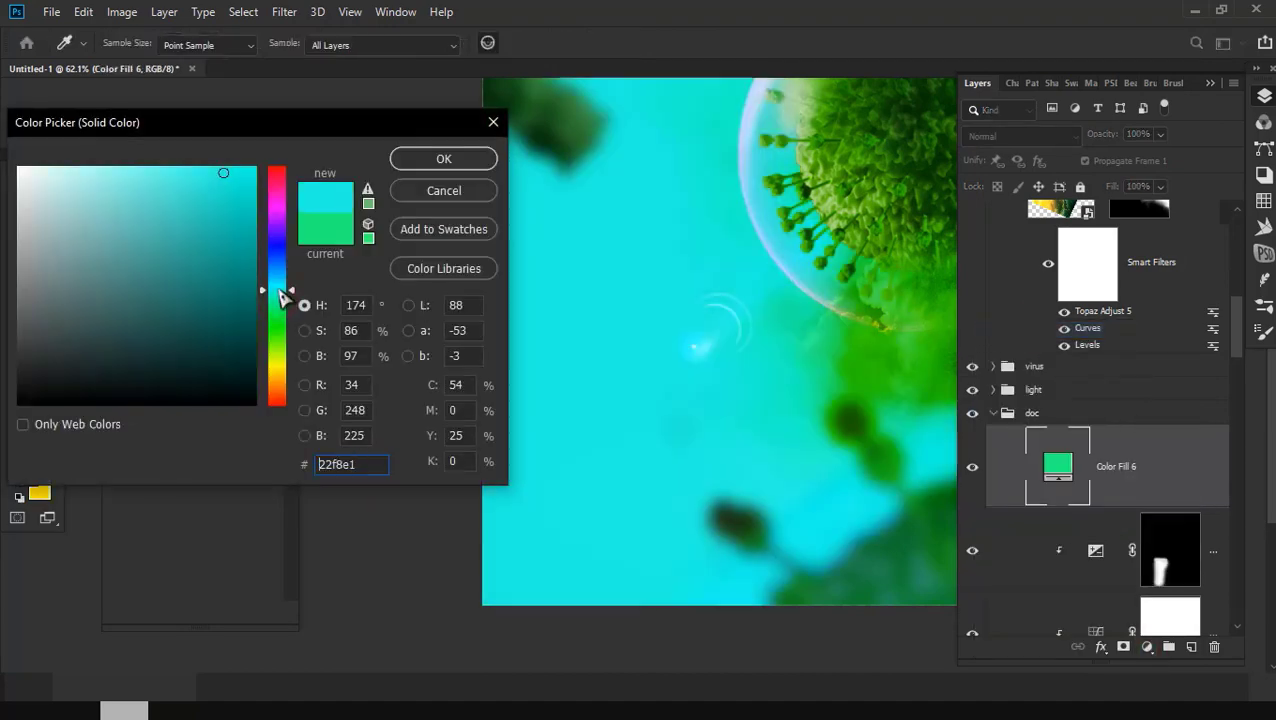
pyautogui.click(412, 162)
pyautogui.keyDown('alt'); pyautogui.click(1126, 505); pyautogui.keyUp('alt')
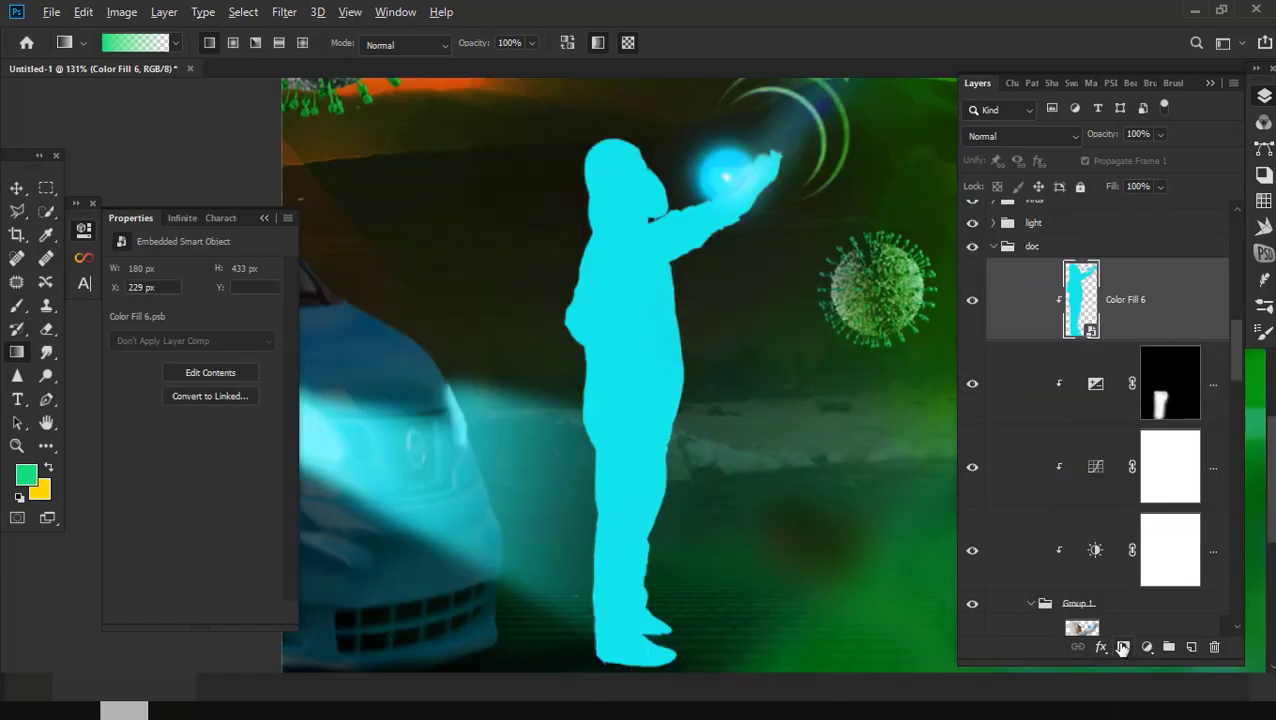
pyautogui.keyDown('alt'); pyautogui.click(1122, 648); pyautogui.keyUp('alt')
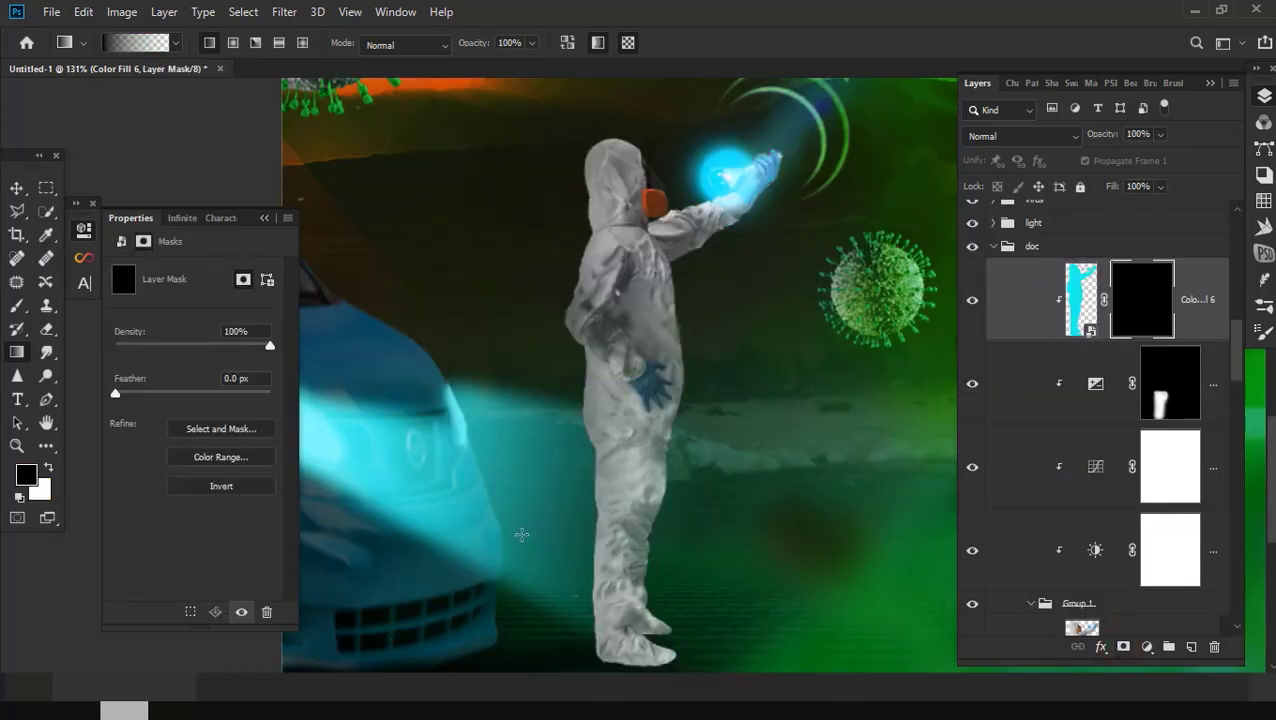
# Step: Paint cyan rim light with a white brush along the suit's left edge
pyautogui.press('b')
pyautogui.scroll(3, 521, 527)
pyautogui.scroll(2, 666, 558)
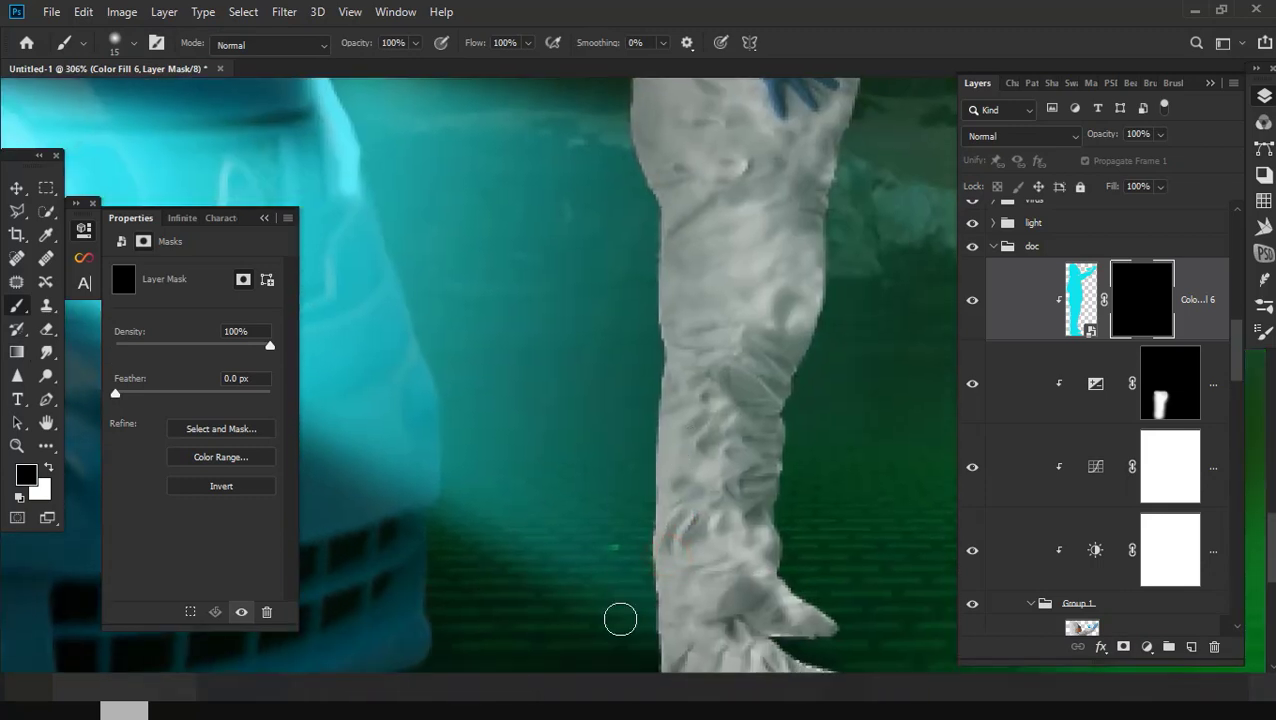
pyautogui.press('x')
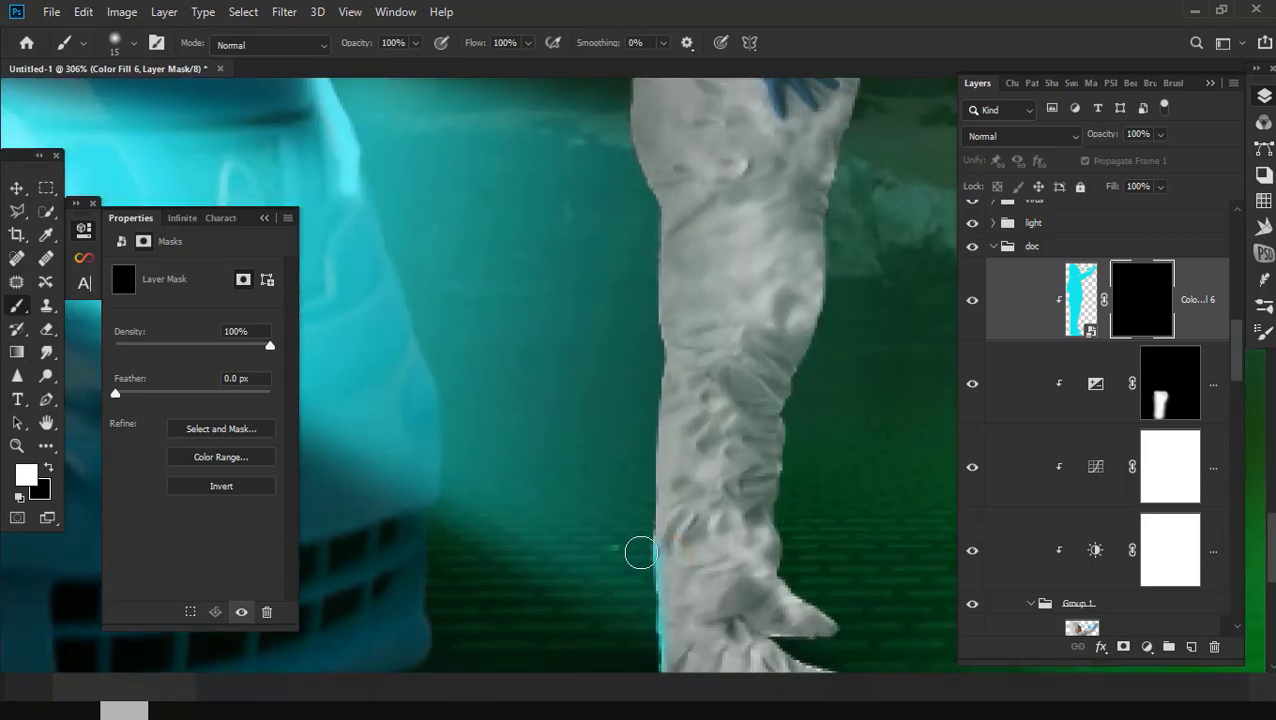
pyautogui.moveTo(616, 527); pyautogui.dragTo(596, 606)
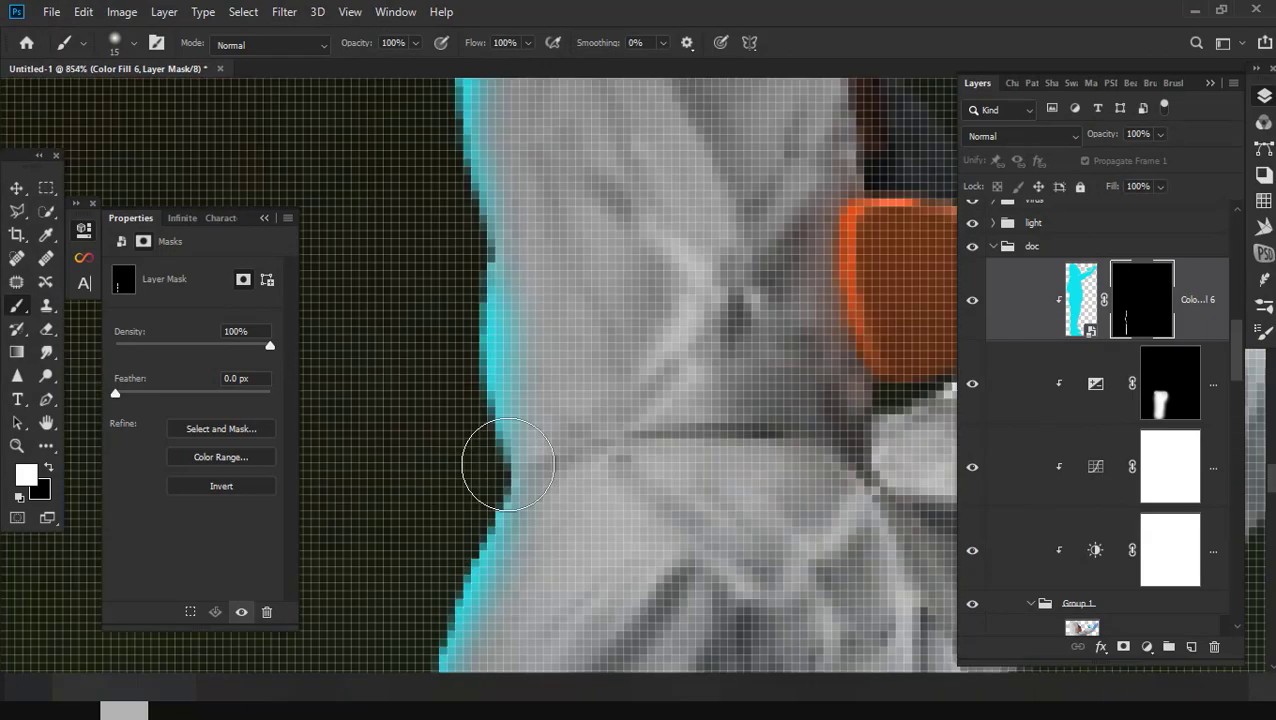
pyautogui.press('x')
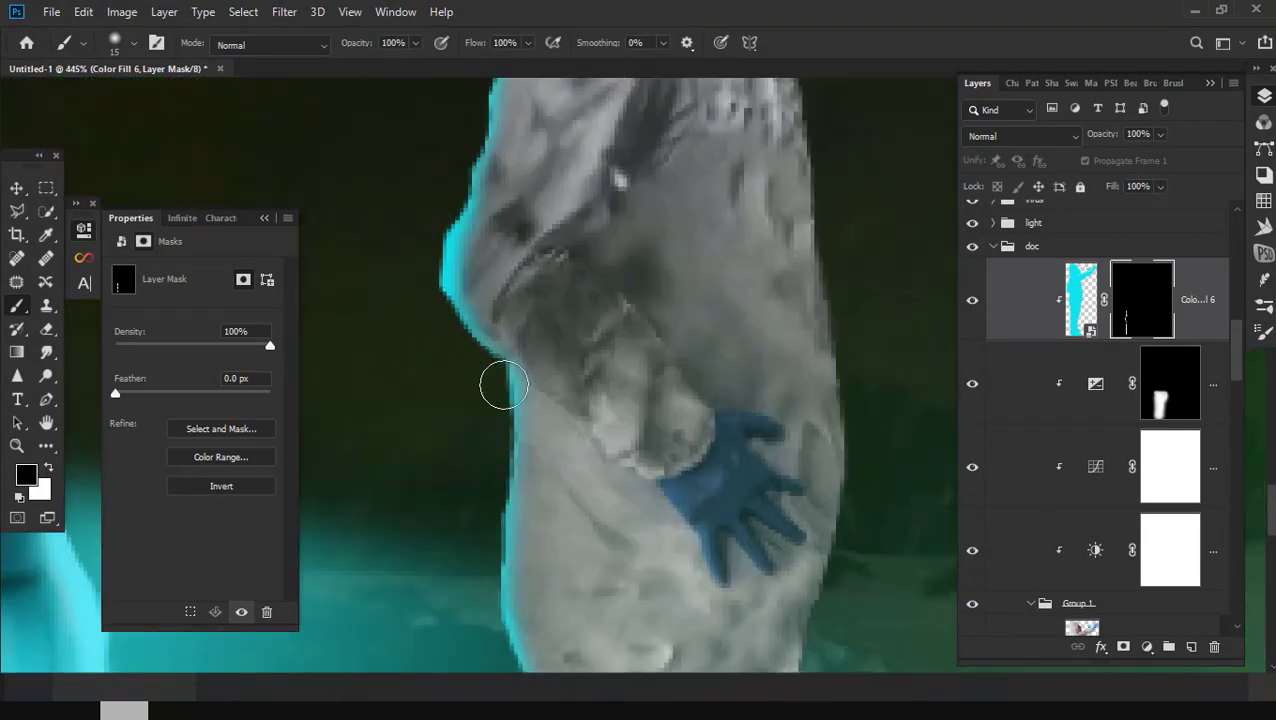
pyautogui.moveTo(503, 385); pyautogui.dragTo(537, 422)
pyautogui.press('x')
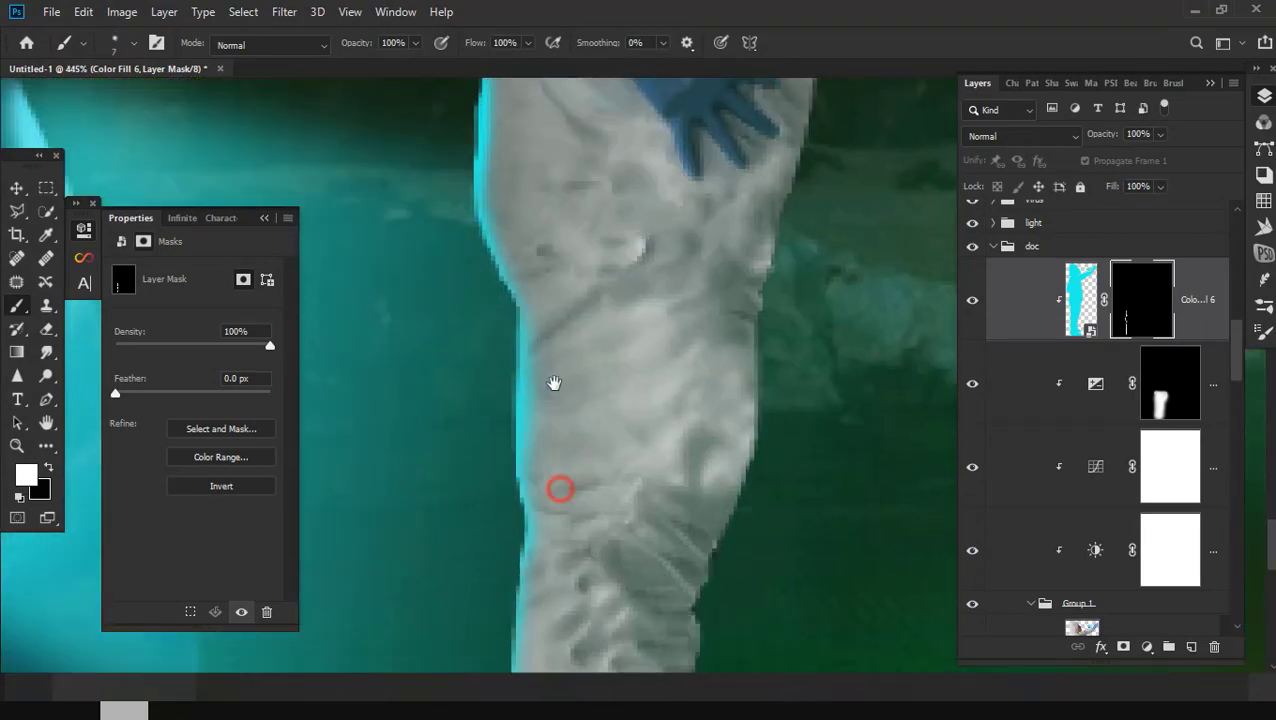
pyautogui.press('x')
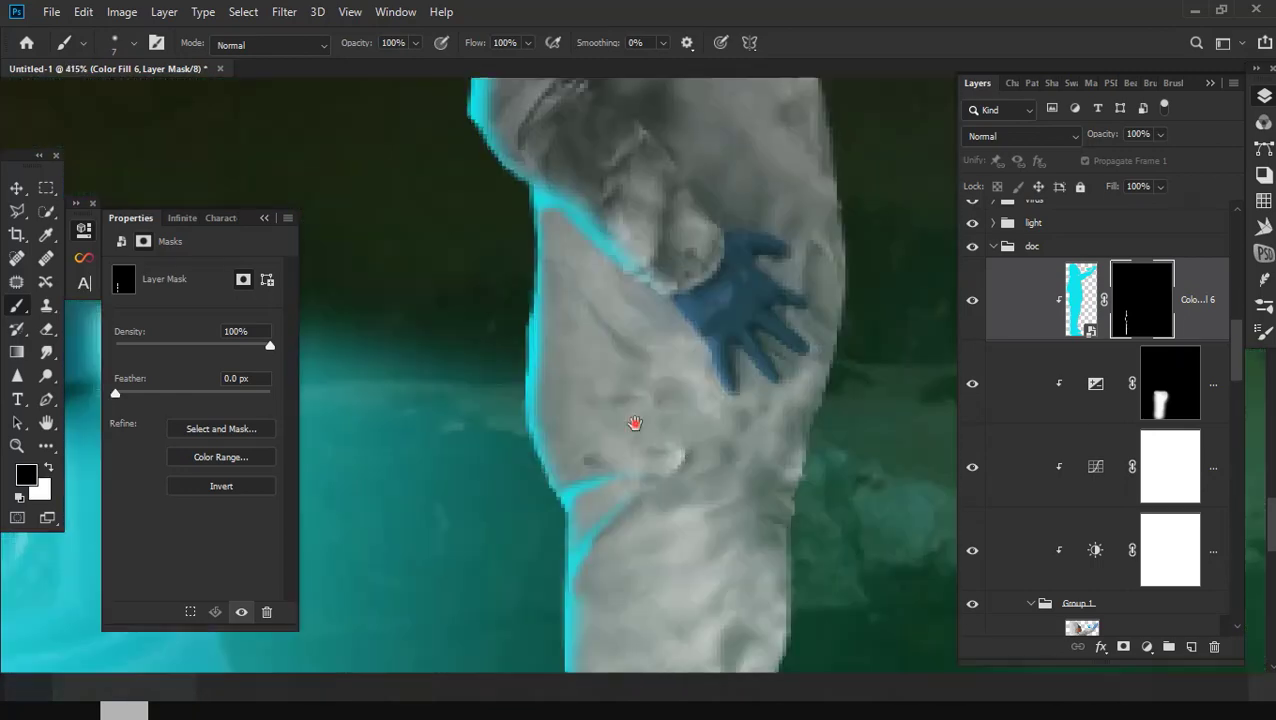
# Step: Paint rim light near the glove, erase the stray stroke, and duplicate the layer
pyautogui.press('x')
pyautogui.moveTo(580, 335); pyautogui.dragTo(711, 424)
pyautogui.press('x')
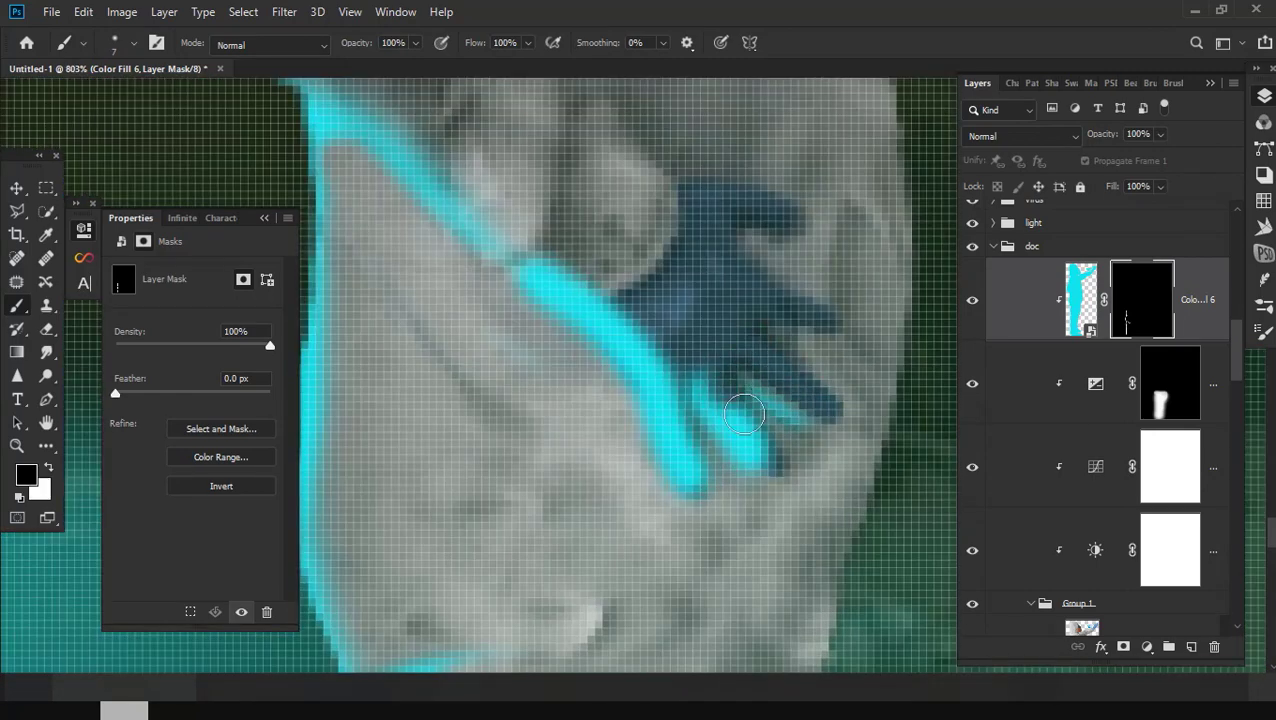
pyautogui.moveTo(749, 333); pyautogui.dragTo(689, 447)
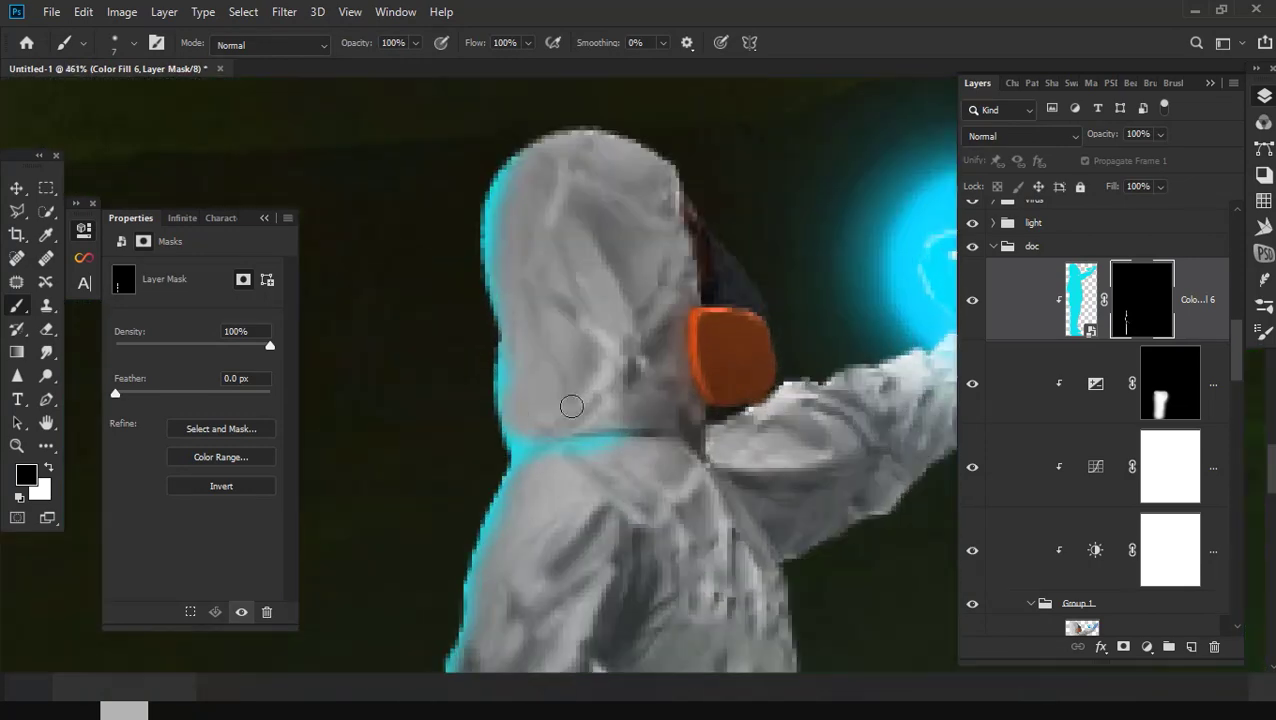
pyautogui.press('x')
pyautogui.hotkey('ctrl', 'j')
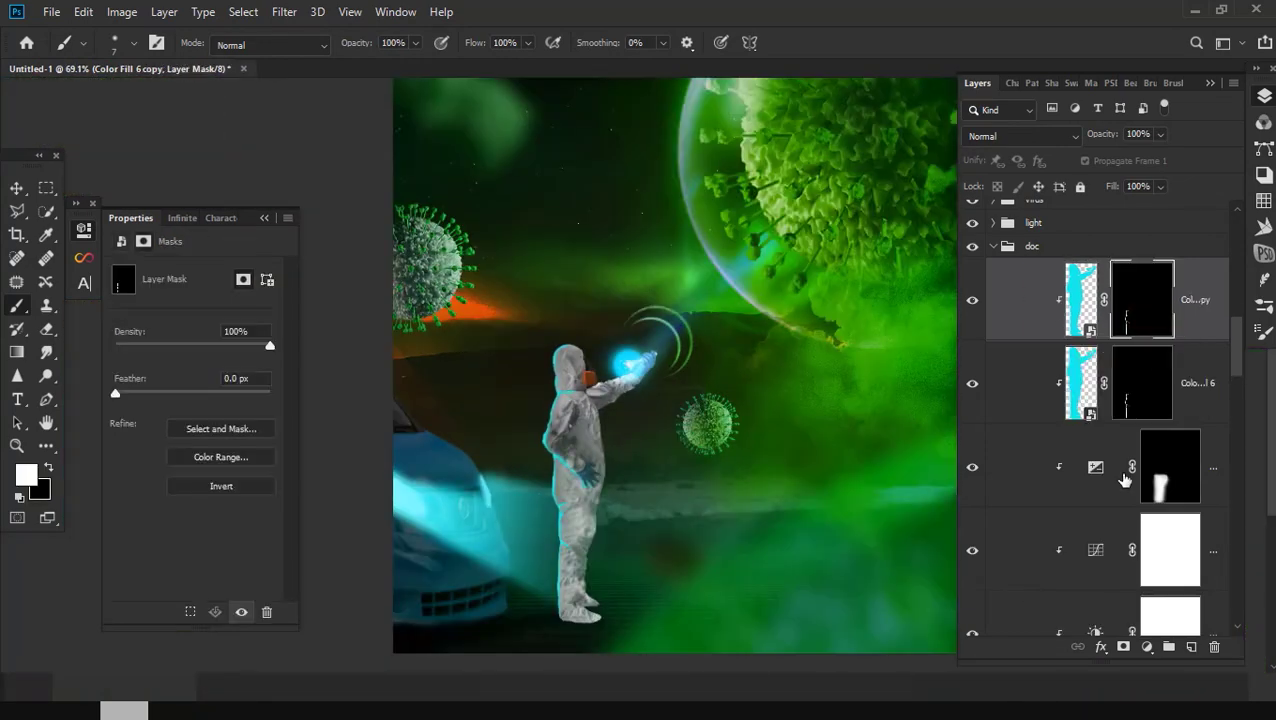
# Step: Feather the Color Fill 6 mask to about 114.8 px and set the top copy to Linear Dodge (Add)
pyautogui.click(1146, 397)
pyautogui.moveTo(115, 393); pyautogui.dragTo(219, 395)
pyautogui.click(1081, 300)
pyautogui.click(1020, 135)
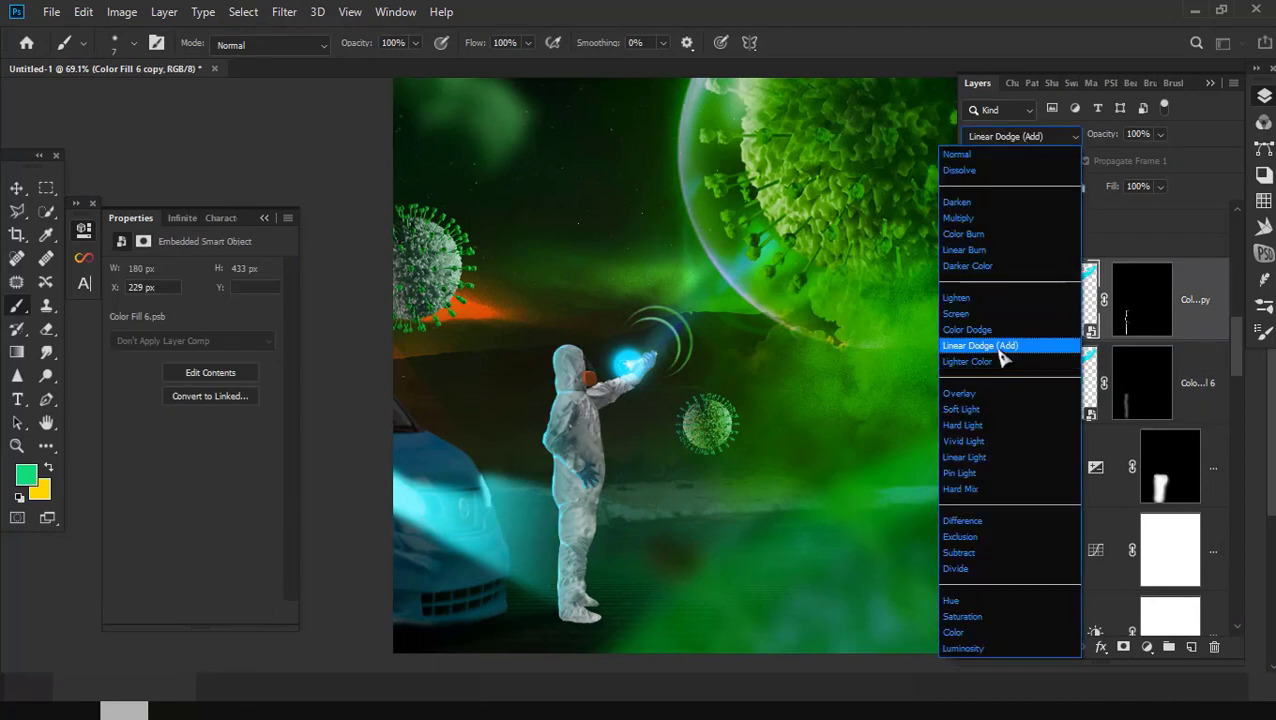
pyautogui.click(1003, 362)
# Step: Duplicate Color Fill 6 as copy 2 and adjust its mask feather
pyautogui.click(1081, 383)
pyautogui.hotkey('ctrl', 'j')
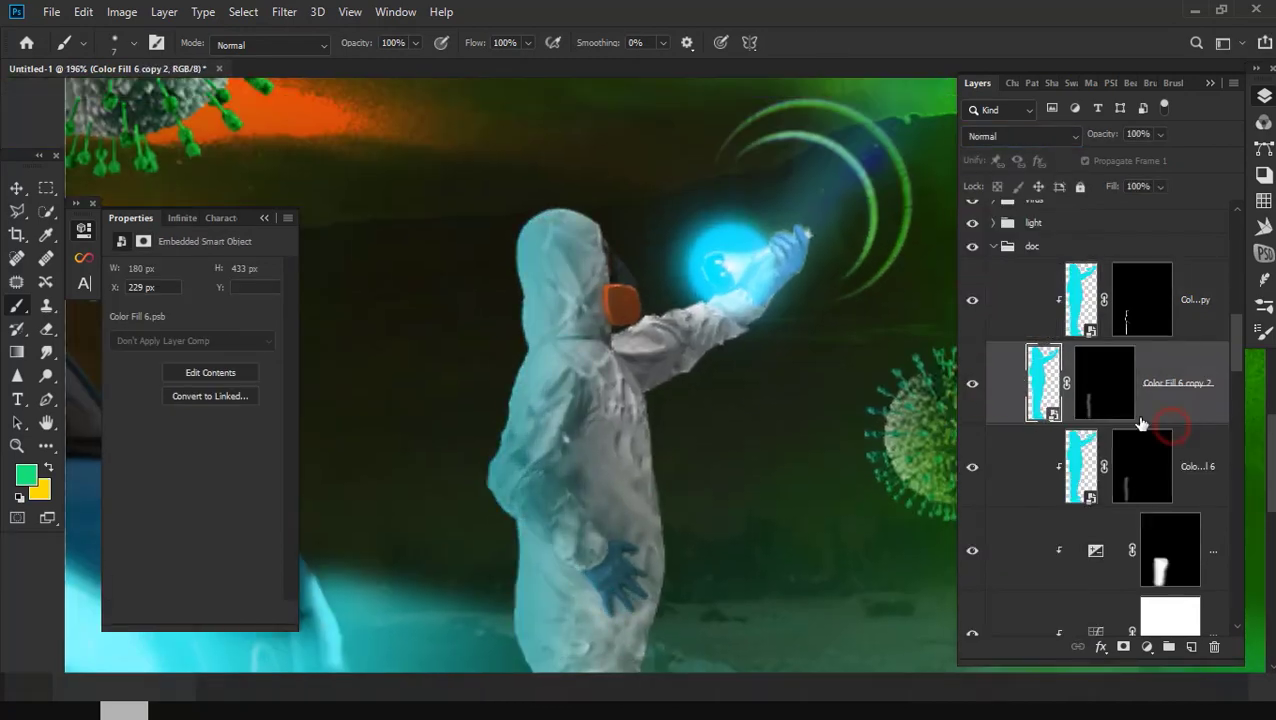
pyautogui.click(1150, 400)
pyautogui.moveTo(115, 393); pyautogui.dragTo(145, 399)
pyautogui.scroll(3, 661, 407)
pyautogui.click(1058, 291)
# Step: Zoom in on the figure and switch to black for hiding rim light
pyautogui.scroll(1, 649, 458)
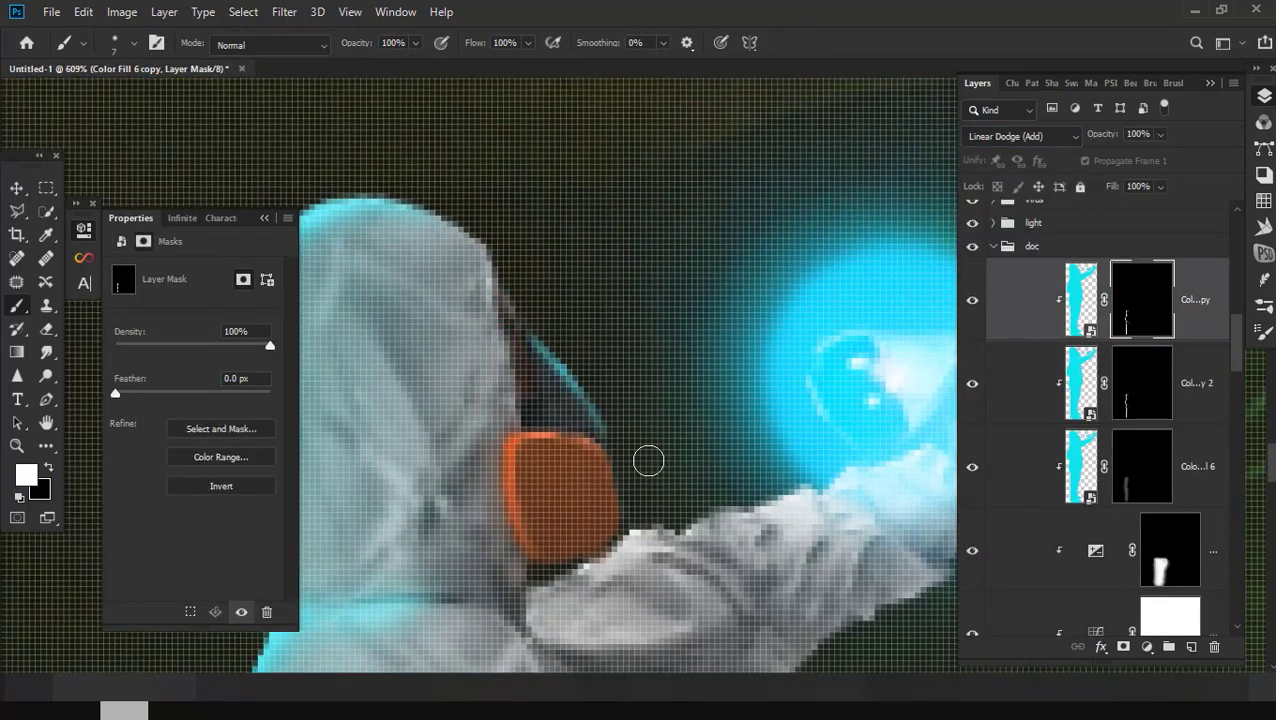
pyautogui.scroll(2, 705, 485)
pyautogui.scroll(-10, 679, 567)
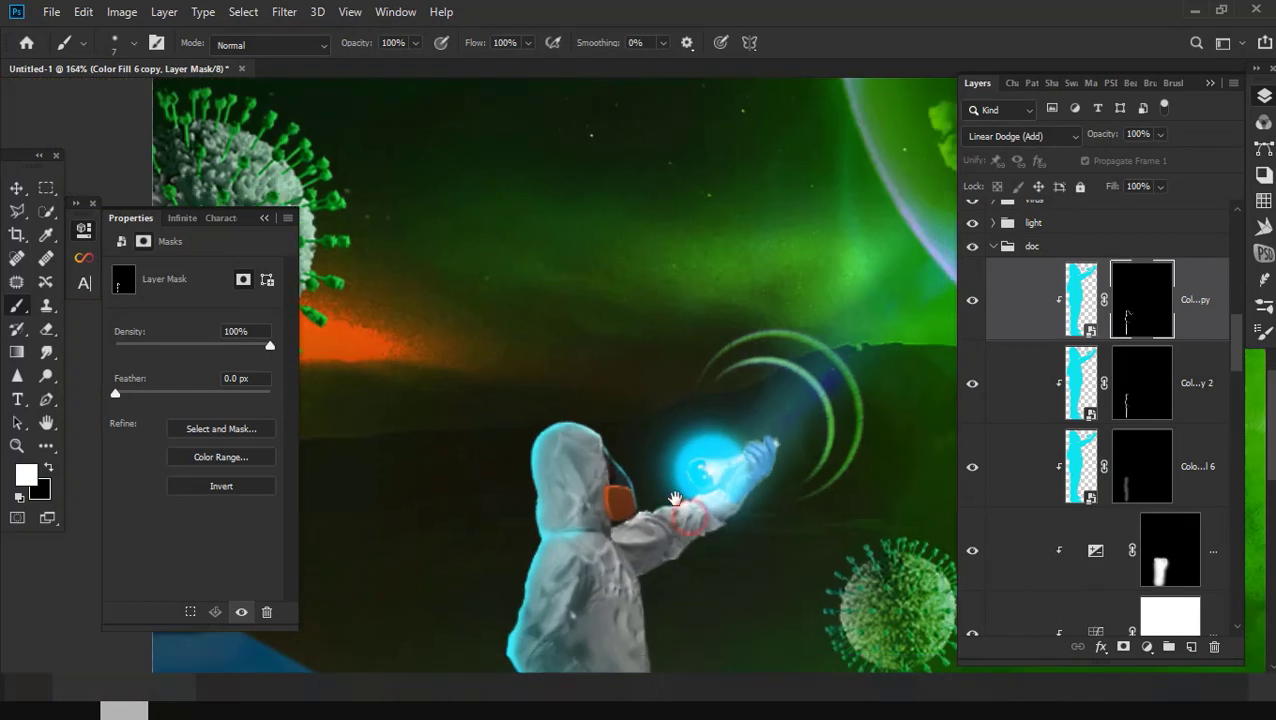
pyautogui.scroll(10, 584, 484)
pyautogui.press('x')
pyautogui.press('x')
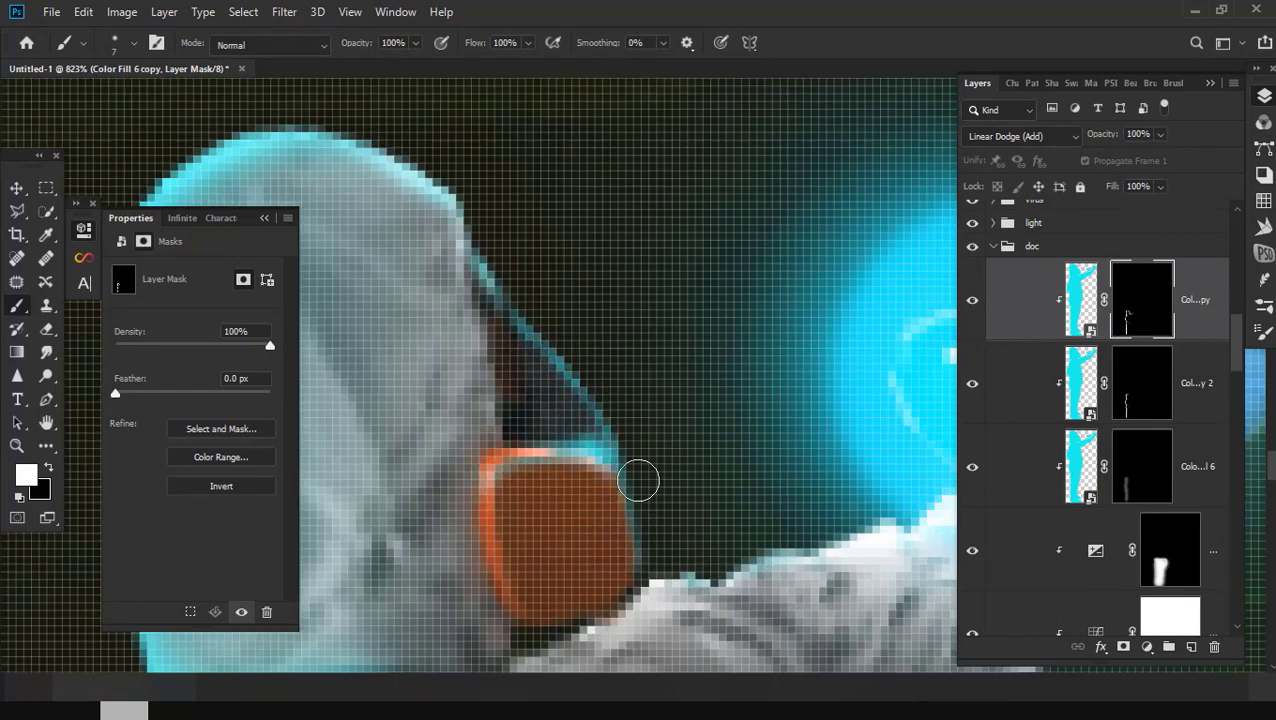
pyautogui.scroll(-4, 635, 478)
pyautogui.scroll(-3, 700, 470)
pyautogui.scroll(-3, 743, 457)
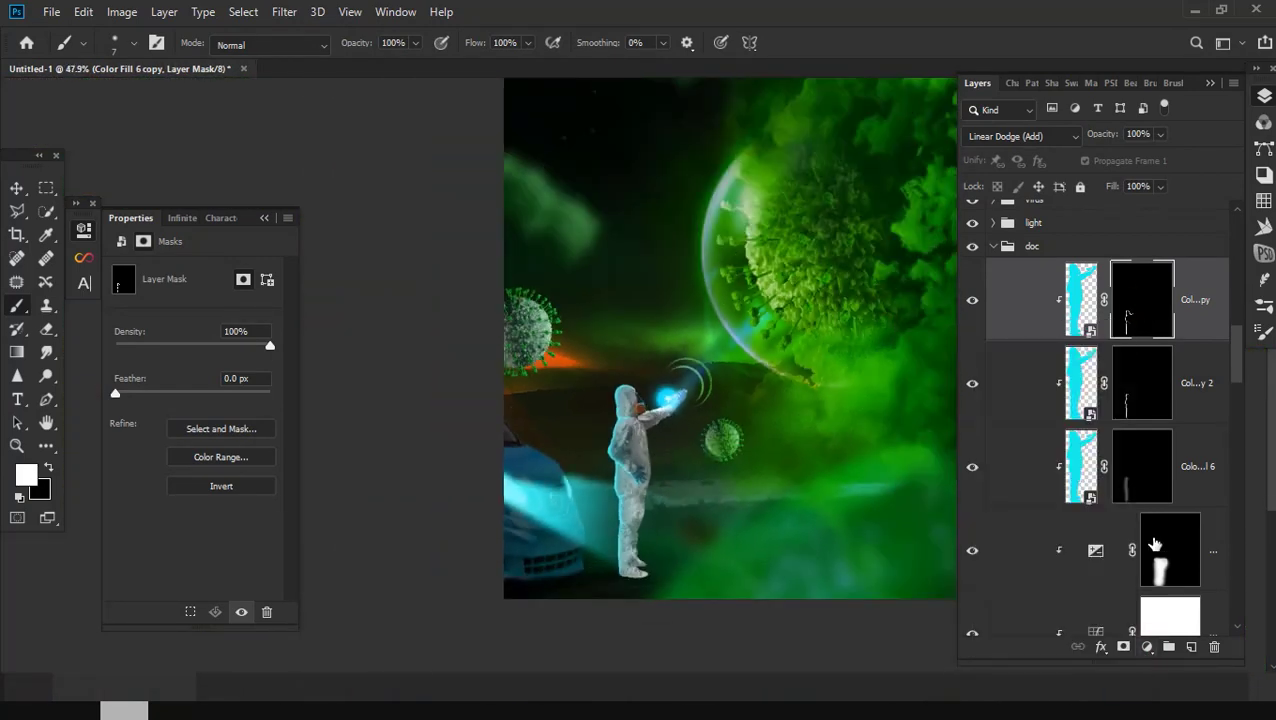
pyautogui.keyDown('ctrl'); pyautogui.click(1155, 543); pyautogui.keyUp('ctrl')
# Step: Try a darker green fill layer with a new blend mode, then delete it
pyautogui.click(1147, 647)
pyautogui.click(444, 159)
pyautogui.click(1020, 136)
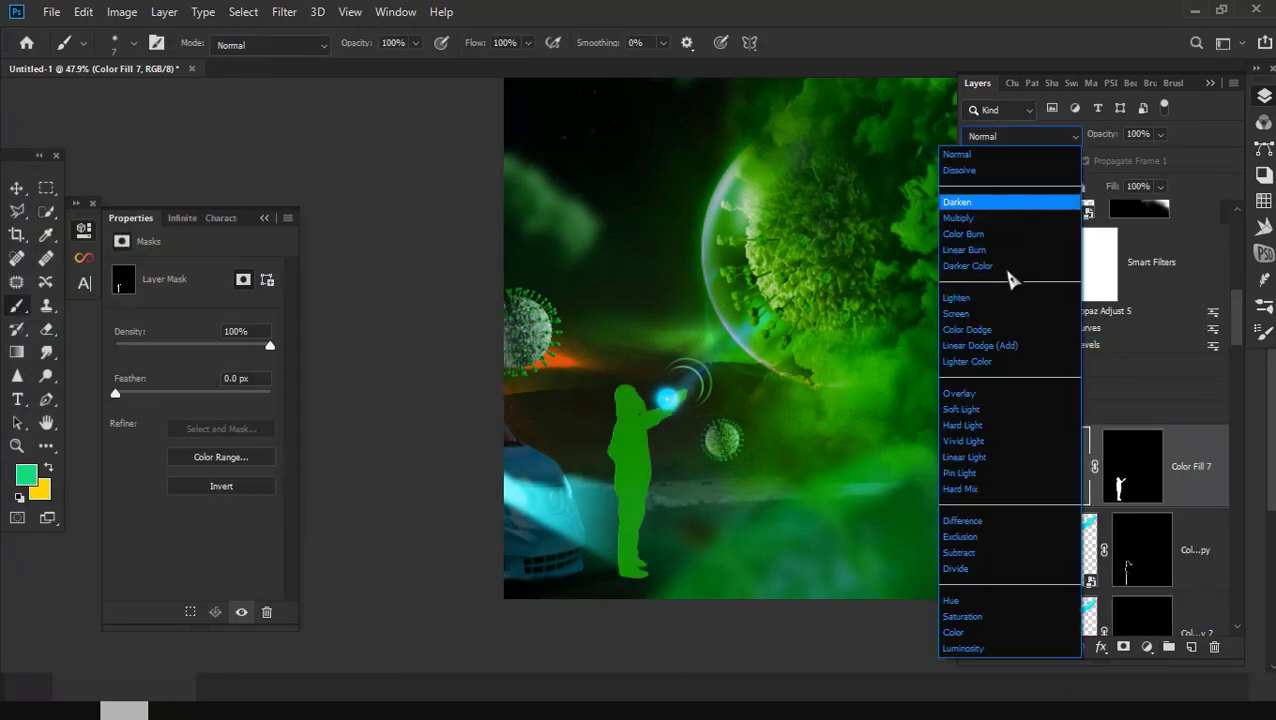
pyautogui.click(980, 345)
pyautogui.doubleClick(1057, 465)
pyautogui.moveTo(233, 276); pyautogui.dragTo(254, 272)
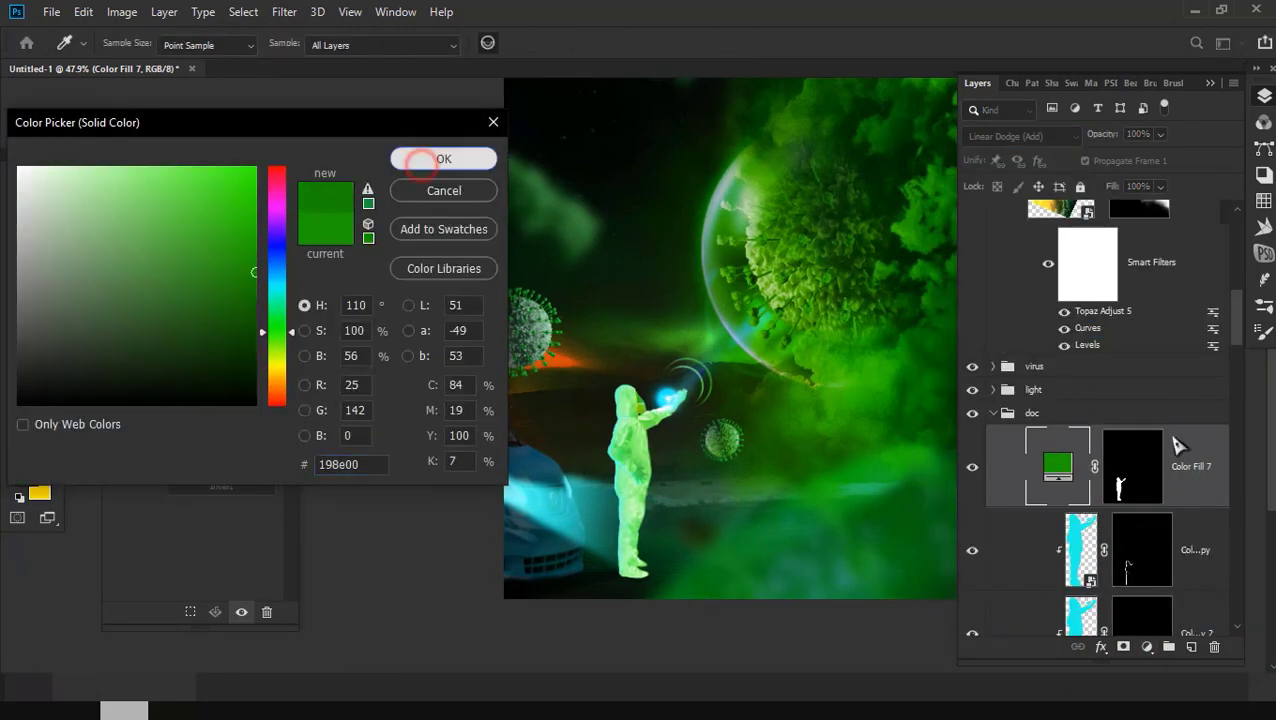
pyautogui.press('Return')
pyautogui.press('Delete')
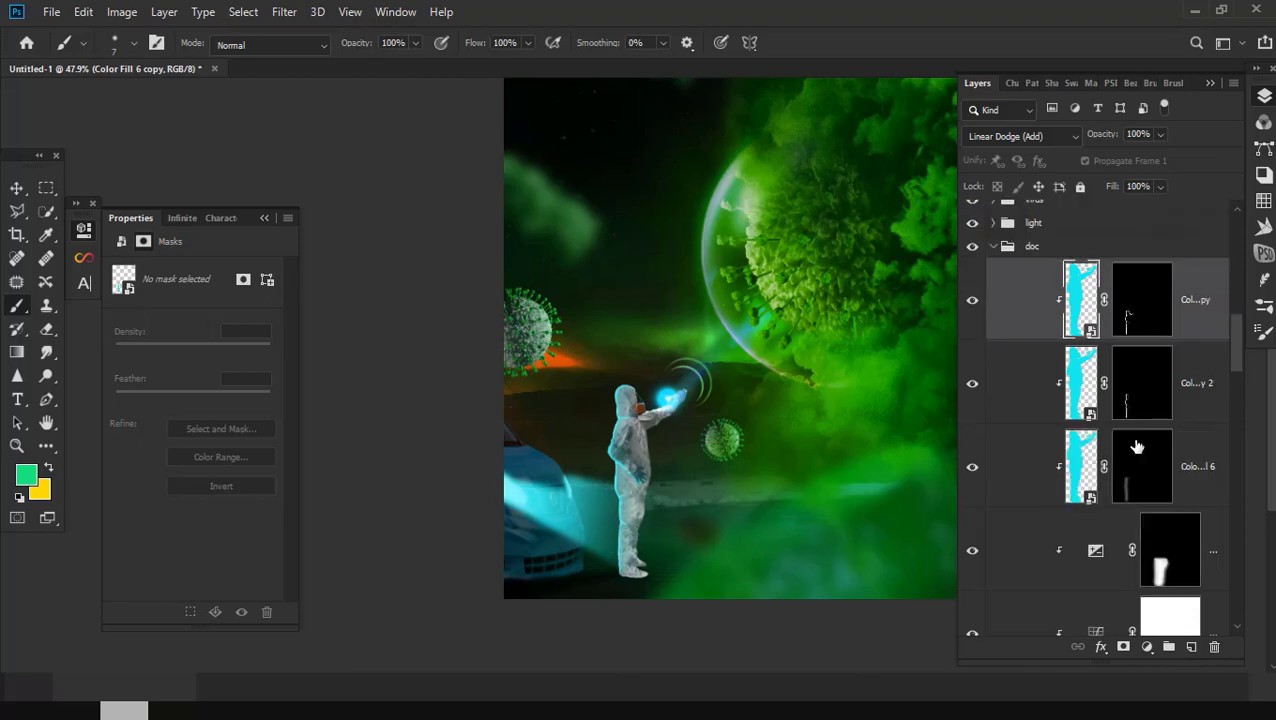
# Step: Add bright green Color Fill 7 clipped to the figure, black-masked, in Linear Dodge (Add)
pyautogui.click(1147, 647)
pyautogui.click(1015, 342)
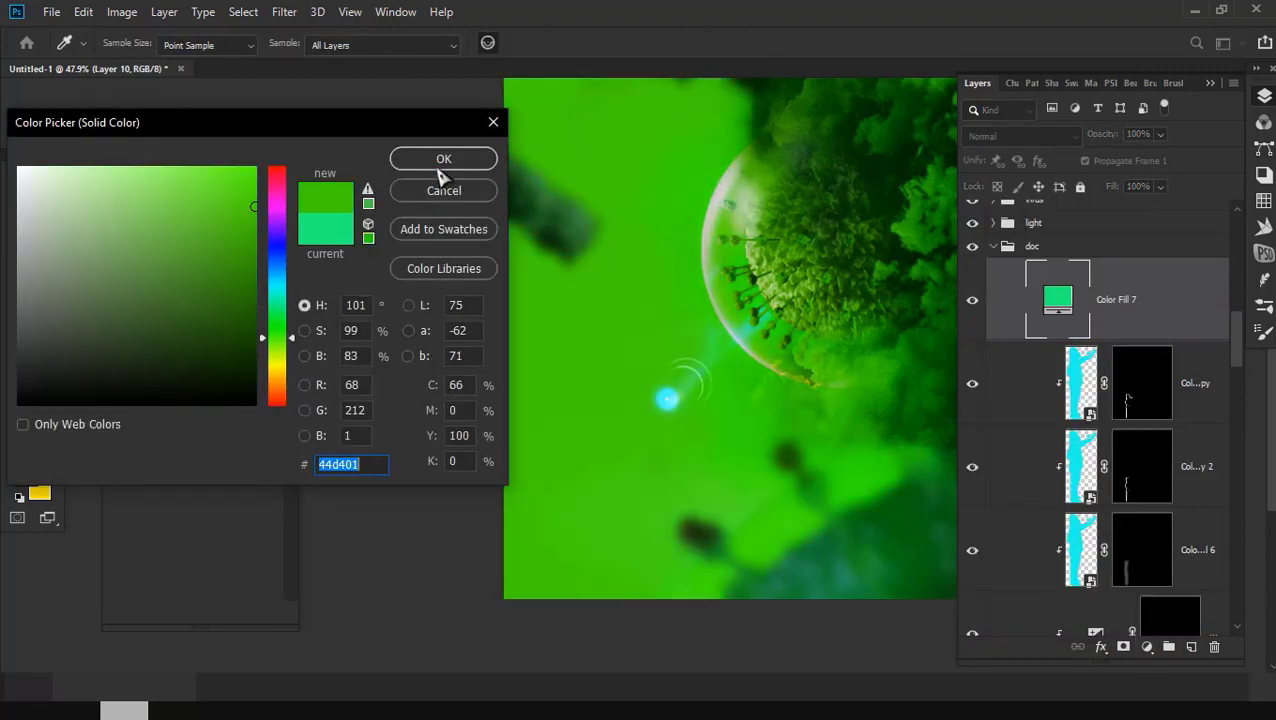
pyautogui.click(441, 157)
pyautogui.hotkey('ctrl', '+')
pyautogui.hotkey('ctrl', '+')
pyautogui.keyDown('alt'); pyautogui.click(1123, 647); pyautogui.keyUp('alt')
pyautogui.scroll(5, 625, 457)
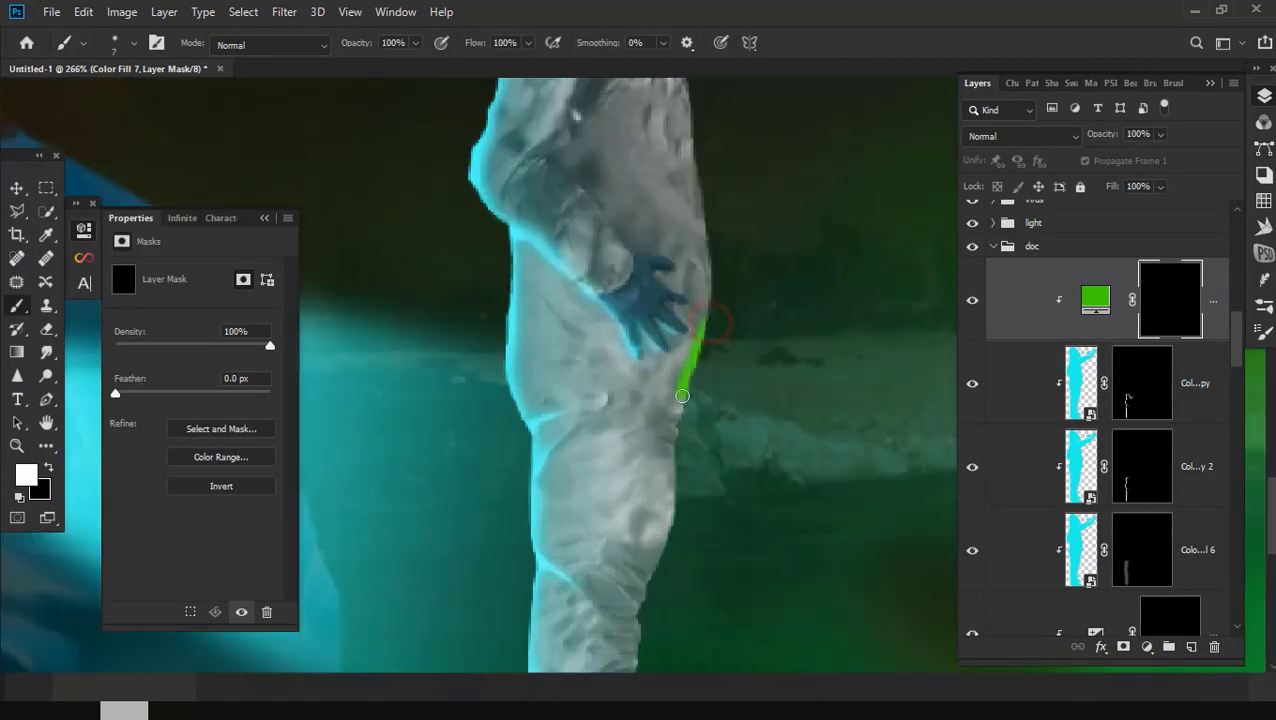
pyautogui.scroll(-3, 631, 508)
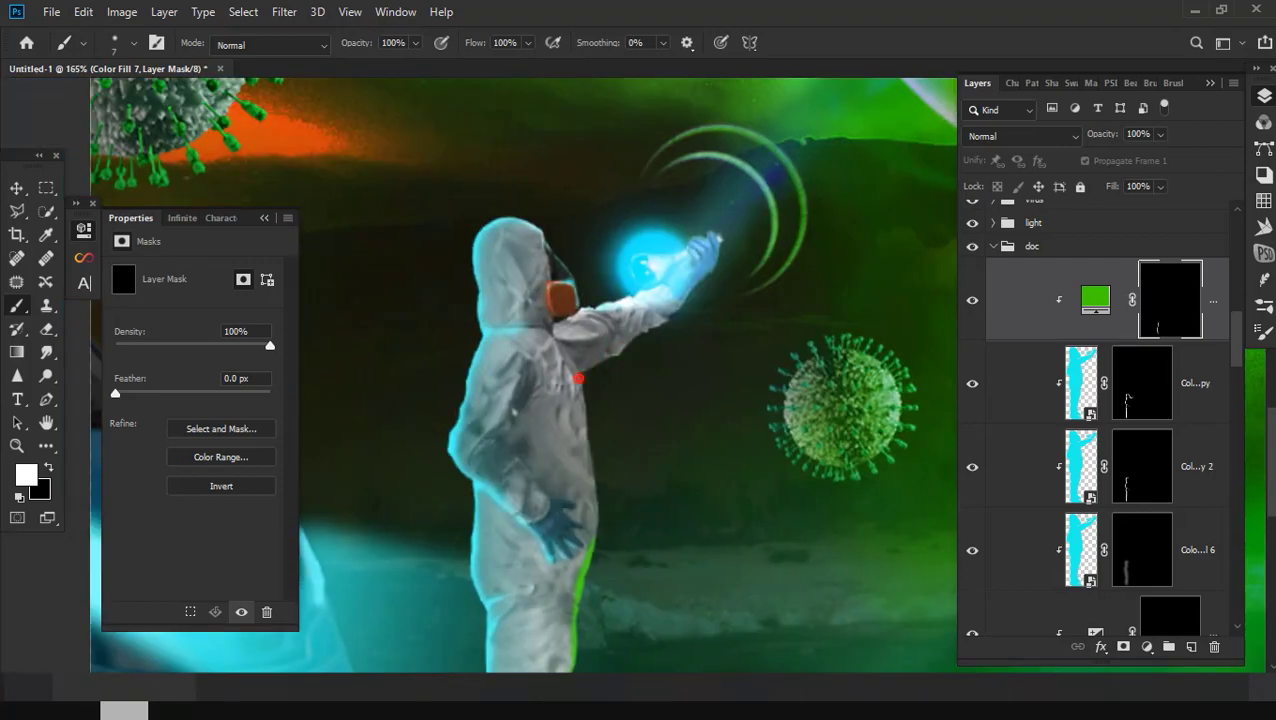
pyautogui.click(1020, 136)
pyautogui.click(1000, 344)
# Step: Paint green rim light along the back edge of the figure's leg
pyautogui.scroll(2, 561, 387)
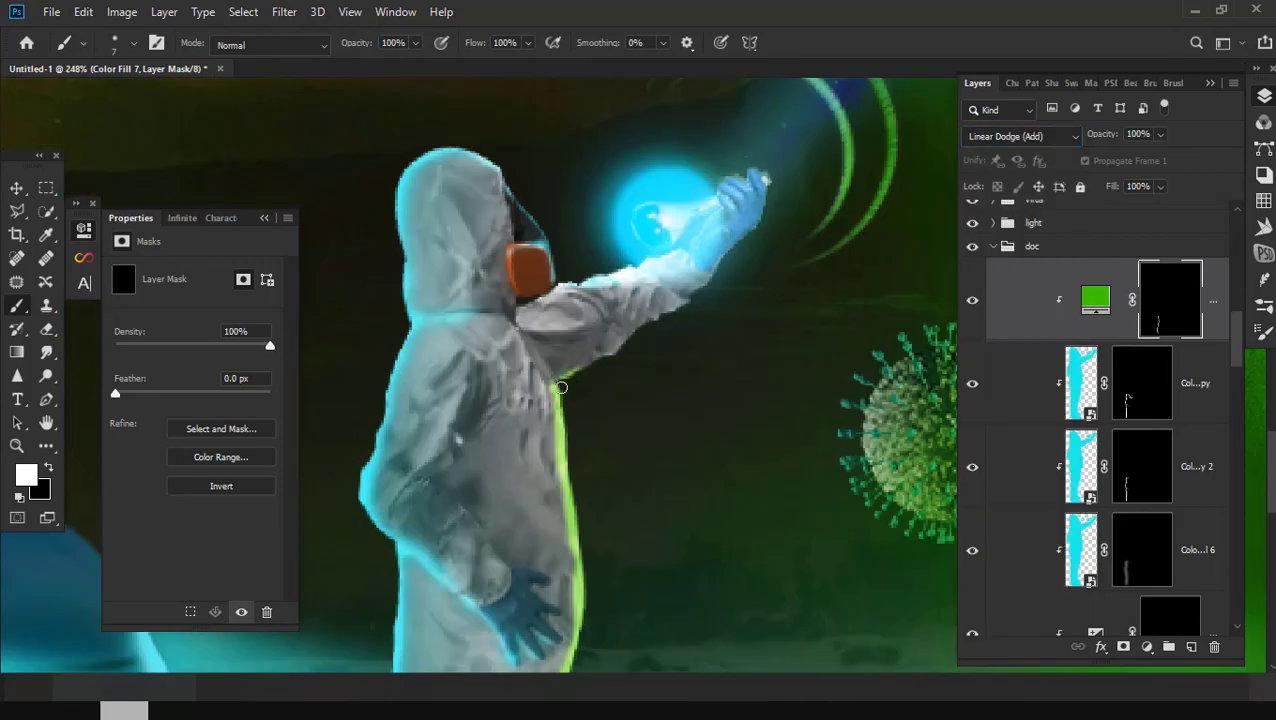
pyautogui.scroll(-3, 573, 453)
pyautogui.scroll(5, 607, 427)
pyautogui.scroll(2, 440, 480)
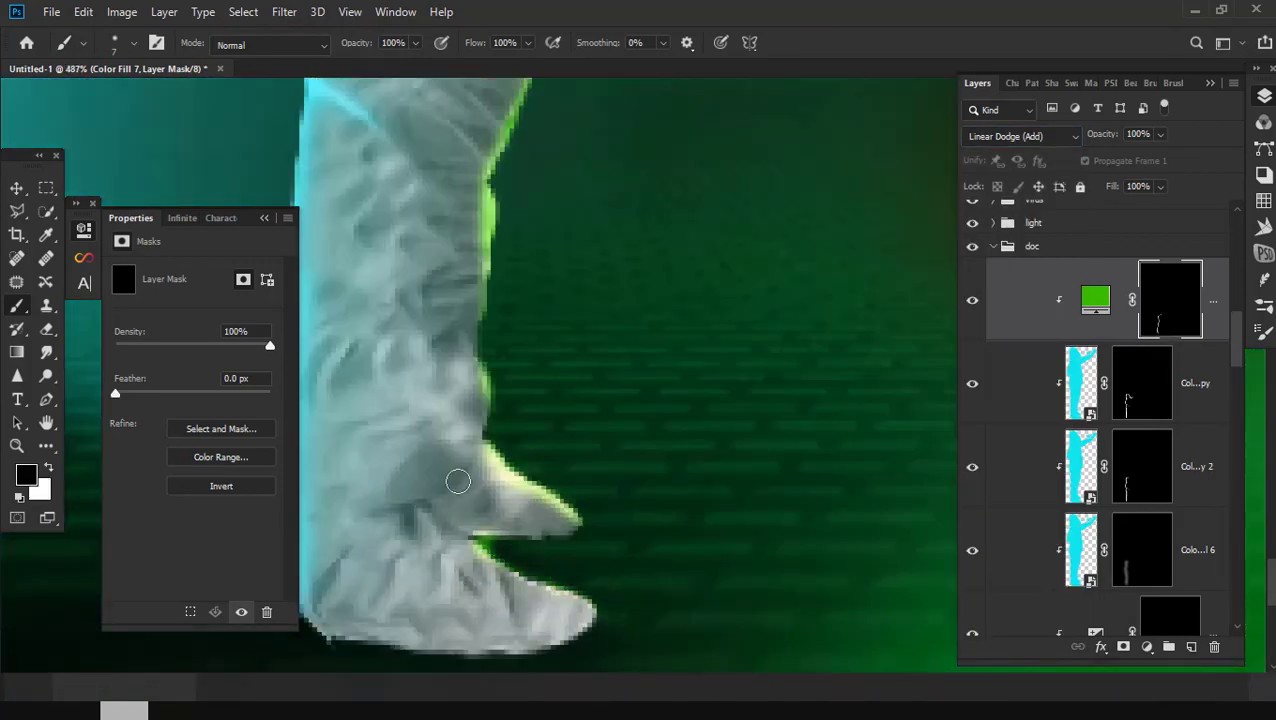
pyautogui.press('x')
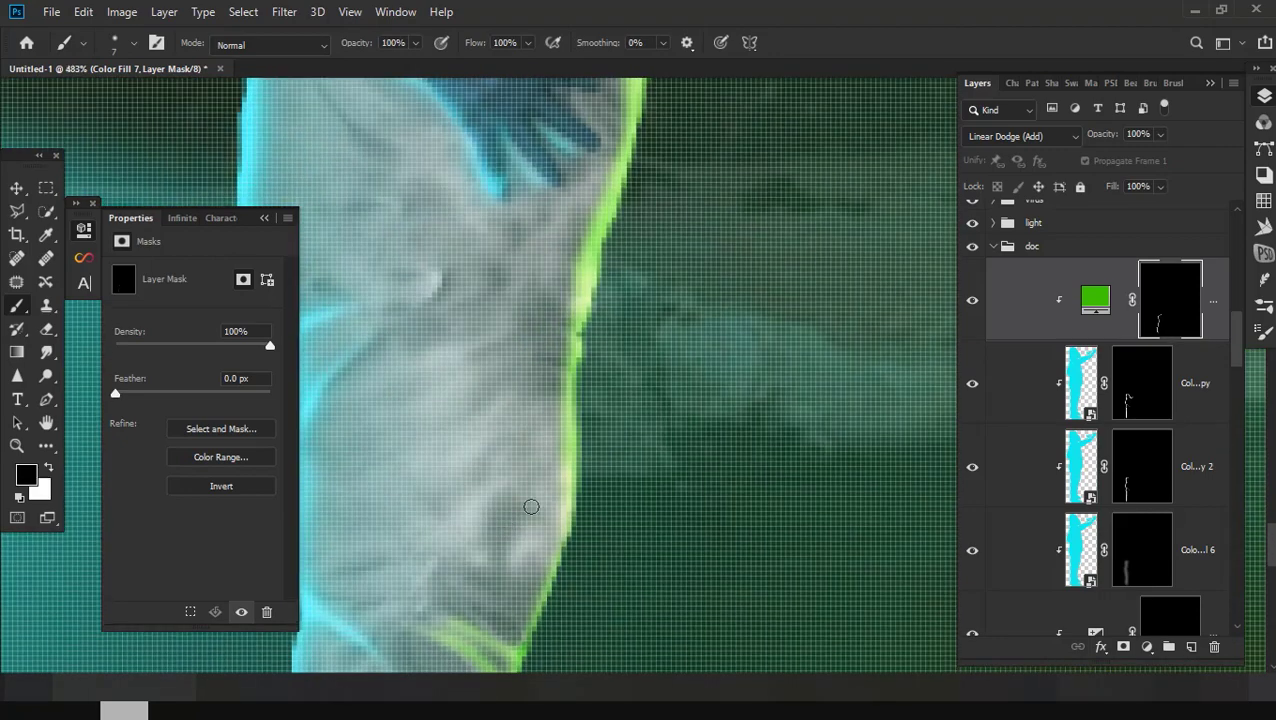
pyautogui.scroll(2, 531, 507)
pyautogui.moveTo(478, 456); pyautogui.dragTo(575, 610)
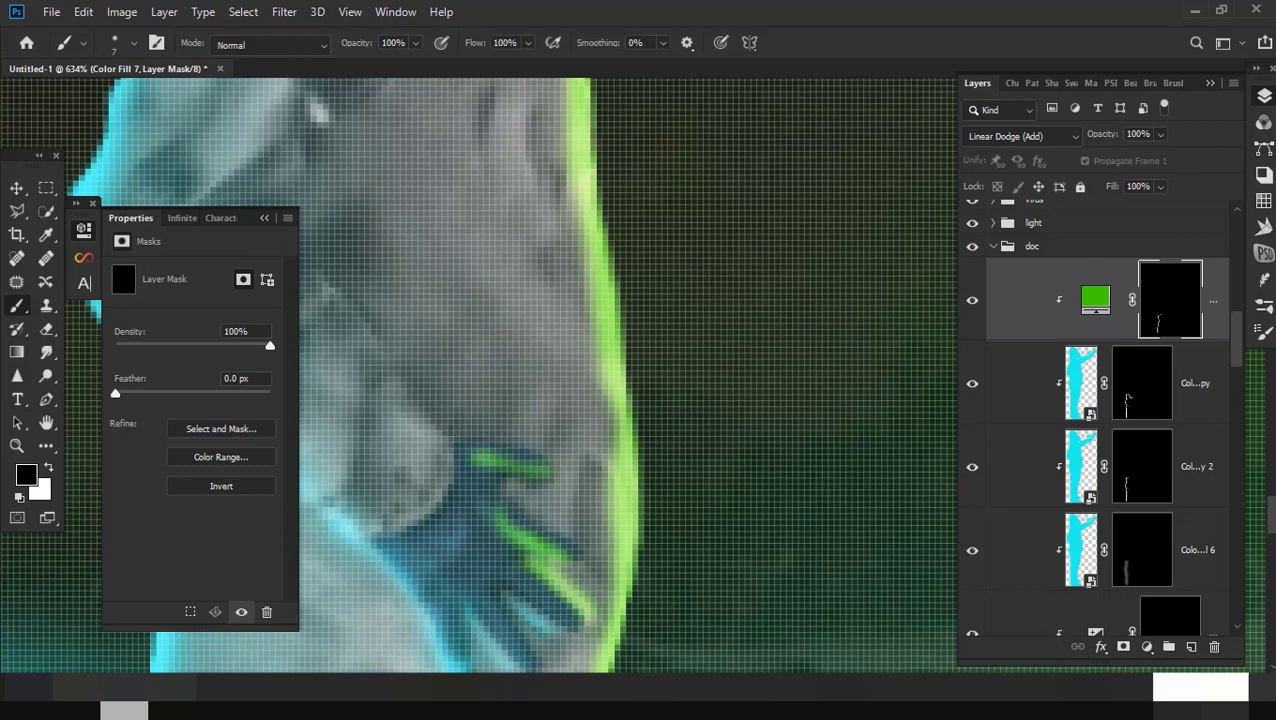
# Step: Paint out the lime glow along the body's right side near the hip
pyautogui.scroll(2, 572, 557)
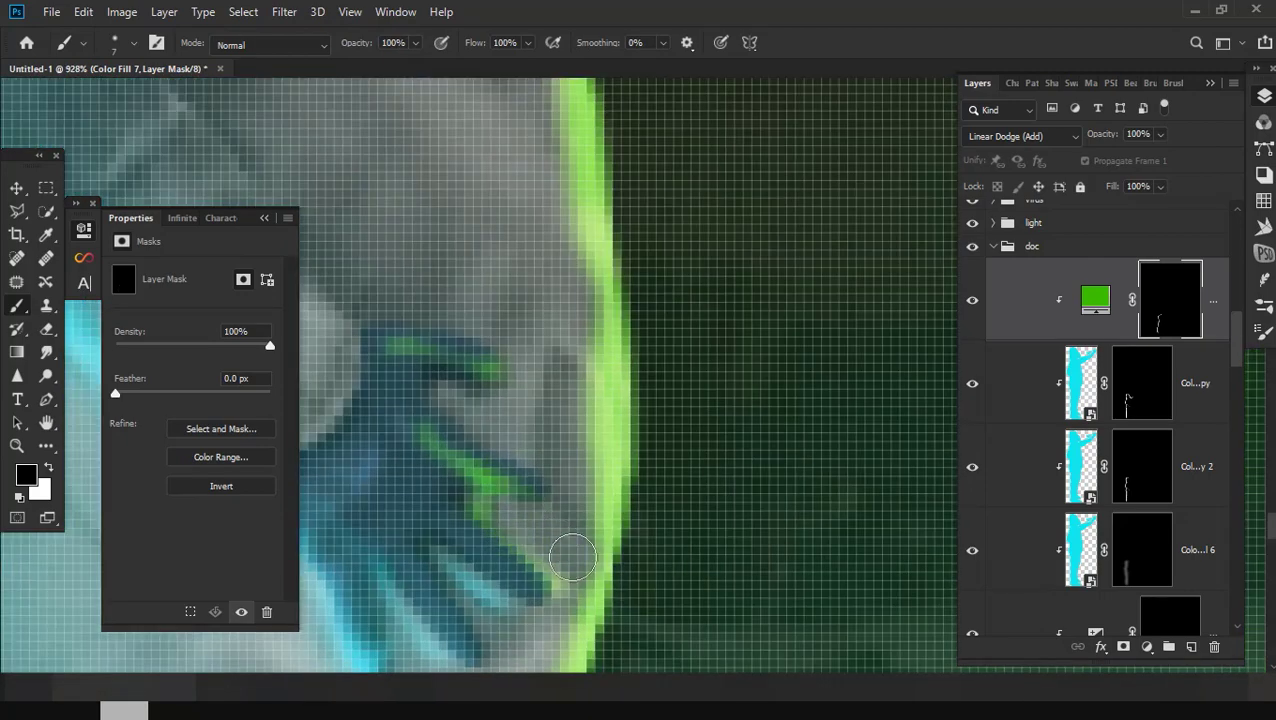
pyautogui.scroll(-3, 572, 557)
pyautogui.scroll(2, 580, 450)
pyautogui.scroll(-3, 580, 400)
pyautogui.scroll(3, 588, 355)
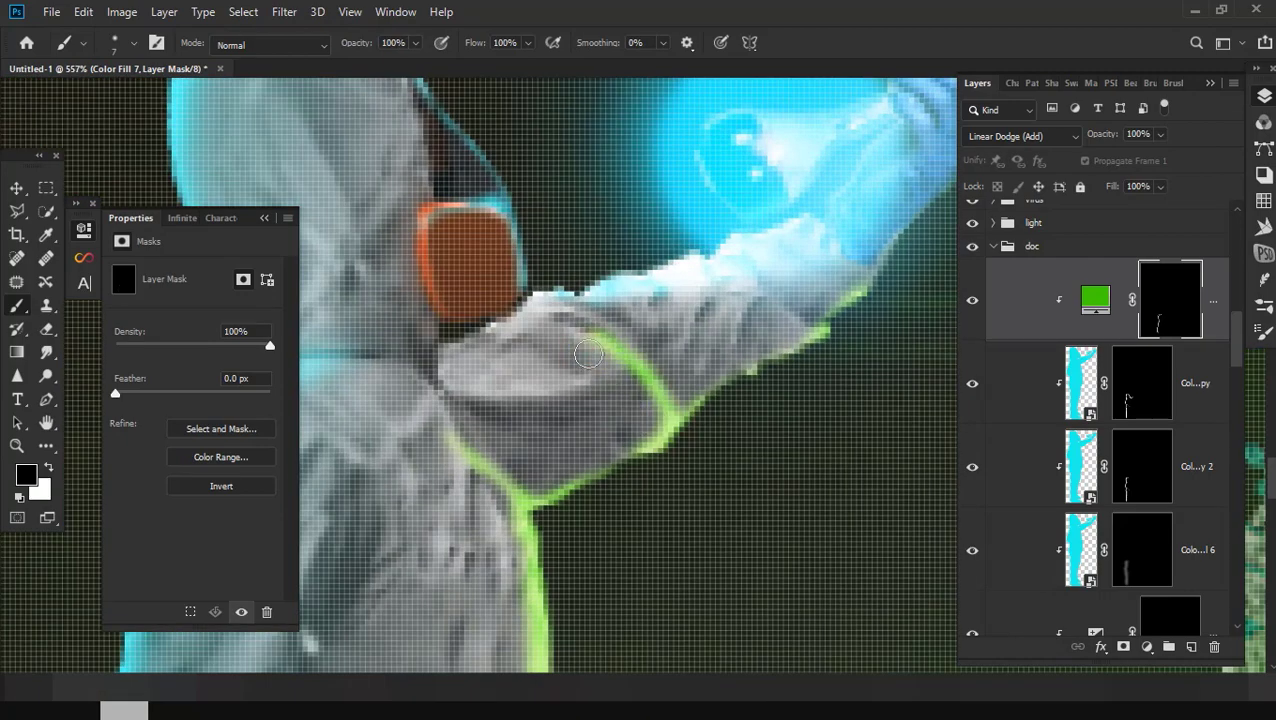
pyautogui.scroll(-3, 588, 355)
pyautogui.scroll(3, 755, 341)
pyautogui.scroll(-3, 627, 356)
pyautogui.scroll(2, 628, 172)
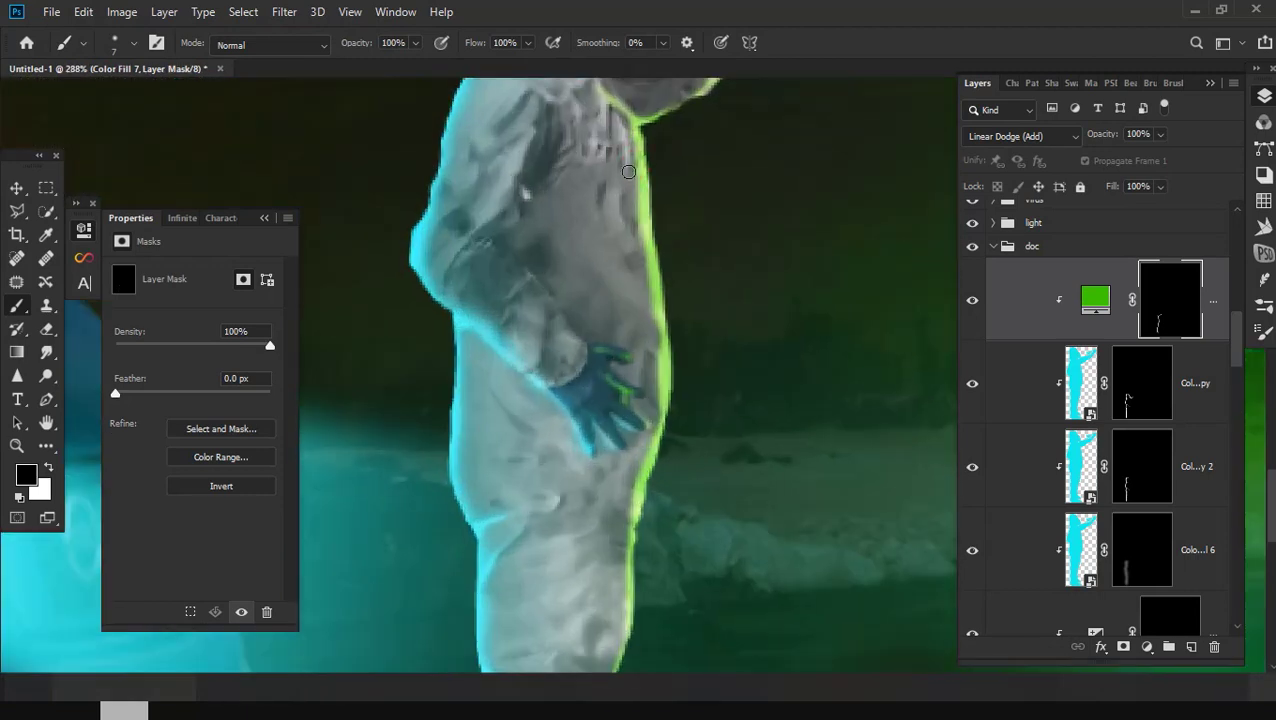
pyautogui.moveTo(641, 457); pyautogui.dragTo(622, 612)
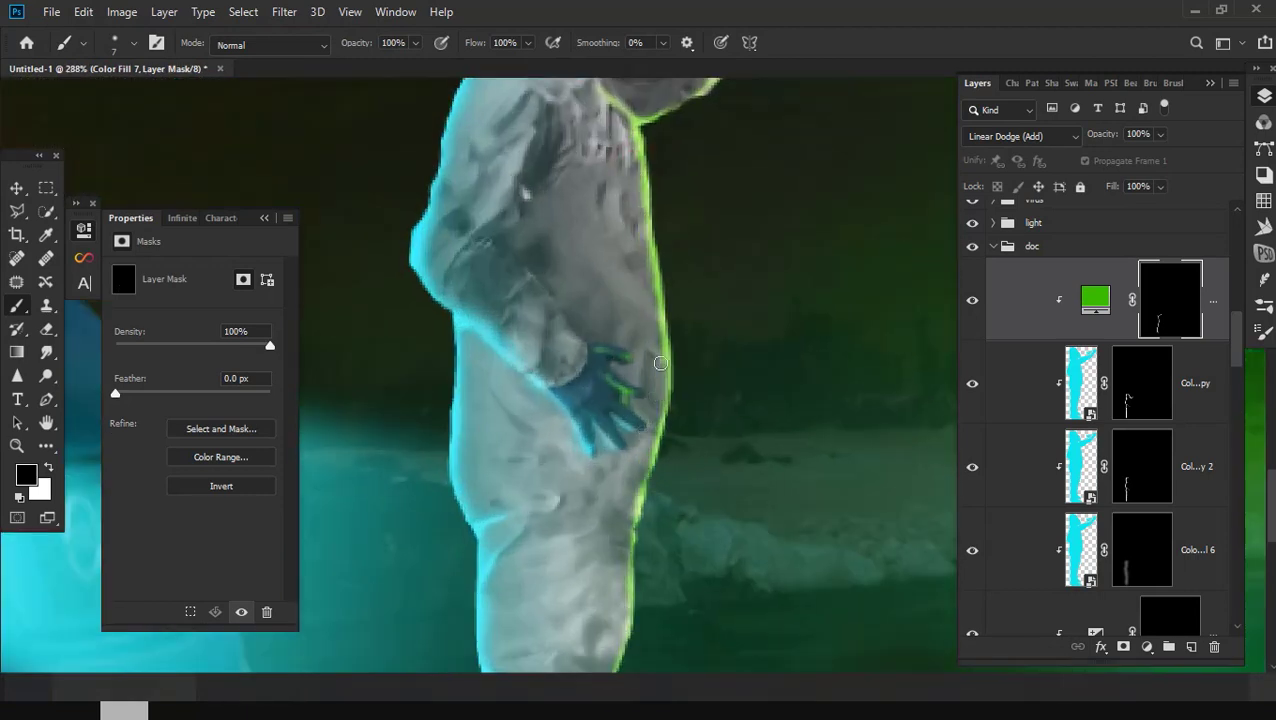
pyautogui.scroll(-2, 643, 212)
pyautogui.scroll(-2, 643, 212)
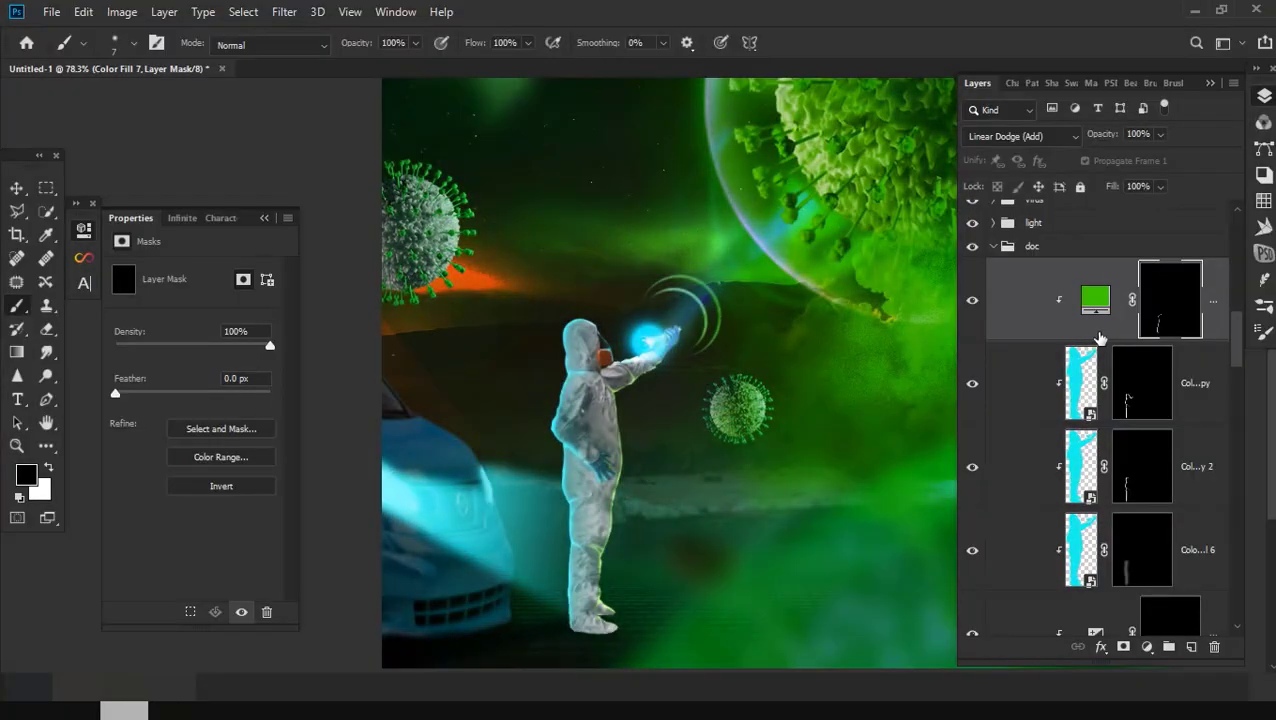
# Step: Duplicate the green Color Fill 7 glow twice and clip both copies to the layer below
pyautogui.hotkey('ctrl', 'j')
pyautogui.hotkey('ctrl', 'j')
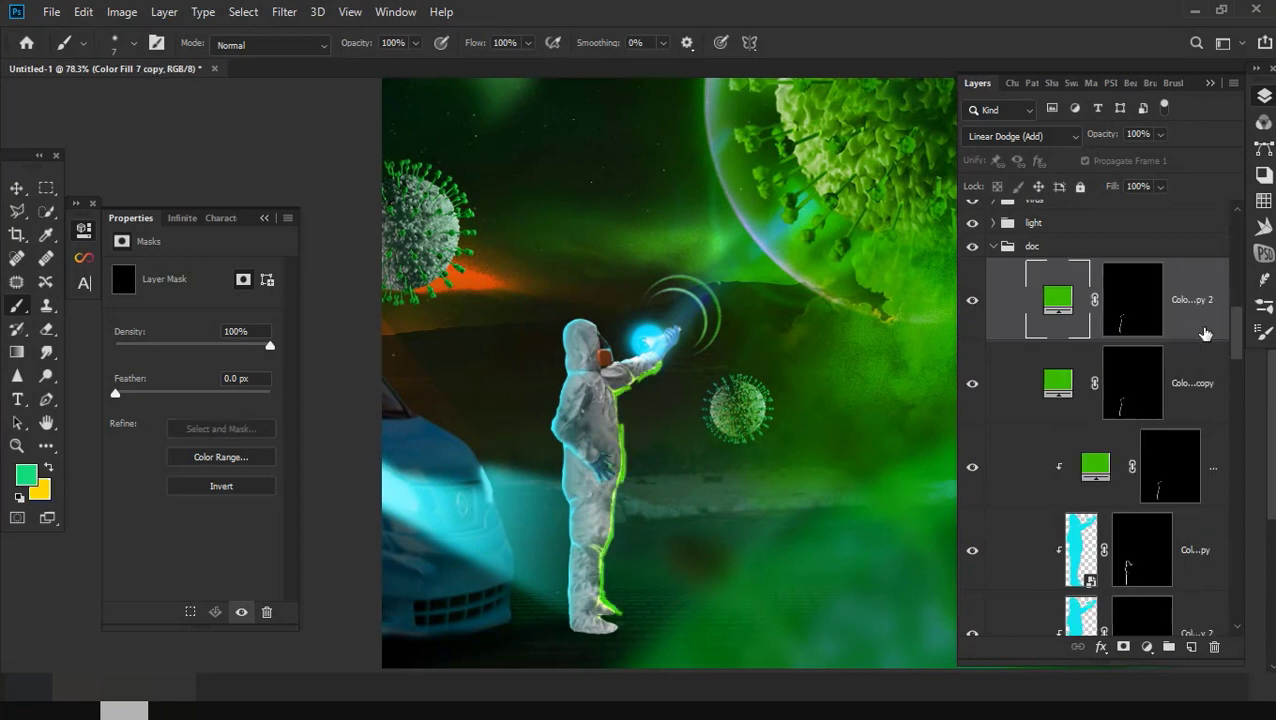
pyautogui.click(1170, 382)
pyautogui.keyDown('alt'); pyautogui.click(1188, 424); pyautogui.keyUp('alt')
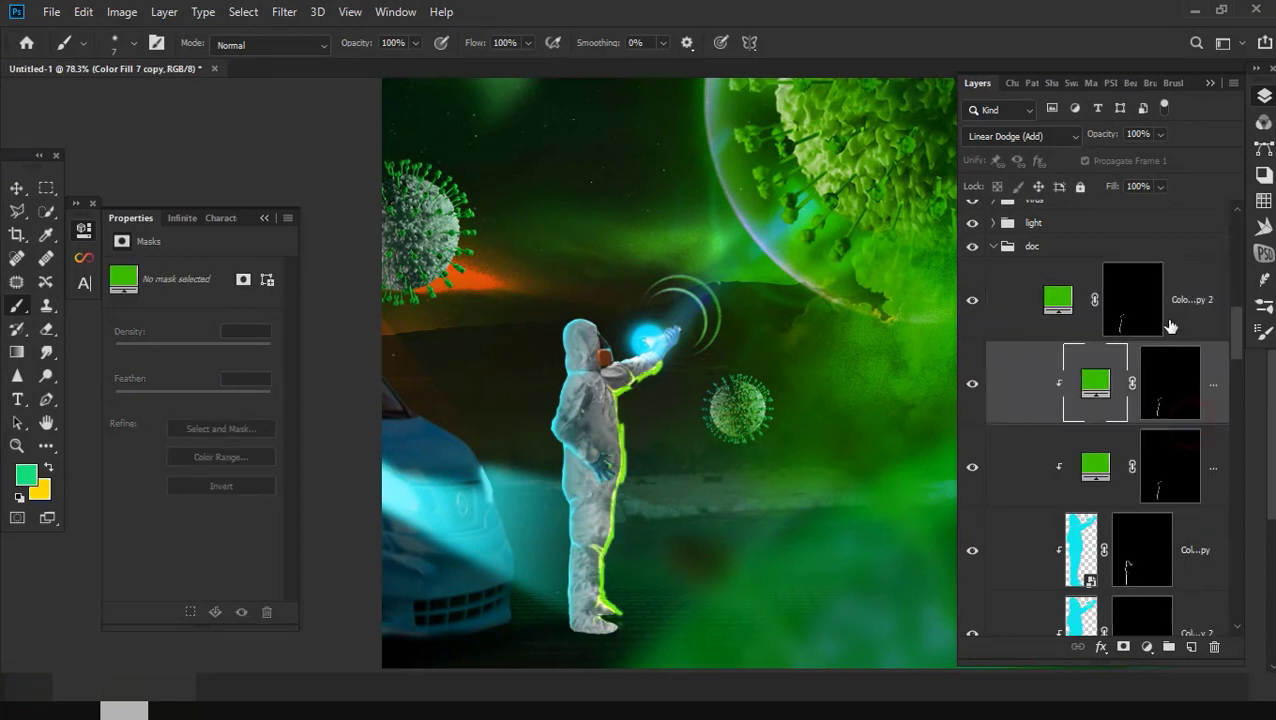
pyautogui.click(1178, 325)
pyautogui.keyDown('alt'); pyautogui.click(1182, 338); pyautogui.keyUp('alt')
# Step: Feather the glow masks: the original to about 8.6 px and the first copy to 2.5 px
pyautogui.click(1165, 378)
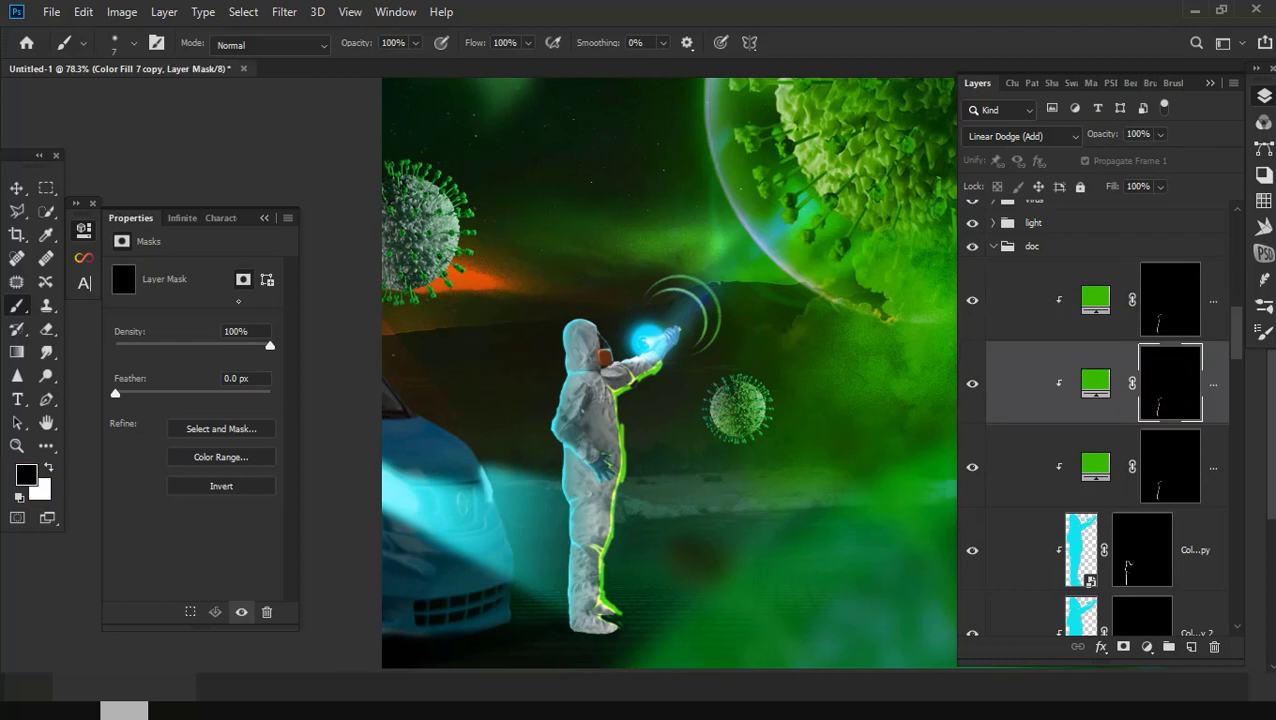
pyautogui.click(1178, 473)
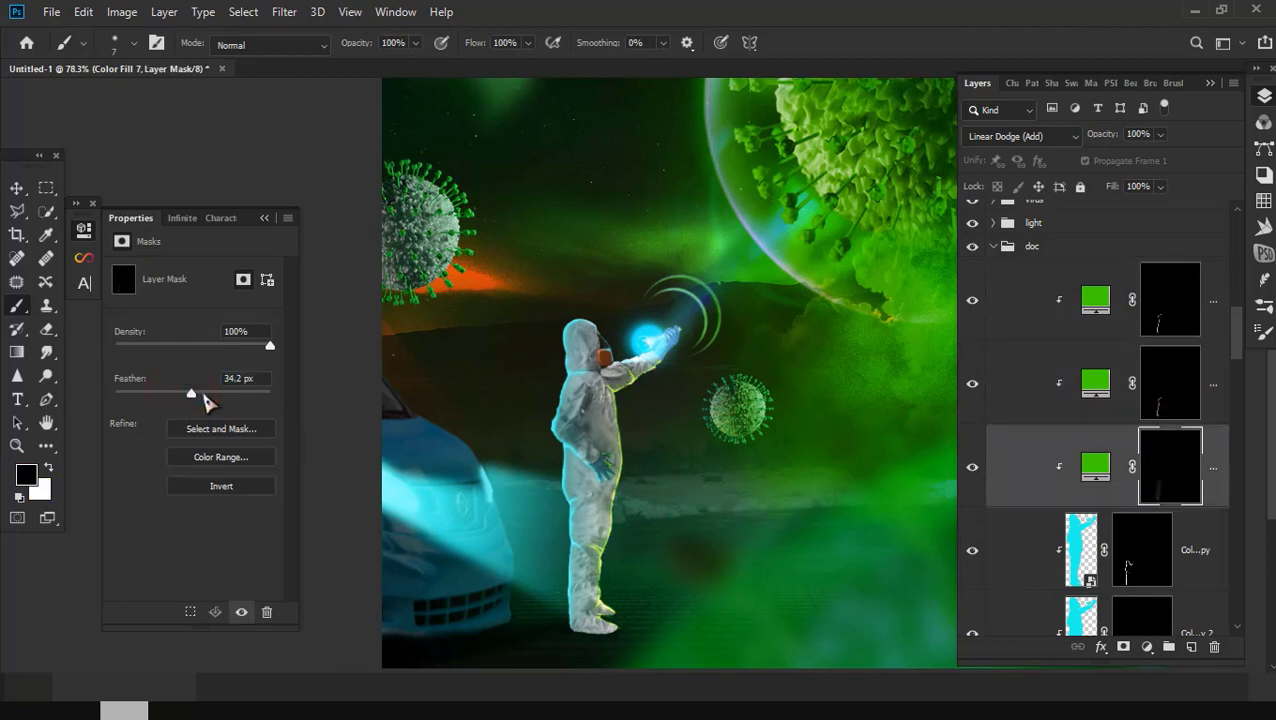
pyautogui.click(1153, 399)
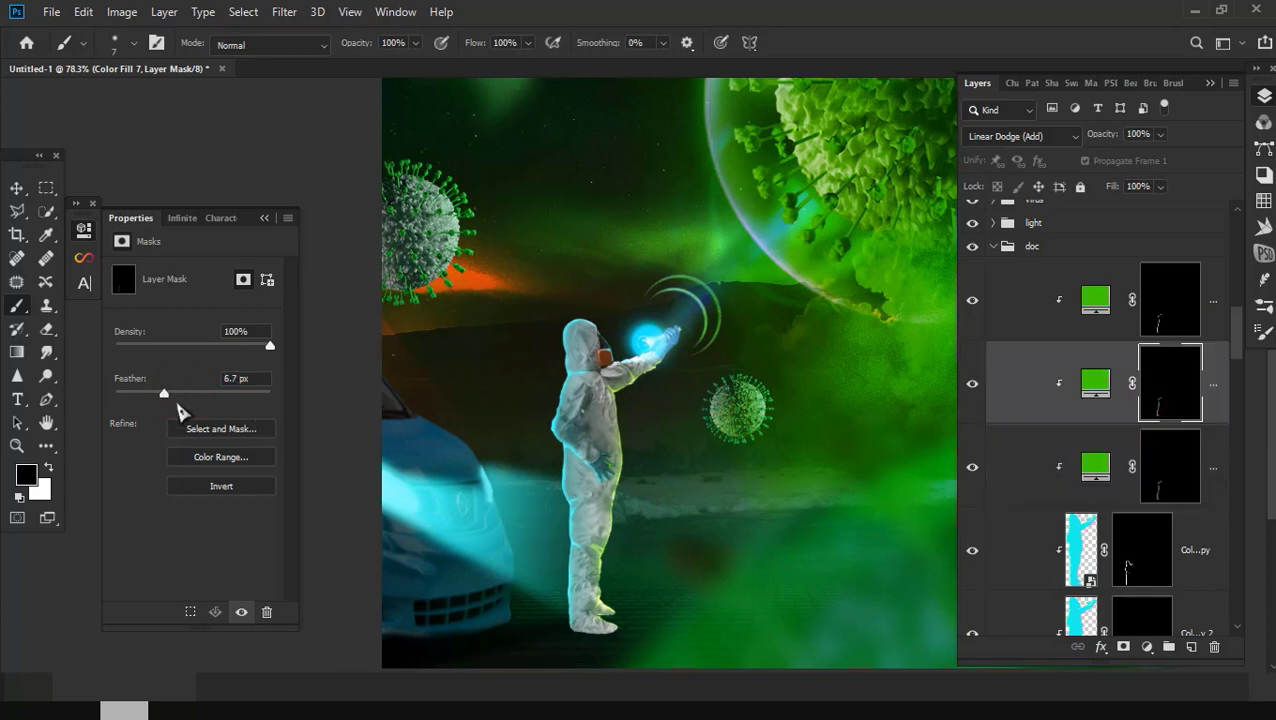
pyautogui.moveTo(172, 393); pyautogui.dragTo(148, 395)
pyautogui.click(1196, 465)
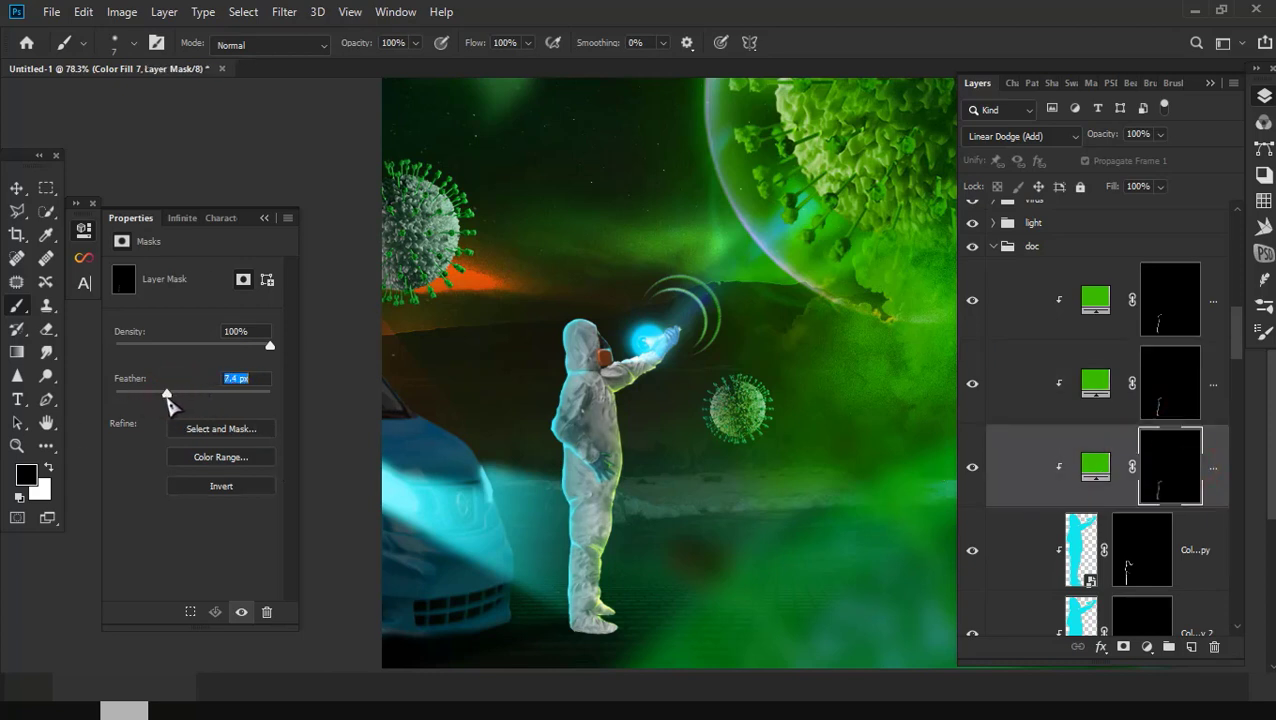
pyautogui.scroll(-2, 617, 520)
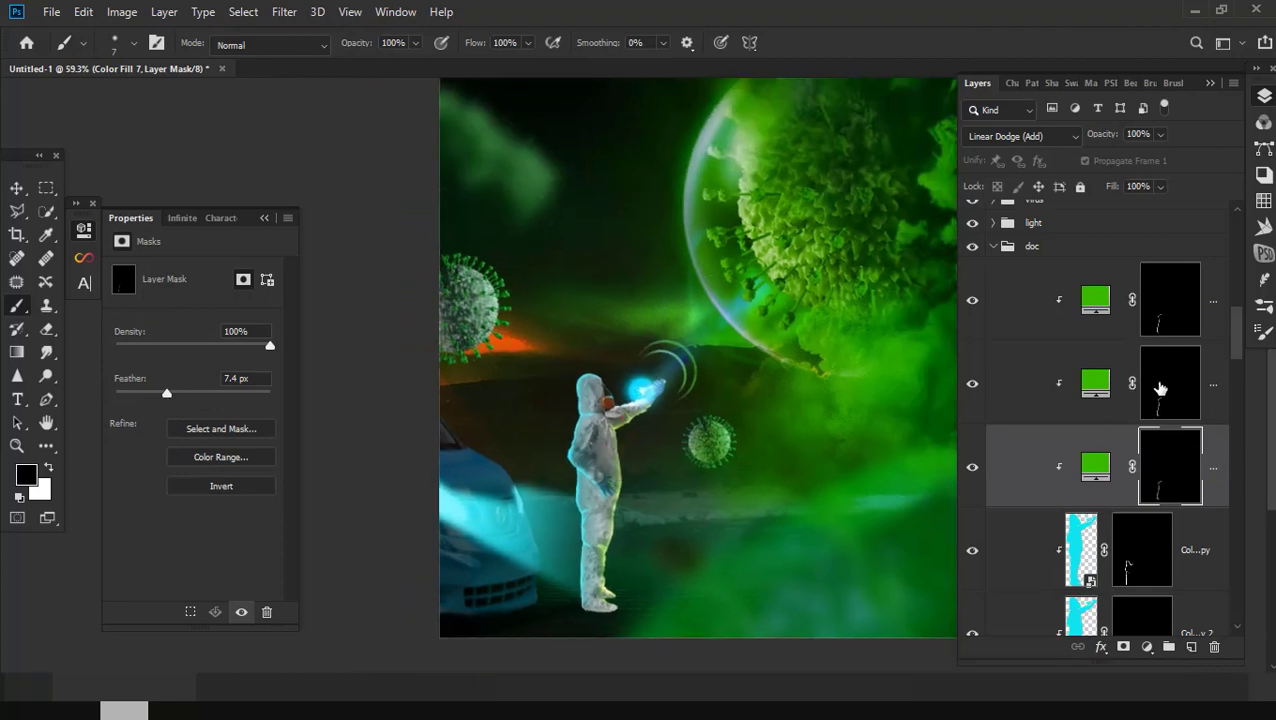
pyautogui.click(1160, 388)
pyautogui.moveTo(148, 393); pyautogui.dragTo(136, 393)
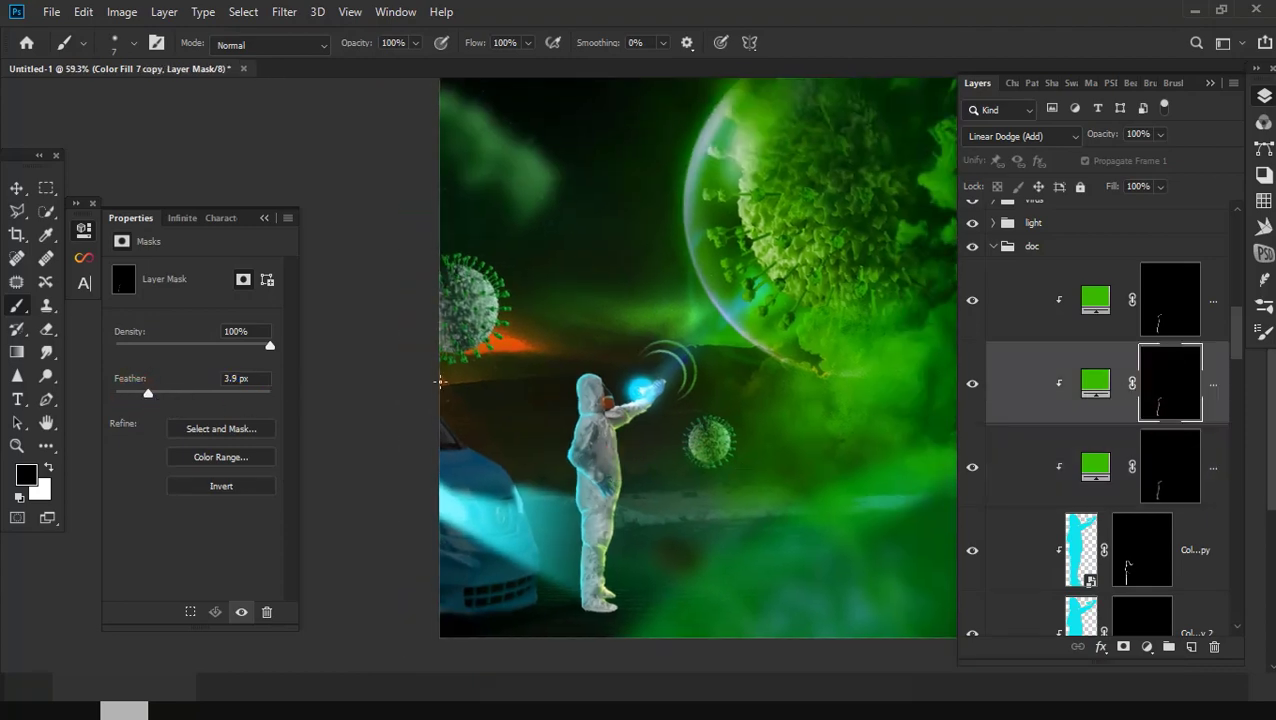
# Step: Set the top glow copy's blend mode to Color Dodge
pyautogui.click(1157, 316)
pyautogui.scroll(3, 618, 490)
pyautogui.click(1028, 140)
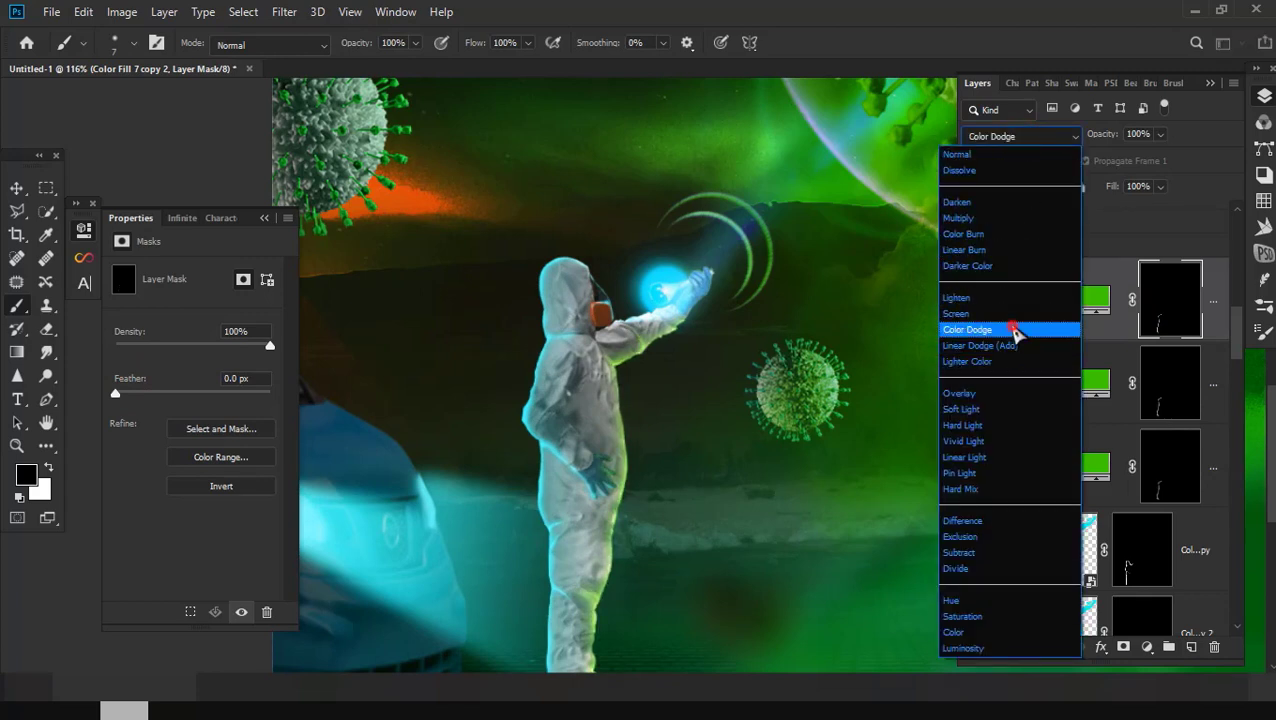
pyautogui.click(1013, 330)
# Step: Duplicate the Color Dodge glow layer and check the stacked glow layers' masks
pyautogui.hotkey('ctrl', 'j')
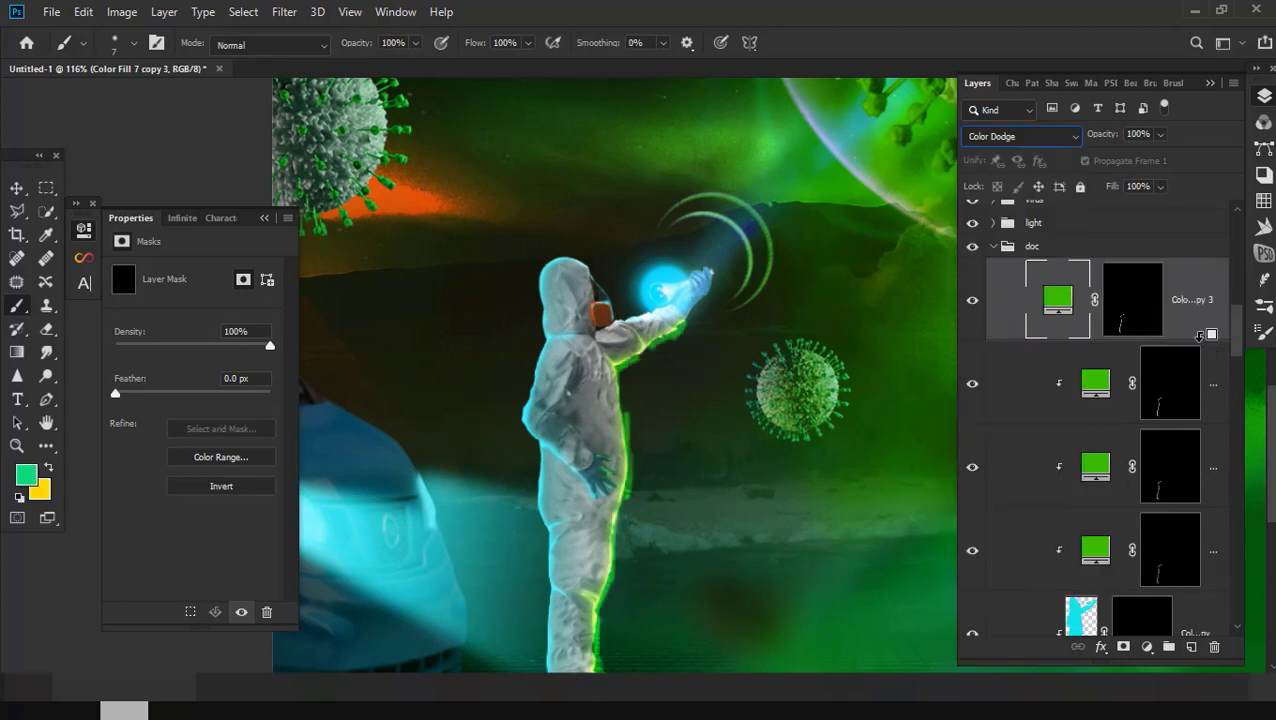
pyautogui.click(1169, 328)
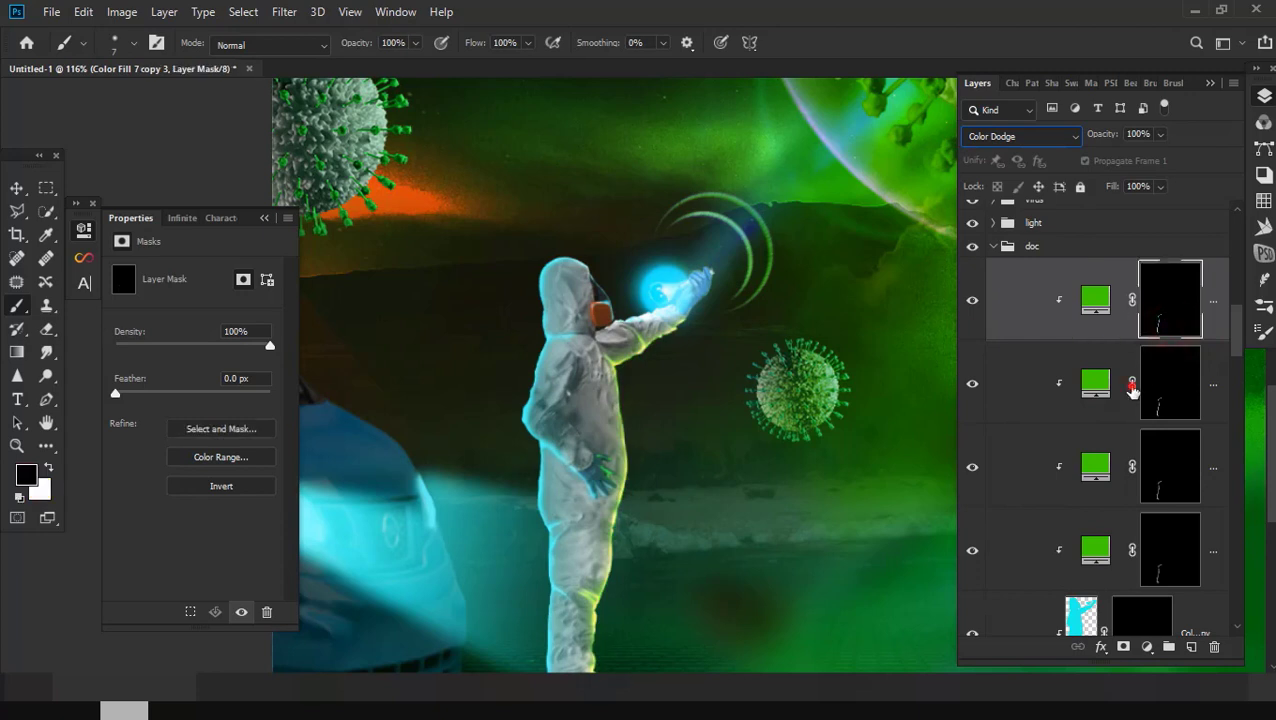
pyautogui.click(1147, 393)
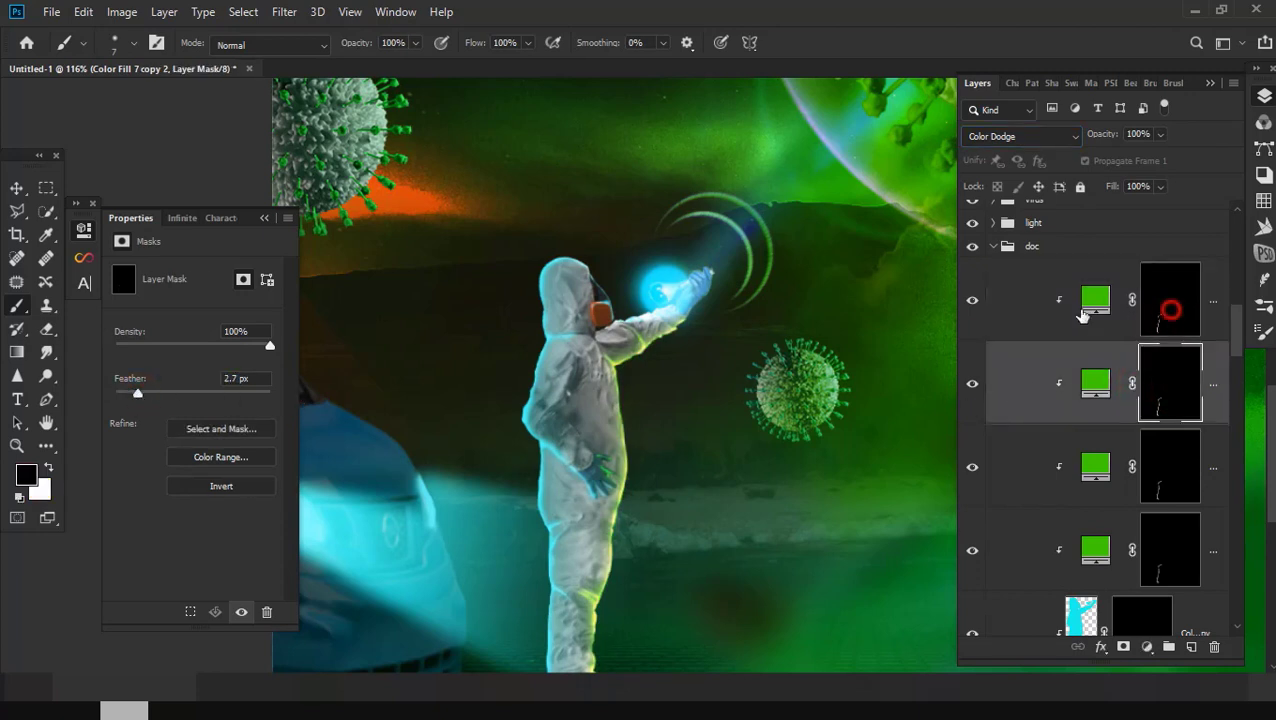
pyautogui.click(1170, 310)
pyautogui.scroll(-2, 686, 433)
pyautogui.scroll(-2, 678, 433)
pyautogui.scroll(-1, 658, 433)
pyautogui.scroll(-1, 658, 433)
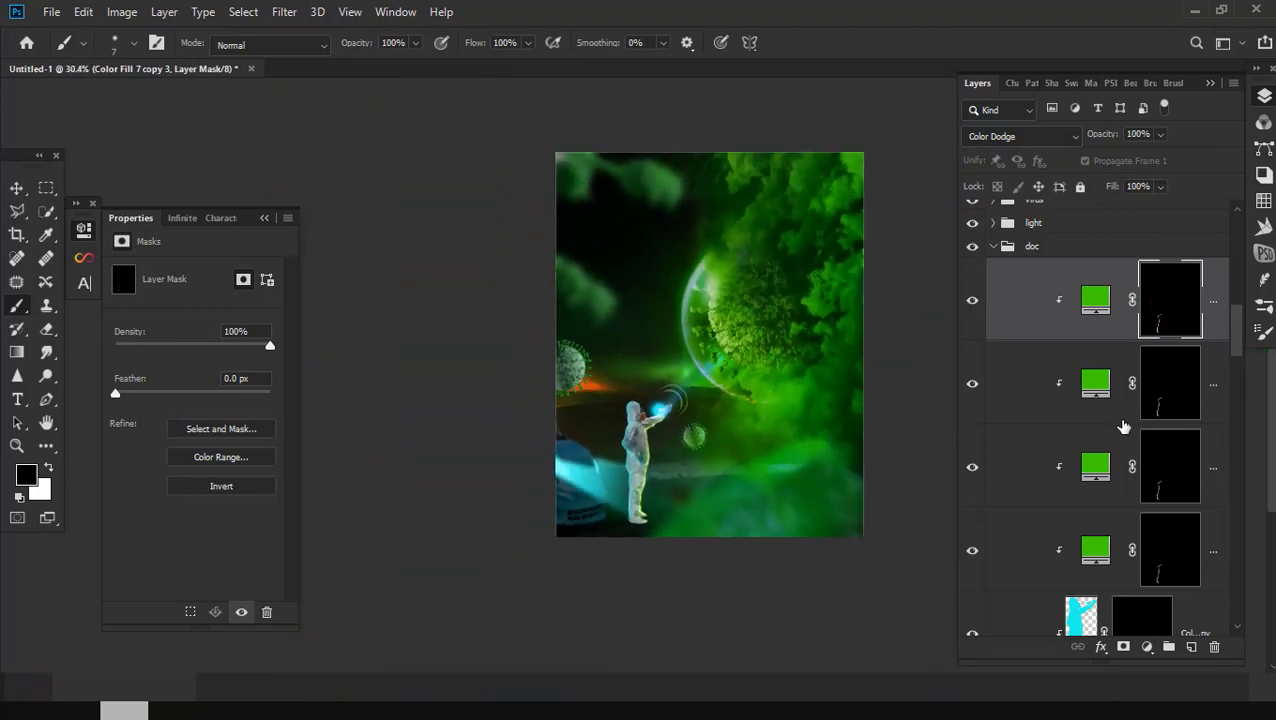
pyautogui.scroll(-4, 1165, 530)
pyautogui.scroll(-1, 1160, 450)
# Step: Add a new empty layer above Exposure 1, clipped to the layers below
pyautogui.click(1162, 395)
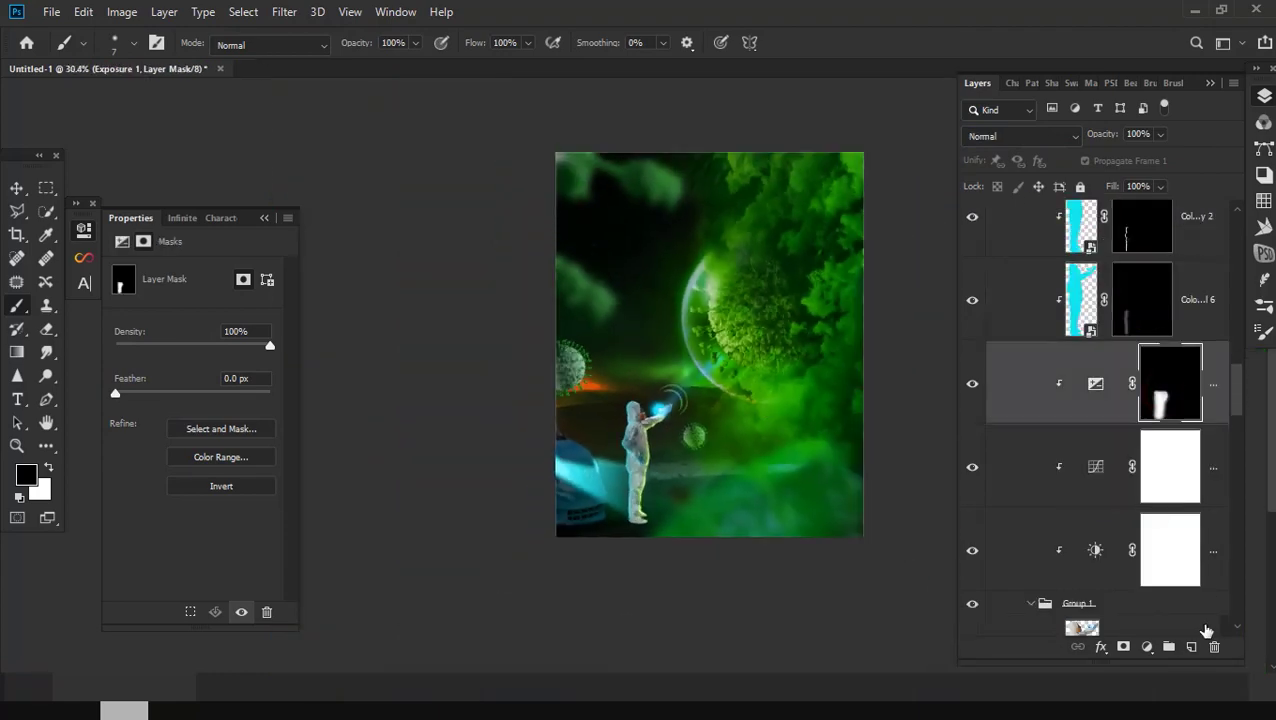
pyautogui.click(1190, 651)
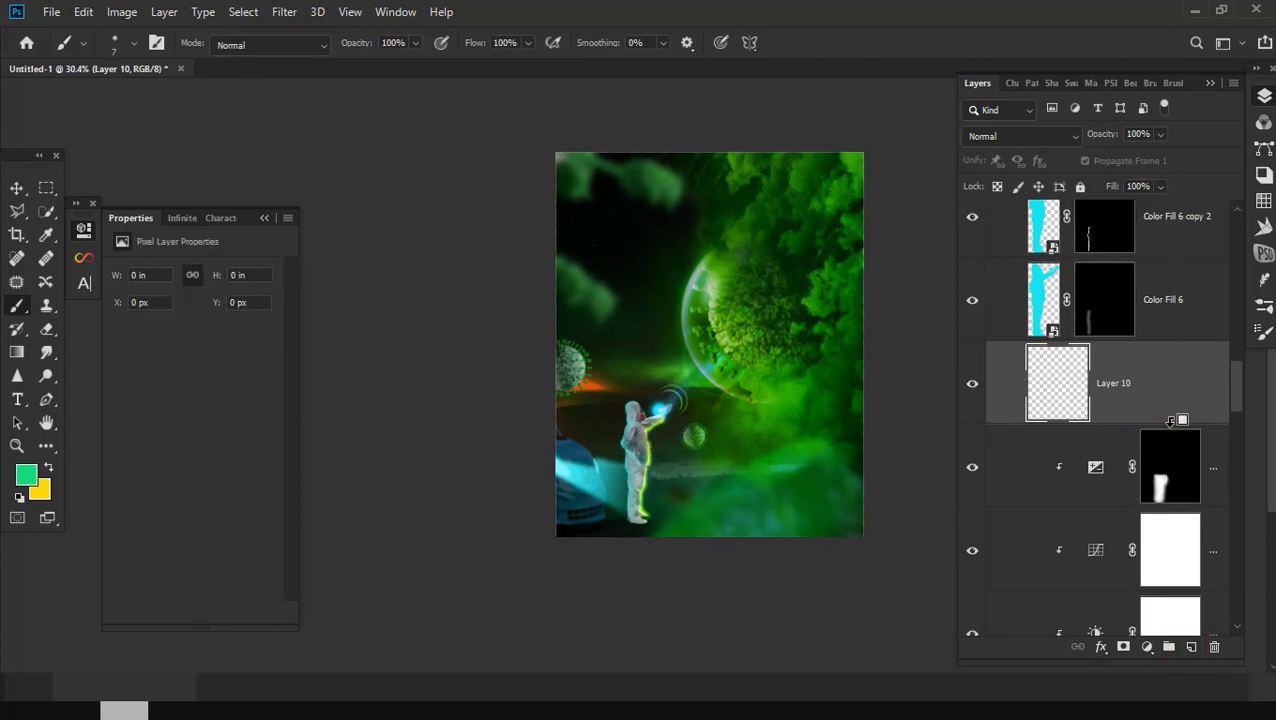
pyautogui.hotkey('ctrl', 'alt', 'g')
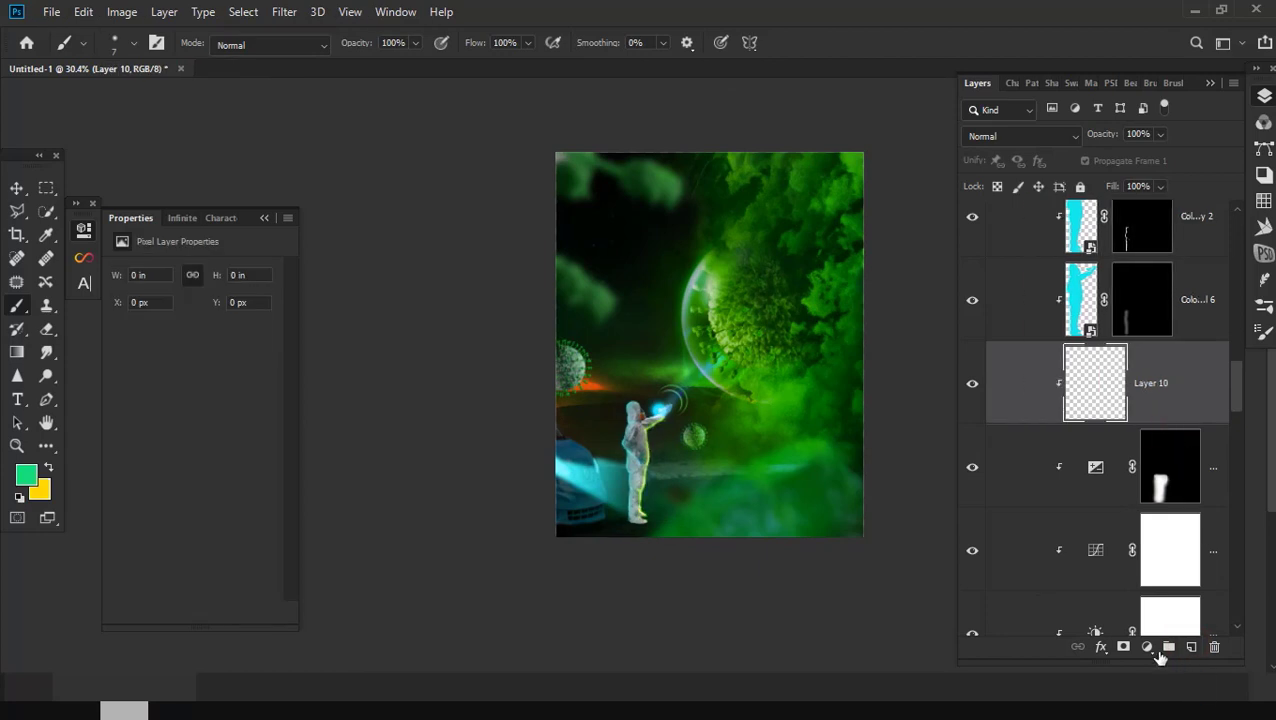
# Step: Add a near-black green solid Color Fill layer
pyautogui.click(1150, 648)
pyautogui.click(1035, 332)
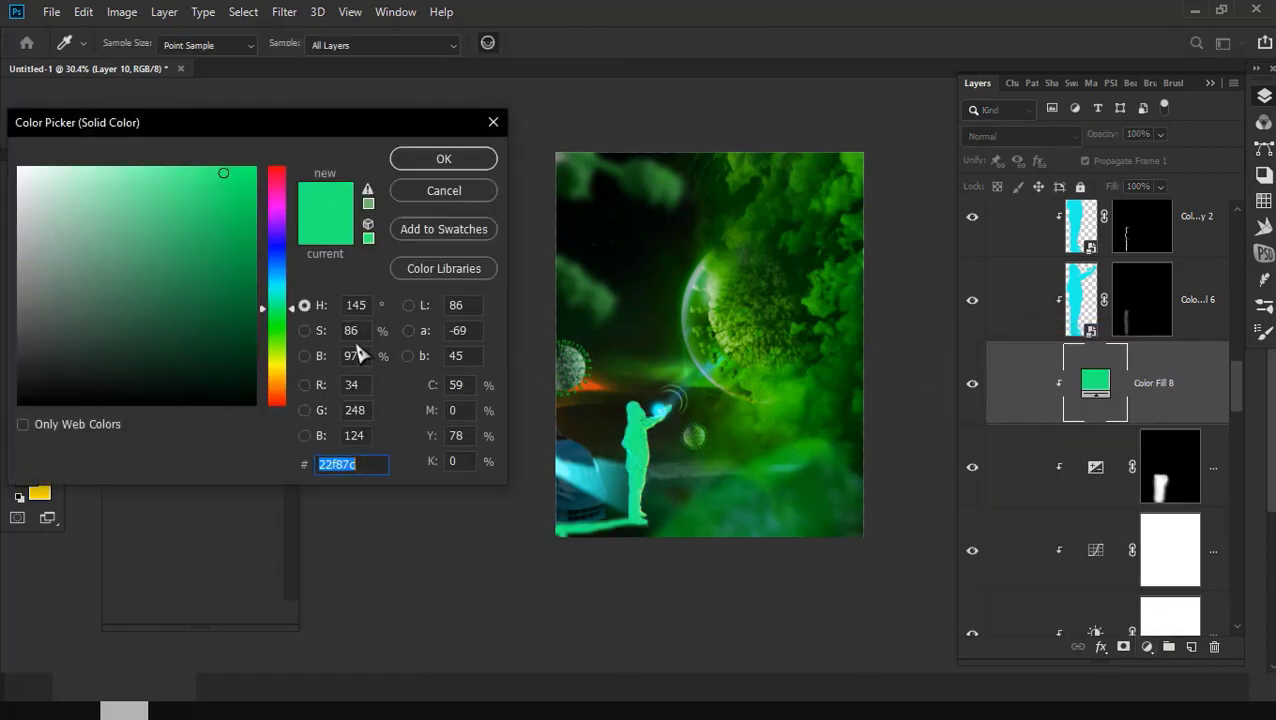
pyautogui.moveTo(229, 376); pyautogui.dragTo(223, 390)
pyautogui.click(430, 162)
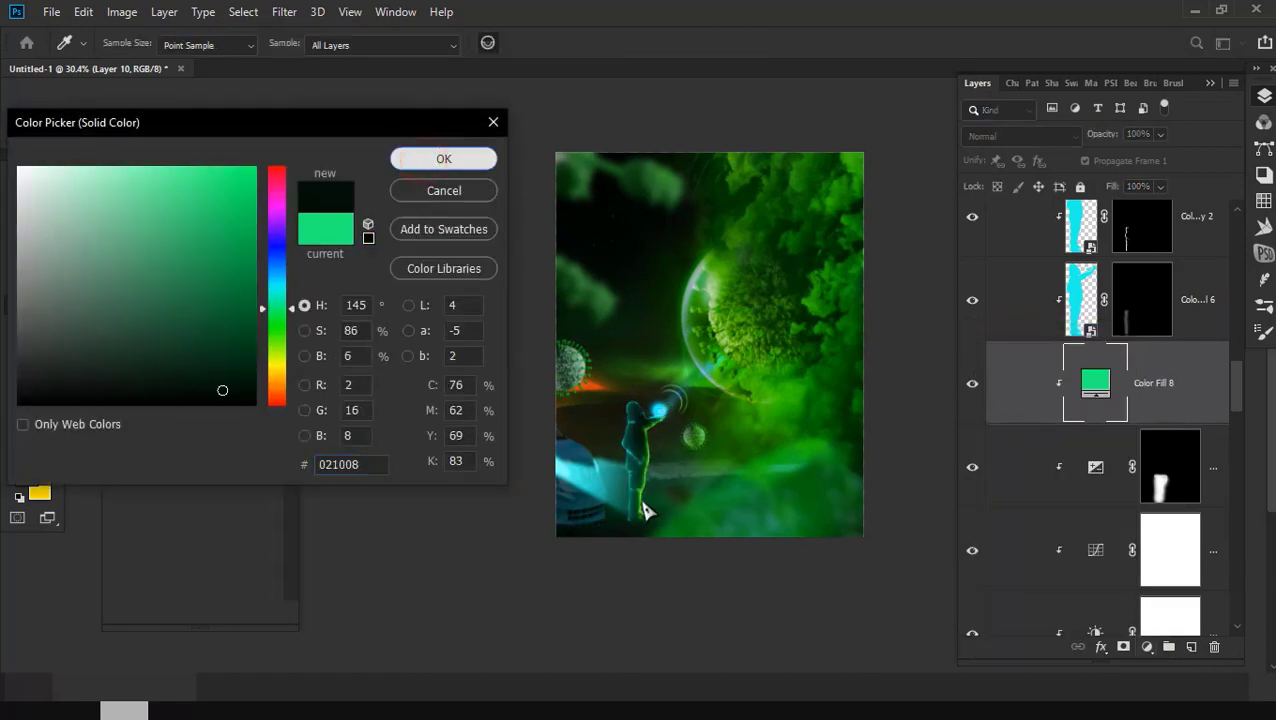
pyautogui.scroll(5, 638, 487)
pyautogui.scroll(-3, 638, 487)
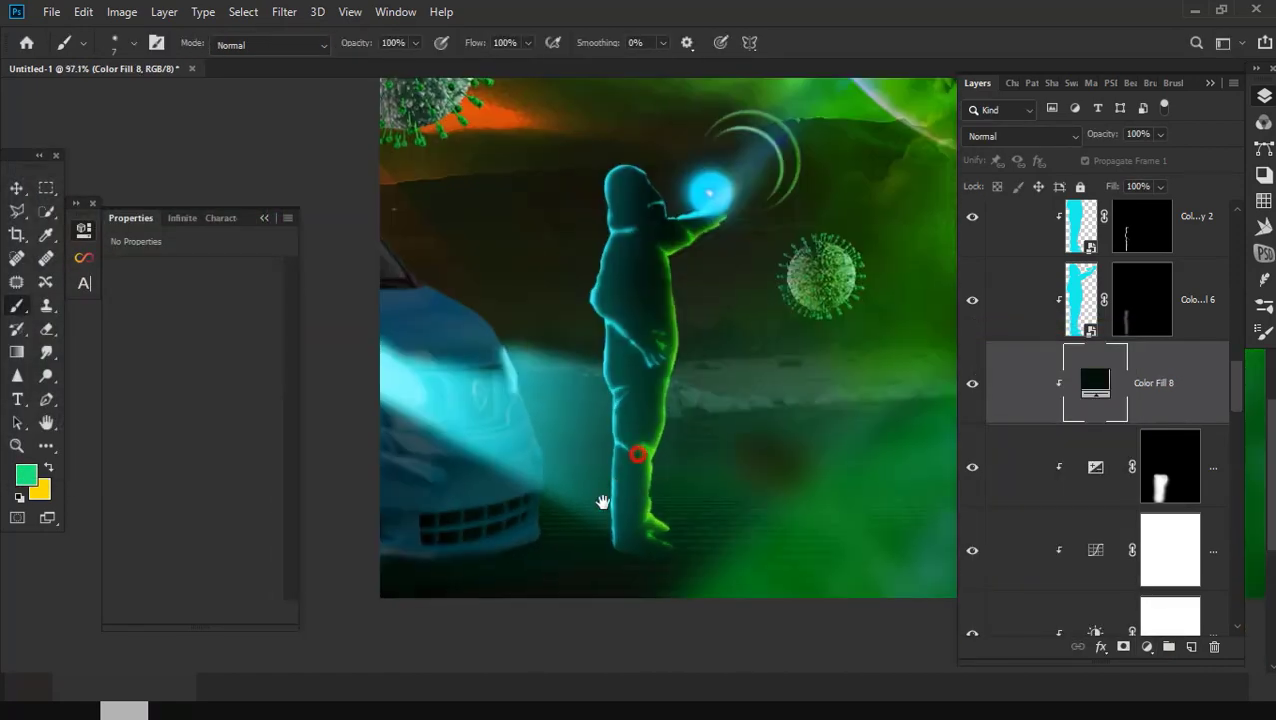
# Step: Give the dark fill layer a black mask that hides it, without rasterizing
pyautogui.click(1123, 647)
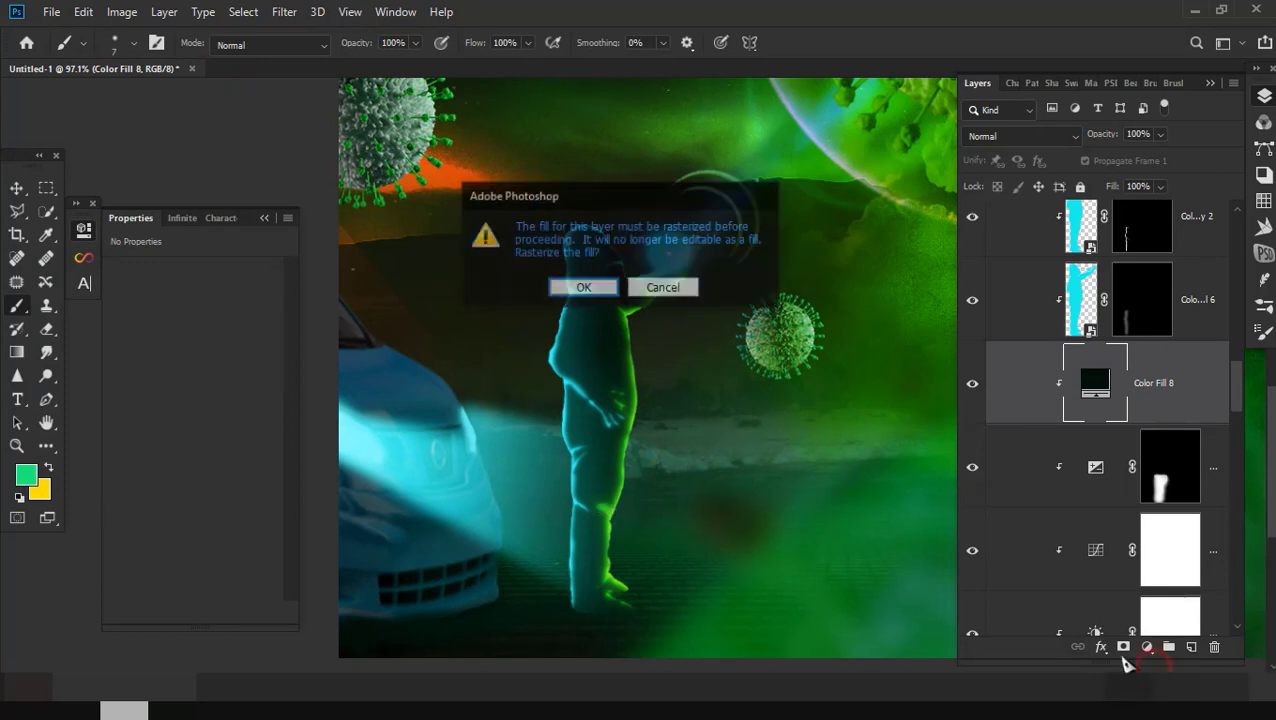
pyautogui.click(661, 288)
pyautogui.keyDown('alt'); pyautogui.click(1123, 647); pyautogui.keyUp('alt')
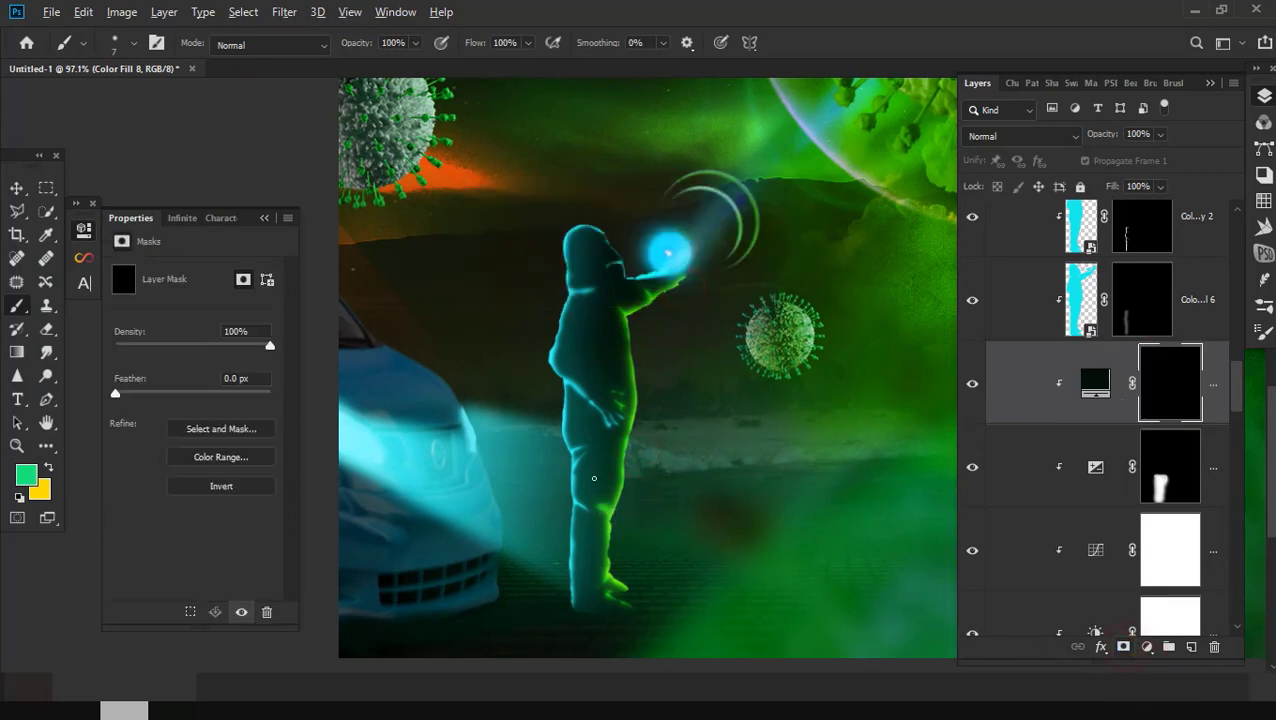
pyautogui.press('d')
pyautogui.scroll(2, 652, 505)
# Step: Set the brush size to 64 px
pyautogui.rightClick(652, 505)
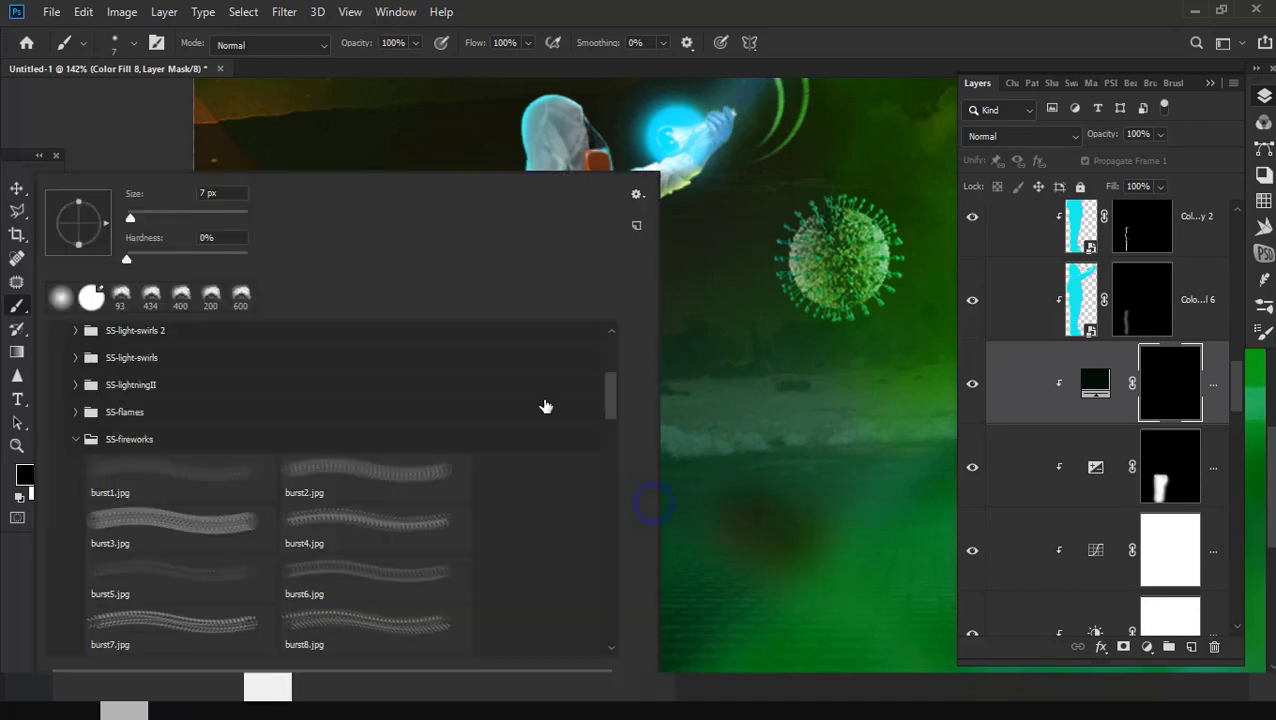
pyautogui.write('64')
pyautogui.press('Return')
pyautogui.scroll(-2, 644, 470)
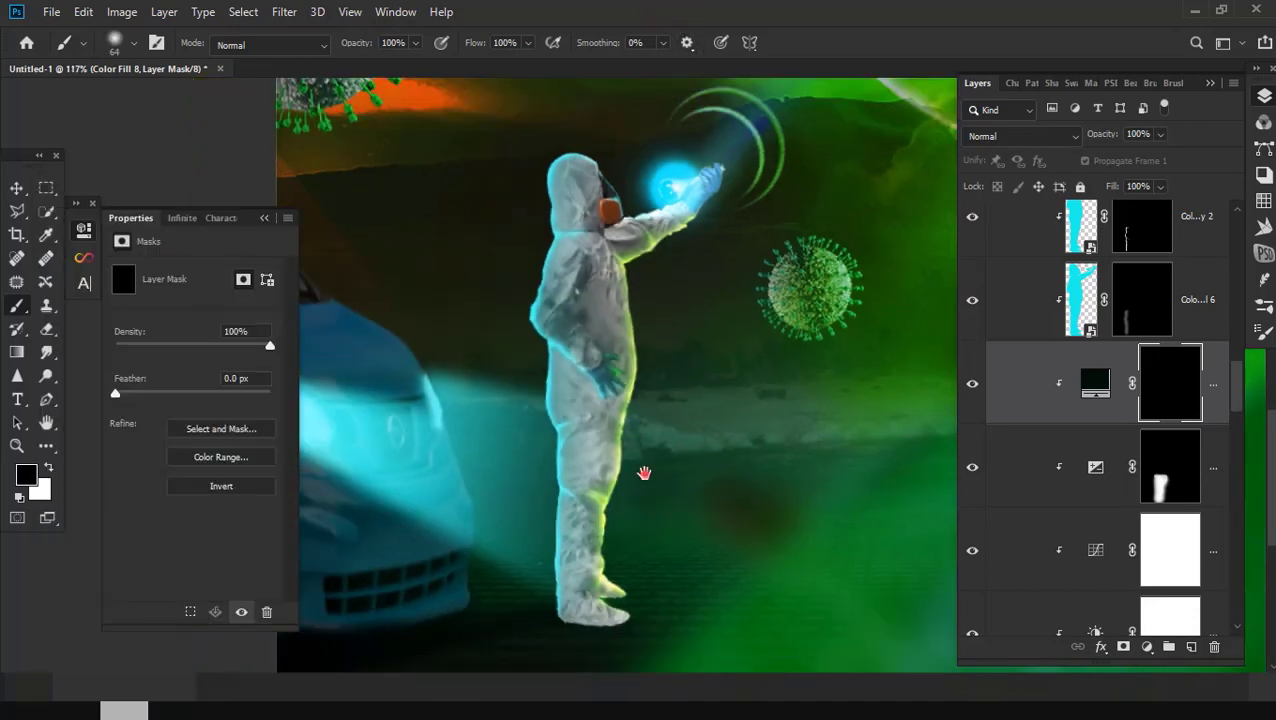
pyautogui.scroll(3, 641, 498)
pyautogui.scroll(2, 641, 504)
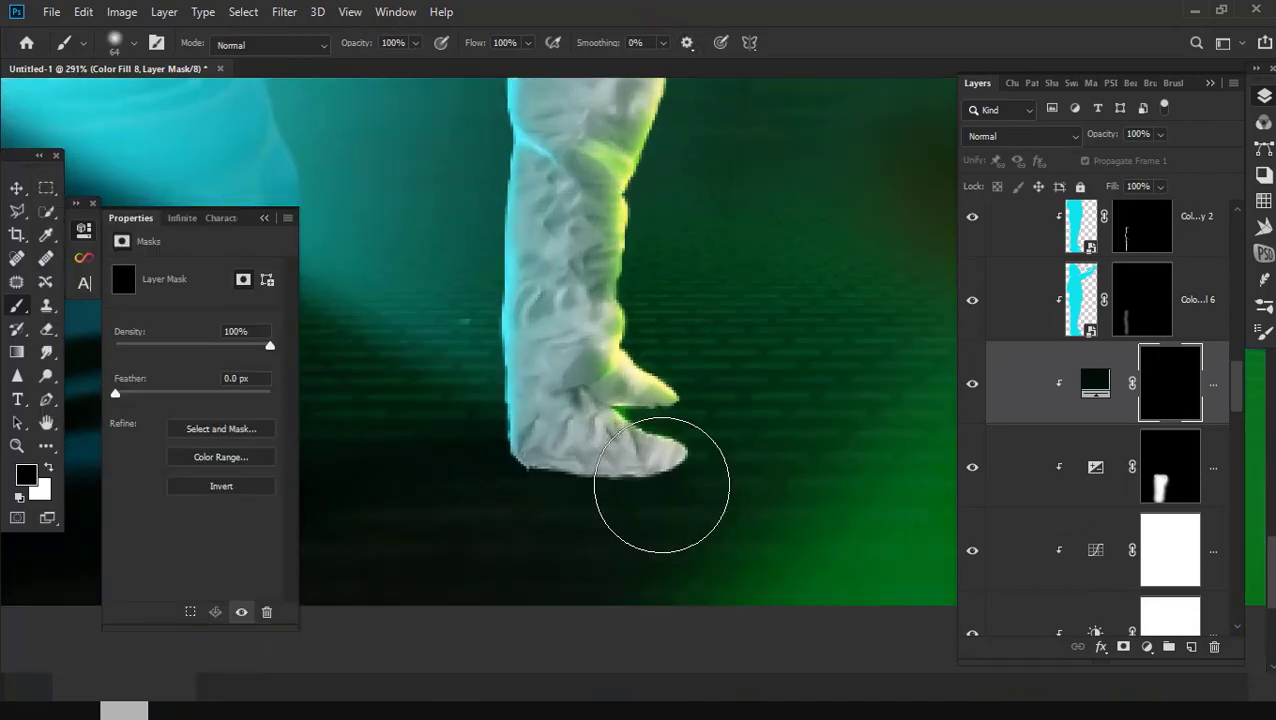
# Step: Paint the dark fill in at 35% opacity under the foot, along the leg and over the torso
pyautogui.press('x')
pyautogui.moveTo(664, 487)
pyautogui.mouseDown()
pyautogui.moveTo(607, 513)
pyautogui.moveTo(525, 495)
pyautogui.mouseUp()
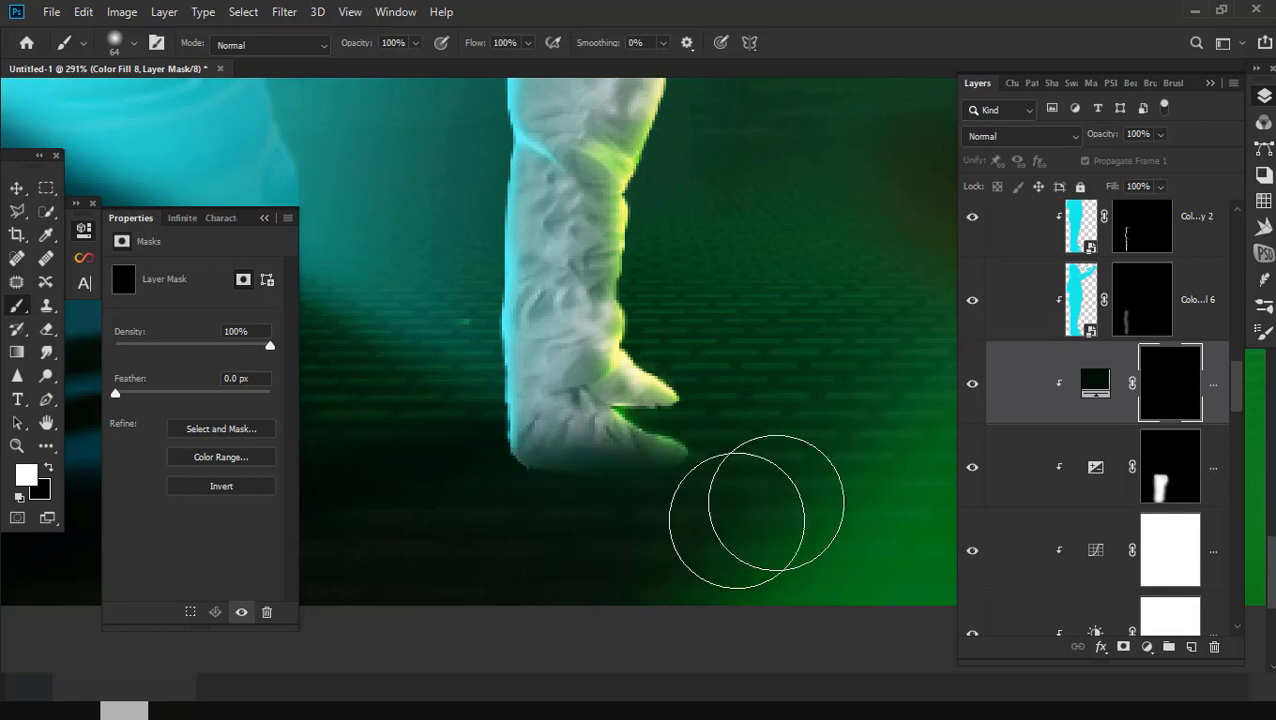
pyautogui.write('35')
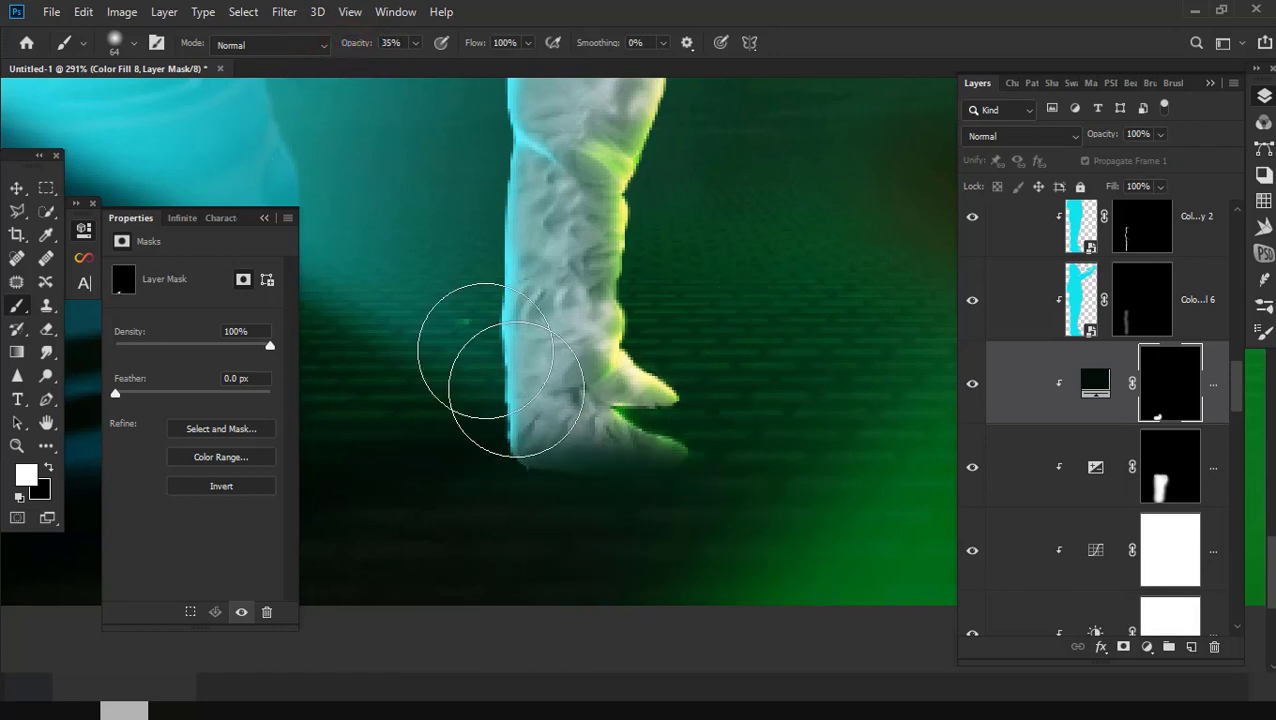
pyautogui.moveTo(570, 379)
pyautogui.mouseDown()
pyautogui.moveTo(541, 251)
pyautogui.moveTo(556, 178)
pyautogui.mouseUp()
pyautogui.scroll(-2, 557, 501)
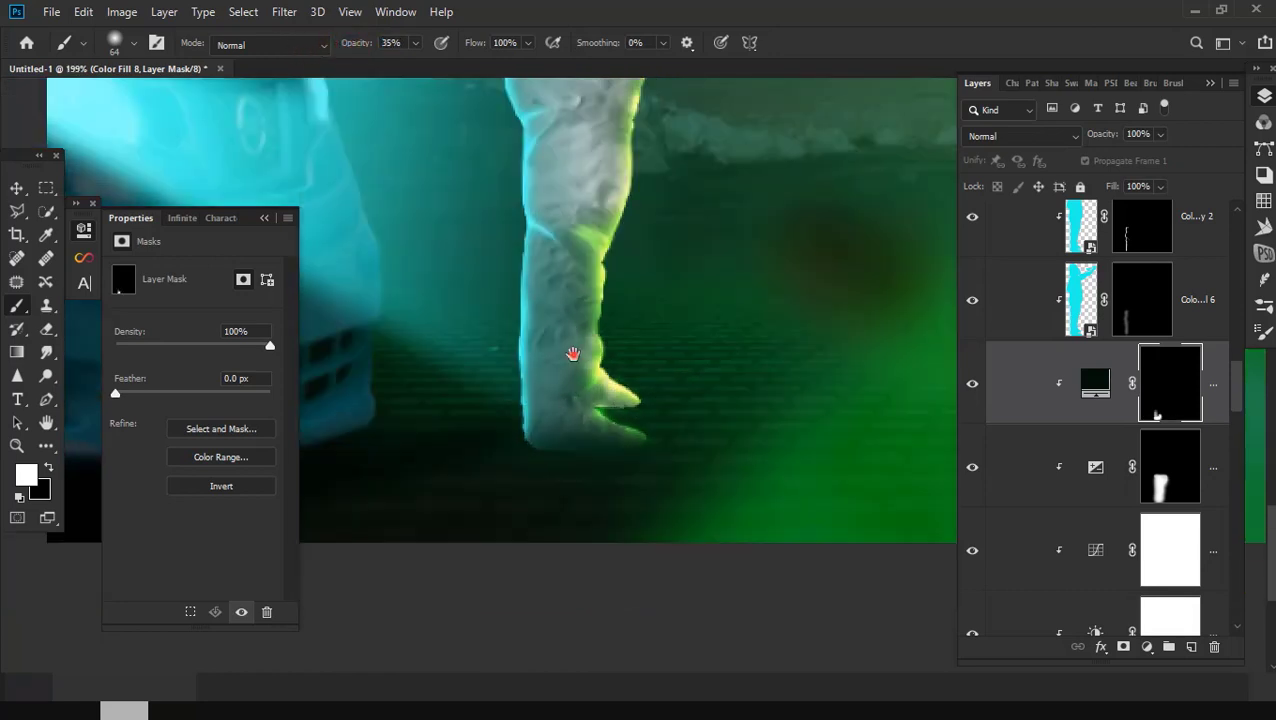
pyautogui.moveTo(548, 525); pyautogui.dragTo(550, 632)
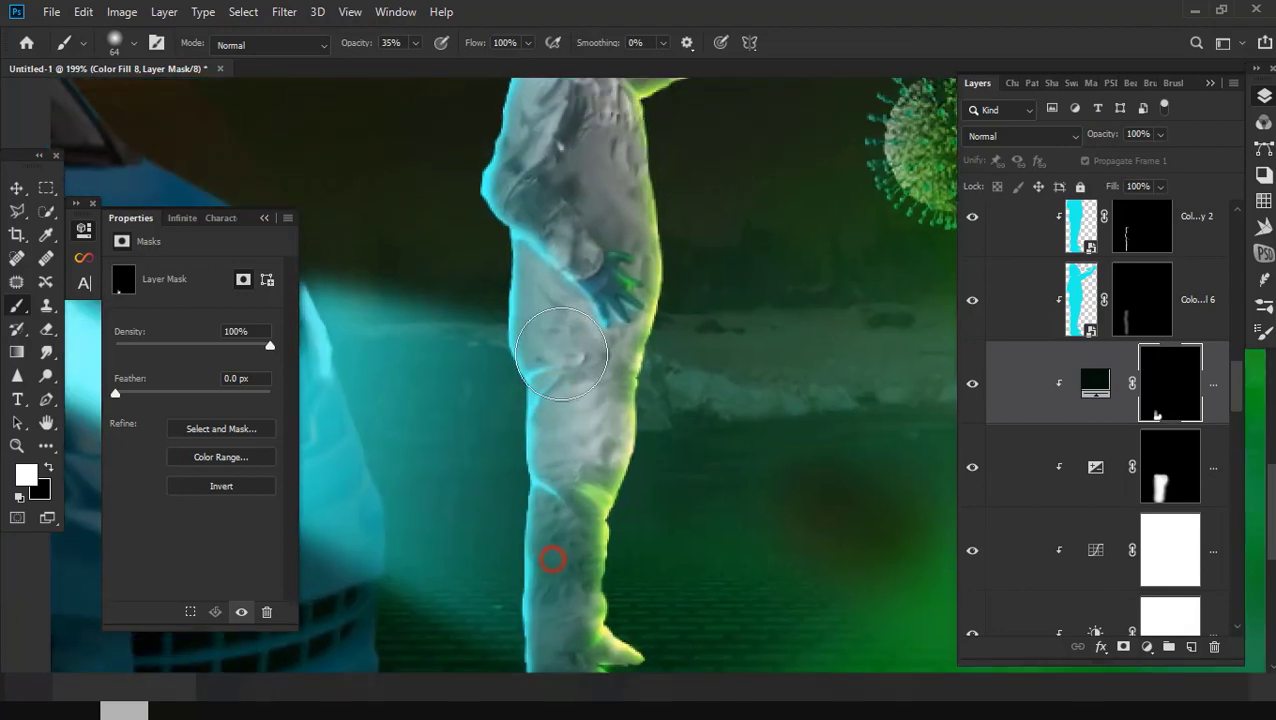
pyautogui.moveTo(530, 300)
pyautogui.mouseDown()
pyautogui.moveTo(598, 385)
pyautogui.moveTo(578, 379)
pyautogui.moveTo(613, 457)
pyautogui.mouseUp()
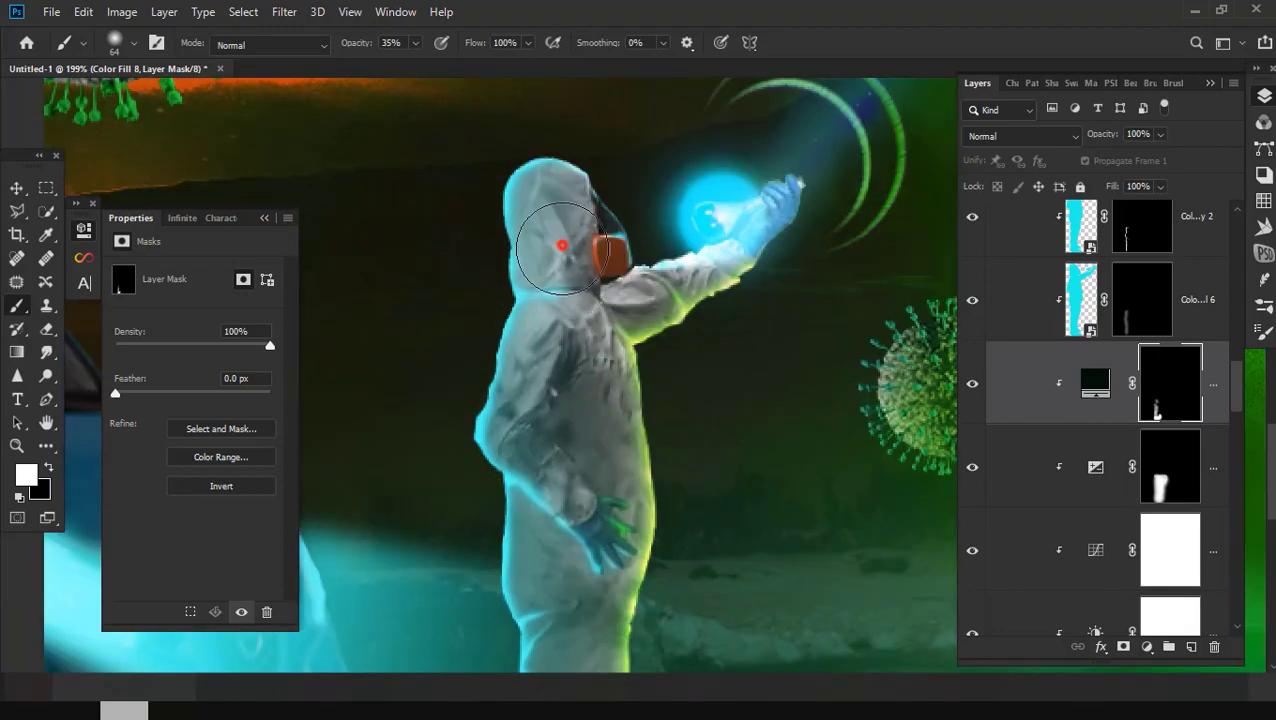
# Step: Collapse the clouds group and delete the empty Layer 3
pyautogui.scroll(-5, 644, 492)
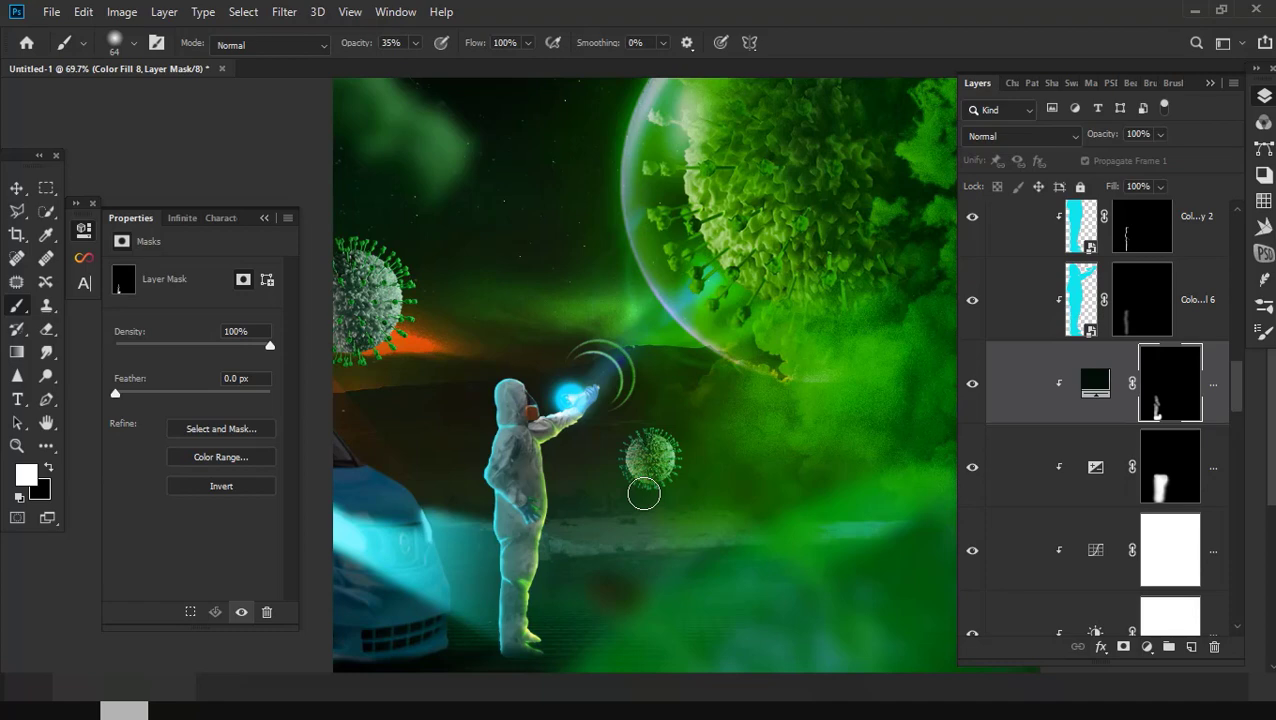
pyautogui.scroll(-3, 680, 480)
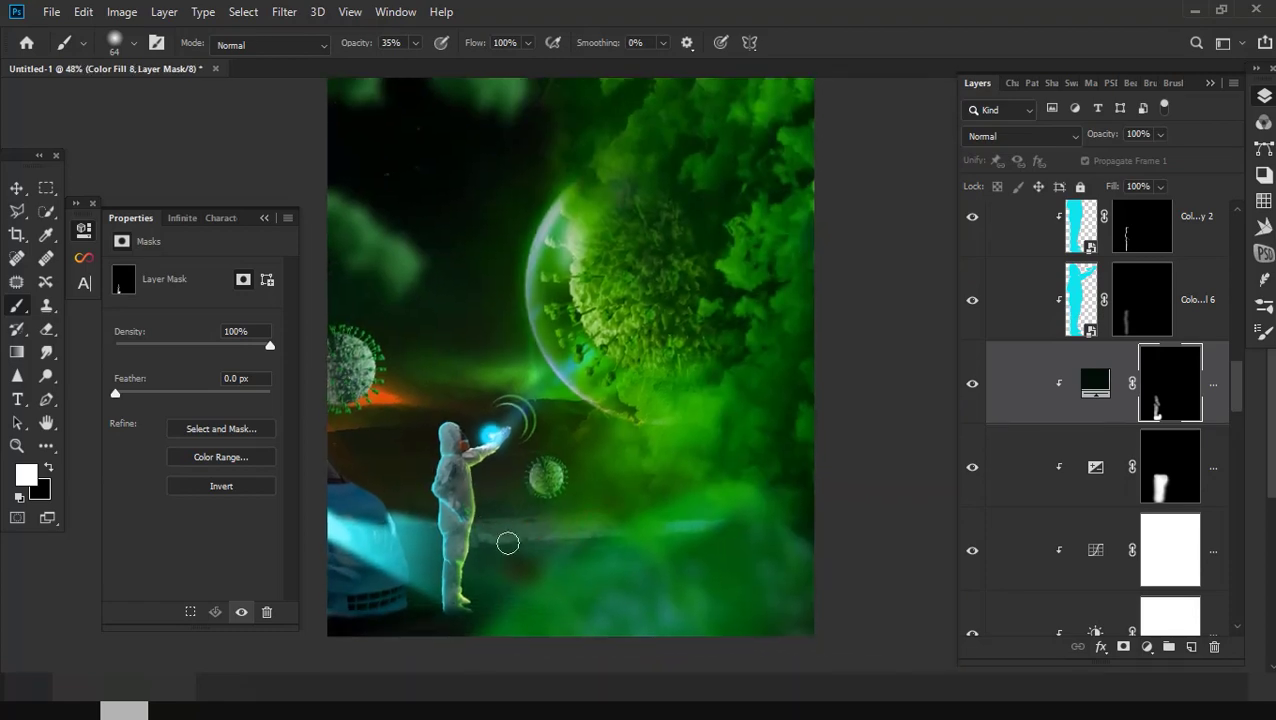
pyautogui.scroll(5, 495, 515)
pyautogui.scroll(1, 500, 500)
pyautogui.scroll(-1, 510, 506)
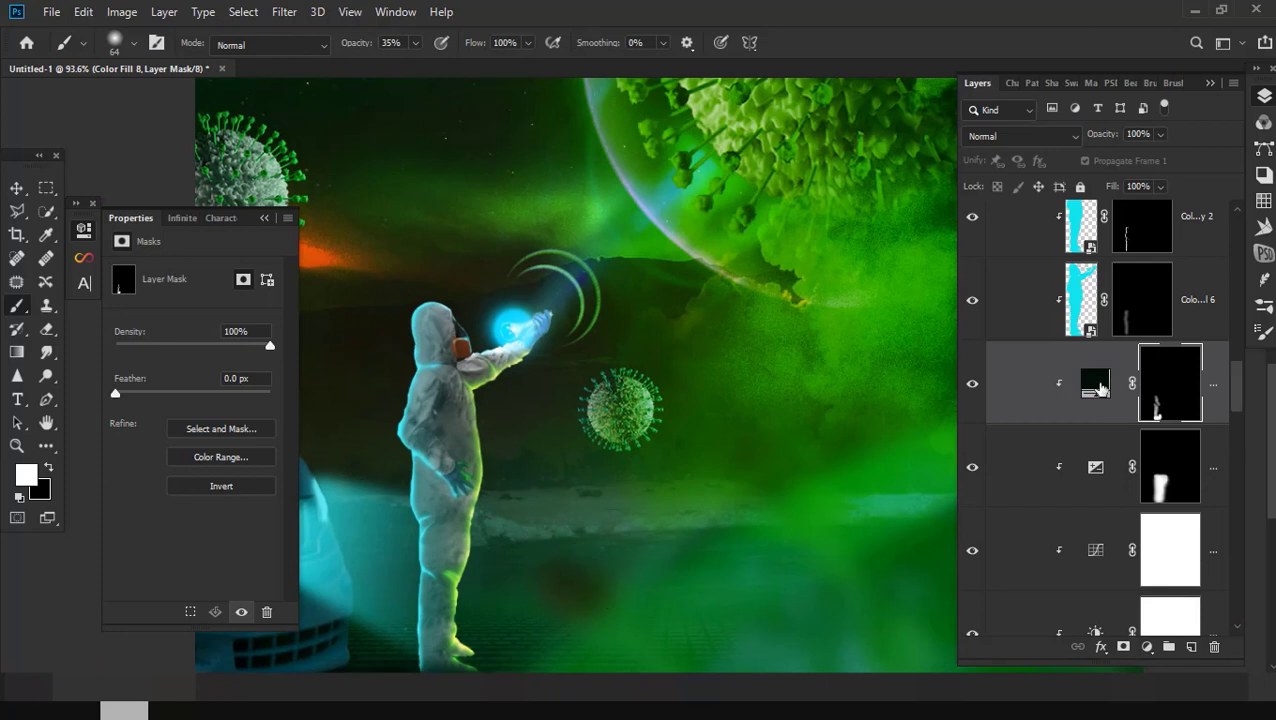
pyautogui.scroll(5, 1178, 485)
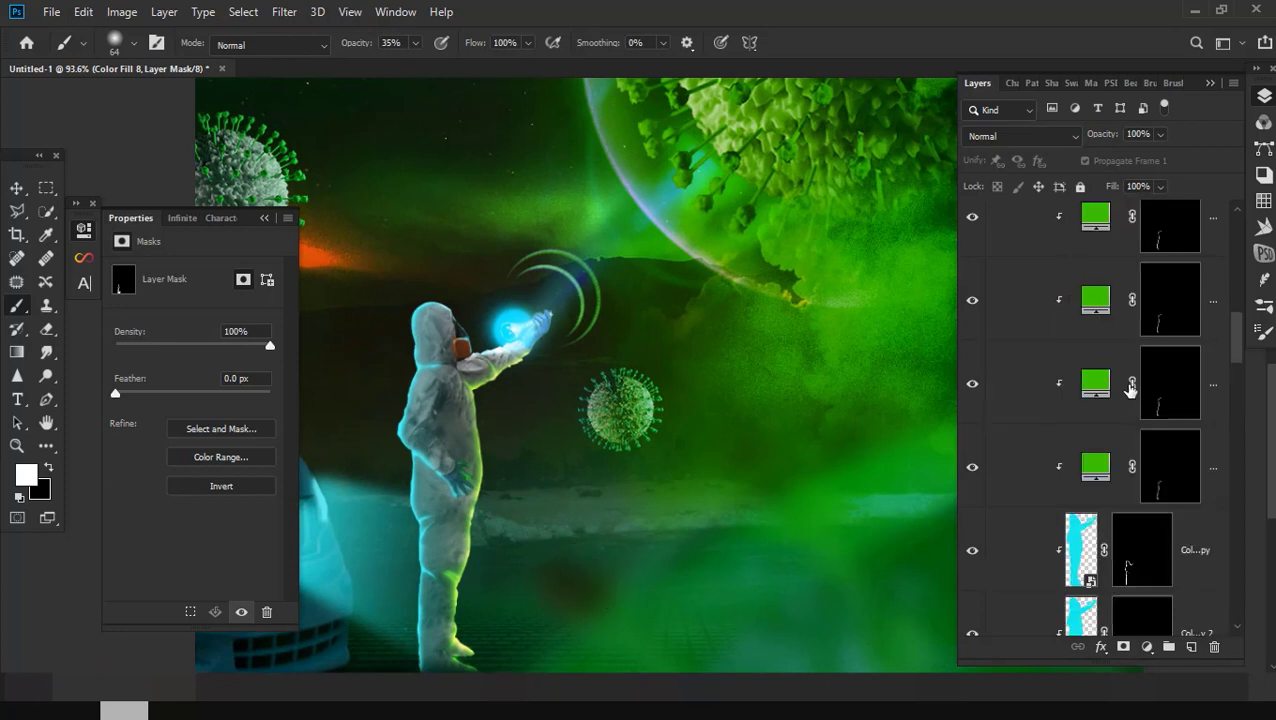
pyautogui.scroll(-2, 660, 300)
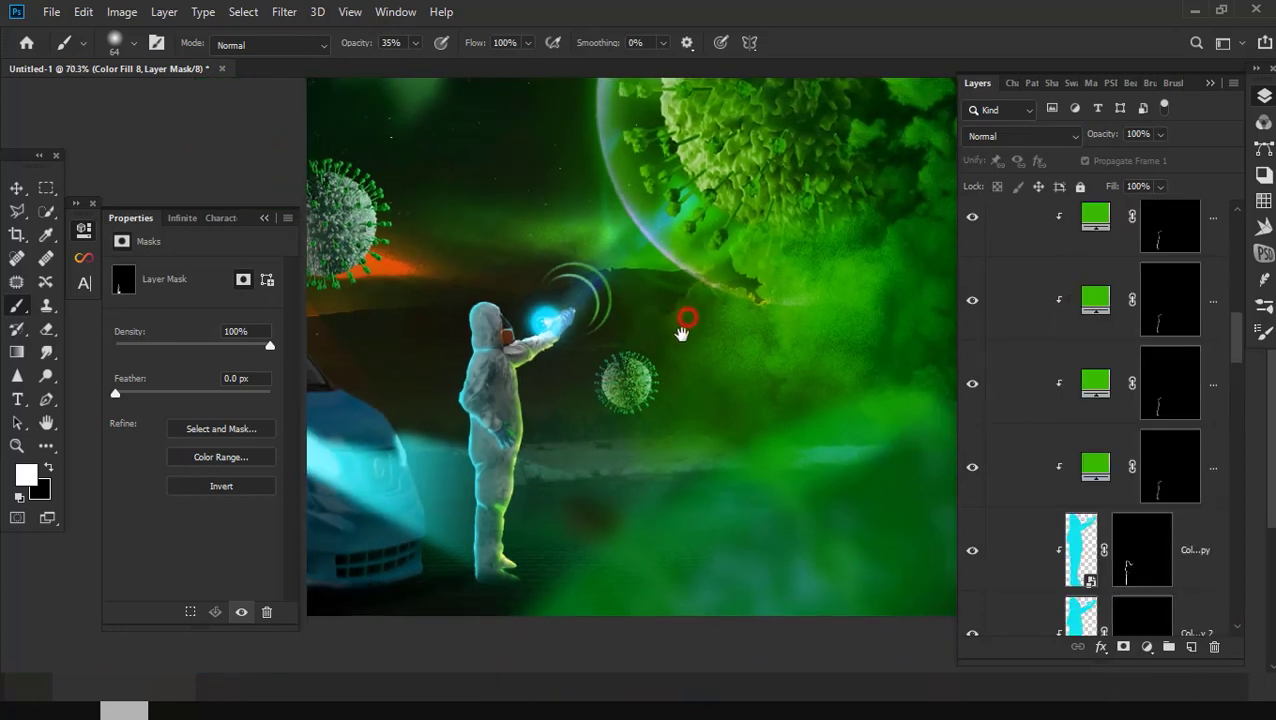
pyautogui.scroll(2, 1008, 384)
pyautogui.scroll(3, 1065, 380)
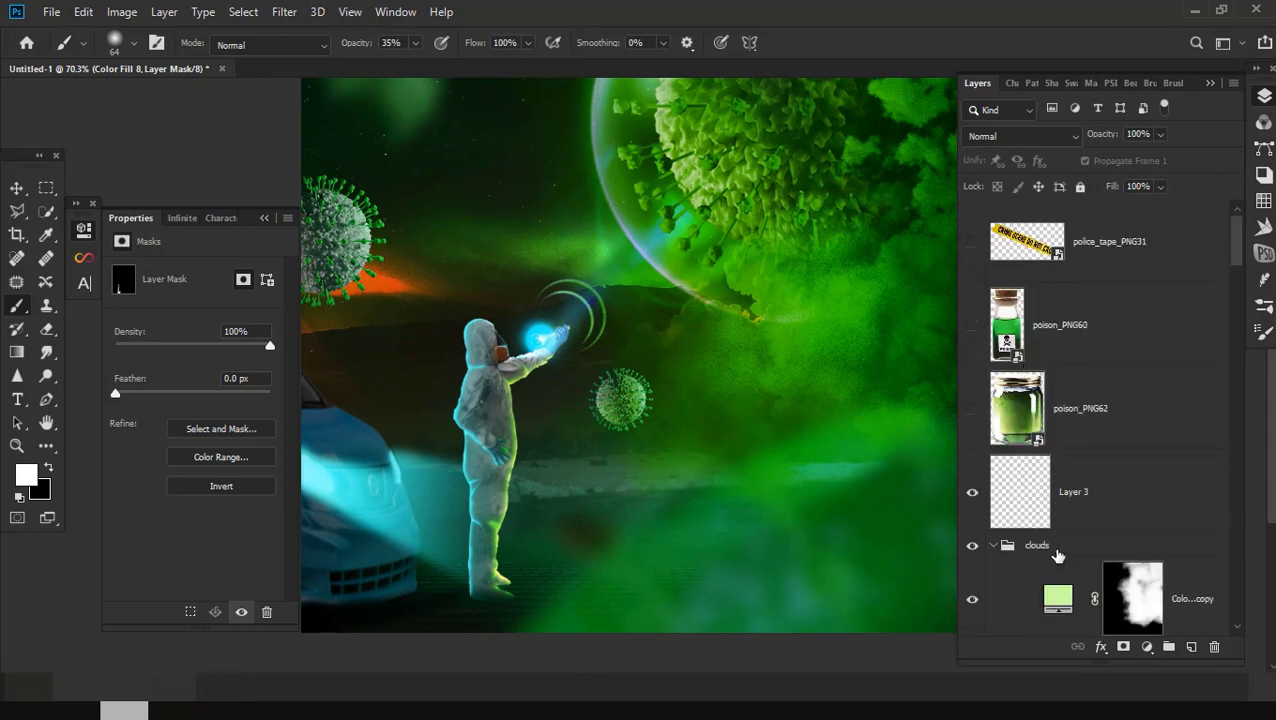
pyautogui.click(992, 546)
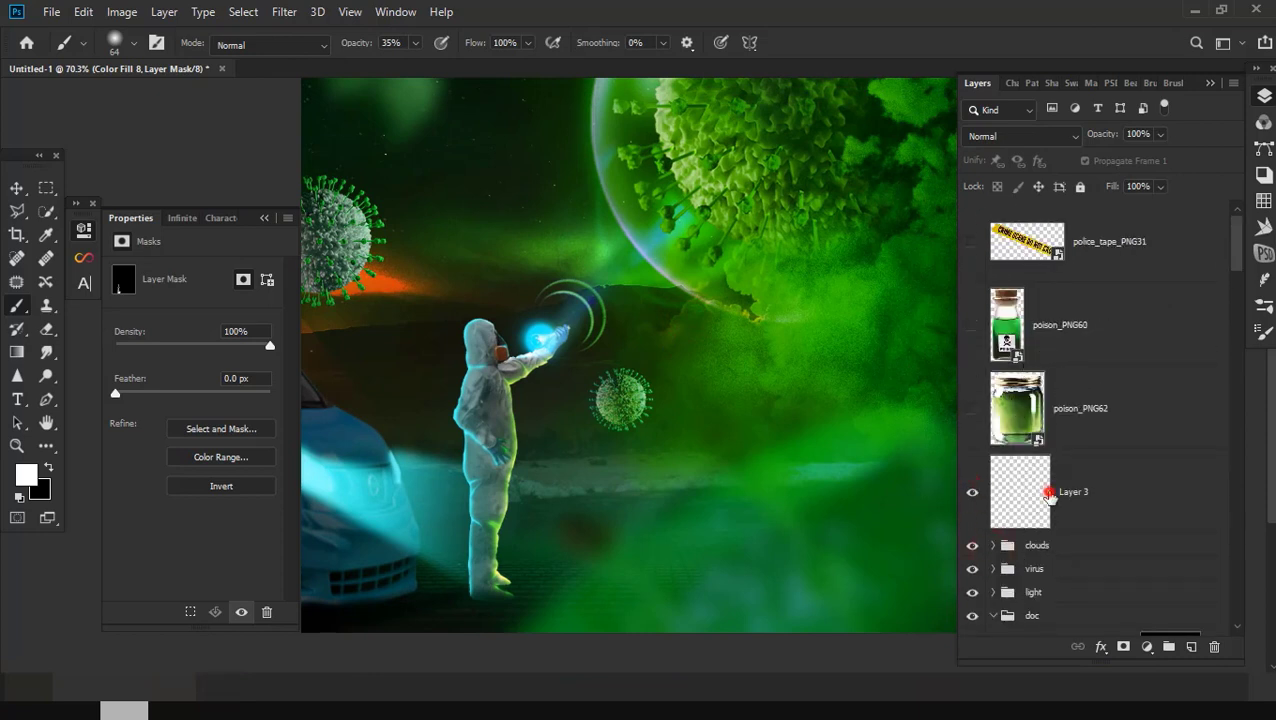
pyautogui.moveTo(1049, 494); pyautogui.dragTo(1214, 646)
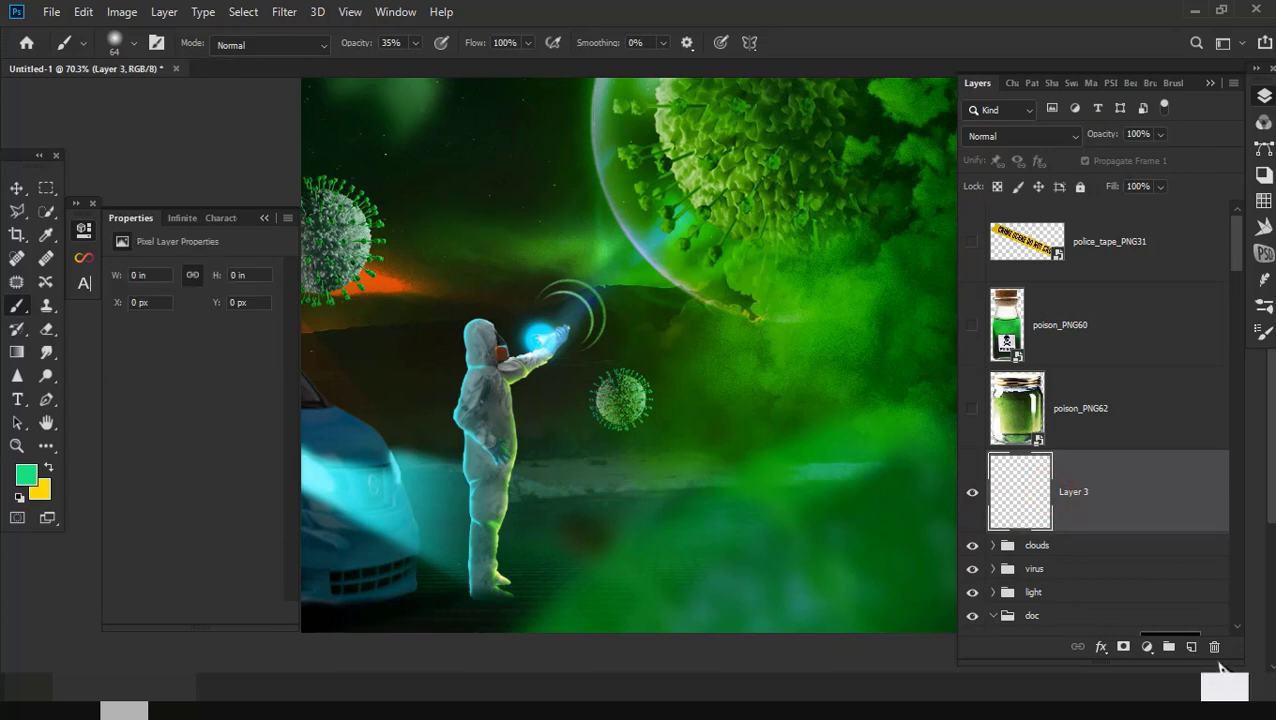
# Step: Select and show the poison_PNG62 jar layer, ready to move it
pyautogui.click(1028, 418)
pyautogui.click(971, 410)
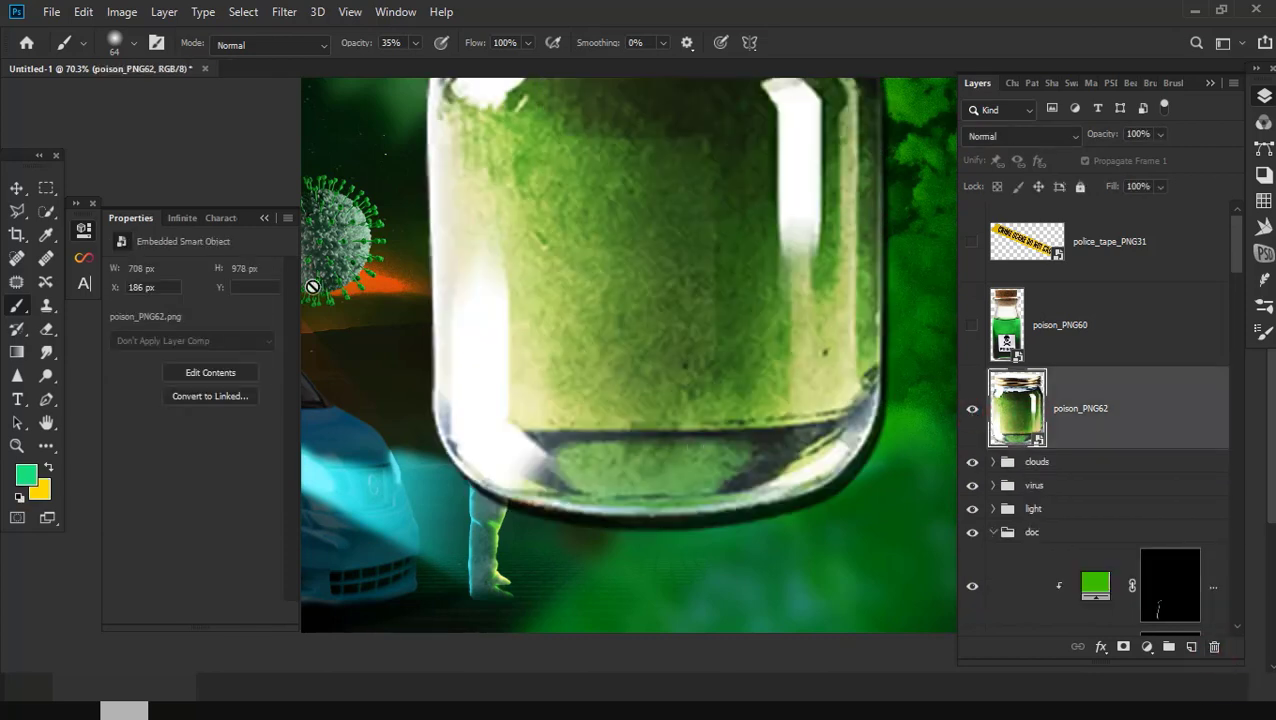
pyautogui.click(17, 189)
pyautogui.click(889, 535)
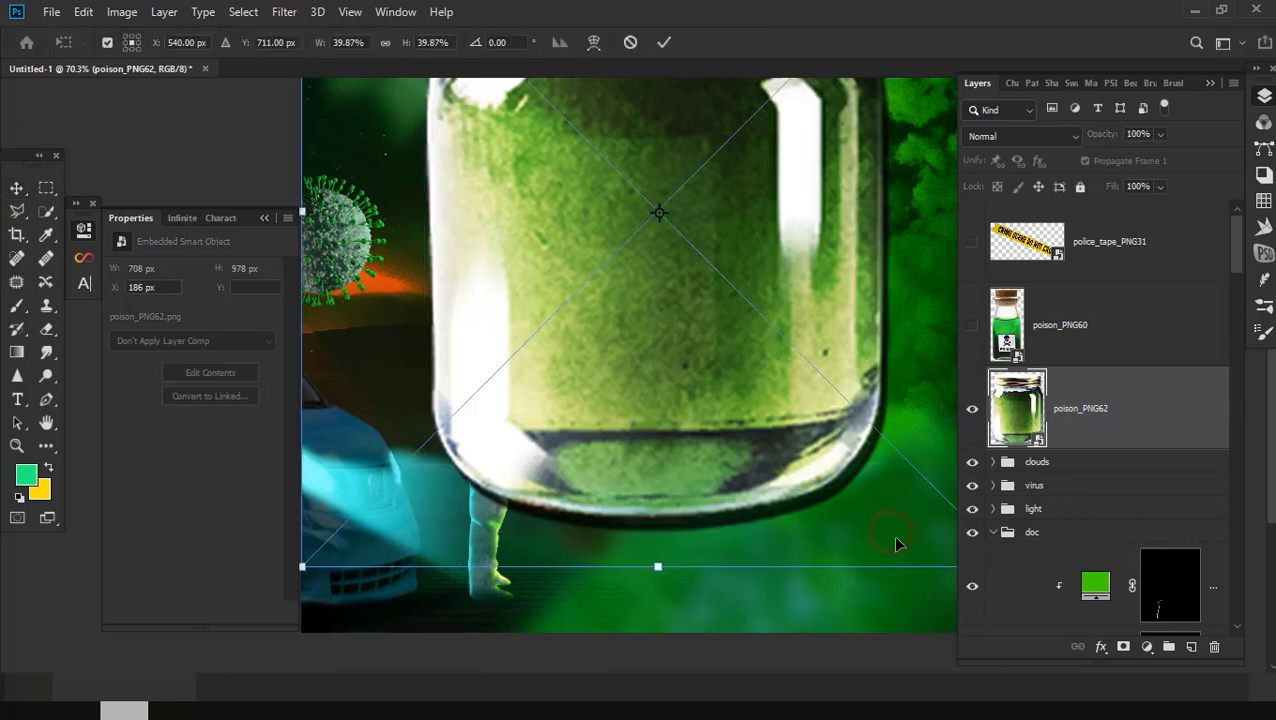
# Step: Shrink the jar to a tiny size beside the figure's foot and shrink the white label patch
pyautogui.hotkey('ctrl', '0')
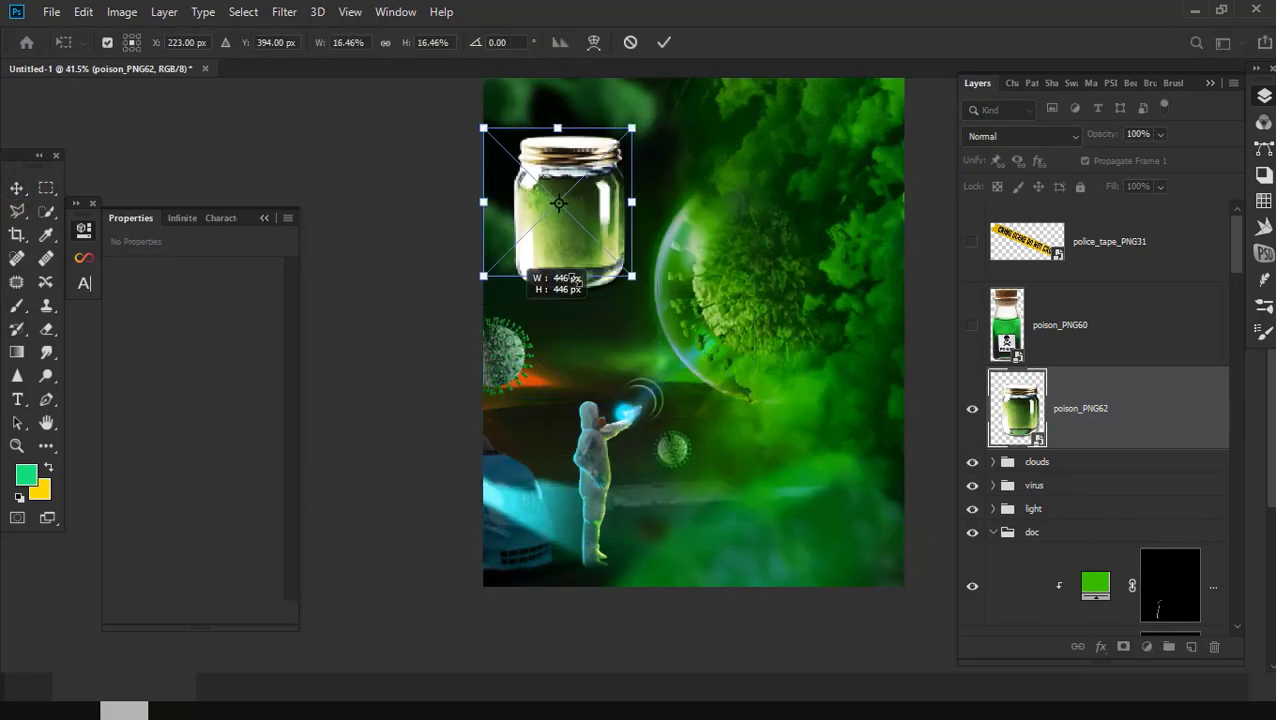
pyautogui.moveTo(904, 548)
pyautogui.mouseDown()
pyautogui.moveTo(539, 183)
pyautogui.moveTo(625, 539)
pyautogui.mouseUp()
pyautogui.scroll(5, 645, 563)
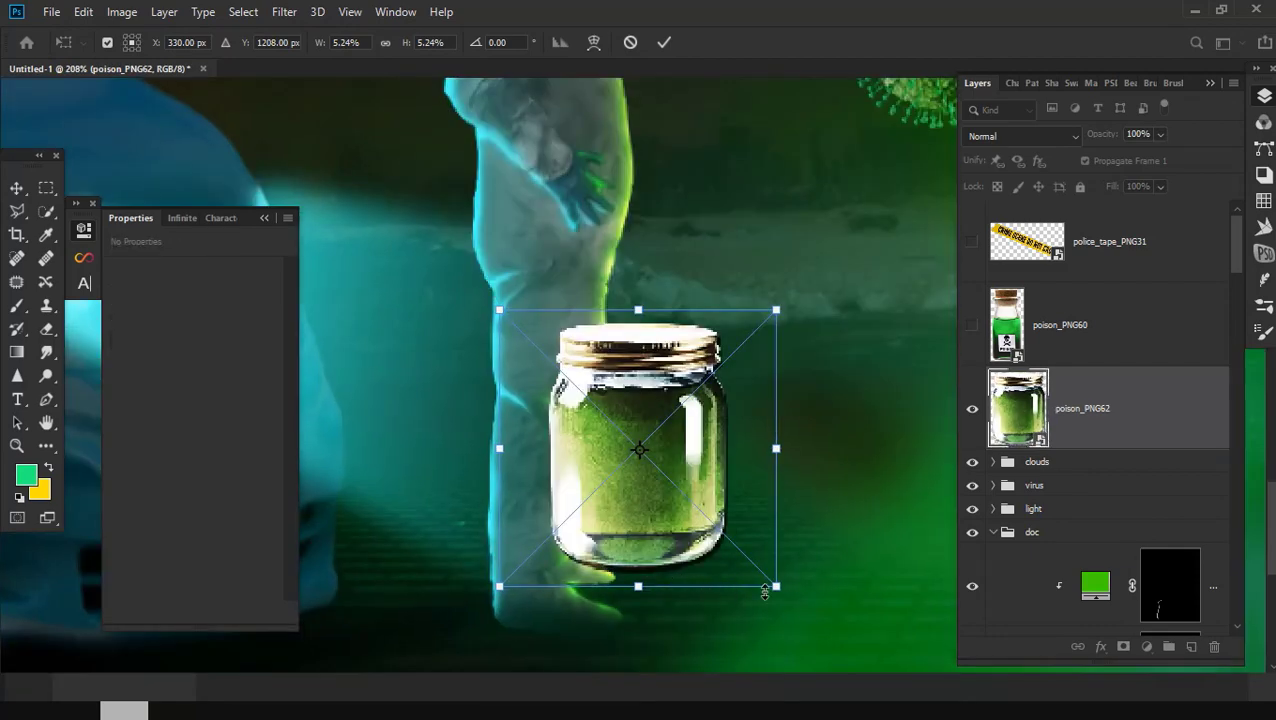
pyautogui.moveTo(777, 588)
pyautogui.mouseDown()
pyautogui.moveTo(584, 390)
pyautogui.moveTo(447, 549)
pyautogui.mouseUp()
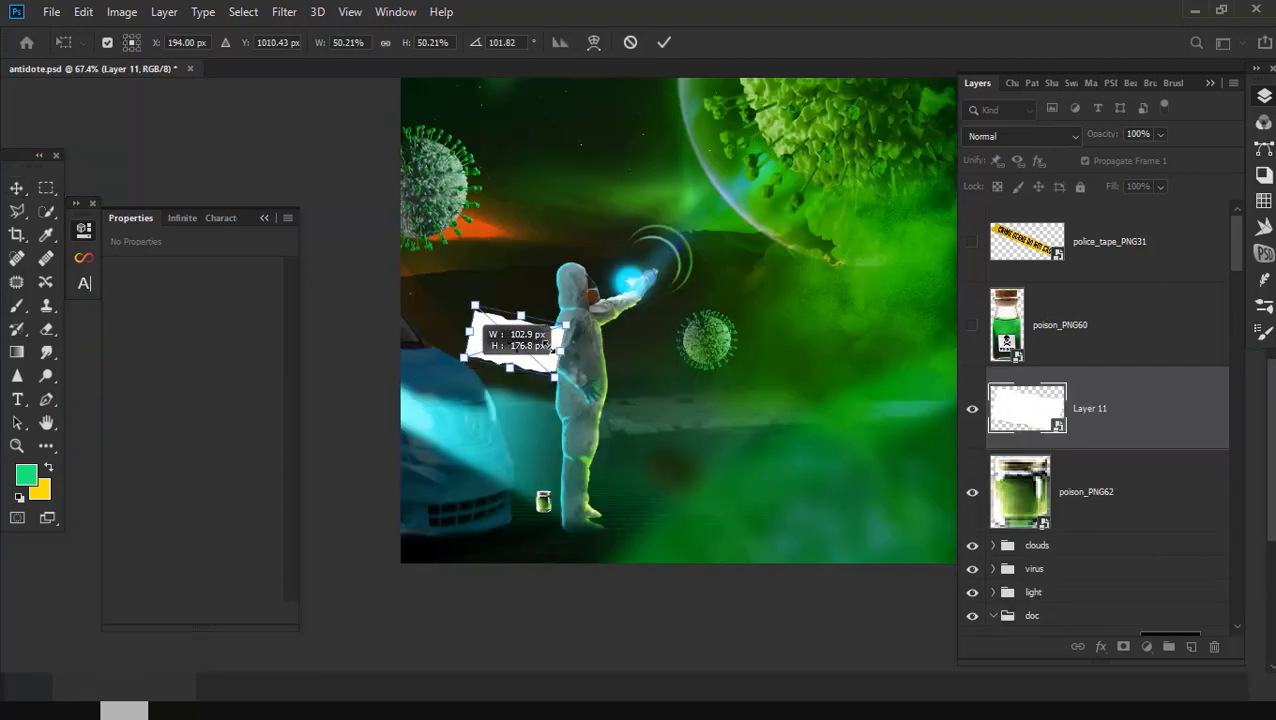
pyautogui.moveTo(548, 345); pyautogui.dragTo(522, 335)
pyautogui.scroll(5, 607, 555)
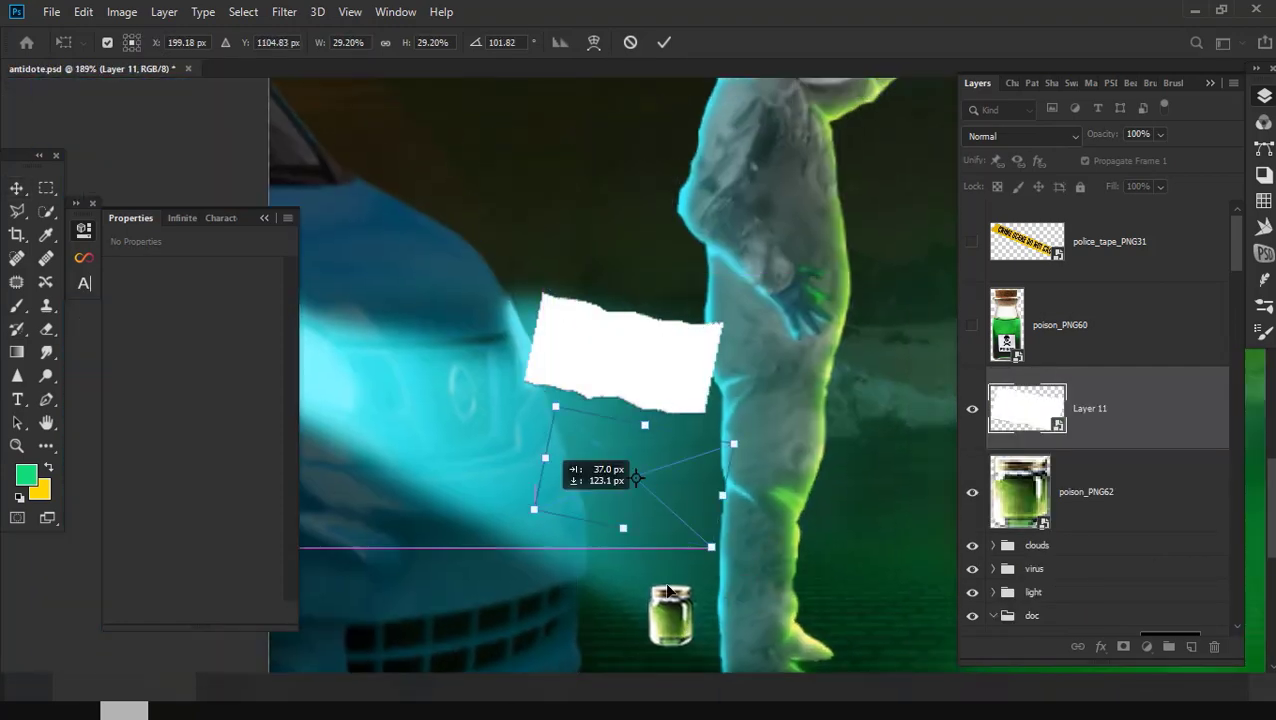
# Step: Move, scale and rotate the white Layer 11 patch to sit level on the small jar
pyautogui.moveTo(545, 110); pyautogui.dragTo(600, 598)
pyautogui.scroll(2, 760, 625)
pyautogui.scroll(-2, 760, 625)
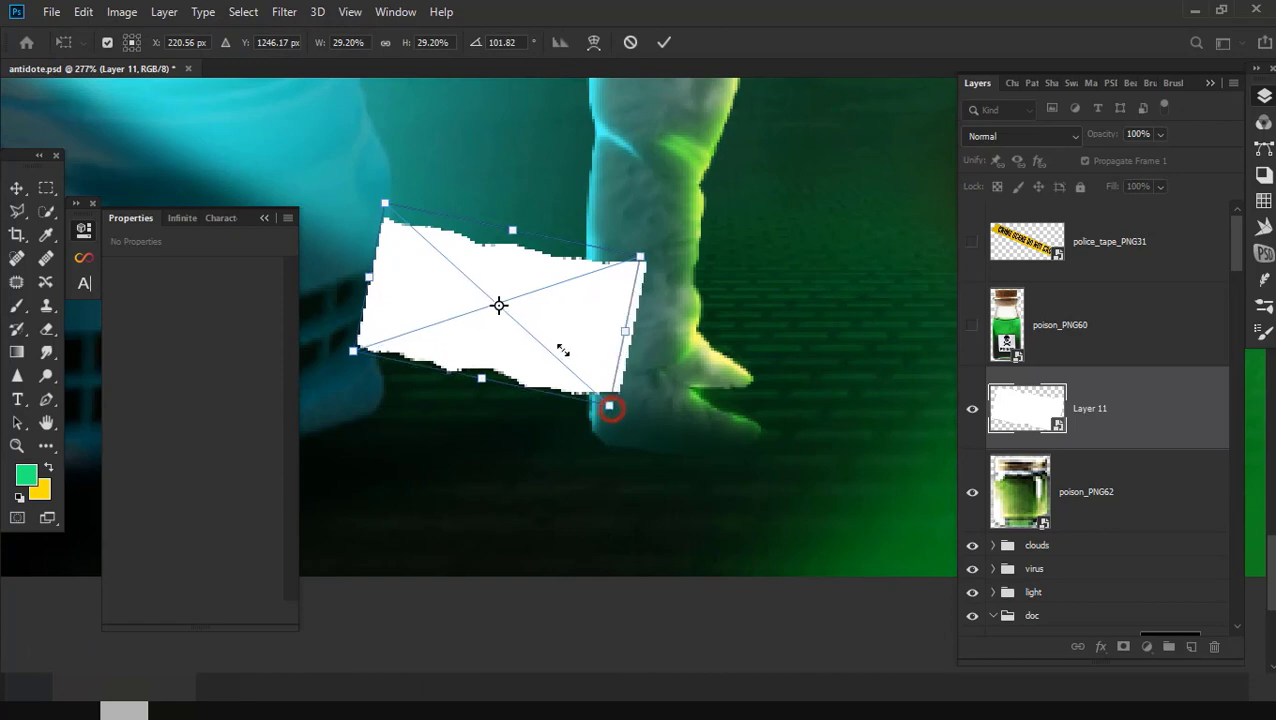
pyautogui.moveTo(607, 407)
pyautogui.mouseDown()
pyautogui.moveTo(470, 278)
pyautogui.moveTo(528, 362)
pyautogui.mouseUp()
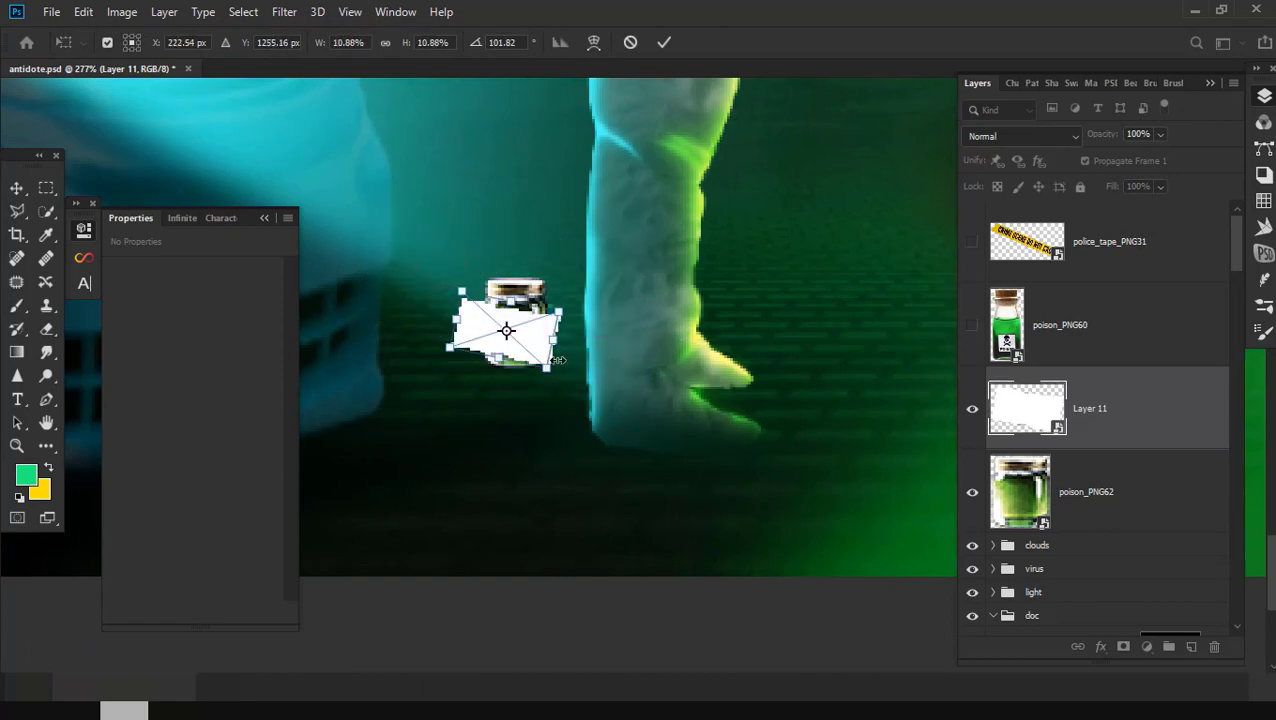
pyautogui.scroll(4, 528, 362)
pyautogui.moveTo(671, 407); pyautogui.dragTo(546, 395)
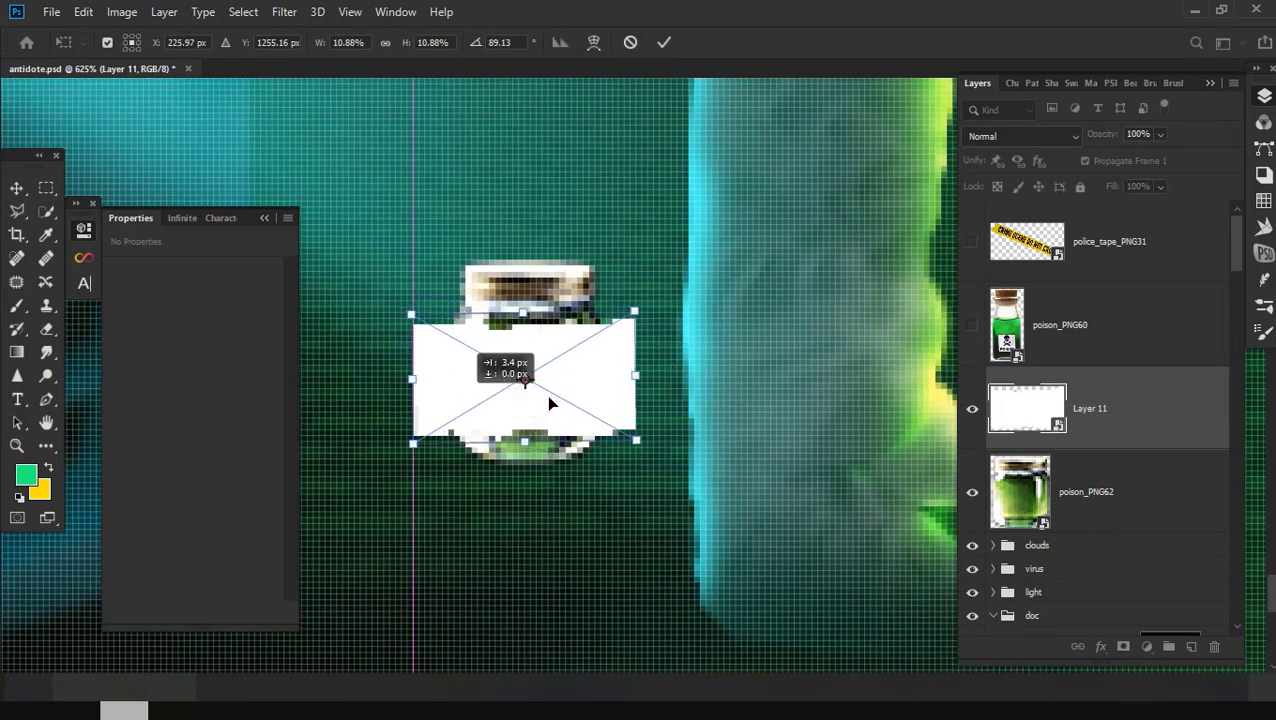
pyautogui.doubleClick(543, 393)
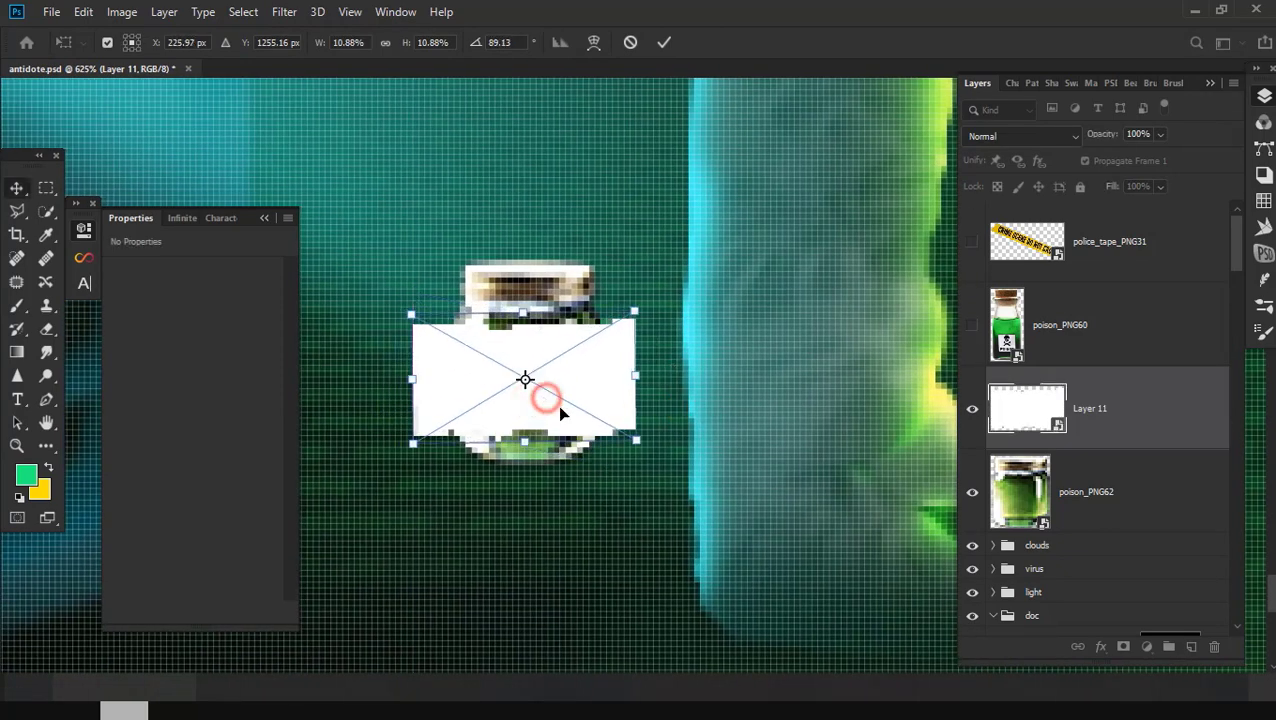
# Step: Clip the white label to poison_PNG62 and add an empty Layer 12 above it
pyautogui.keyDown('alt'); pyautogui.click(1117, 446); pyautogui.keyUp('alt')
pyautogui.scroll(1, 535, 435)
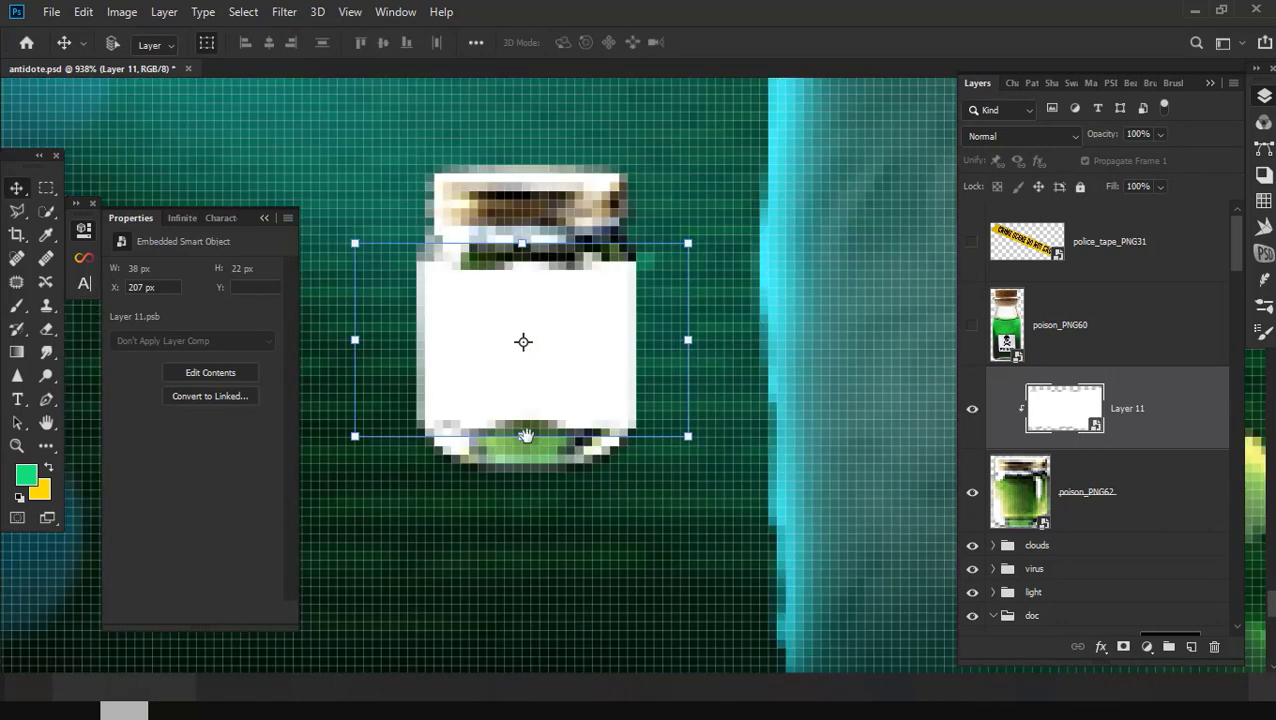
pyautogui.scroll(1, 538, 434)
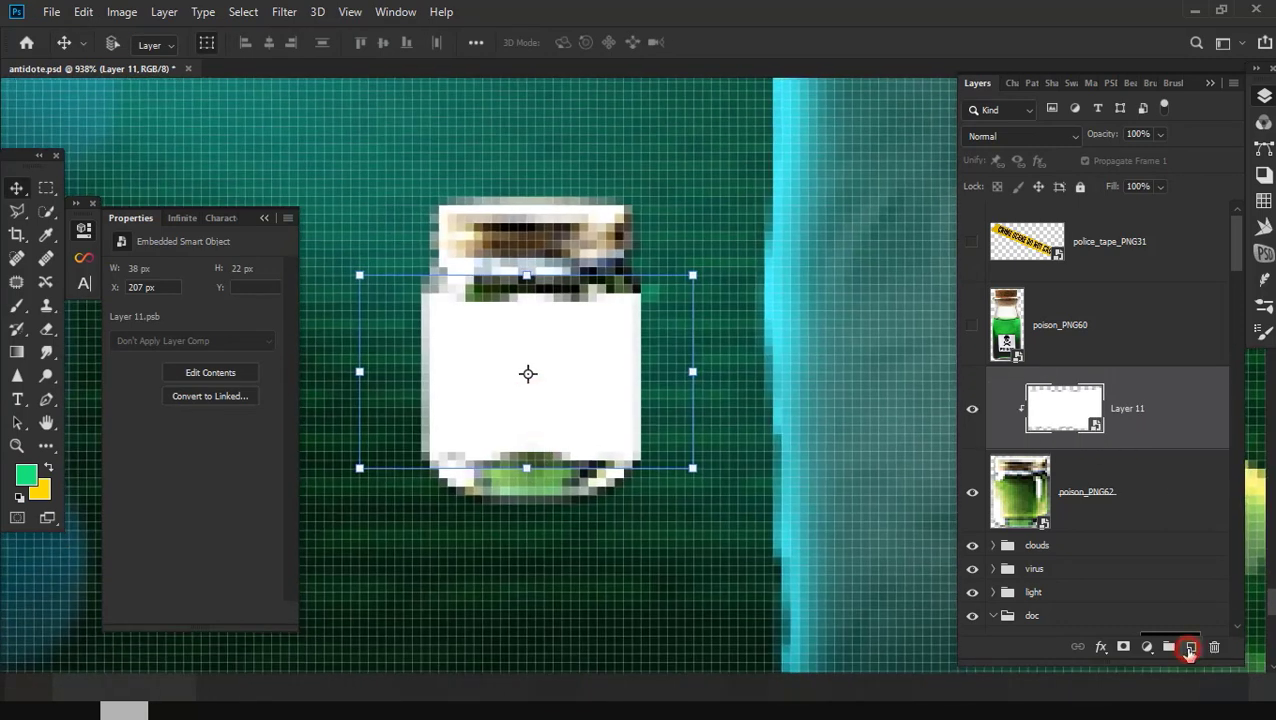
pyautogui.click(1190, 648)
pyautogui.press('t')
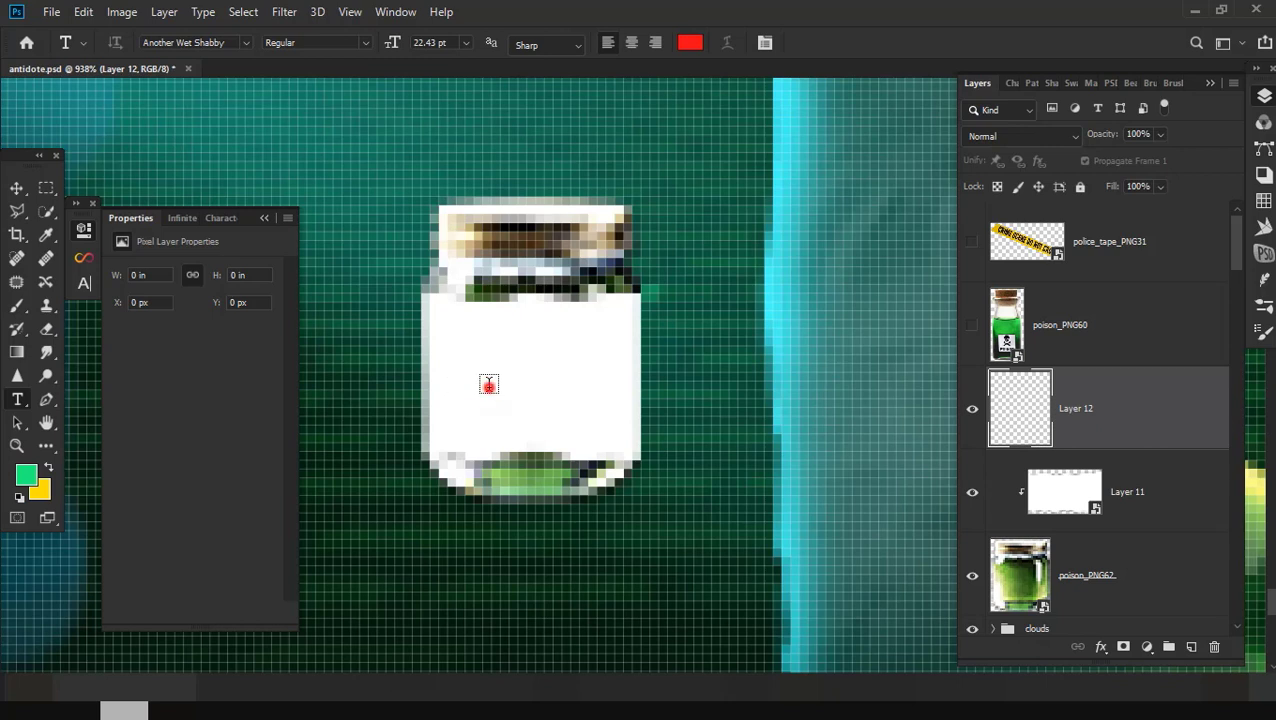
# Step: Type ANTIDOTE on the jar label at about 8 pt
pyautogui.click(488, 385)
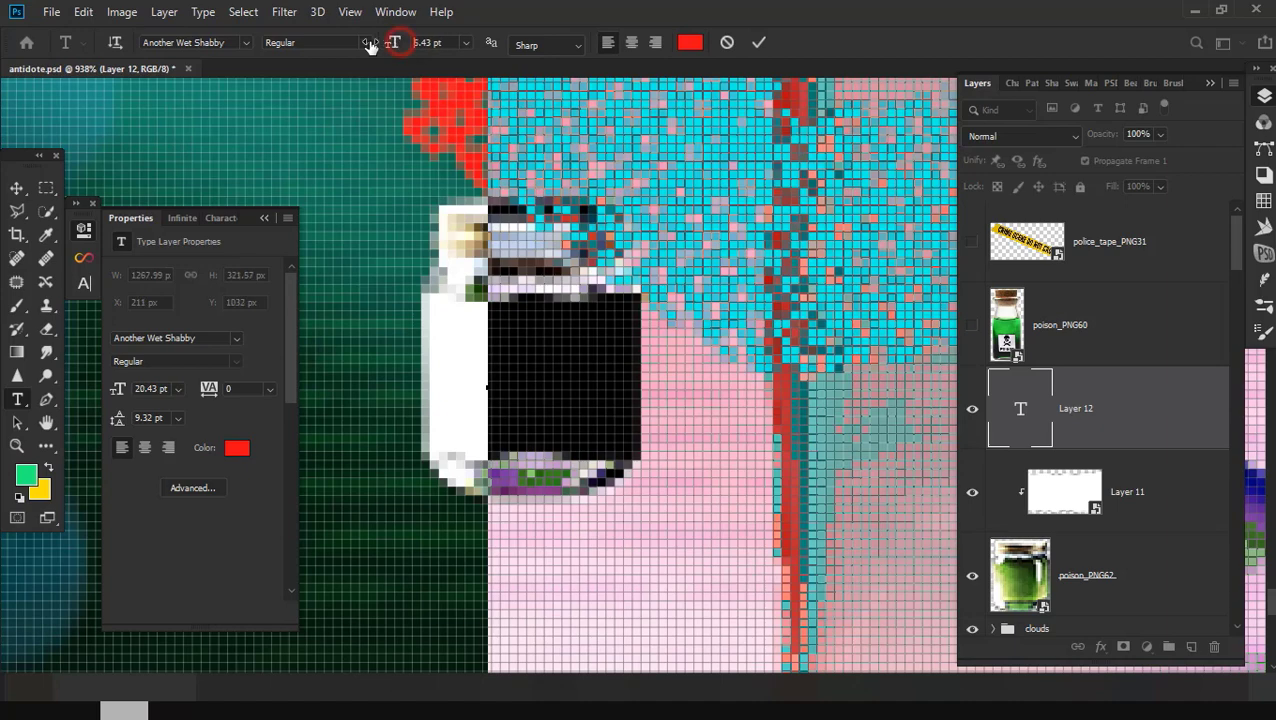
pyautogui.moveTo(400, 45); pyautogui.dragTo(340, 52)
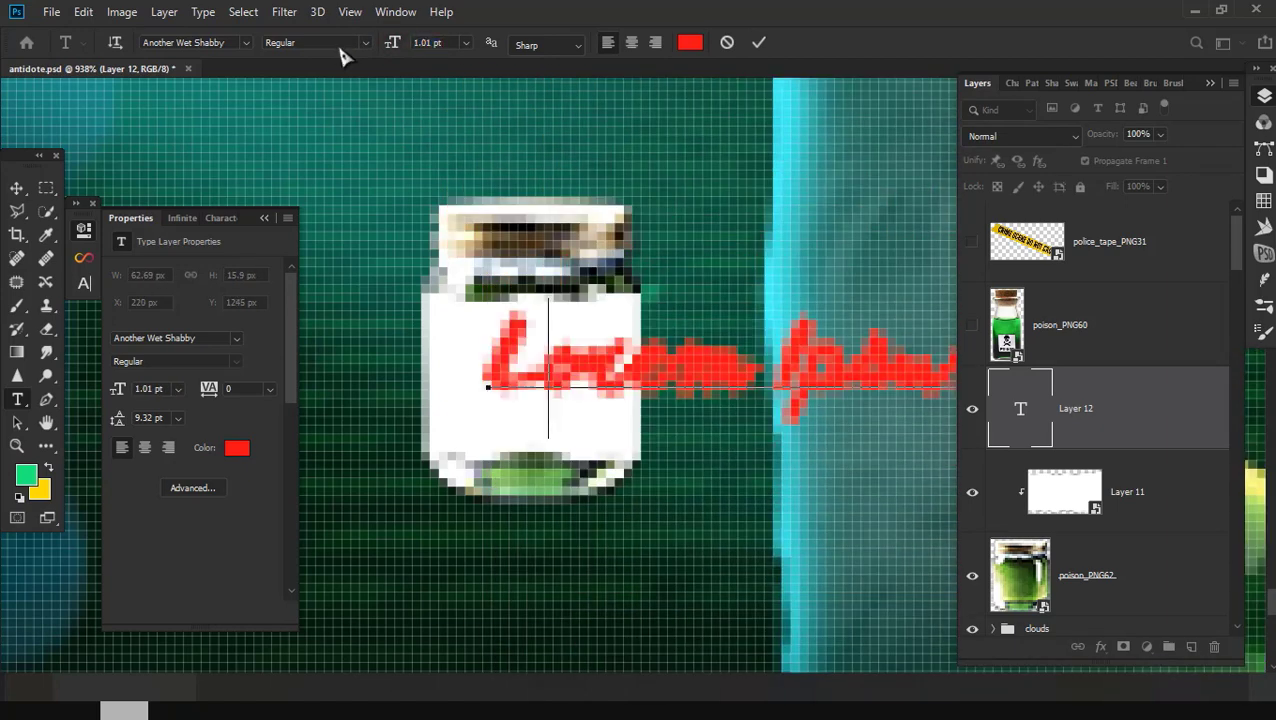
pyautogui.write('ANTID')
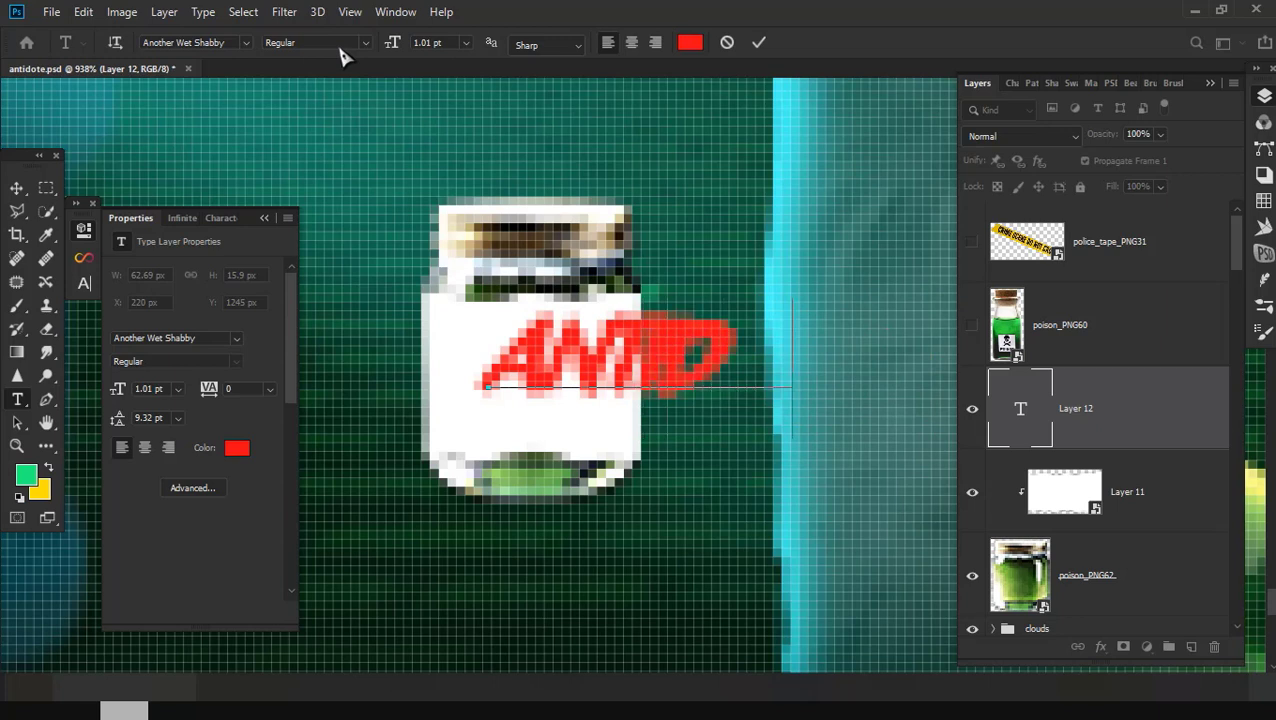
pyautogui.write('OTE')
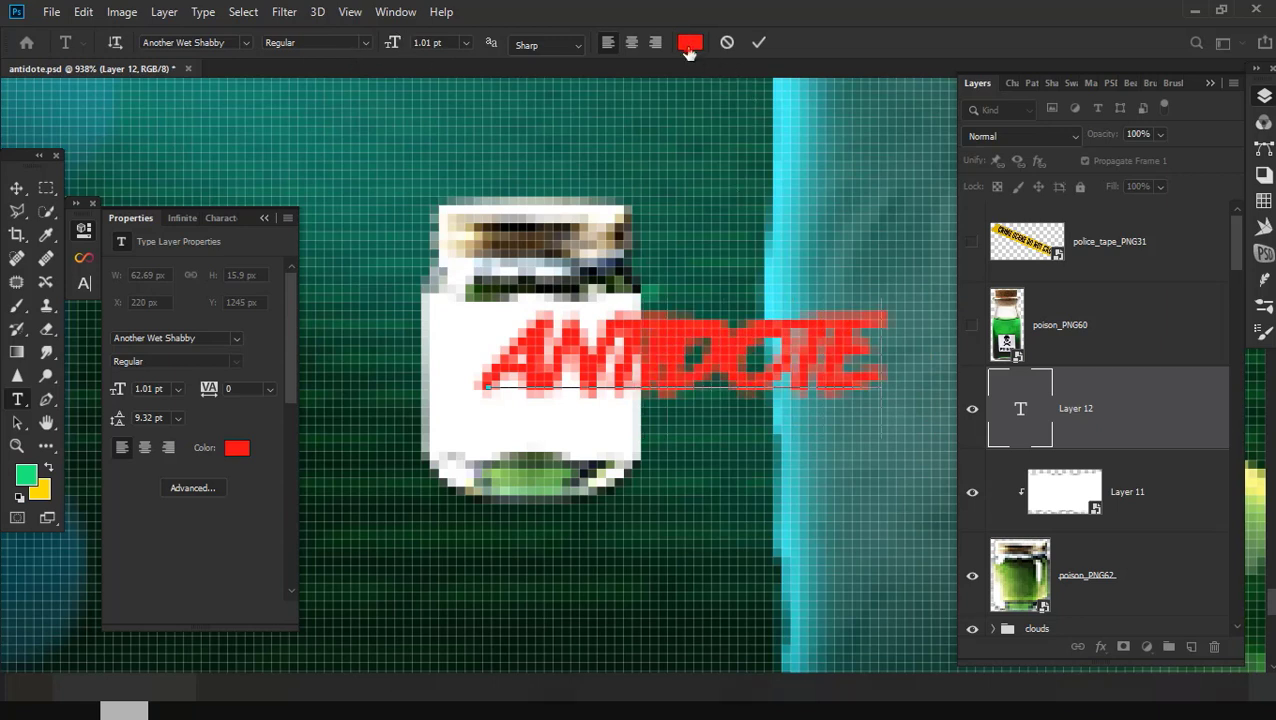
# Step: Set the text colour to black, #000000
pyautogui.click(690, 43)
pyautogui.write('000000')
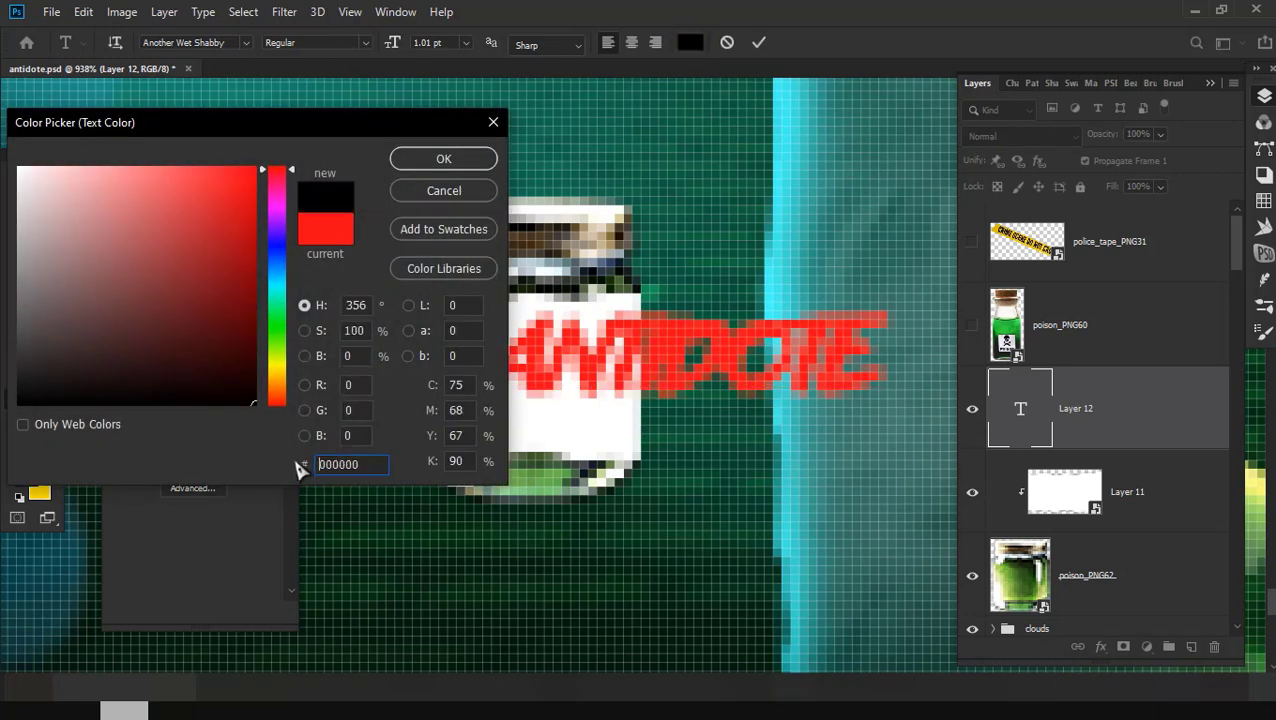
pyautogui.click(444, 190)
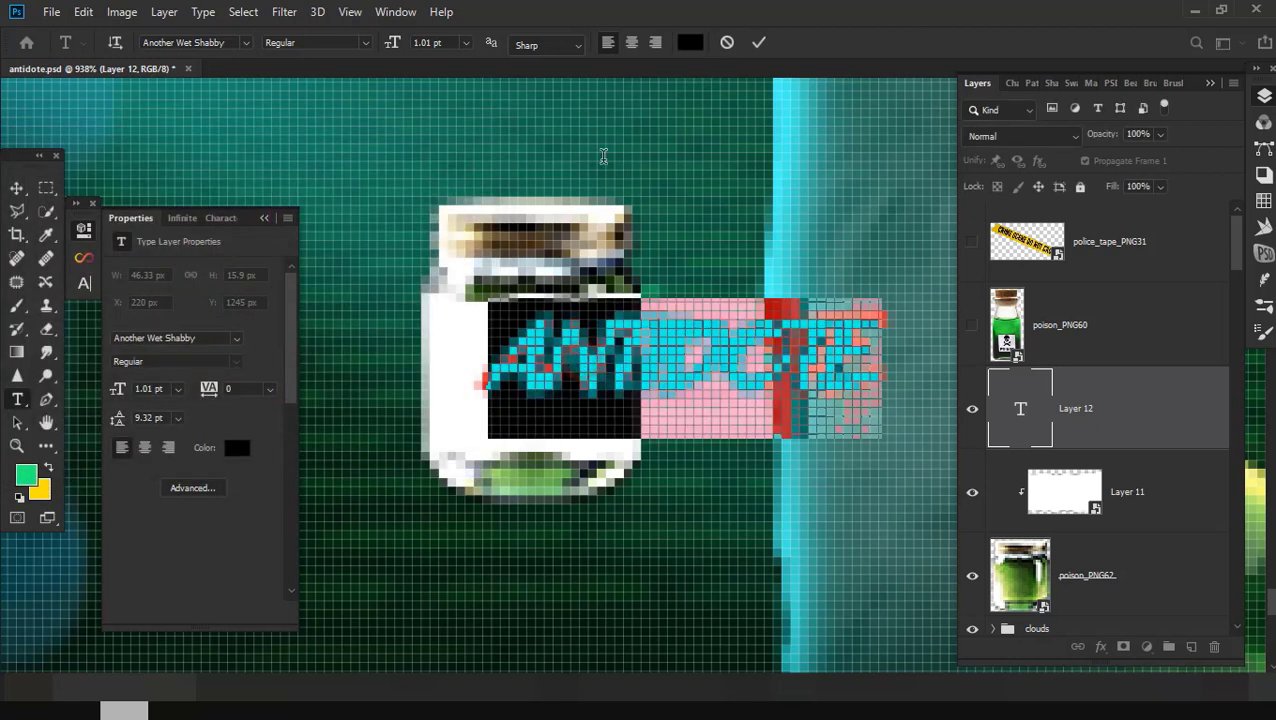
pyautogui.click(689, 45)
pyautogui.write('000000')
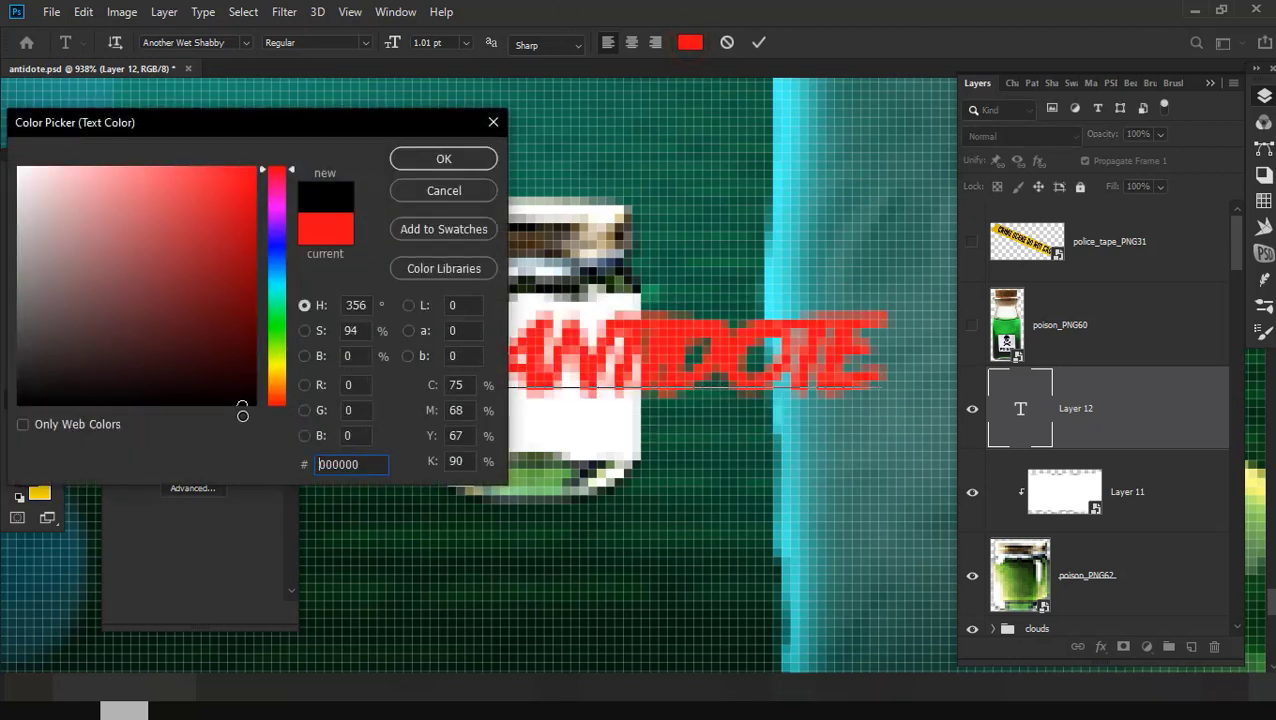
pyautogui.click(470, 160)
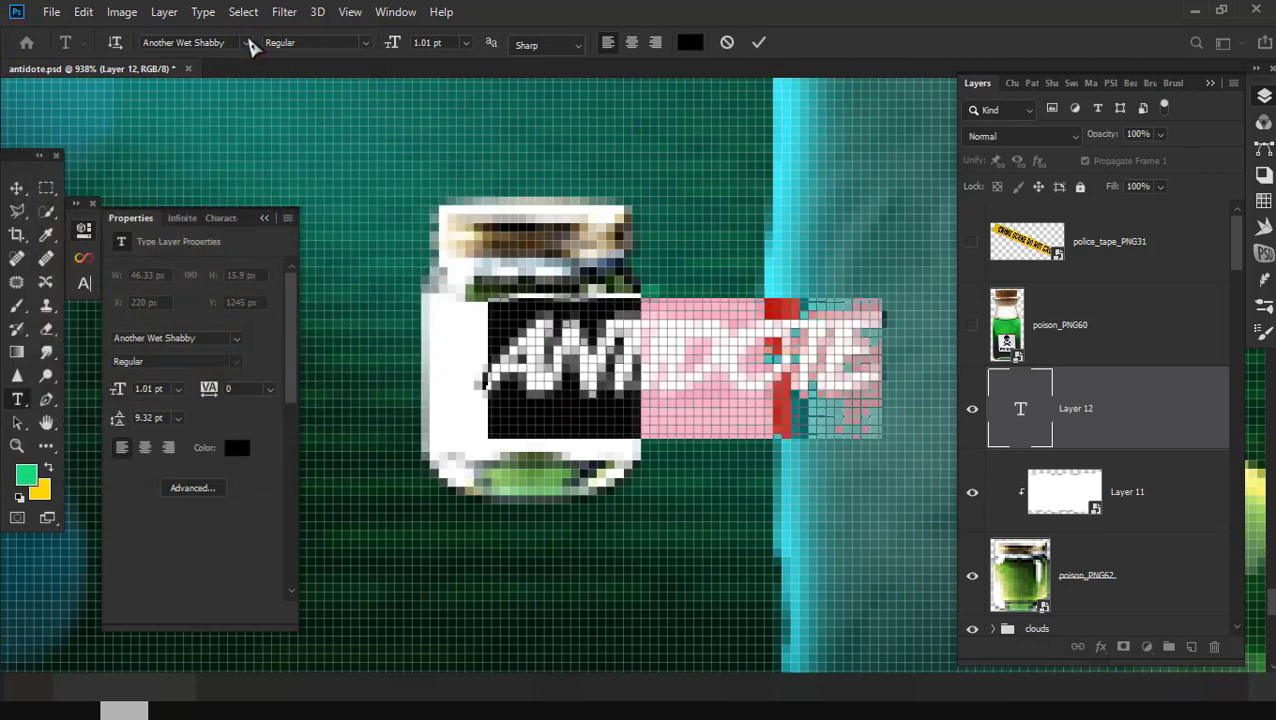
# Step: Apply the AmarilloUSAF font, raise the size to 2.01 pt and commit the type
pyautogui.click(246, 43)
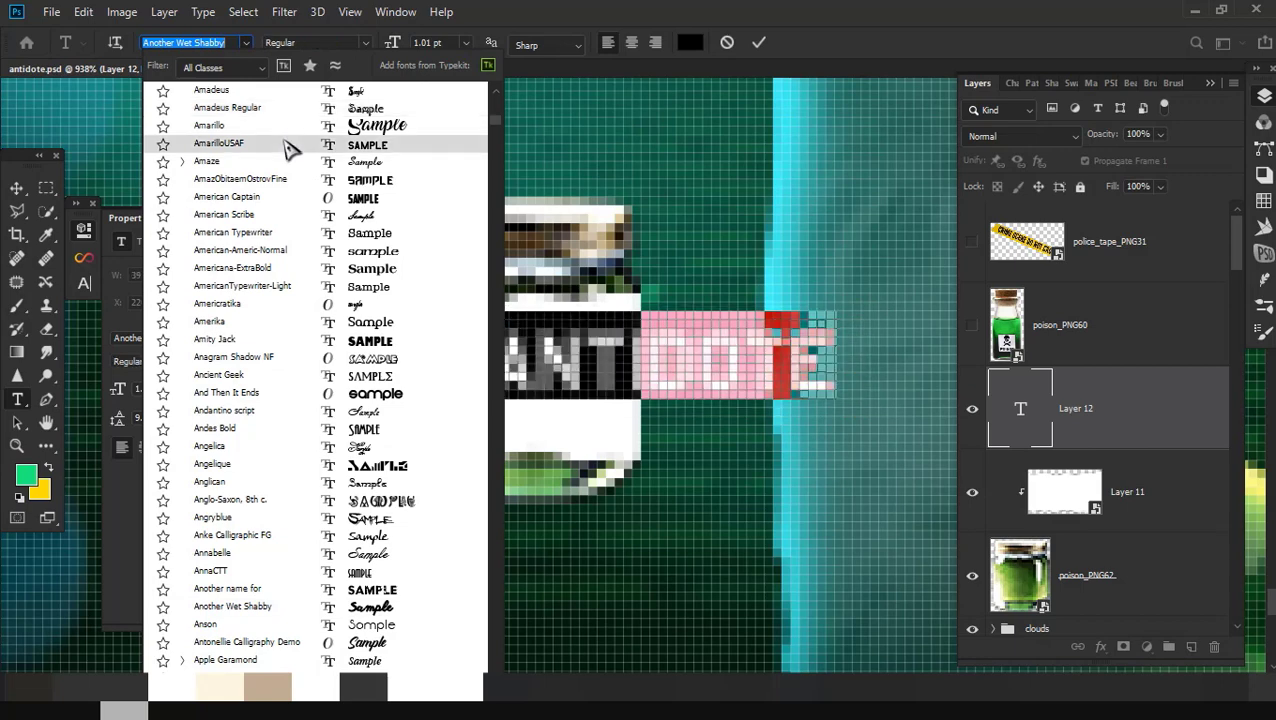
pyautogui.click(285, 143)
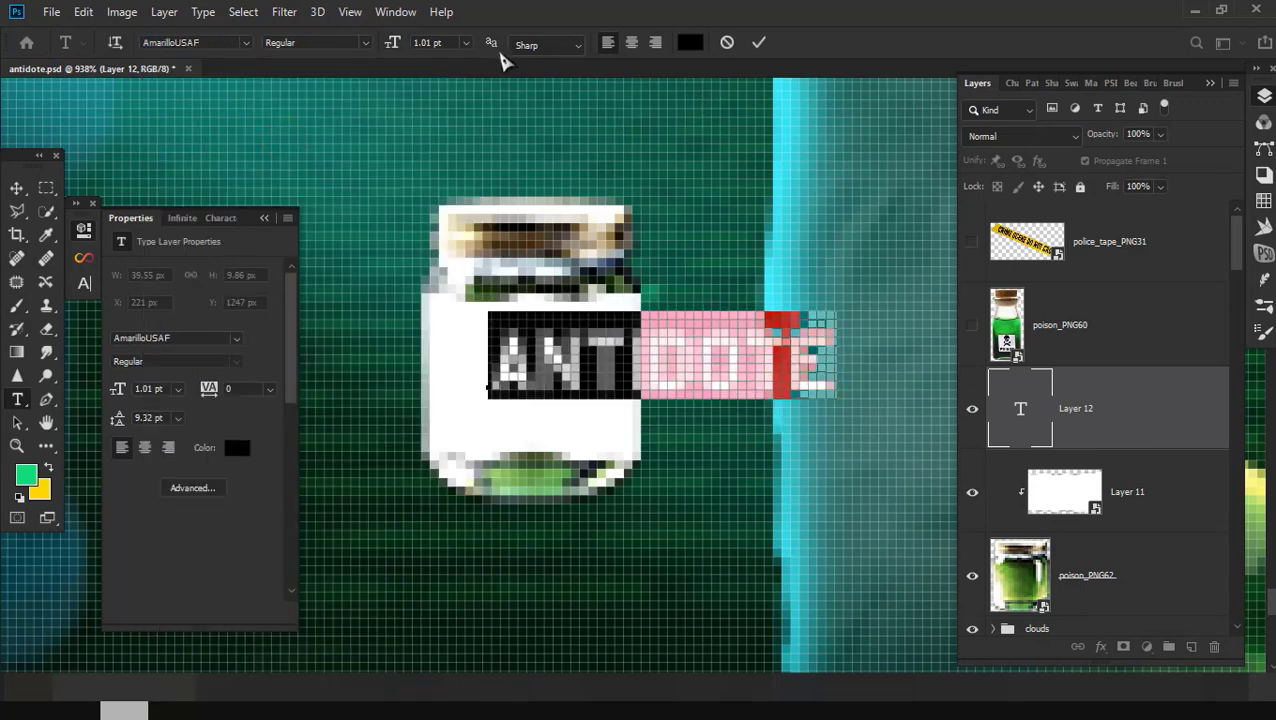
pyautogui.hotkey('ctrl', 'Return')
pyautogui.moveTo(397, 48); pyautogui.dragTo(392, 48)
pyautogui.click(759, 42)
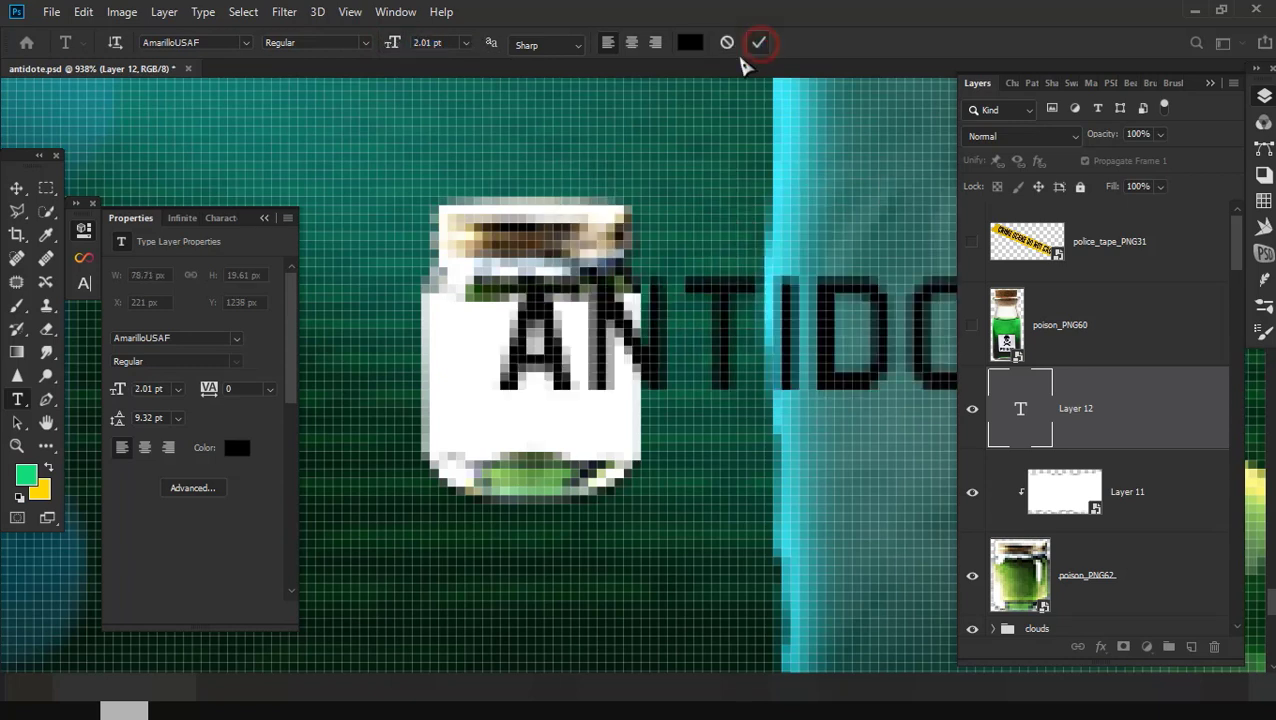
pyautogui.hotkey('ctrl', 't')
pyautogui.scroll(-4, 773, 349)
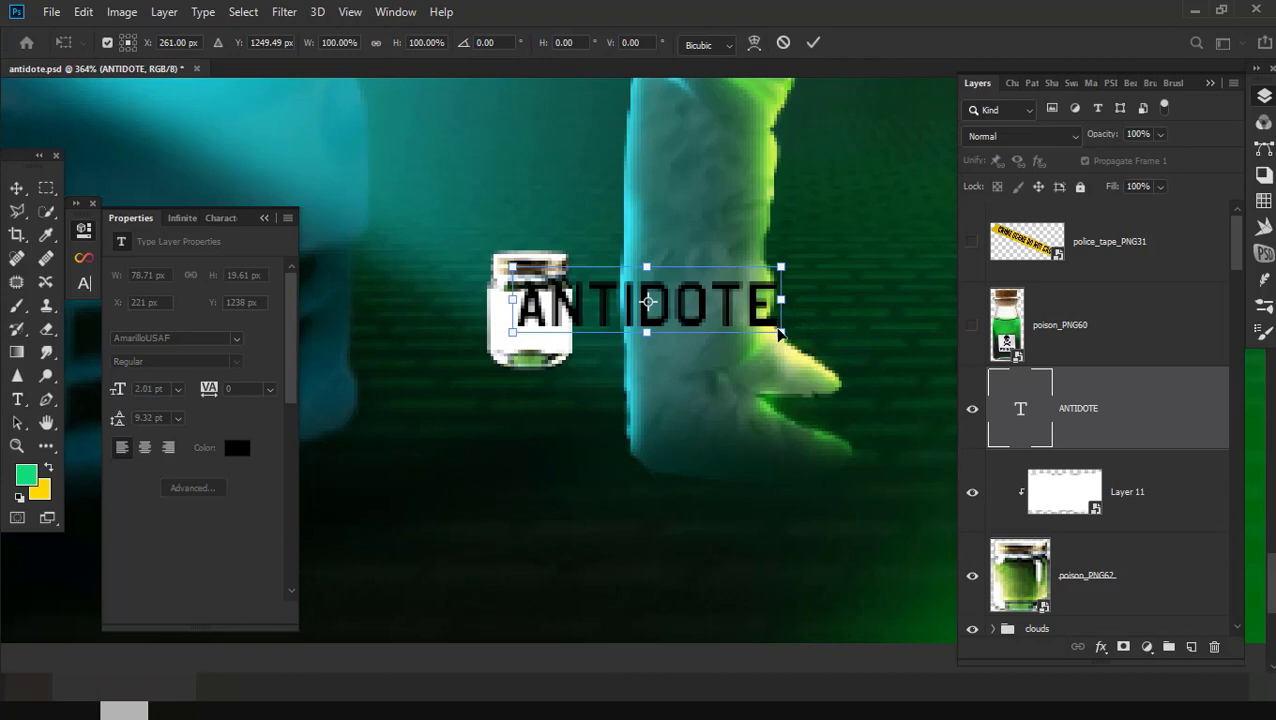
# Step: Scale the ANTIDOTE text to about 24% (0.58 pt) on the jar label, then zoom out
pyautogui.moveTo(776, 330)
pyautogui.mouseDown()
pyautogui.moveTo(515, 285)
pyautogui.moveTo(598, 353)
pyautogui.mouseUp()
pyautogui.scroll(2, 515, 285)
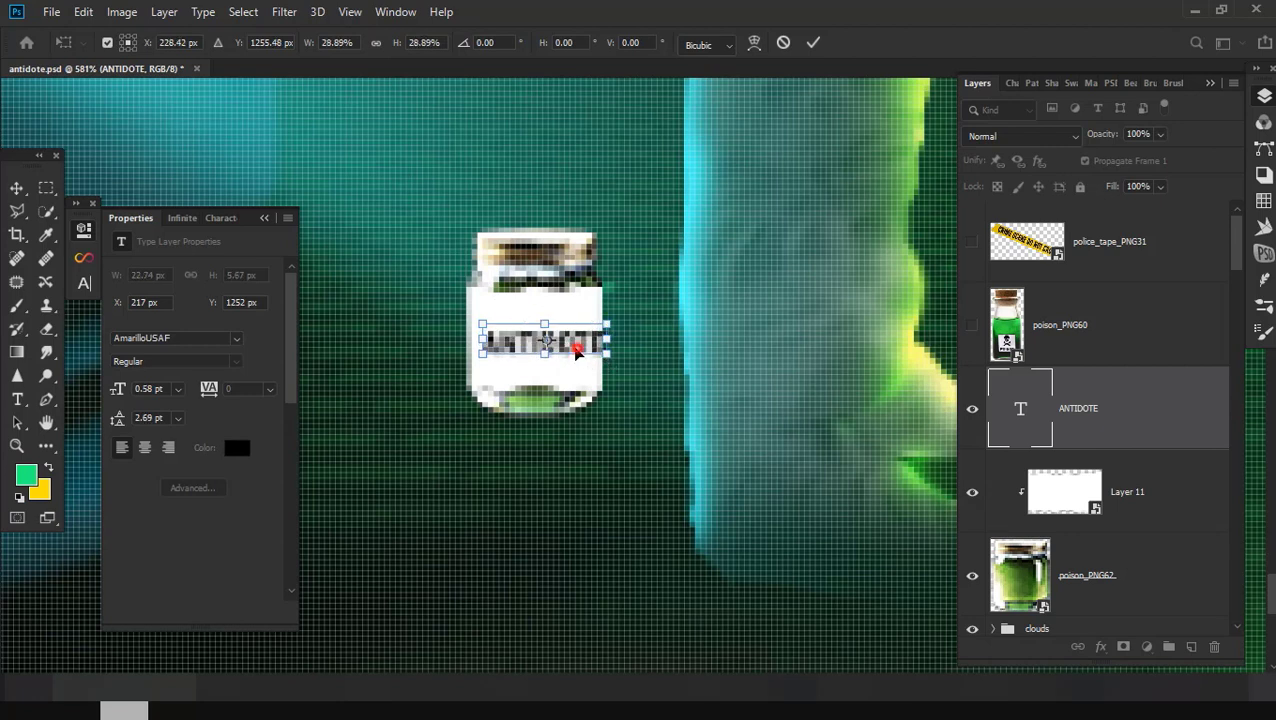
pyautogui.press('Return')
pyautogui.scroll(-6, 571, 377)
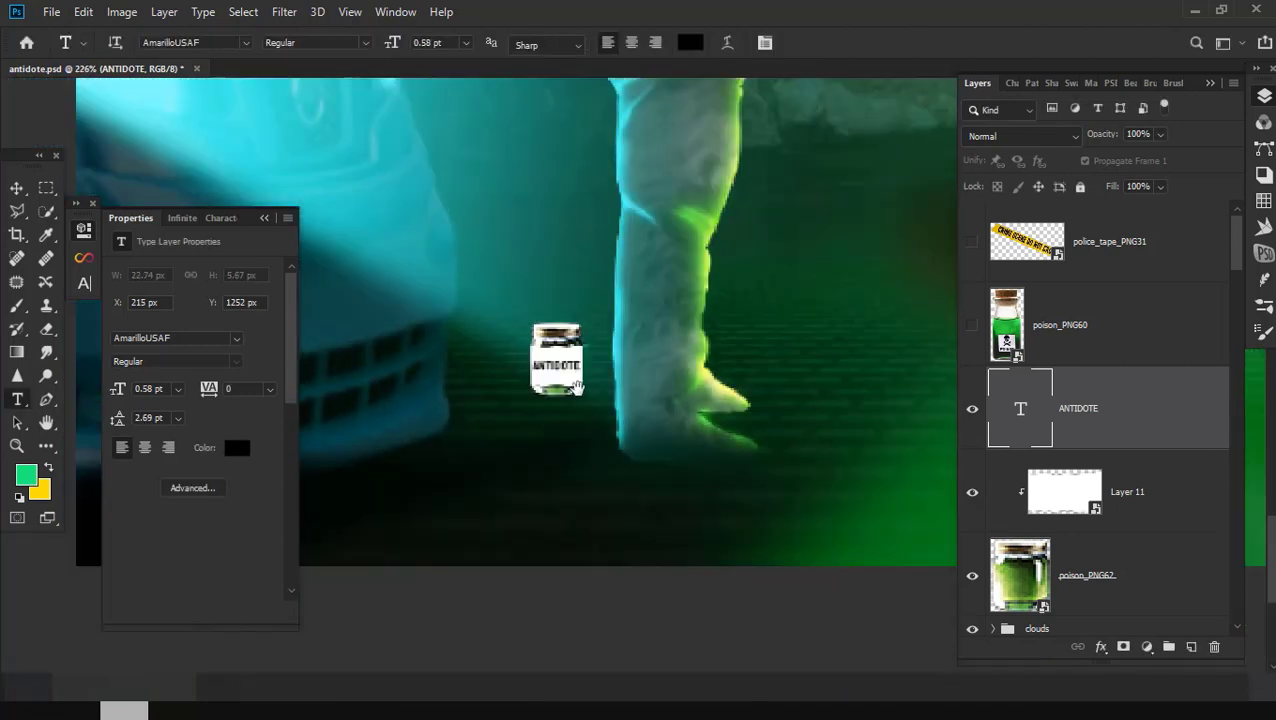
pyautogui.moveTo(598, 299); pyautogui.dragTo(567, 361)
pyautogui.scroll(-3, 567, 361)
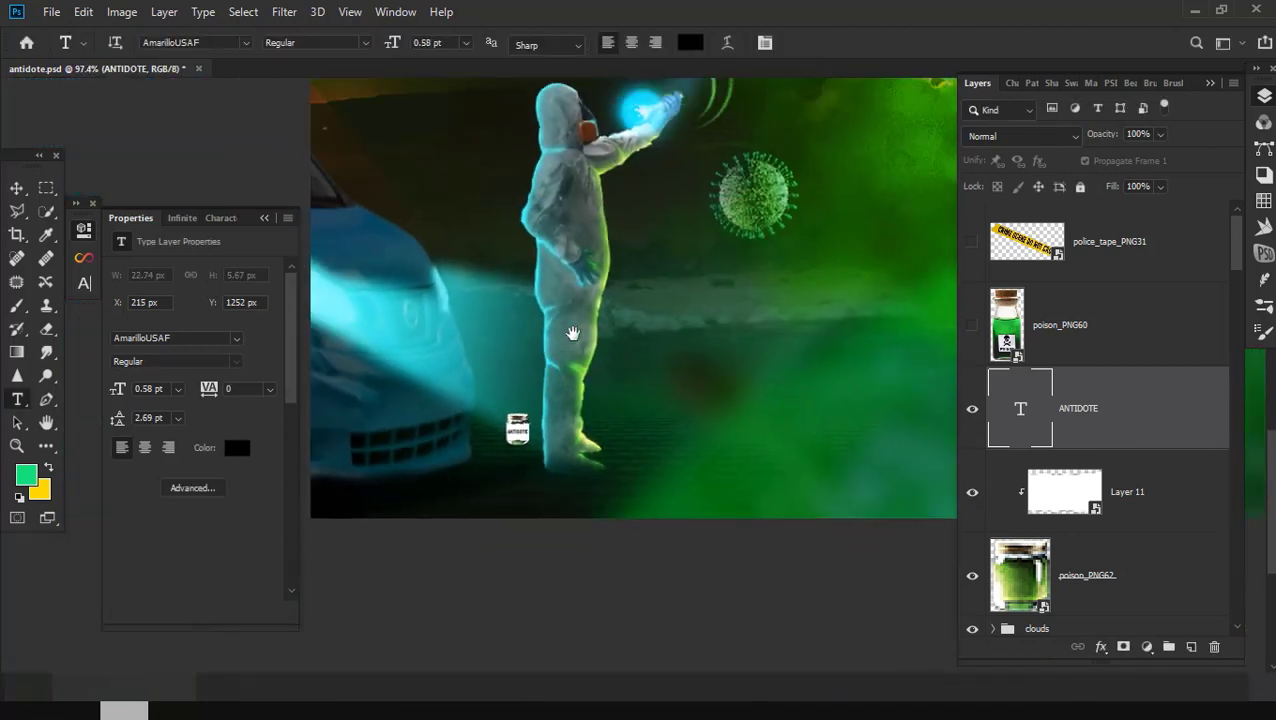
pyautogui.scroll(-1, 646, 376)
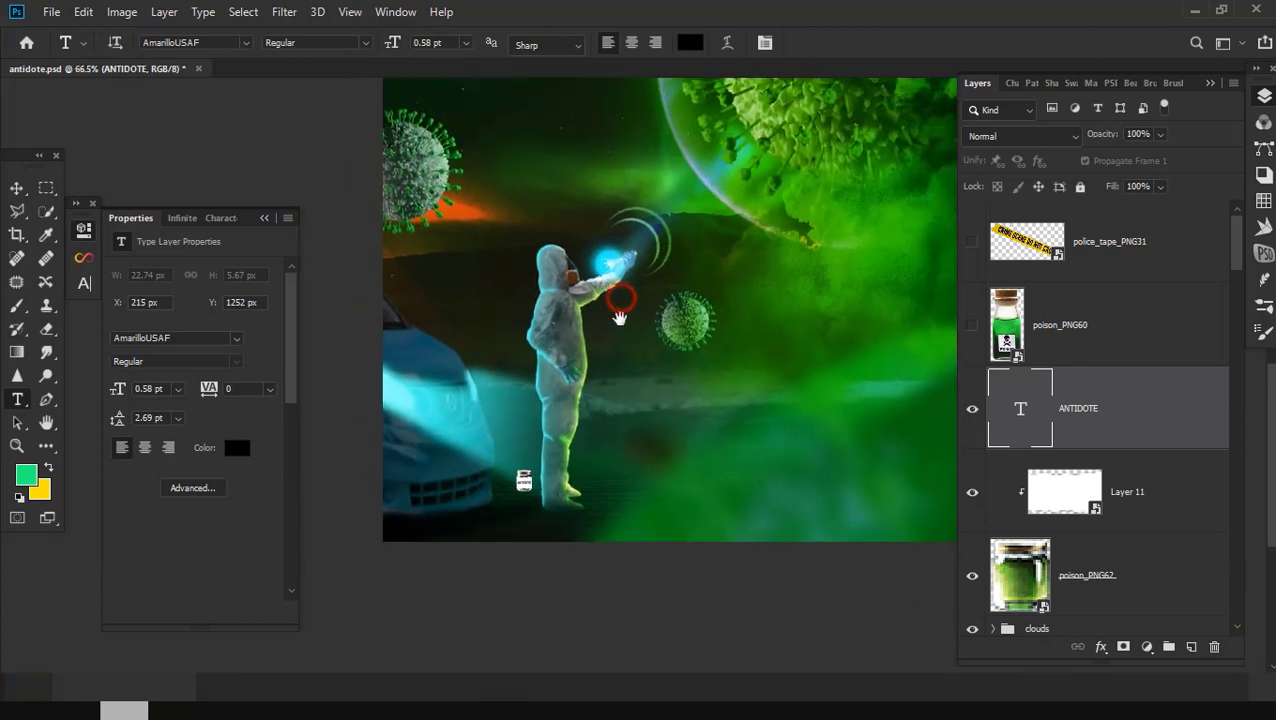
# Step: Show the poison_PNG60 bottle and scale it down to about 16%
pyautogui.click(1060, 325)
pyautogui.click(972, 325)
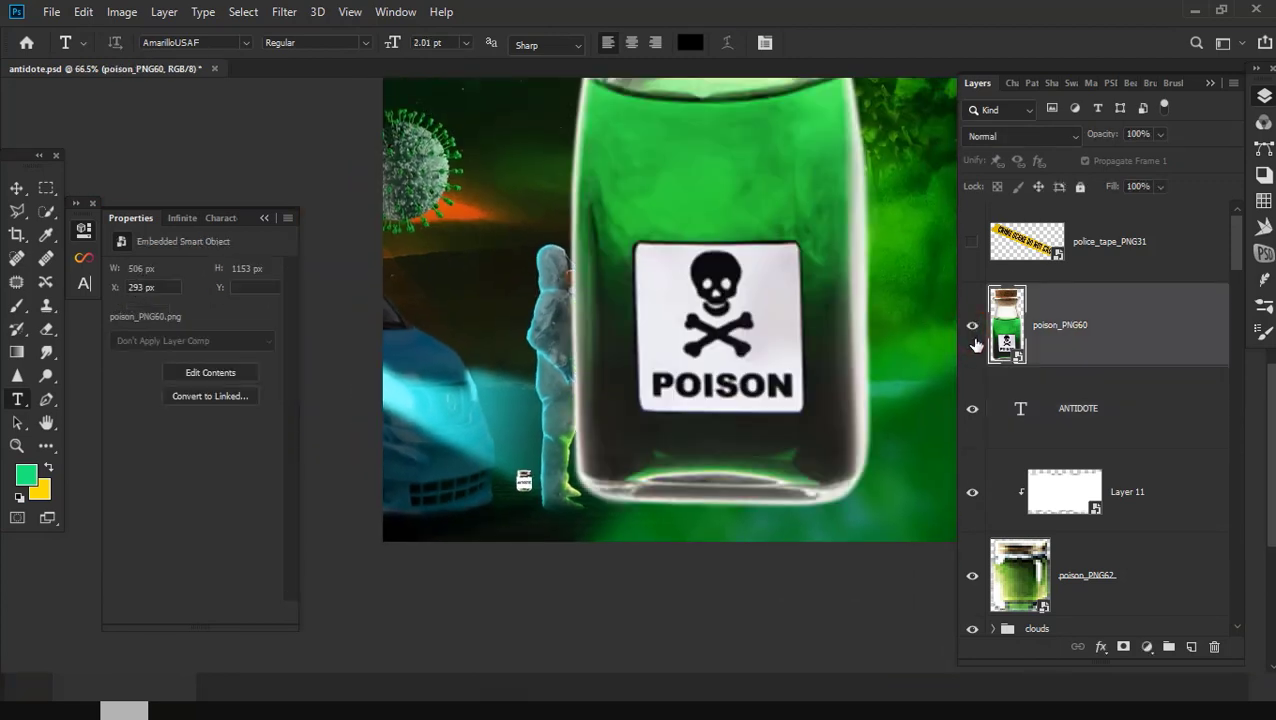
pyautogui.click(17, 188)
pyautogui.scroll(-1, 591, 292)
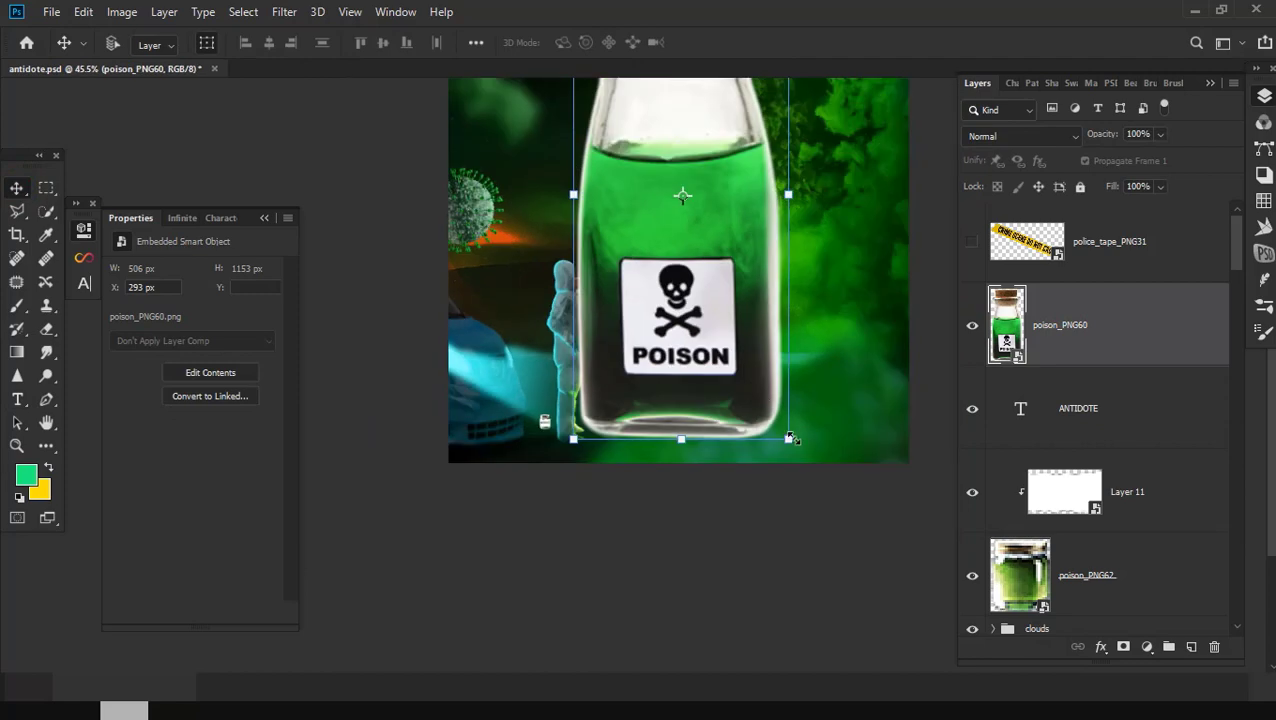
pyautogui.moveTo(786, 439); pyautogui.dragTo(704, 314)
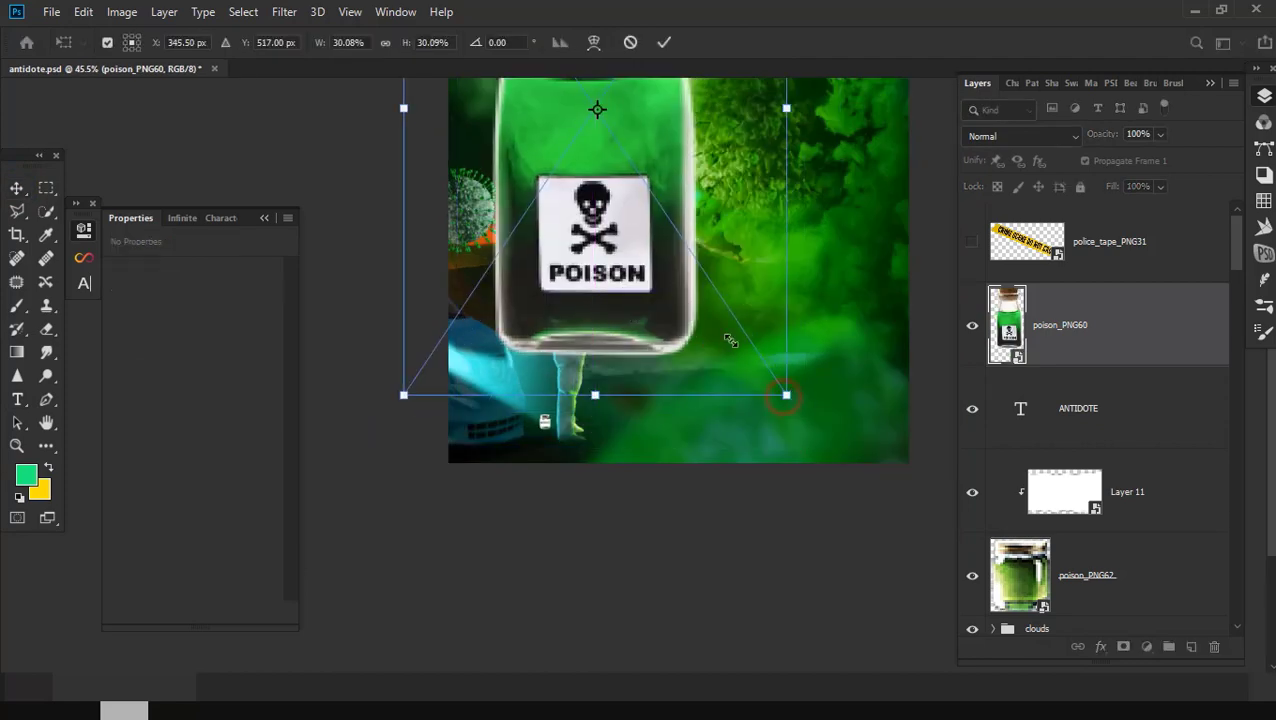
pyautogui.moveTo(704, 314); pyautogui.dragTo(612, 124)
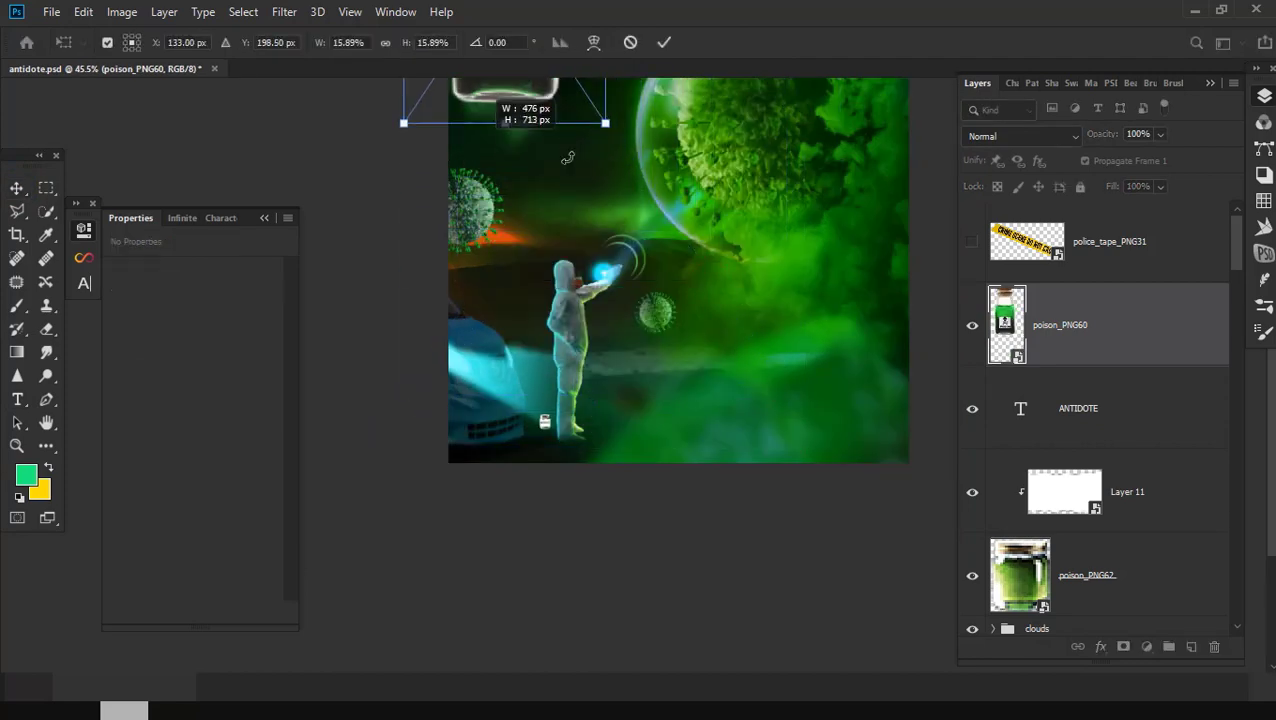
# Step: Tilt the bottle to 66.5°, shrink it to 64 × 45 px and place it above the figure's head
pyautogui.moveTo(592, 183); pyautogui.dragTo(695, 488)
pyautogui.moveTo(531, 439)
pyautogui.mouseDown()
pyautogui.moveTo(569, 452)
pyautogui.moveTo(601, 308)
pyautogui.mouseUp()
pyautogui.moveTo(630, 250)
pyautogui.mouseDown()
pyautogui.moveTo(684, 560)
pyautogui.moveTo(599, 442)
pyautogui.moveTo(573, 374)
pyautogui.moveTo(611, 551)
pyautogui.mouseUp()
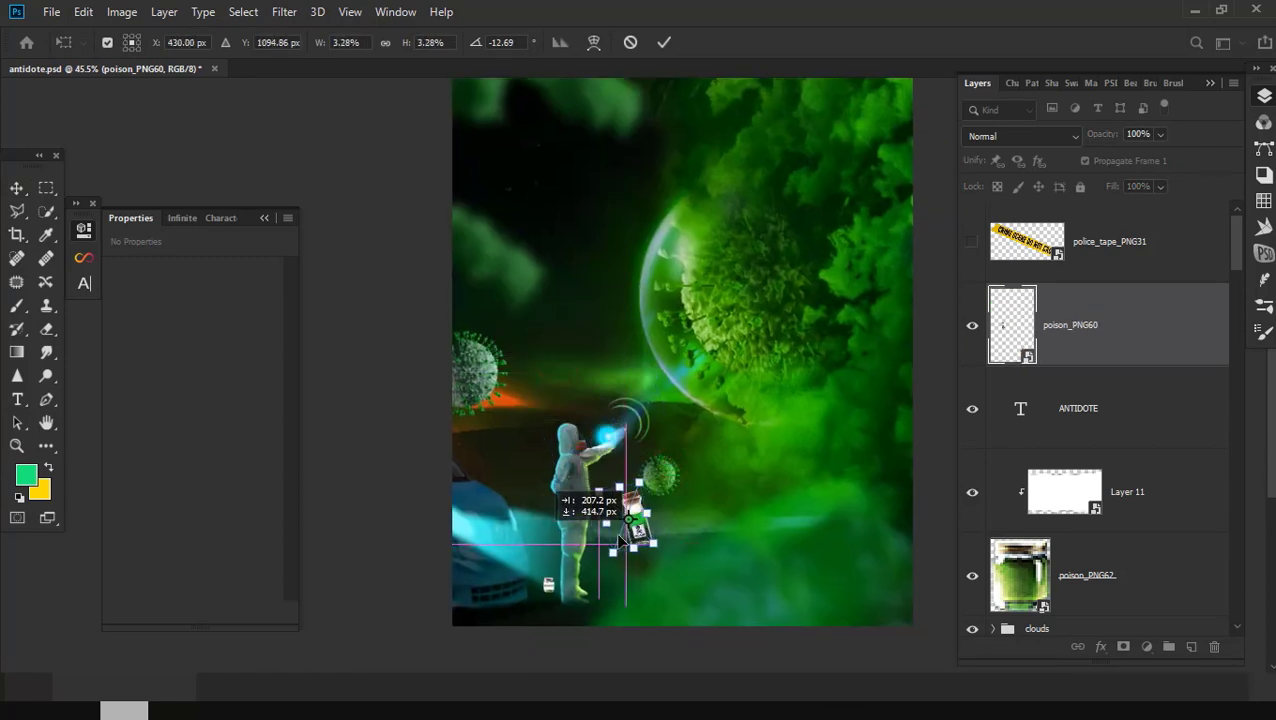
pyautogui.scroll(2, 611, 551)
pyautogui.scroll(3, 611, 551)
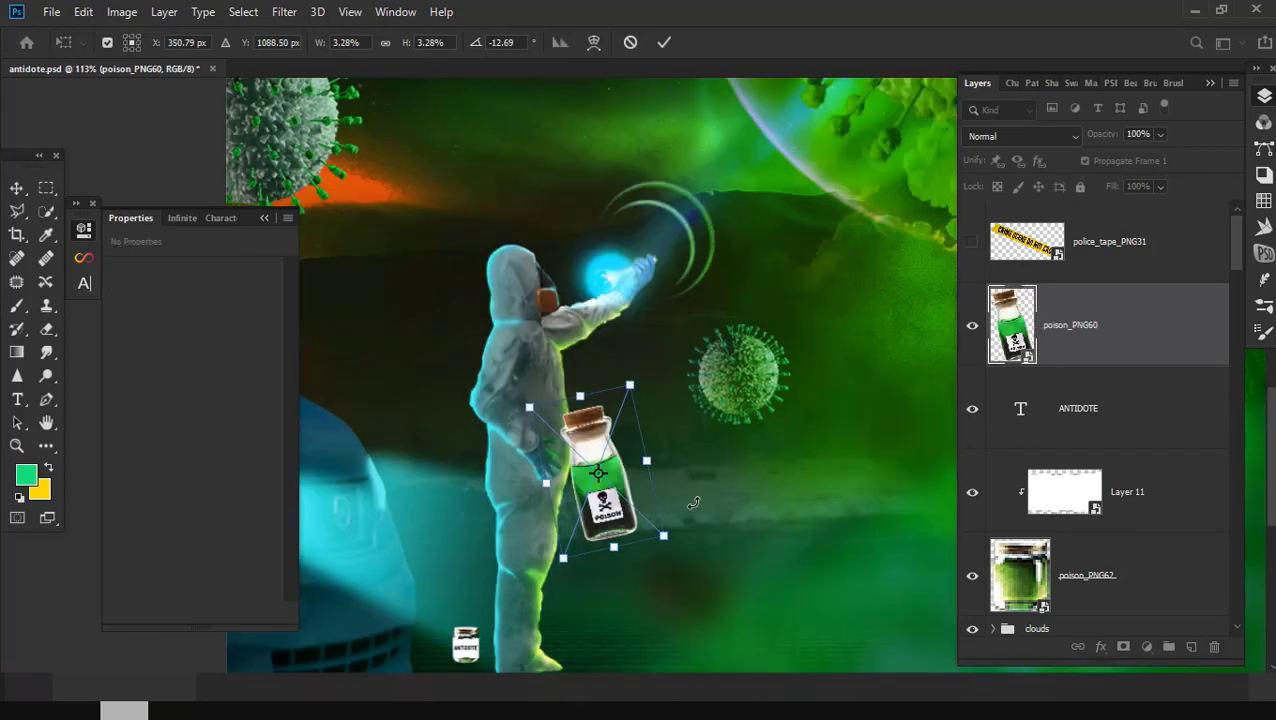
pyautogui.moveTo(693, 503)
pyautogui.mouseDown()
pyautogui.moveTo(585, 562)
pyautogui.moveTo(615, 453)
pyautogui.moveTo(465, 194)
pyautogui.mouseUp()
pyautogui.scroll(2, 615, 453)
pyautogui.moveTo(488, 267); pyautogui.dragTo(558, 527)
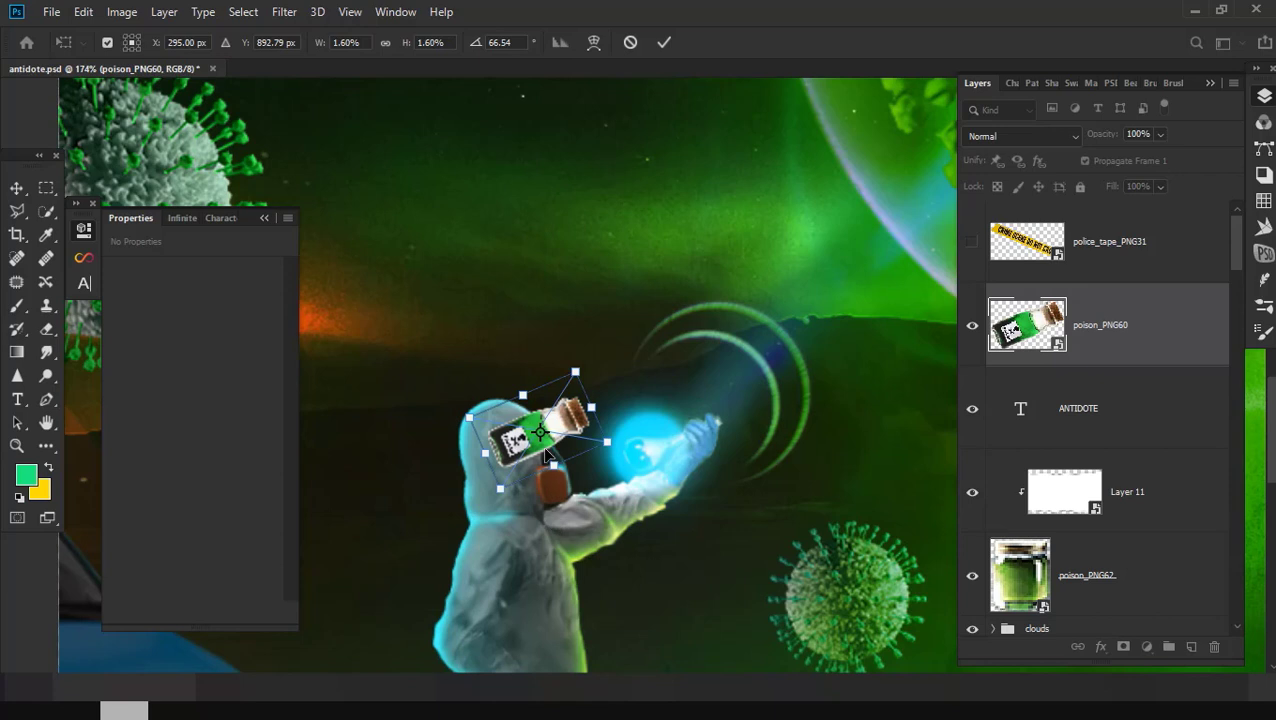
pyautogui.moveTo(548, 455); pyautogui.dragTo(515, 333)
pyautogui.press('Return')
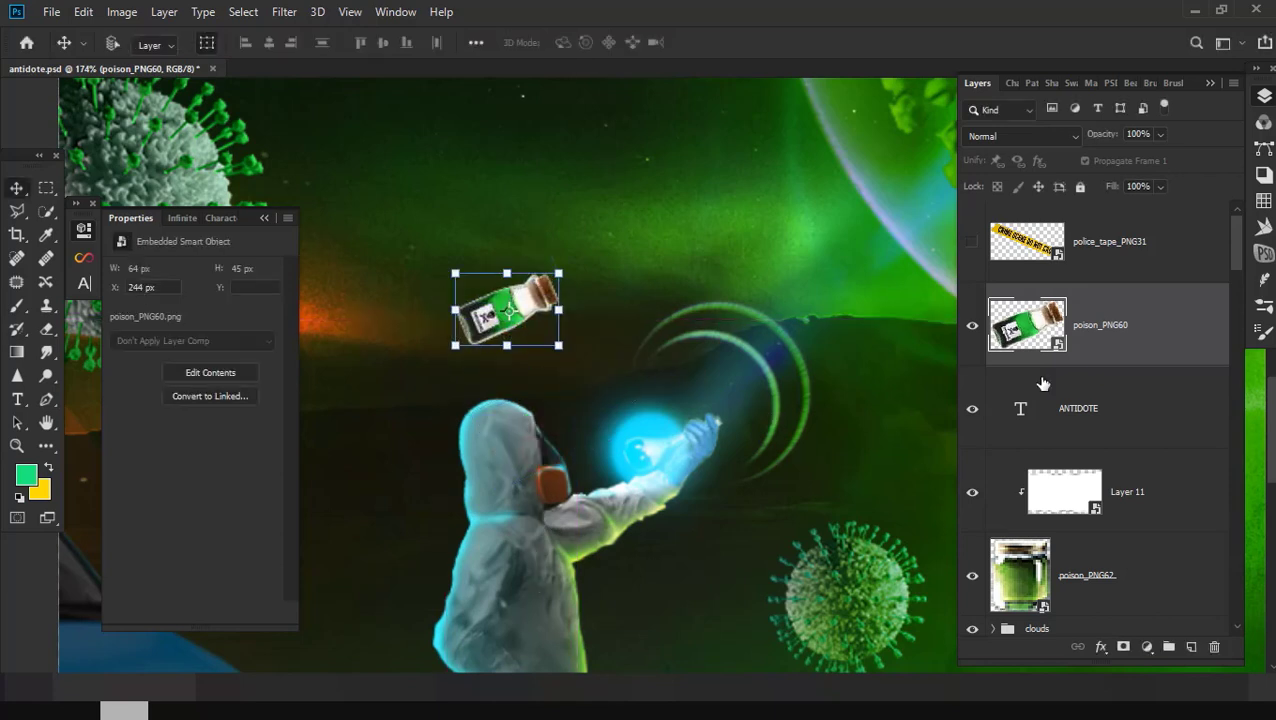
pyautogui.click(284, 12)
pyautogui.moveTo(140, 75)
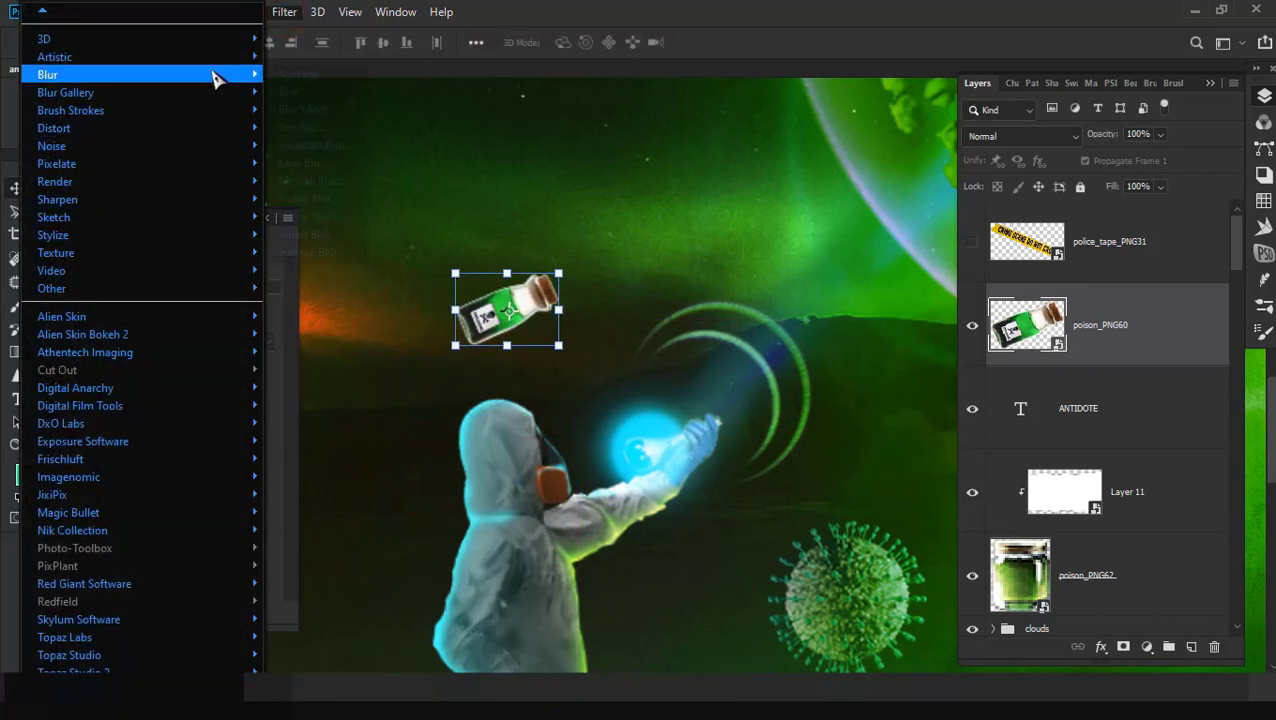
# Step: Apply a 22° Motion Blur with a short distance to the poison_PNG60 bottle
pyautogui.click(312, 180)
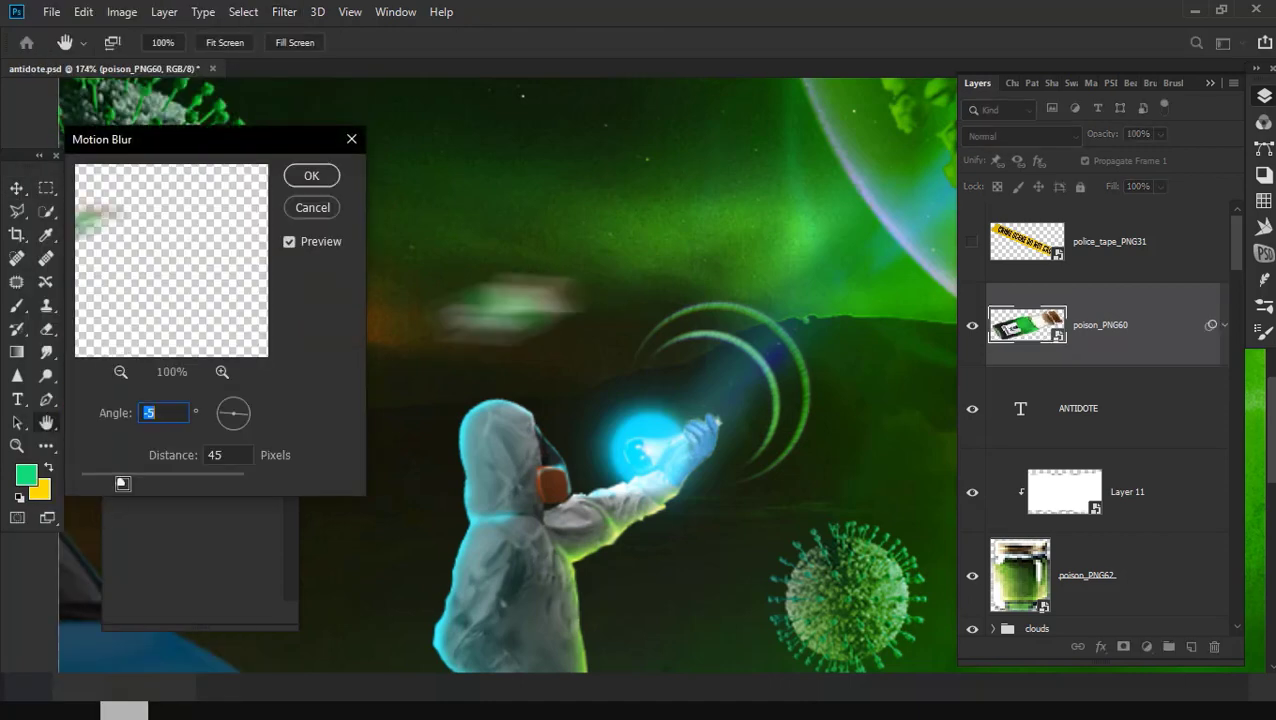
pyautogui.moveTo(233, 418); pyautogui.dragTo(268, 405)
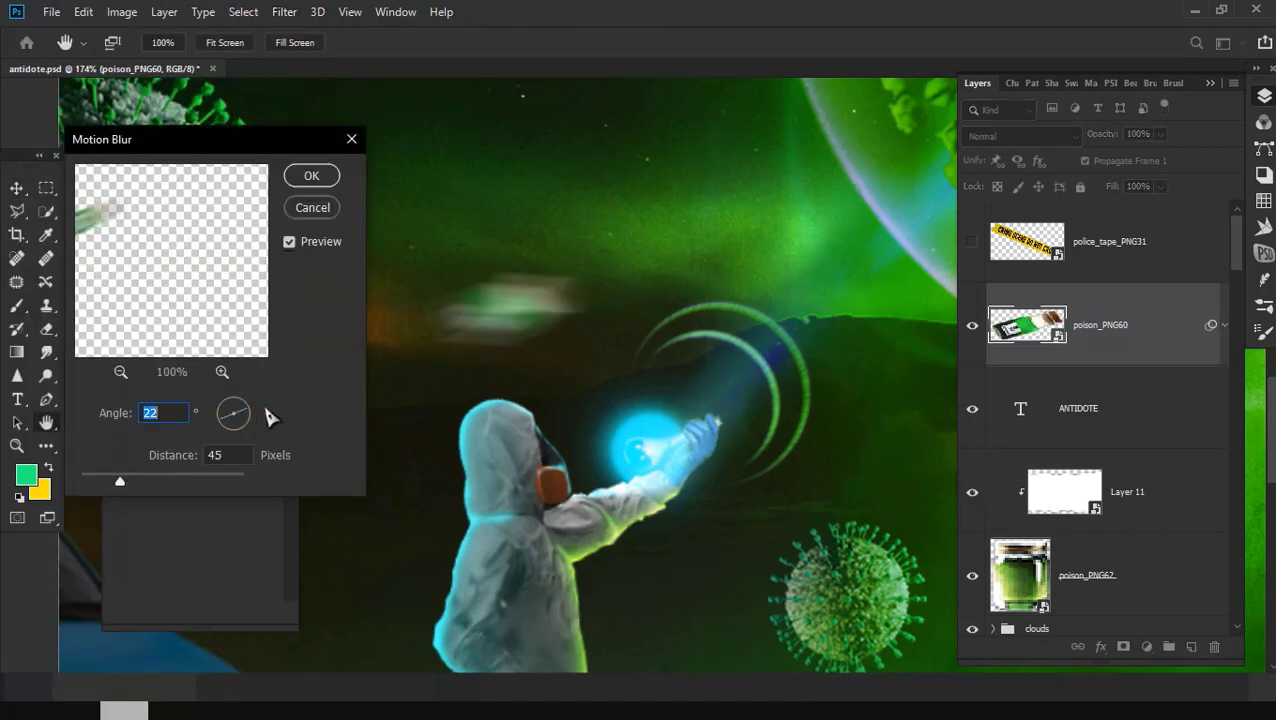
pyautogui.moveTo(120, 481); pyautogui.dragTo(90, 485)
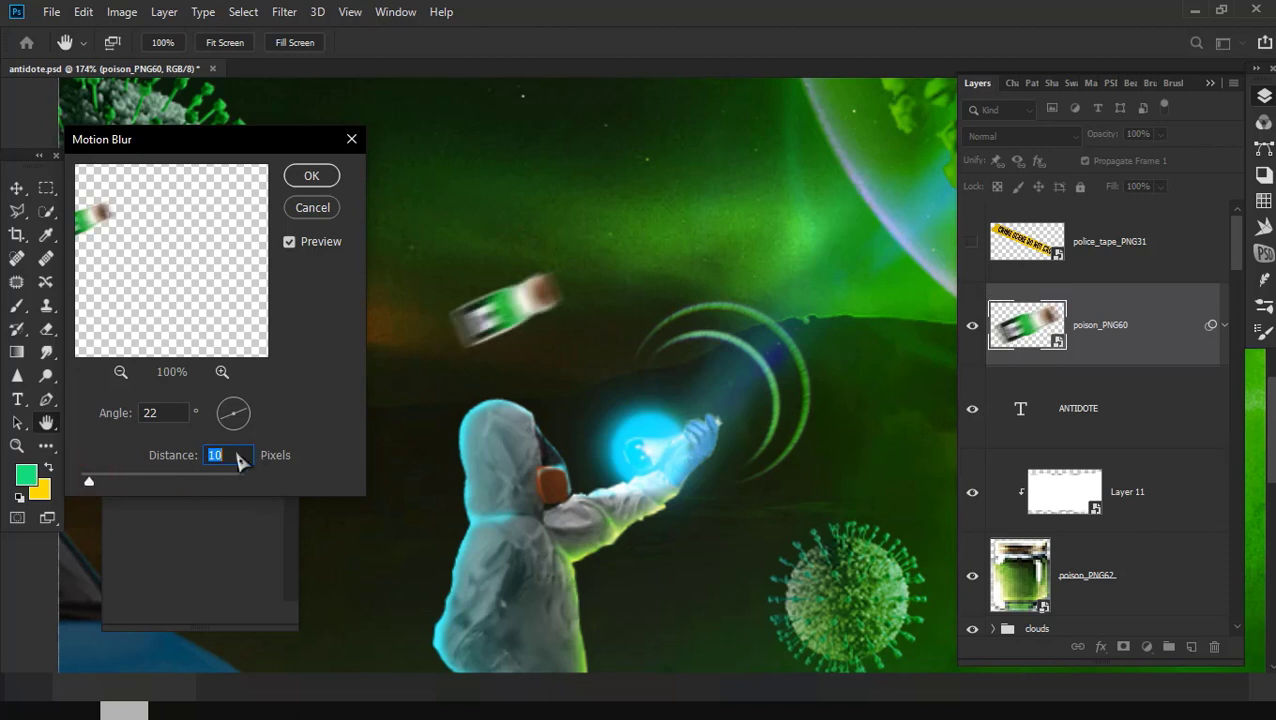
pyautogui.press('Down')
pyautogui.press('Down')
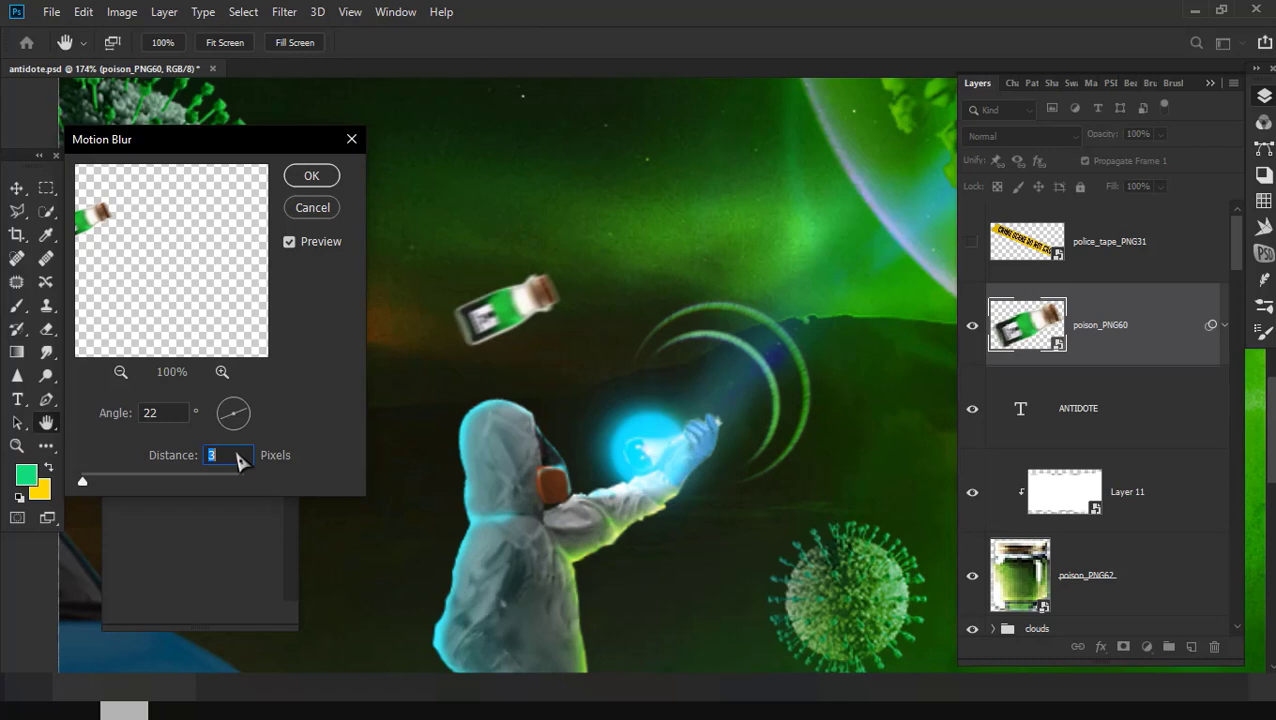
pyautogui.click(311, 176)
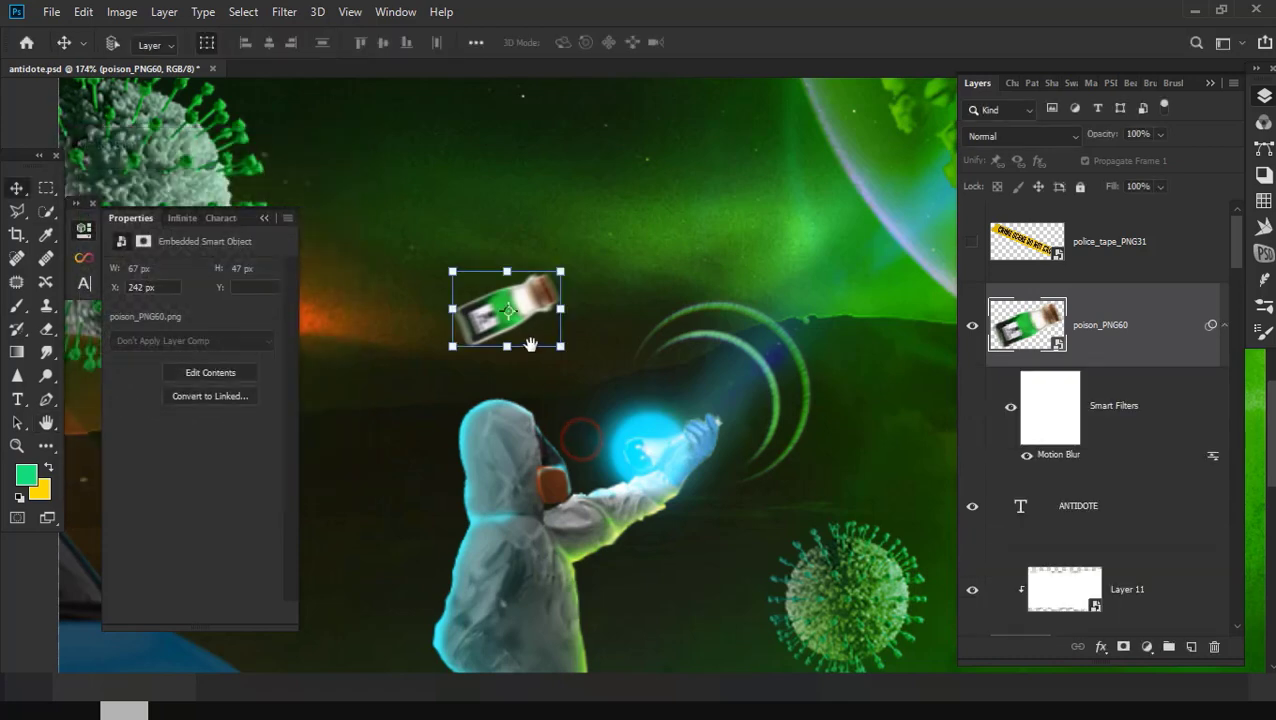
pyautogui.scroll(-3, 530, 345)
pyautogui.scroll(-3, 520, 360)
pyautogui.scroll(3, 507, 421)
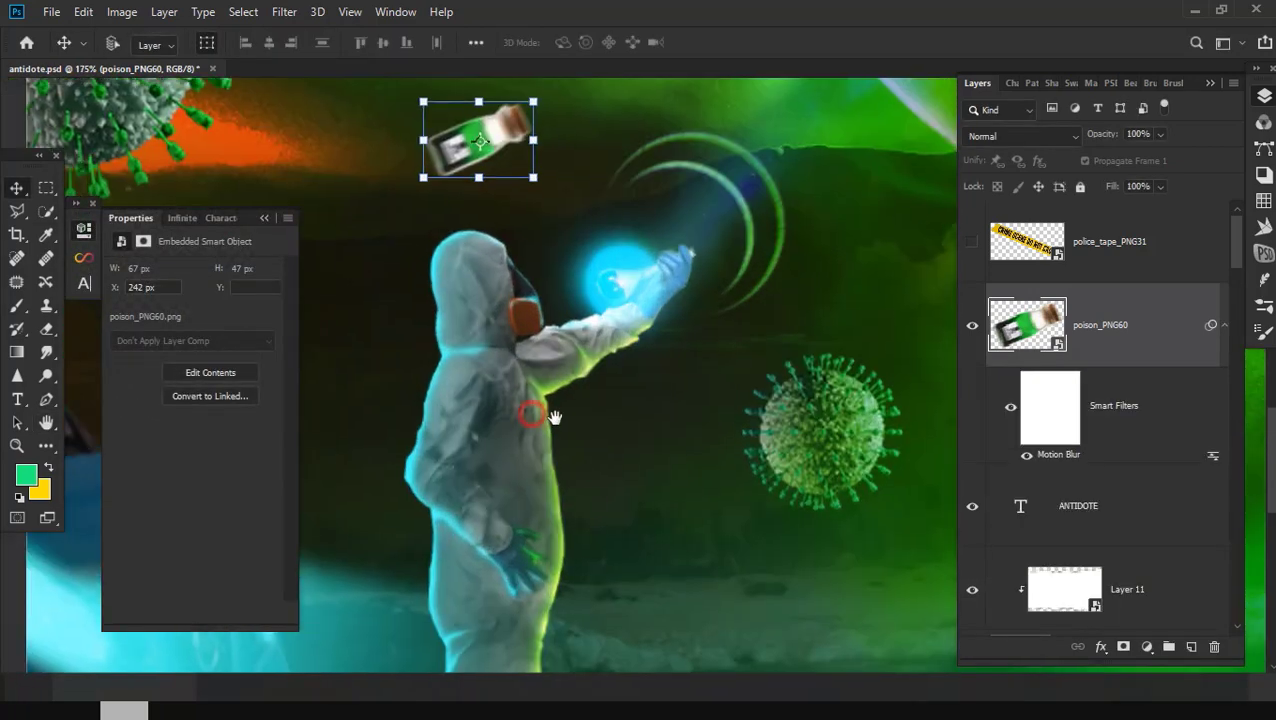
pyautogui.scroll(-3, 550, 421)
pyautogui.scroll(-3, 560, 430)
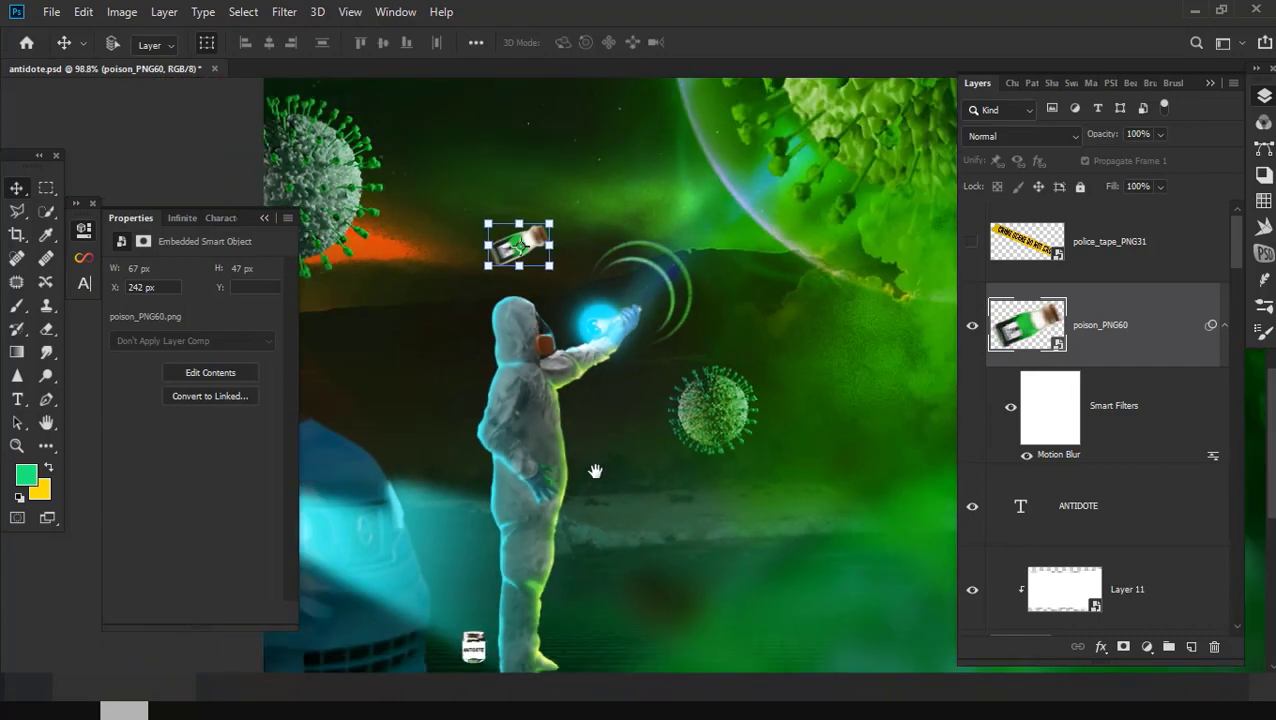
pyautogui.scroll(3, 527, 566)
pyautogui.scroll(-2, 527, 566)
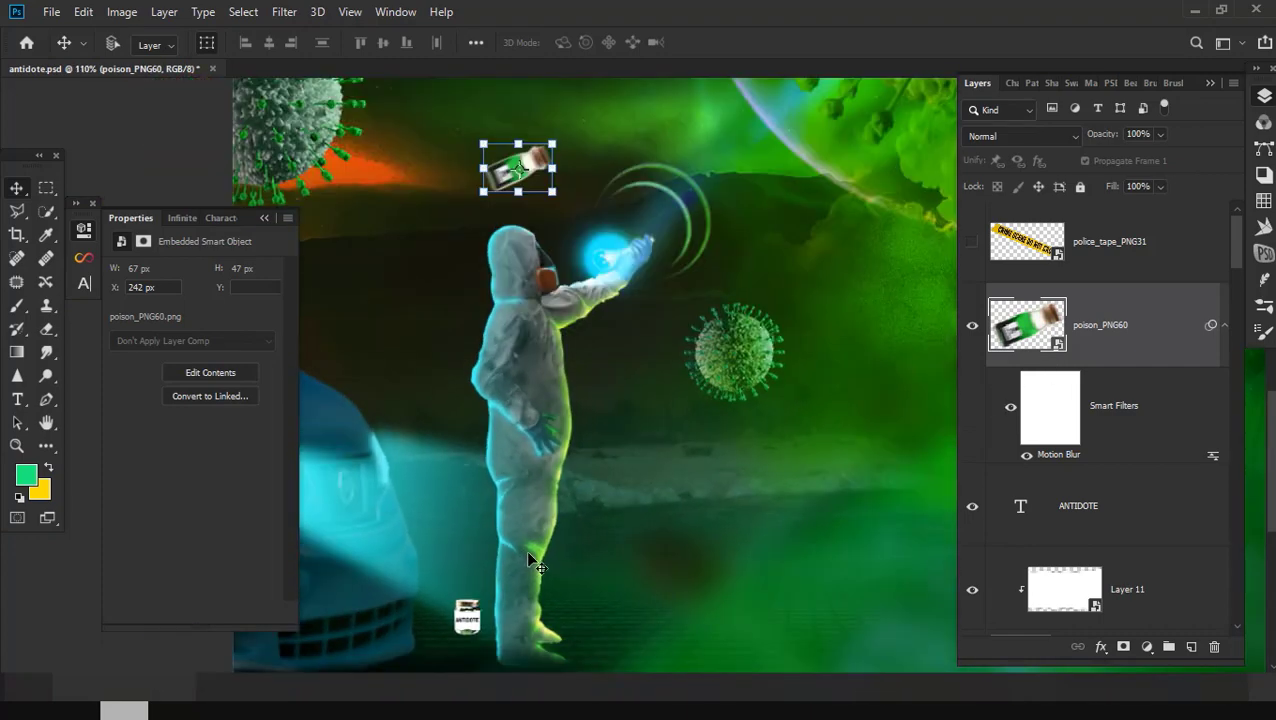
pyautogui.scroll(-3, 1190, 557)
# Step: Select Layer 11, poison_PNG62 and ANTIDOTE together as the jar layers
pyautogui.keyDown('ctrl'); pyautogui.click(1119, 447); pyautogui.keyUp('ctrl')
pyautogui.keyDown('ctrl'); pyautogui.click(1128, 472); pyautogui.keyUp('ctrl')
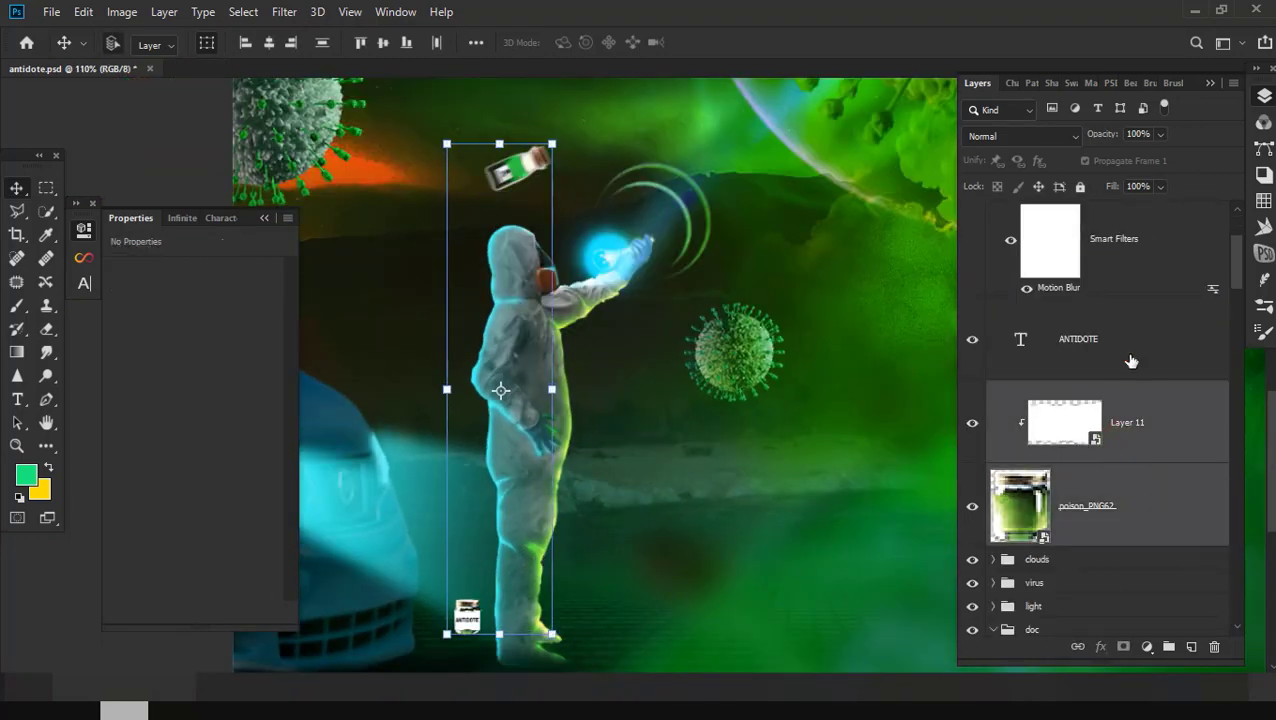
pyautogui.keyDown('ctrl'); pyautogui.click(1133, 364); pyautogui.keyUp('ctrl')
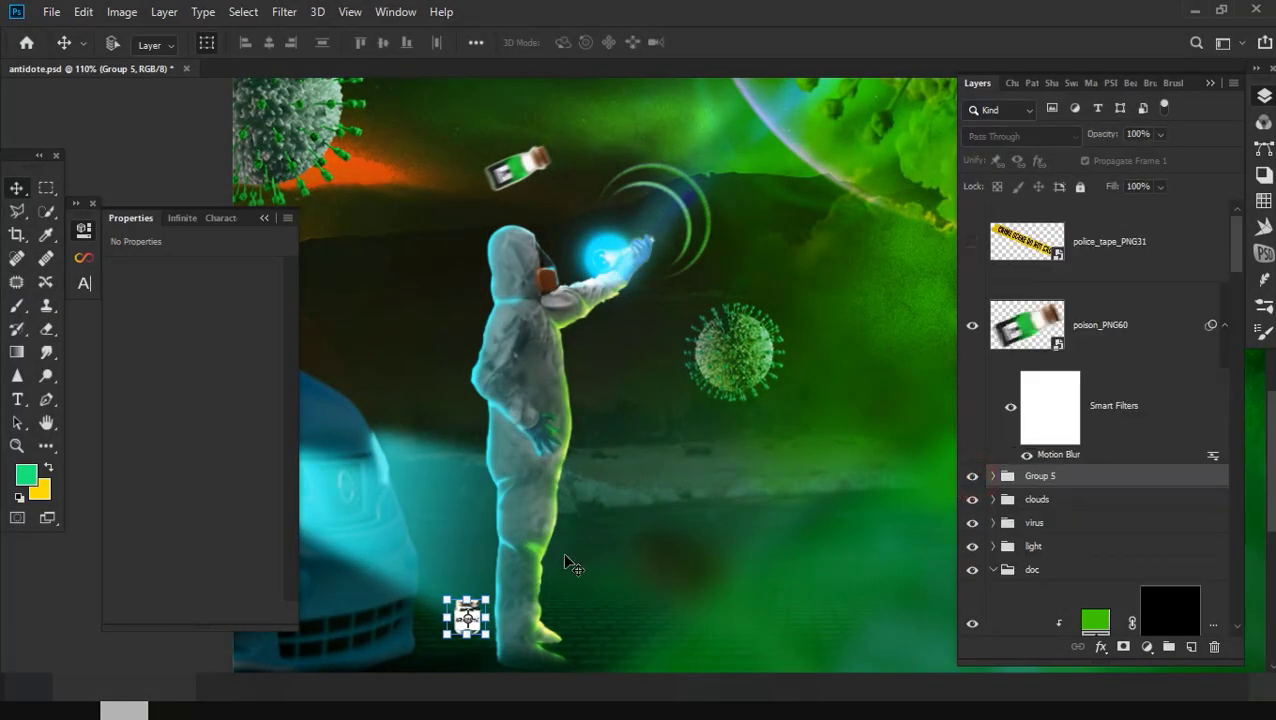
pyautogui.scroll(3, 547, 562)
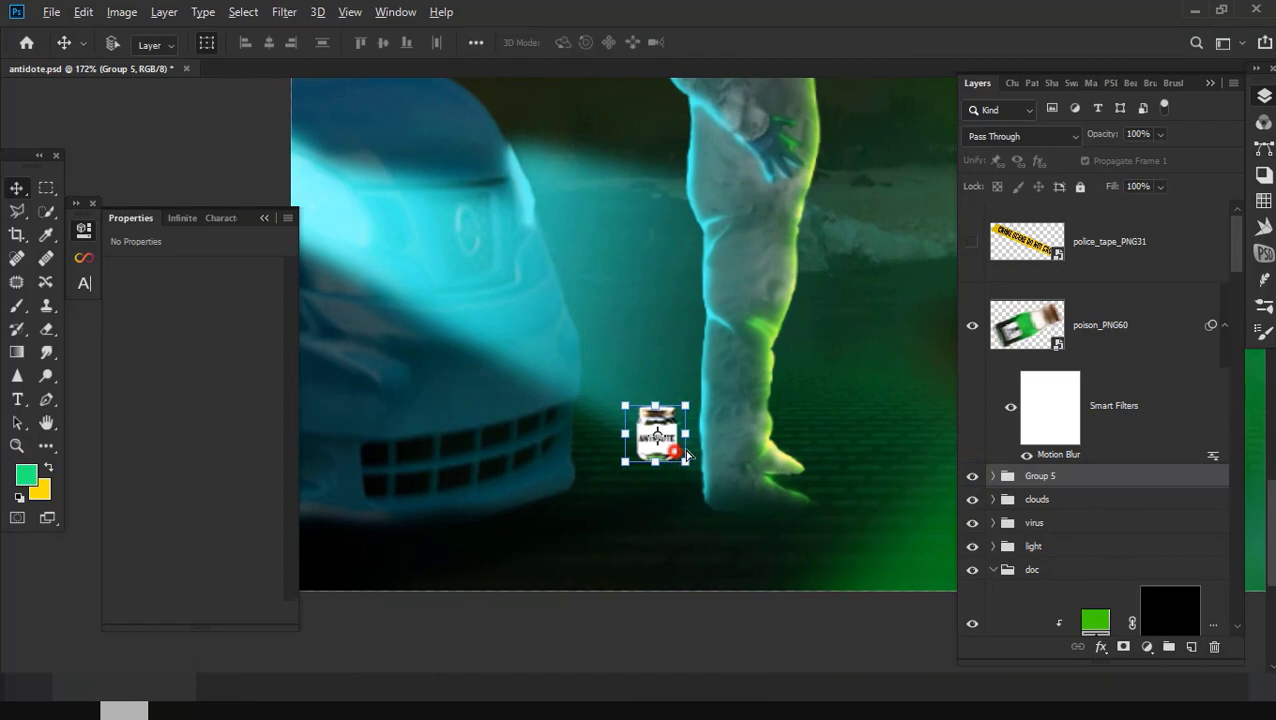
# Step: Alt-drag jar copies beside and below the original, then group all copies into Group 6
pyautogui.moveTo(686, 455); pyautogui.dragTo(632, 462)
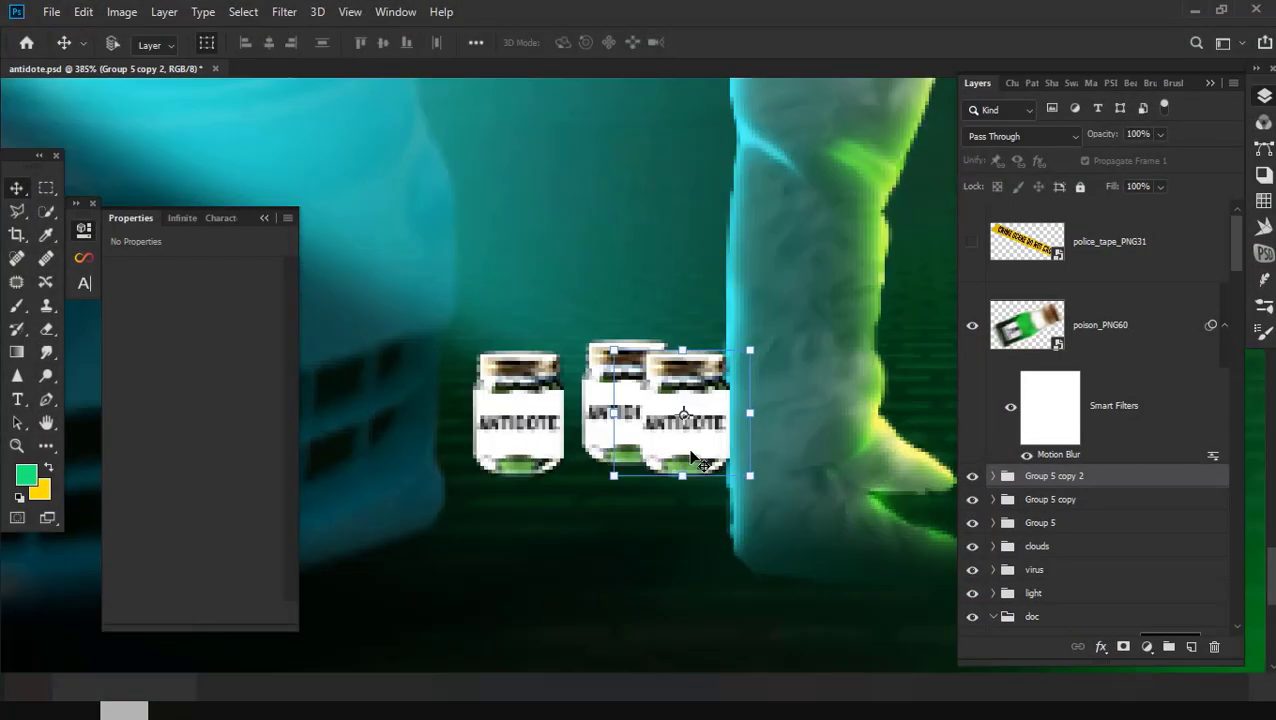
pyautogui.moveTo(695, 455); pyautogui.dragTo(516, 553)
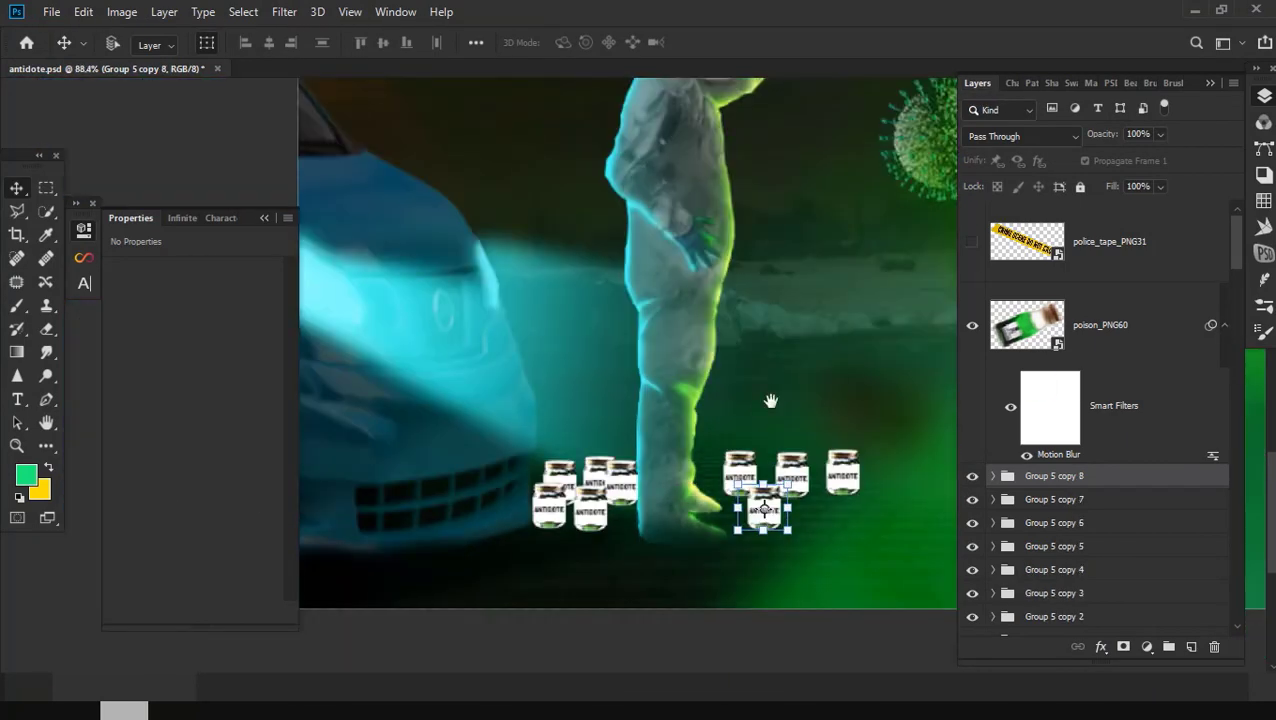
pyautogui.scroll(-5, 1070, 511)
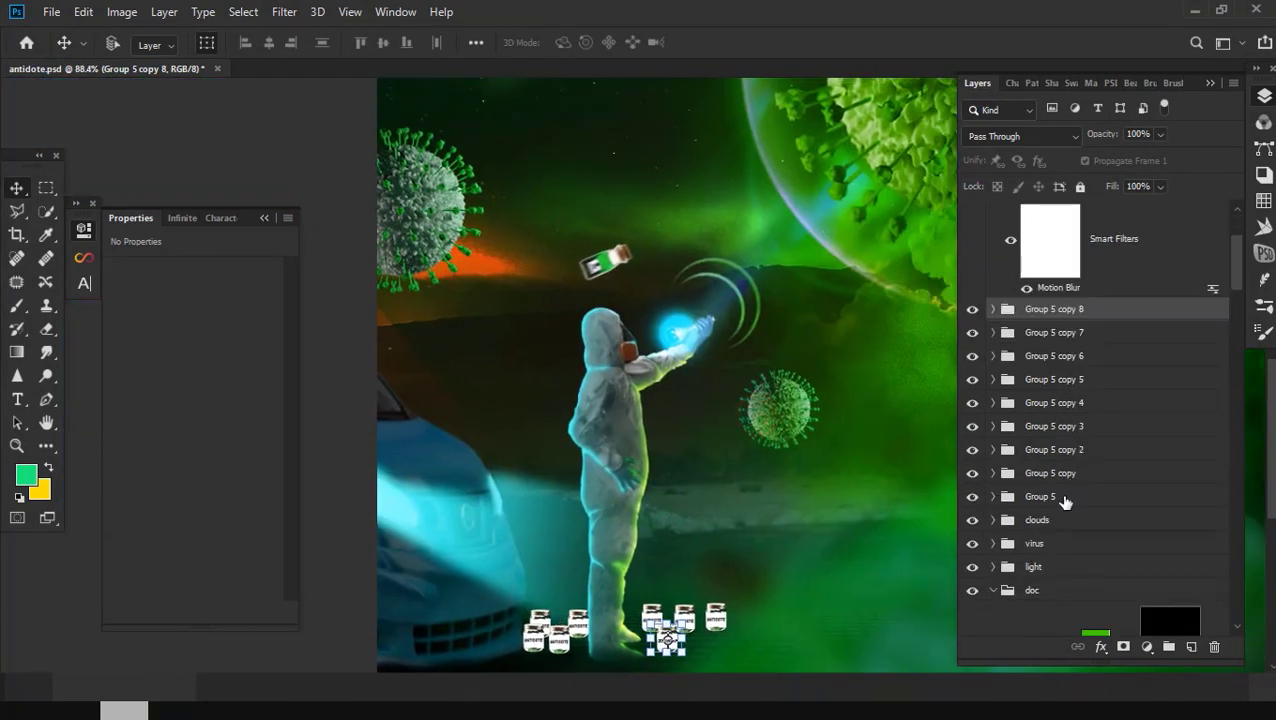
pyautogui.keyDown('shift'); pyautogui.click(1065, 497); pyautogui.keyUp('shift')
pyautogui.hotkey('ctrl', 'g')
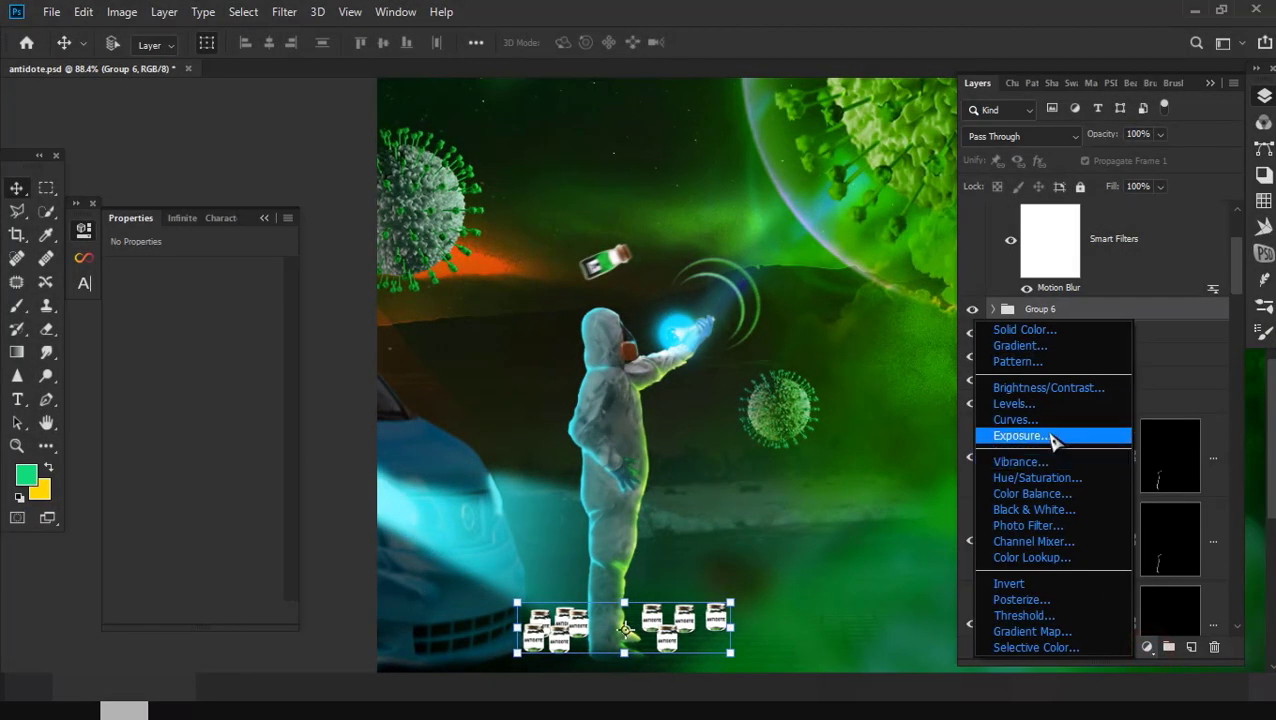
# Step: Add a clipped Brightness/Contrast layer to the jars with brightness about -85 and contrast about 43
pyautogui.click(1070, 388)
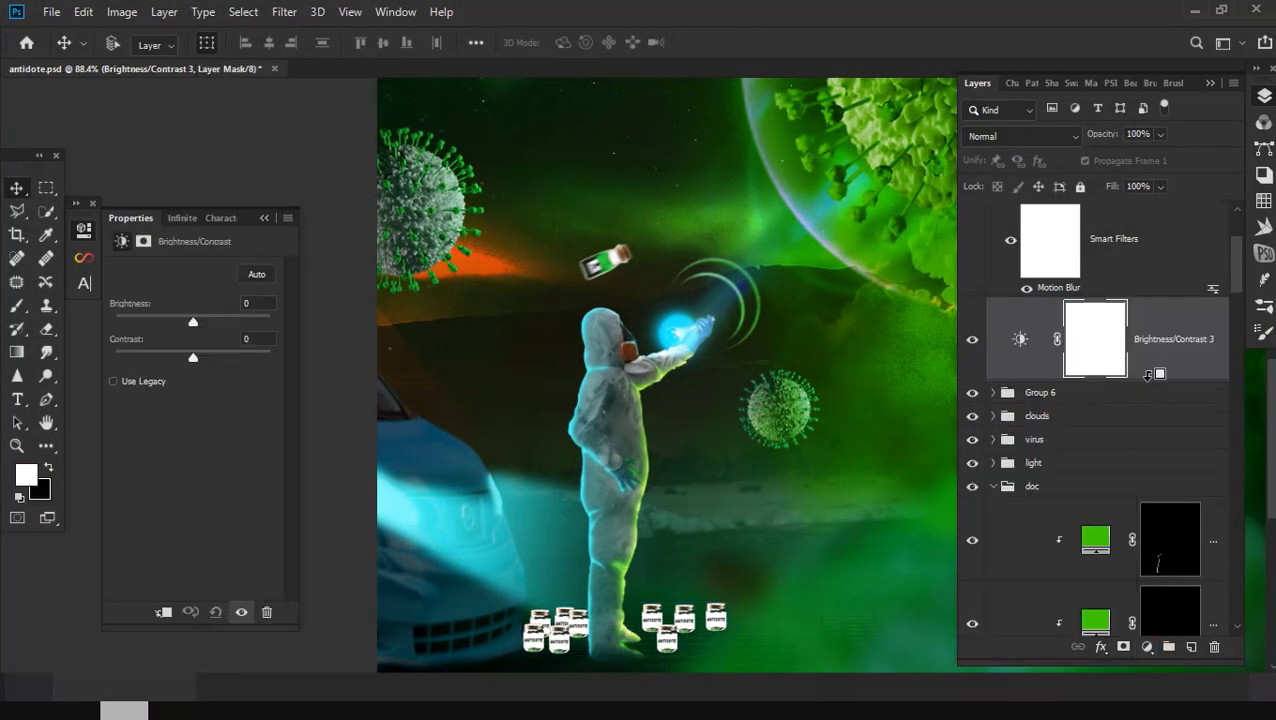
pyautogui.keyDown('alt'); pyautogui.click(1148, 374); pyautogui.keyUp('alt')
pyautogui.moveTo(198, 366); pyautogui.dragTo(232, 366)
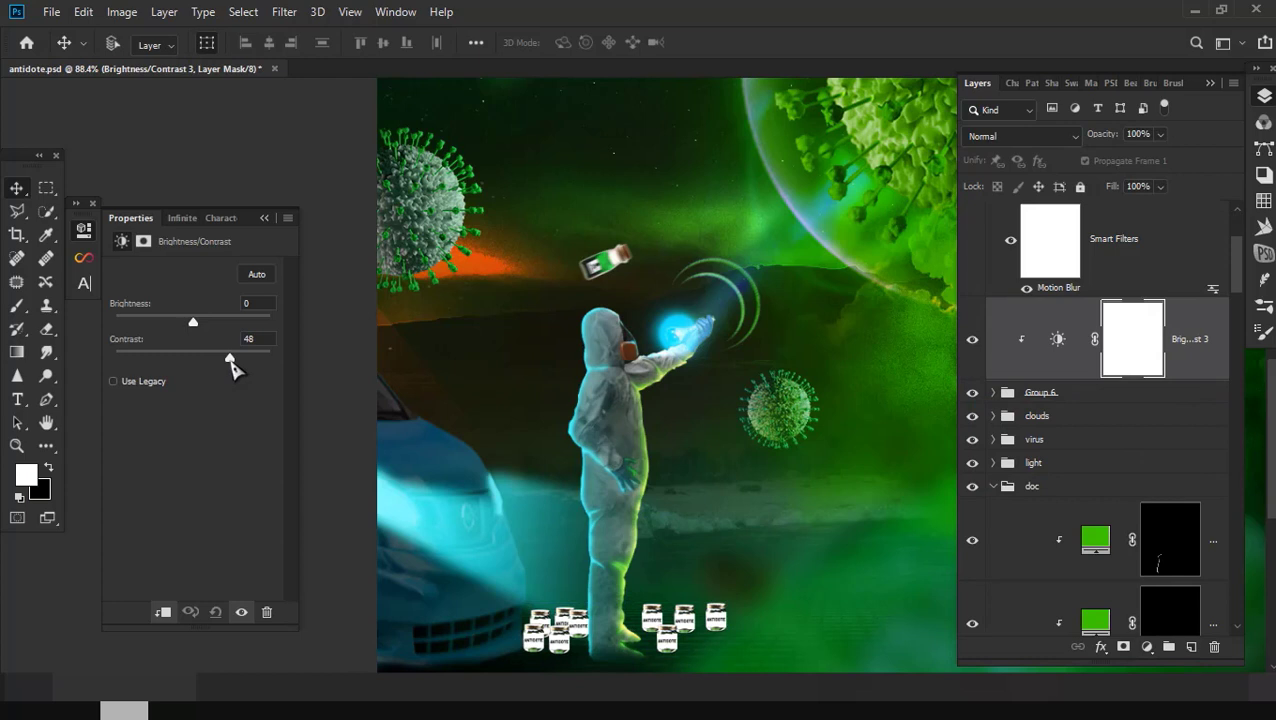
pyautogui.moveTo(128, 365); pyautogui.dragTo(135, 360)
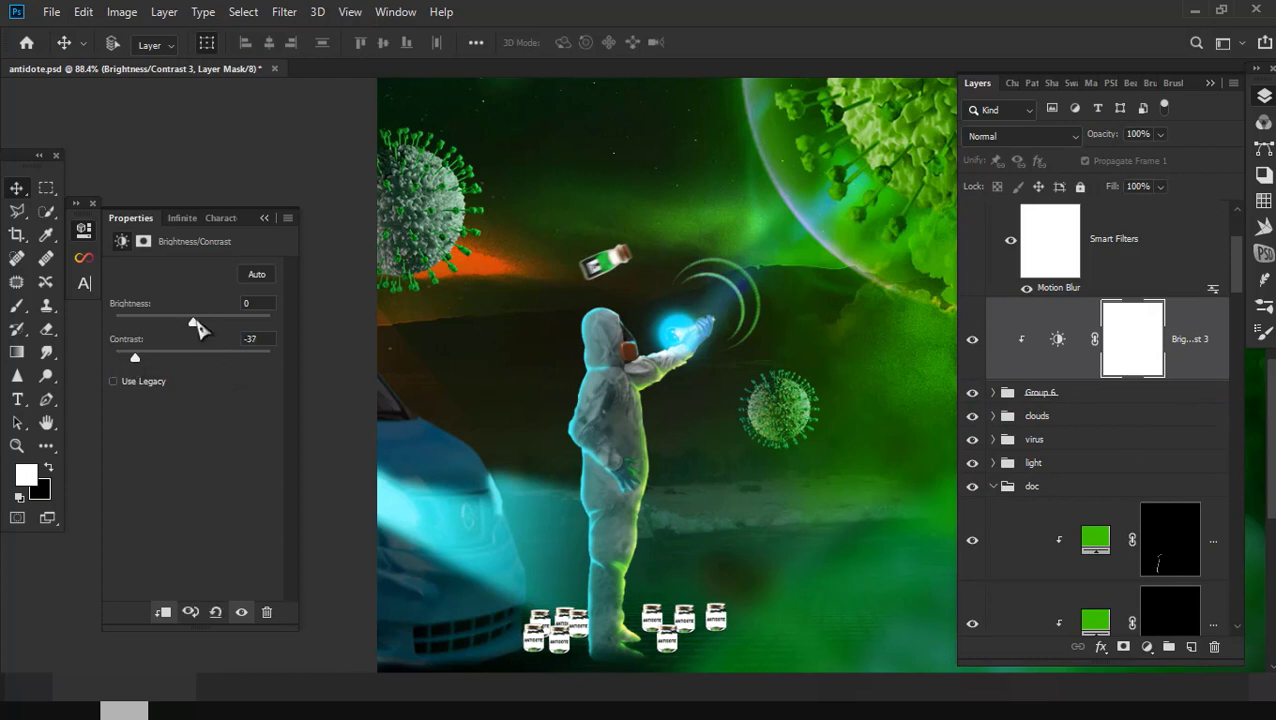
pyautogui.moveTo(193, 321); pyautogui.dragTo(127, 340)
pyautogui.moveTo(198, 362); pyautogui.dragTo(229, 361)
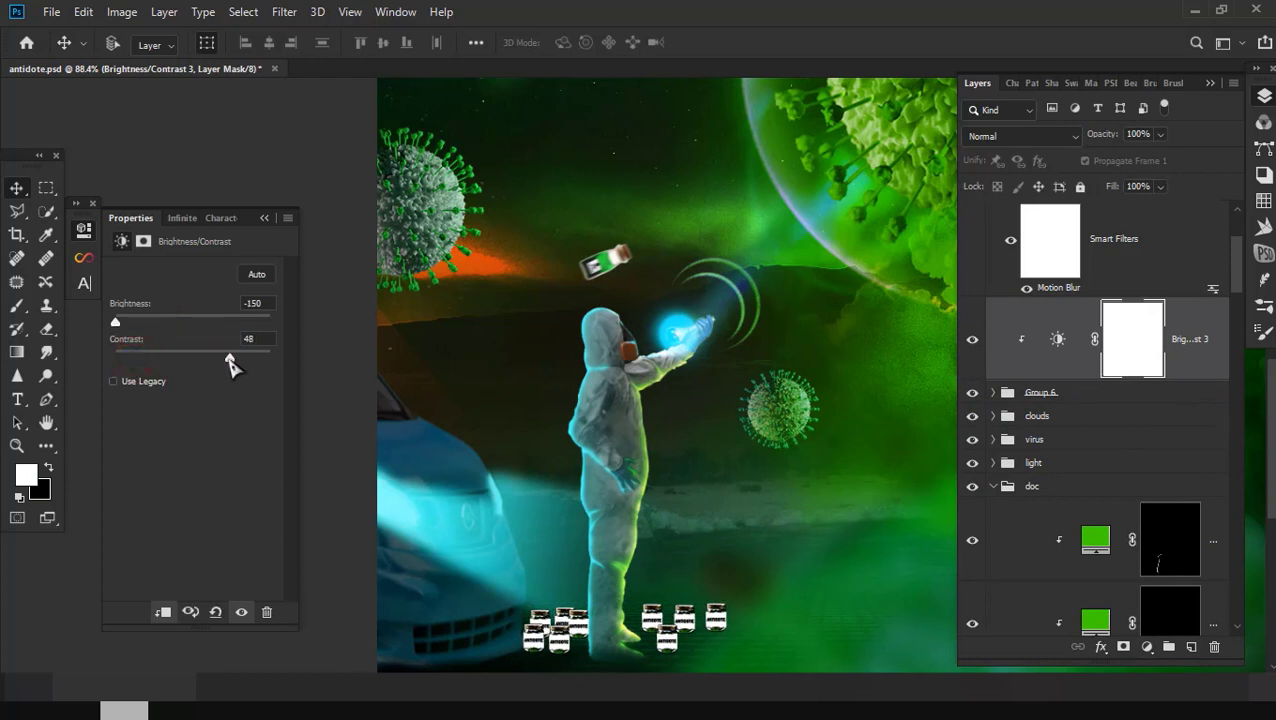
pyautogui.moveTo(116, 328); pyautogui.dragTo(152, 330)
pyautogui.scroll(-2, 760, 383)
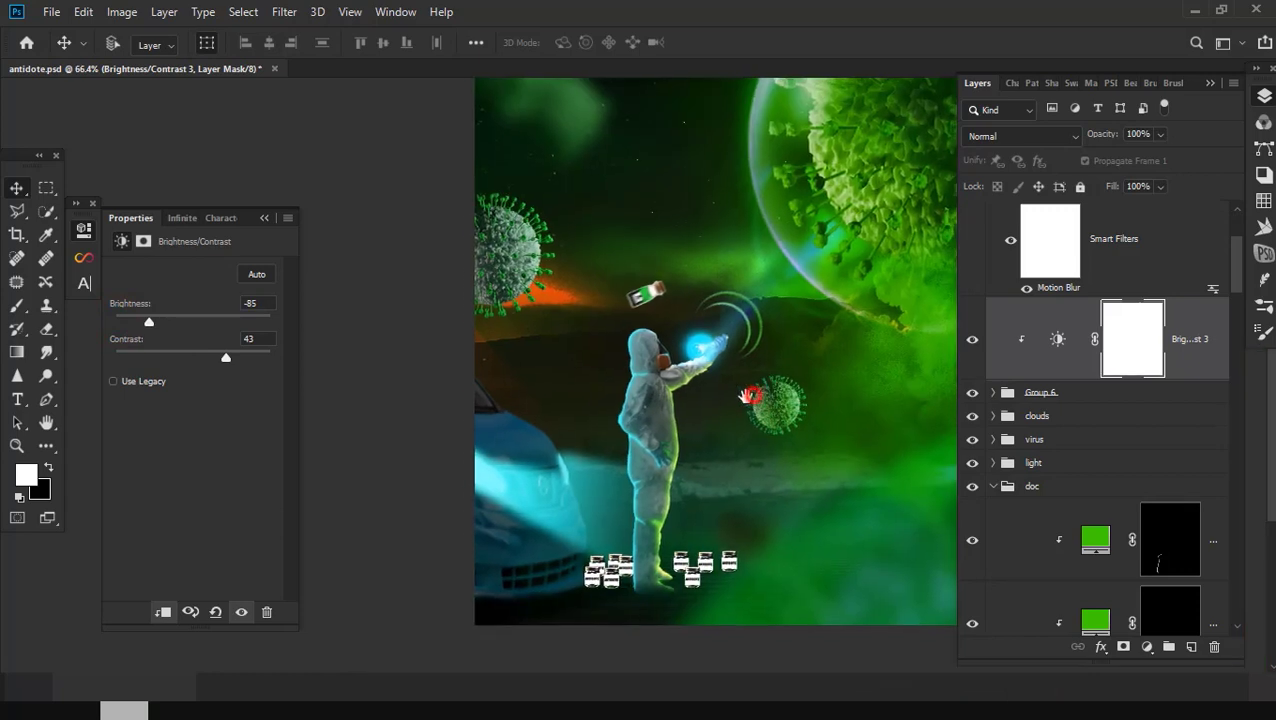
# Step: Add a clipped Curves layer with highlights pulled down to darken the jars, then view the whole composition
pyautogui.click(1148, 647)
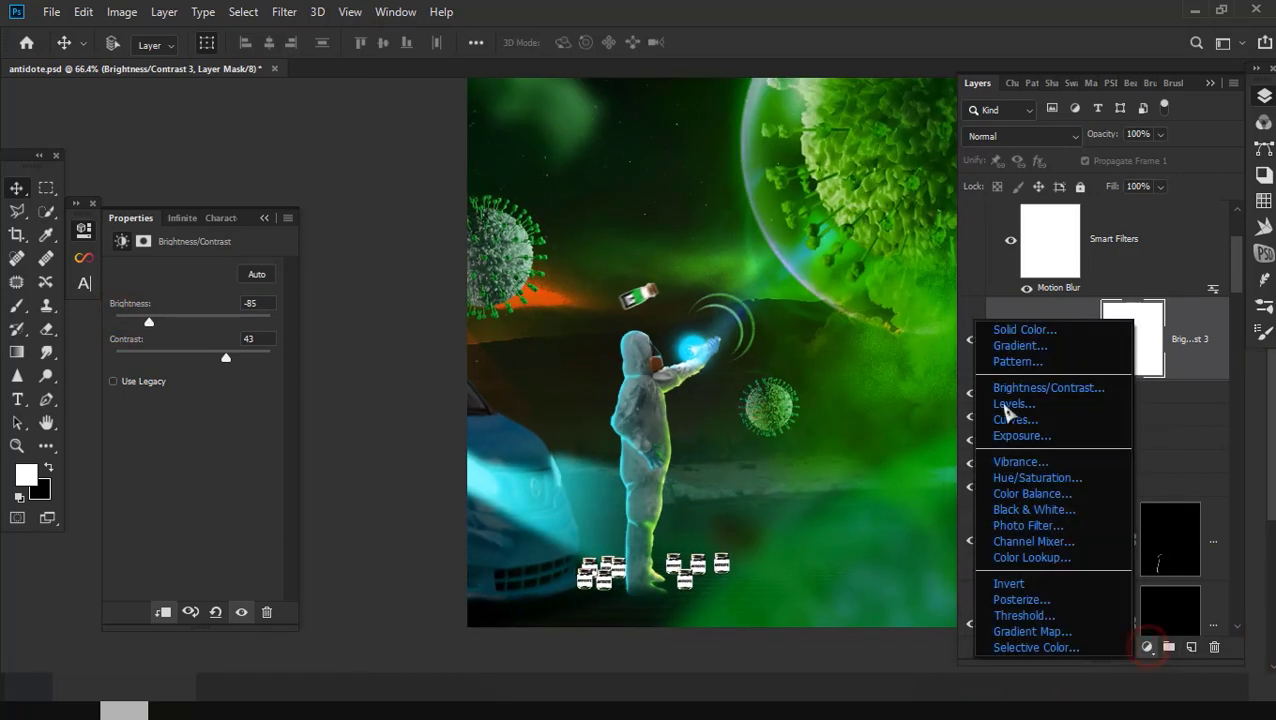
pyautogui.click(1060, 418)
pyautogui.keyDown('alt'); pyautogui.click(1055, 380); pyautogui.keyUp('alt')
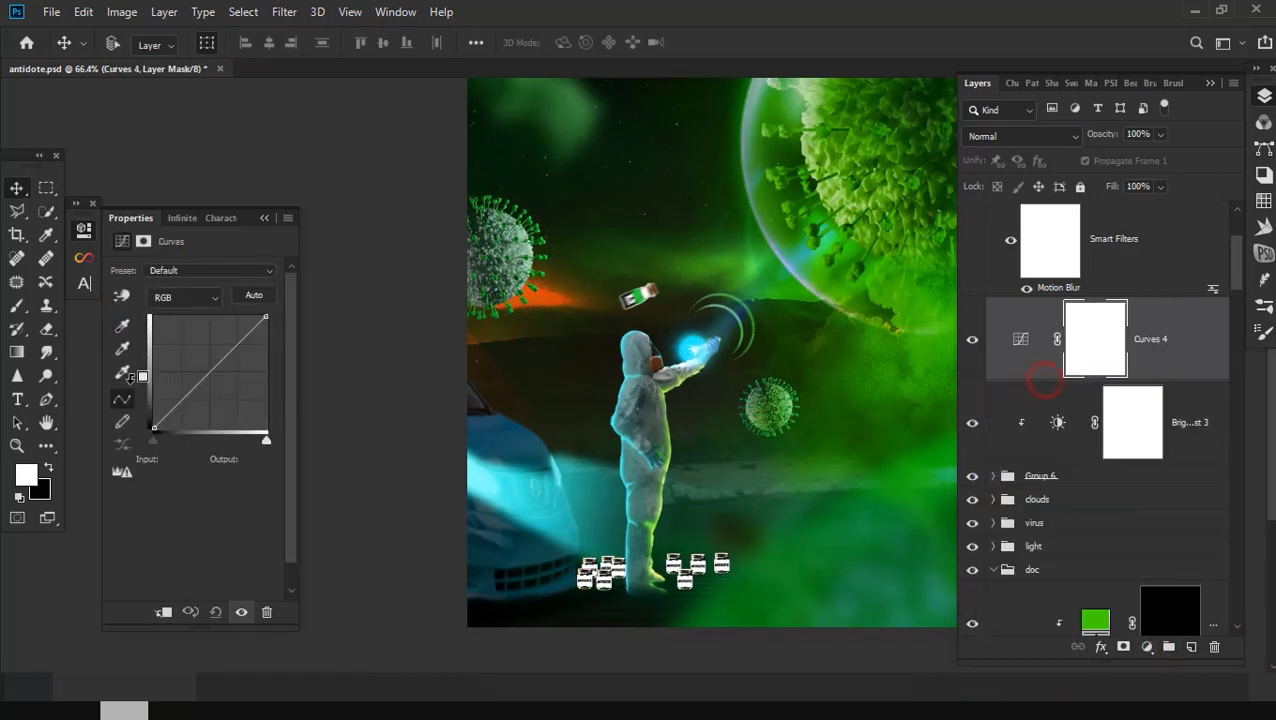
pyautogui.moveTo(265, 317)
pyautogui.mouseDown()
pyautogui.moveTo(356, 394)
pyautogui.moveTo(356, 383)
pyautogui.mouseUp()
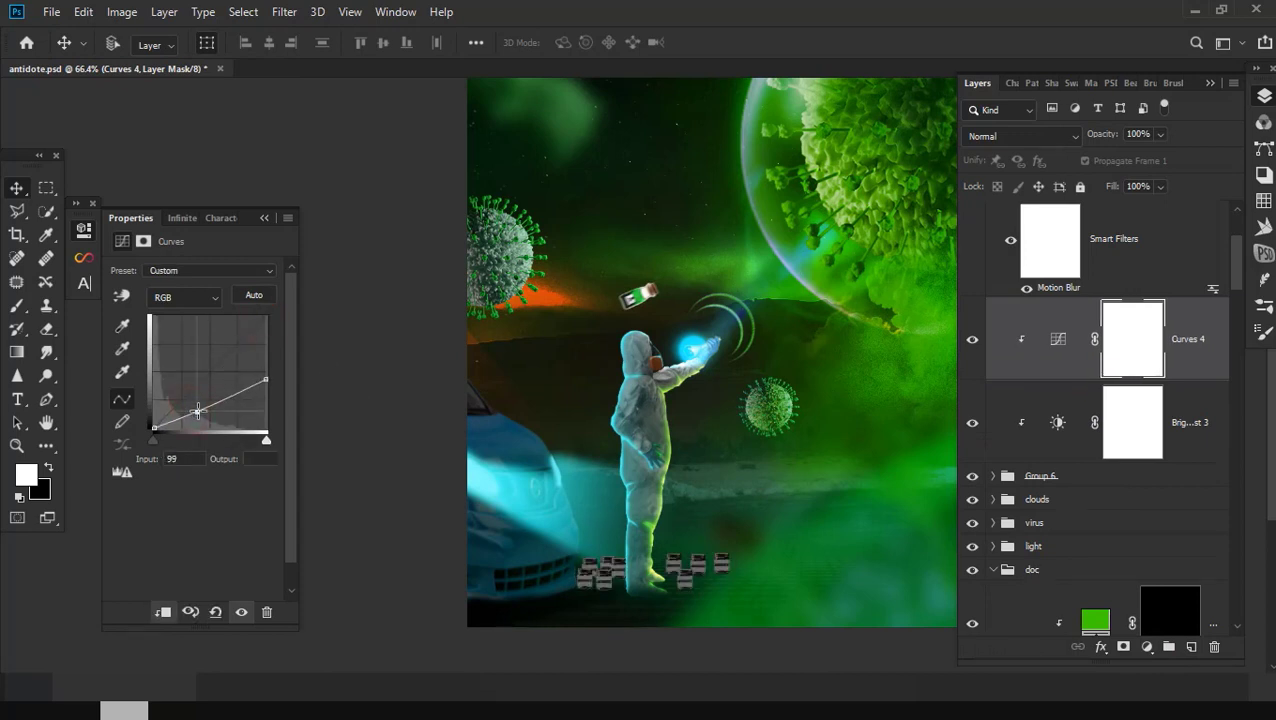
pyautogui.keyDown('alt'); pyautogui.click(640, 424); pyautogui.keyUp('alt')
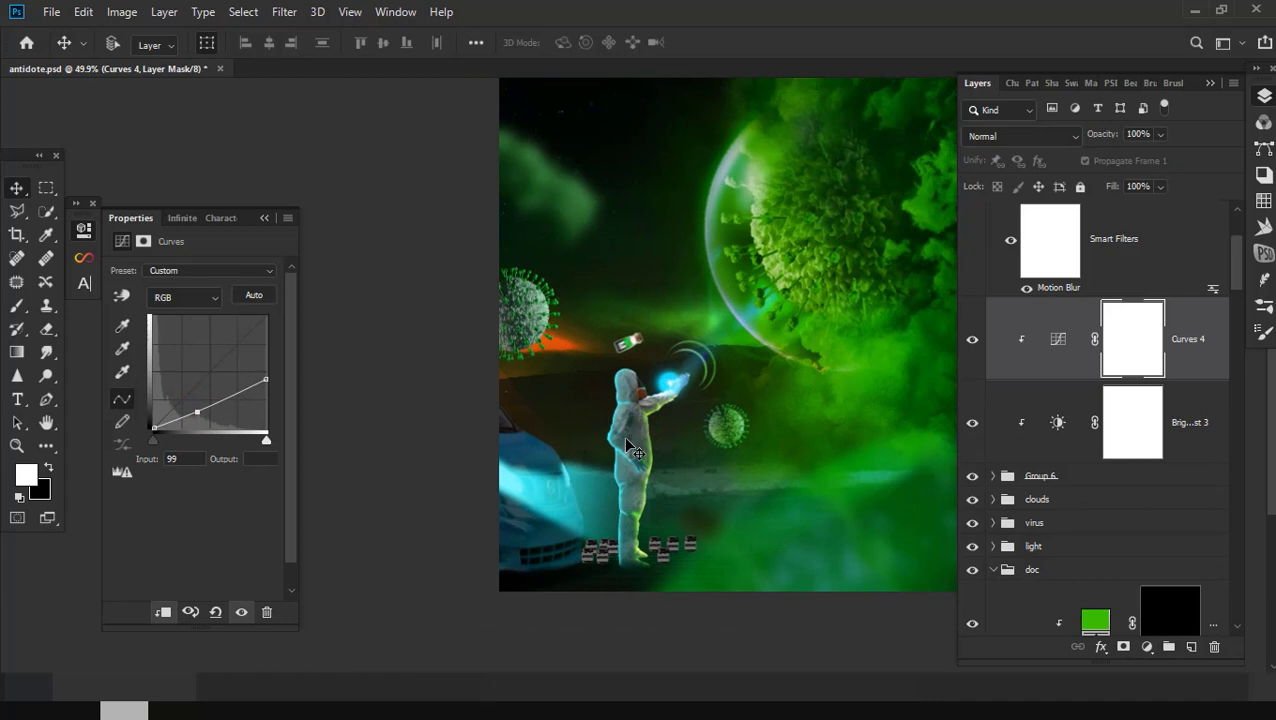
pyautogui.scroll(1, 690, 440)
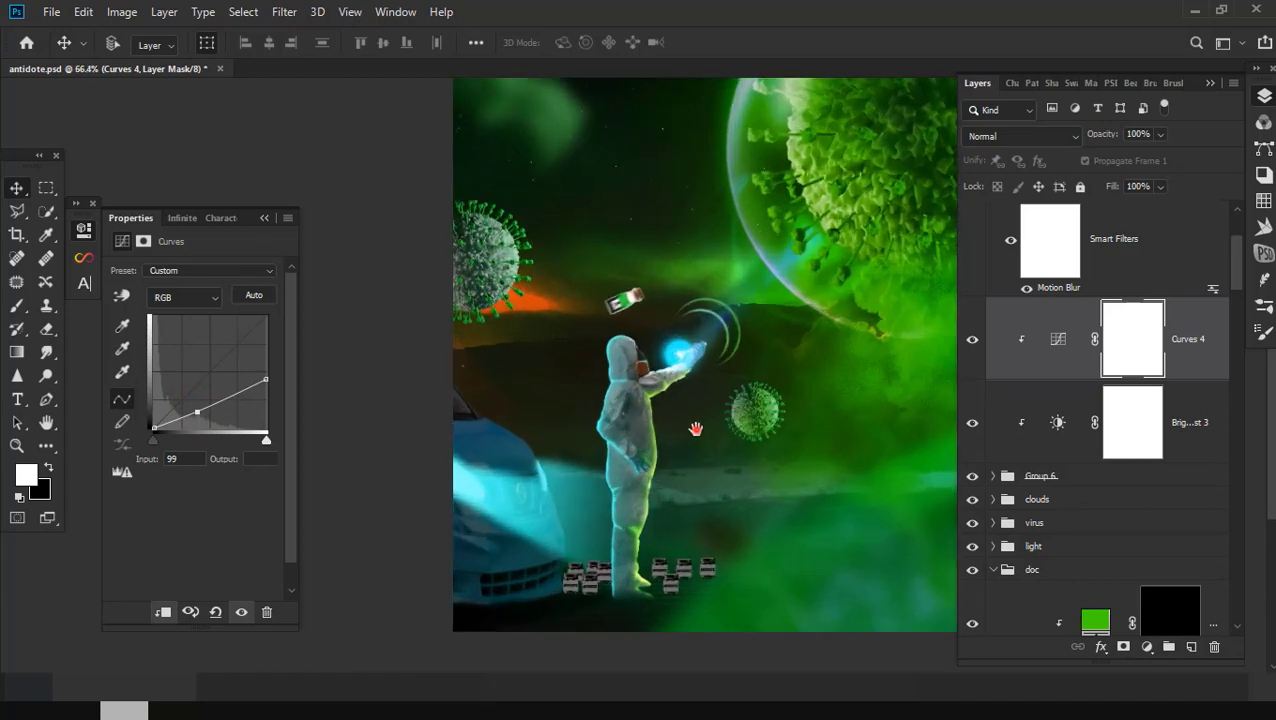
pyautogui.scroll(1, 690, 440)
pyautogui.scroll(2, 690, 440)
pyautogui.scroll(-1, 929, 397)
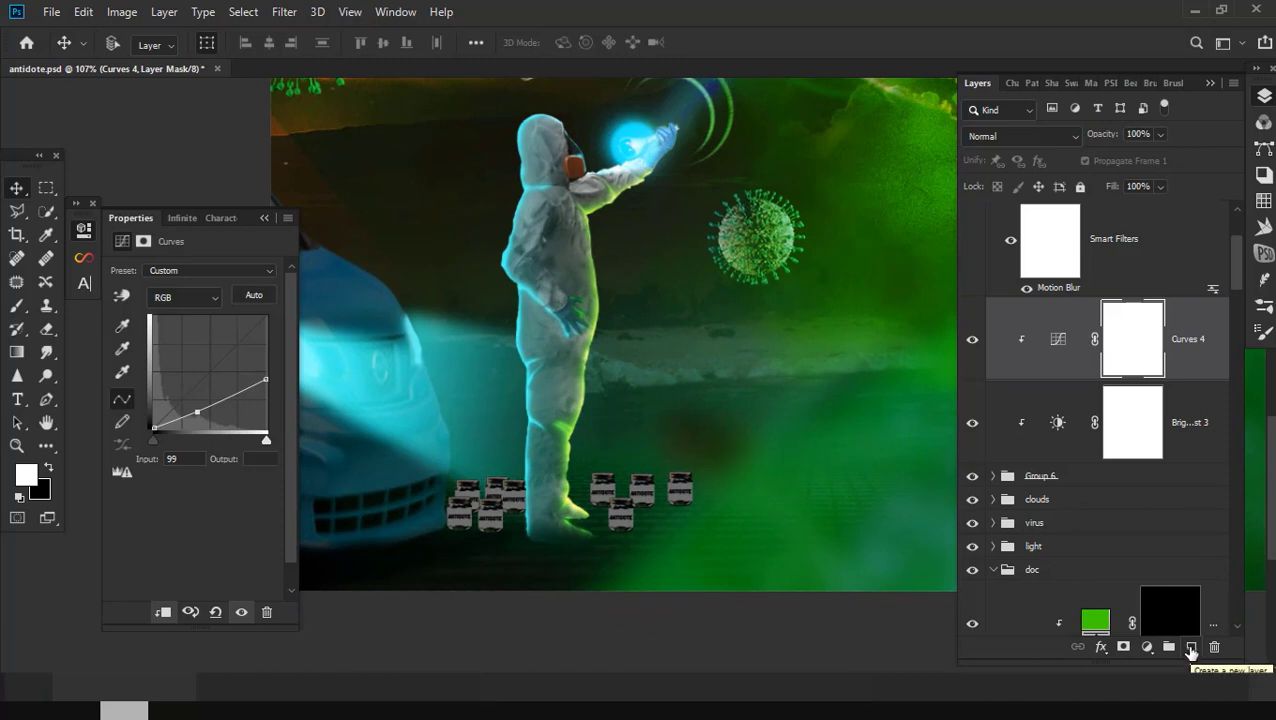
# Step: Create a bright green Color Fill layer clipped to the jars
pyautogui.click(1147, 647)
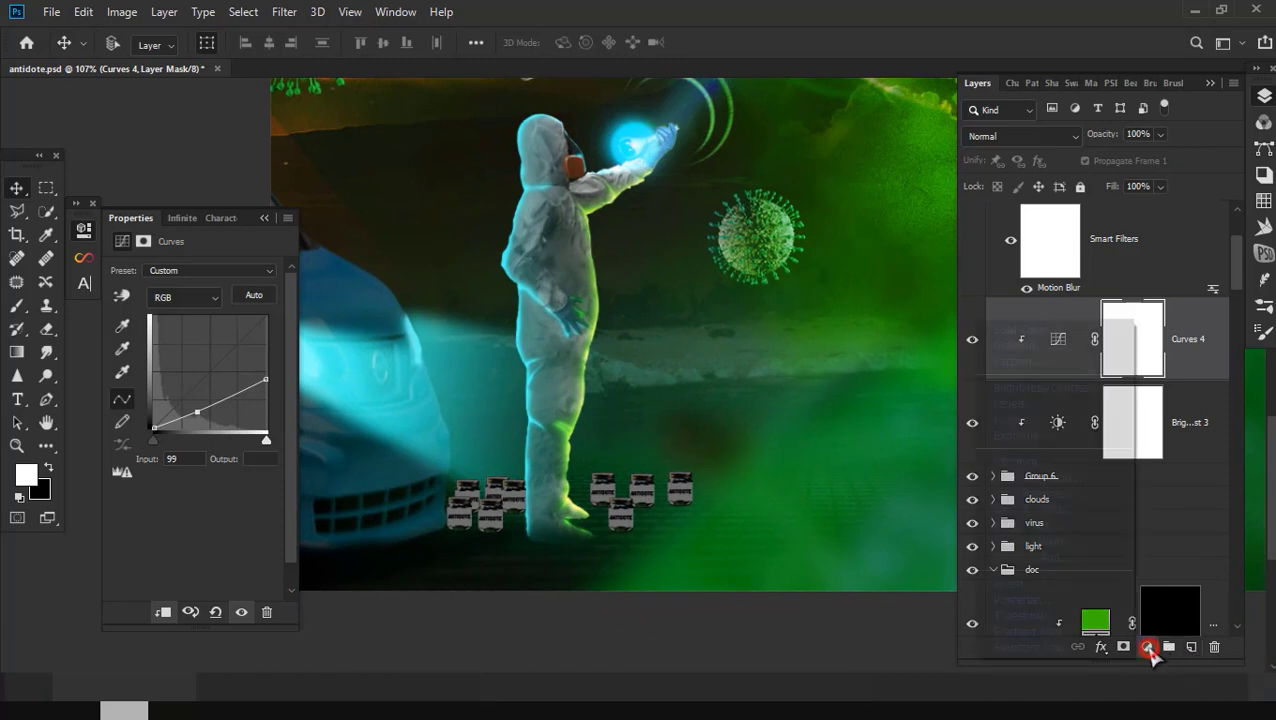
pyautogui.press('Escape')
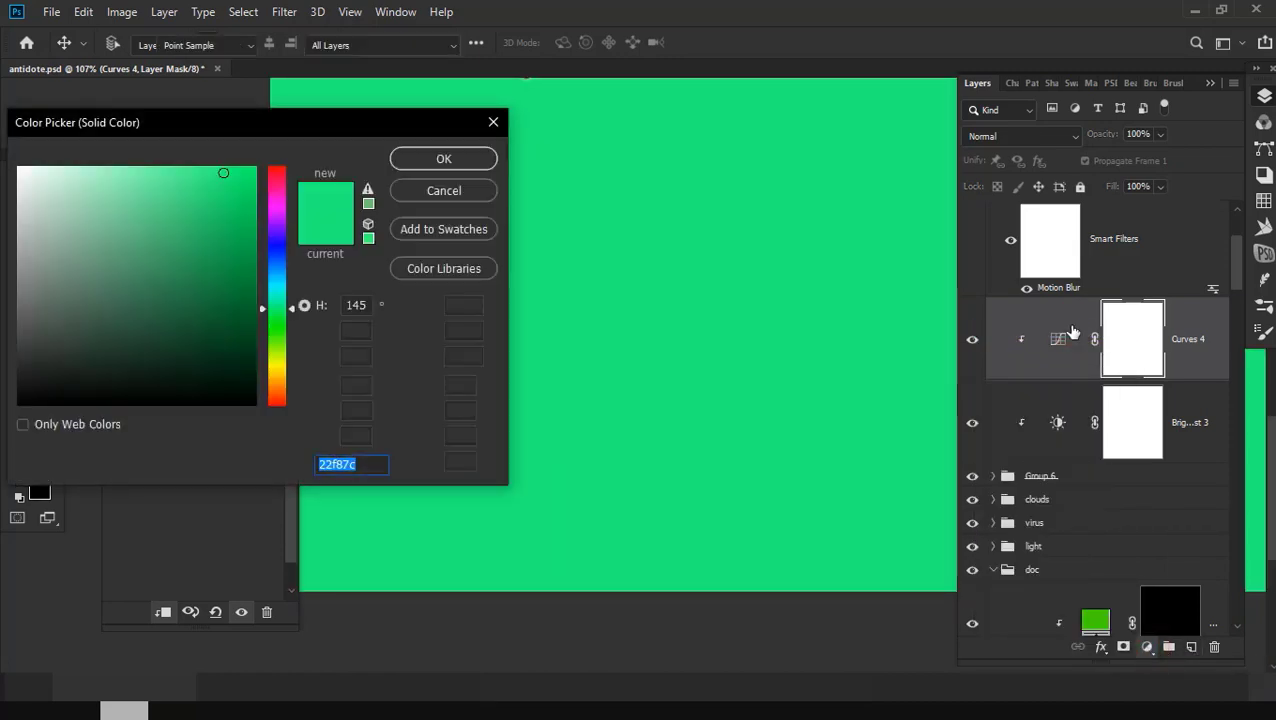
pyautogui.click(280, 330)
pyautogui.click(228, 178)
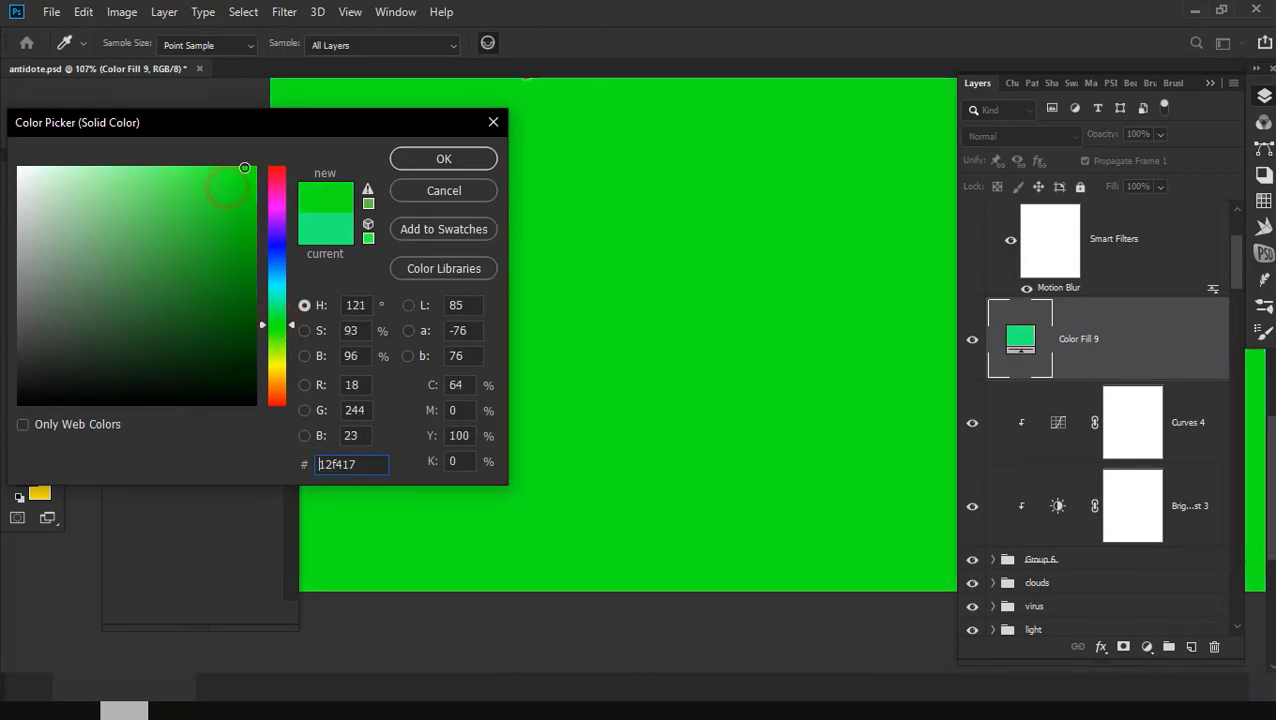
pyautogui.click(440, 158)
pyautogui.keyDown('alt'); pyautogui.click(1137, 378); pyautogui.keyUp('alt')
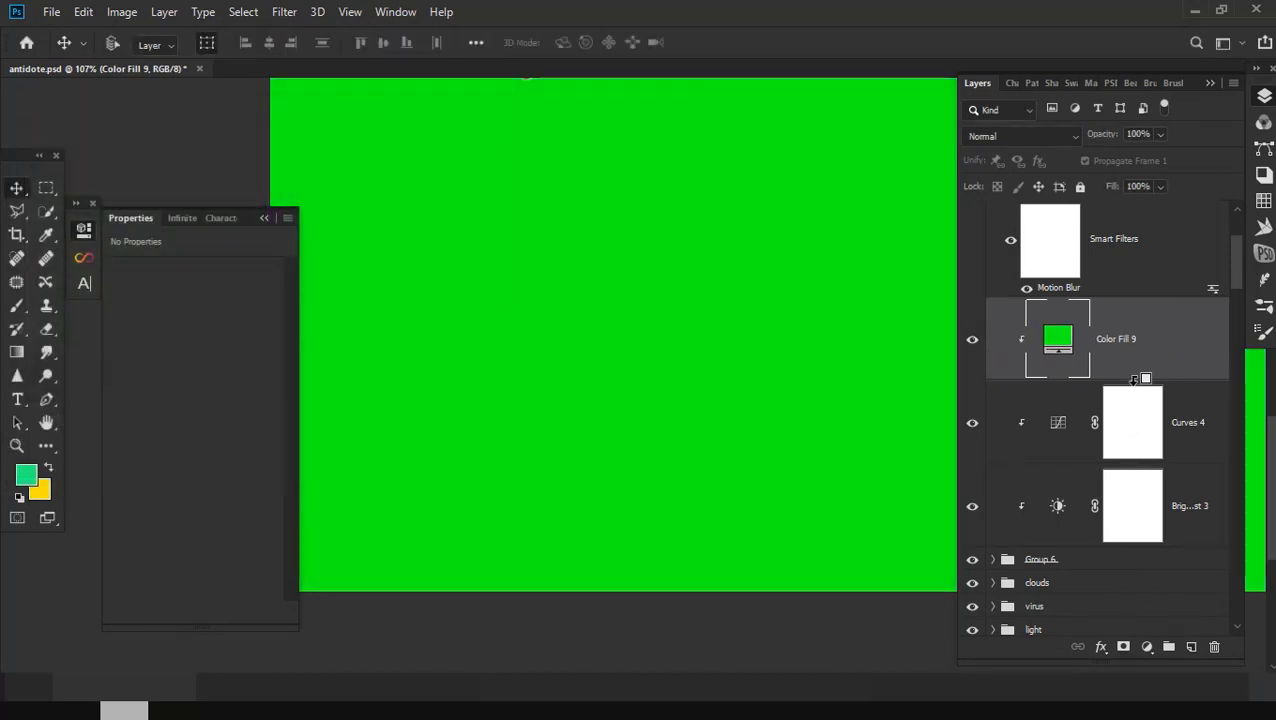
# Step: Set the green fill to Lighten blending and give it a layer mask
pyautogui.click(1003, 141)
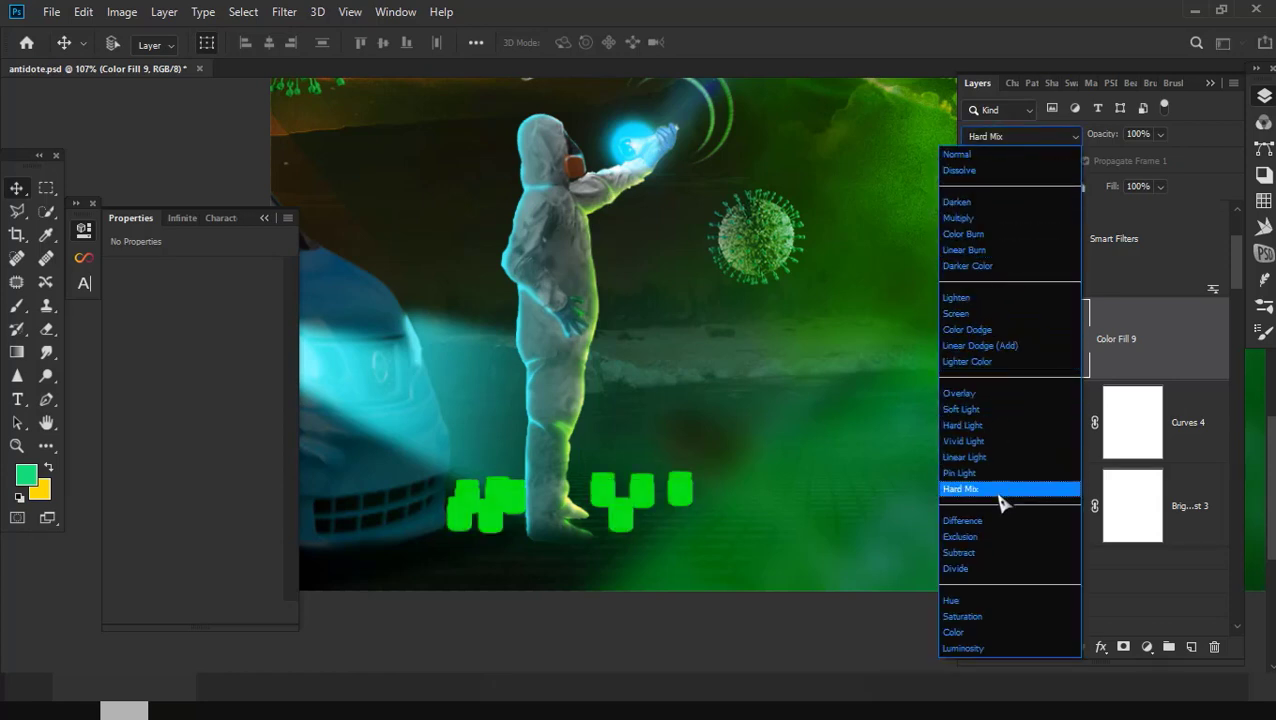
pyautogui.click(983, 299)
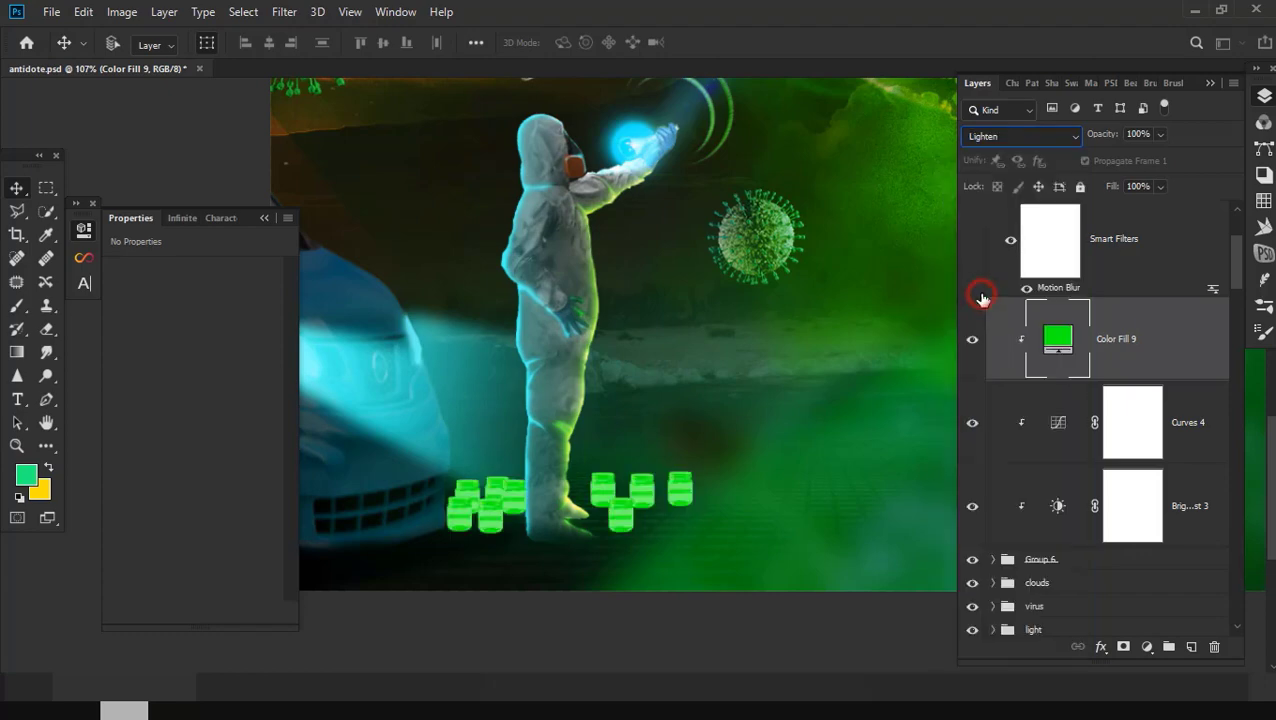
pyautogui.keyDown('alt'); pyautogui.click(1123, 647); pyautogui.keyUp('alt')
pyautogui.press('b')
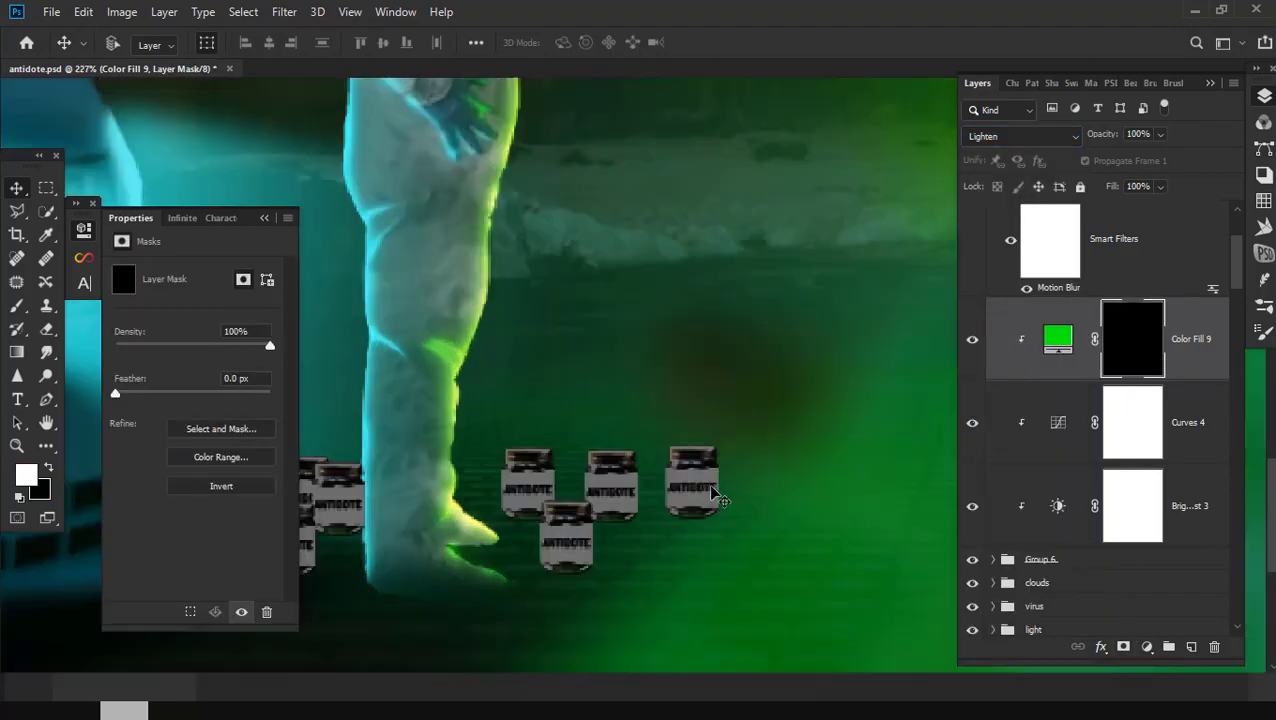
# Step: With a size 9 brush at 62% opacity, paint green glow along the jar's right edge
pyautogui.scroll(10, 620, 490)
pyautogui.rightClick(715, 479)
pyautogui.scroll(2, 715, 485)
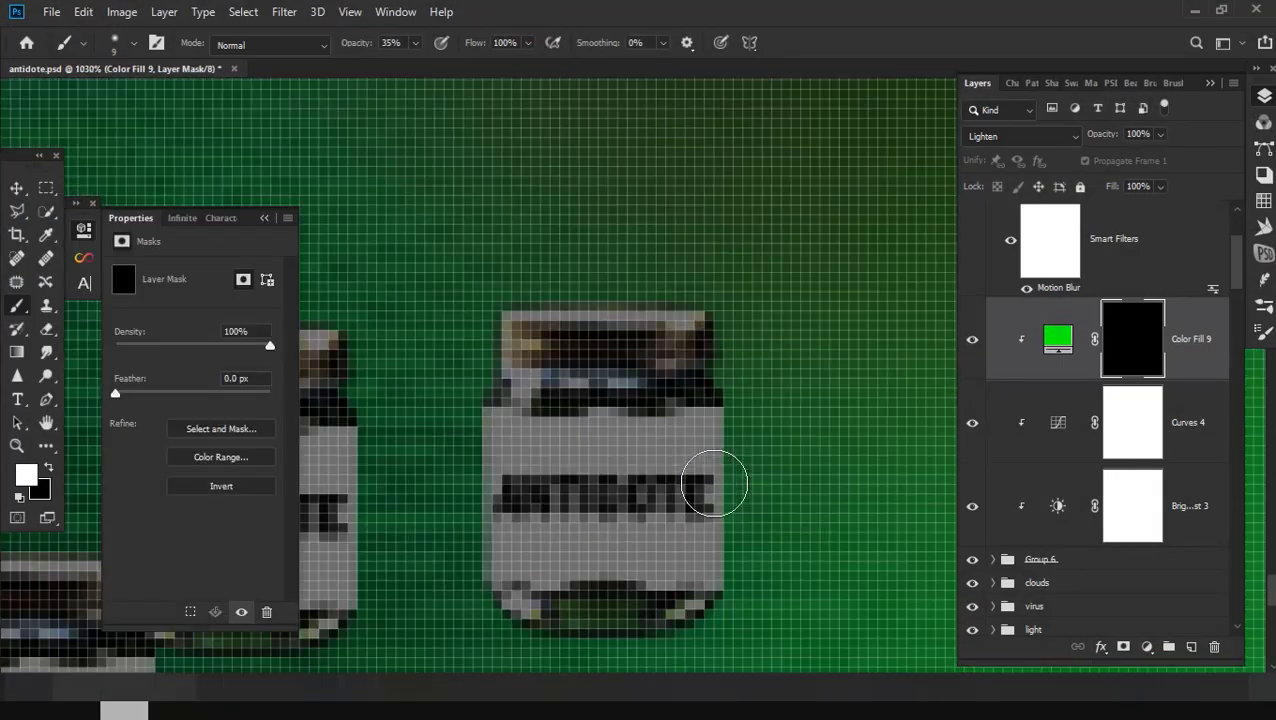
pyautogui.press('6')
pyautogui.press('2')
pyautogui.moveTo(715, 600); pyautogui.dragTo(749, 399)
pyautogui.moveTo(710, 300); pyautogui.dragTo(772, 498)
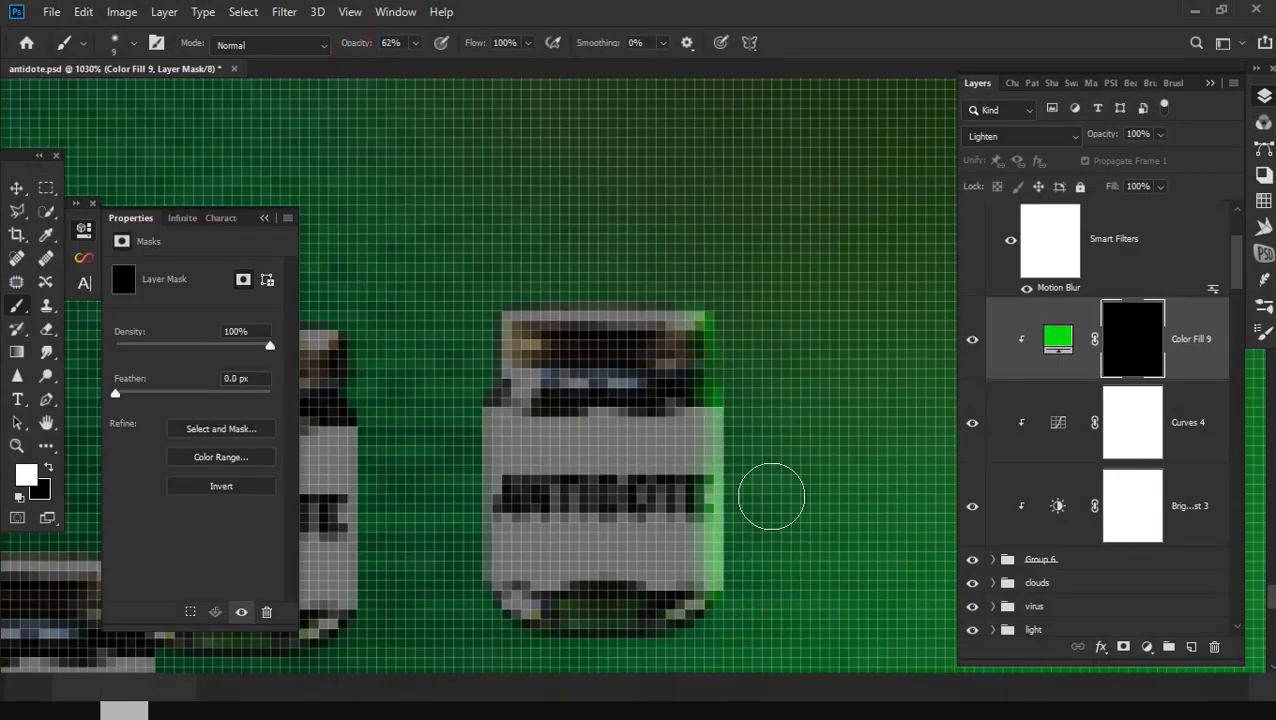
pyautogui.moveTo(715, 620)
pyautogui.mouseDown()
pyautogui.moveTo(737, 505)
pyautogui.moveTo(706, 621)
pyautogui.moveTo(661, 609)
pyautogui.mouseUp()
# Step: Switch the green fill to Screen and paint glow on the jars' right, bottom and left edges
pyautogui.scroll(-2, 700, 480)
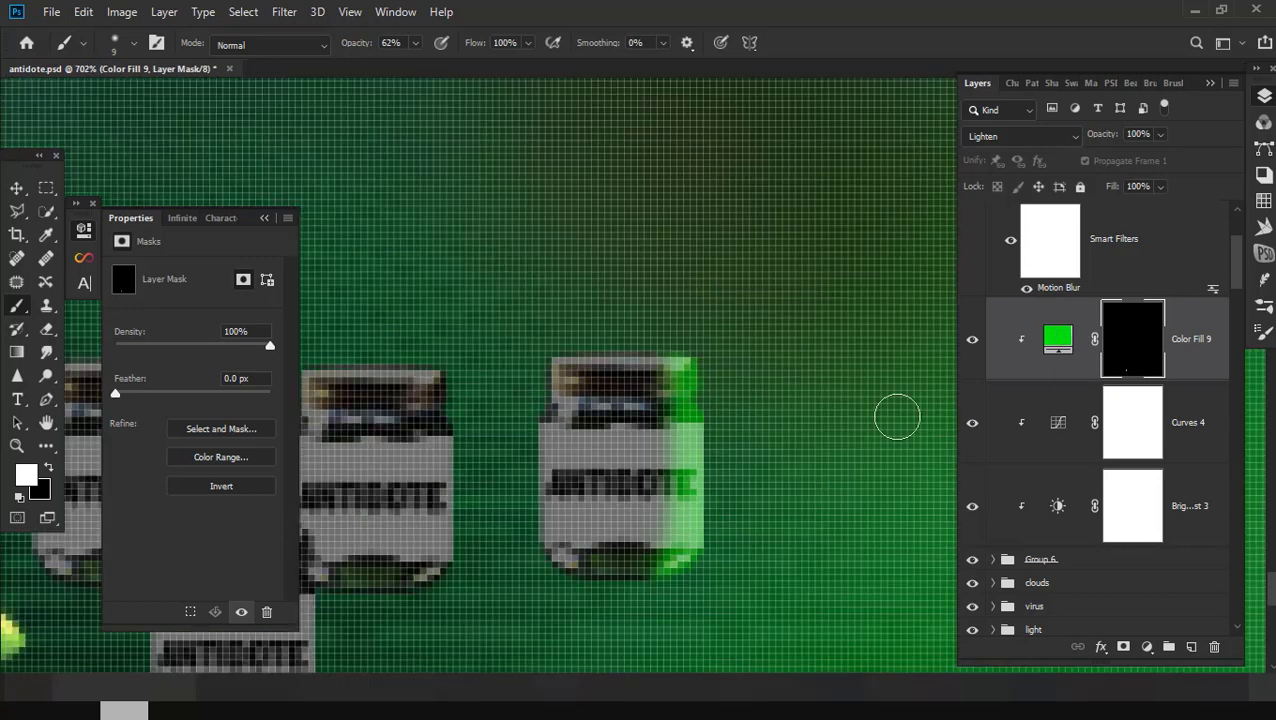
pyautogui.click(1020, 136)
pyautogui.click(995, 313)
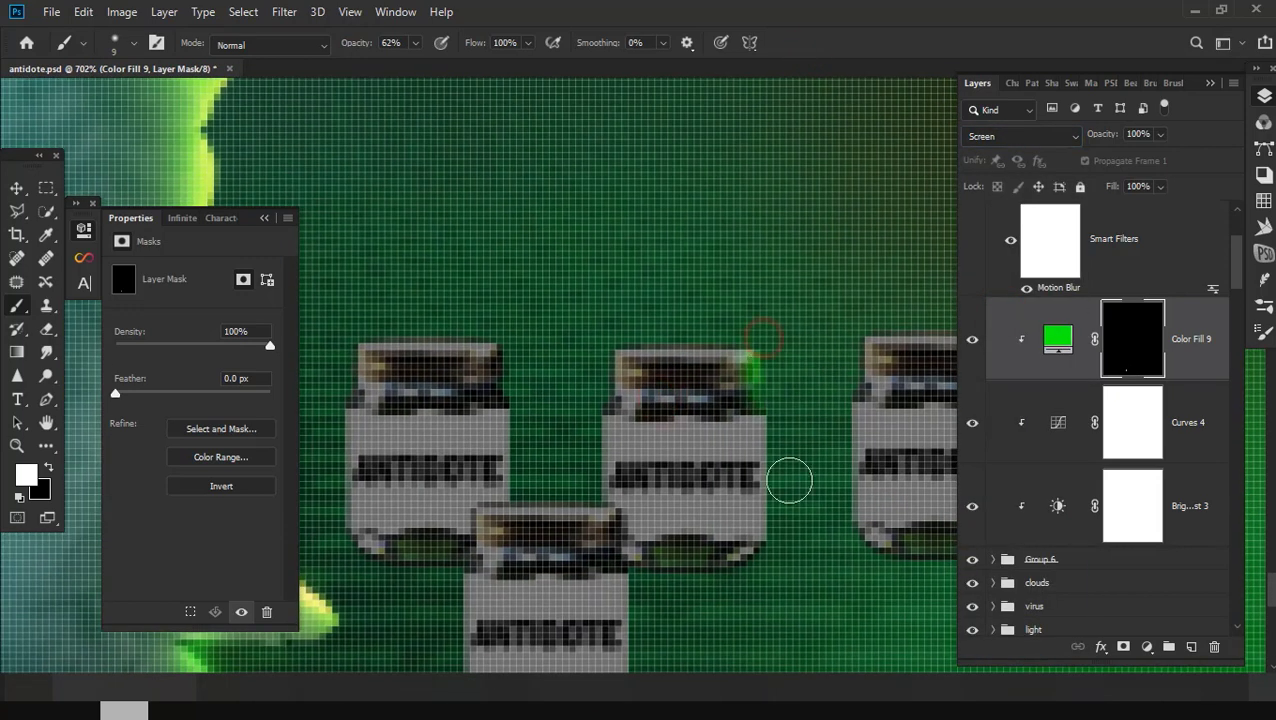
pyautogui.moveTo(789, 478); pyautogui.dragTo(740, 590)
pyautogui.moveTo(763, 342)
pyautogui.mouseDown()
pyautogui.moveTo(746, 561)
pyautogui.moveTo(660, 560)
pyautogui.moveTo(558, 440)
pyautogui.moveTo(495, 529)
pyautogui.mouseUp()
pyautogui.scroll(-2, 612, 530)
pyautogui.scroll(-1, 558, 440)
pyautogui.moveTo(376, 427); pyautogui.dragTo(372, 530)
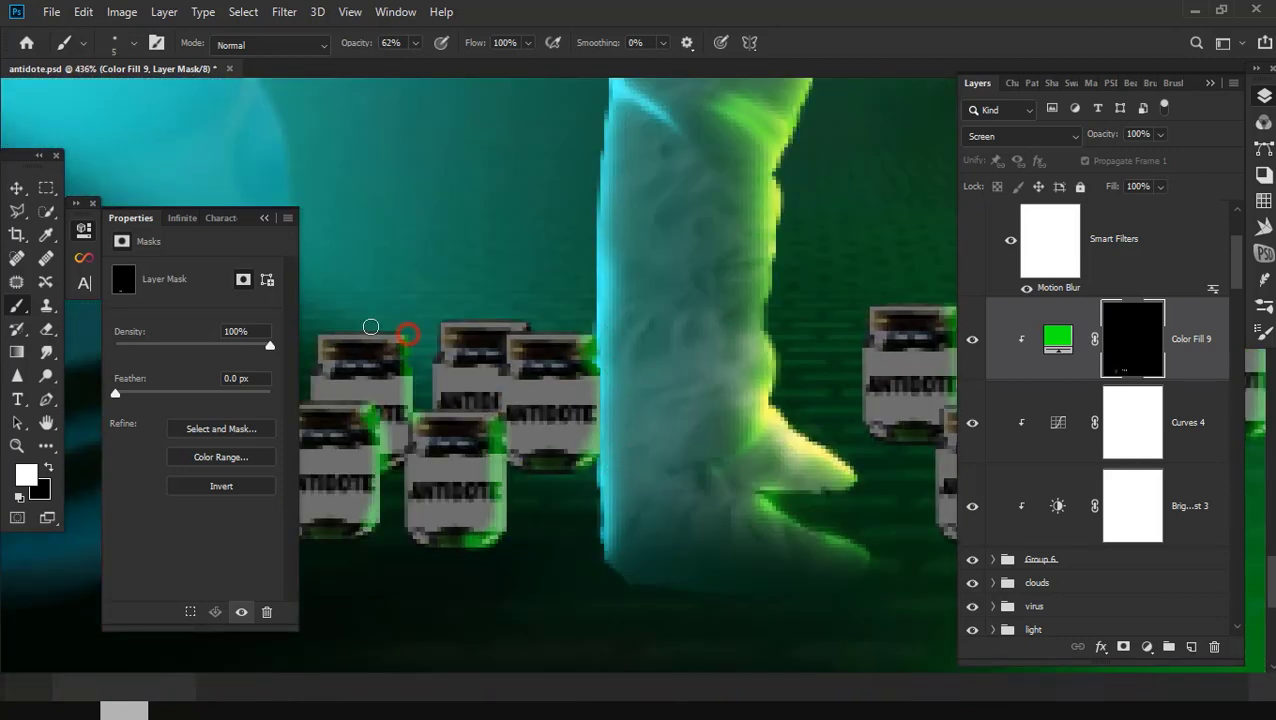
pyautogui.scroll(-5, 490, 316)
# Step: Add a new empty layer above the clouds layer and set black as the painting colour
pyautogui.click(1059, 495)
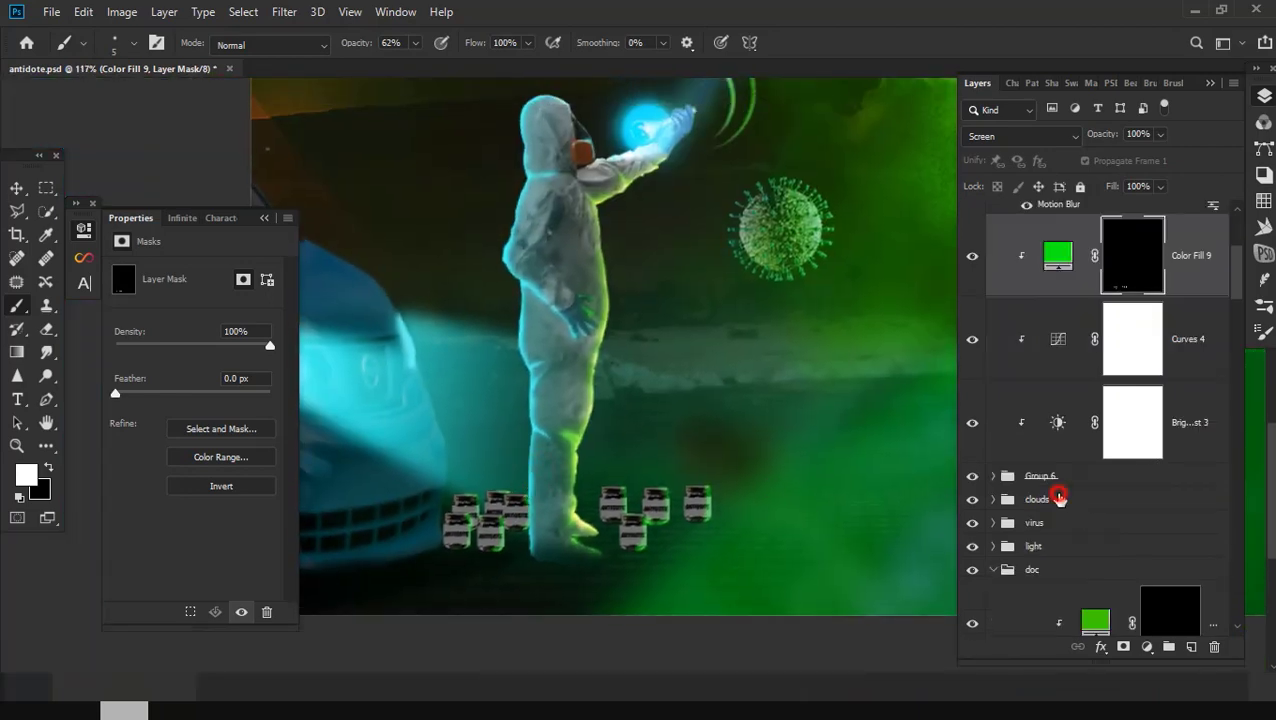
pyautogui.click(1191, 647)
pyautogui.scroll(3, 648, 608)
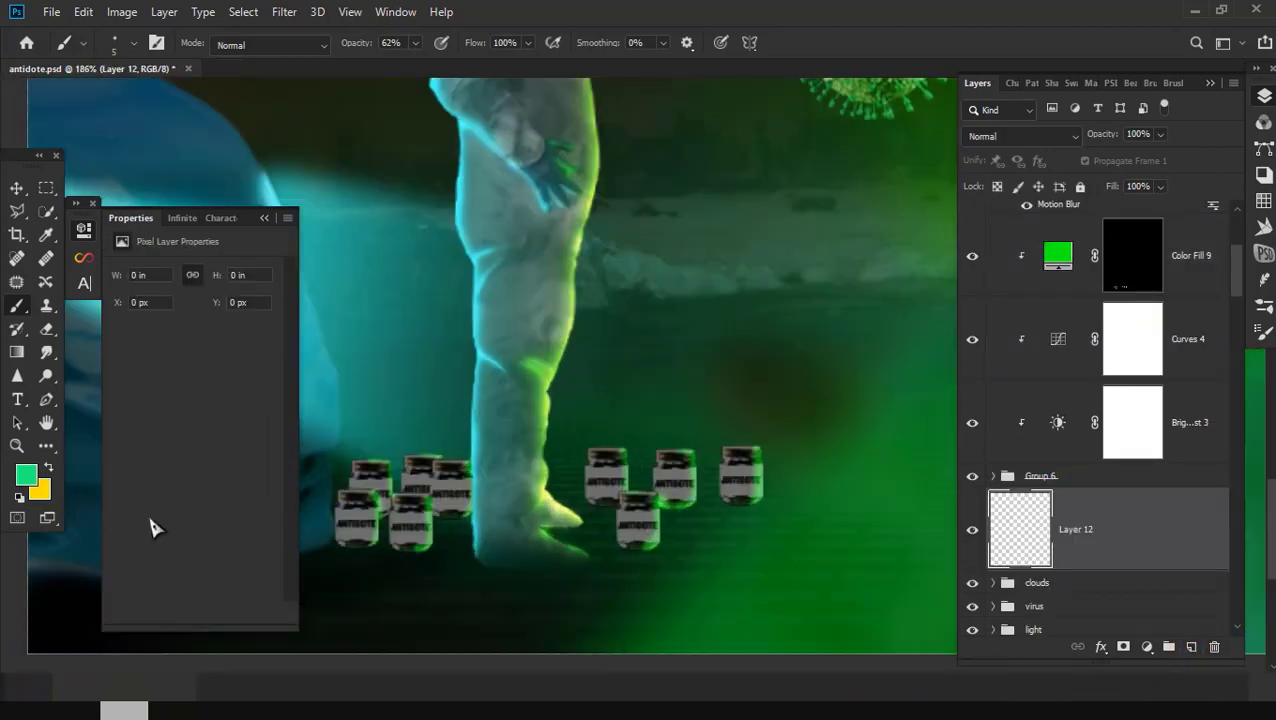
pyautogui.click(27, 476)
pyautogui.click(442, 157)
pyautogui.scroll(8, 800, 470)
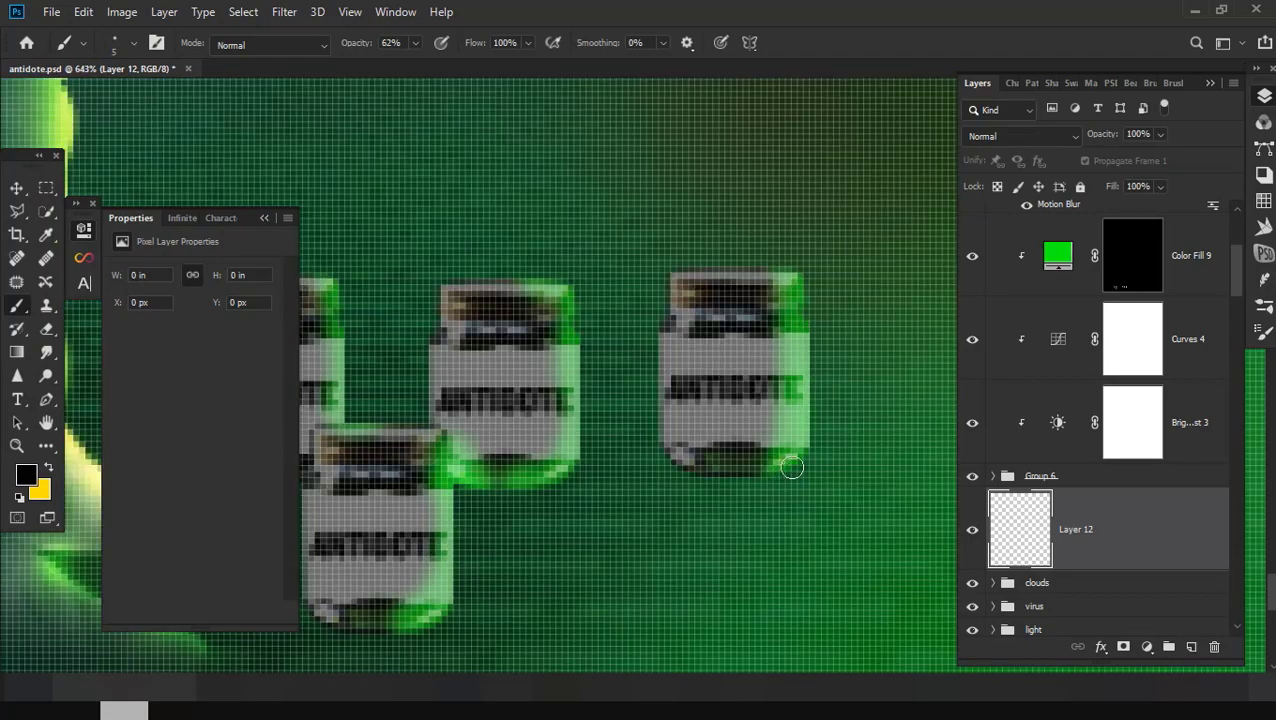
pyautogui.rightClick(790, 466)
pyautogui.press('Escape')
# Step: Add a black Solid Color fill with an inverted mask and set a white, low-opacity brush
pyautogui.click(1147, 646)
pyautogui.click(1000, 330)
pyautogui.press('Return')
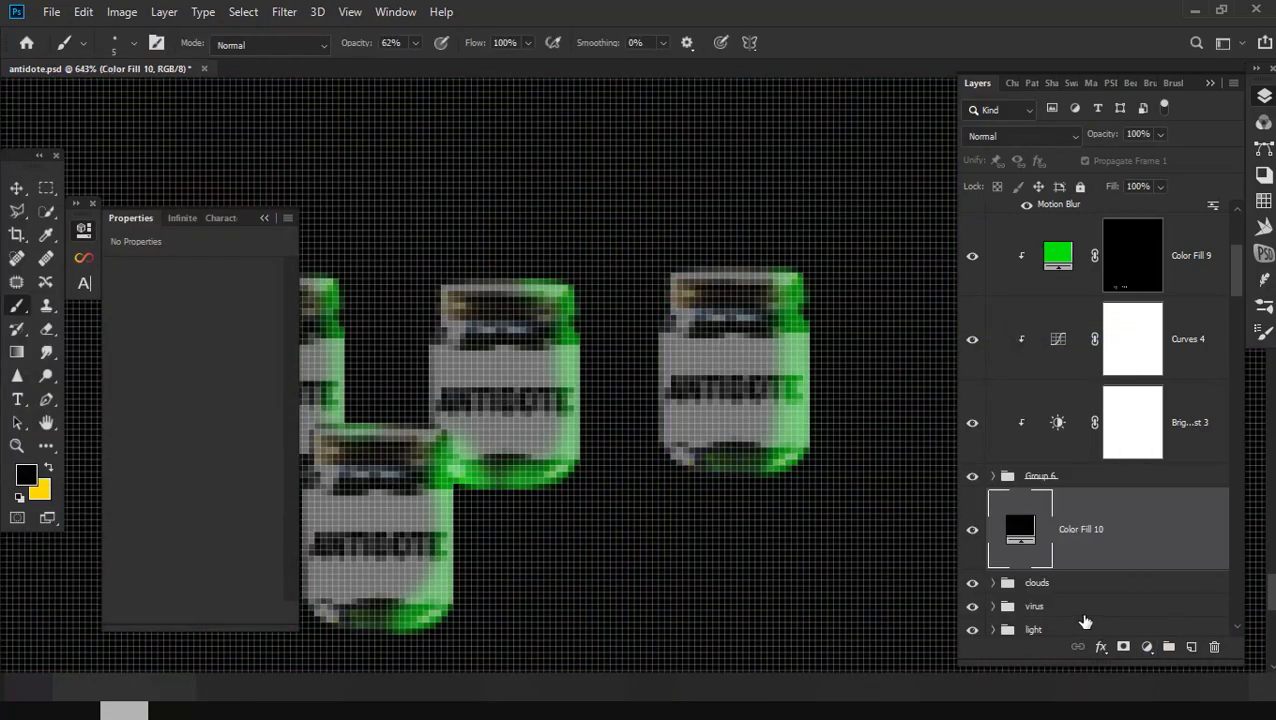
pyautogui.hotkey('ctrl', 'i')
pyautogui.rightClick(616, 390)
pyautogui.press('Escape')
pyautogui.scroll(-3, 598, 470)
pyautogui.scroll(-2, 650, 455)
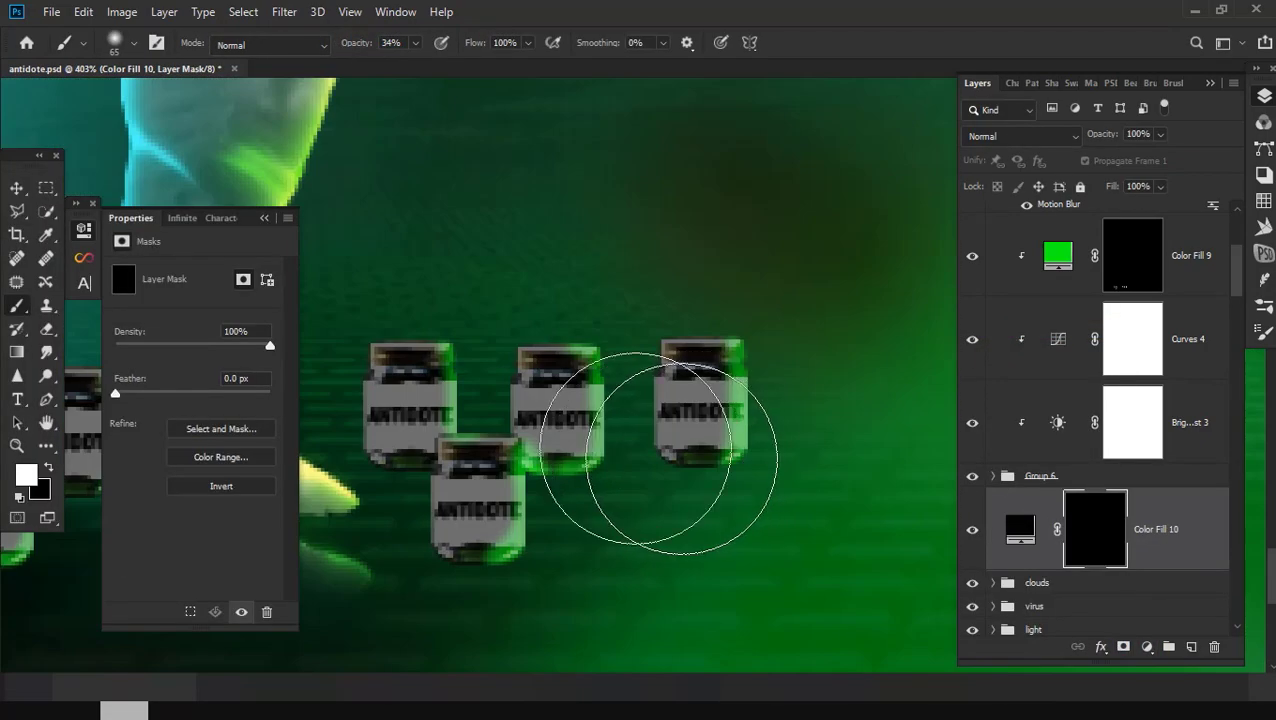
pyautogui.press('3')
pyautogui.press('4')
pyautogui.rightClick(650, 455)
pyautogui.press('Escape')
# Step: Paint dark shadows beneath the jars, then enlarge the brush to 40 px
pyautogui.moveTo(740, 470); pyautogui.dragTo(570, 484)
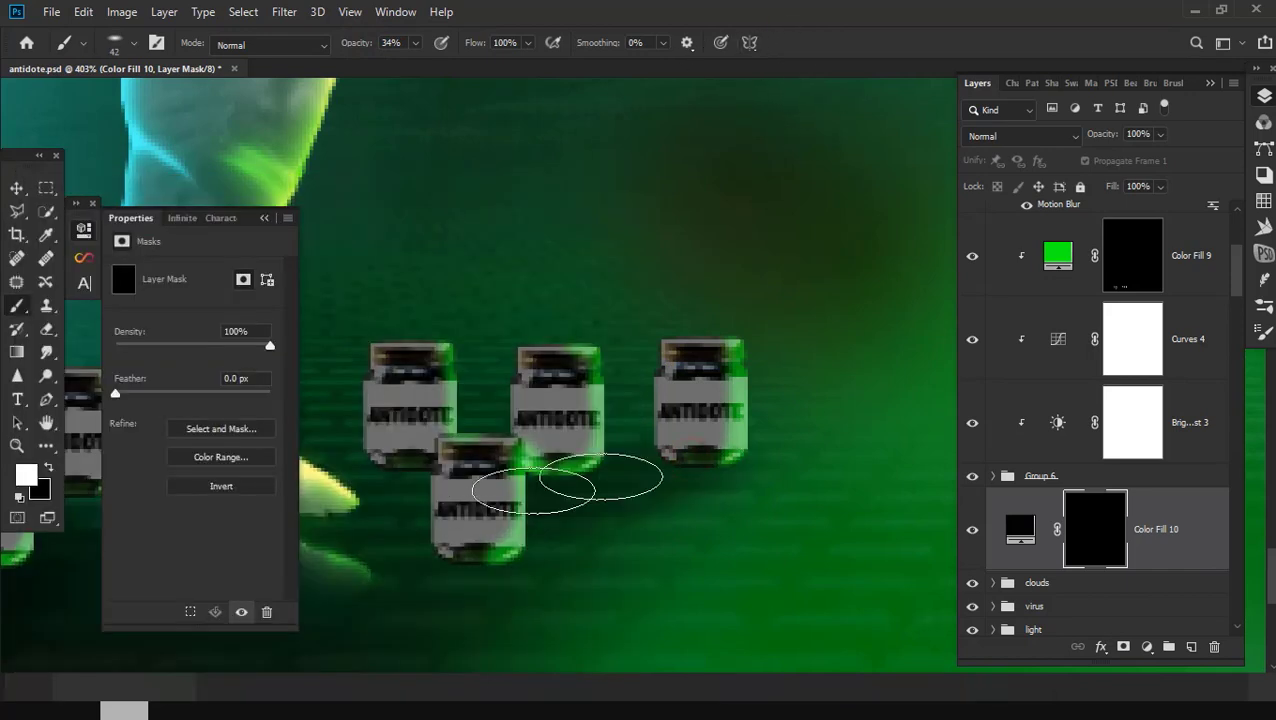
pyautogui.press('0')
pyautogui.moveTo(770, 470); pyautogui.dragTo(570, 456)
pyautogui.moveTo(420, 480); pyautogui.dragTo(347, 573)
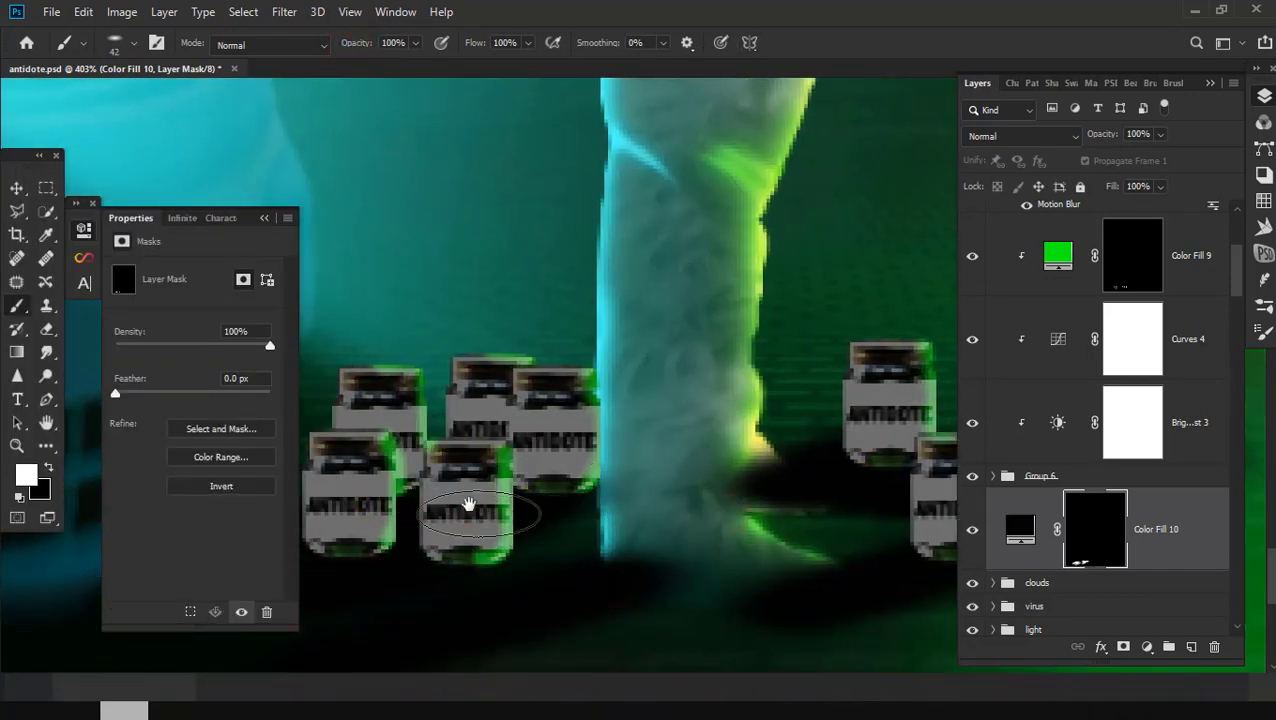
pyautogui.scroll(-3, 470, 507)
pyautogui.rightClick(117, 222)
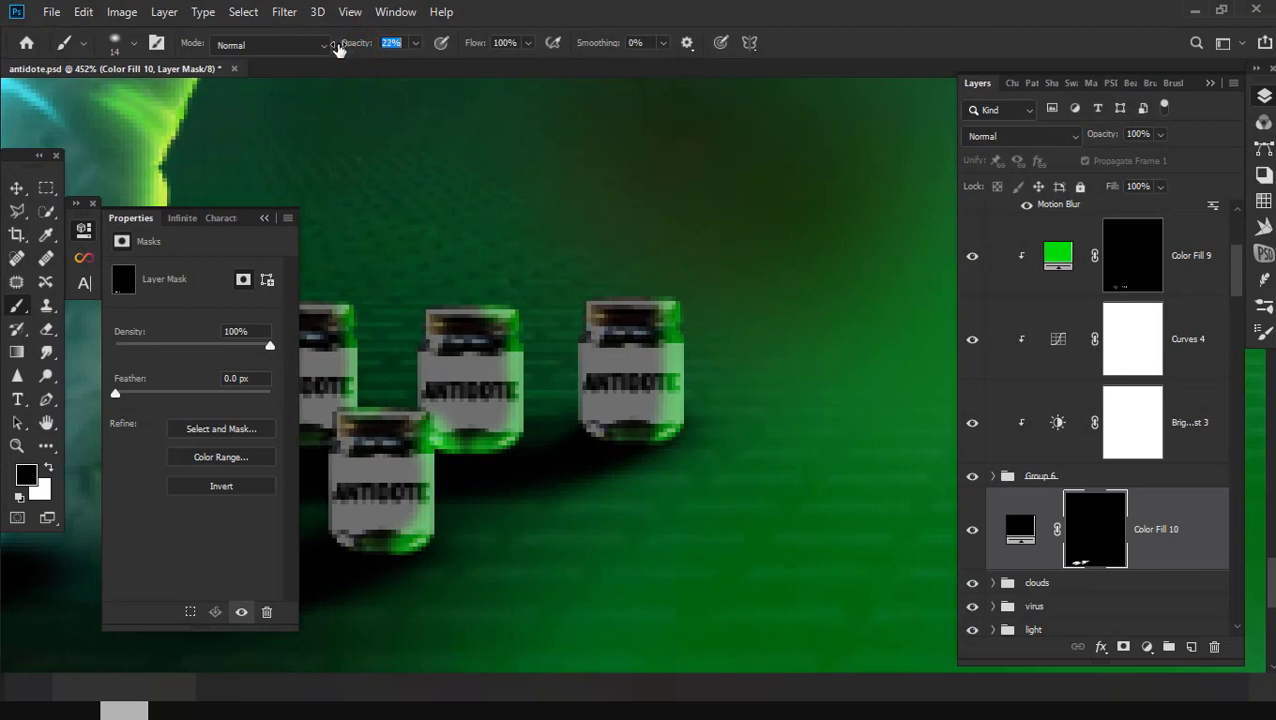
pyautogui.rightClick(558, 430)
pyautogui.moveTo(118, 222); pyautogui.dragTo(111, 218)
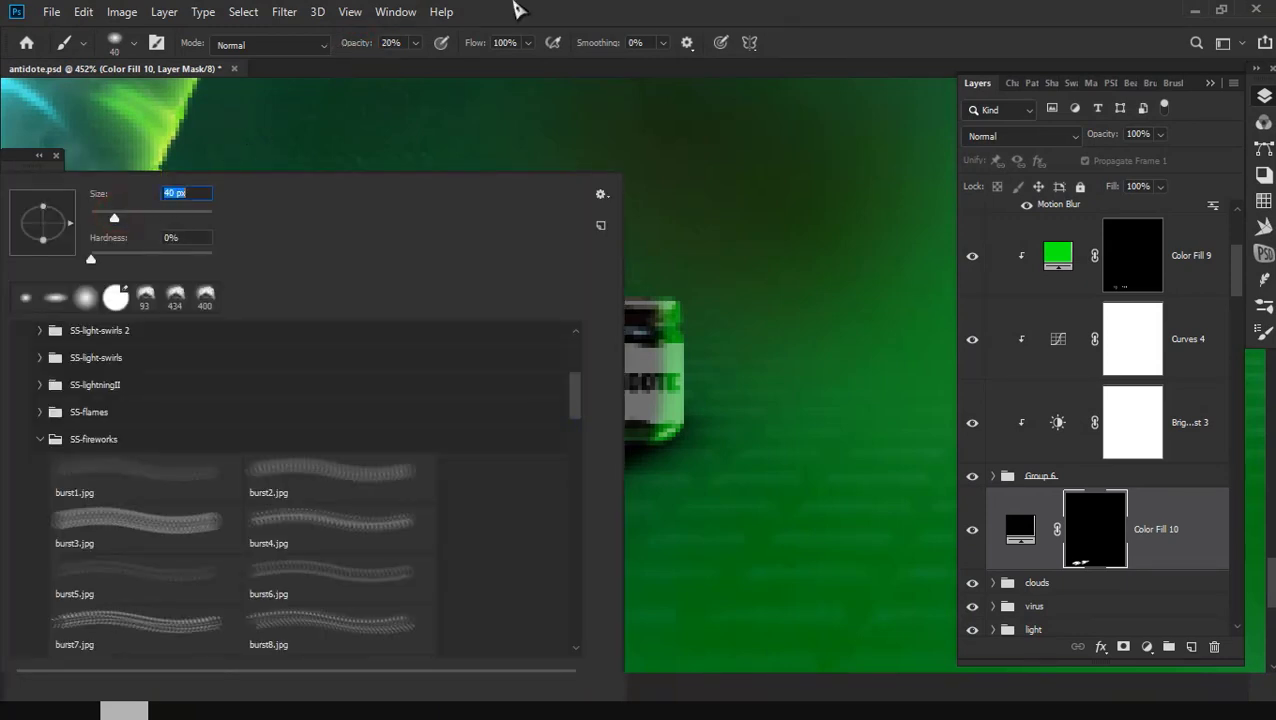
pyautogui.press('Return')
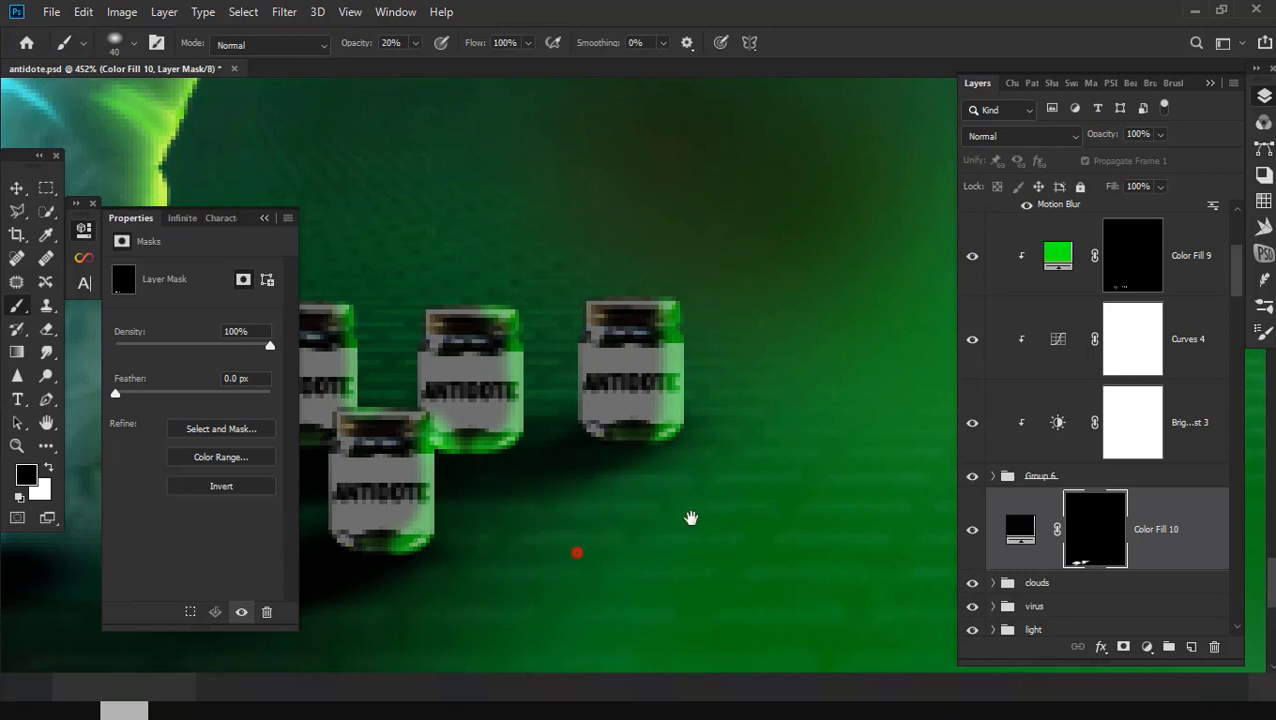
# Step: Refine the shadows beside the boot, near its tip and at the leg's bottom
pyautogui.moveTo(512, 555); pyautogui.dragTo(812, 495)
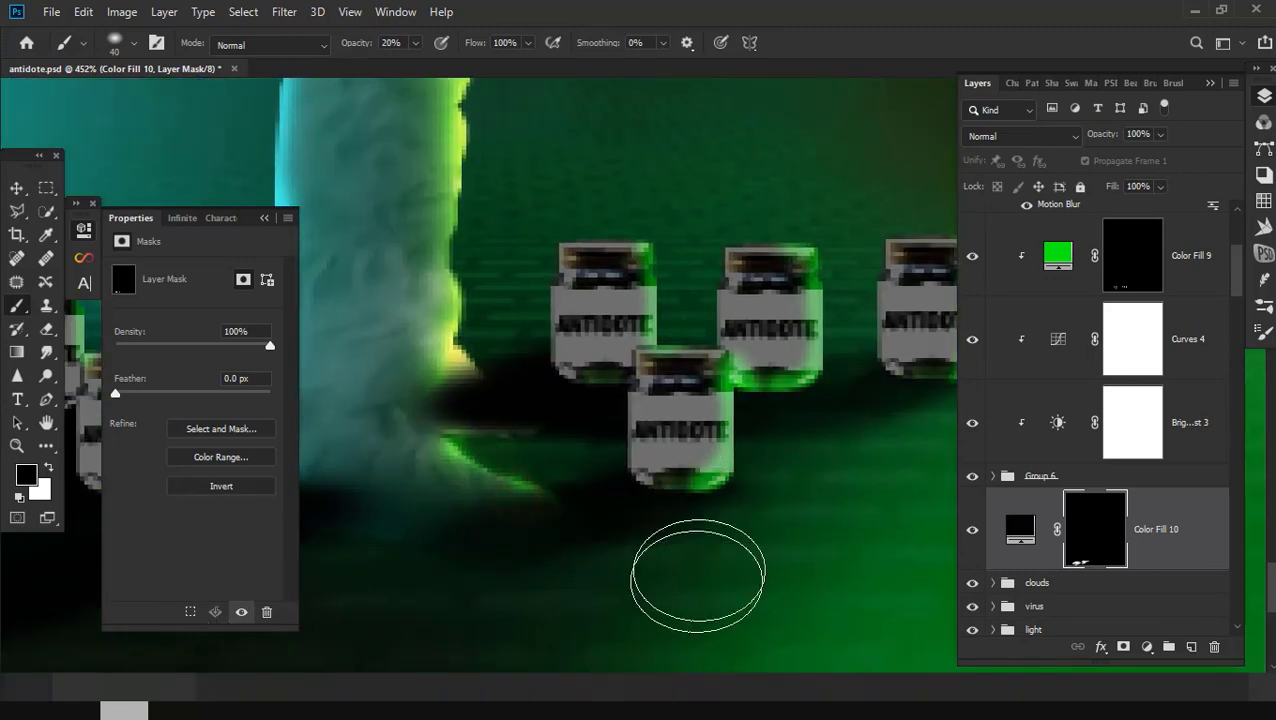
pyautogui.moveTo(635, 427)
pyautogui.mouseDown()
pyautogui.moveTo(465, 338)
pyautogui.moveTo(456, 420)
pyautogui.mouseUp()
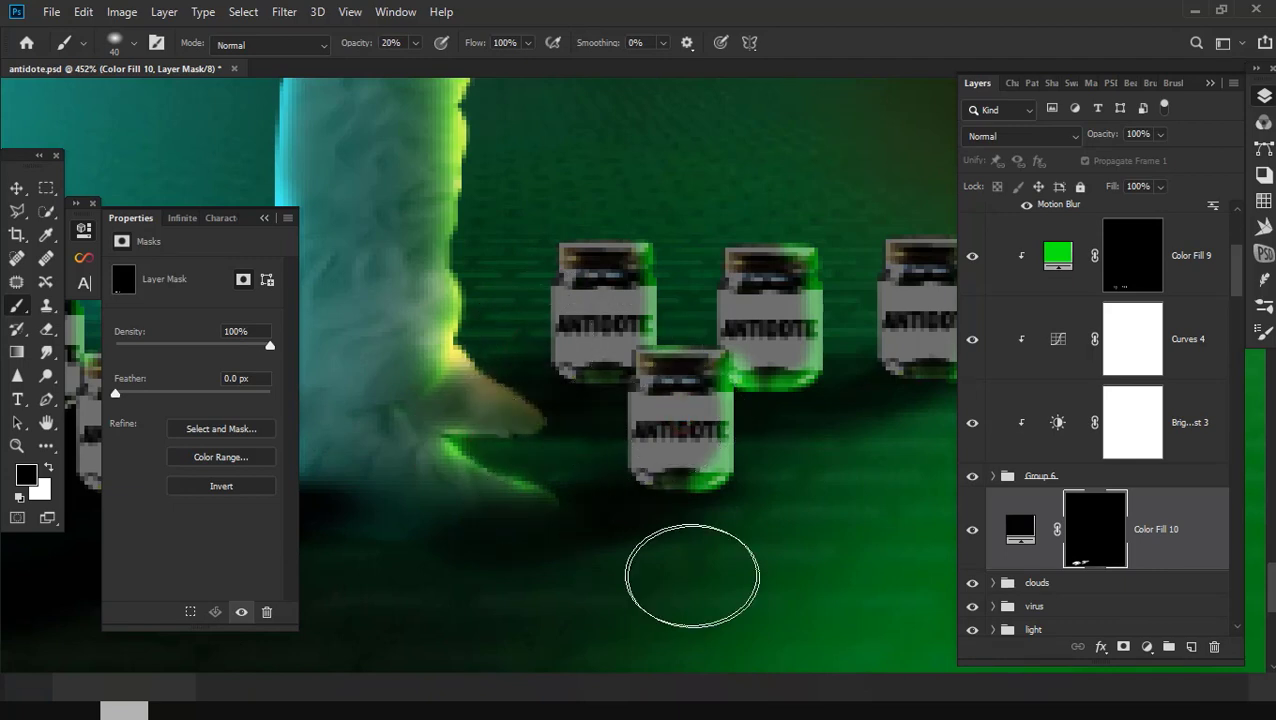
pyautogui.moveTo(664, 478); pyautogui.dragTo(573, 474)
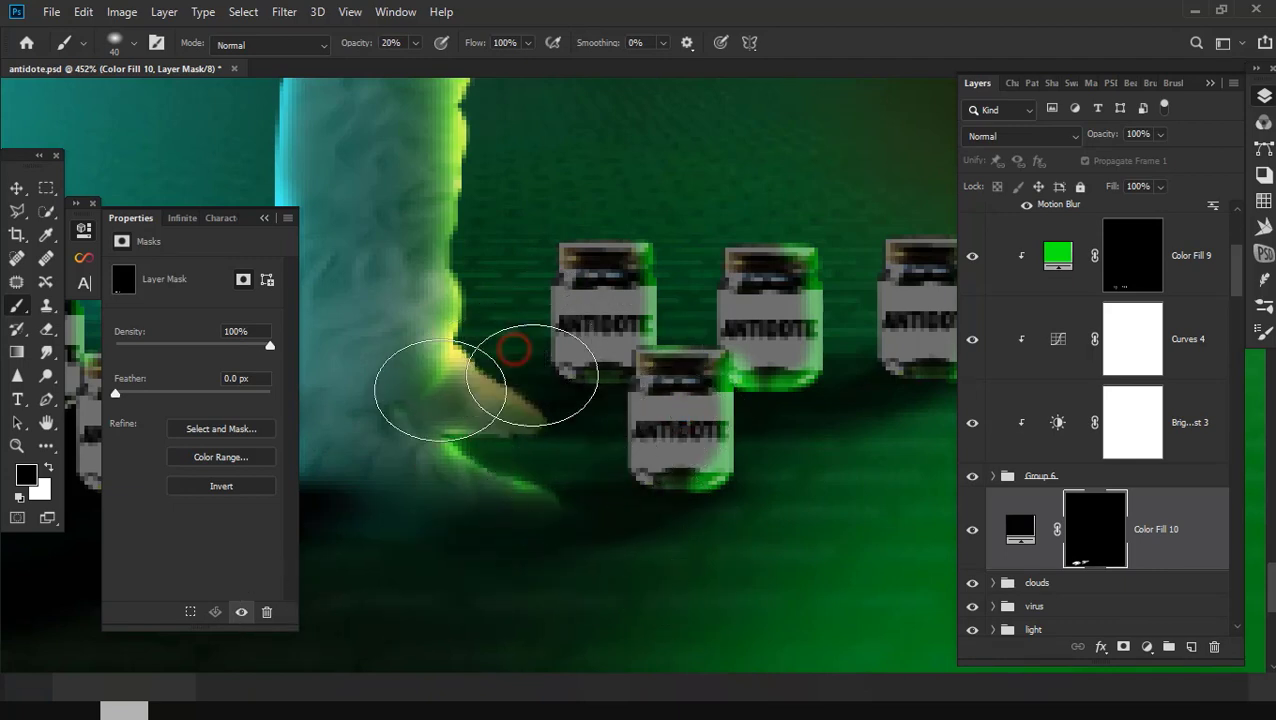
pyautogui.scroll(-3, 735, 490)
pyautogui.moveTo(784, 462); pyautogui.dragTo(774, 464)
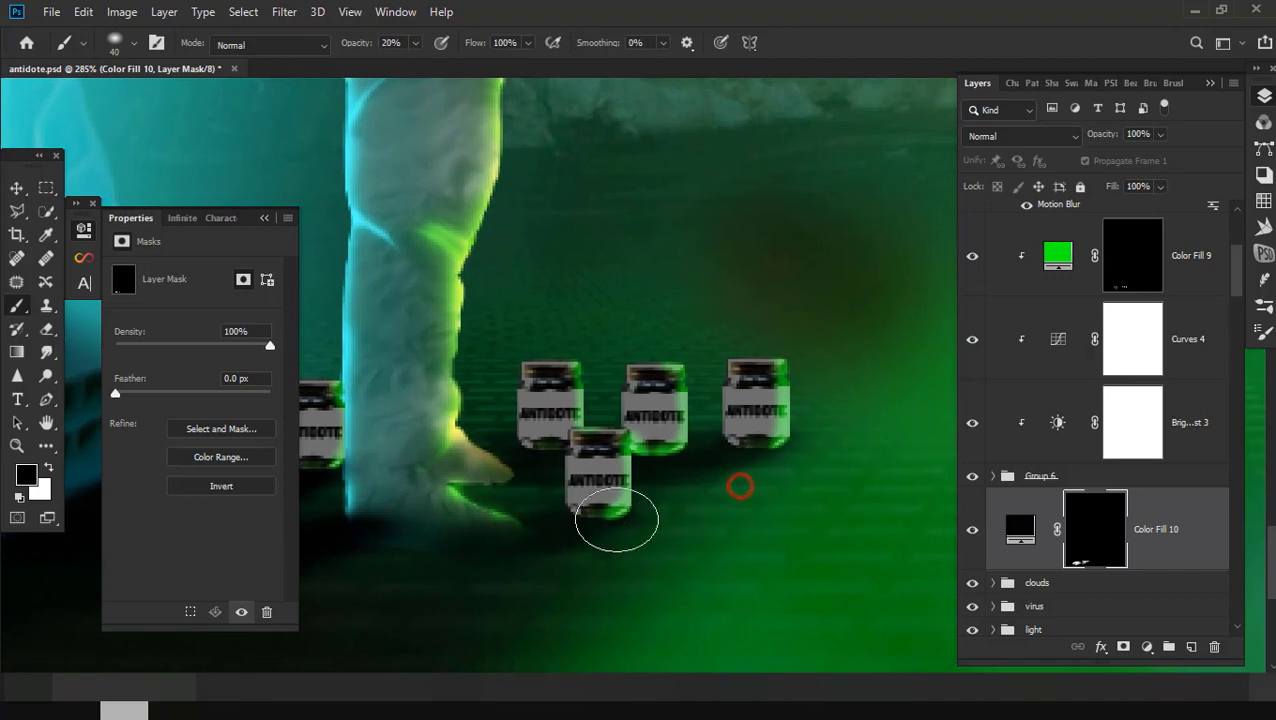
pyautogui.scroll(-3, 586, 551)
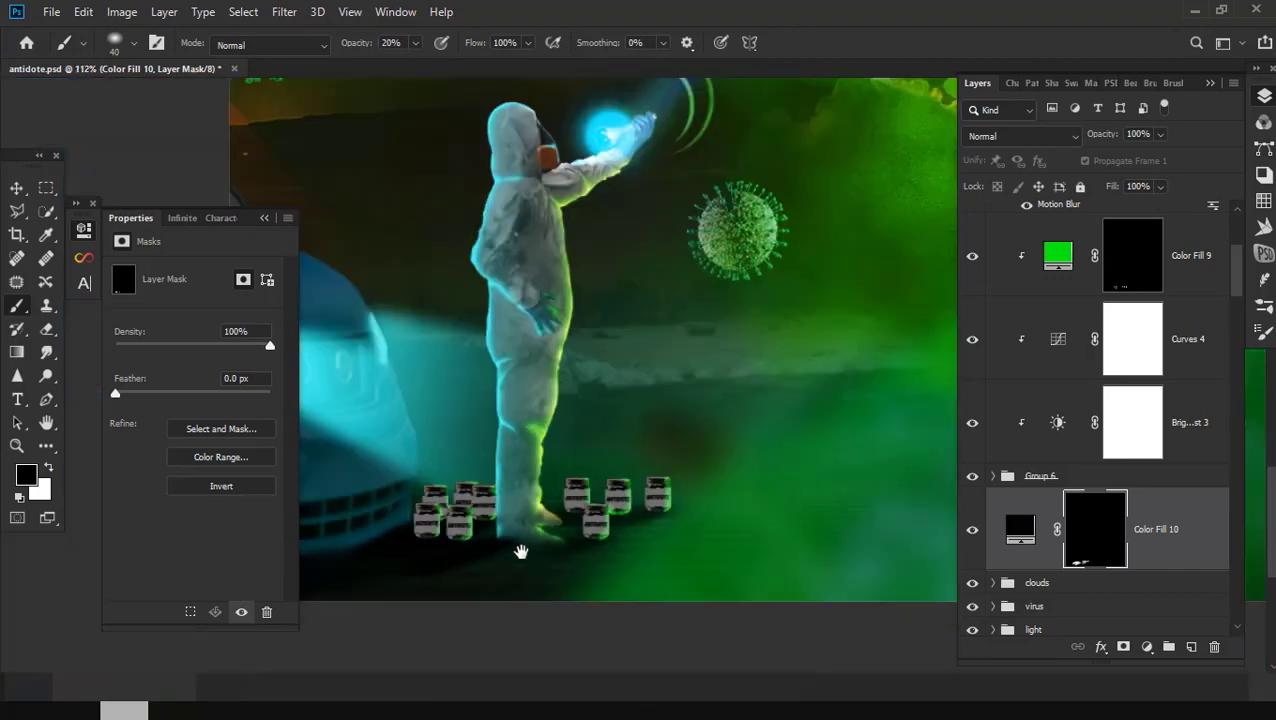
pyautogui.scroll(1, 519, 550)
pyautogui.scroll(1, 664, 541)
pyautogui.scroll(1, 690, 590)
pyautogui.moveTo(726, 521); pyautogui.dragTo(728, 527)
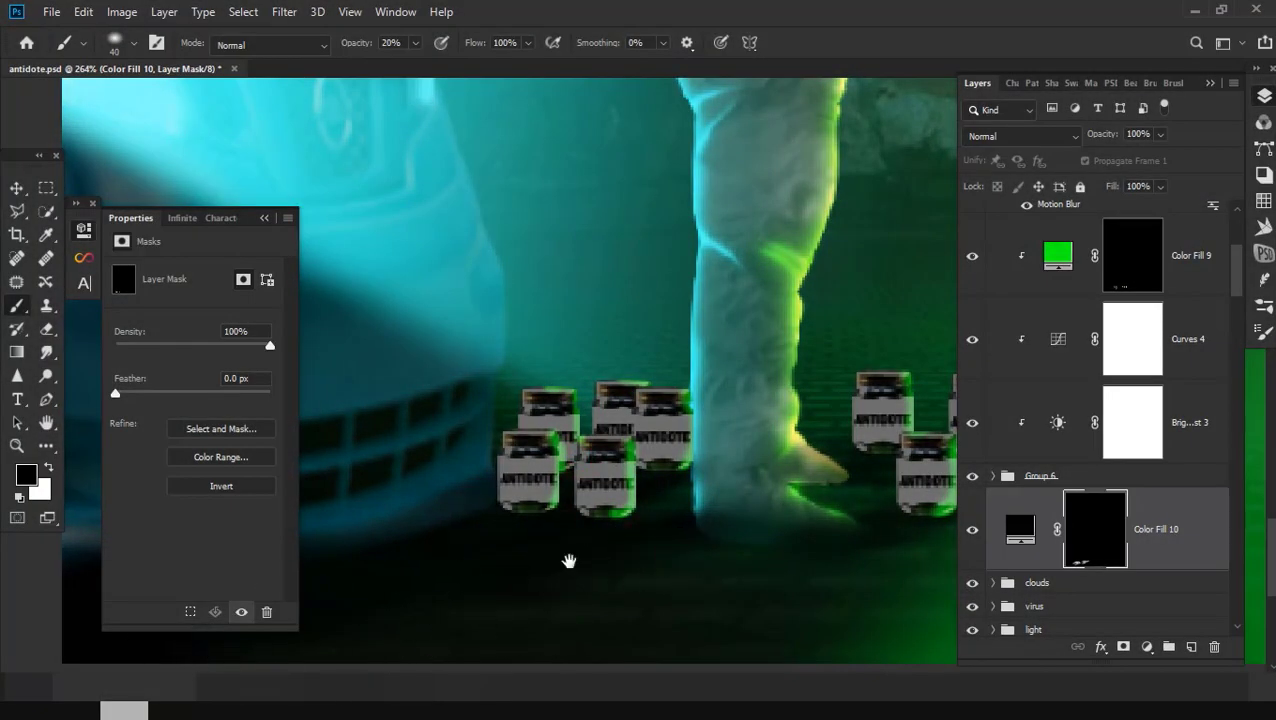
pyautogui.scroll(-5, 568, 561)
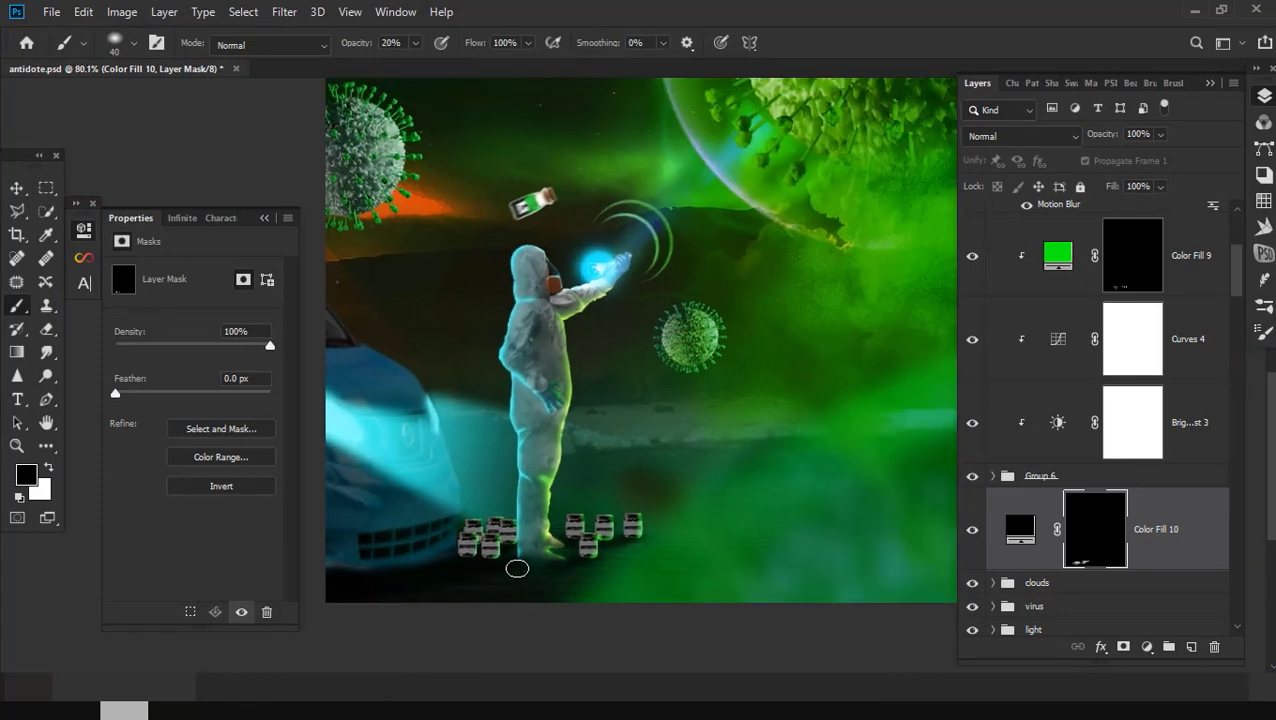
pyautogui.scroll(3, 1117, 500)
# Step: Add a light cyan Color Fill 11 layer with its mask inverted to hide it
pyautogui.scroll(2, 1117, 500)
pyautogui.click(1132, 505)
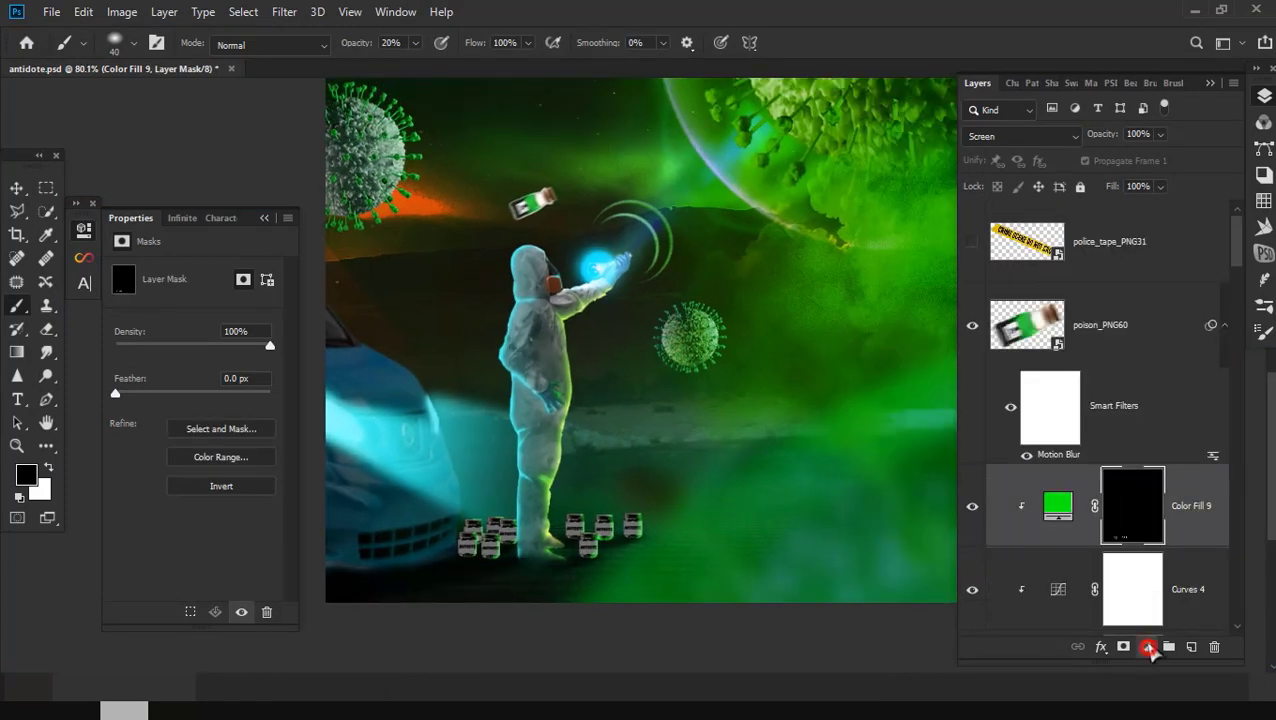
pyautogui.click(1147, 646)
pyautogui.click(1010, 328)
pyautogui.press('Return')
pyautogui.hotkey('ctrl', 'i')
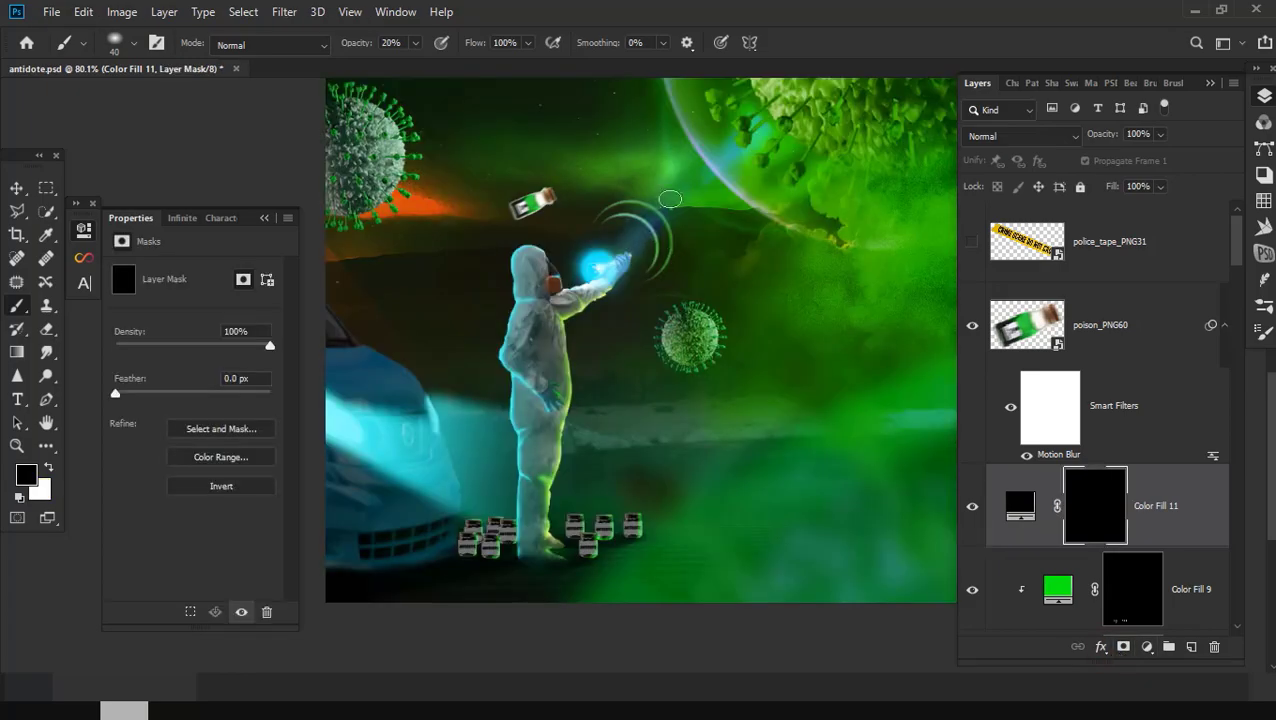
pyautogui.scroll(1, 670, 274)
pyautogui.doubleClick(1020, 509)
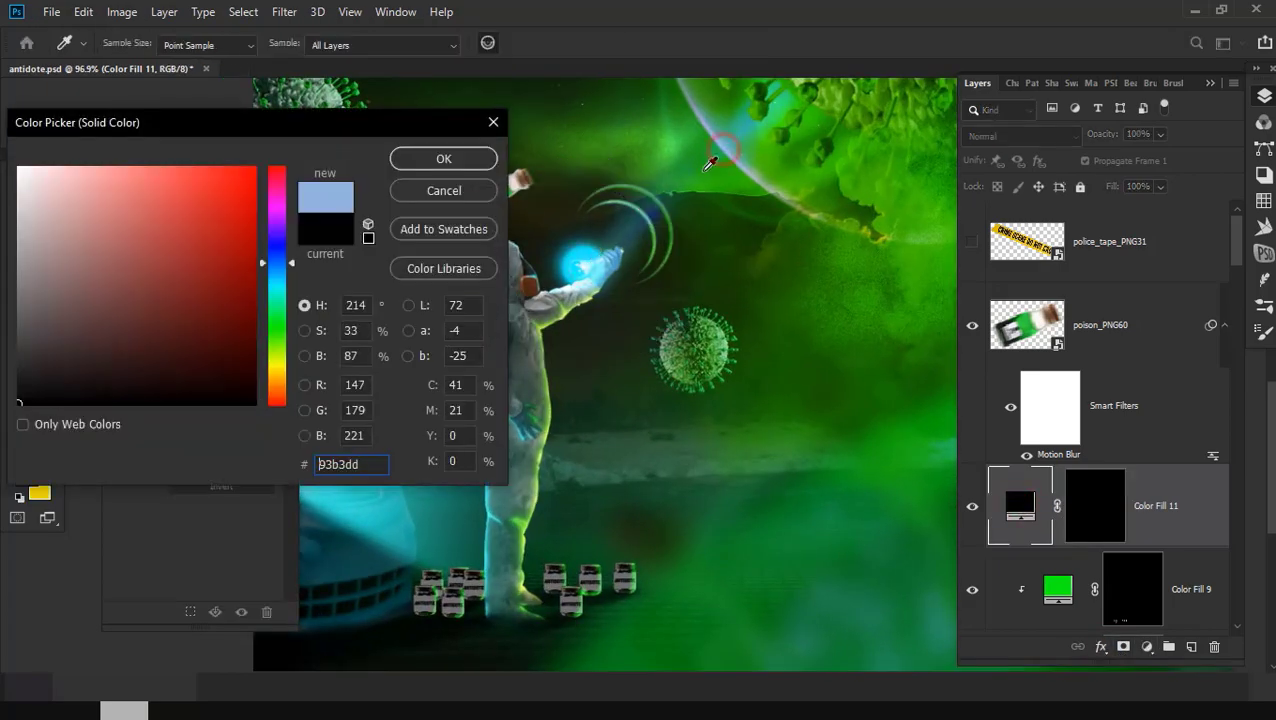
pyautogui.click(94, 196)
pyautogui.click(441, 159)
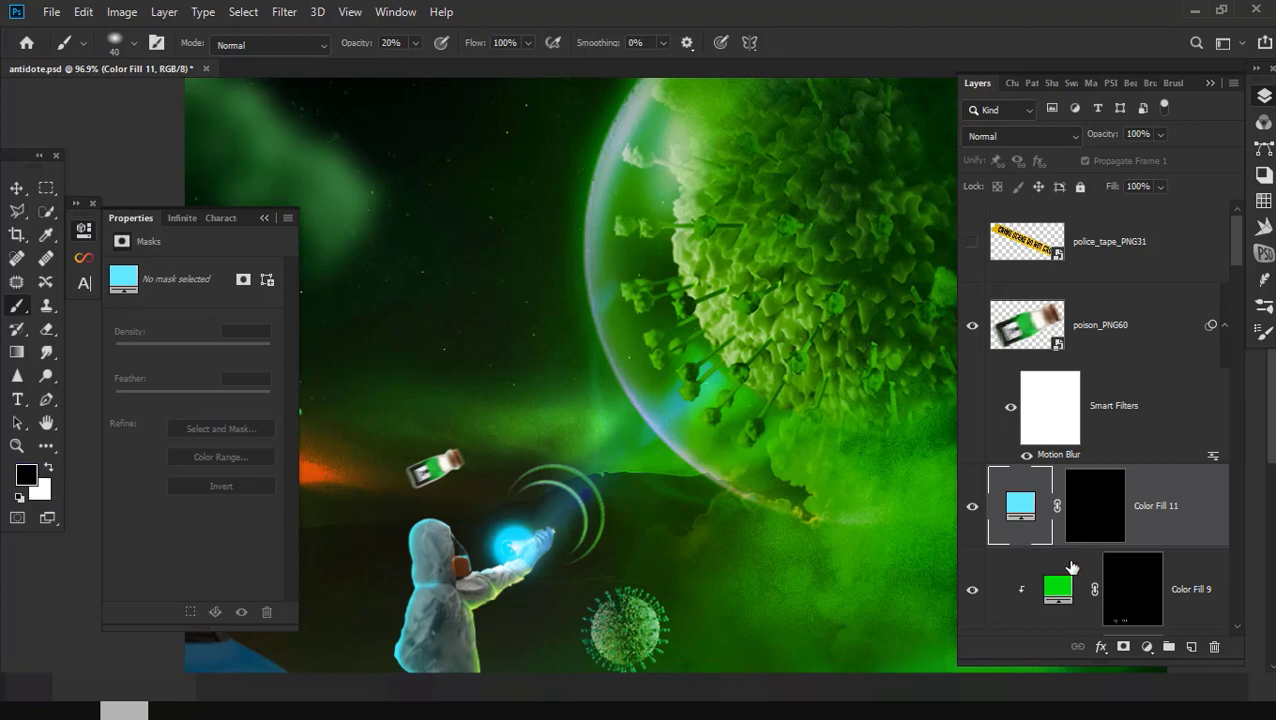
pyautogui.click(1068, 535)
# Step: Paint cyan glow along the virus bubble's left rim on the fill's mask
pyautogui.scroll(1, 657, 397)
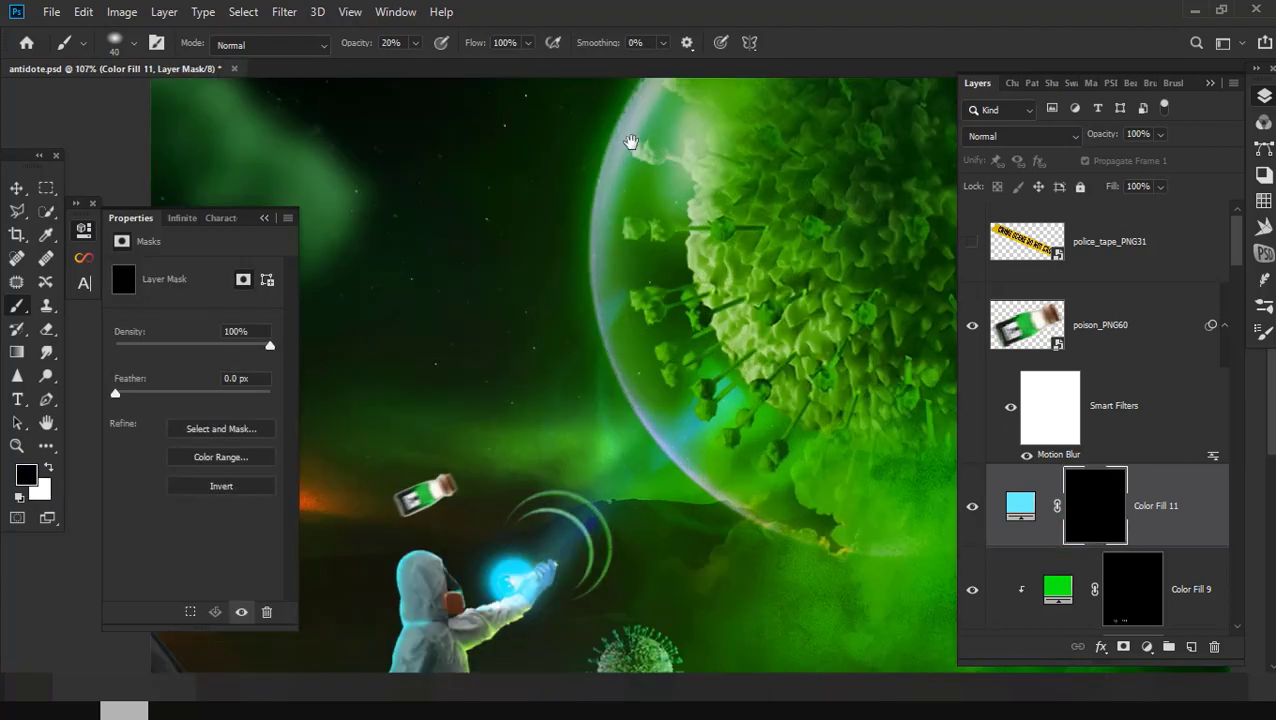
pyautogui.moveTo(631, 142); pyautogui.dragTo(606, 230)
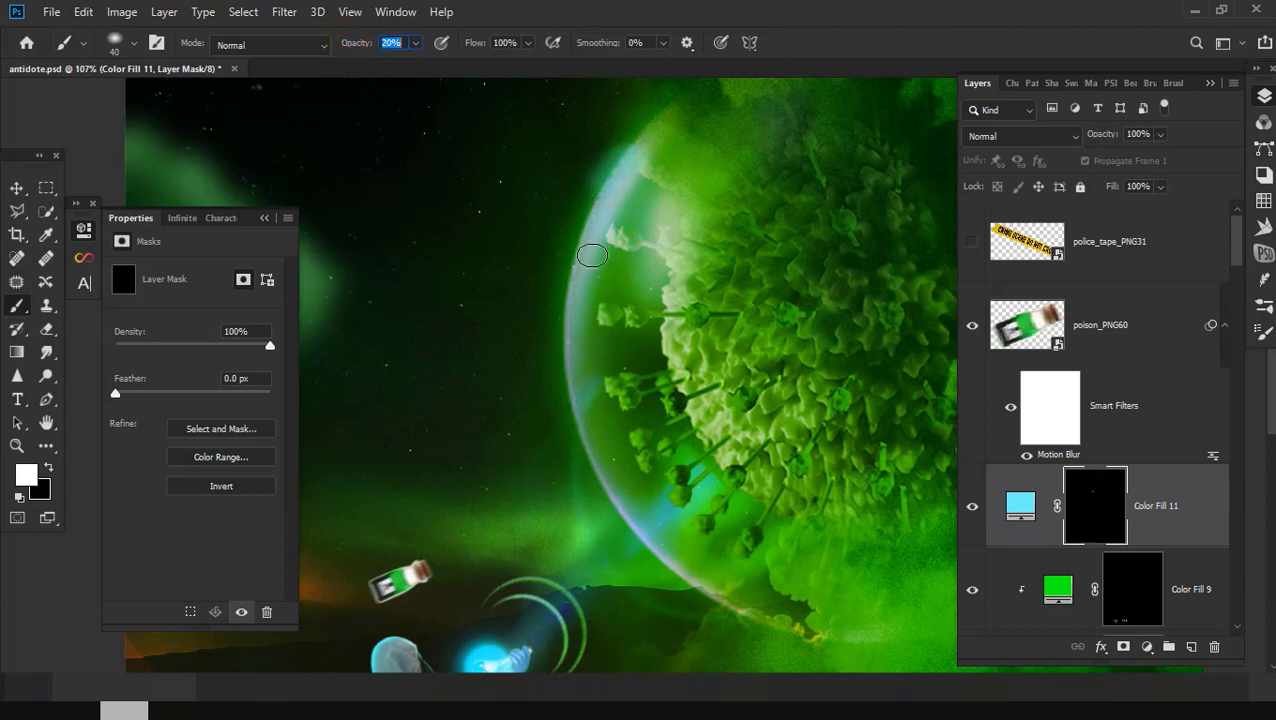
pyautogui.moveTo(592, 256)
pyautogui.mouseDown()
pyautogui.moveTo(601, 426)
pyautogui.moveTo(638, 534)
pyautogui.moveTo(731, 608)
pyautogui.mouseUp()
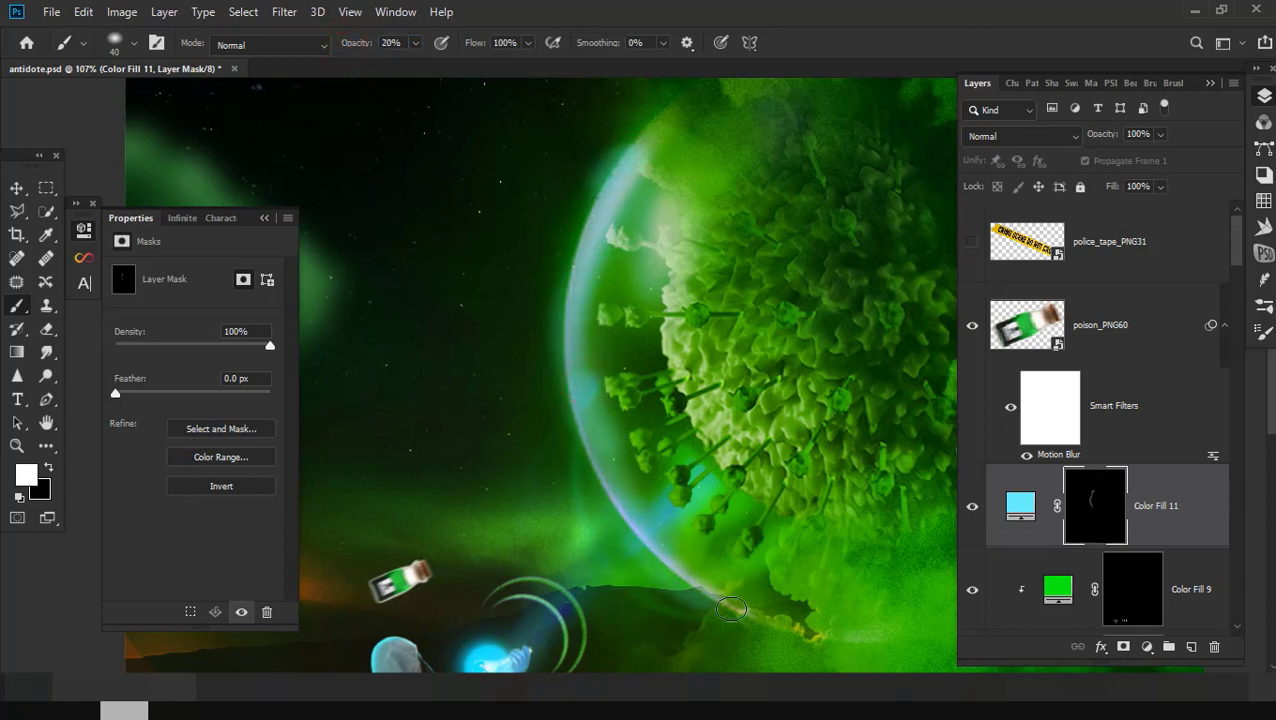
pyautogui.moveTo(677, 548)
pyautogui.mouseDown()
pyautogui.moveTo(660, 552)
pyautogui.moveTo(592, 441)
pyautogui.moveTo(581, 336)
pyautogui.moveTo(603, 220)
pyautogui.moveTo(583, 424)
pyautogui.moveTo(716, 583)
pyautogui.moveTo(704, 573)
pyautogui.mouseUp()
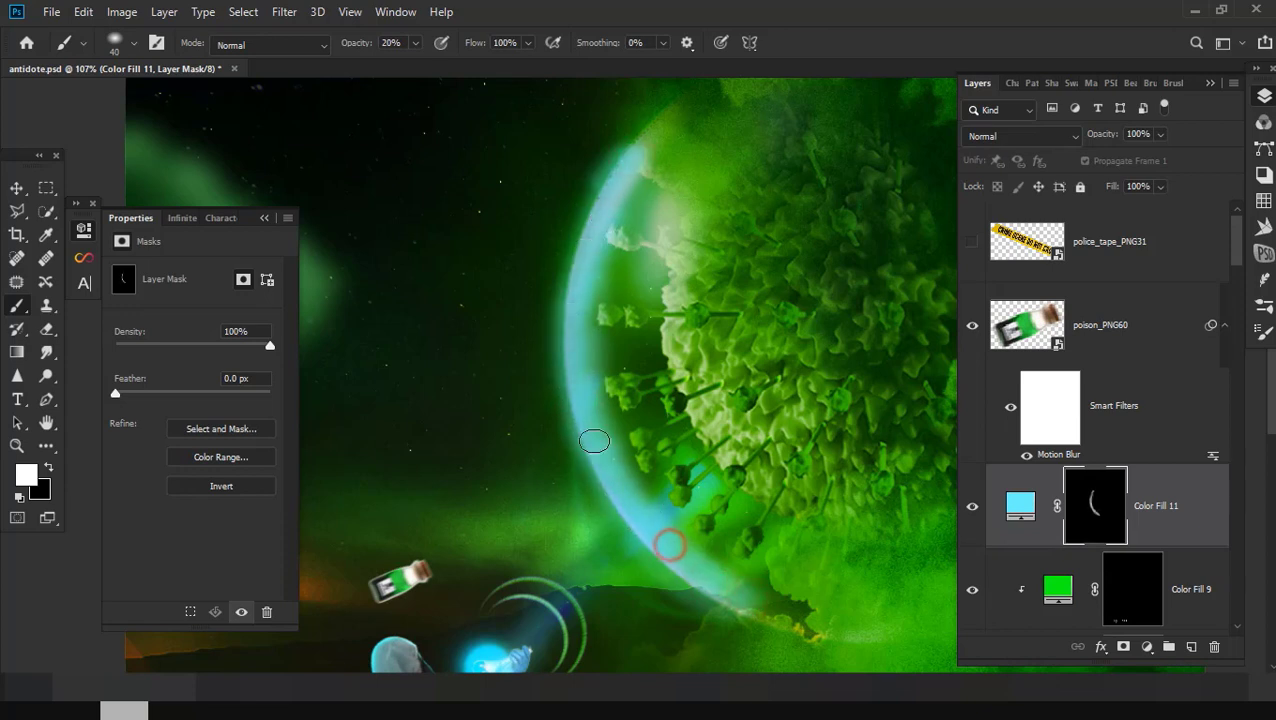
pyautogui.moveTo(594, 441)
pyautogui.mouseDown()
pyautogui.moveTo(584, 385)
pyautogui.moveTo(625, 179)
pyautogui.moveTo(570, 285)
pyautogui.moveTo(595, 490)
pyautogui.moveTo(734, 597)
pyautogui.mouseUp()
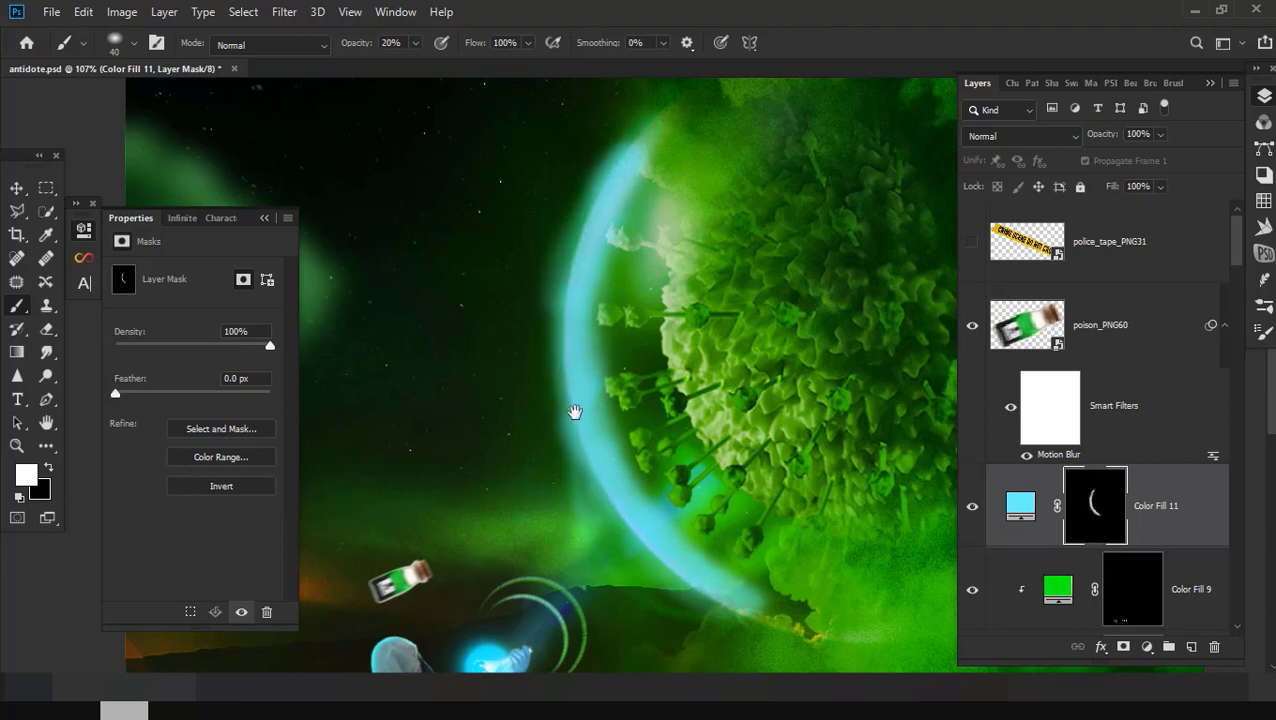
# Step: Bring up the blend mode dropdown for the cyan fill layer
pyautogui.scroll(-2, 573, 413)
pyautogui.scroll(2, 587, 398)
pyautogui.scroll(2, 543, 520)
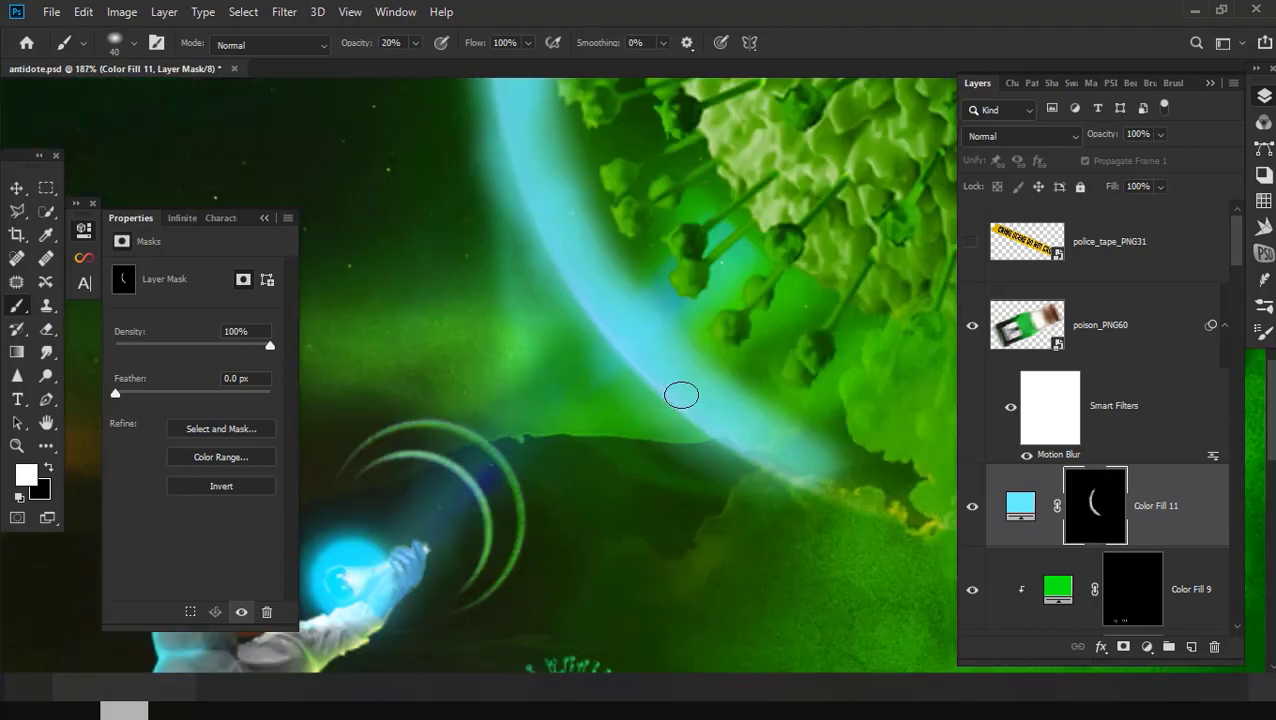
pyautogui.scroll(-3, 681, 395)
pyautogui.click(1011, 136)
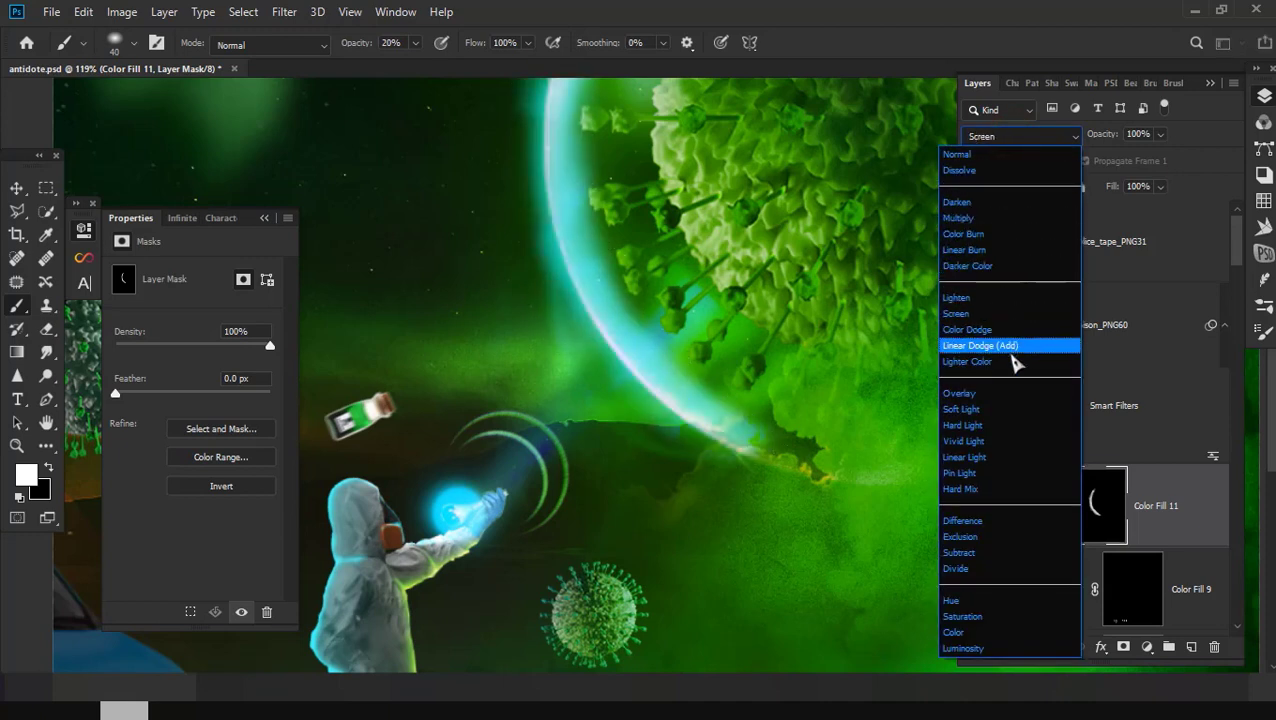
# Step: Set the cyan Color Fill 11 layer to Linear Light blending
pyautogui.click(1003, 459)
pyautogui.rightClick(418, 297)
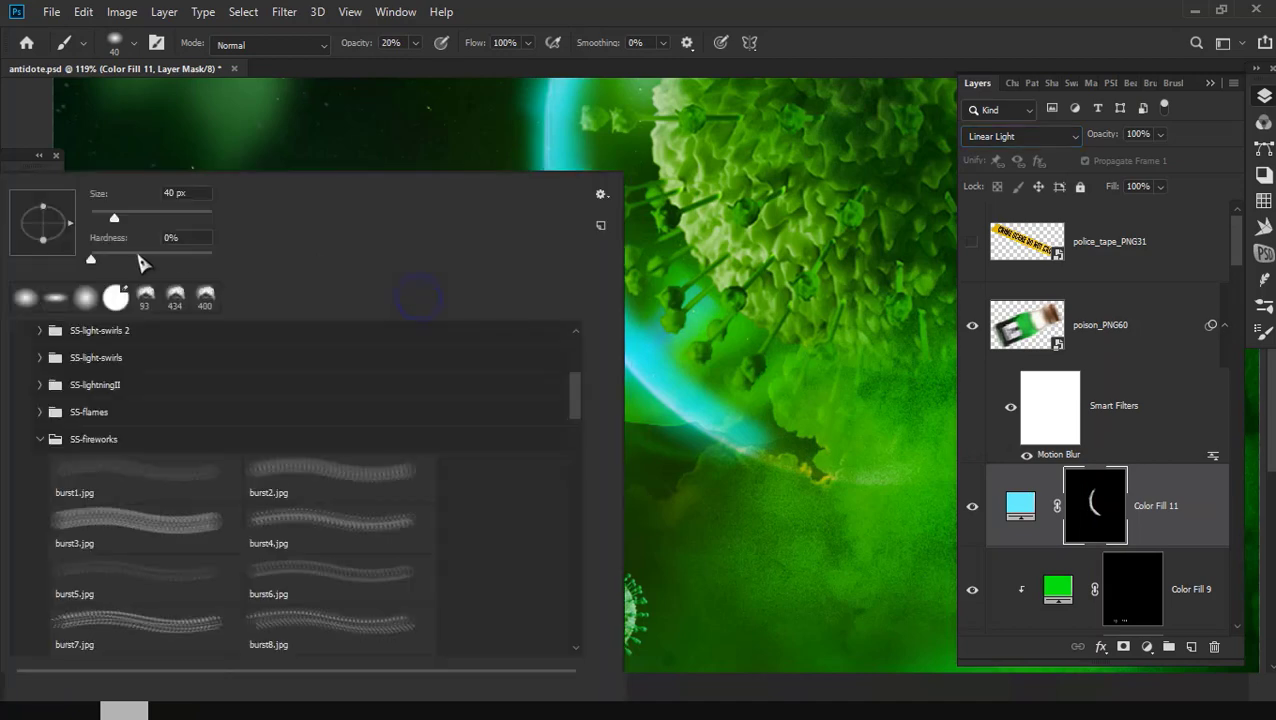
pyautogui.press('Escape')
pyautogui.scroll(-2, 441, 398)
pyautogui.scroll(-2, 458, 487)
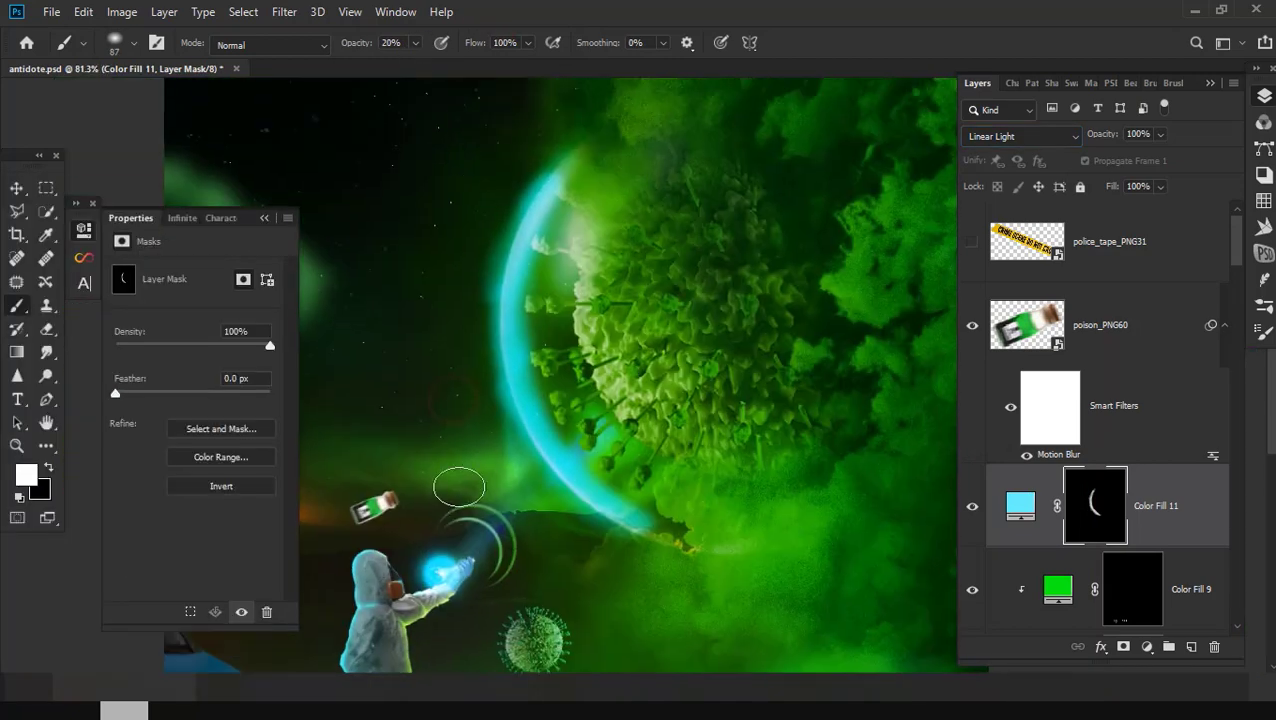
pyautogui.scroll(2, 580, 414)
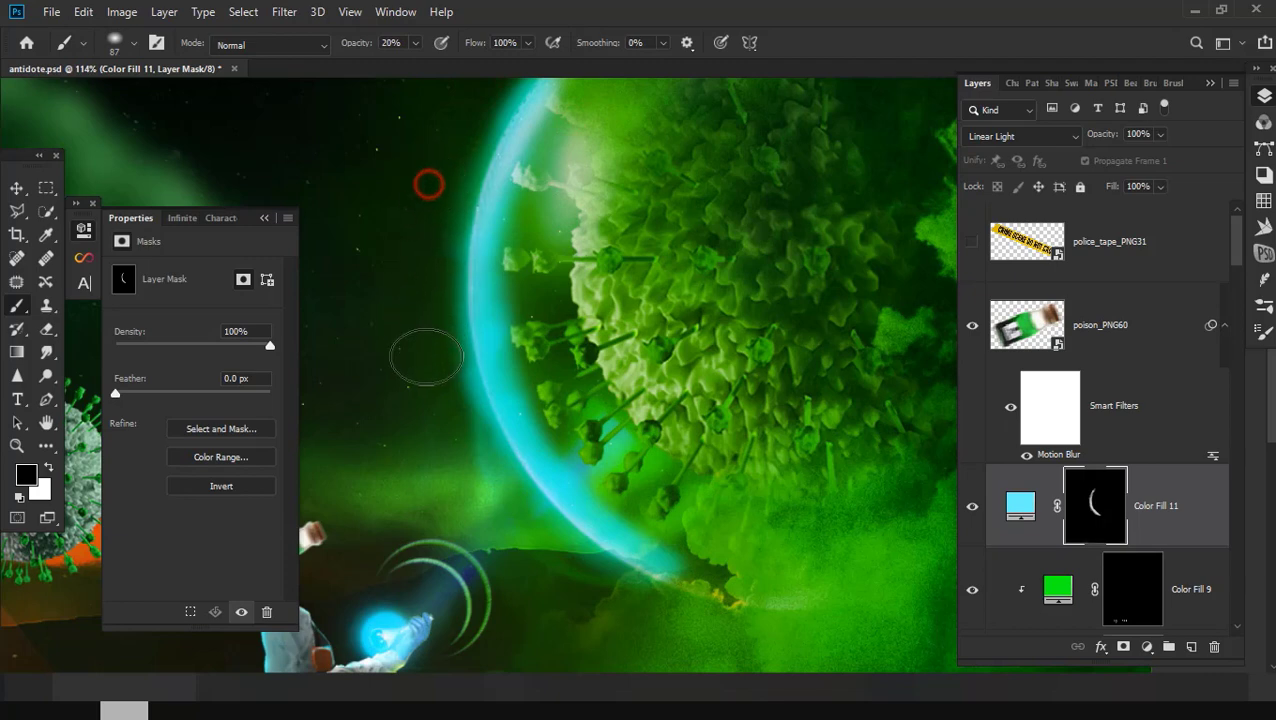
pyautogui.click(433, 421)
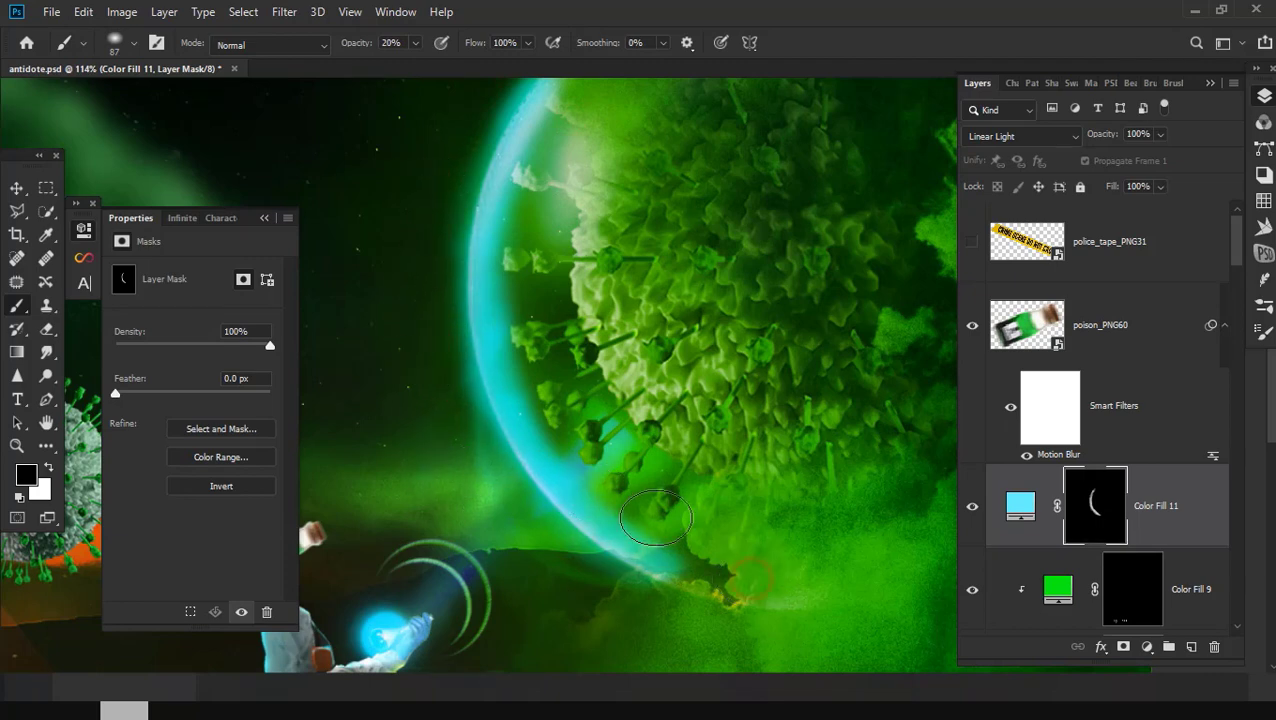
# Step: Pan over the bubble and figure, then bring up the brush size and hardness settings
pyautogui.moveTo(533, 319); pyautogui.dragTo(503, 429)
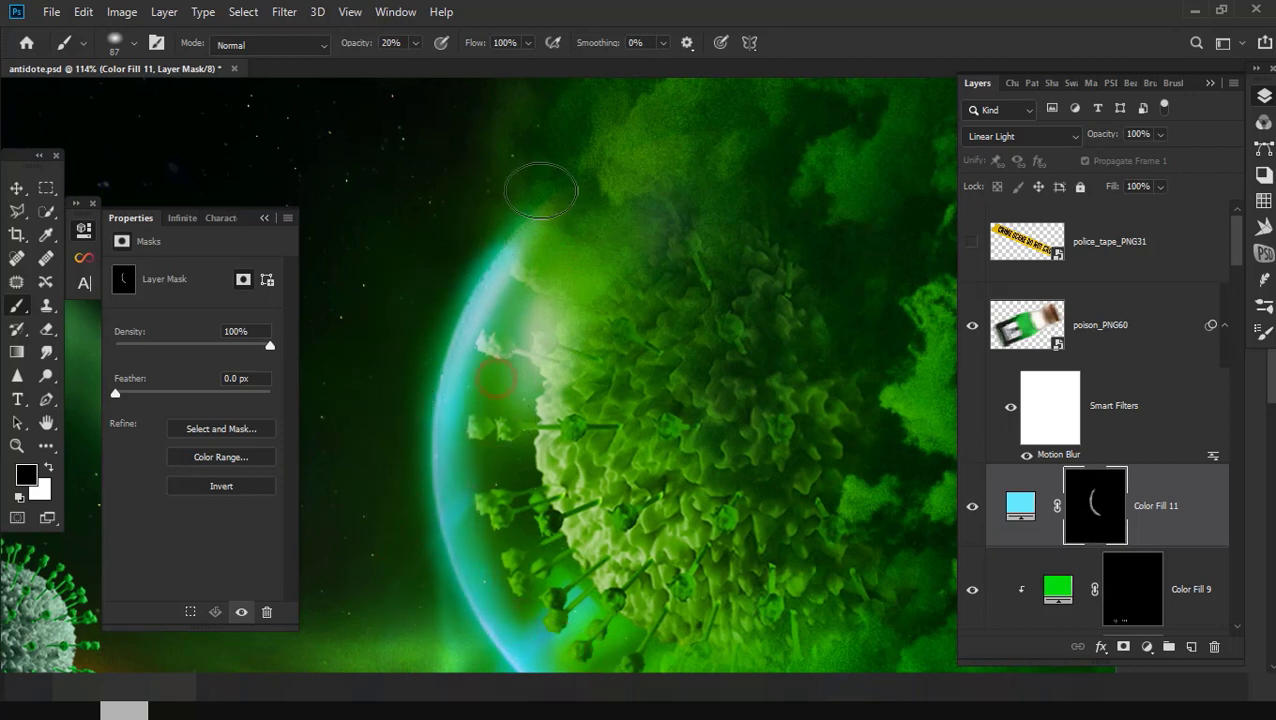
pyautogui.scroll(-3, 538, 595)
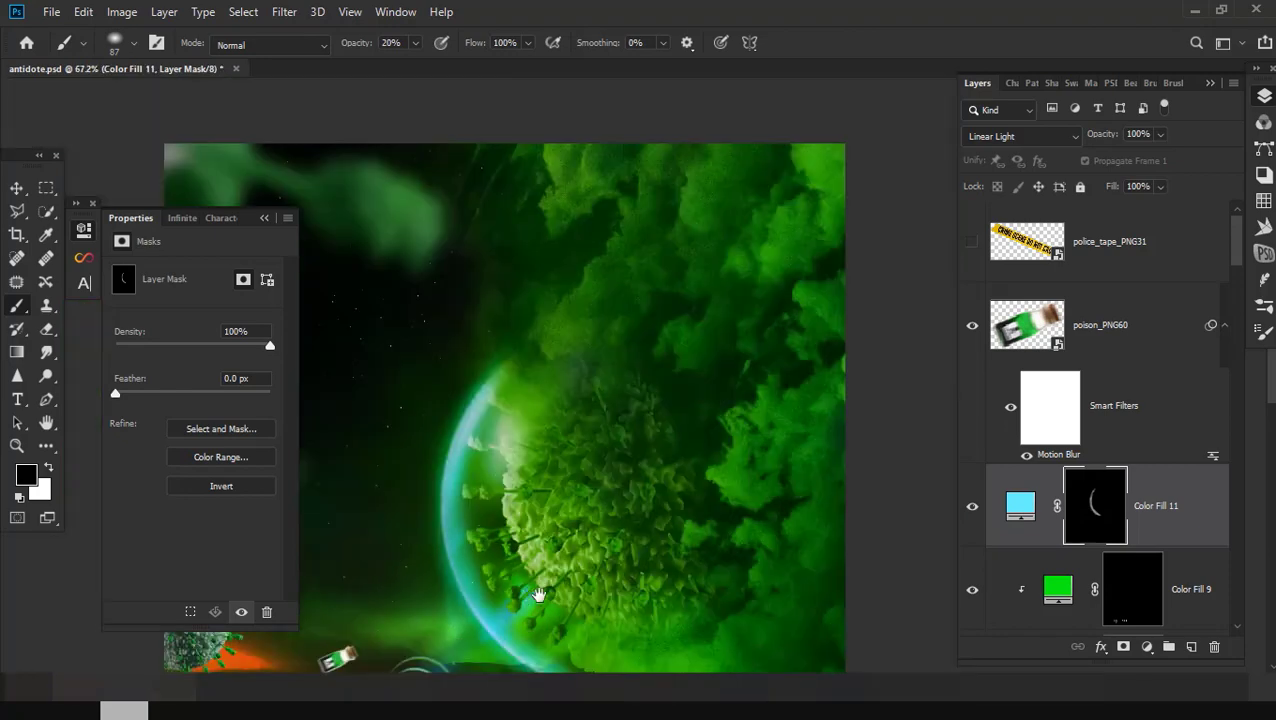
pyautogui.moveTo(538, 595); pyautogui.dragTo(637, 425)
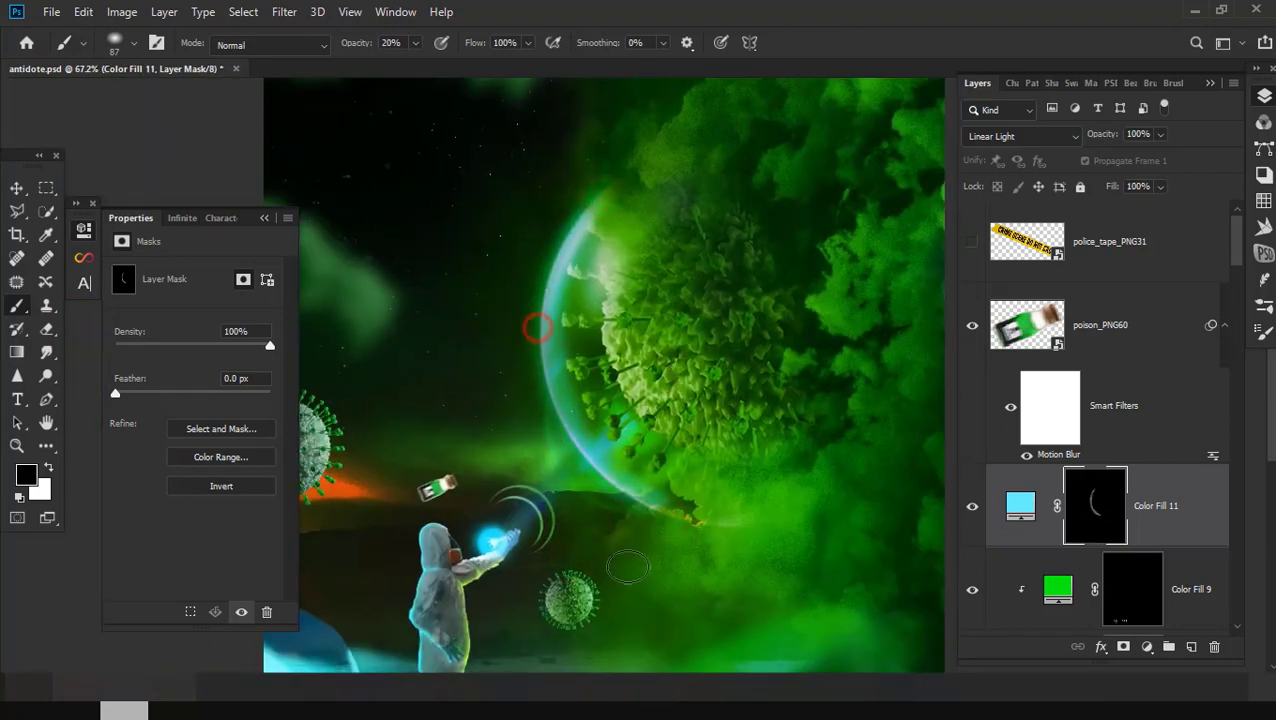
pyautogui.scroll(3, 562, 595)
pyautogui.scroll(2, 649, 552)
pyautogui.scroll(2, 812, 399)
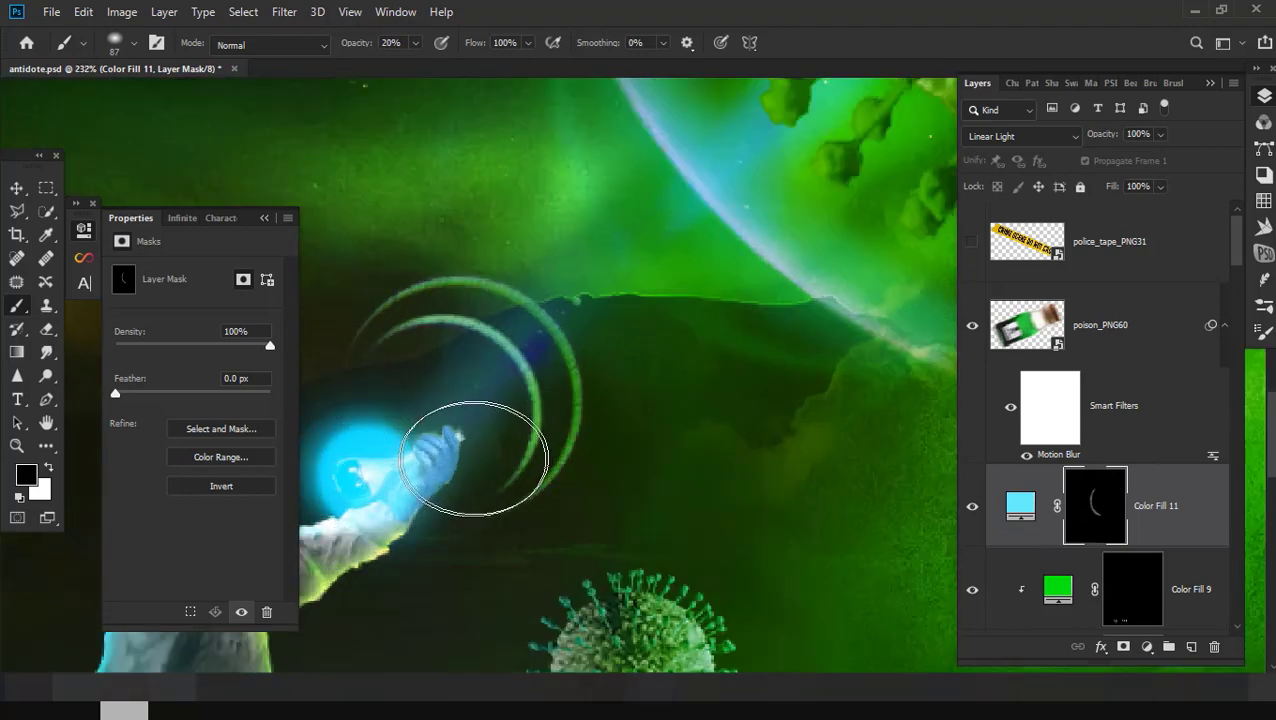
pyautogui.rightClick(68, 215)
# Step: At 84% brush opacity, reveal a cyan beam from the hand upward and trim its lower edge
pyautogui.click(365, 46)
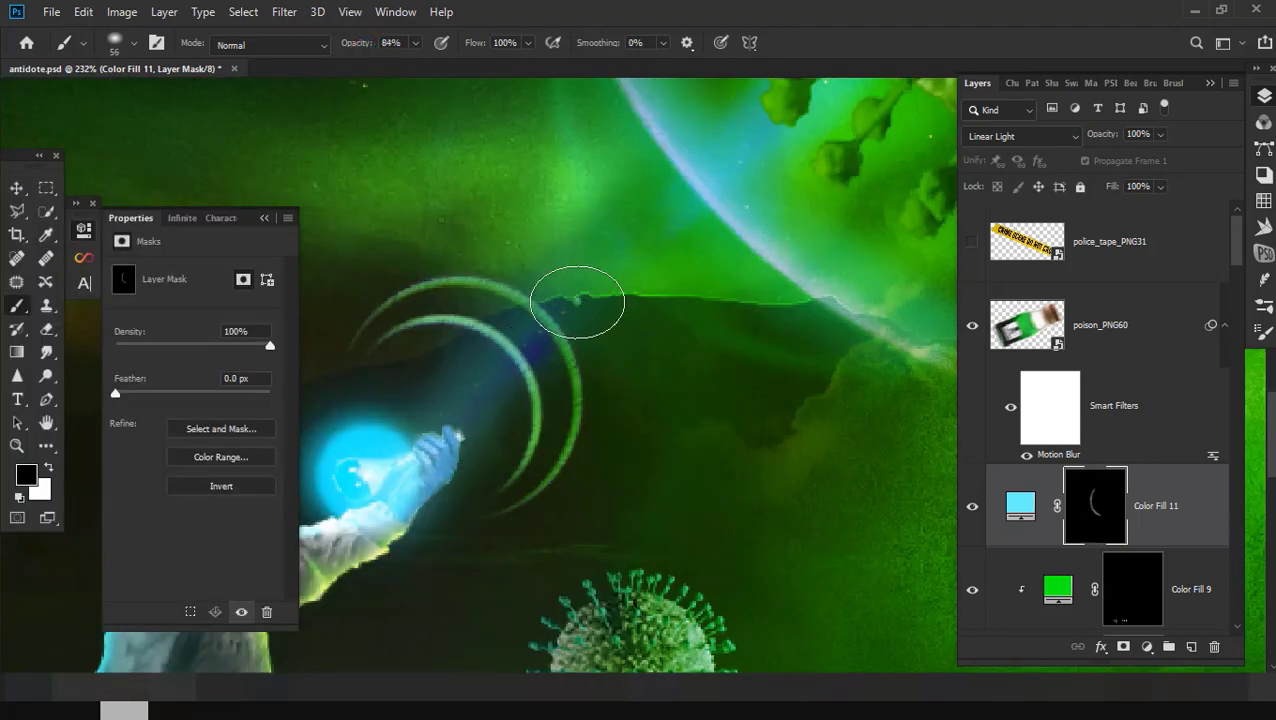
pyautogui.press('x')
pyautogui.moveTo(484, 410)
pyautogui.mouseDown()
pyautogui.moveTo(541, 327)
pyautogui.moveTo(680, 195)
pyautogui.moveTo(645, 150)
pyautogui.mouseUp()
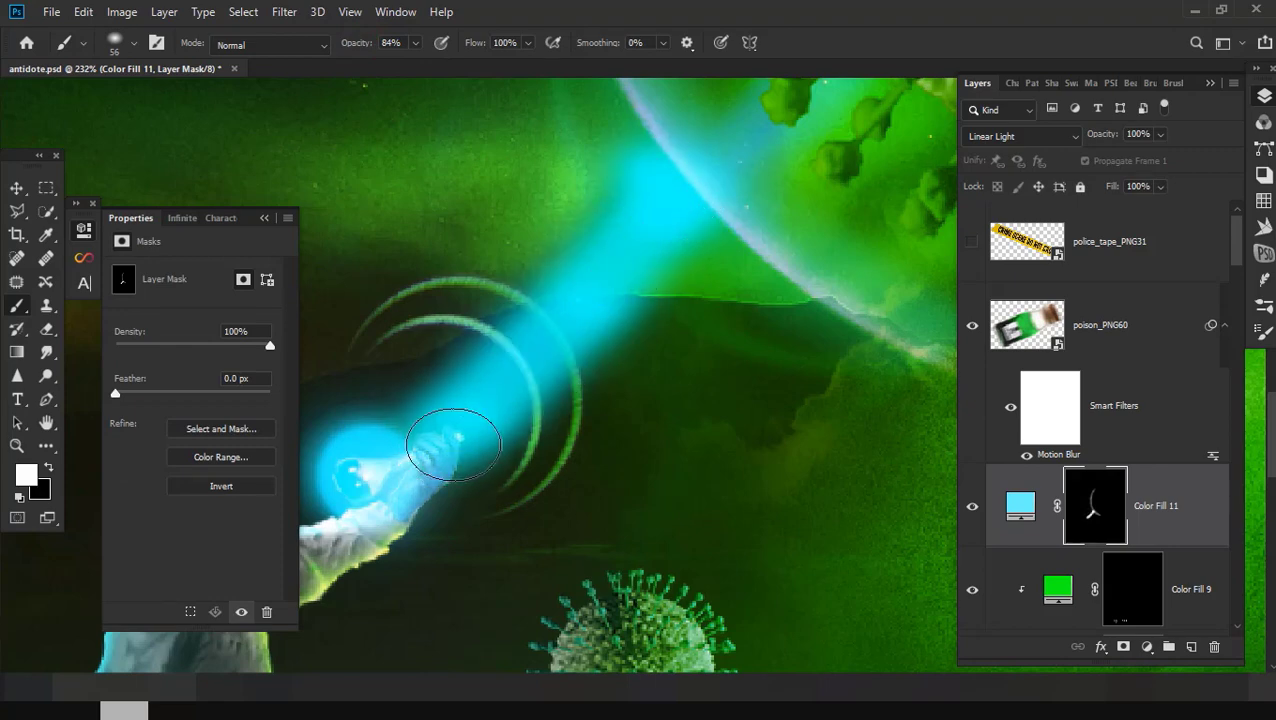
pyautogui.press('x')
pyautogui.scroll(-1, 541, 226)
pyautogui.scroll(-1, 612, 198)
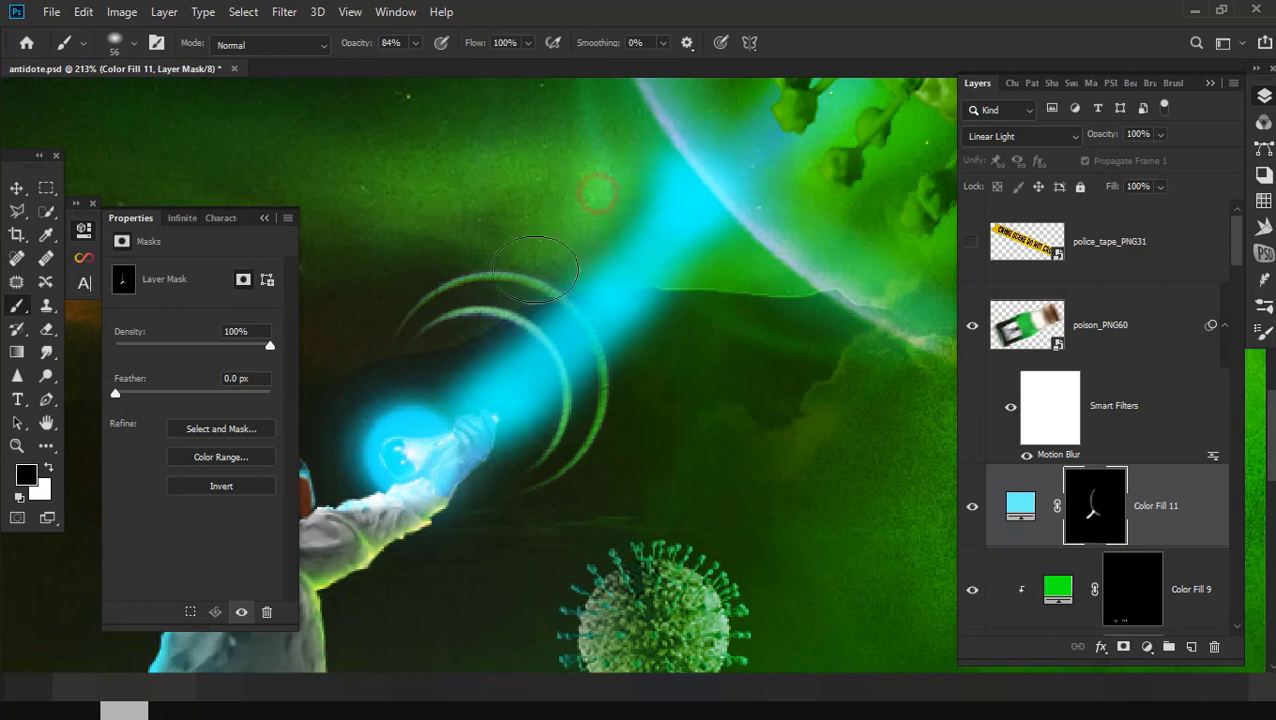
pyautogui.moveTo(535, 268)
pyautogui.mouseDown()
pyautogui.moveTo(440, 350)
pyautogui.moveTo(430, 400)
pyautogui.moveTo(520, 470)
pyautogui.moveTo(685, 323)
pyautogui.moveTo(634, 147)
pyautogui.mouseUp()
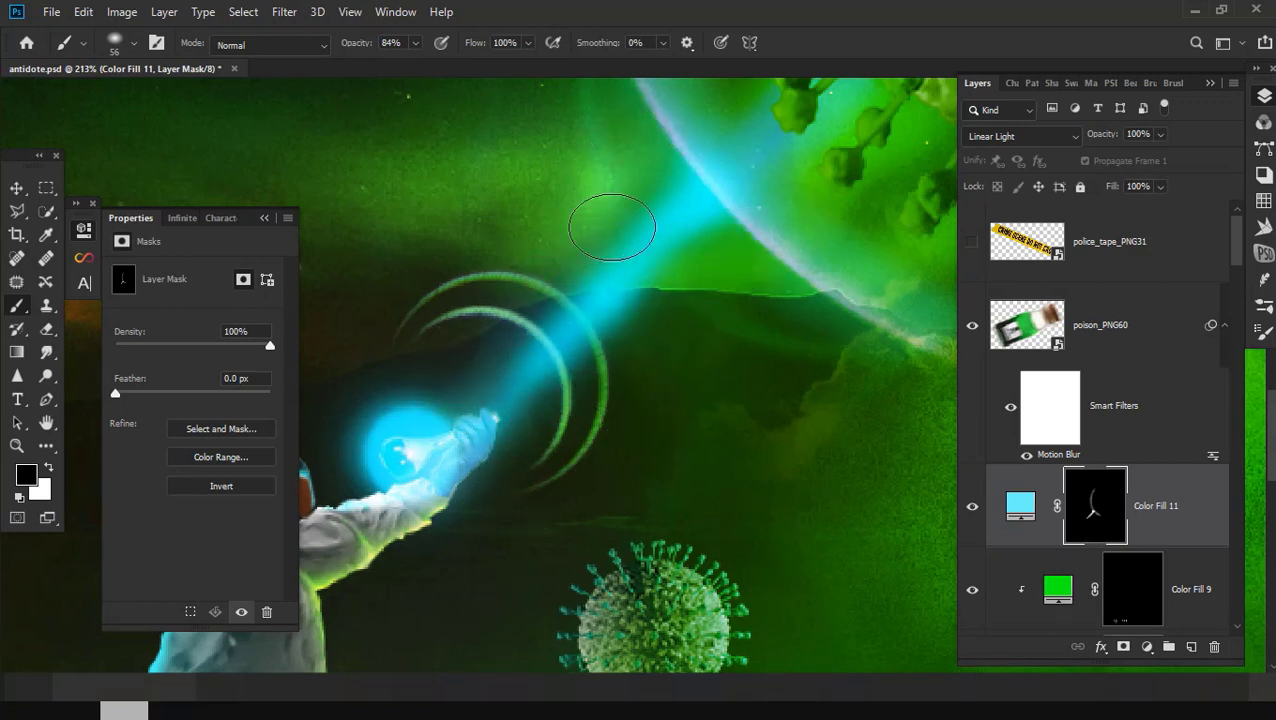
# Step: Extend the beam up to the bubble rim, then narrow it near the hand and remove spill over the hill
pyautogui.press('x')
pyautogui.moveTo(649, 241)
pyautogui.mouseDown()
pyautogui.moveTo(686, 194)
pyautogui.moveTo(507, 415)
pyautogui.mouseUp()
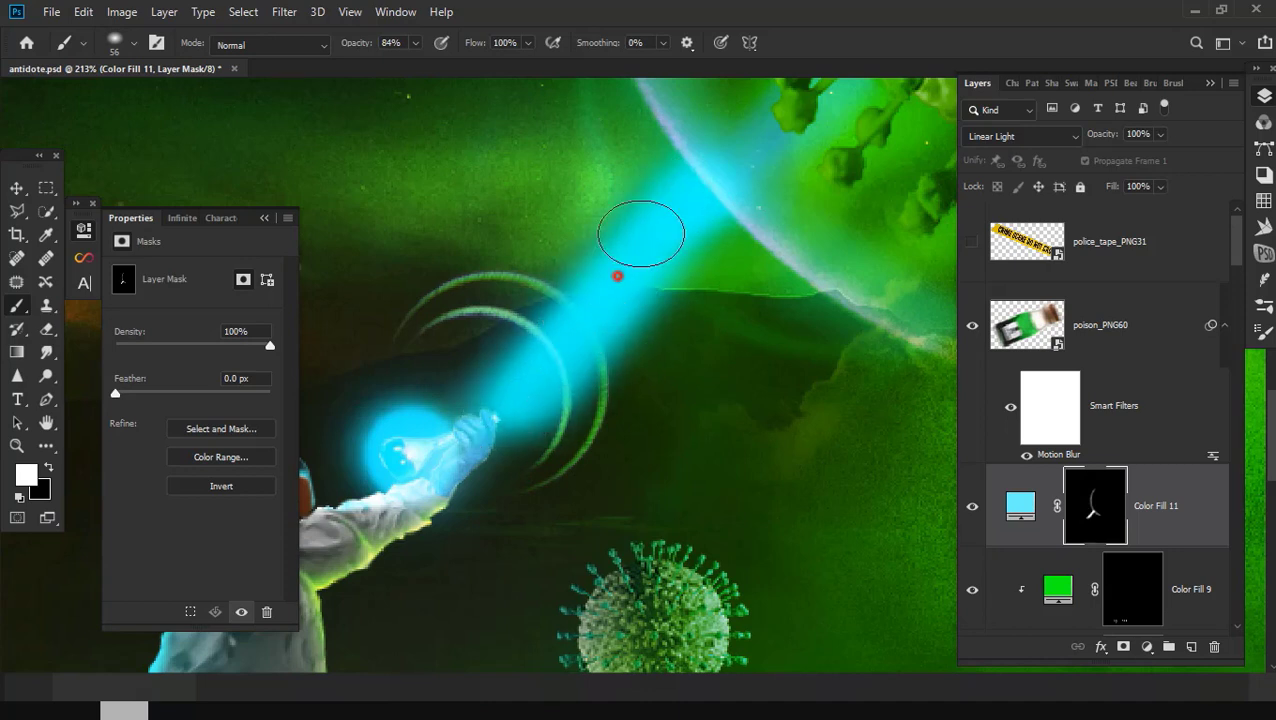
pyautogui.moveTo(641, 233)
pyautogui.mouseDown()
pyautogui.moveTo(649, 125)
pyautogui.moveTo(718, 219)
pyautogui.moveTo(683, 313)
pyautogui.mouseUp()
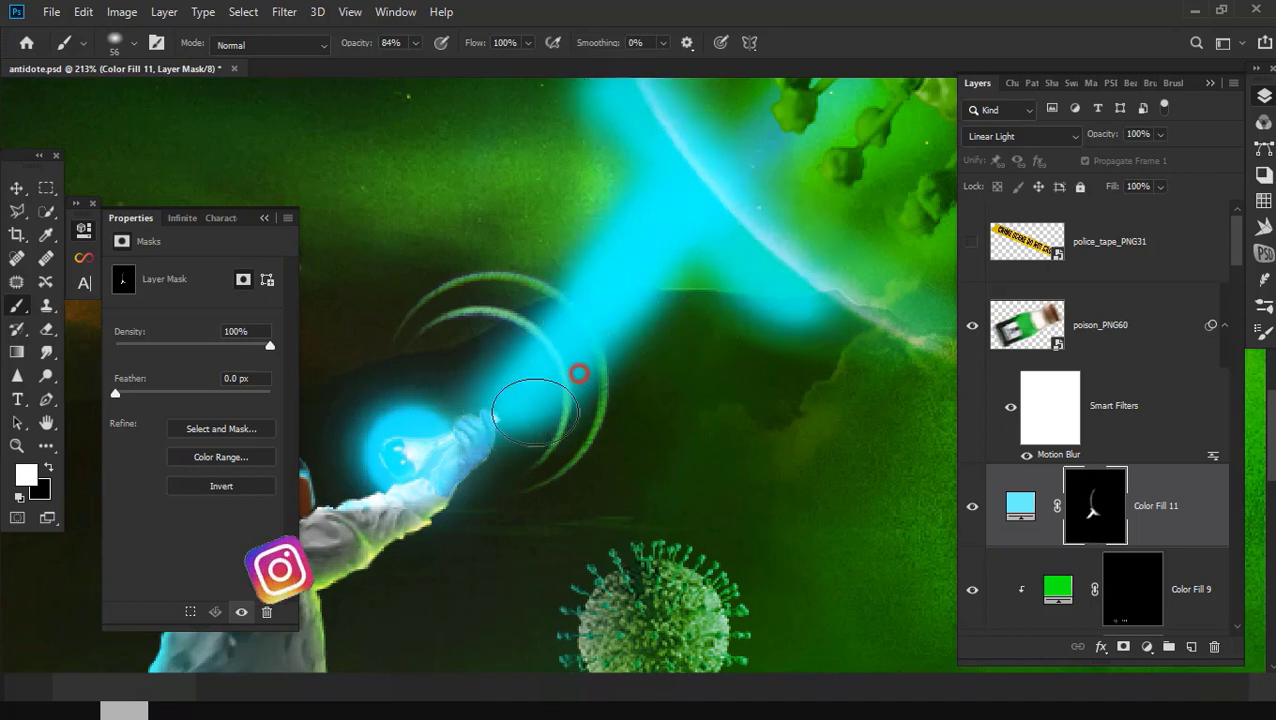
pyautogui.press('x')
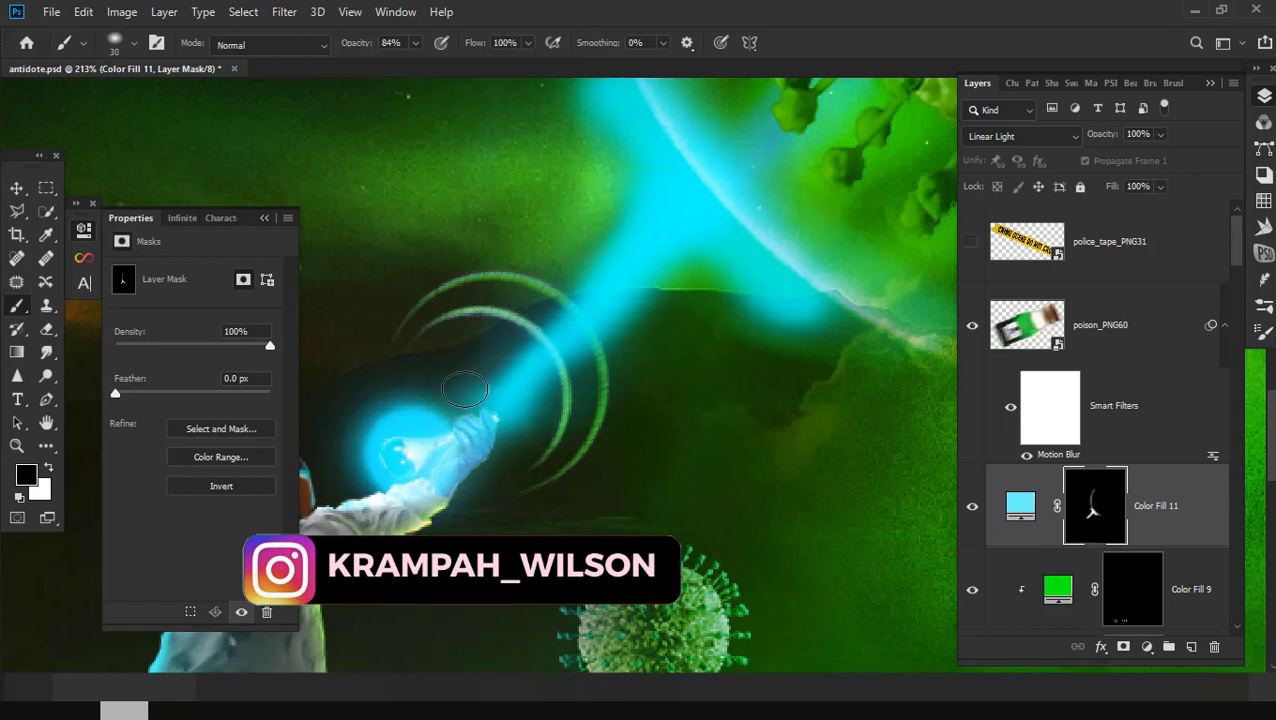
pyautogui.moveTo(512, 383)
pyautogui.mouseDown()
pyautogui.moveTo(525, 428)
pyautogui.moveTo(677, 273)
pyautogui.mouseUp()
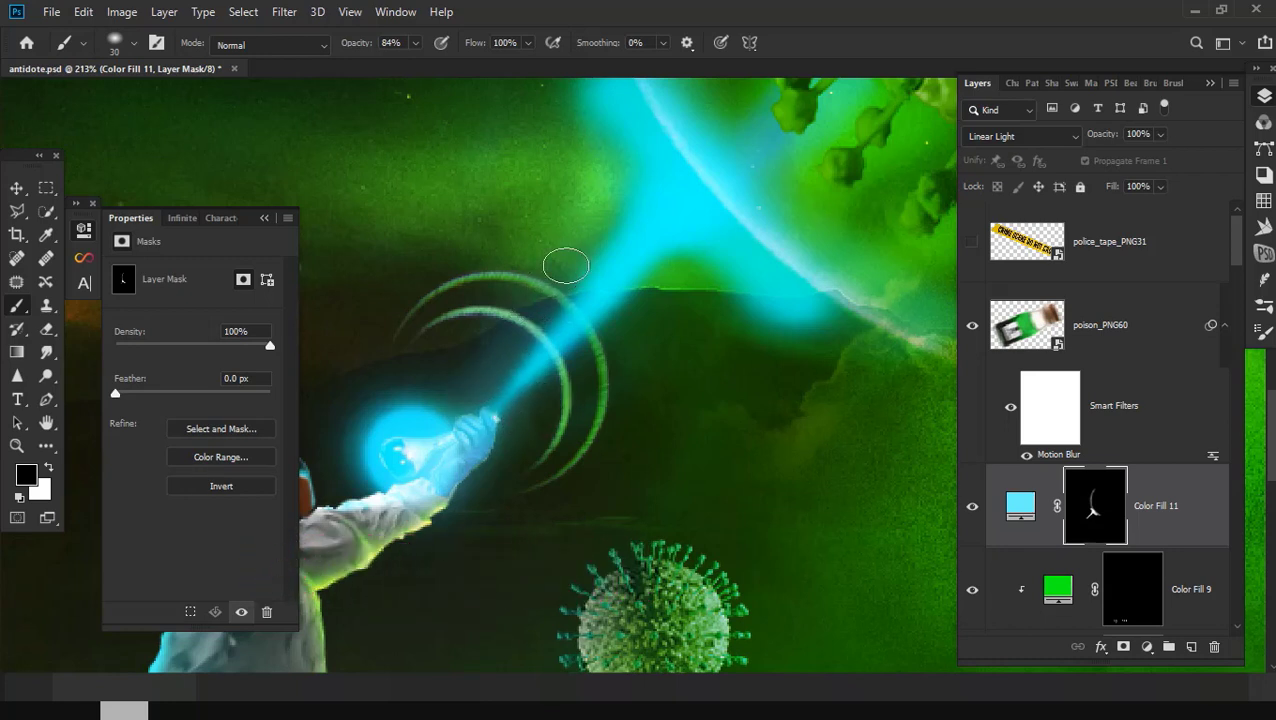
pyautogui.moveTo(728, 296); pyautogui.dragTo(843, 339)
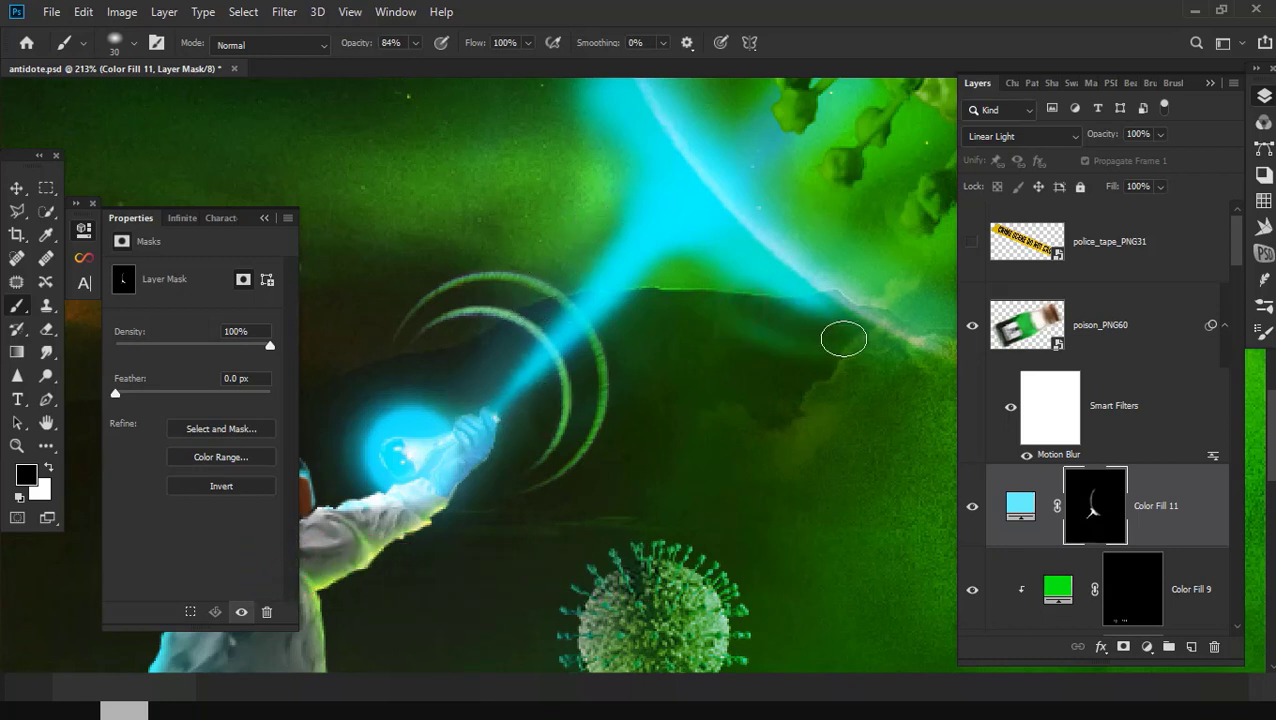
pyautogui.moveTo(717, 284); pyautogui.dragTo(846, 327)
# Step: Remove stray glow above the beam and spread cyan glow along the bubble's left and lower-right rim
pyautogui.scroll(3, 763, 322)
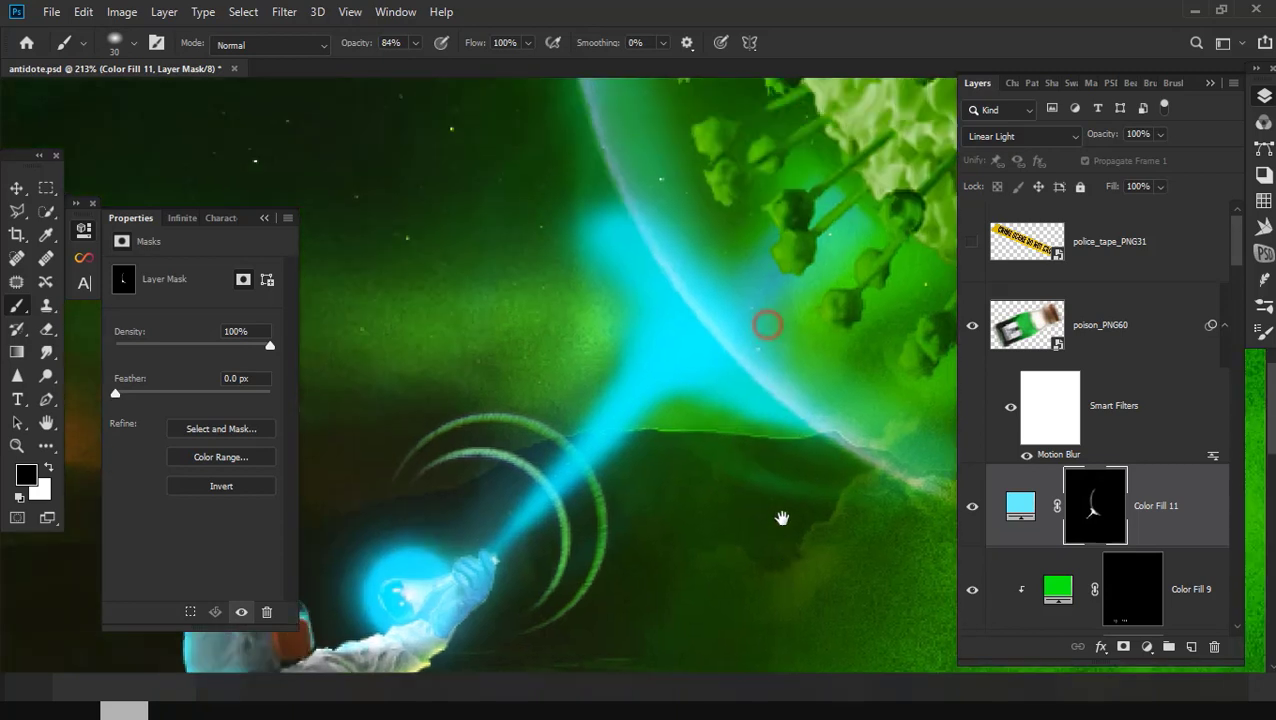
pyautogui.scroll(1, 616, 321)
pyautogui.moveTo(620, 362); pyautogui.dragTo(598, 257)
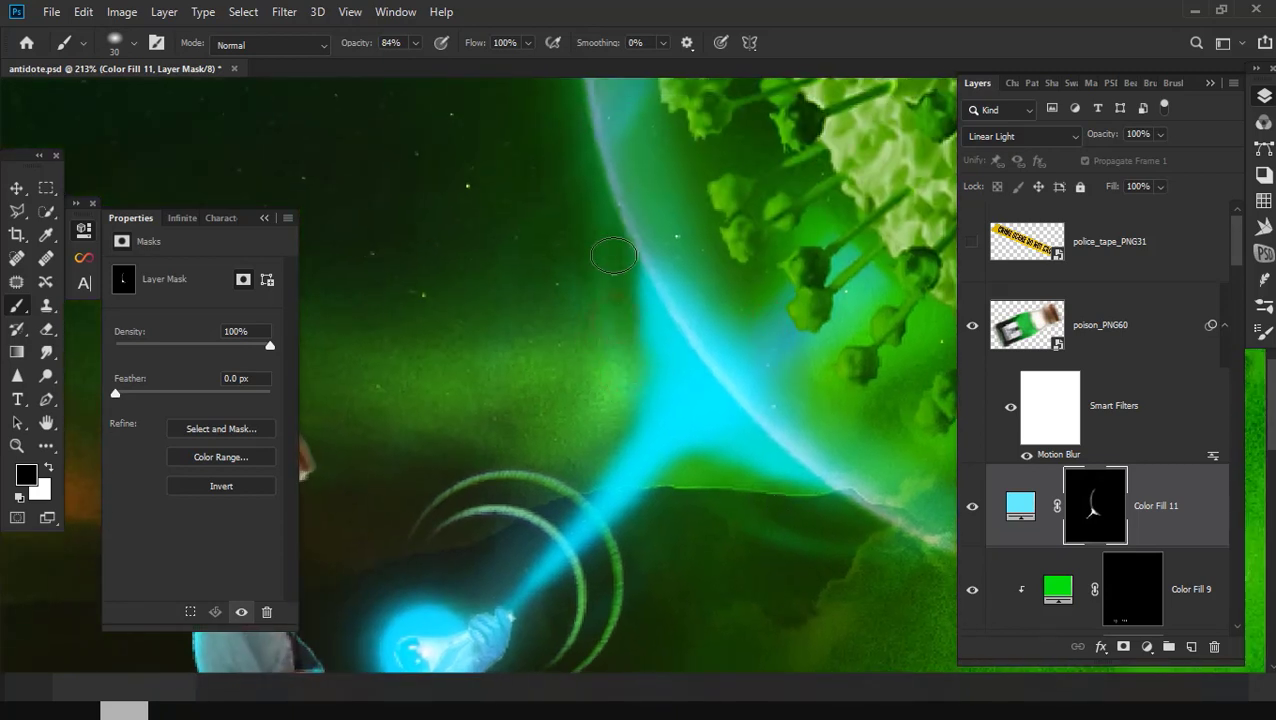
pyautogui.scroll(-5, 637, 437)
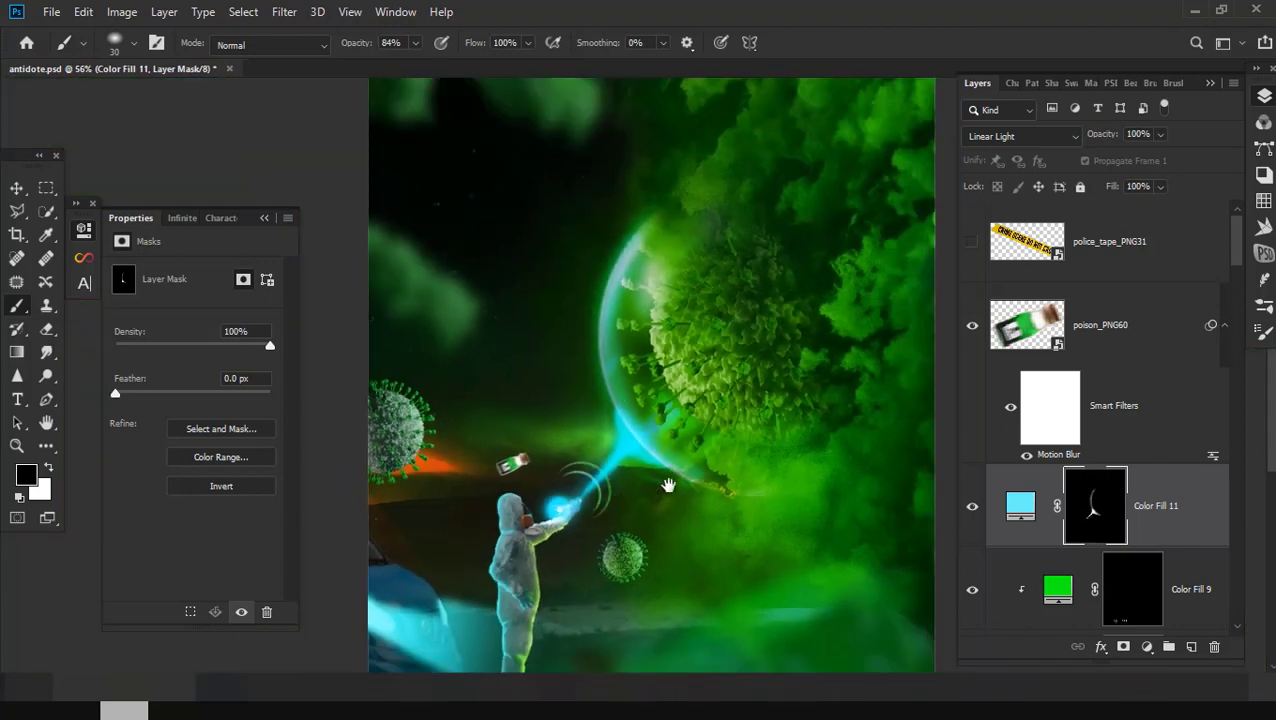
pyautogui.scroll(1, 615, 415)
pyautogui.scroll(1, 620, 450)
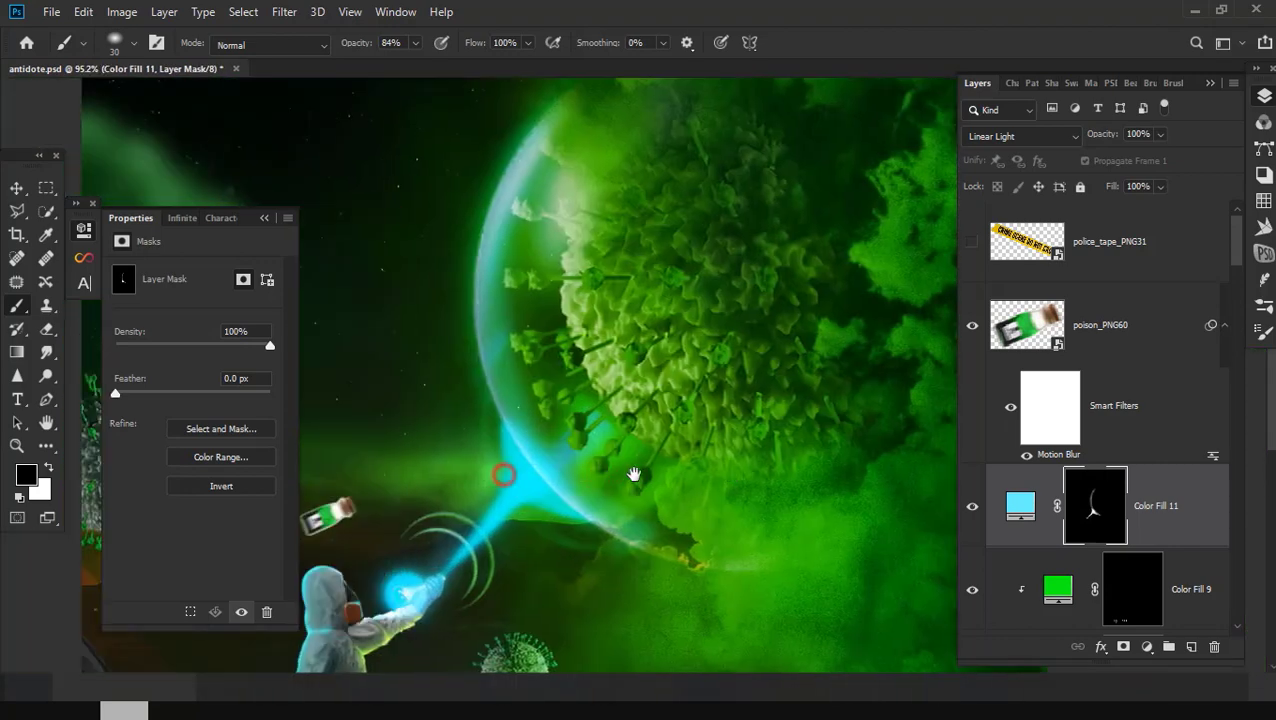
pyautogui.scroll(1, 597, 477)
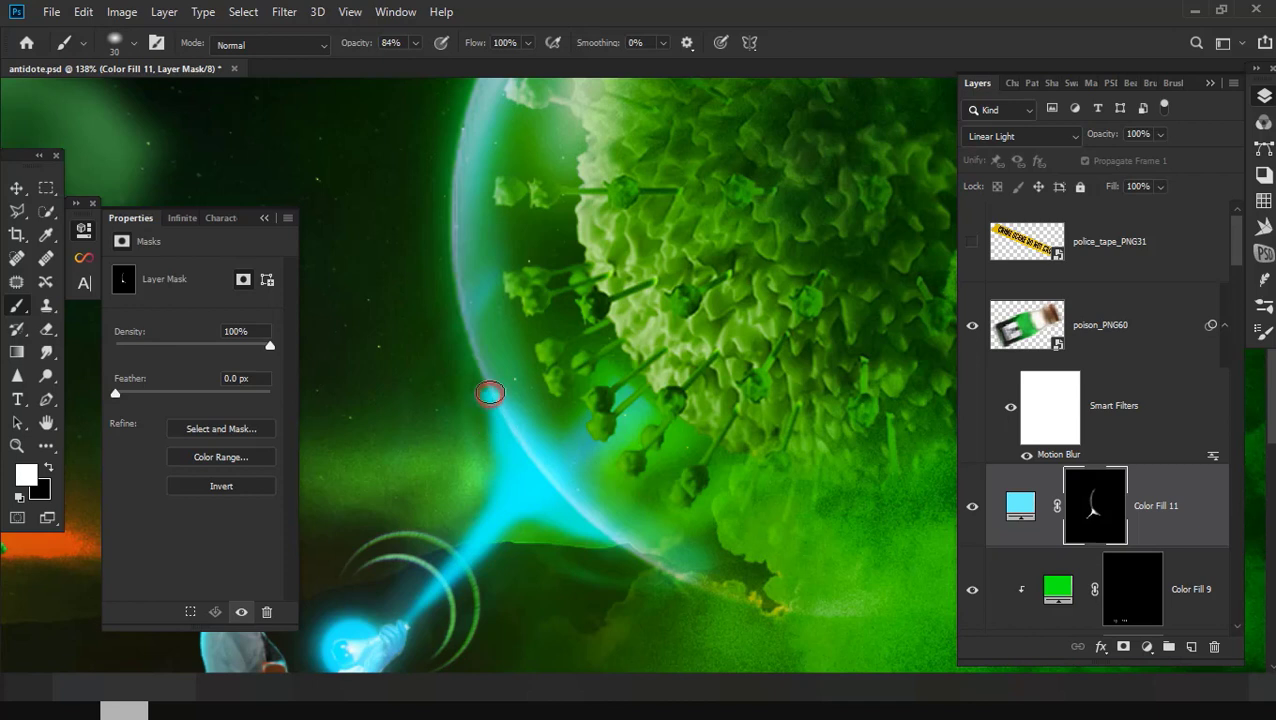
pyautogui.moveTo(477, 369)
pyautogui.mouseDown()
pyautogui.moveTo(458, 240)
pyautogui.moveTo(464, 119)
pyautogui.mouseUp()
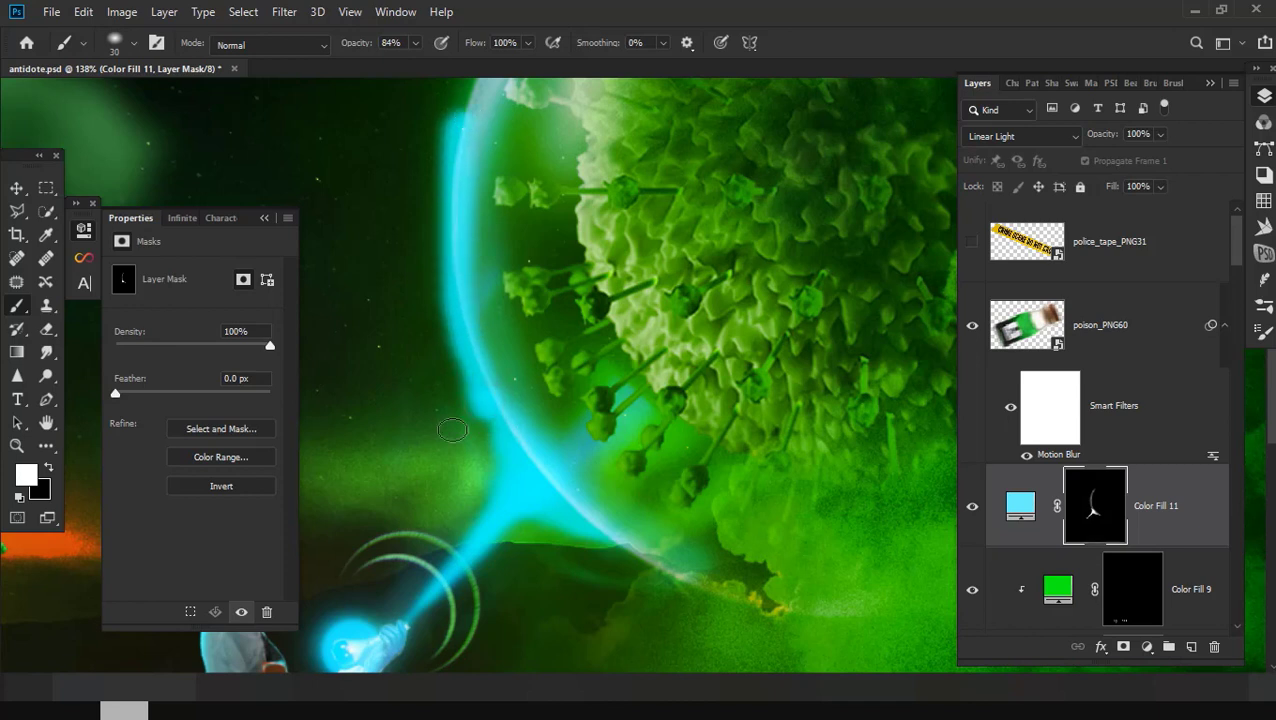
pyautogui.moveTo(497, 428)
pyautogui.mouseDown()
pyautogui.moveTo(600, 520)
pyautogui.moveTo(736, 592)
pyautogui.mouseUp()
pyautogui.press('x')
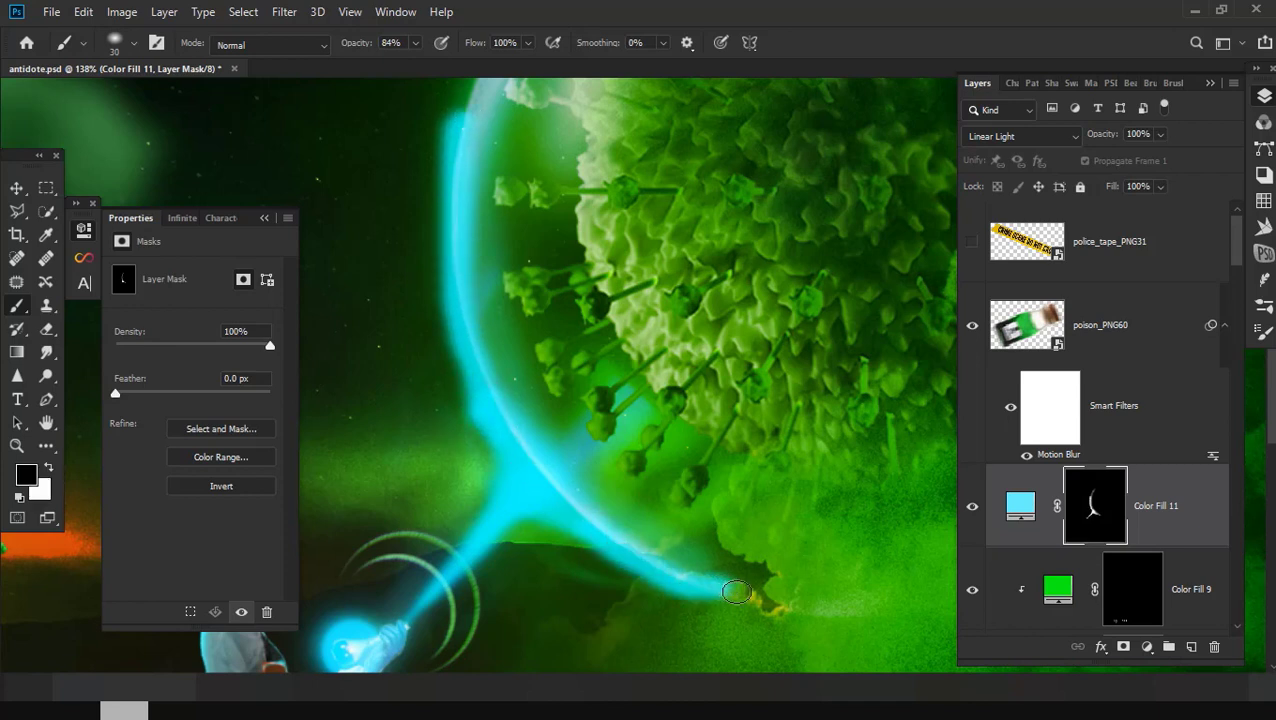
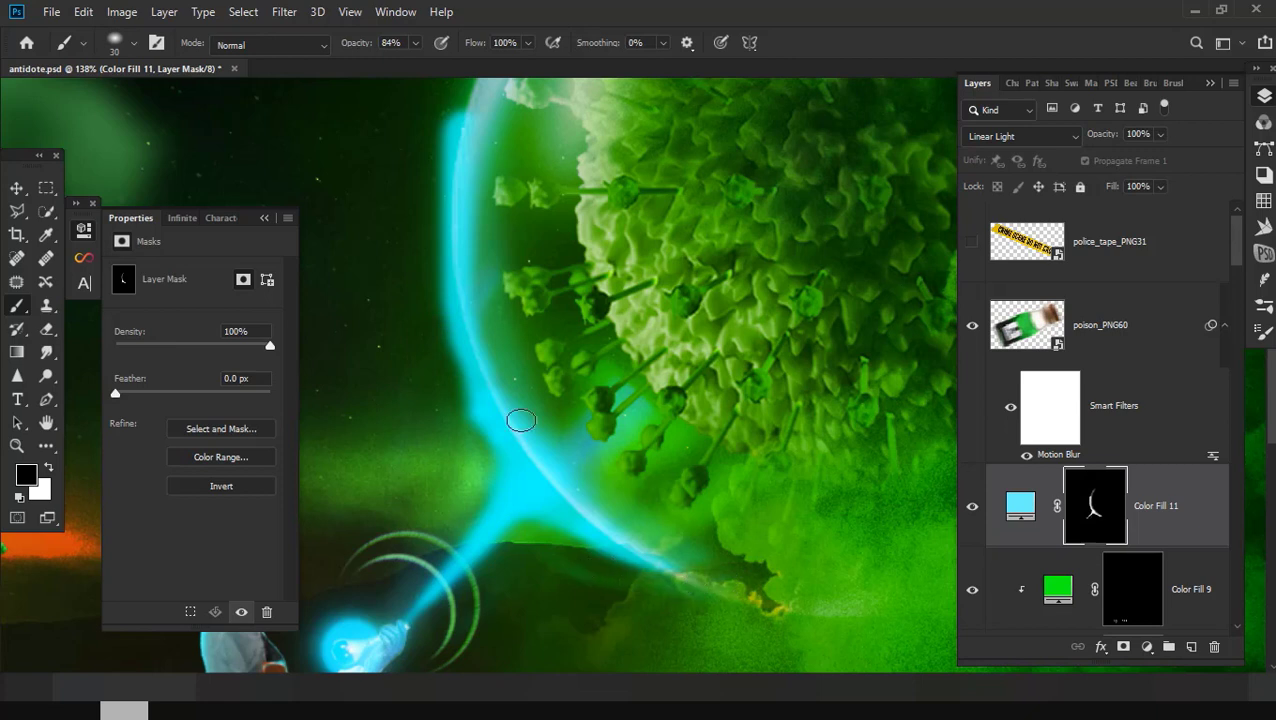
# Step: Paint black on the Color Fill 11 mask along the bubble's upper-left, left and lower rim to hide cyan glow
pyautogui.moveTo(521, 420); pyautogui.dragTo(605, 498)
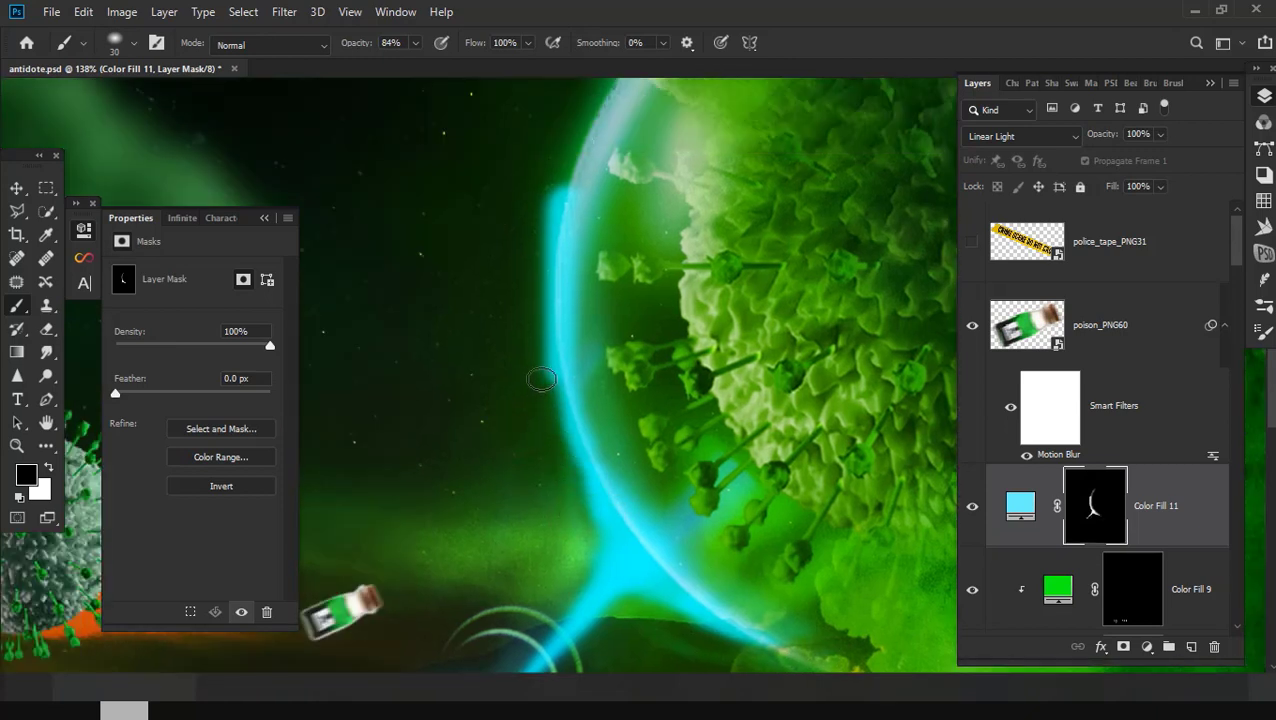
pyautogui.moveTo(536, 314); pyautogui.dragTo(558, 188)
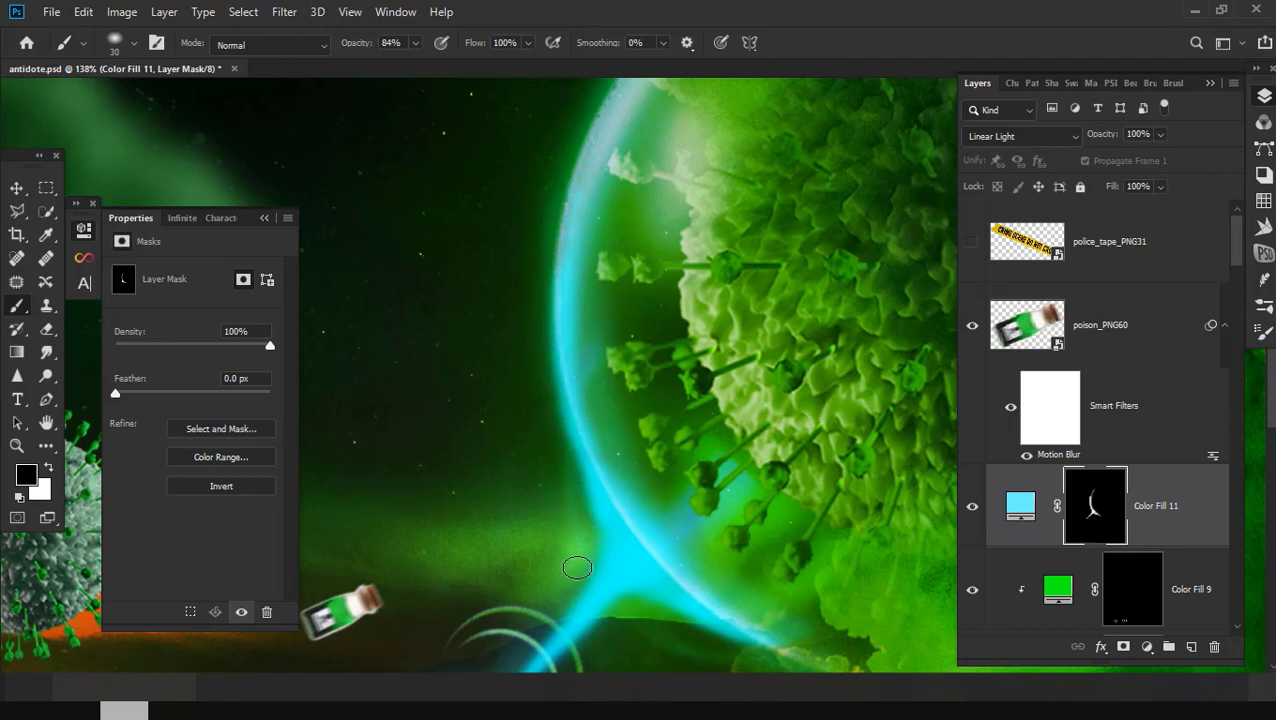
pyautogui.moveTo(560, 434); pyautogui.dragTo(603, 222)
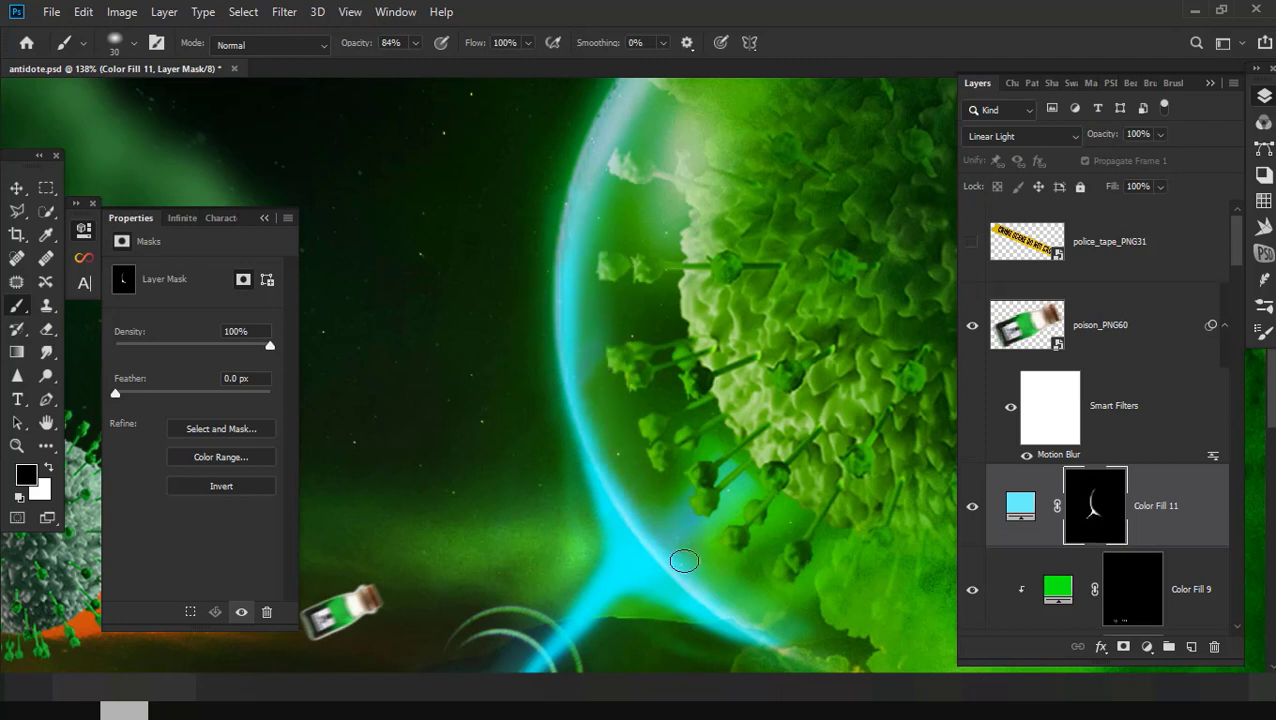
pyautogui.moveTo(754, 620); pyautogui.dragTo(728, 585)
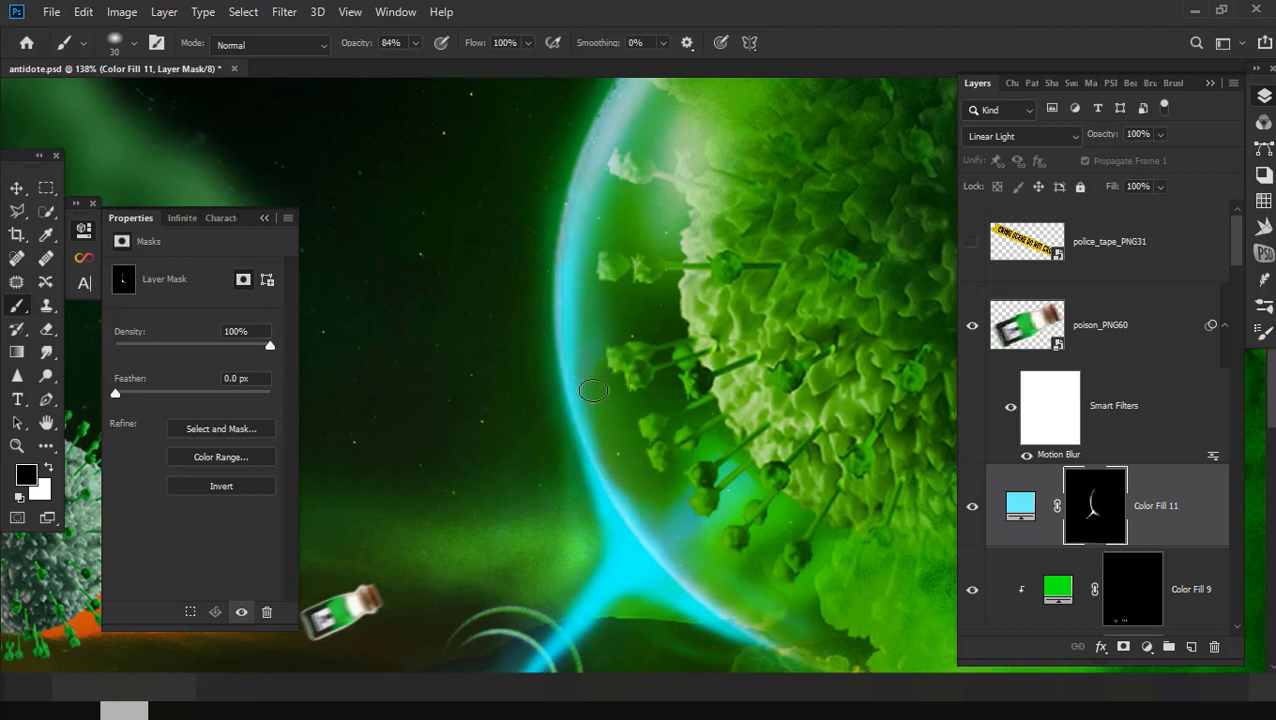
pyautogui.moveTo(593, 390); pyautogui.dragTo(656, 120)
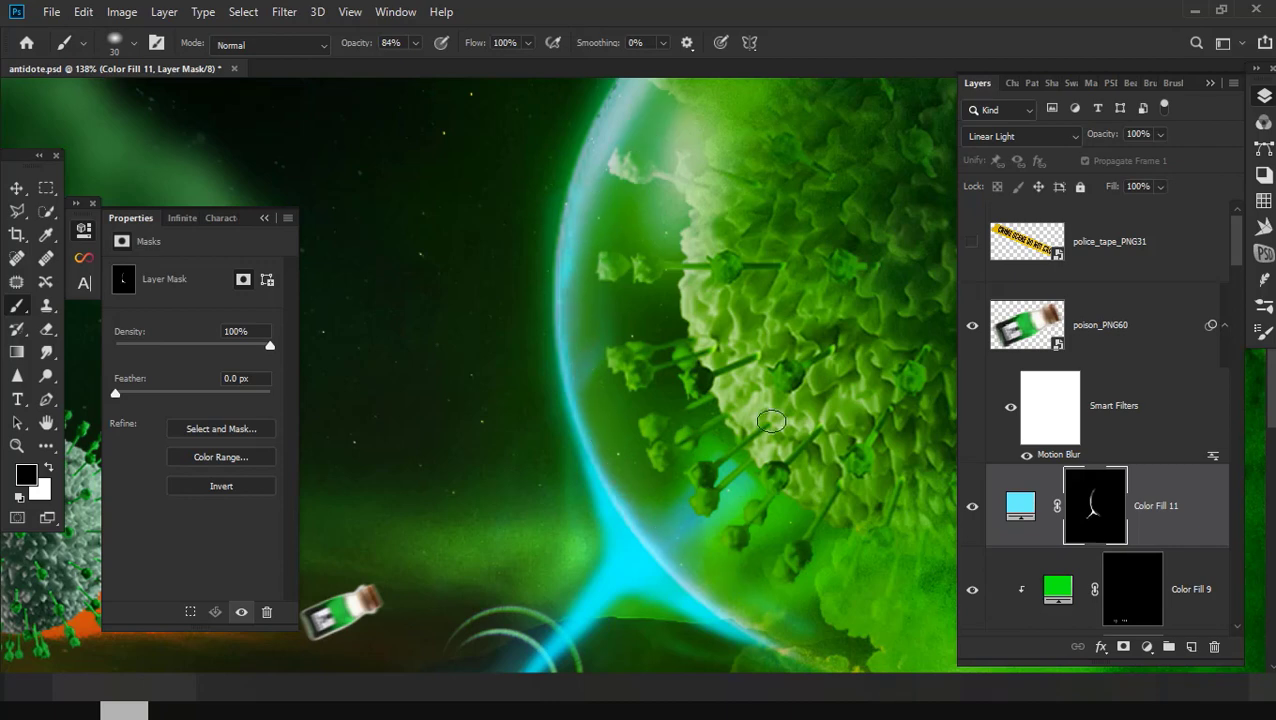
pyautogui.scroll(-3, 641, 407)
pyautogui.scroll(-3, 632, 407)
pyautogui.scroll(-2, 632, 407)
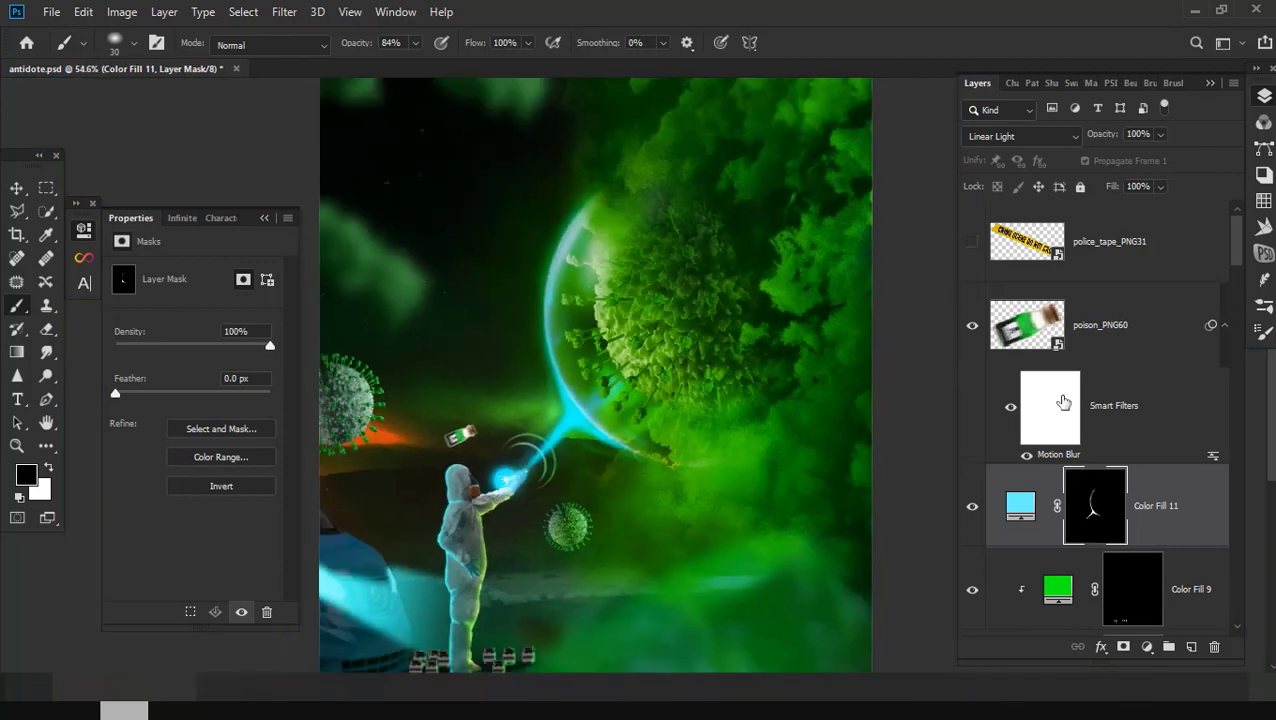
pyautogui.scroll(3, 503, 485)
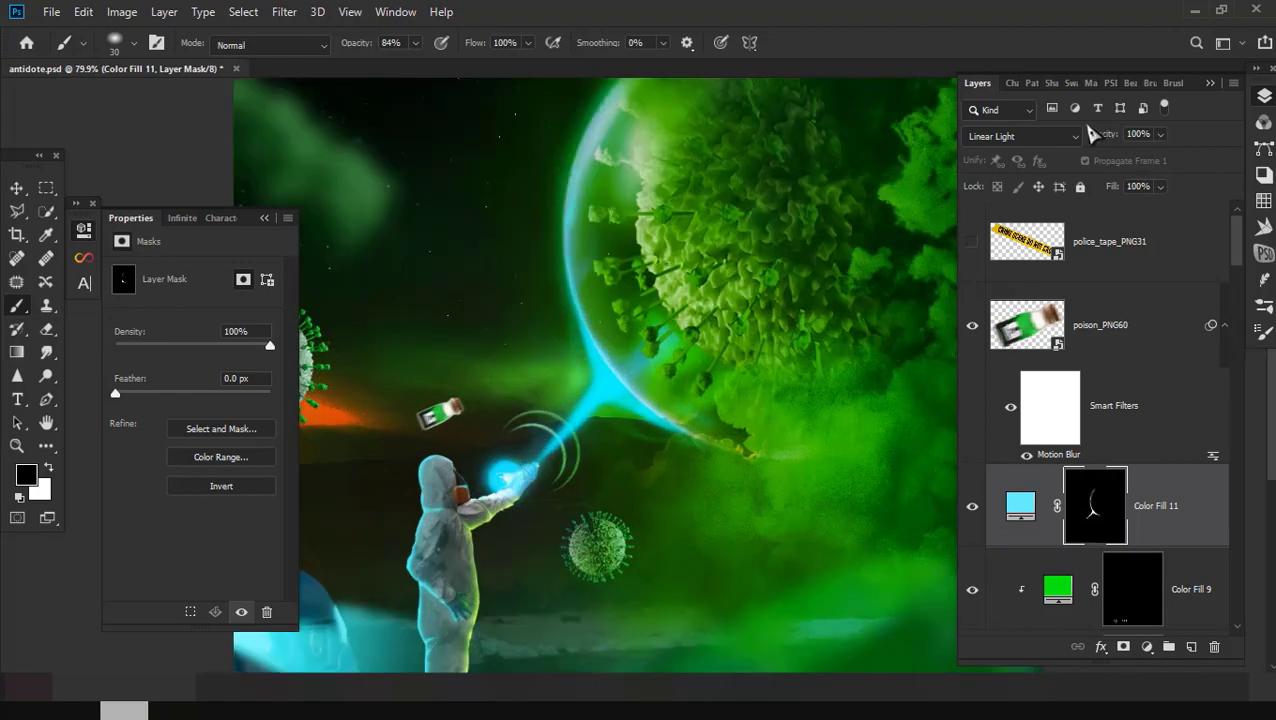
# Step: Set Color Fill 11 to Screen, duplicate it, and set the copy to Hard Light
pyautogui.click(1062, 136)
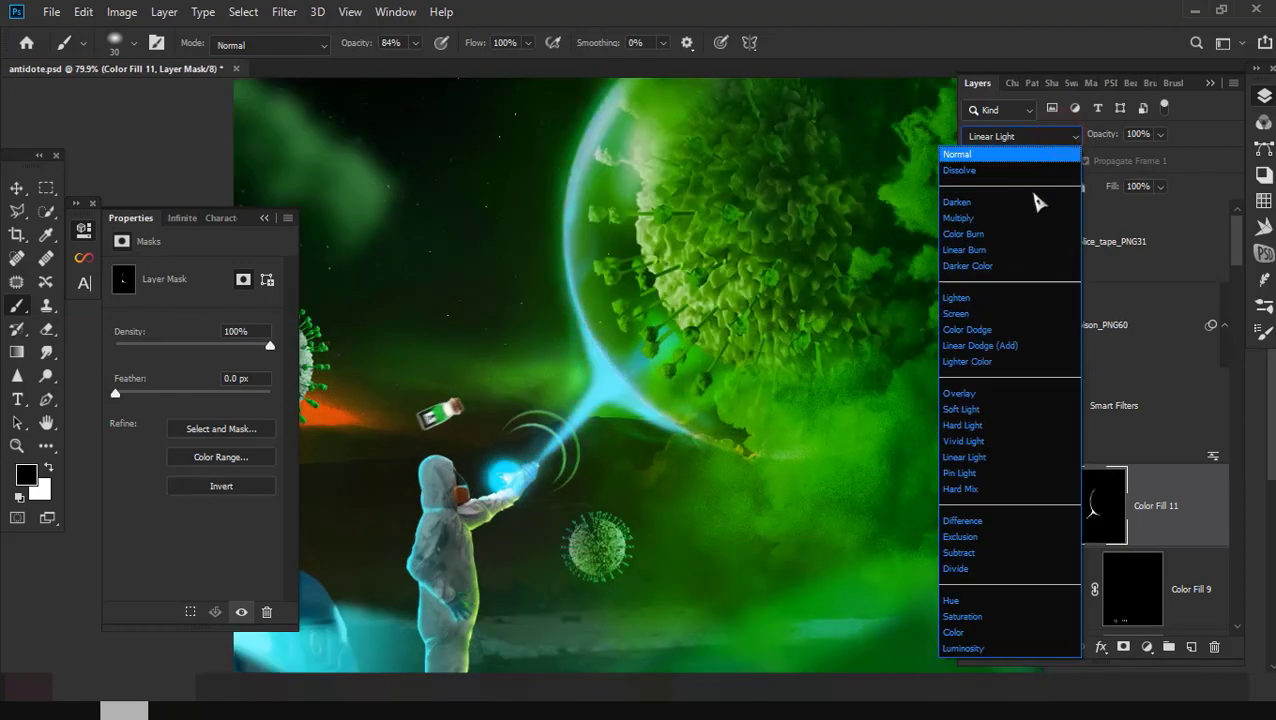
pyautogui.click(1016, 313)
pyautogui.hotkey('ctrl', 'j')
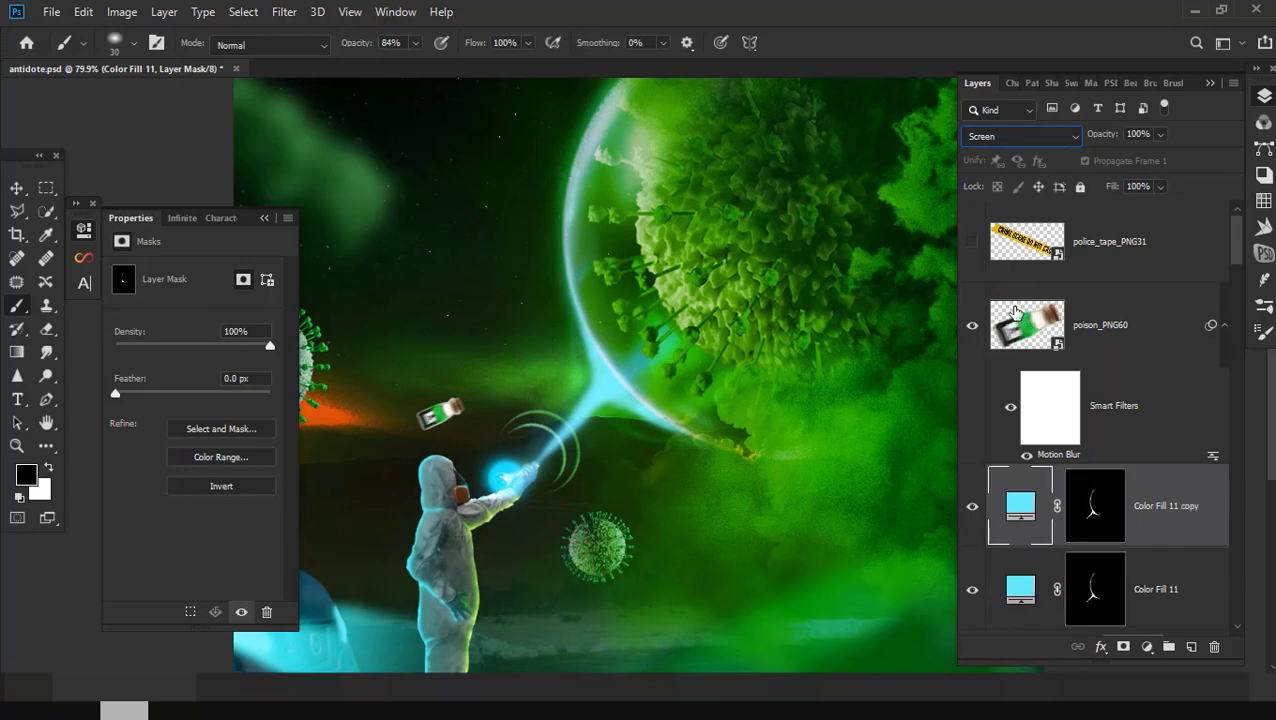
pyautogui.click(1042, 141)
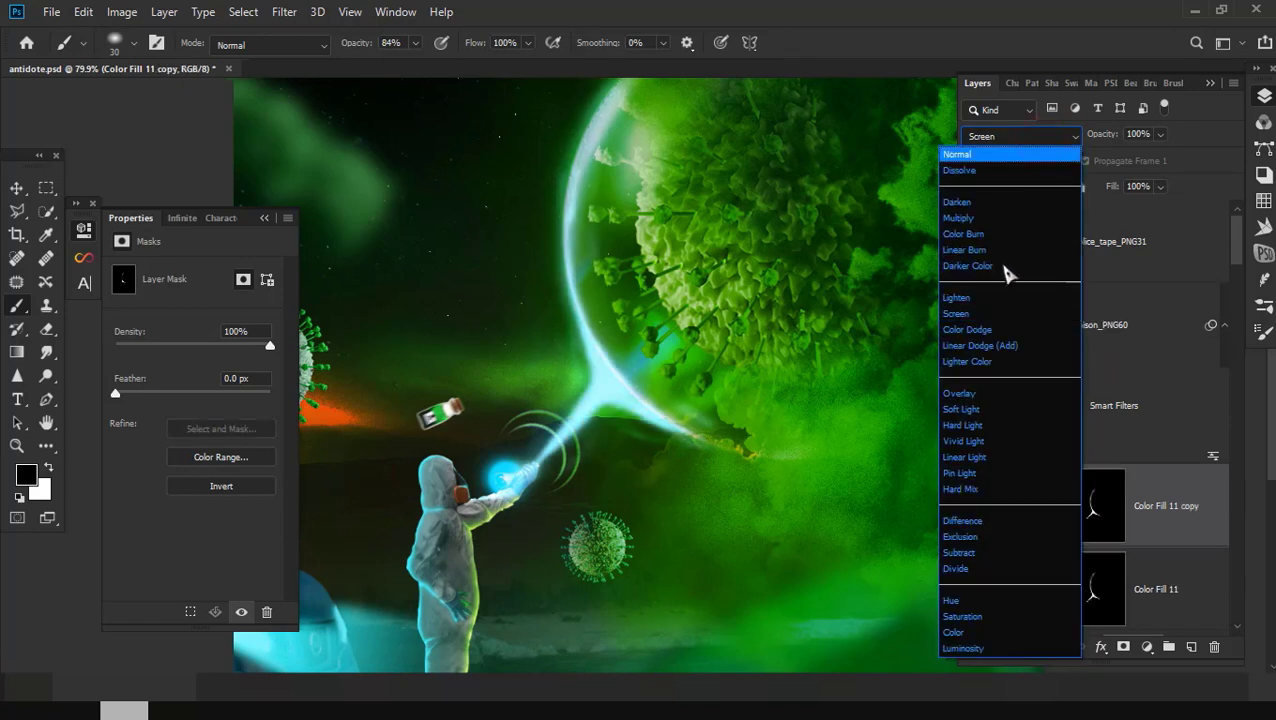
pyautogui.click(972, 425)
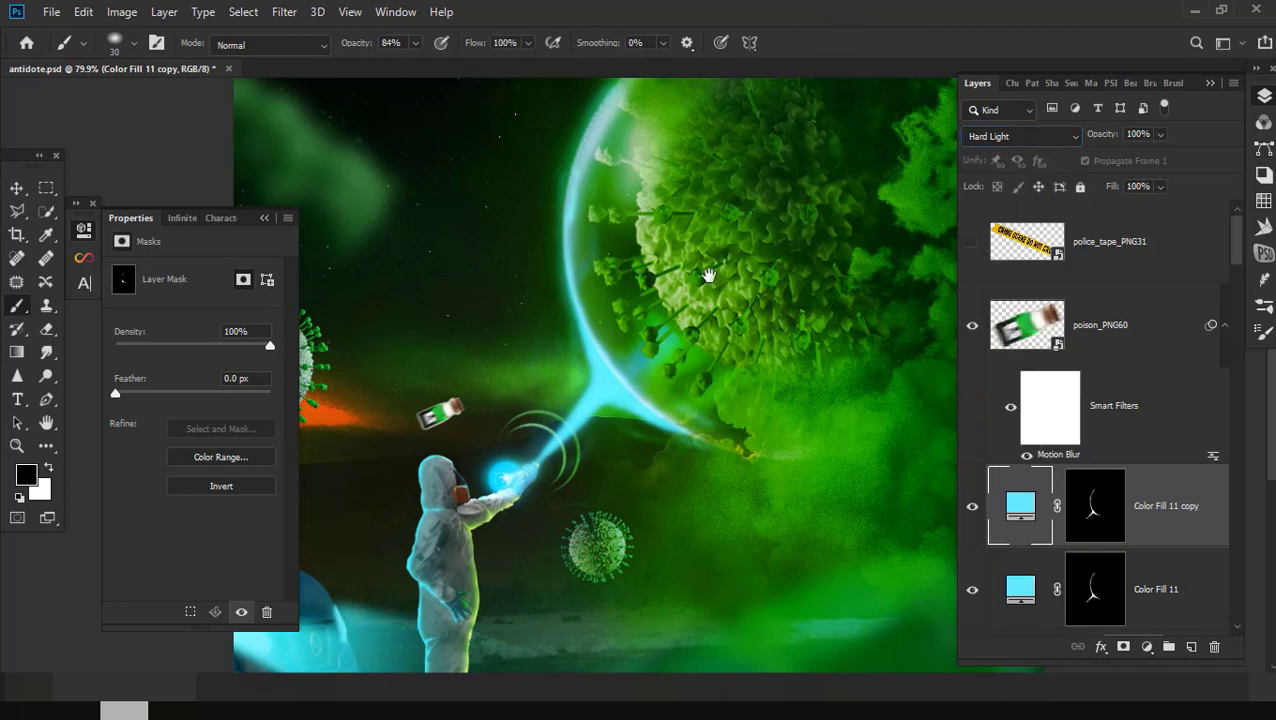
# Step: Raise the original Color Fill 11 to 100% opacity, then reselect the Hard Light copy
pyautogui.scroll(-5, 708, 275)
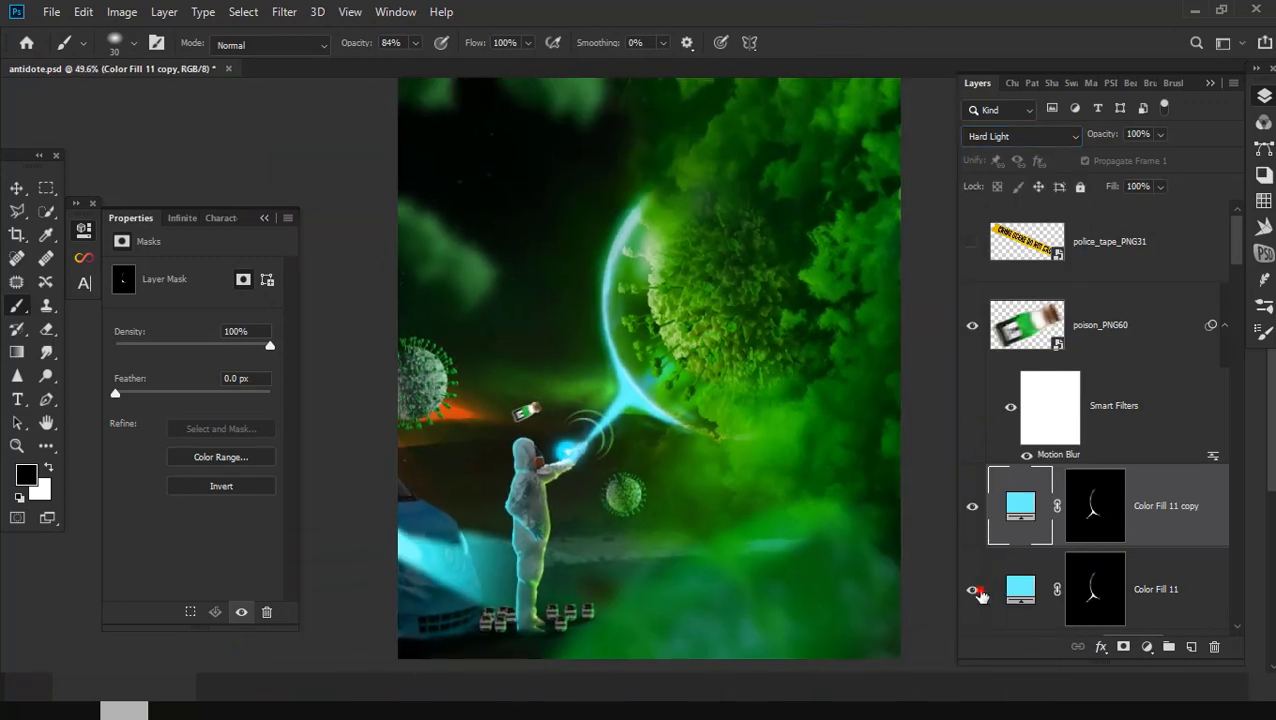
pyautogui.click(975, 592)
pyautogui.click(1101, 595)
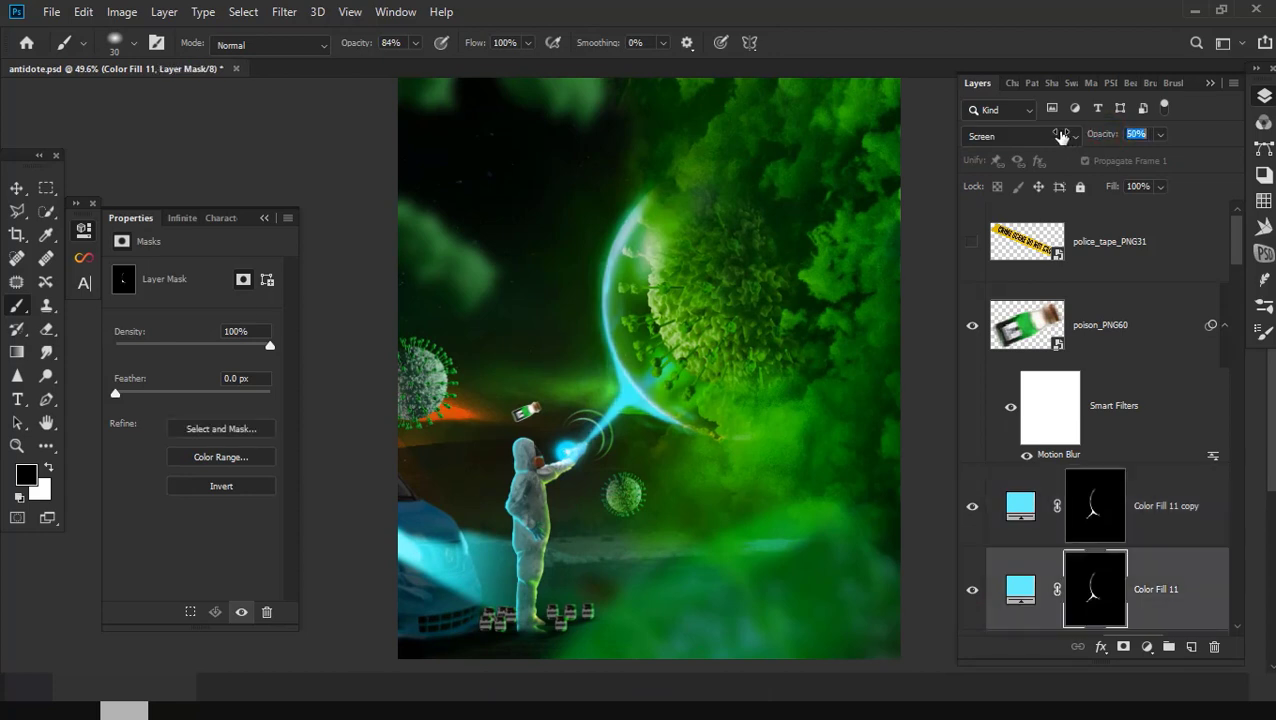
pyautogui.moveTo(1062, 136); pyautogui.dragTo(1079, 135)
pyautogui.click(1160, 512)
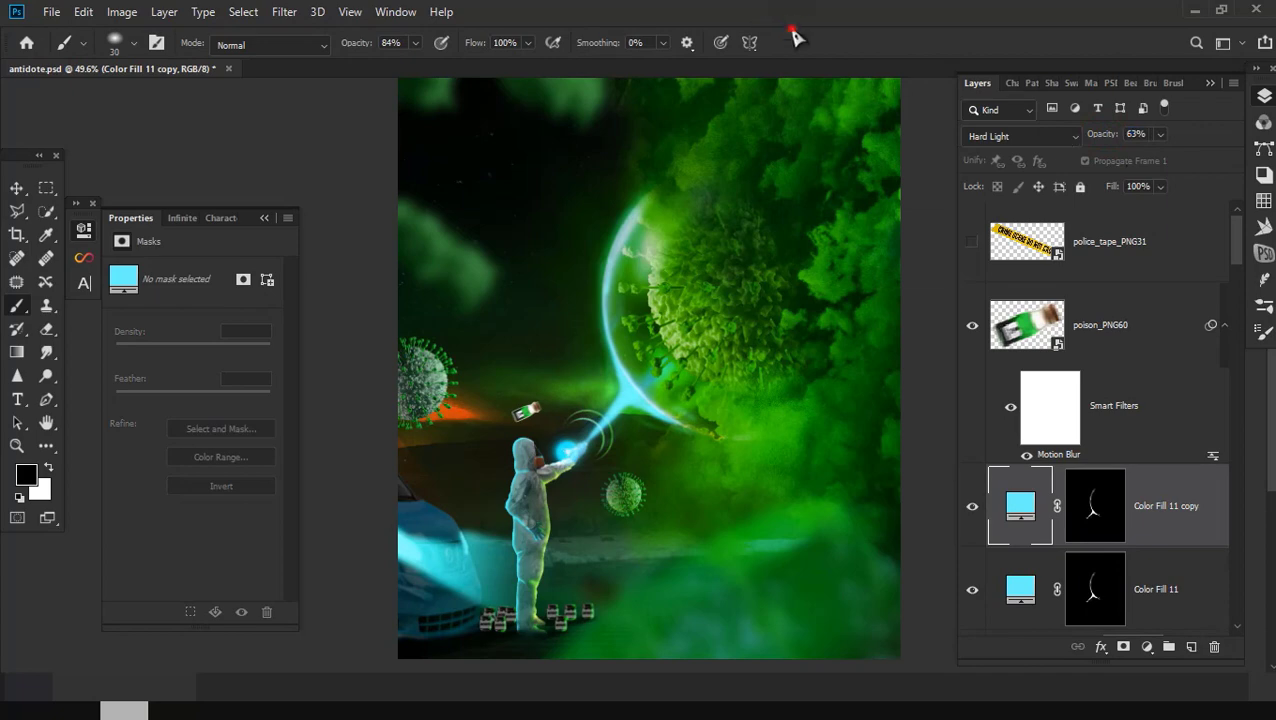
pyautogui.moveTo(669, 394); pyautogui.dragTo(755, 410)
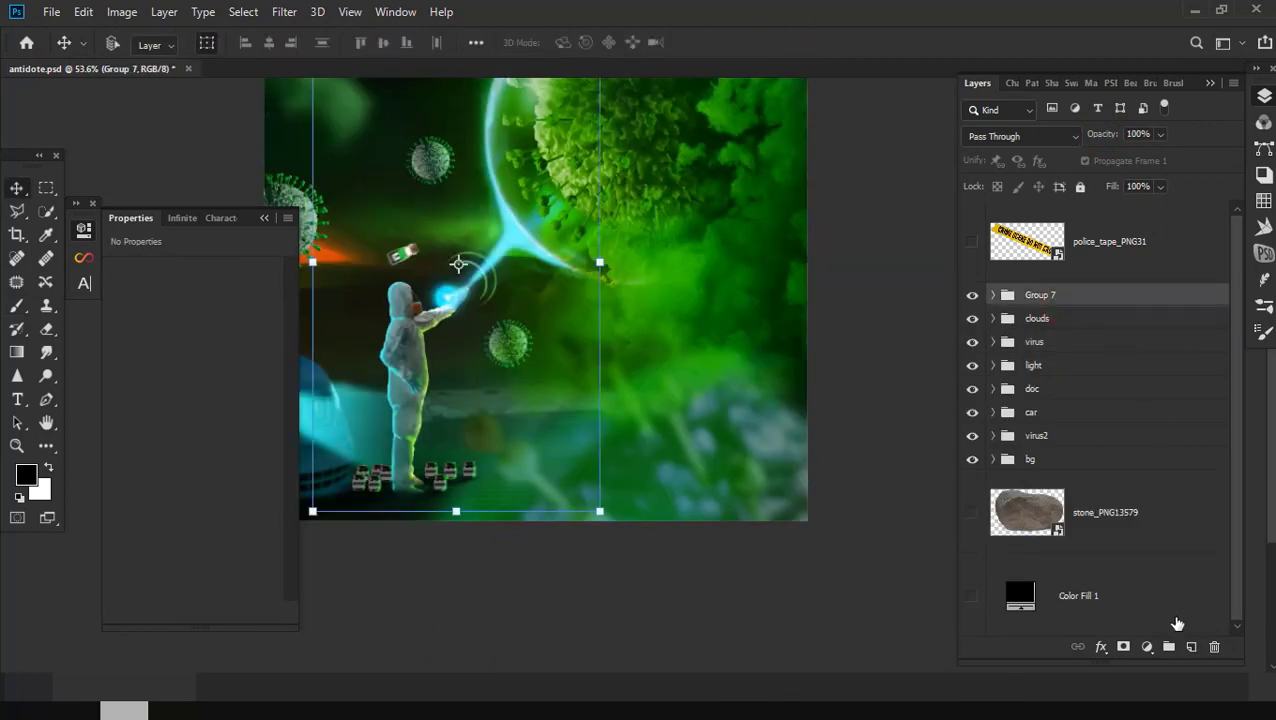
# Step: On new Layer 12, paint green haze across the lower canvas with a 434 px cloud brush enlarged to 900 px
pyautogui.click(1191, 647)
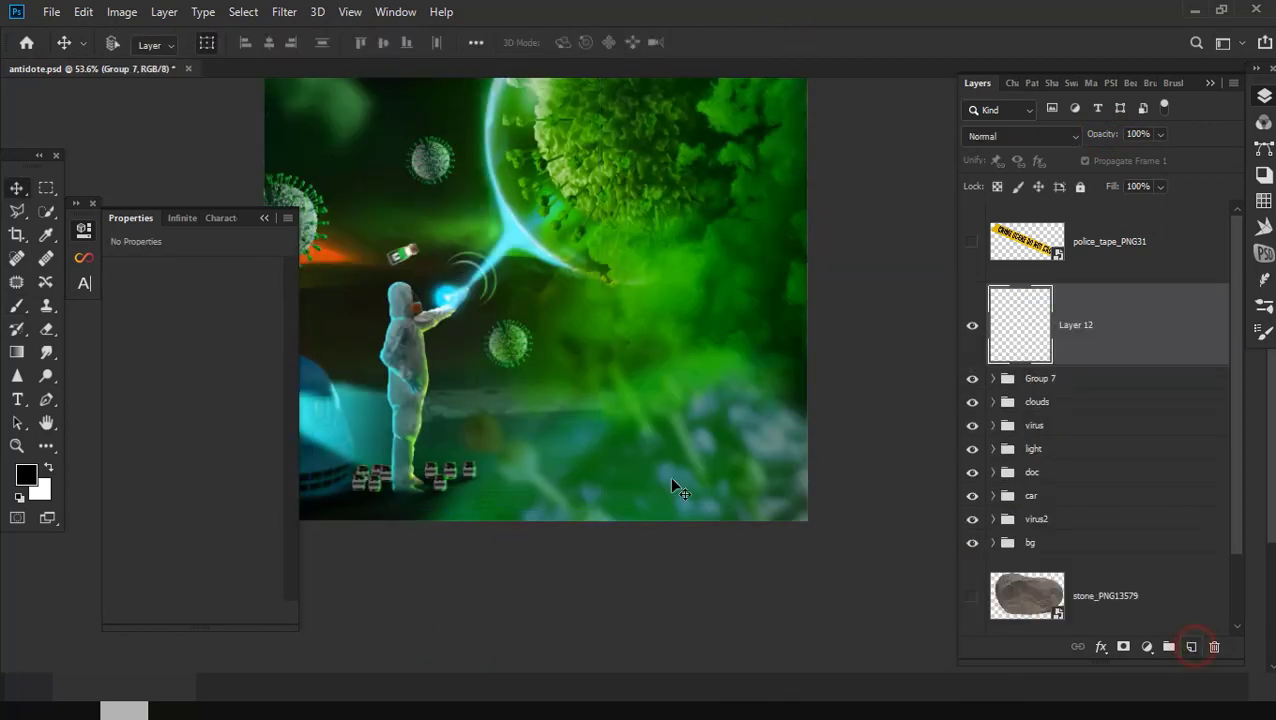
pyautogui.press('b')
pyautogui.rightClick(603, 397)
pyautogui.click(180, 300)
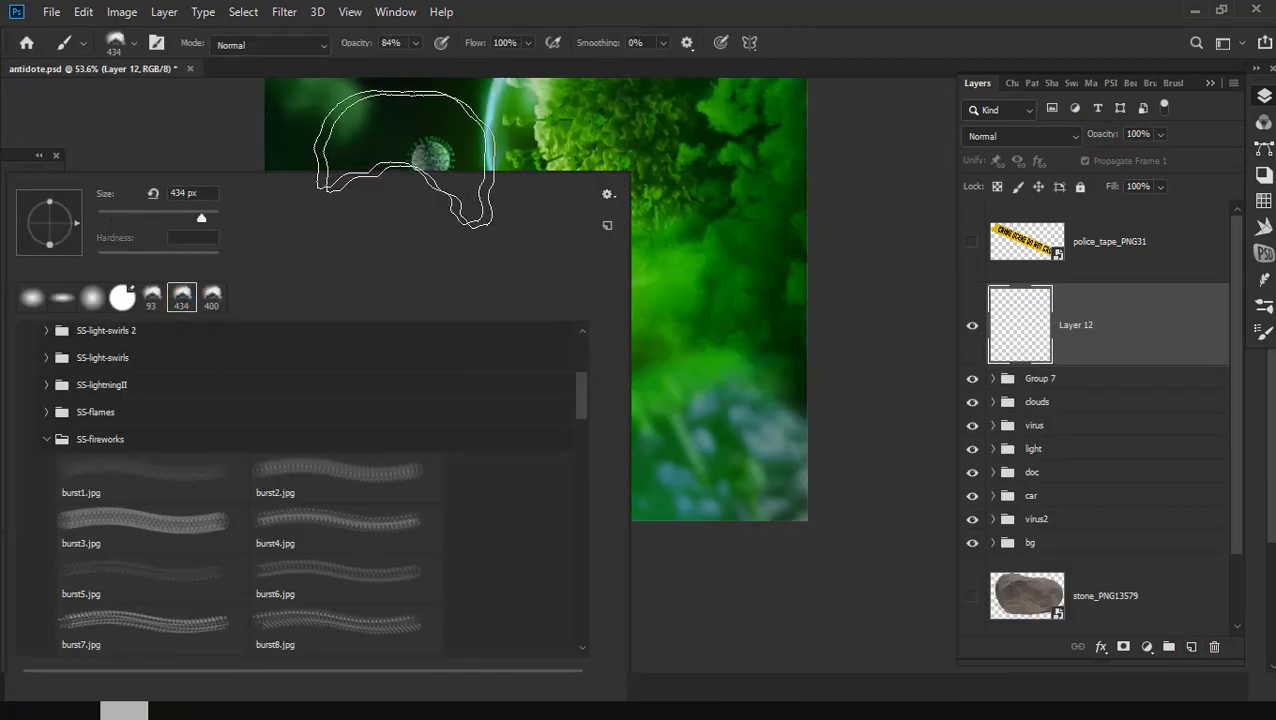
pyautogui.click(505, 20)
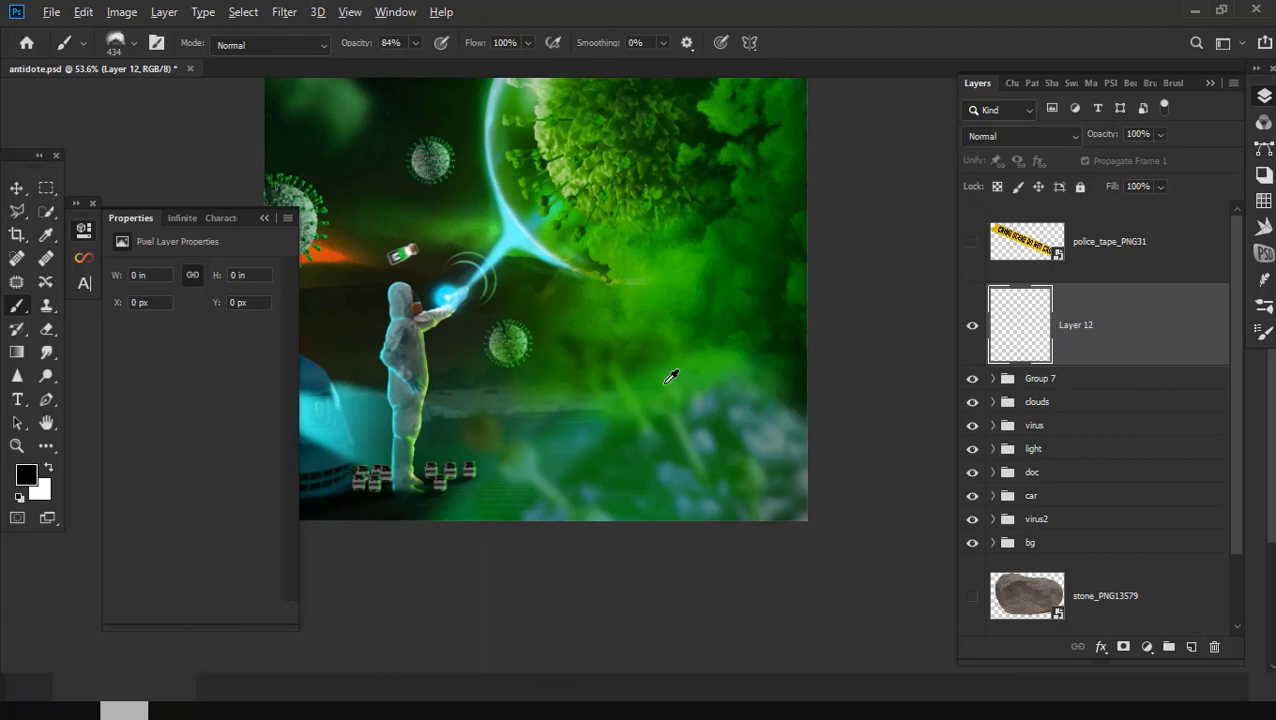
pyautogui.scroll(-2, 666, 450)
pyautogui.click(710, 490)
pyautogui.scroll(1, 726, 491)
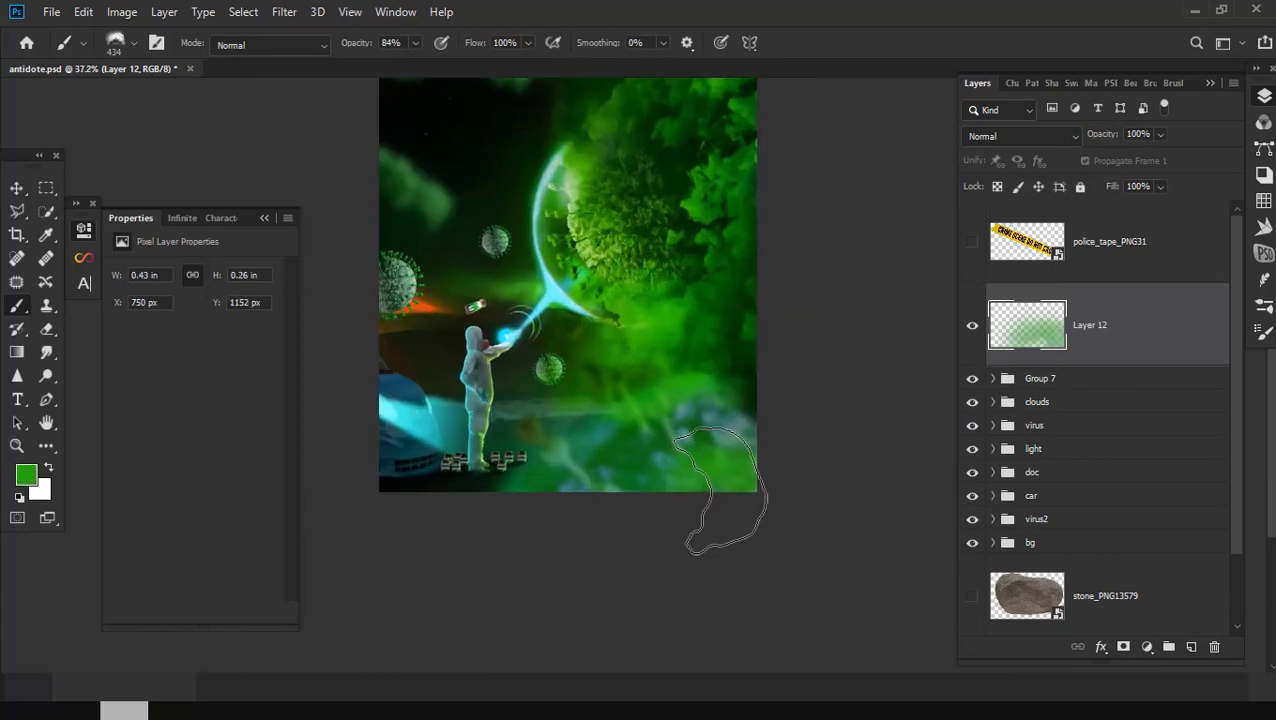
pyautogui.press(']')
pyautogui.press(']')
pyautogui.press(']')
pyautogui.moveTo(725, 480)
pyautogui.mouseDown()
pyautogui.moveTo(692, 470)
pyautogui.moveTo(584, 513)
pyautogui.moveTo(364, 526)
pyautogui.moveTo(342, 447)
pyautogui.mouseUp()
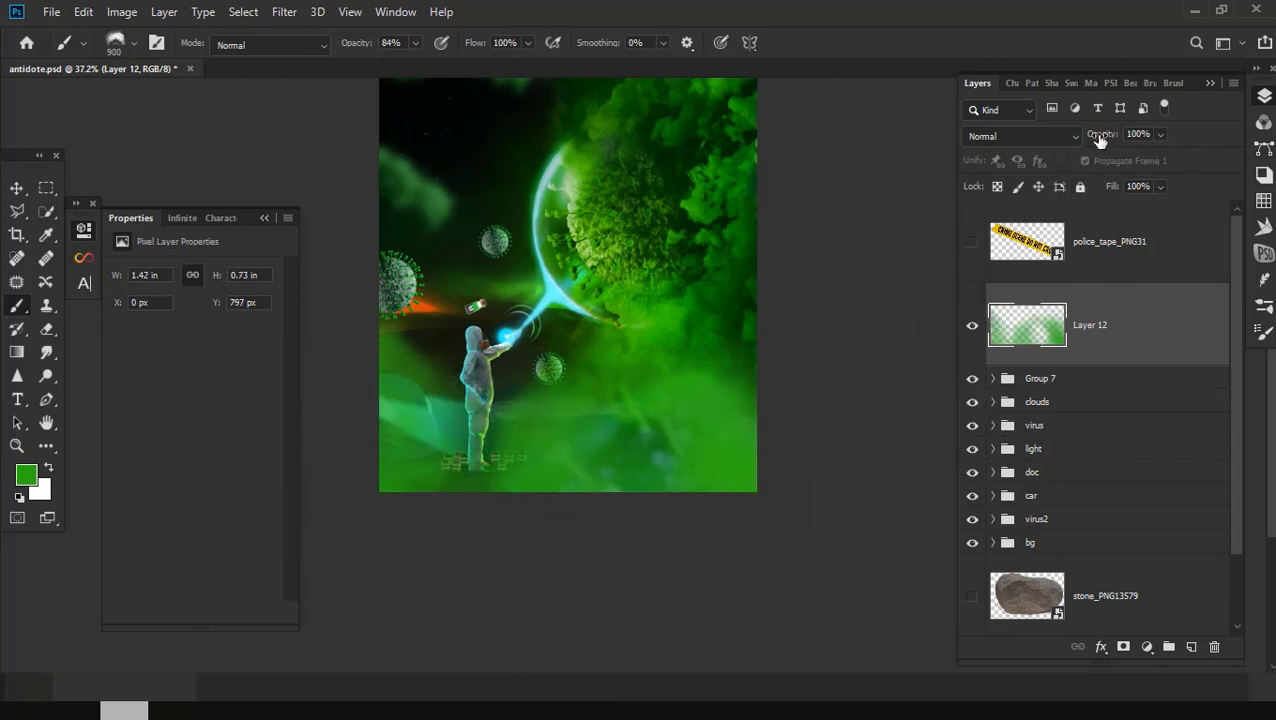
# Step: Lower Layer 12 to 56% opacity and mask its green haze out of the lower-left corner
pyautogui.moveTo(1100, 140); pyautogui.dragTo(1060, 138)
pyautogui.click(1123, 647)
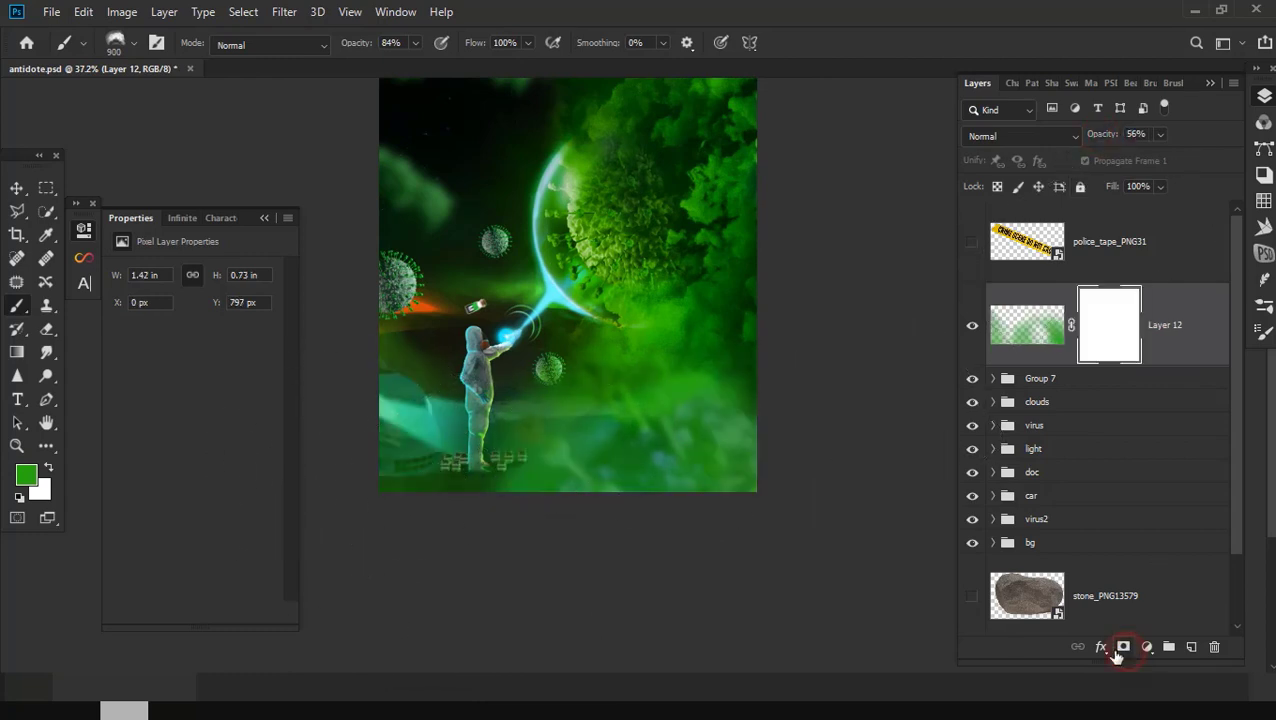
pyautogui.press('d')
pyautogui.moveTo(356, 433); pyautogui.dragTo(470, 498)
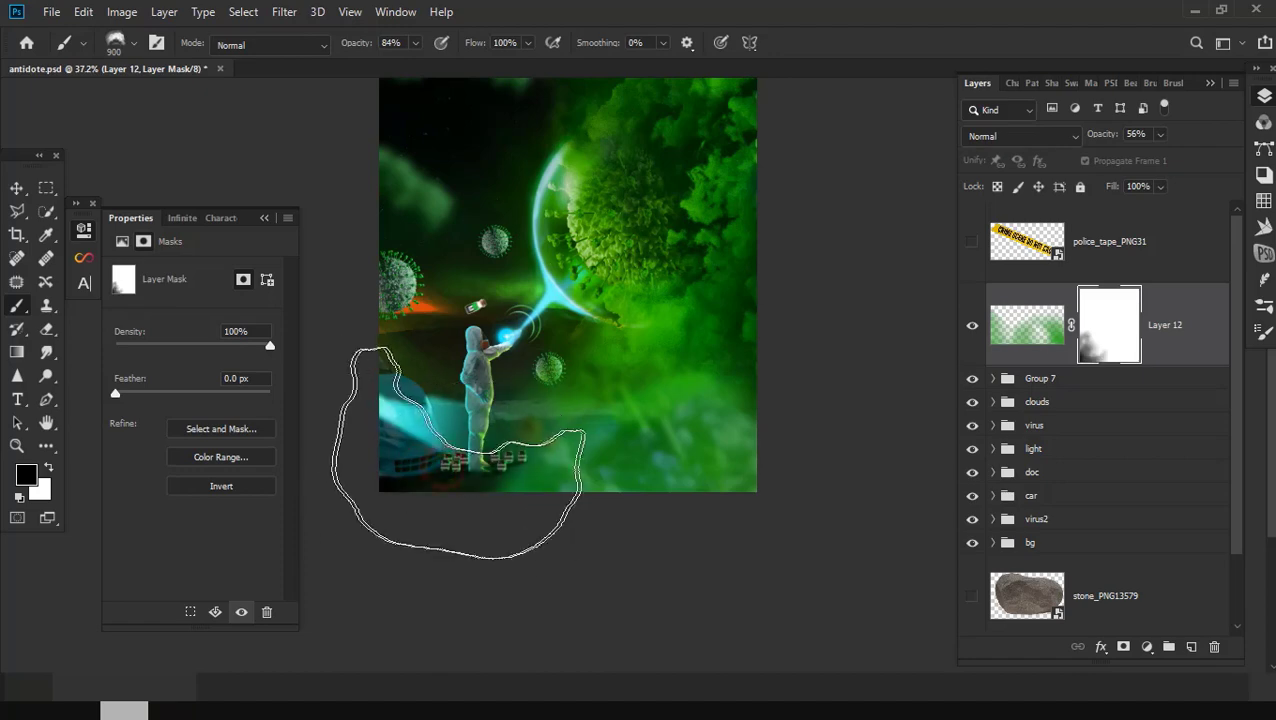
# Step: On new Layer 13, paint cyan sampled from the beam across the left half, then mask parts away
pyautogui.click(1192, 647)
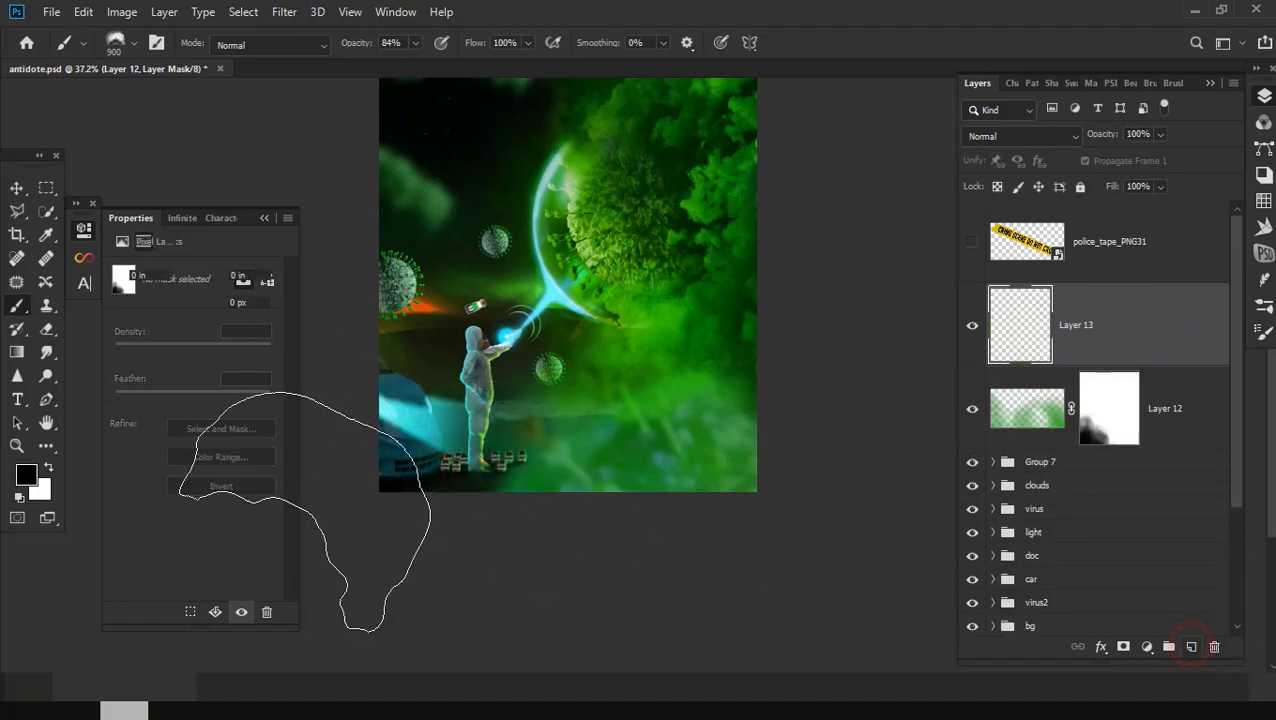
pyautogui.keyDown('alt'); pyautogui.click(408, 410); pyautogui.keyUp('alt')
pyautogui.moveTo(350, 427); pyautogui.dragTo(465, 380)
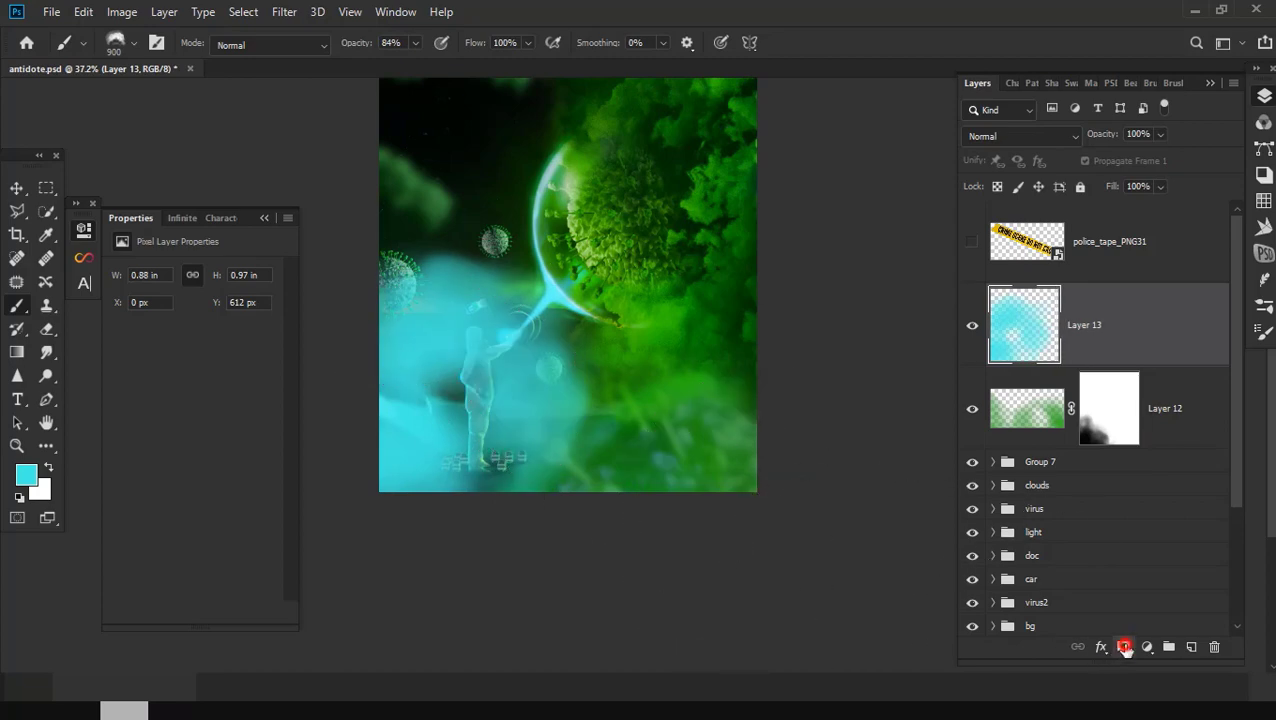
pyautogui.click(1124, 647)
pyautogui.moveTo(607, 341)
pyautogui.mouseDown()
pyautogui.moveTo(500, 255)
pyautogui.moveTo(432, 488)
pyautogui.mouseUp()
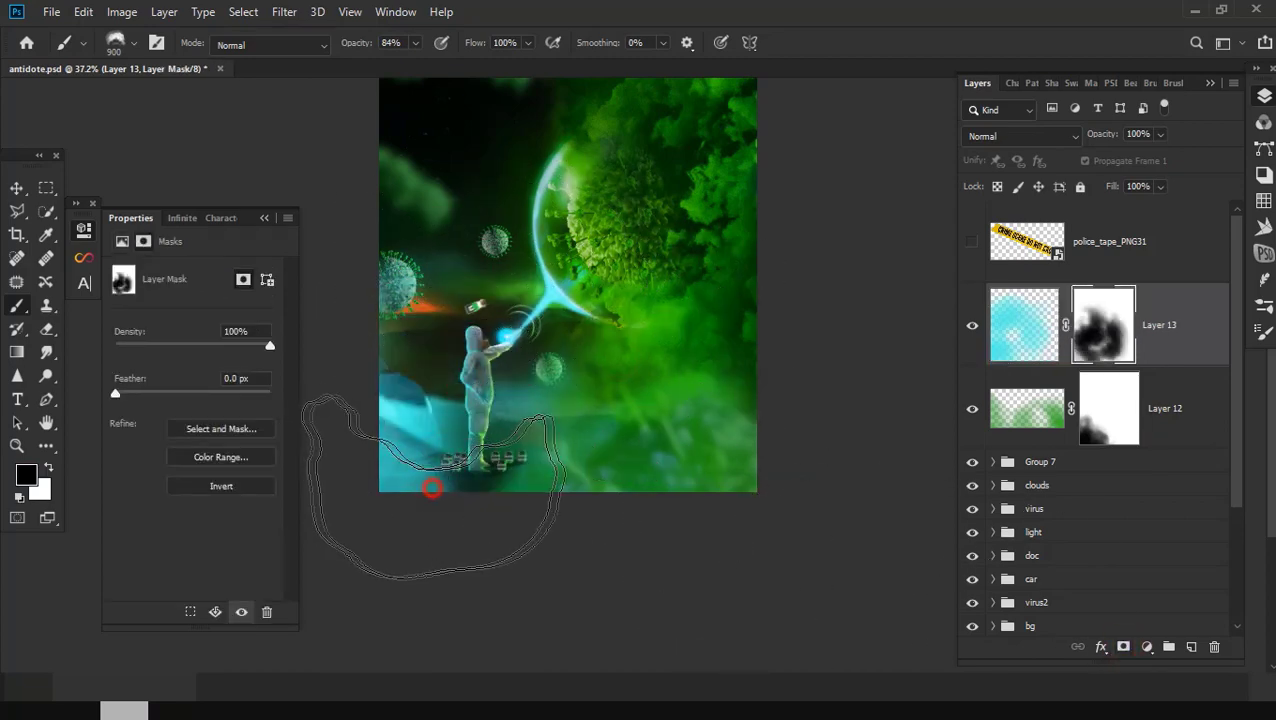
pyautogui.scroll(2, 555, 438)
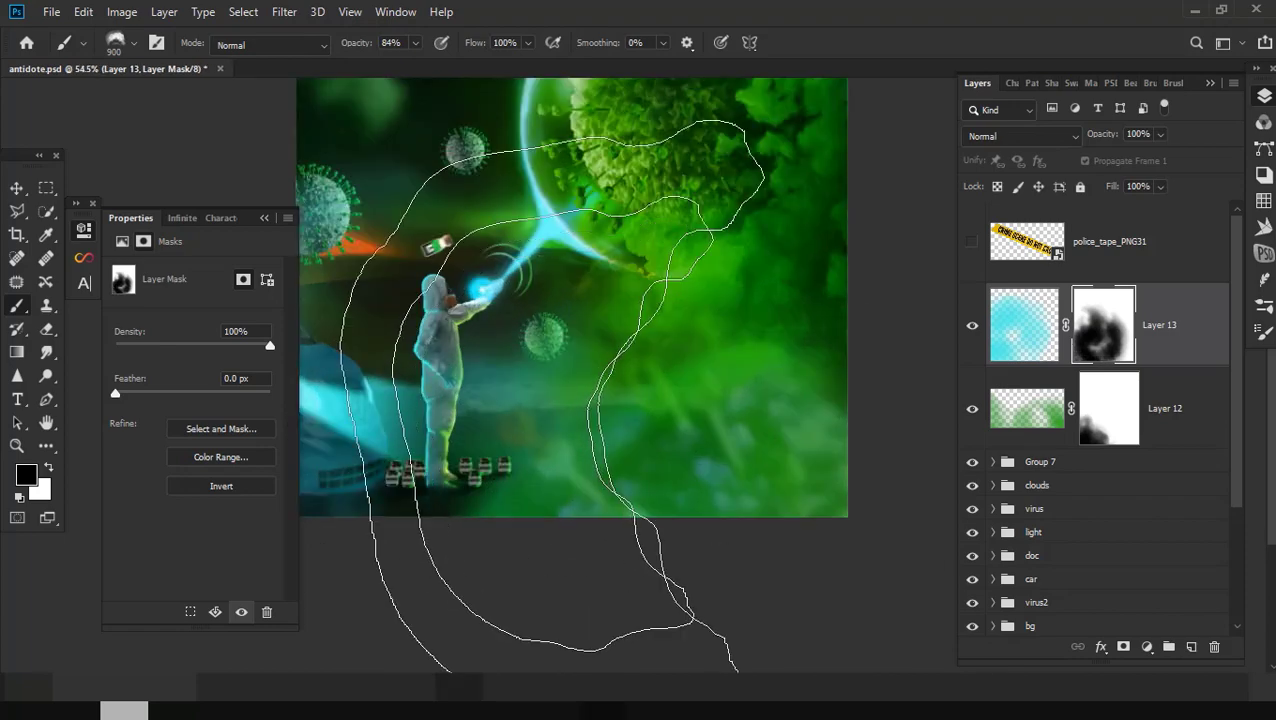
pyautogui.scroll(-2, 560, 420)
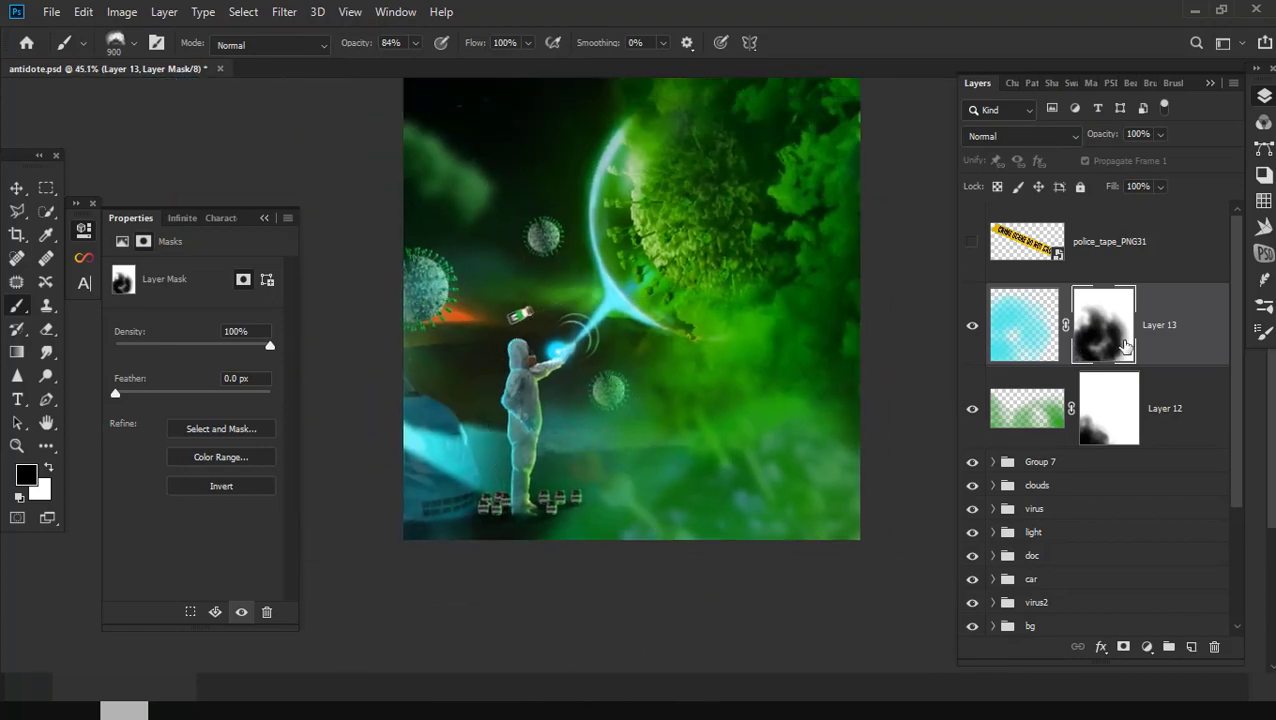
pyautogui.moveTo(610, 413); pyautogui.dragTo(645, 480)
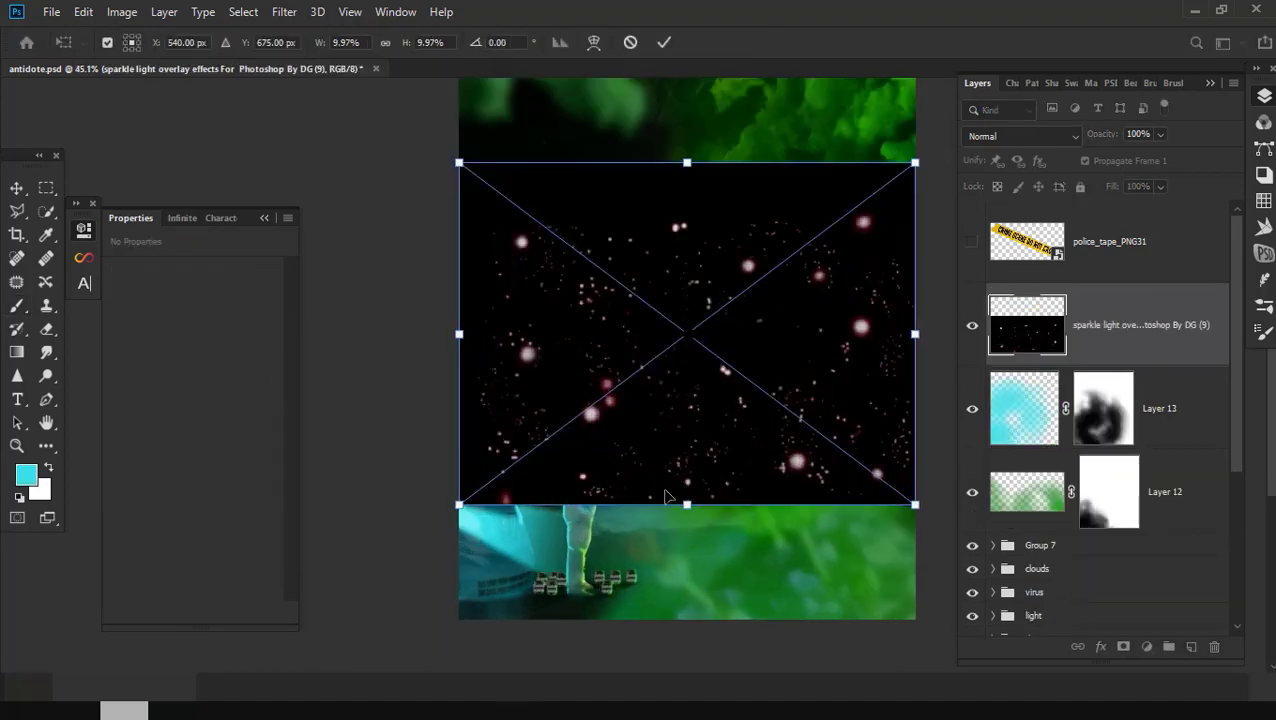
# Step: Place the sparkle image lower-left over the scene and blend it in Screen mode
pyautogui.moveTo(698, 455); pyautogui.dragTo(655, 550)
pyautogui.press('Return')
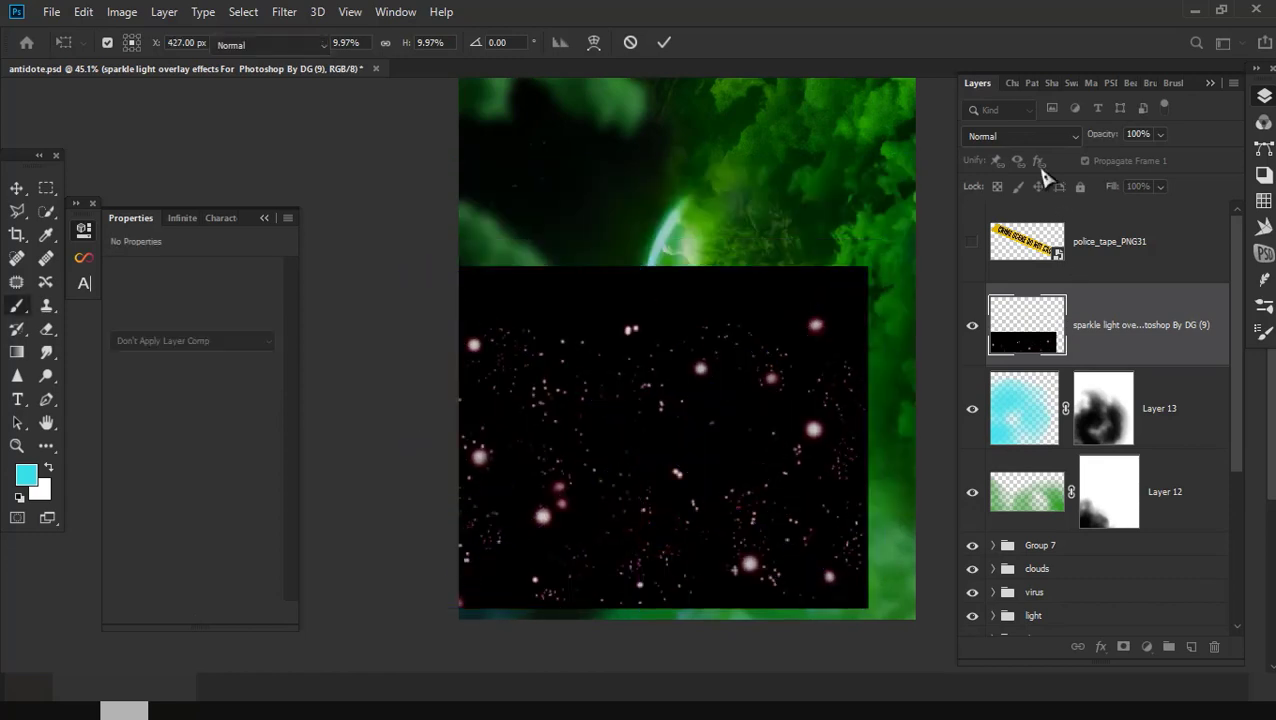
pyautogui.click(1020, 136)
pyautogui.click(978, 316)
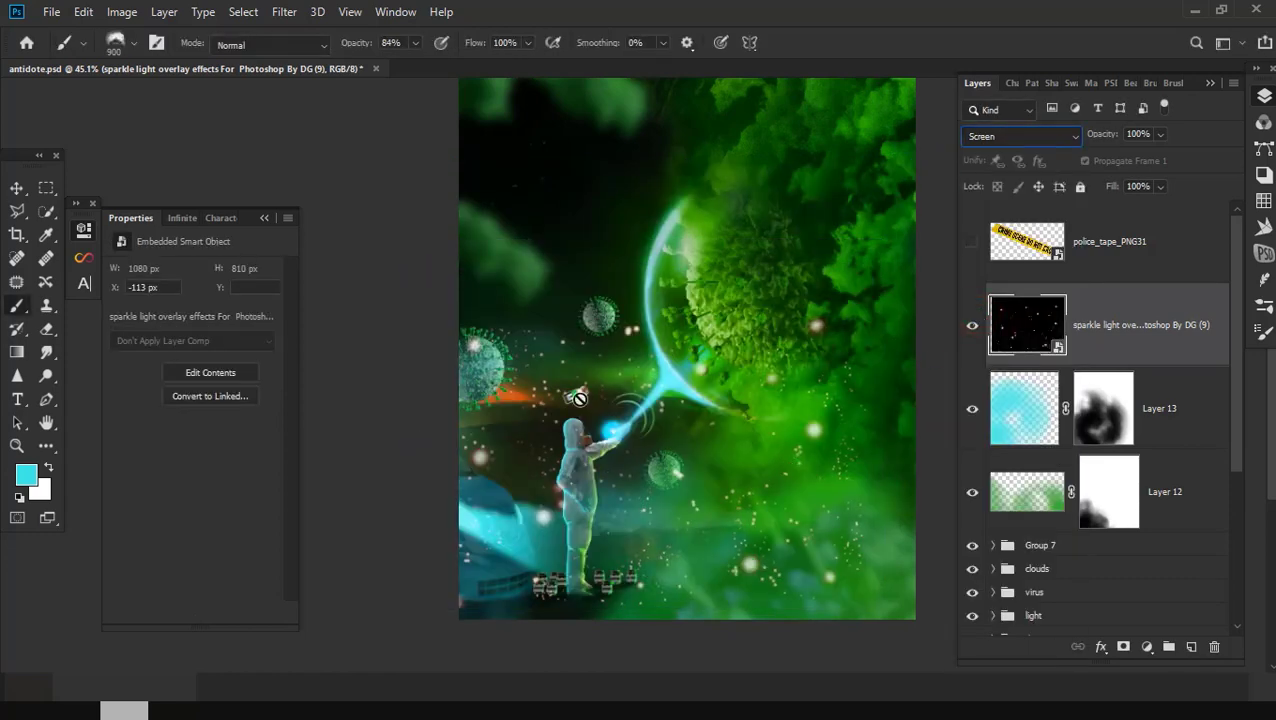
# Step: Rotate the sparkle overlay about -42° and enlarge it over the scene
pyautogui.click(16, 188)
pyautogui.scroll(-3, 400, 560)
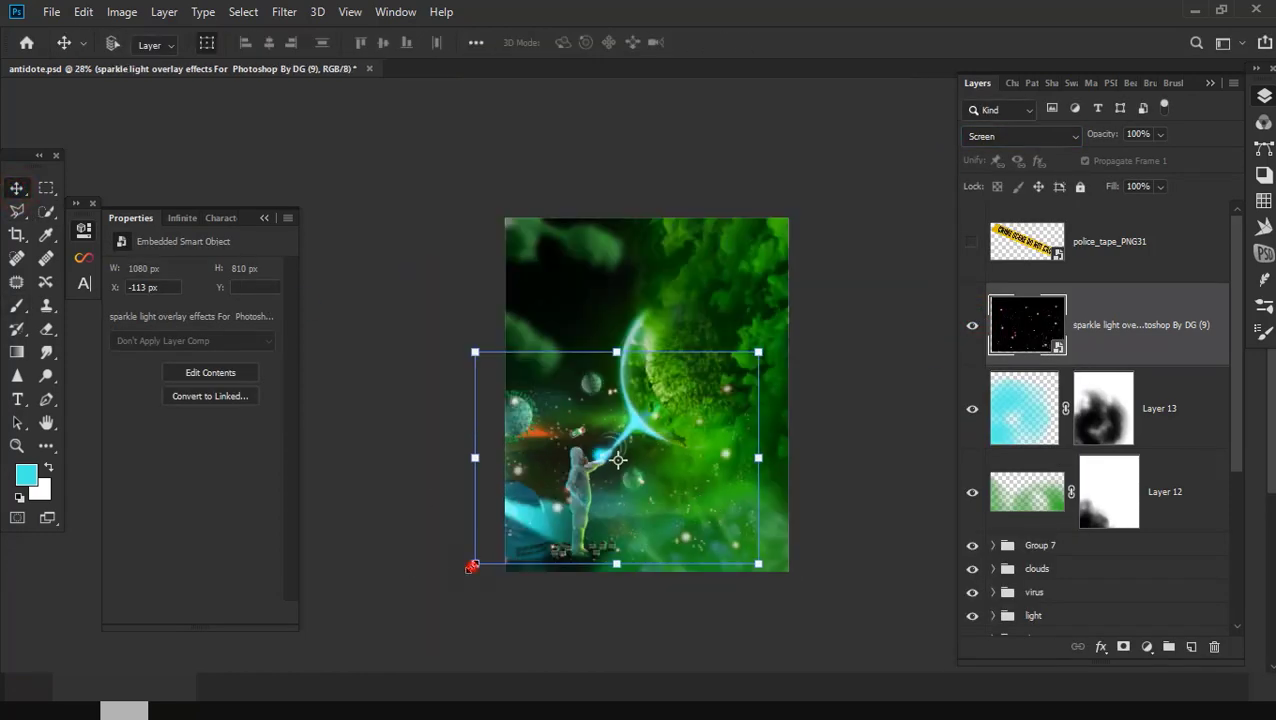
pyautogui.moveTo(472, 566); pyautogui.dragTo(578, 629)
pyautogui.scroll(-2, 638, 540)
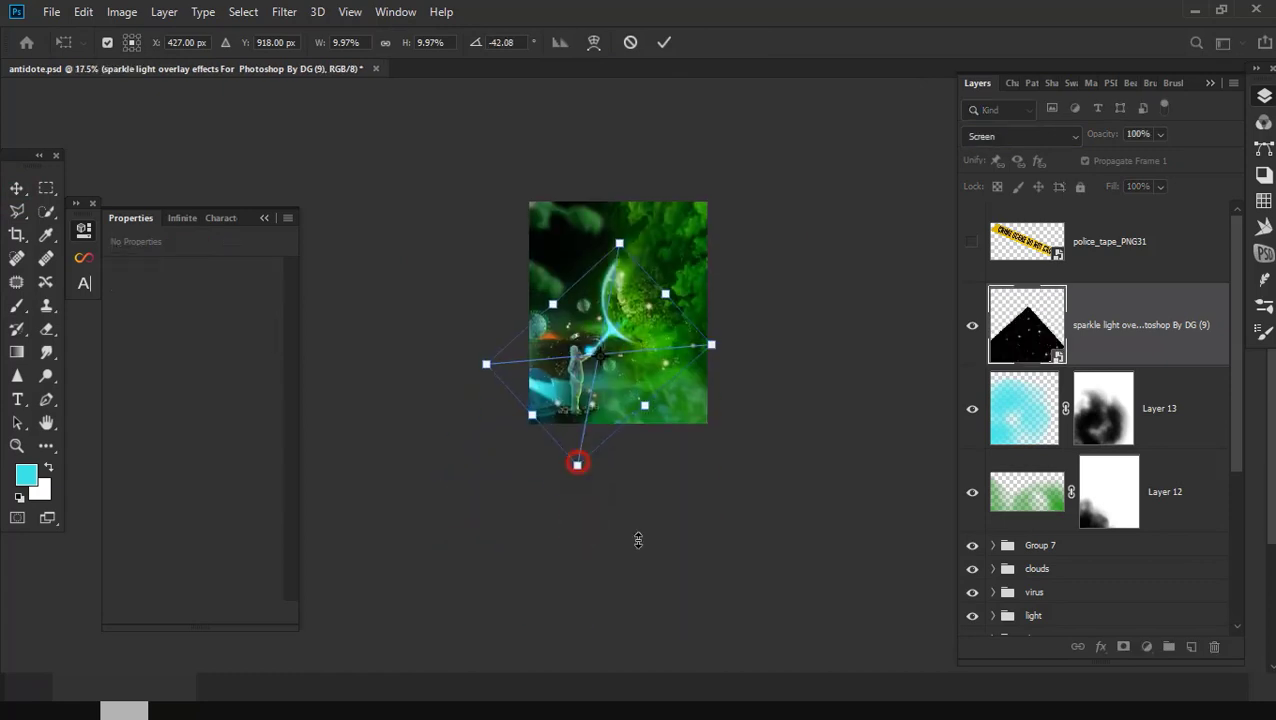
pyautogui.moveTo(638, 540); pyautogui.dragTo(589, 499)
pyautogui.moveTo(444, 339); pyautogui.dragTo(180, 338)
pyautogui.press('Return')
# Step: Shift the sparkle hue to +180 and apply a slight Gaussian Blur
pyautogui.scroll(6, 598, 383)
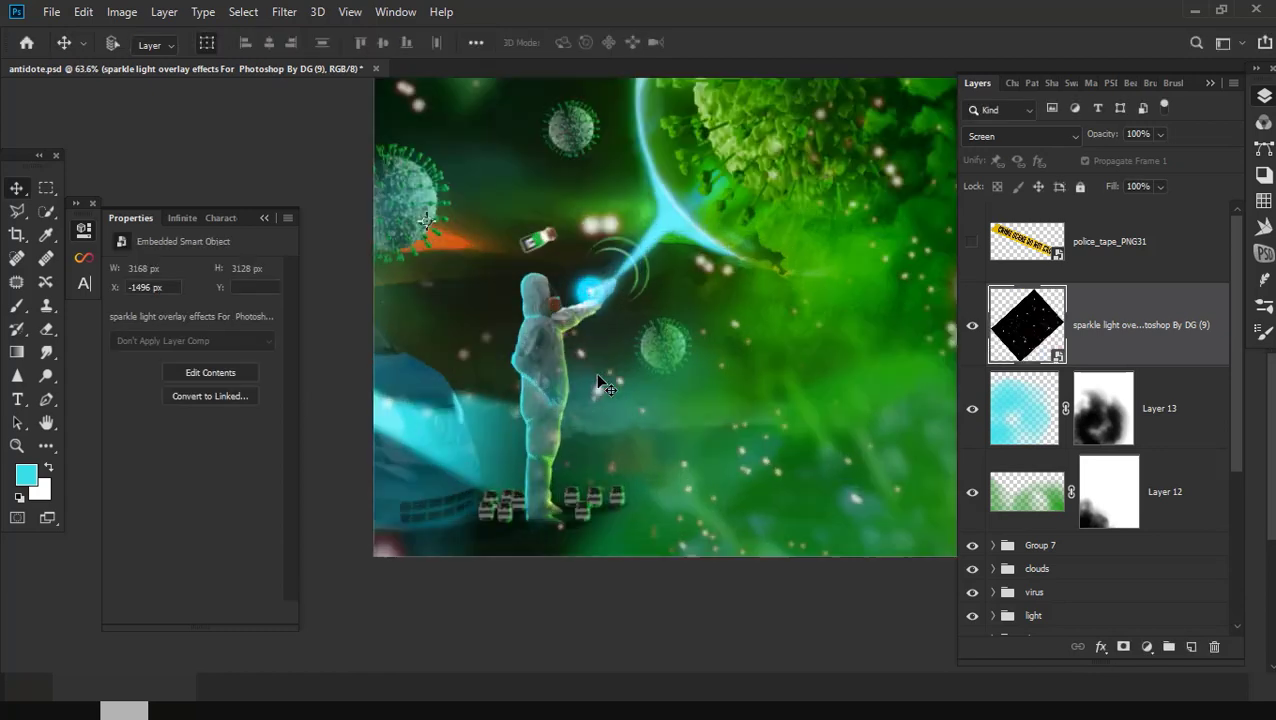
pyautogui.scroll(-2, 598, 383)
pyautogui.hotkey('ctrl', 'u')
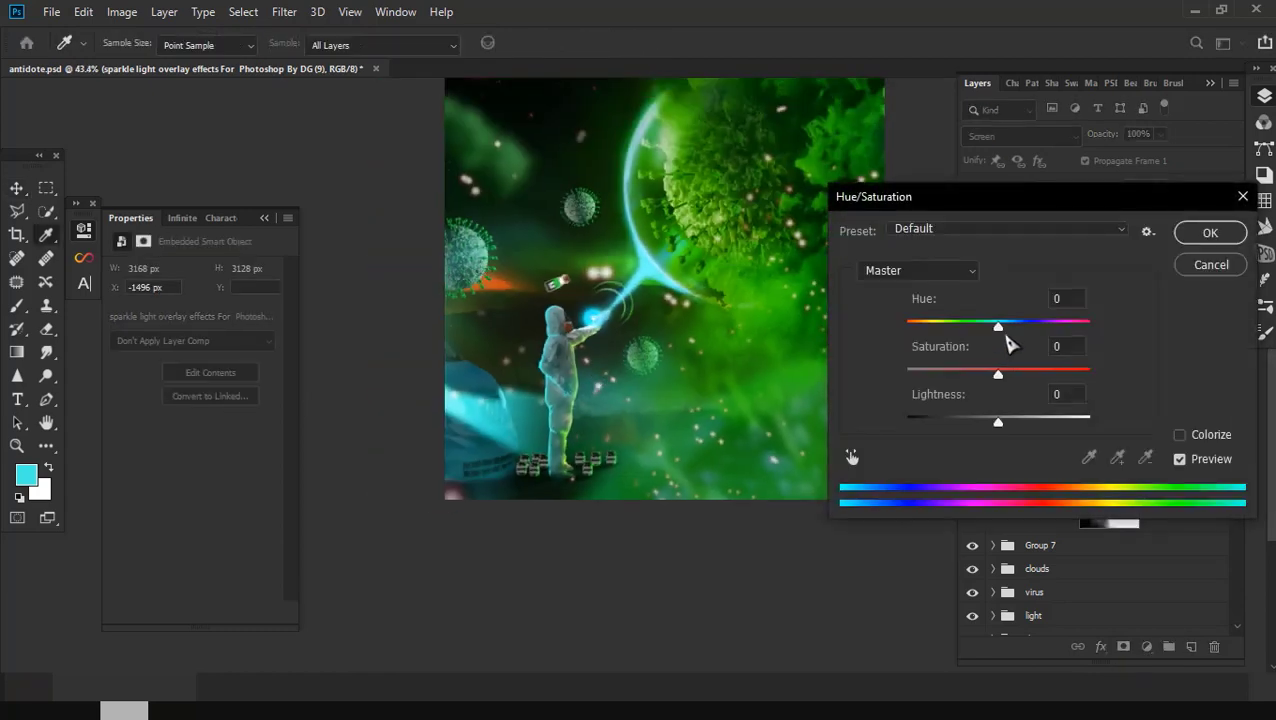
pyautogui.moveTo(1003, 329); pyautogui.dragTo(1081, 330)
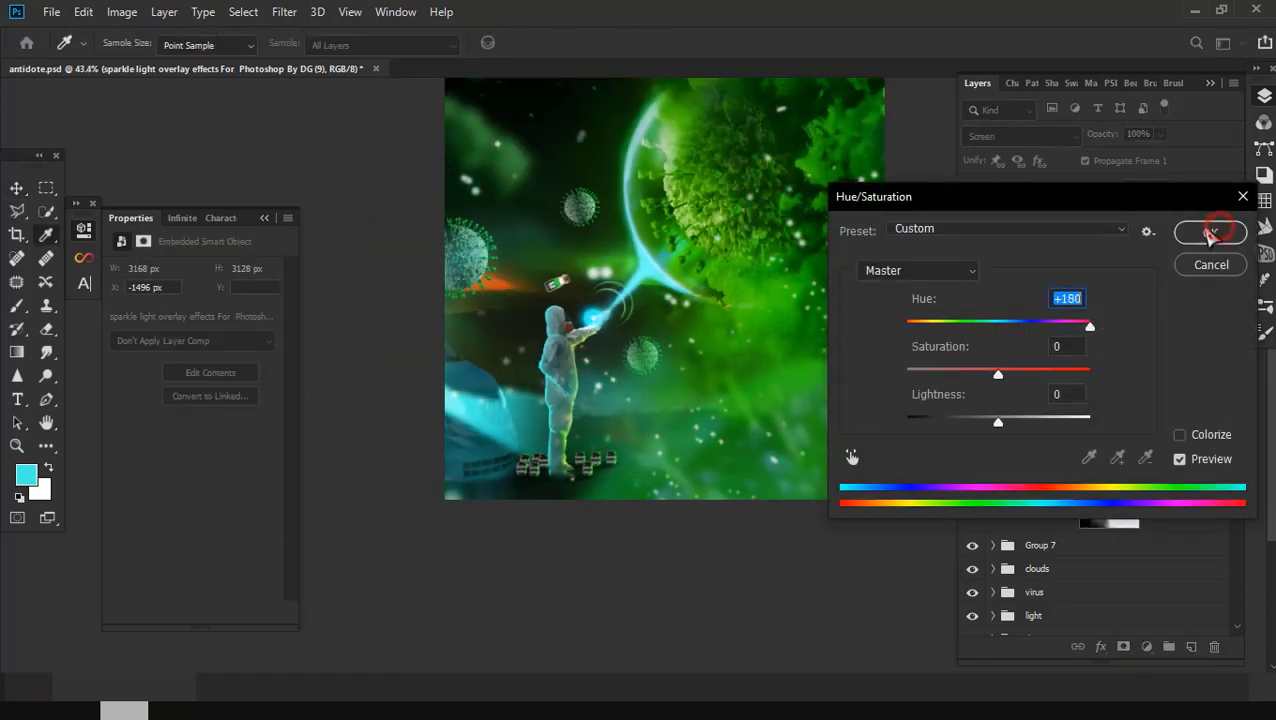
pyautogui.click(1185, 236)
pyautogui.click(284, 12)
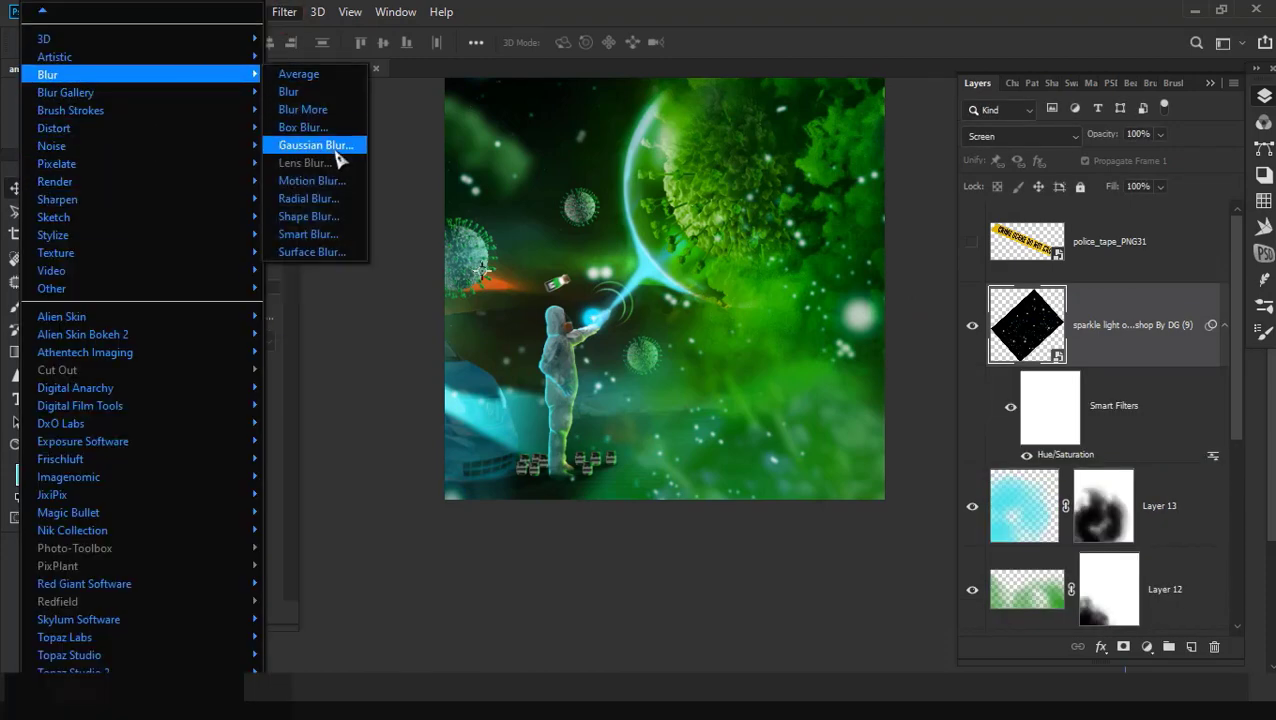
pyautogui.click(338, 147)
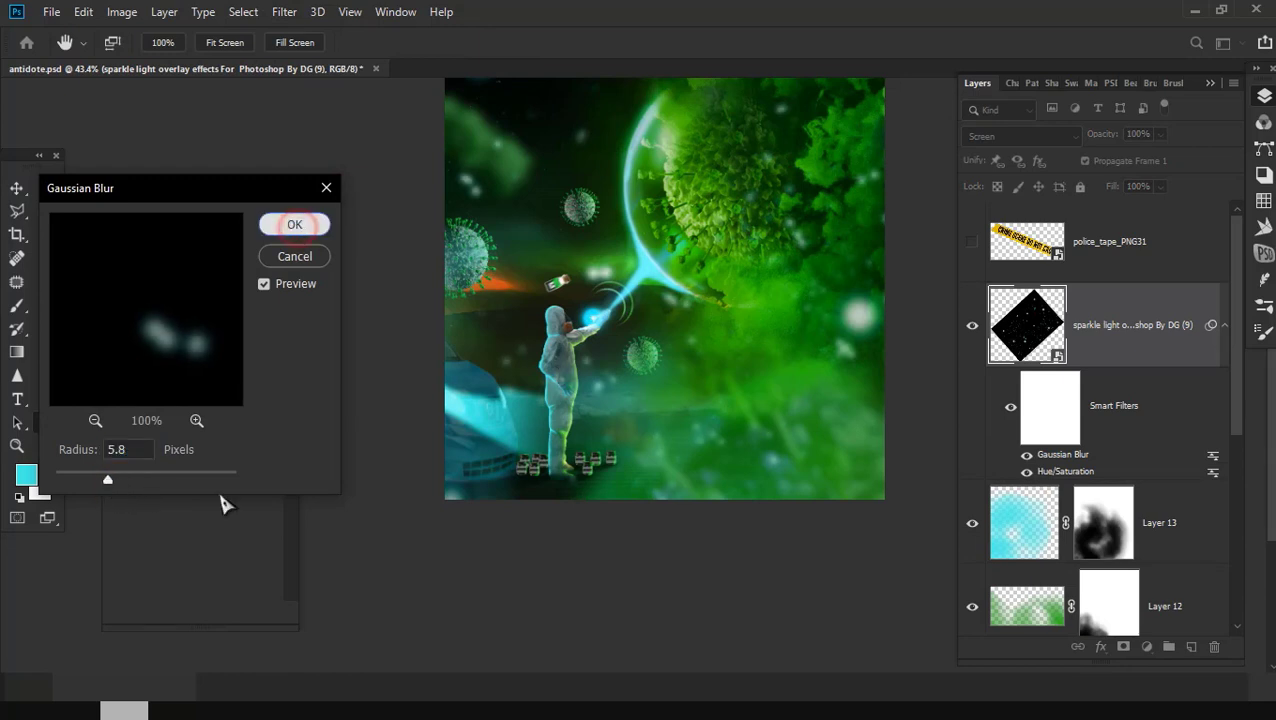
# Step: Add a mask to the sparkle layer and brush black to hide sparkles around the figure
pyautogui.click(1123, 648)
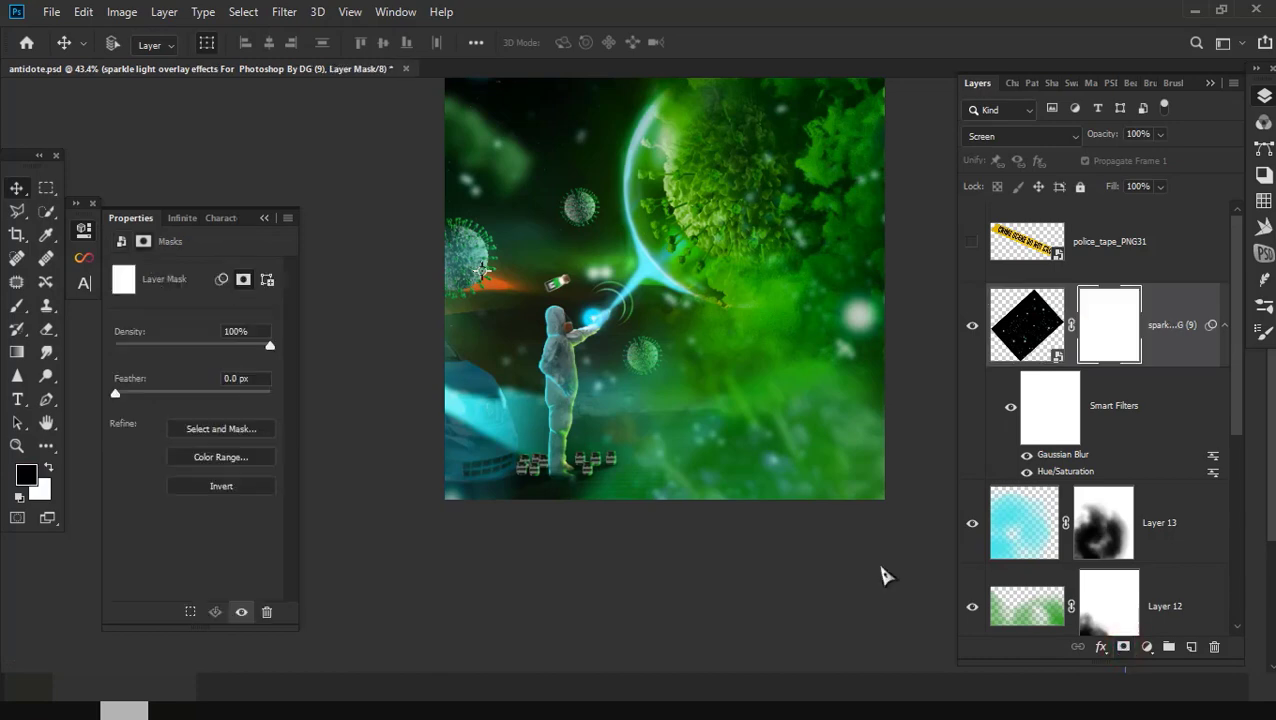
pyautogui.press('b')
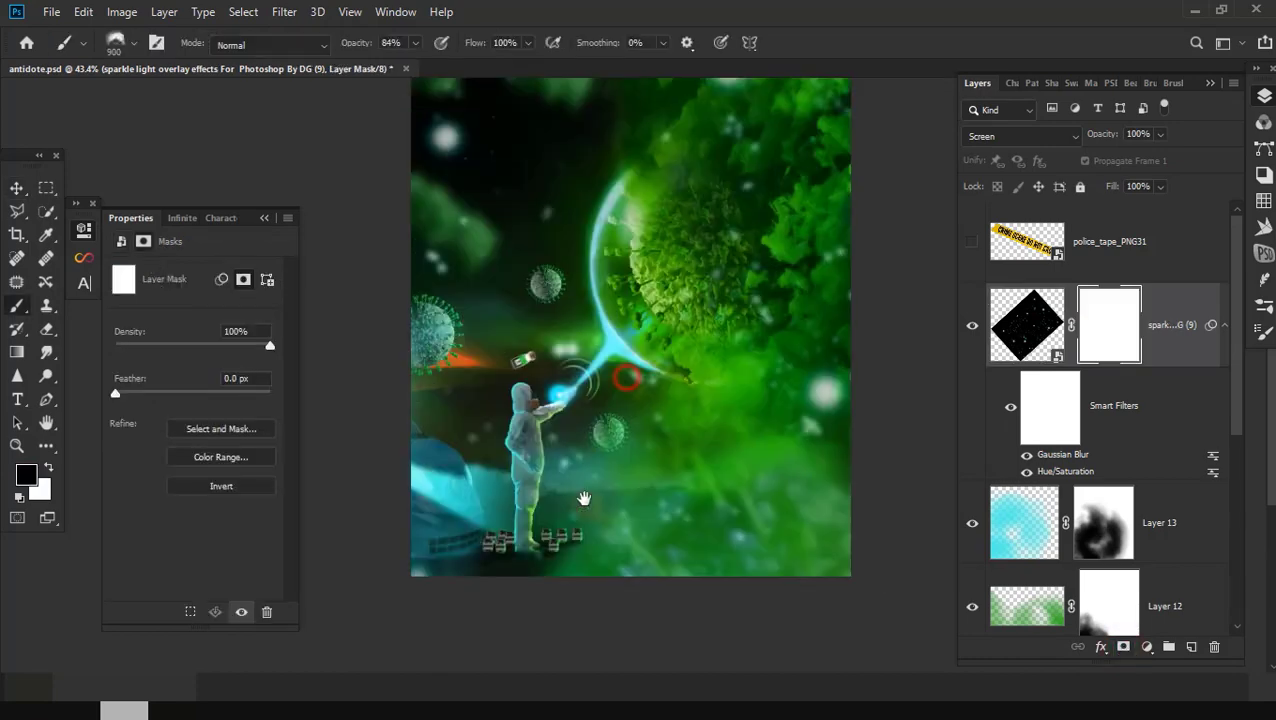
pyautogui.moveTo(598, 256)
pyautogui.mouseDown()
pyautogui.moveTo(647, 218)
pyautogui.moveTo(630, 468)
pyautogui.mouseUp()
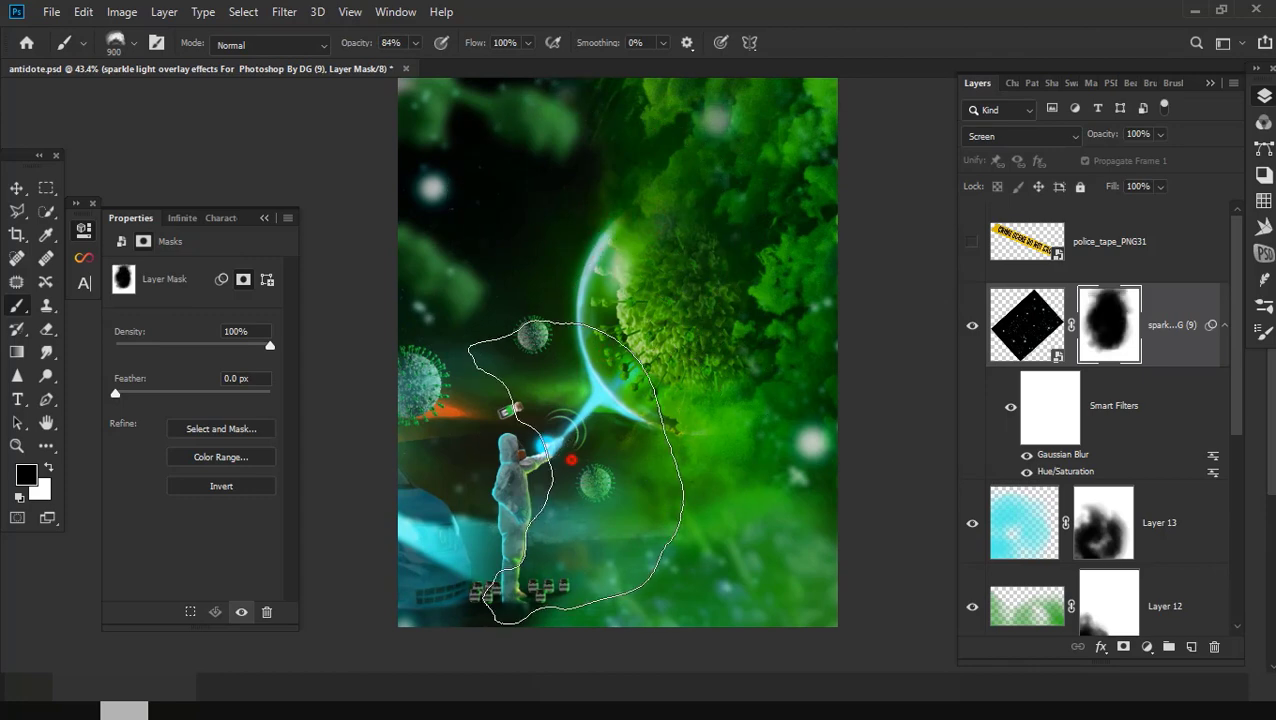
pyautogui.scroll(-2, 584, 414)
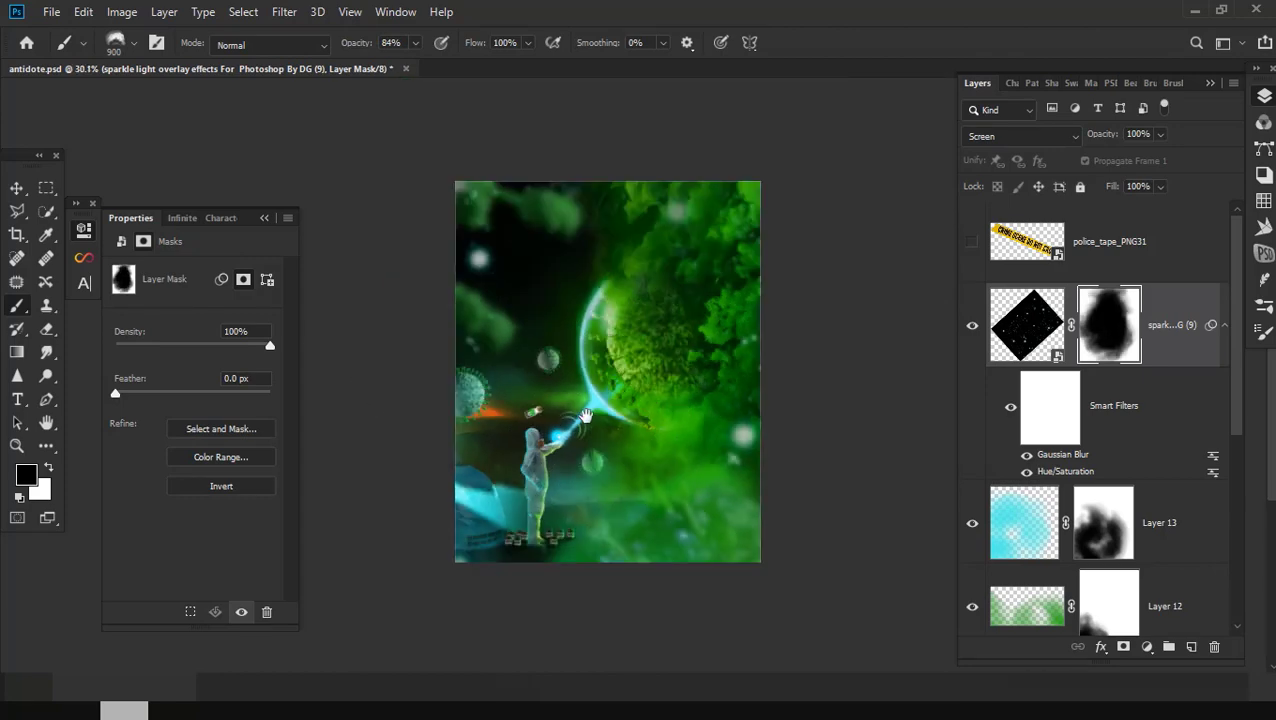
pyautogui.moveTo(550, 276); pyautogui.dragTo(660, 272)
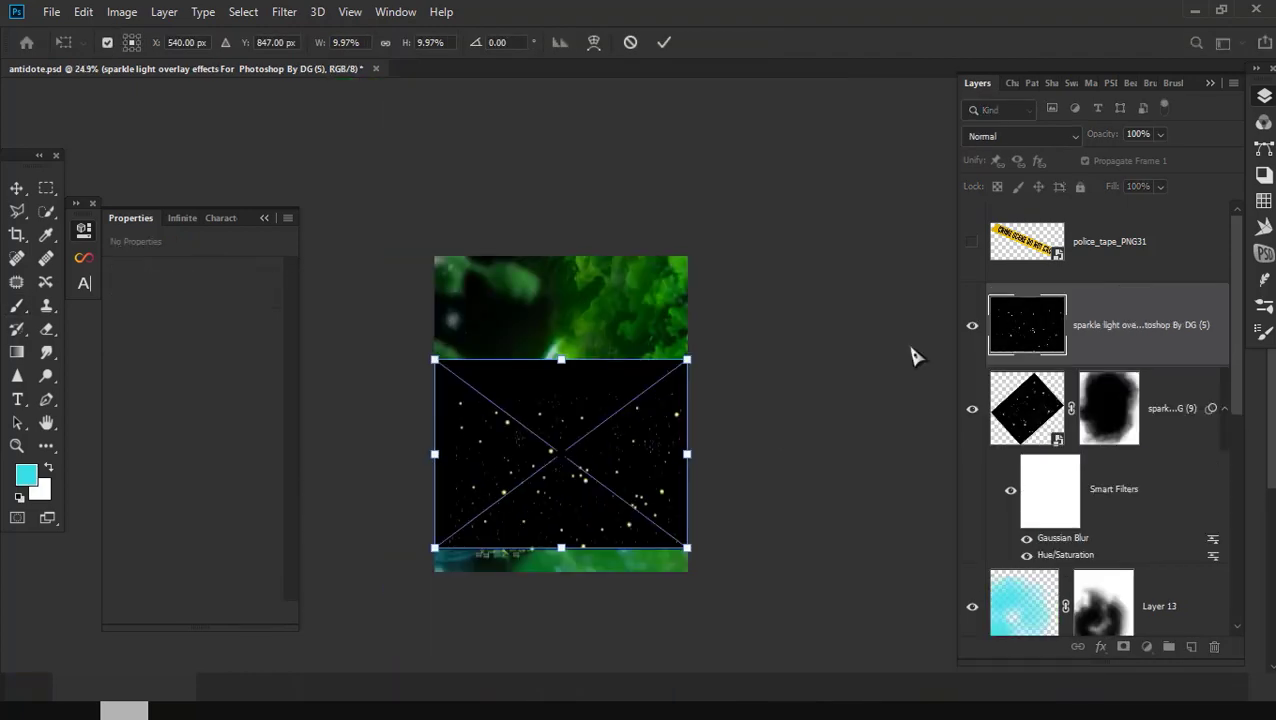
# Step: Set the new sparkle layer to Screen, shrink it, and tilt it along the beam at the figure's hand
pyautogui.click(1000, 136)
pyautogui.click(1060, 315)
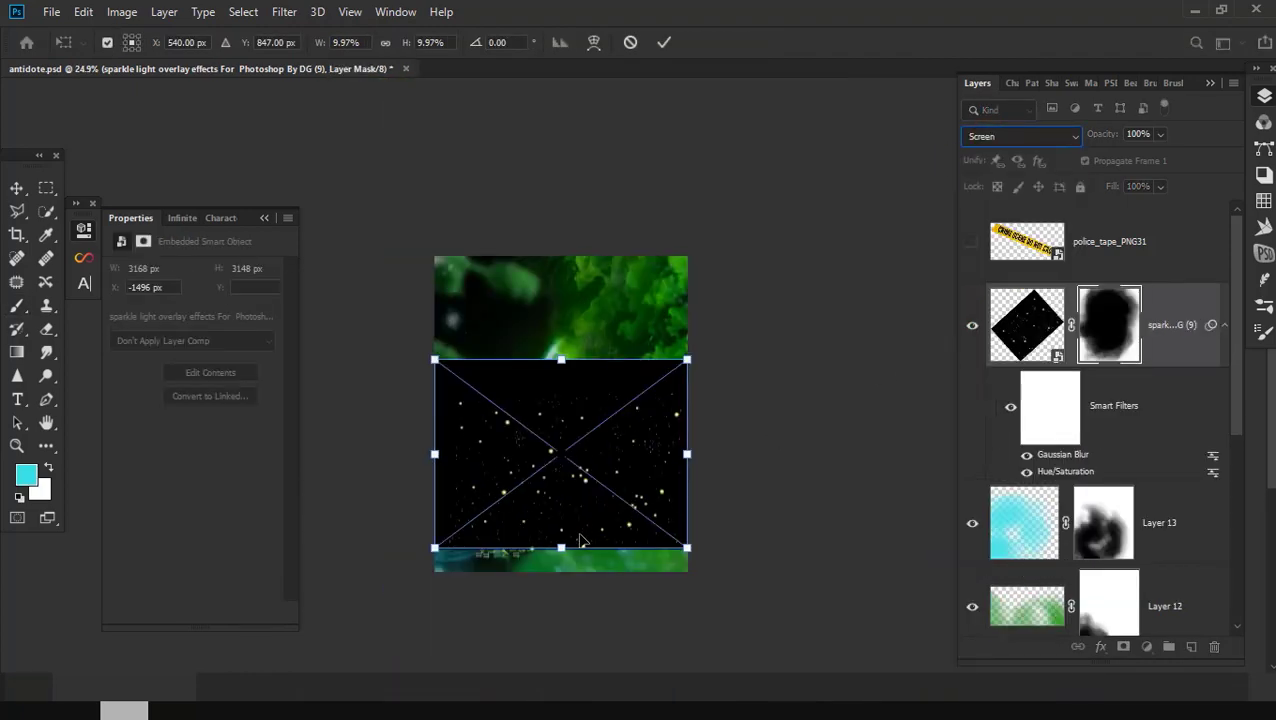
pyautogui.moveTo(561, 547); pyautogui.dragTo(561, 476)
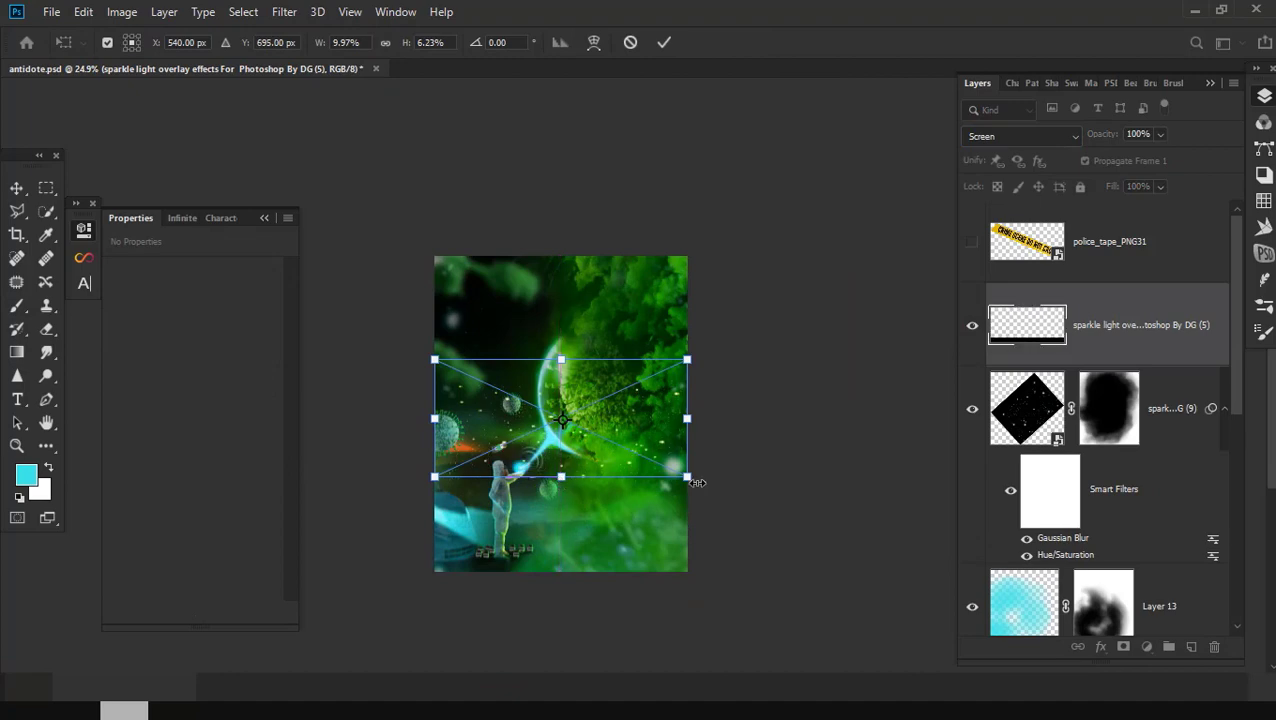
pyautogui.moveTo(687, 476); pyautogui.dragTo(538, 407)
pyautogui.scroll(5, 537, 432)
pyautogui.moveTo(440, 335); pyautogui.dragTo(543, 566)
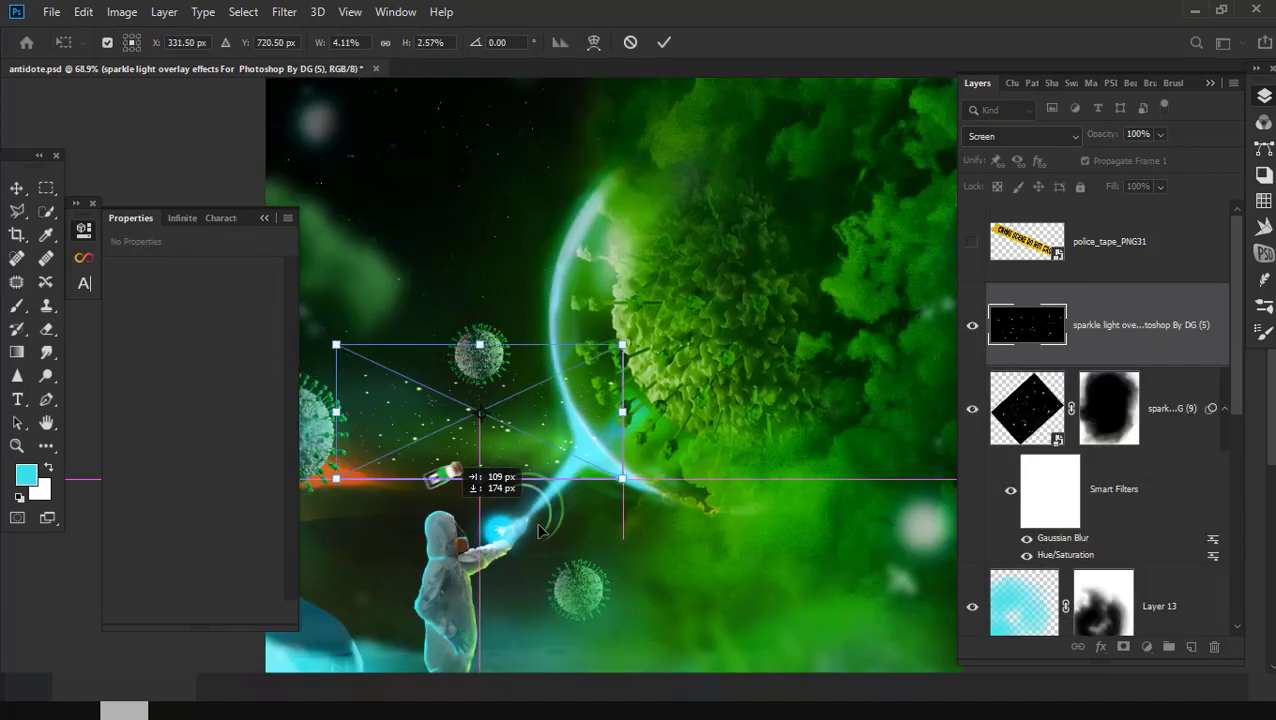
pyautogui.moveTo(663, 543); pyautogui.dragTo(605, 385)
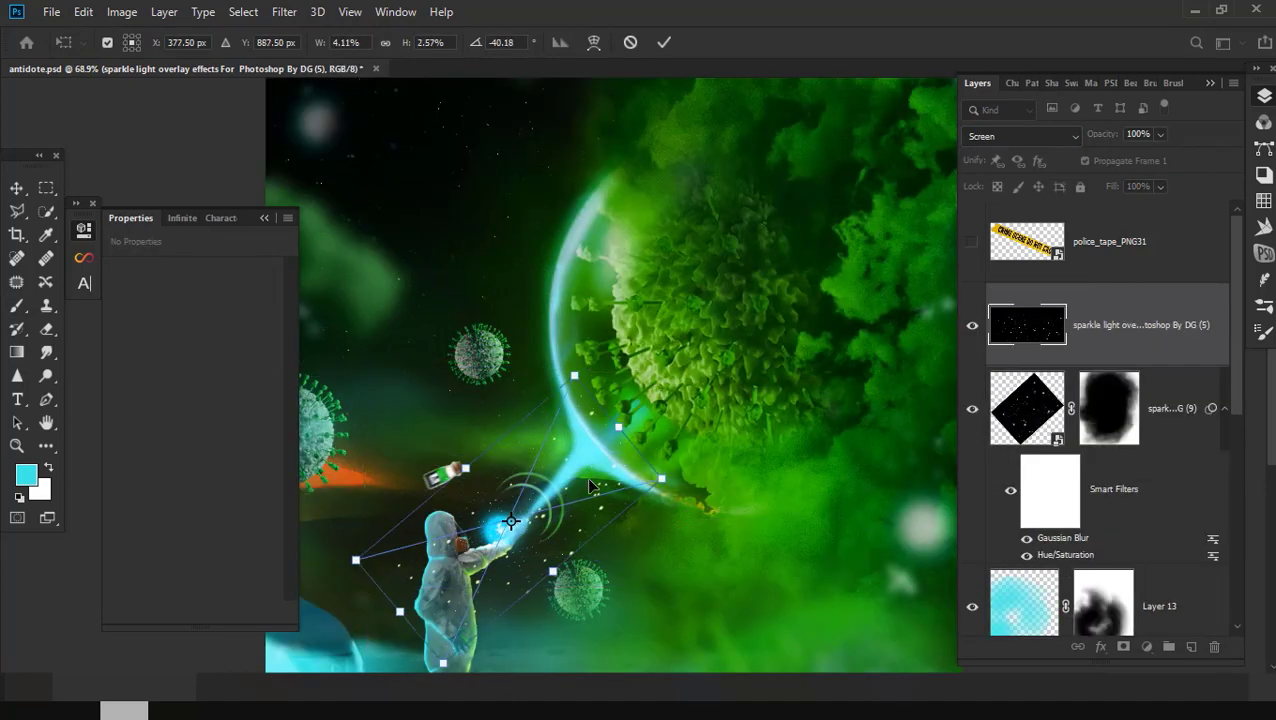
pyautogui.press('Return')
# Step: Bring up Hue/Saturation for the small sparkle patch and nudge the hue to +15
pyautogui.press('b')
pyautogui.doubleClick(1065, 554)
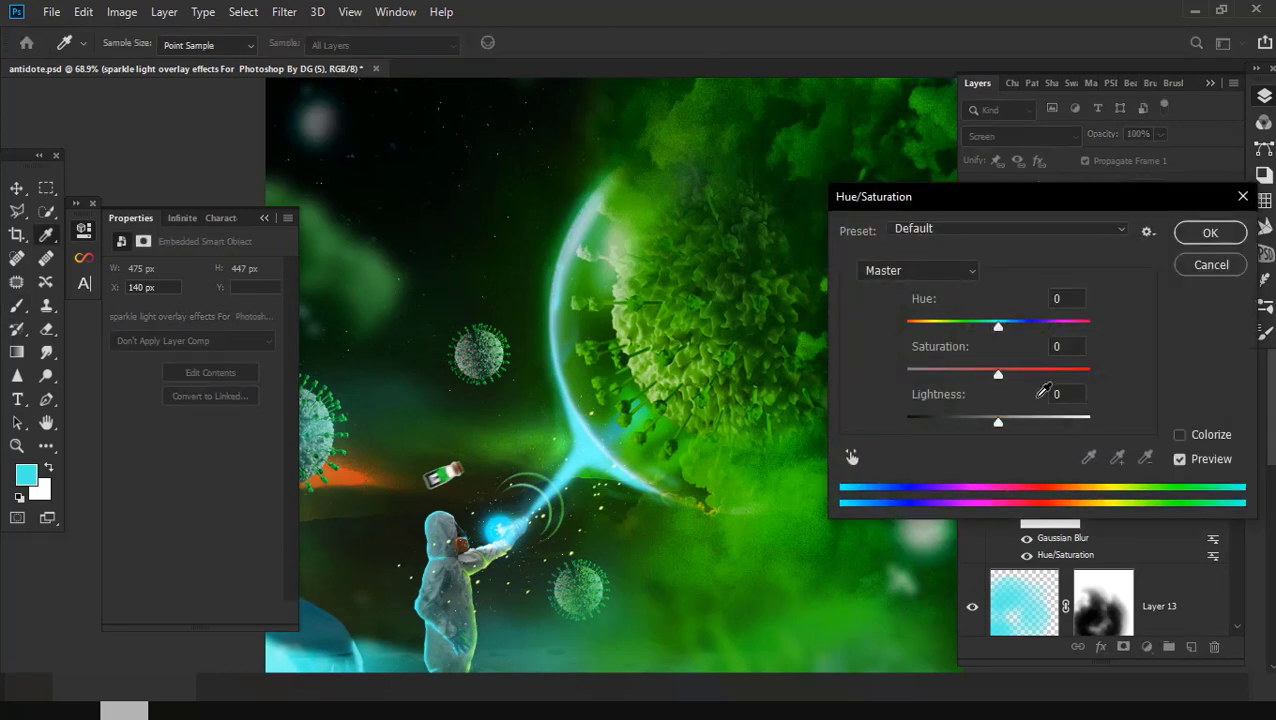
pyautogui.moveTo(998, 328); pyautogui.dragTo(1012, 328)
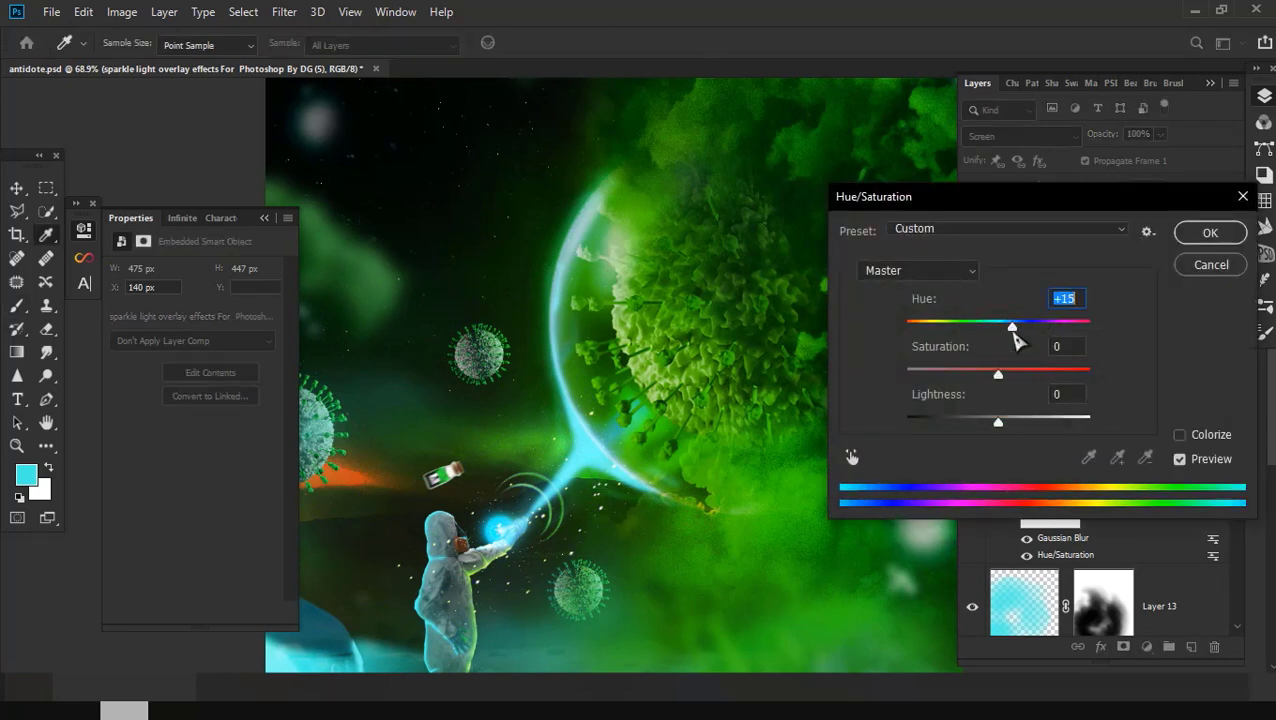
# Step: Apply a Hue/Saturation filter of Hue -180, Saturation +42, Lightness -10 to the small sparkle patch
pyautogui.moveTo(1012, 328); pyautogui.dragTo(966, 328)
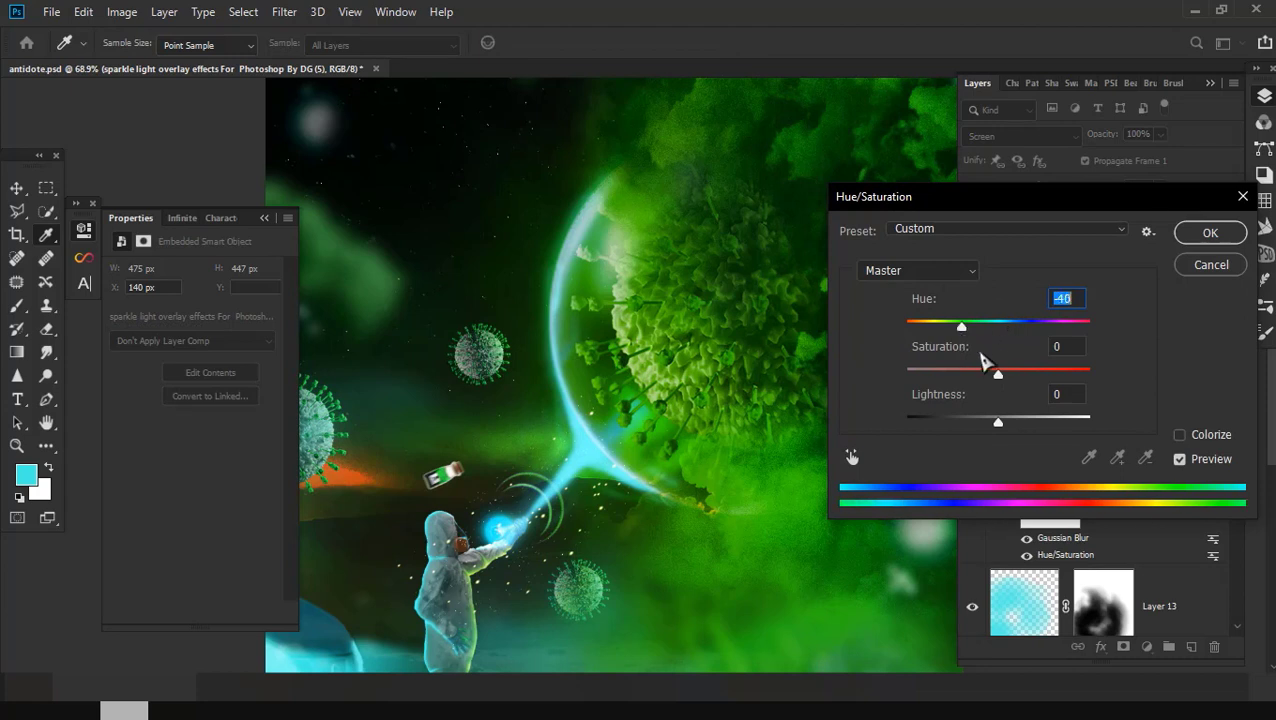
pyautogui.moveTo(960, 328); pyautogui.dragTo(907, 331)
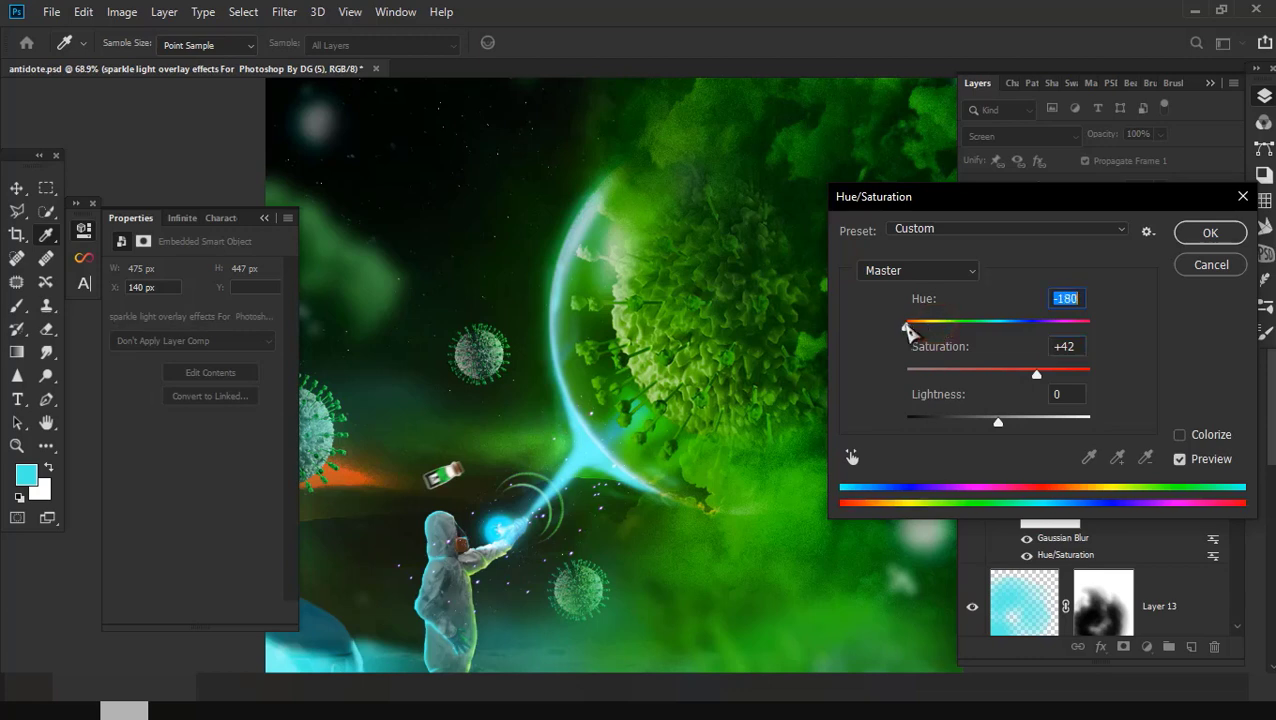
pyautogui.moveTo(1000, 426)
pyautogui.mouseDown()
pyautogui.moveTo(1038, 426)
pyautogui.moveTo(984, 428)
pyautogui.mouseUp()
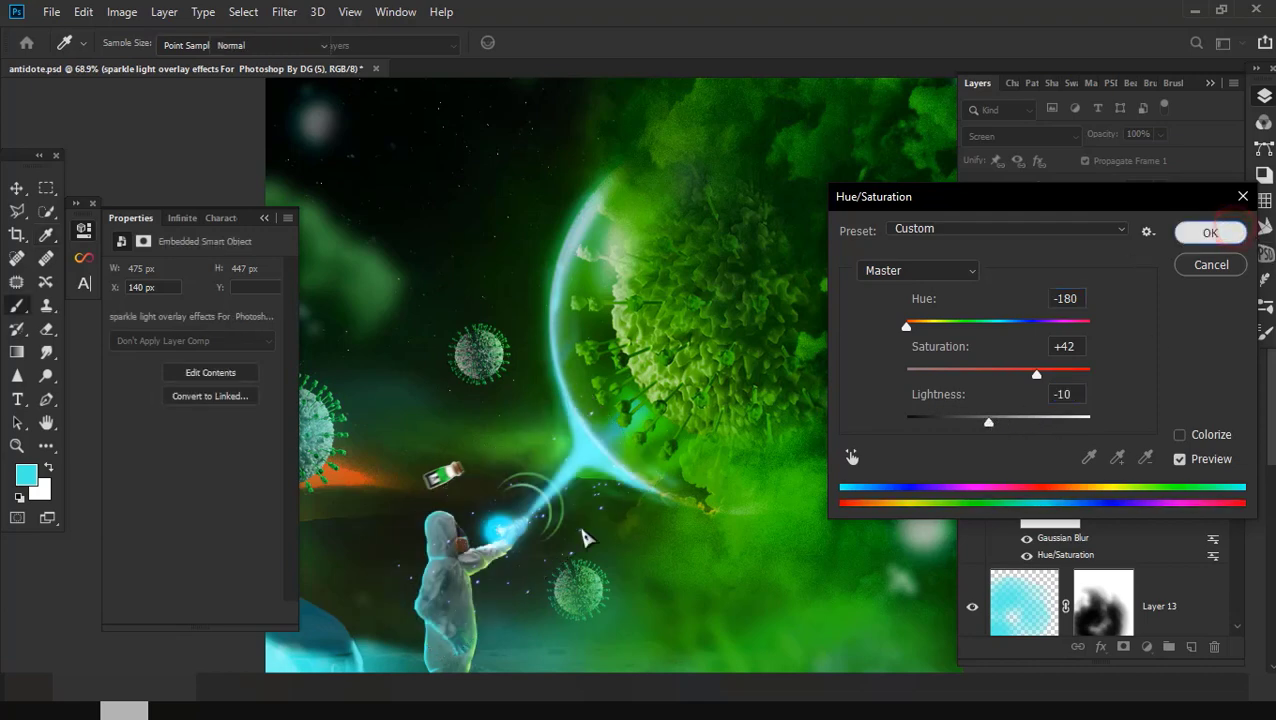
pyautogui.click(1222, 233)
# Step: Add a mask to the small sparkle overlay and paint out sparkles near the arm with a small black brush
pyautogui.press('b')
pyautogui.scroll(3, 578, 551)
pyautogui.scroll(-2, 678, 541)
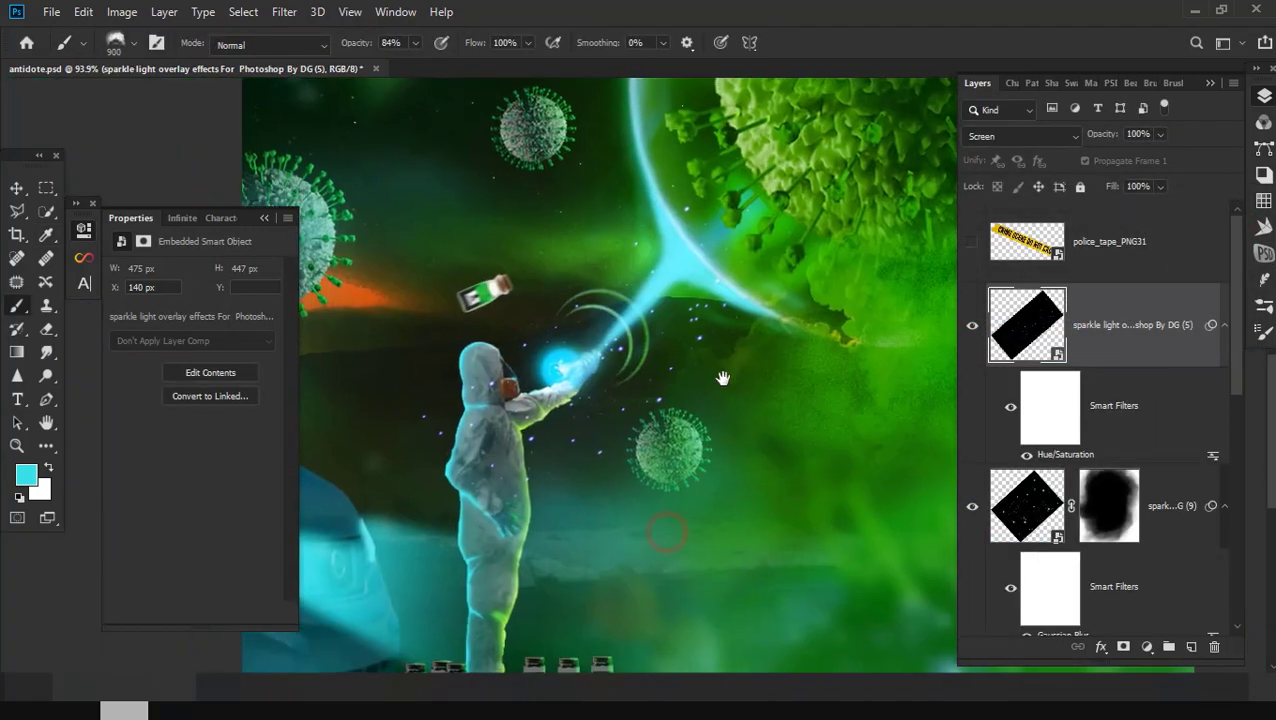
pyautogui.scroll(2, 720, 373)
pyautogui.click(1123, 646)
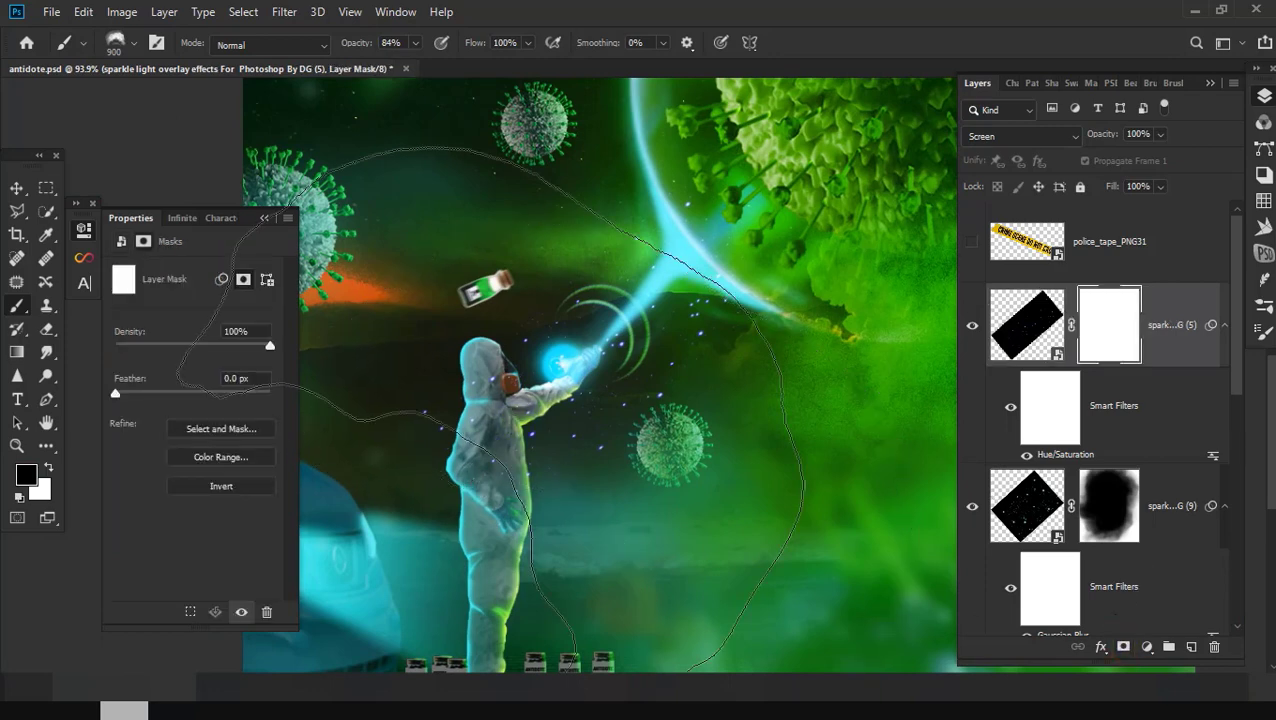
pyautogui.rightClick(476, 461)
pyautogui.press('Escape')
pyautogui.scroll(1, 408, 370)
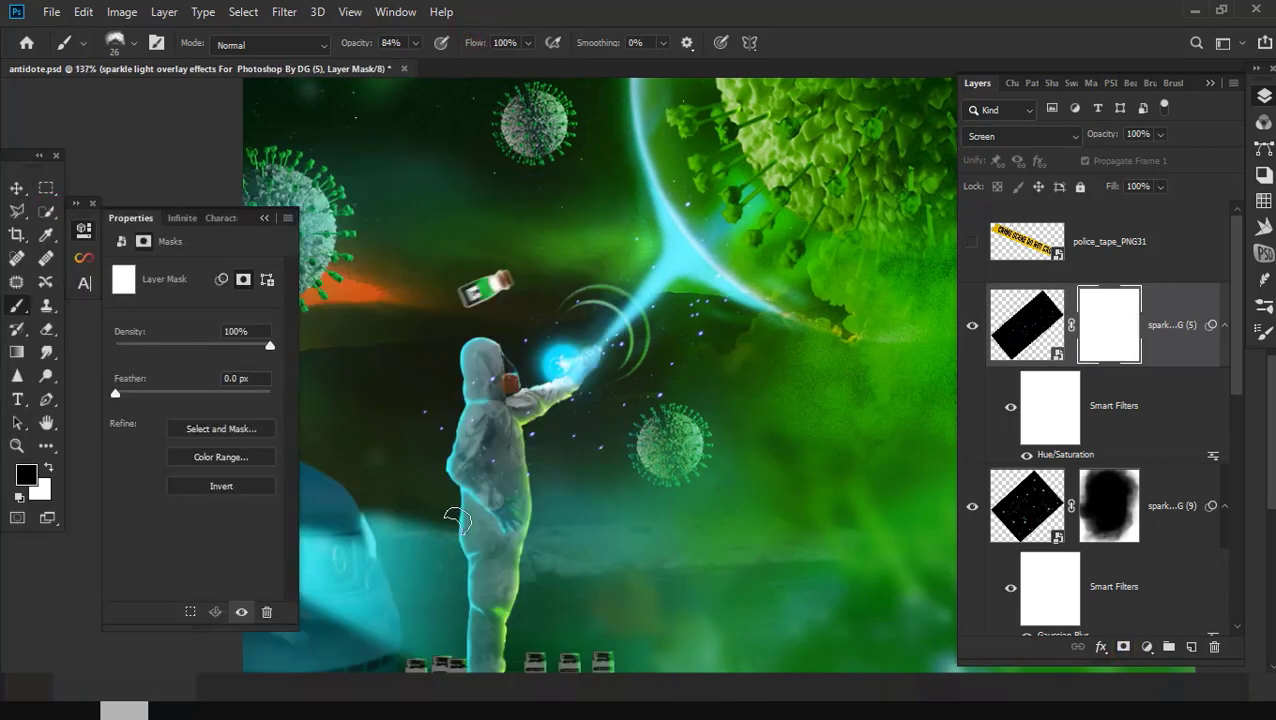
pyautogui.scroll(1, 408, 370)
pyautogui.scroll(1, 408, 370)
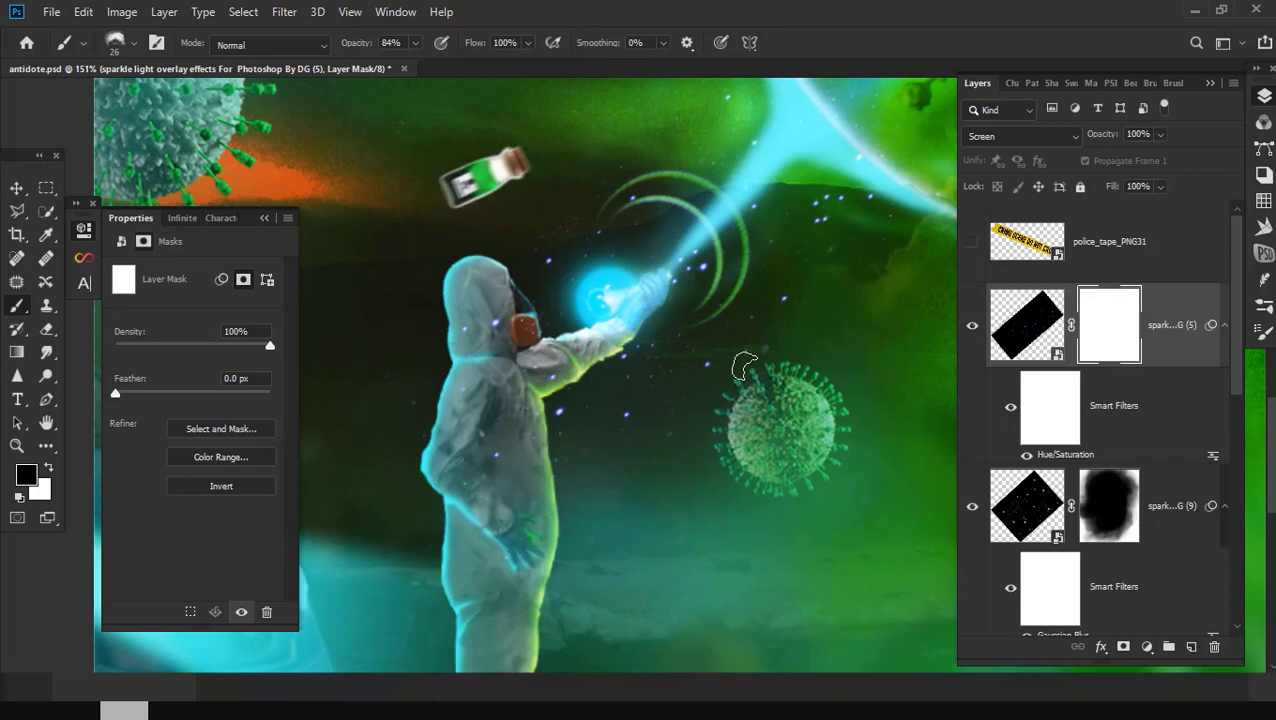
pyautogui.moveTo(621, 451); pyautogui.dragTo(621, 427)
pyautogui.scroll(3, 562, 353)
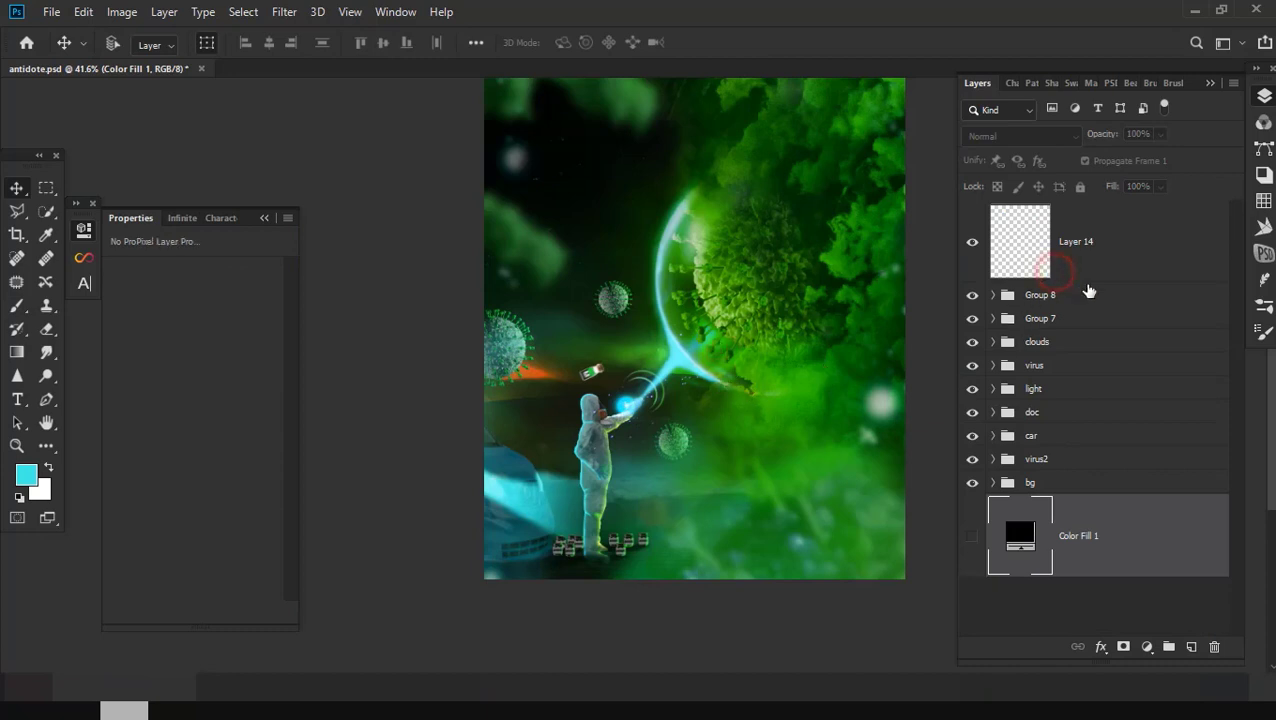
# Step: Fill Layer 14 with a merged copy of the whole composite using Apply Image
pyautogui.click(1058, 268)
pyautogui.click(122, 12)
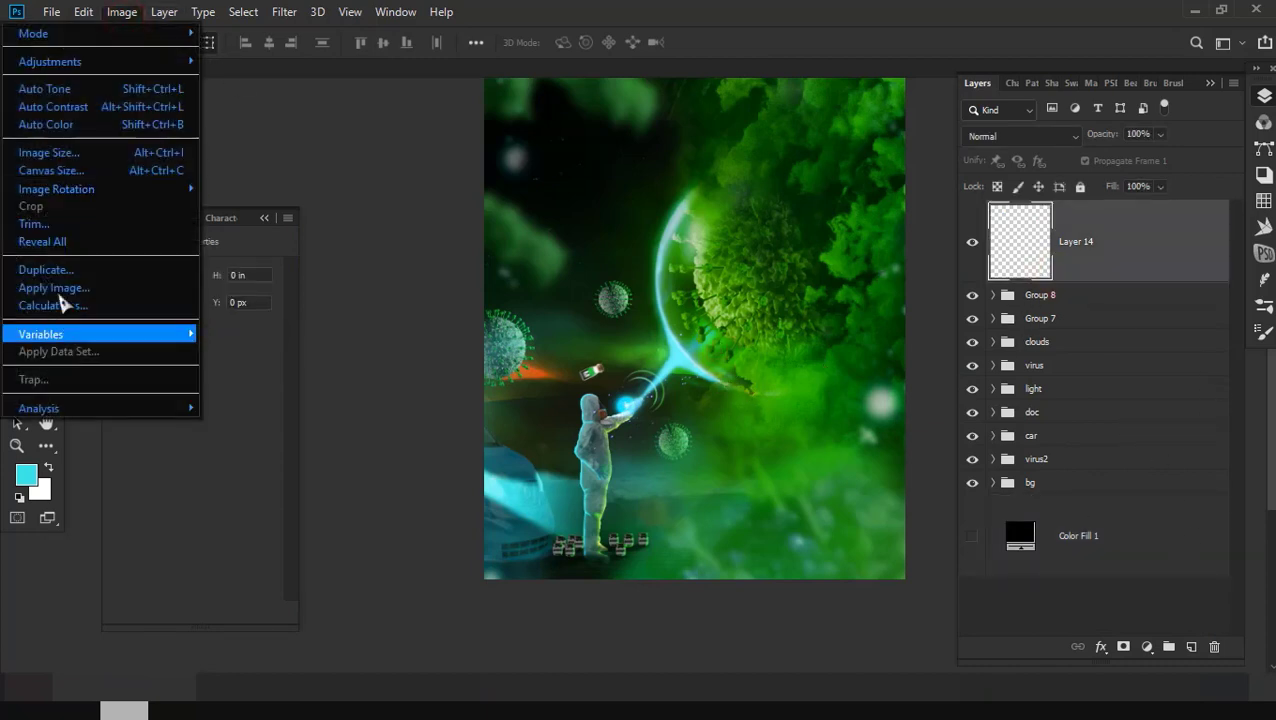
pyautogui.click(60, 288)
pyautogui.click(815, 172)
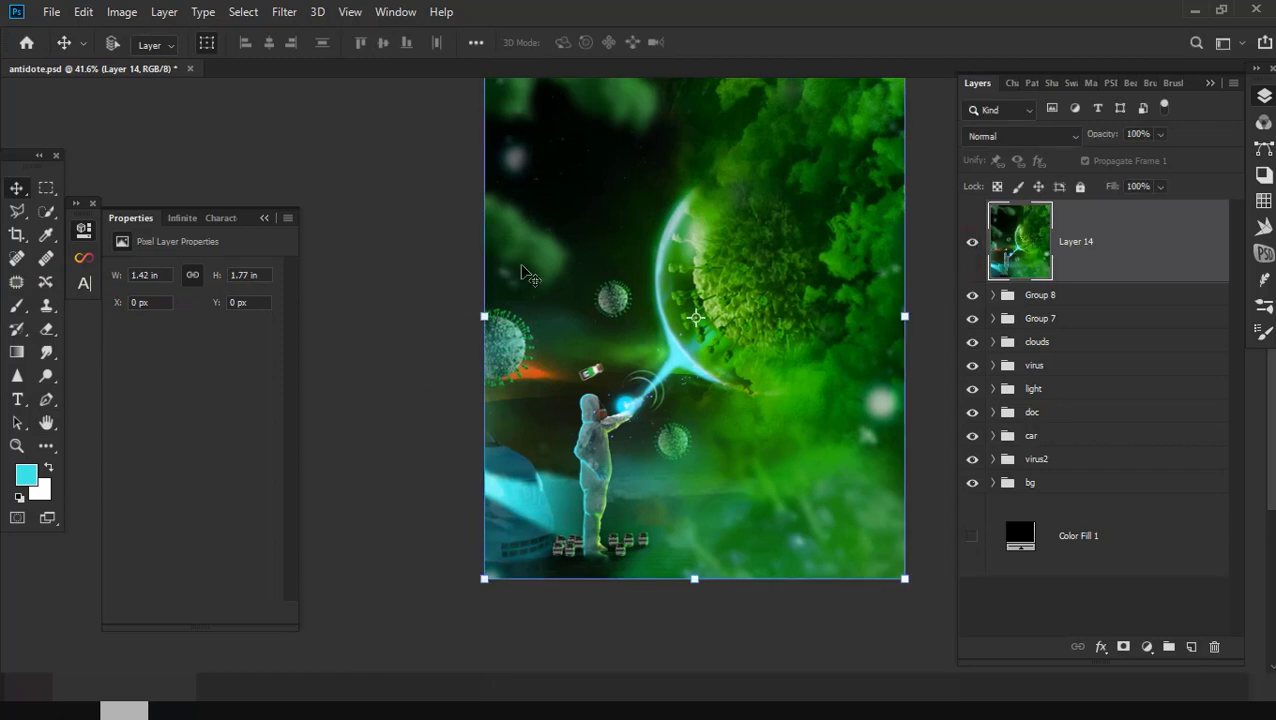
# Step: Run Topaz Adjust 5 on Layer 14 with the Dynamic Pop II preset
pyautogui.click(283, 12)
pyautogui.moveTo(84, 584)
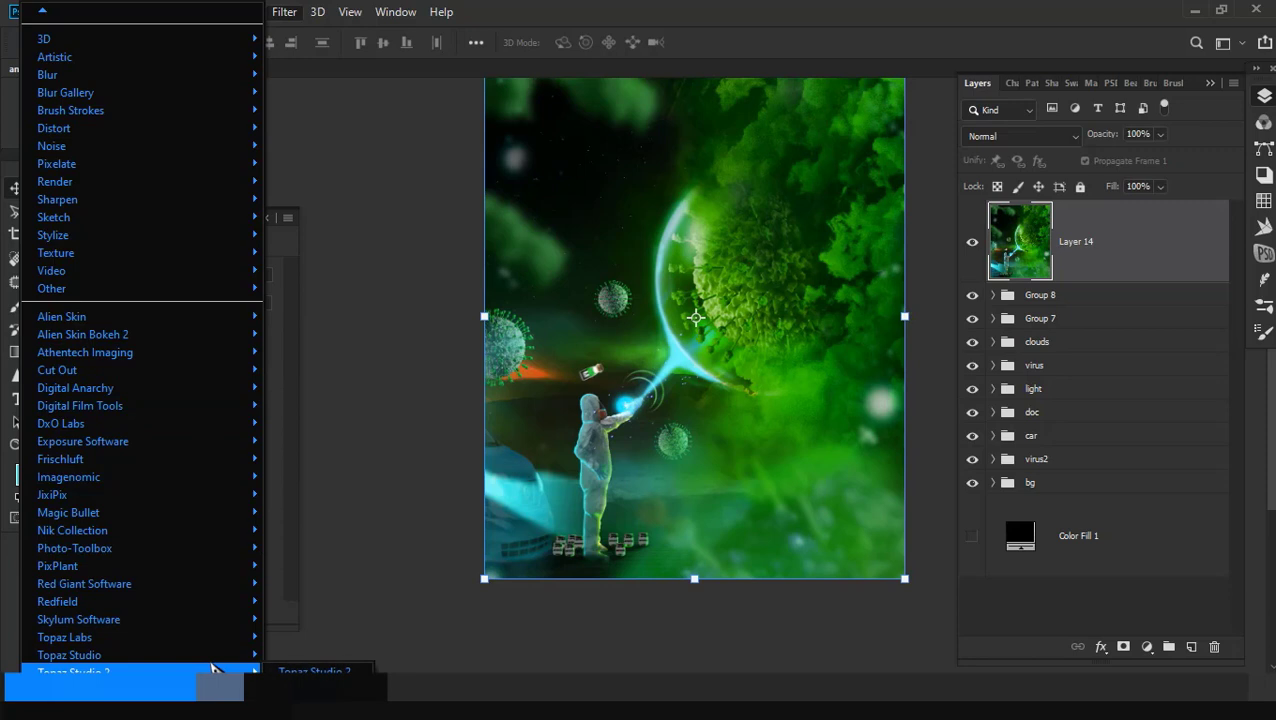
pyautogui.moveTo(65, 637)
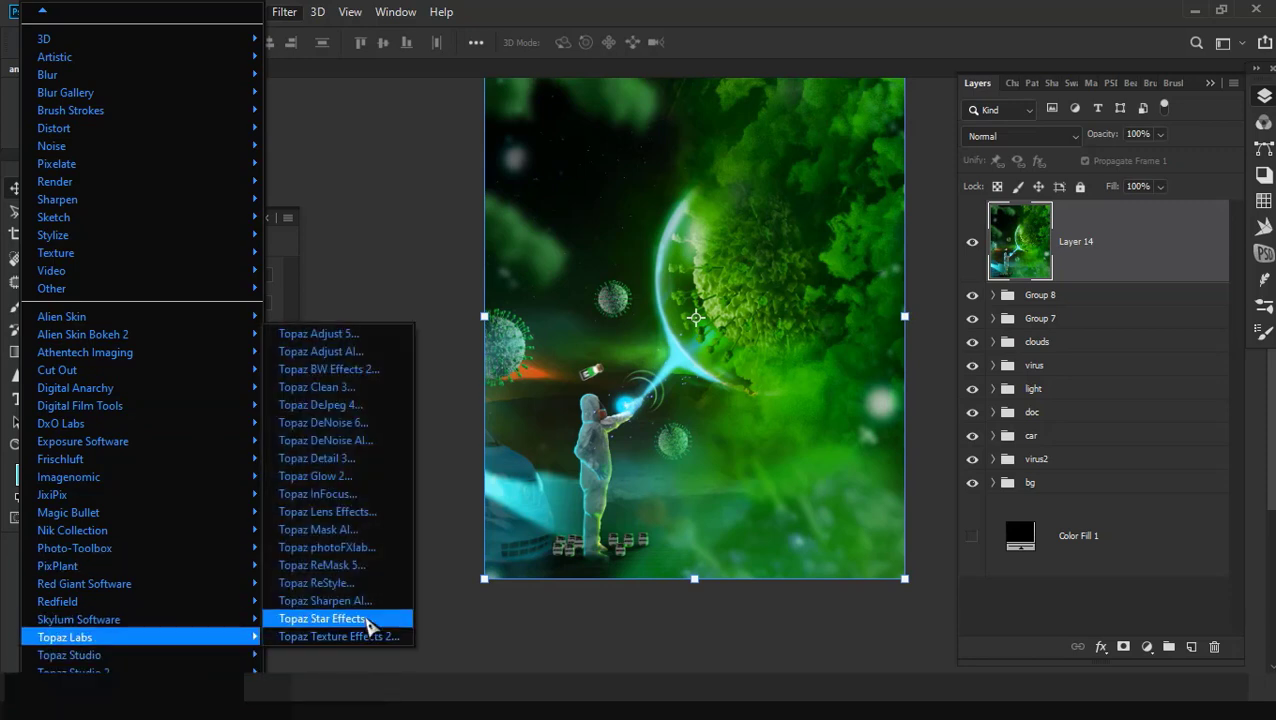
pyautogui.click(340, 334)
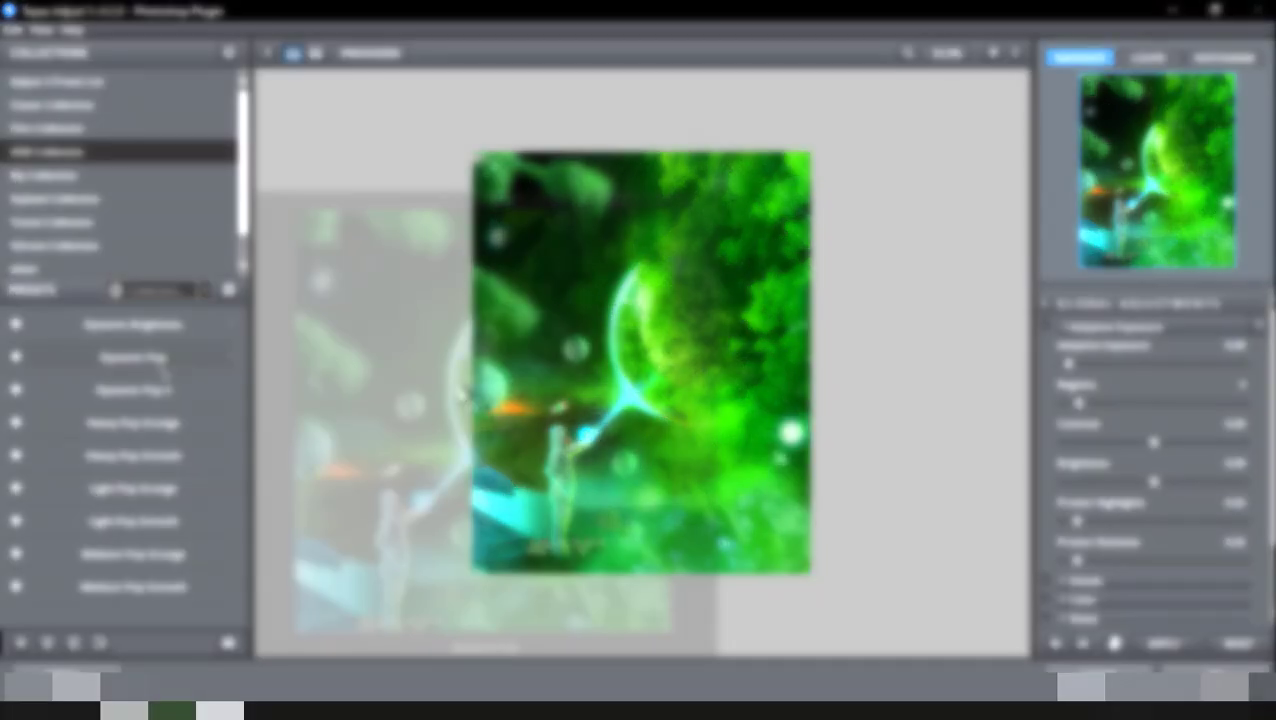
pyautogui.click(157, 357)
pyautogui.moveTo(133, 390)
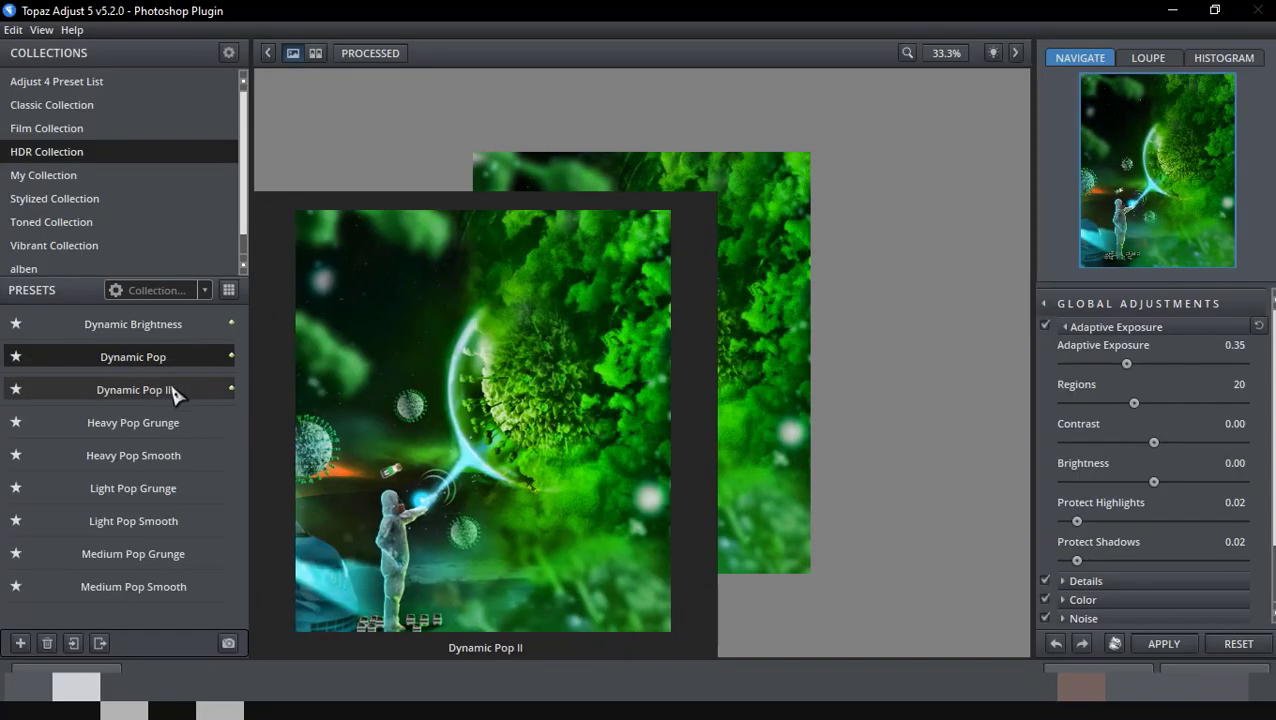
pyautogui.click(172, 392)
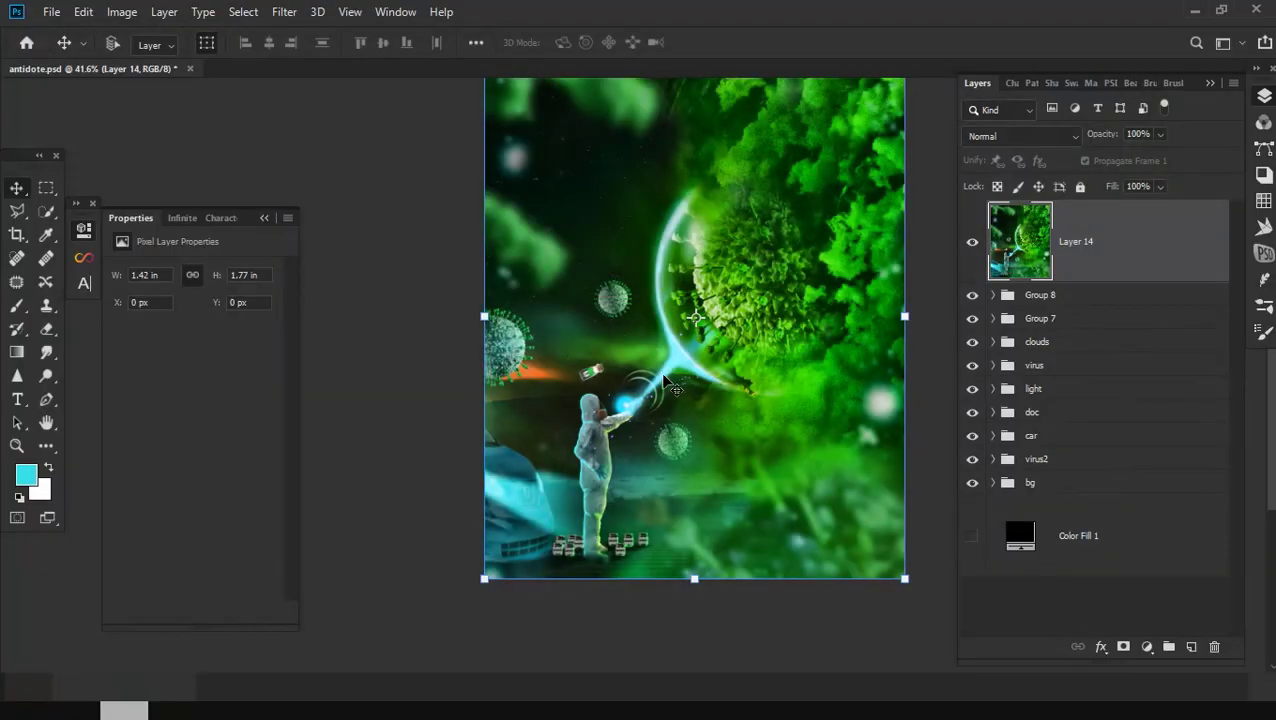
# Step: Add a black mask to Layer 14 and set up a large, soft round white brush at 41% opacity
pyautogui.scroll(3, 640, 400)
pyautogui.scroll(-2, 640, 400)
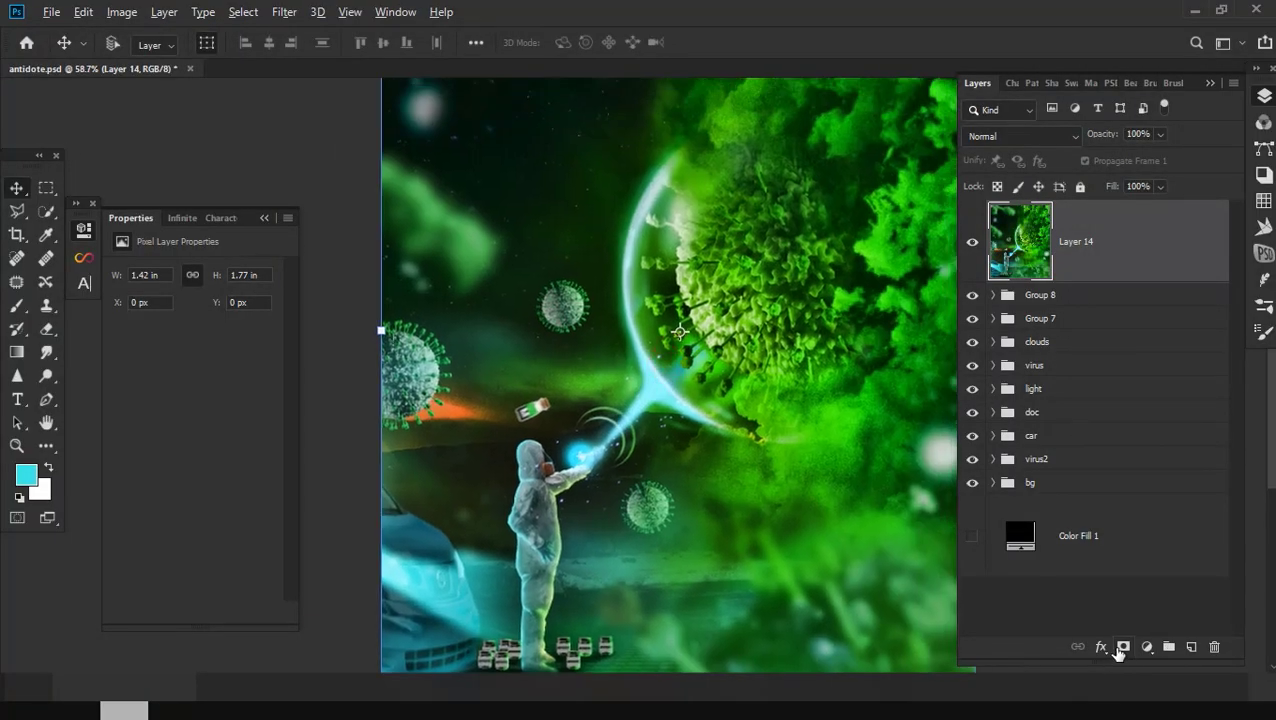
pyautogui.keyDown('alt'); pyautogui.click(1123, 647); pyautogui.keyUp('alt')
pyautogui.press('b')
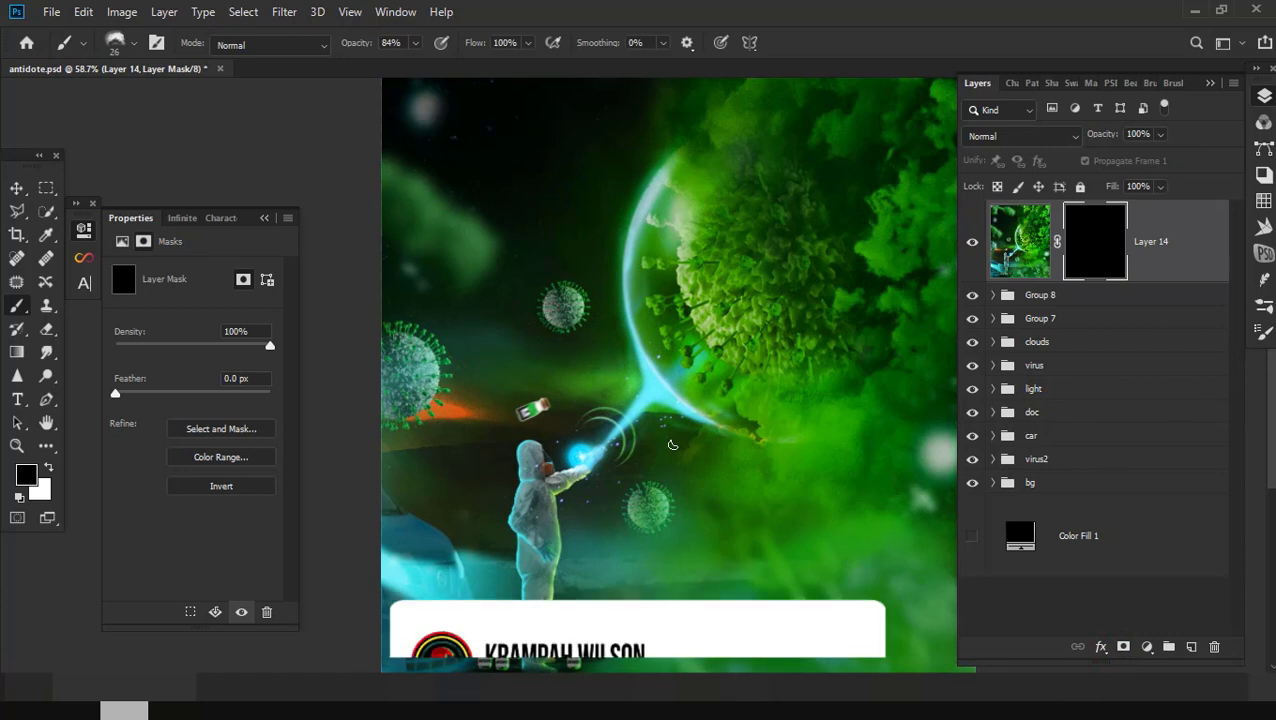
pyautogui.rightClick(610, 405)
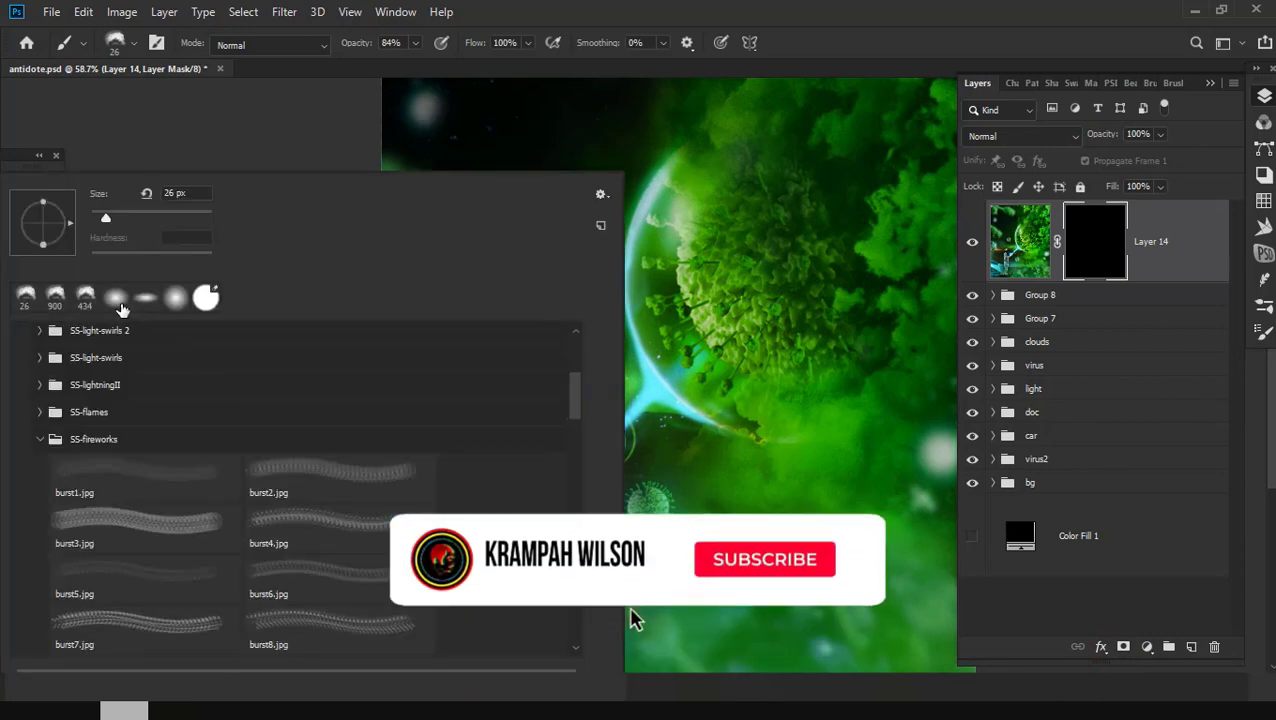
pyautogui.click(175, 297)
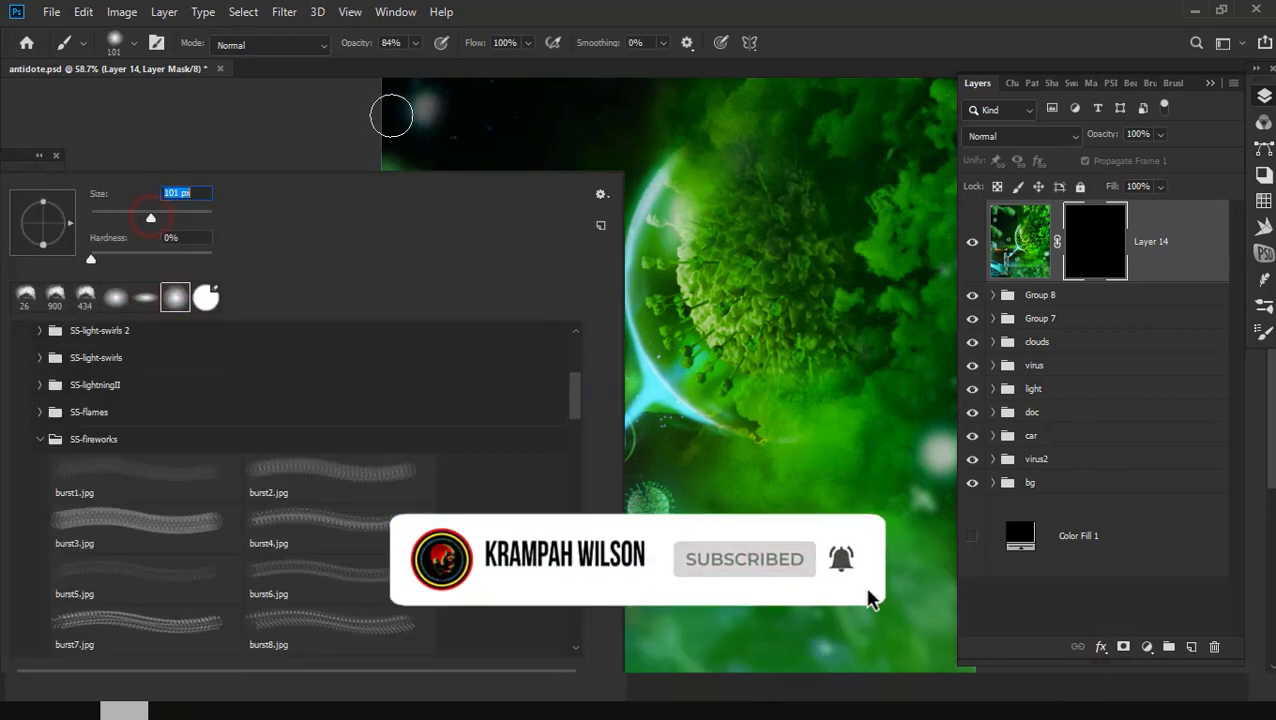
pyautogui.moveTo(352, 50); pyautogui.dragTo(321, 52)
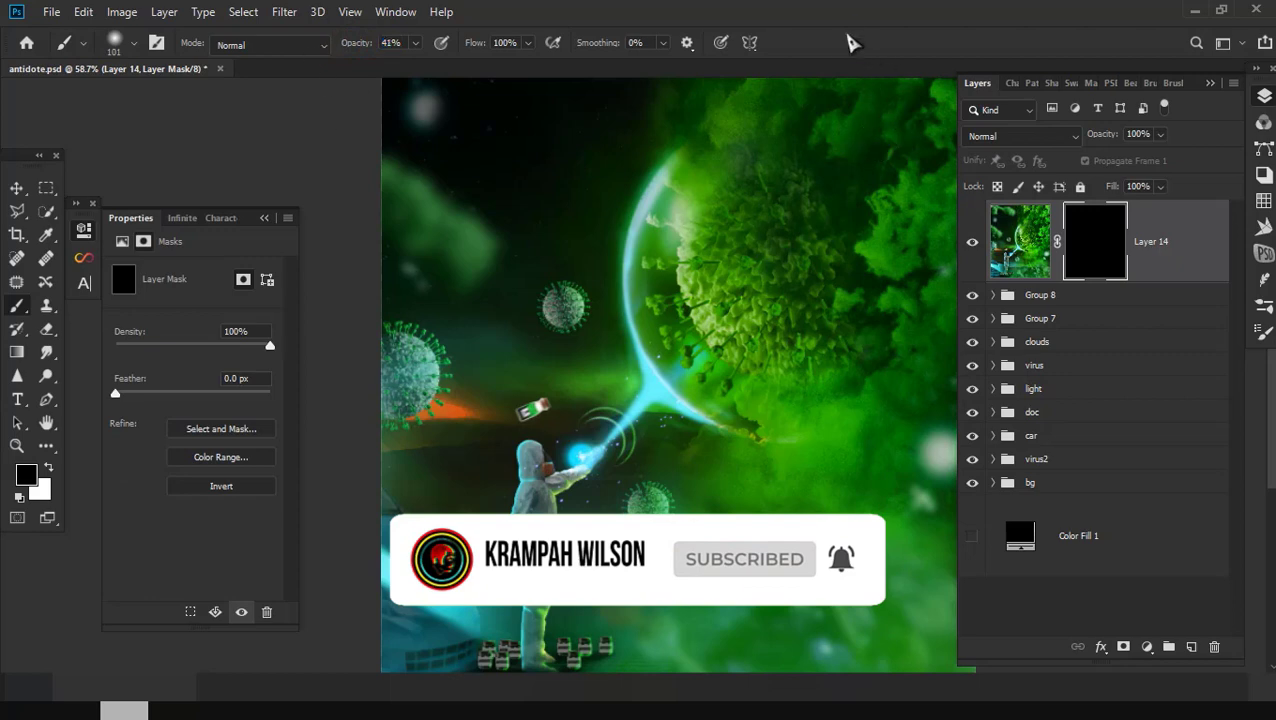
pyautogui.scroll(2, 752, 394)
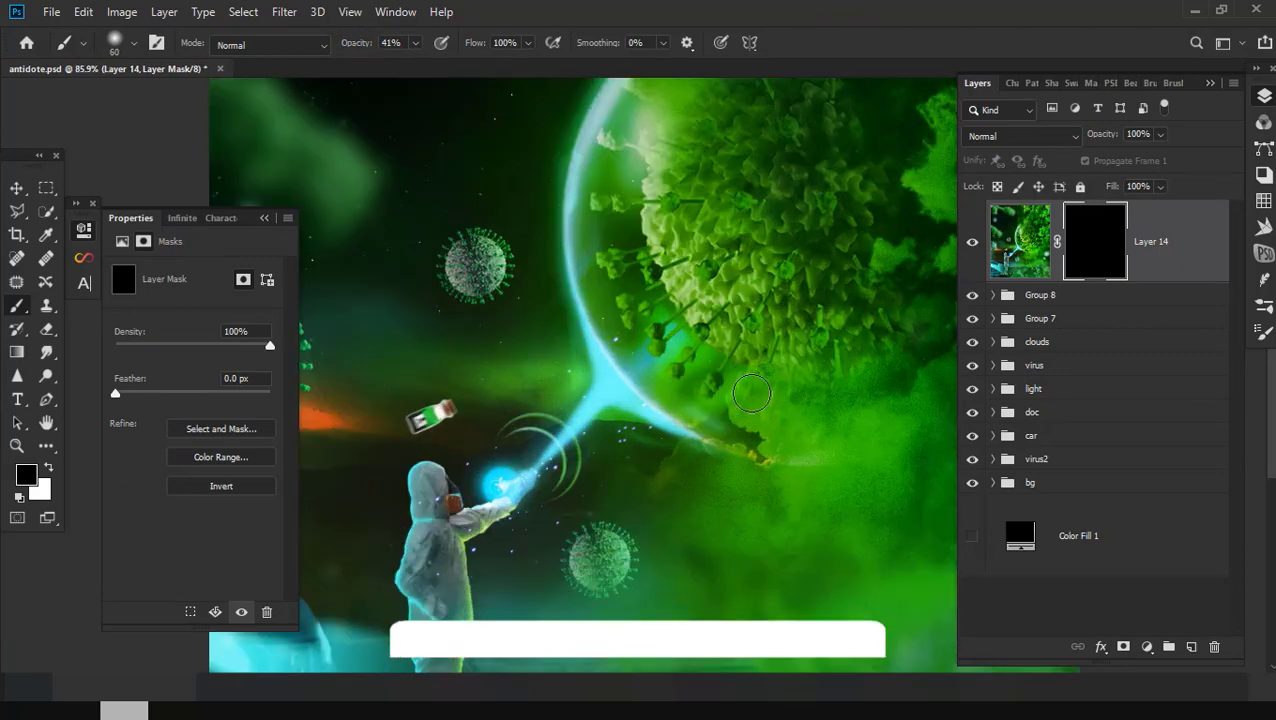
pyautogui.press(']')
pyautogui.press(']')
pyautogui.press(']')
pyautogui.press(']')
pyautogui.scroll(-2, 748, 396)
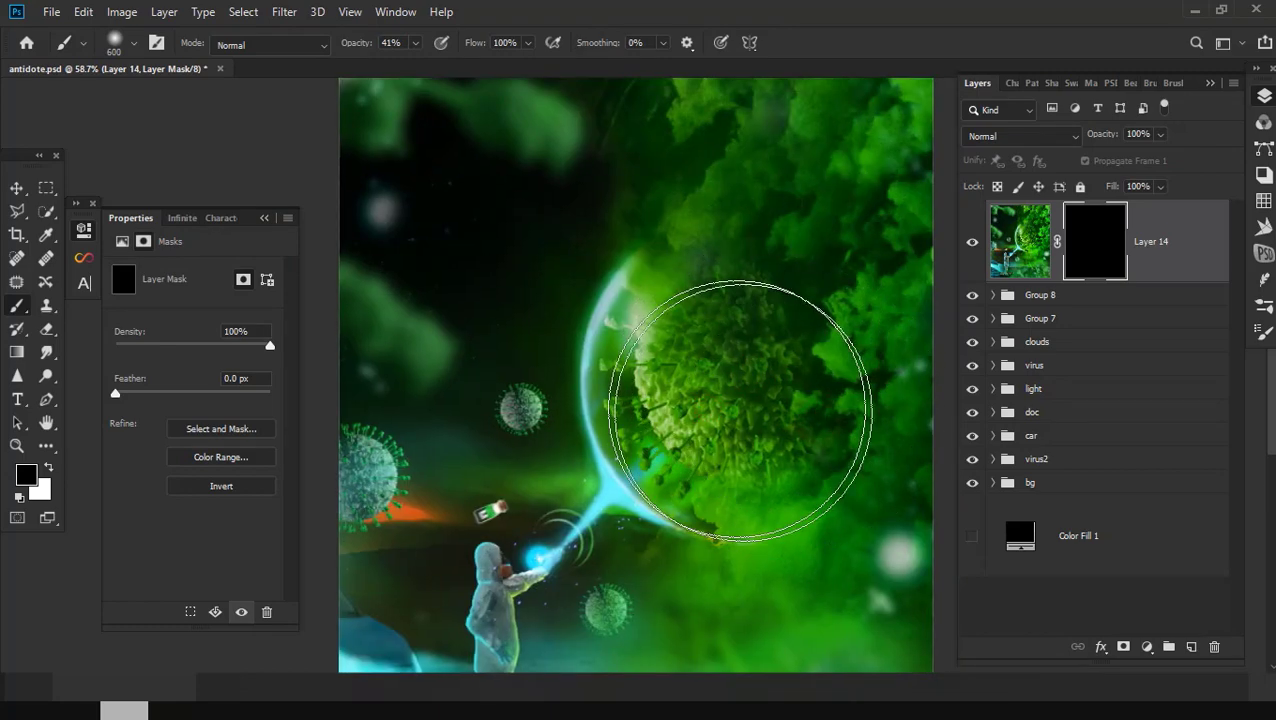
pyautogui.scroll(3, 749, 372)
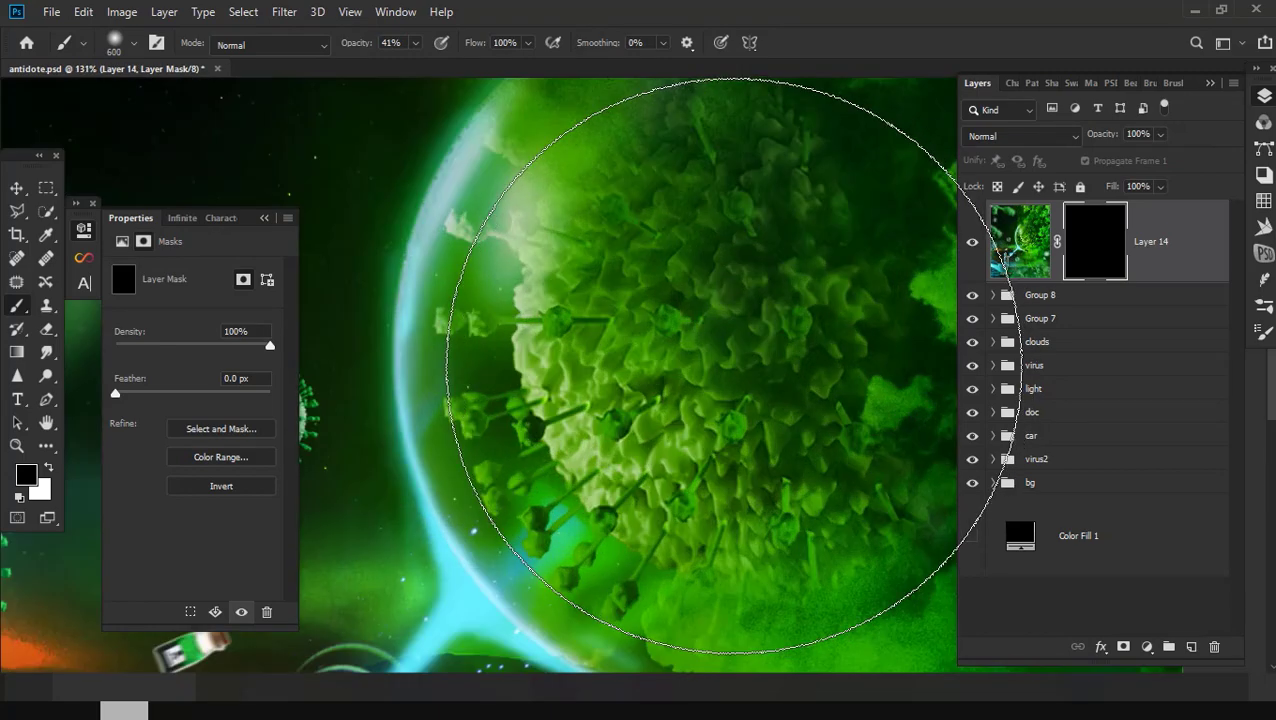
pyautogui.press('x')
# Step: Reveal the effect over the big virus, the upper-right greenery and the lower-left scene
pyautogui.click(726, 343)
pyautogui.scroll(-2, 692, 390)
pyautogui.click(763, 342)
pyautogui.scroll(1, 721, 370)
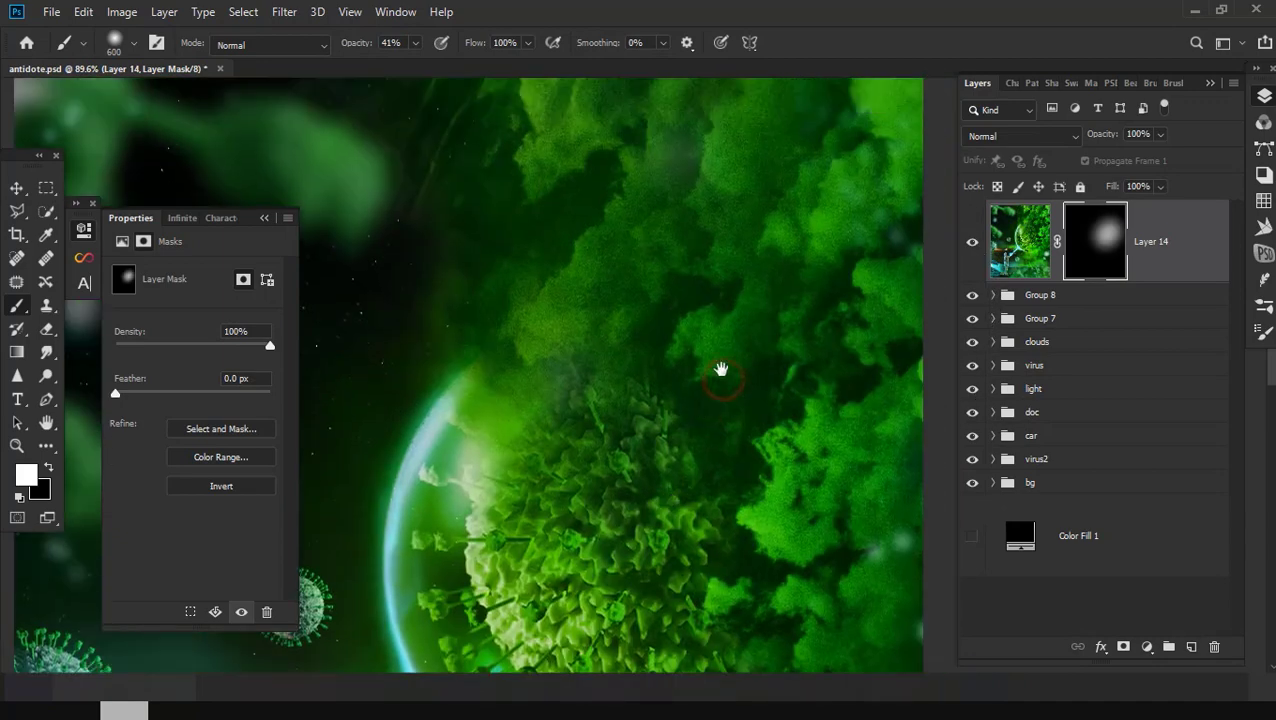
pyautogui.moveTo(721, 370); pyautogui.dragTo(644, 449)
pyautogui.scroll(-2, 427, 271)
pyautogui.moveTo(427, 271); pyautogui.dragTo(783, 398)
pyautogui.scroll(-1, 642, 288)
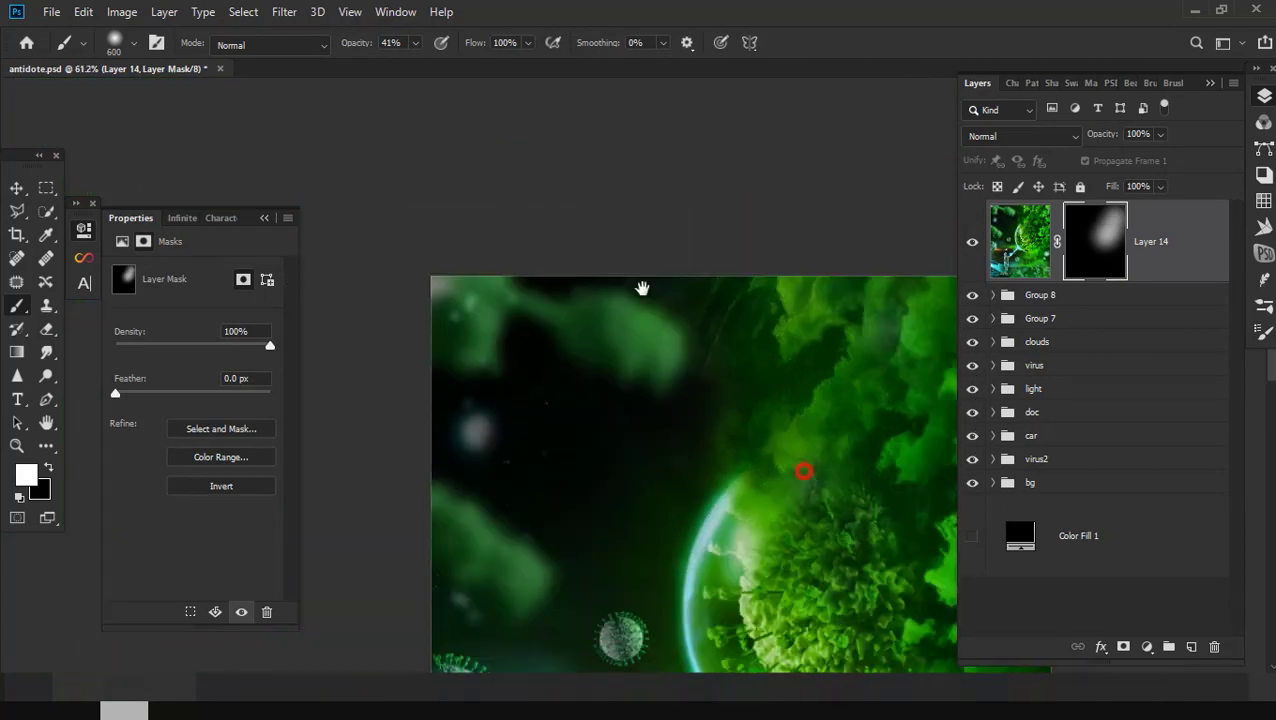
pyautogui.moveTo(642, 288); pyautogui.dragTo(452, 90)
pyautogui.moveTo(672, 590)
pyautogui.mouseDown()
pyautogui.moveTo(640, 560)
pyautogui.moveTo(787, 522)
pyautogui.mouseUp()
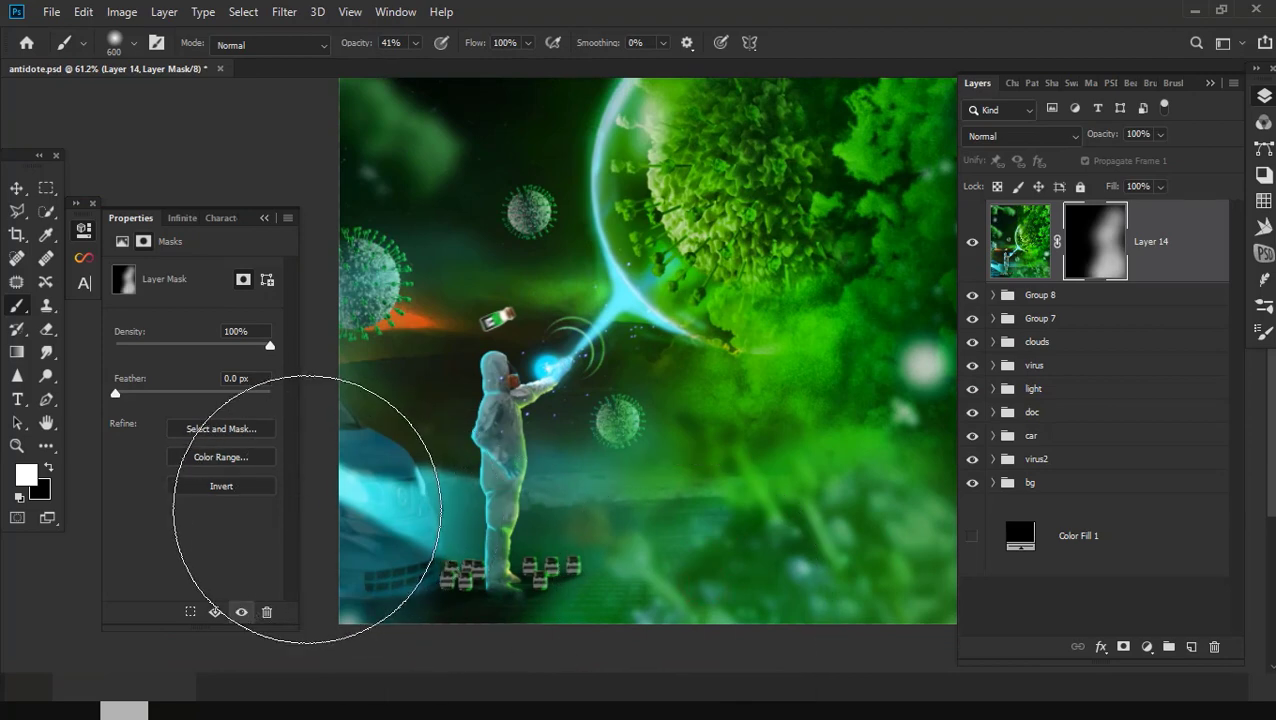
pyautogui.moveTo(250, 480); pyautogui.dragTo(413, 370)
# Step: Switch to a 74 px brush and reveal the effect on the upper small virus
pyautogui.rightClick(190, 232)
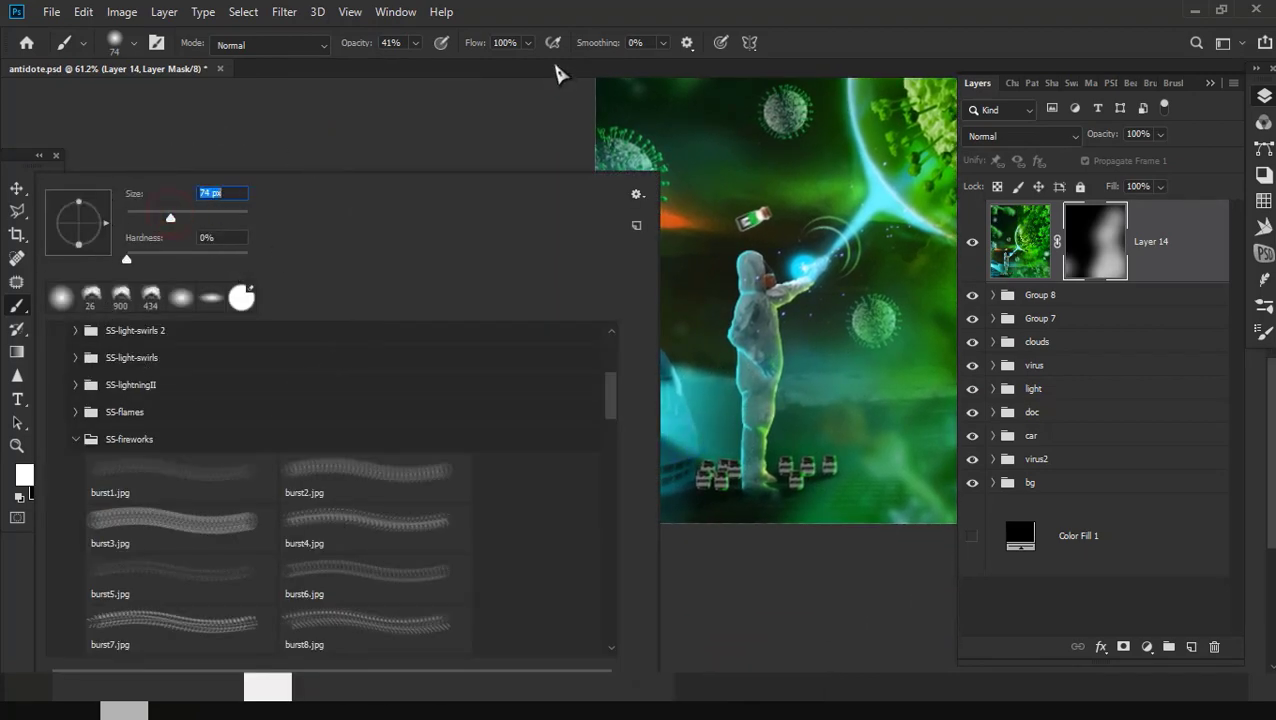
pyautogui.press('Return')
pyautogui.scroll(3, 684, 507)
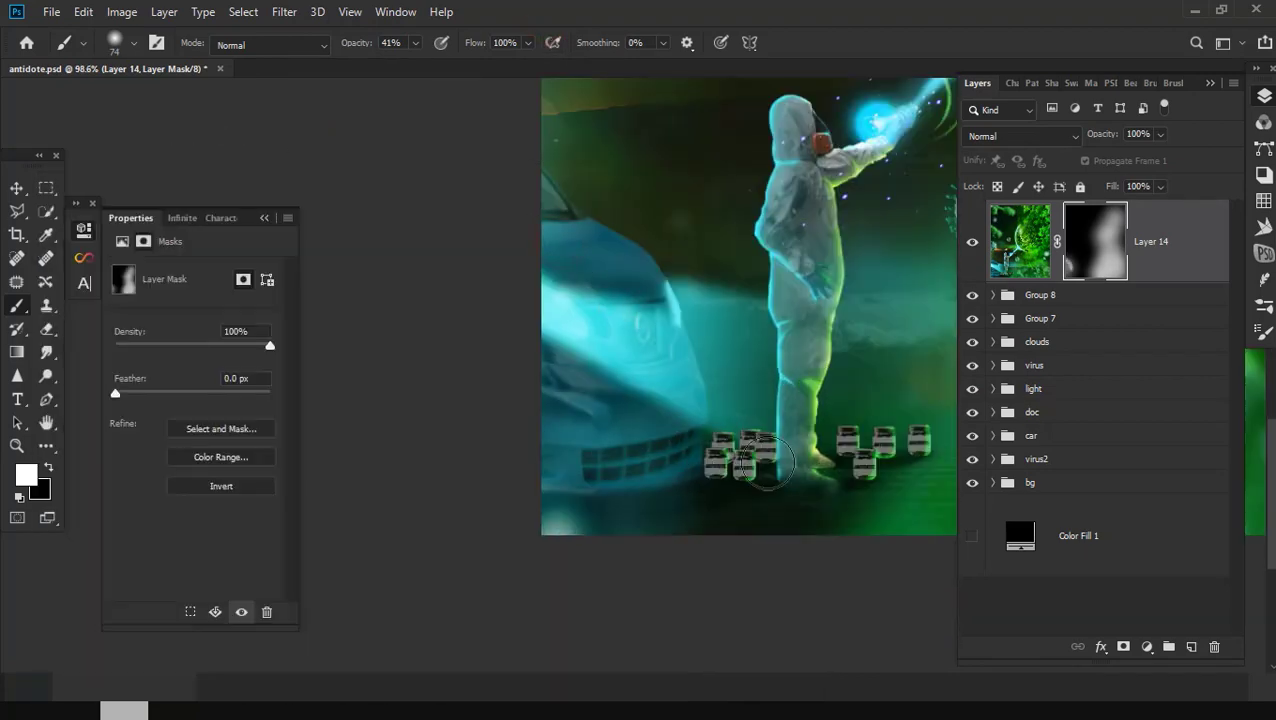
pyautogui.scroll(1, 749, 457)
pyautogui.scroll(1, 720, 498)
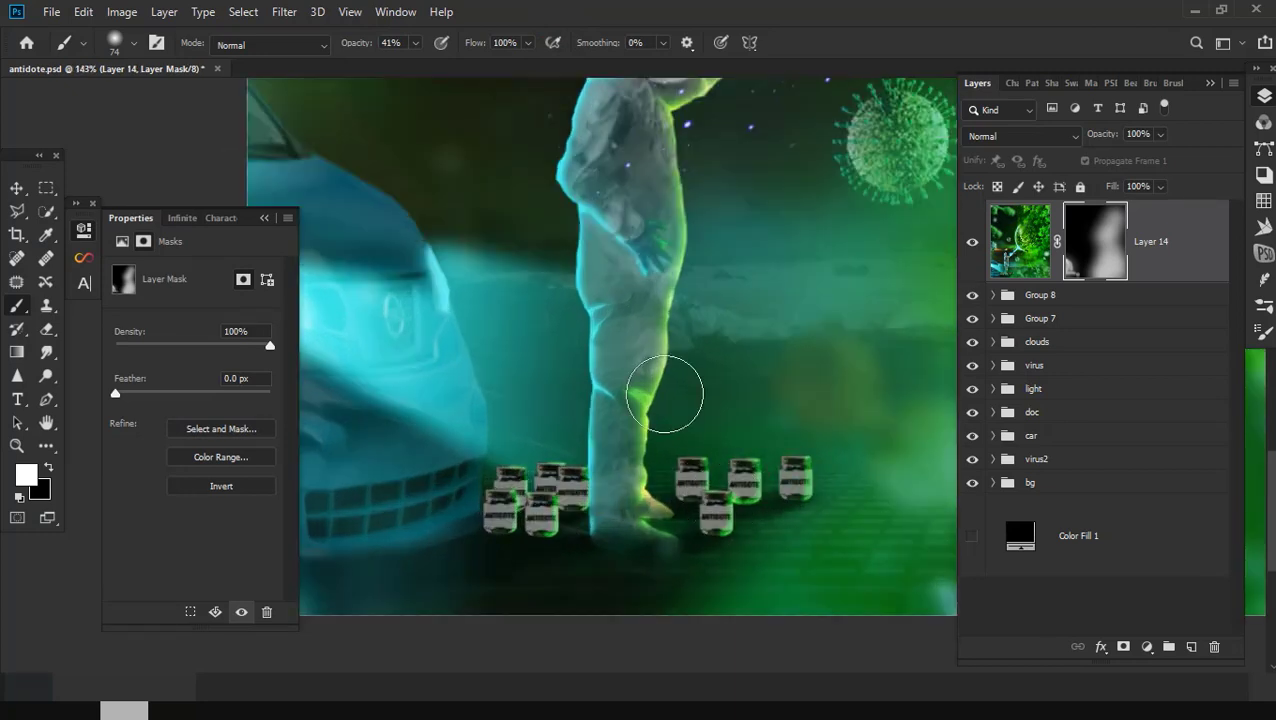
pyautogui.scroll(3, 625, 450)
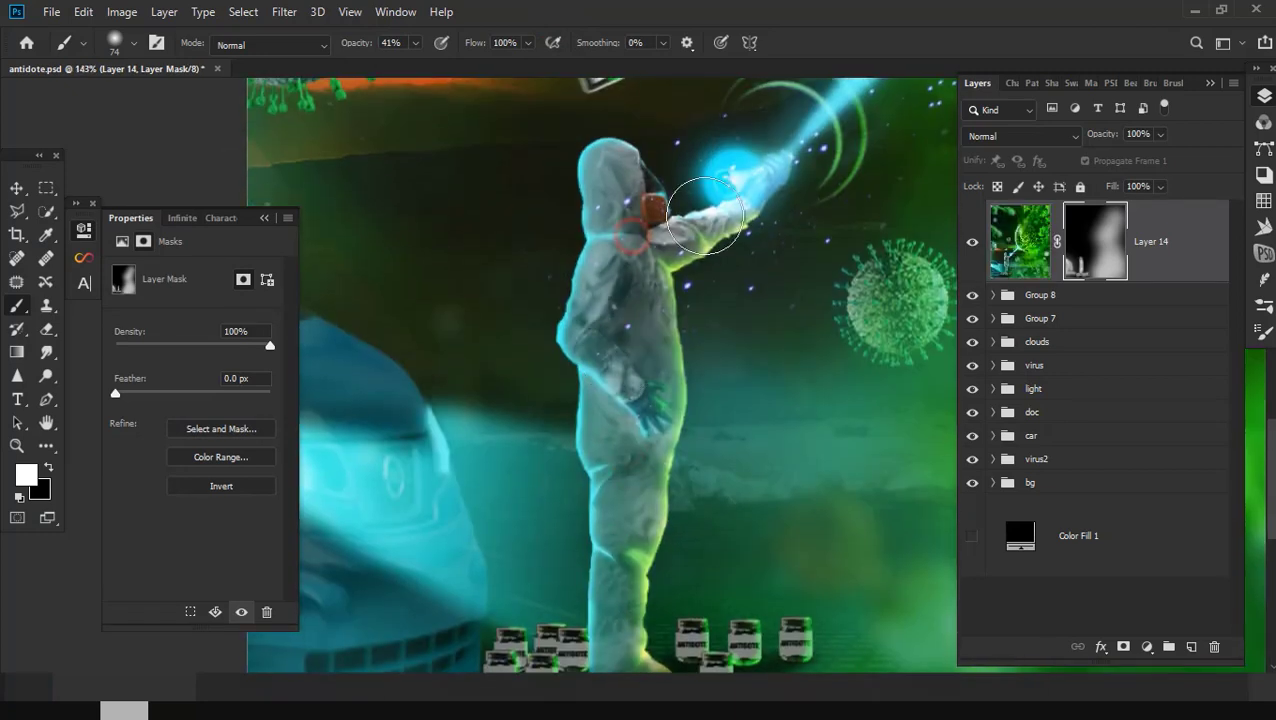
pyautogui.scroll(-2, 698, 402)
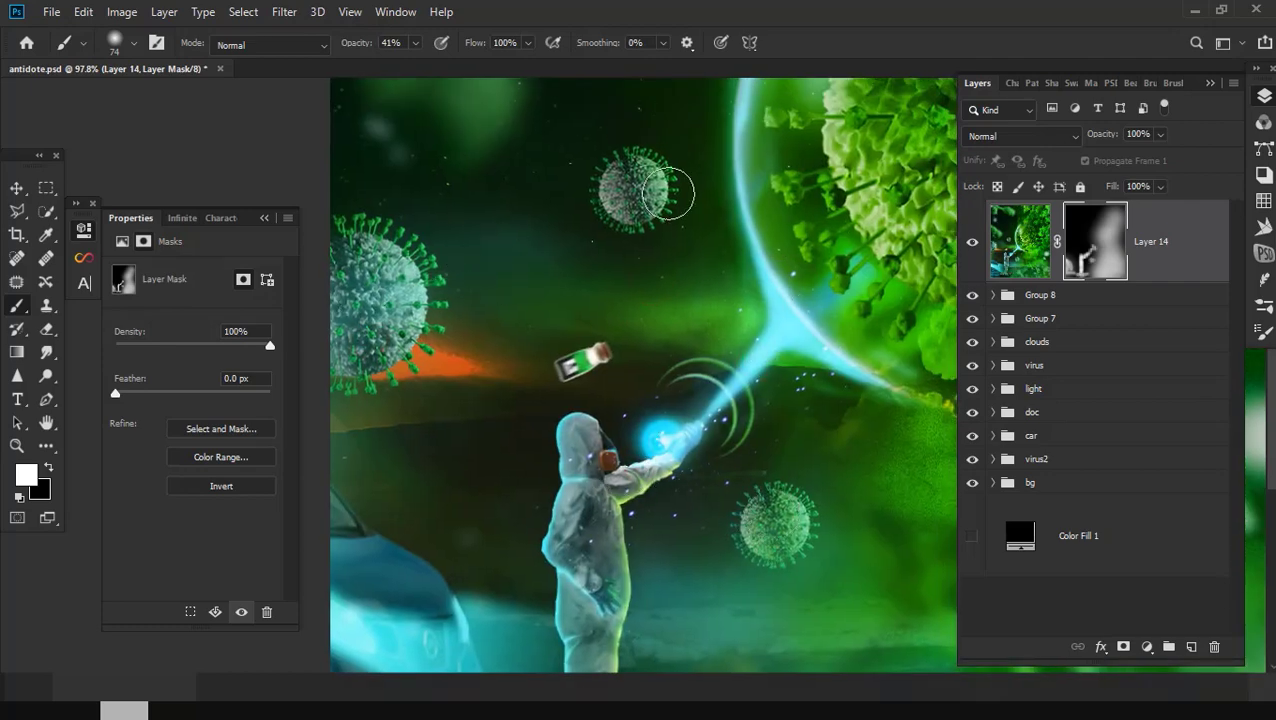
pyautogui.moveTo(668, 193); pyautogui.dragTo(660, 196)
pyautogui.scroll(-2, 767, 541)
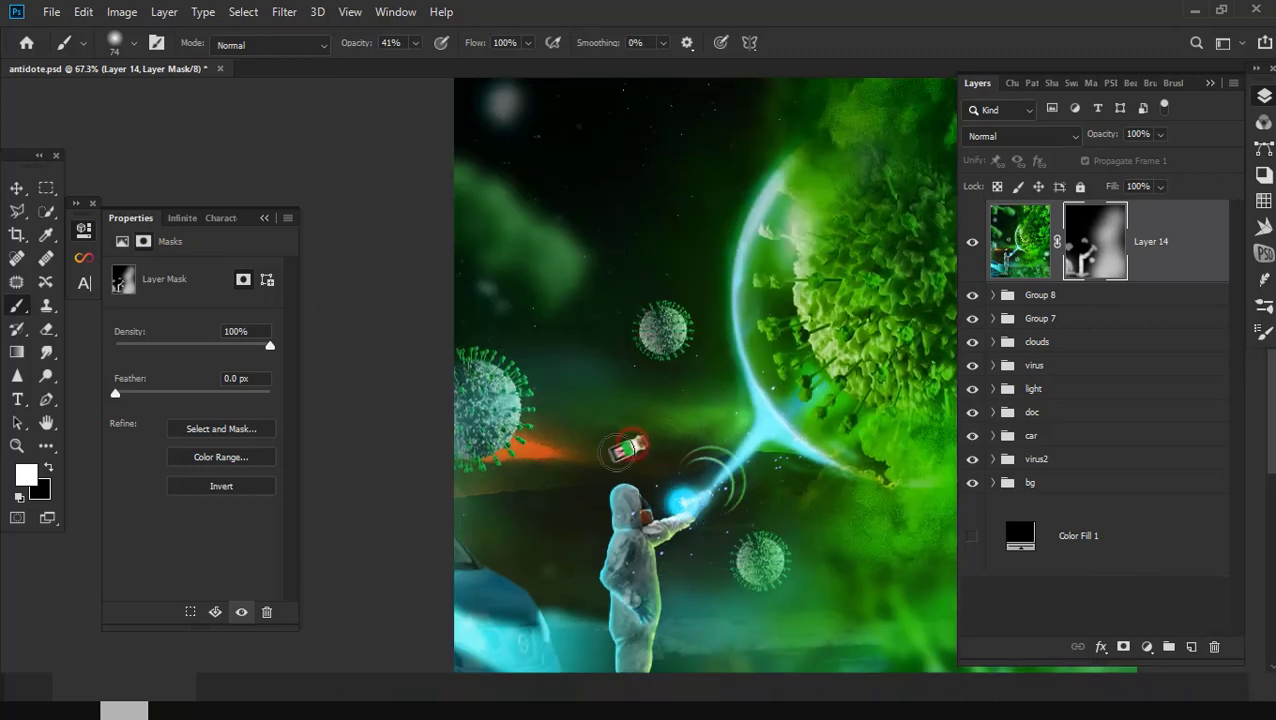
pyautogui.scroll(-2, 658, 447)
pyautogui.scroll(-1, 707, 421)
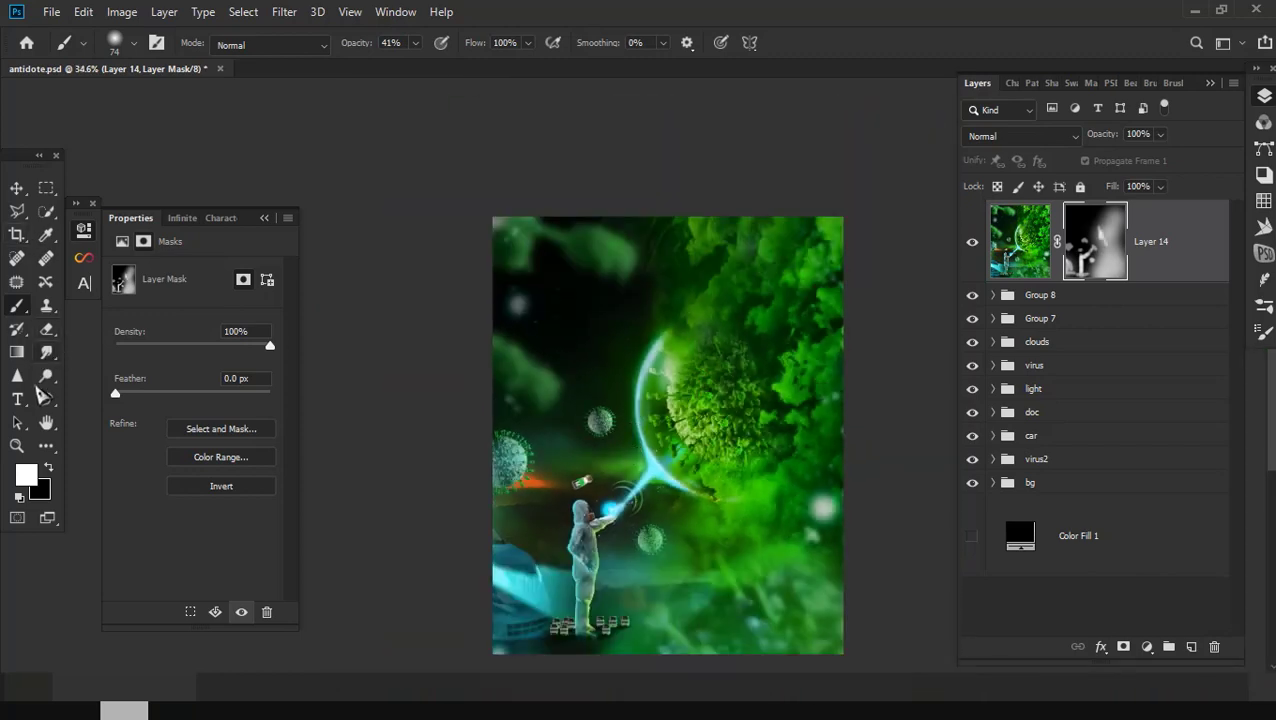
# Step: Paint white in two strokes down the canvas's right edge to reveal Layer 14 there
pyautogui.click(46, 424)
pyautogui.scroll(1, 612, 418)
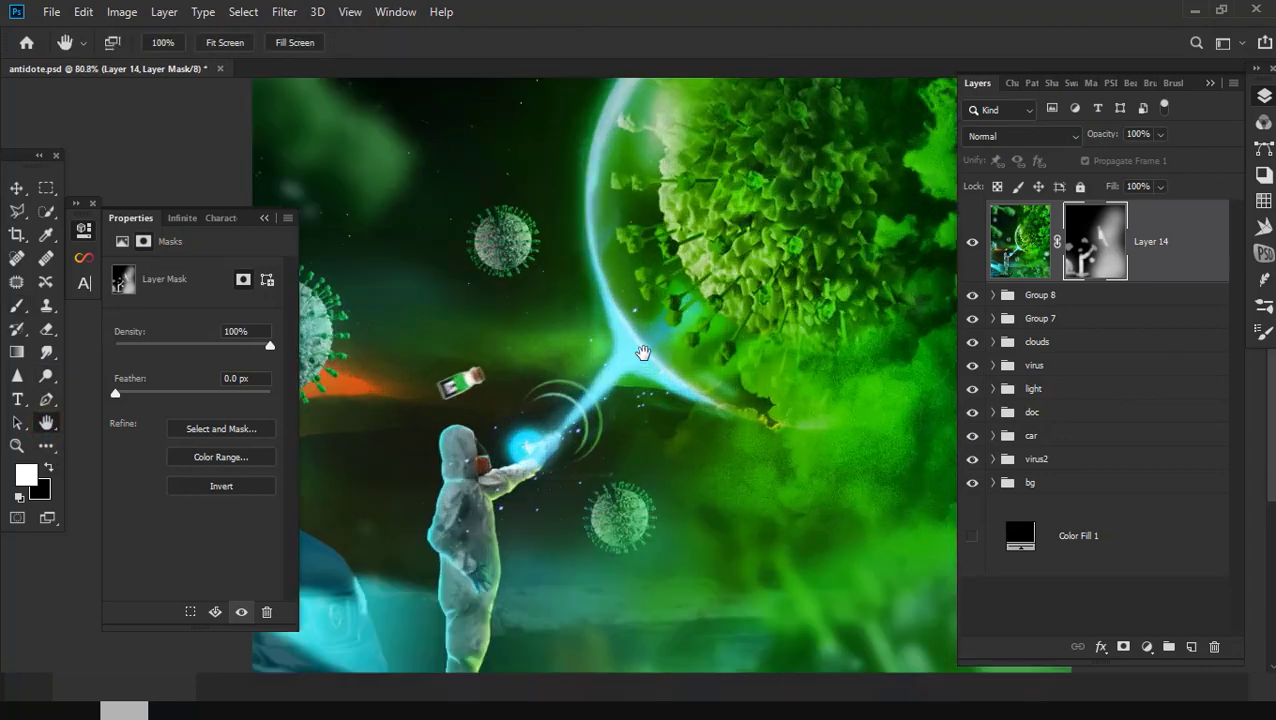
pyautogui.scroll(2, 641, 355)
pyautogui.press('b')
pyautogui.rightClick(135, 262)
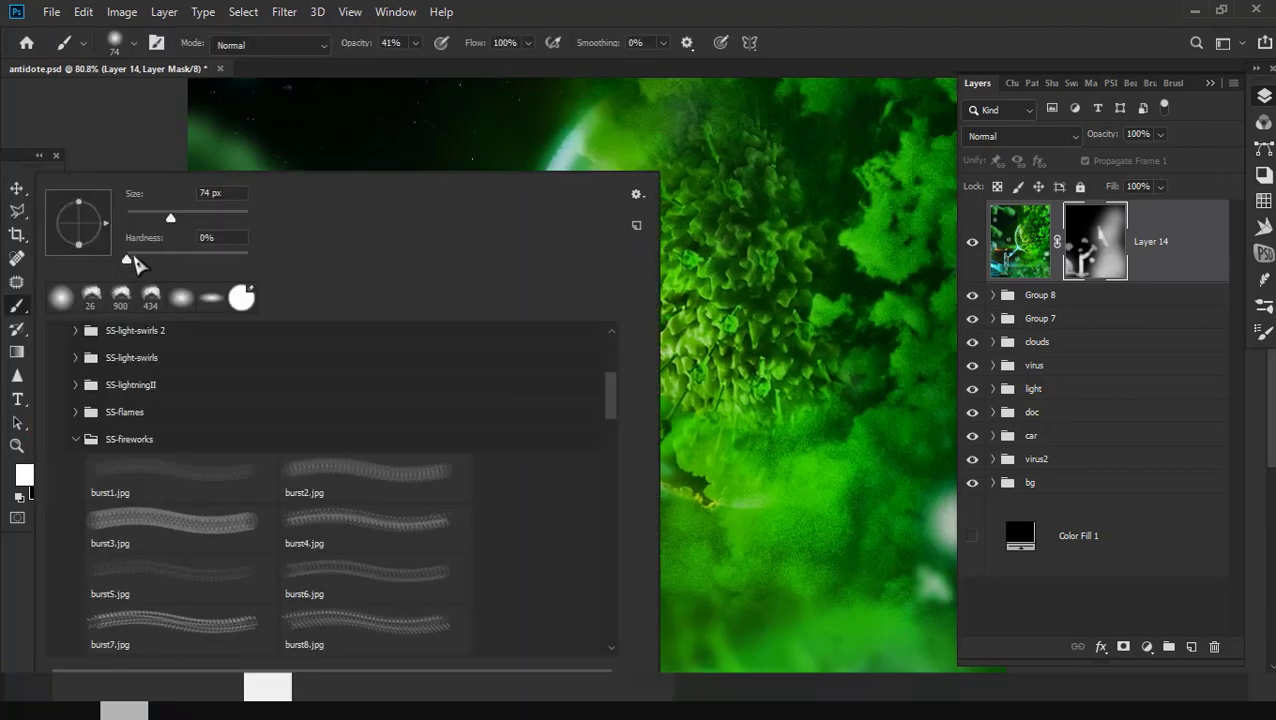
pyautogui.click(718, 224)
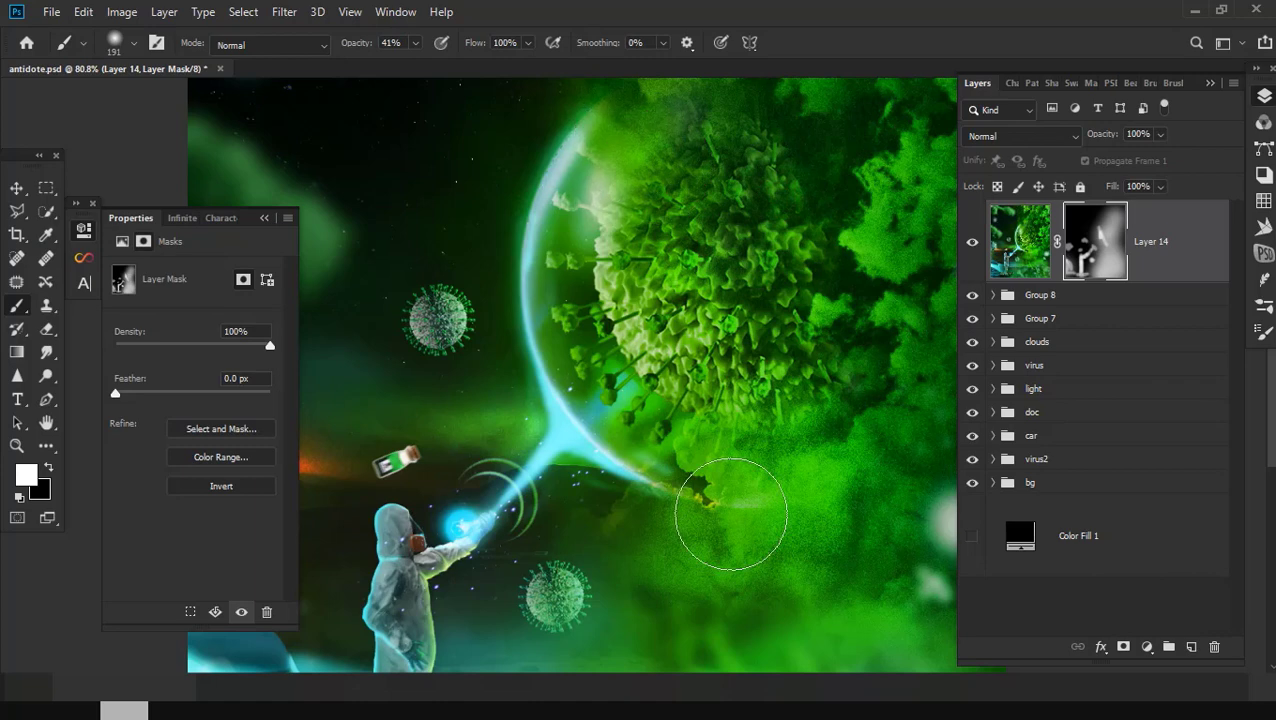
pyautogui.scroll(-2, 705, 583)
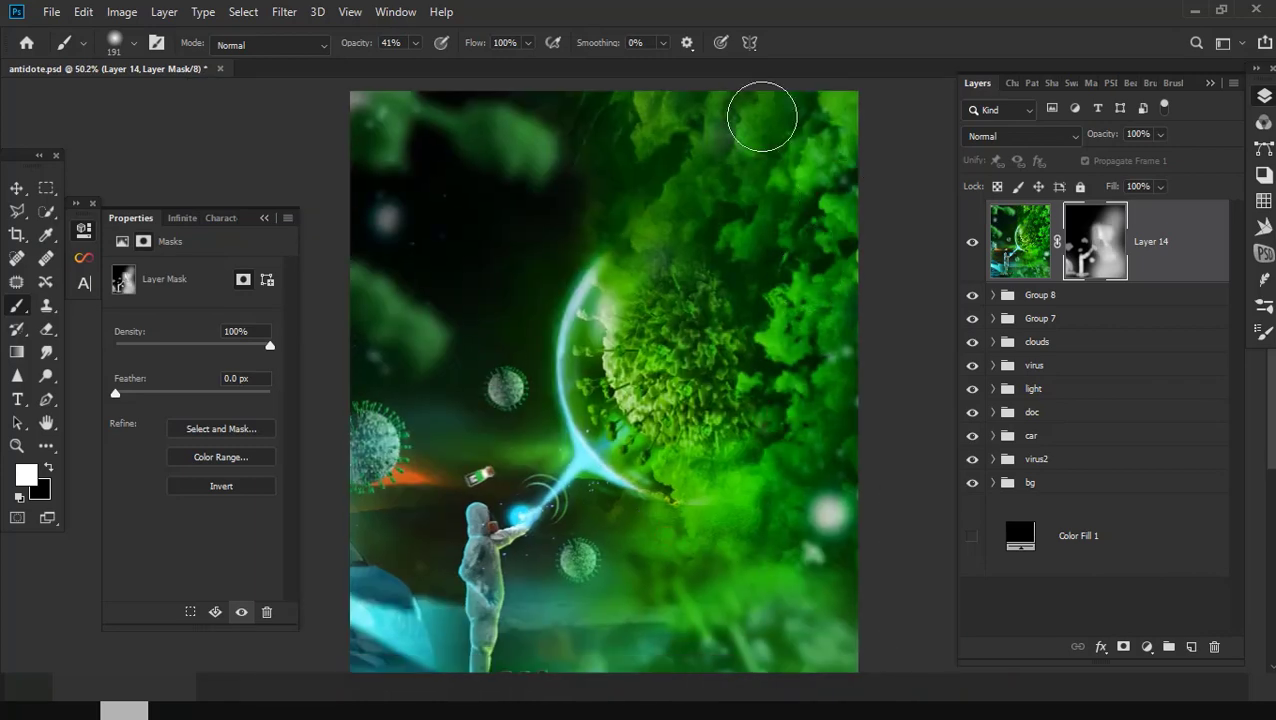
pyautogui.moveTo(833, 173); pyautogui.dragTo(826, 378)
pyautogui.moveTo(806, 228); pyautogui.dragTo(798, 535)
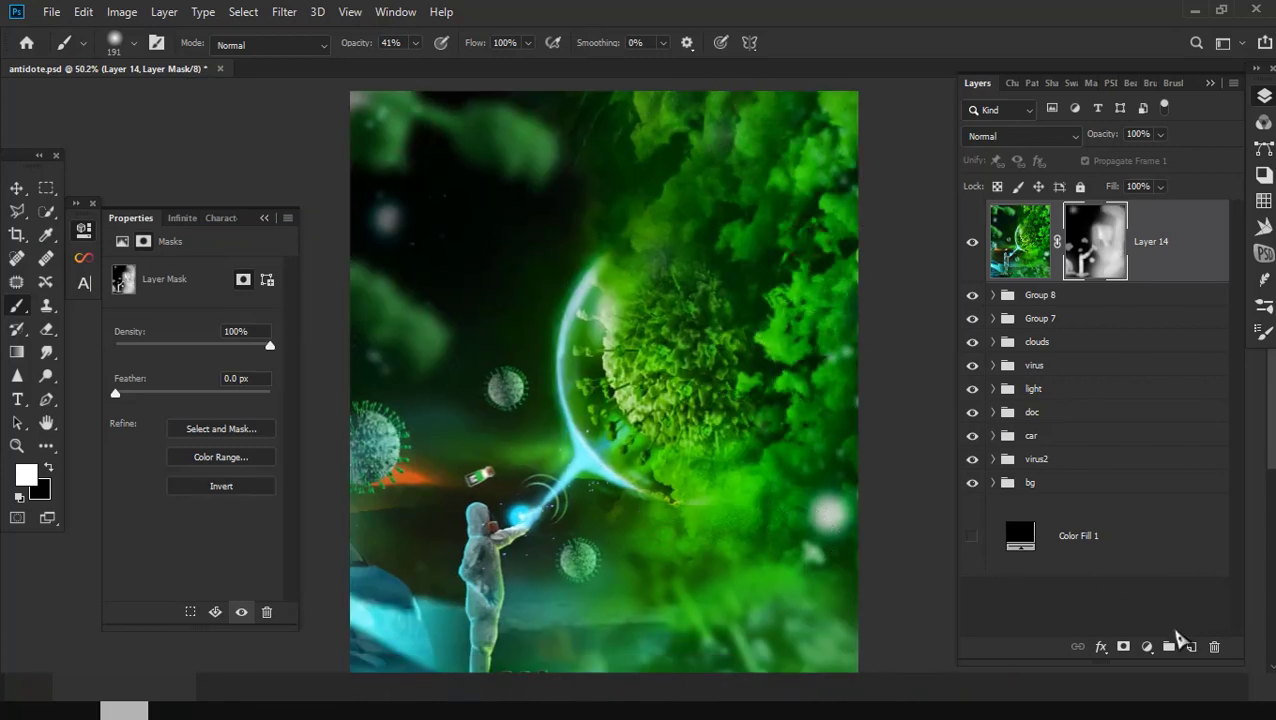
# Step: Add a Brightness/Contrast layer at Brightness -30, Contrast 62 and invert its mask to black
pyautogui.click(1146, 647)
pyautogui.click(1050, 382)
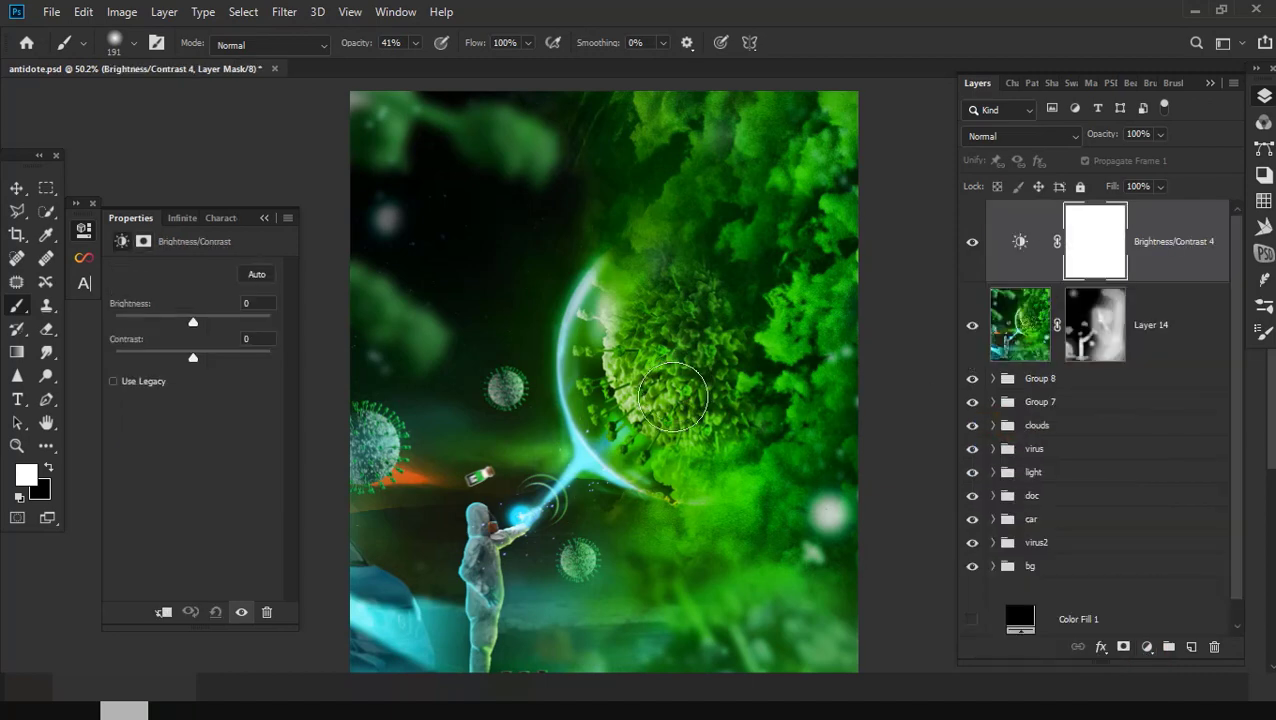
pyautogui.moveTo(238, 355); pyautogui.dragTo(175, 330)
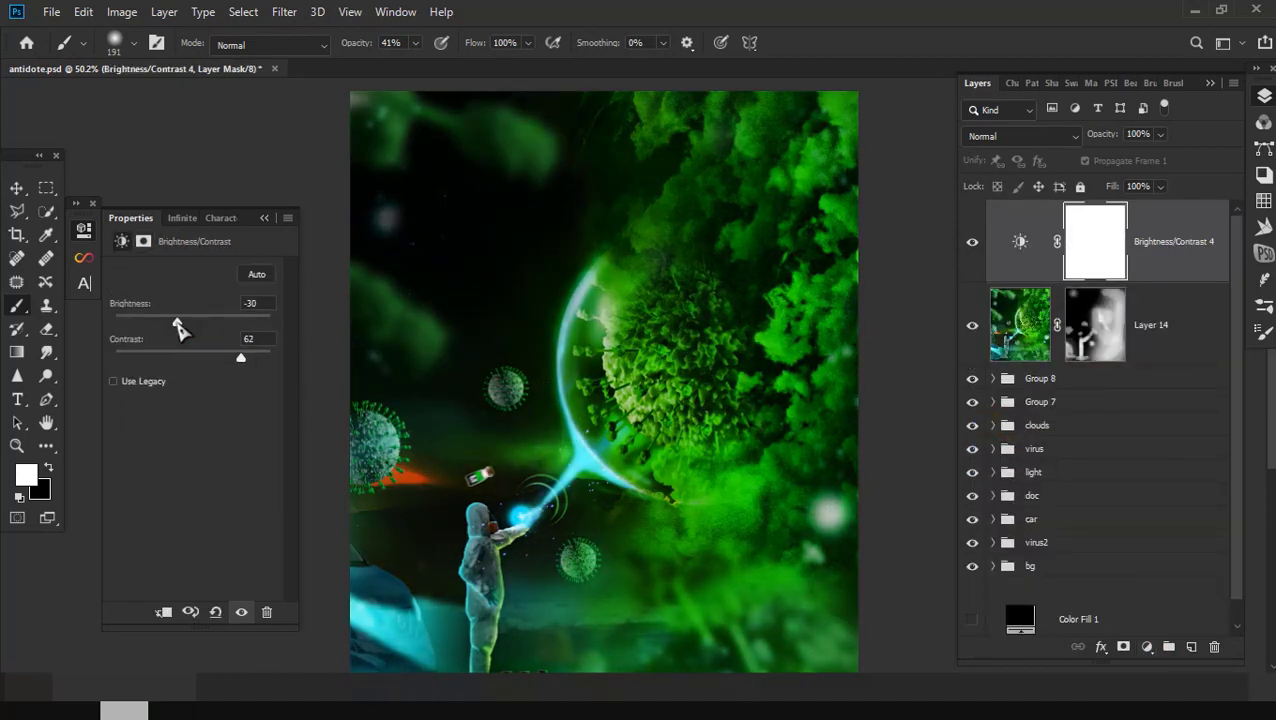
pyautogui.hotkey('ctrl', 'i')
# Step: With a 497 px soft brush, paint the adjustment onto the right side and right-side clouds
pyautogui.rightClick(500, 320)
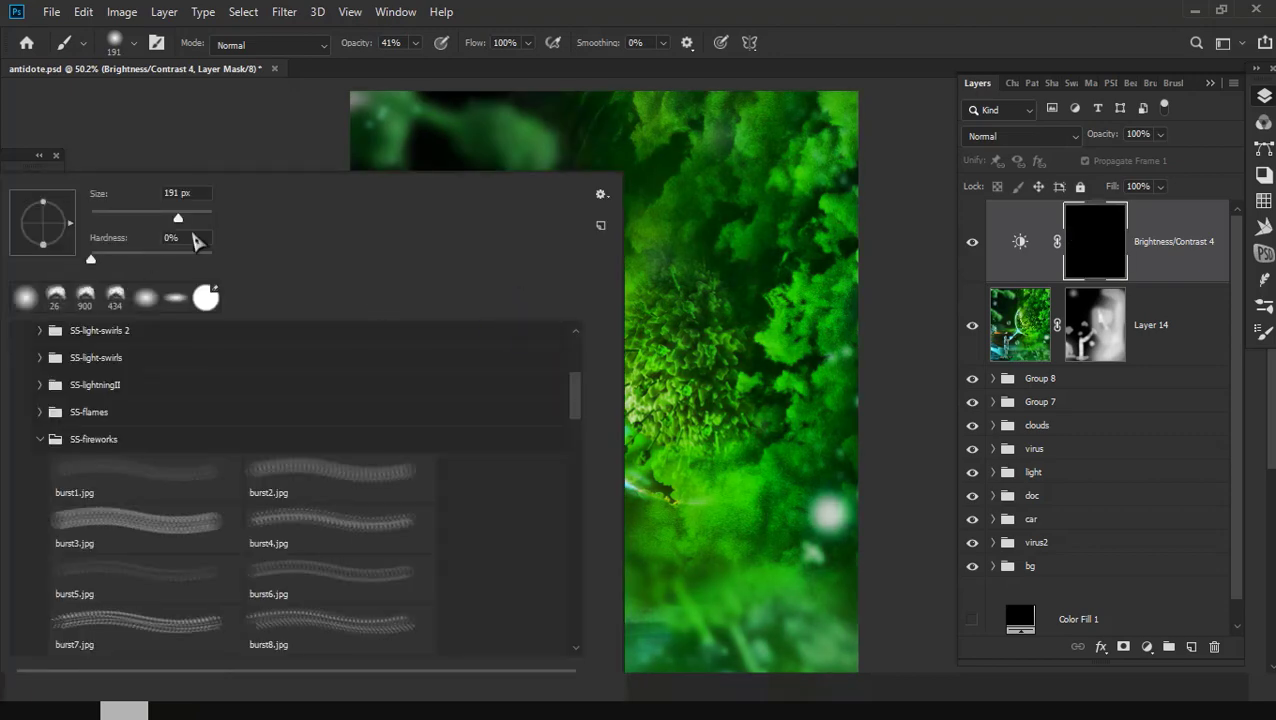
pyautogui.moveTo(192, 218); pyautogui.dragTo(199, 218)
pyautogui.press('Return')
pyautogui.scroll(1, 806, 380)
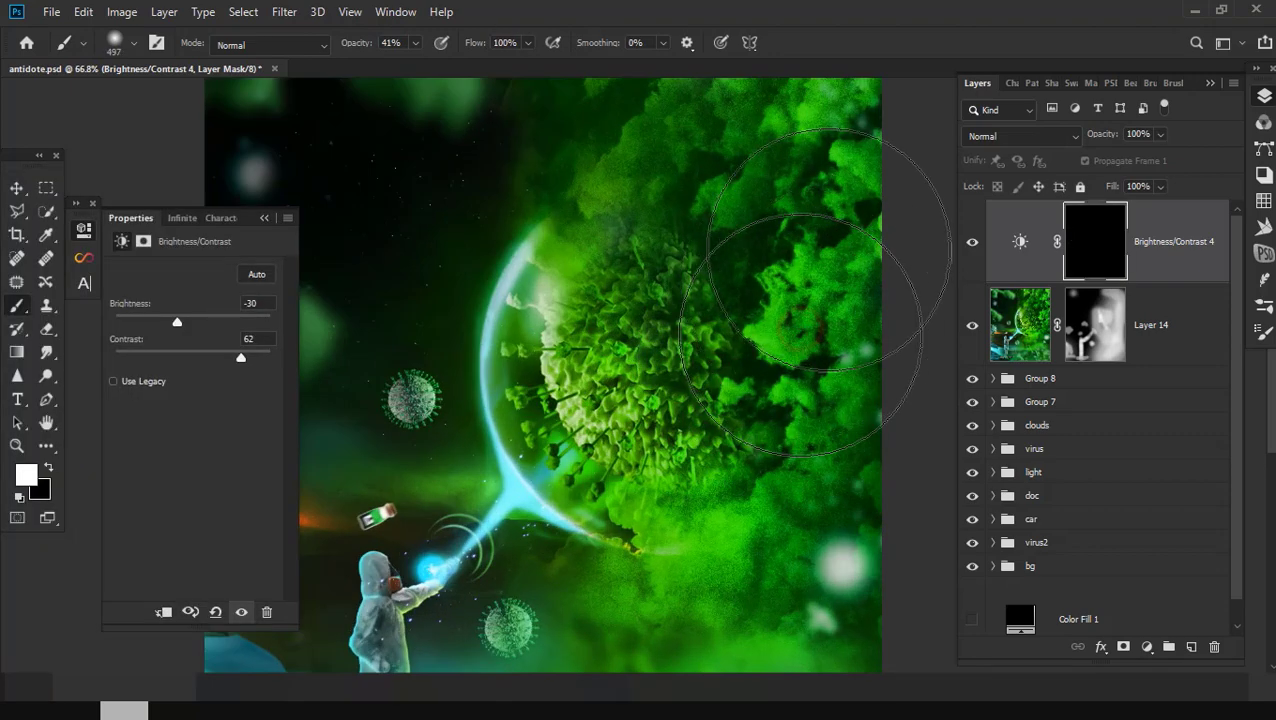
pyautogui.moveTo(784, 450); pyautogui.dragTo(712, 575)
pyautogui.moveTo(797, 171); pyautogui.dragTo(800, 180)
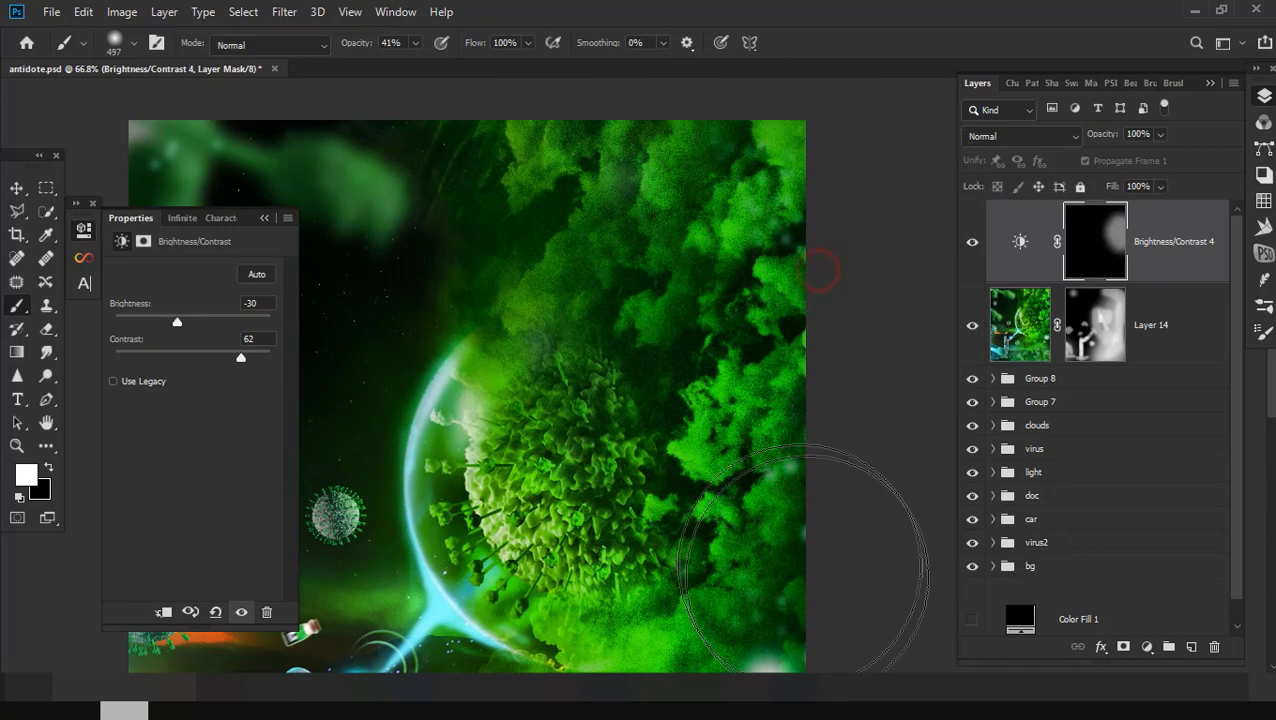
pyautogui.scroll(-3, 800, 411)
pyautogui.moveTo(800, 411); pyautogui.dragTo(660, 590)
pyautogui.scroll(-2, 700, 600)
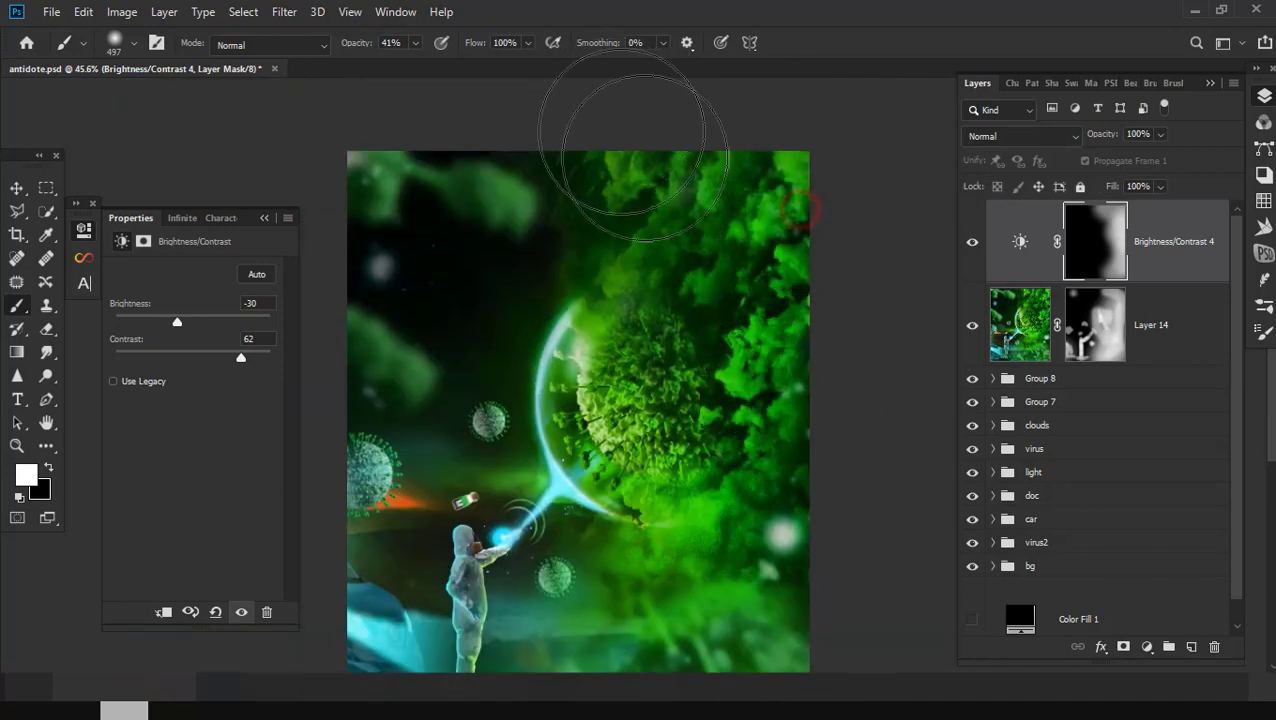
# Step: Extend it over the lower right, lower-left ground and green clouds, then add empty Layer 15
pyautogui.moveTo(706, 128); pyautogui.dragTo(722, 579)
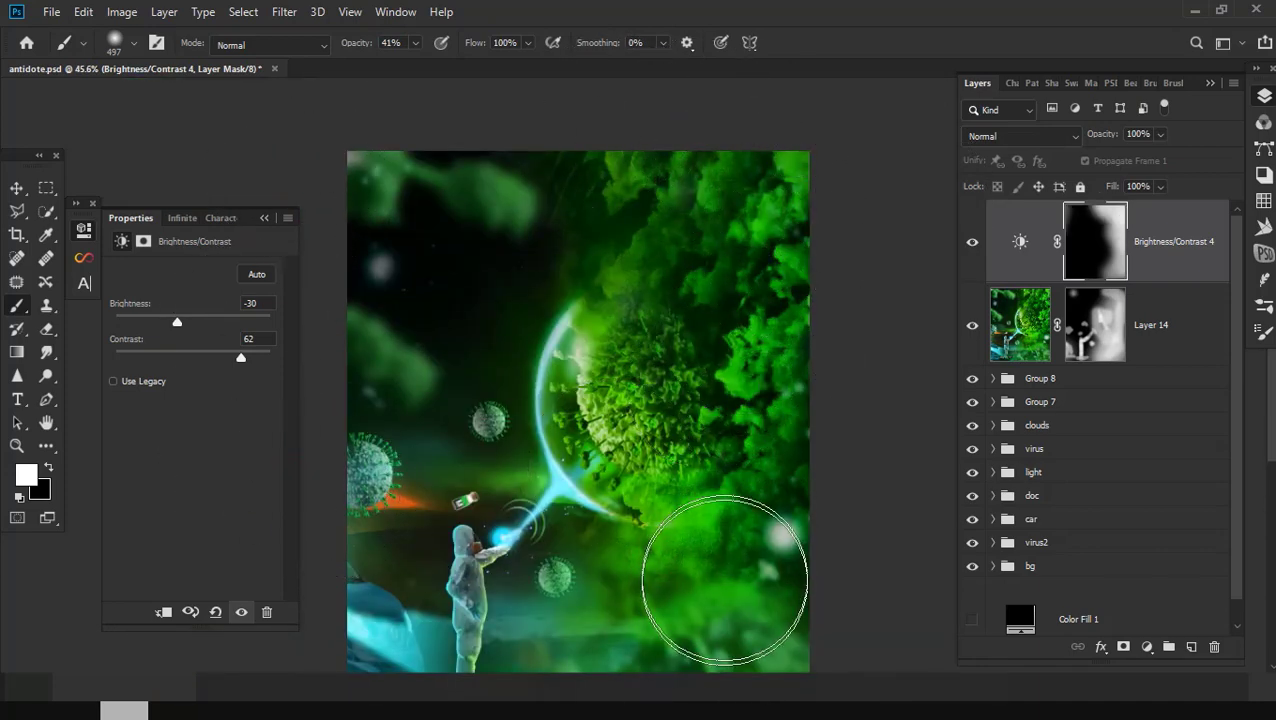
pyautogui.scroll(-3, 774, 312)
pyautogui.scroll(1, 660, 520)
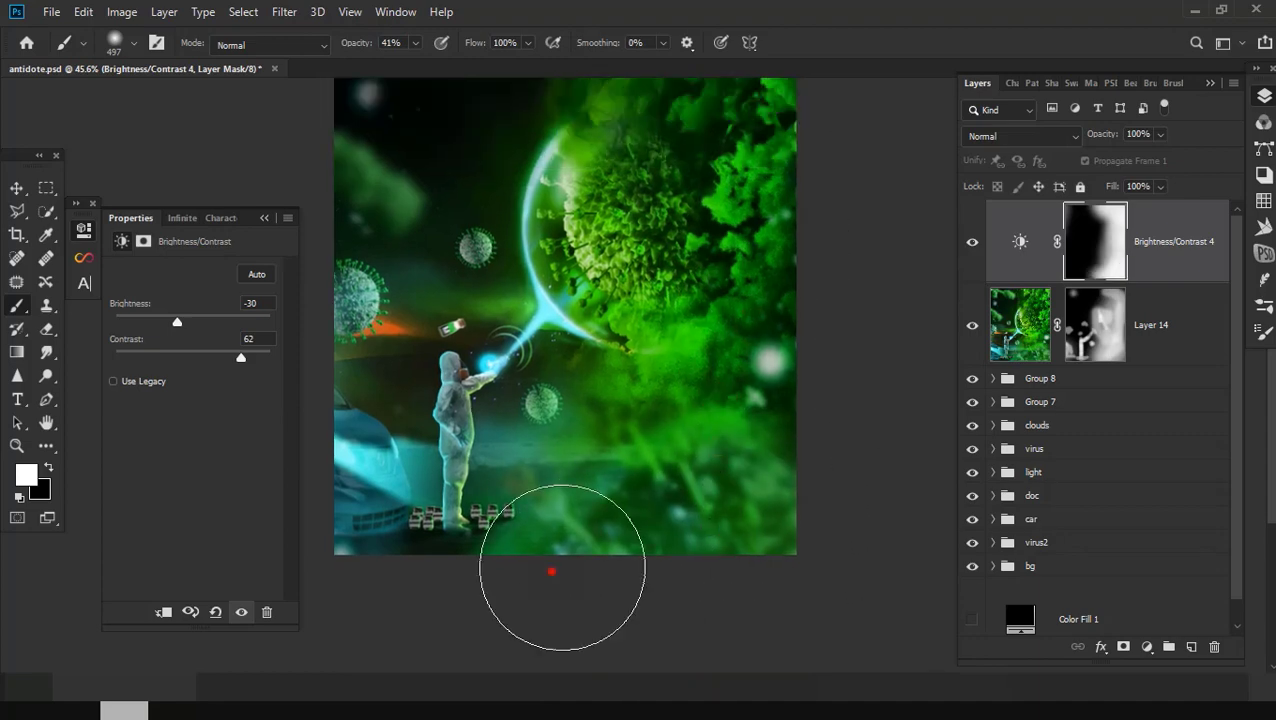
pyautogui.moveTo(326, 507); pyautogui.dragTo(450, 590)
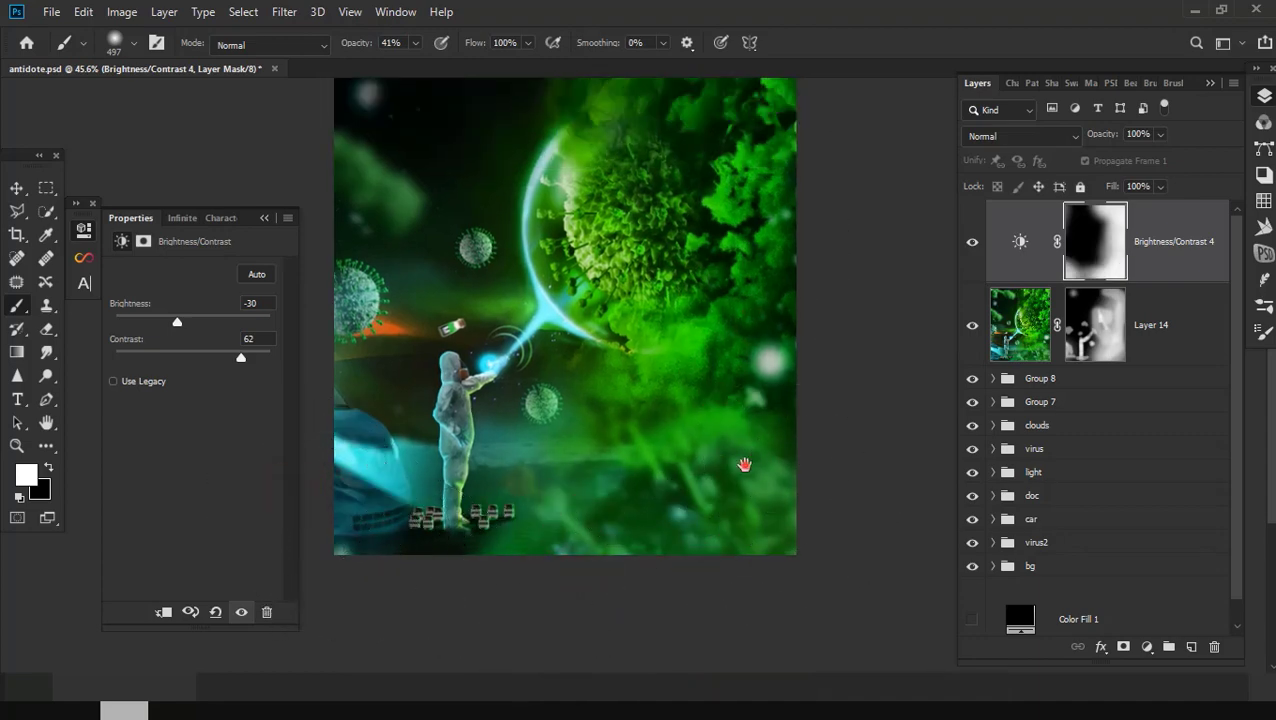
pyautogui.scroll(1, 743, 464)
pyautogui.moveTo(737, 600); pyautogui.dragTo(706, 501)
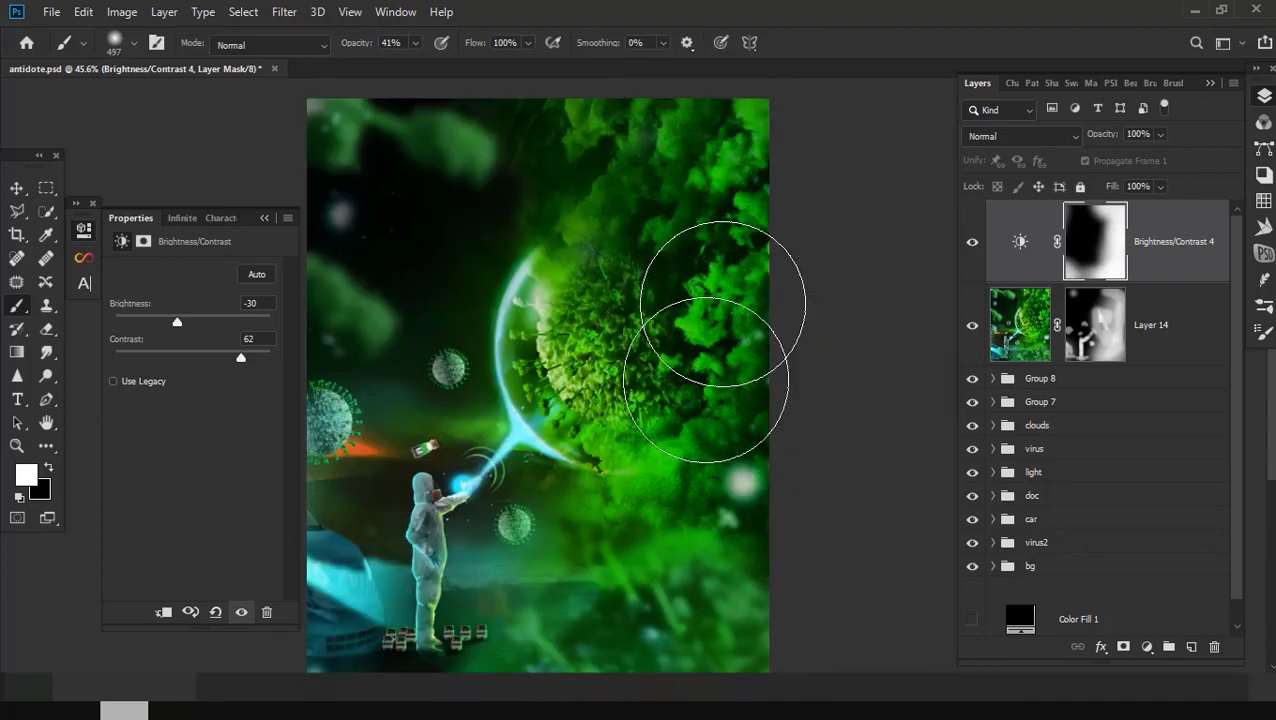
pyautogui.scroll(-1, 706, 501)
pyautogui.scroll(2, 800, 530)
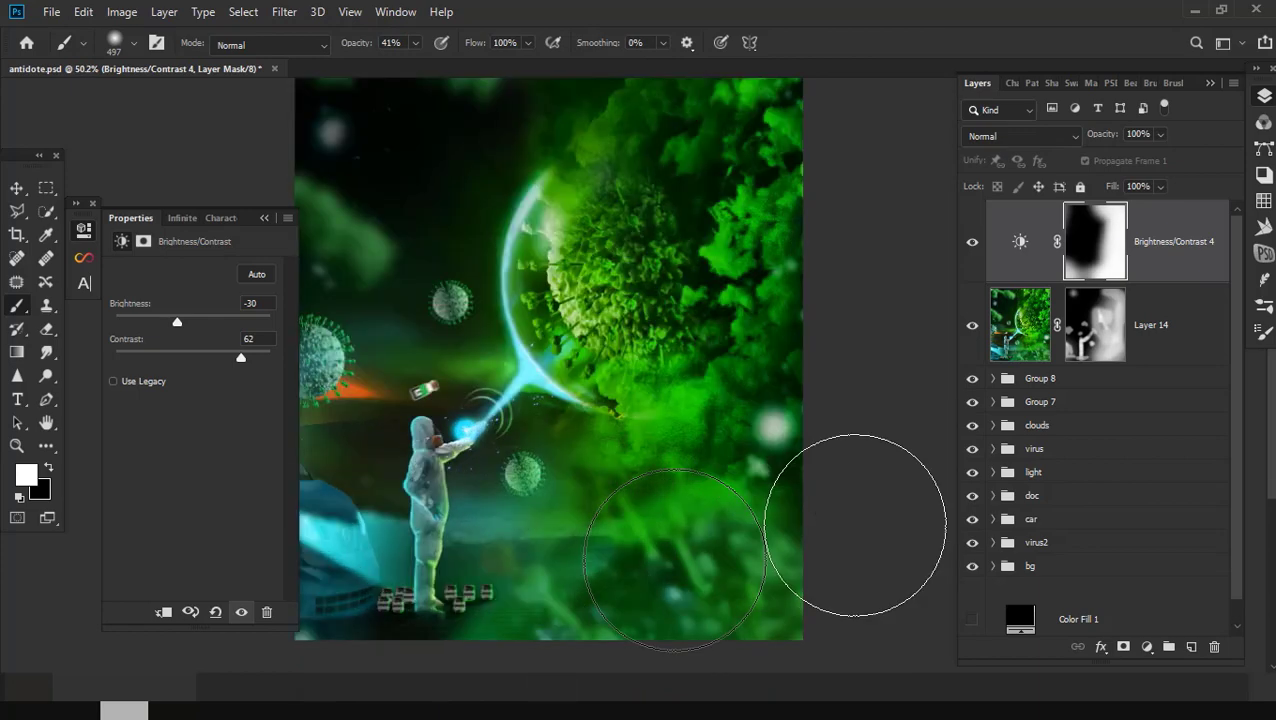
pyautogui.click(1191, 647)
# Step: Fill Layer 15 with a merged copy of the whole composite using Image > Apply Image
pyautogui.click(121, 11)
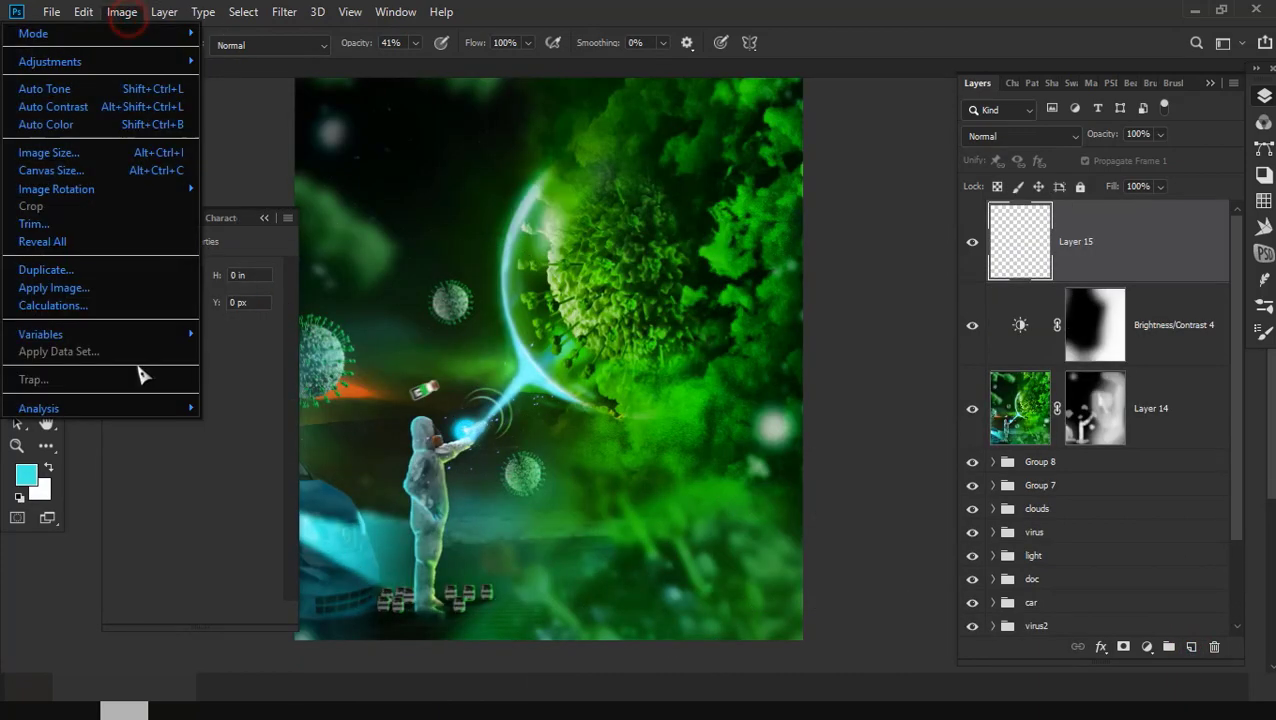
pyautogui.click(88, 287)
pyautogui.click(795, 199)
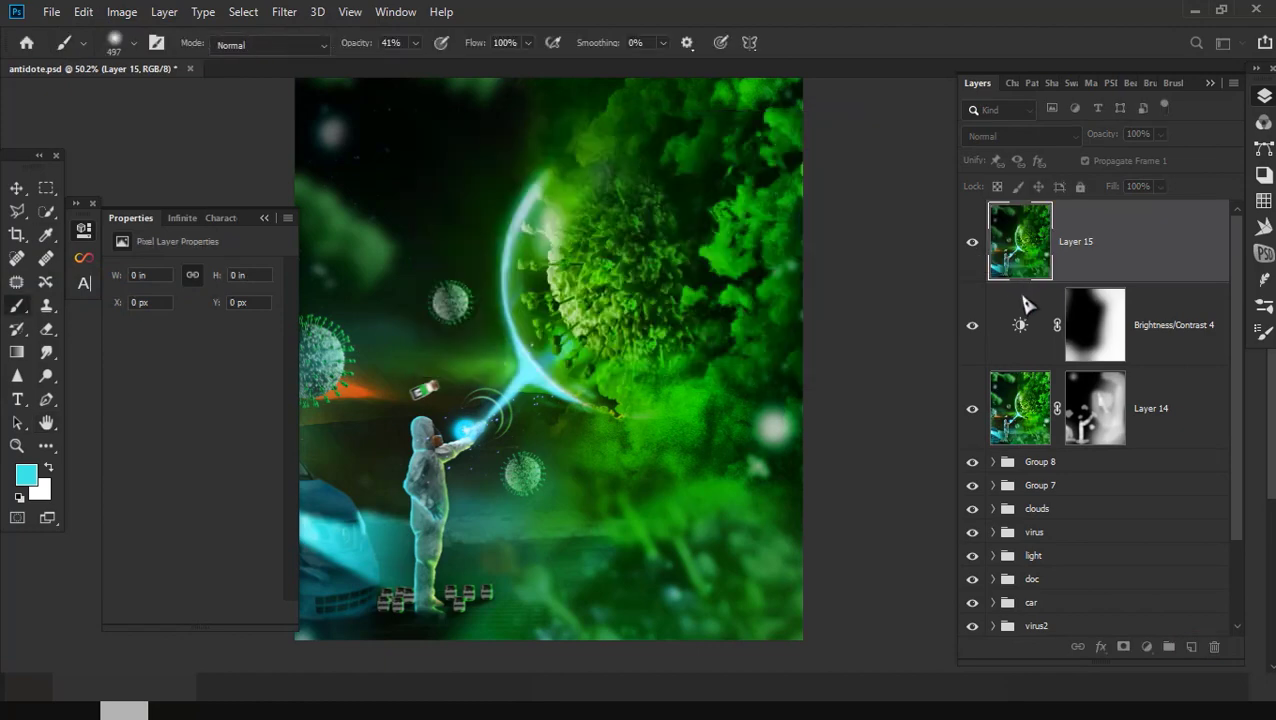
# Step: Send Layer 15 to Filter > Exposure Software > Exposure X5 for grading
pyautogui.scroll(-2, 790, 620)
pyautogui.scroll(1, 654, 429)
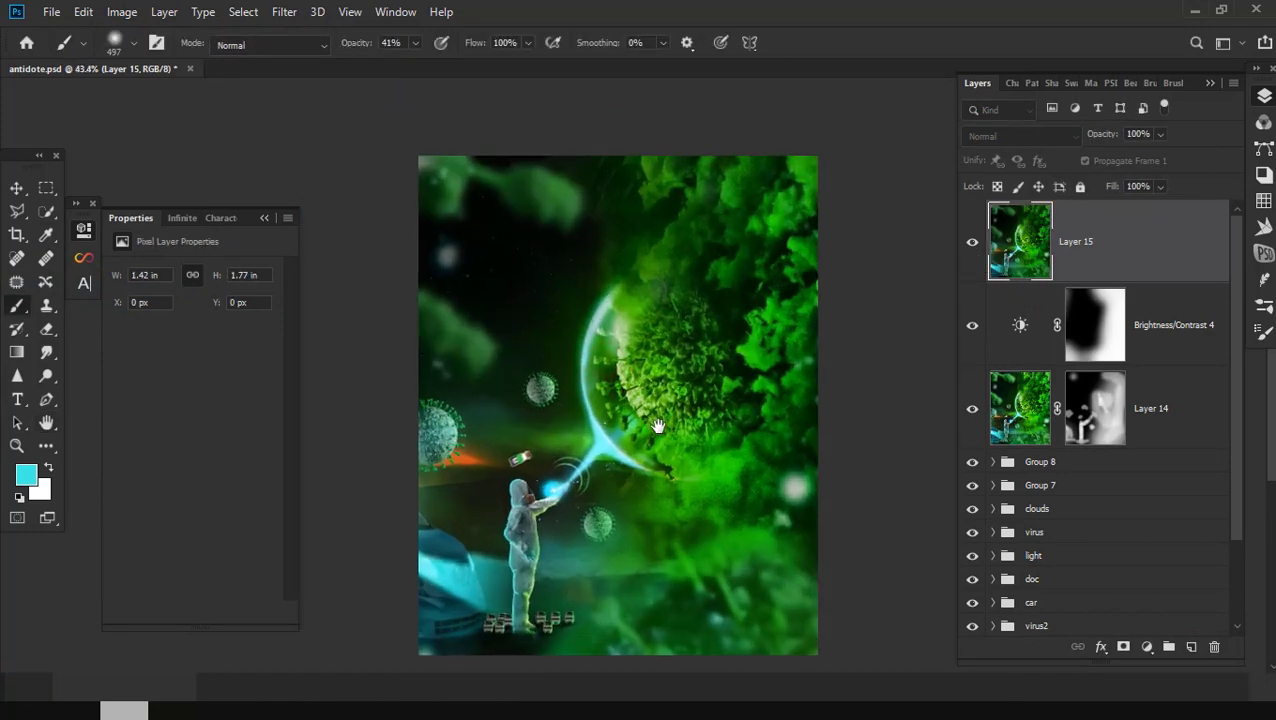
pyautogui.scroll(1, 659, 561)
pyautogui.scroll(-2, 520, 326)
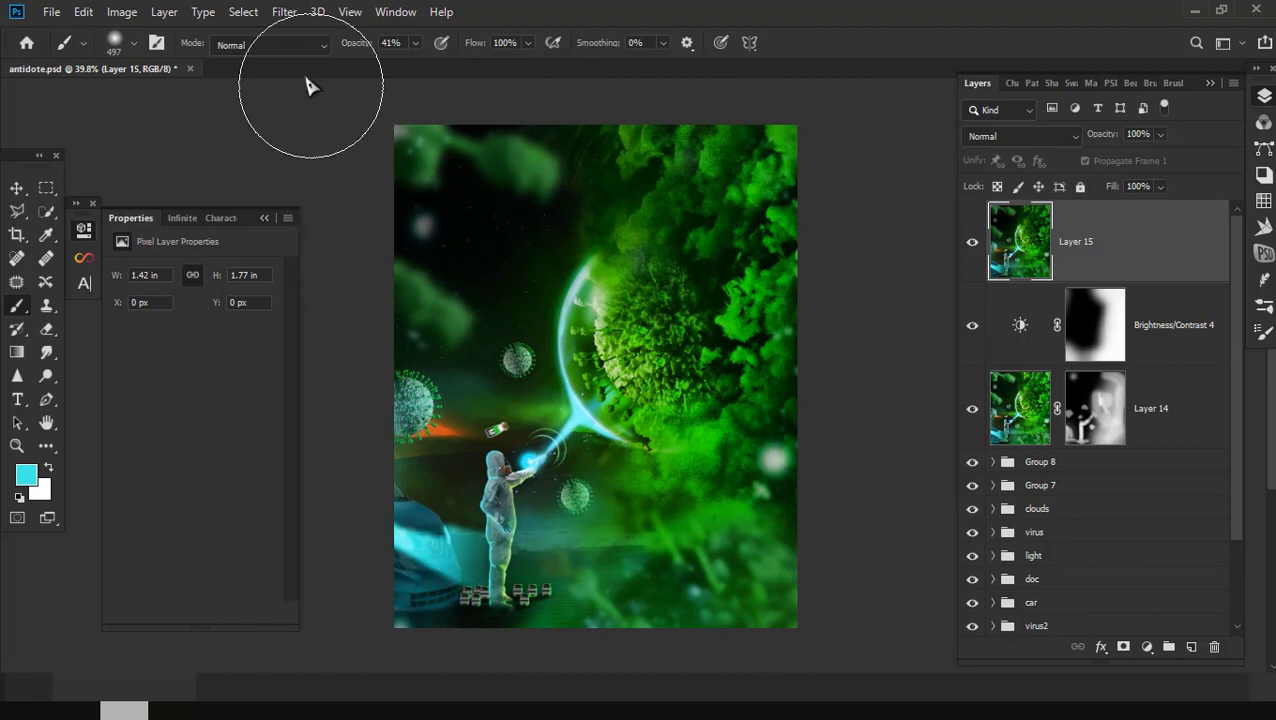
pyautogui.click(284, 11)
pyautogui.moveTo(83, 441)
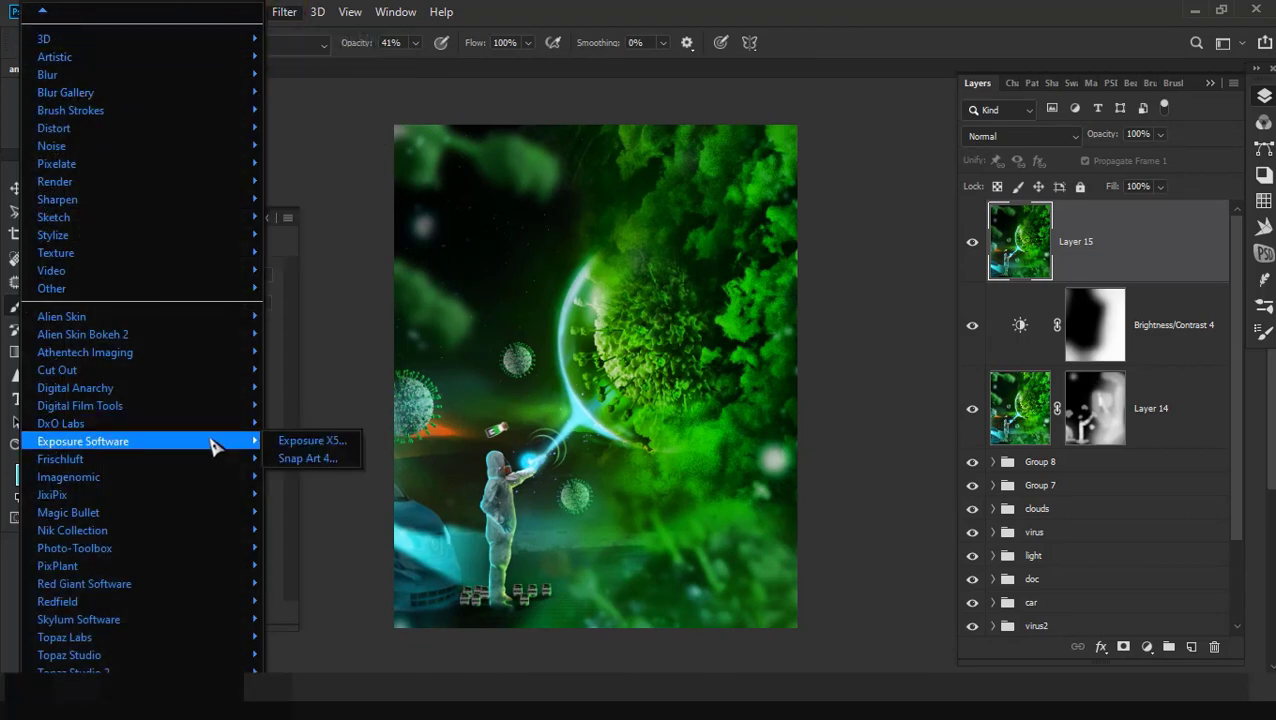
pyautogui.click(305, 441)
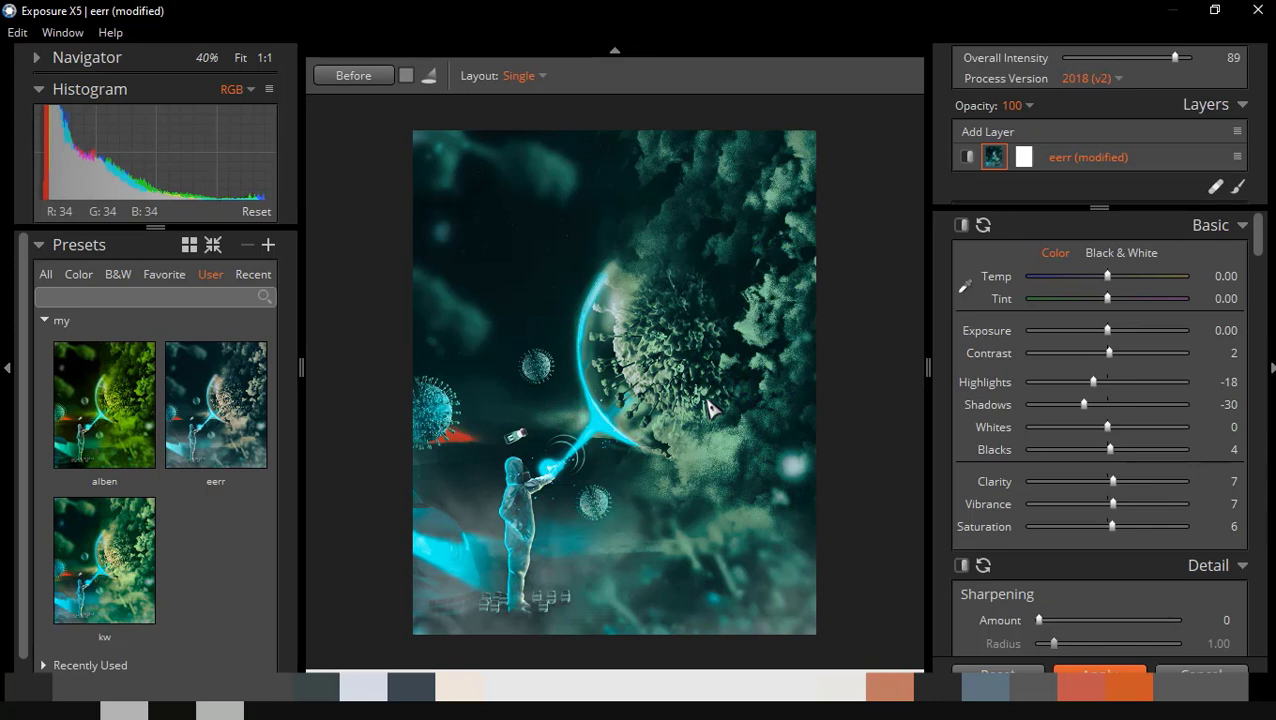
# Step: Preview the alben, kw and eerr user presets on the image
pyautogui.click(112, 434)
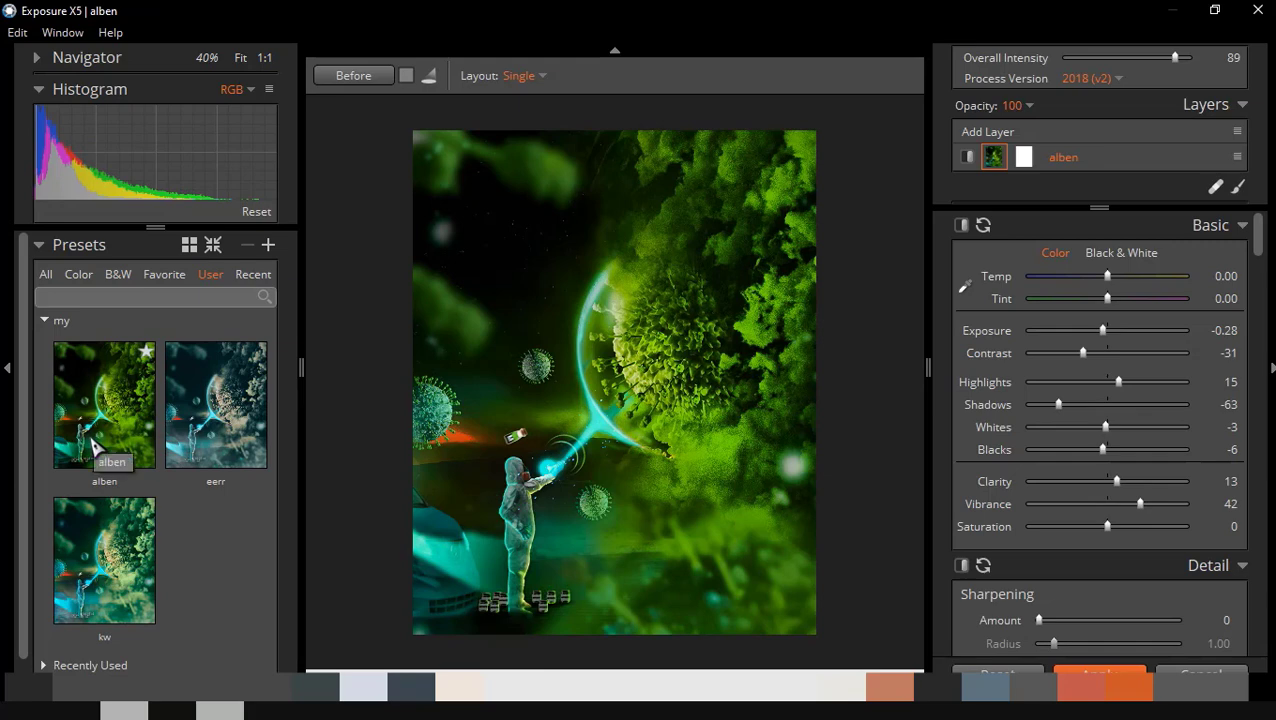
pyautogui.click(117, 556)
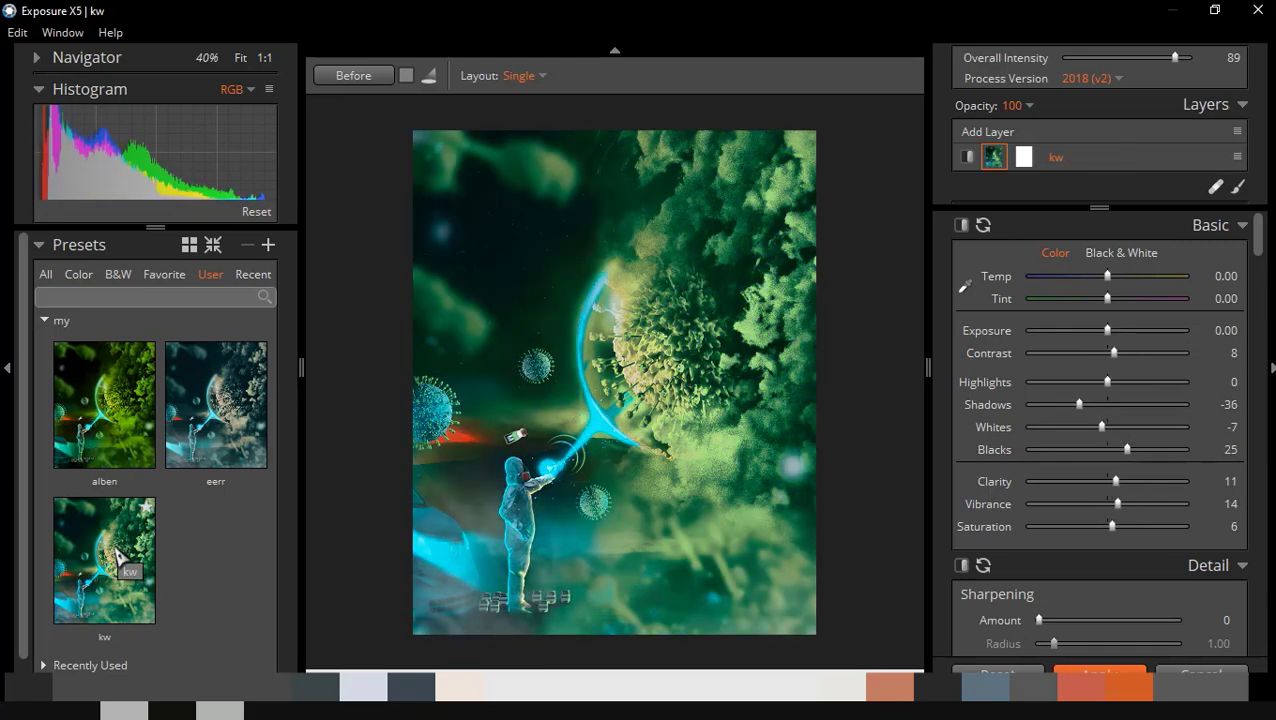
pyautogui.click(220, 446)
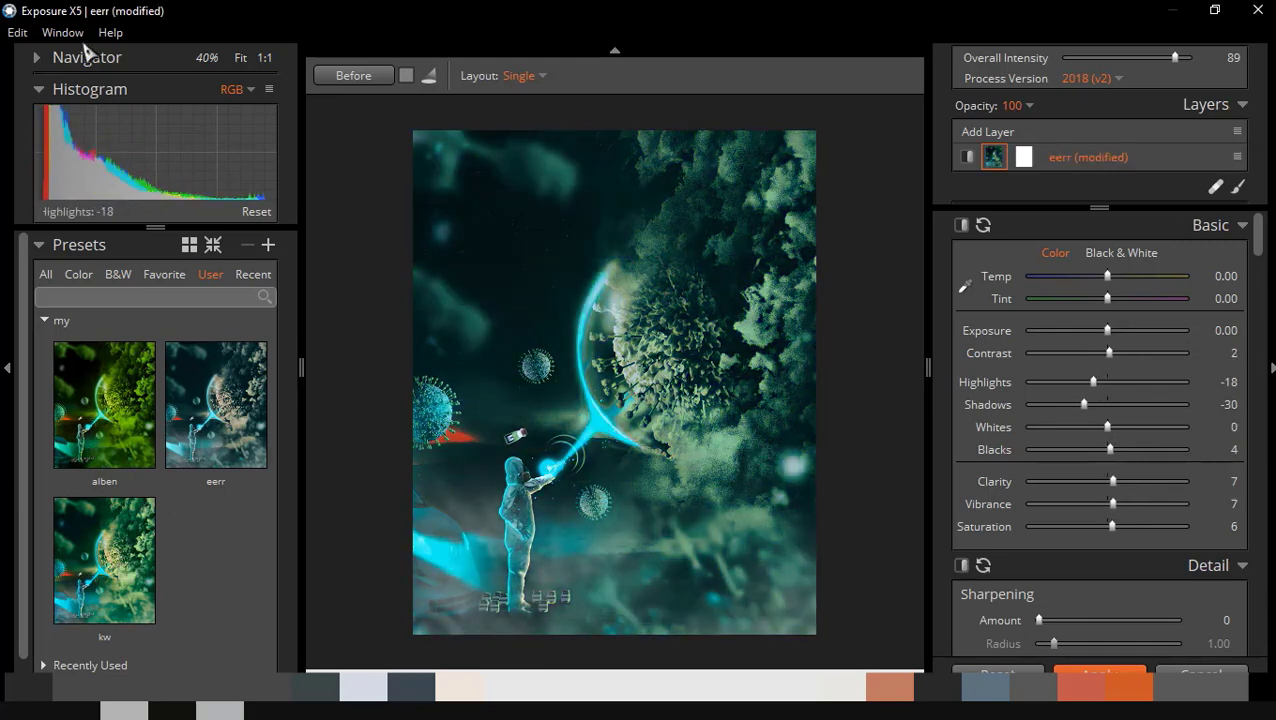
# Step: Reset the image to its unedited state and raise Highlights to 25
pyautogui.click(17, 32)
pyautogui.click(90, 122)
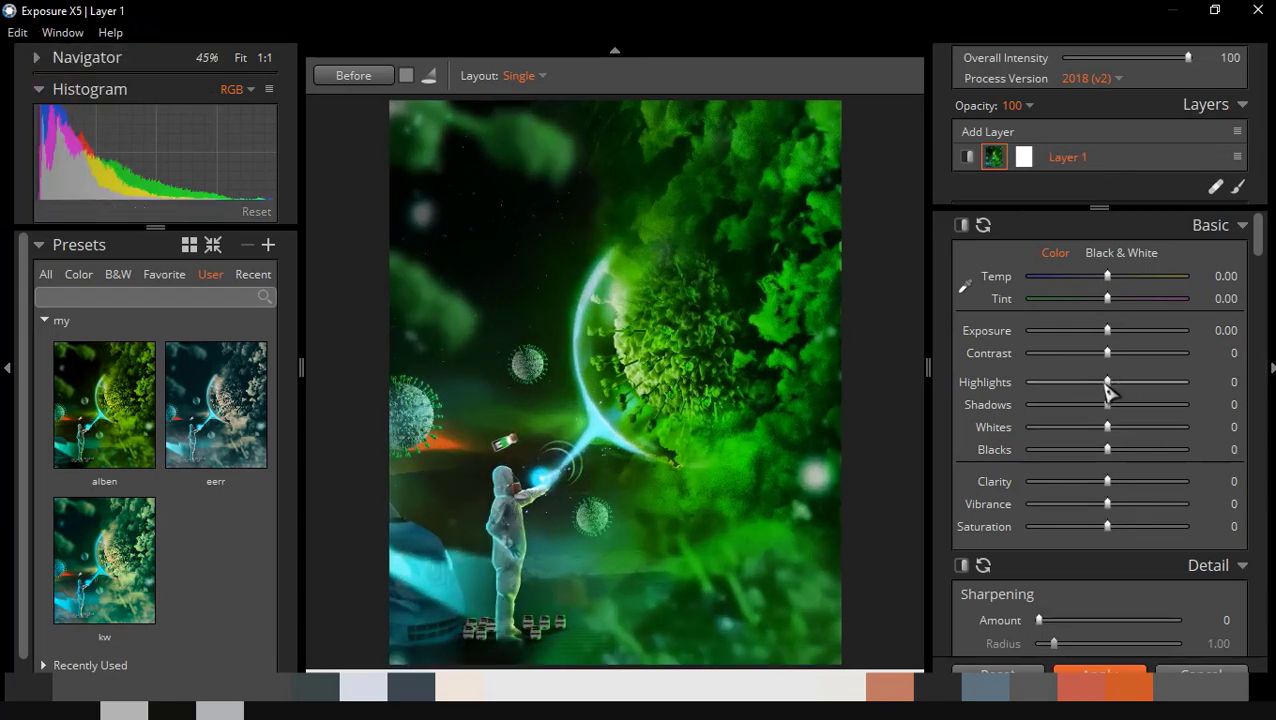
pyautogui.moveTo(1107, 384); pyautogui.dragTo(1129, 384)
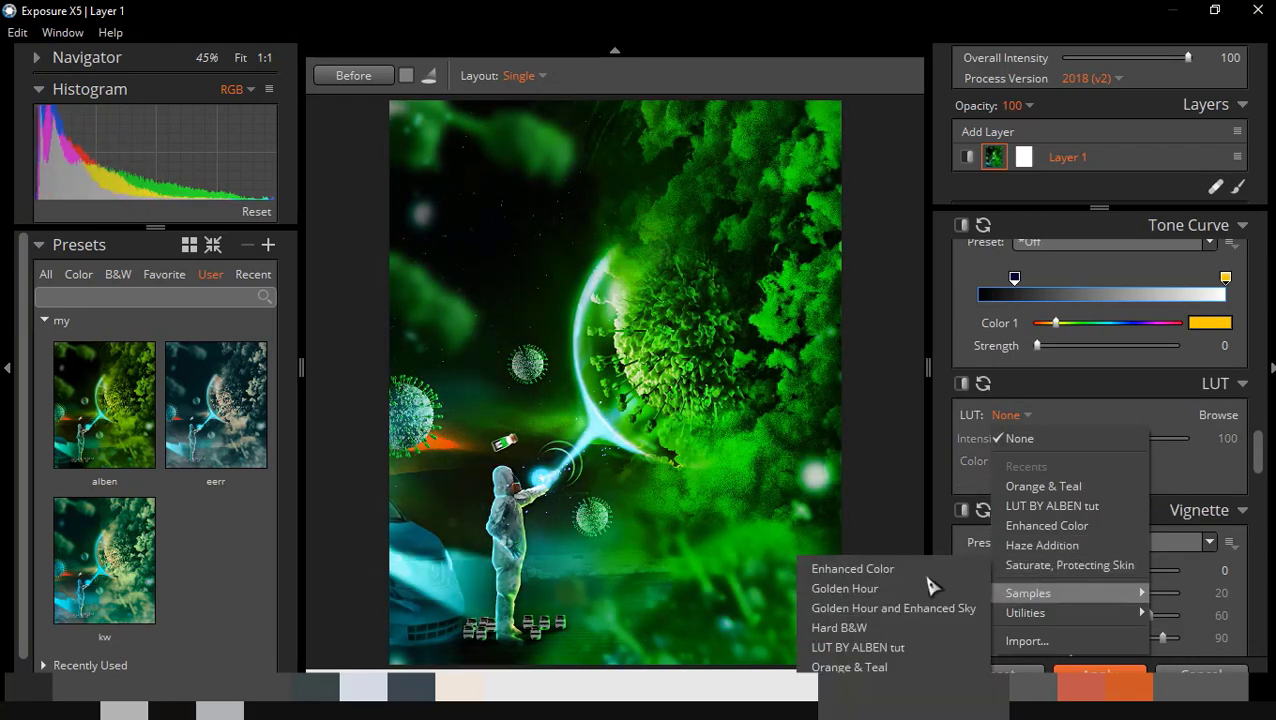
pyautogui.moveTo(1028, 593)
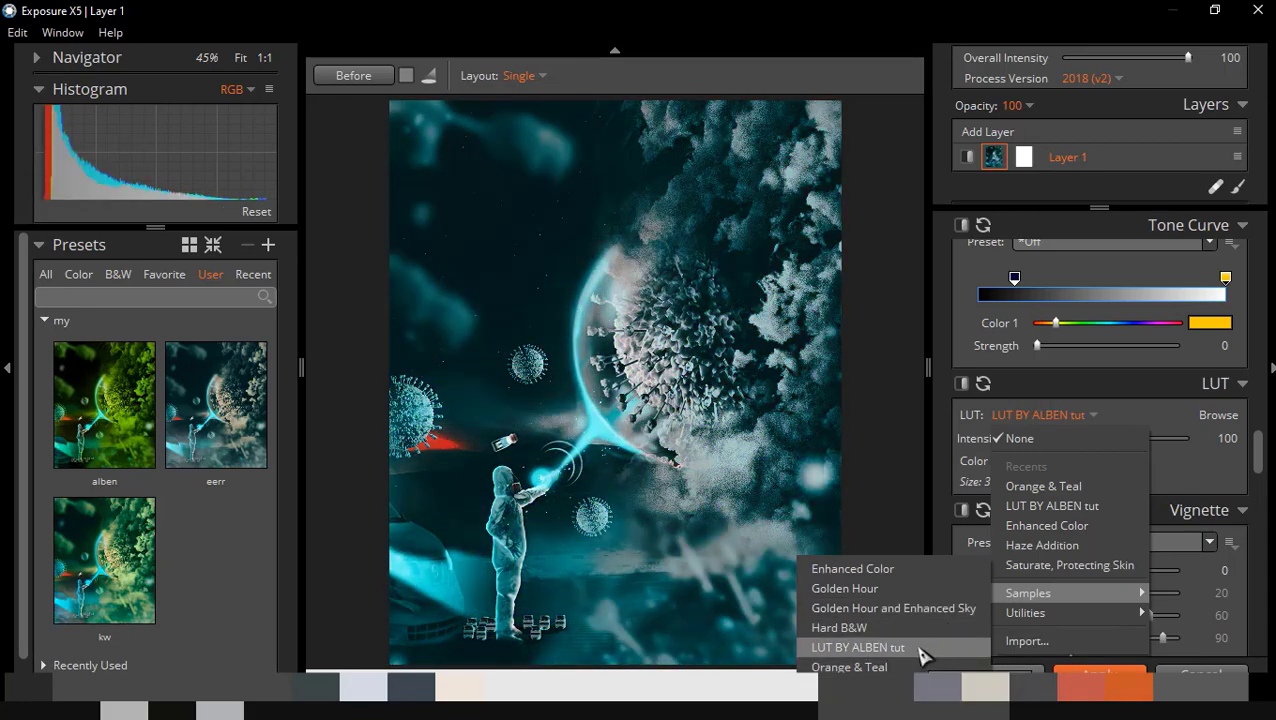
# Step: Apply the Enhanced Color LUT and shift the split-toning highlight colour toward cyan
pyautogui.click(933, 572)
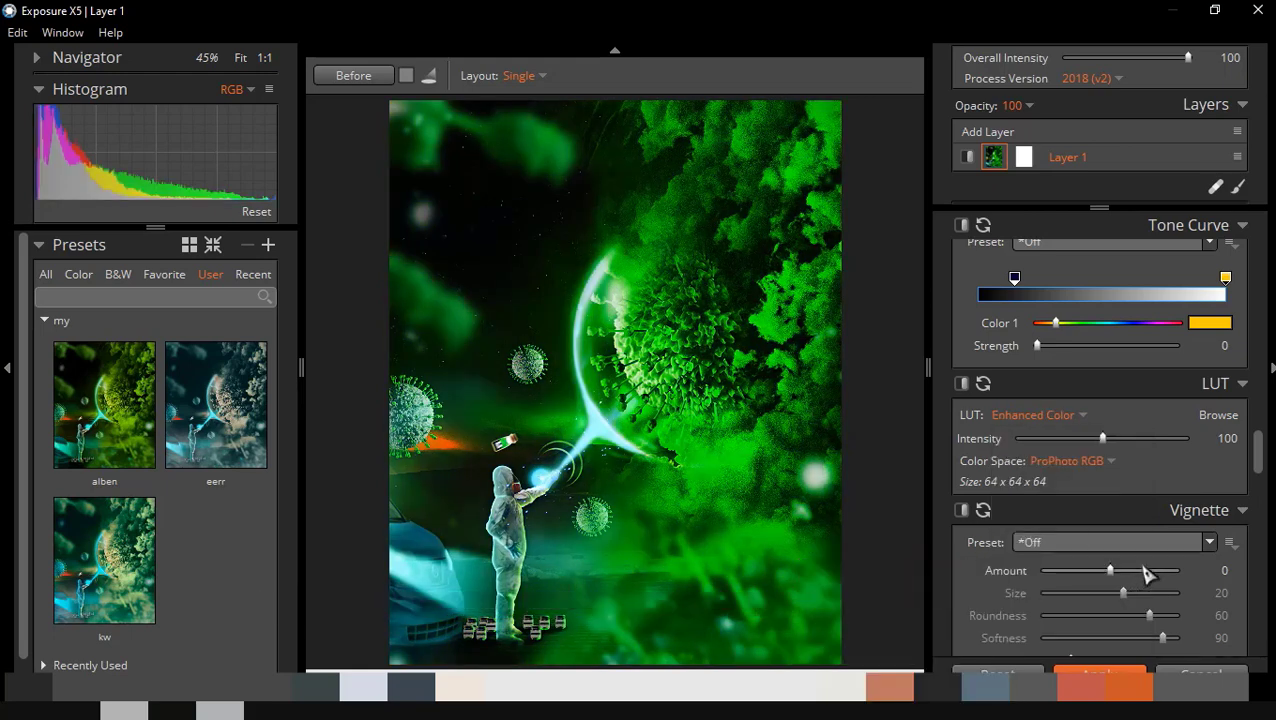
pyautogui.scroll(1, 1068, 400)
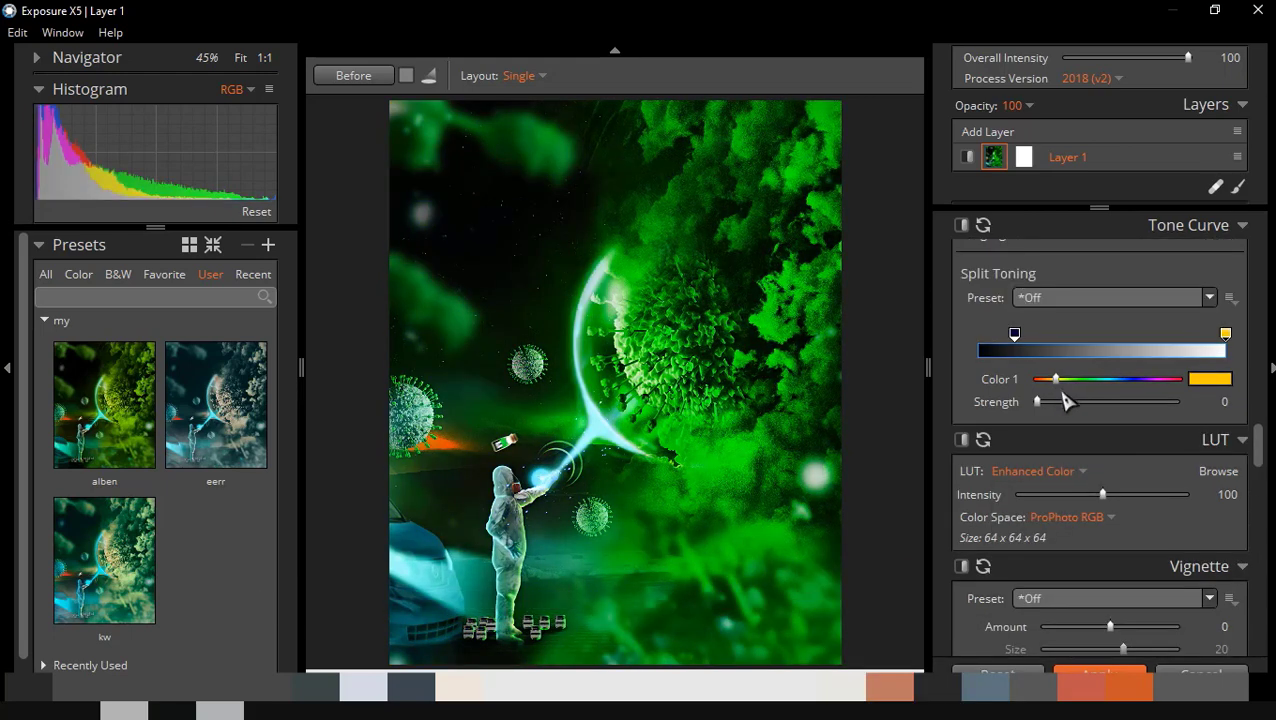
pyautogui.moveTo(1067, 382)
pyautogui.mouseDown()
pyautogui.moveTo(1125, 402)
pyautogui.moveTo(1083, 404)
pyautogui.mouseUp()
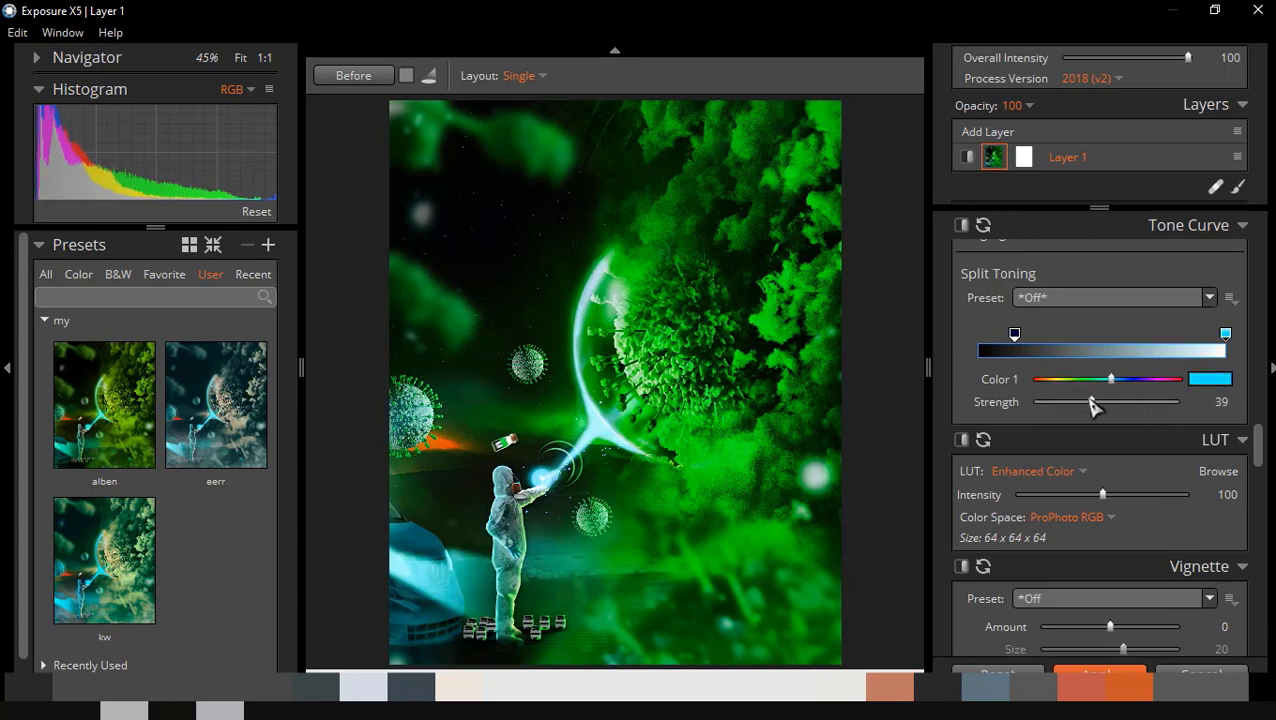
pyautogui.click(1064, 298)
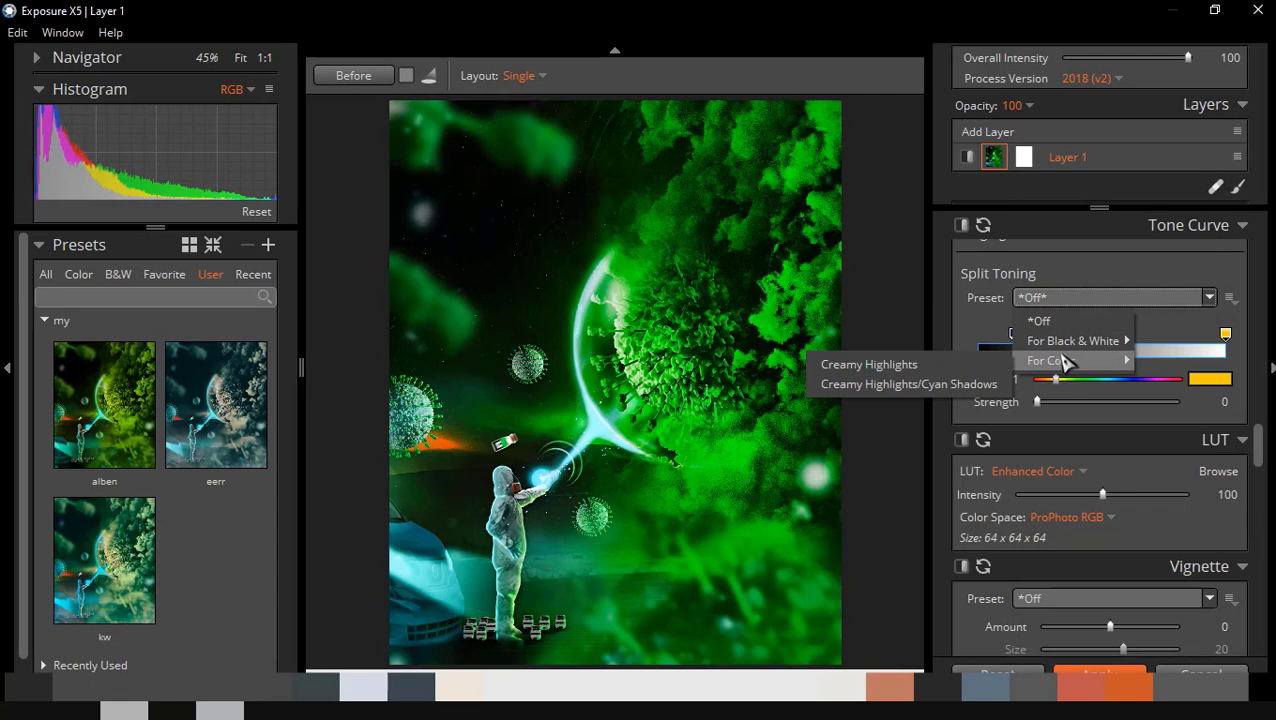
pyautogui.moveTo(1072, 341)
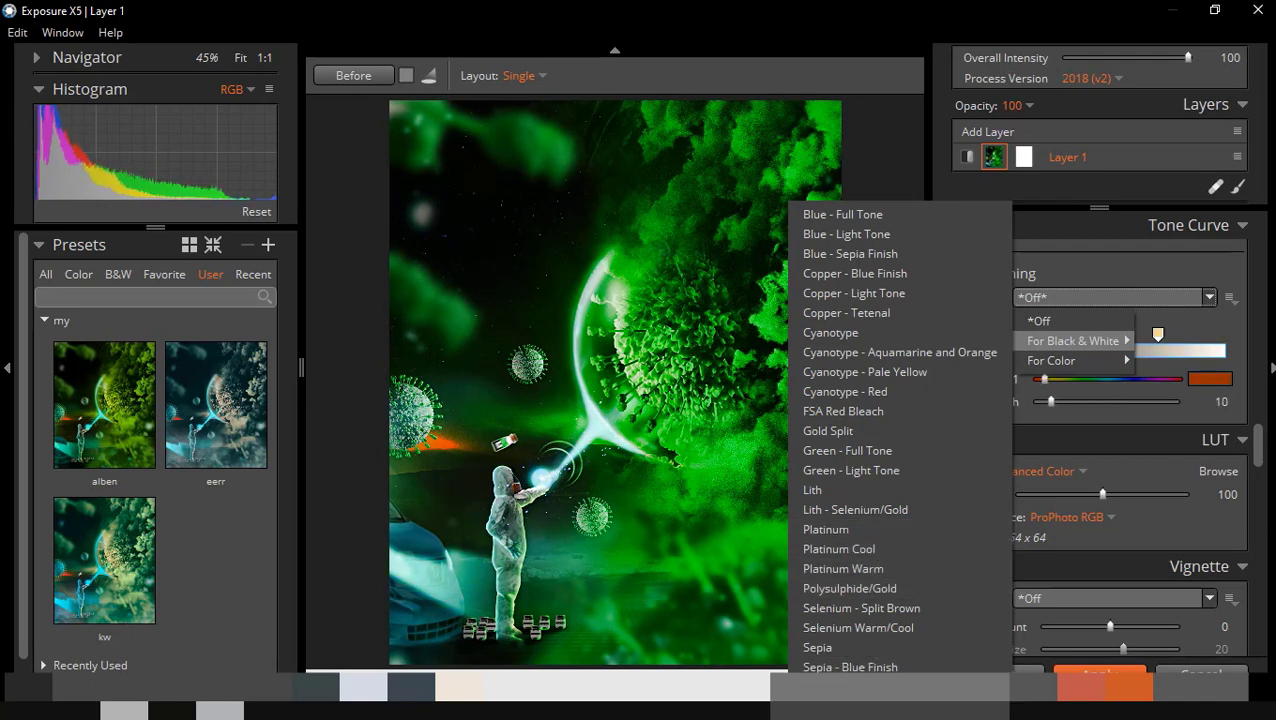
# Step: Set the Enhanced Color LUT's intensity to 65
pyautogui.scroll(5, 1262, 408)
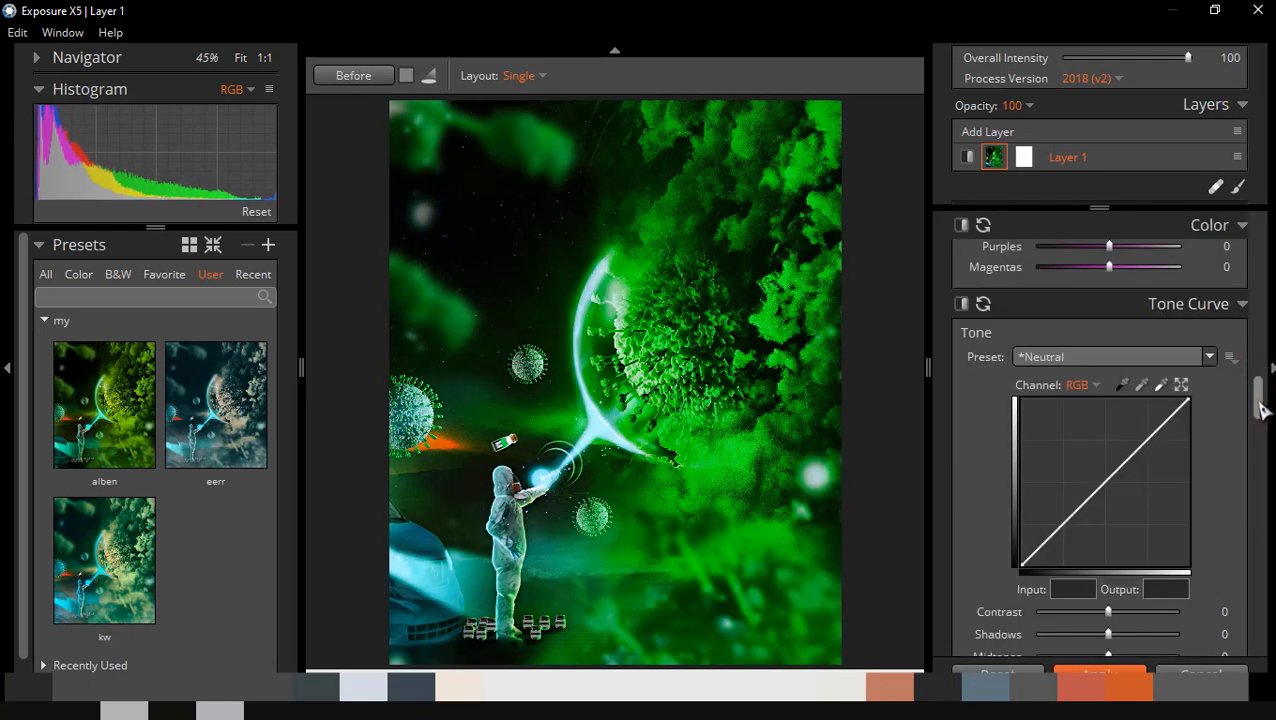
pyautogui.scroll(-3, 1031, 341)
pyautogui.scroll(-3, 1099, 450)
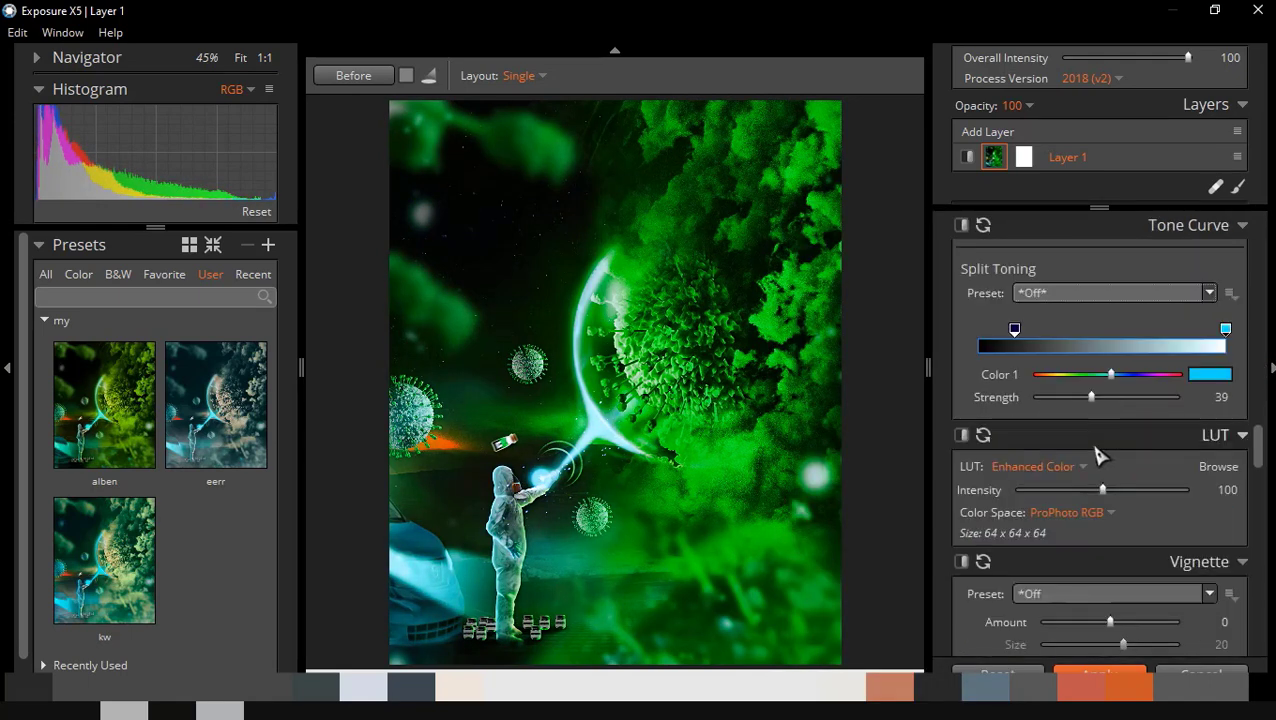
pyautogui.scroll(-3, 1105, 507)
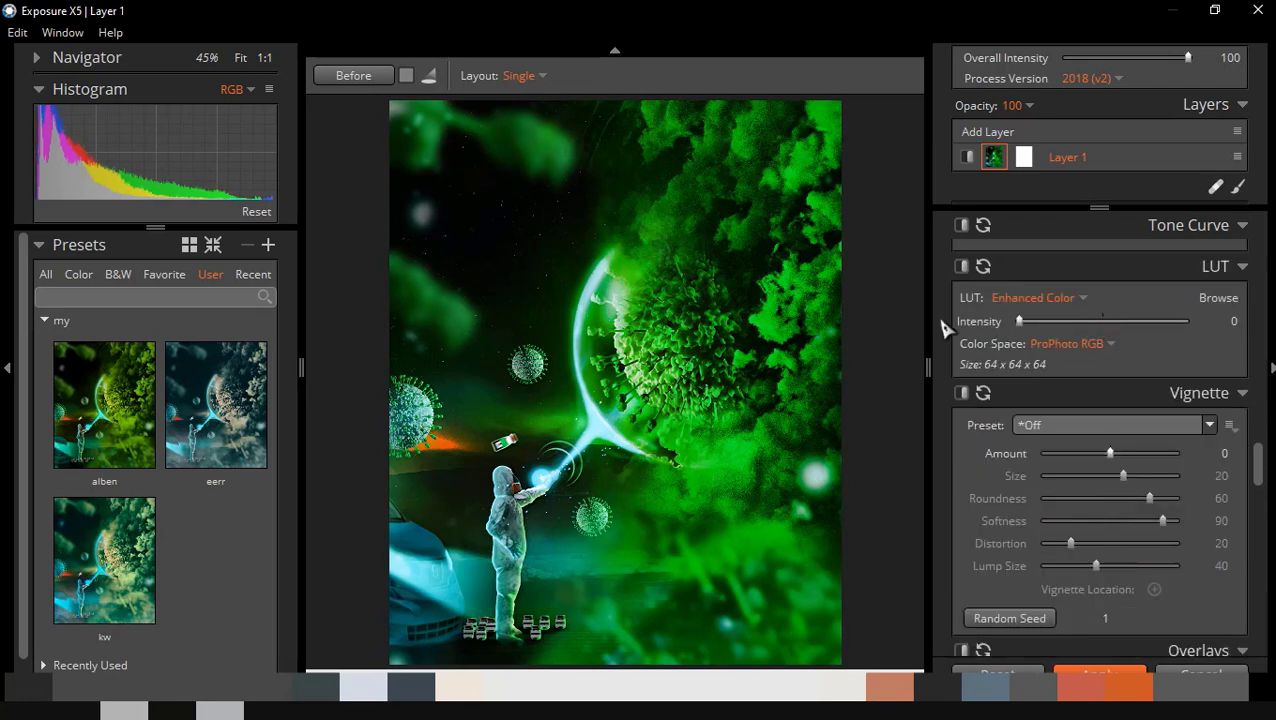
pyautogui.moveTo(944, 328); pyautogui.dragTo(1073, 321)
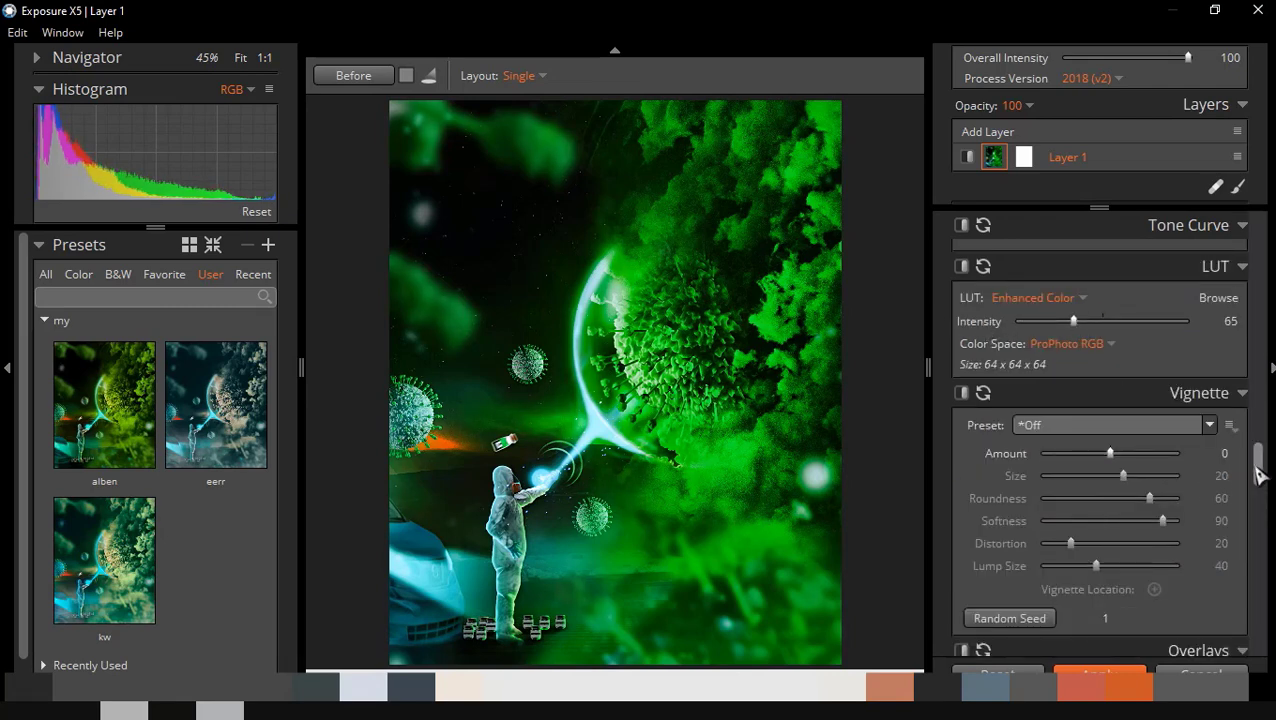
pyautogui.moveTo(1257, 455); pyautogui.dragTo(1268, 545)
# Step: Enable Light Effect and preview Cloudy Smoke, Bright Sun, Flare All Over Red, Out Of Focus Warm and Orange Haze
pyautogui.scroll(4, 1000, 450)
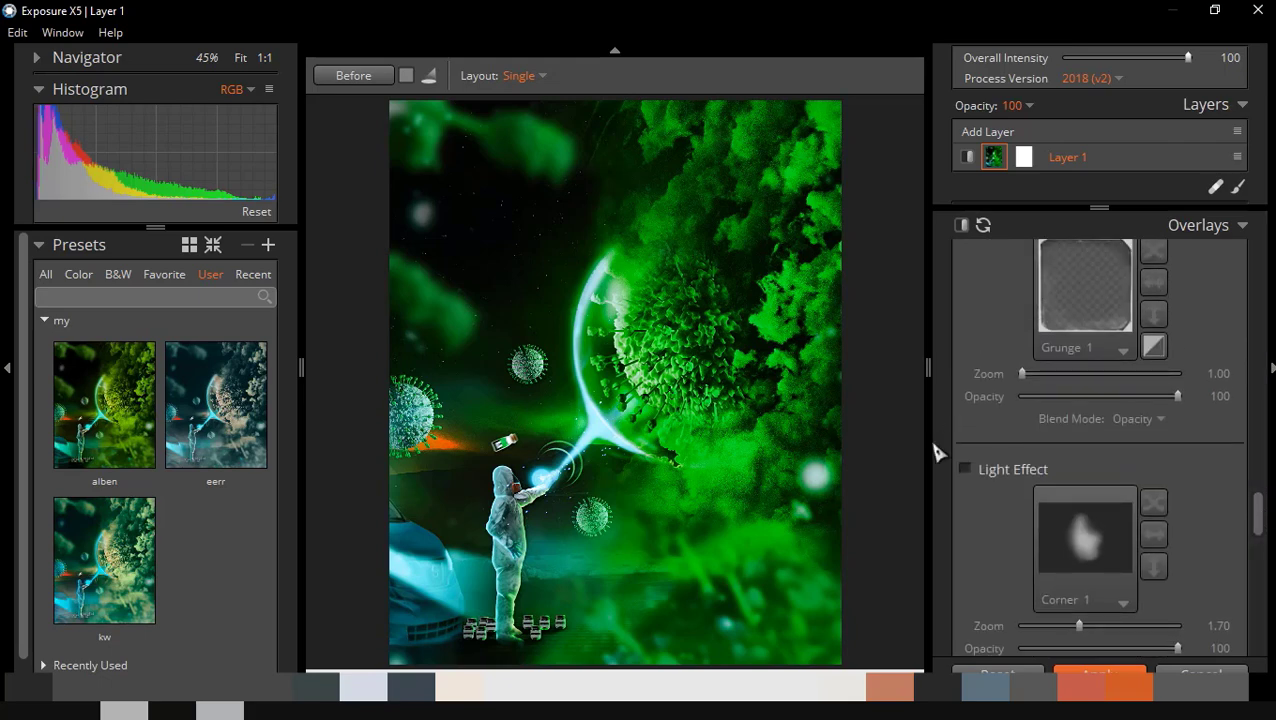
pyautogui.click(965, 466)
pyautogui.scroll(-3, 1012, 480)
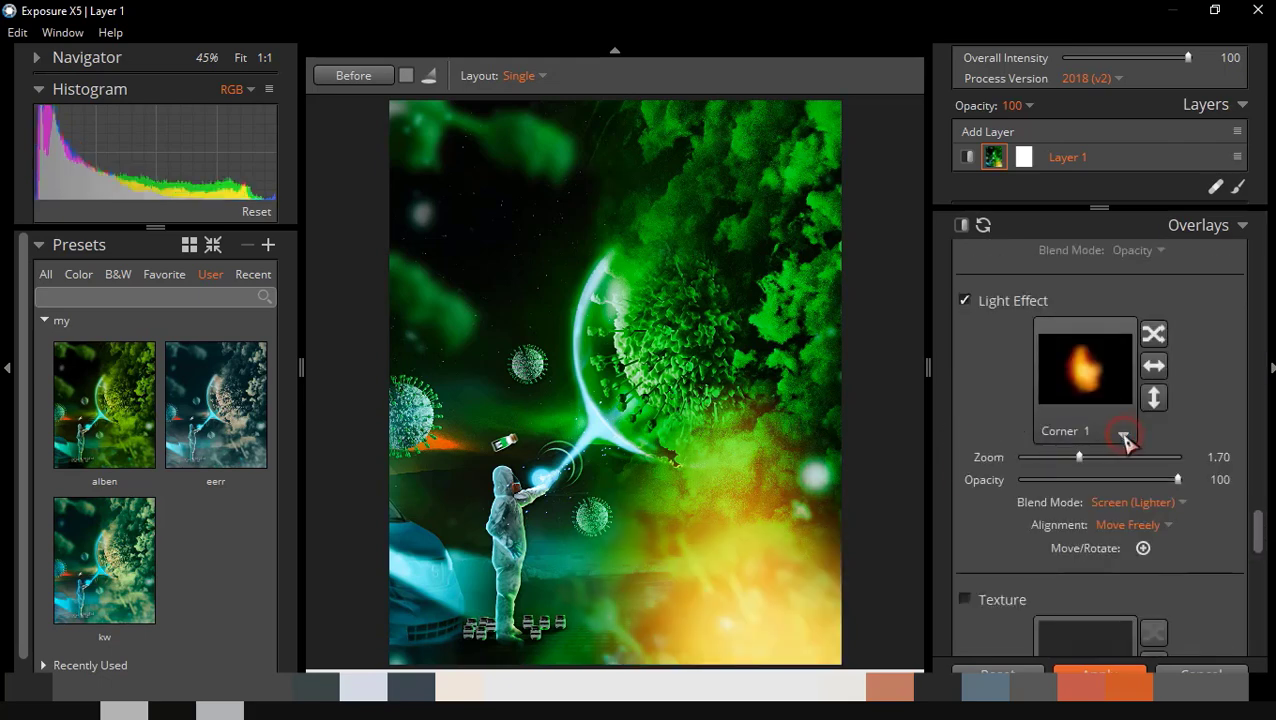
pyautogui.click(1097, 360)
pyautogui.click(854, 365)
pyautogui.click(868, 248)
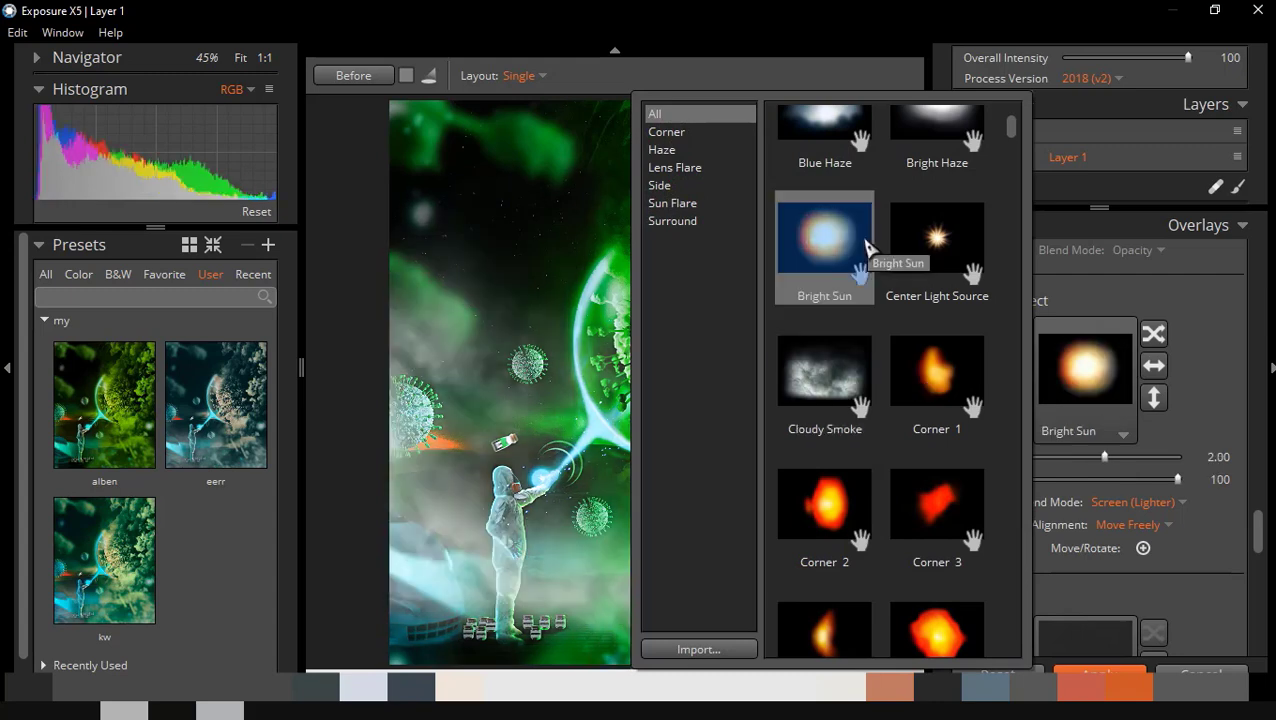
pyautogui.click(845, 395)
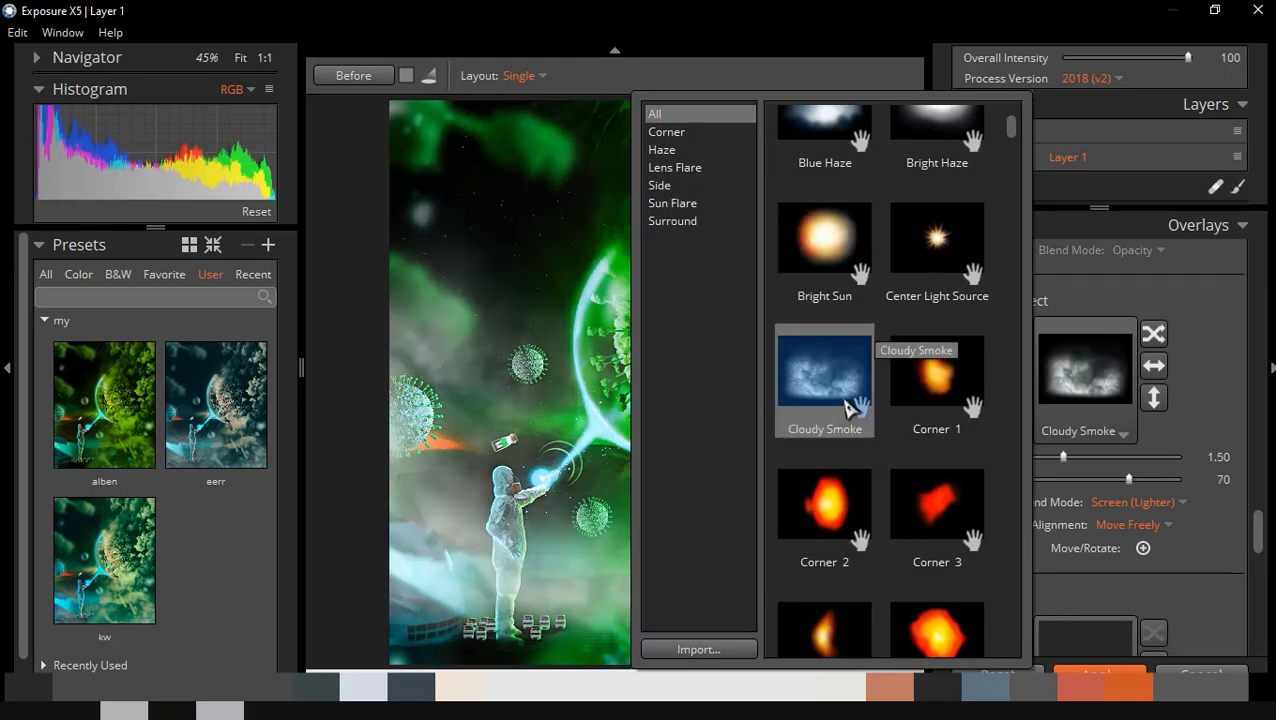
pyautogui.scroll(-5, 845, 390)
pyautogui.click(912, 400)
pyautogui.scroll(-5, 912, 405)
pyautogui.click(917, 400)
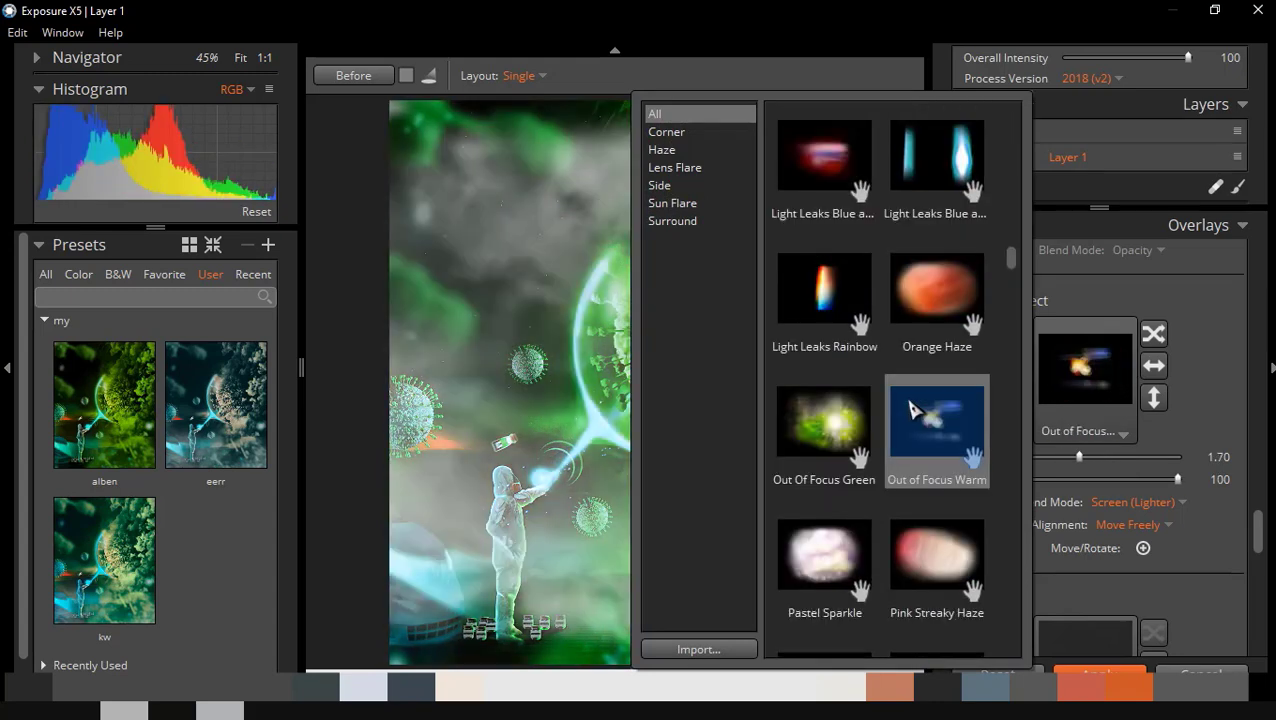
pyautogui.click(912, 270)
pyautogui.scroll(-5, 912, 300)
# Step: Compare Reflections Pink, Reflection 1 and Reflections 2, then apply Reflections Pink
pyautogui.click(958, 555)
pyautogui.click(947, 345)
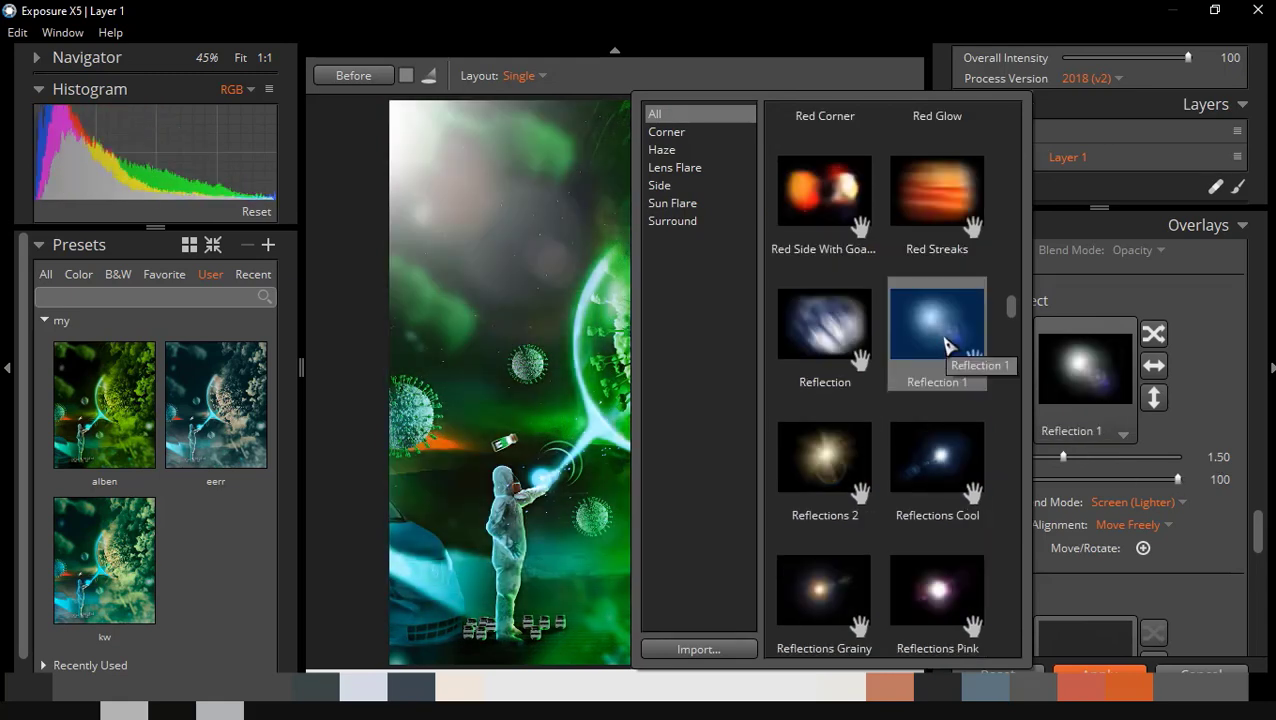
pyautogui.click(846, 468)
pyautogui.click(925, 590)
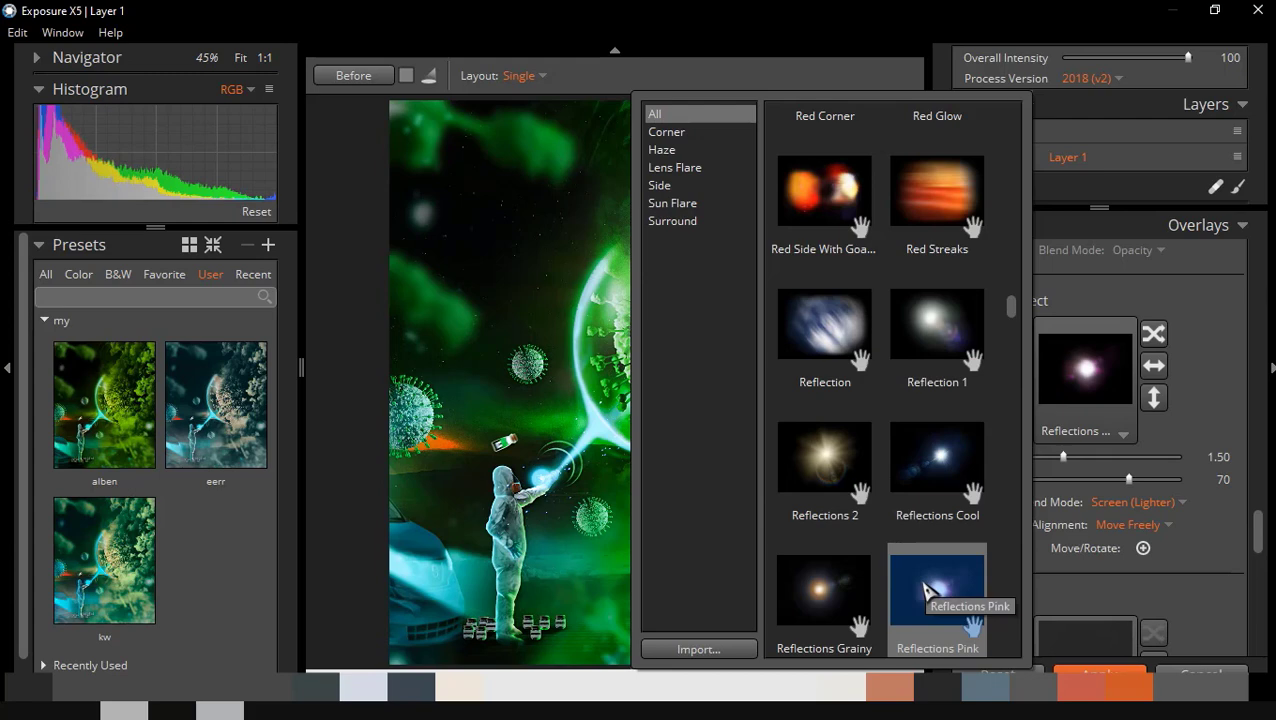
pyautogui.doubleClick(925, 590)
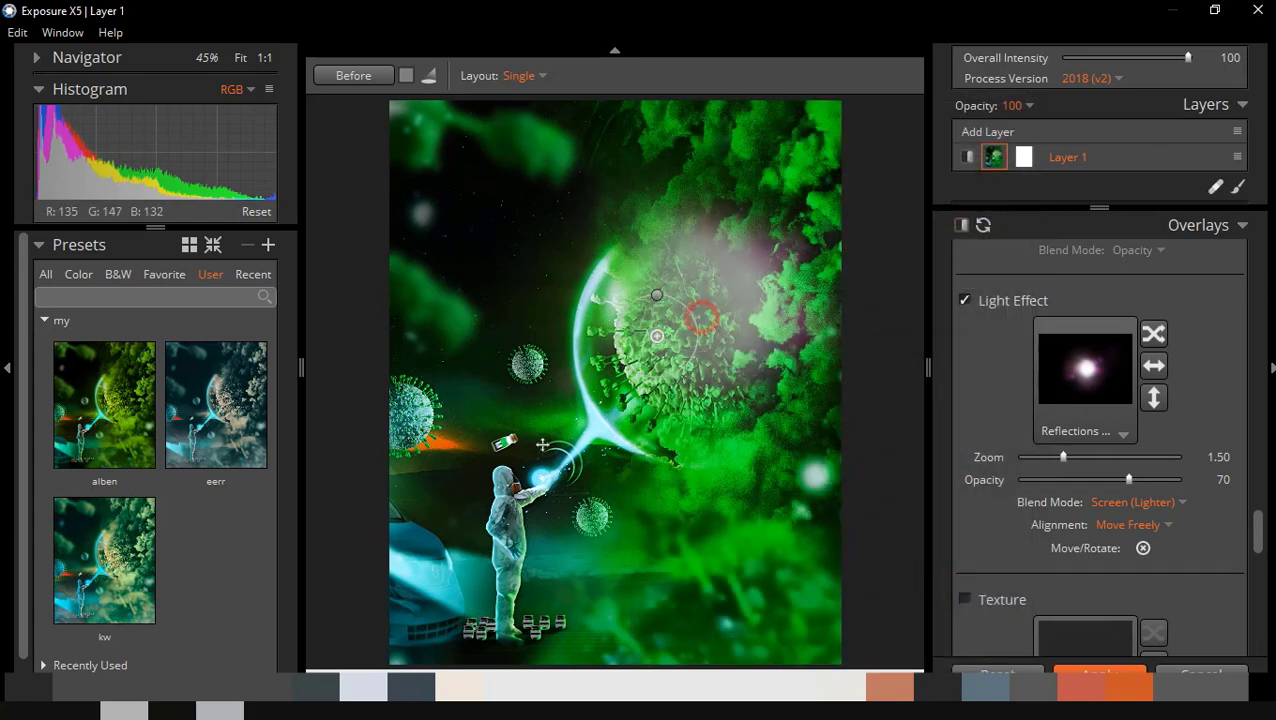
# Step: Move the pink glow to the left edge, with Zoom 3.33 and Opacity 38
pyautogui.moveTo(541, 444)
pyautogui.mouseDown()
pyautogui.moveTo(368, 475)
pyautogui.moveTo(361, 416)
pyautogui.mouseUp()
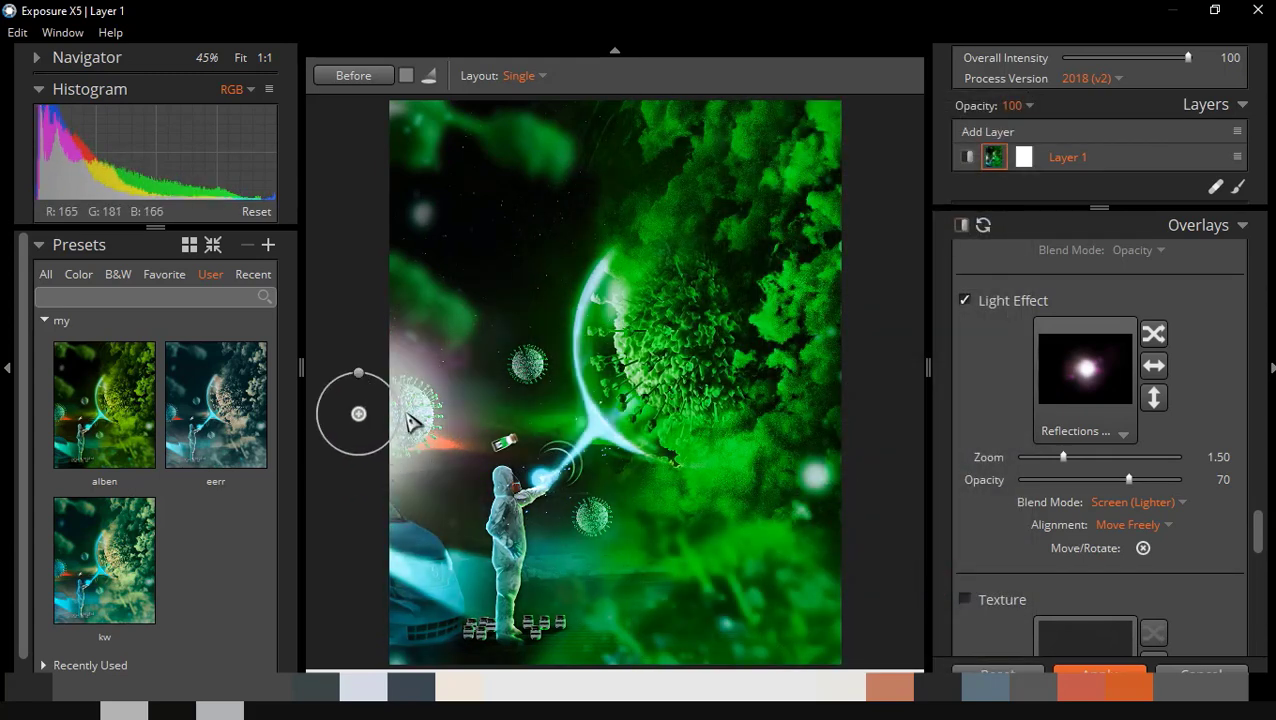
pyautogui.moveTo(1063, 457); pyautogui.dragTo(1143, 457)
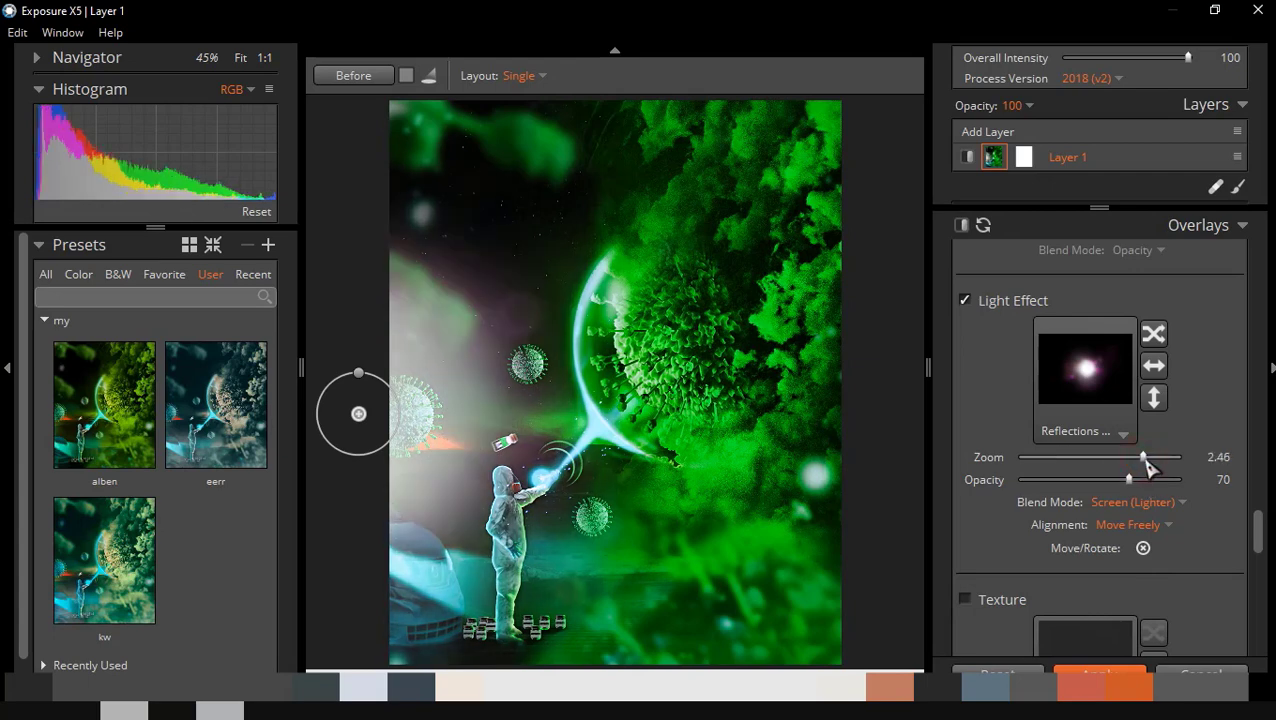
pyautogui.scroll(-3, 757, 487)
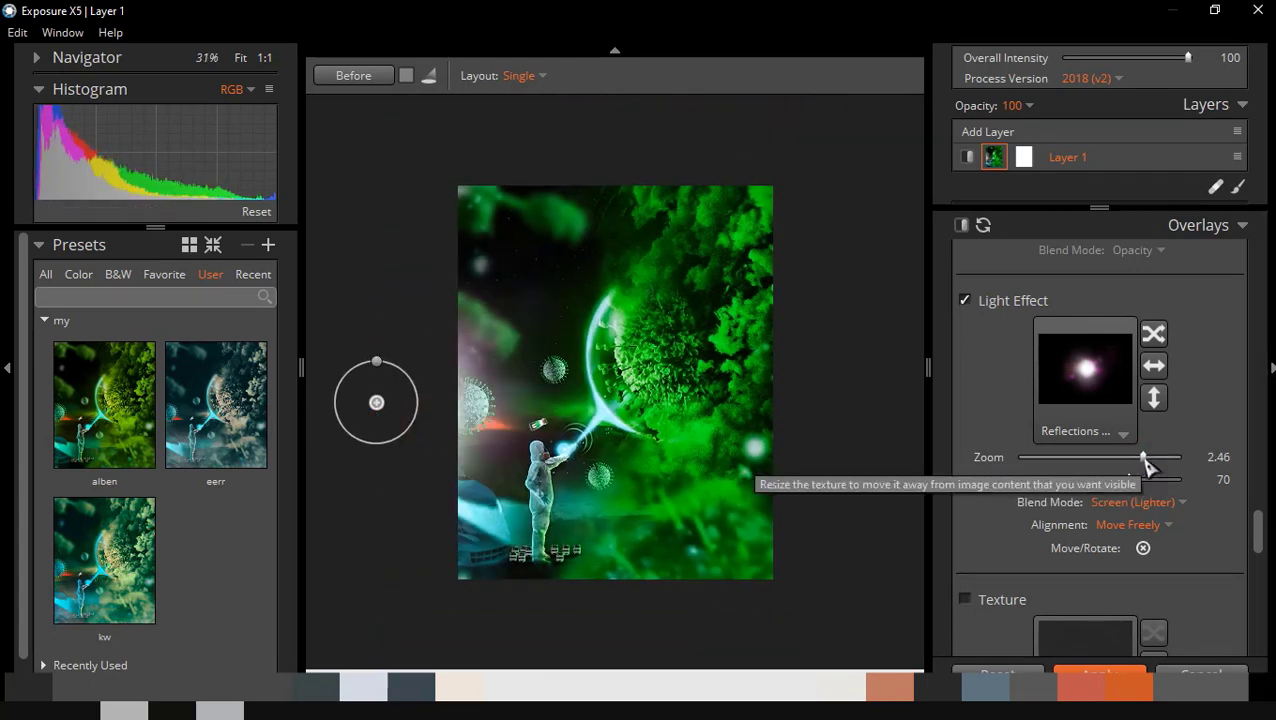
pyautogui.moveTo(1146, 457); pyautogui.dragTo(1164, 458)
pyautogui.moveTo(397, 434)
pyautogui.mouseDown()
pyautogui.moveTo(342, 417)
pyautogui.moveTo(340, 397)
pyautogui.moveTo(385, 397)
pyautogui.mouseUp()
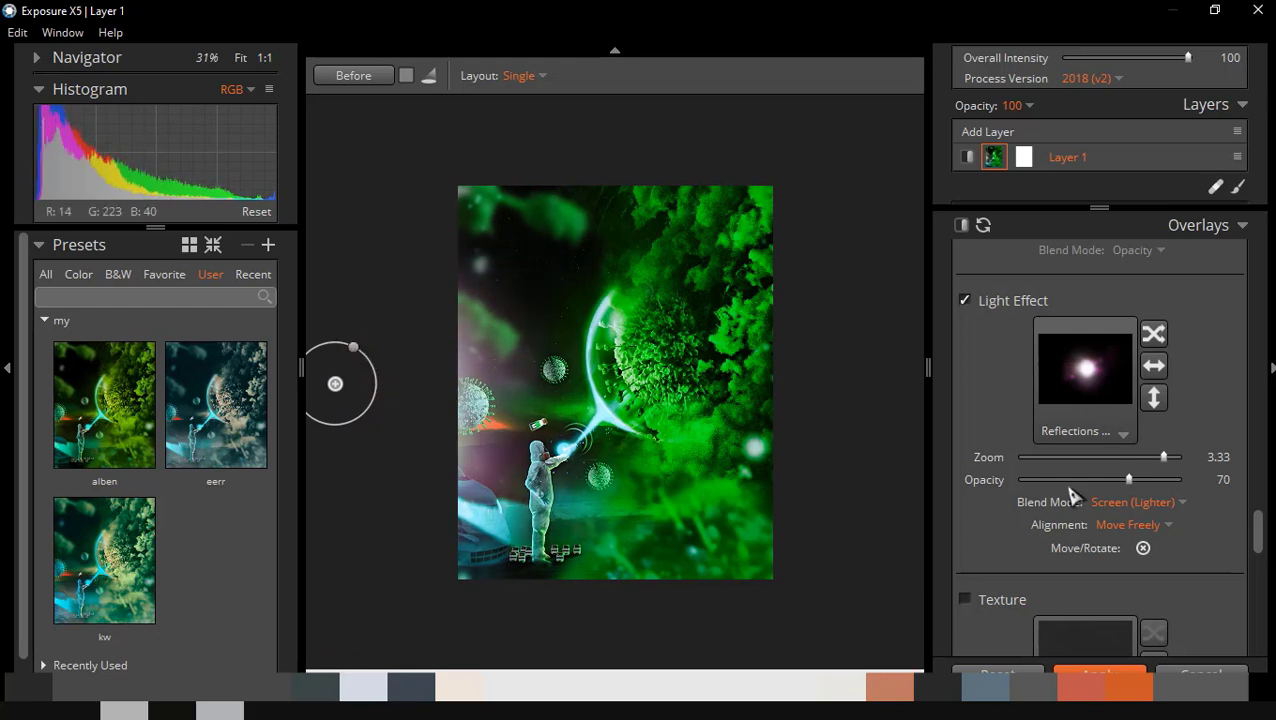
pyautogui.moveTo(1131, 480)
pyautogui.mouseDown()
pyautogui.moveTo(1164, 480)
pyautogui.moveTo(1070, 484)
pyautogui.moveTo(1090, 484)
pyautogui.mouseUp()
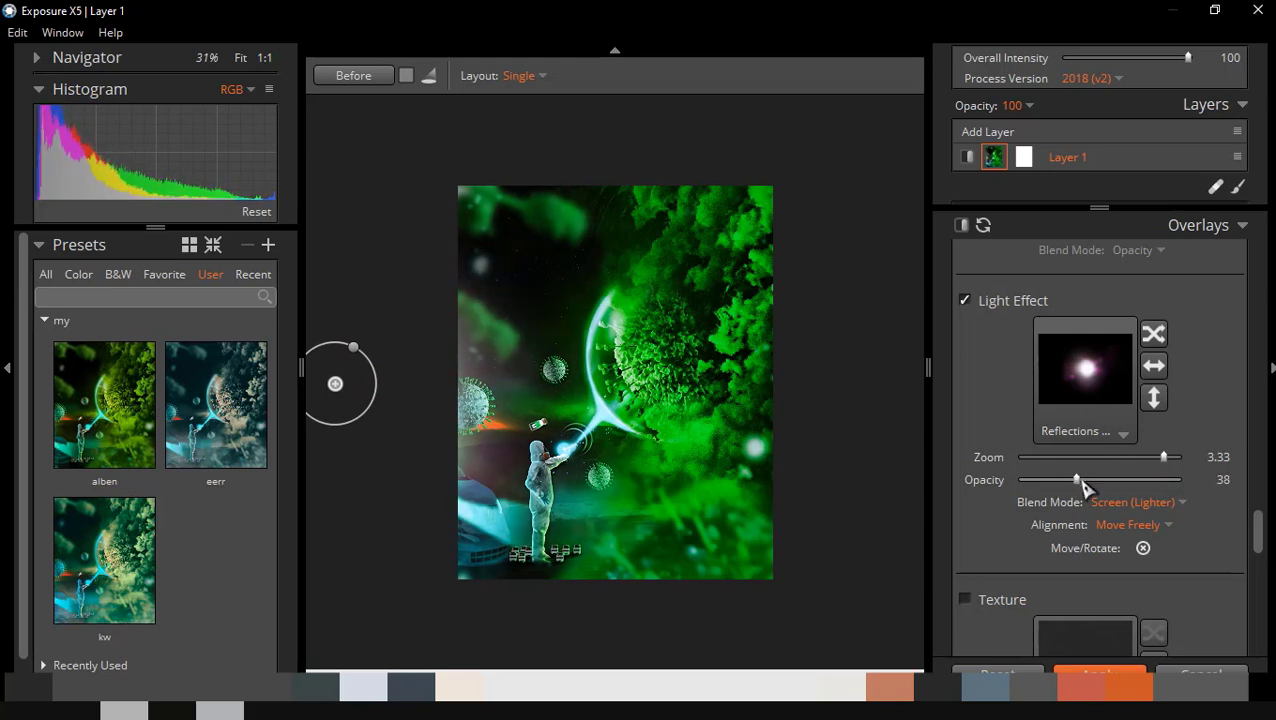
pyautogui.scroll(-3, 1210, 562)
# Step: Turn on the Dust 3 texture overlay at 53 opacity and scroll through the remaining panels
pyautogui.moveTo(1259, 541); pyautogui.dragTo(1266, 572)
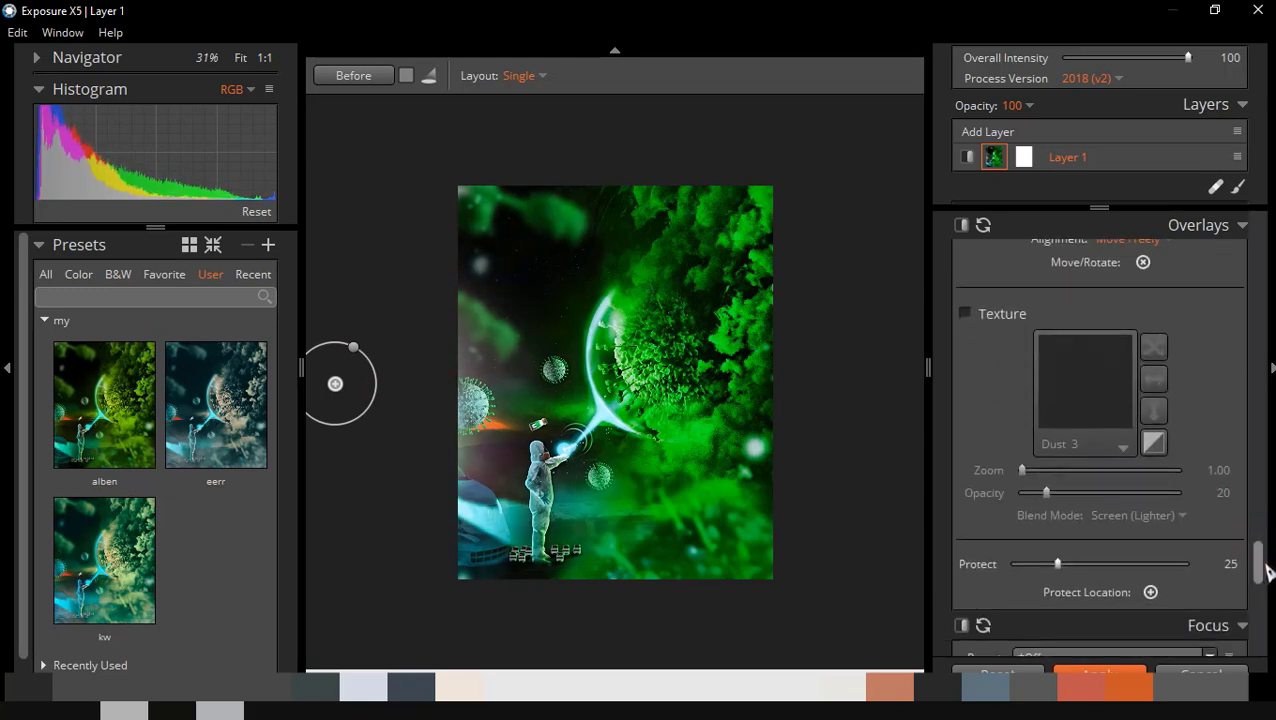
pyautogui.scroll(2, 1264, 565)
pyautogui.click(965, 479)
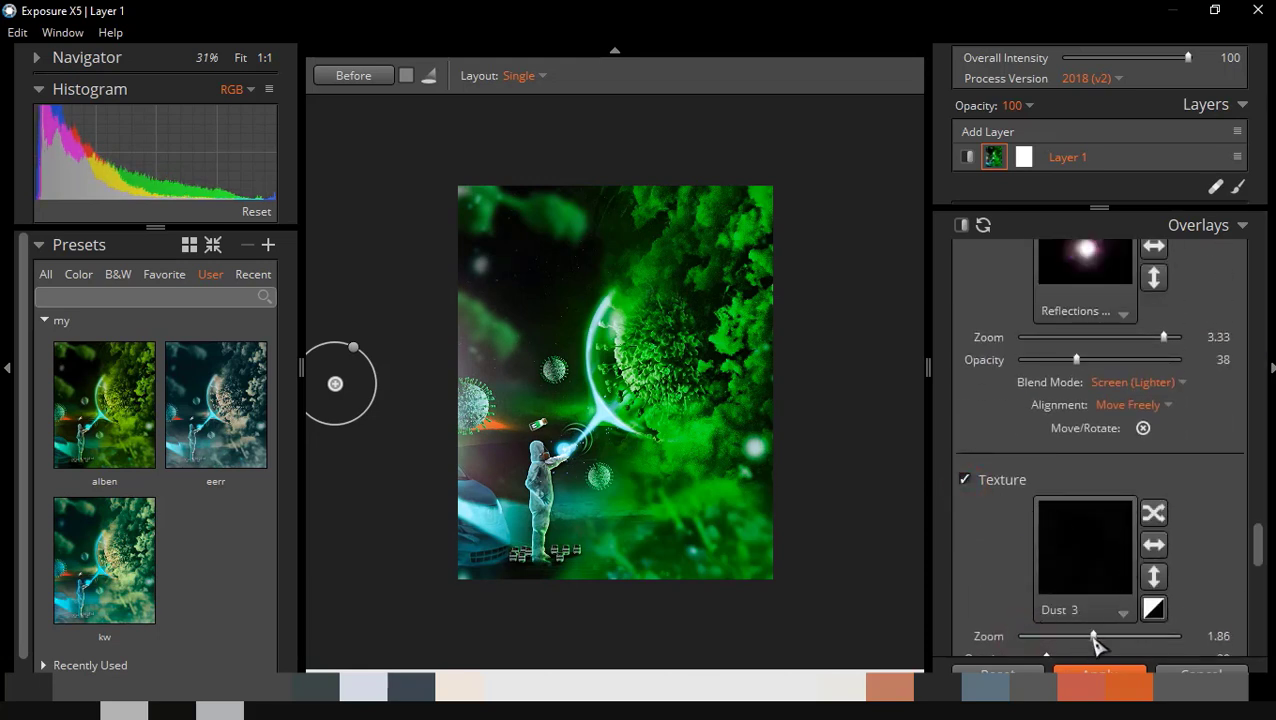
pyautogui.scroll(-2, 1180, 607)
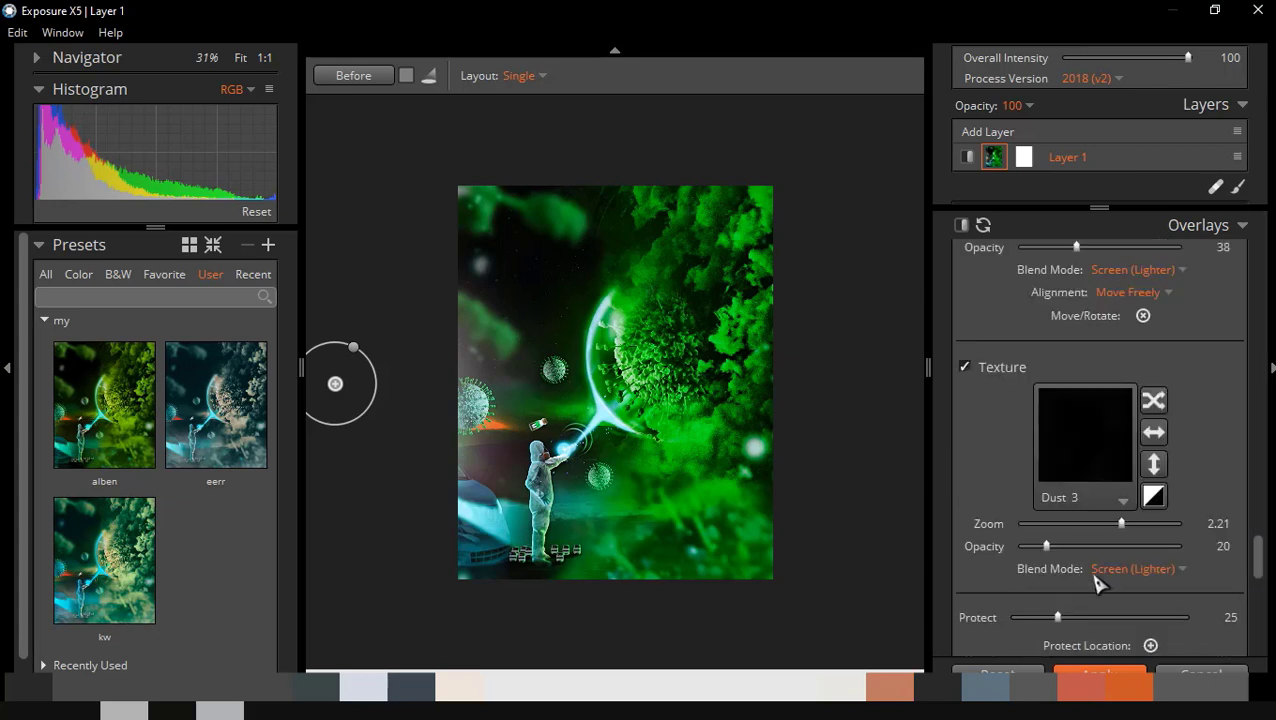
pyautogui.click(1046, 547)
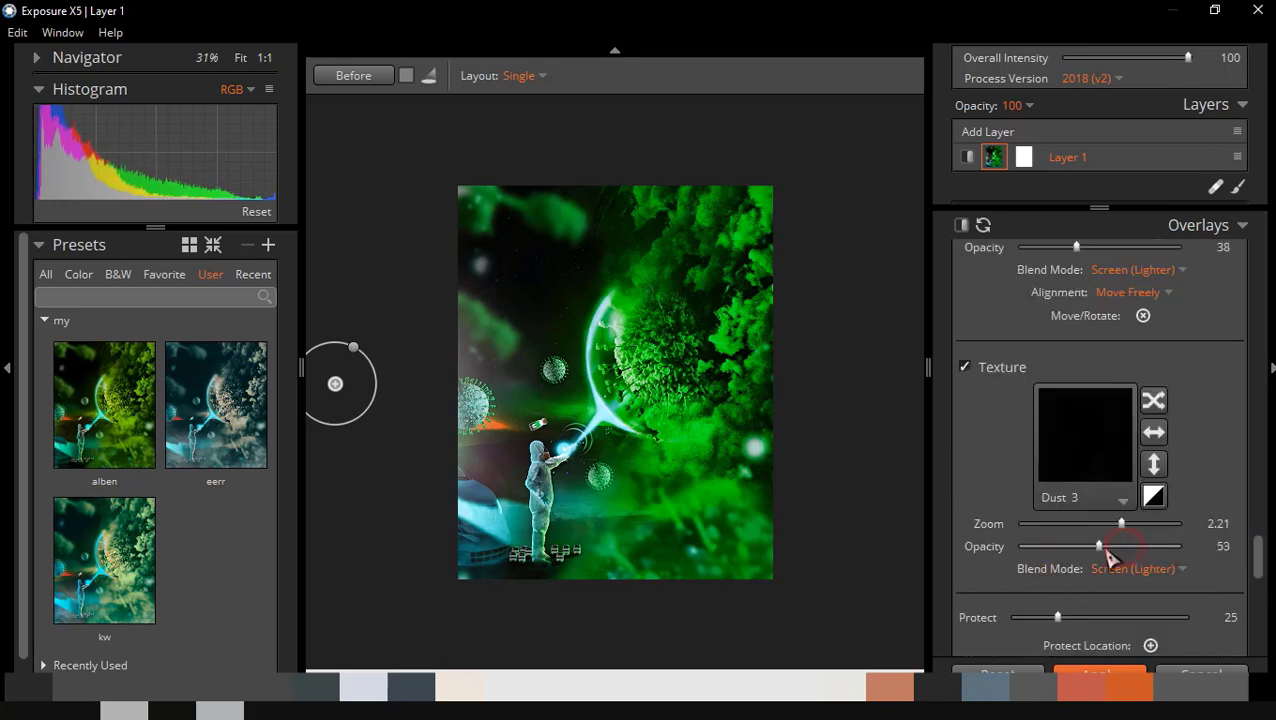
pyautogui.scroll(-2, 1196, 598)
pyautogui.scroll(-5, 1196, 598)
pyautogui.scroll(-1, 1198, 598)
pyautogui.scroll(-3, 1200, 598)
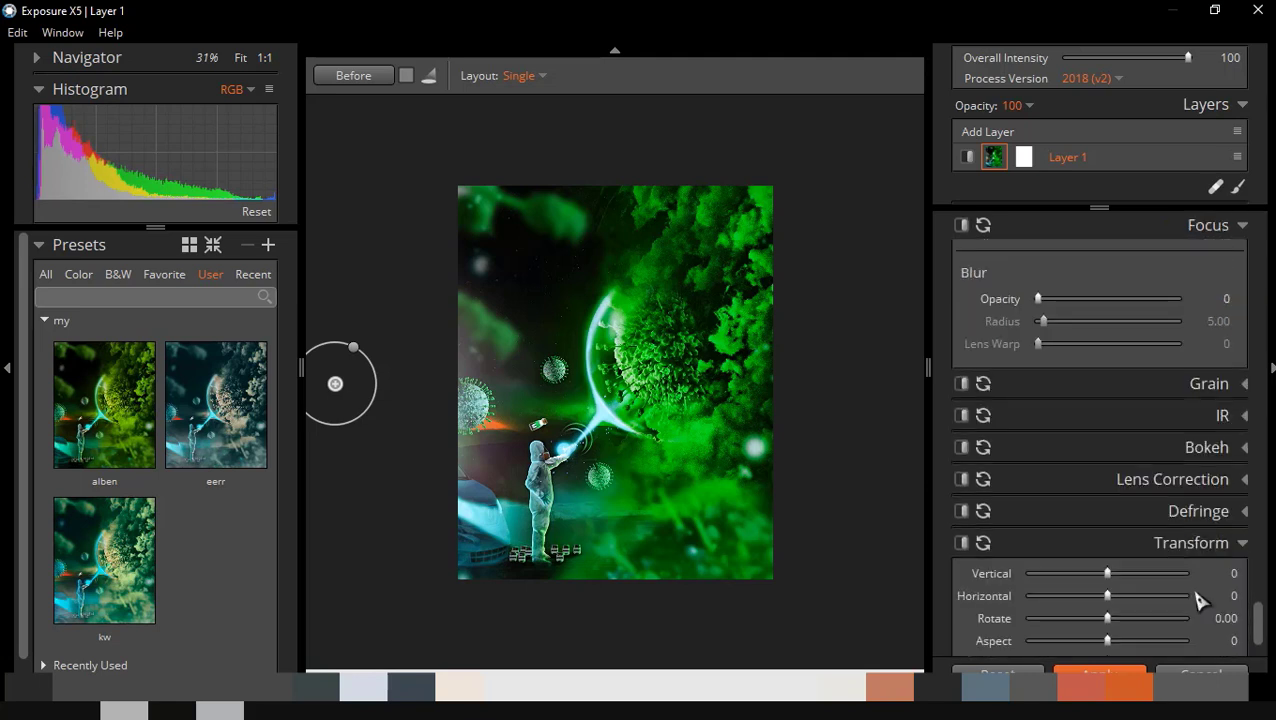
pyautogui.scroll(-2, 1200, 598)
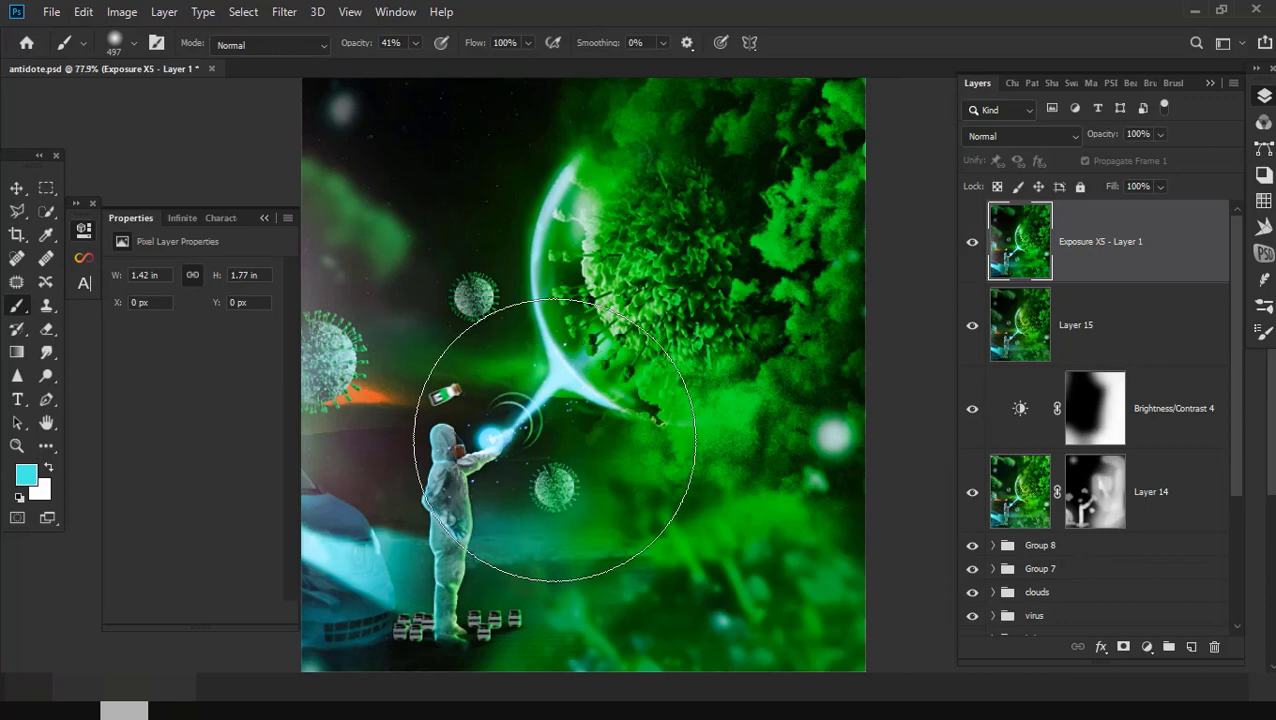
# Step: Duplicate the Exposure X5 graded layer and set the copy's blend mode to Linear Light
pyautogui.scroll(5, 555, 441)
pyautogui.doubleClick(46, 422)
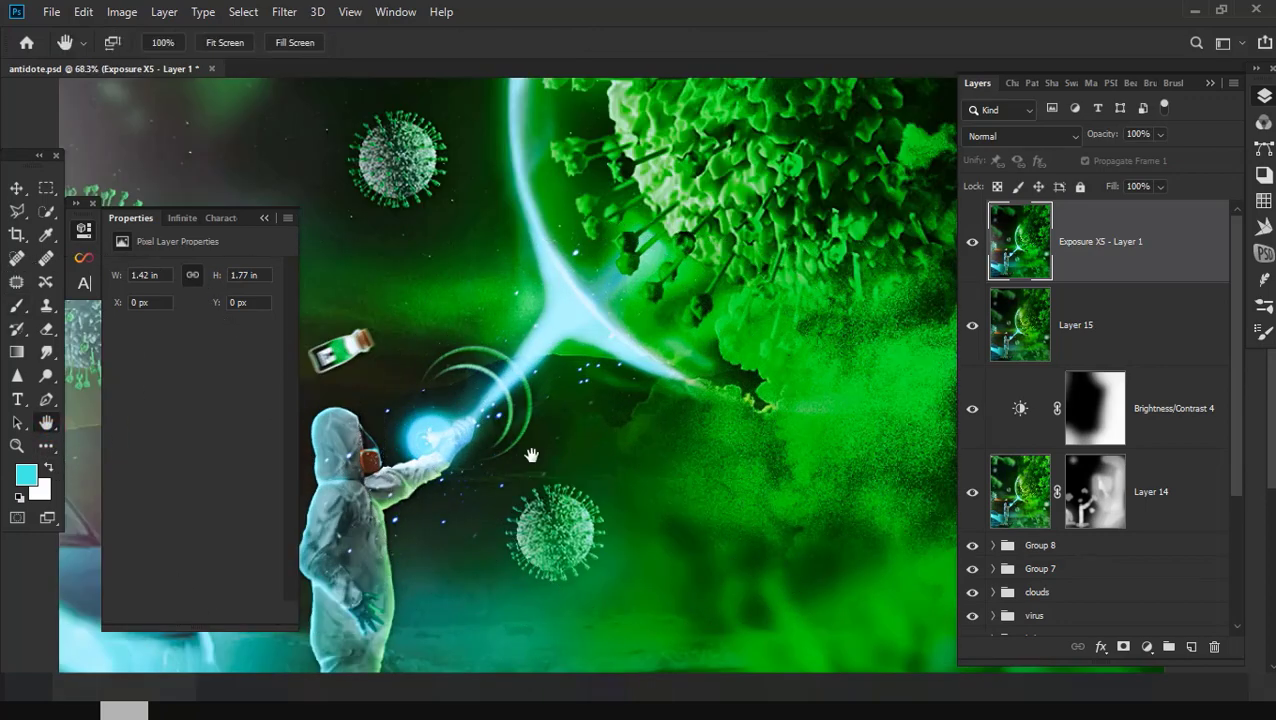
pyautogui.moveTo(1075, 283); pyautogui.dragTo(1192, 648)
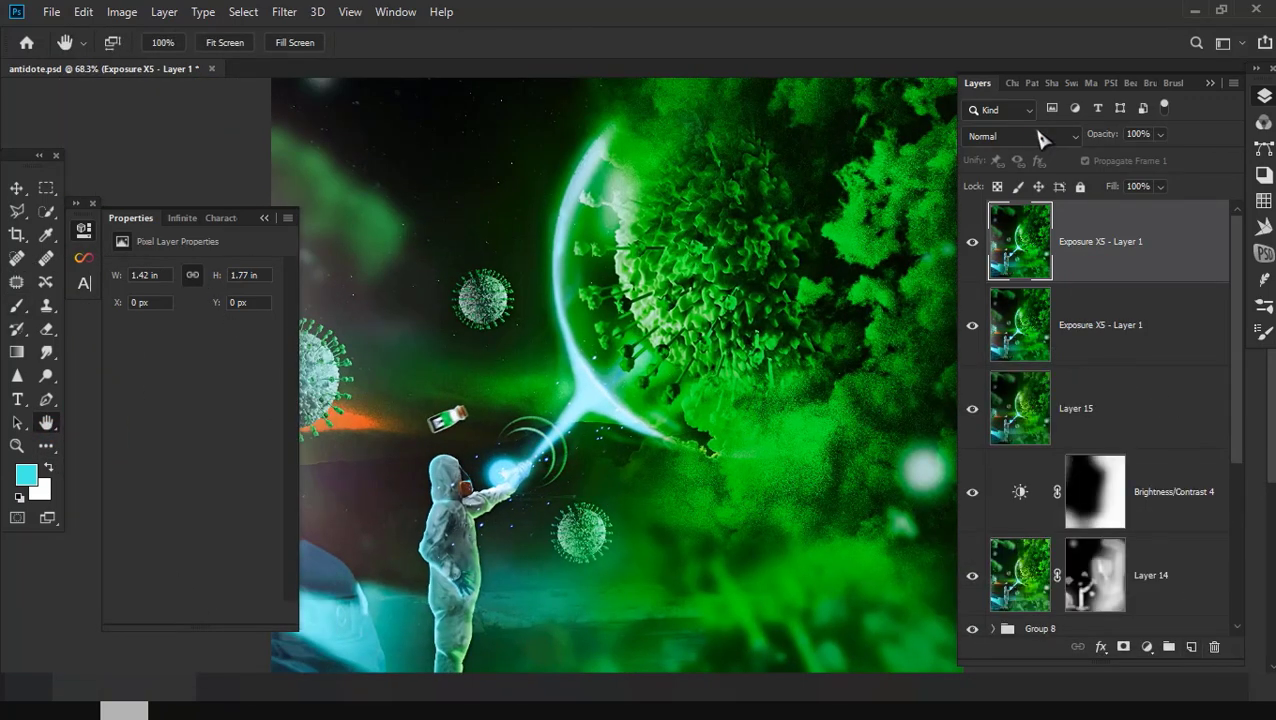
pyautogui.click(1048, 136)
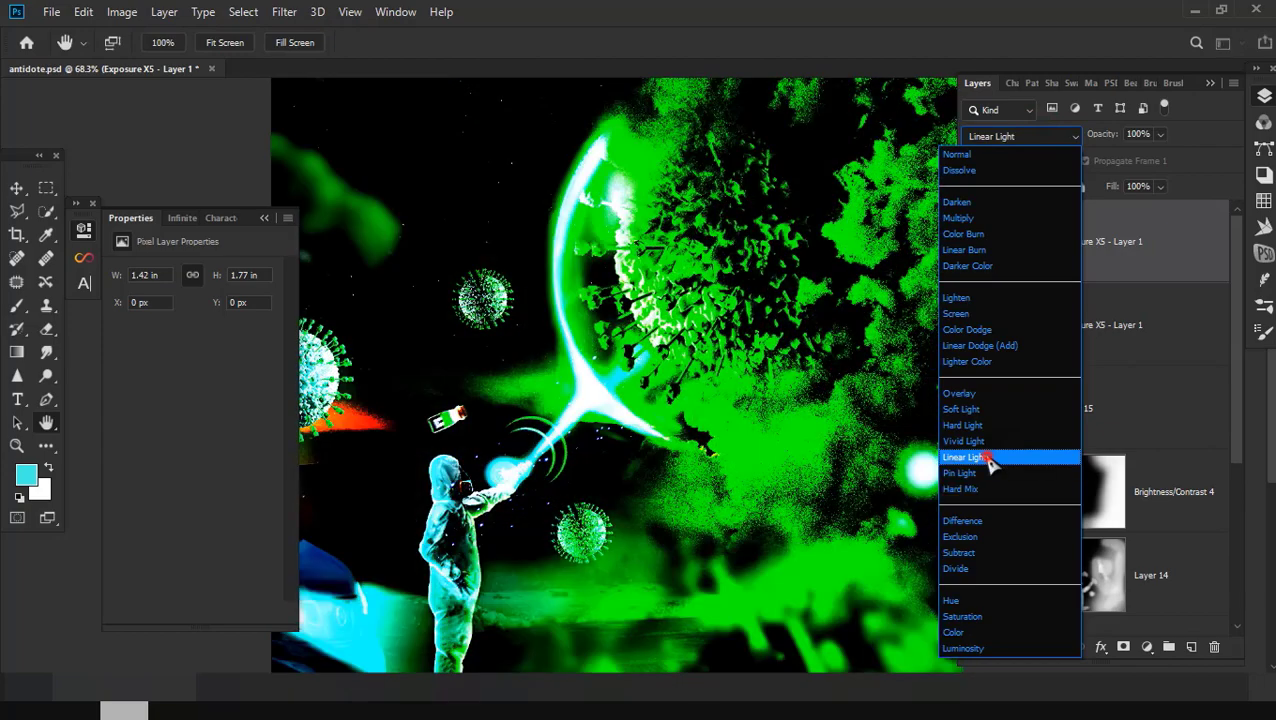
pyautogui.click(988, 458)
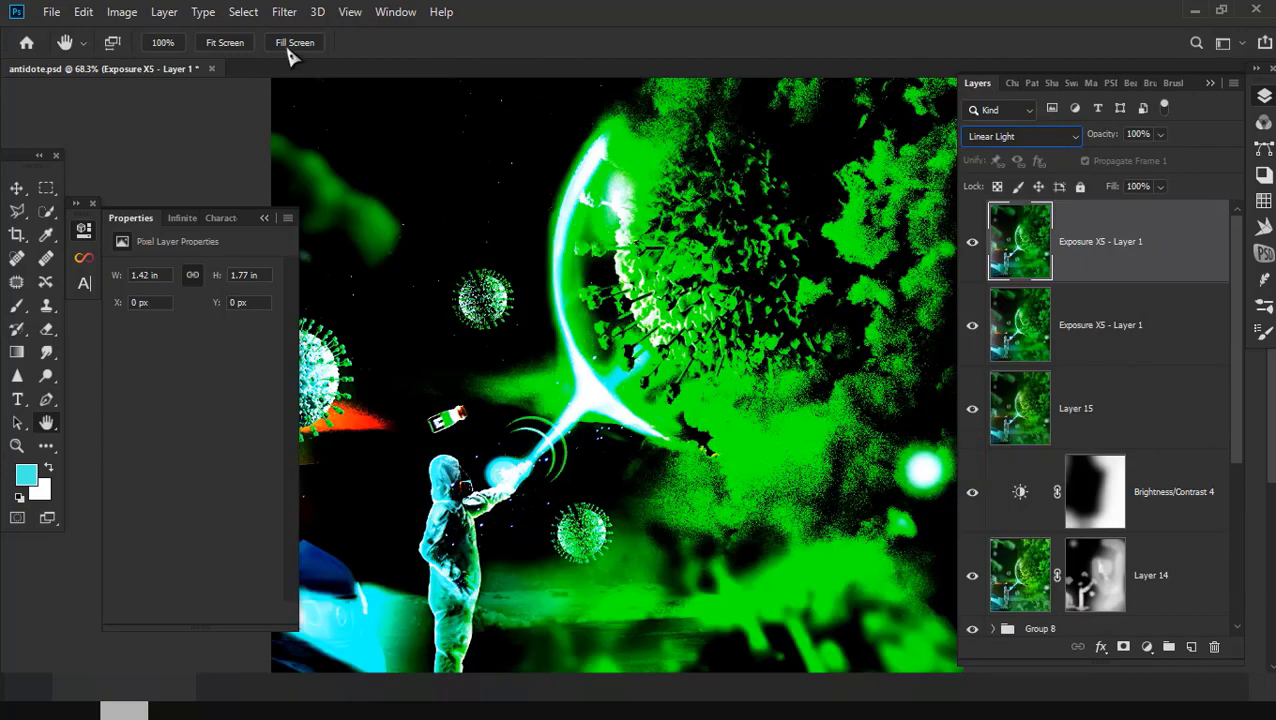
# Step: Apply Filter > Other > High Pass to the copy with a sub-pixel radius
pyautogui.click(288, 12)
pyautogui.click(336, 302)
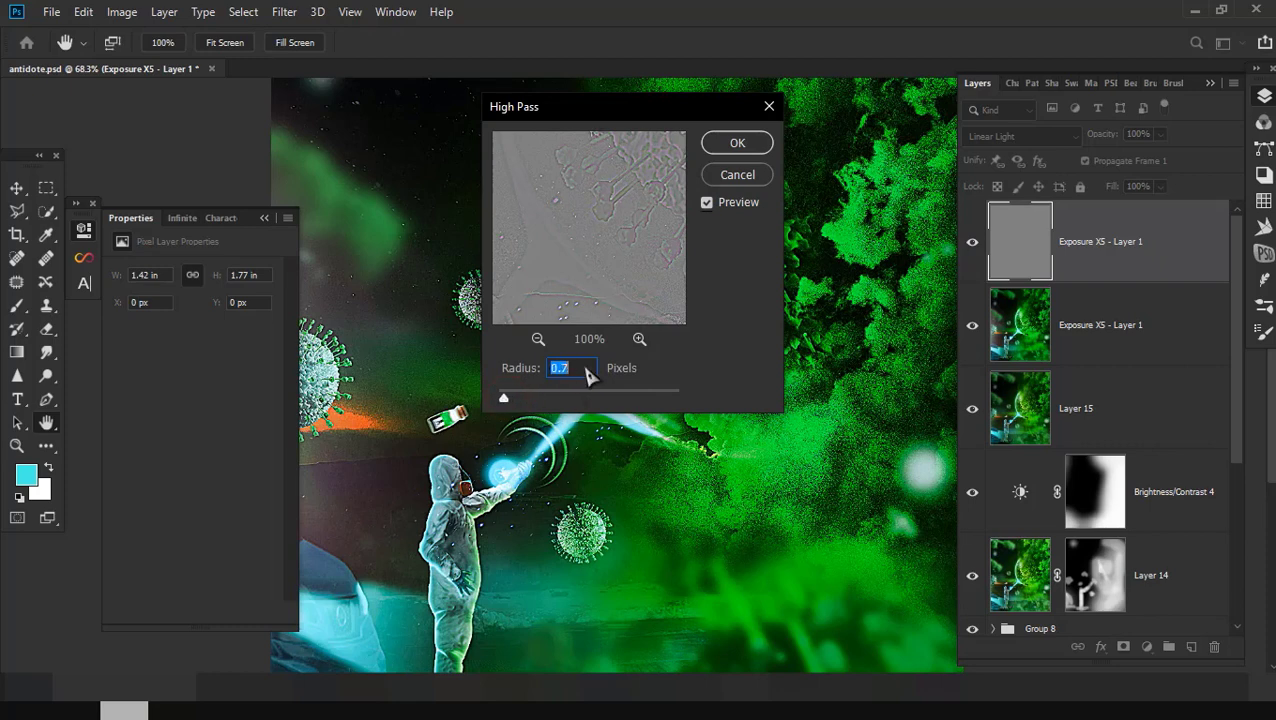
pyautogui.press('Down')
pyautogui.press('Down')
pyautogui.press('Down')
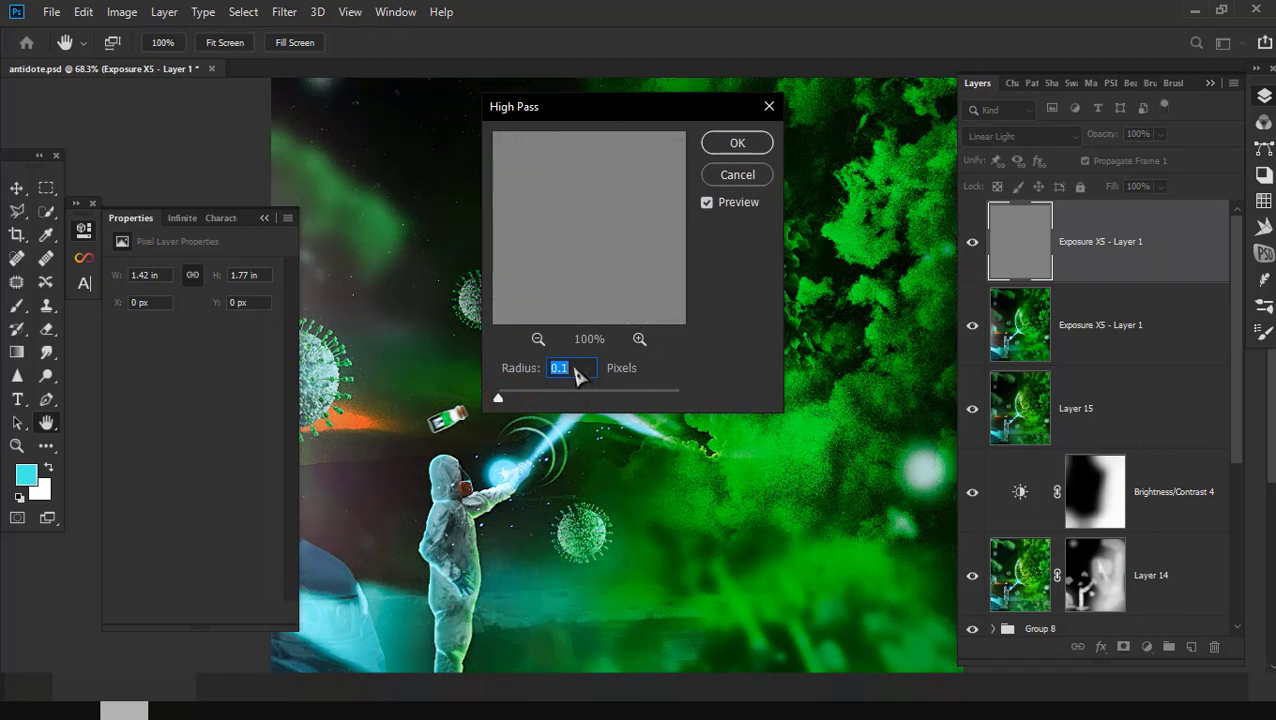